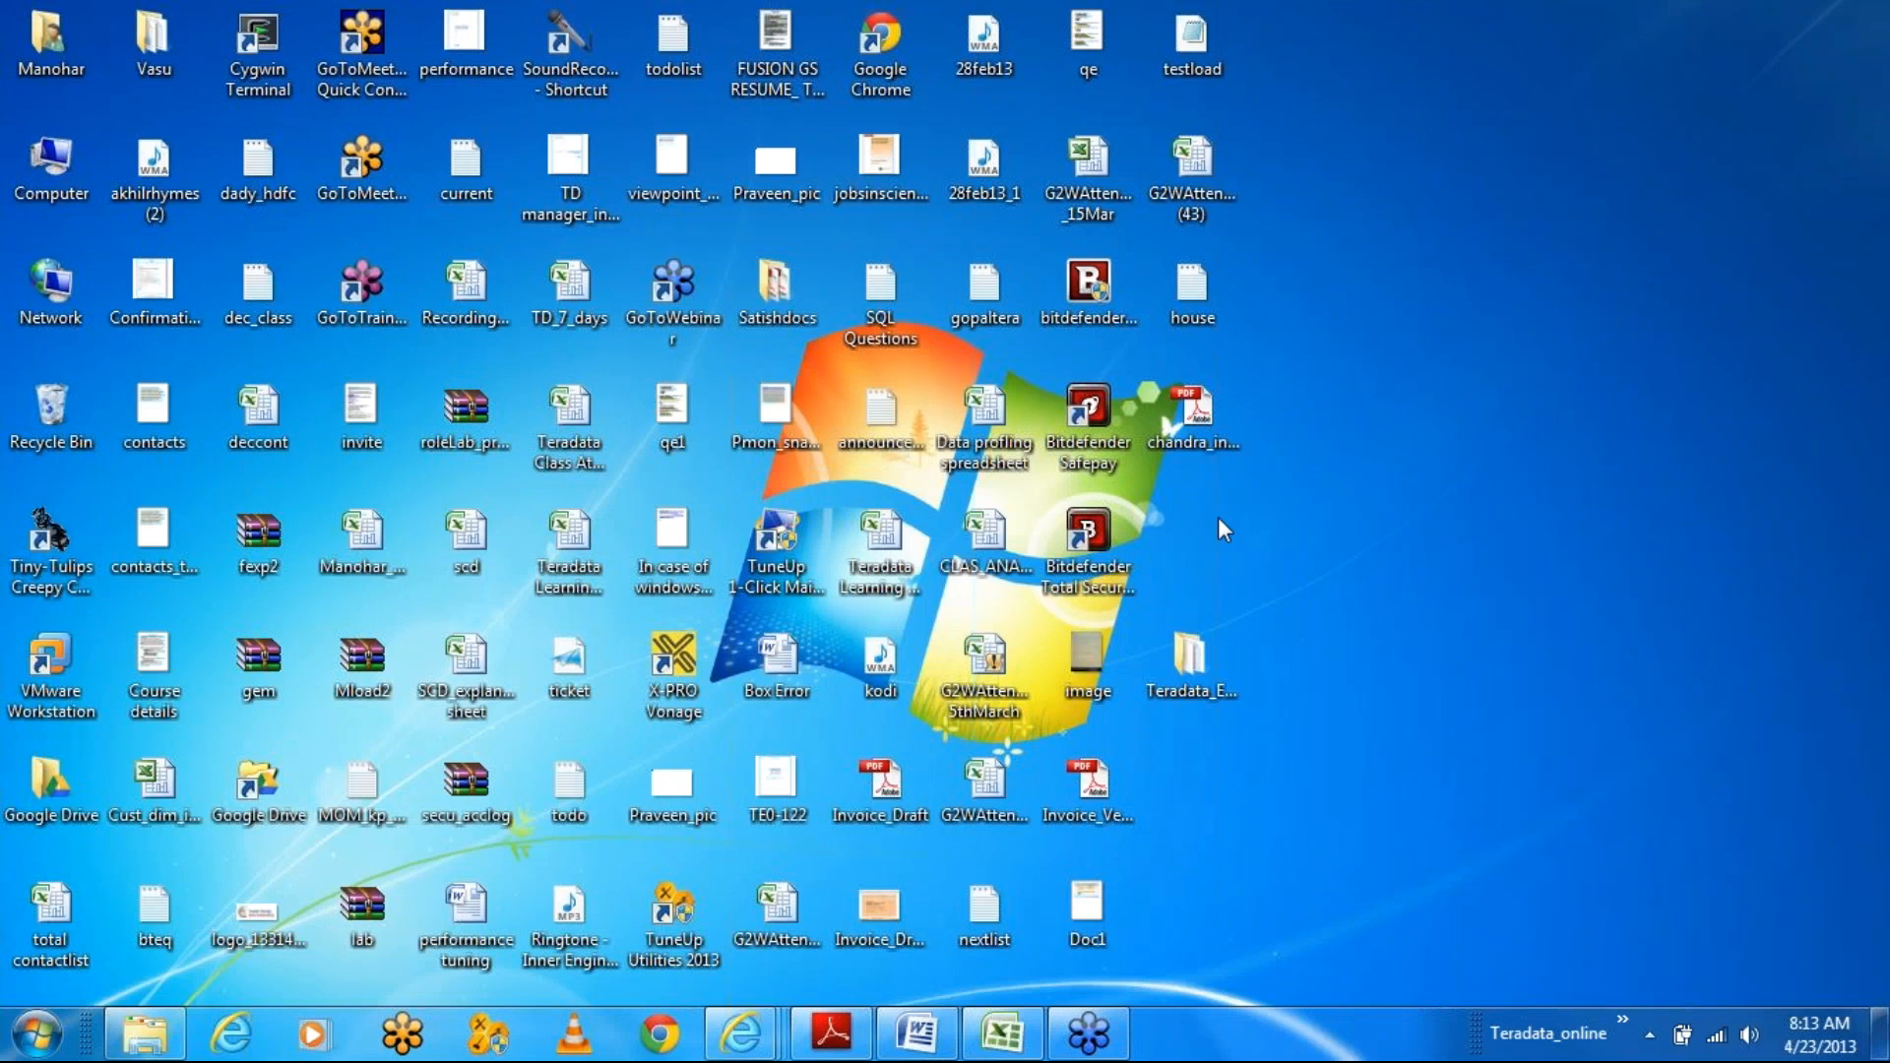
- Launch VMware Workstation from the desktop and power on the Windows XP Professional virtual machine
click(54, 680)
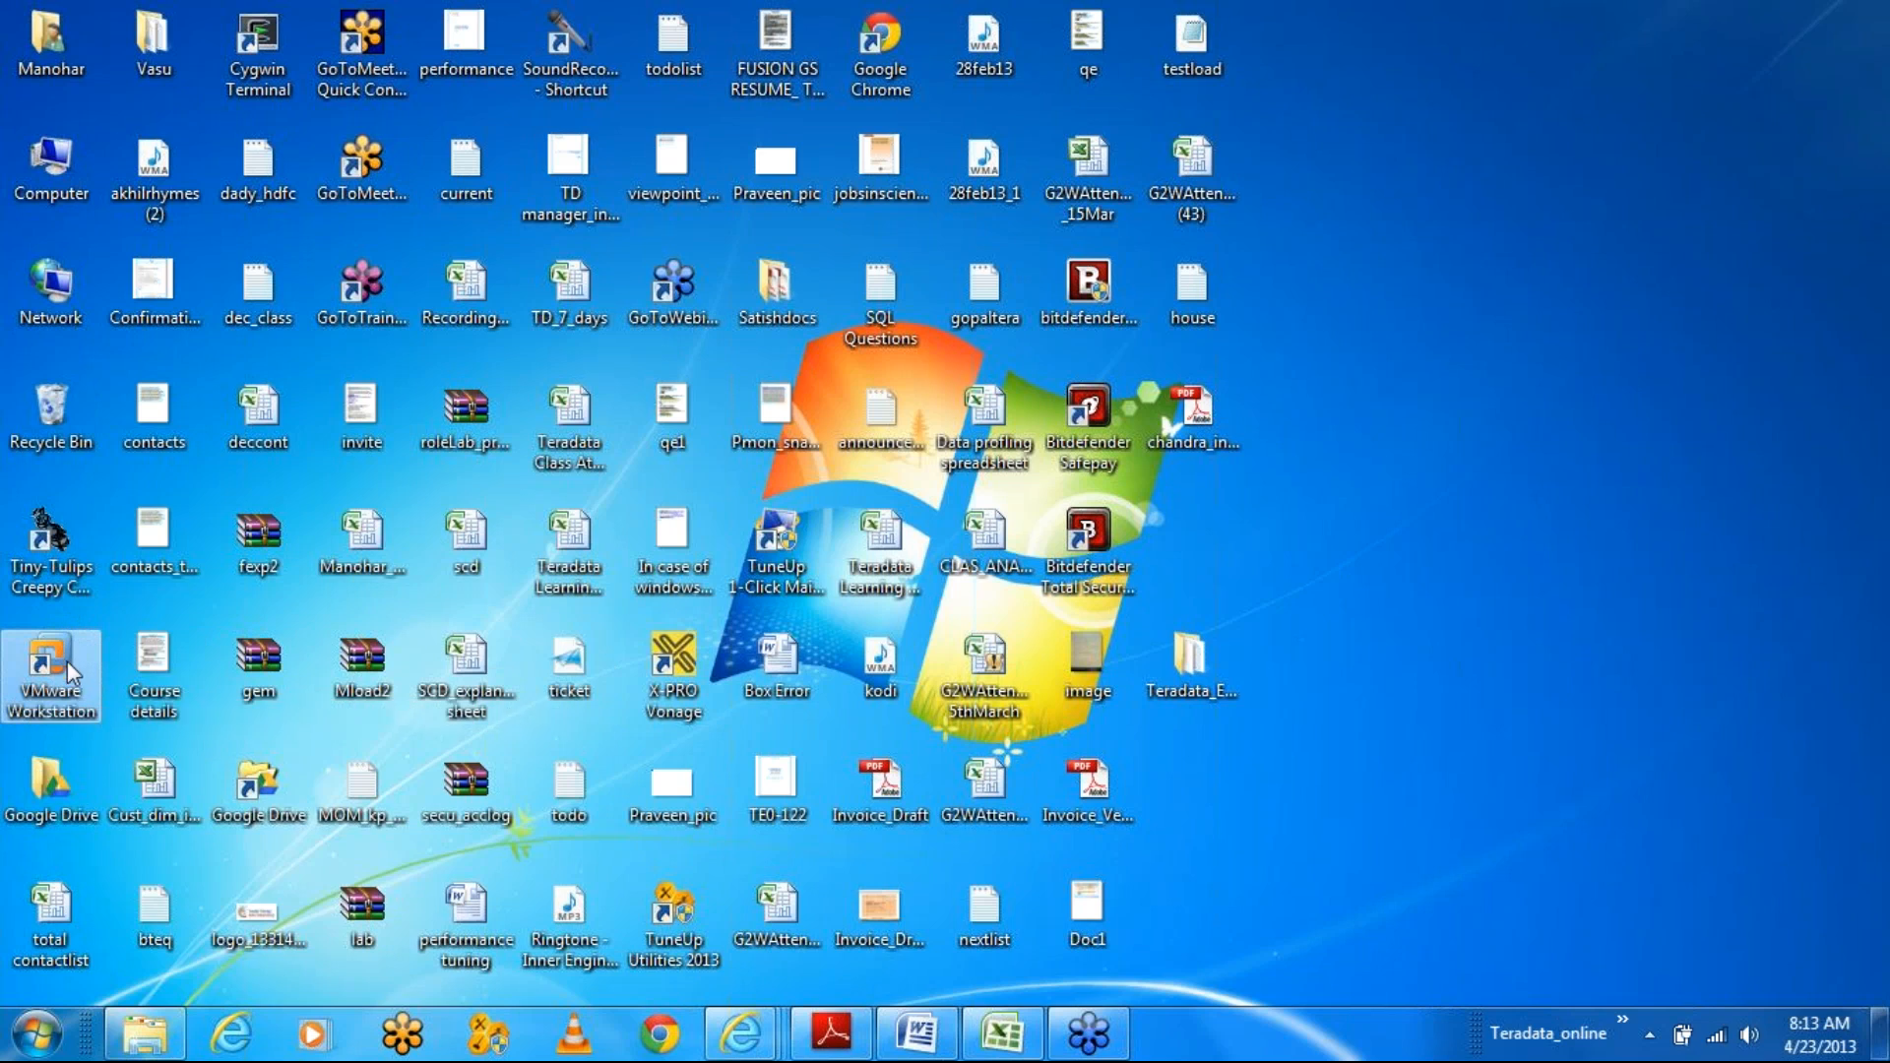
double_click(71, 672)
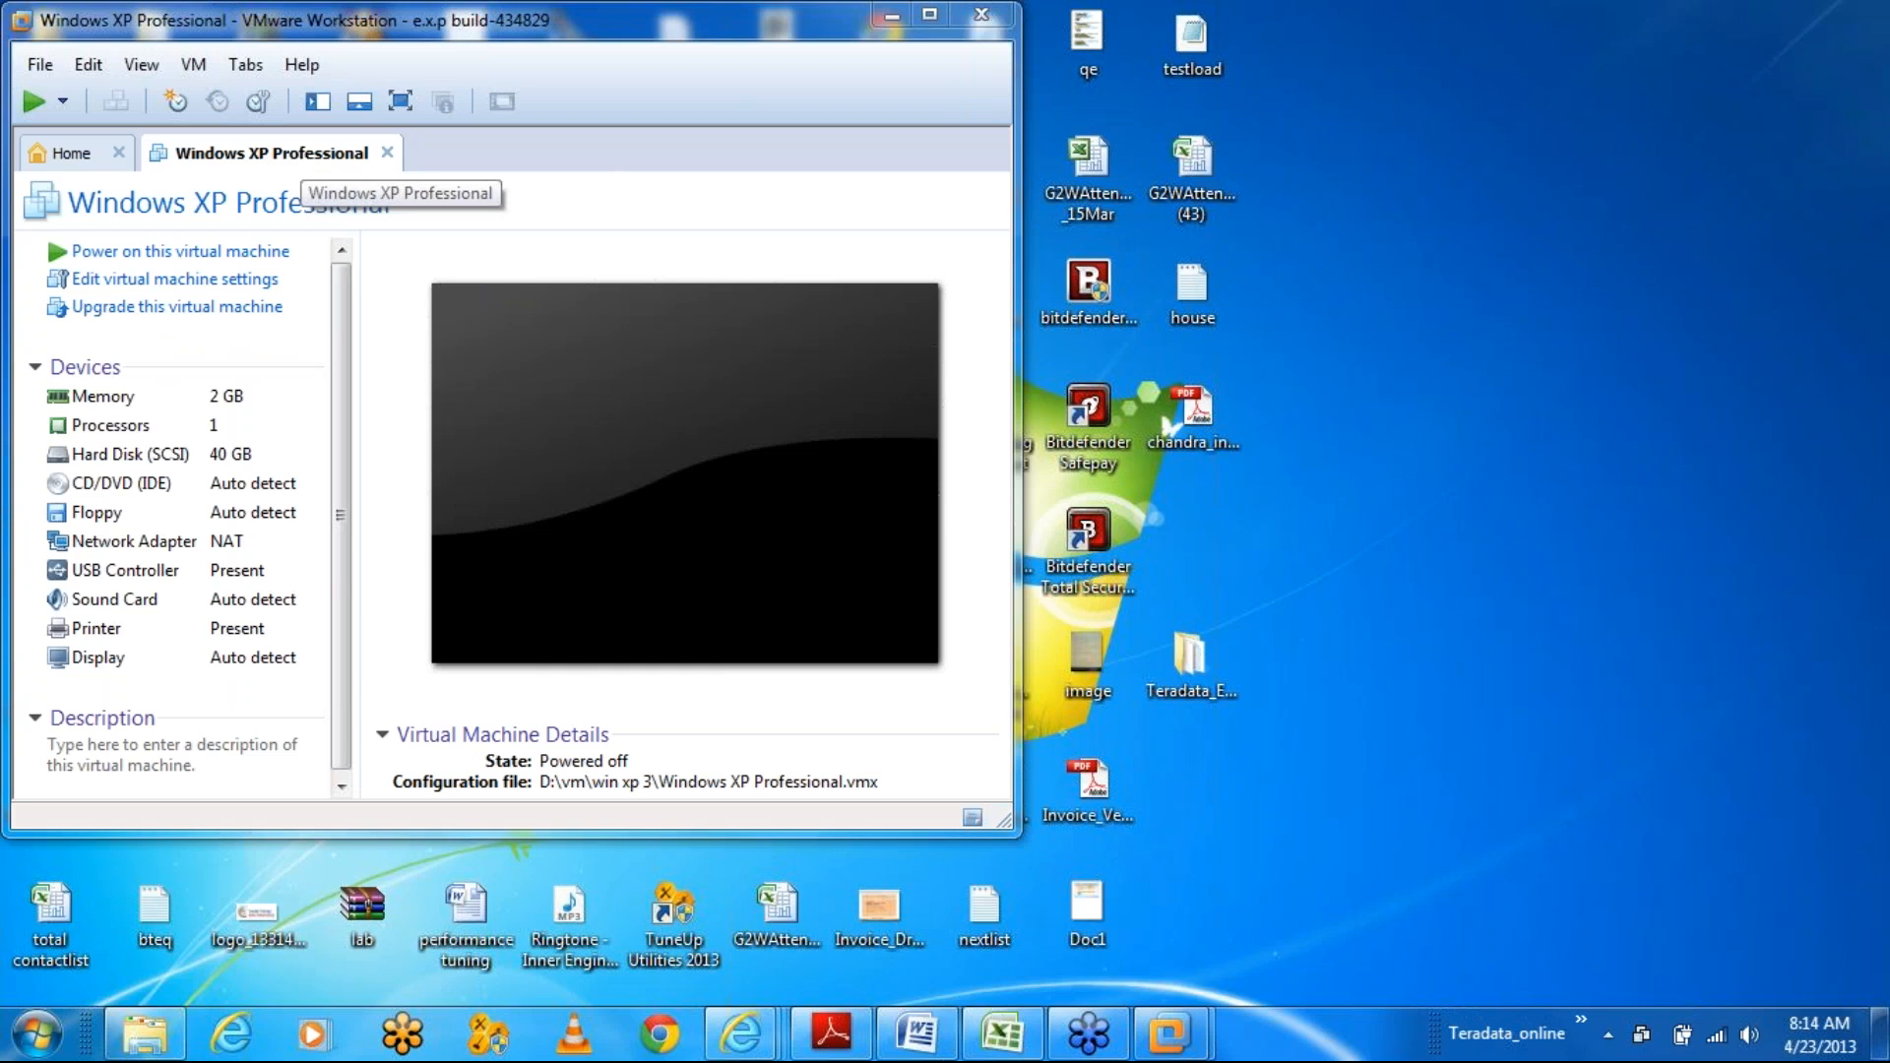
click(168, 253)
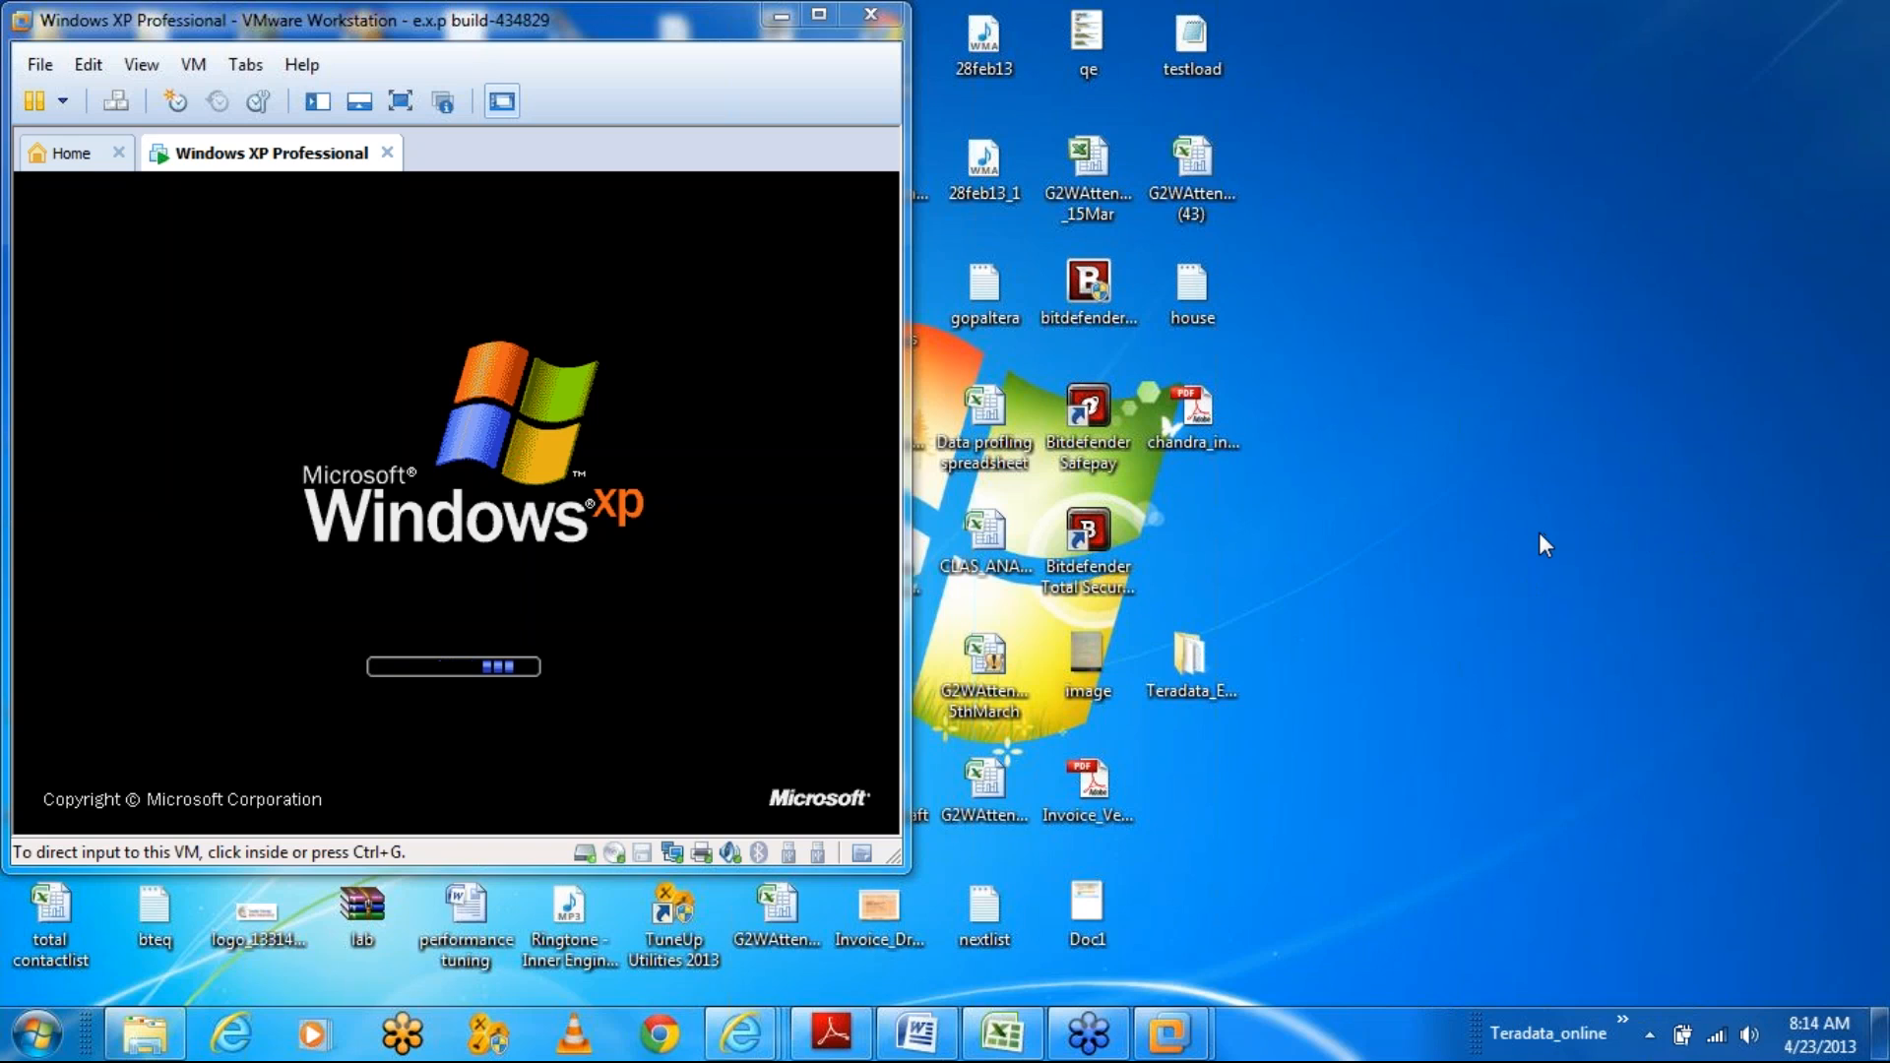
- Close the Excel workbook open on the host, saving its changes and continuing through the Compatibility Checker
right_click(988, 1029)
click(991, 966)
click(838, 586)
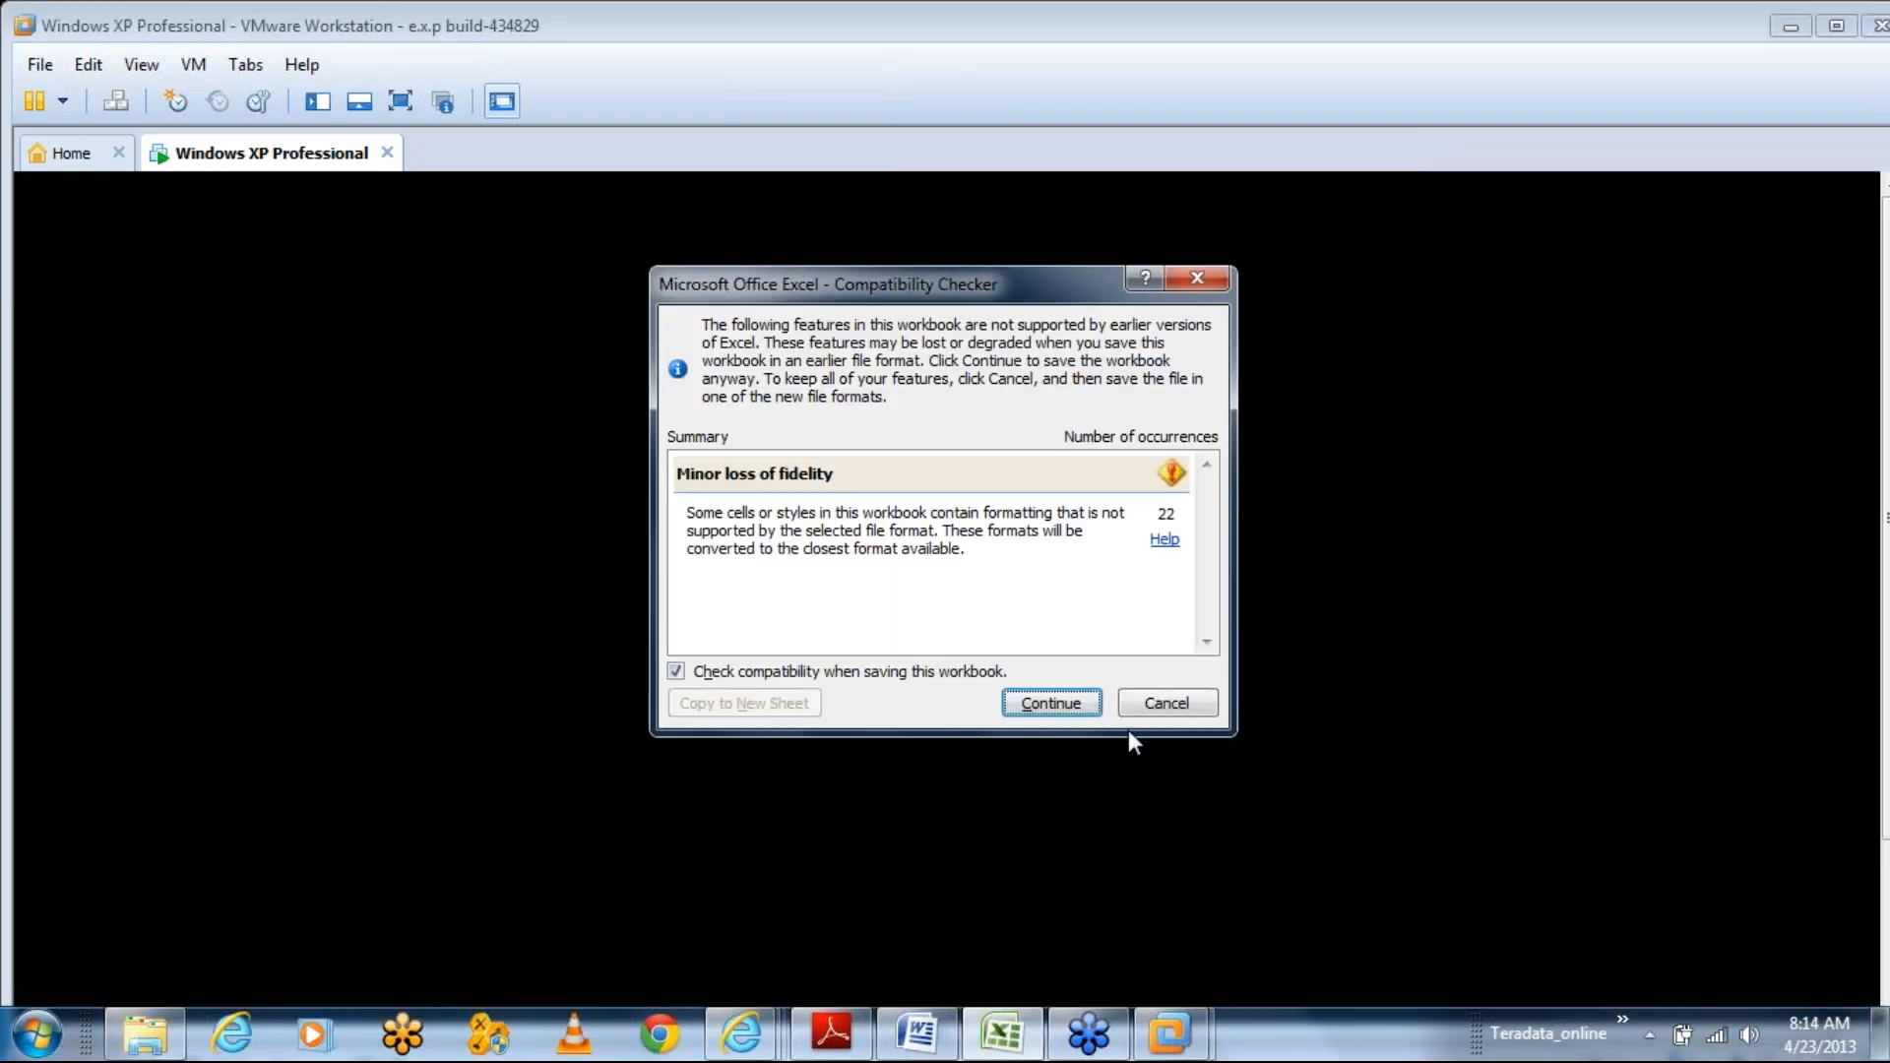
click(1048, 701)
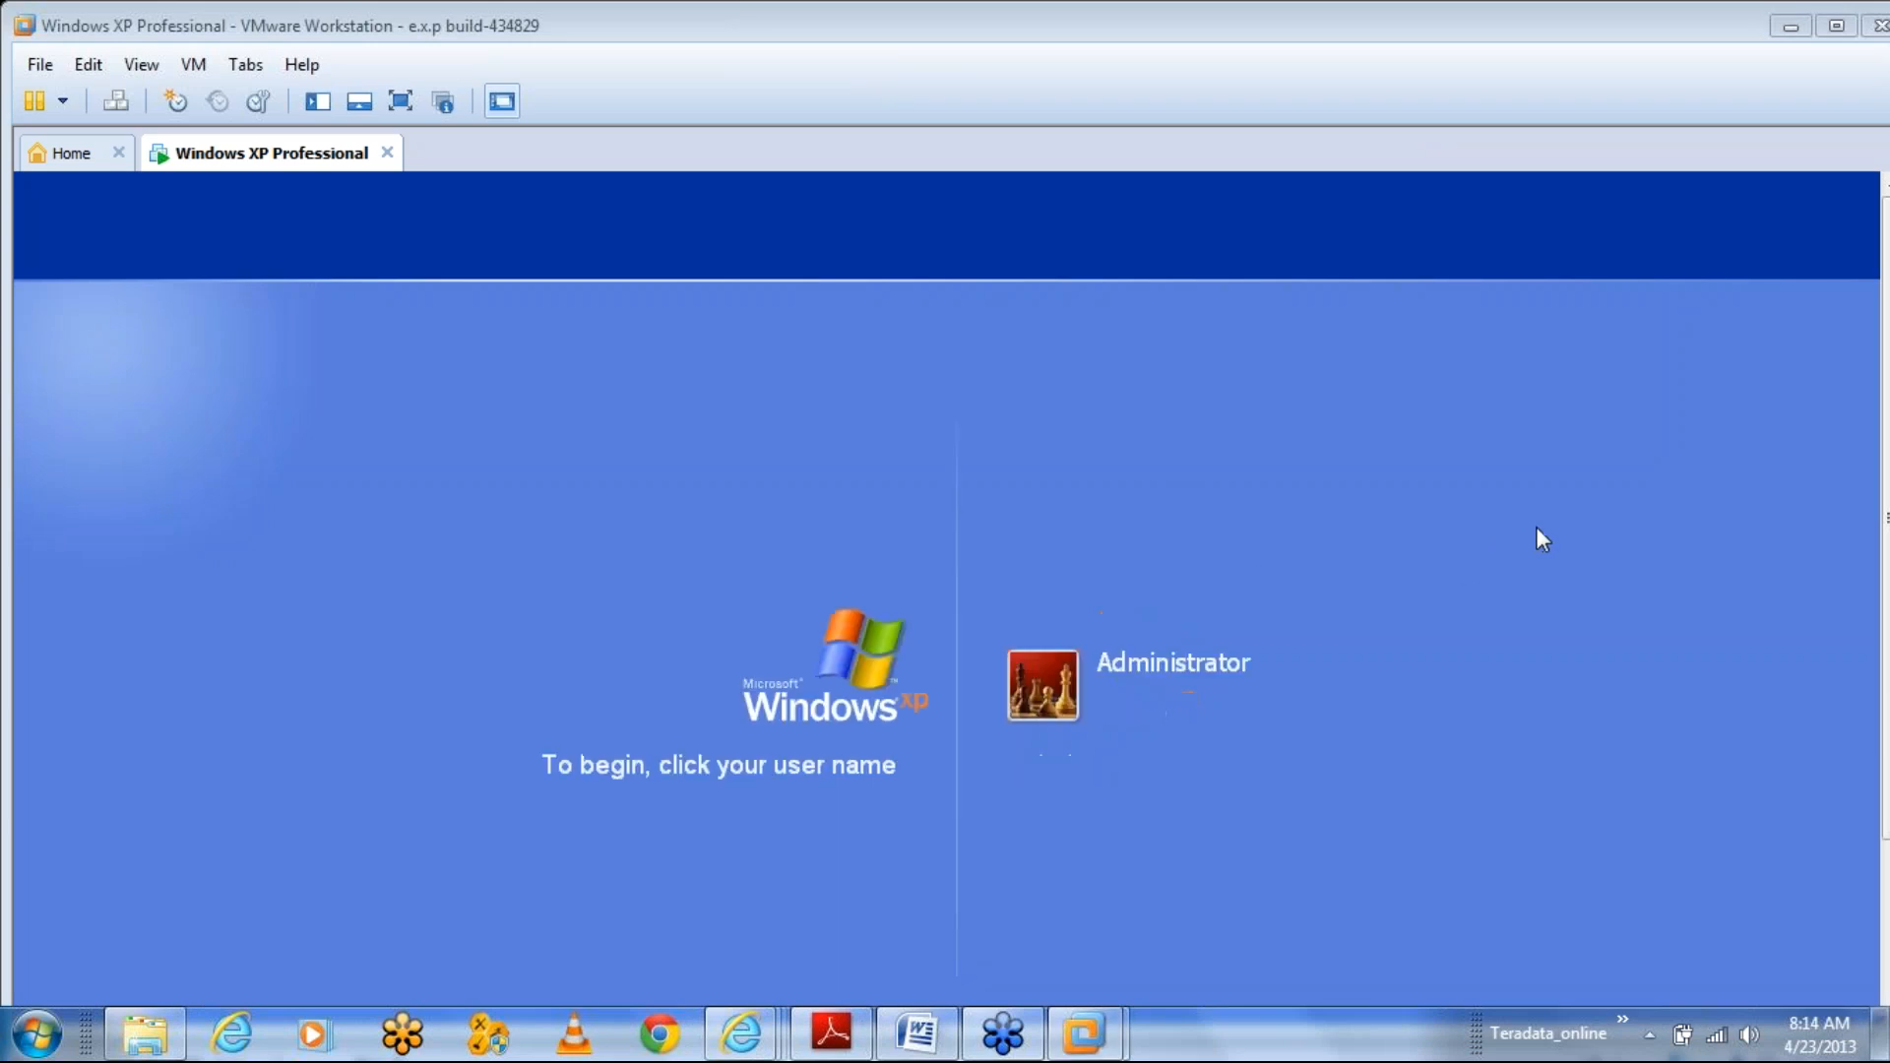
- Log on to the Windows XP virtual machine with the Administrator account
click(1045, 695)
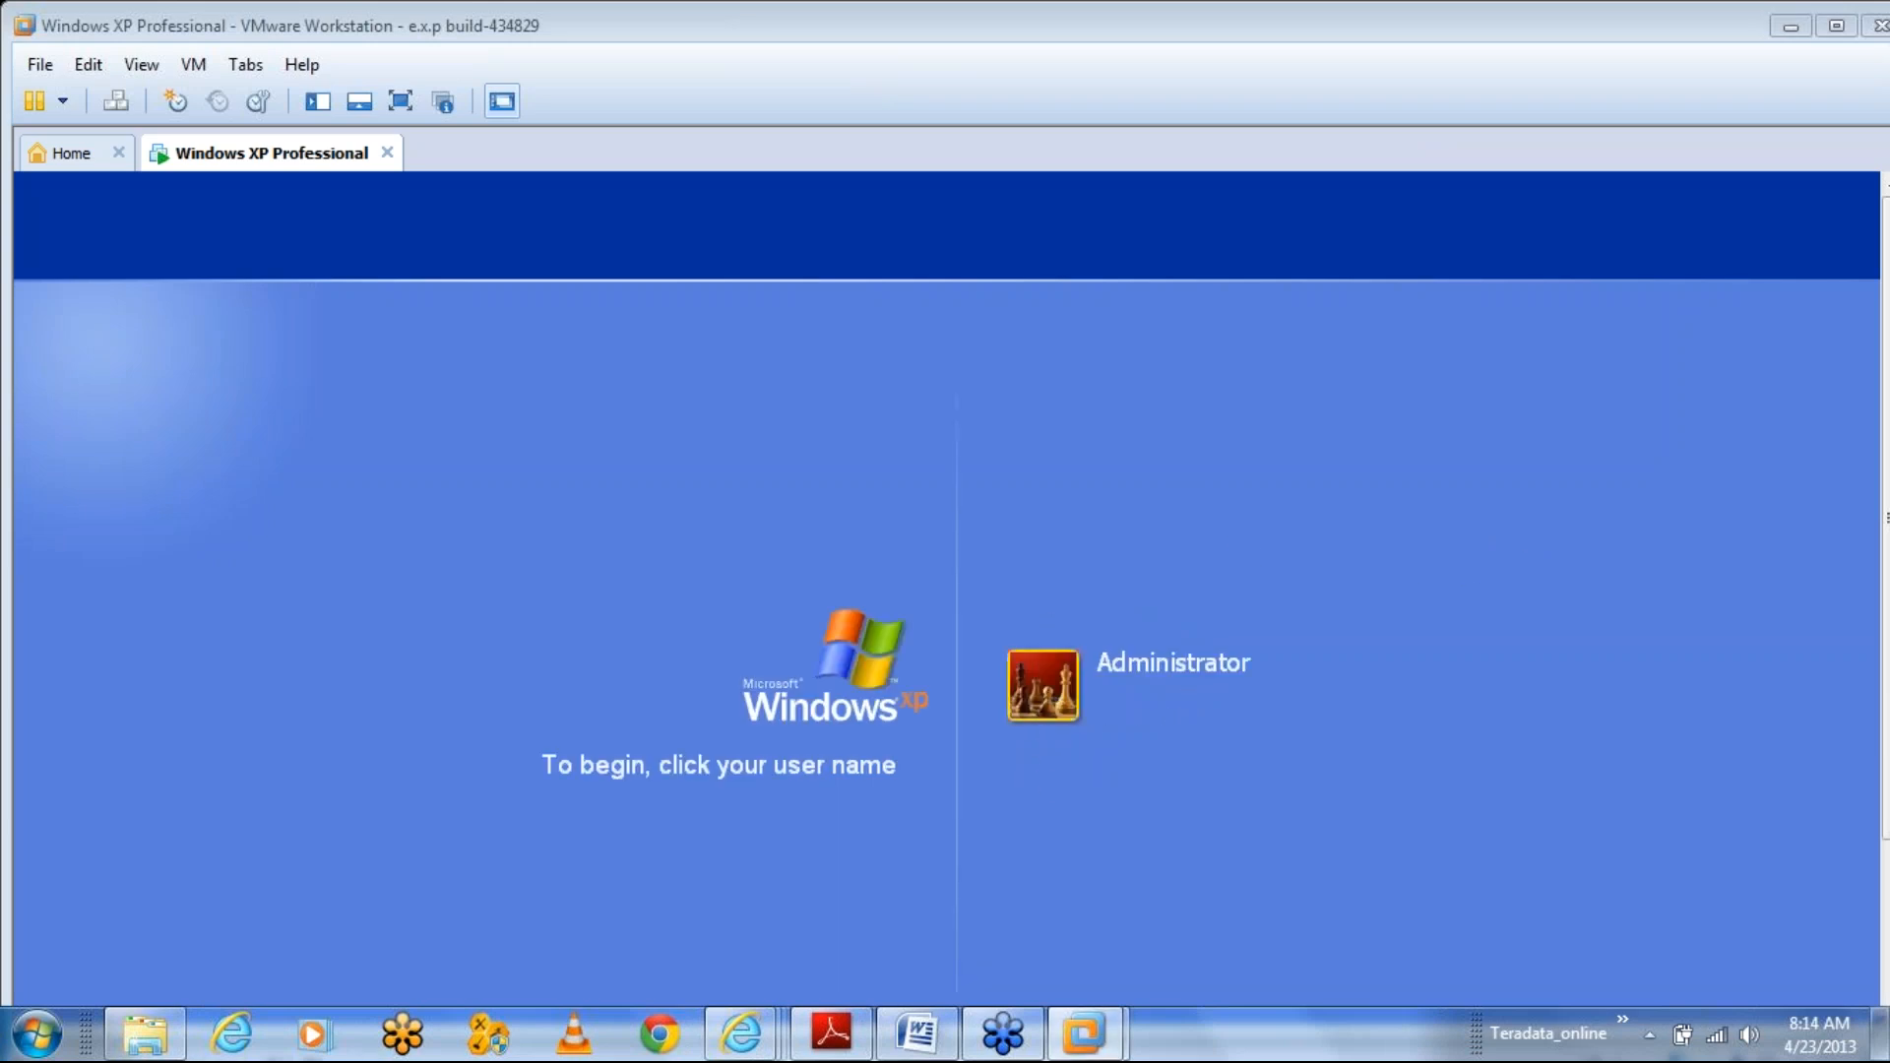
click(1049, 687)
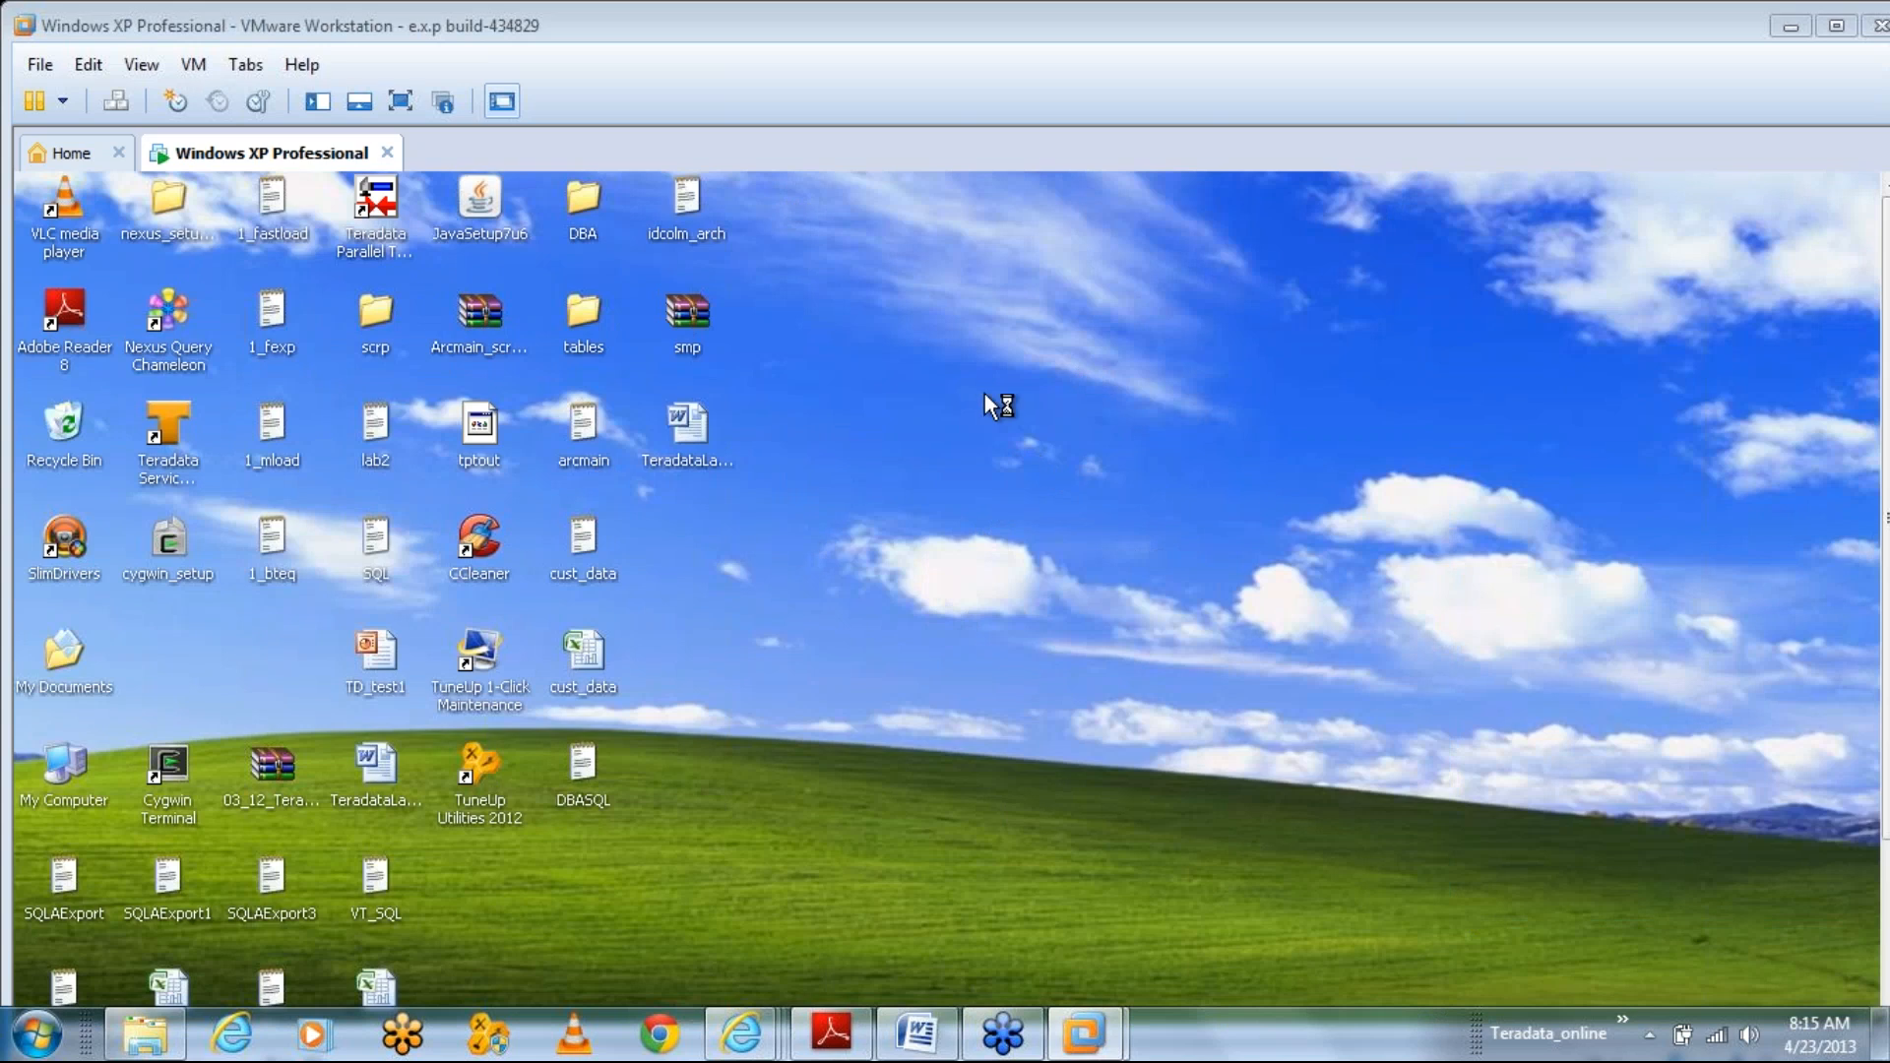
- Maximize the VMware Workstation window so that it fills the host screen
double_click(1279, 30)
double_click(1288, 31)
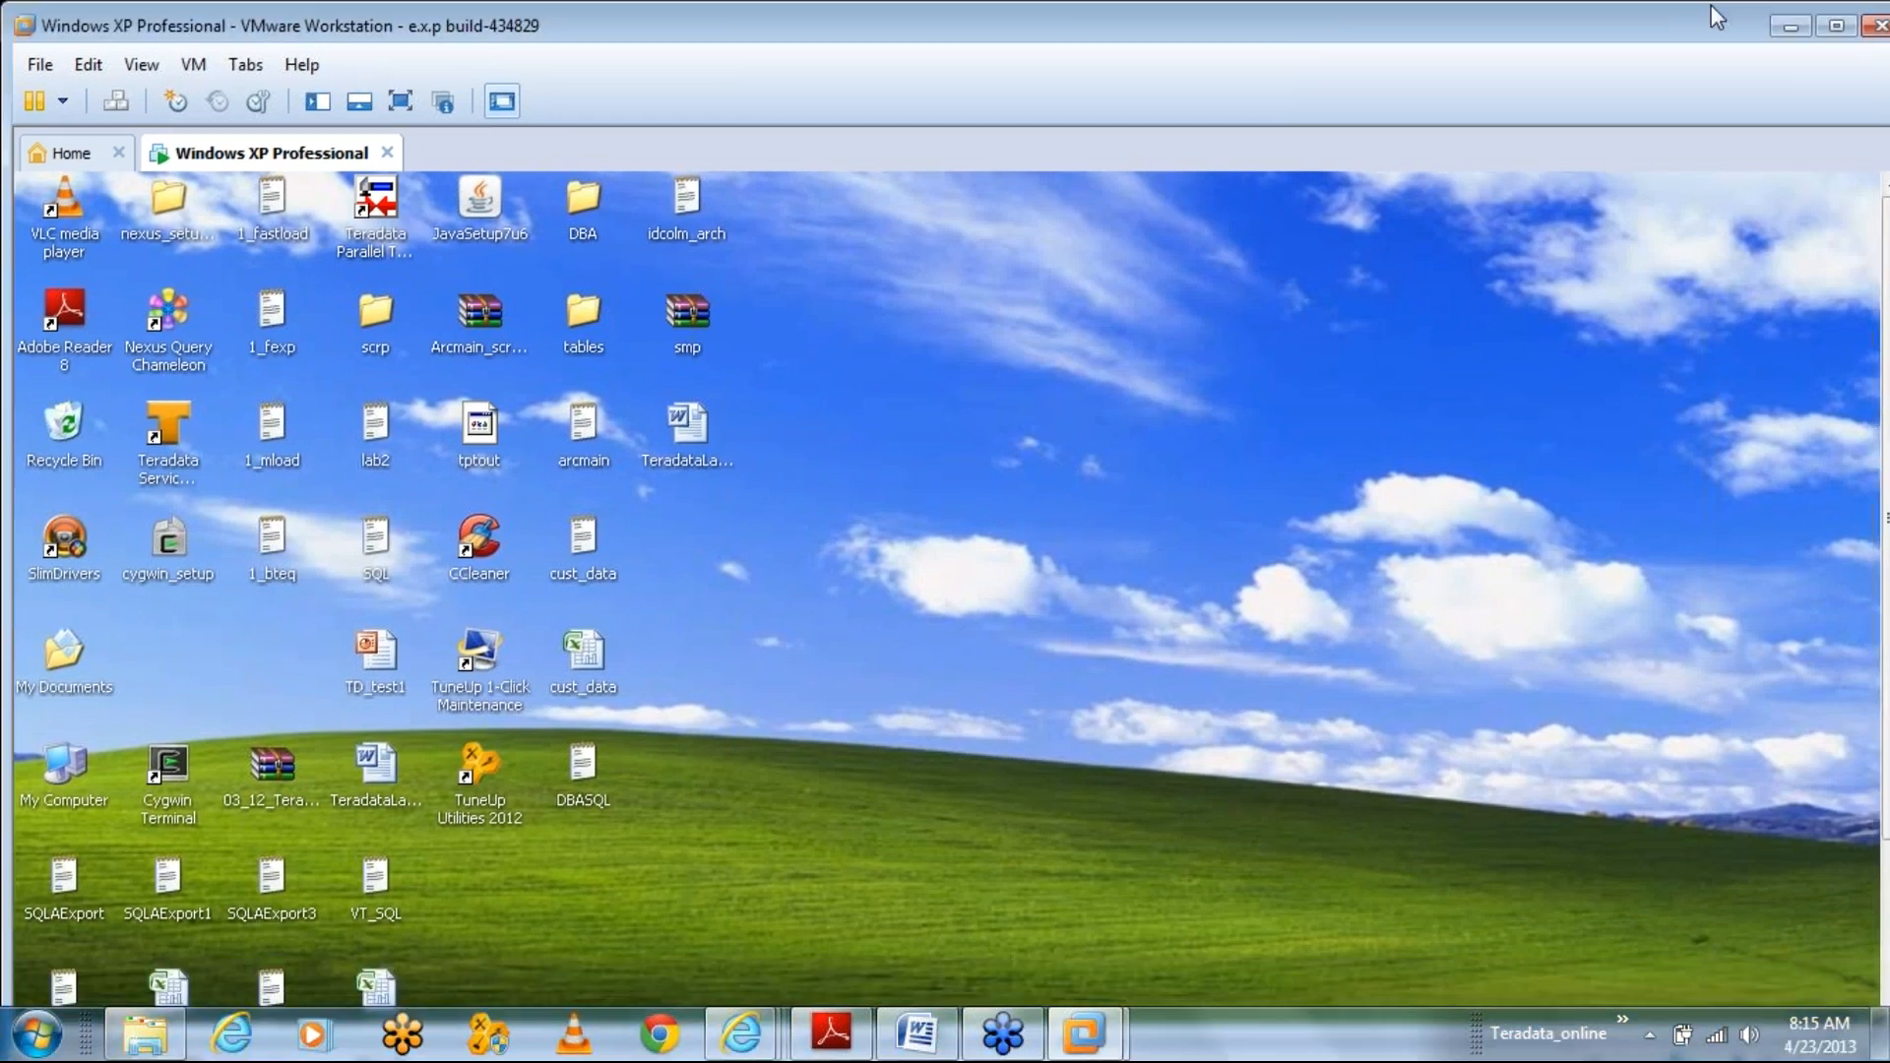
click(1837, 25)
click(1811, 15)
drag(1608, 33, 1098, 14)
click(1800, 16)
click(1821, 18)
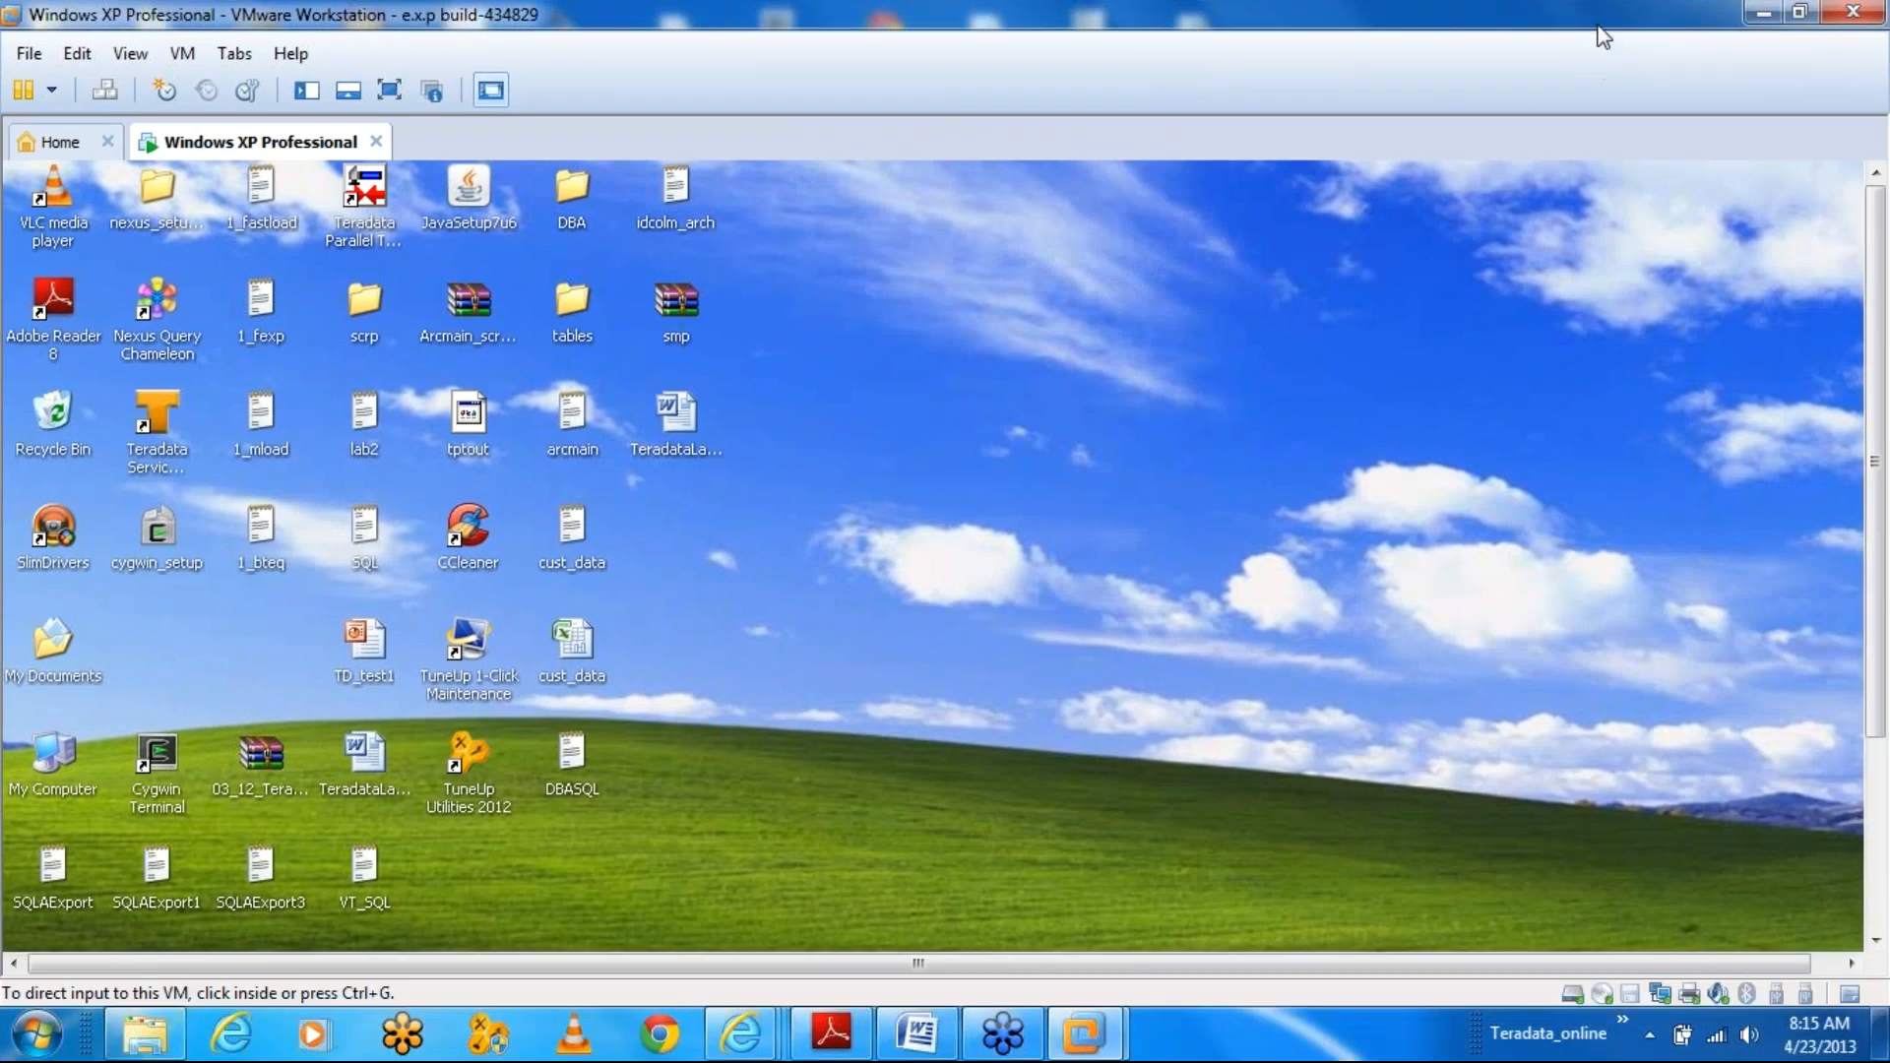
- Minimize the VMware Workstation window to the host desktop and restore it
drag(1596, 29, 1000, 19)
click(1763, 12)
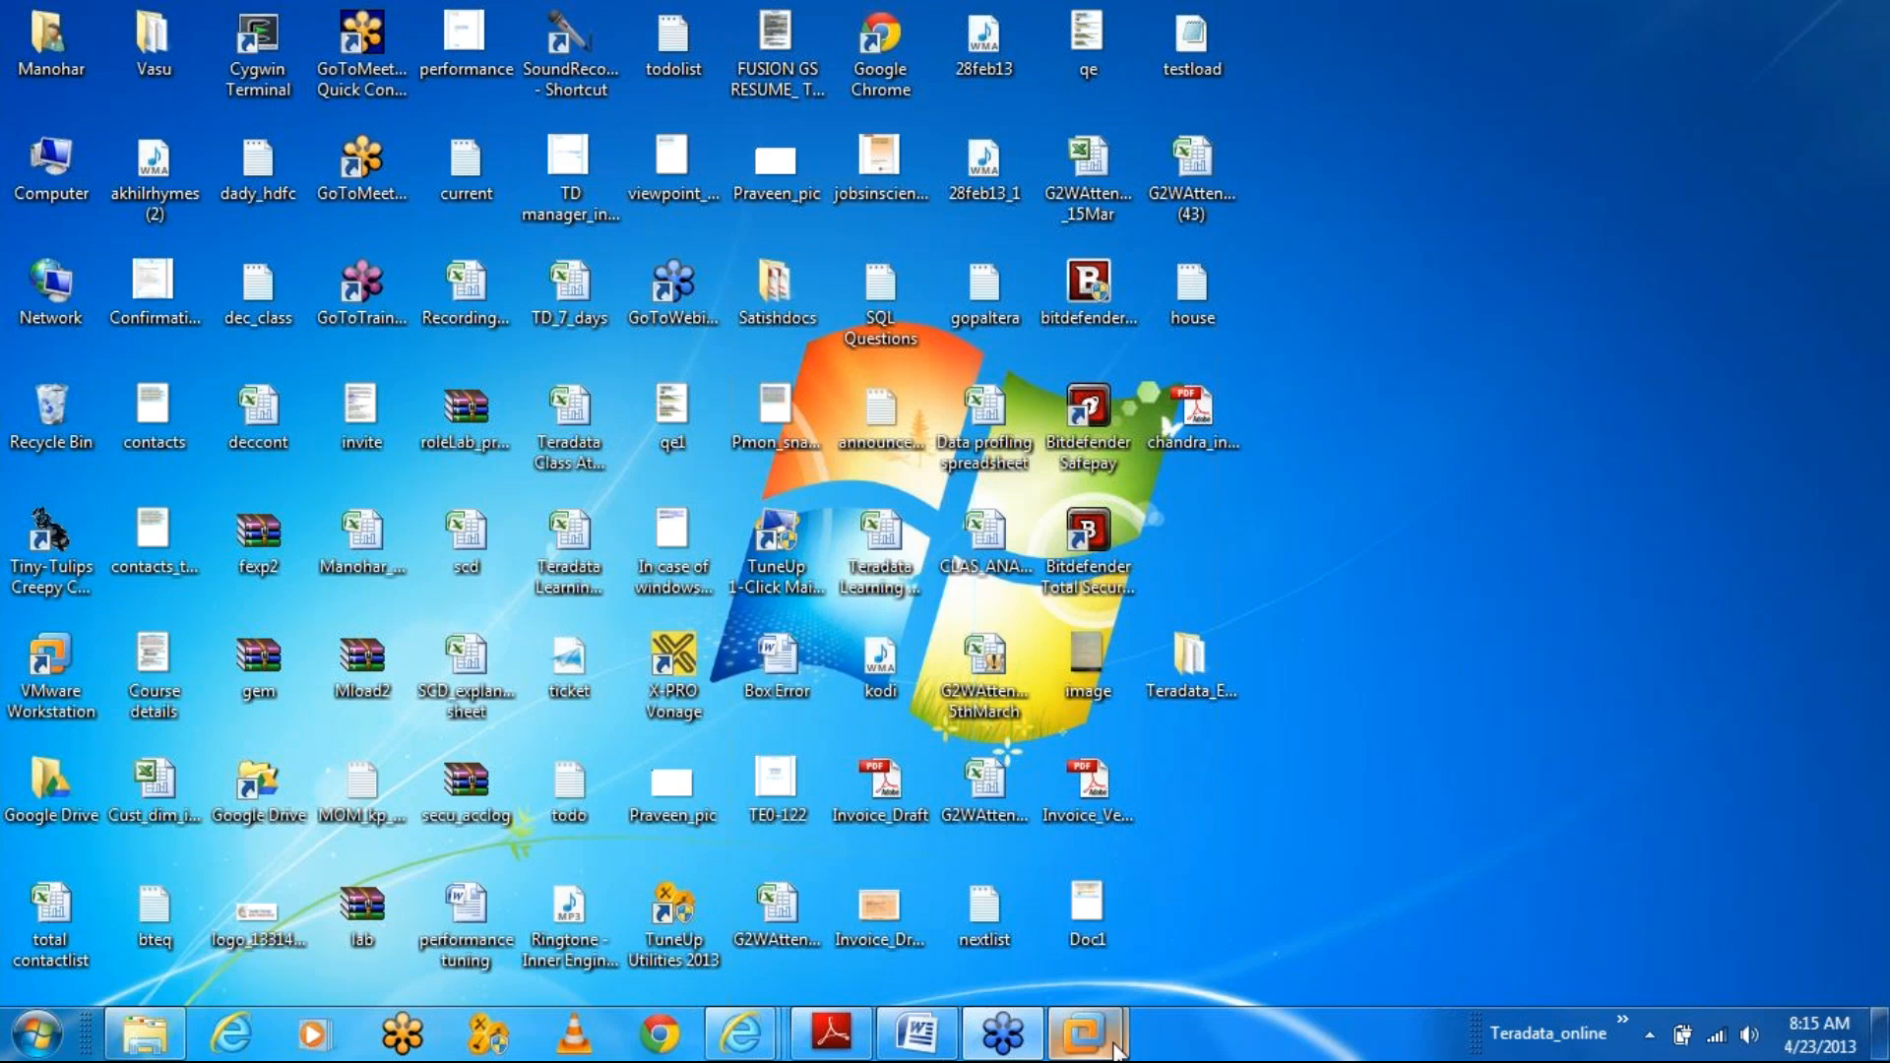
mouse_move(1115, 1040)
click(1238, 920)
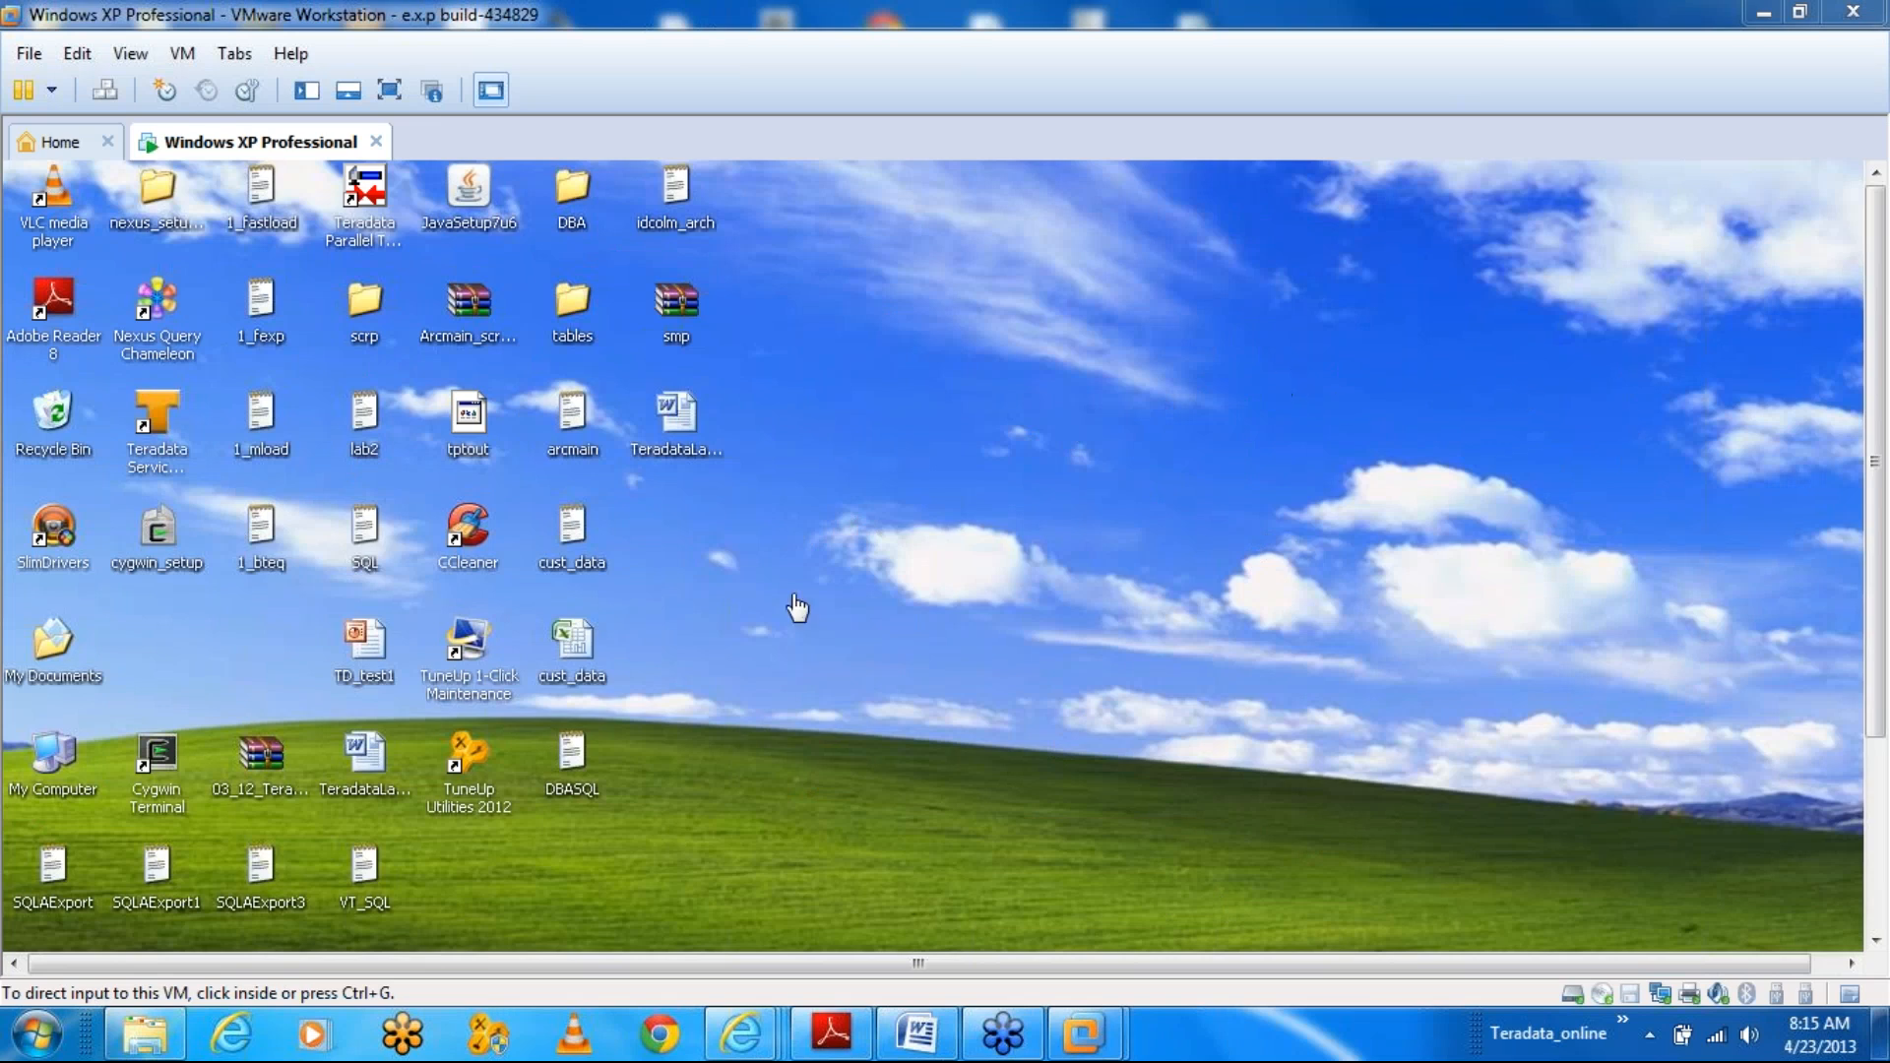
- Start the Teradata database from Teradata Service Control and dismiss the BitDefender message
click(160, 435)
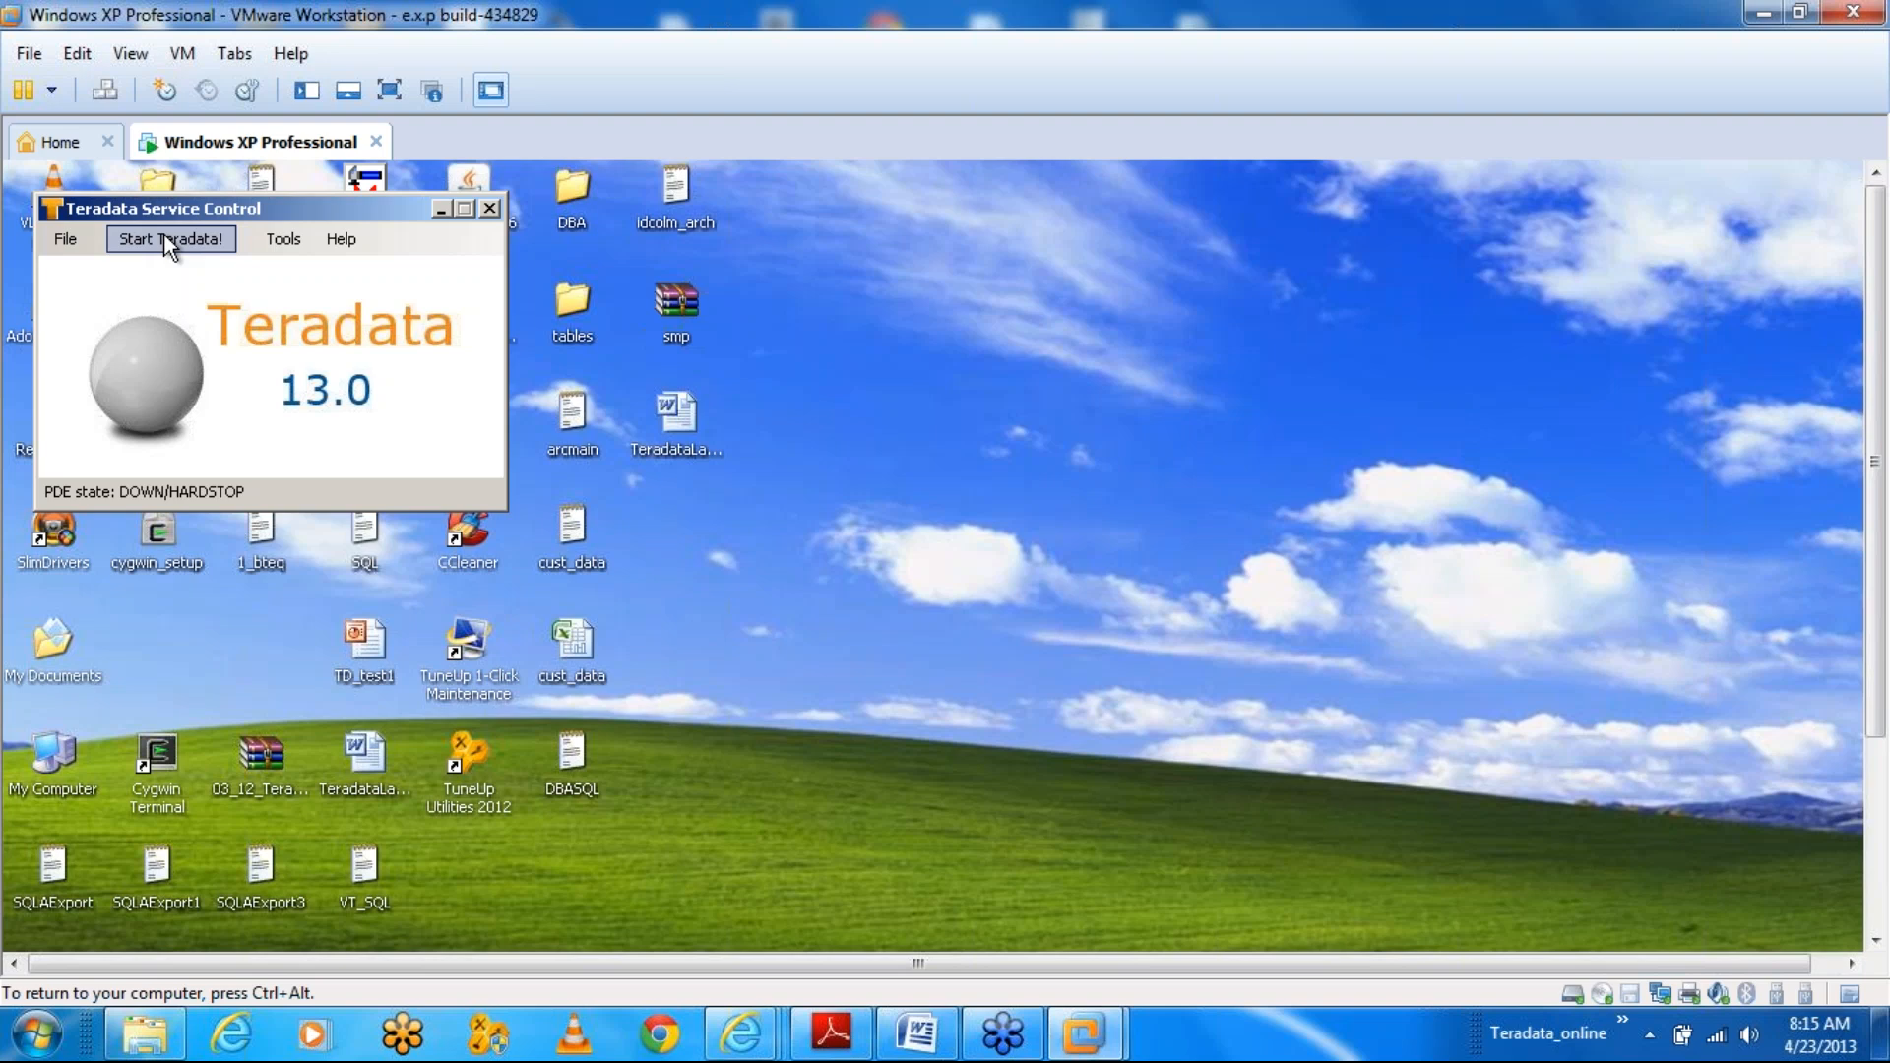
click(167, 241)
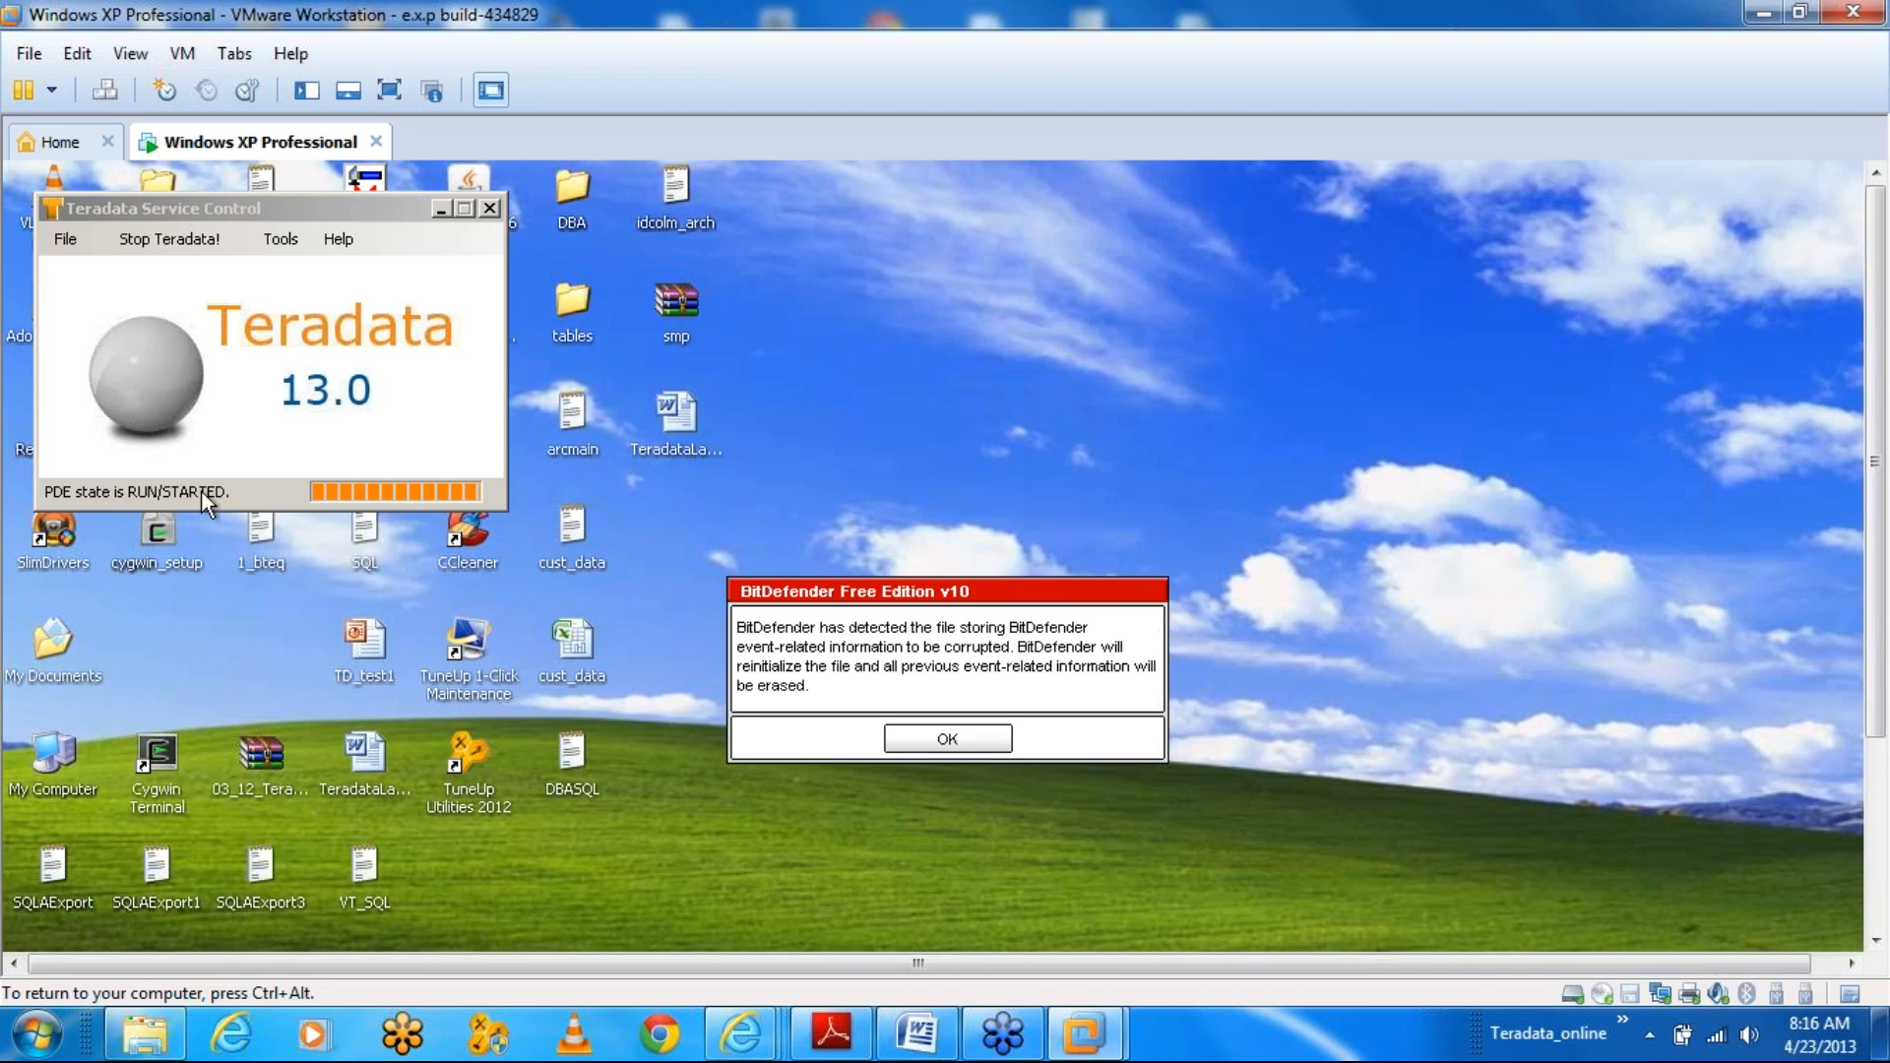
click(947, 738)
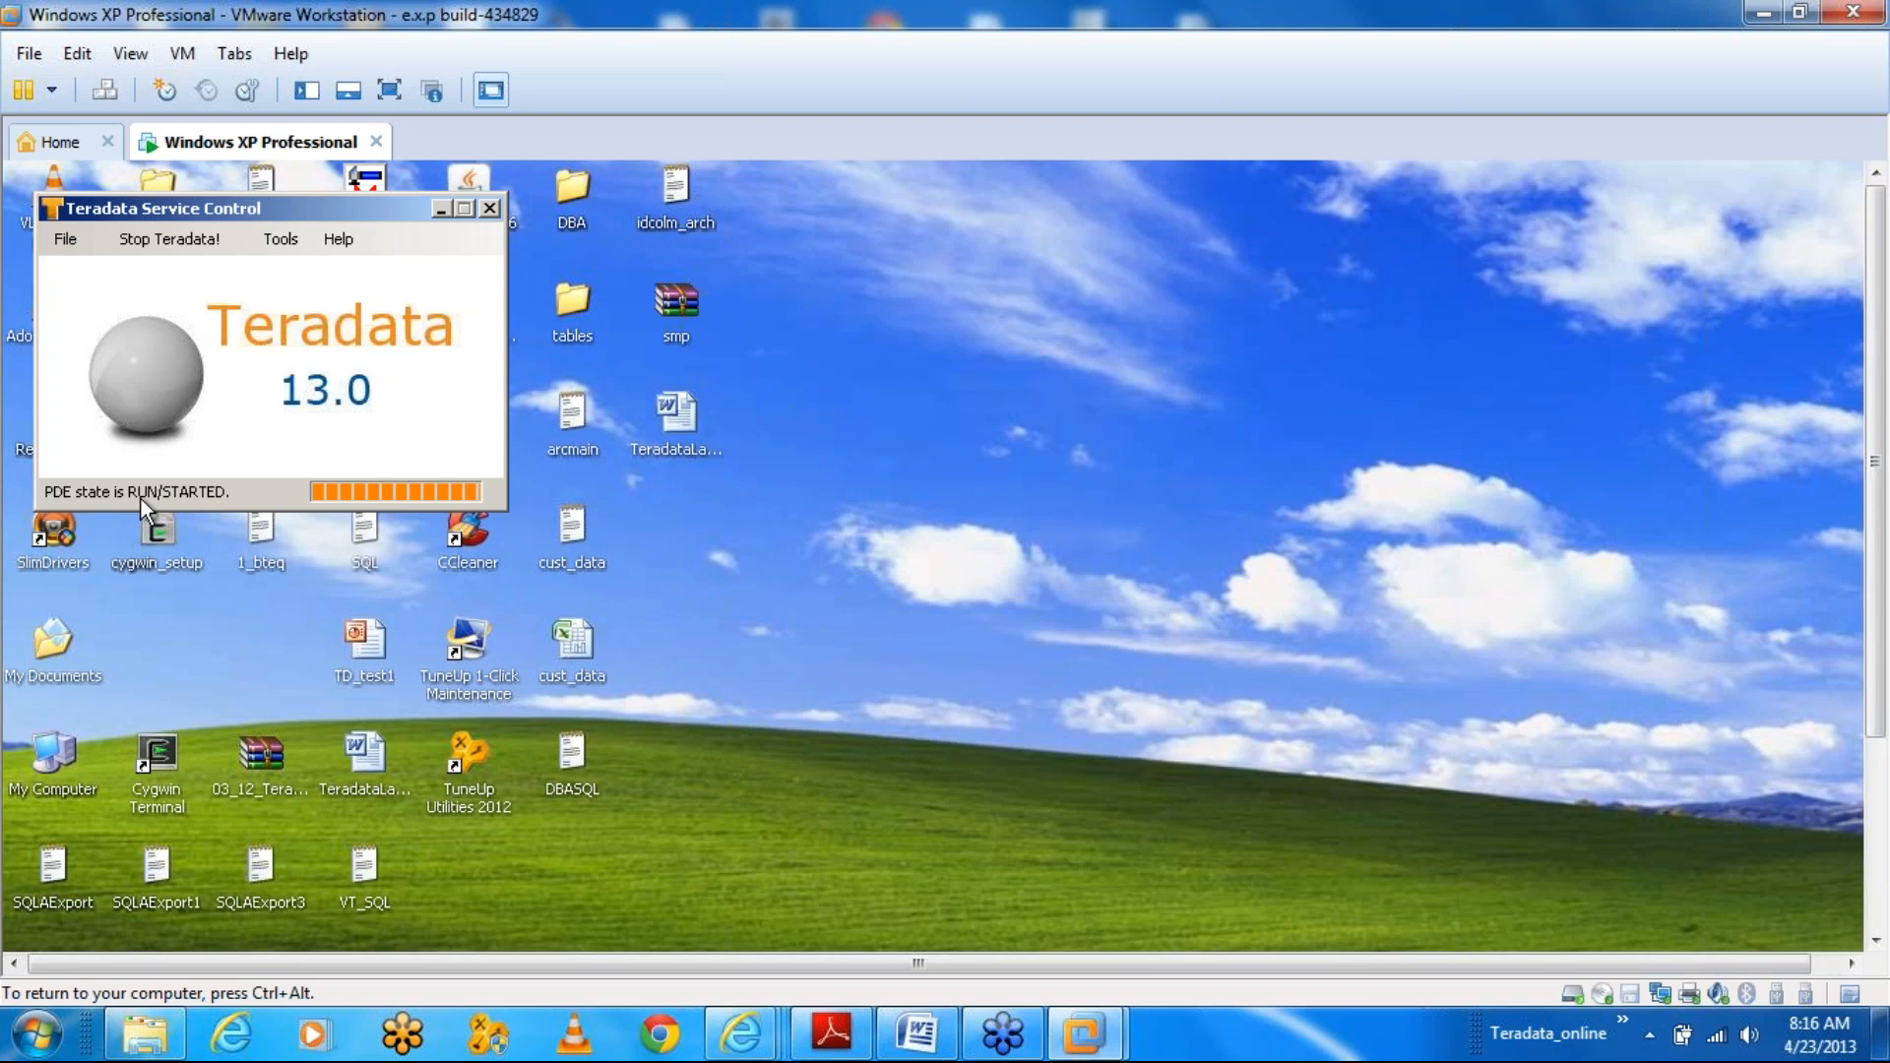
- Check the Teradata startup status and close the Teradata Service Control window
key(ctrl+alt)
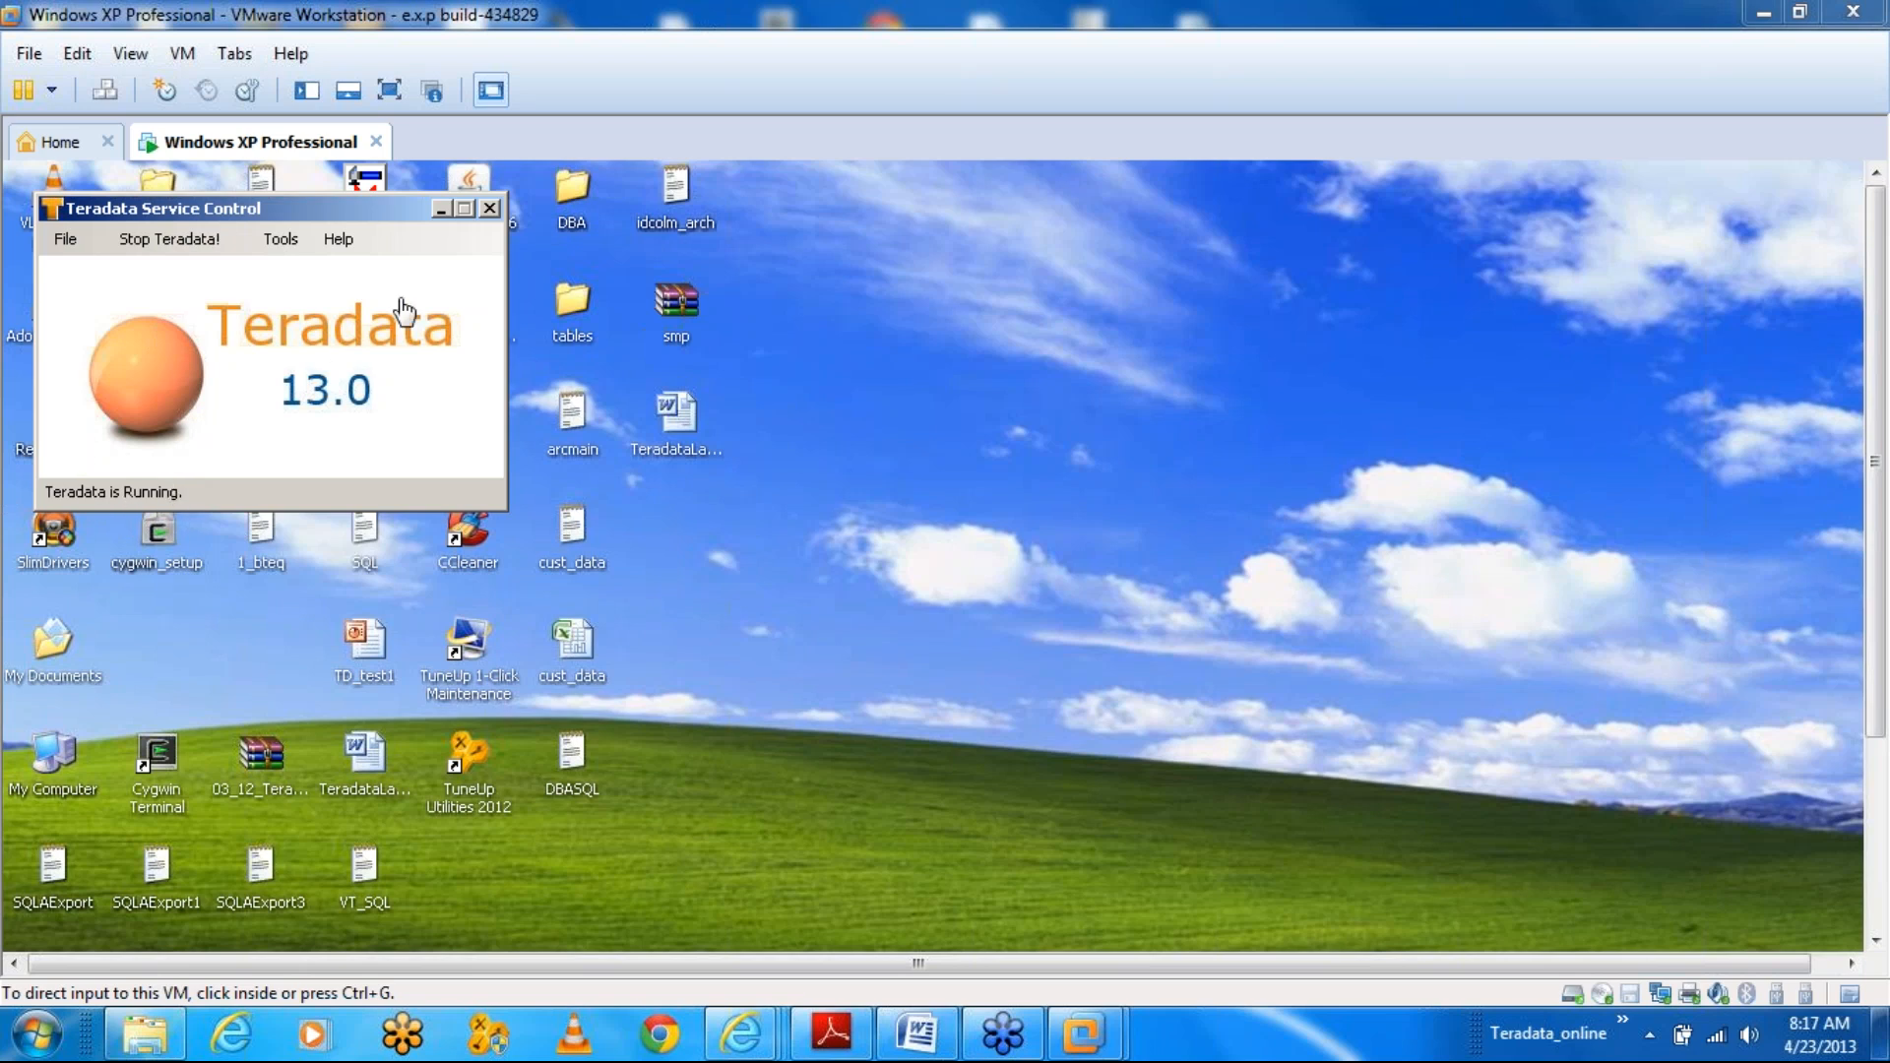
click(426, 362)
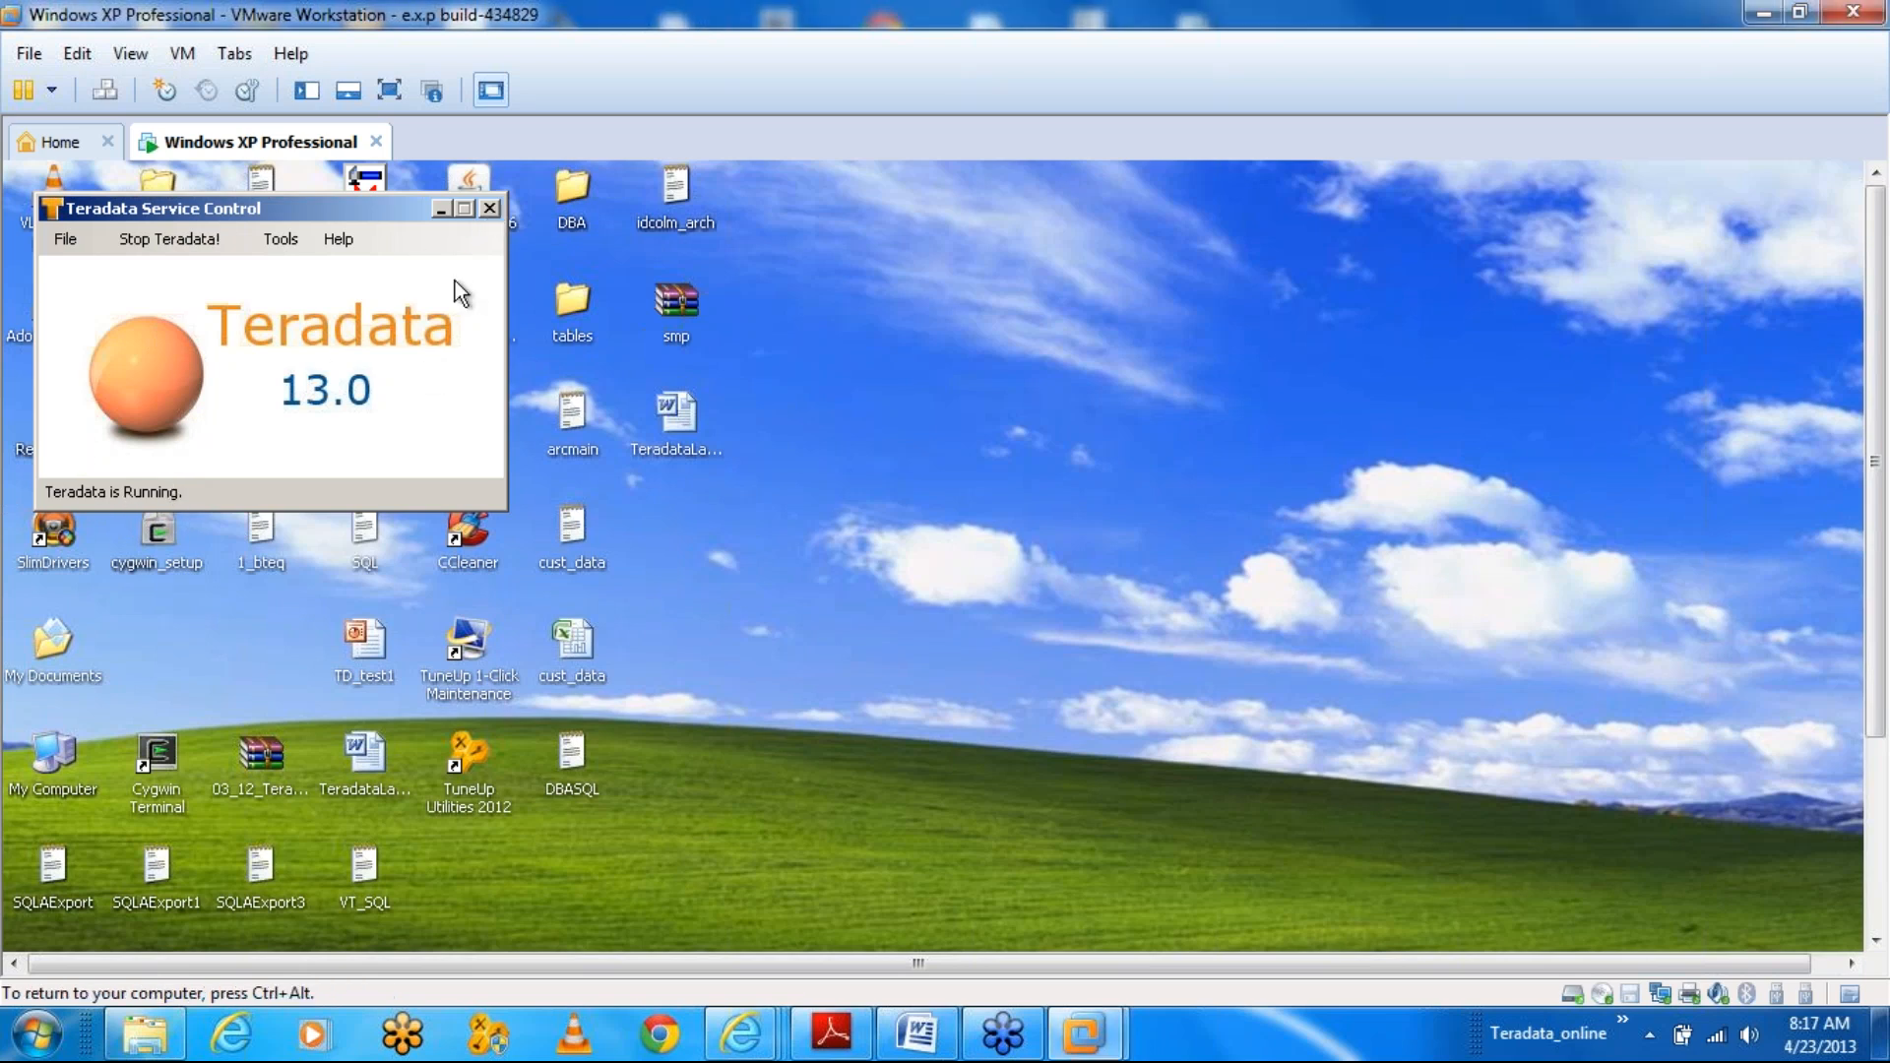
click(490, 209)
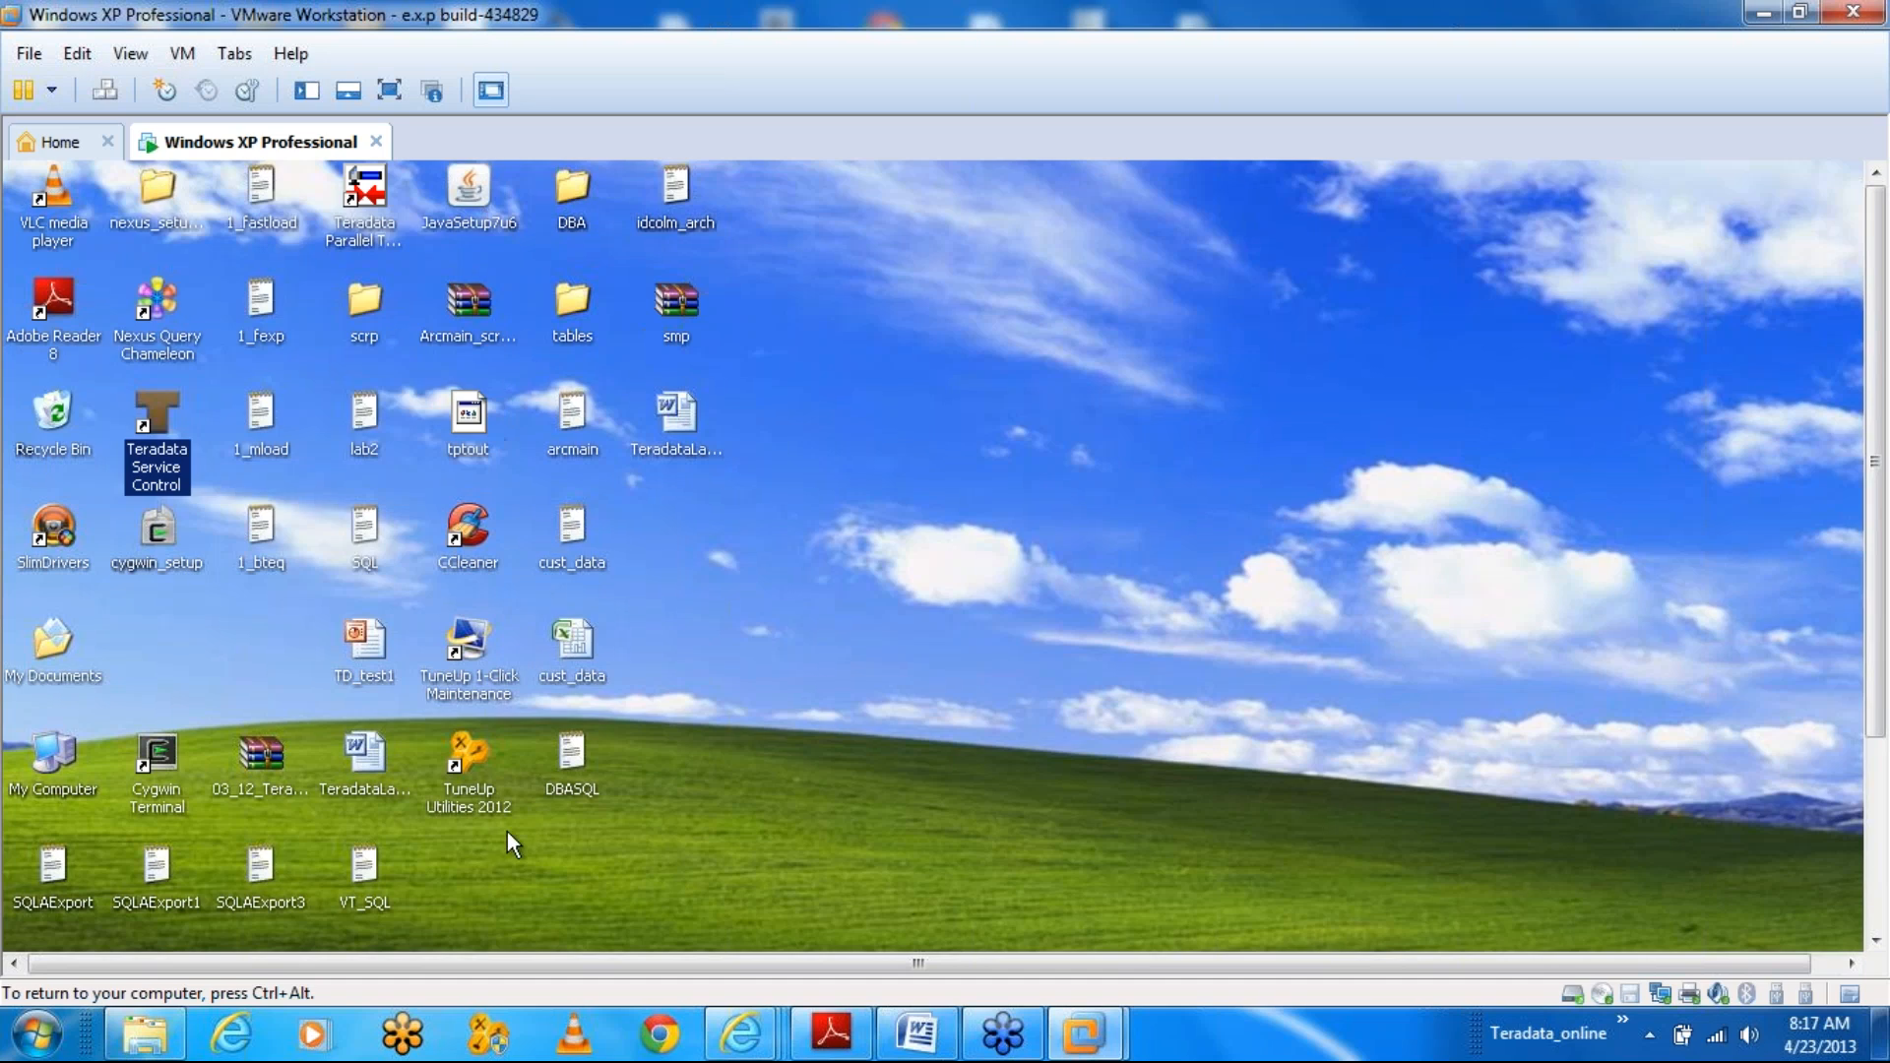
- Switch the Windows XP virtual machine to full-screen mode
key(ctrl+alt)
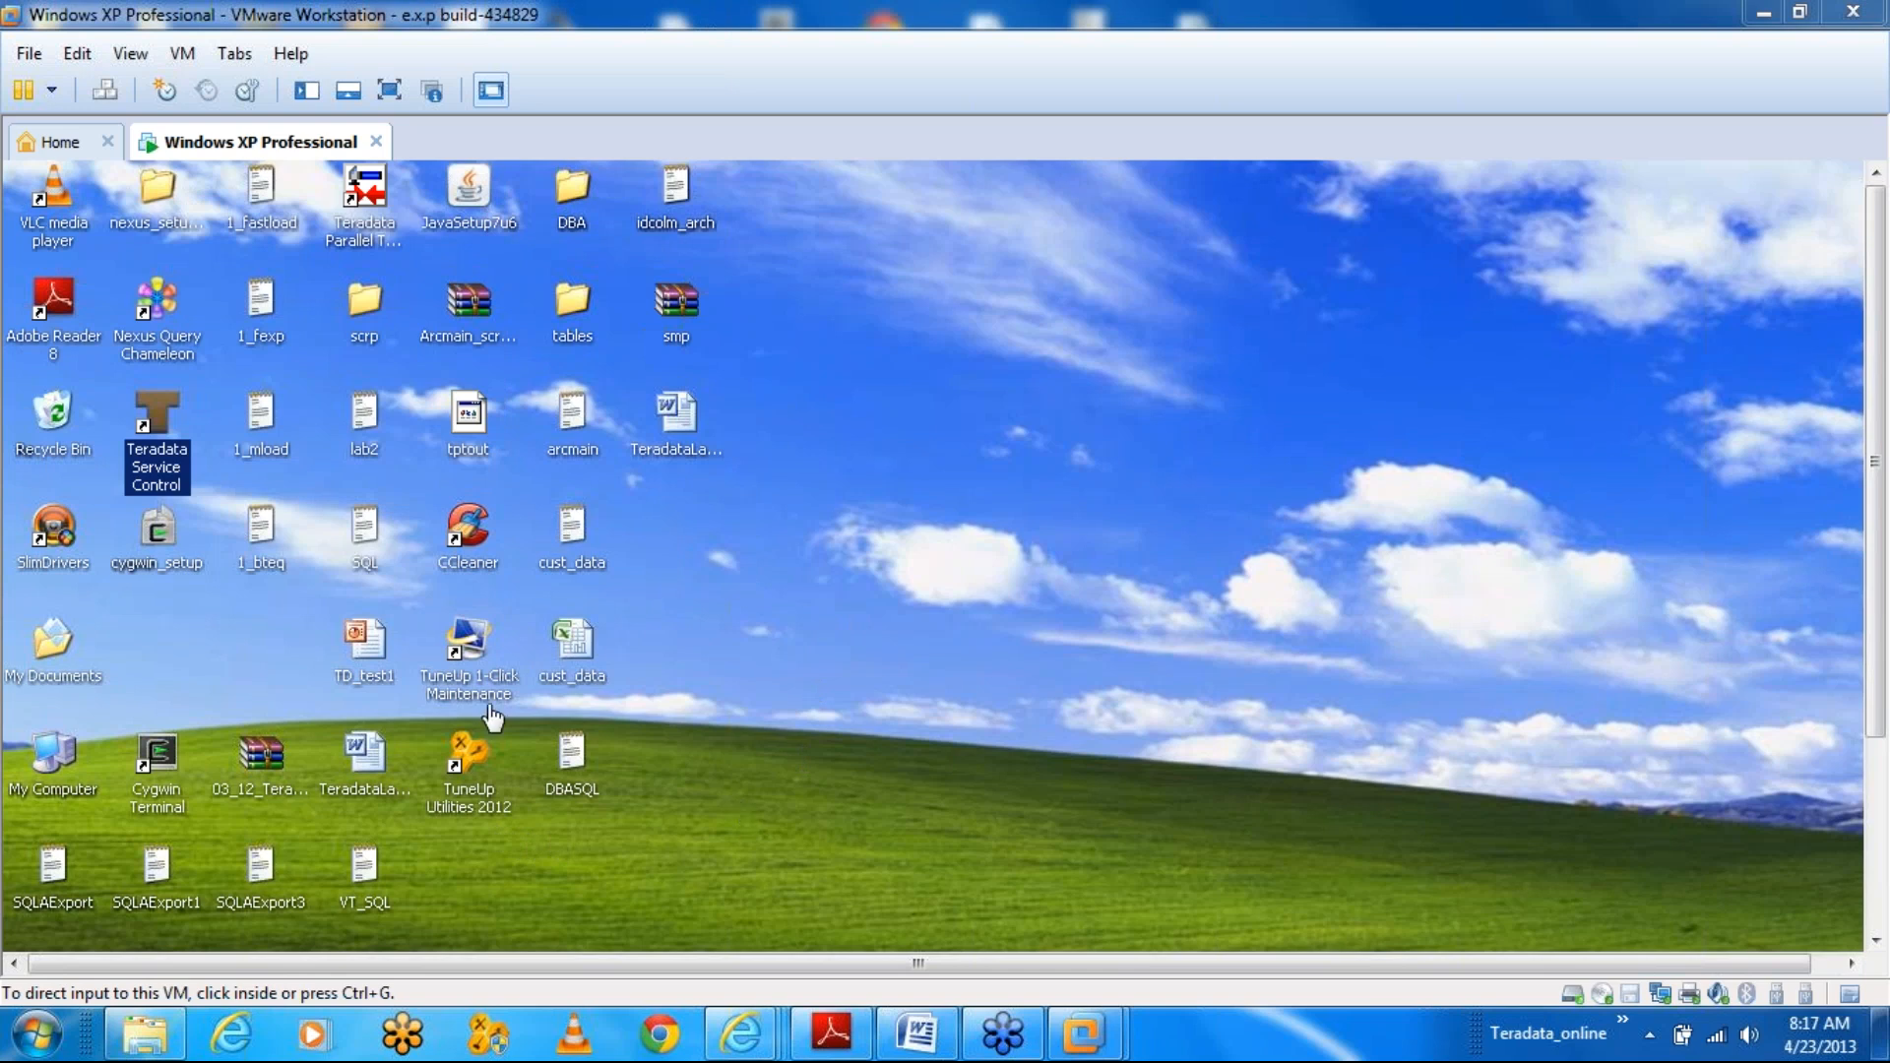
click(557, 884)
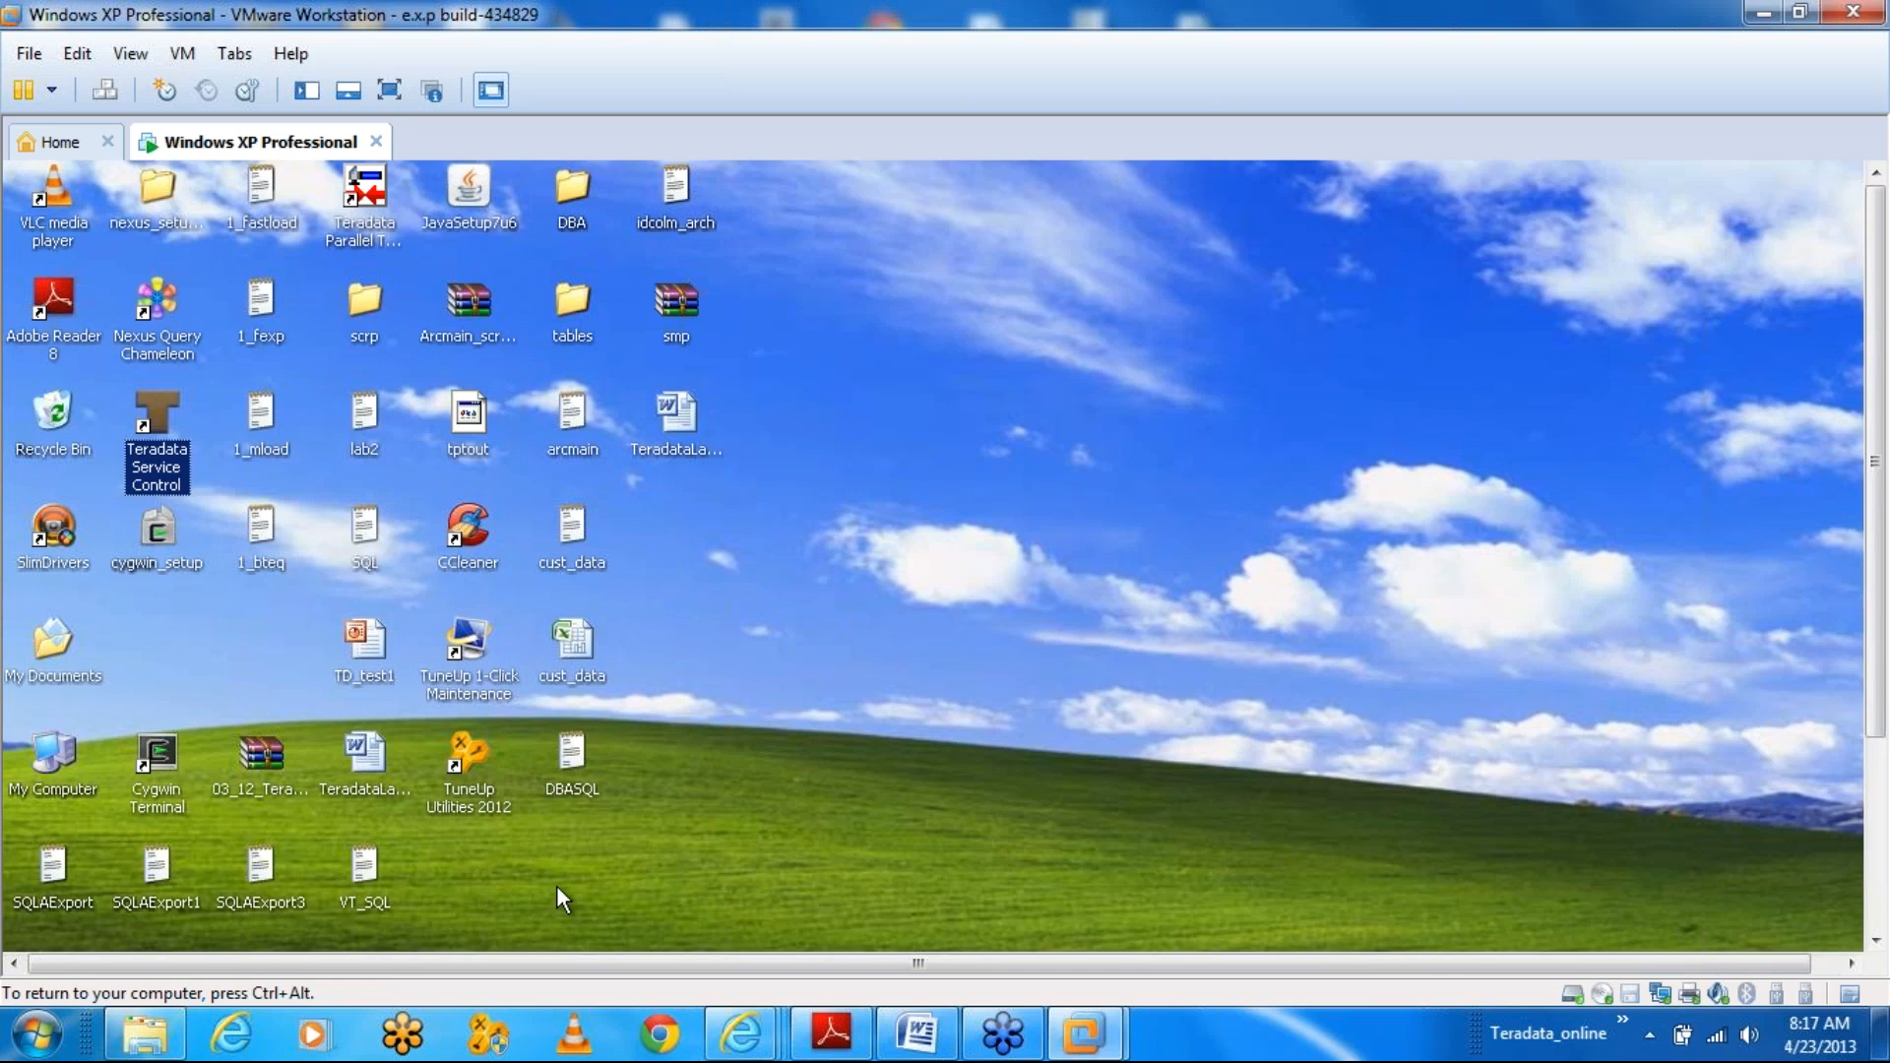
key(ctrl+alt+Return)
- Launch Teradata SQL Assistant from the Teradata Client 13.0 program group
click(36, 1035)
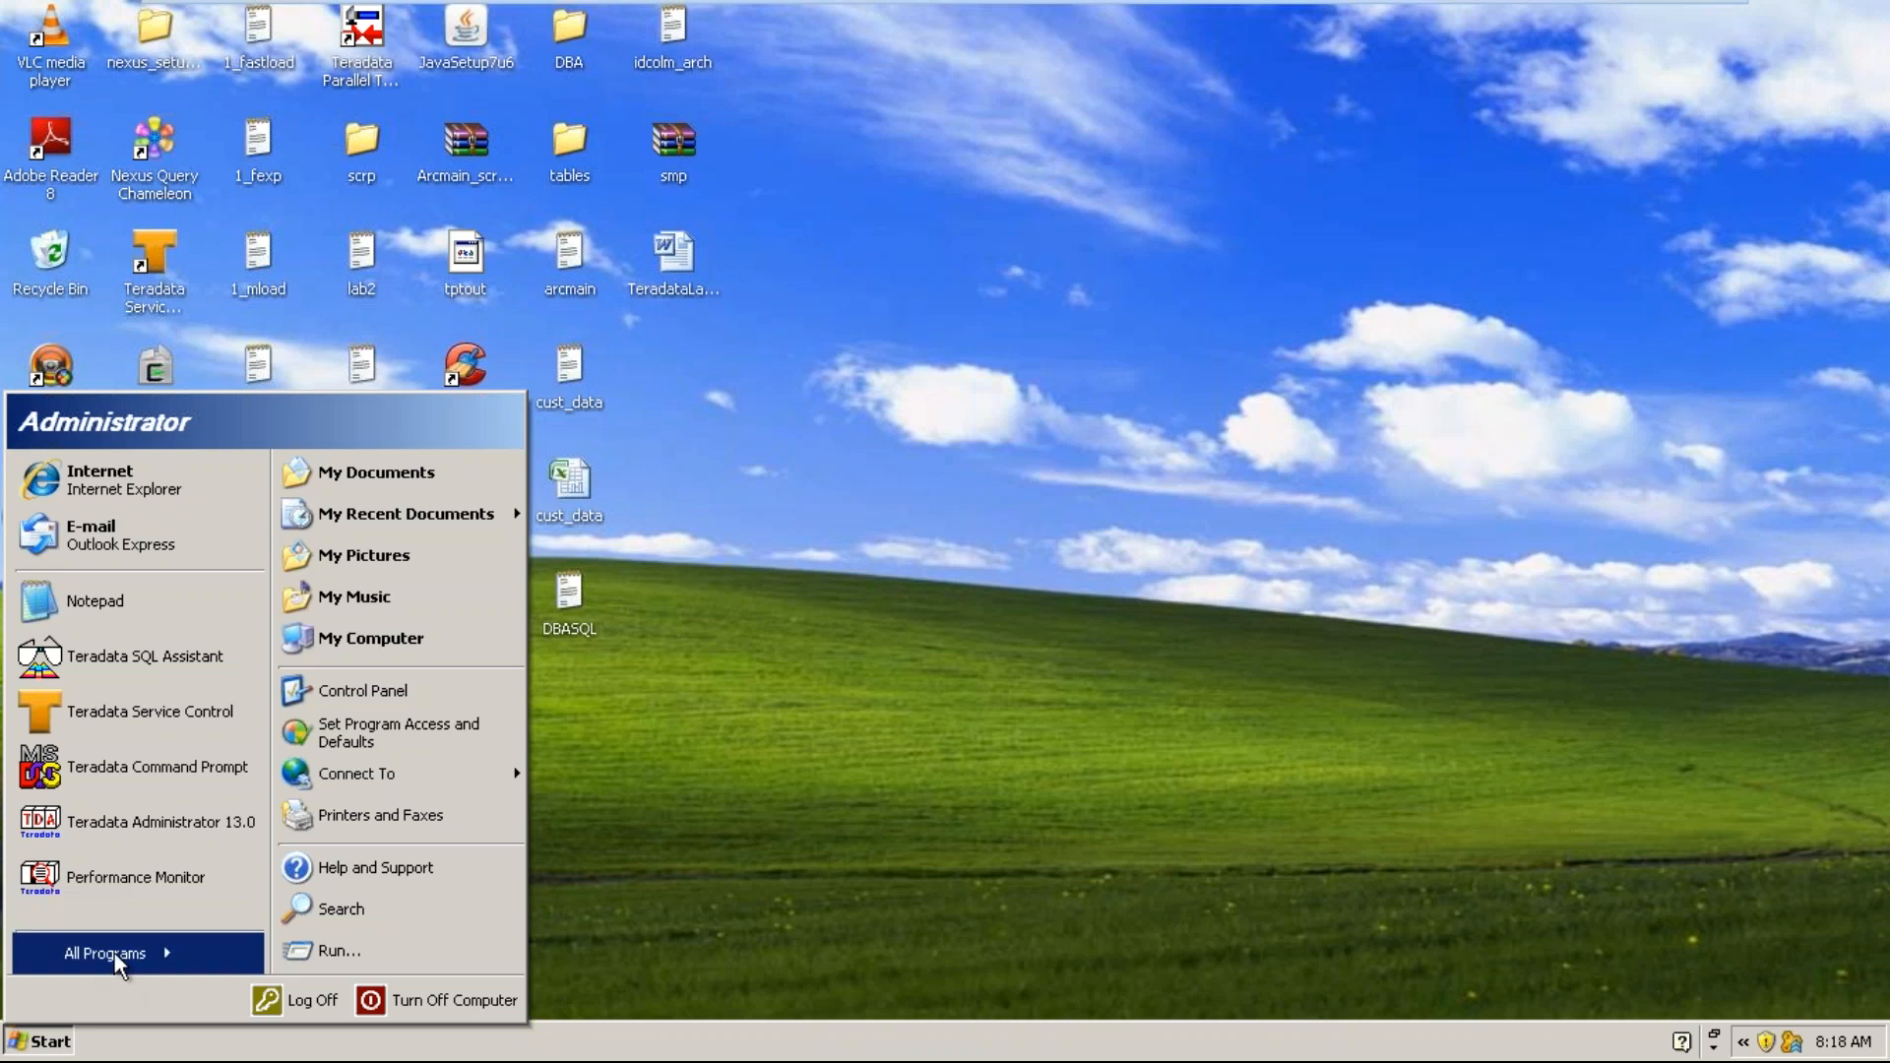
click(114, 953)
mouse_move(314, 631)
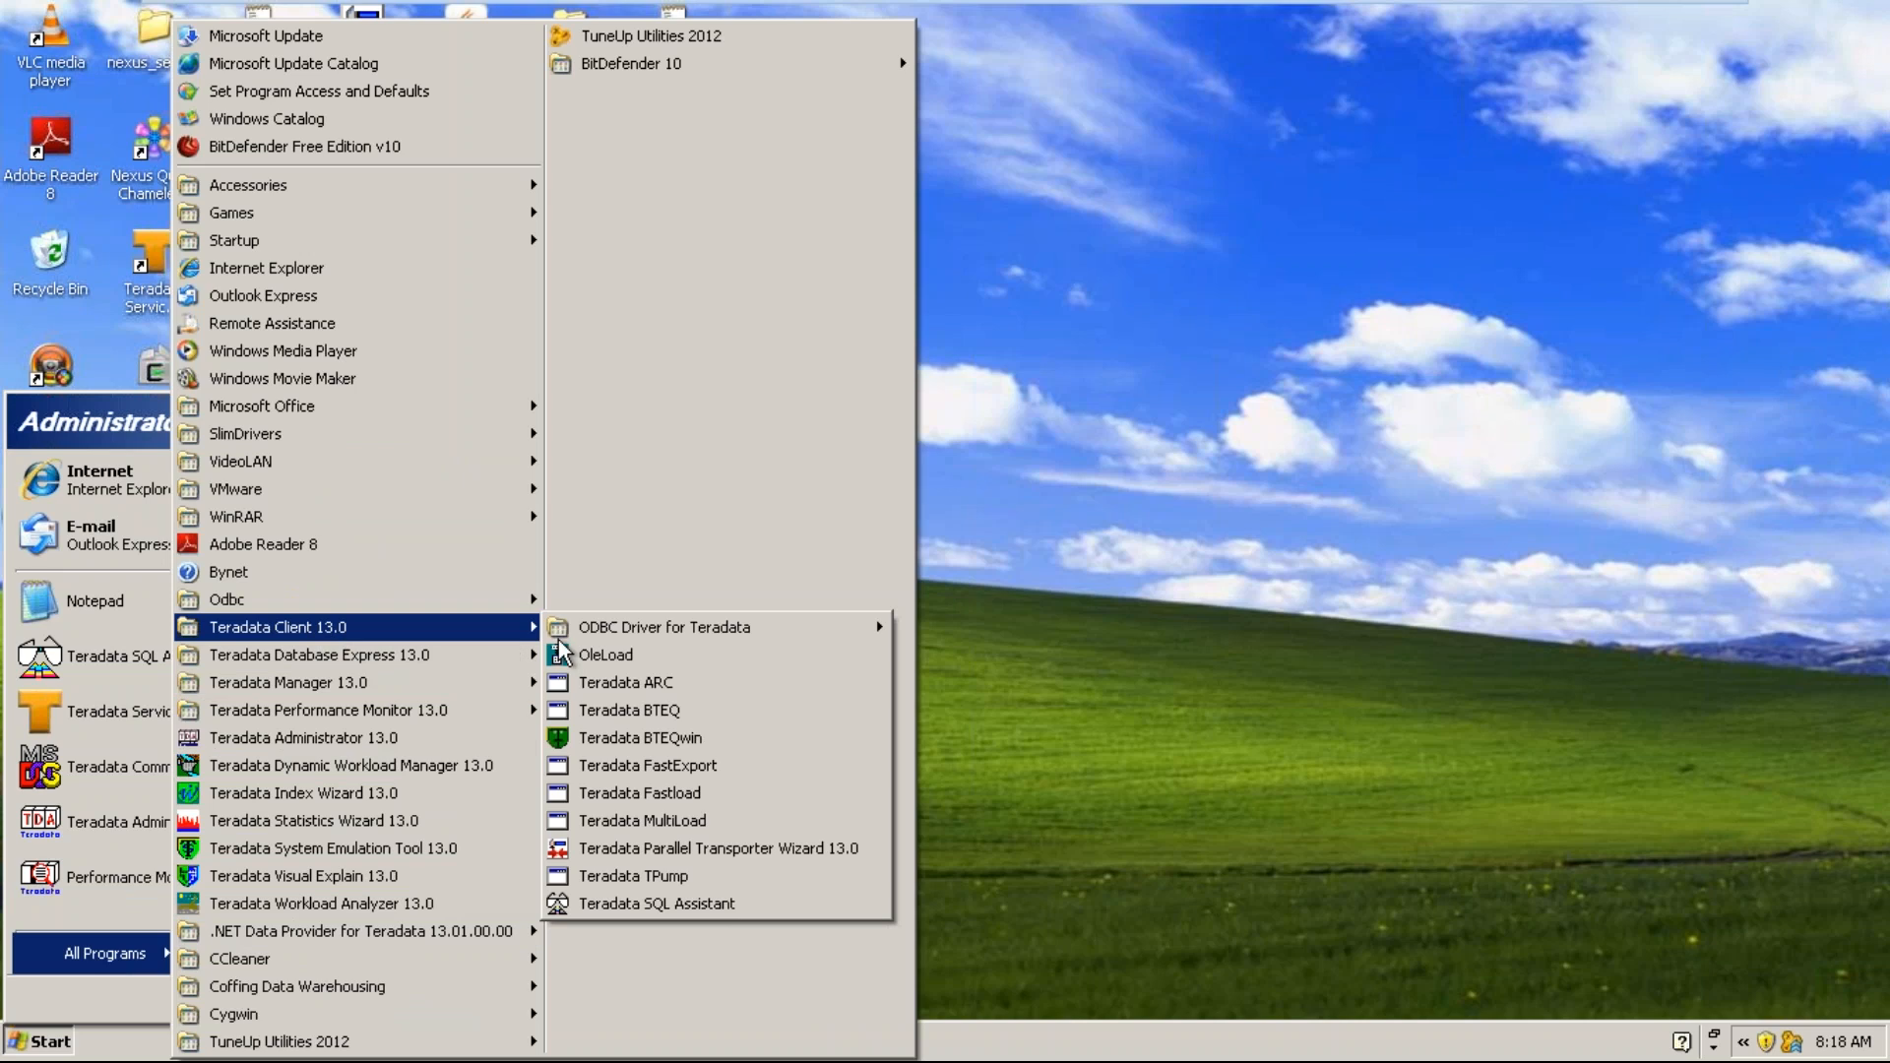
click(683, 902)
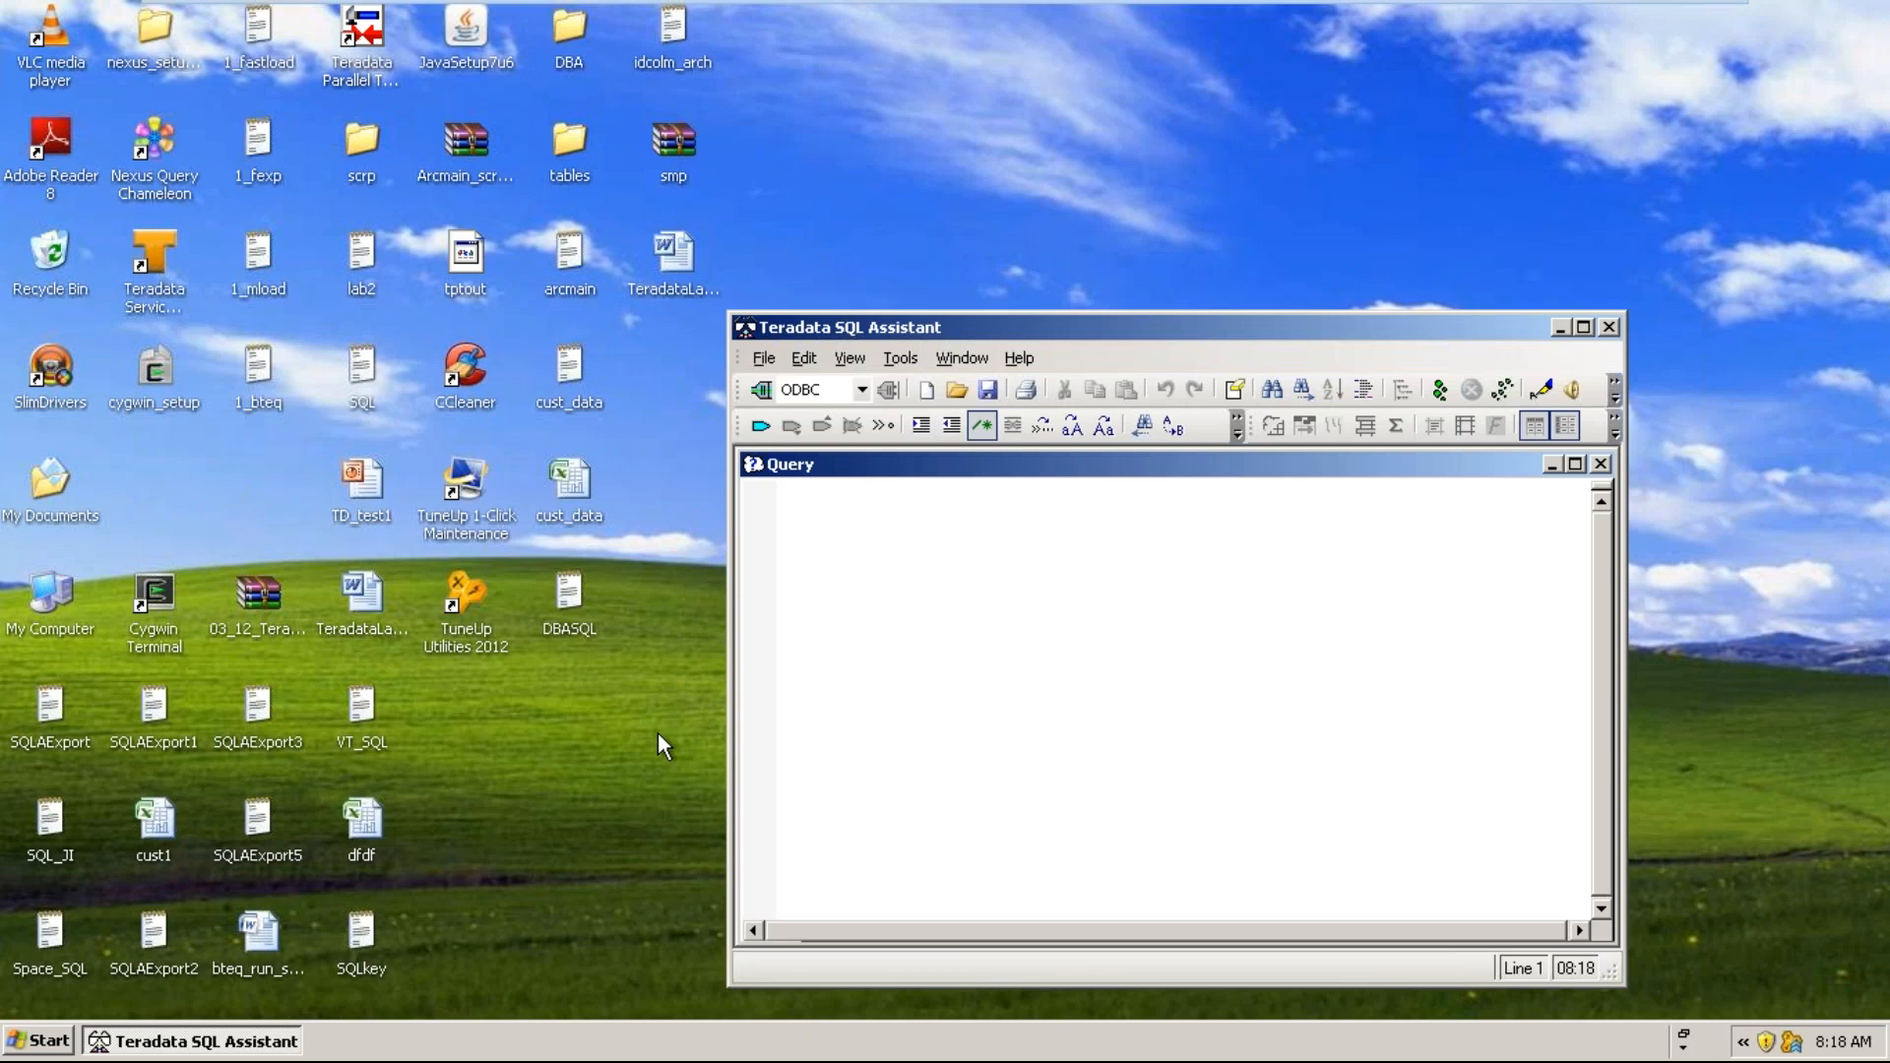
- Reopen Teradata Service Control to check the database status, and minimize it
click(612, 785)
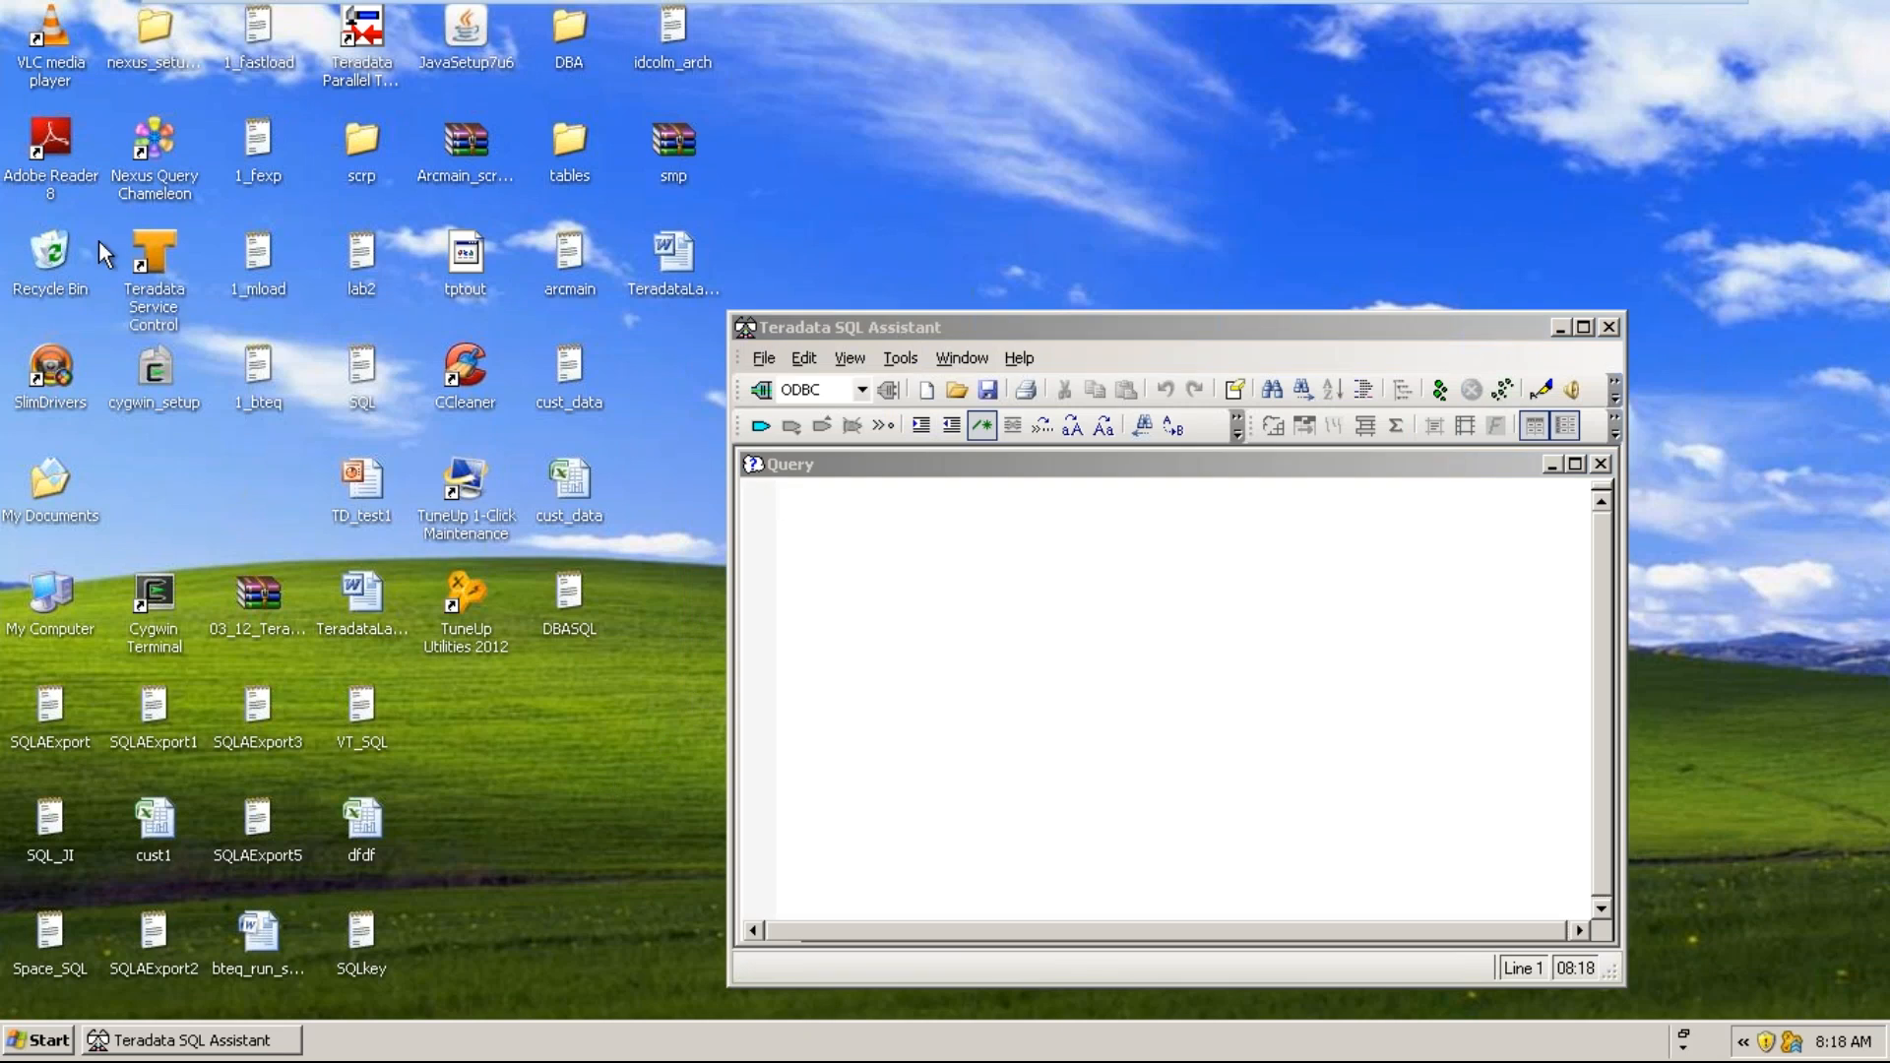
click(165, 313)
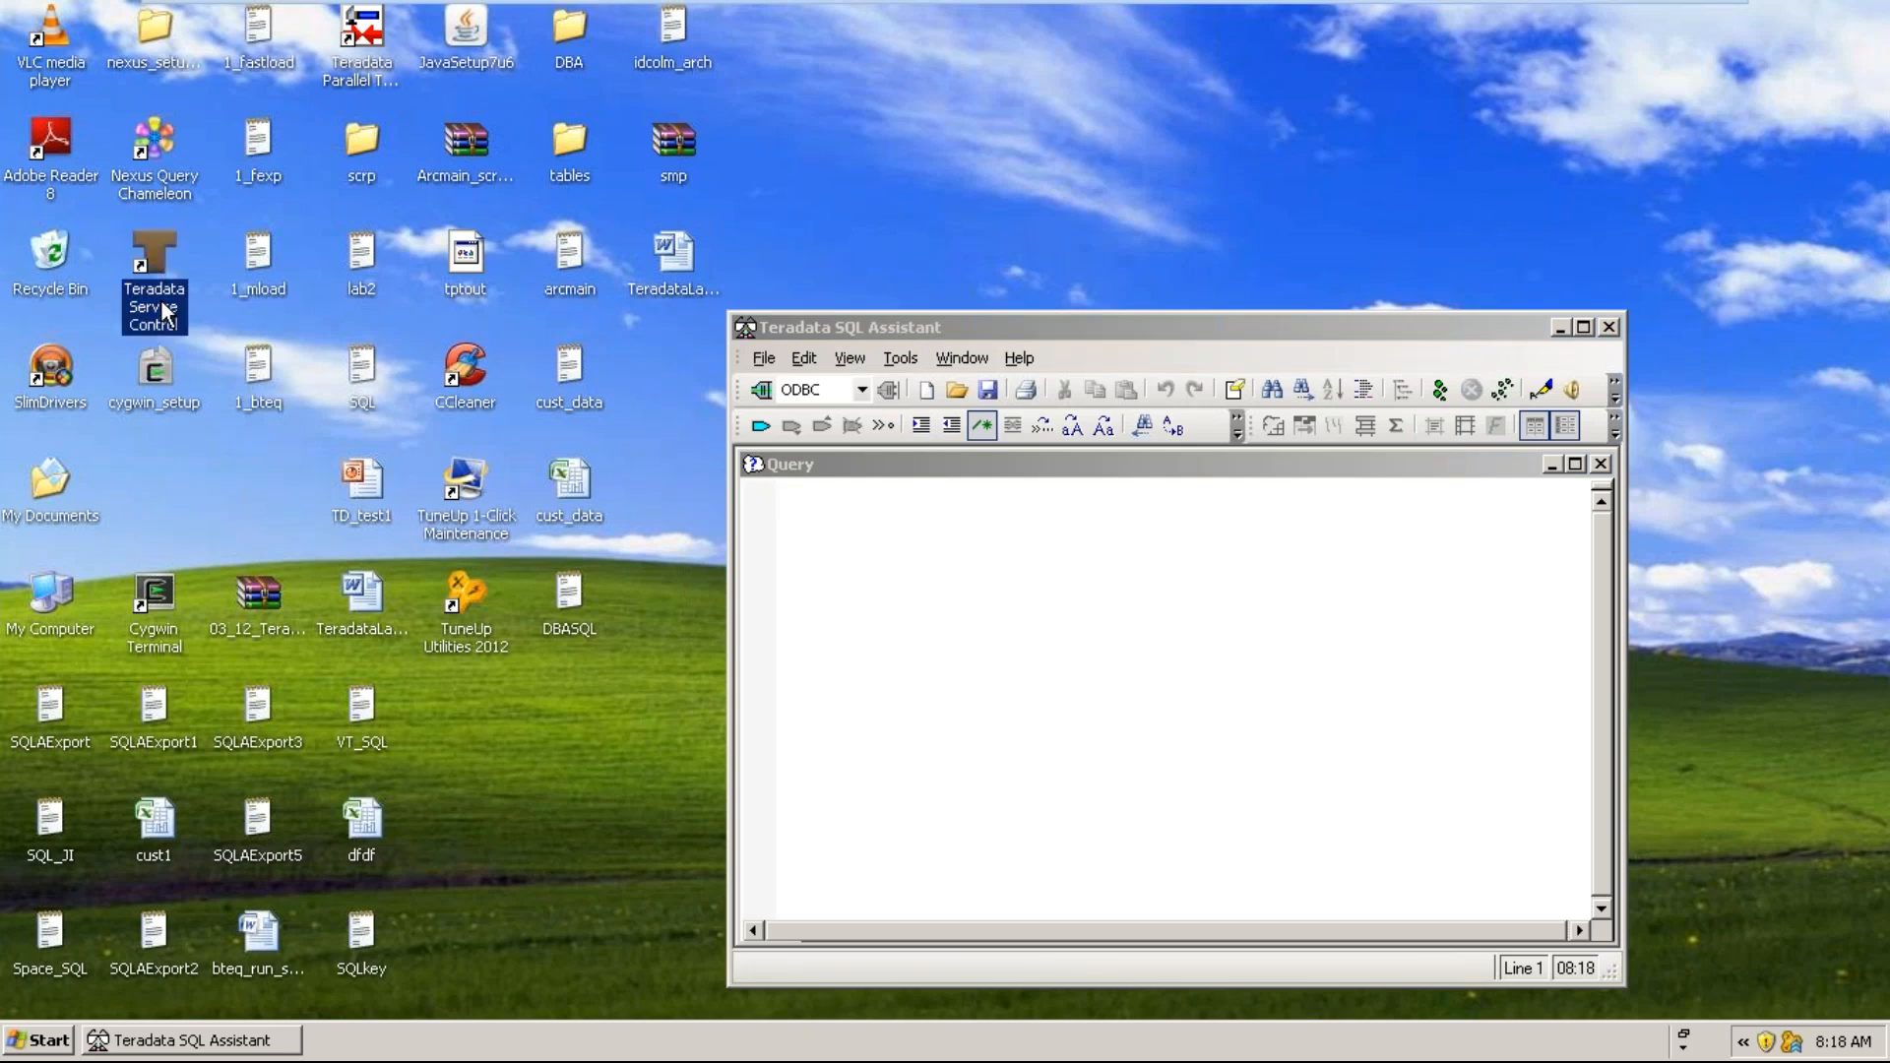
double_click(165, 313)
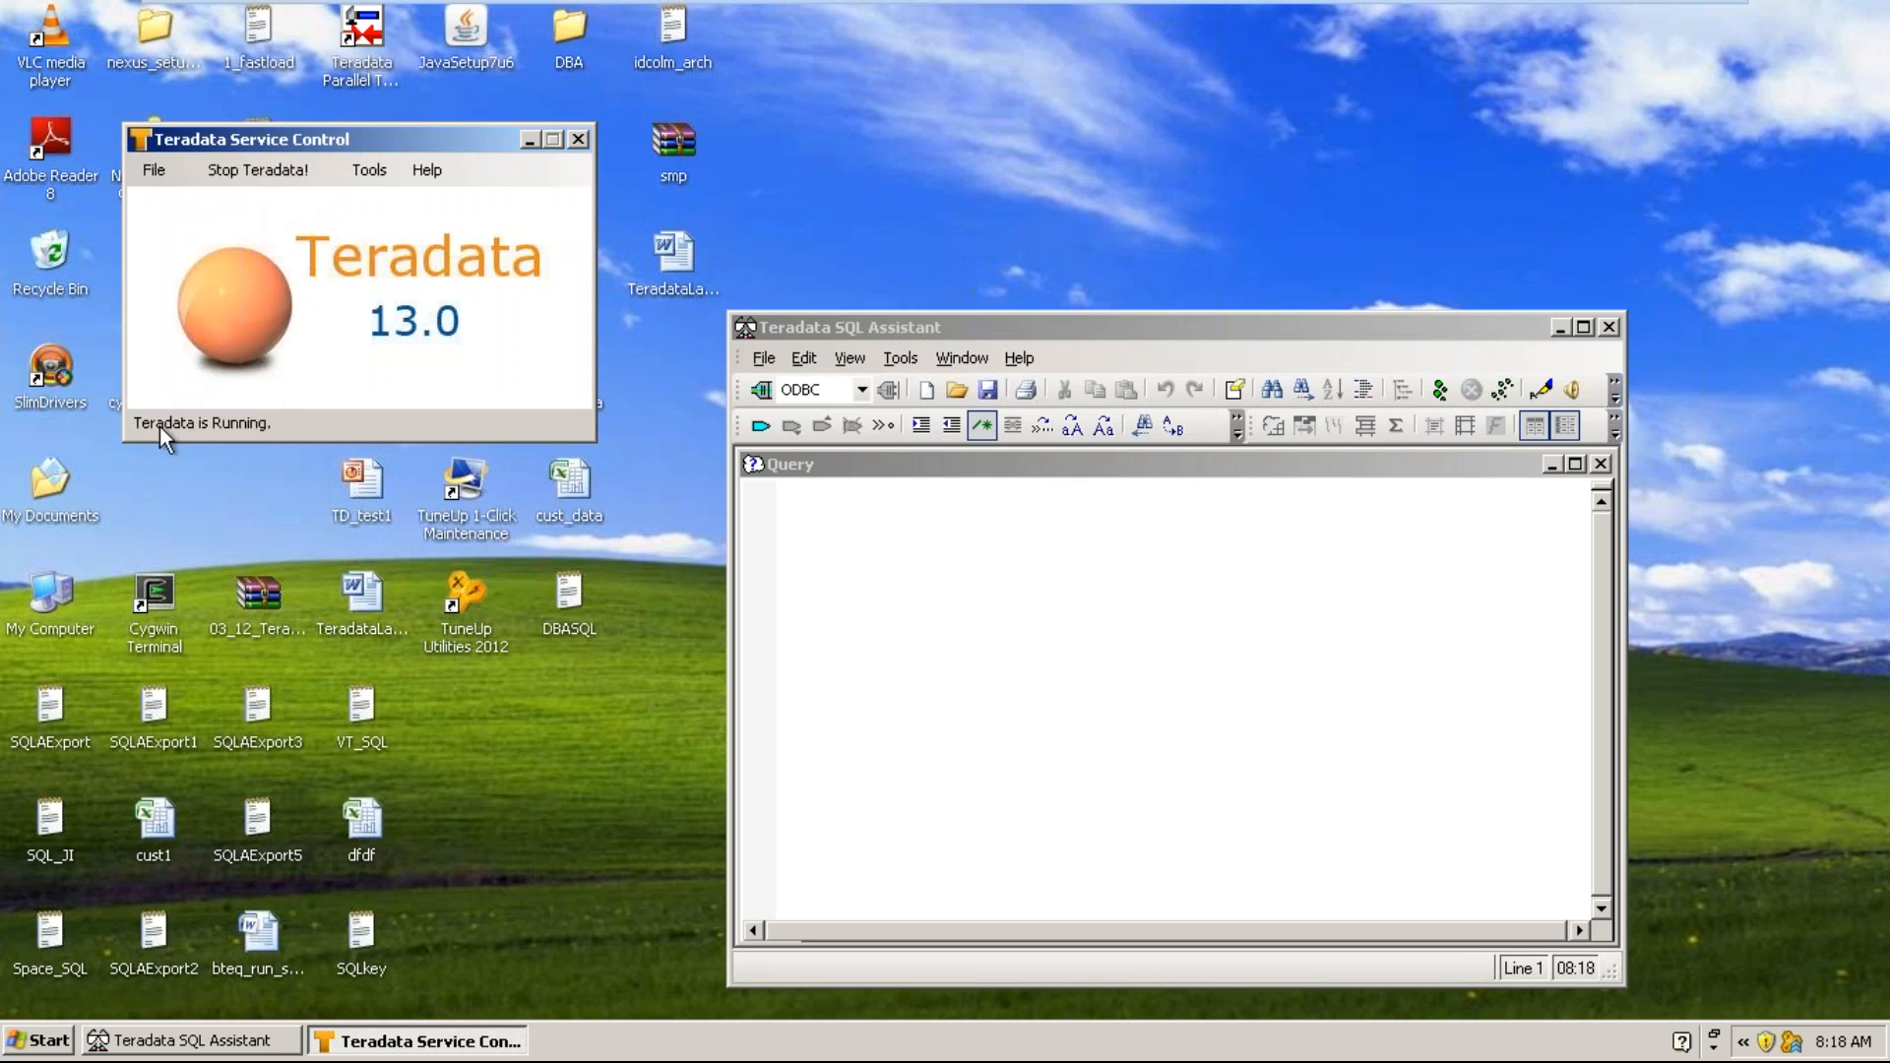
click(529, 141)
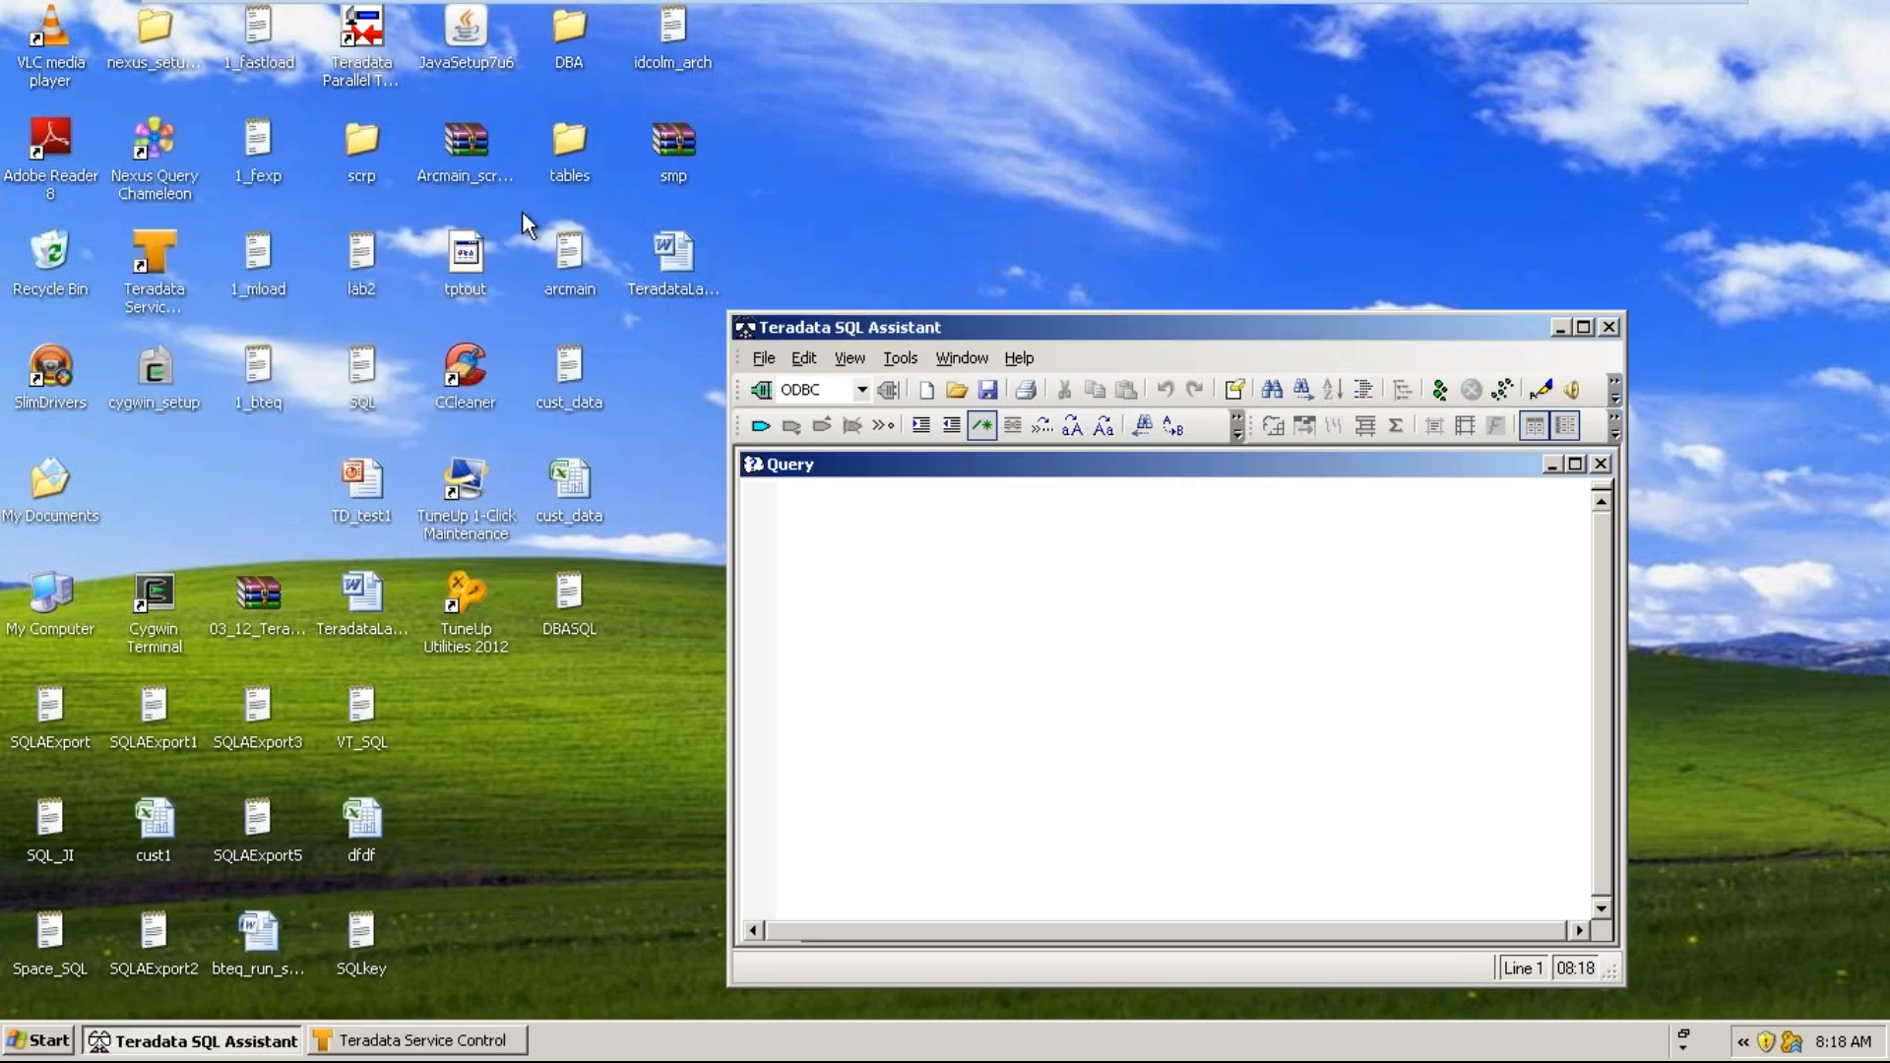
- Maximize Teradata SQL Assistant and connect it over ODBC to the machine data source tduser
click(1583, 328)
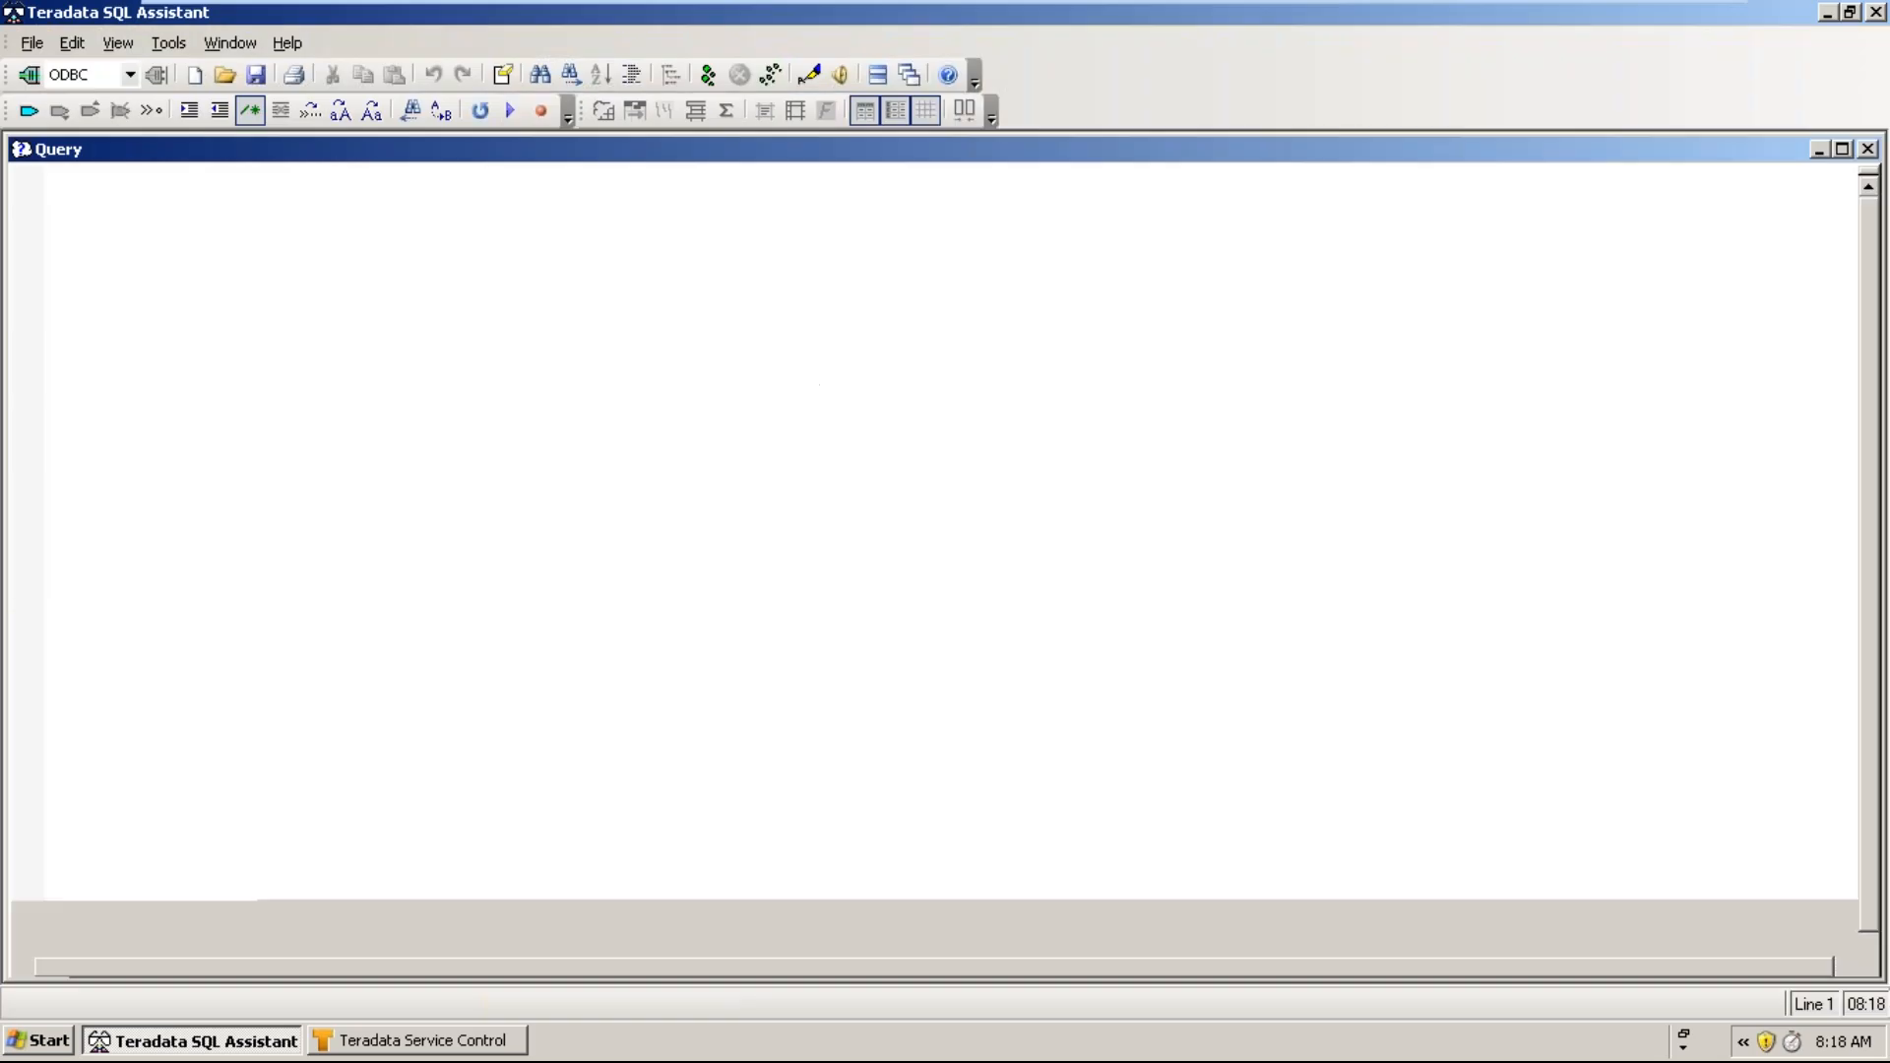
click(30, 81)
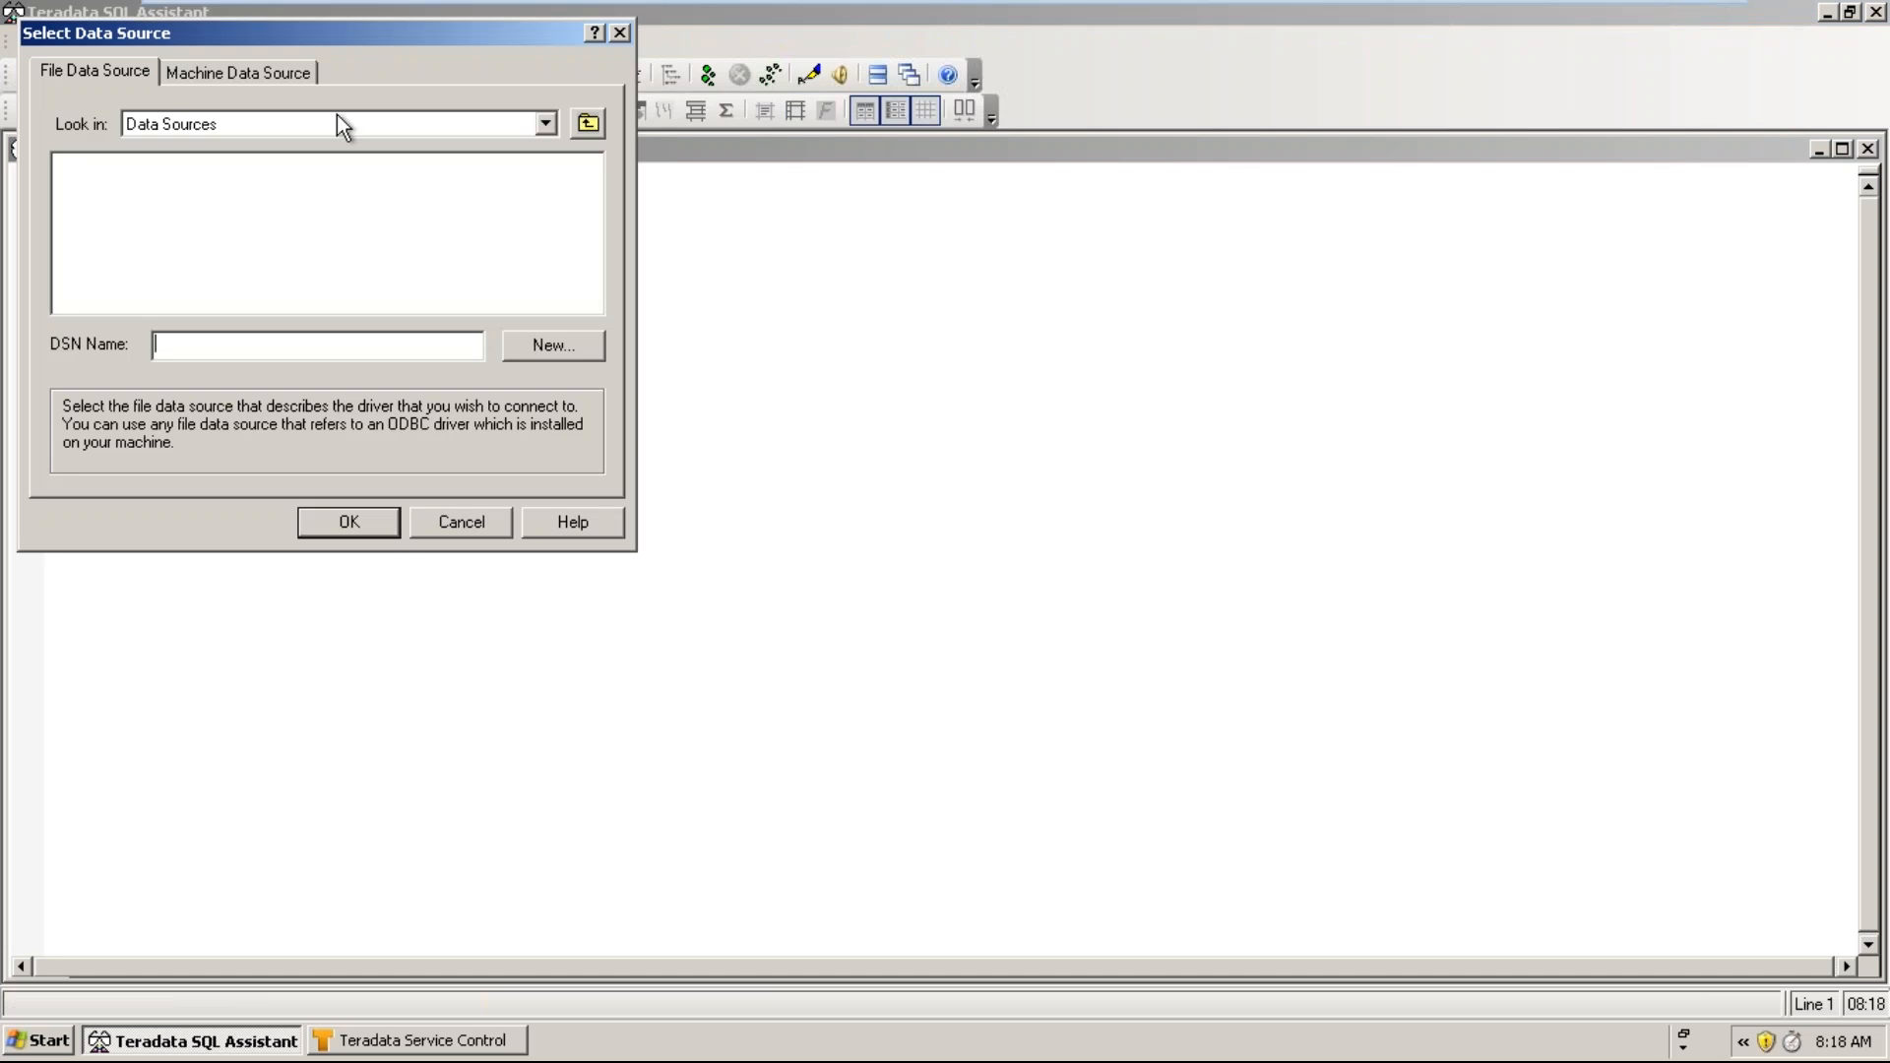
click(238, 75)
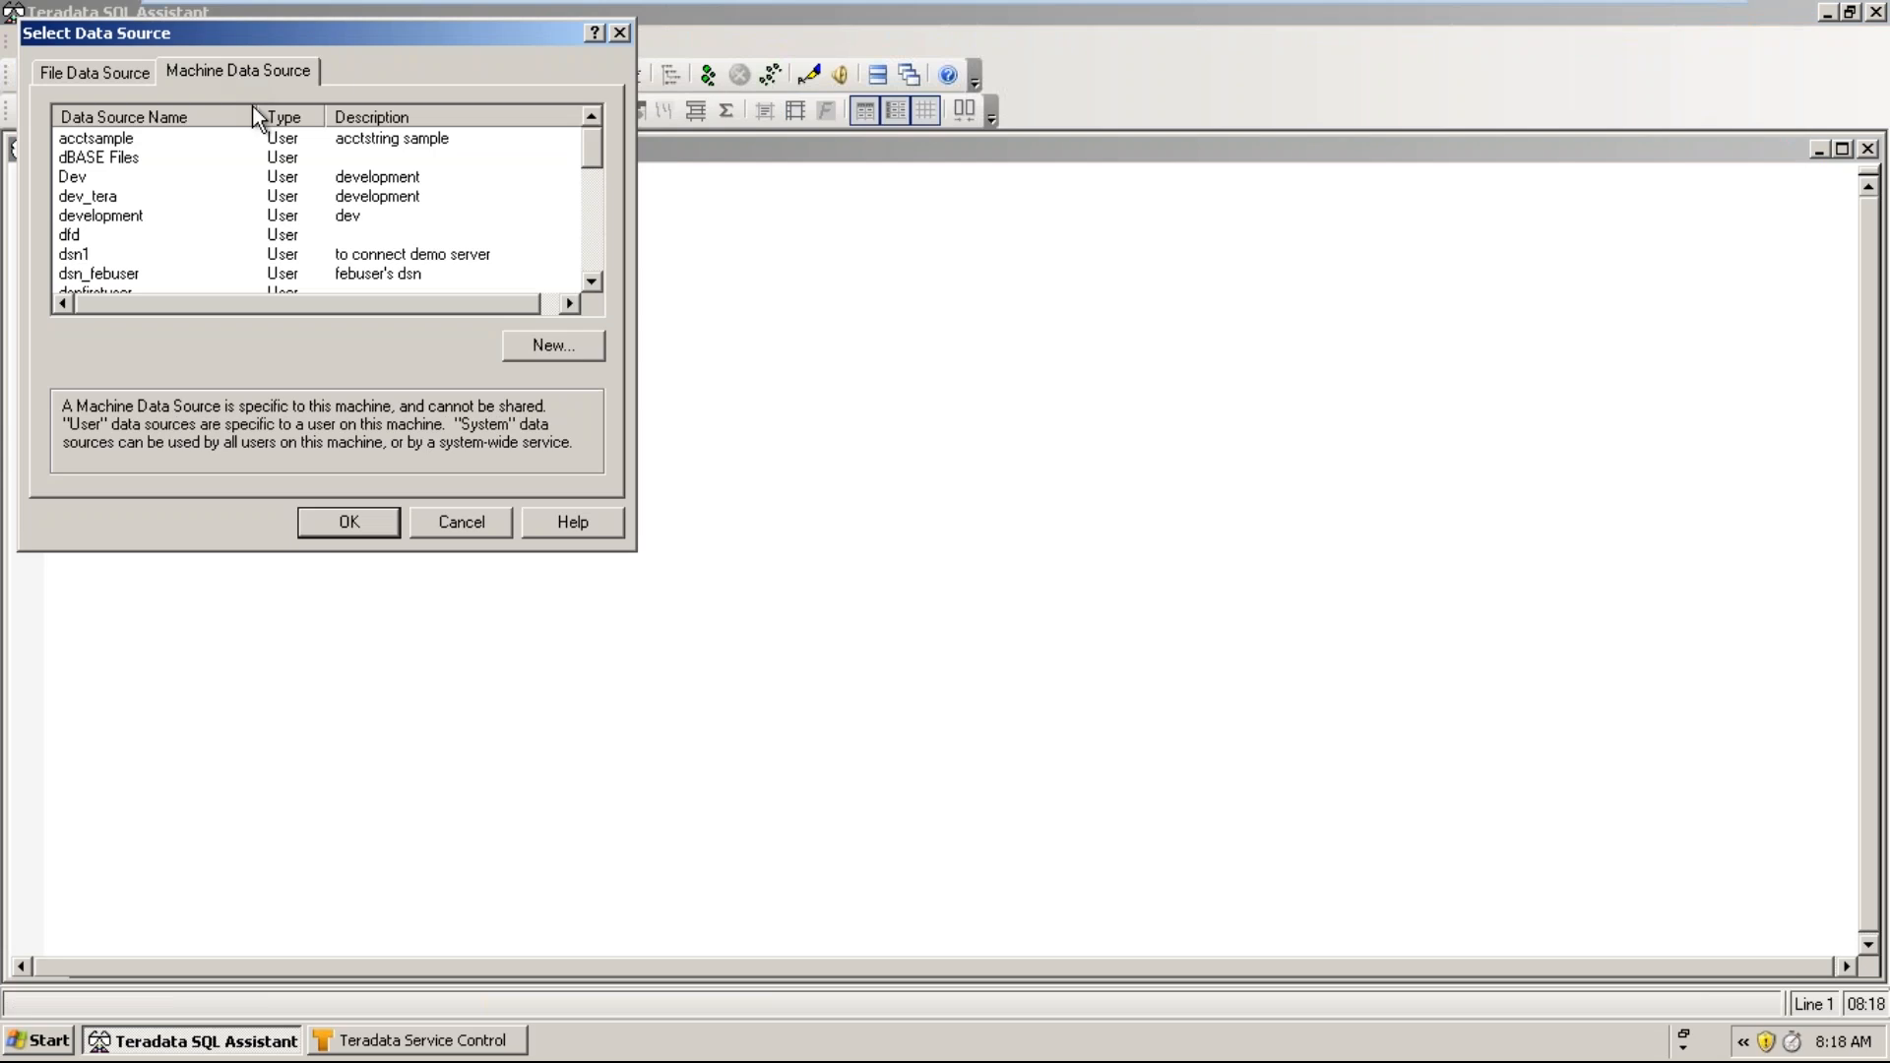
drag(587, 140, 594, 237)
click(94, 216)
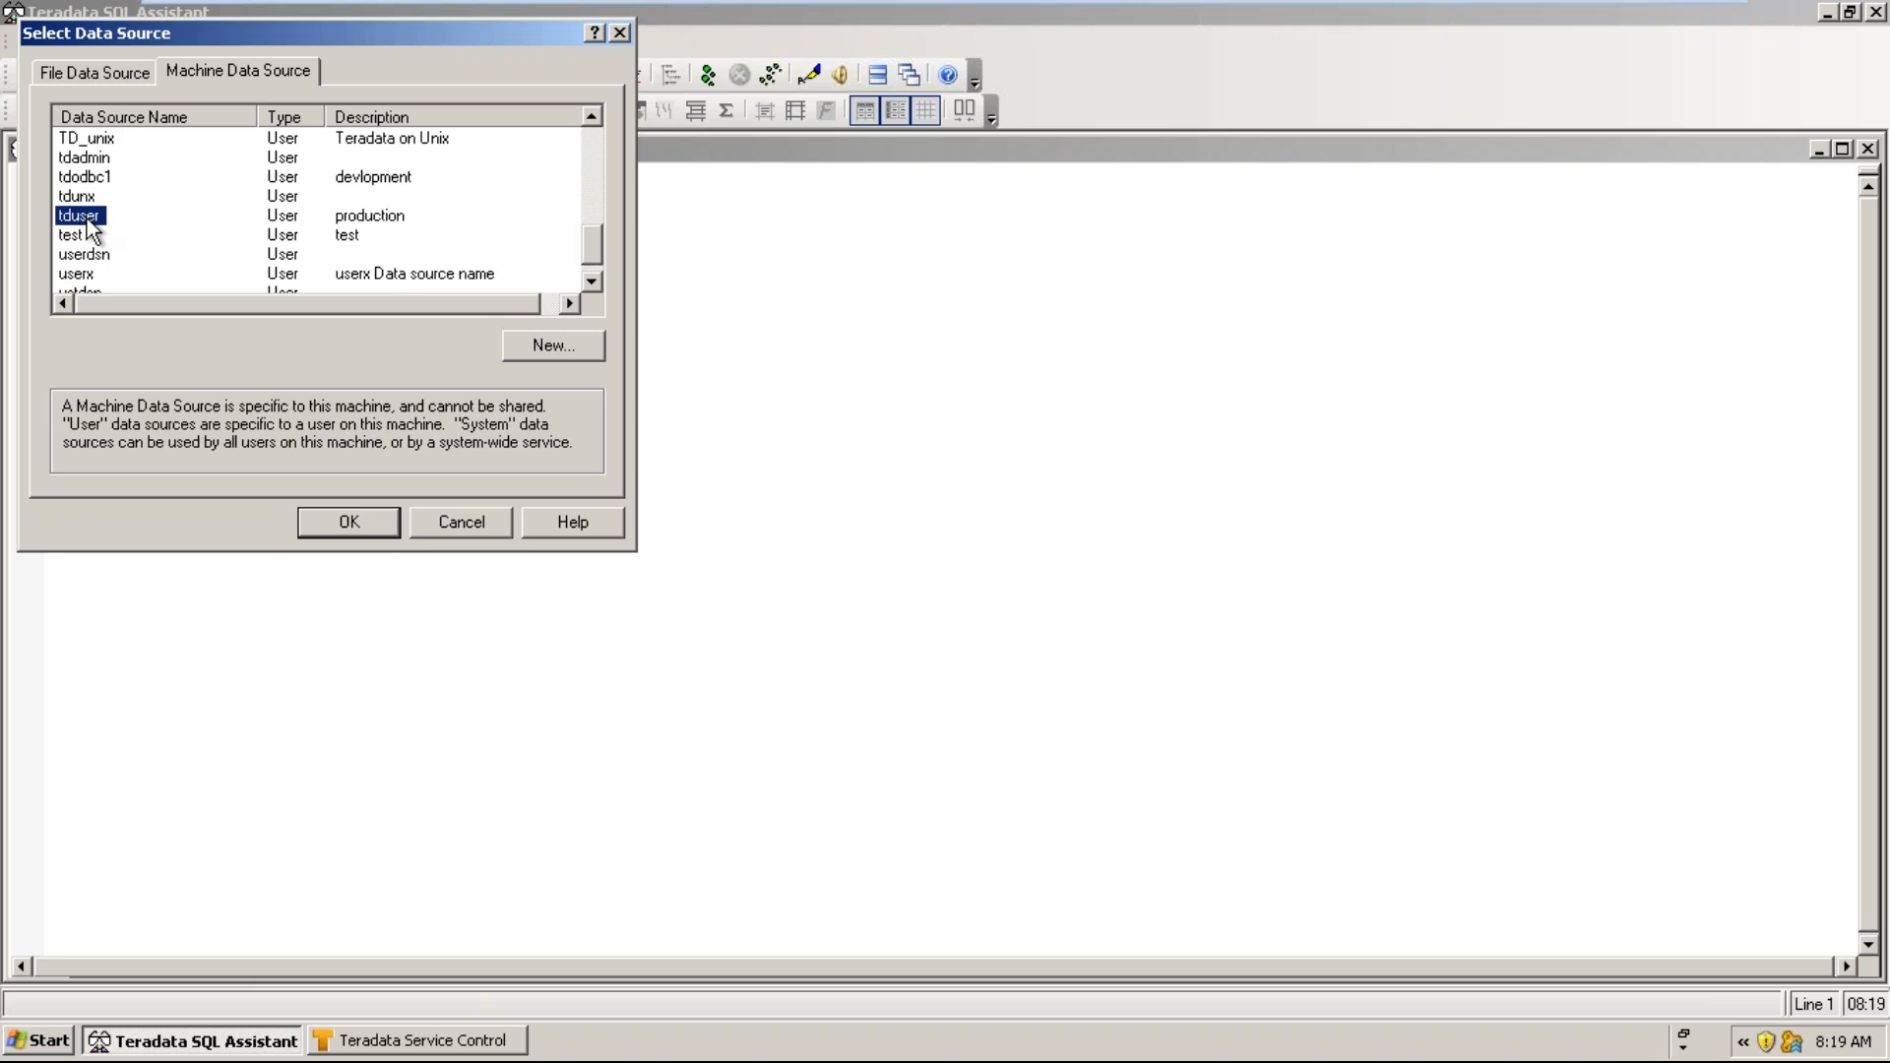
click(348, 525)
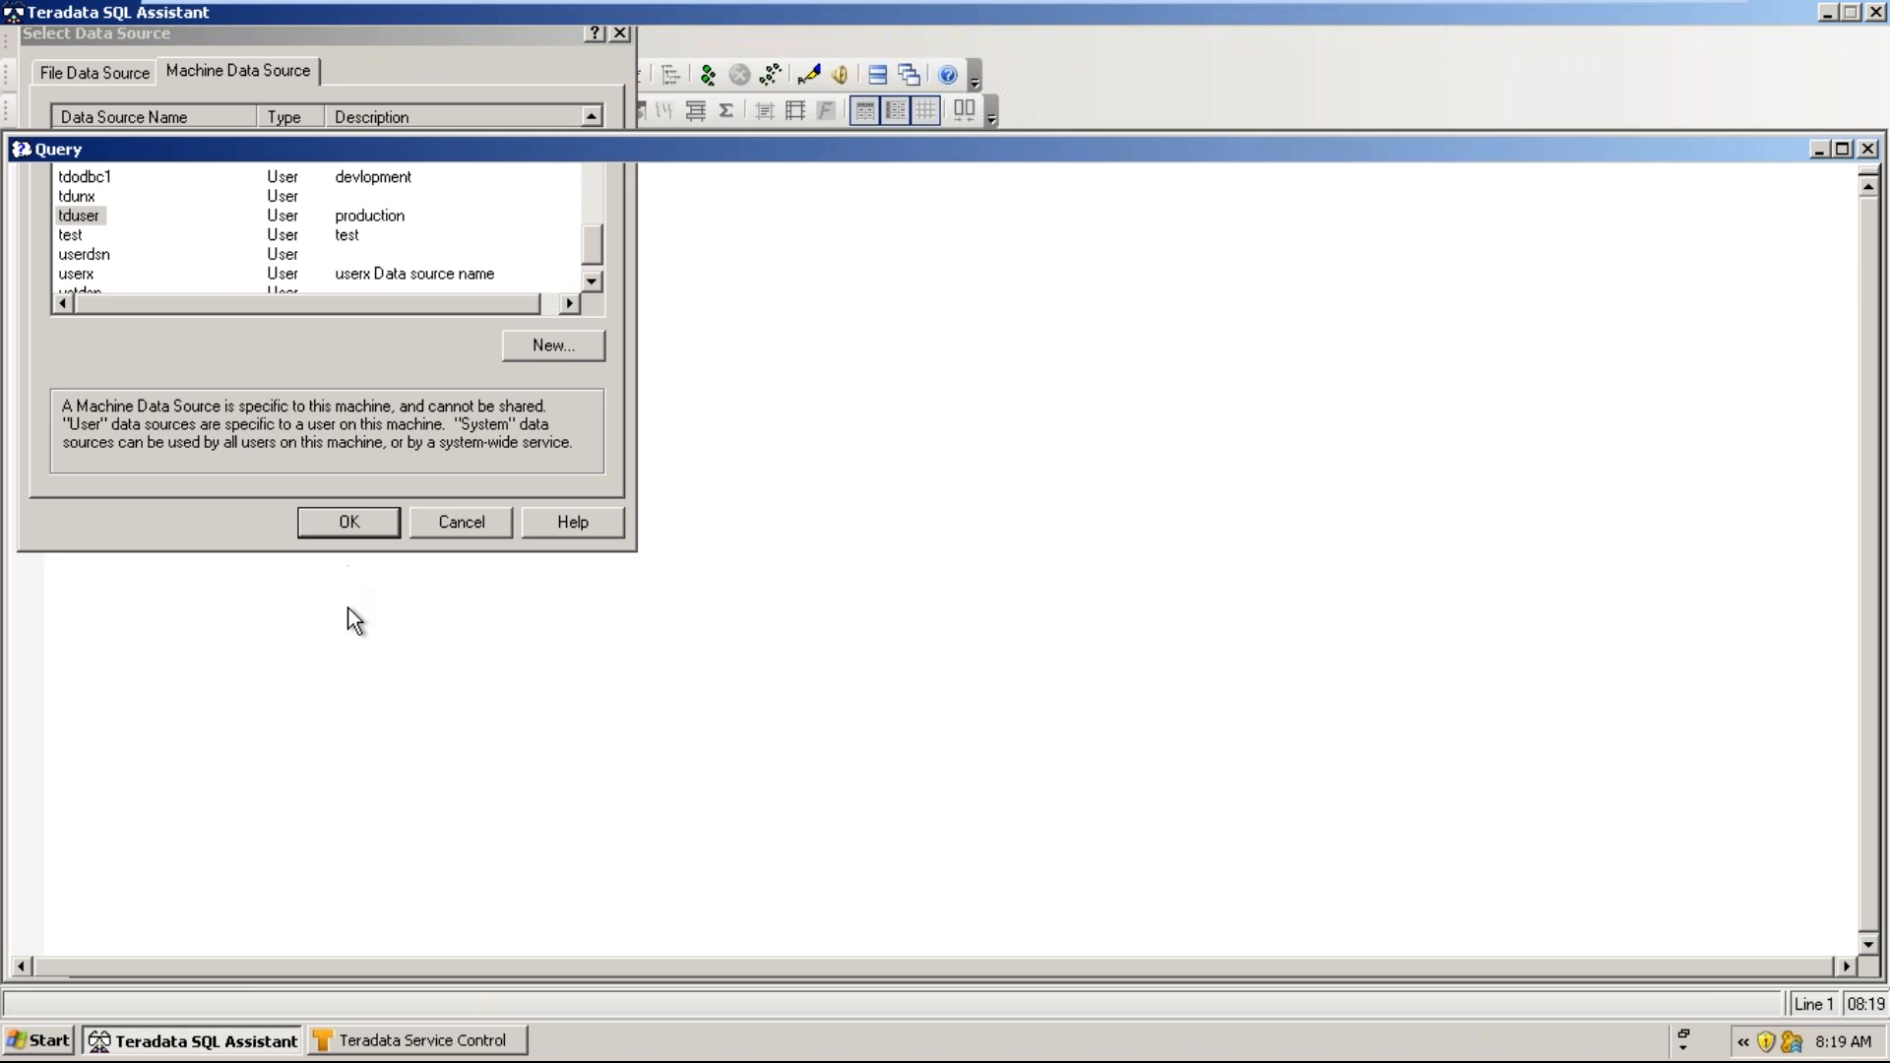
click(335, 518)
- Minimize the full-screen virtual machine to the host and return to it
click(1648, 18)
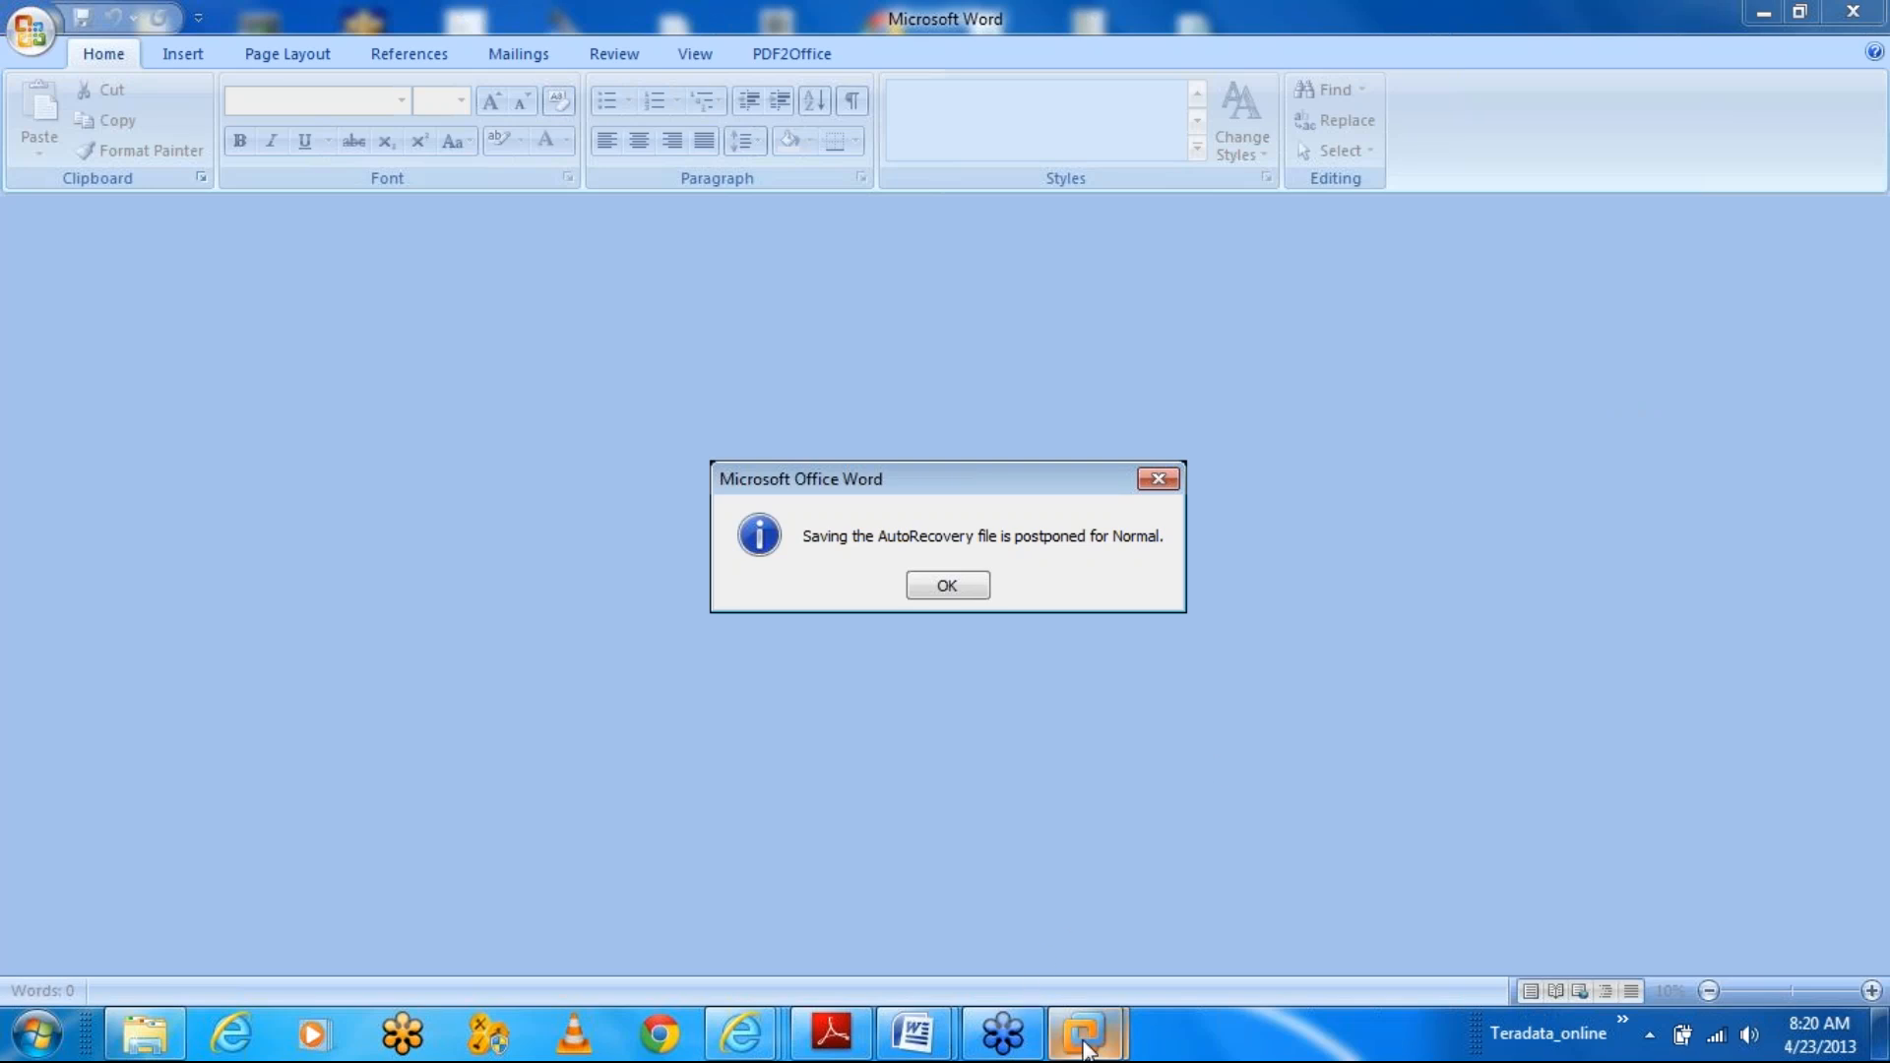
mouse_move(1083, 1033)
click(1248, 923)
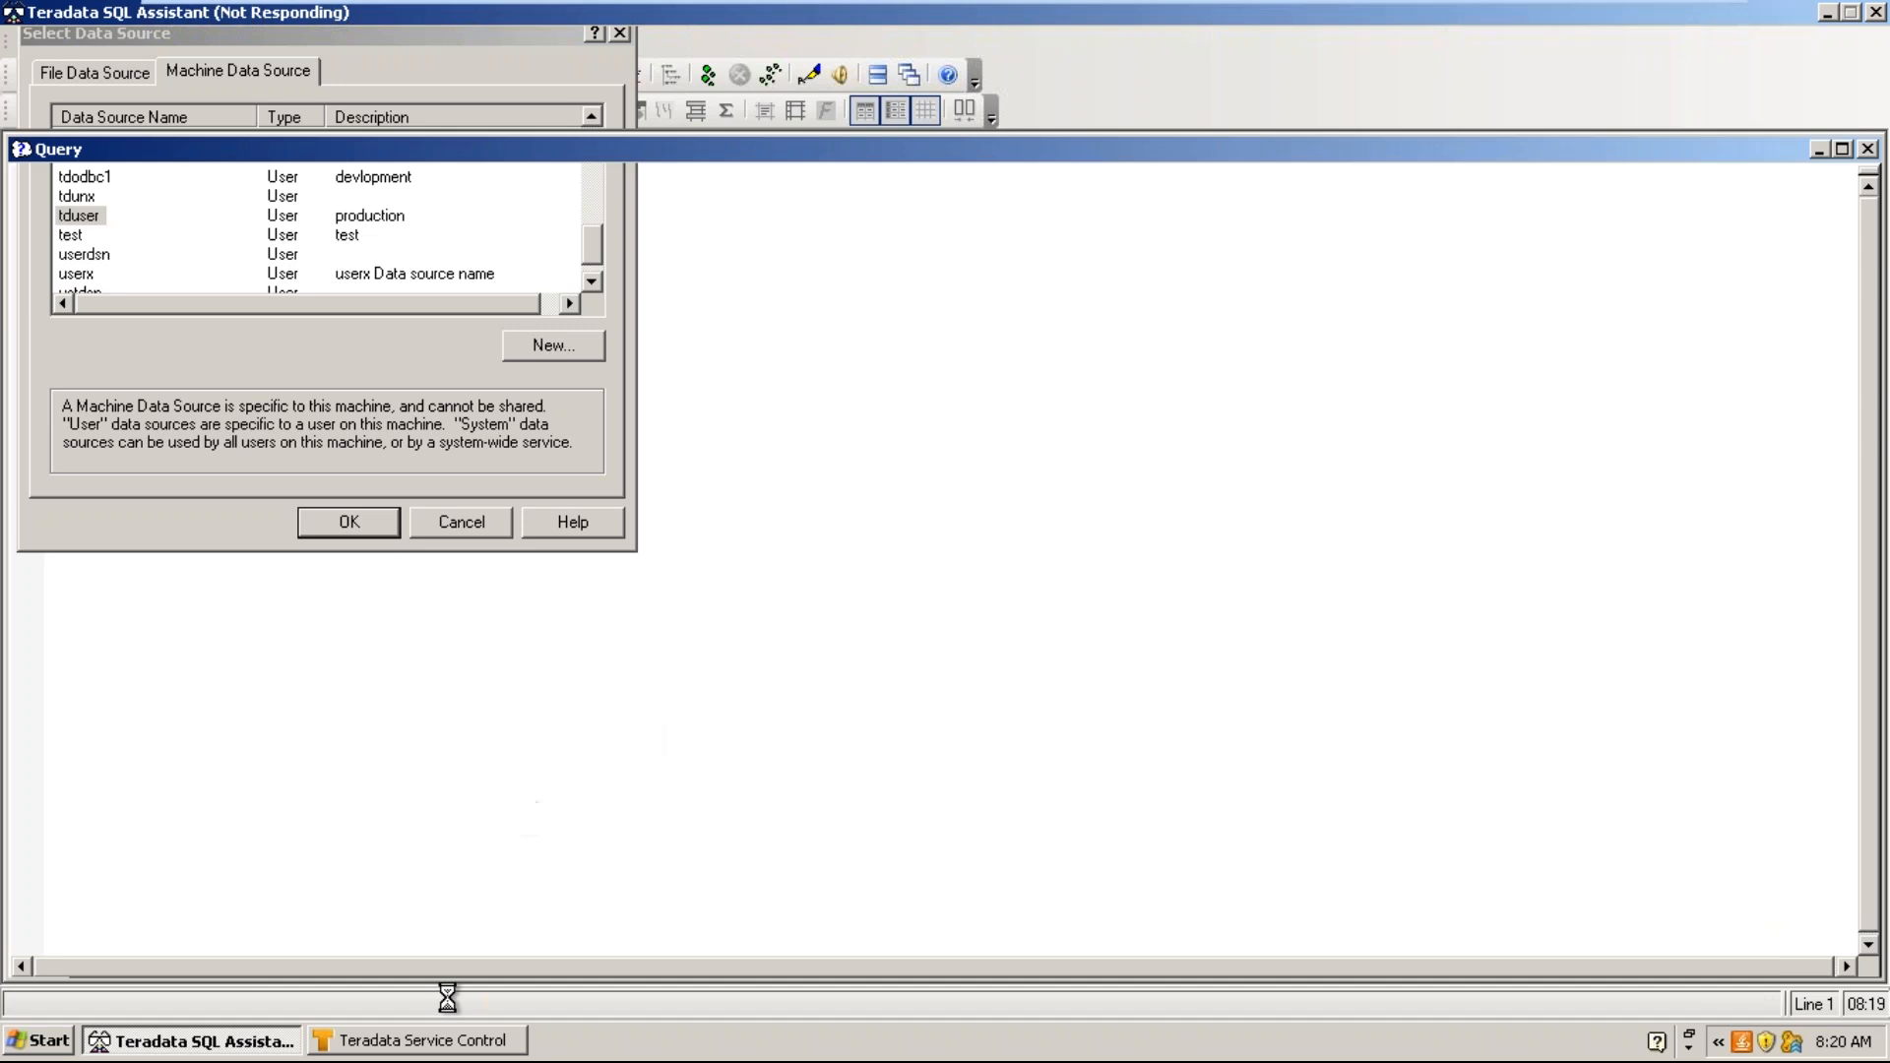
- Check the database status in Teradata Service Control again while SQL Assistant connects, and minimize the window
click(448, 1041)
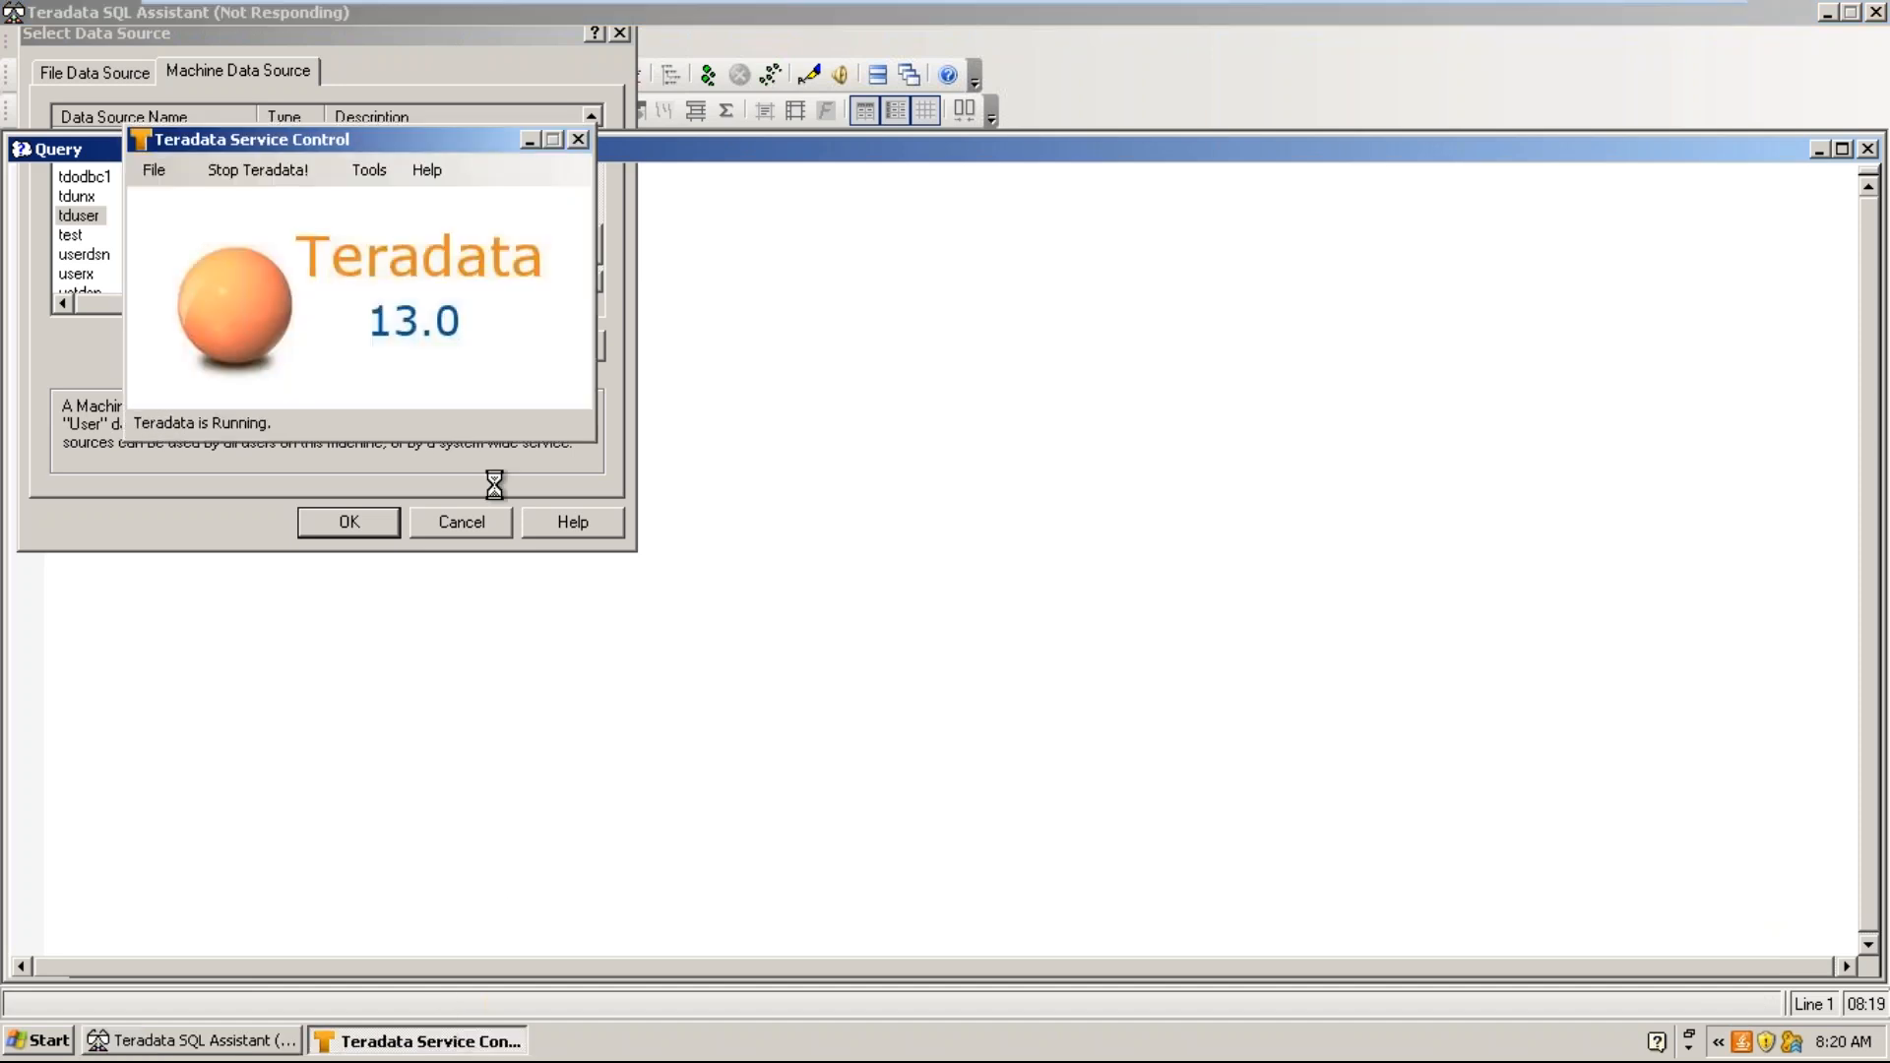
click(528, 140)
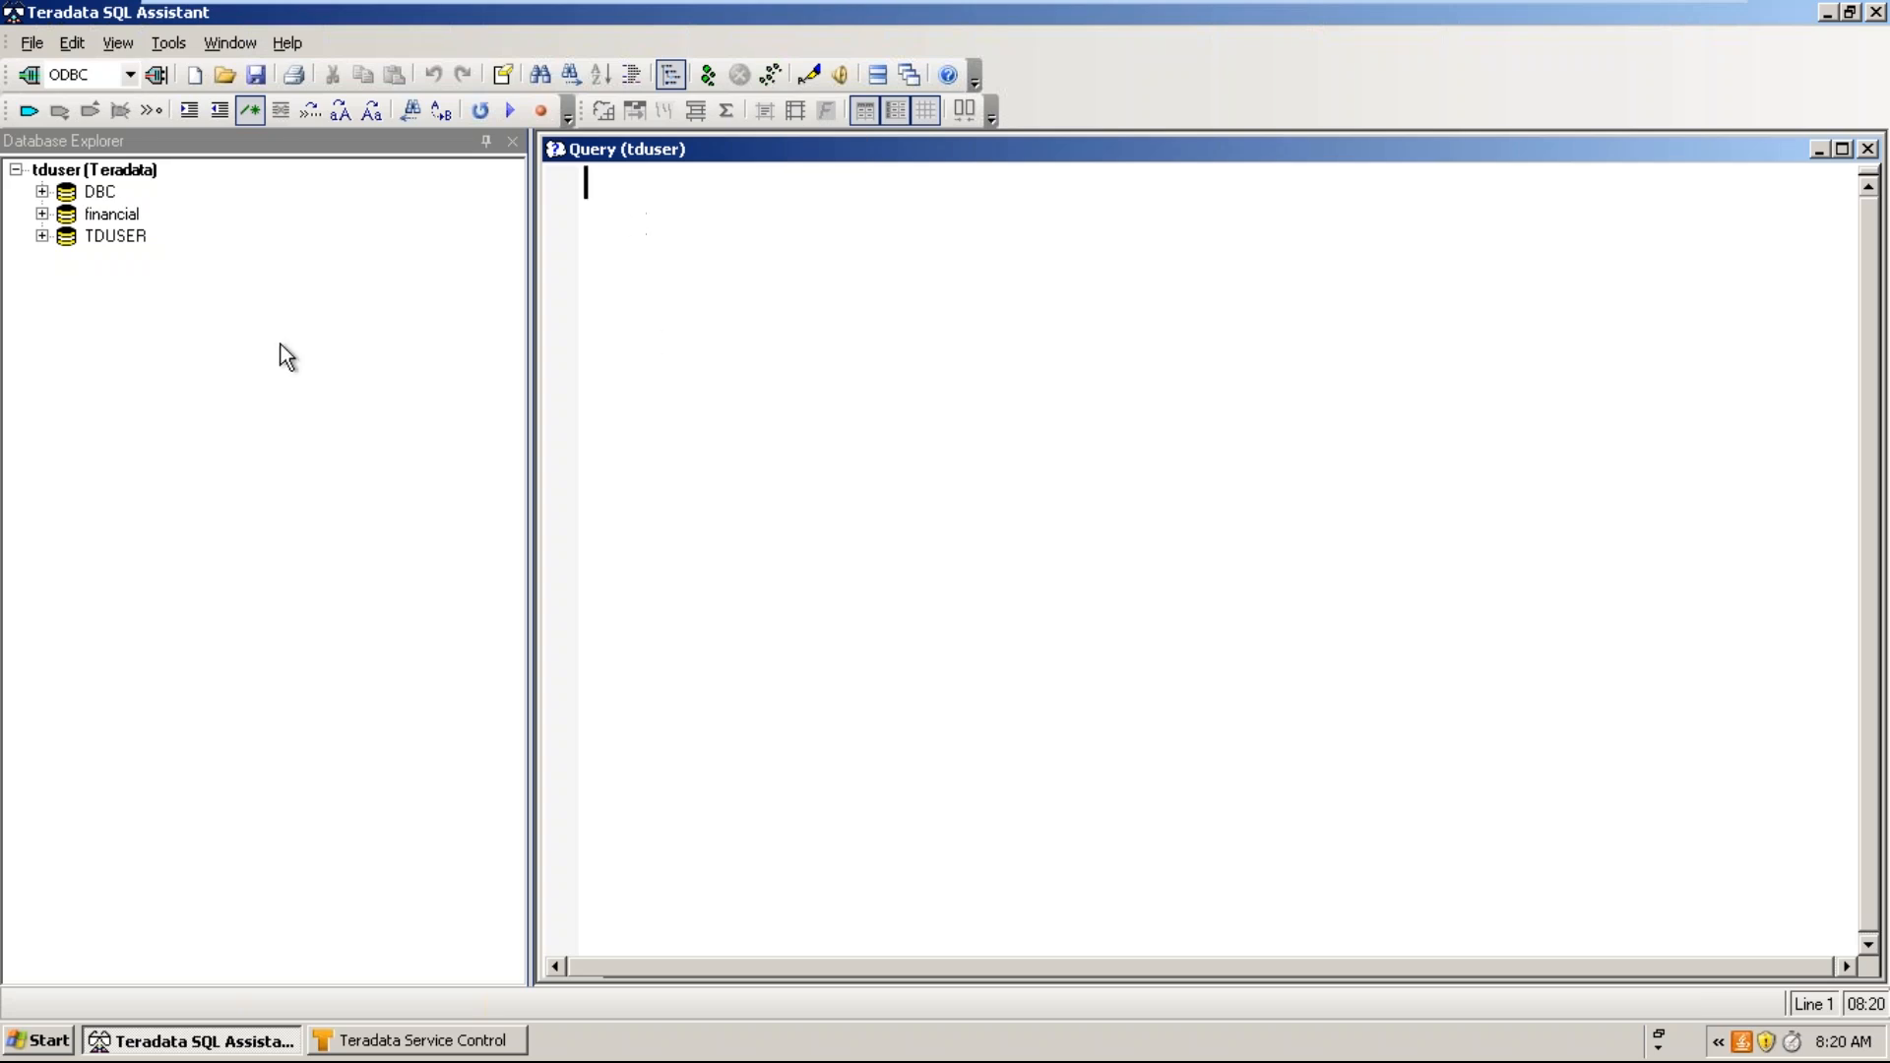
- Remove the financial database from the Database Explorer tree
click(119, 221)
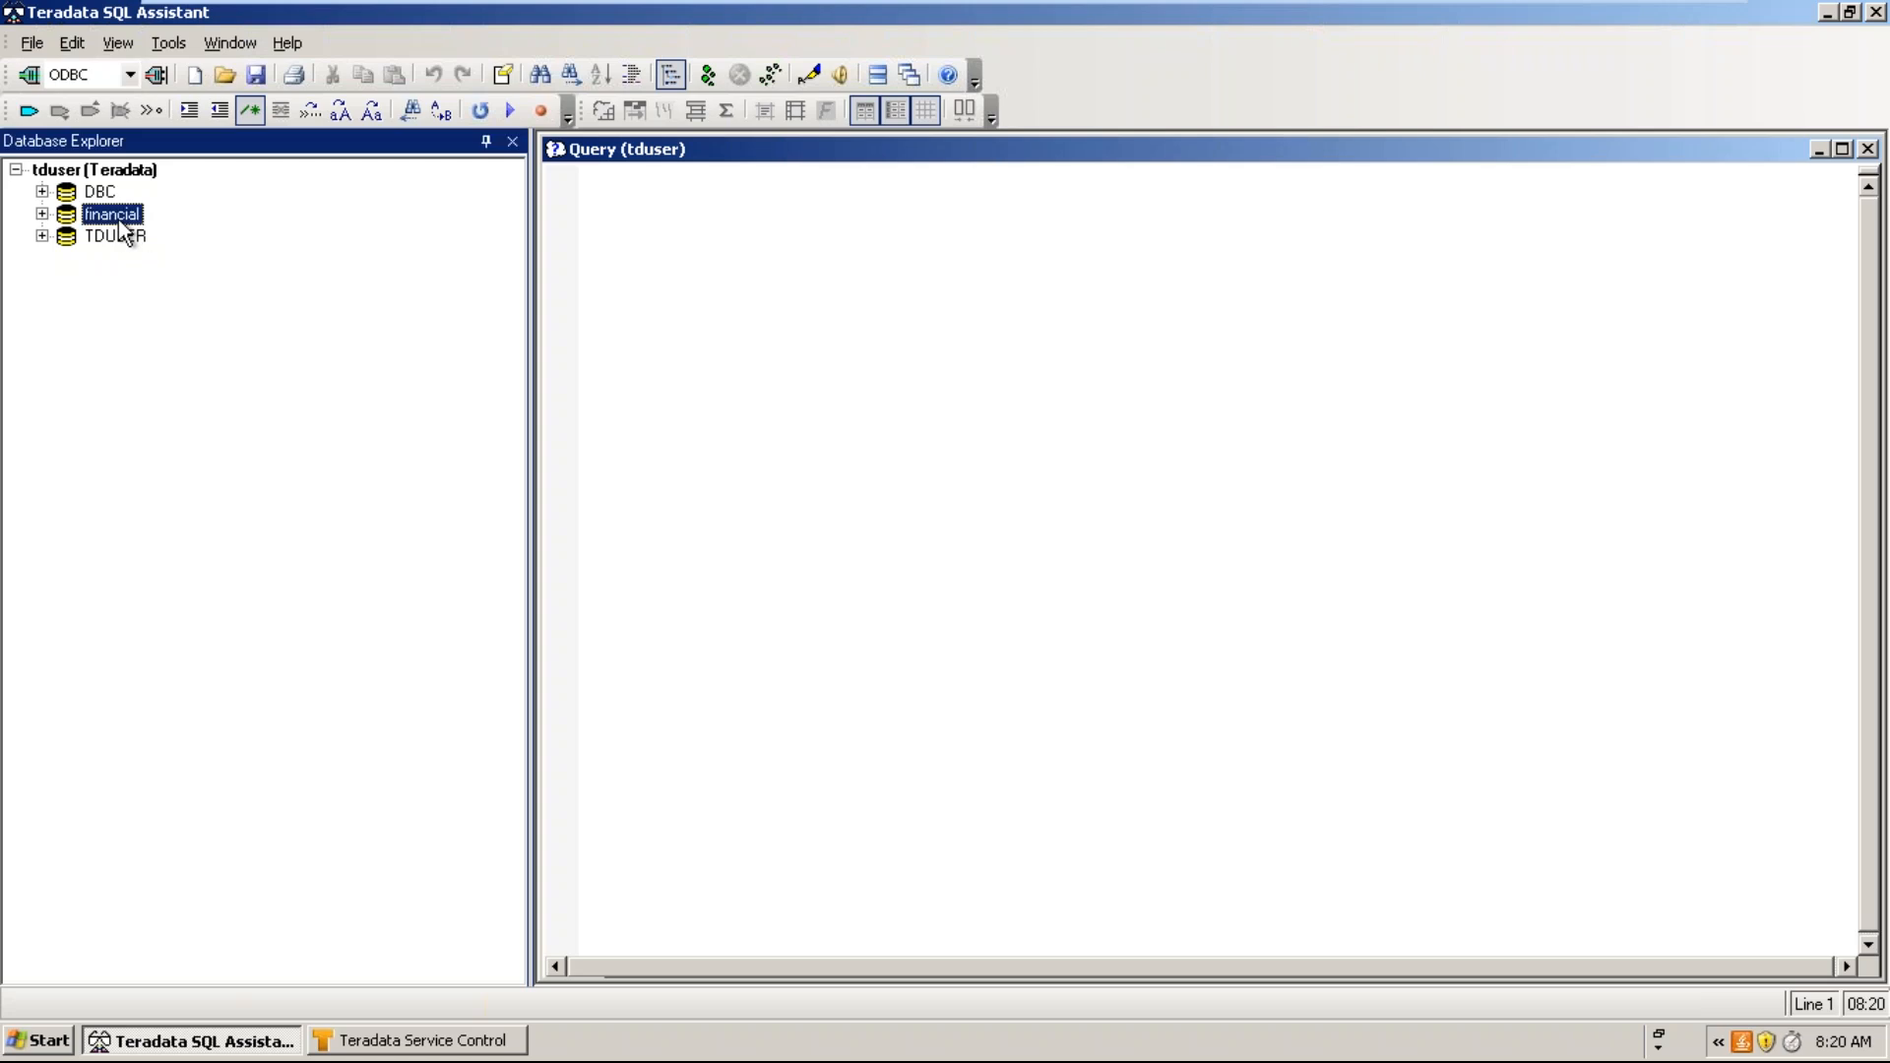
right_click(120, 223)
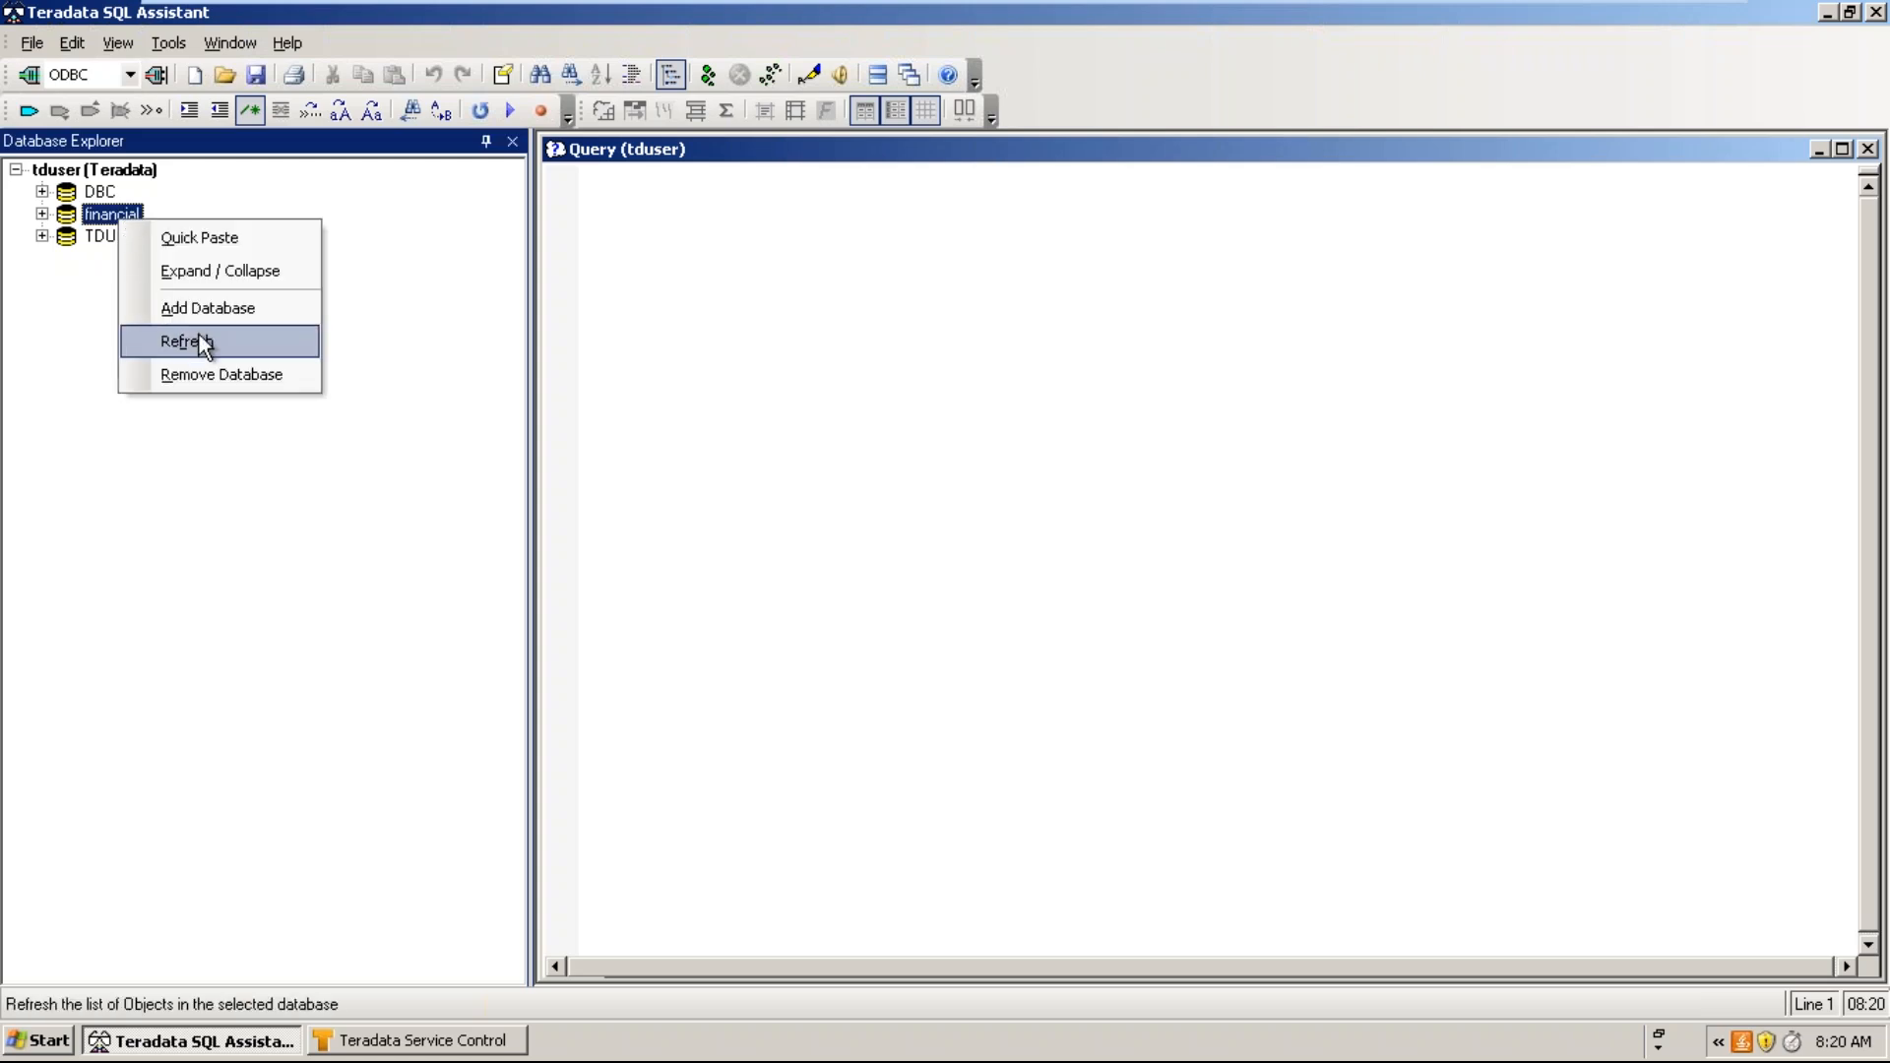
click(223, 373)
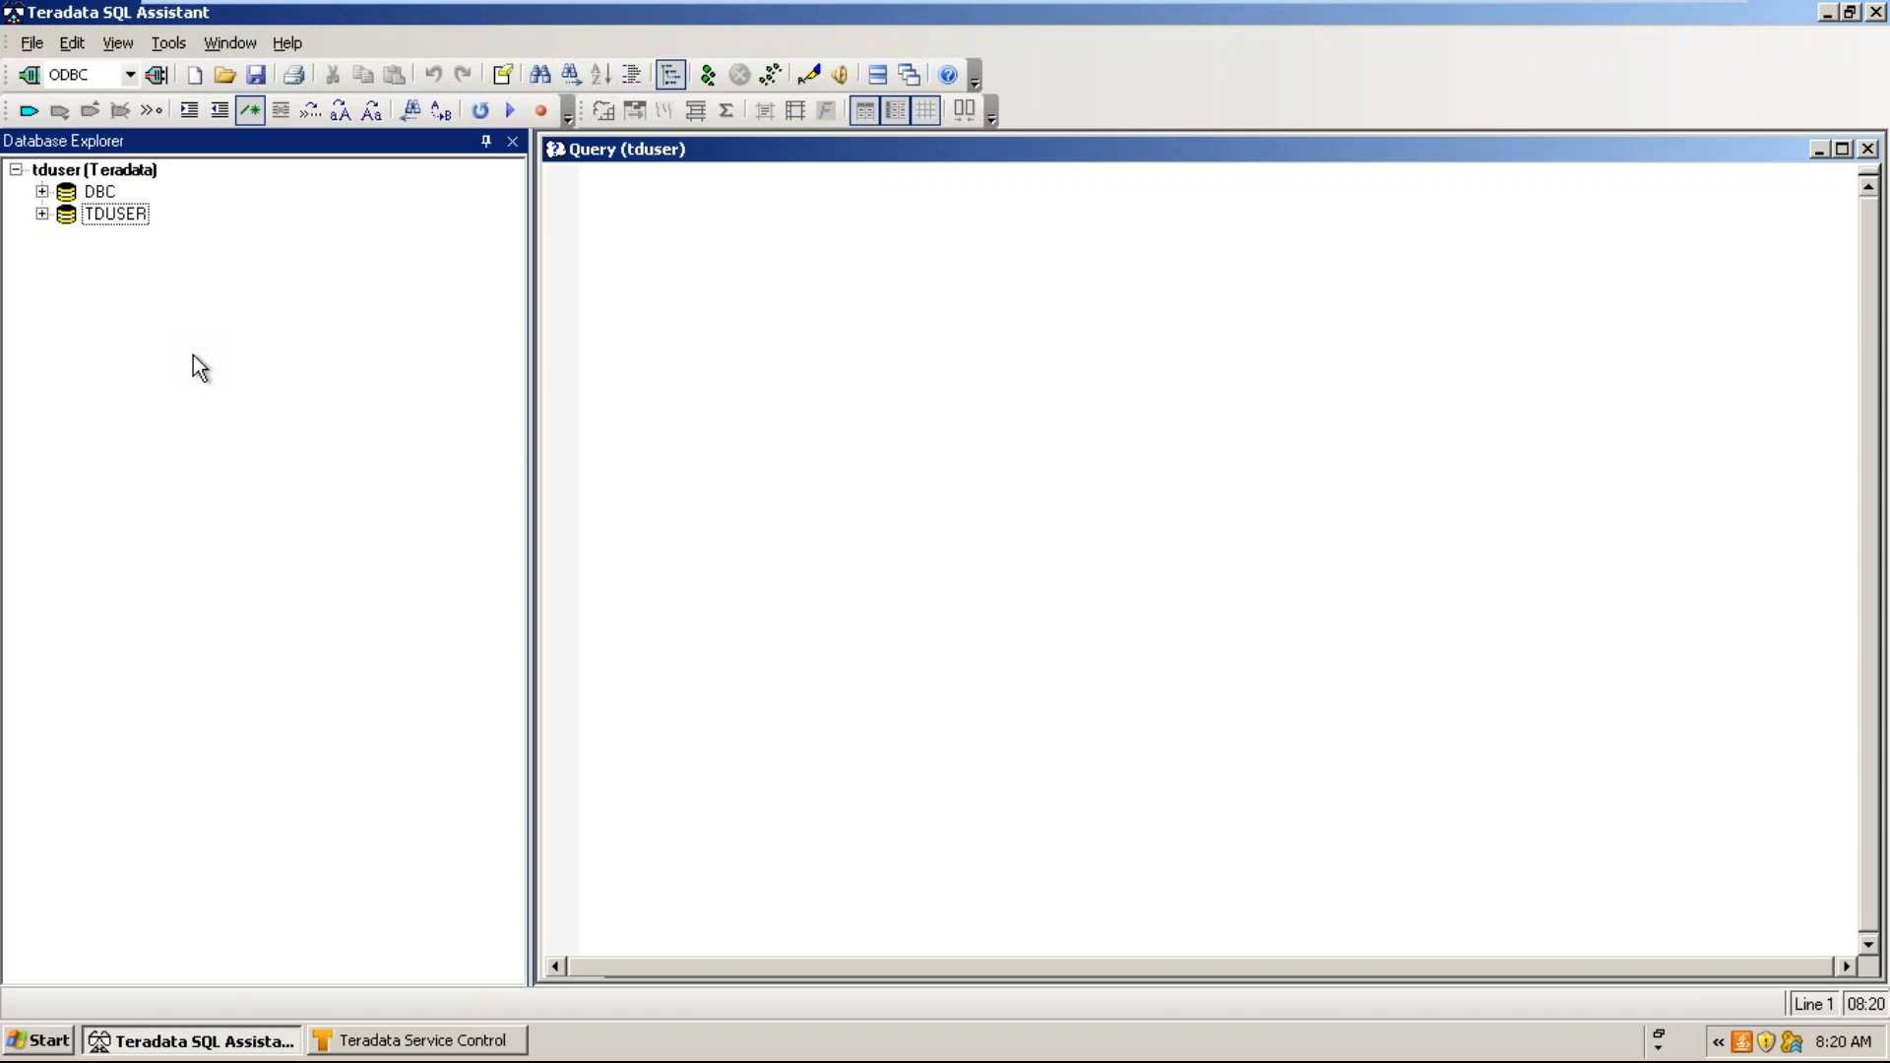
right_click(194, 357)
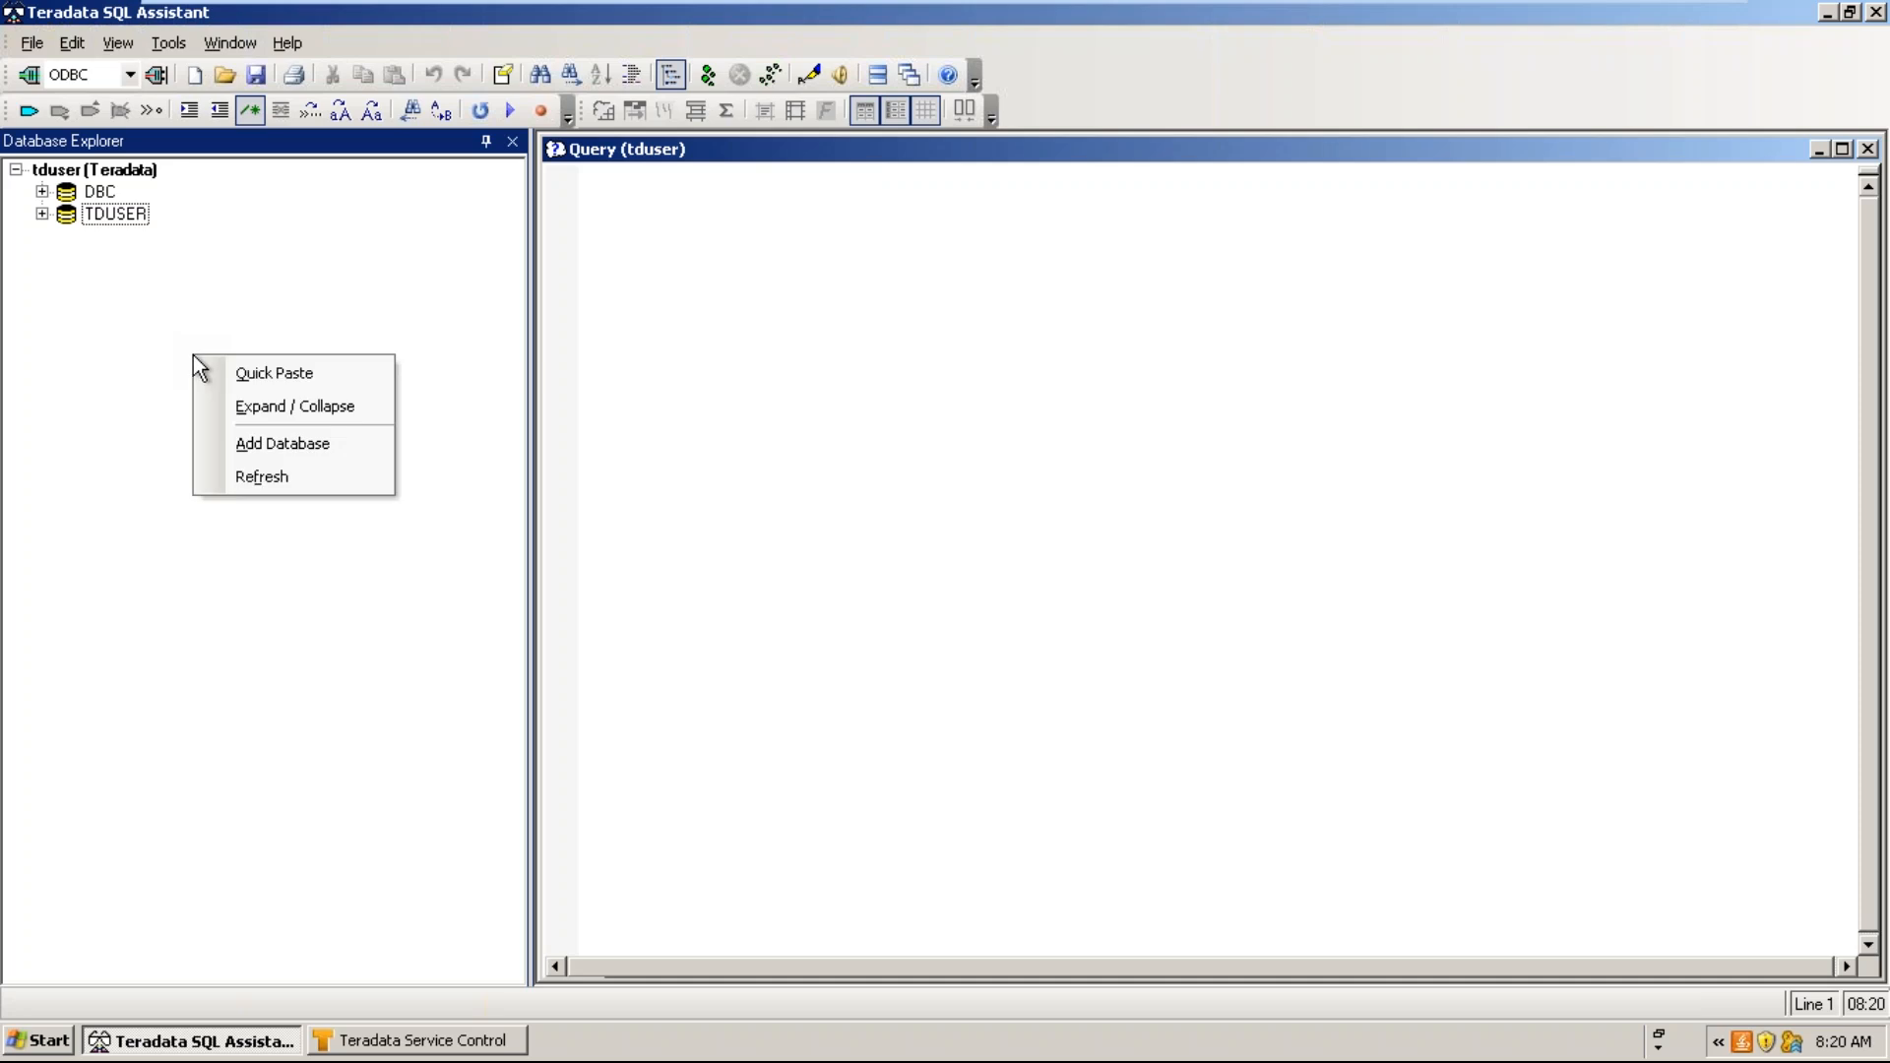
click(299, 443)
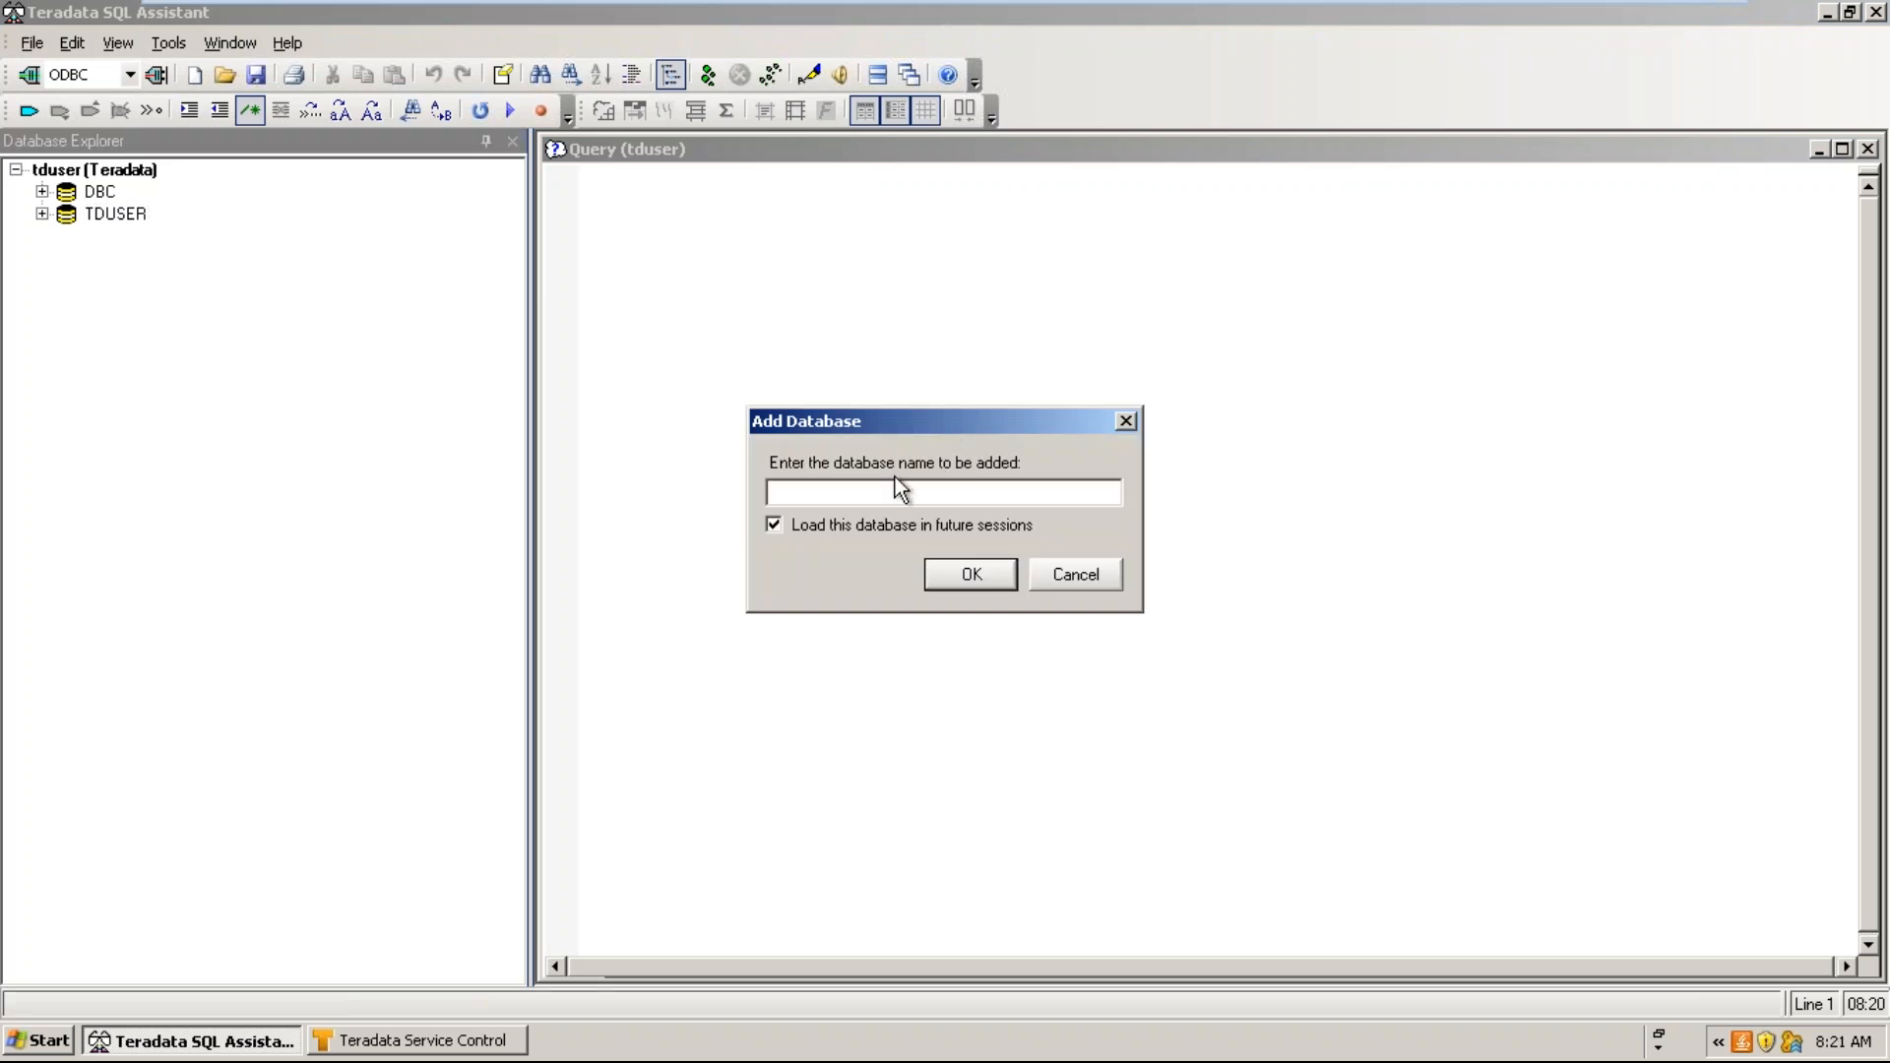
text(Financial)
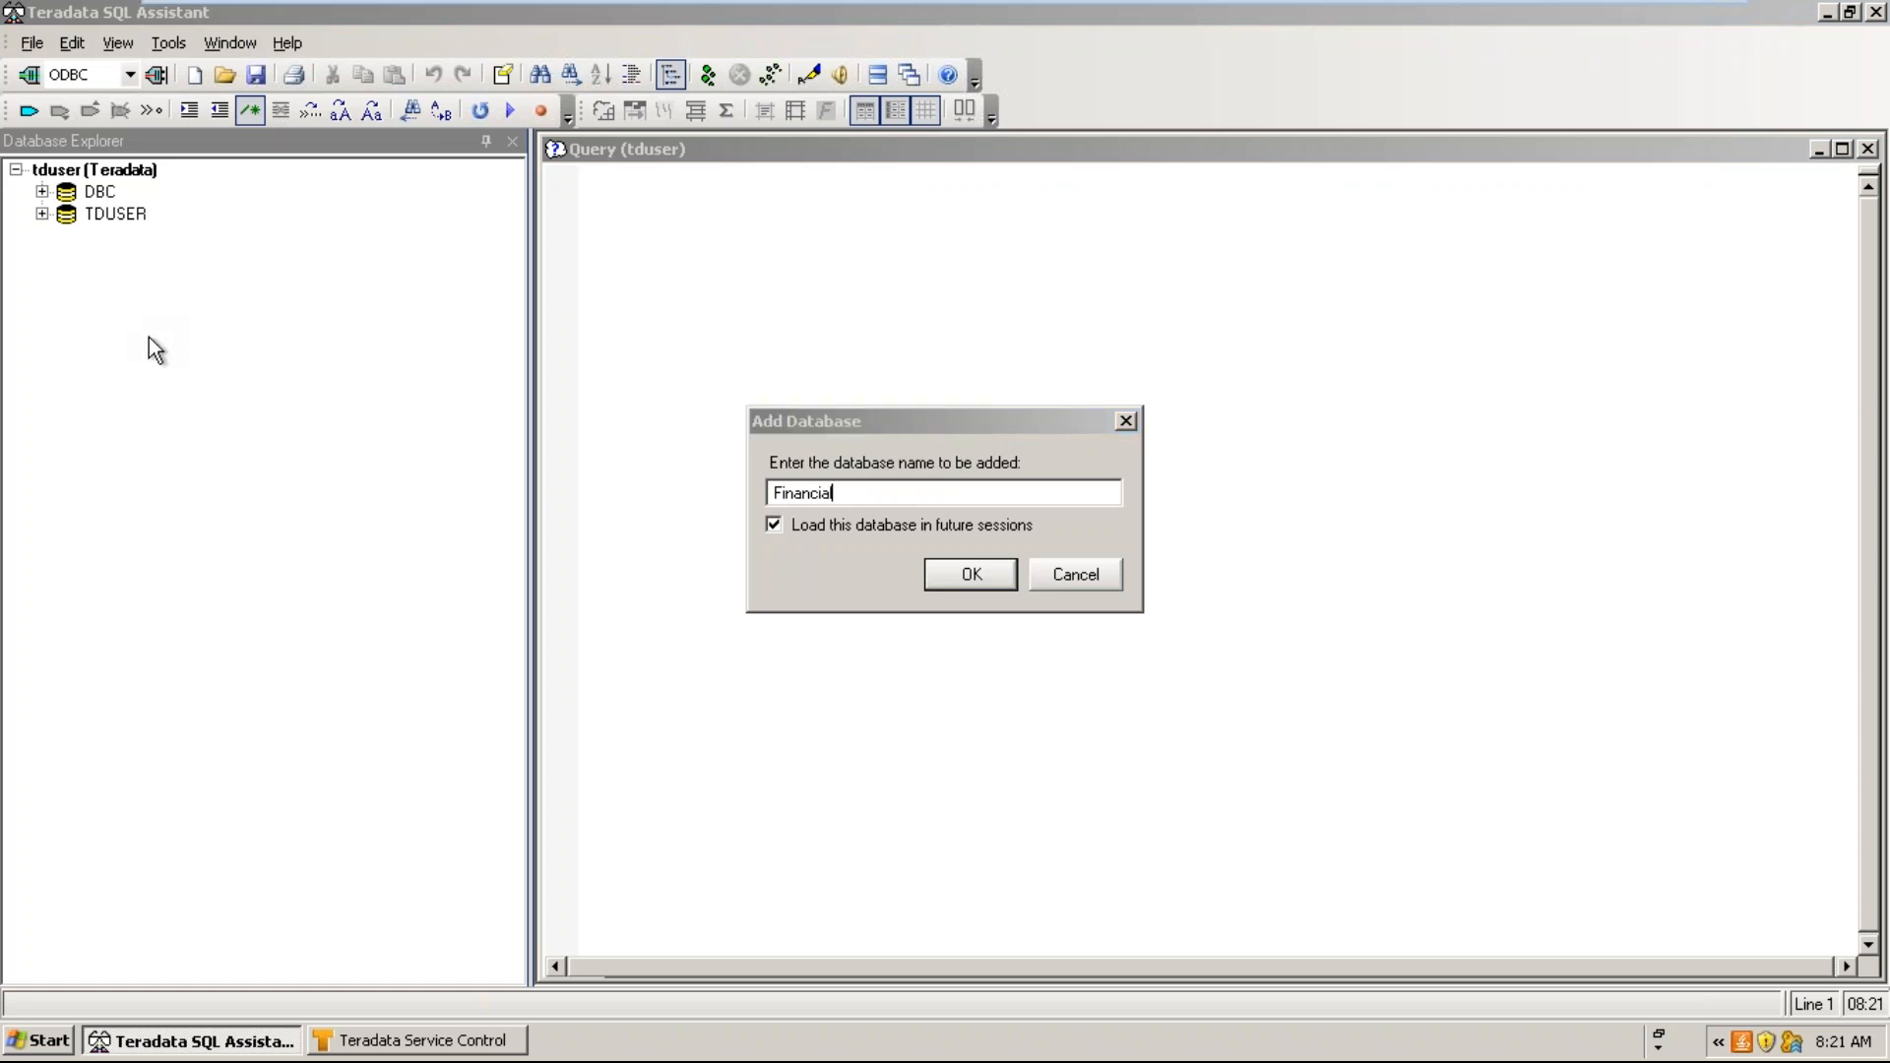
click(1126, 420)
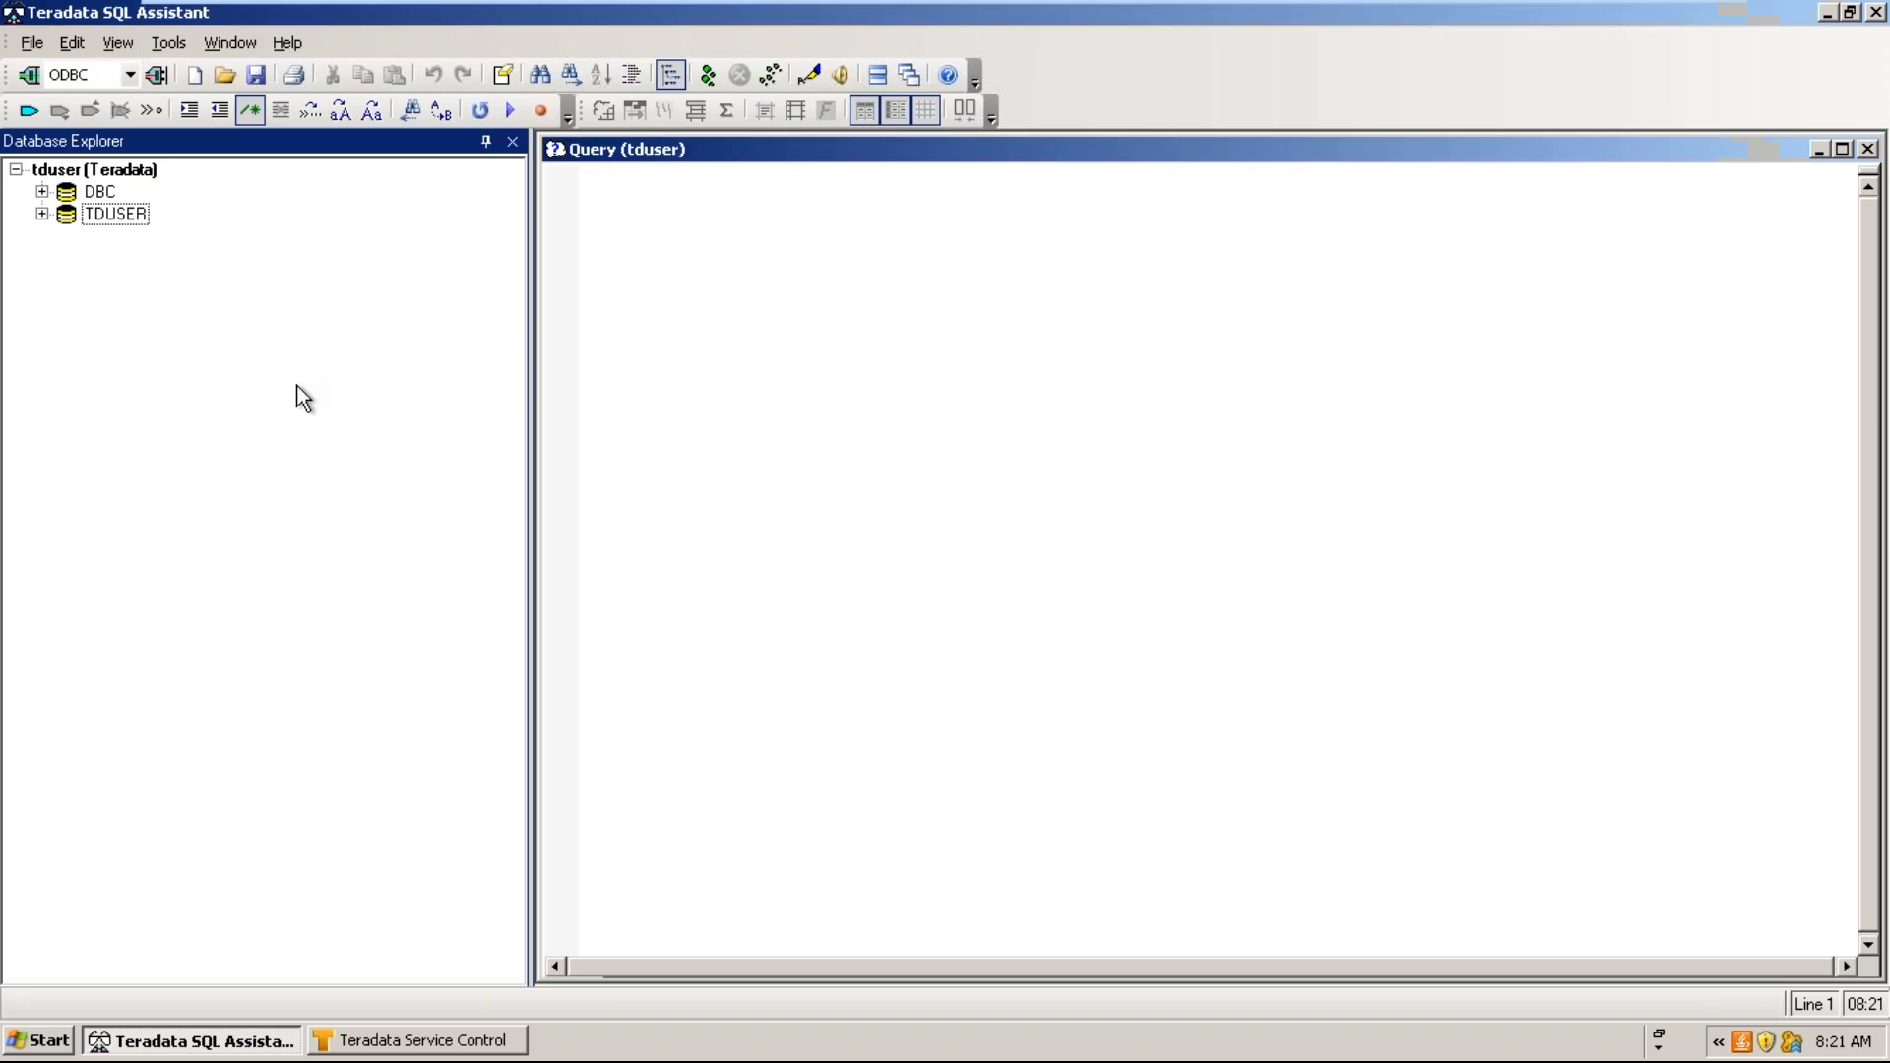
- Add the database Financial to the Database Explorer and expand it to list its tables
right_click(120, 410)
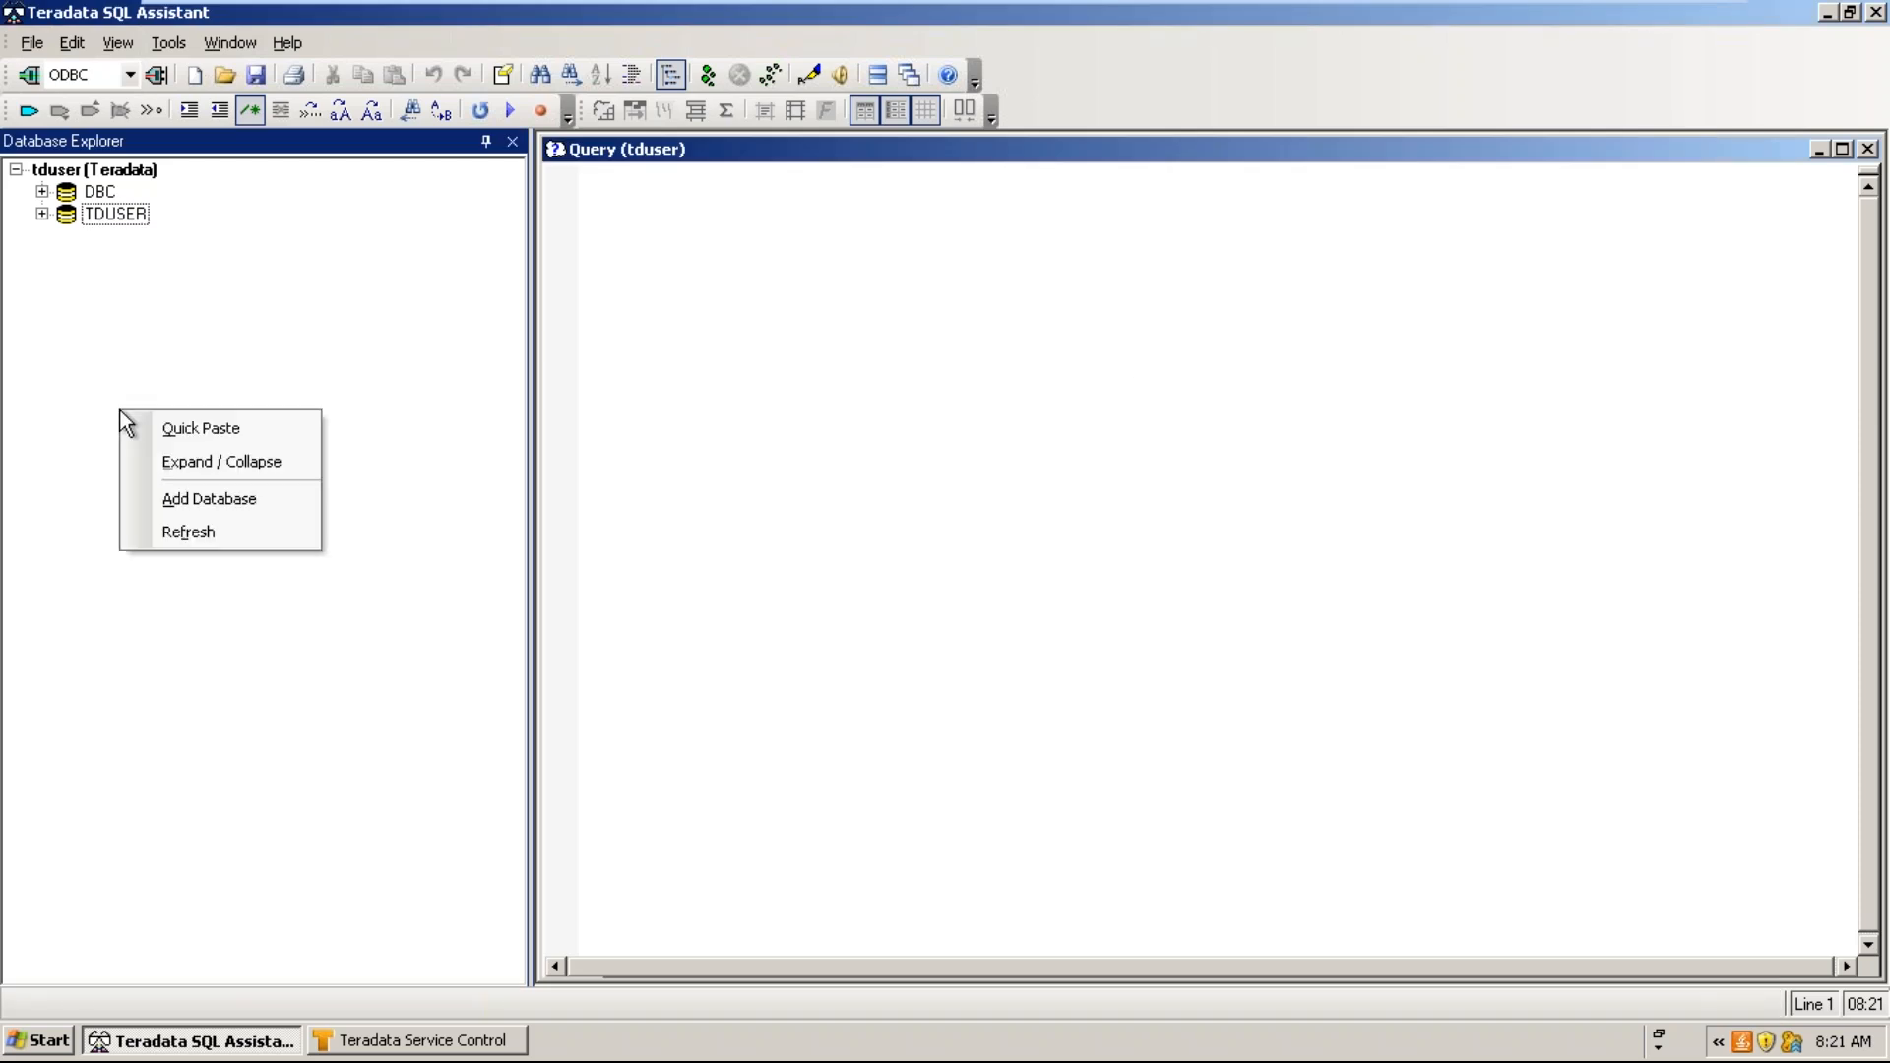
click(183, 500)
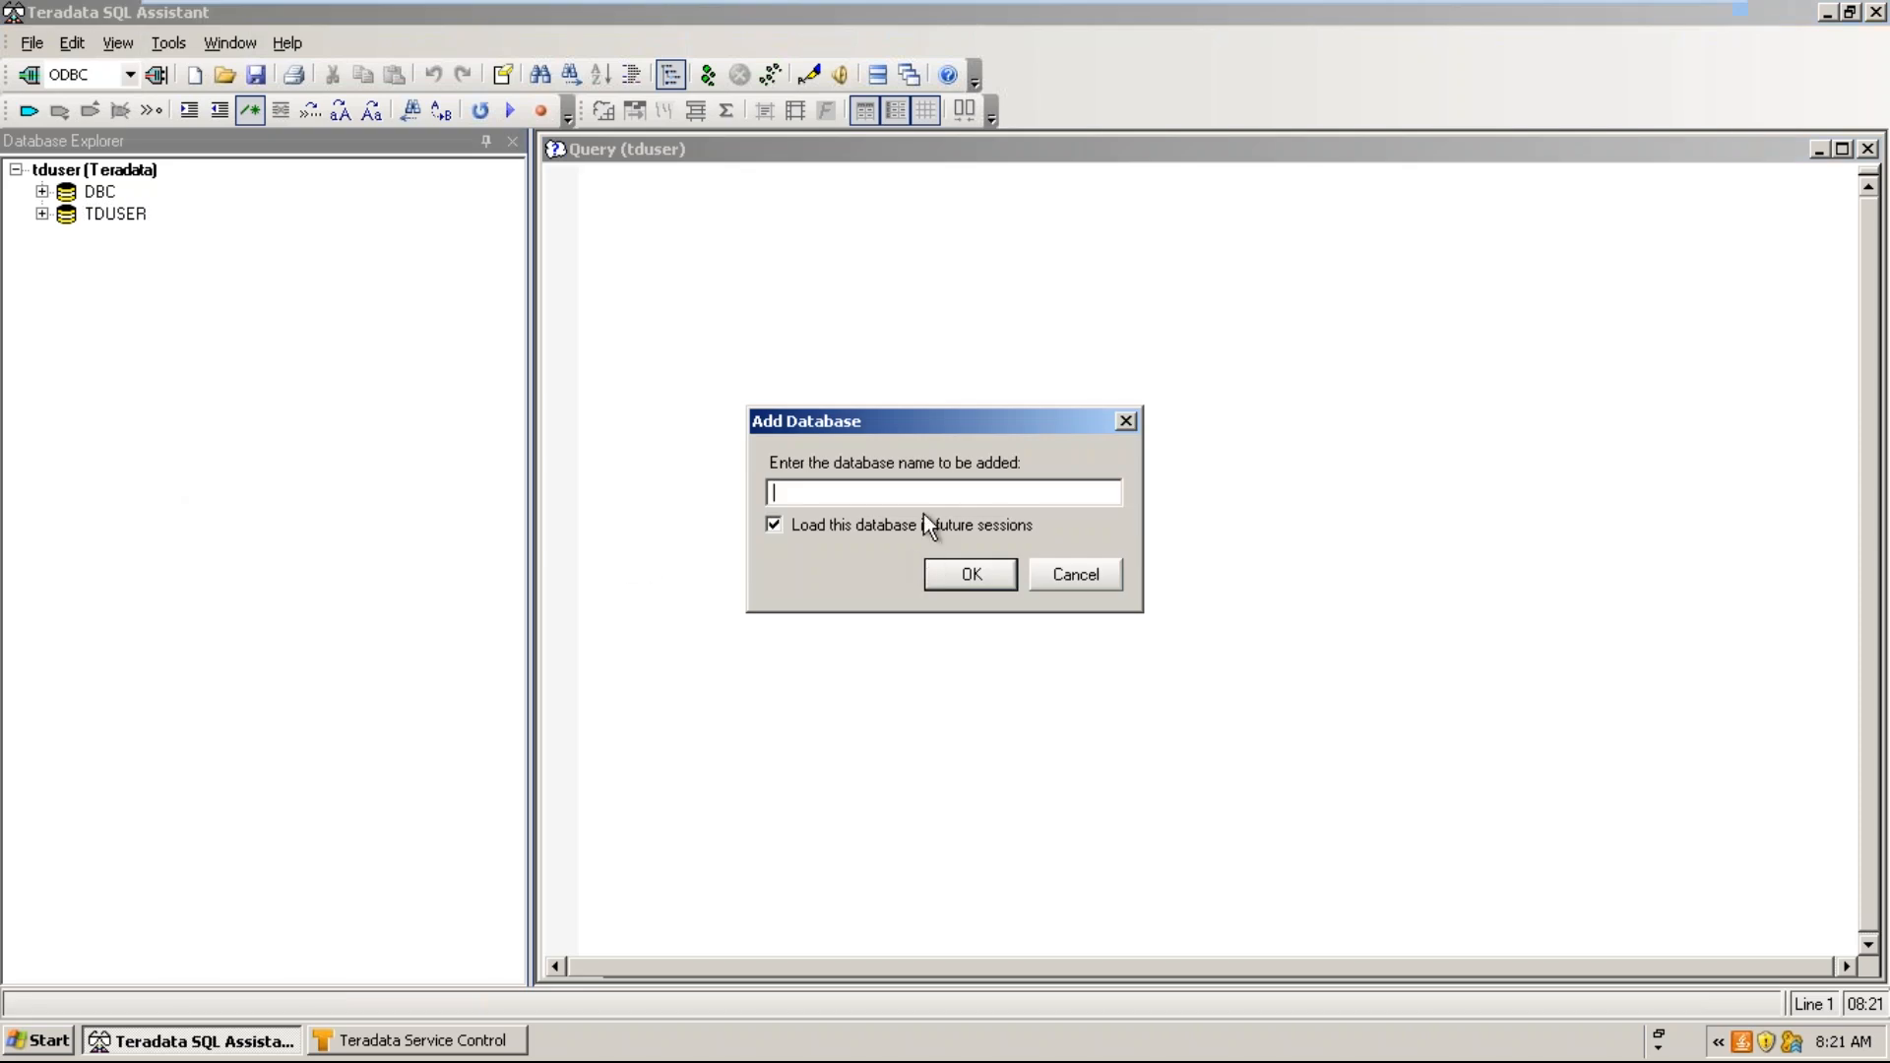
text(Financial)
drag(870, 495, 738, 483)
click(842, 495)
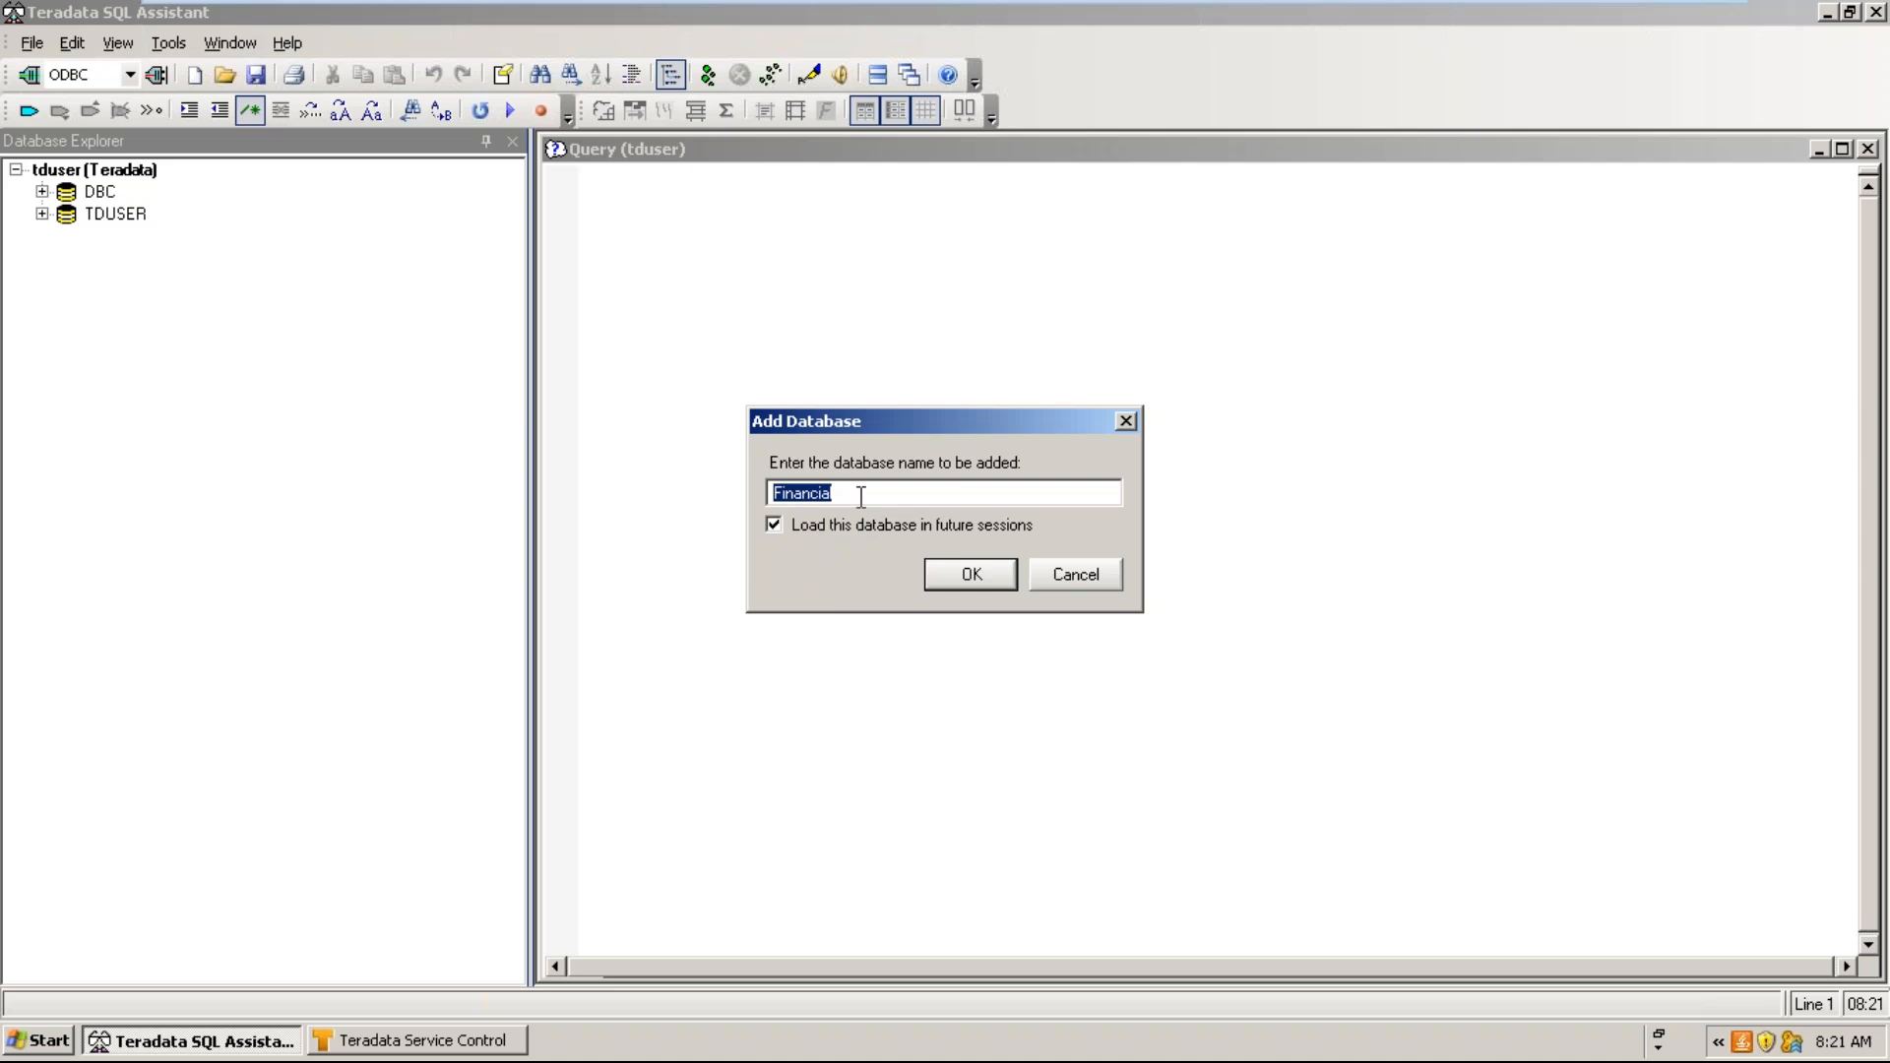
click(957, 582)
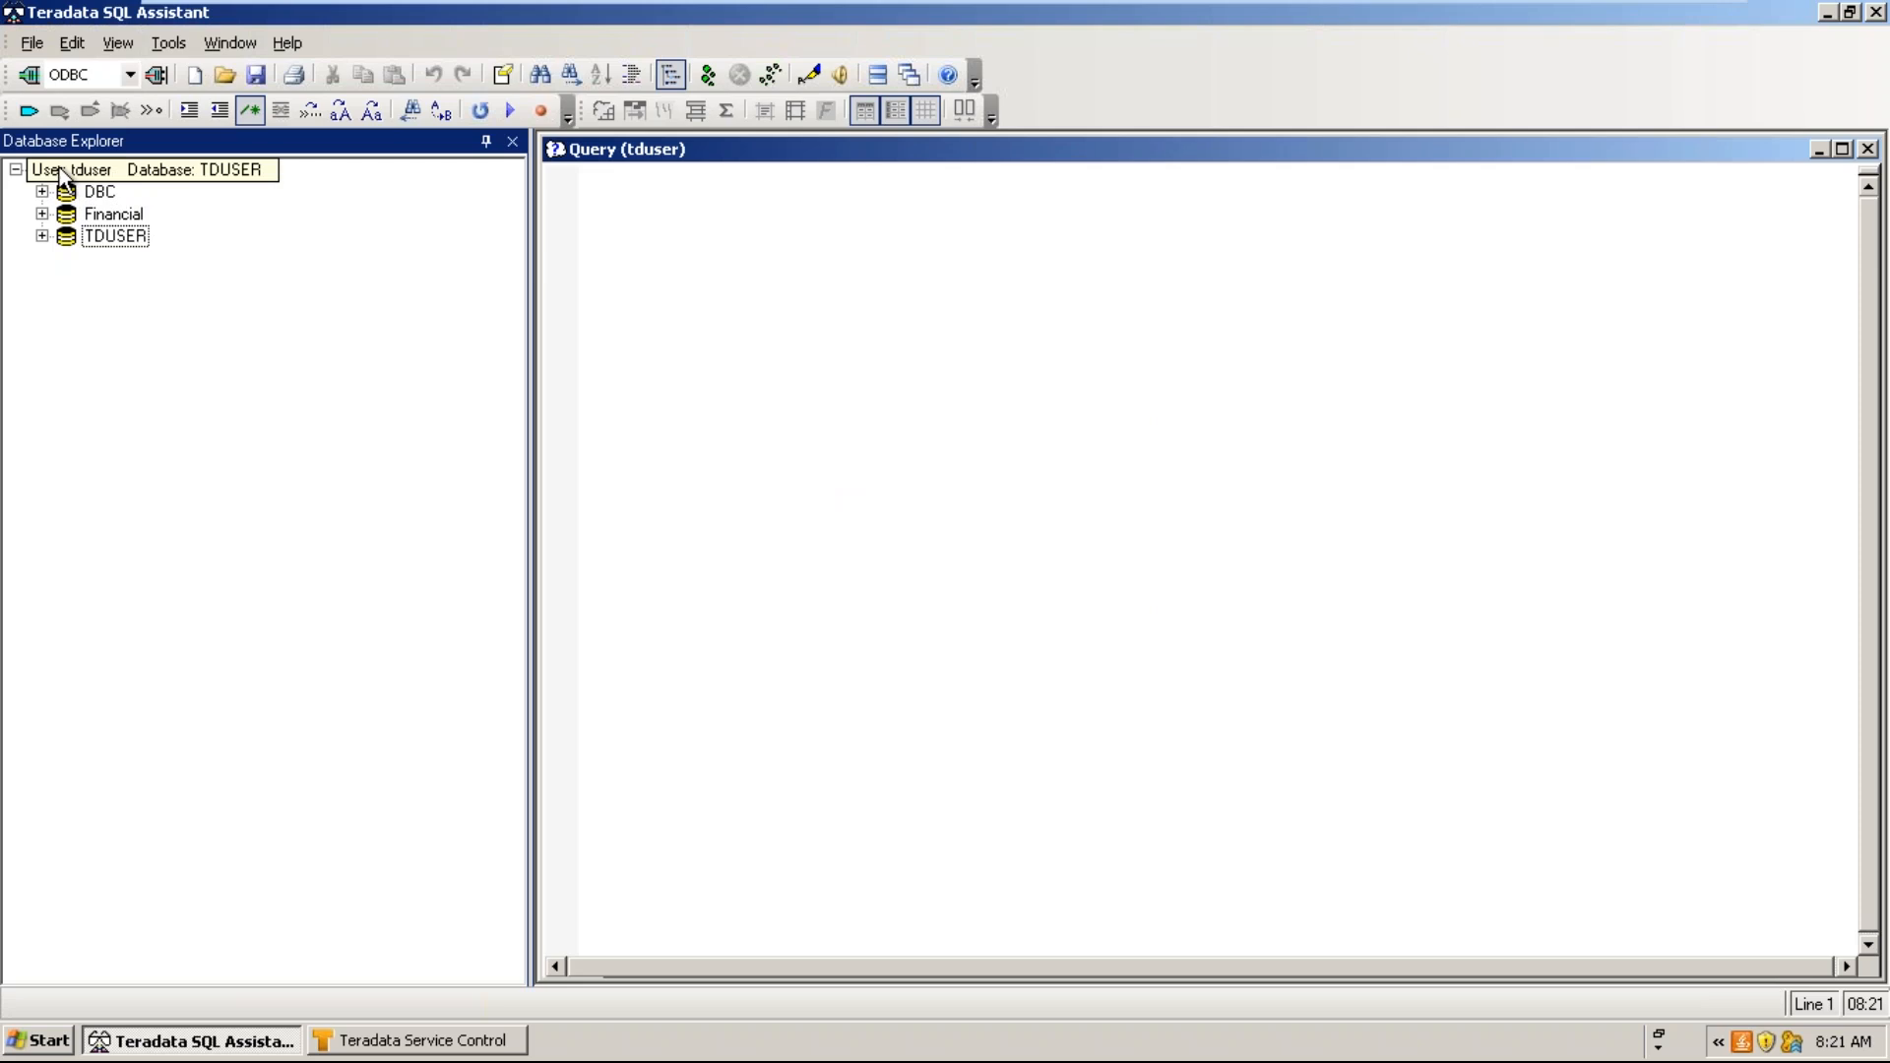
click(42, 215)
click(68, 237)
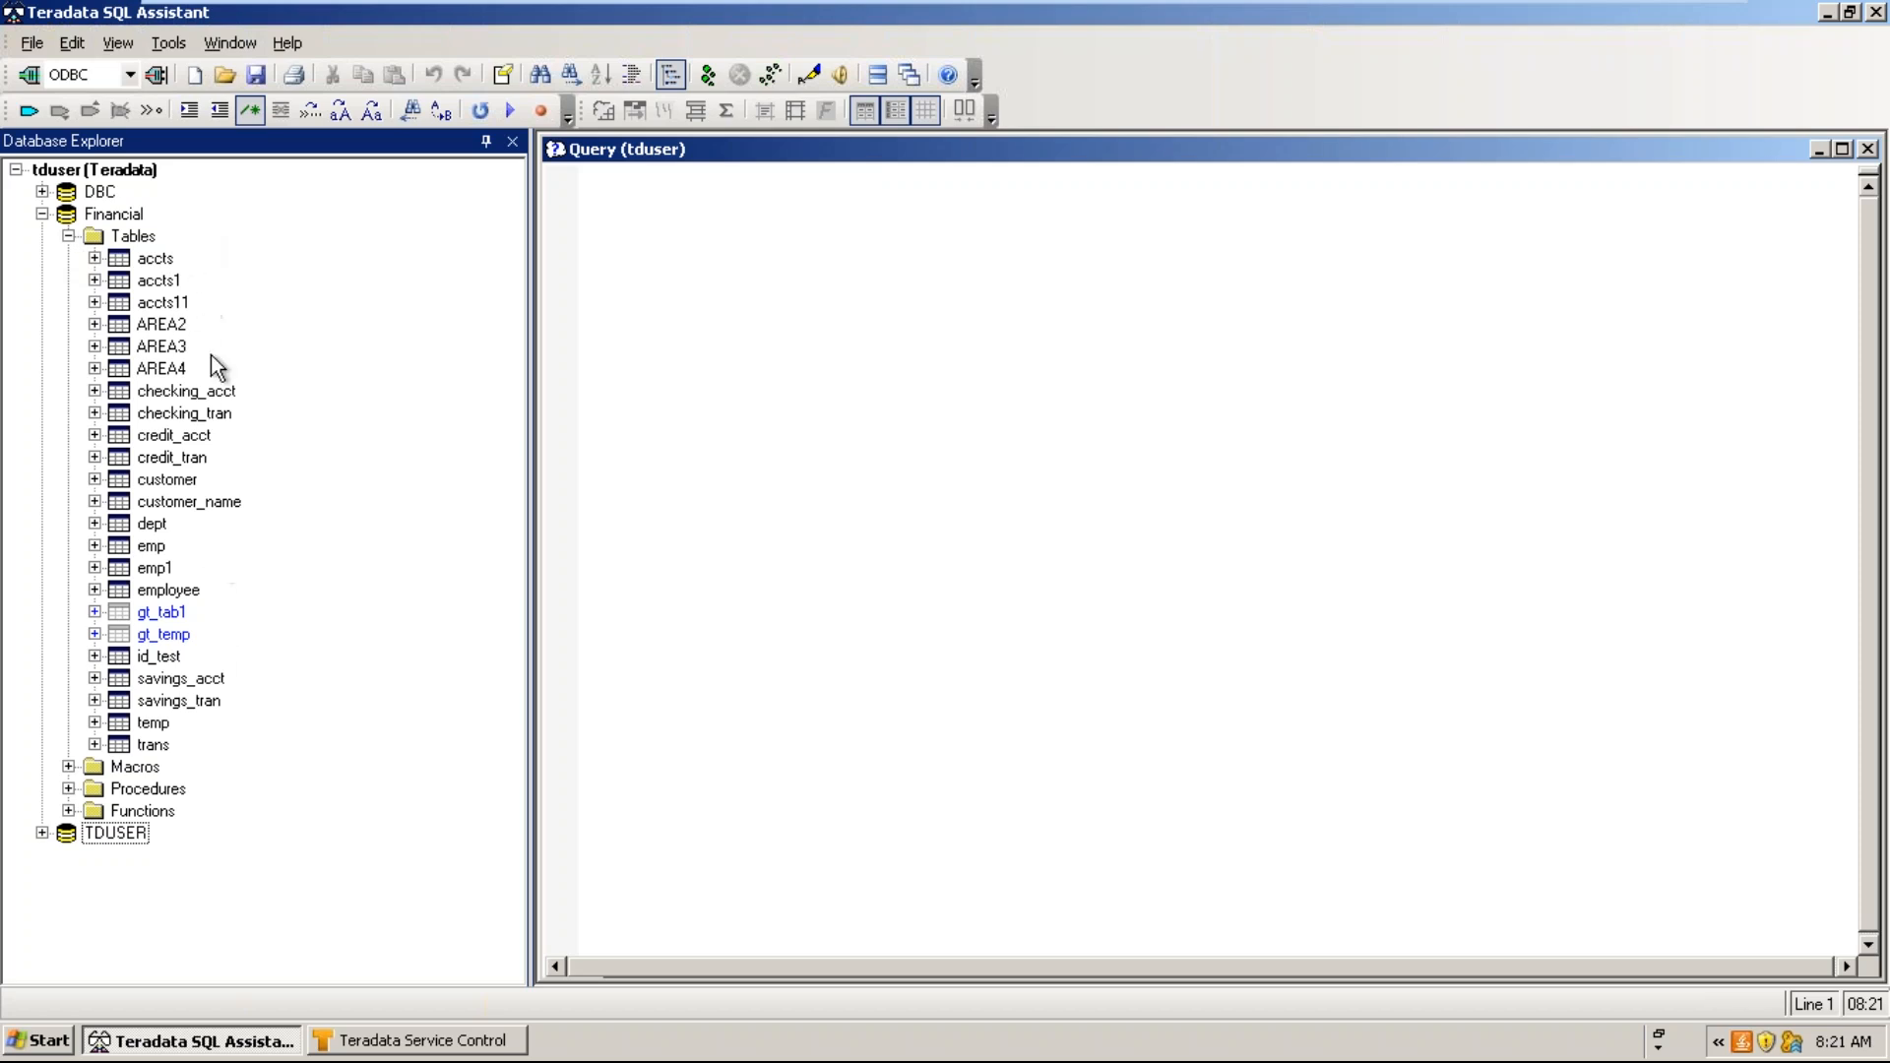
- Write the query "select * from financial.accts" and execute it
click(716, 229)
text(sel)
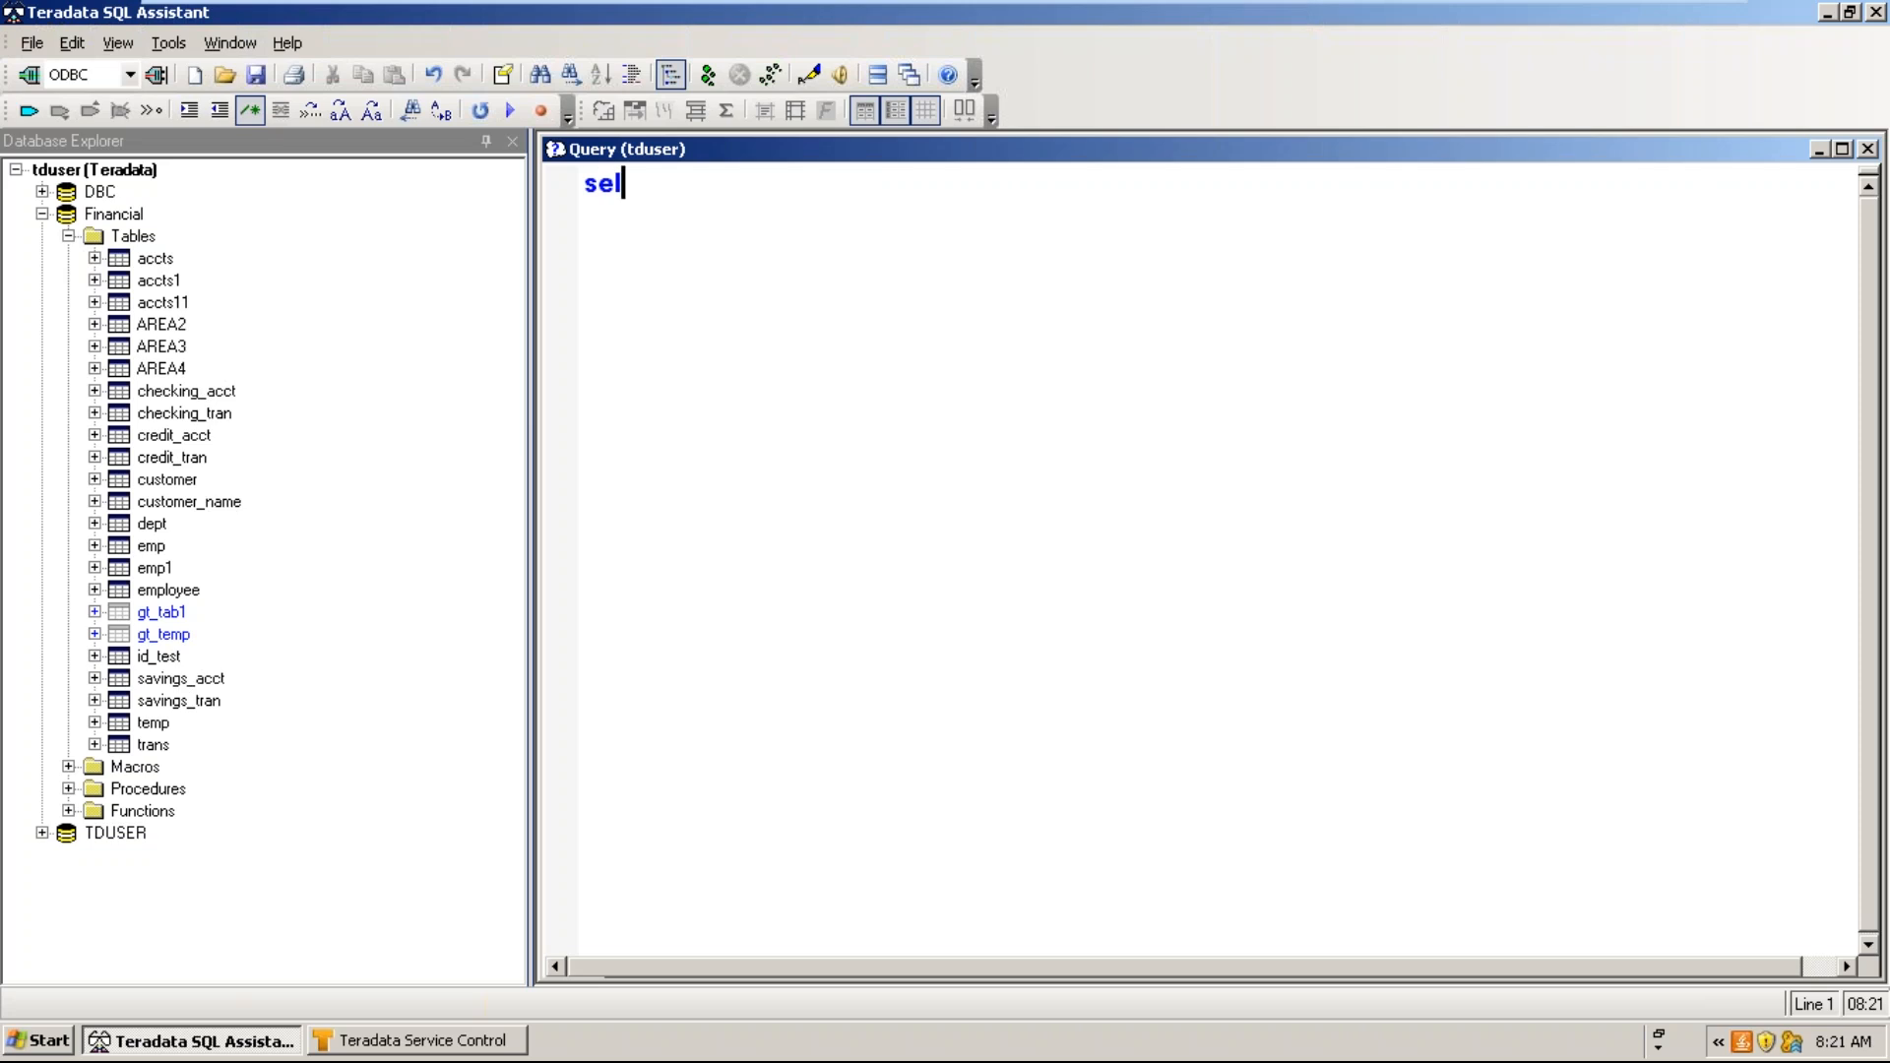
text(ect * from financial)
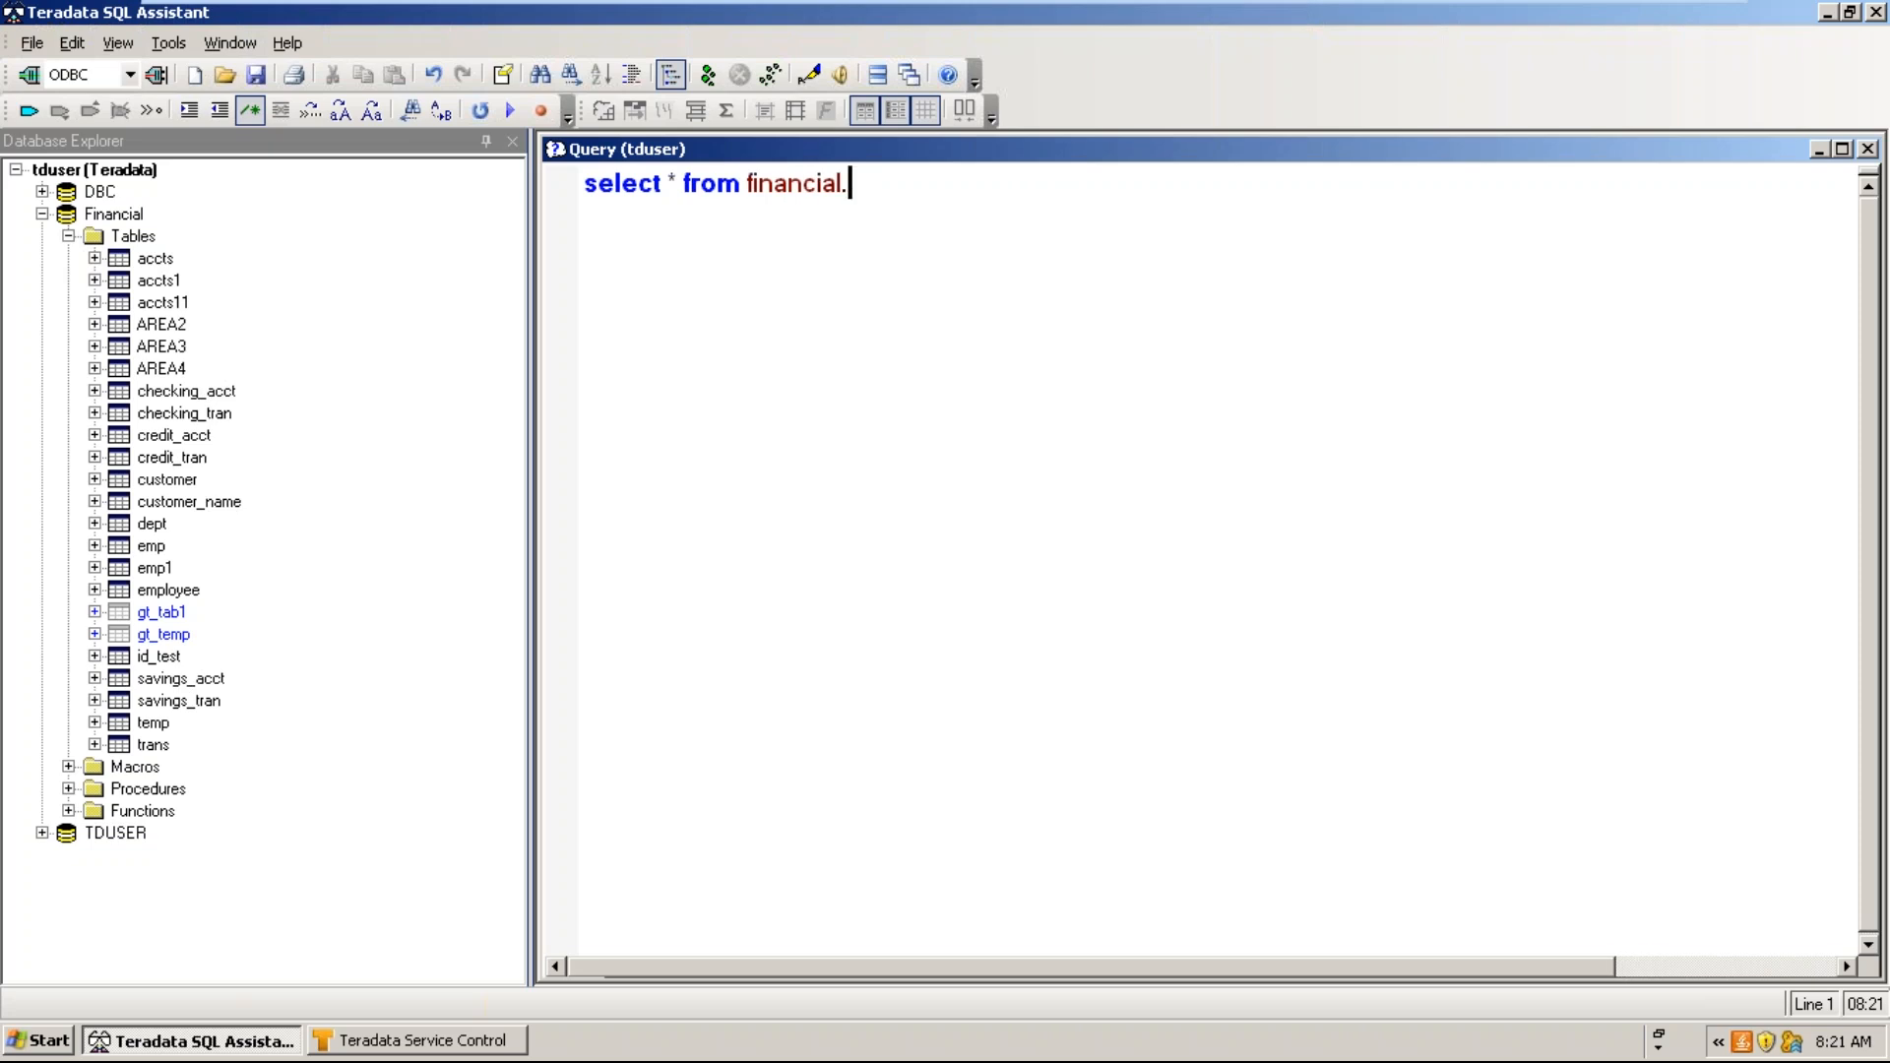
text(.accts)
key(ctrl+a)
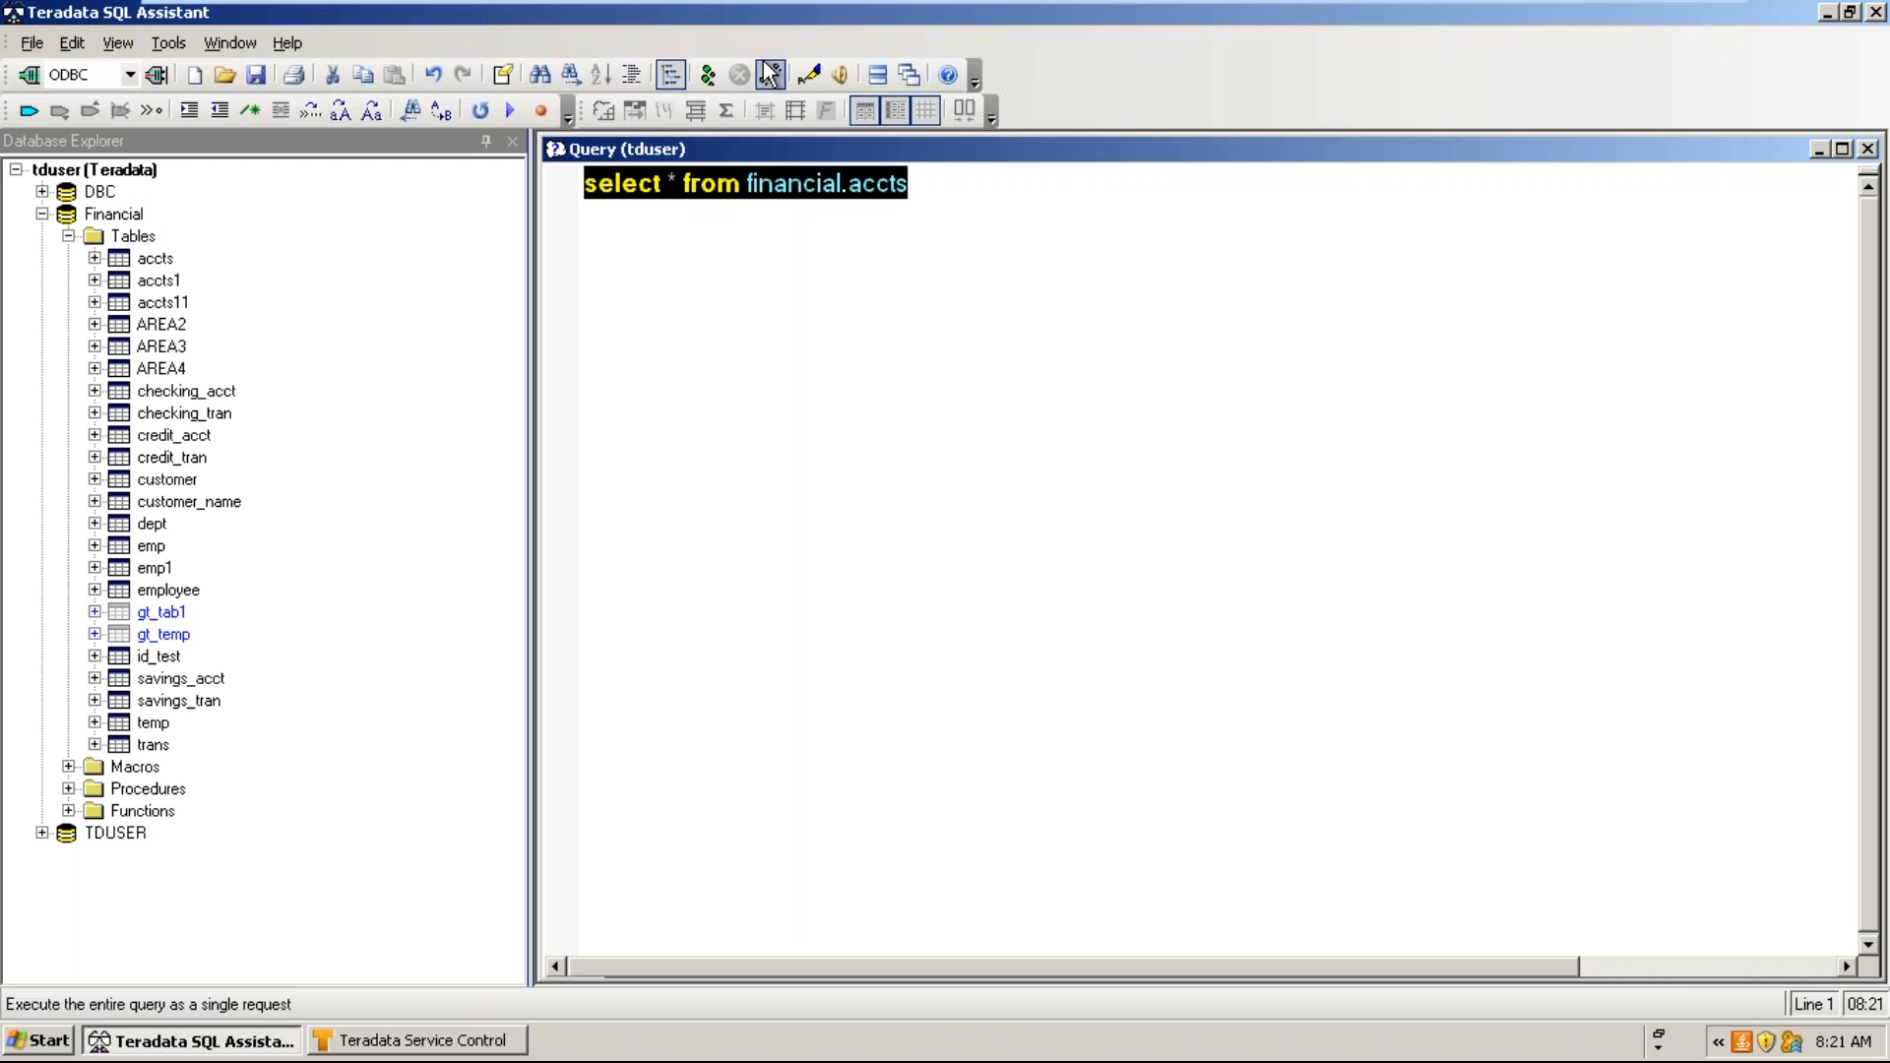
click(709, 76)
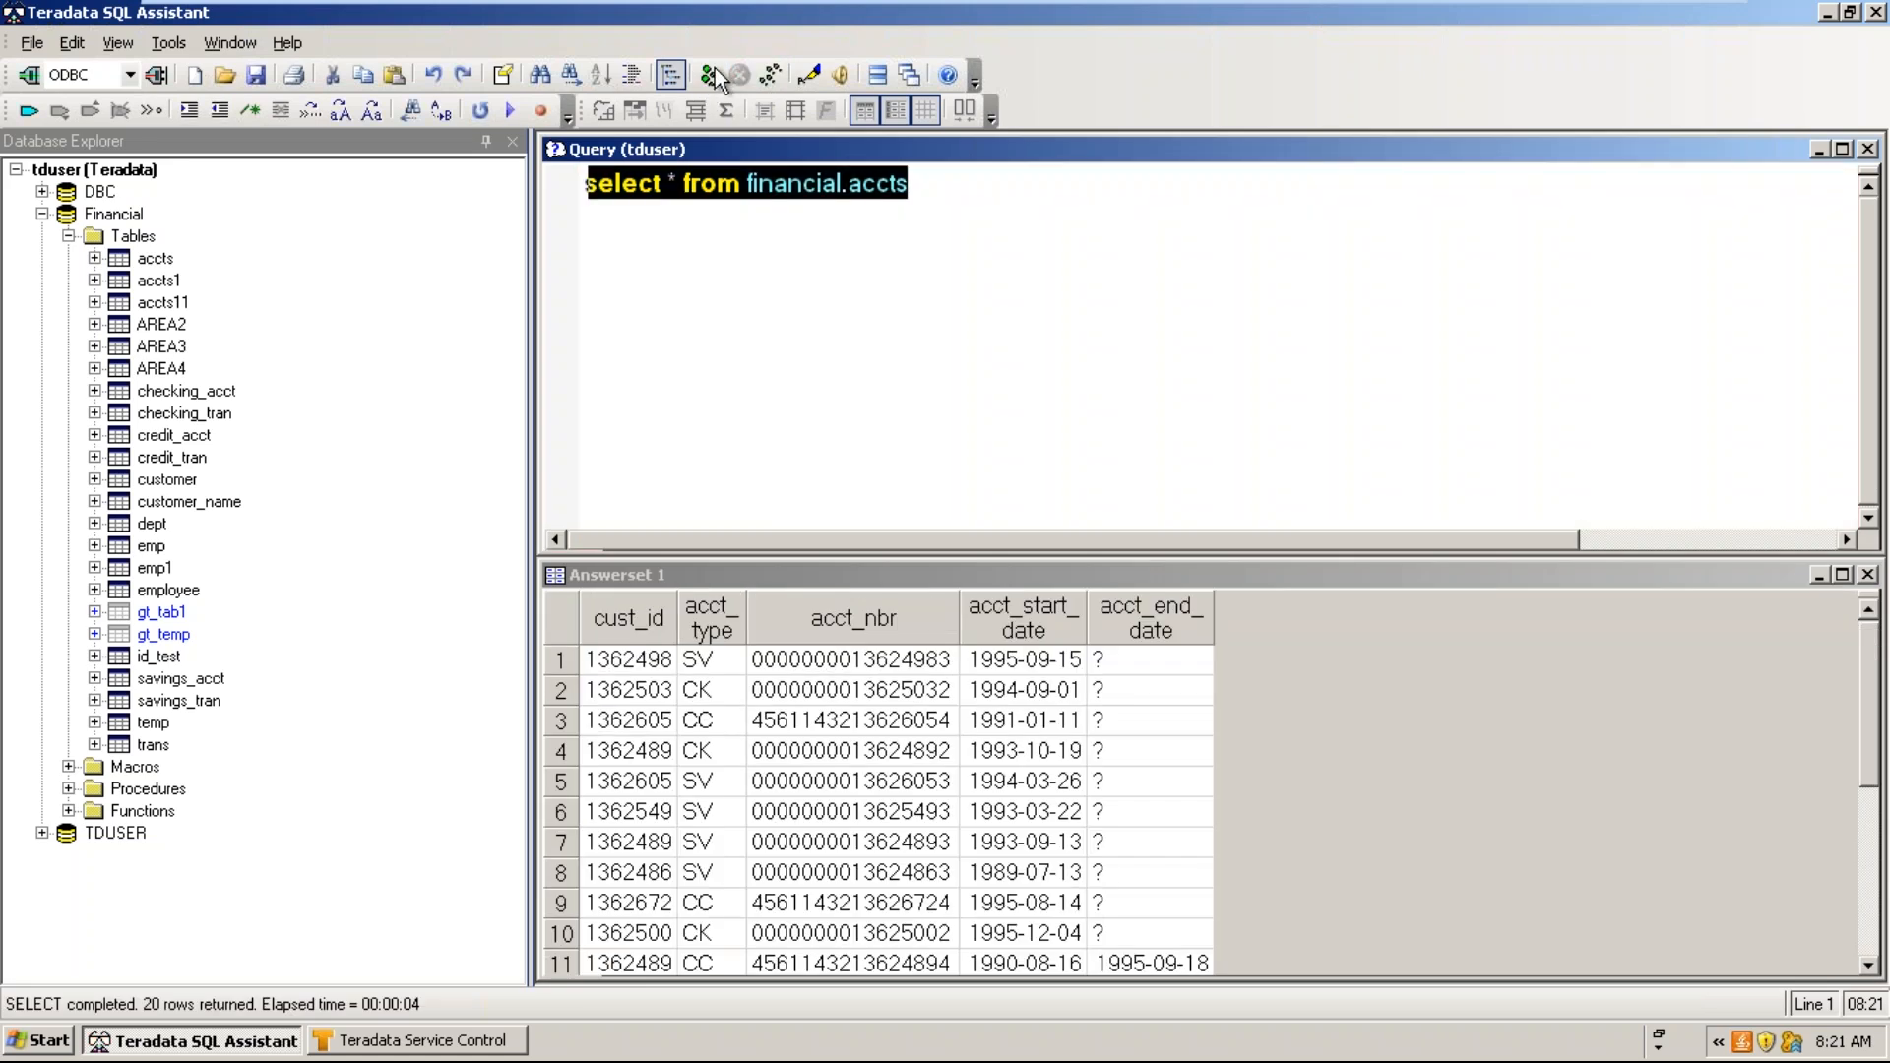
- Look through the returned rows of the accts table in the answer set
click(754, 583)
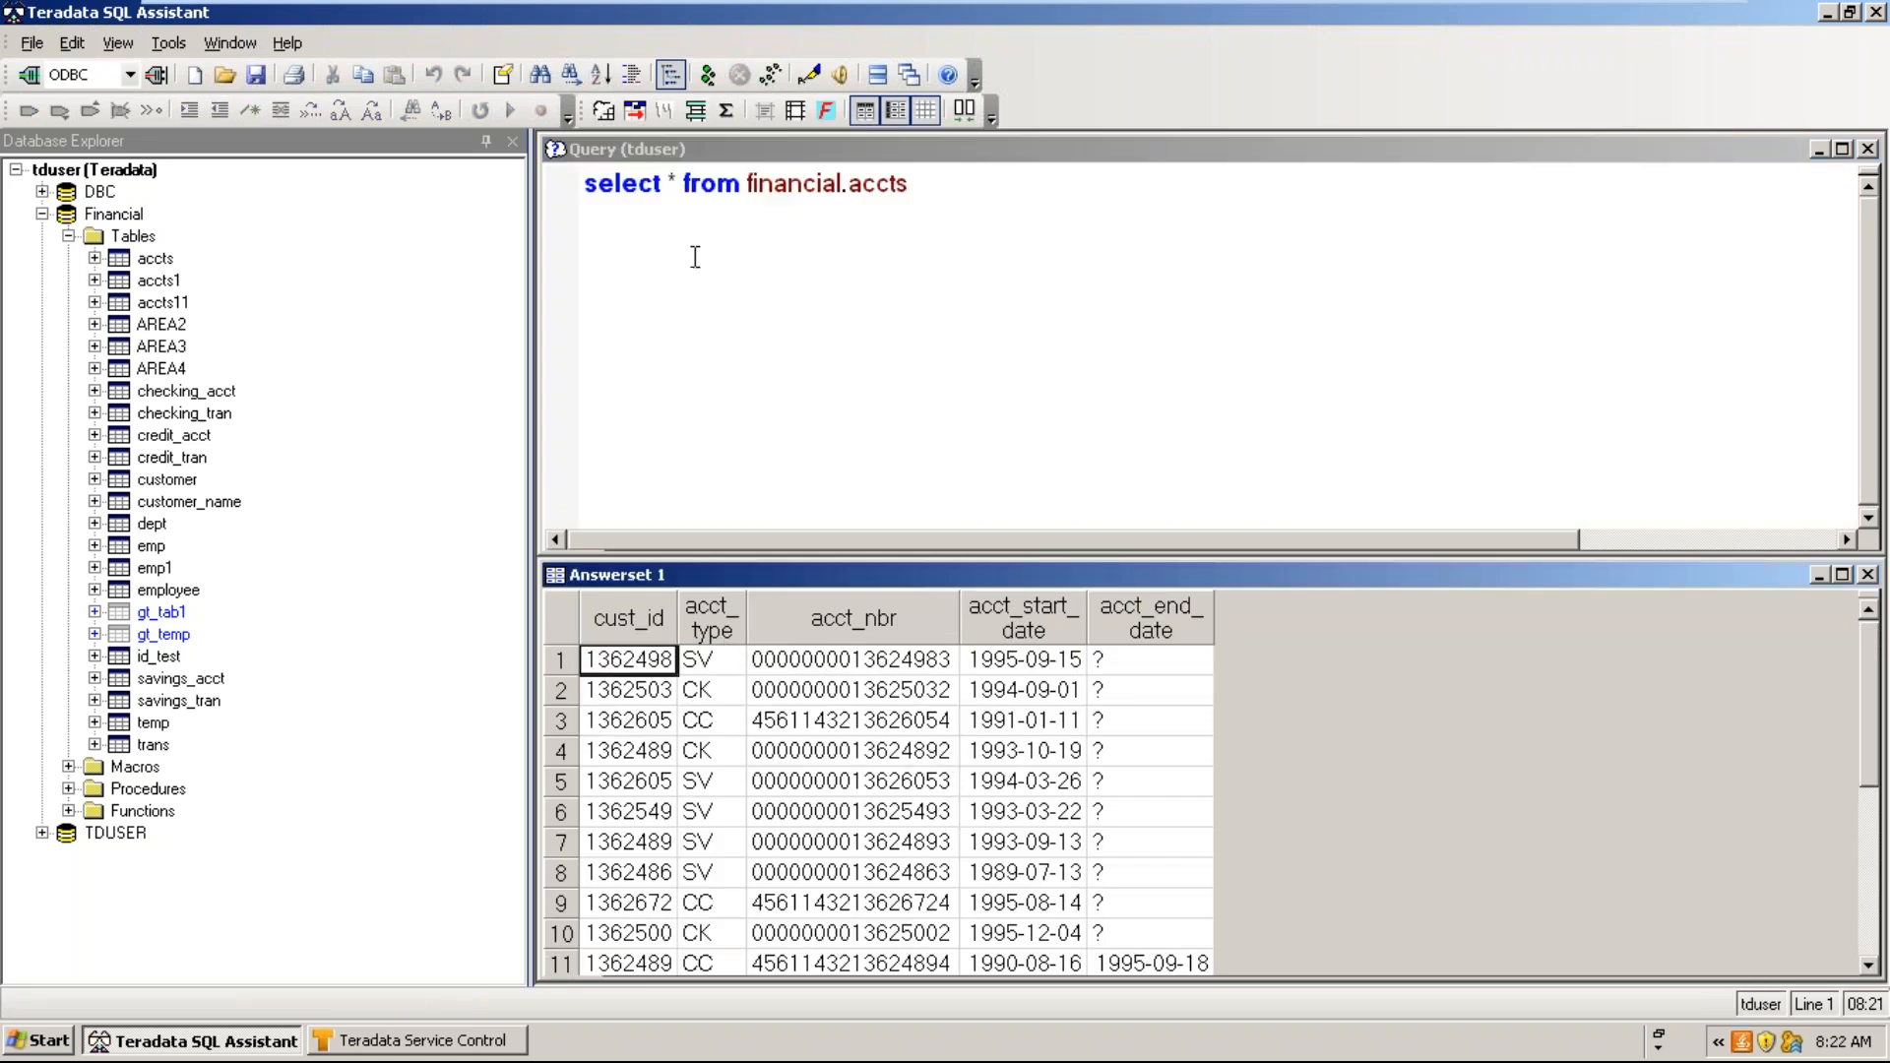
click(791, 207)
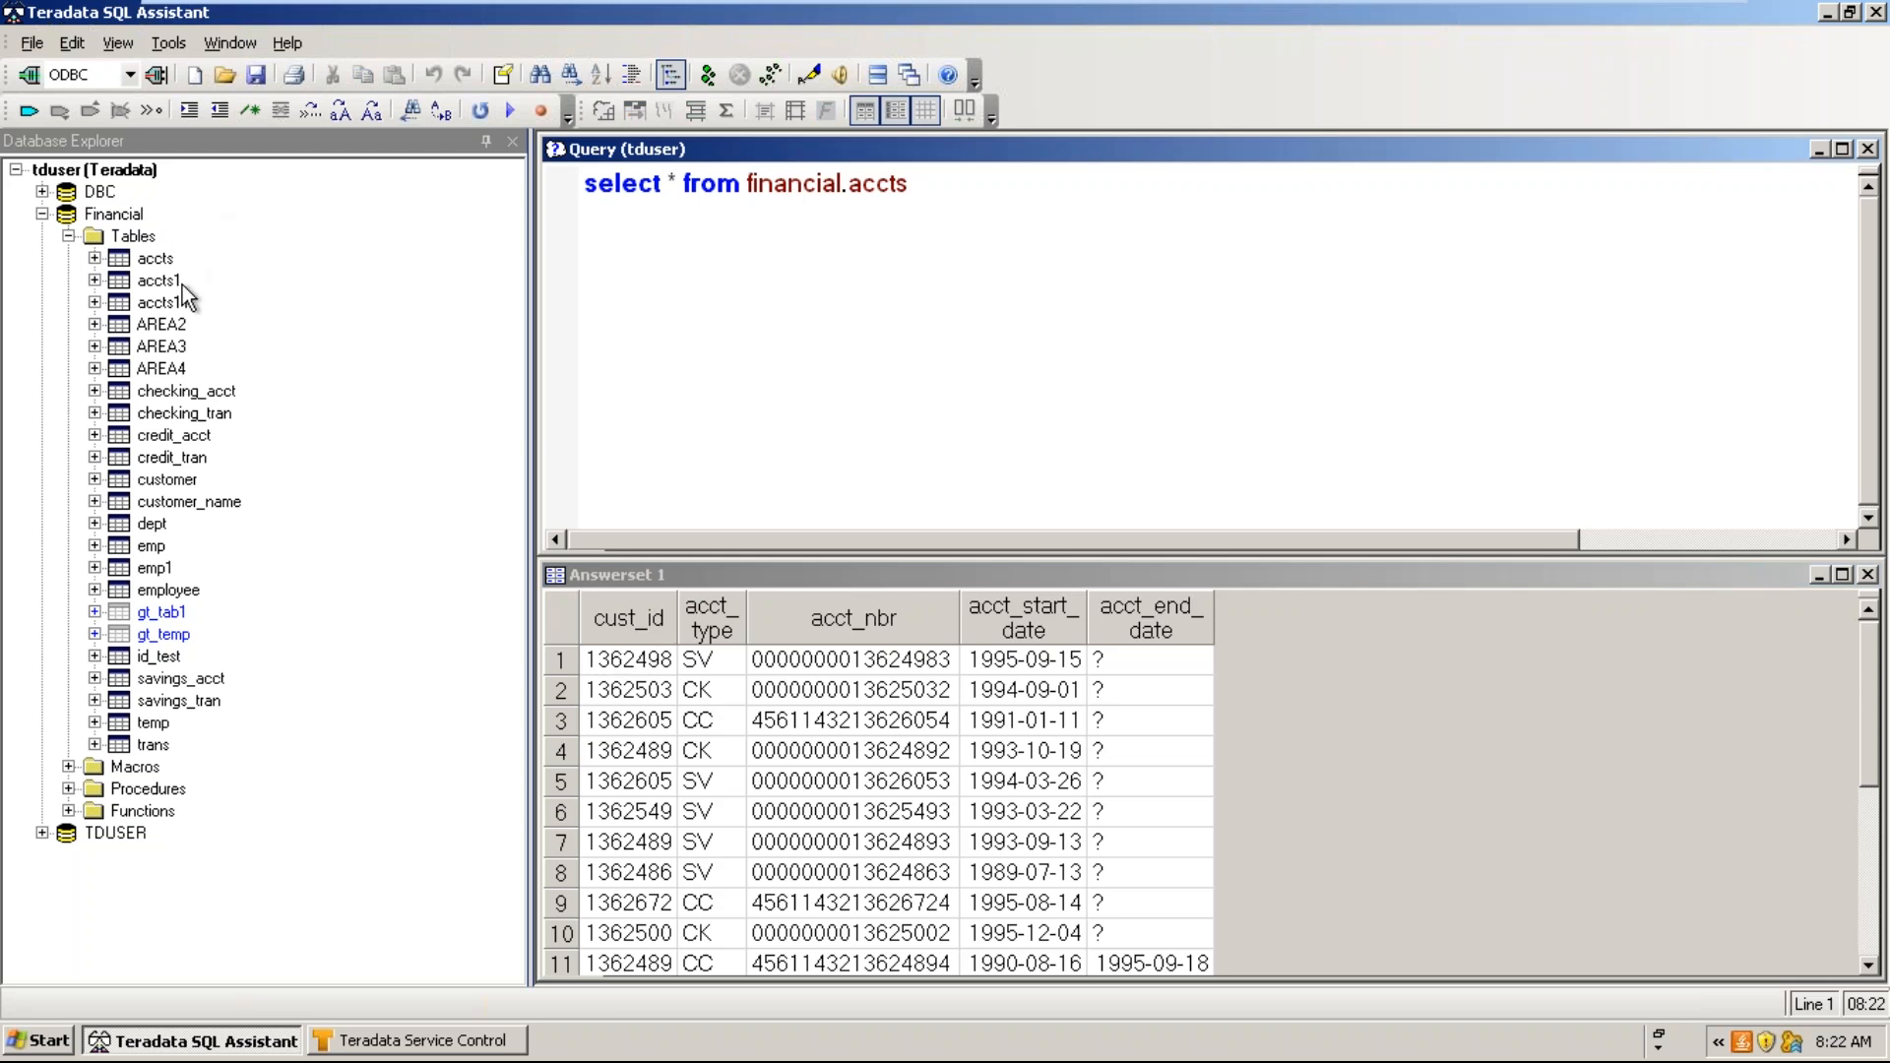
click(1380, 597)
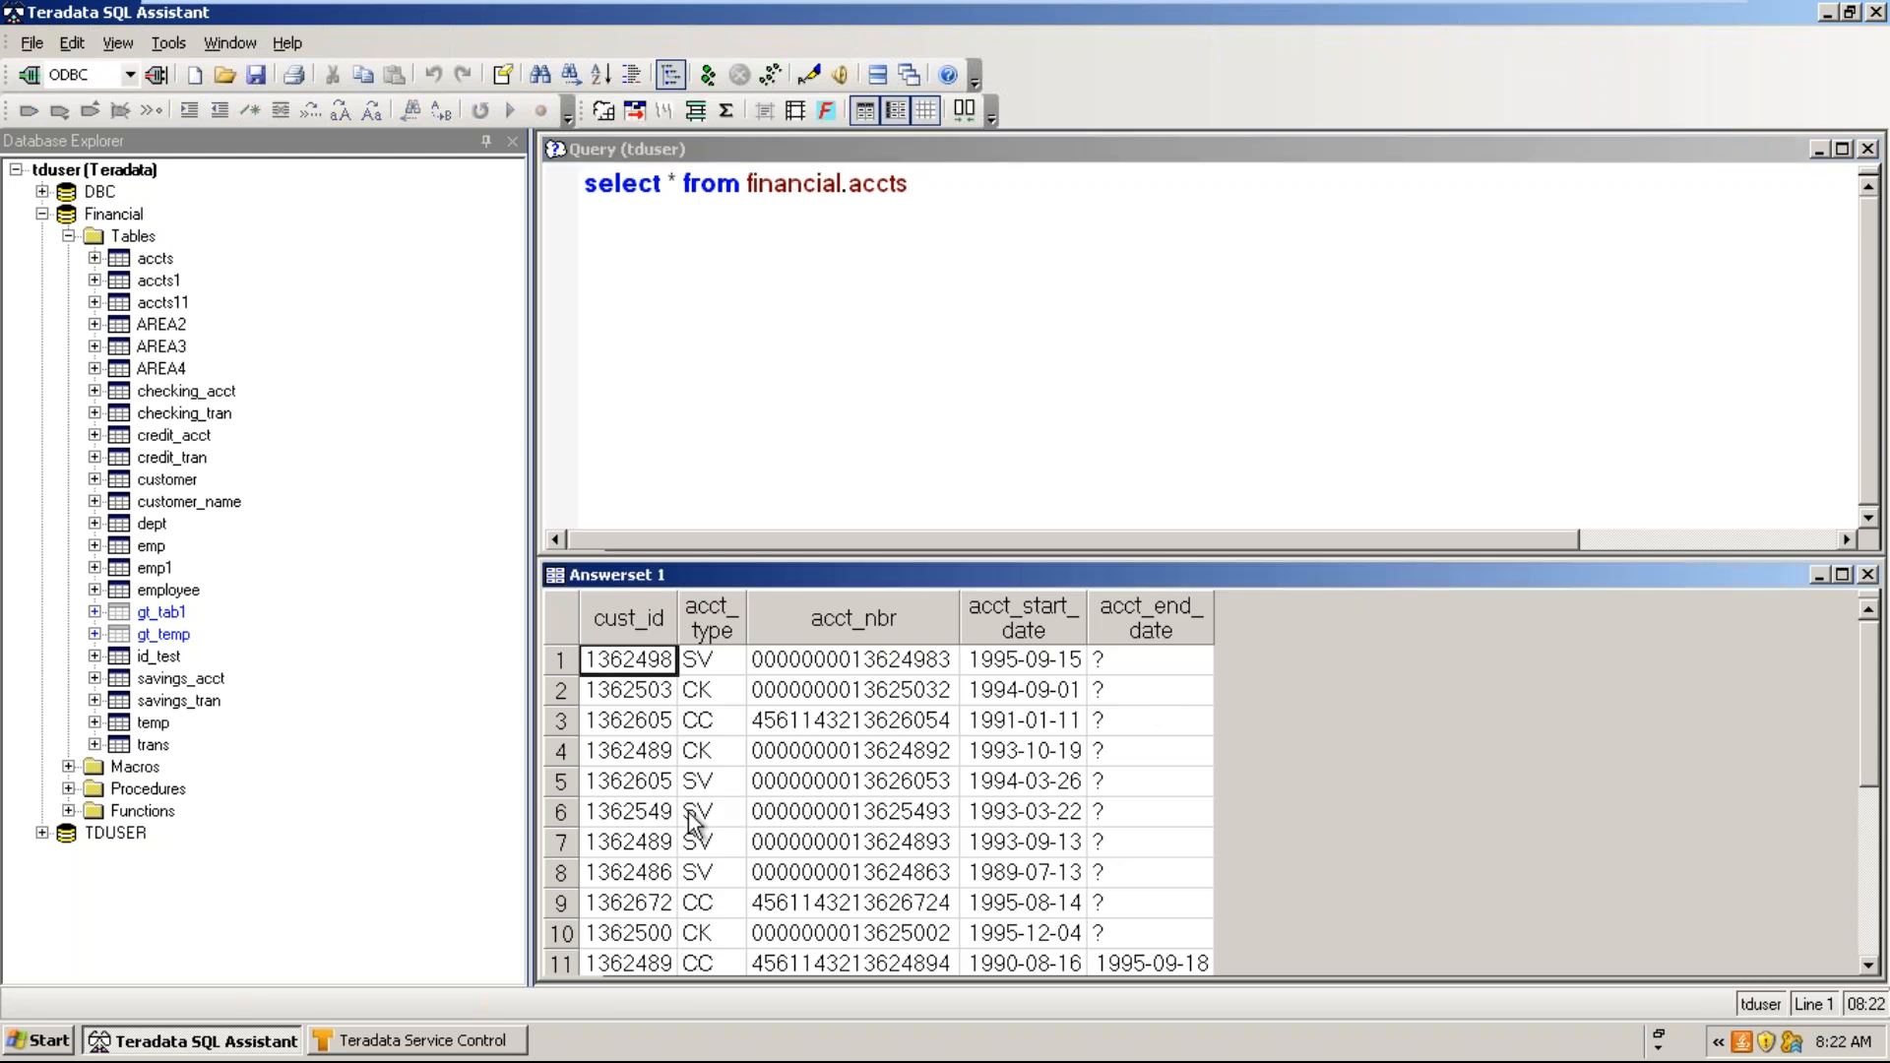
scroll(1718, 649, down, 3)
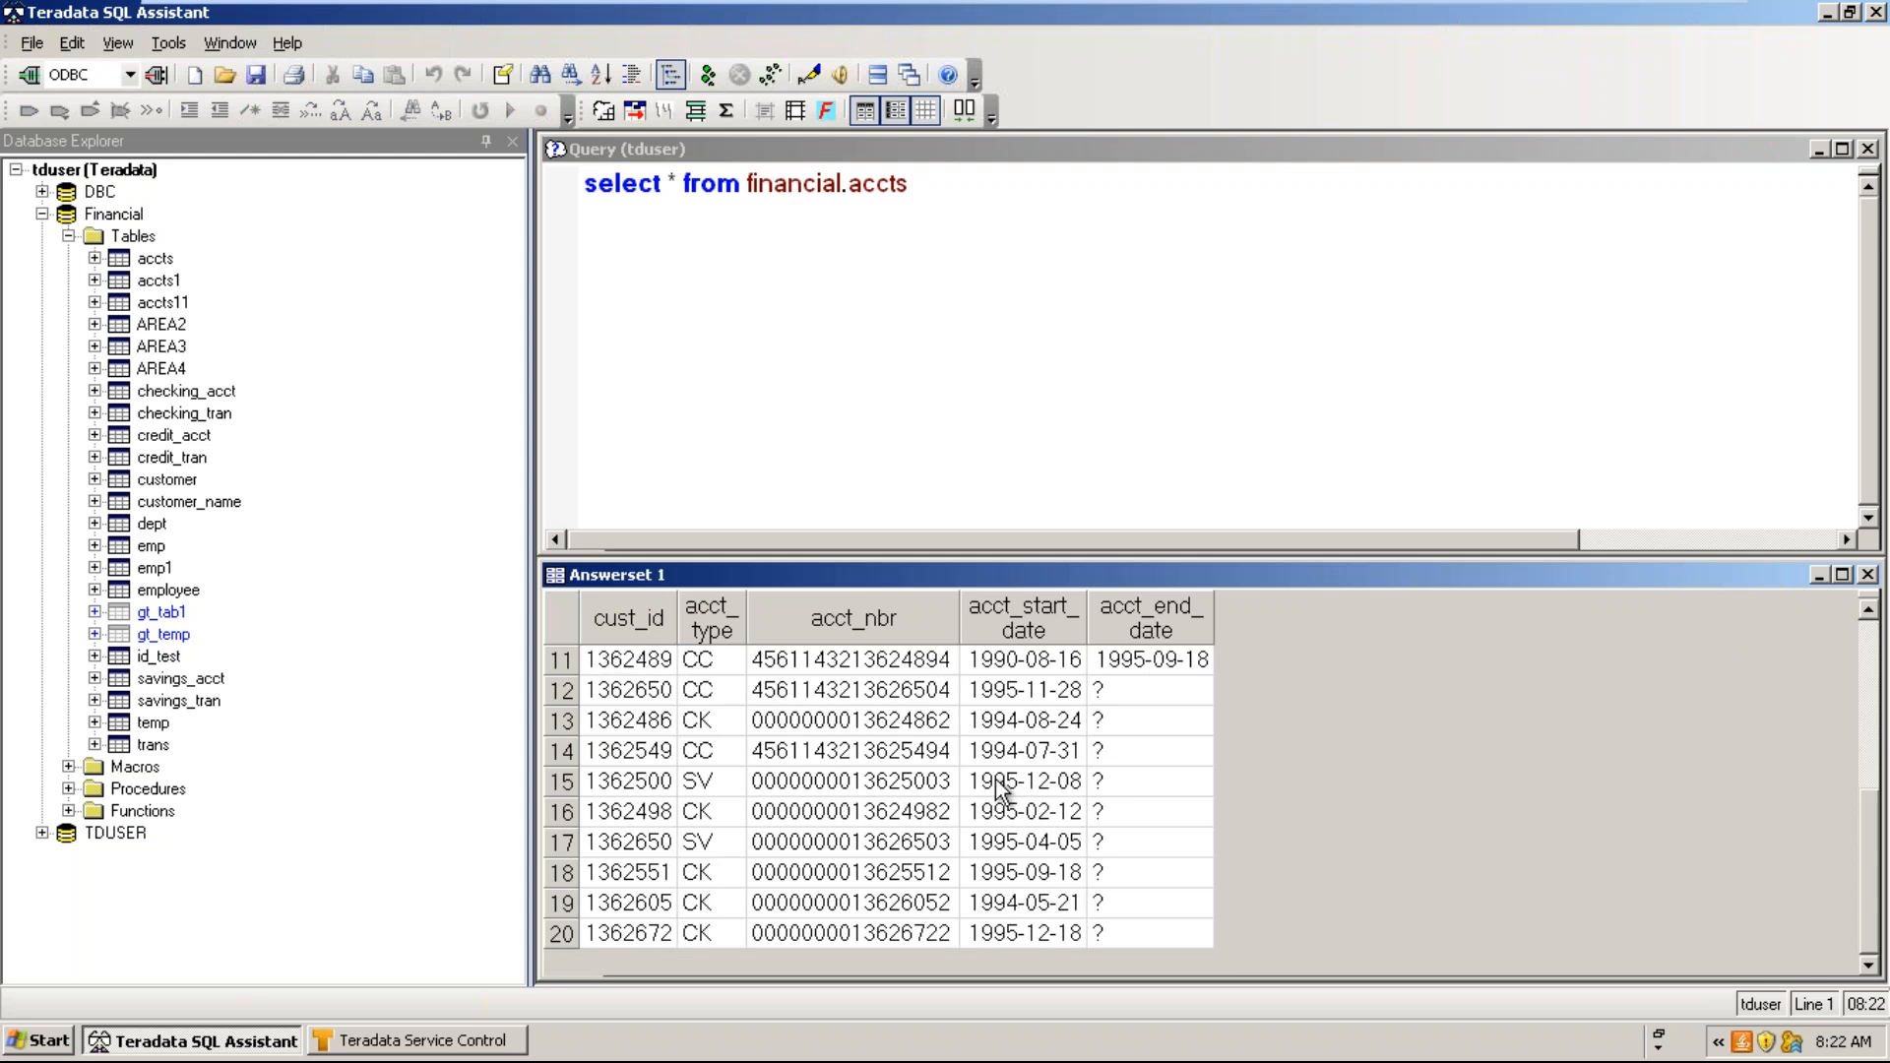
scroll(999, 785, up, 3)
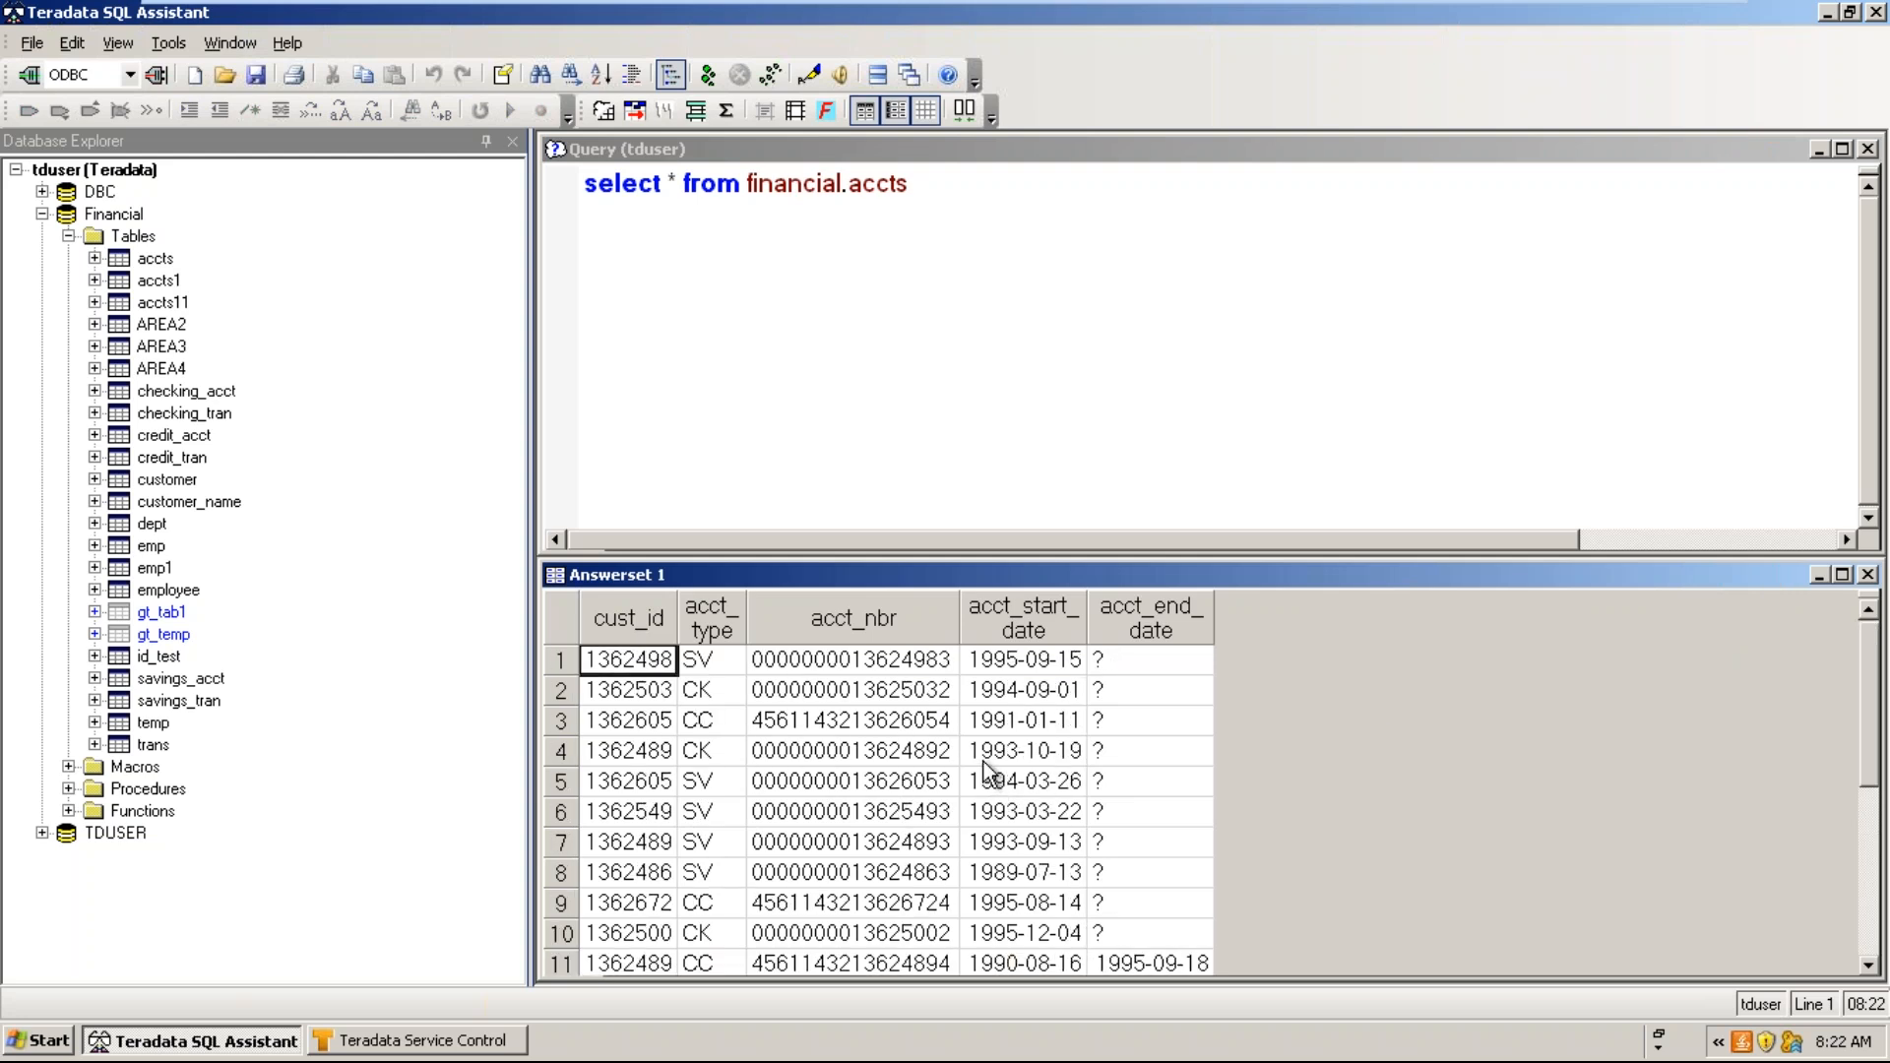
click(734, 261)
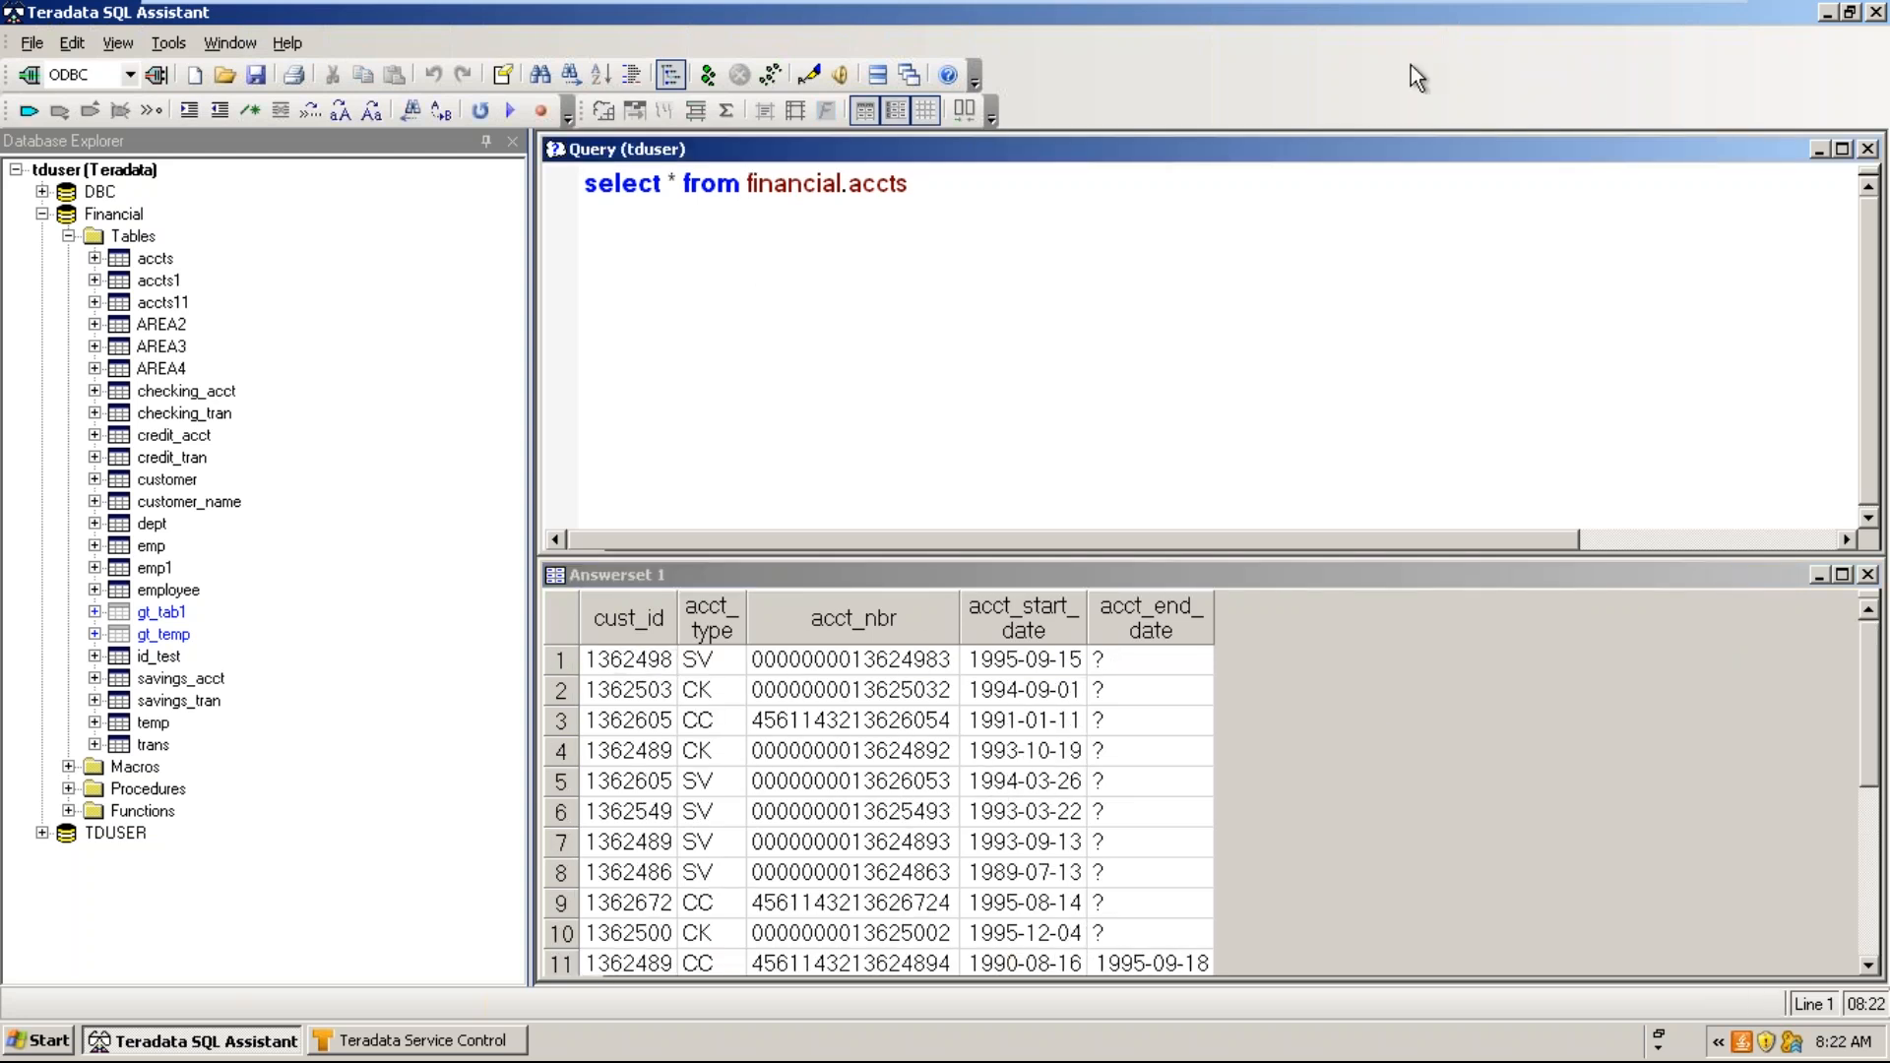
- Minimize the full-screen virtual machine to the host desktop and switch back to it
mouse_move(1626, 14)
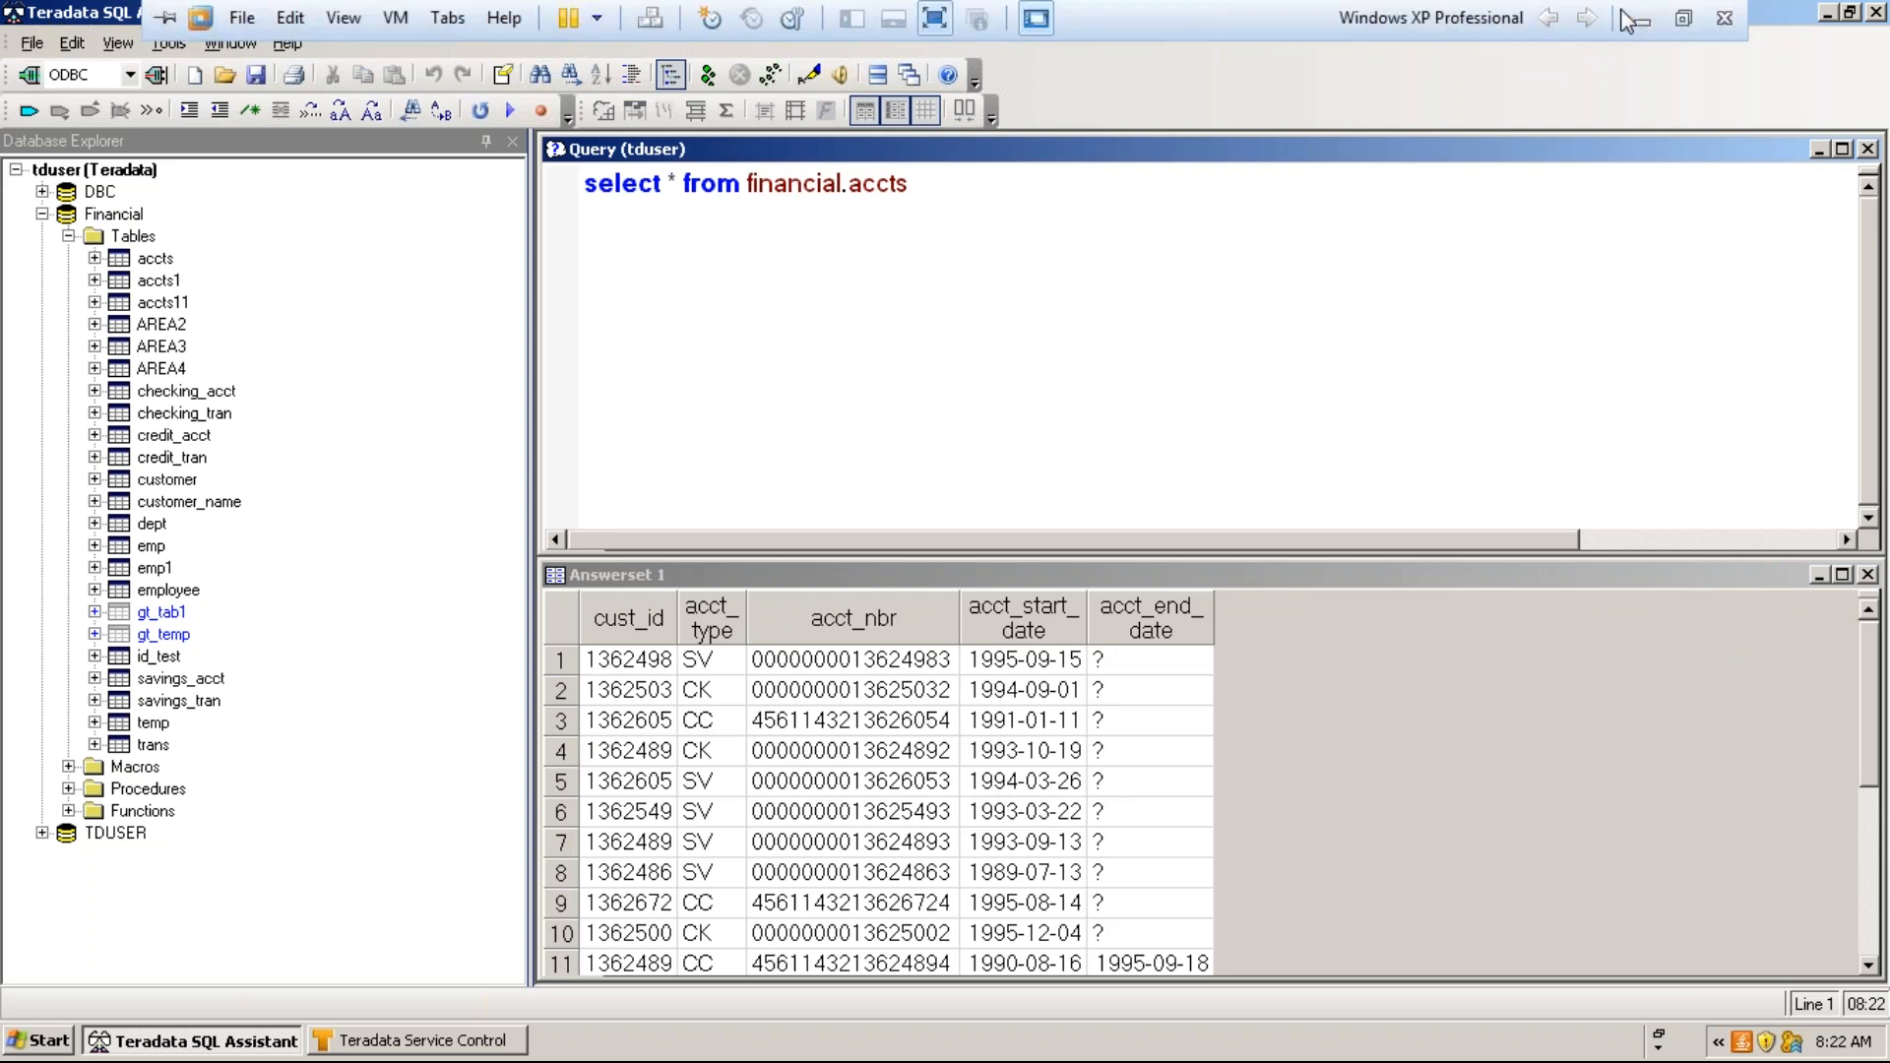
click(1634, 17)
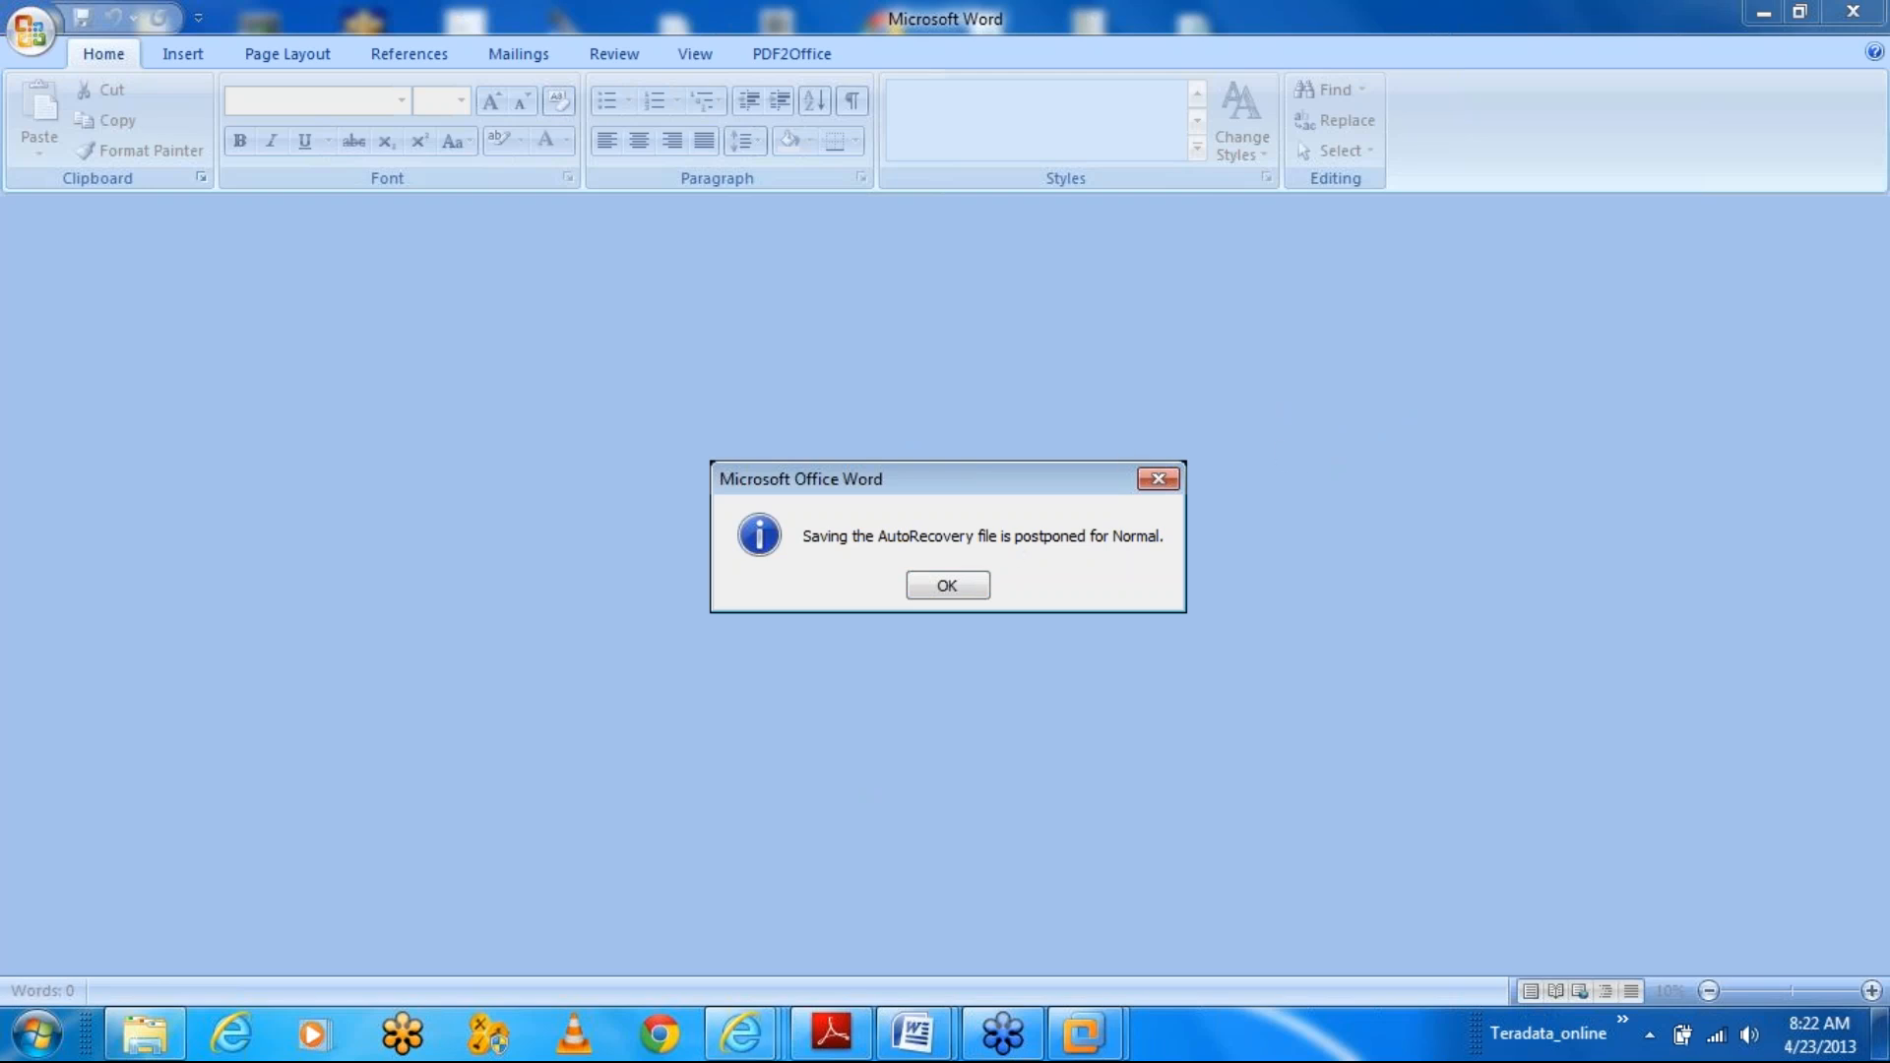
mouse_move(1093, 1049)
click(1319, 898)
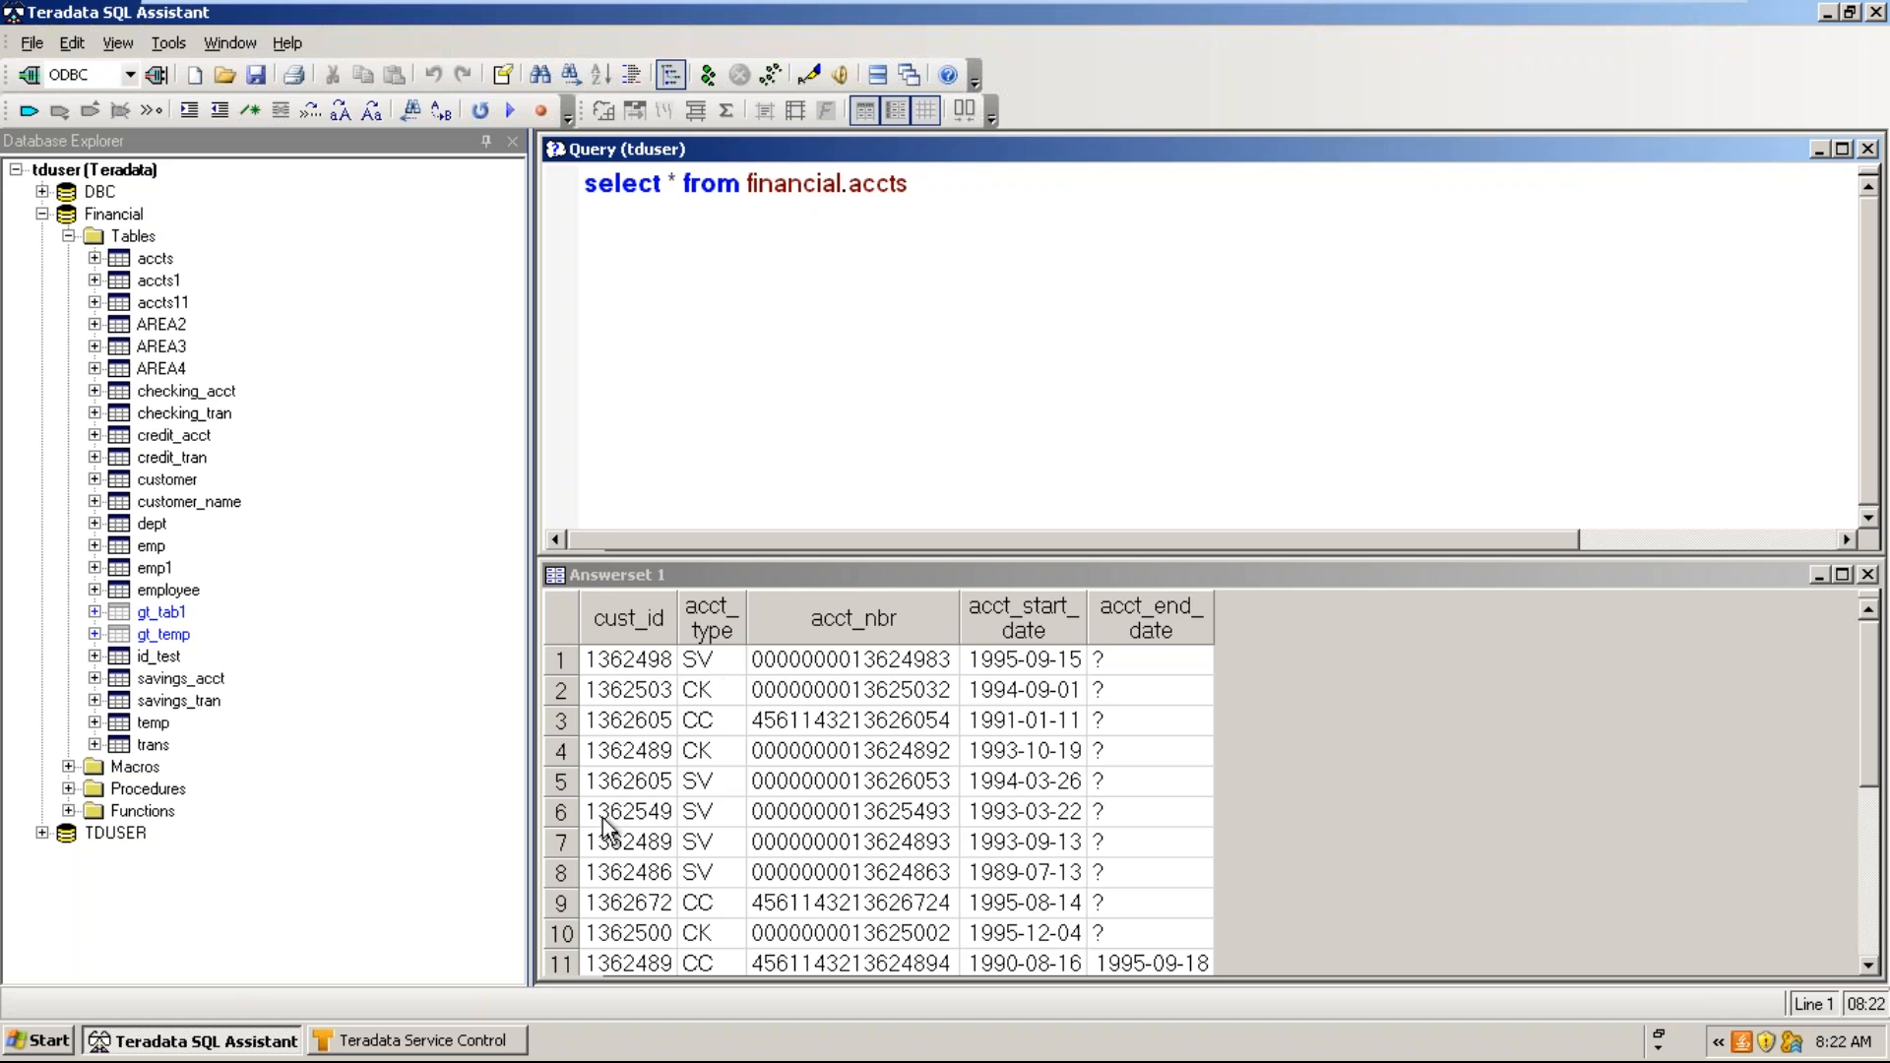
- Check the database status in Teradata Service Control and minimize its window
click(440, 1042)
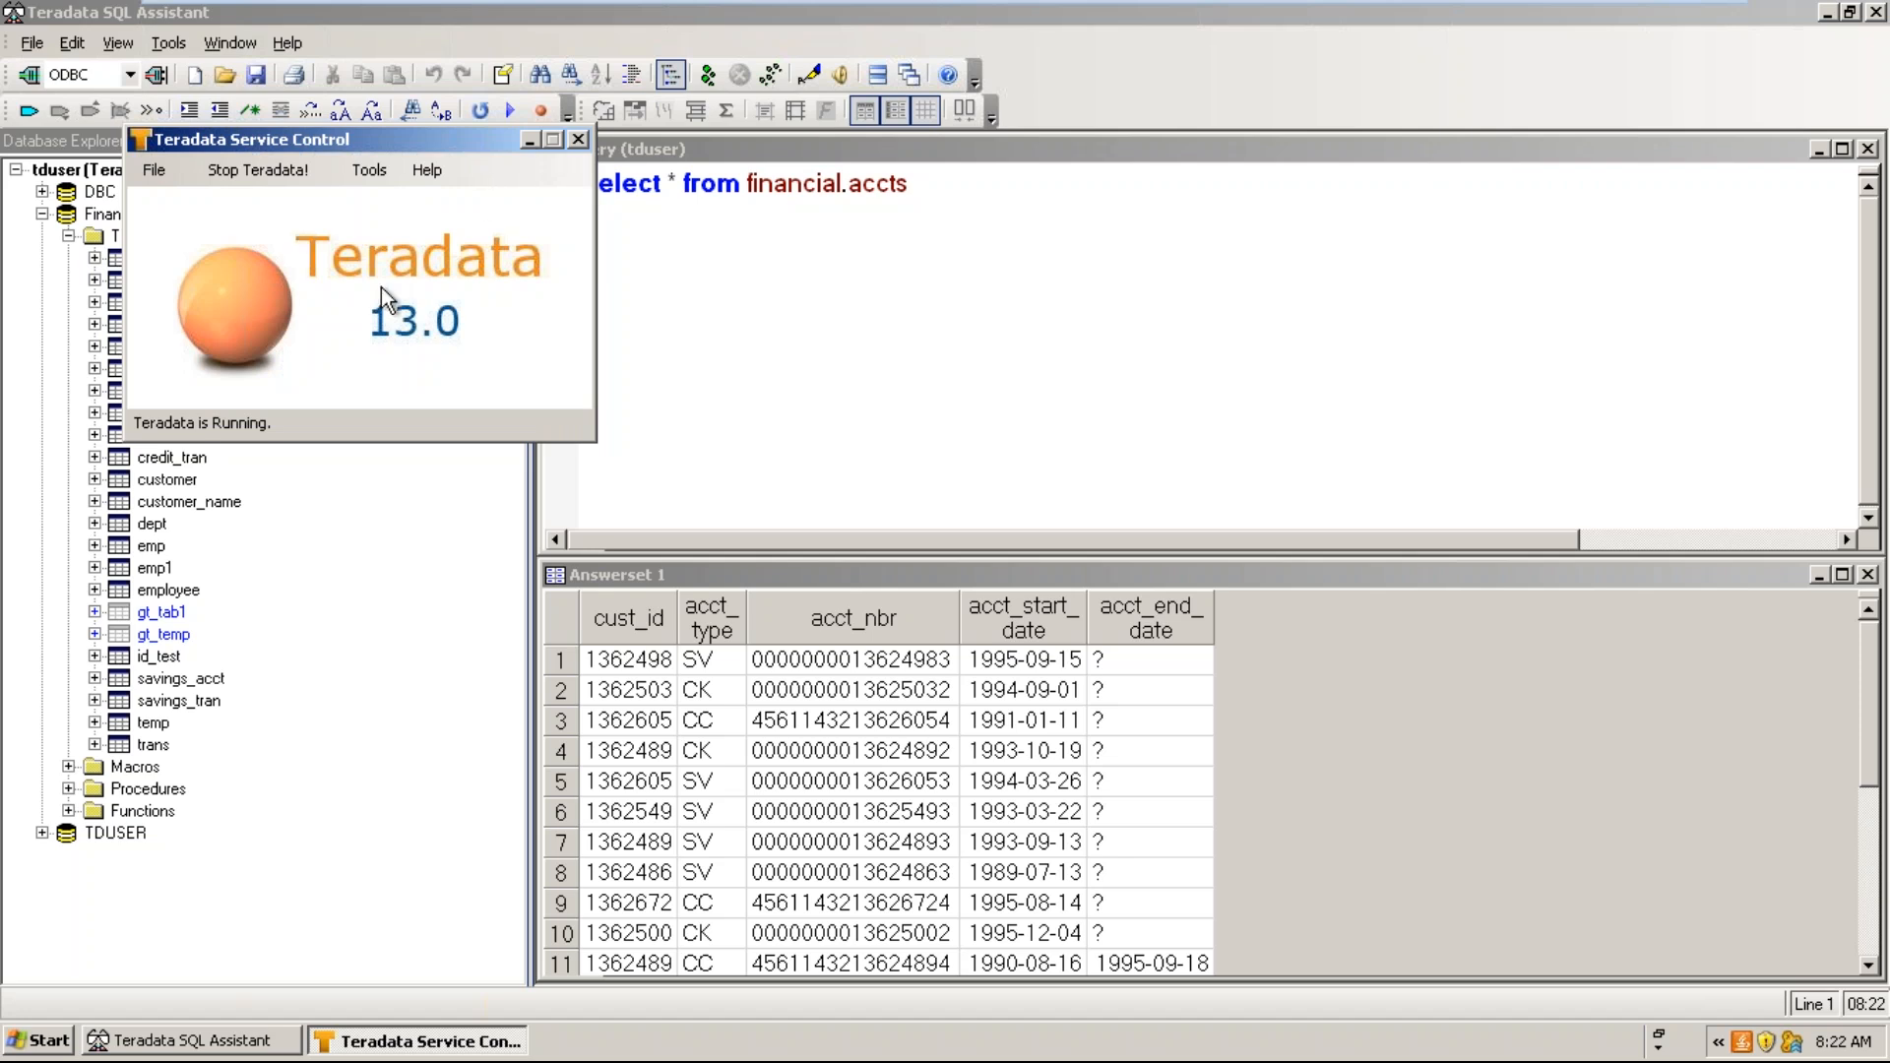
click(524, 143)
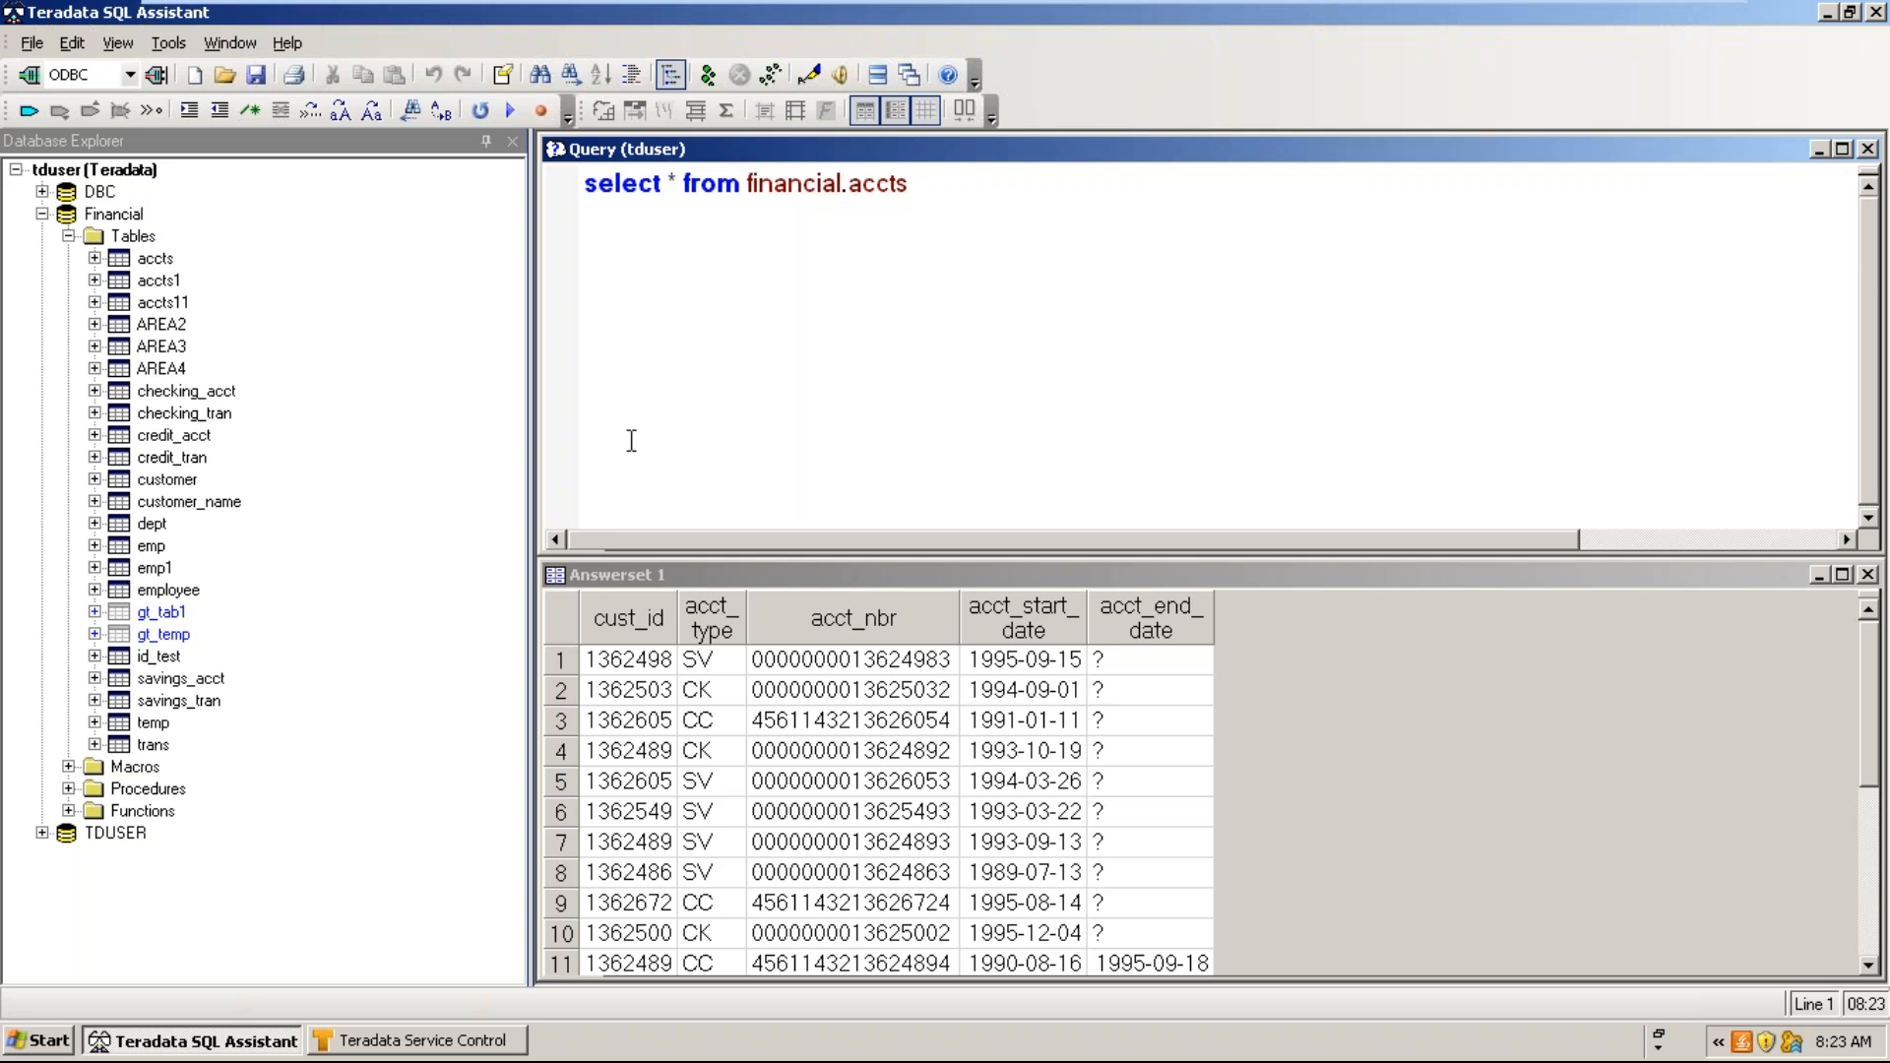
click(595, 1036)
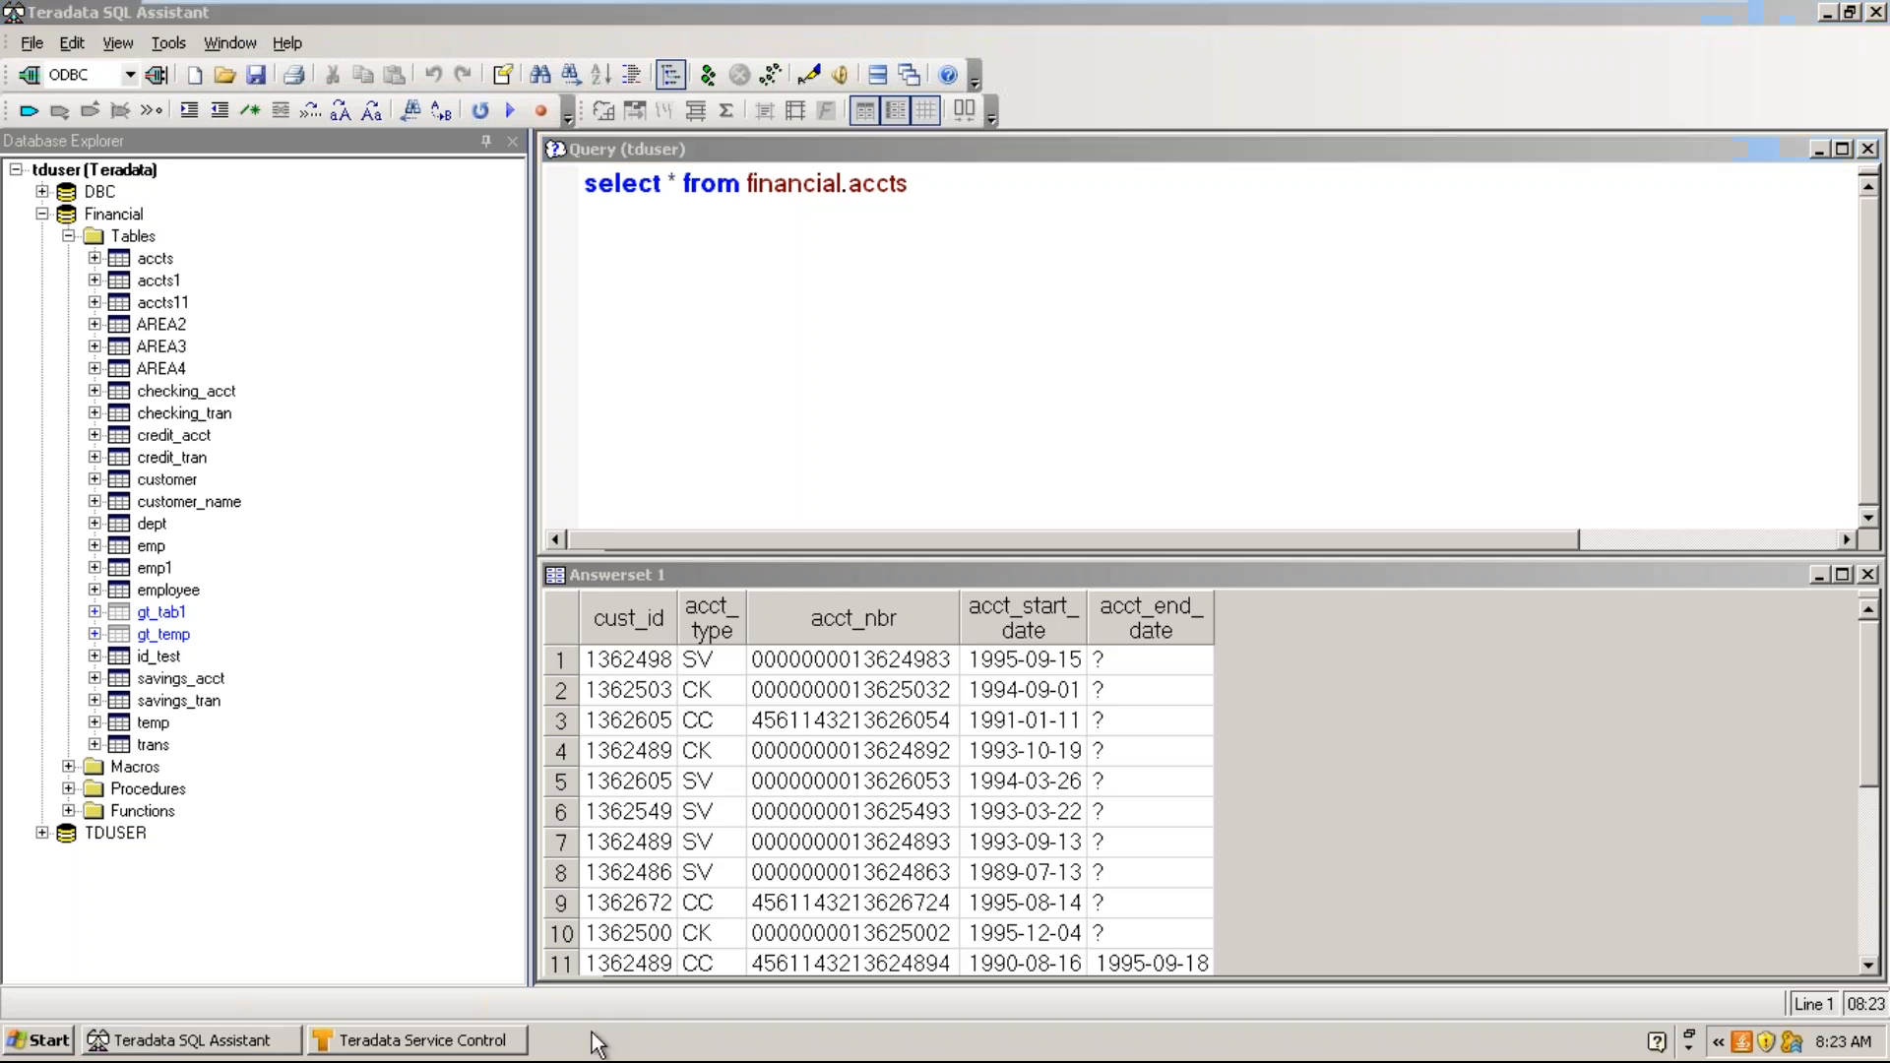
click(927, 182)
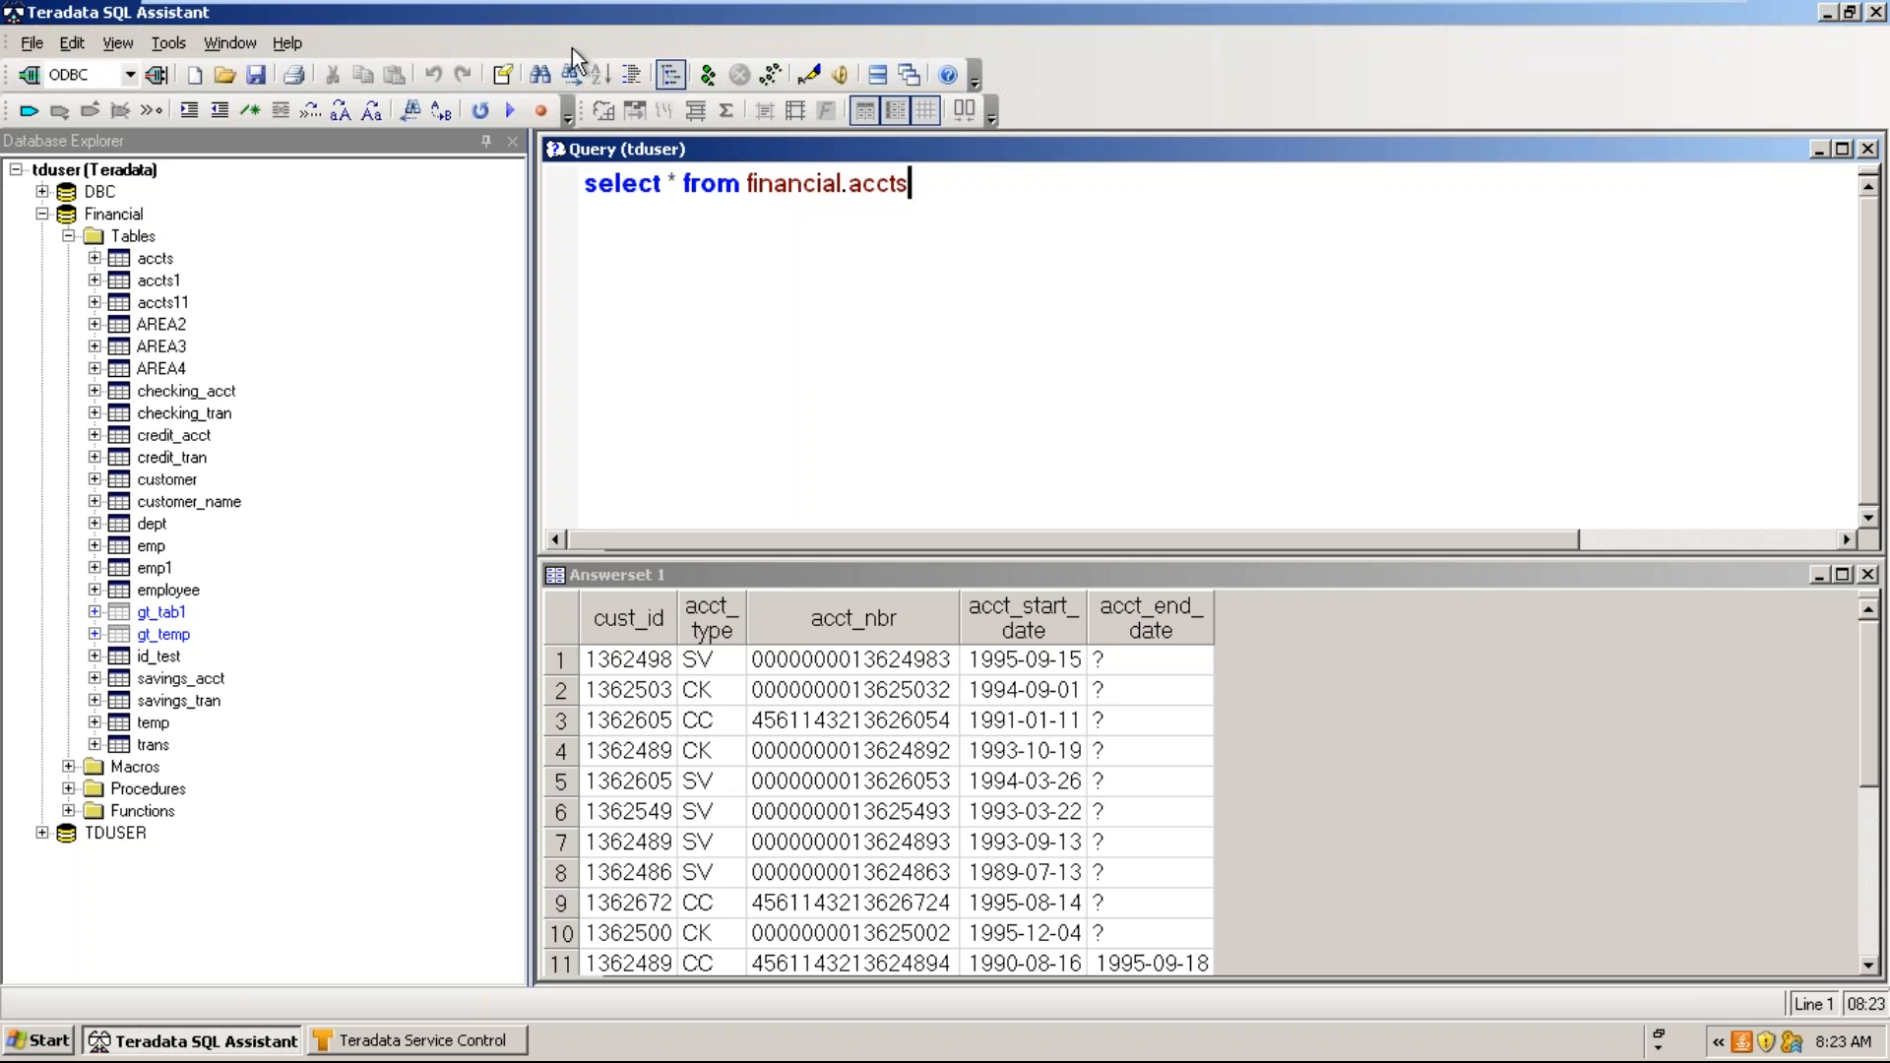
click(749, 330)
- Start defining a new ODBC user data source based on the Teradata driver
click(168, 43)
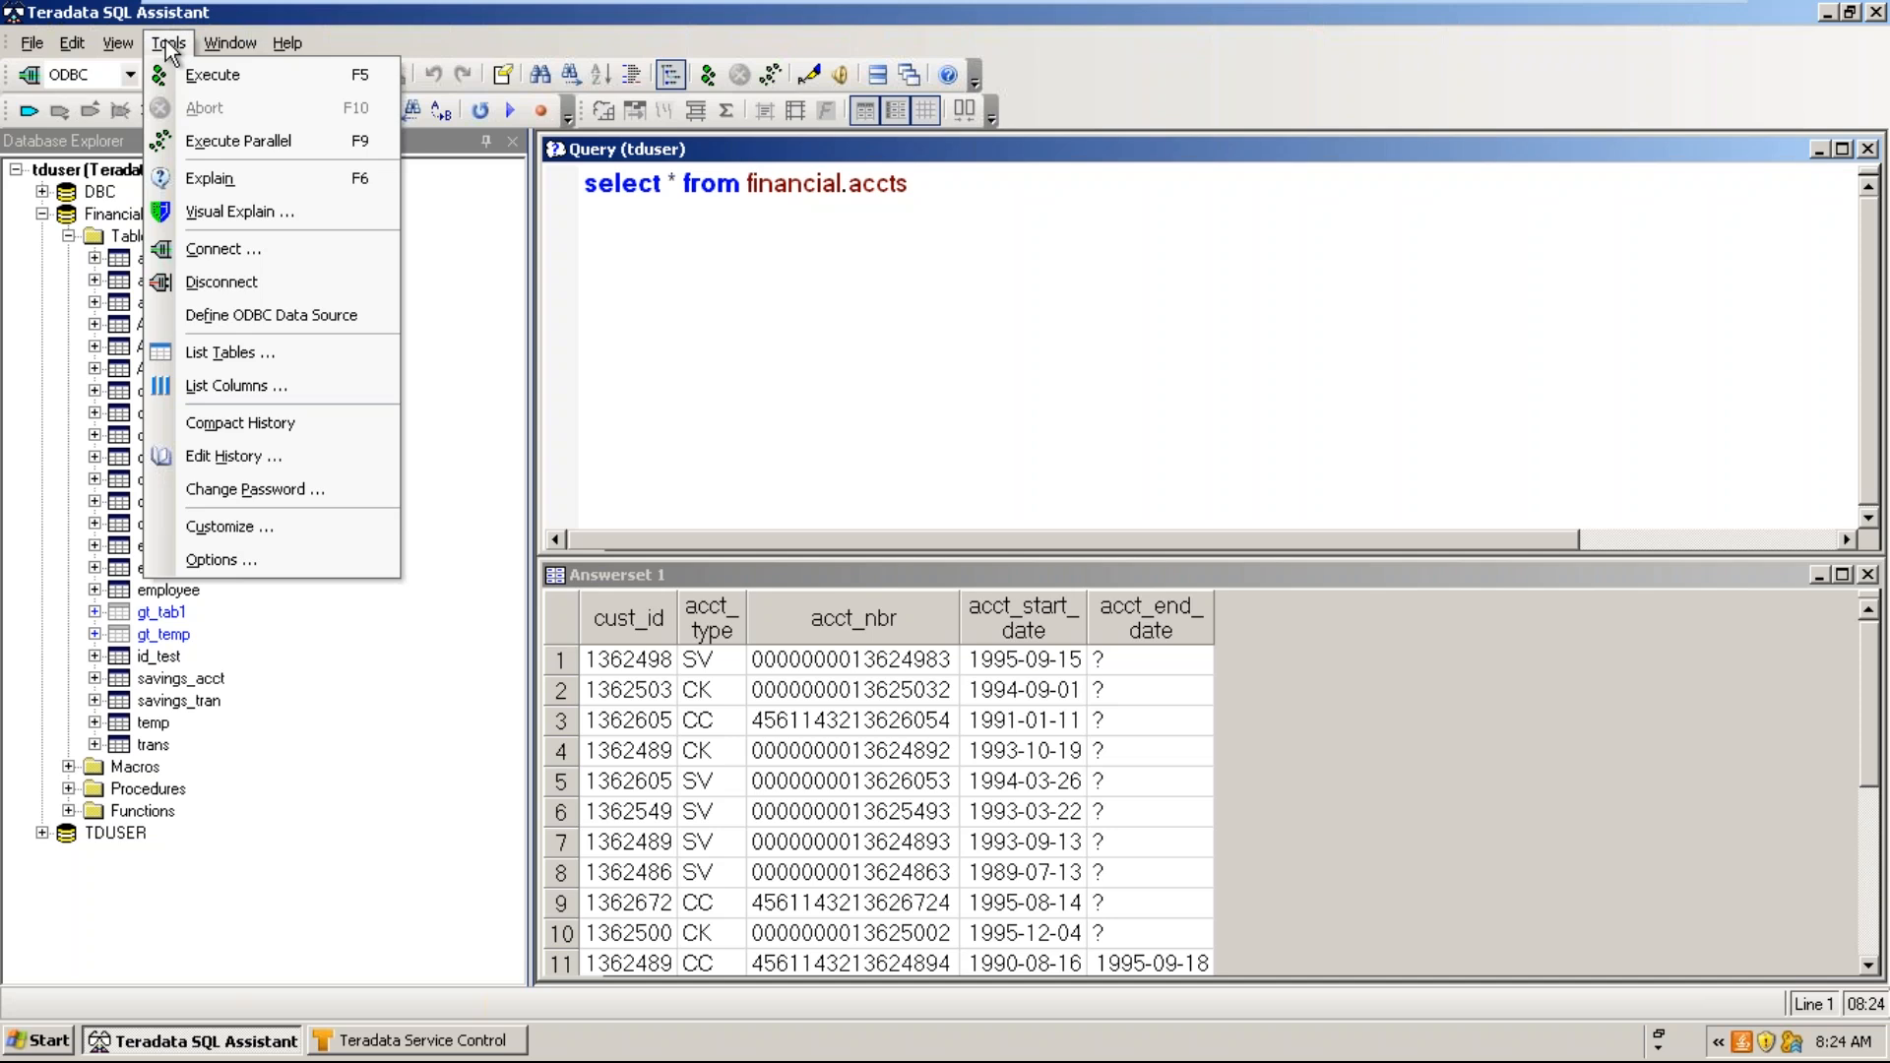
click(275, 317)
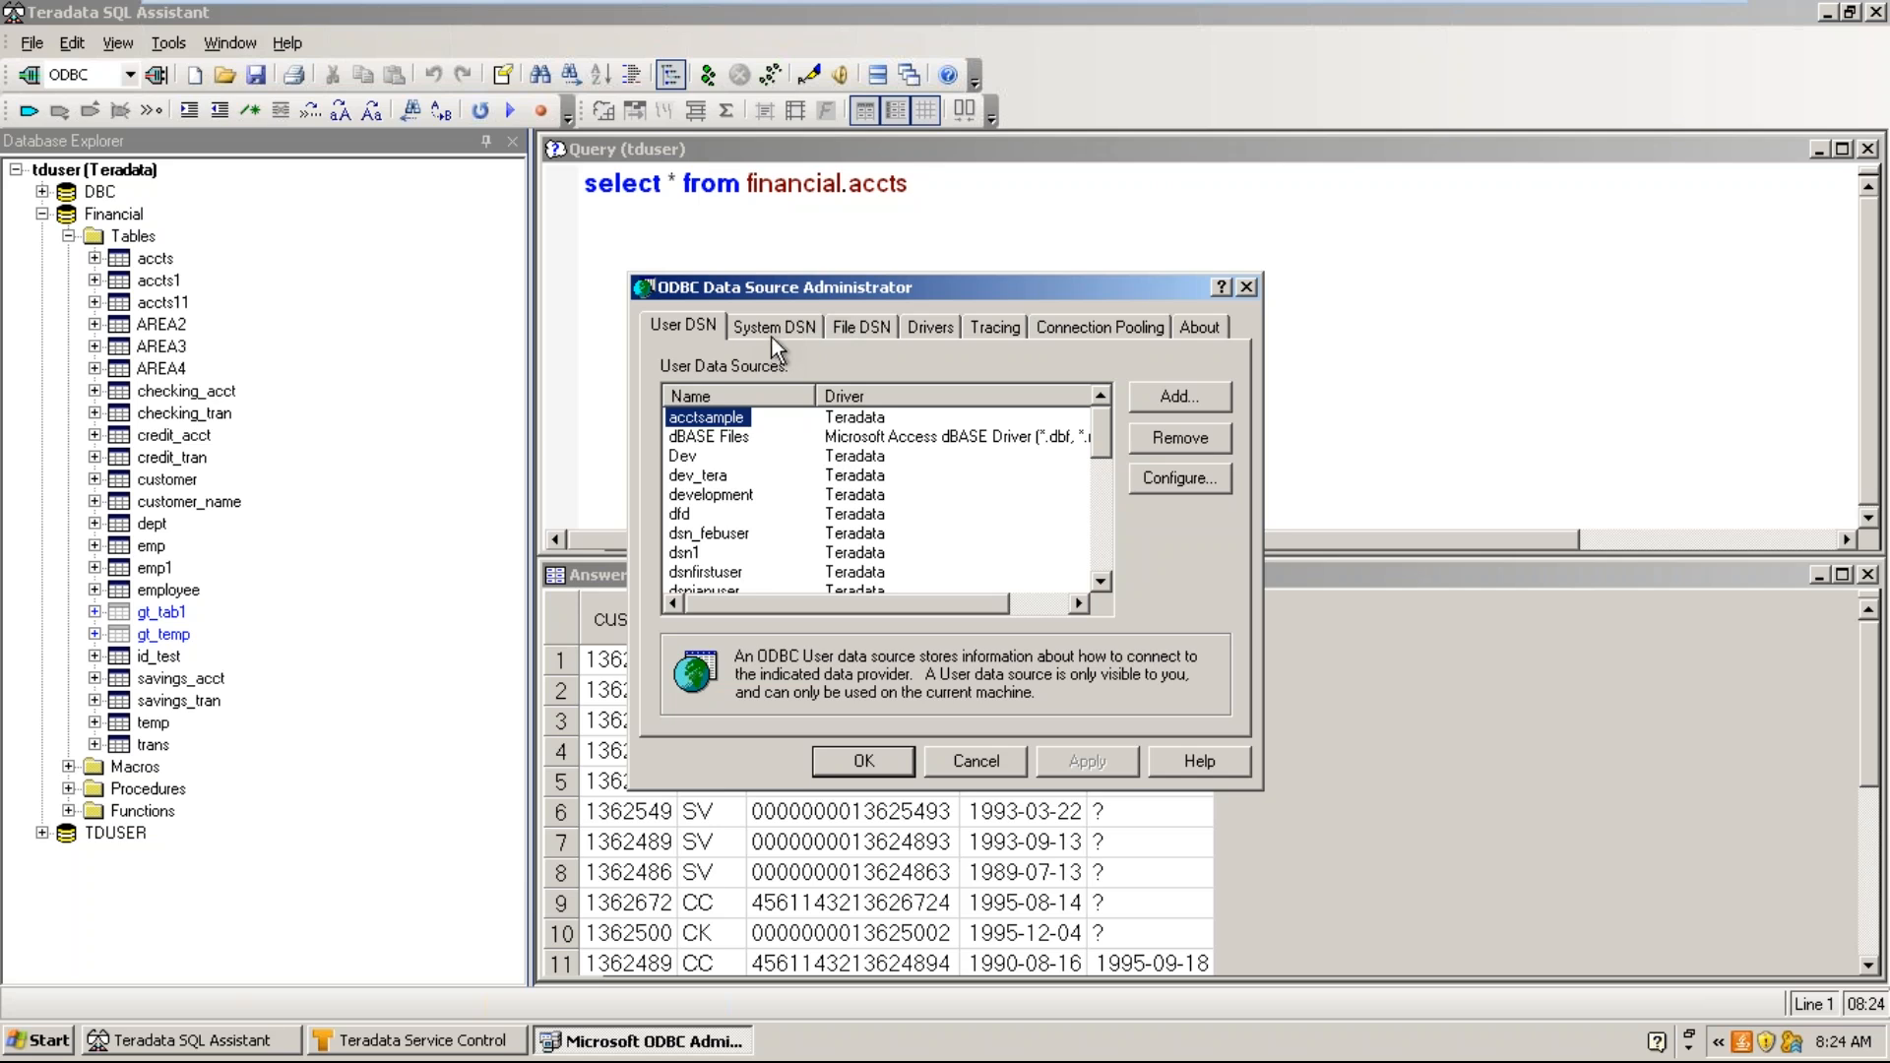
click(1167, 396)
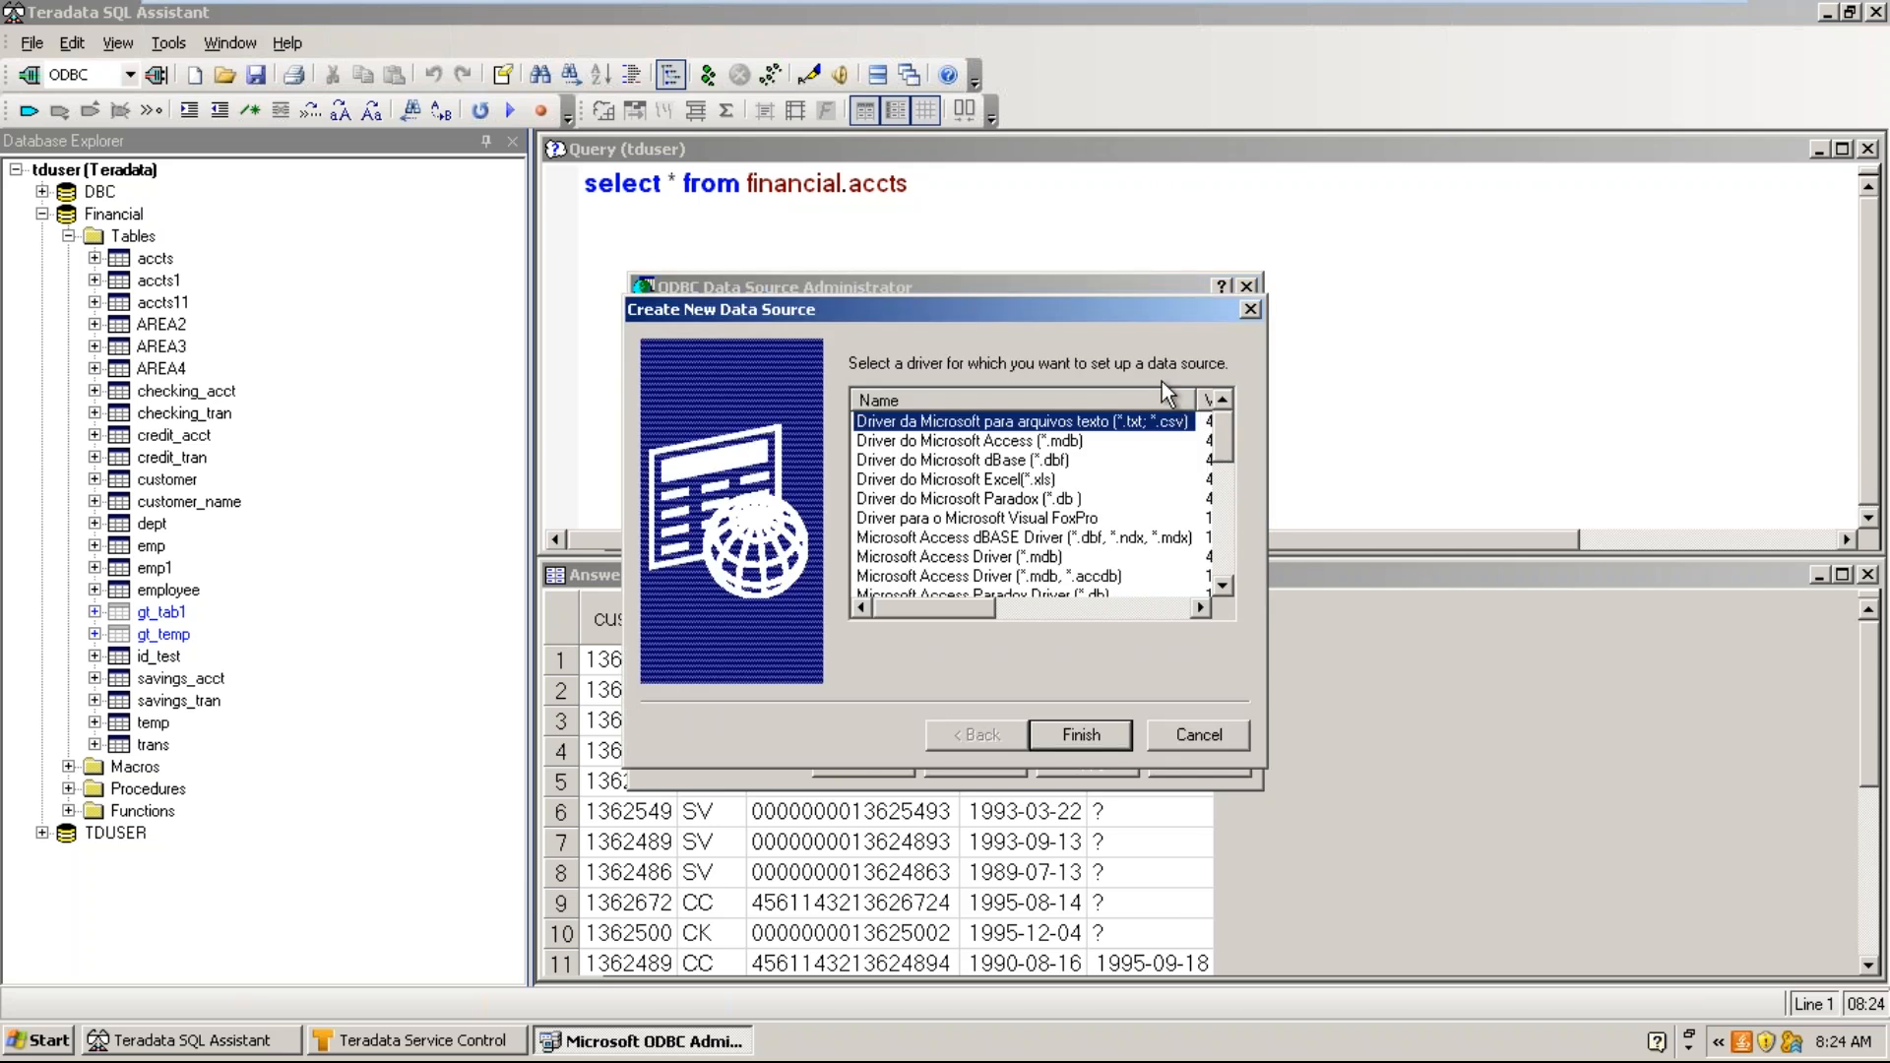
drag(1227, 428, 1233, 575)
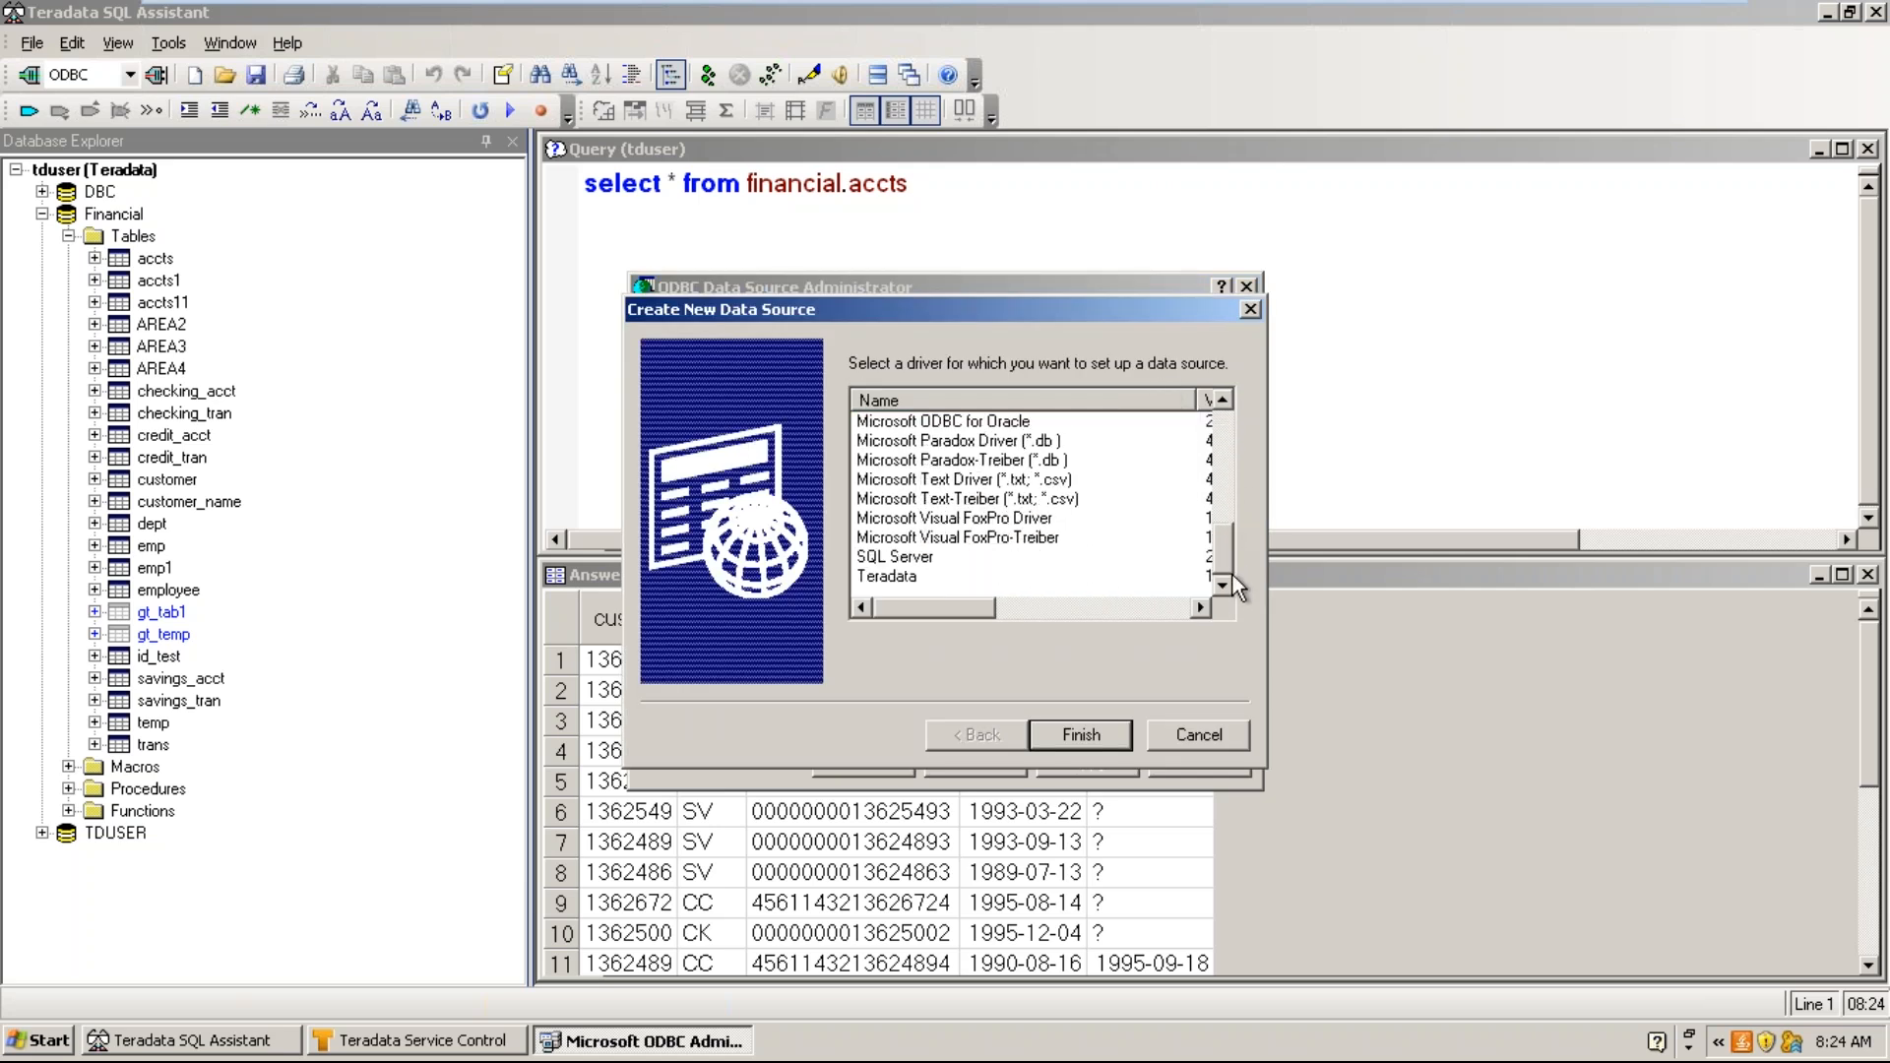
click(908, 579)
click(1094, 736)
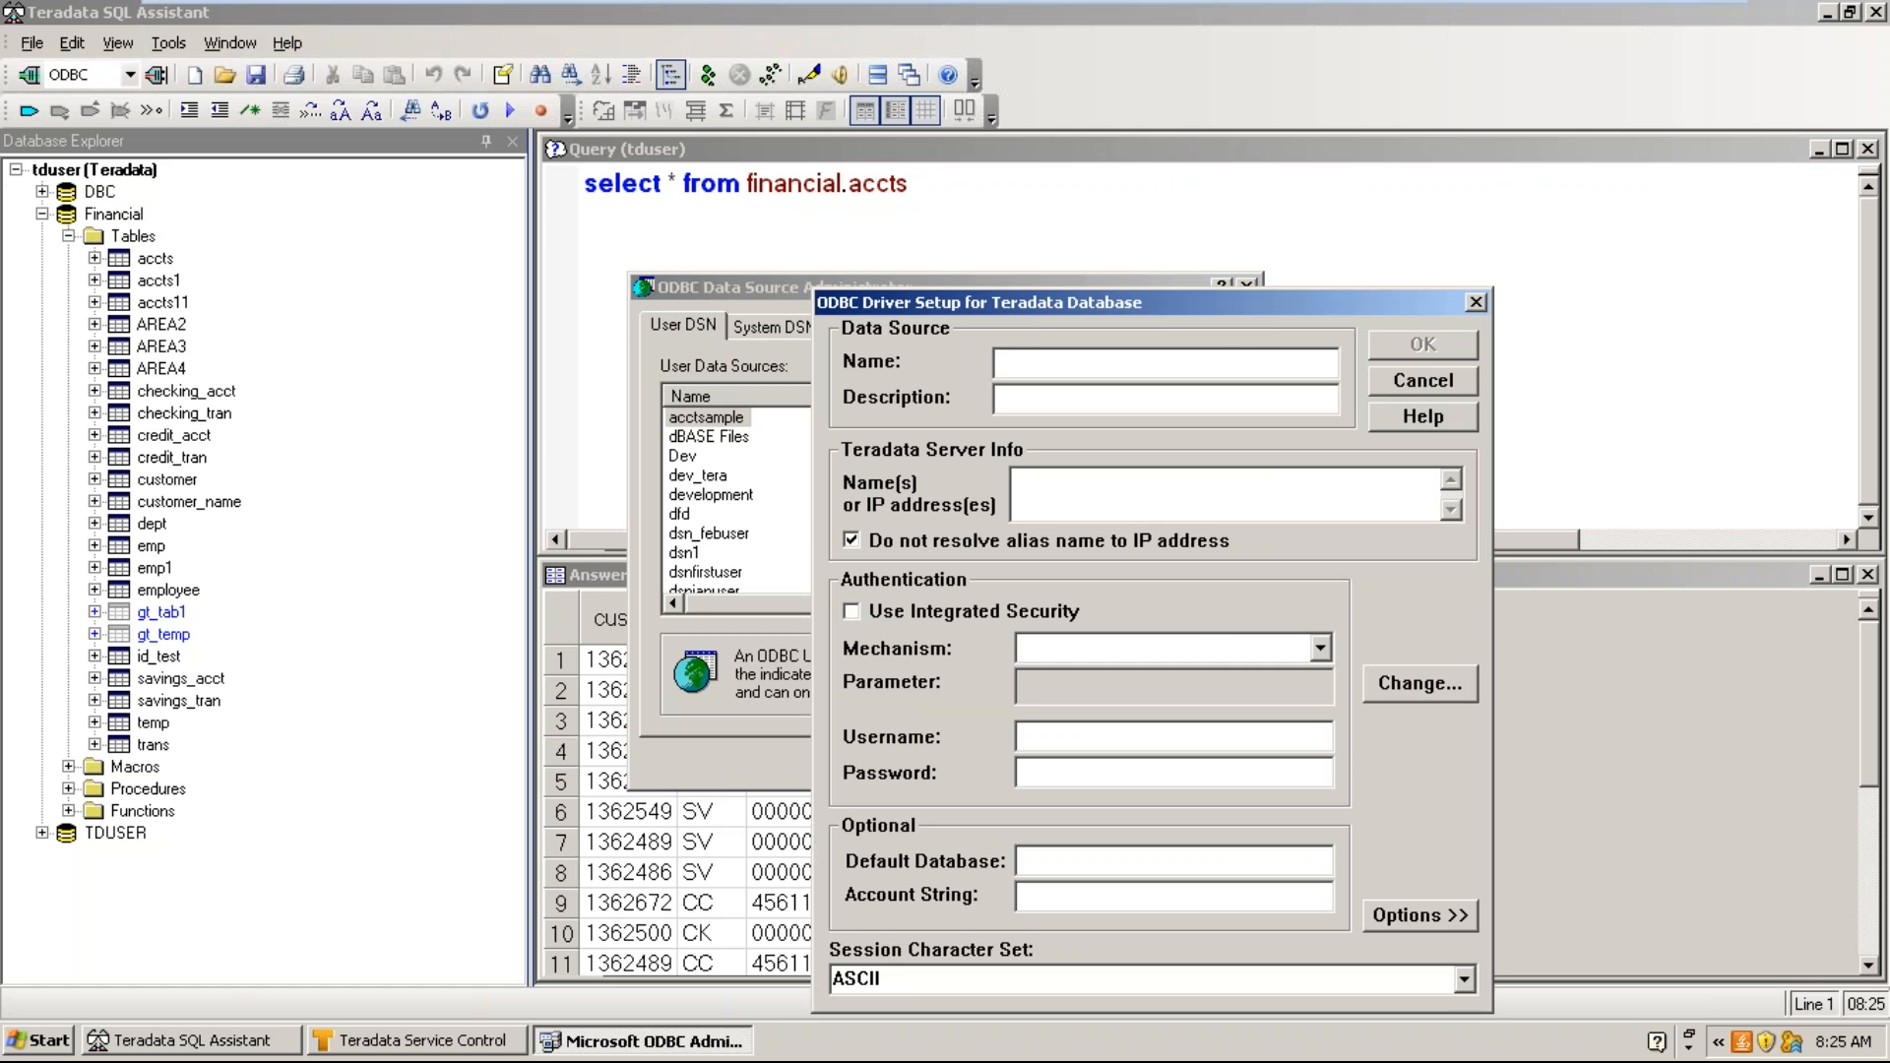
- Name the new data source dsn_dev and describe it as "development server"
text(dsn_dev)
click(1017, 404)
text(development server)
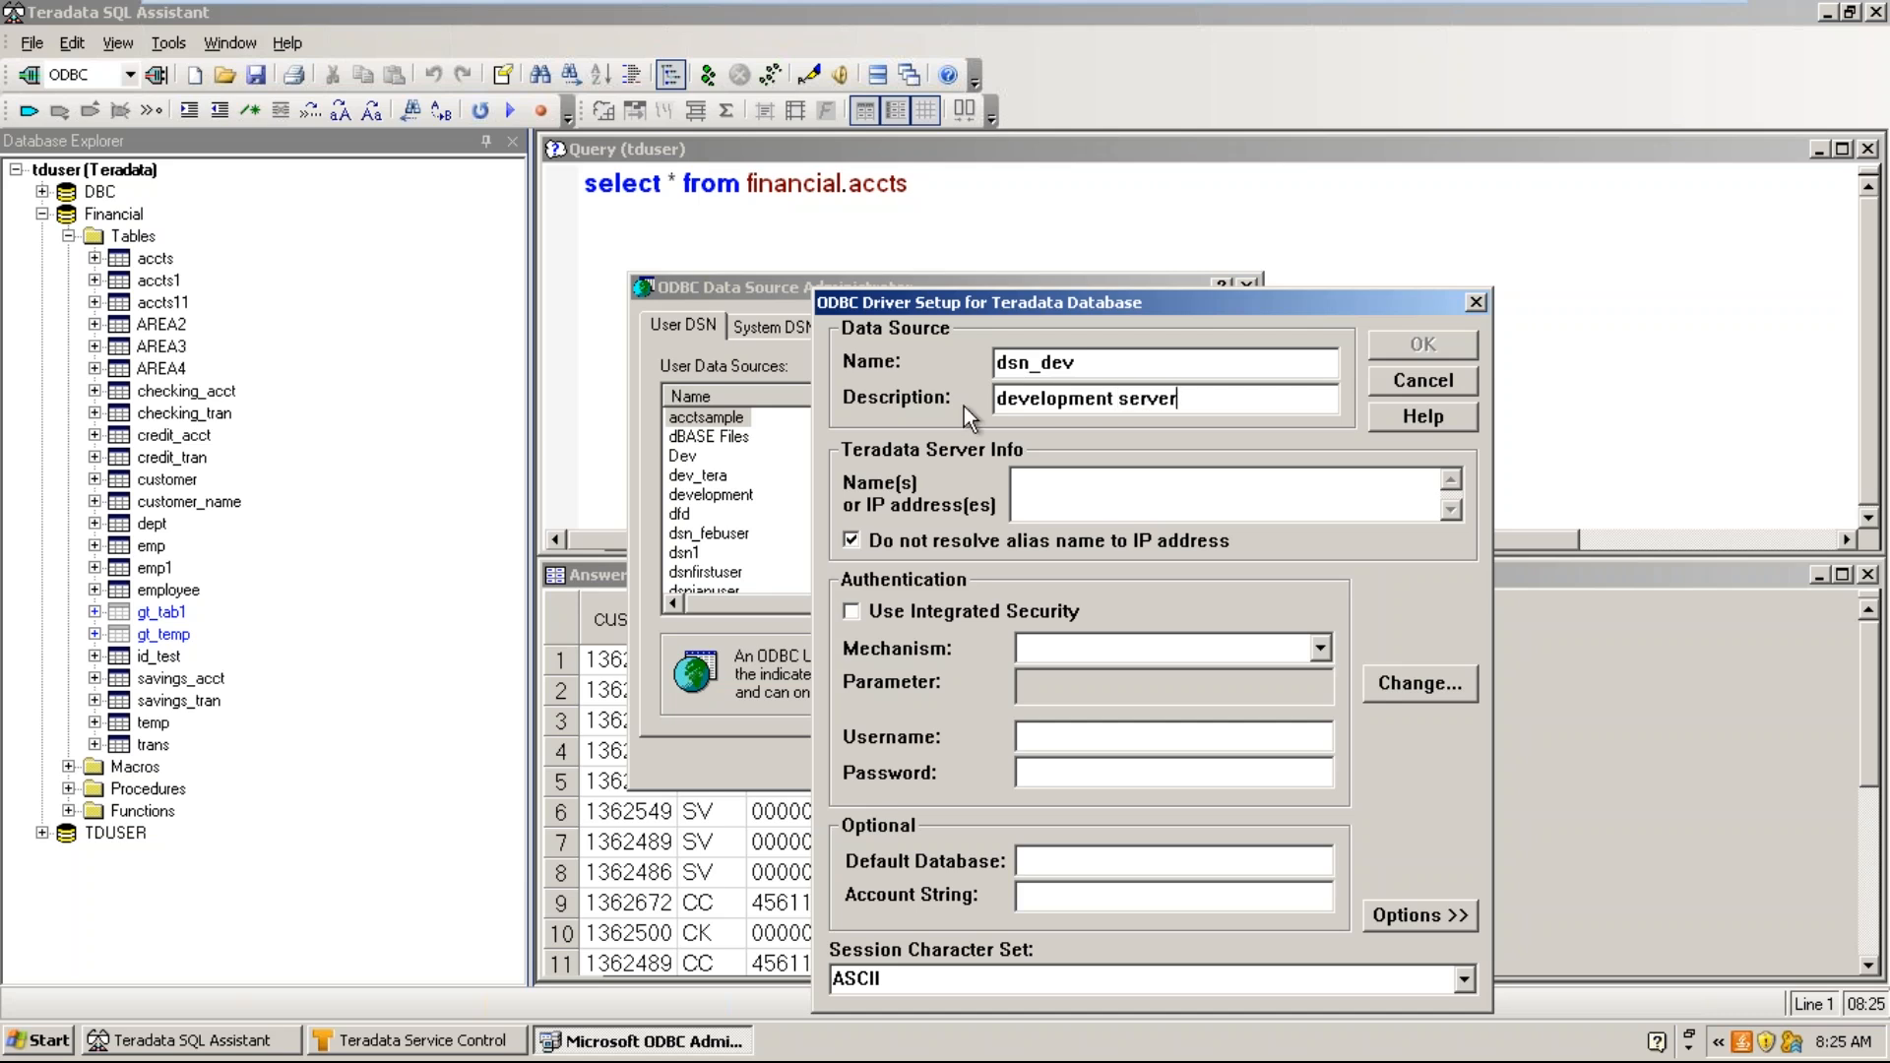
drag(1129, 373, 985, 367)
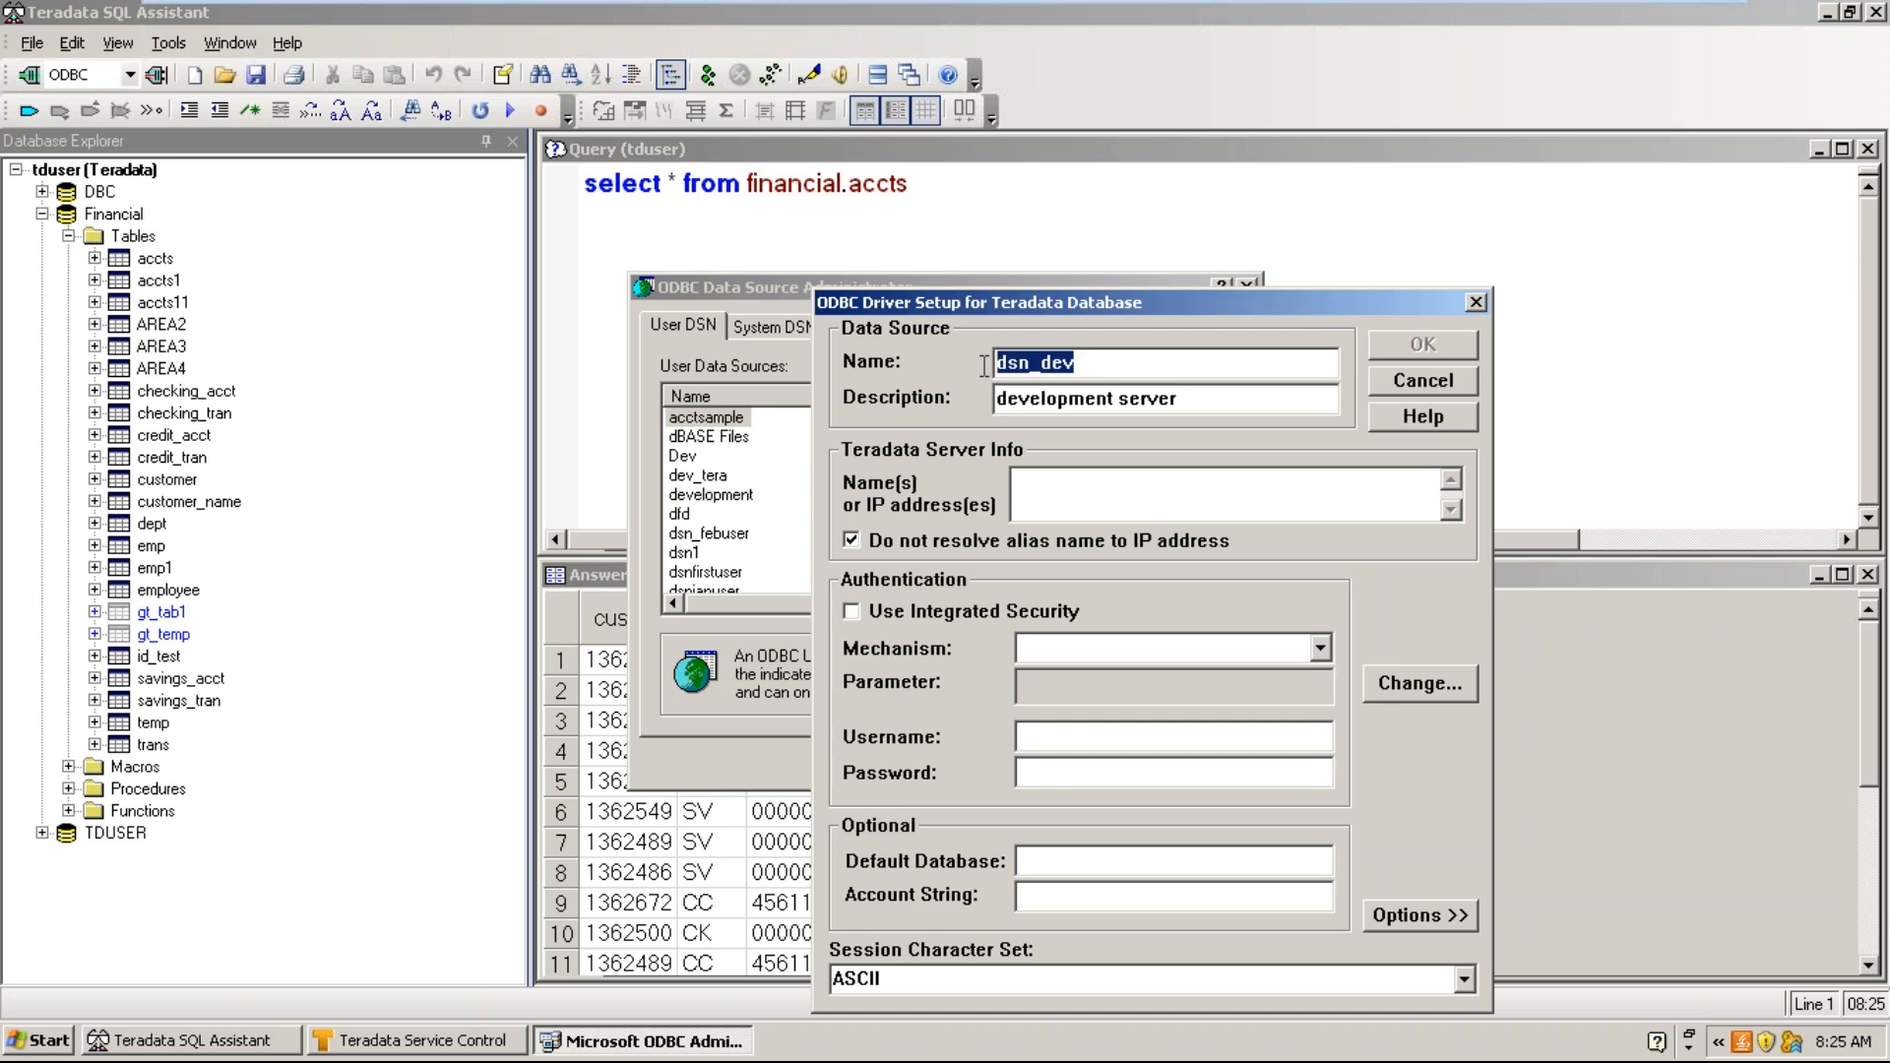
drag(1211, 399, 946, 390)
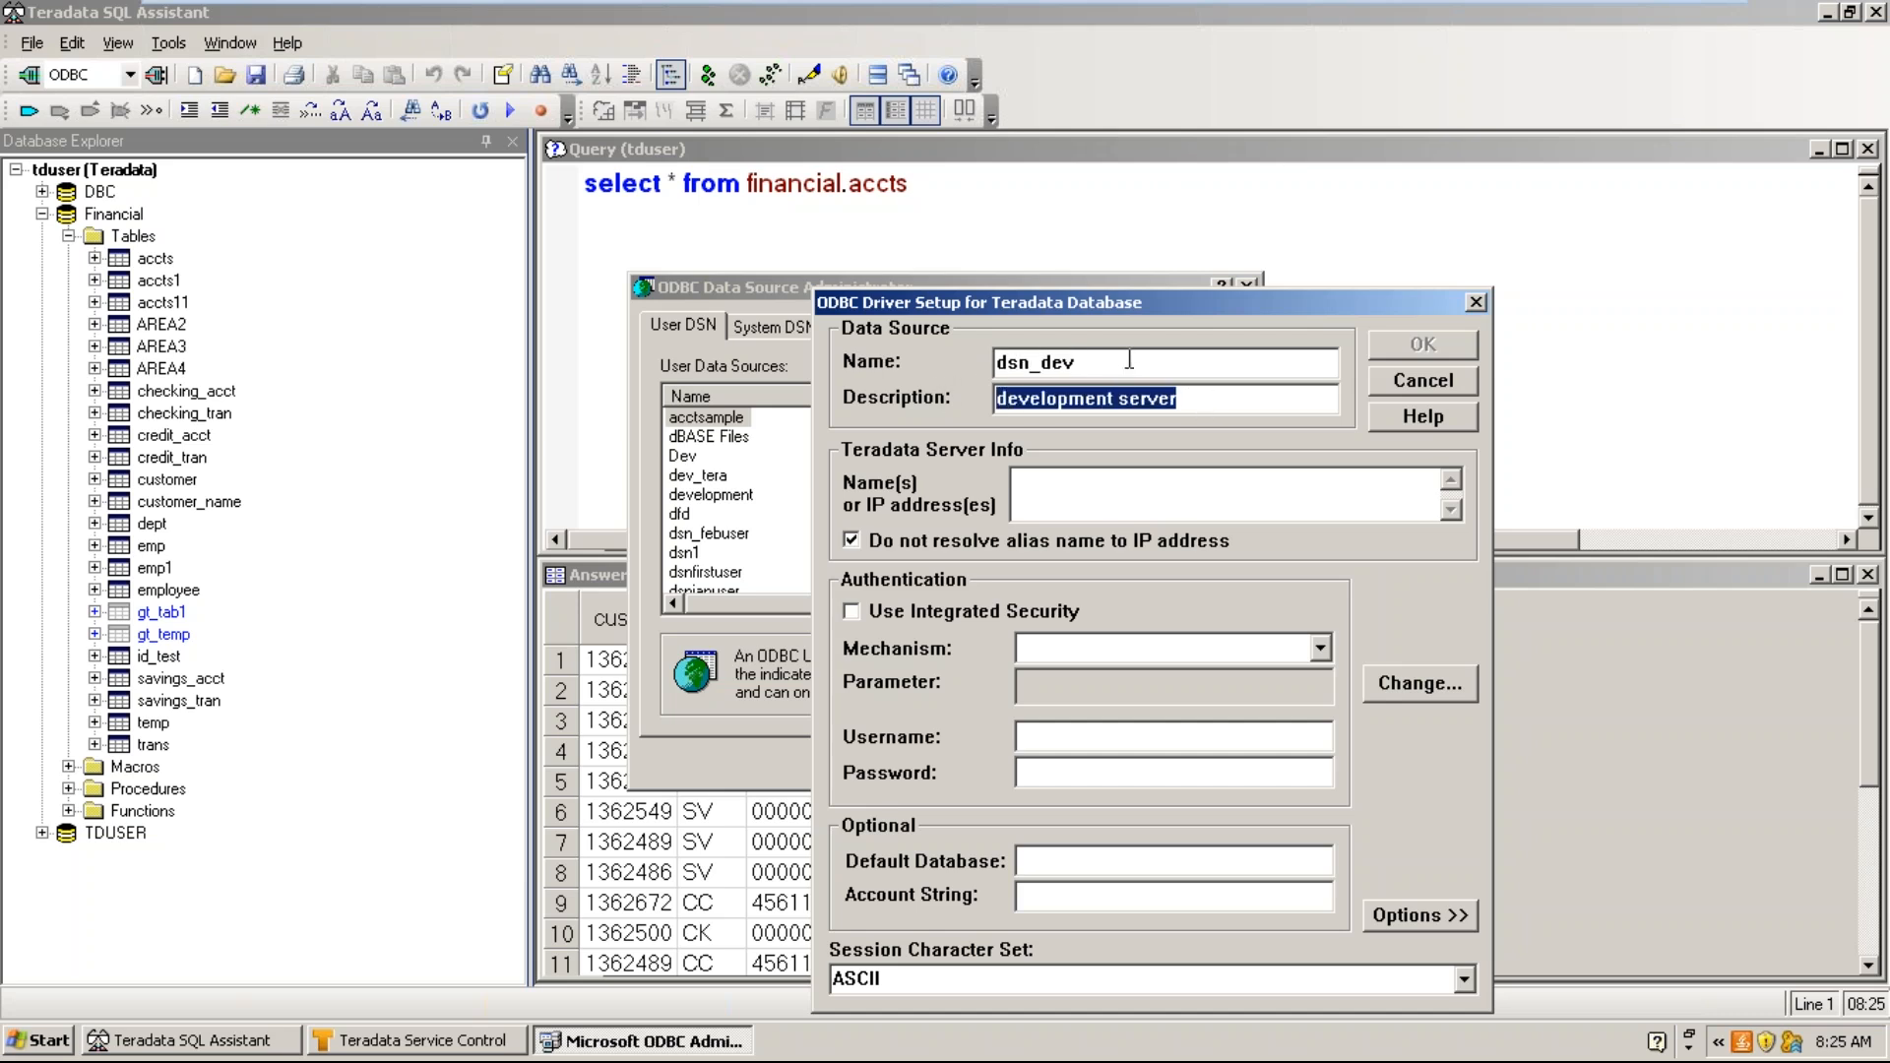
drag(1129, 362, 953, 364)
- Set the Teradata server name of the new data source to localtd
click(1061, 494)
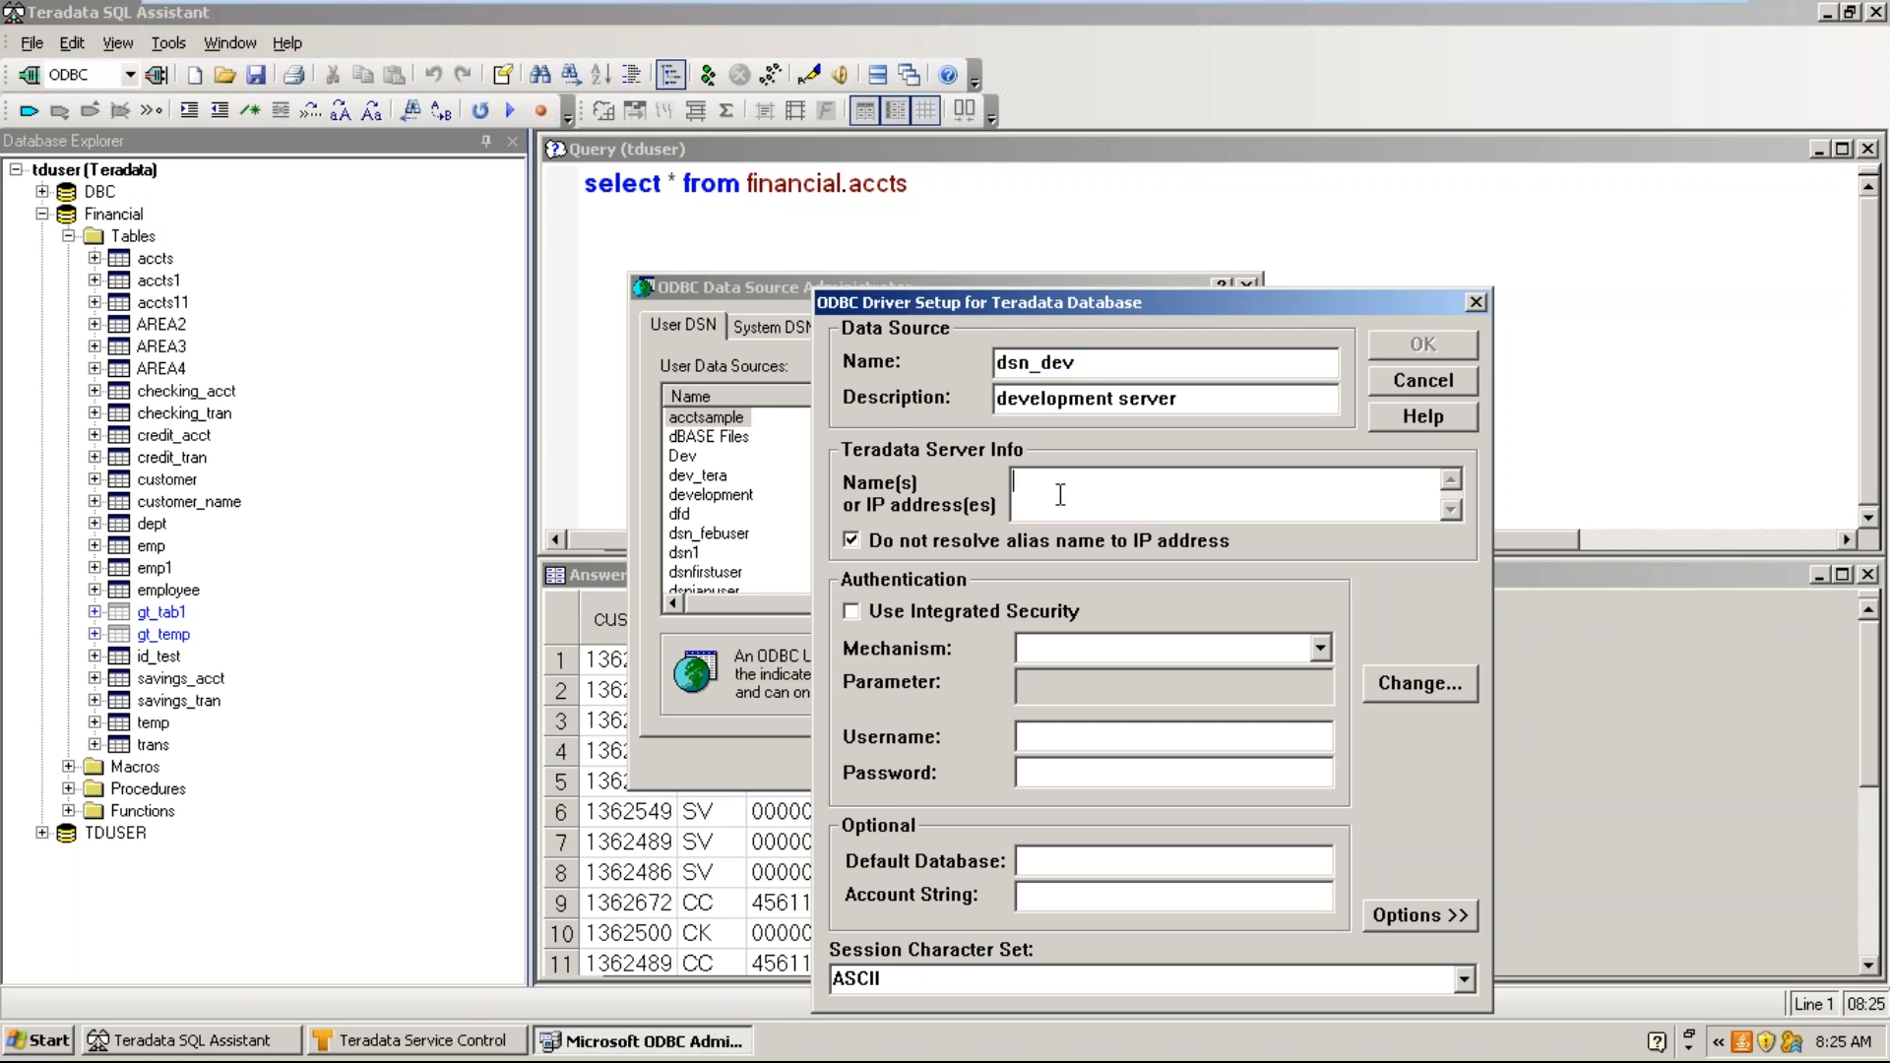
text(localtd)
key(BackSpace)
key(BackSpace)
key(BackSpace)
key(BackSpace)
key(BackSpace)
key(BackSpace)
key(BackSpace)
text(127.0.0.1)
key(shift+Home)
text(localtd)
- Fill in the authentication section with the username tduser and the account password
click(1067, 743)
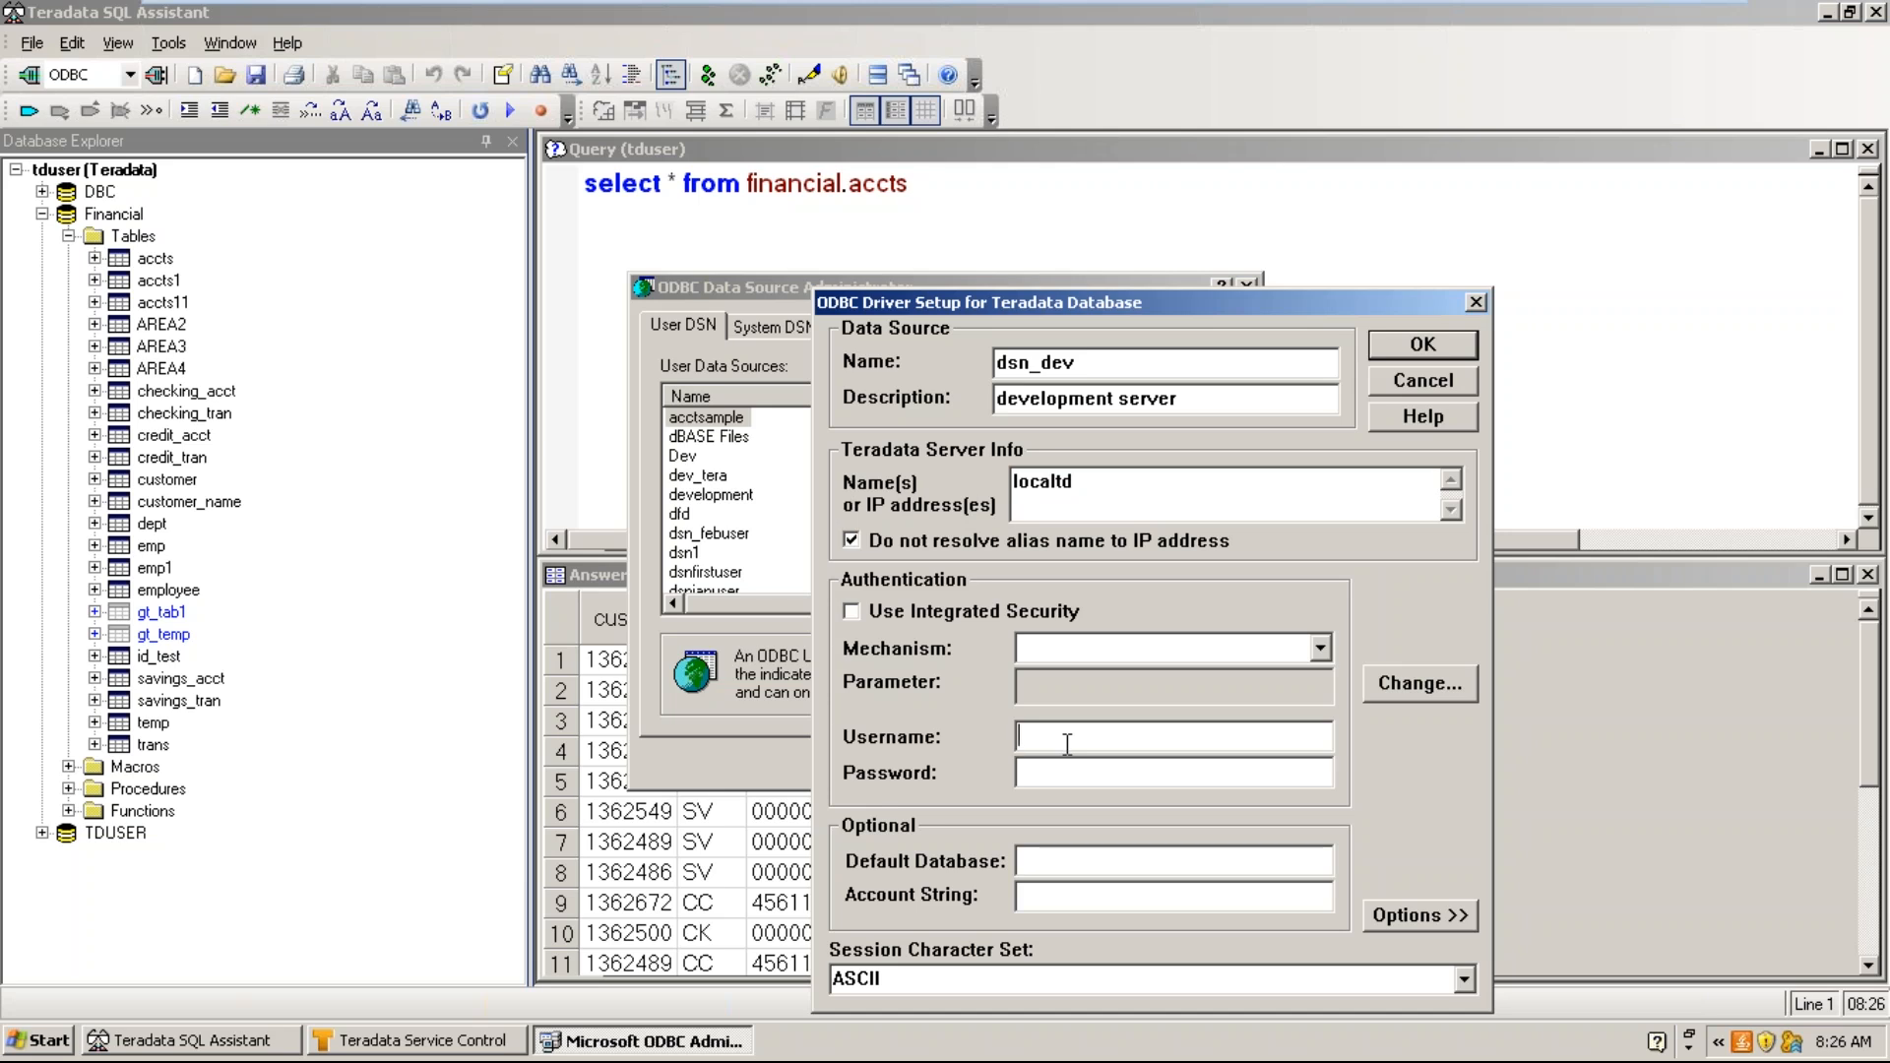
text(tduser)
key(Tab)
text(******)
- Save the dsn_dev data source with its password stored locally and close the ODBC administrator
drag(1089, 482, 915, 470)
drag(1091, 736, 972, 728)
click(1101, 769)
drag(1101, 769, 978, 765)
click(1418, 347)
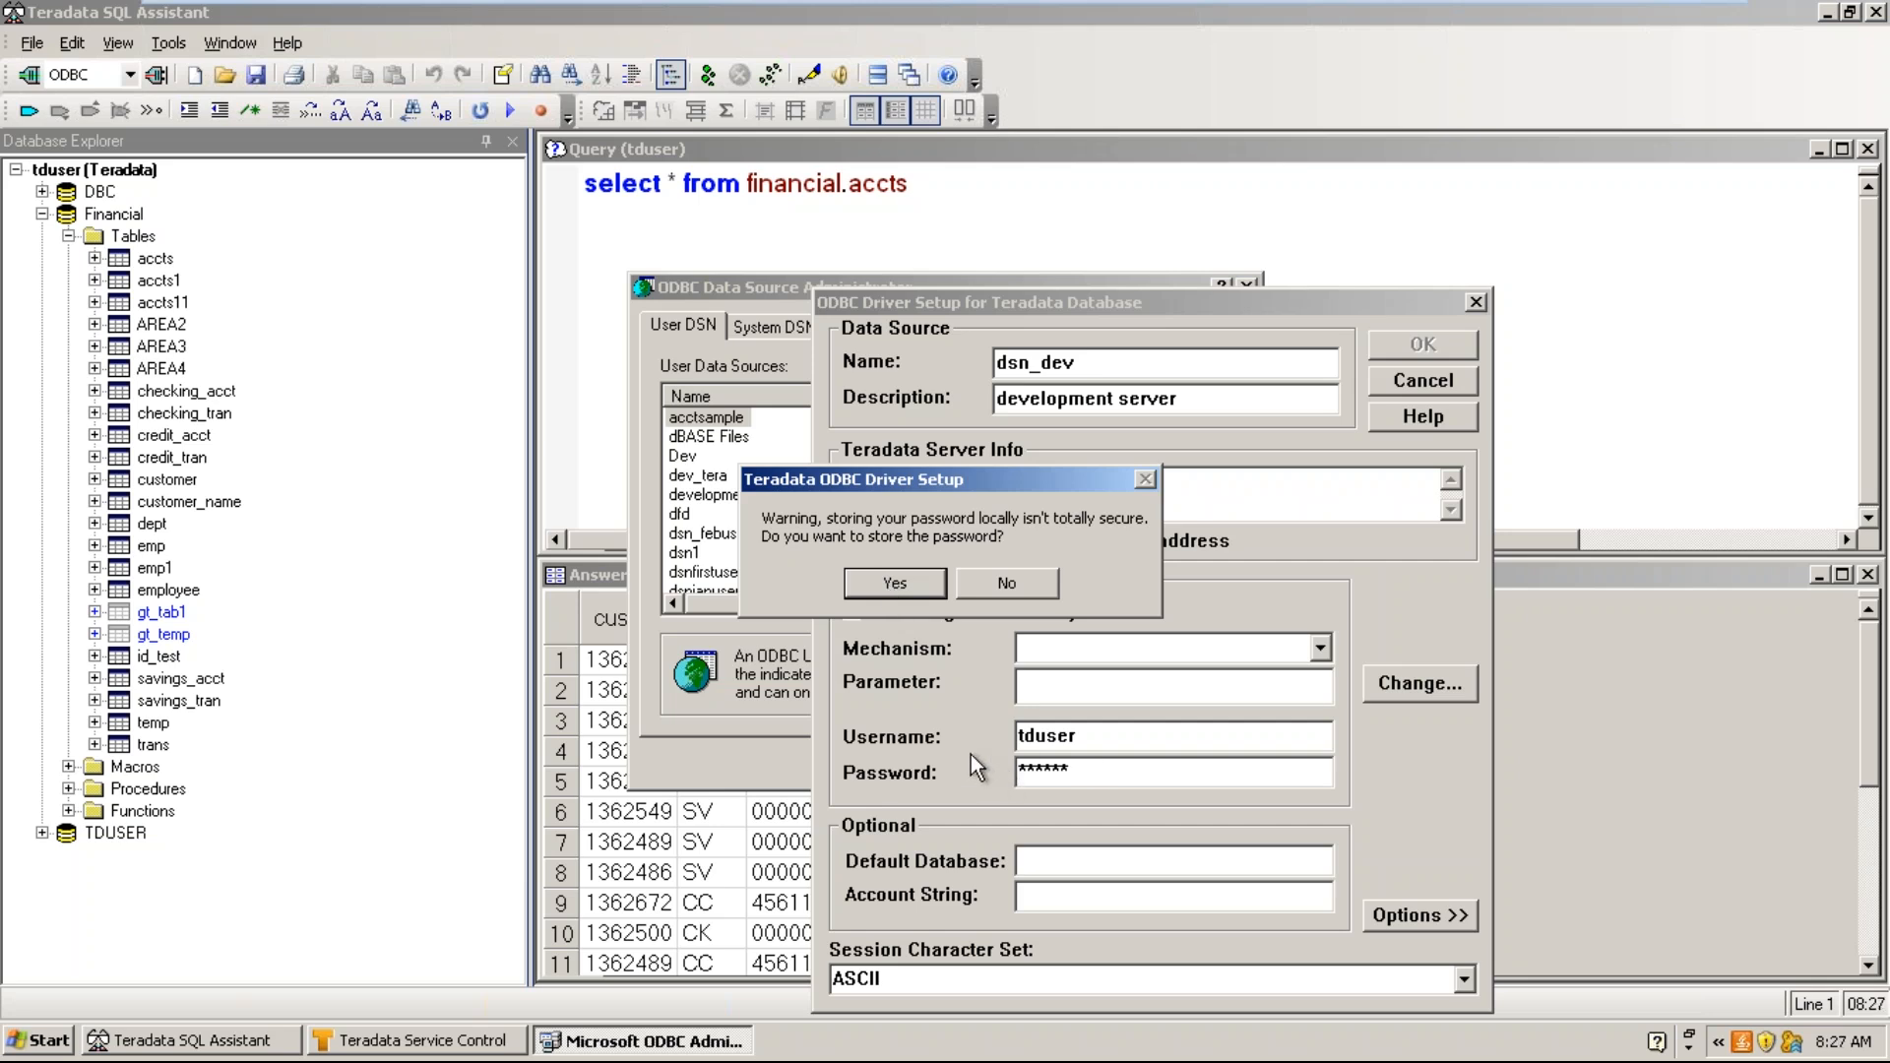
click(896, 583)
click(878, 765)
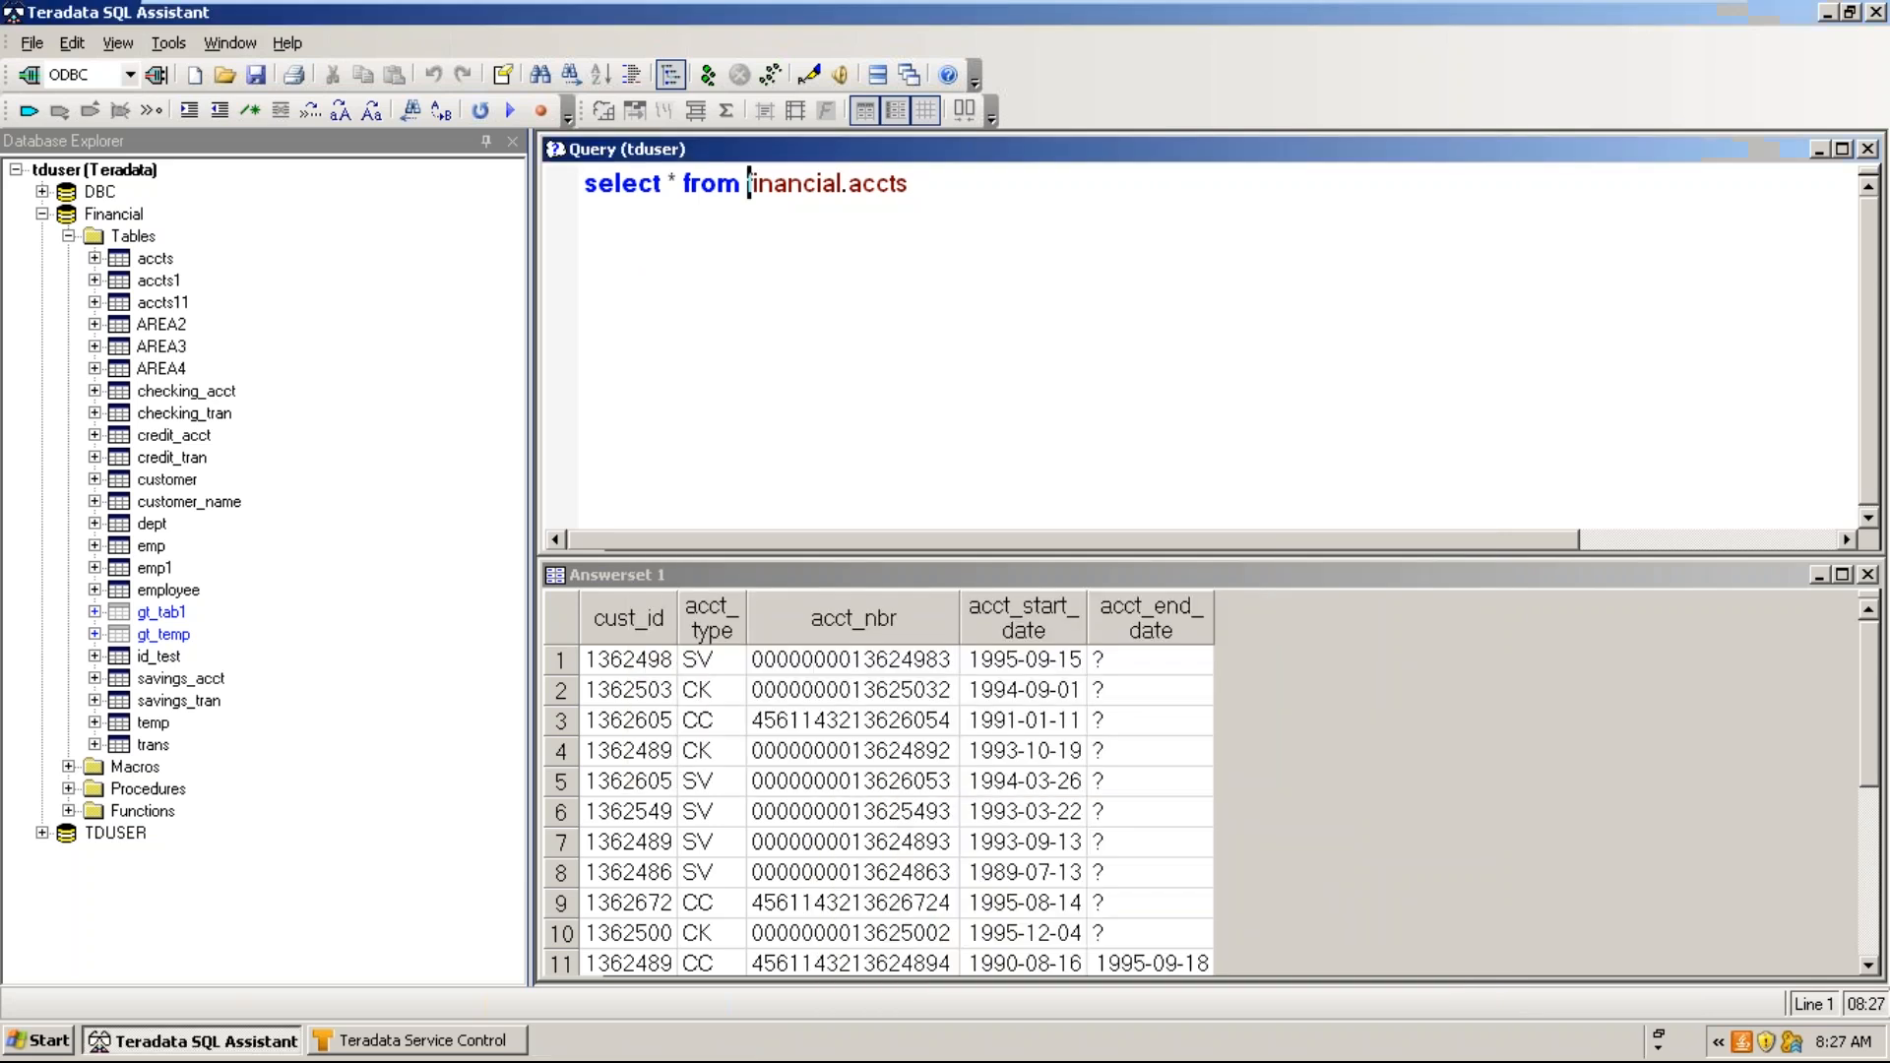
- Disconnect from the current data source and connect to the machine data source dsn_dev
click(156, 73)
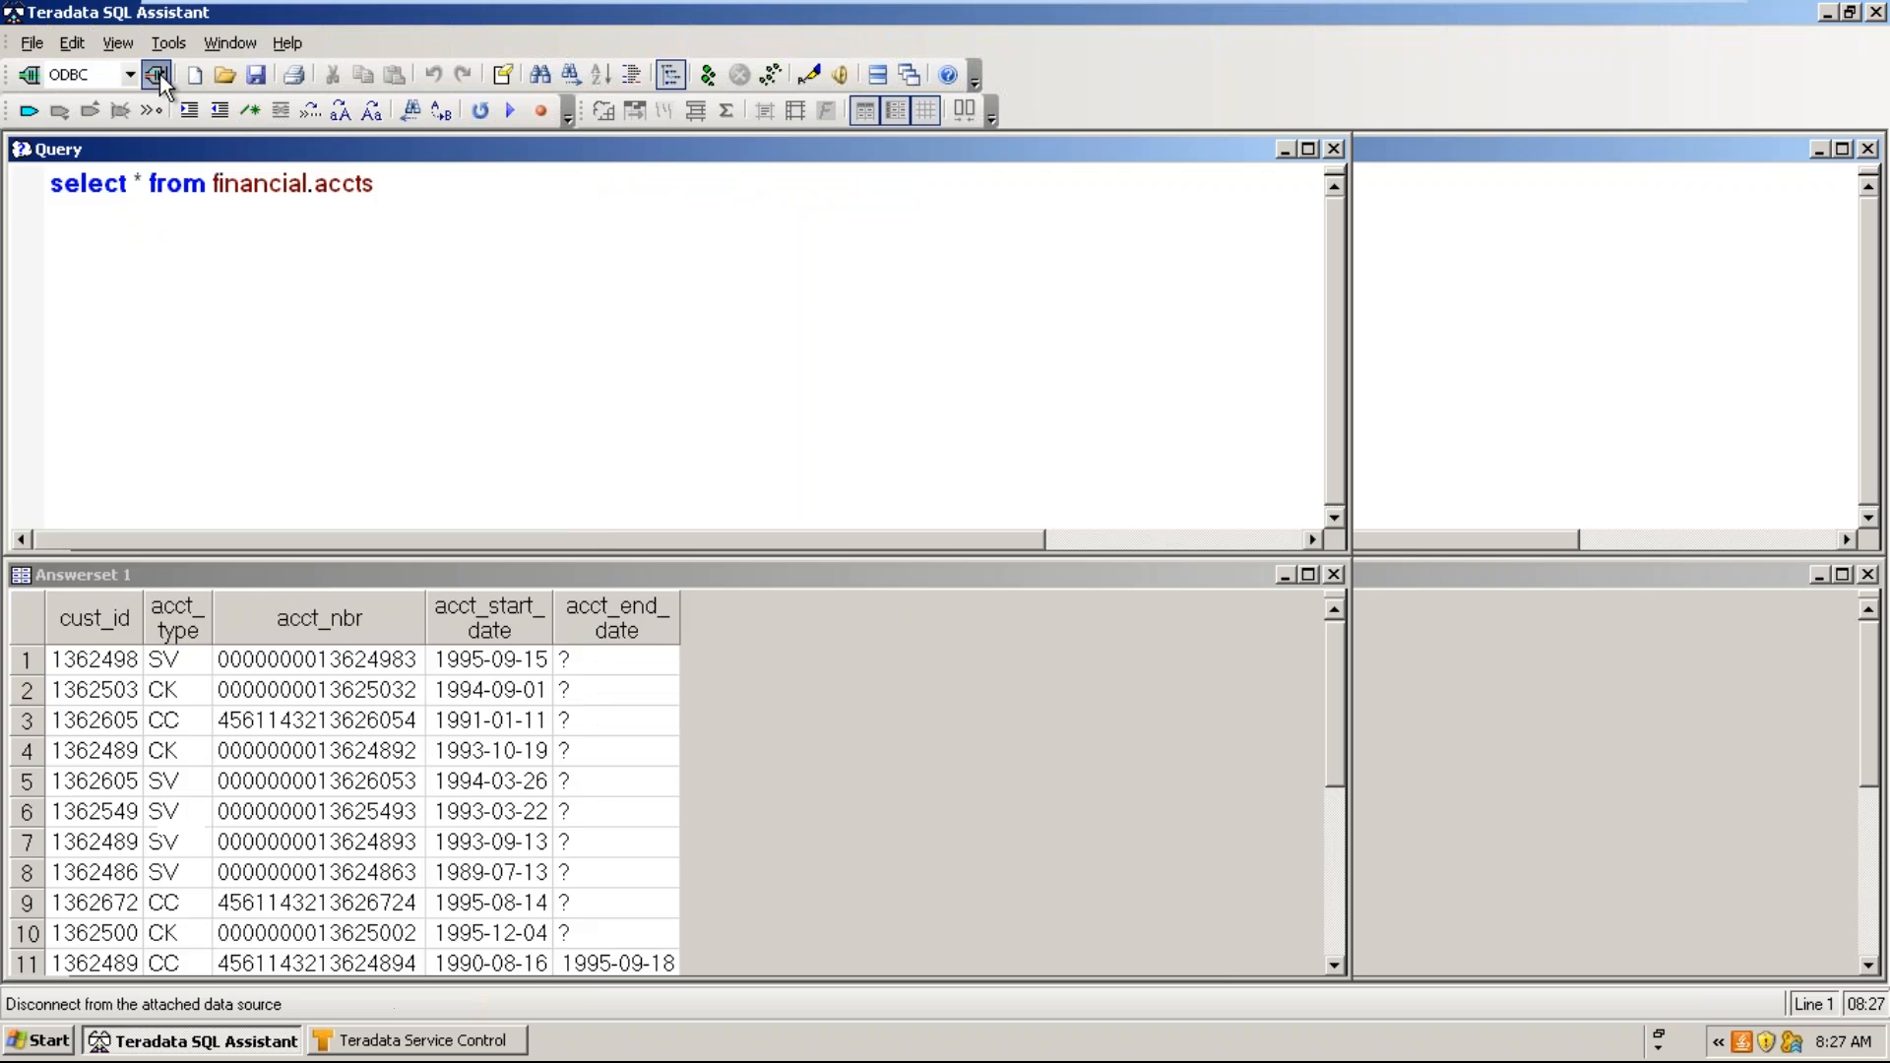
click(30, 79)
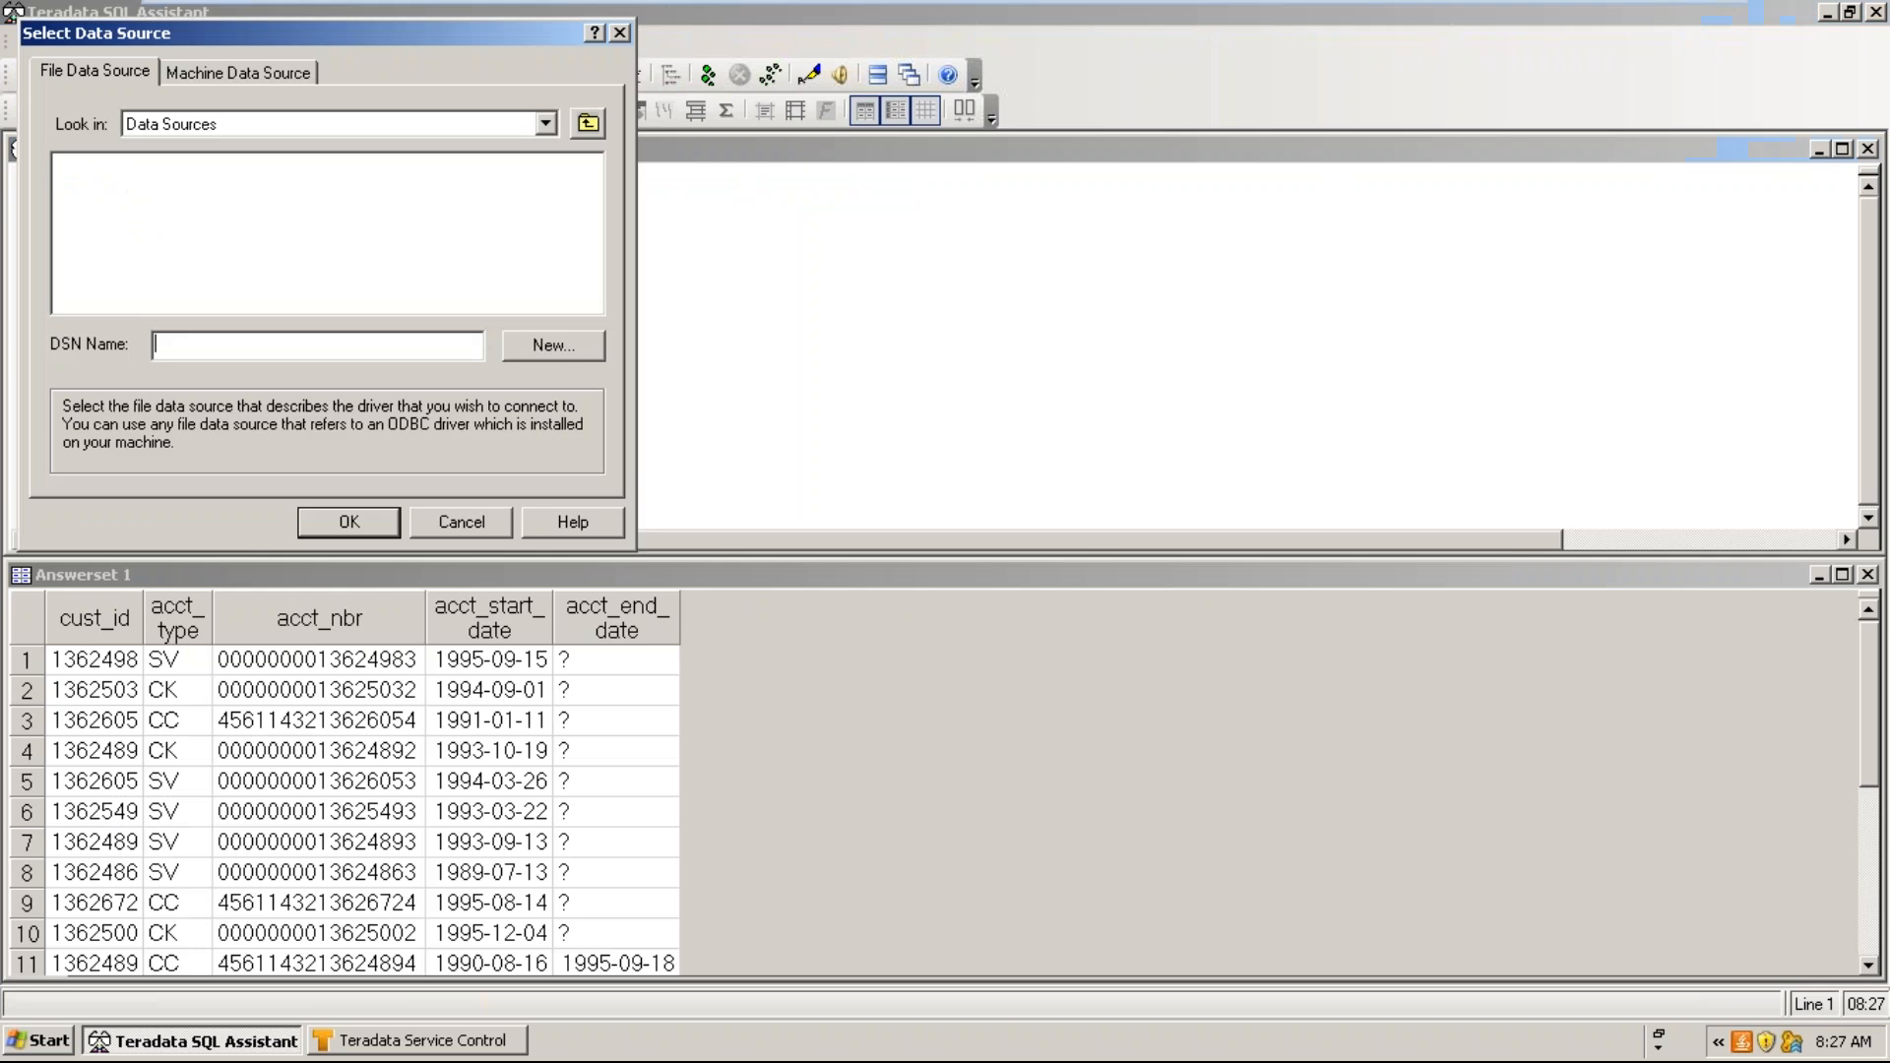
click(223, 77)
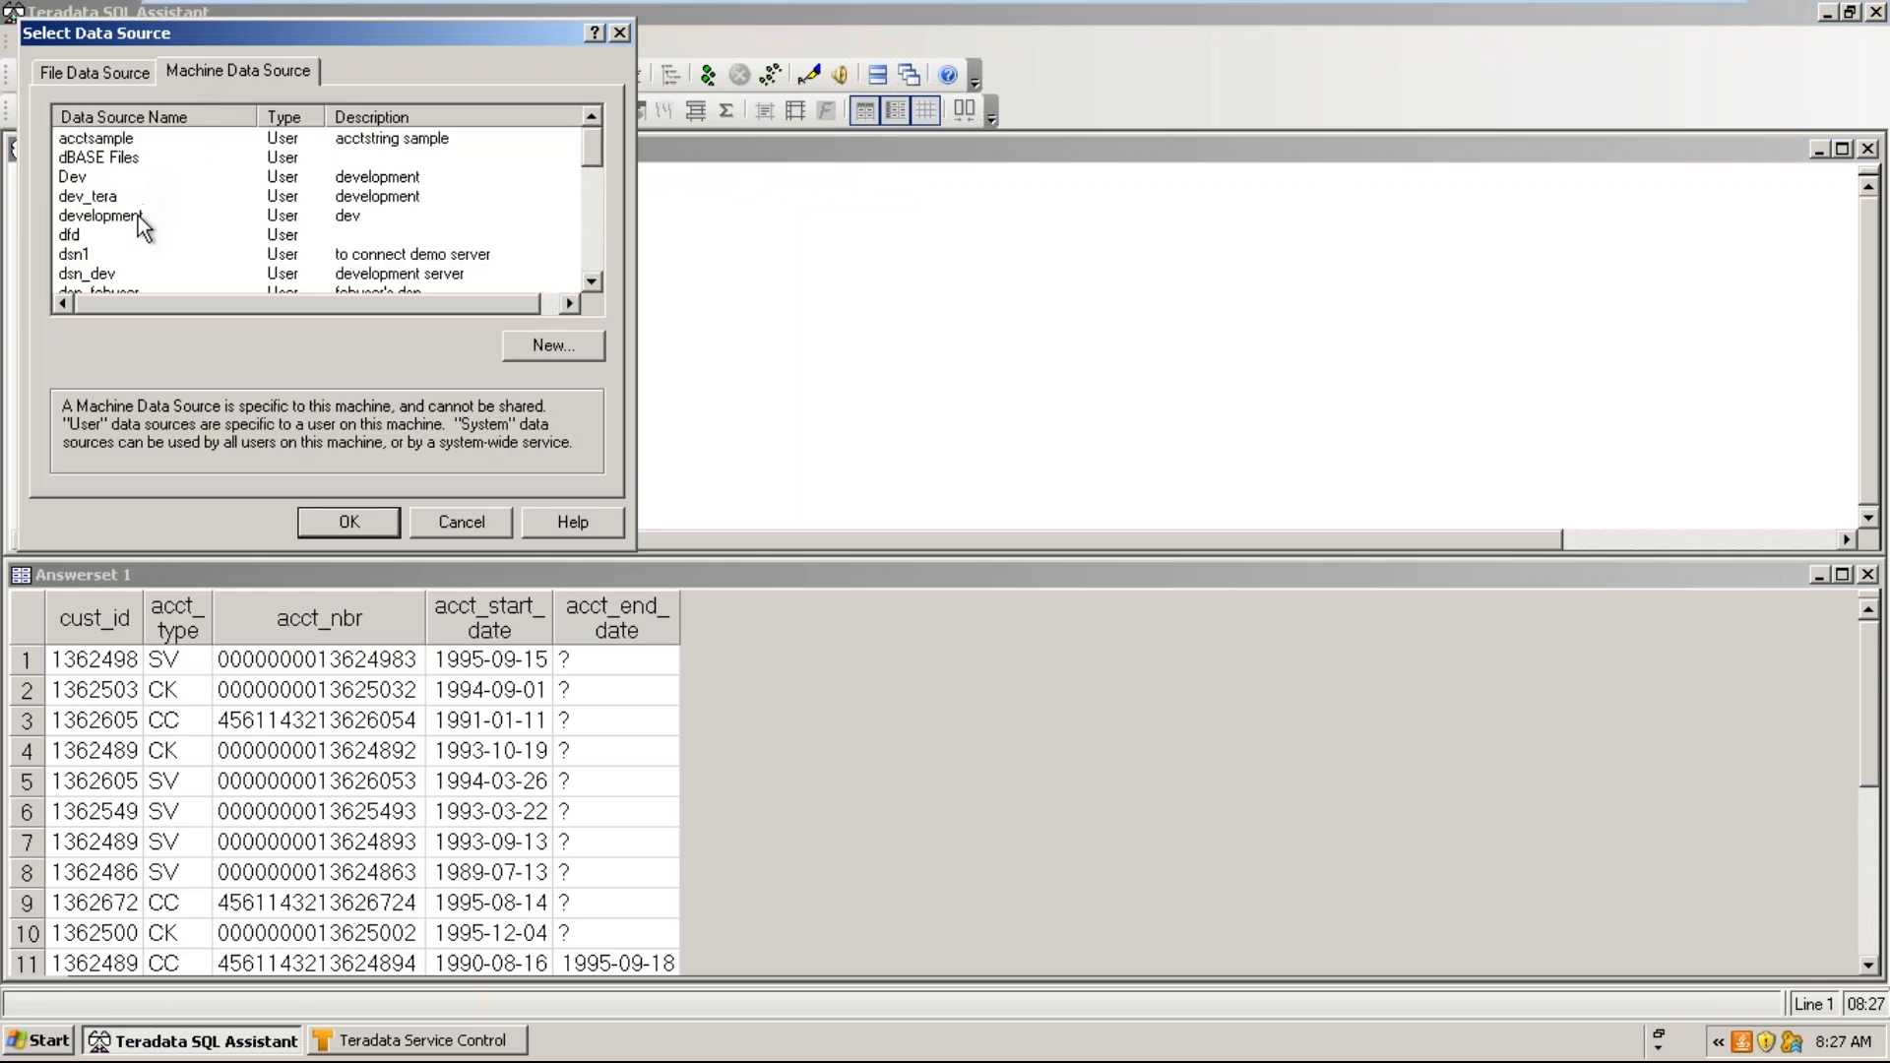
click(99, 273)
click(357, 517)
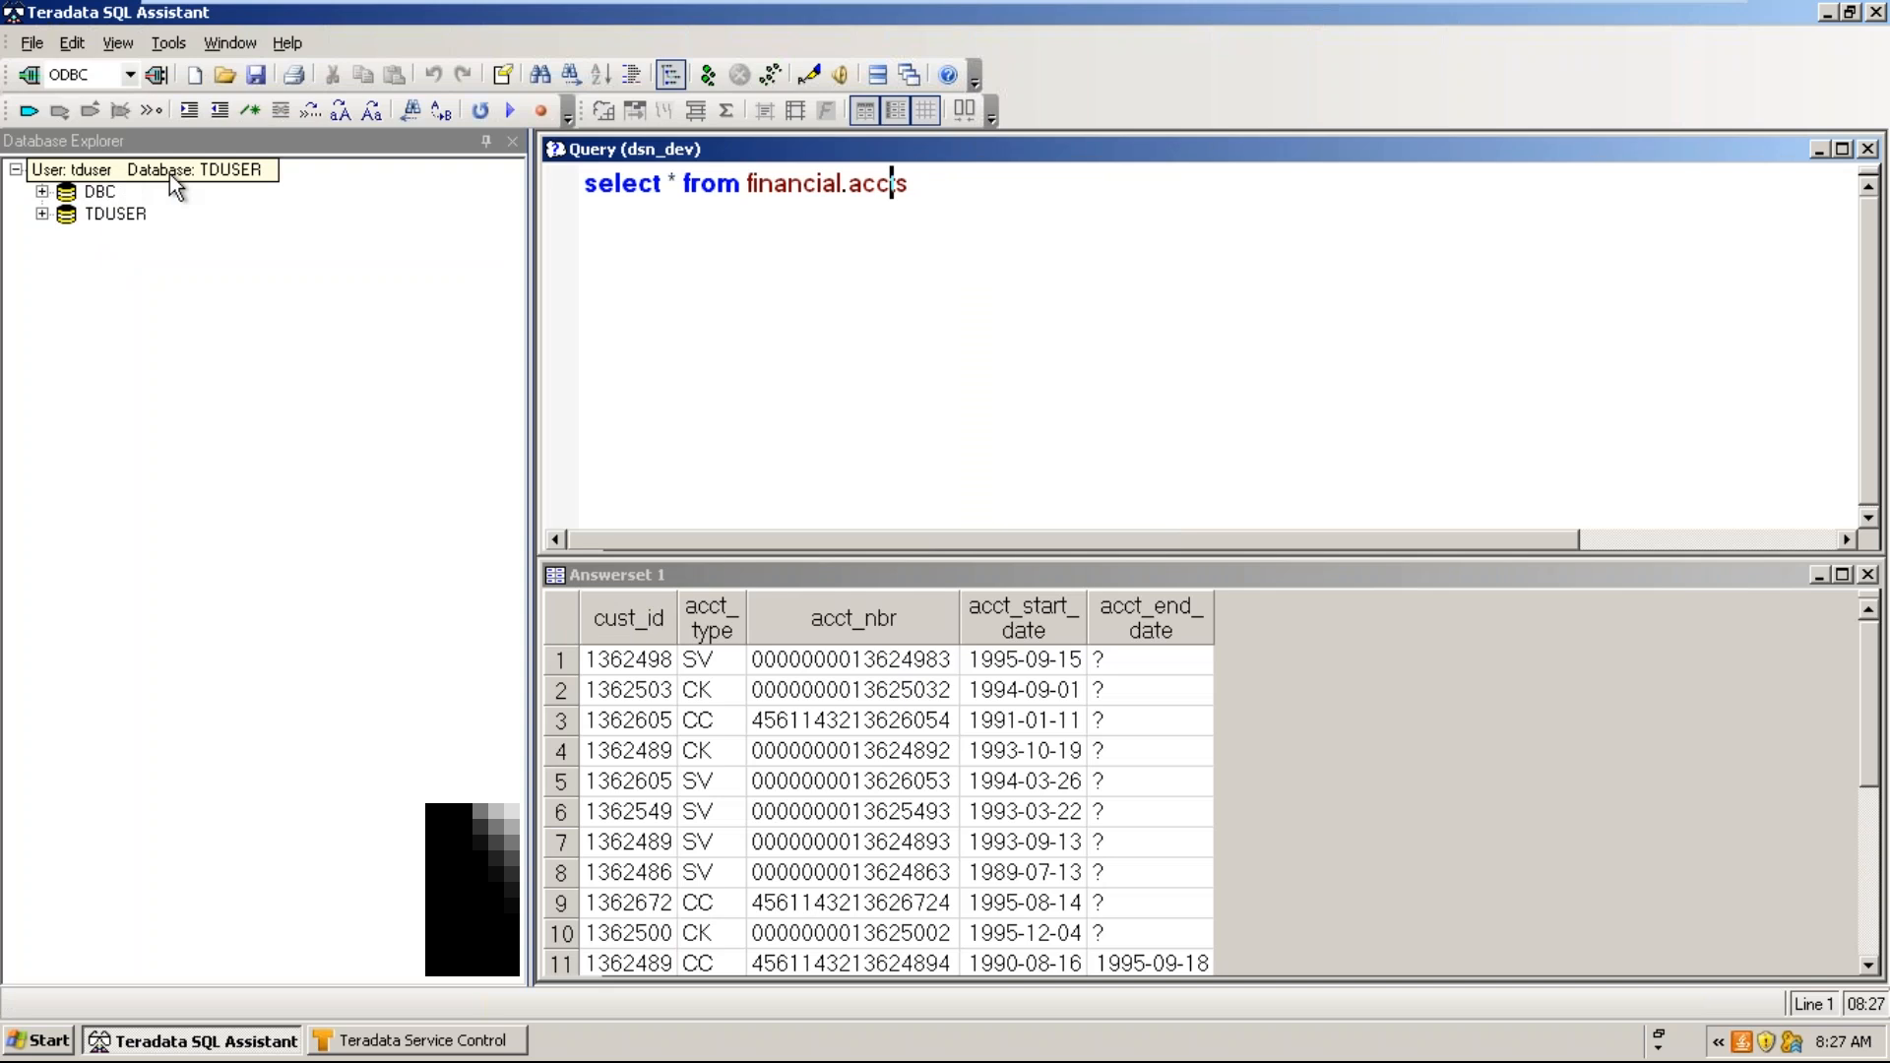
- Add the Retail database to the Database Explorer tree, keeping it loaded in future sessions
right_click(140, 341)
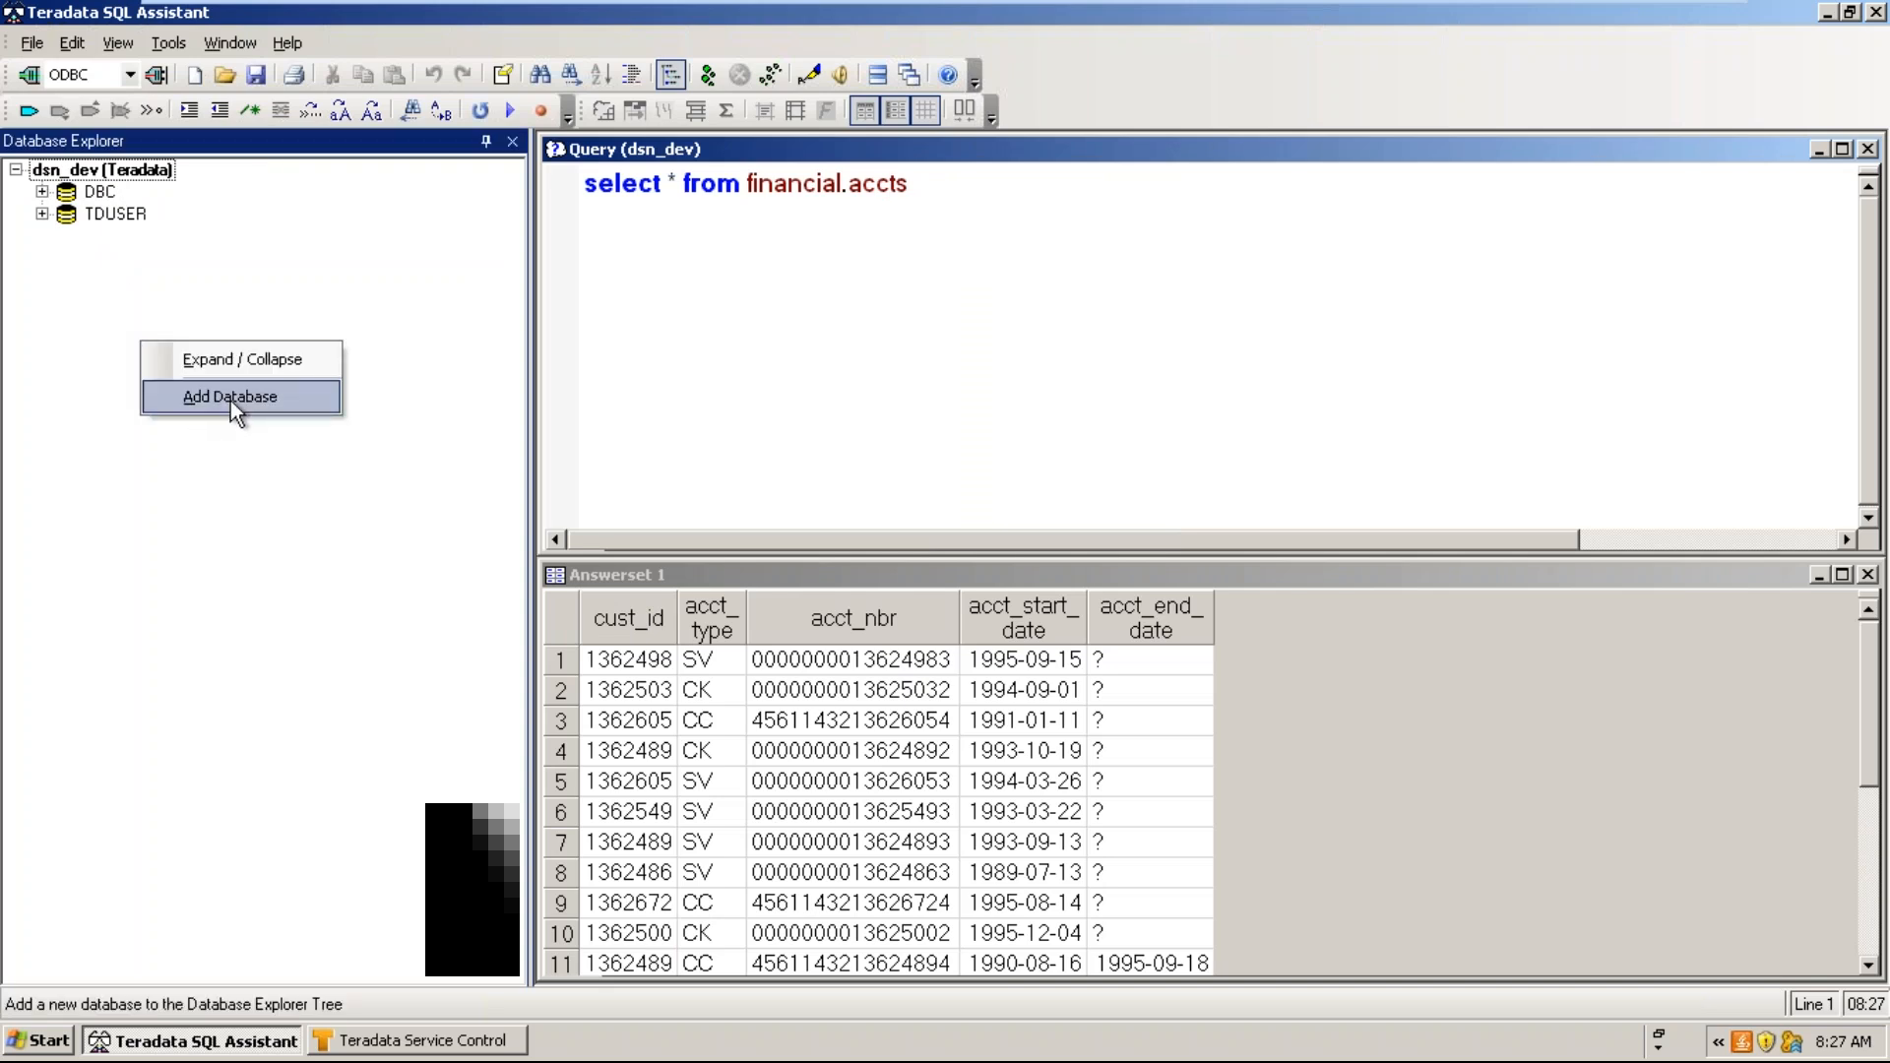
click(291, 240)
right_click(163, 321)
click(202, 375)
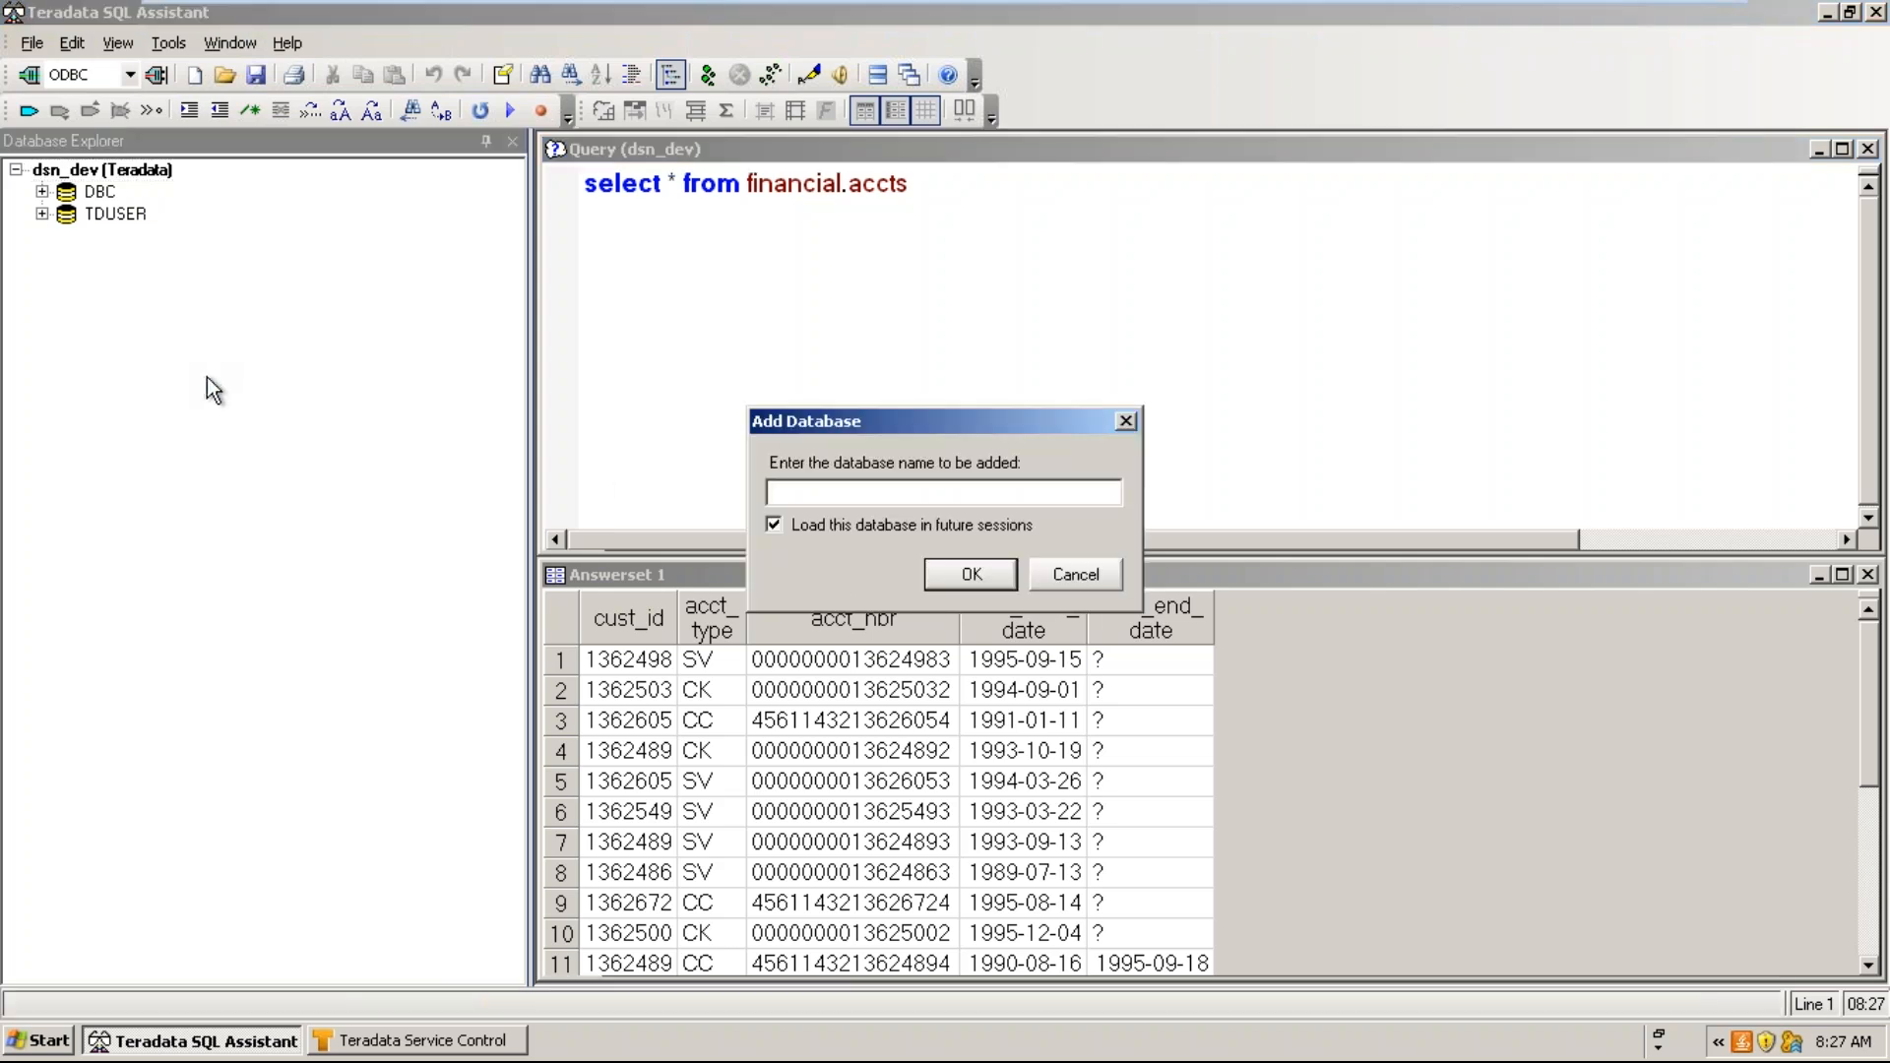
text(Financial)
key(BackSpace)
key(BackSpace)
key(BackSpace)
key(BackSpace)
key(BackSpace)
key(BackSpace)
key(BackSpace)
key(BackSpace)
text(Retail)
click(949, 577)
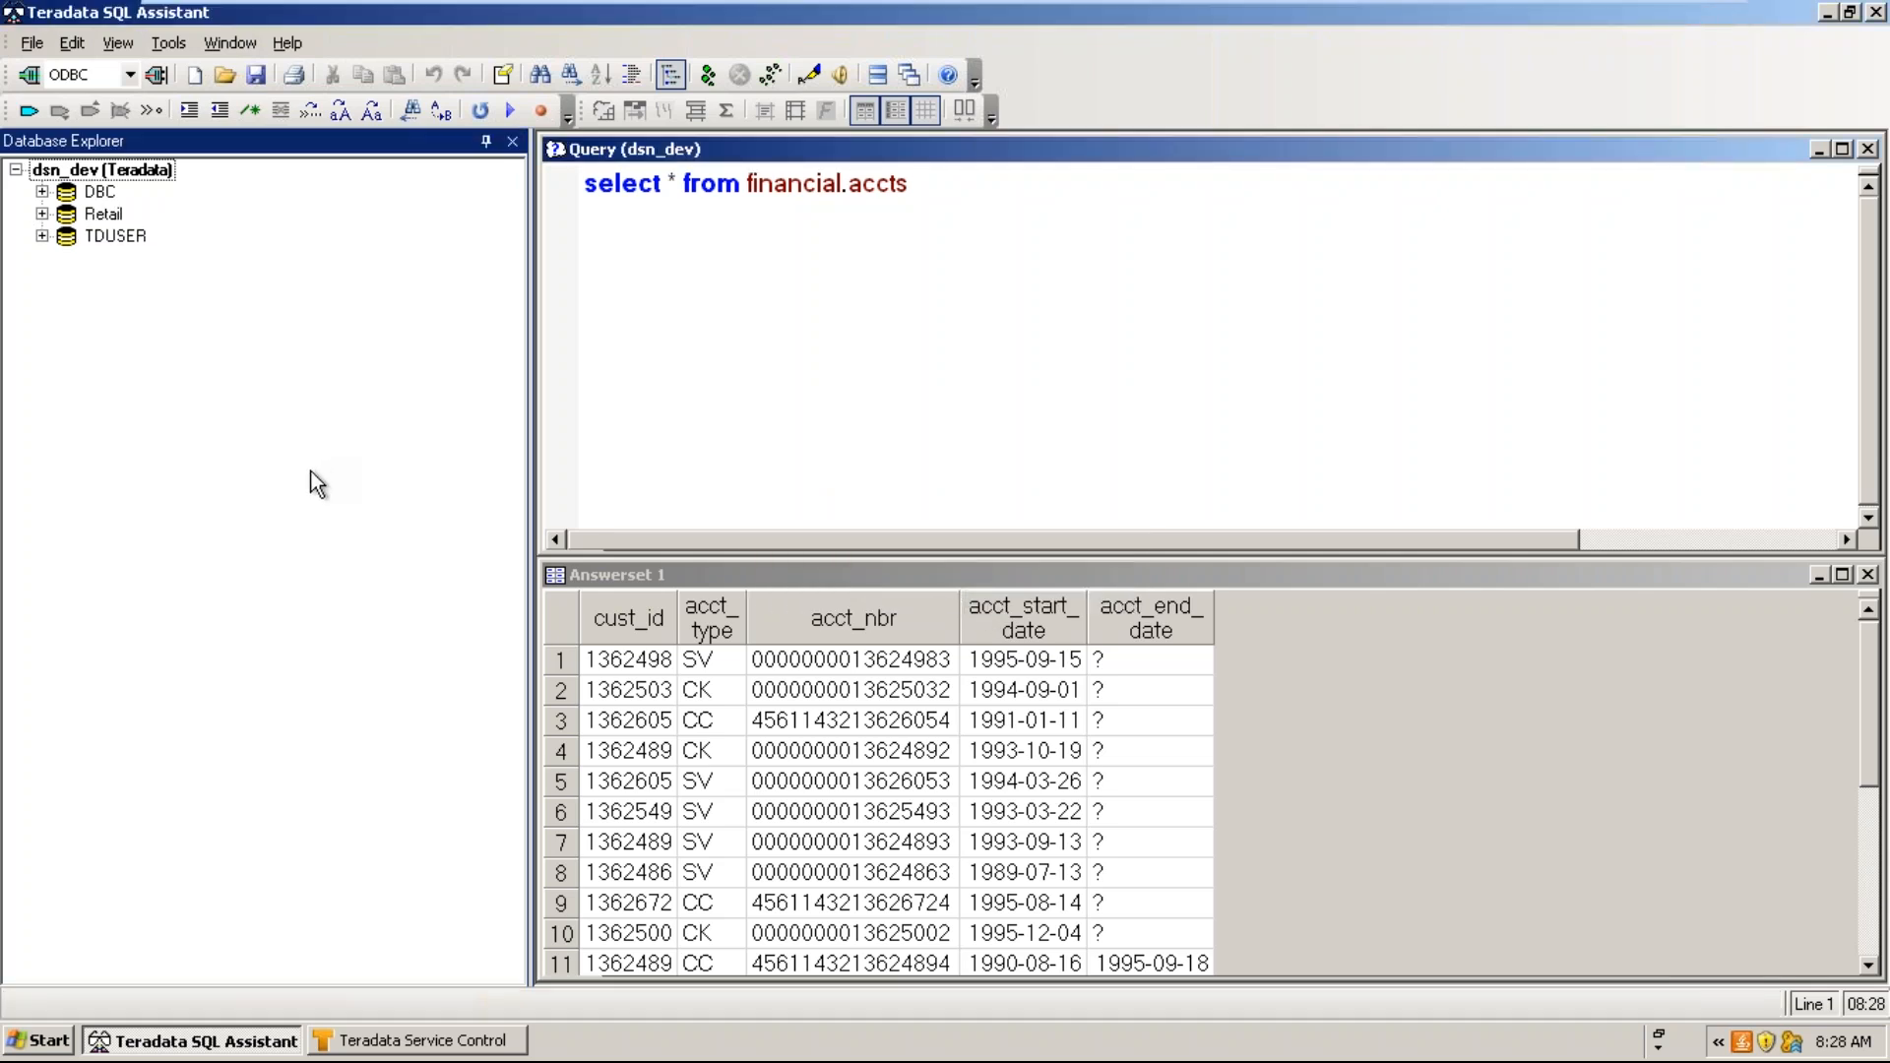
- Expand the Retail database down to its tables and look through the table list
click(43, 214)
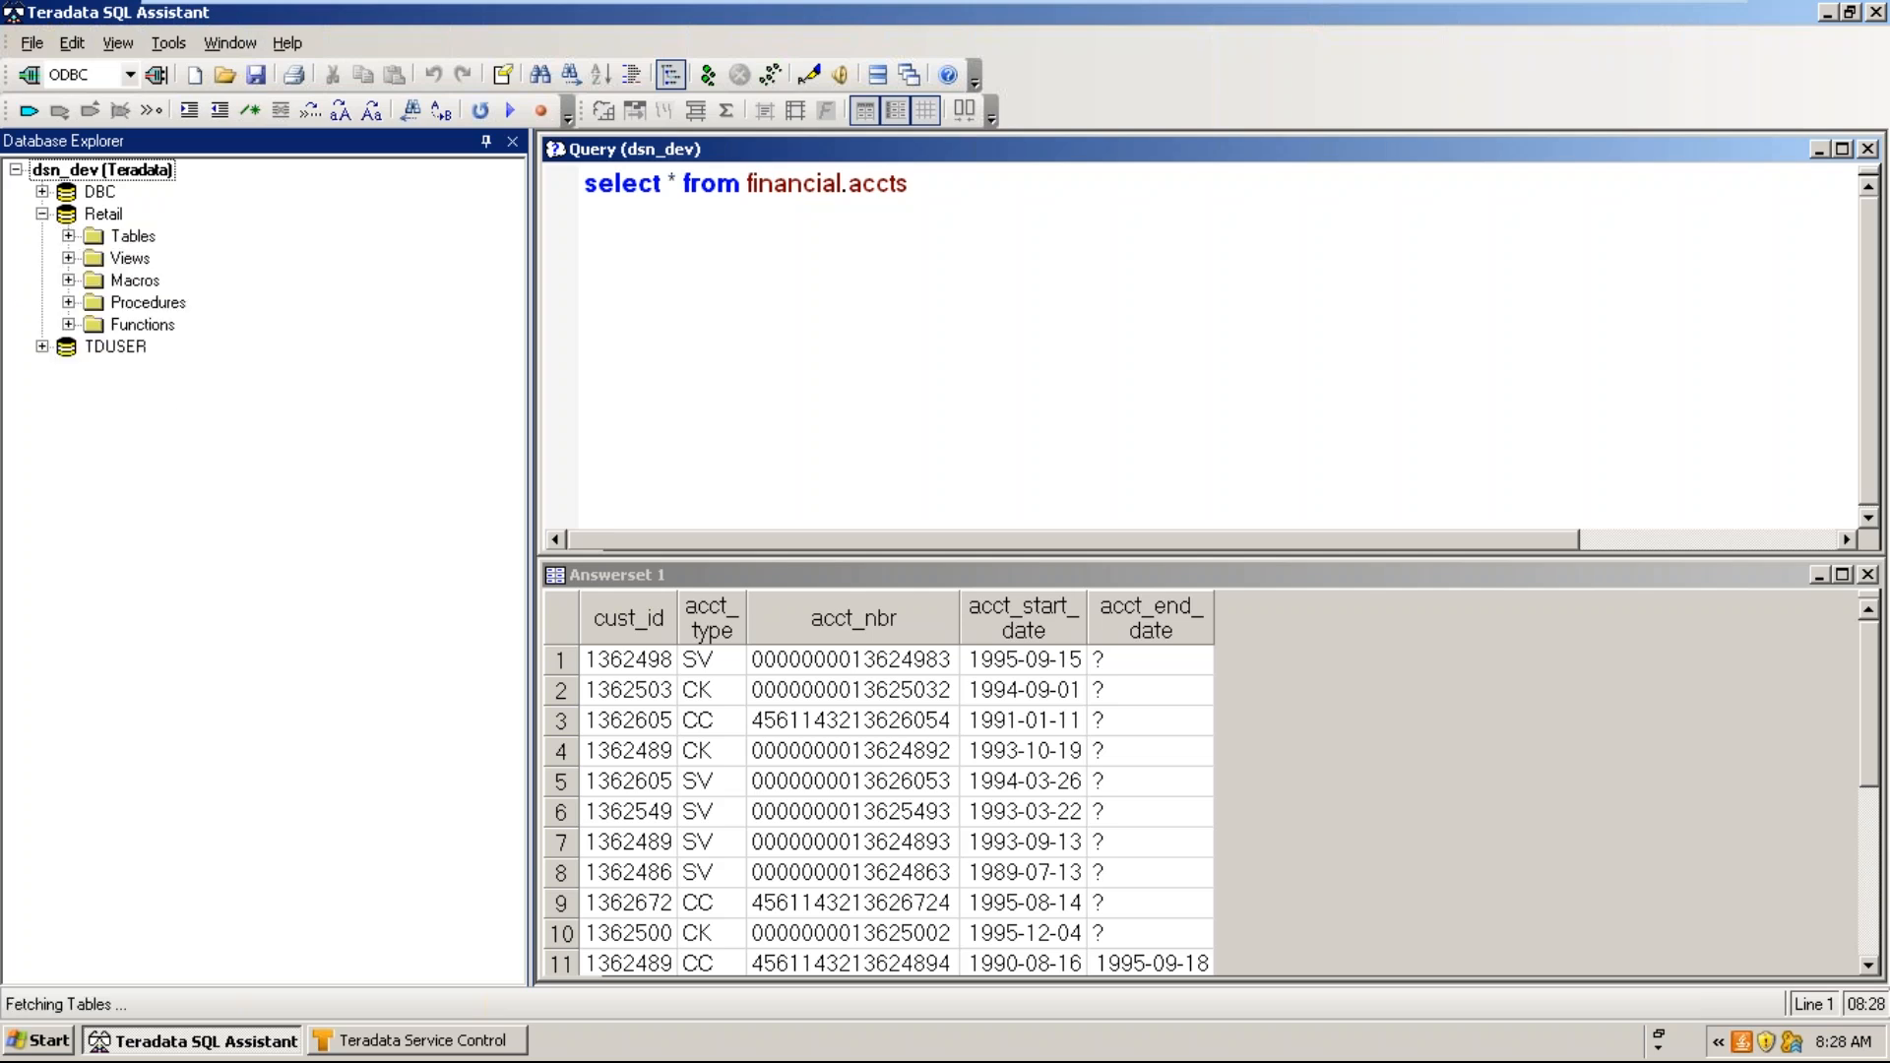
click(68, 236)
scroll(258, 537, down, 6)
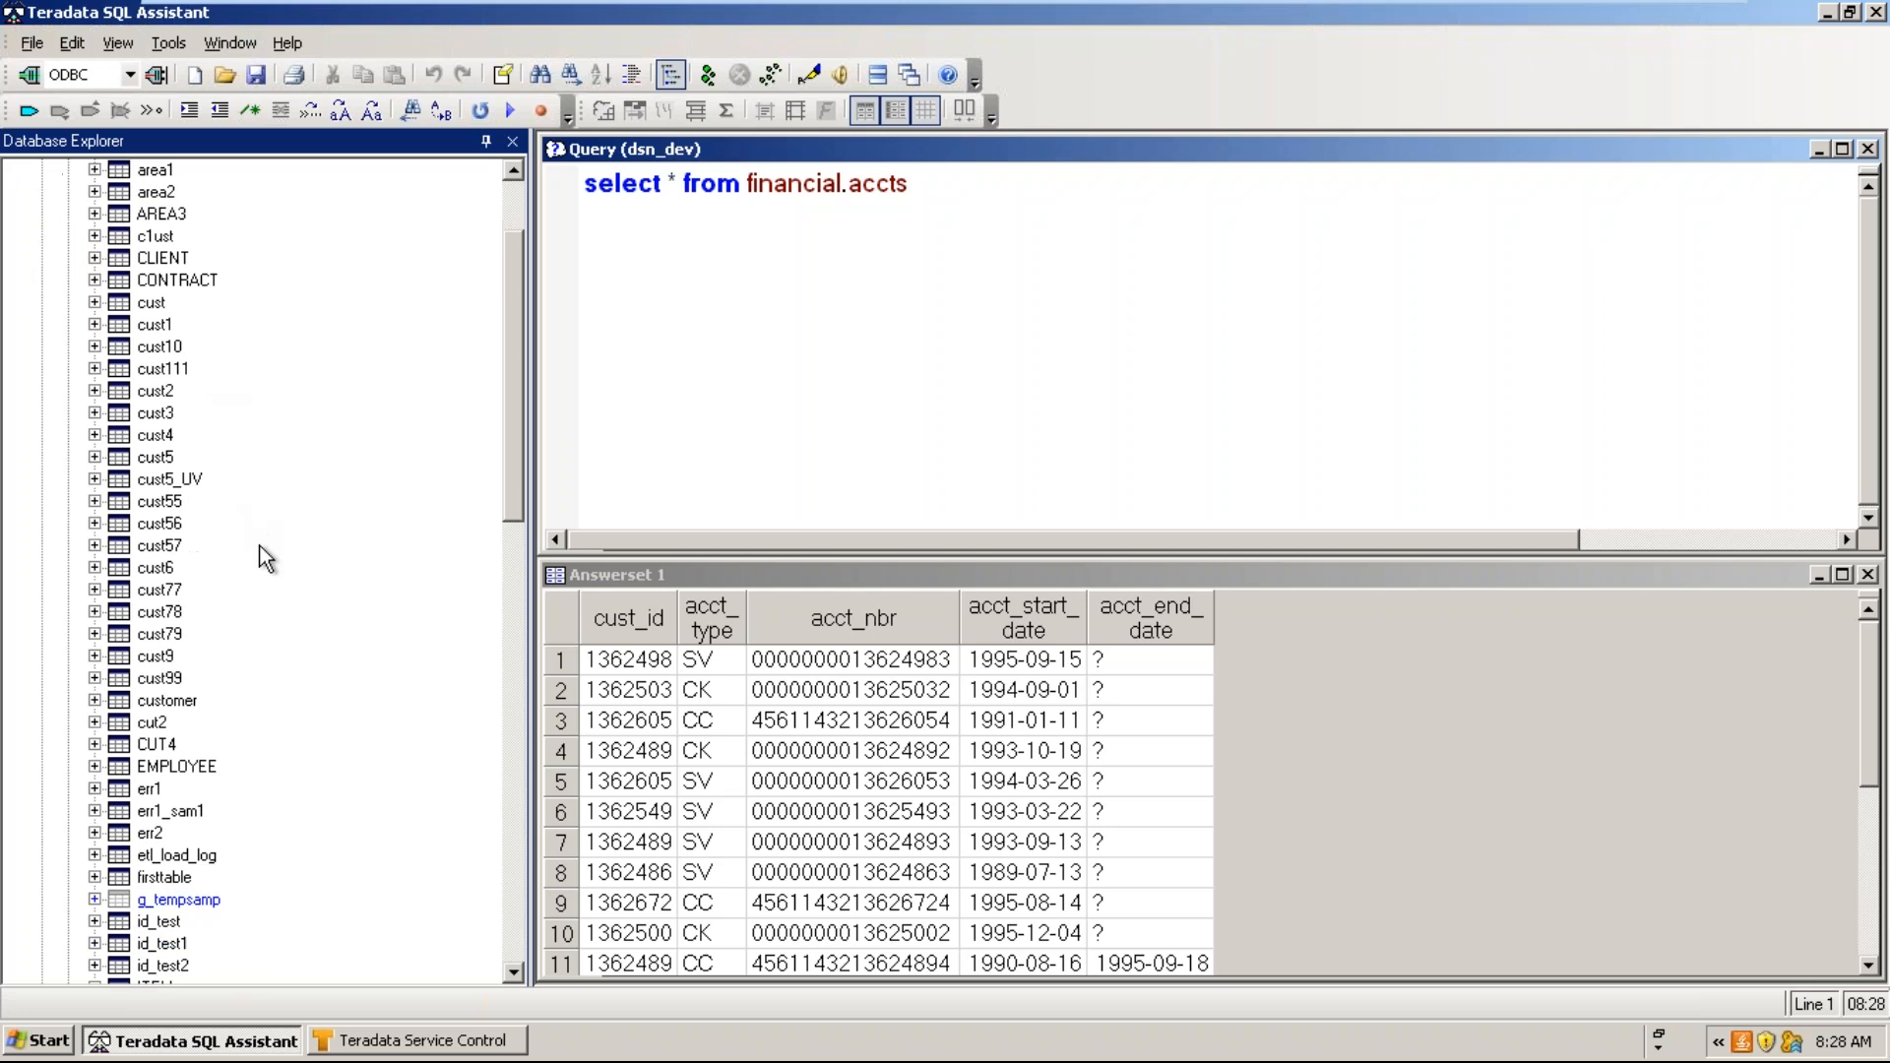
scroll(266, 558, down, 3)
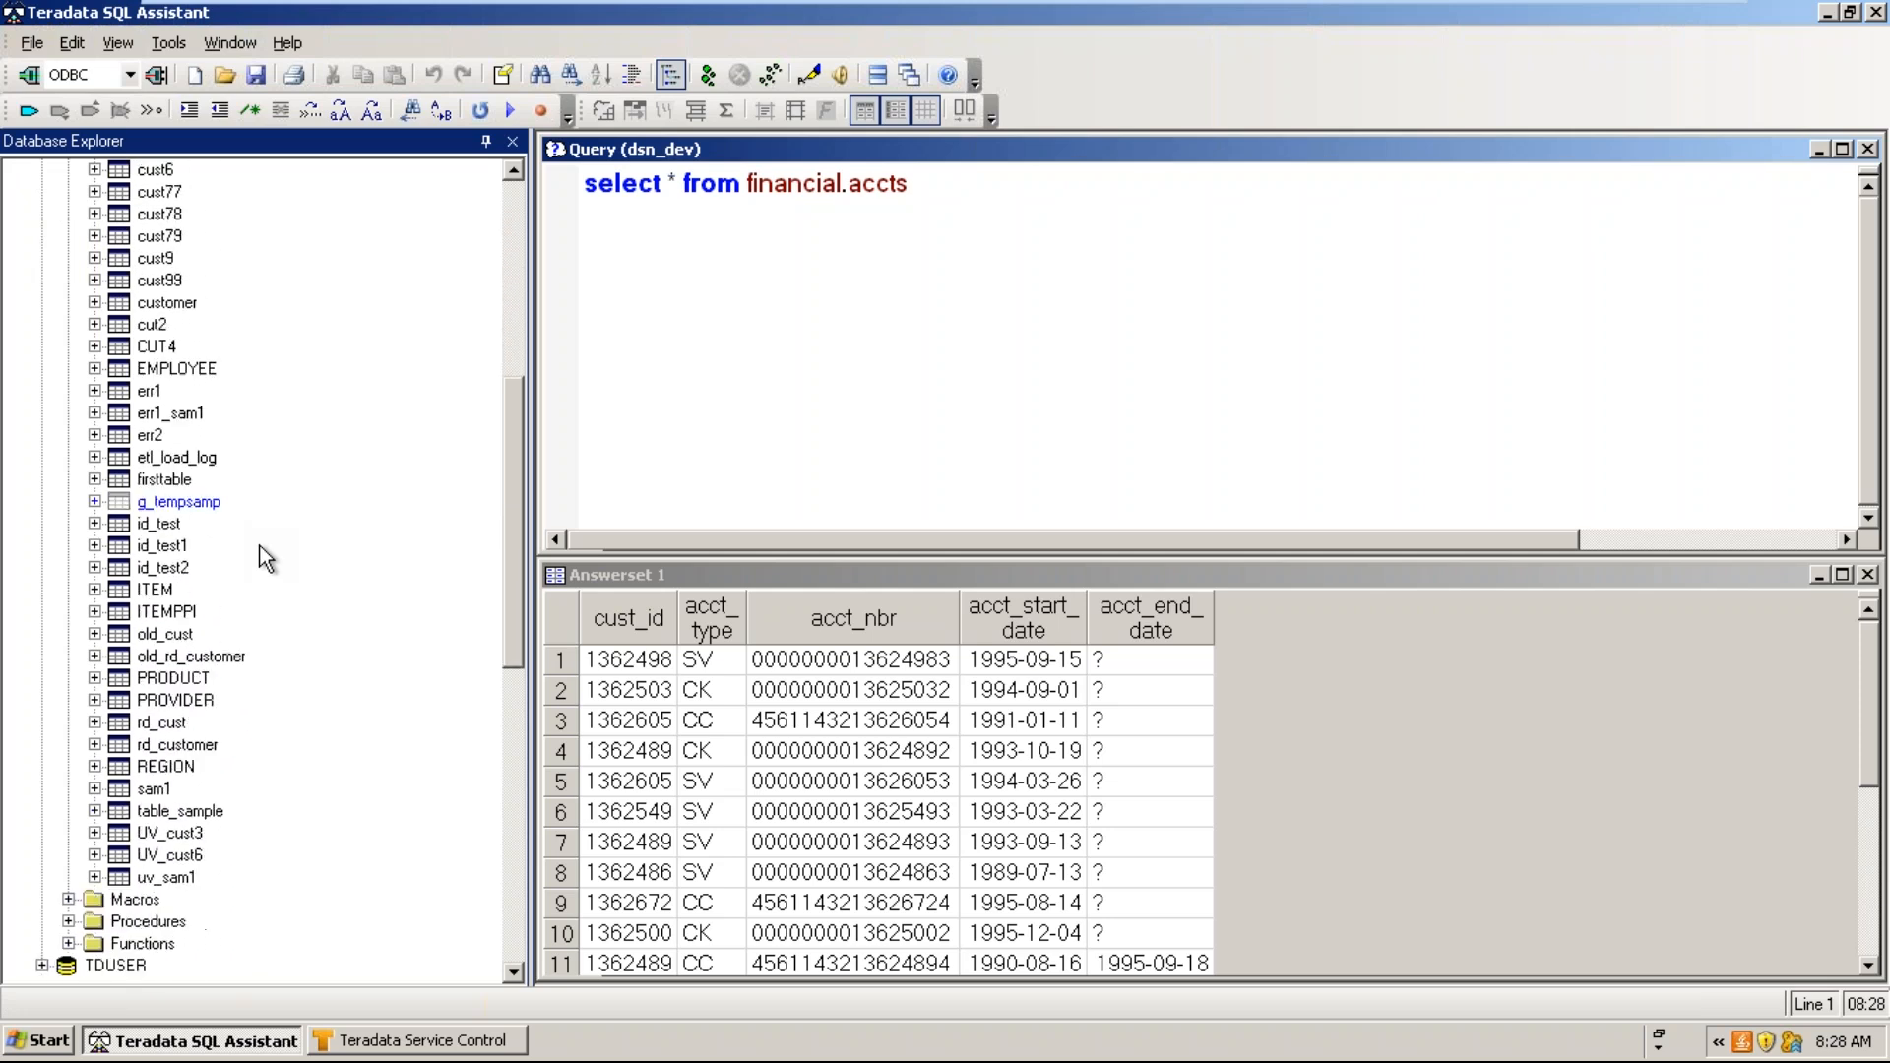
scroll(266, 558, up, 4)
scroll(261, 549, up, 6)
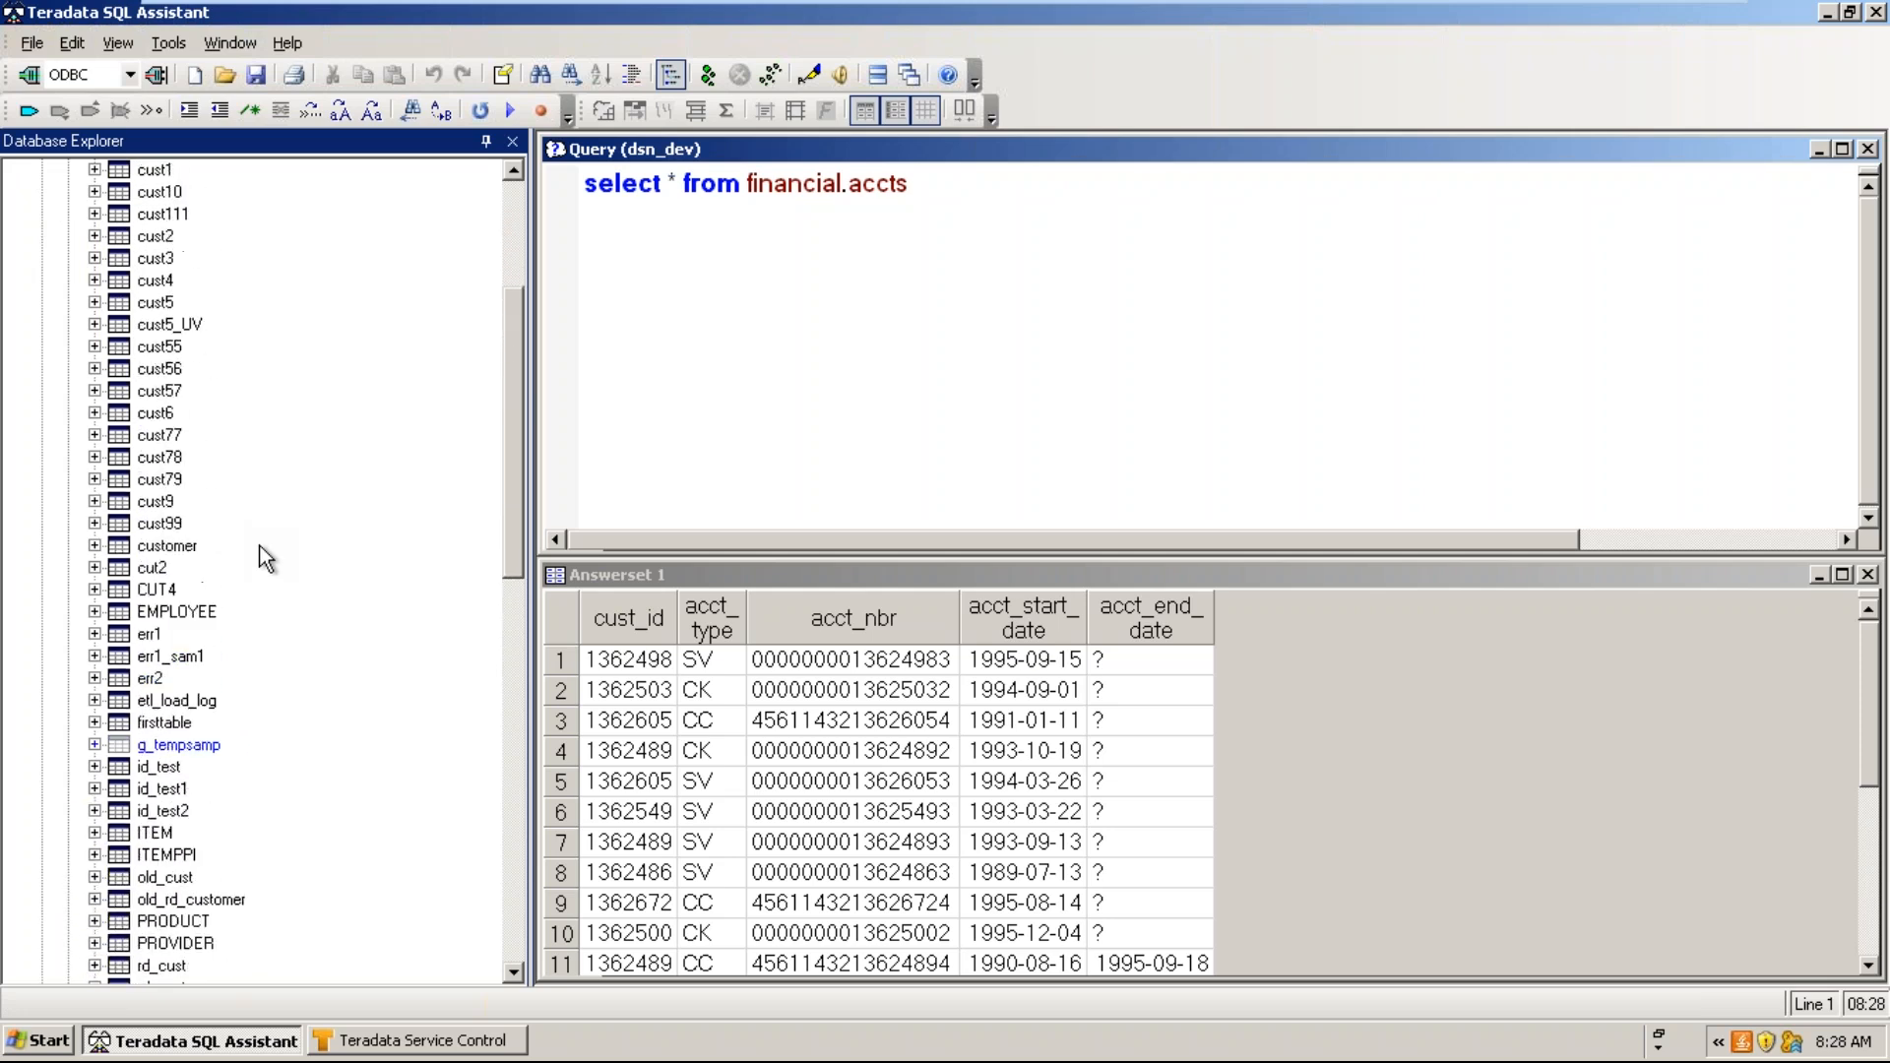
- End the financial.accts query with a semicolon, add "select * from retail.area;" below it and run only that new statement
click(745, 250)
text(;)
key(Return)
text(select * )
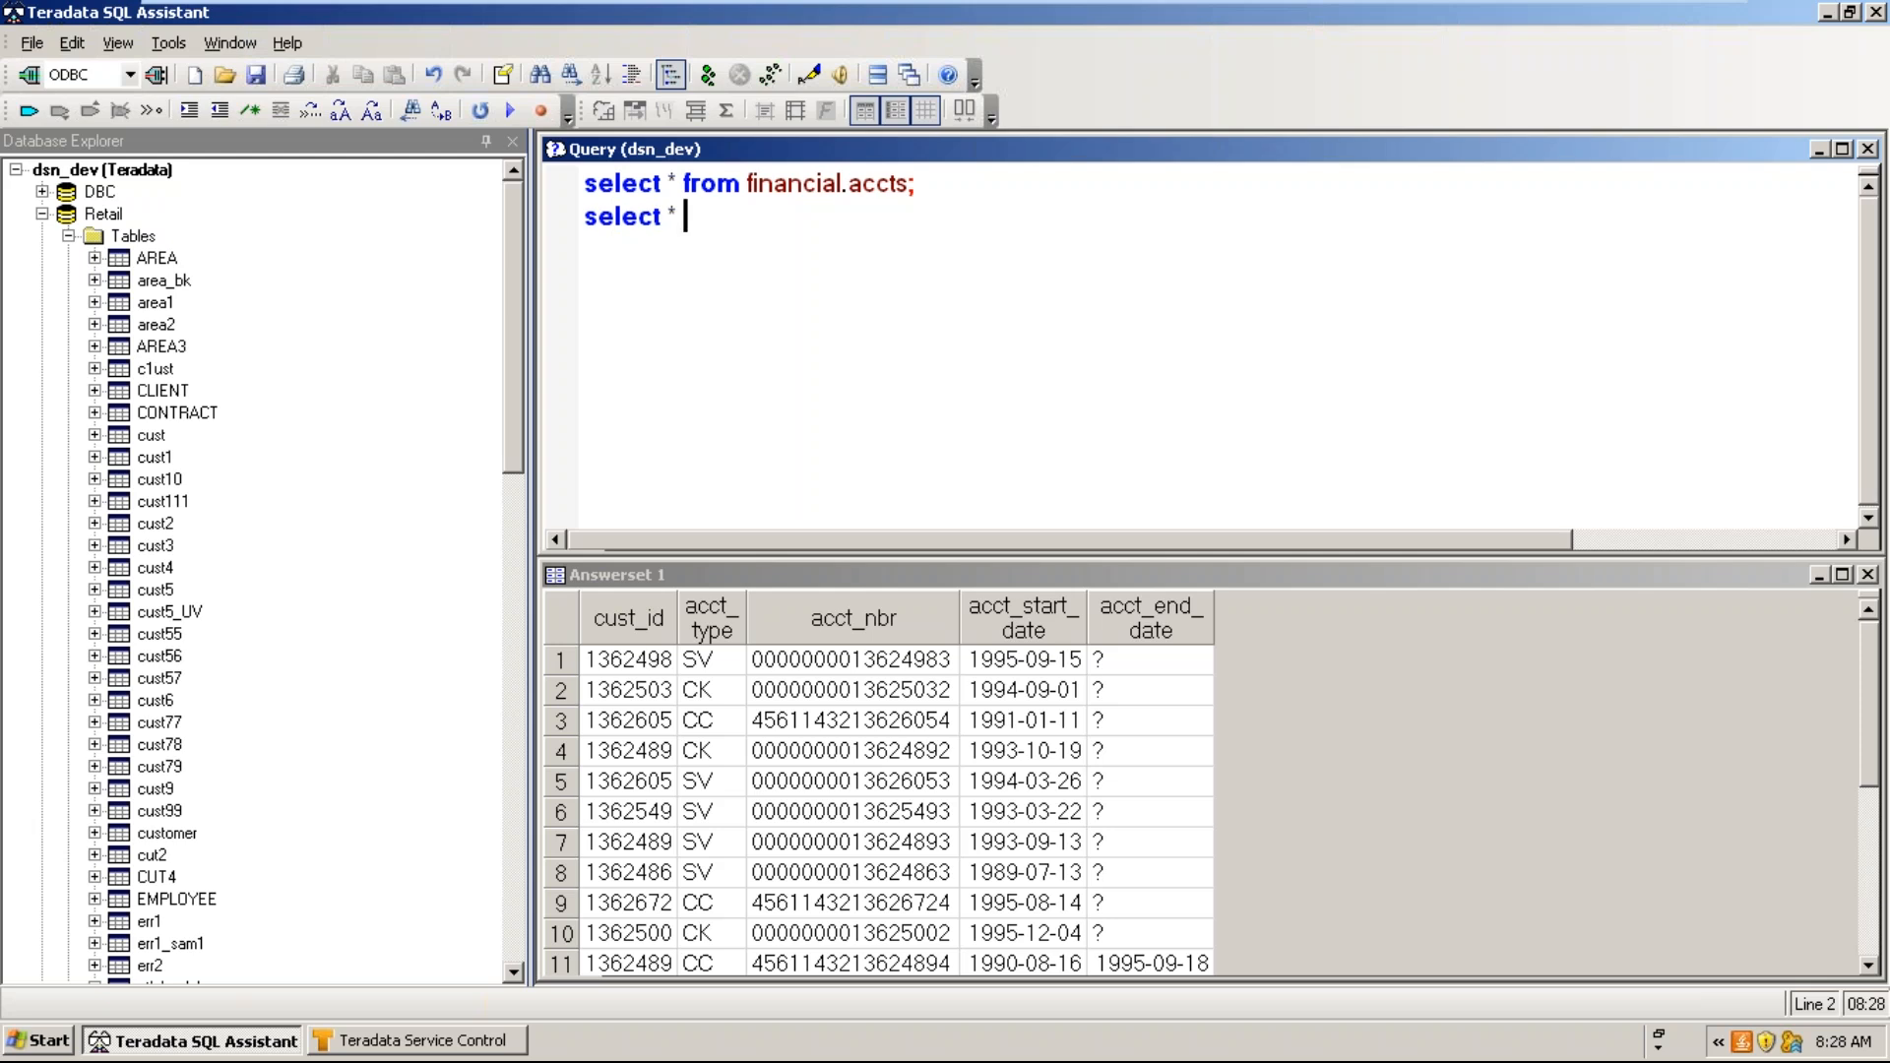
text(from retail.)
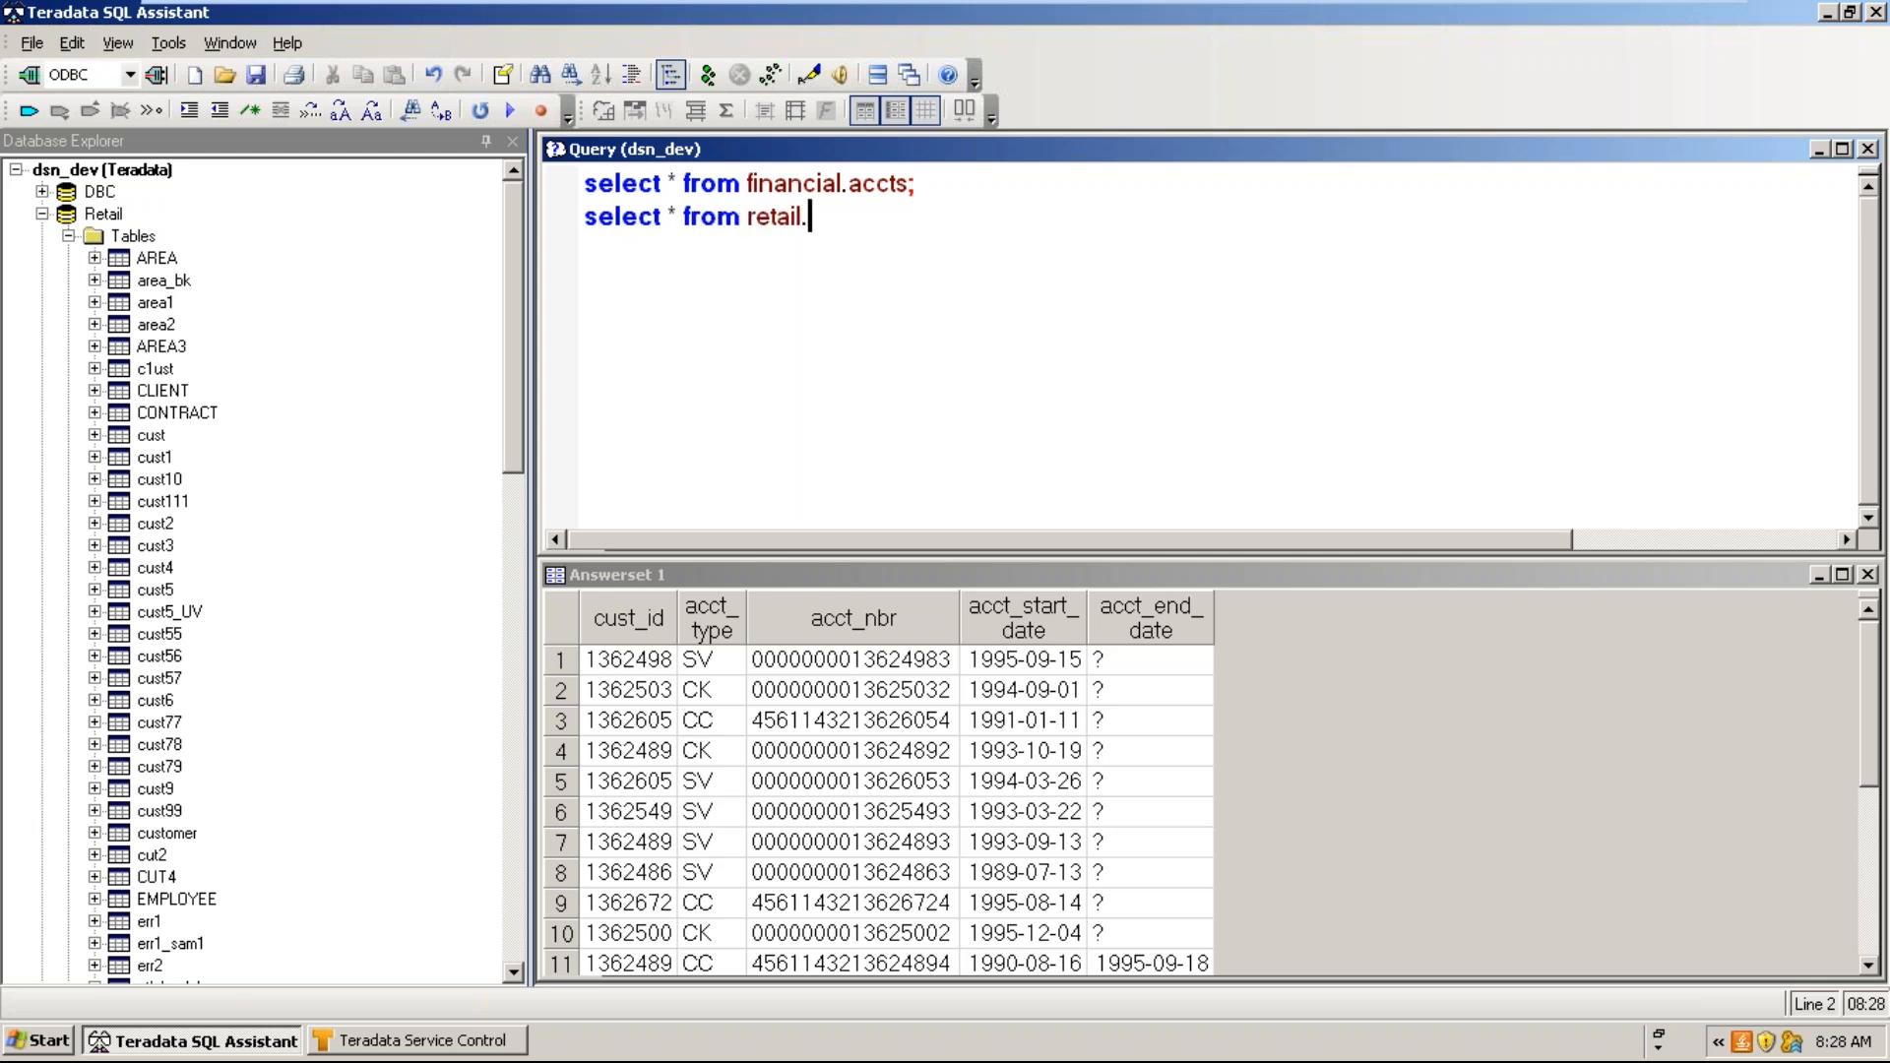
text(area;)
key(shift+Home)
click(708, 74)
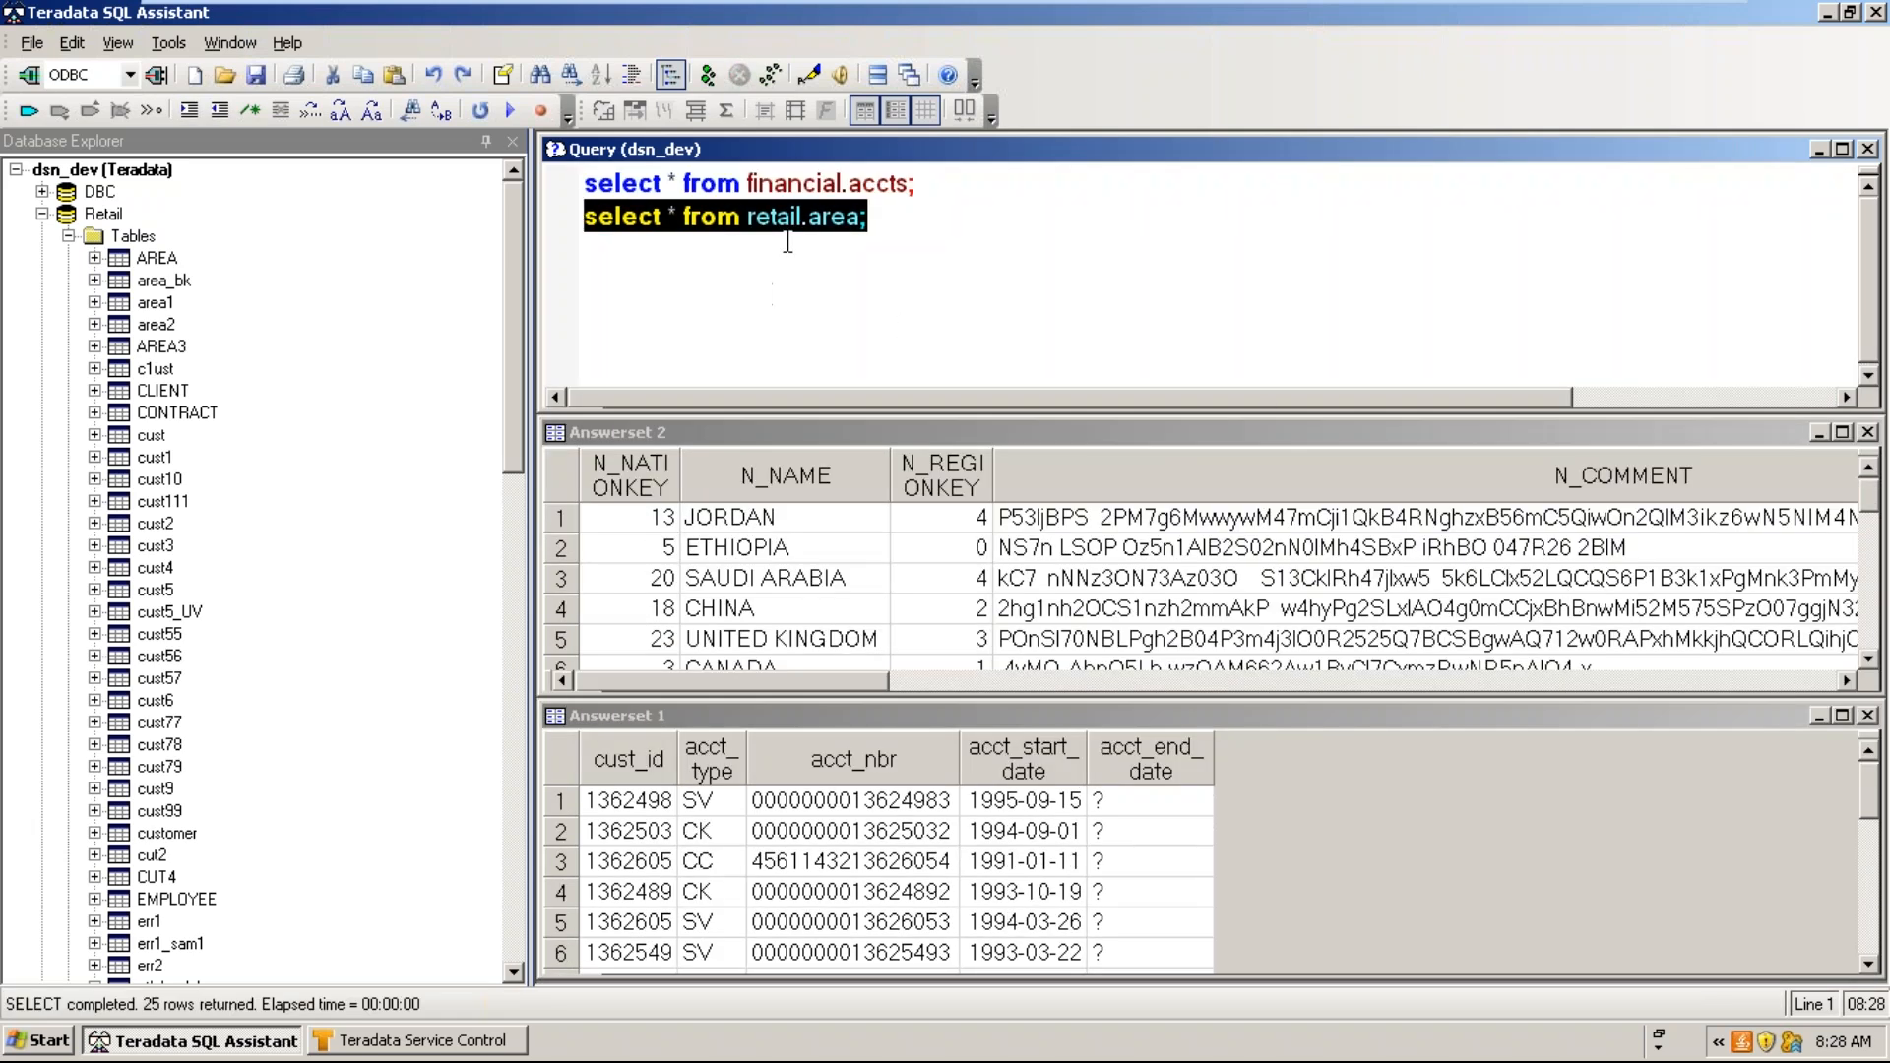
- Leave a blank line below the retail.area query and quick-paste the AREA table name from the Retail tree there
click(910, 218)
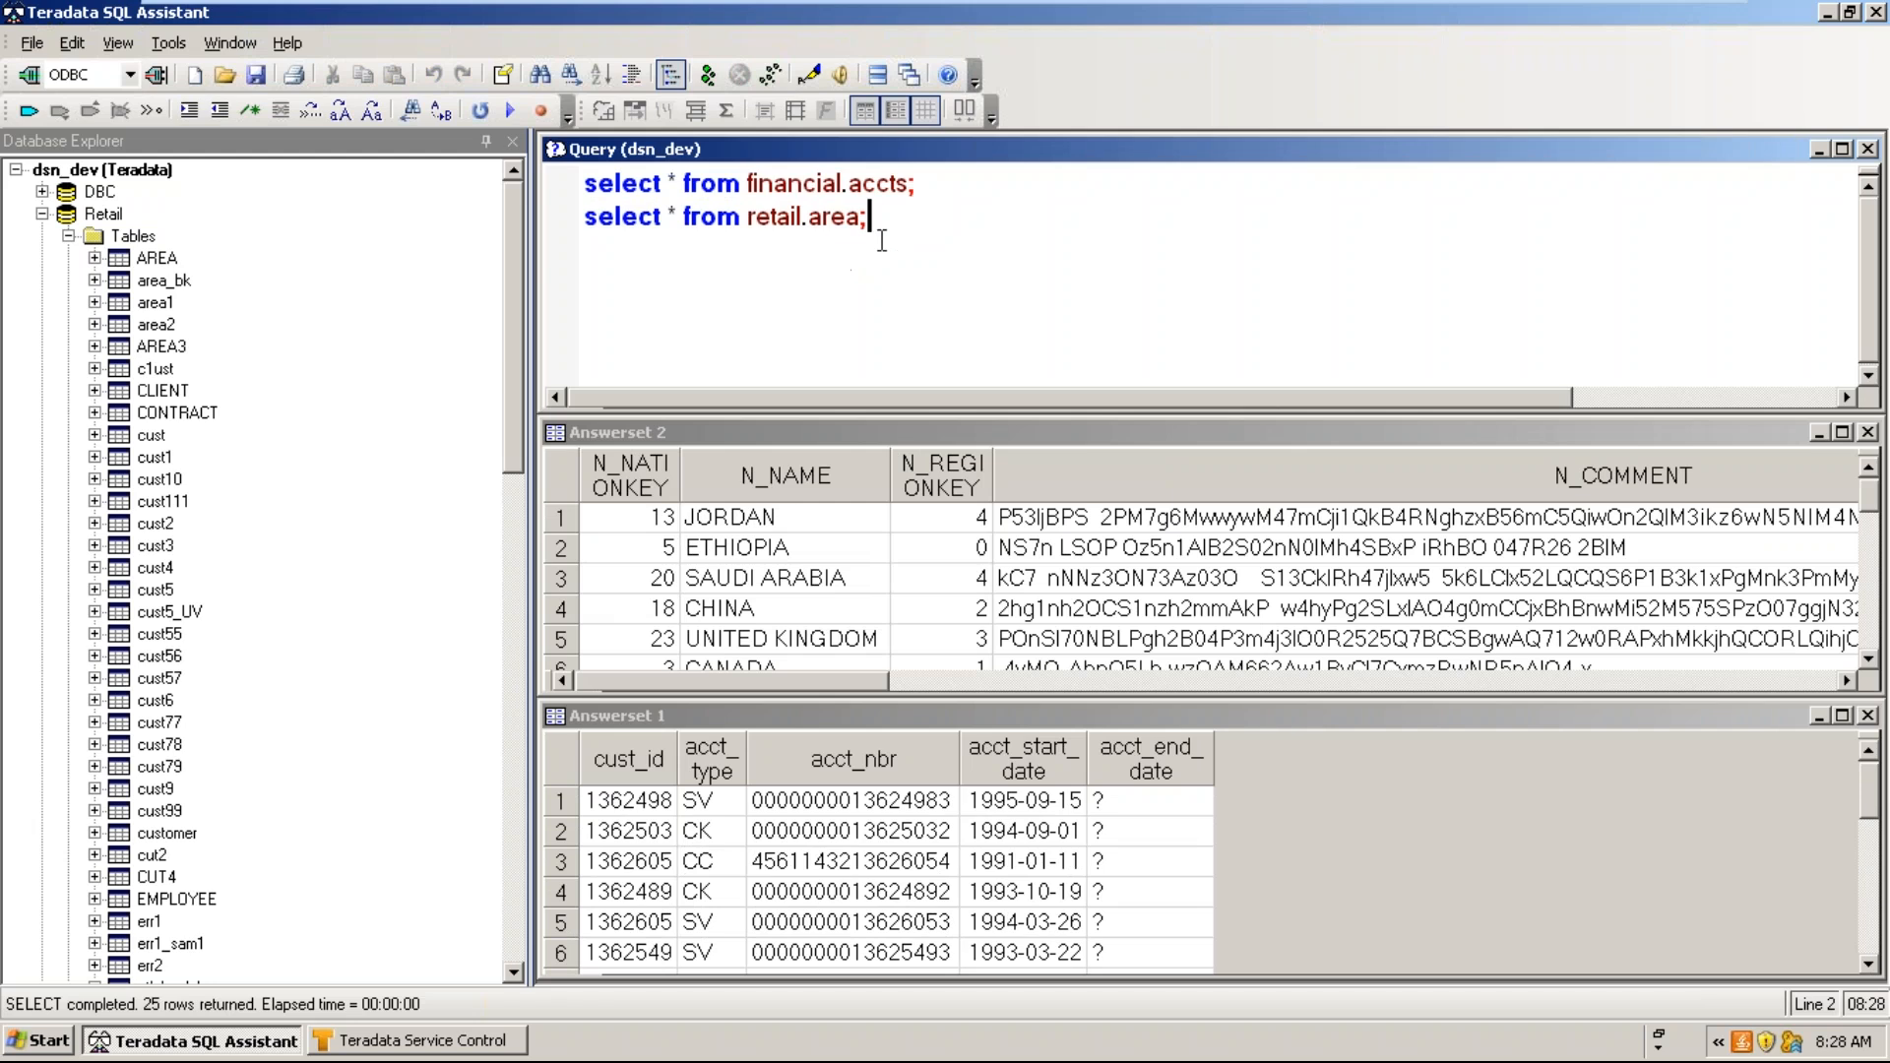
key(Return)
key(Return)
click(156, 259)
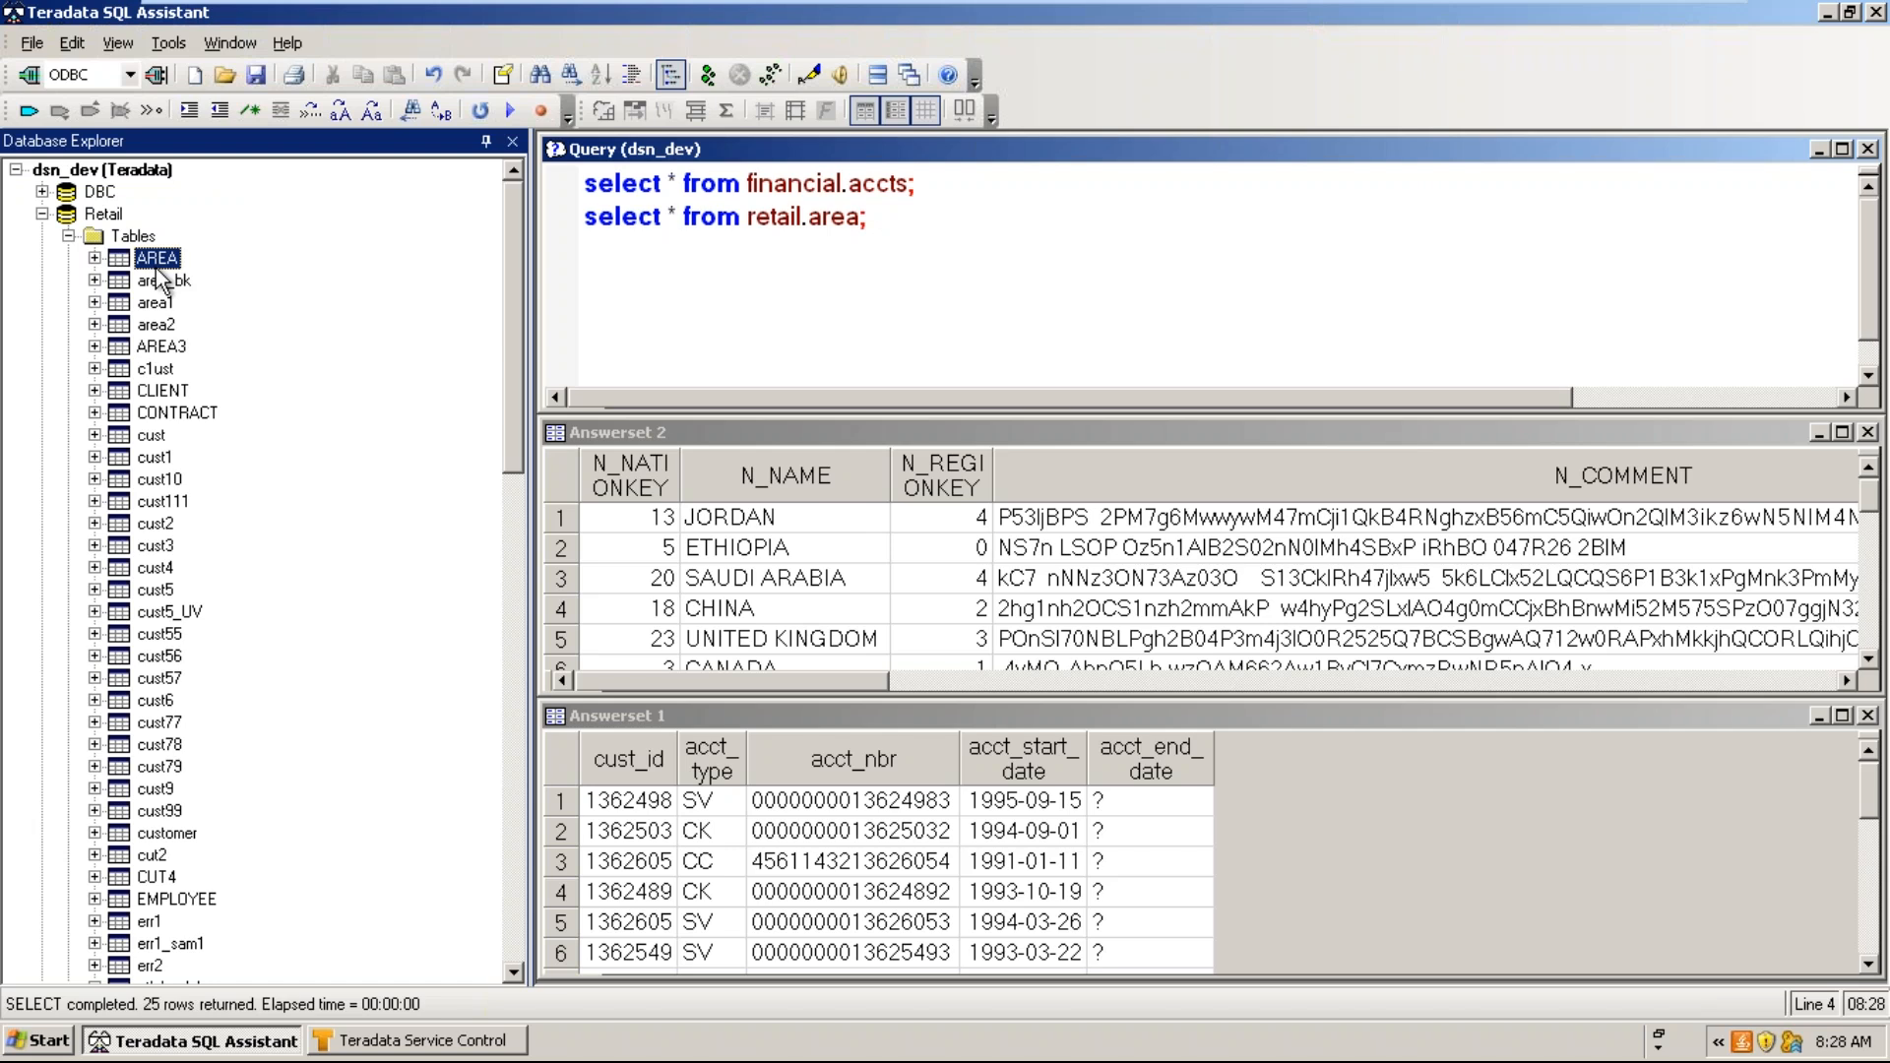
right_click(158, 261)
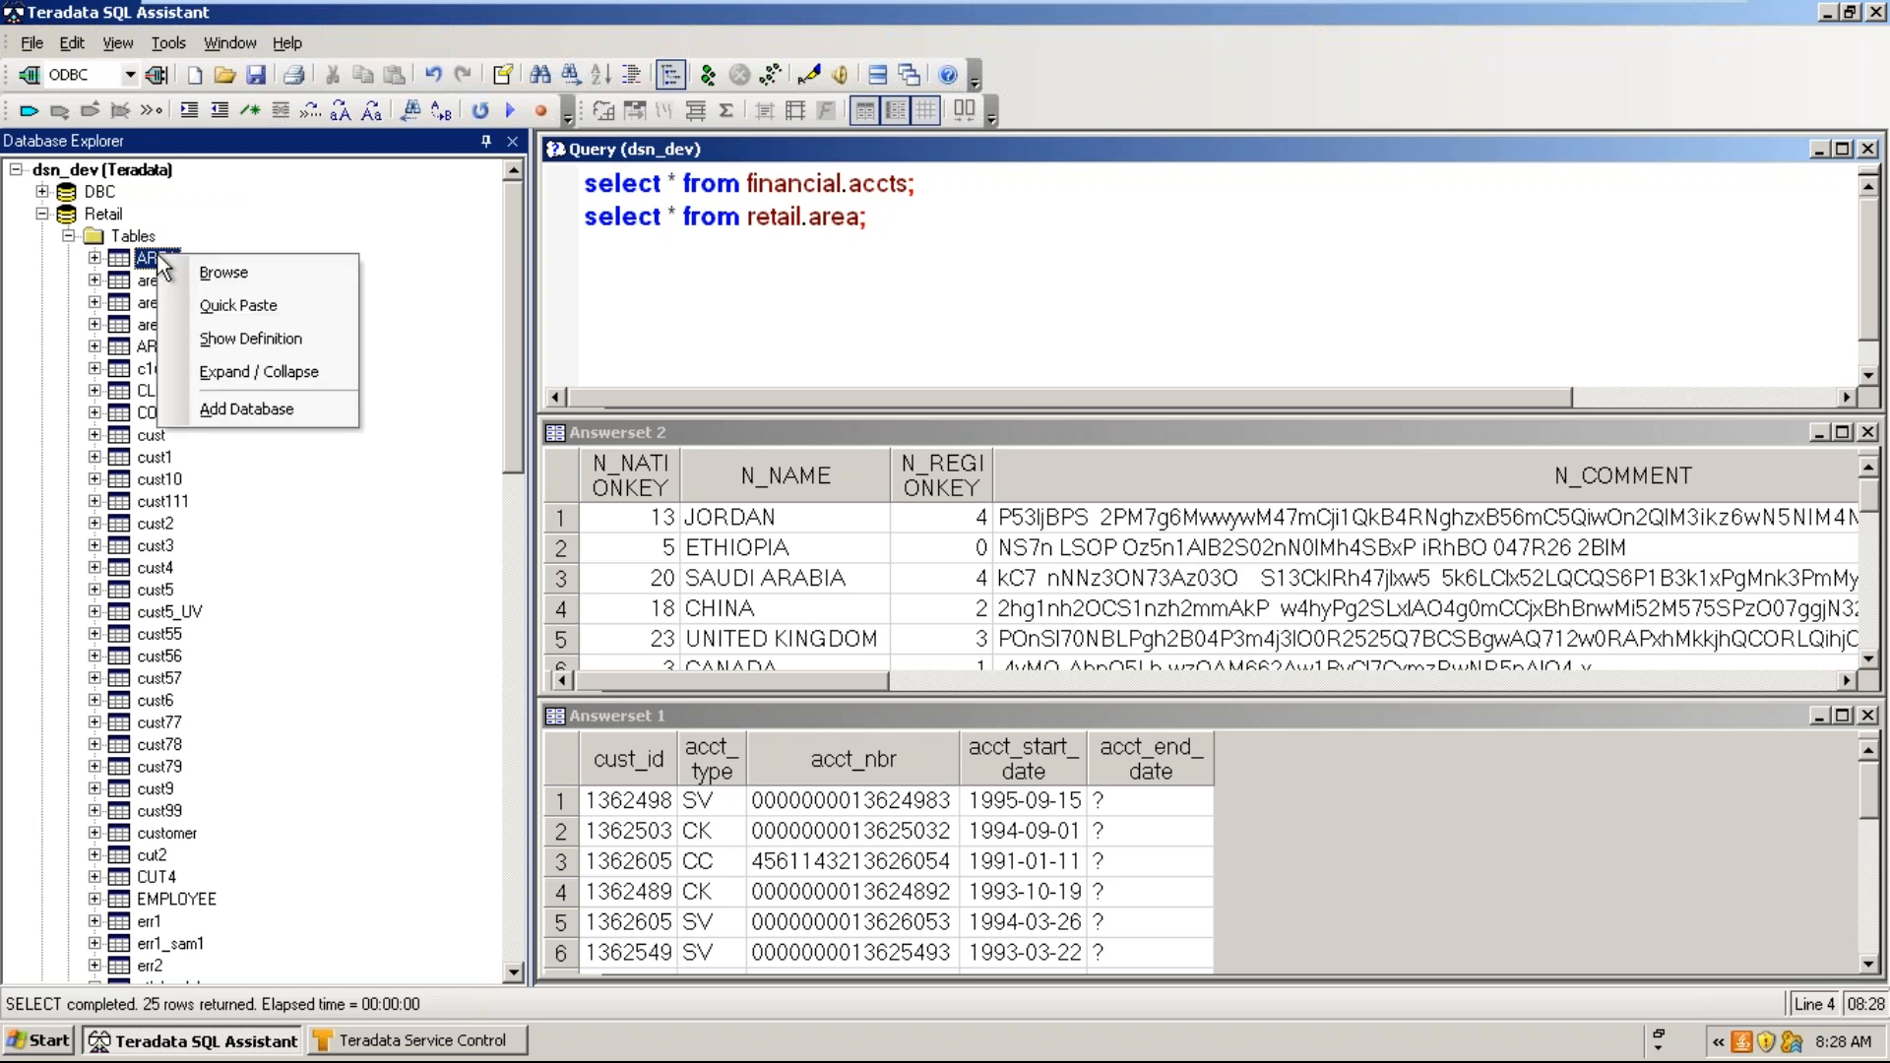
click(216, 307)
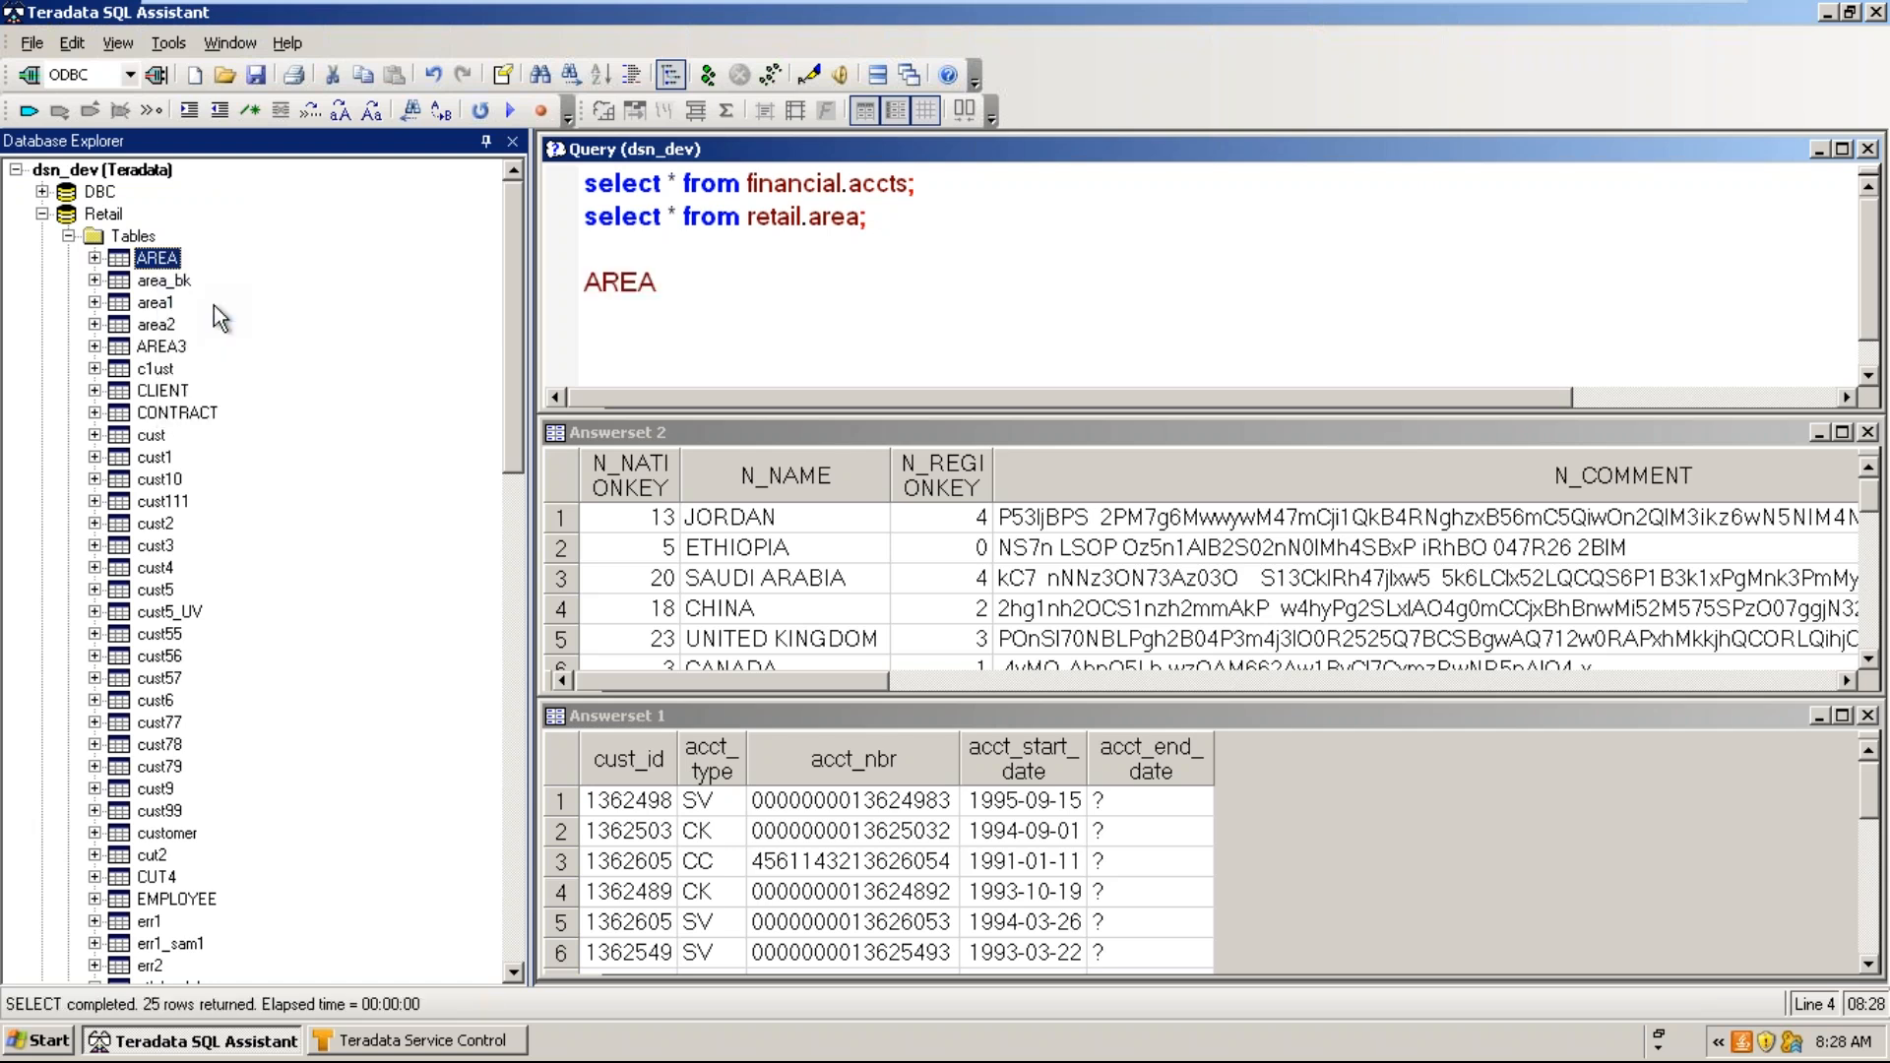
- Replace the pasted AREA name with "select * from Retail.CLIENT", quick-pasting the database and table names from the tree
drag(670, 280, 554, 282)
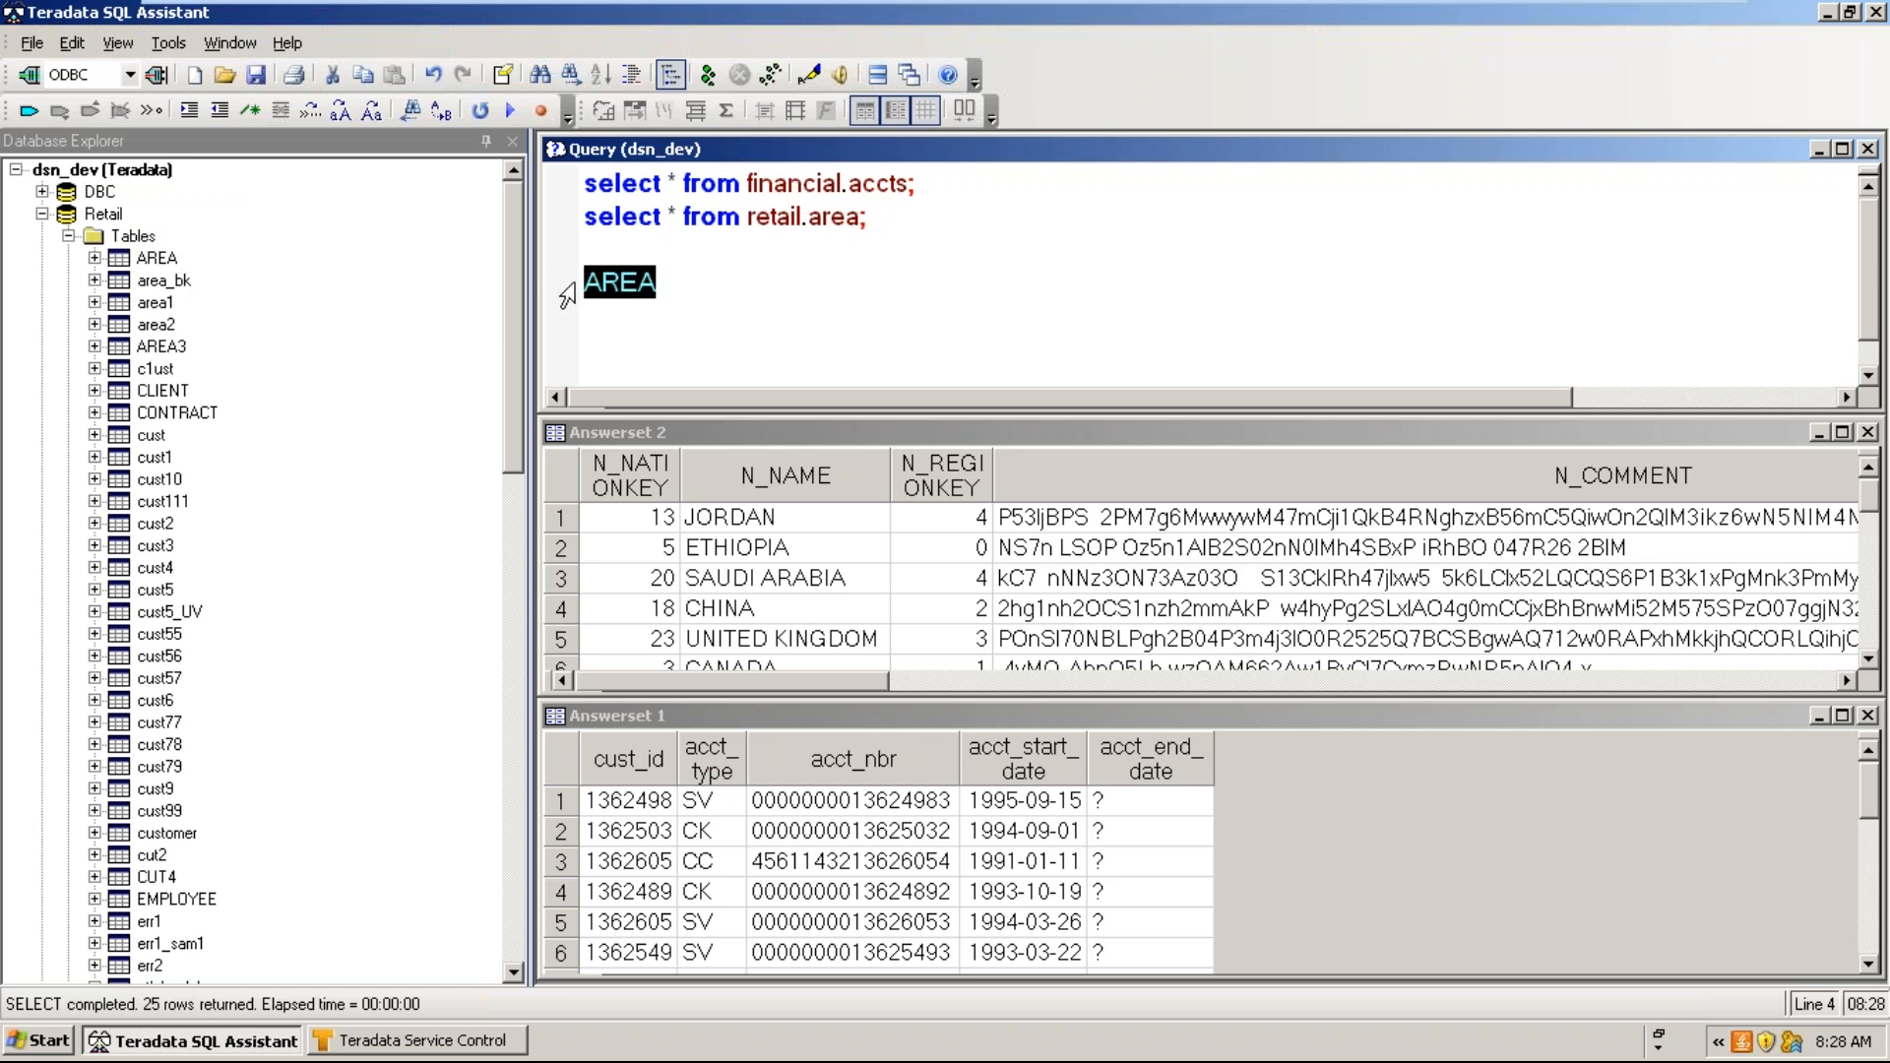
text(sele)
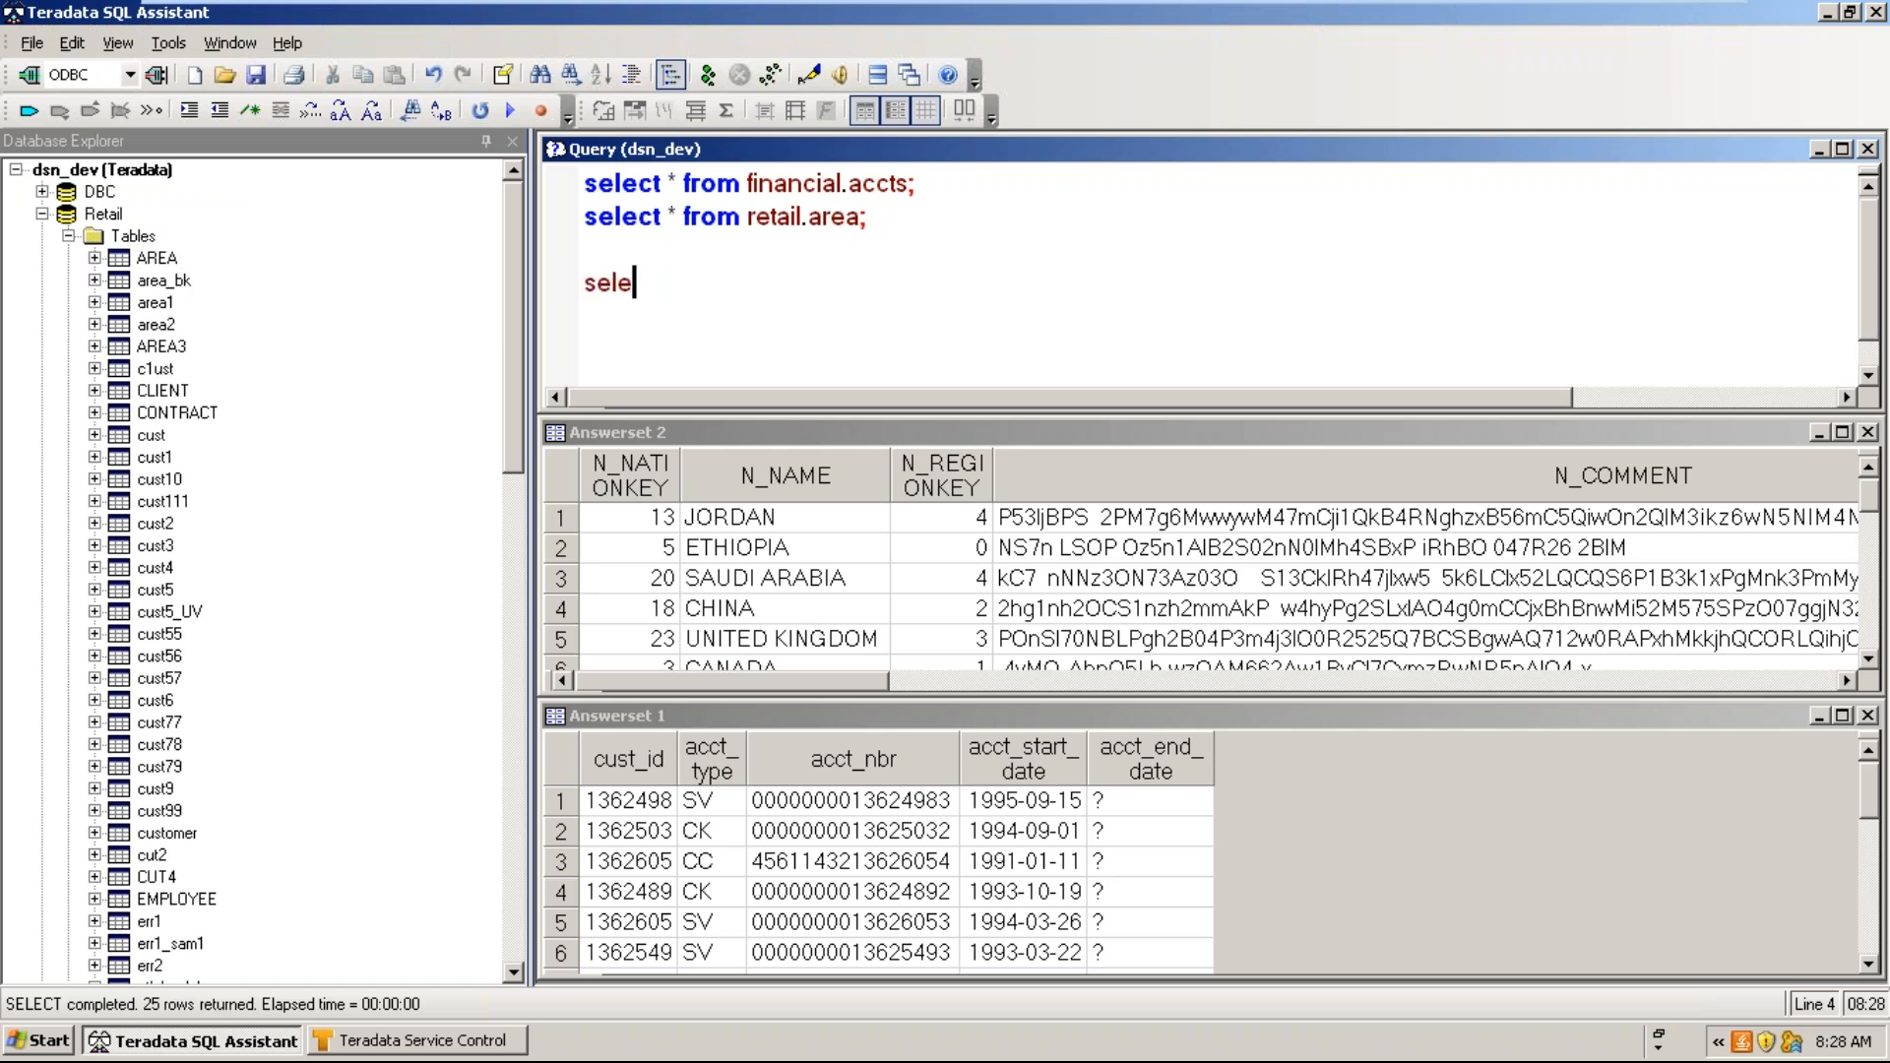
text(ct * from)
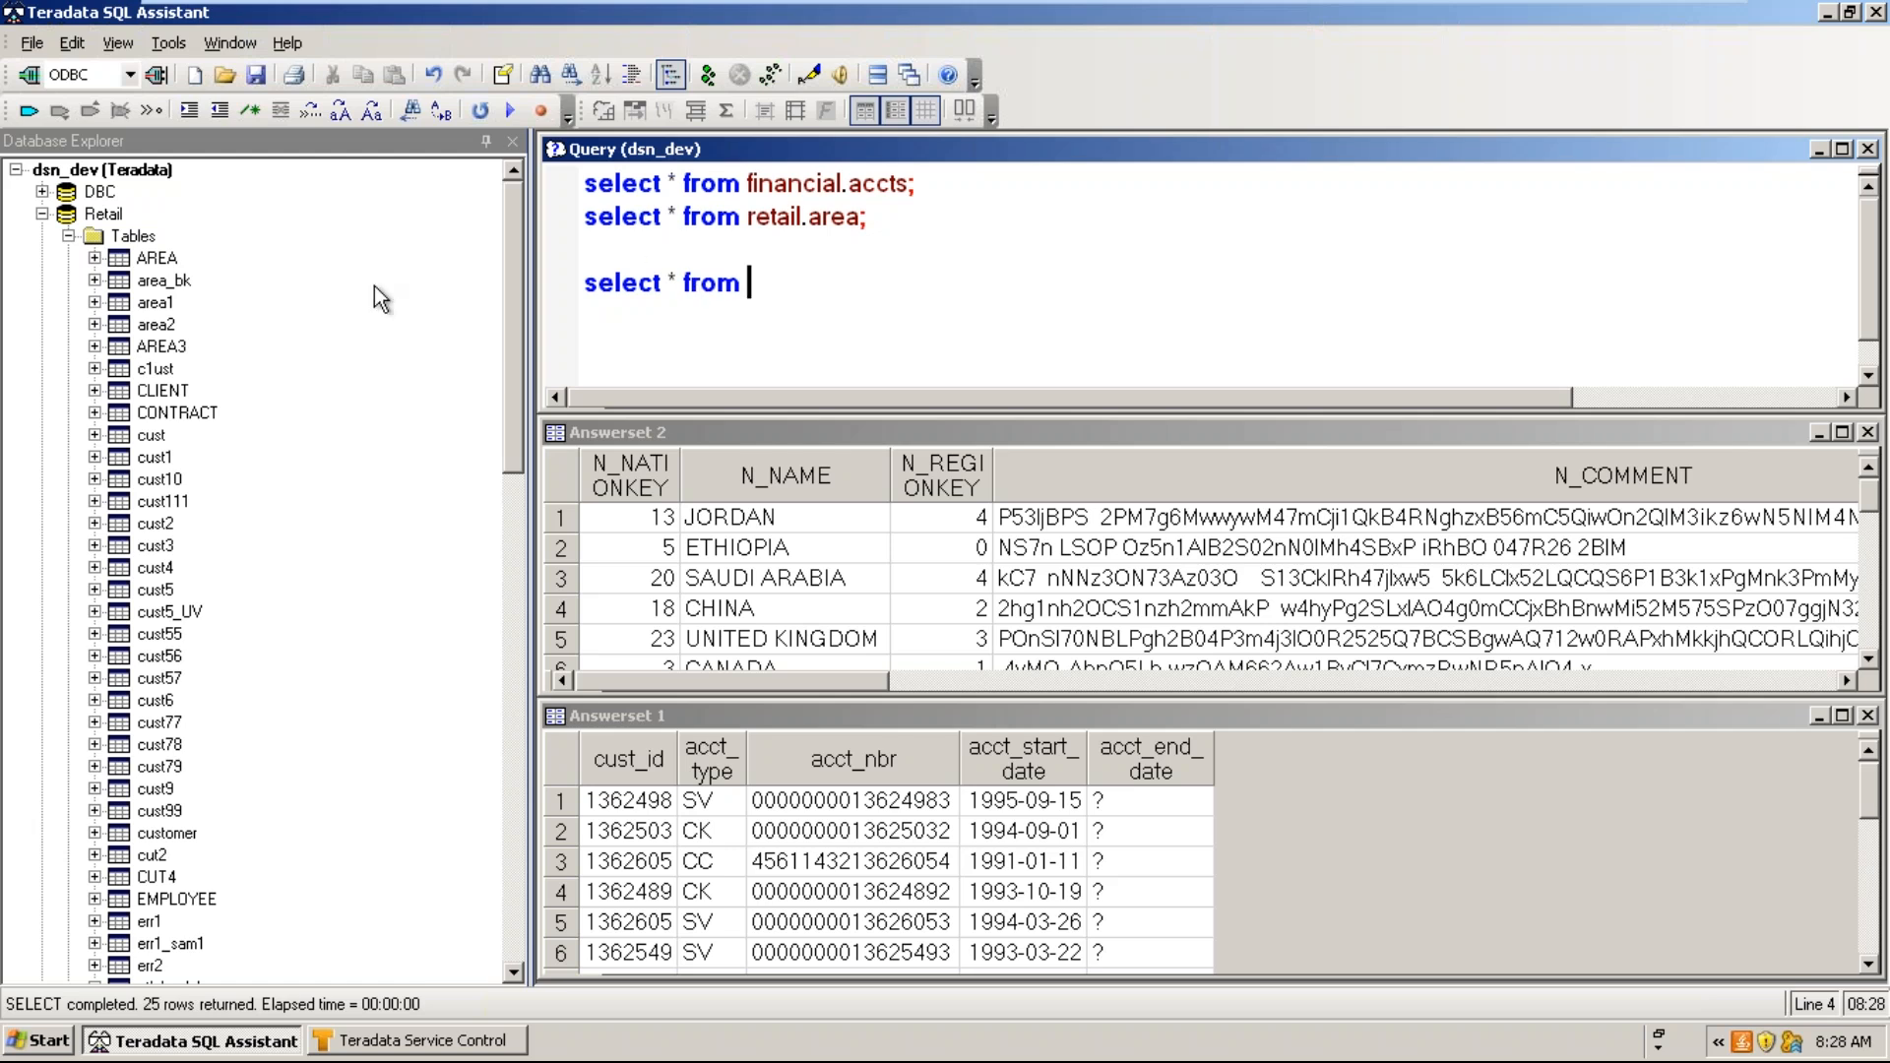
click(109, 218)
right_click(111, 222)
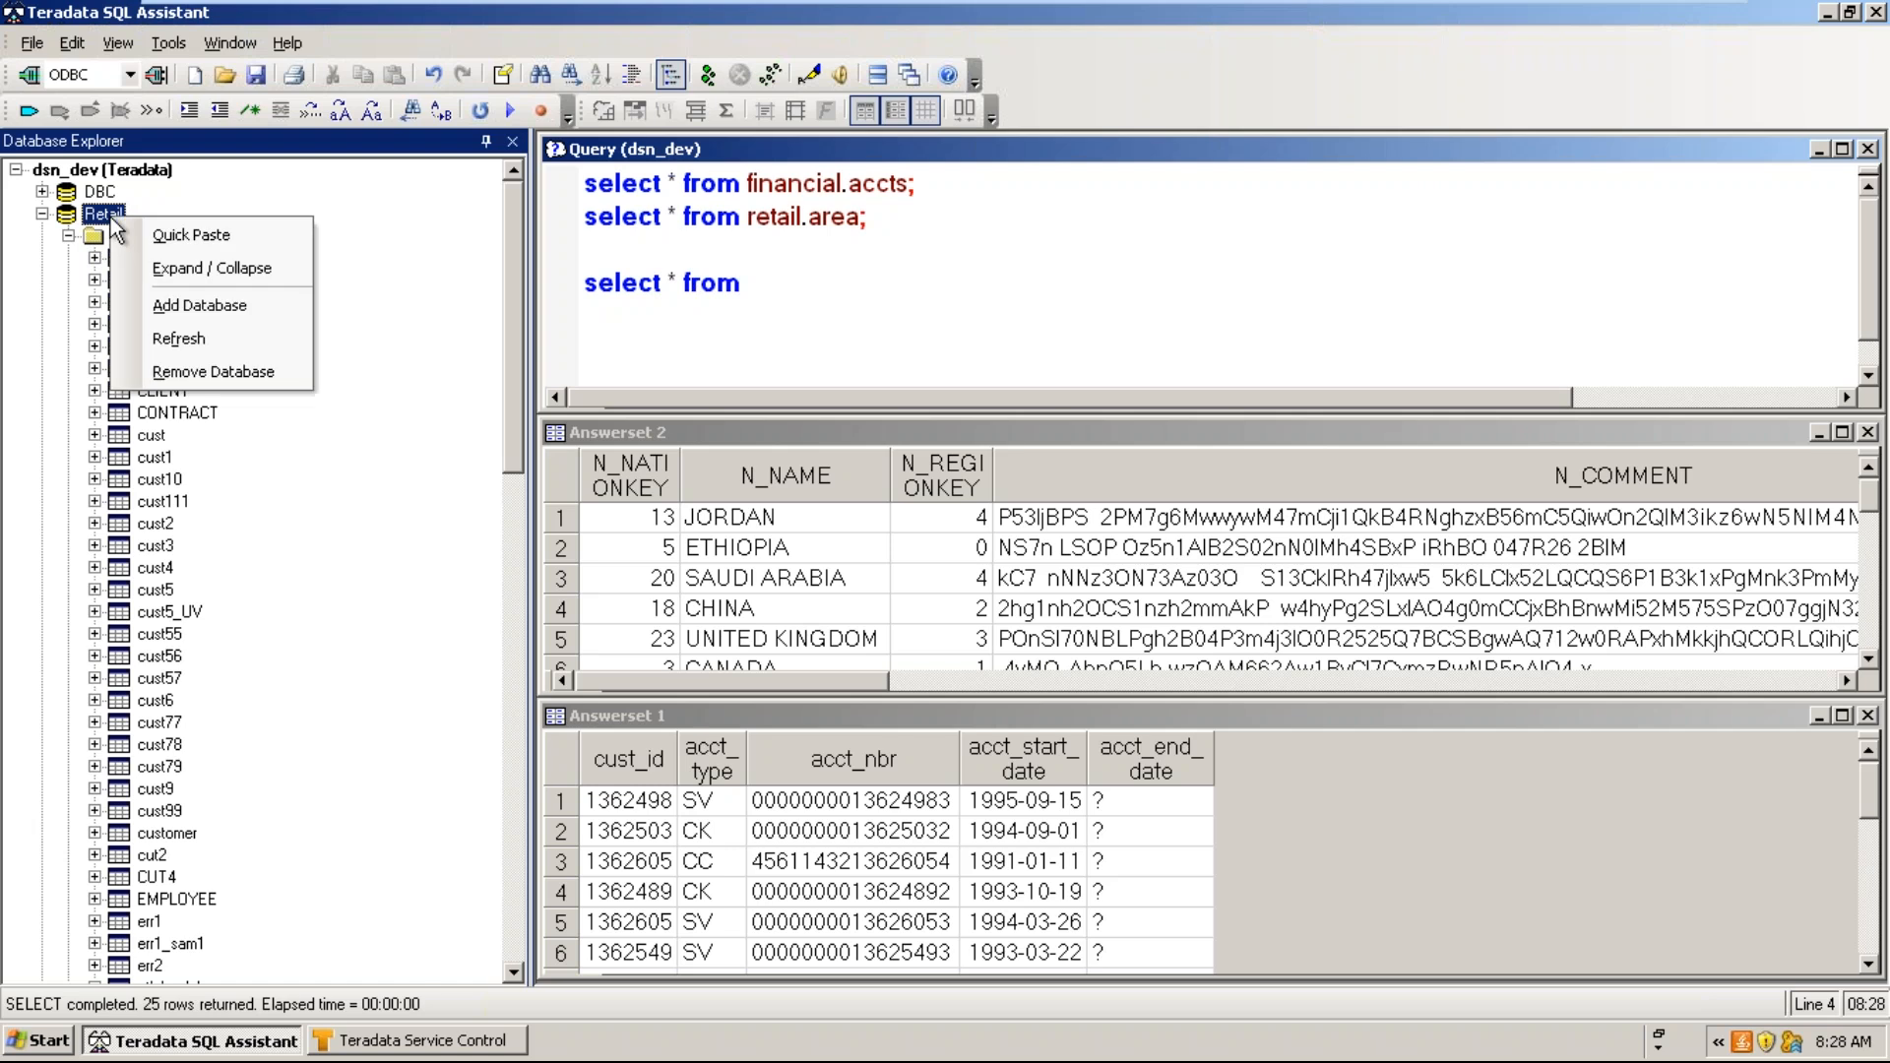
click(204, 244)
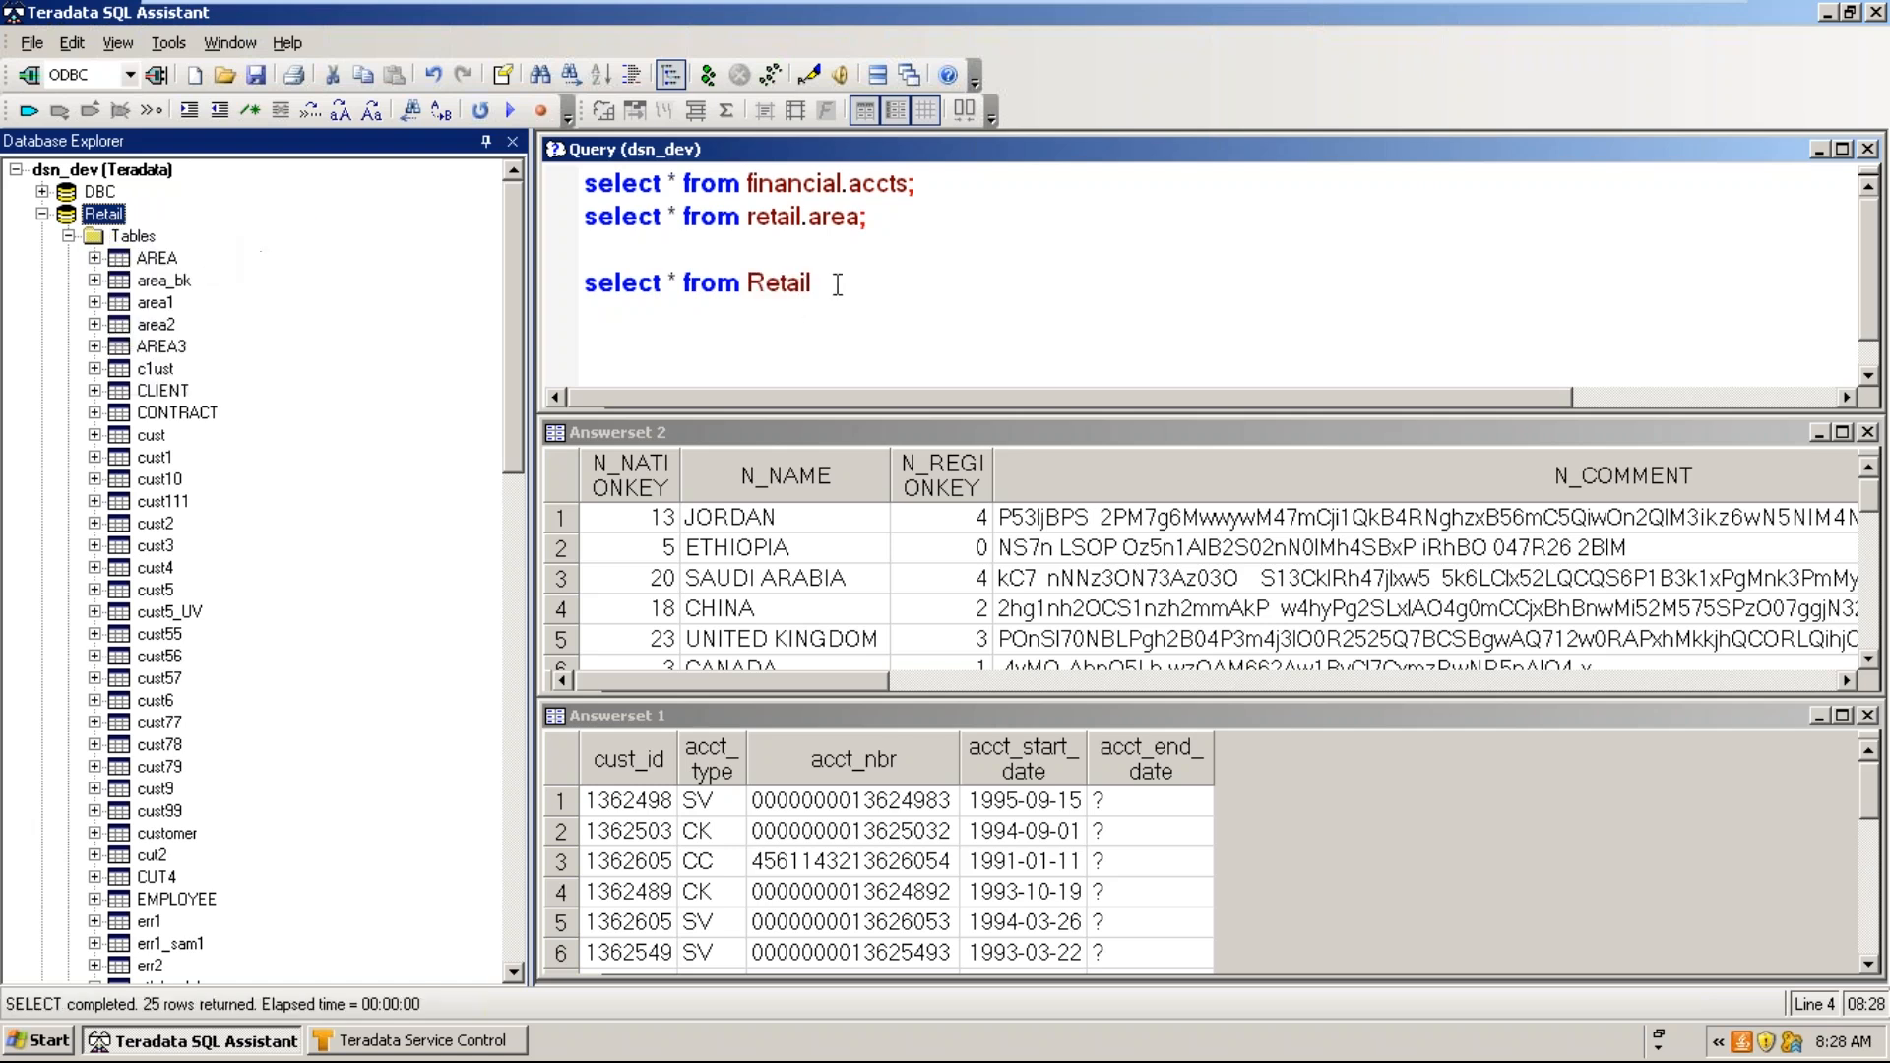
text(.)
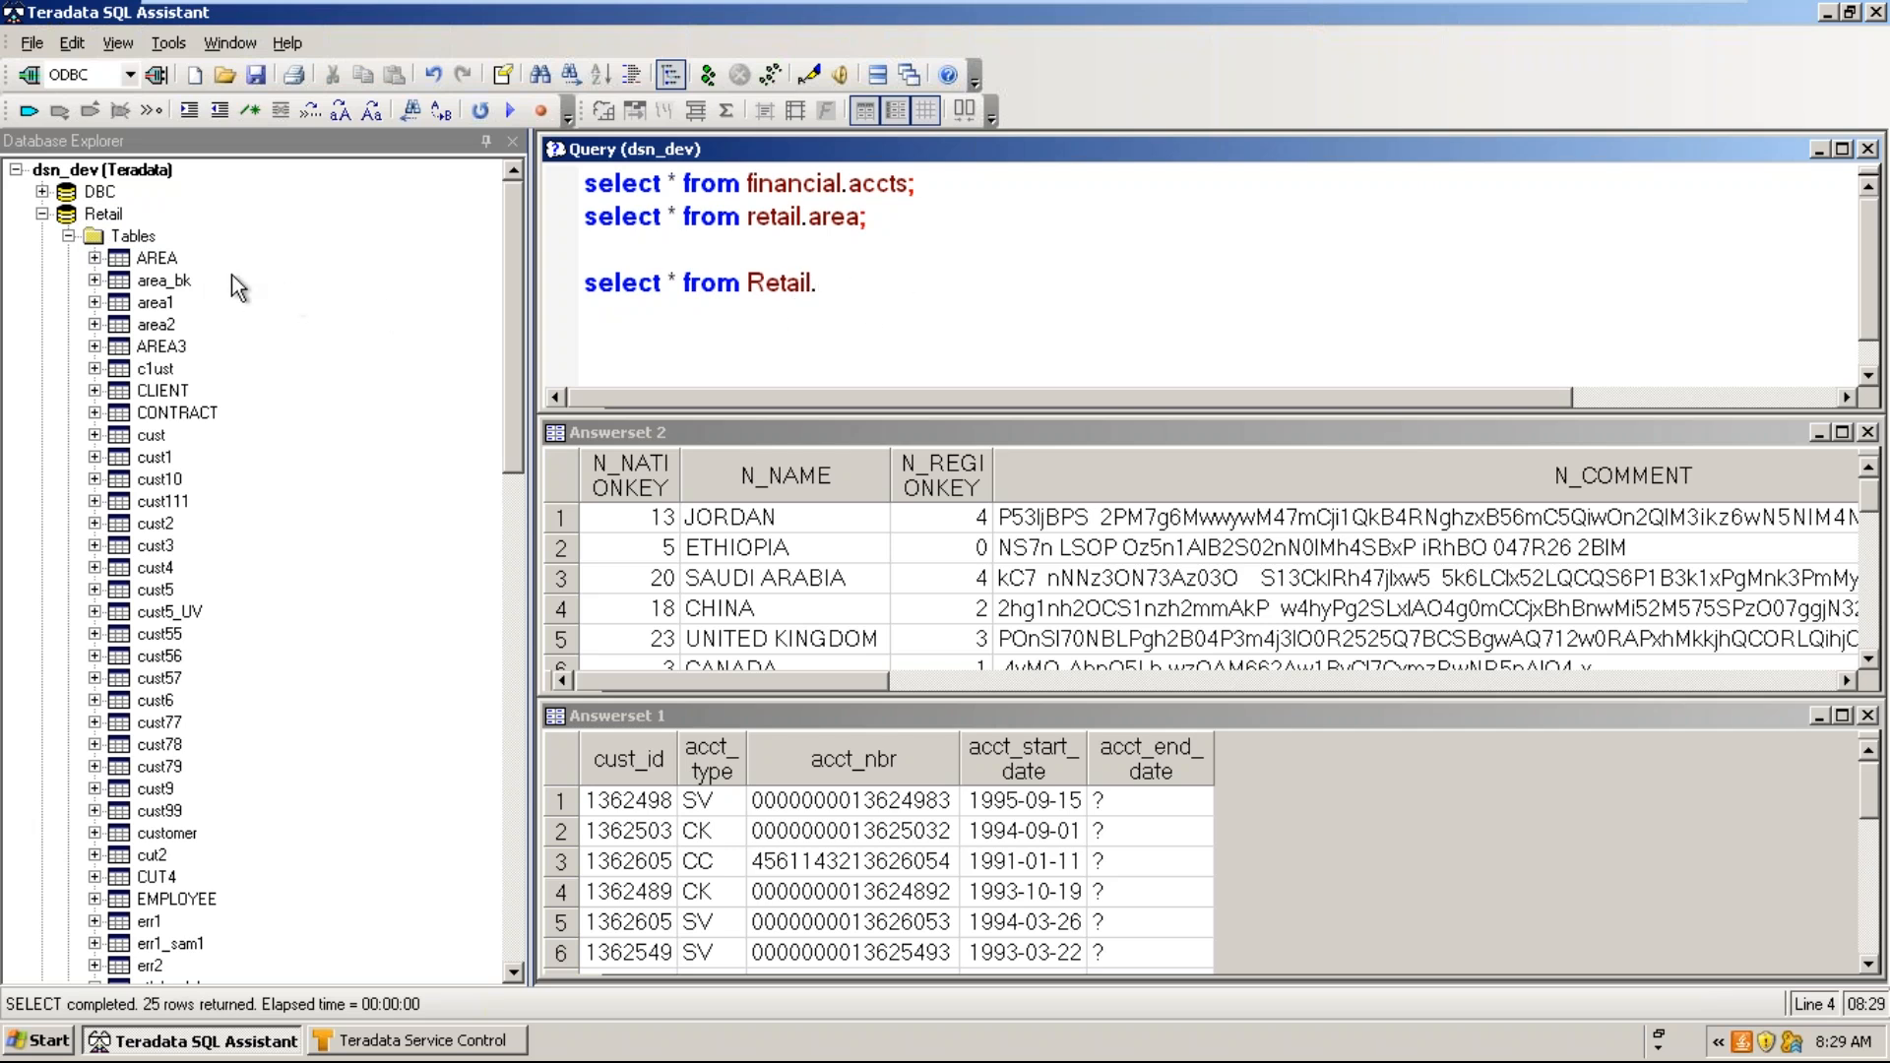
click(184, 405)
click(183, 401)
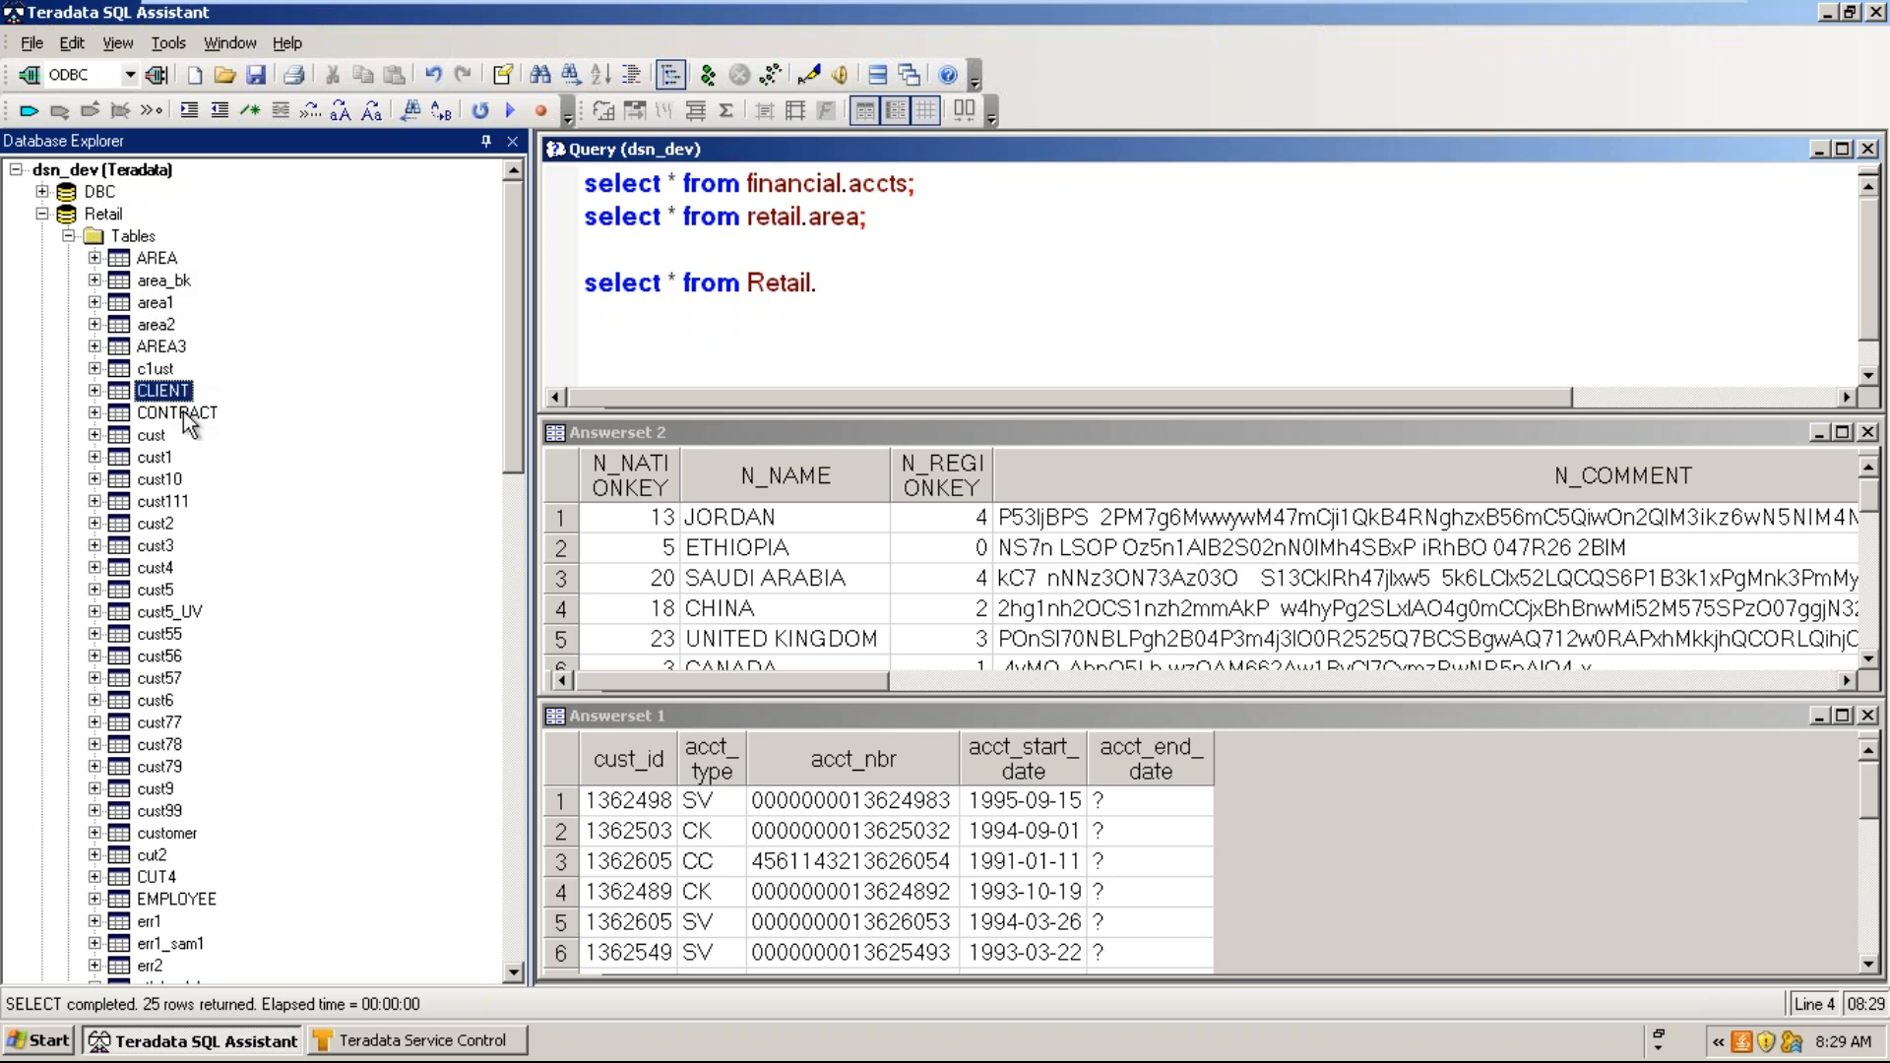
right_click(183, 391)
click(258, 436)
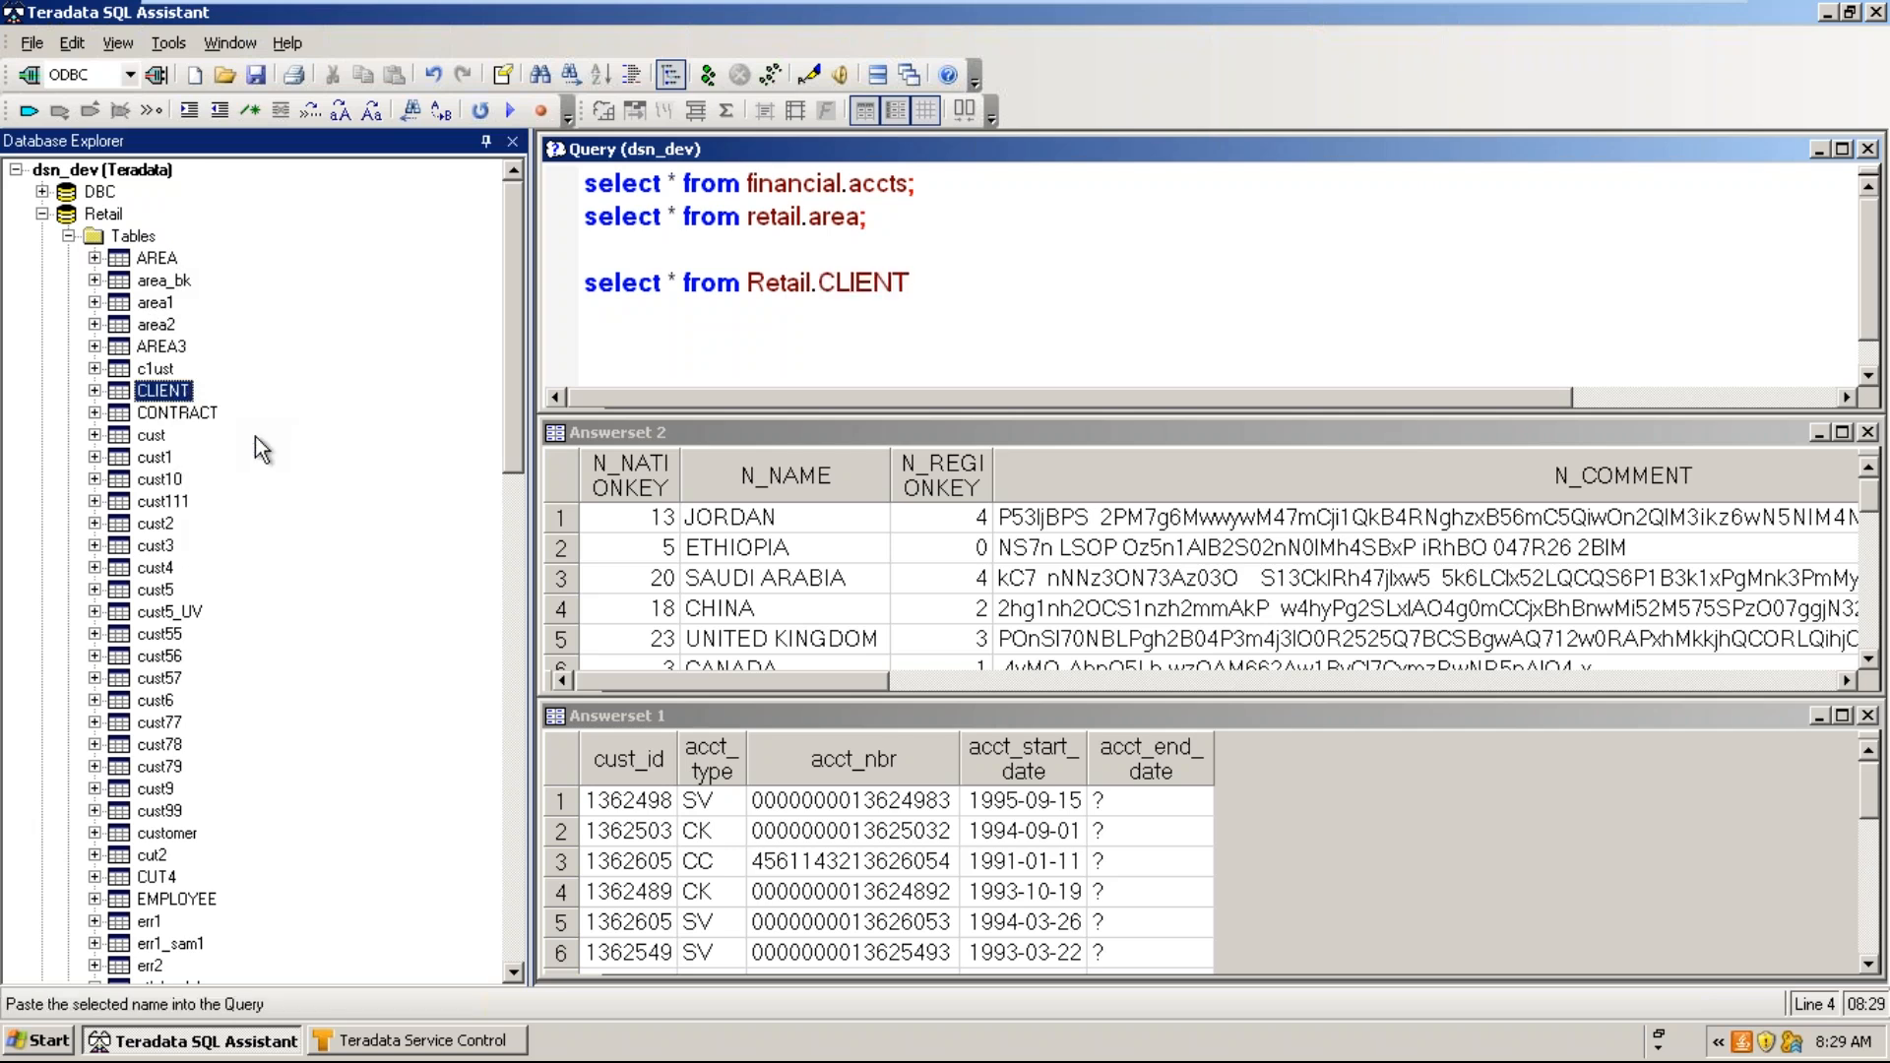
- Run only the "select * from Retail.CLIENT" statement and accept cancelling the result set at 1000 rows
drag(952, 286, 508, 276)
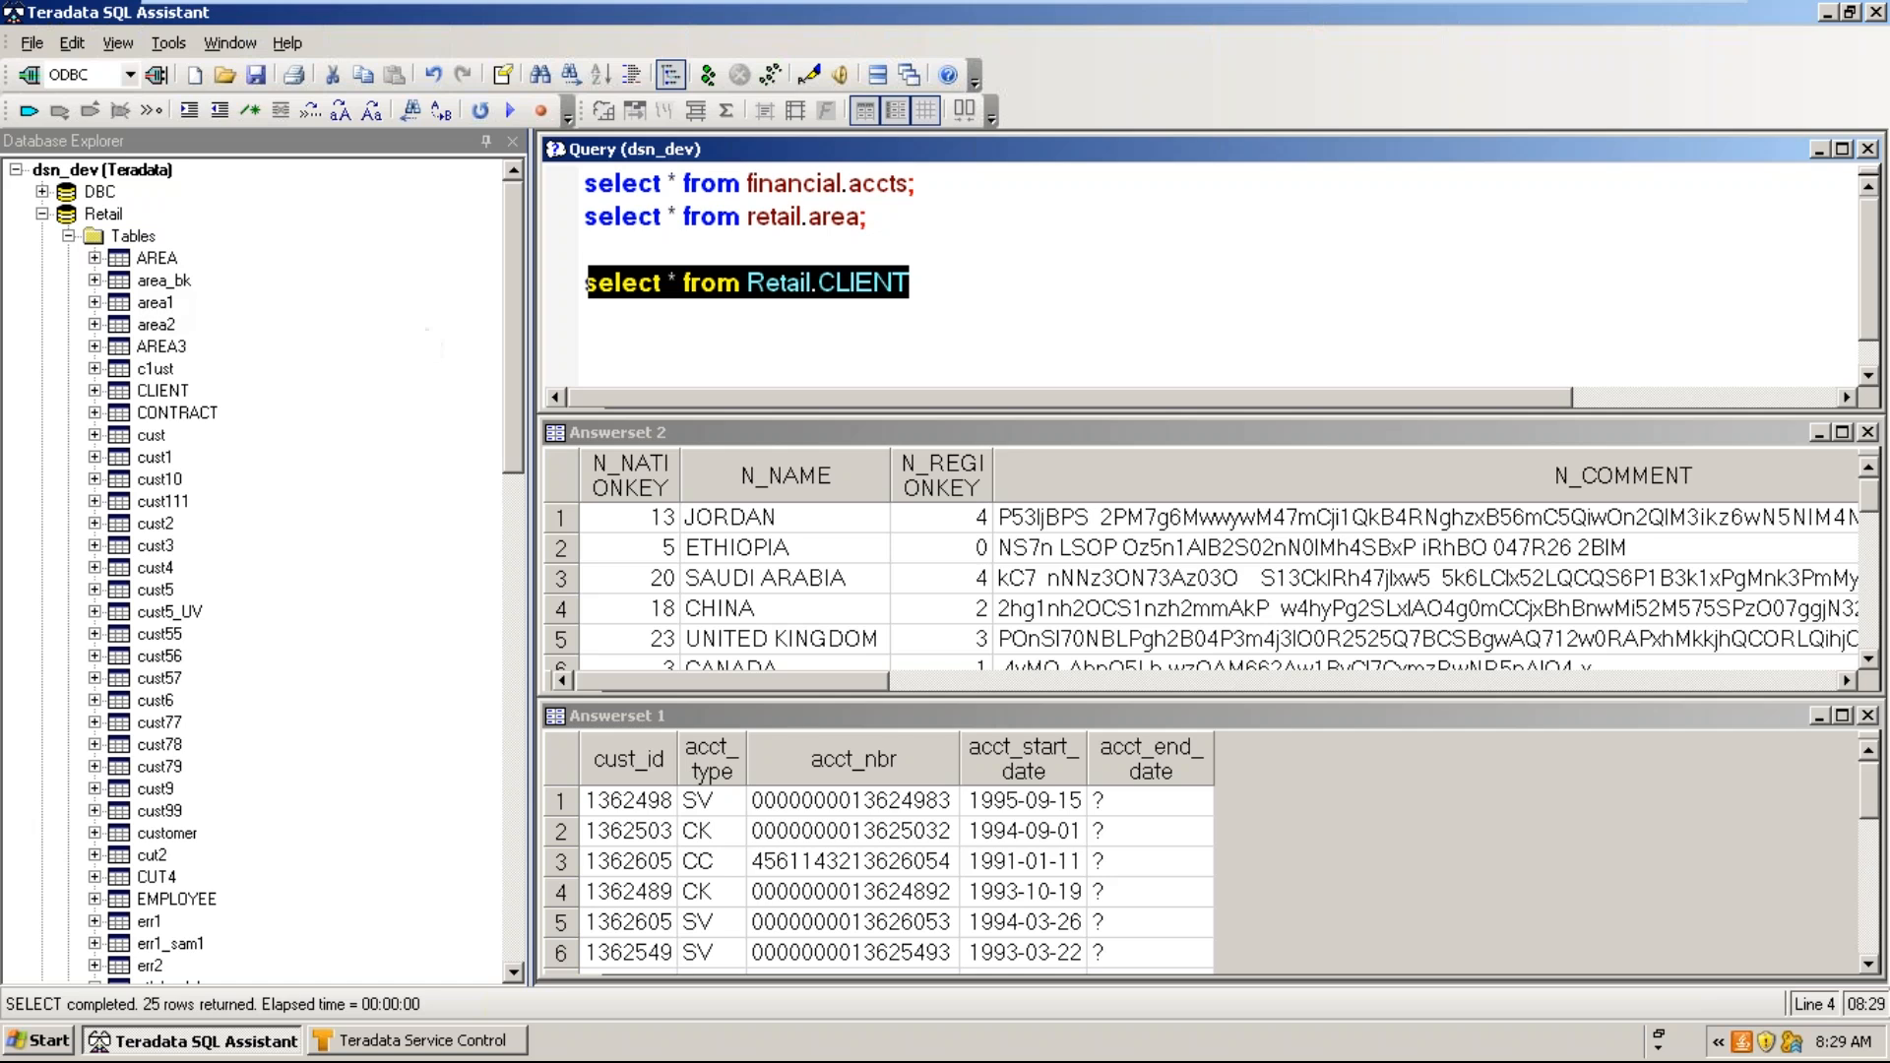
click(860, 296)
click(820, 284)
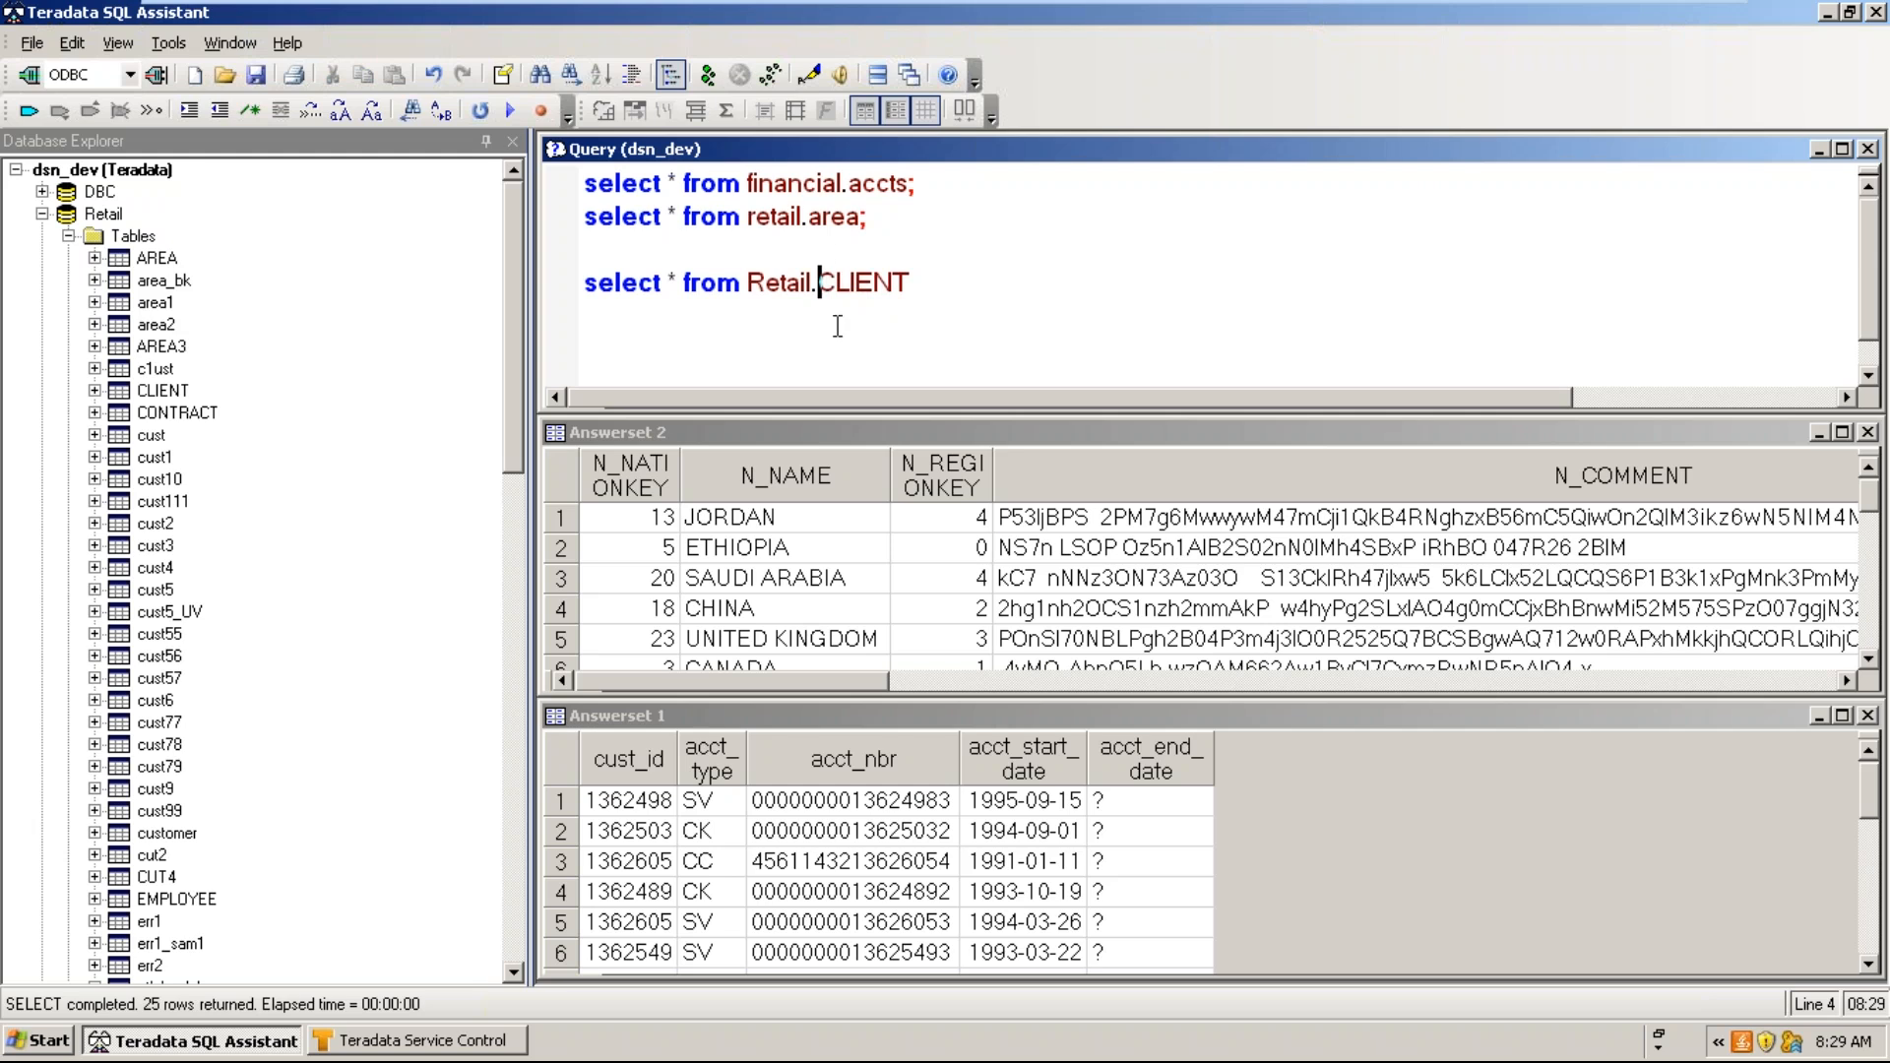
drag(962, 276, 457, 280)
click(708, 75)
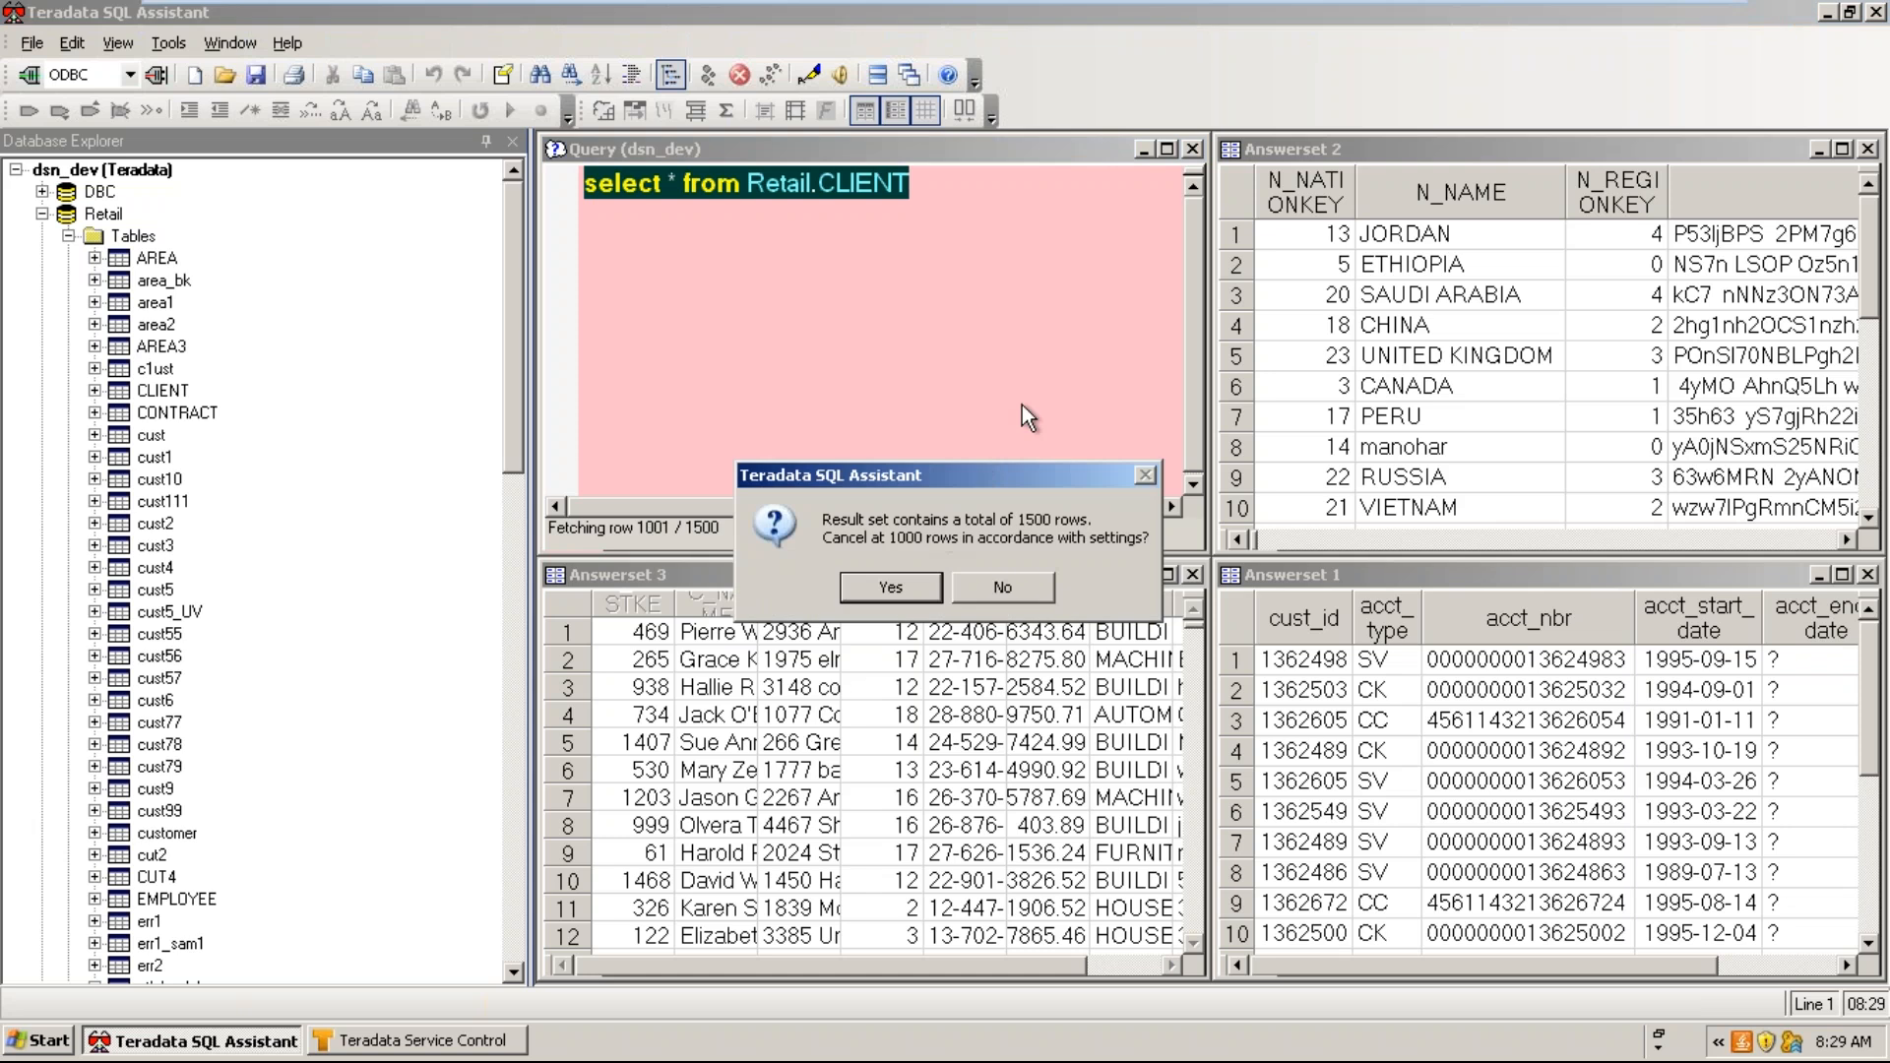
click(908, 589)
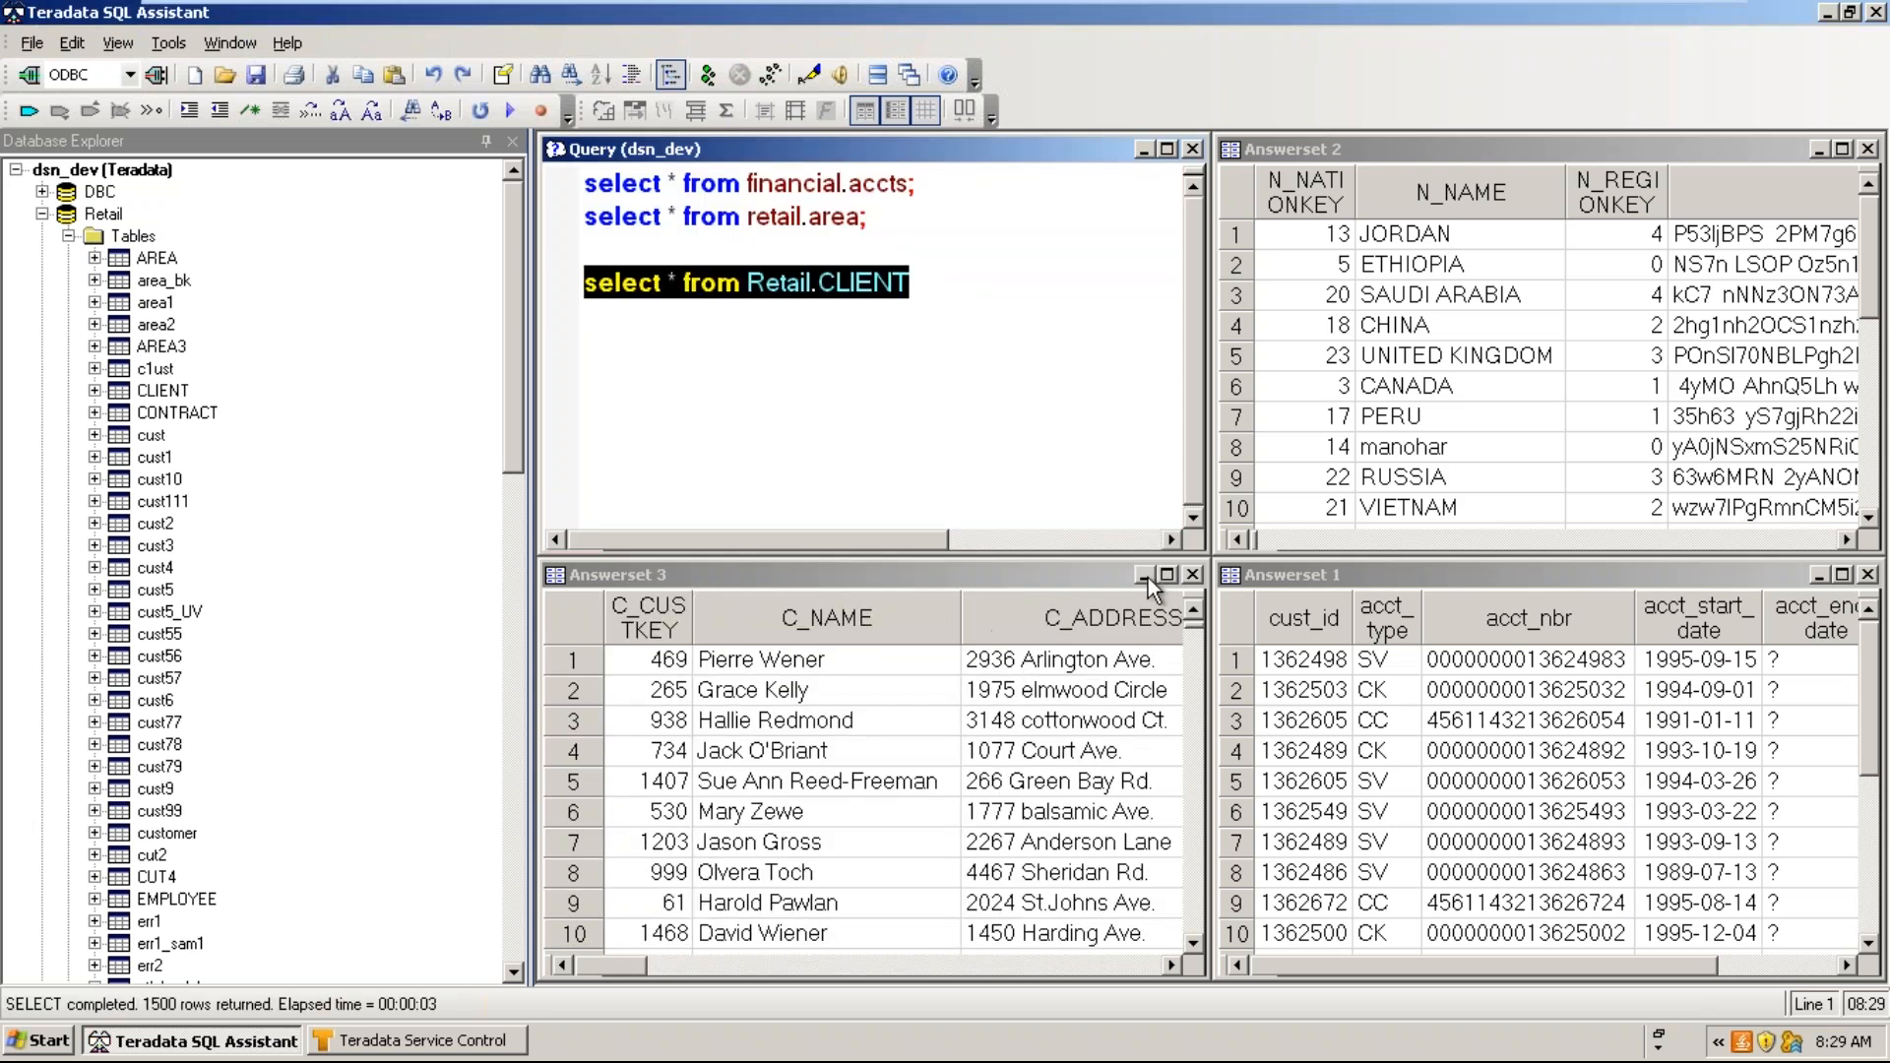
click(877, 411)
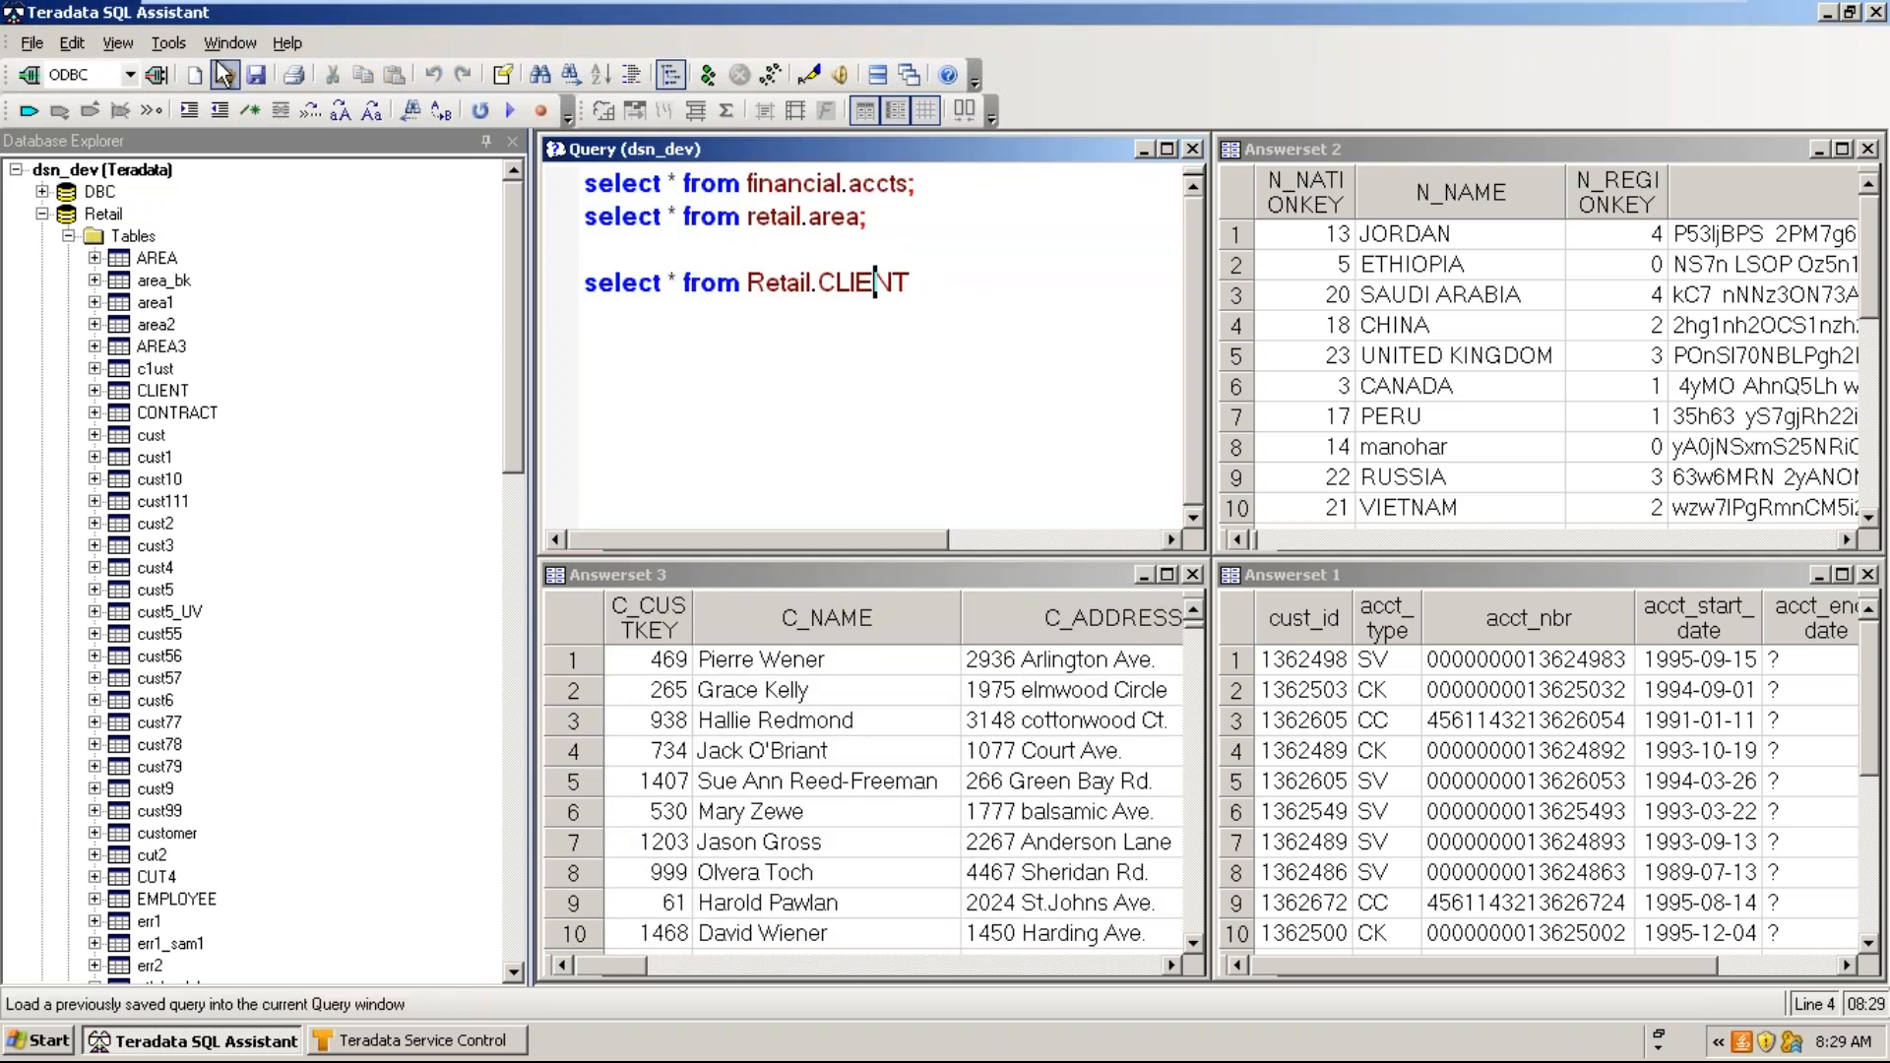
- Review the server name, username and password fields in the dsn_dev ODBC data source setup, then close it unchanged
click(180, 45)
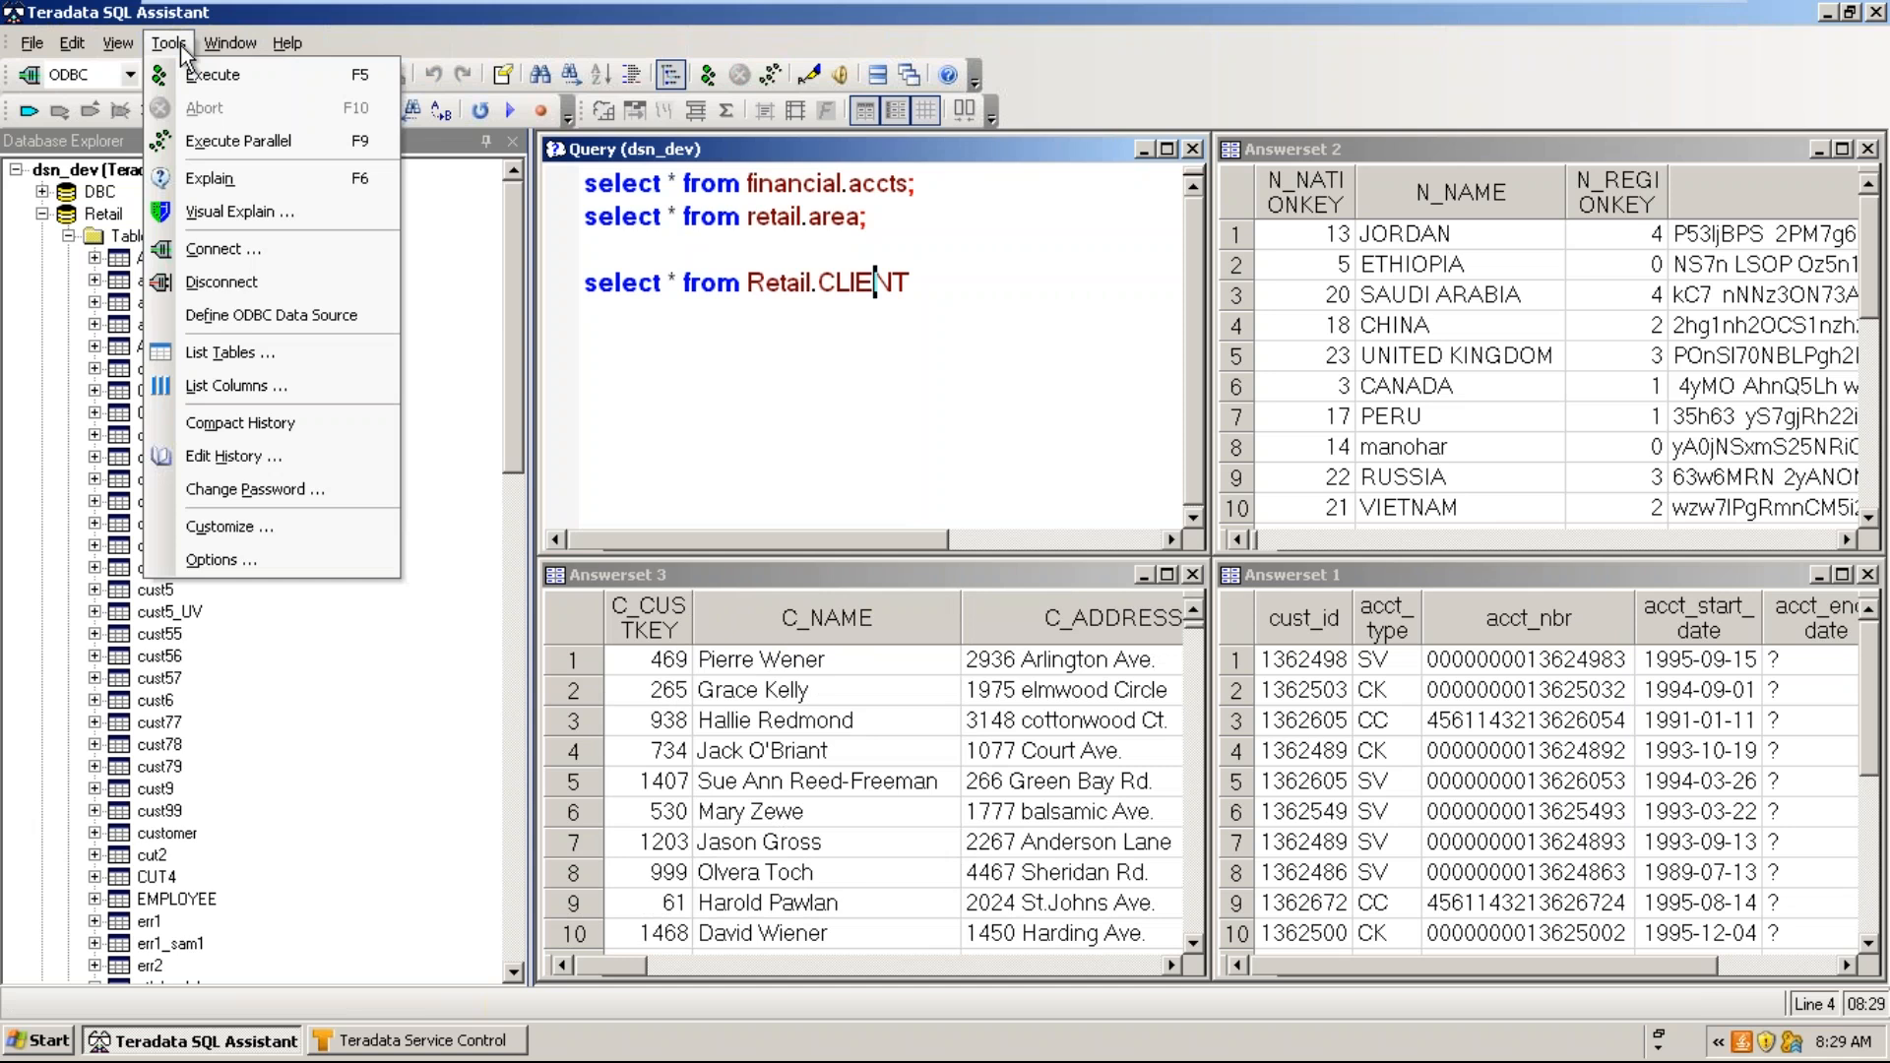
click(321, 315)
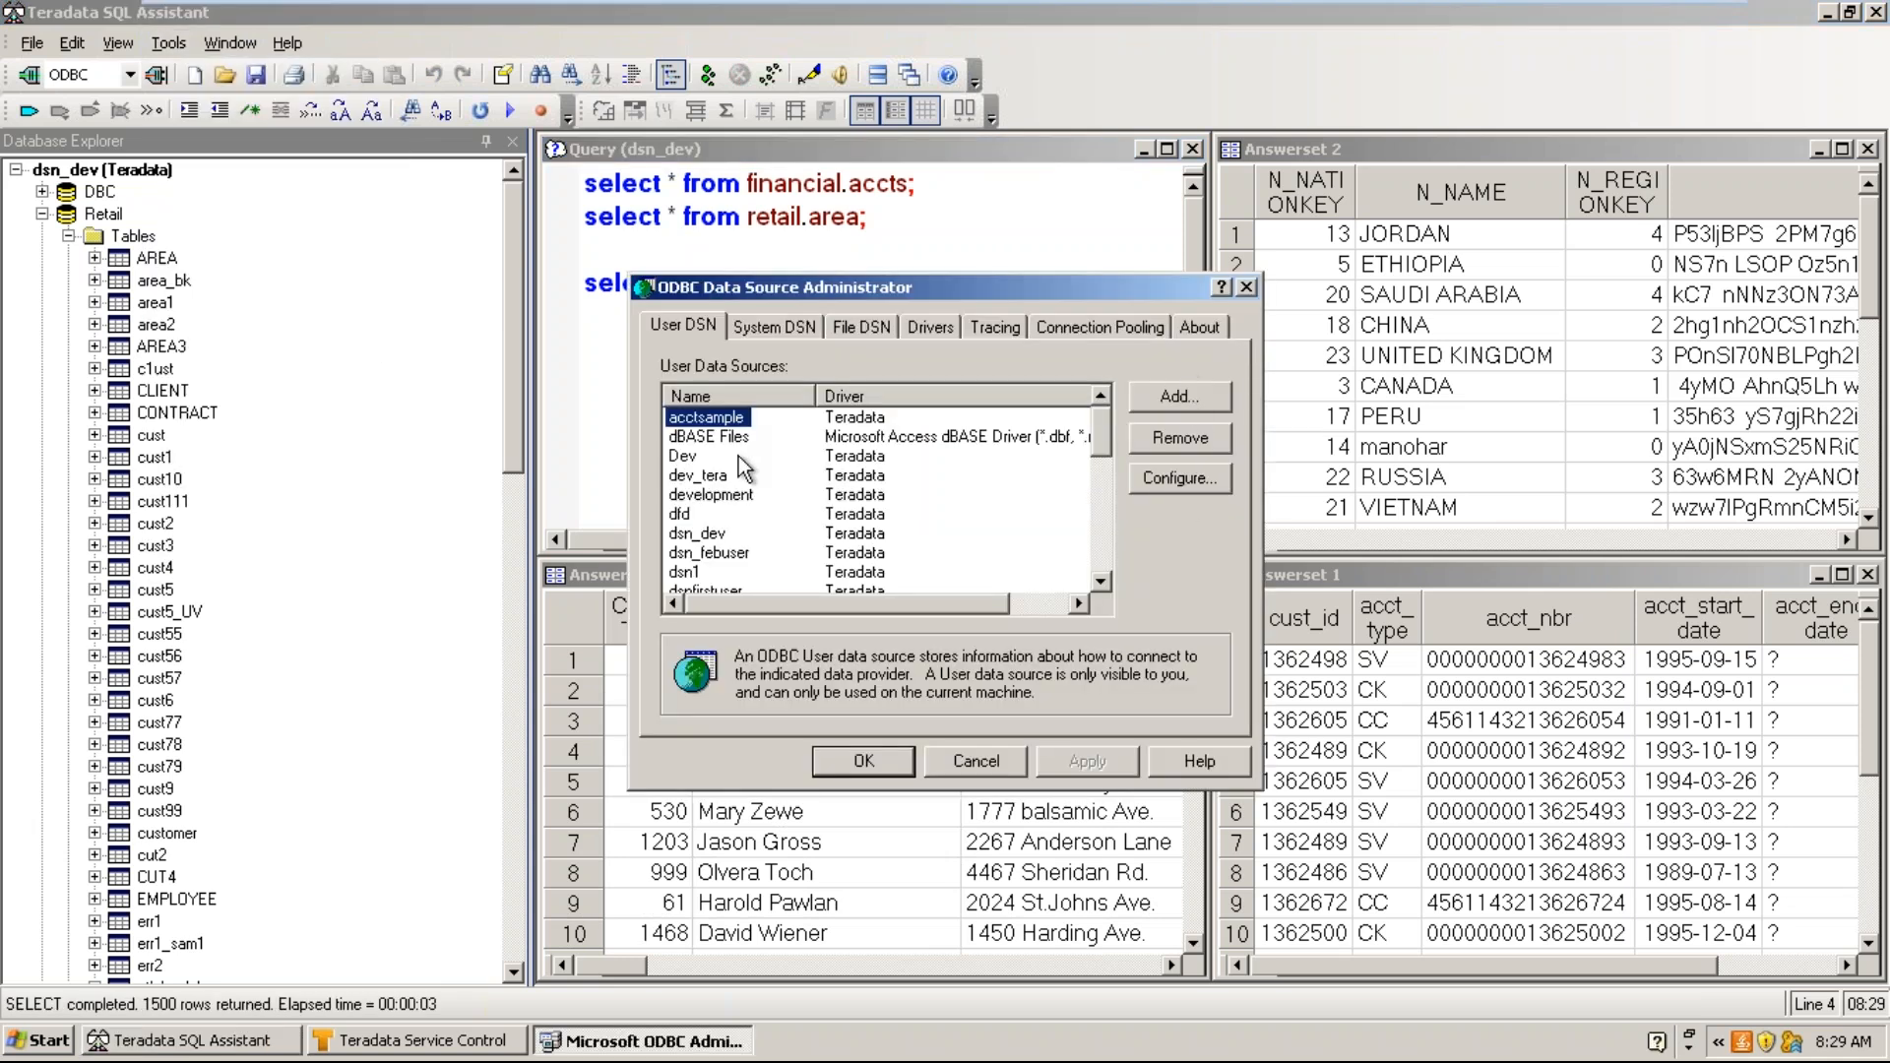
click(722, 535)
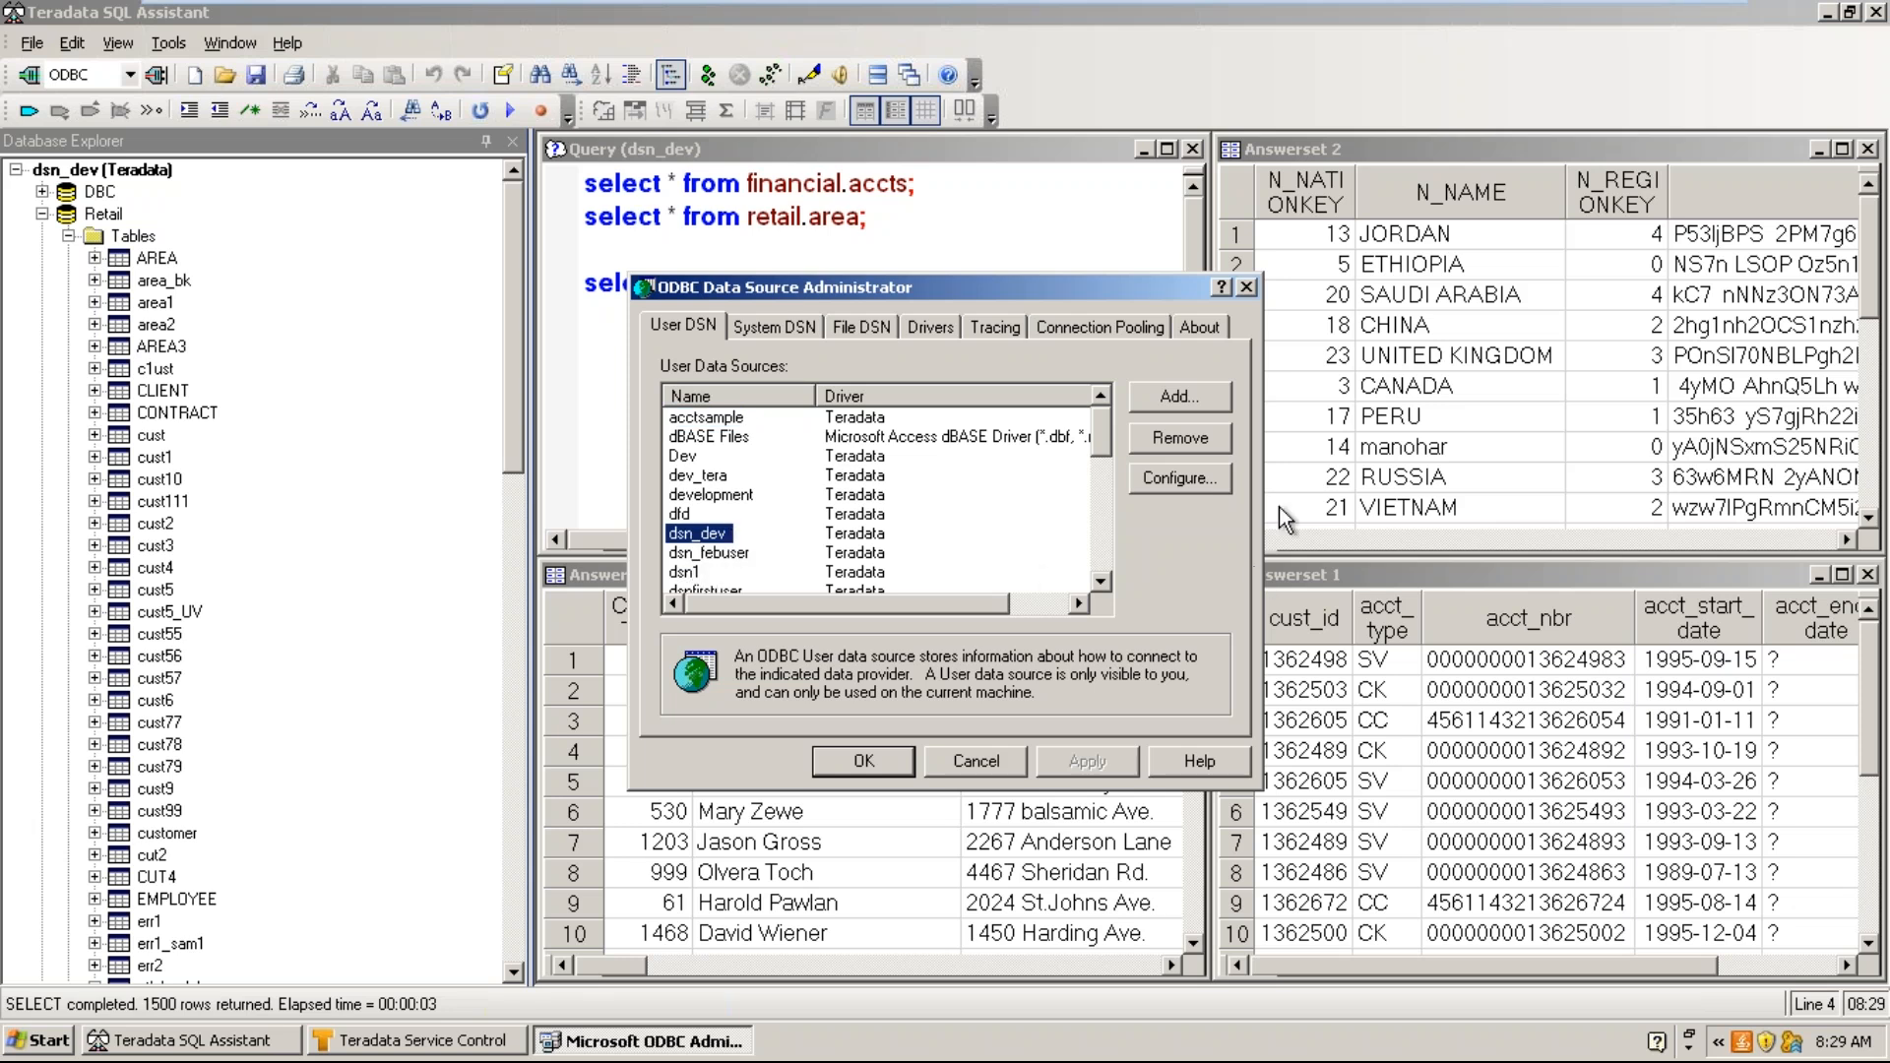
click(1185, 482)
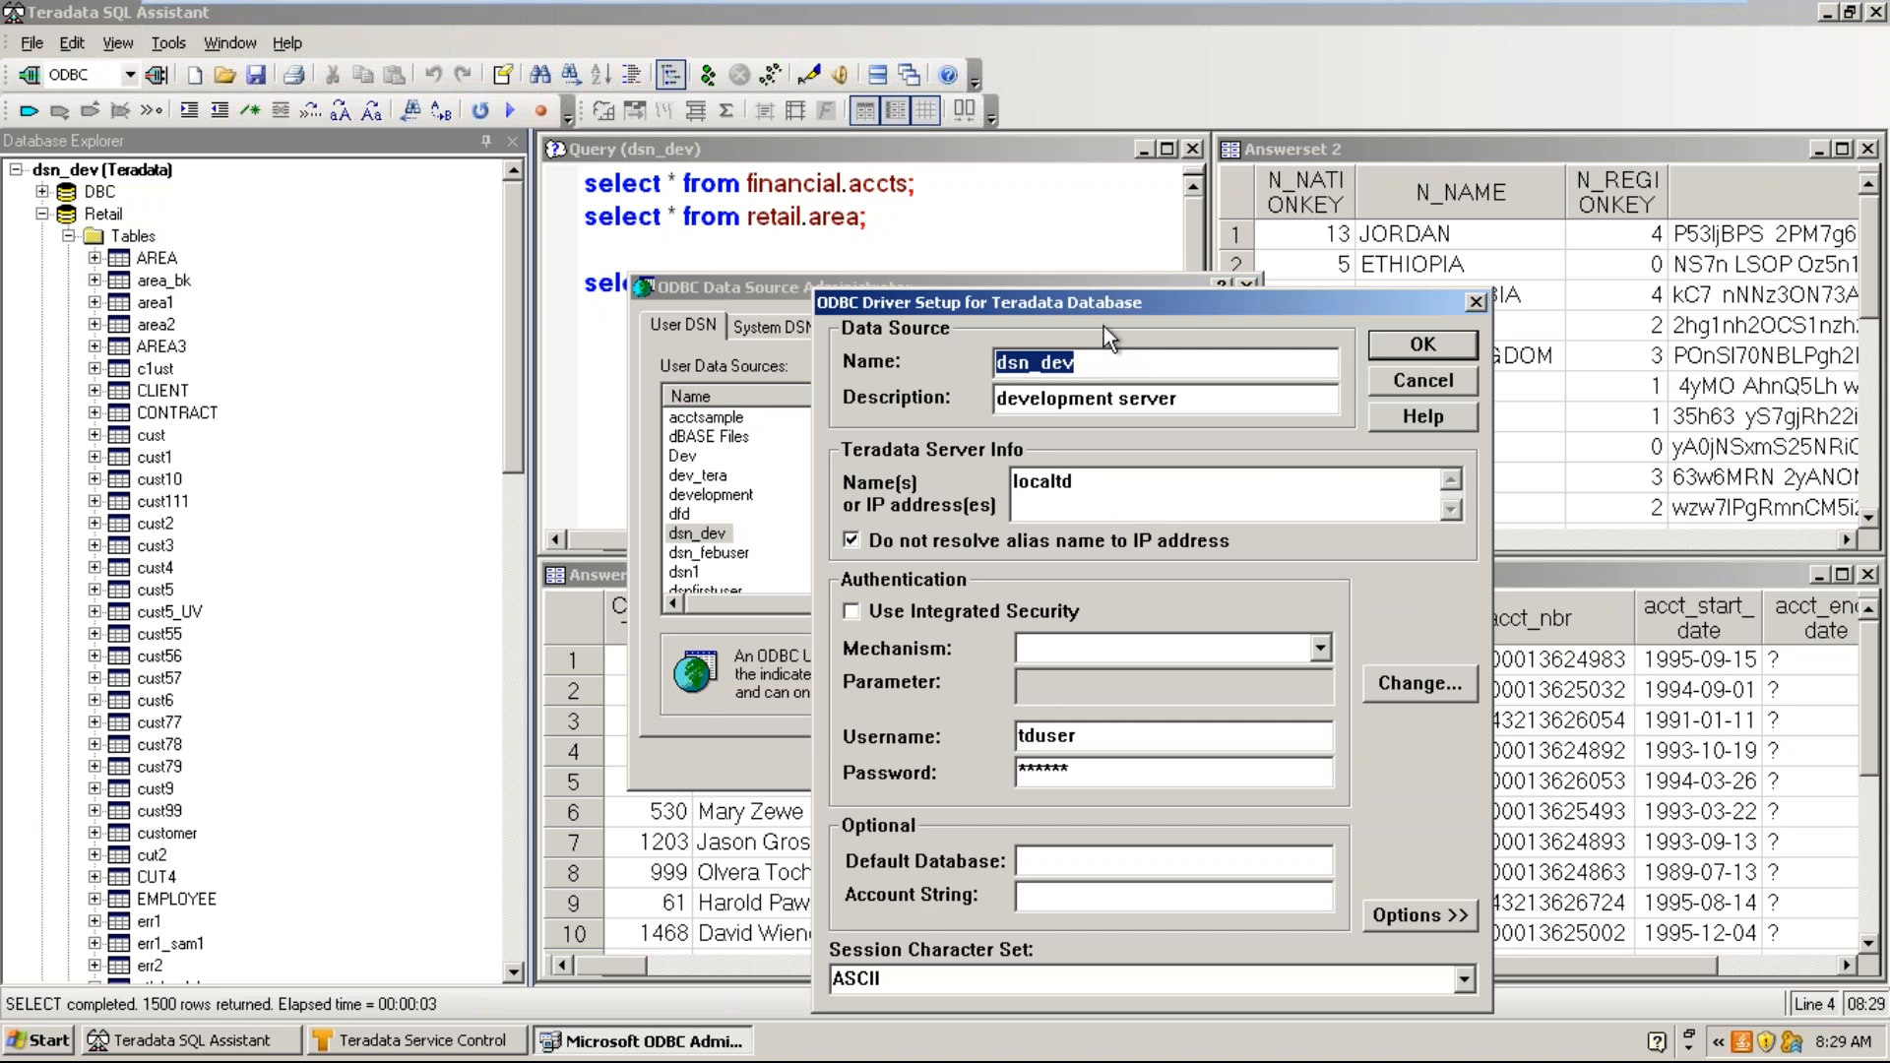
drag(1095, 740, 934, 720)
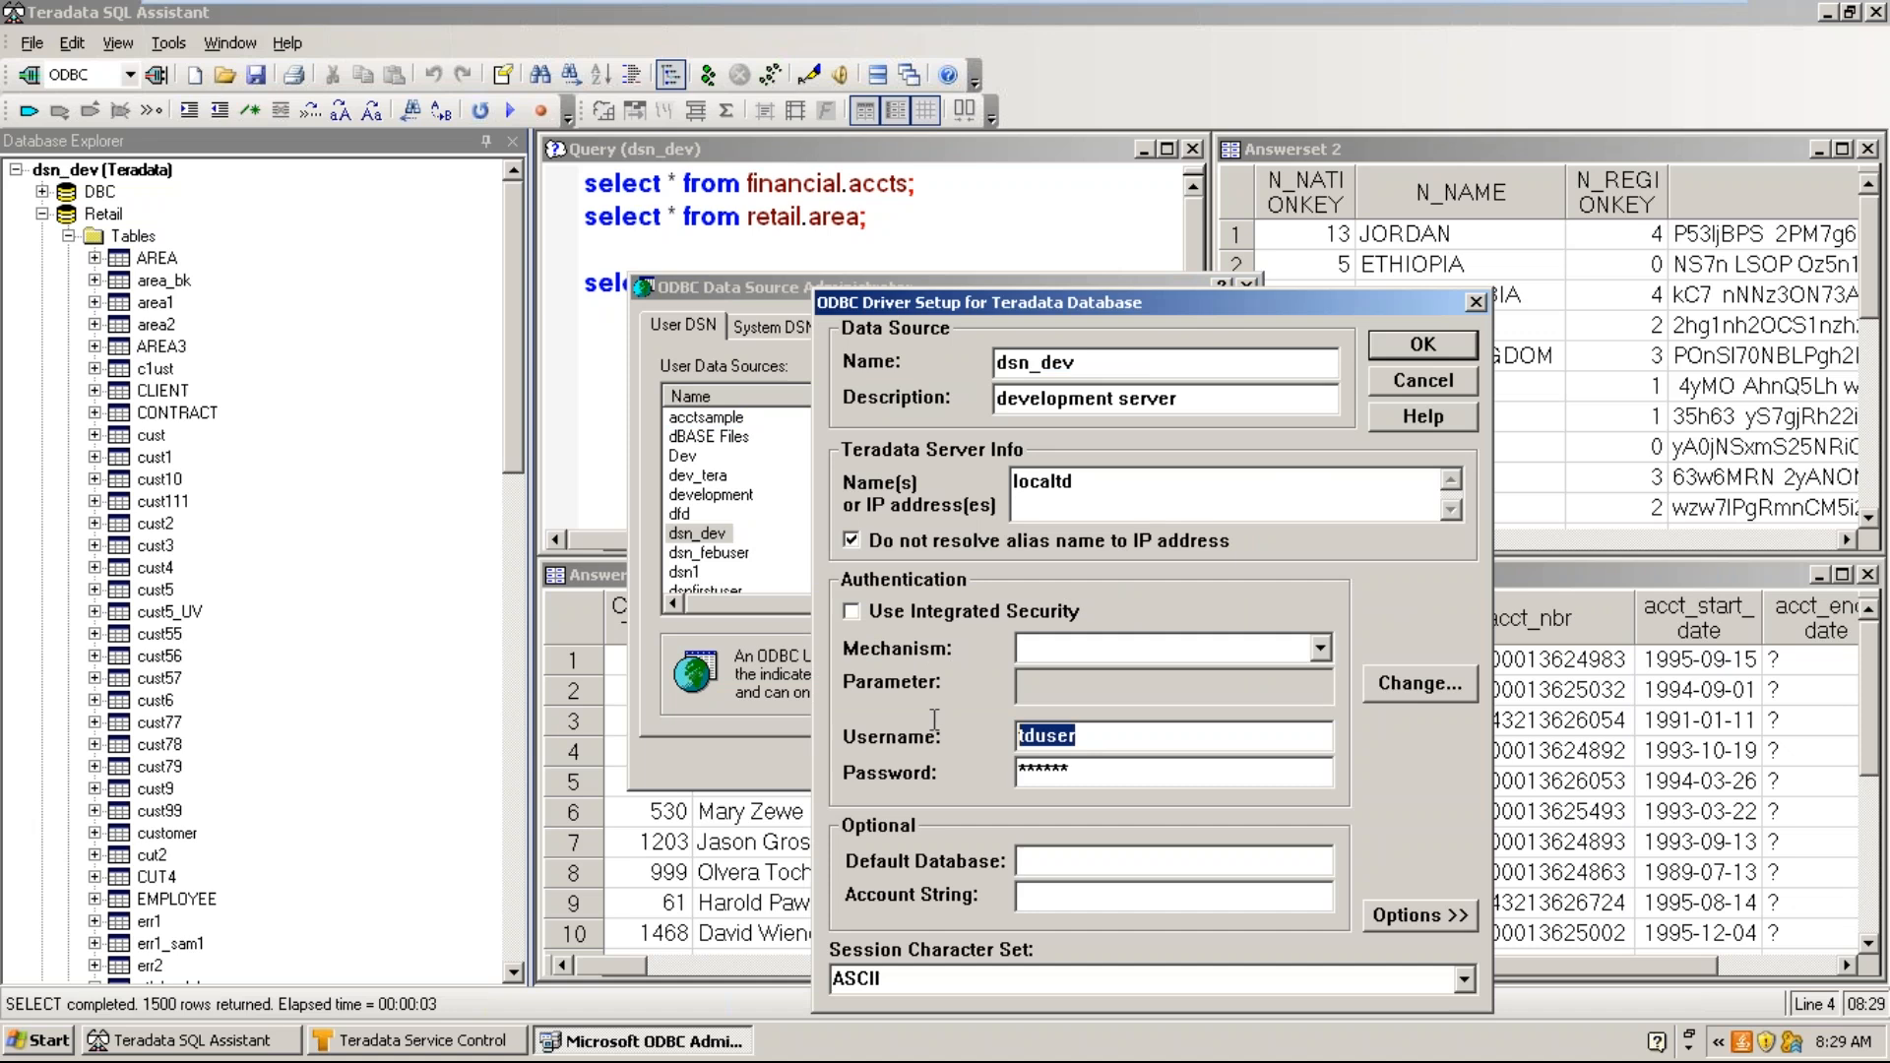
drag(1092, 480, 864, 471)
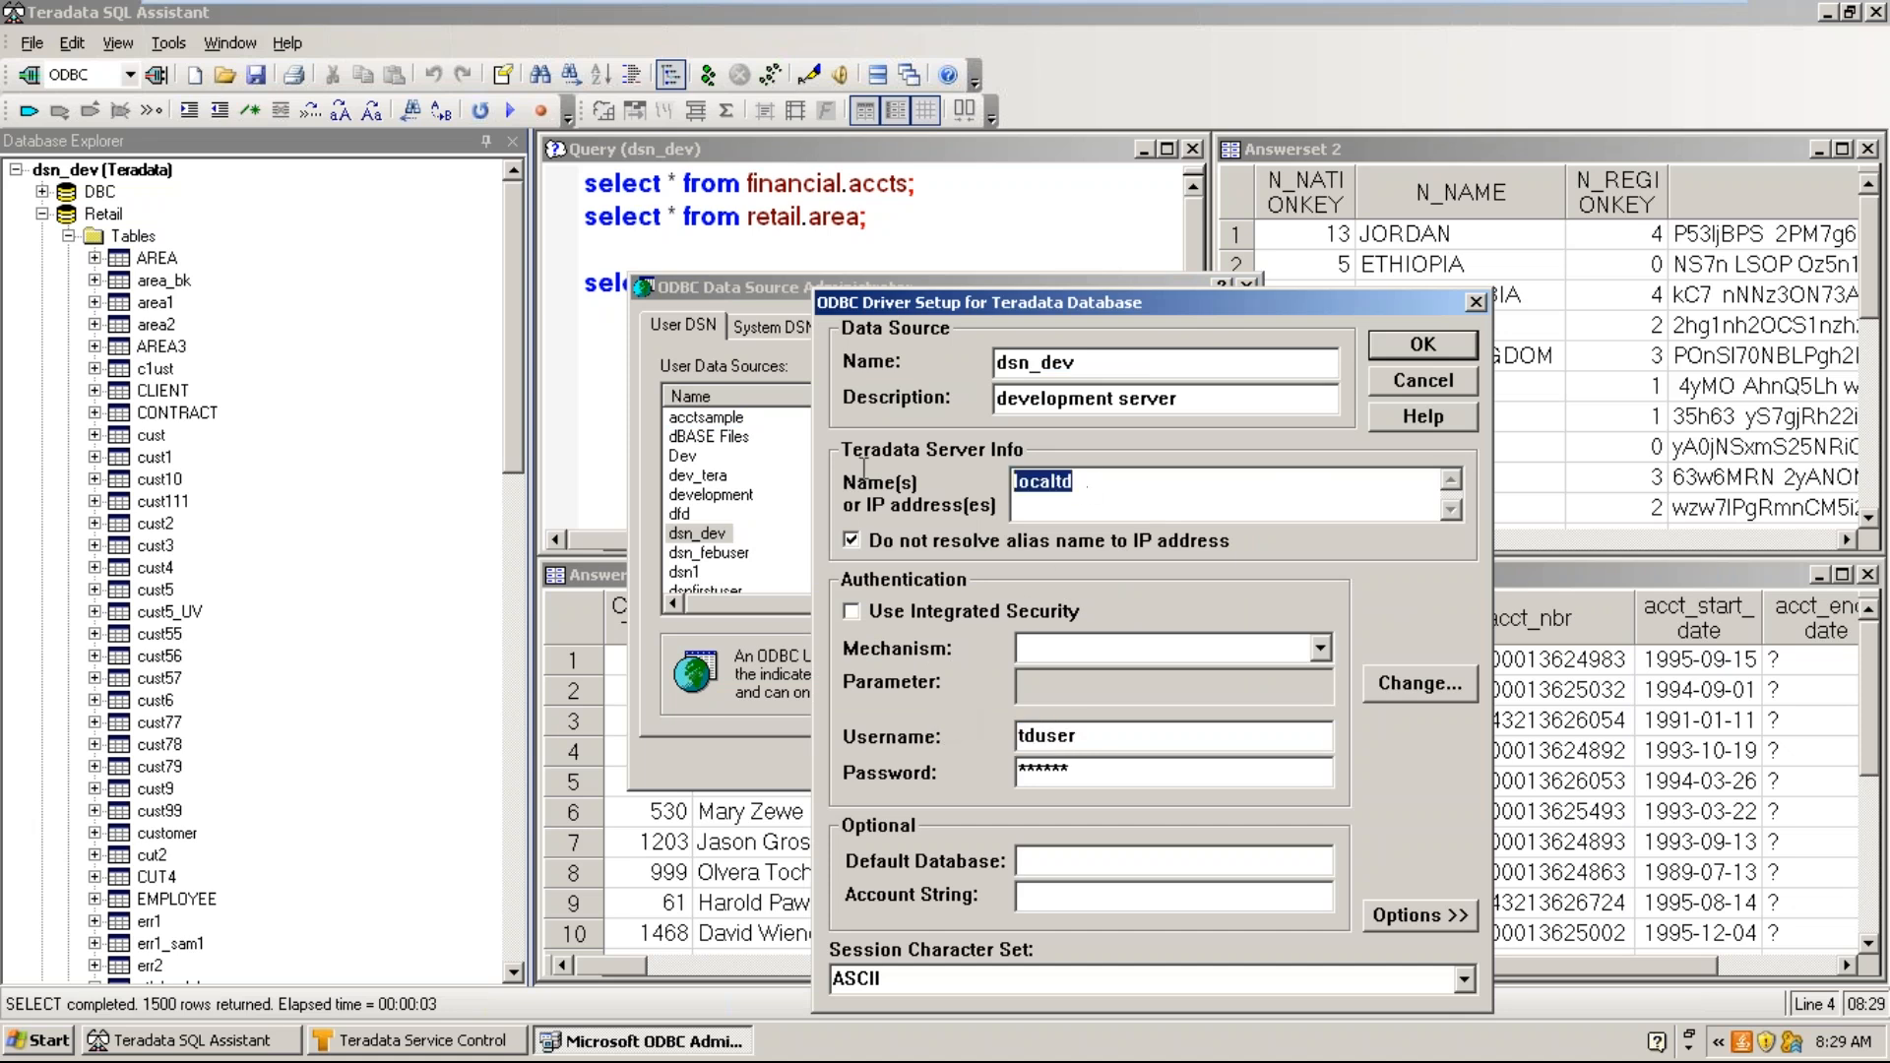
drag(1091, 770, 834, 753)
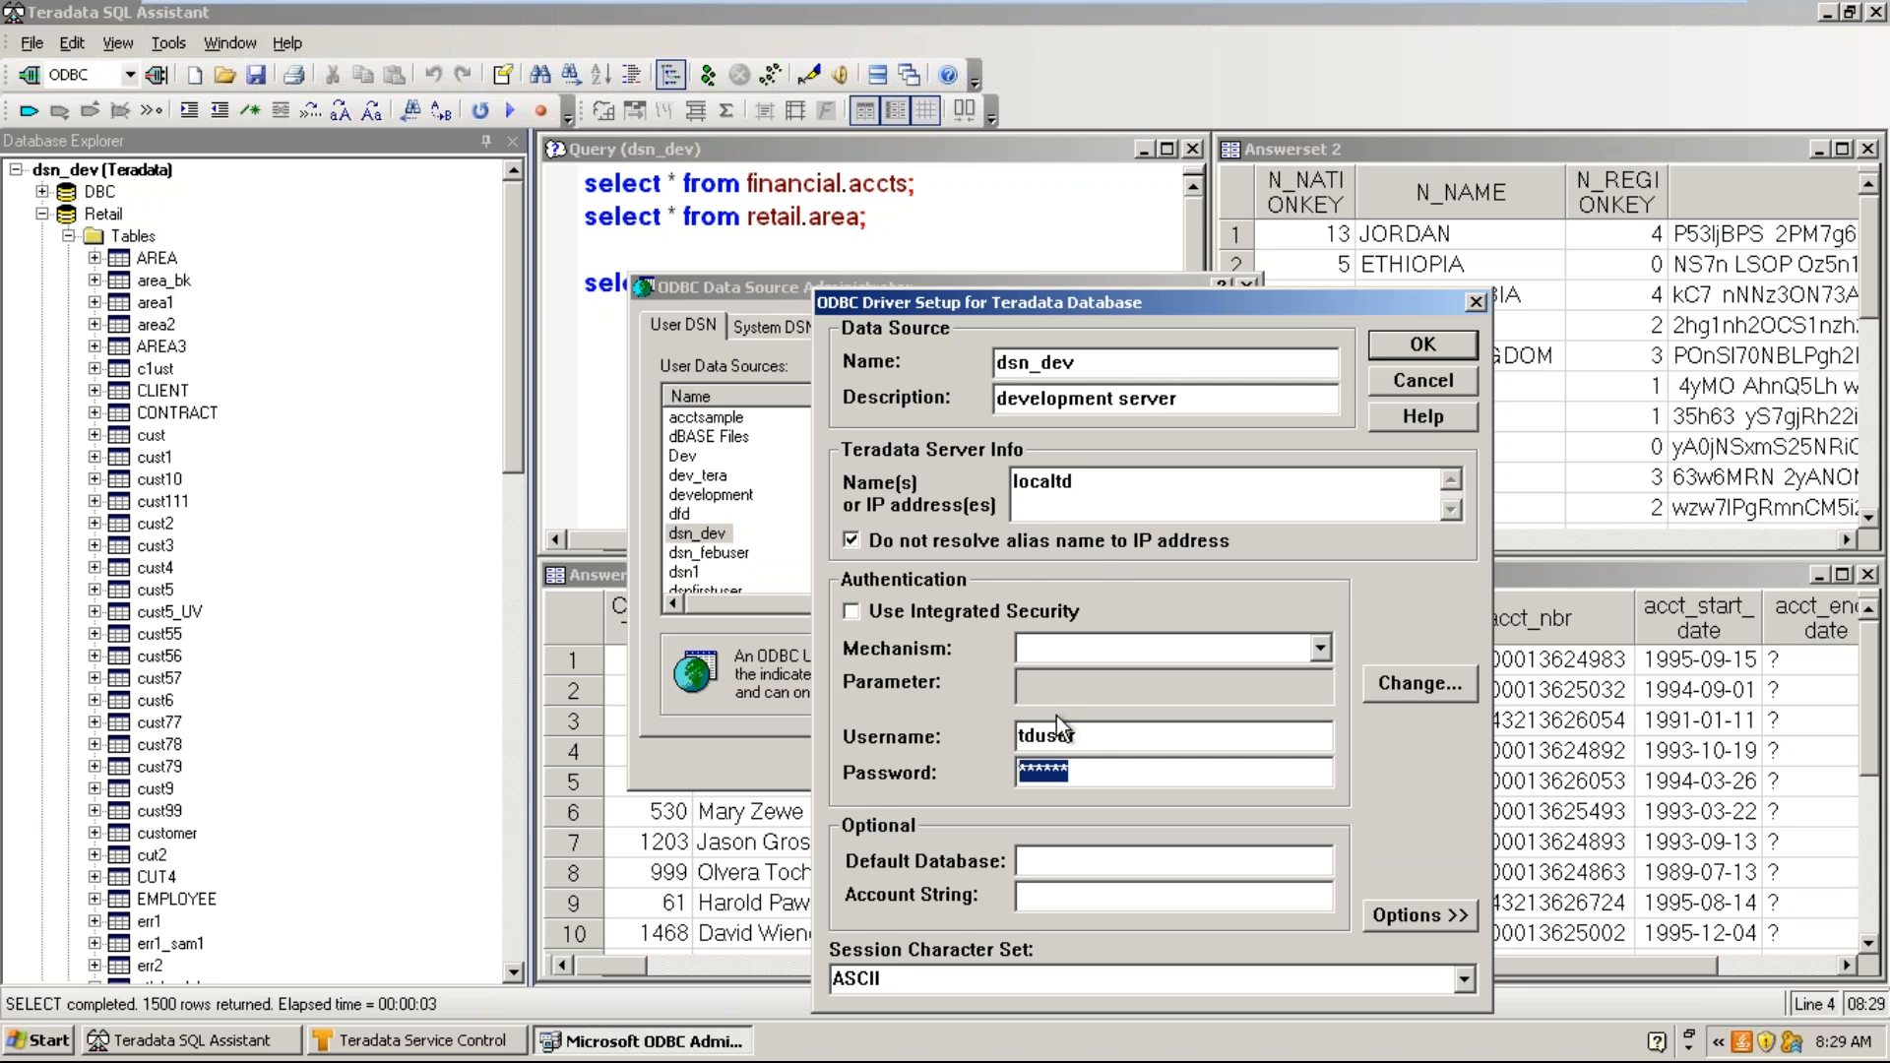
click(1477, 303)
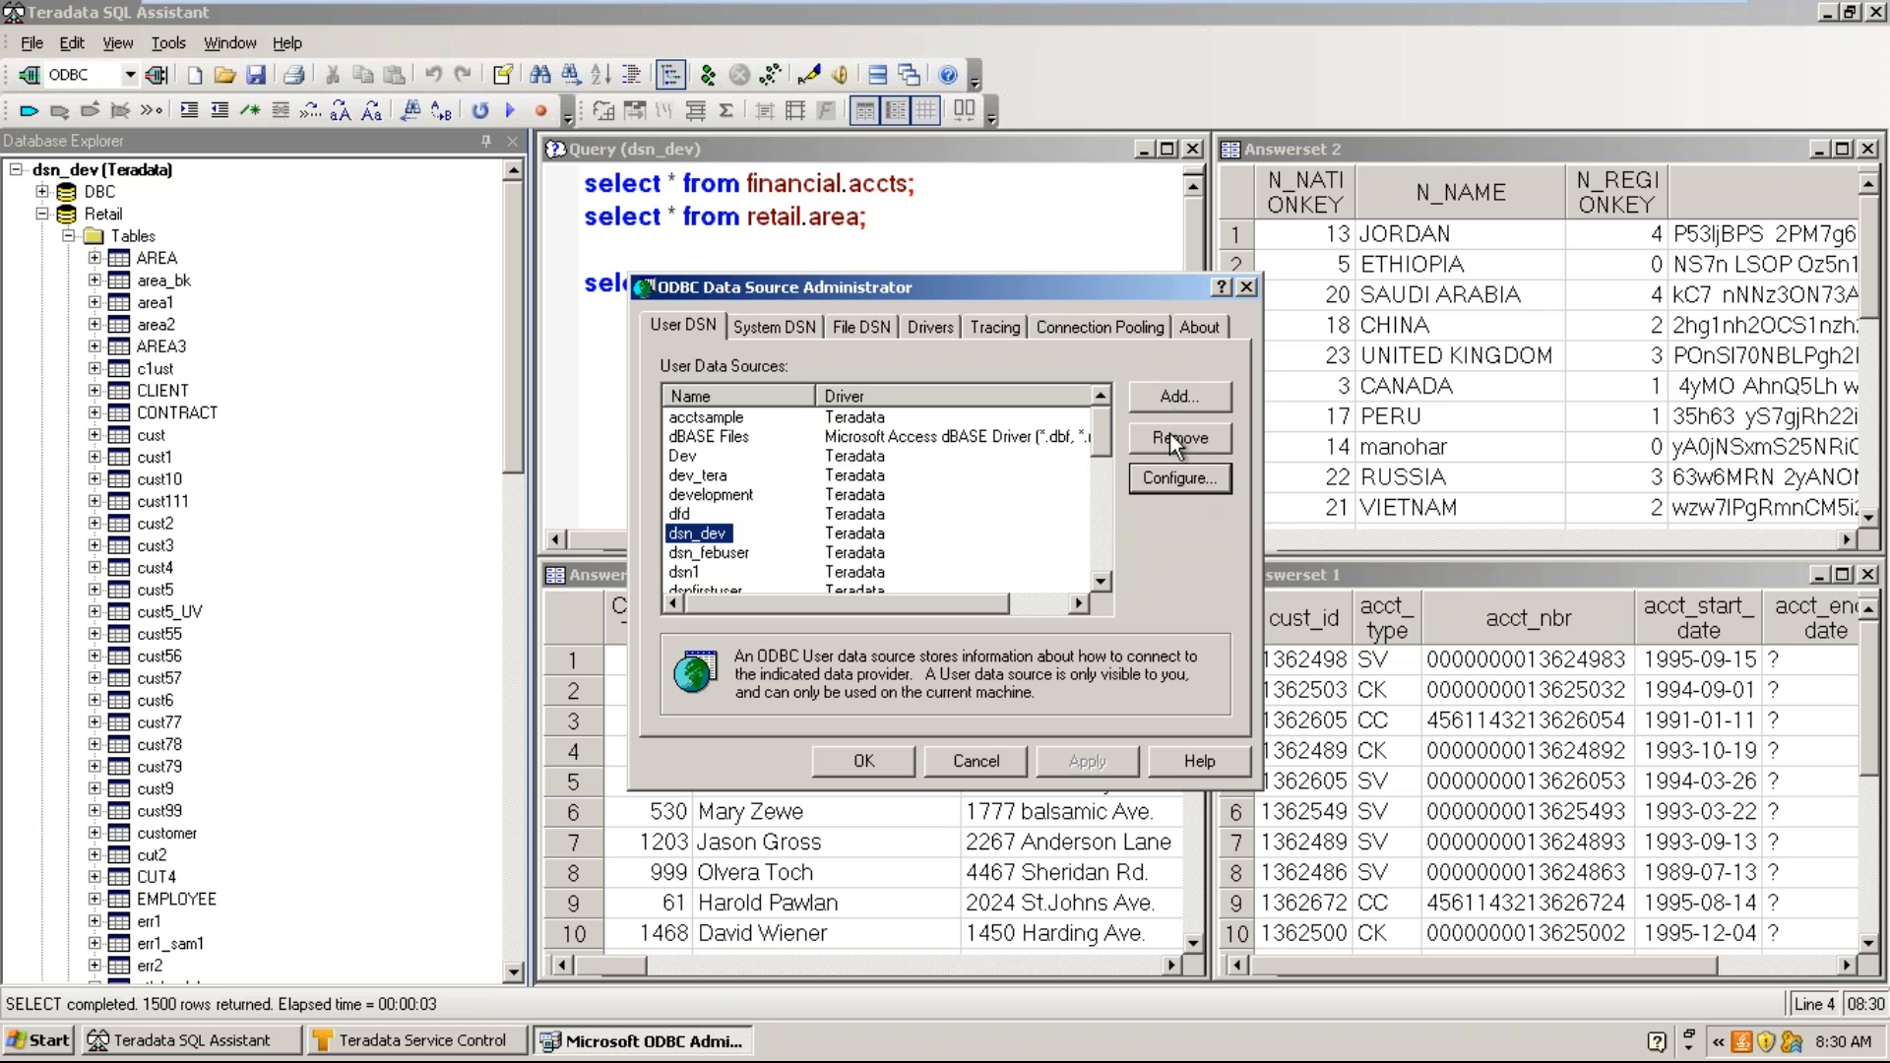
click(1245, 288)
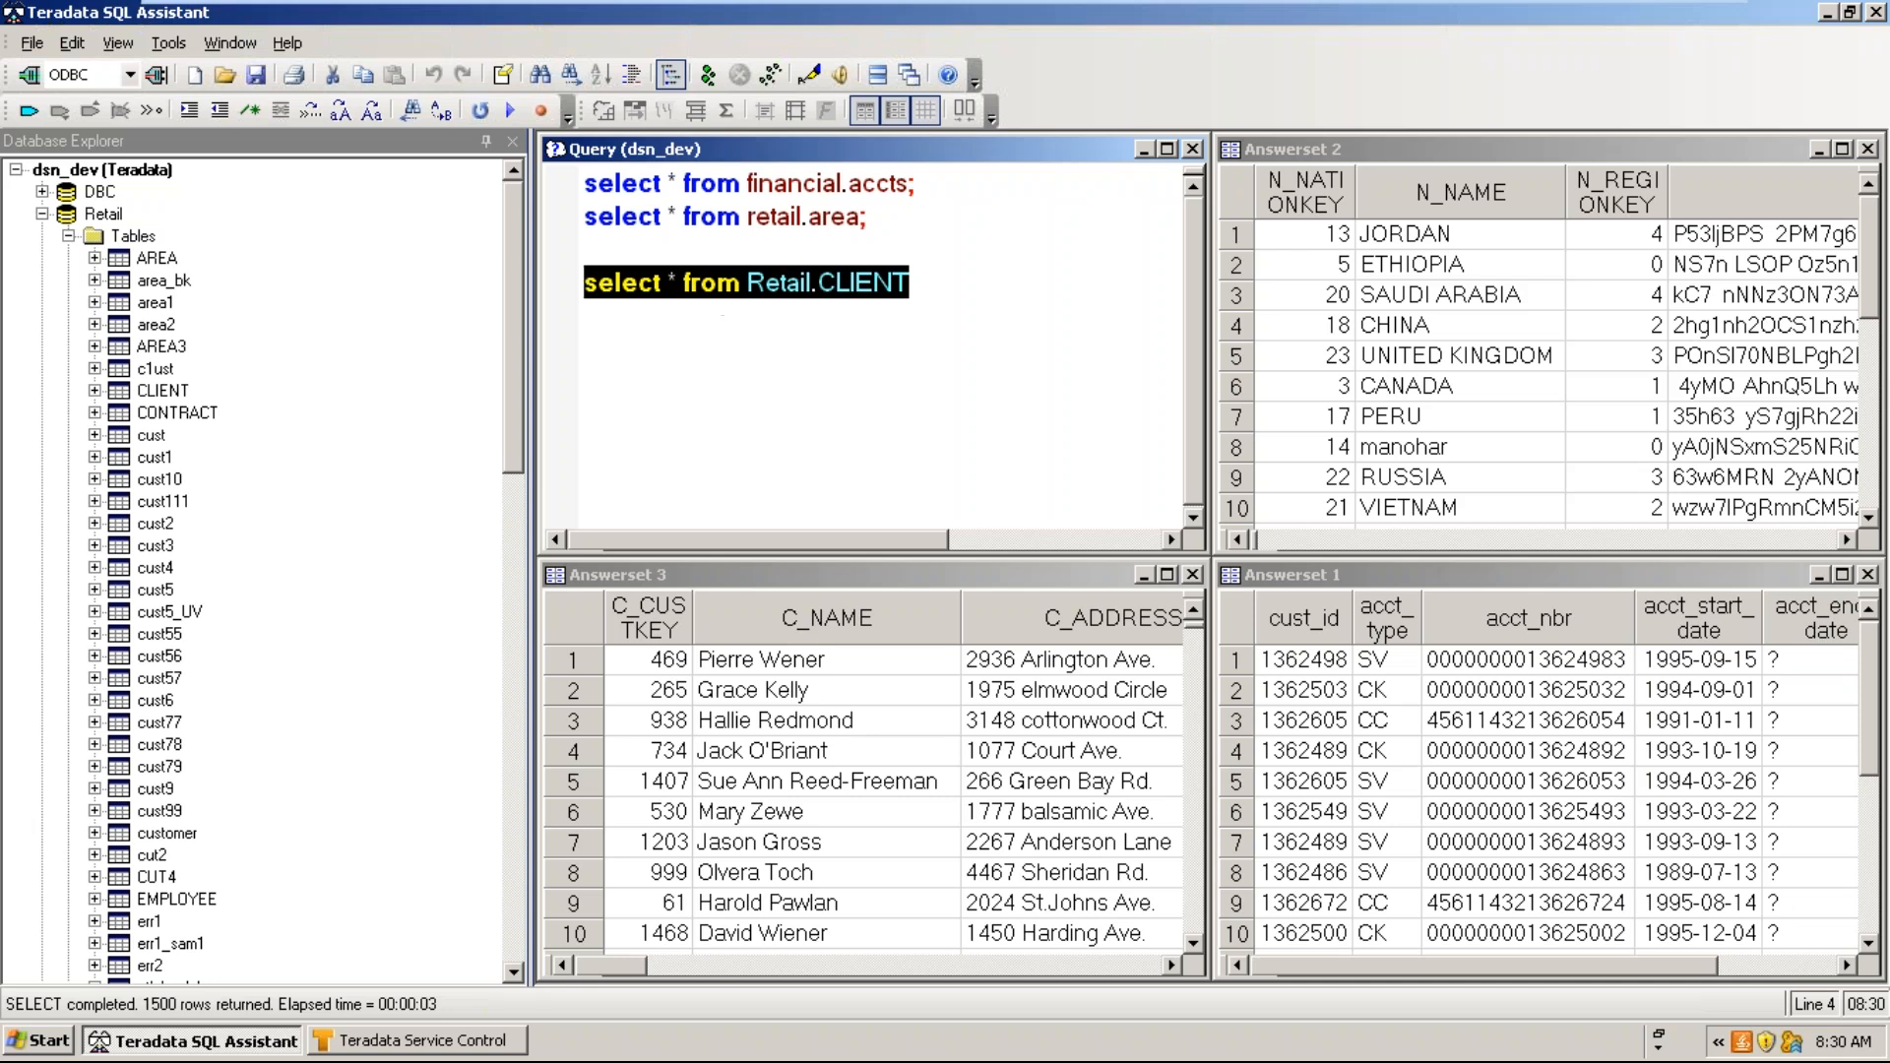
click(168, 44)
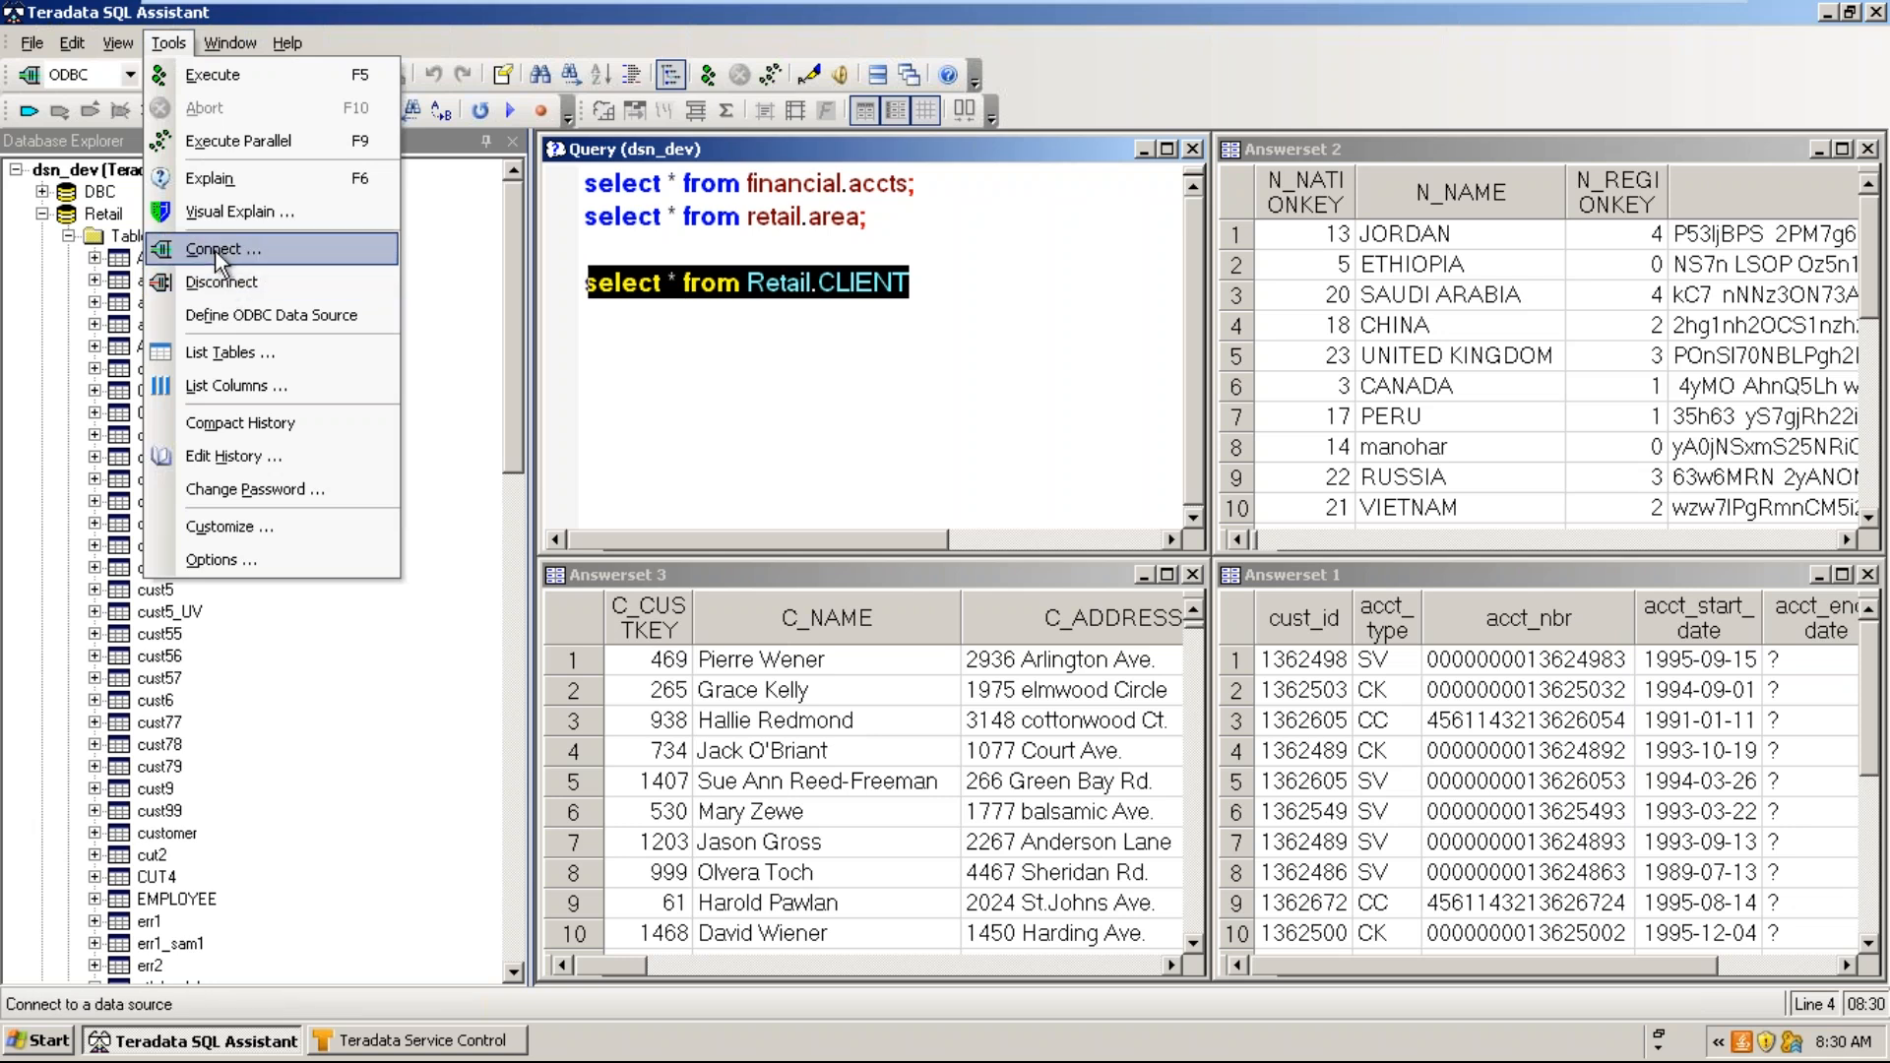
click(21, 111)
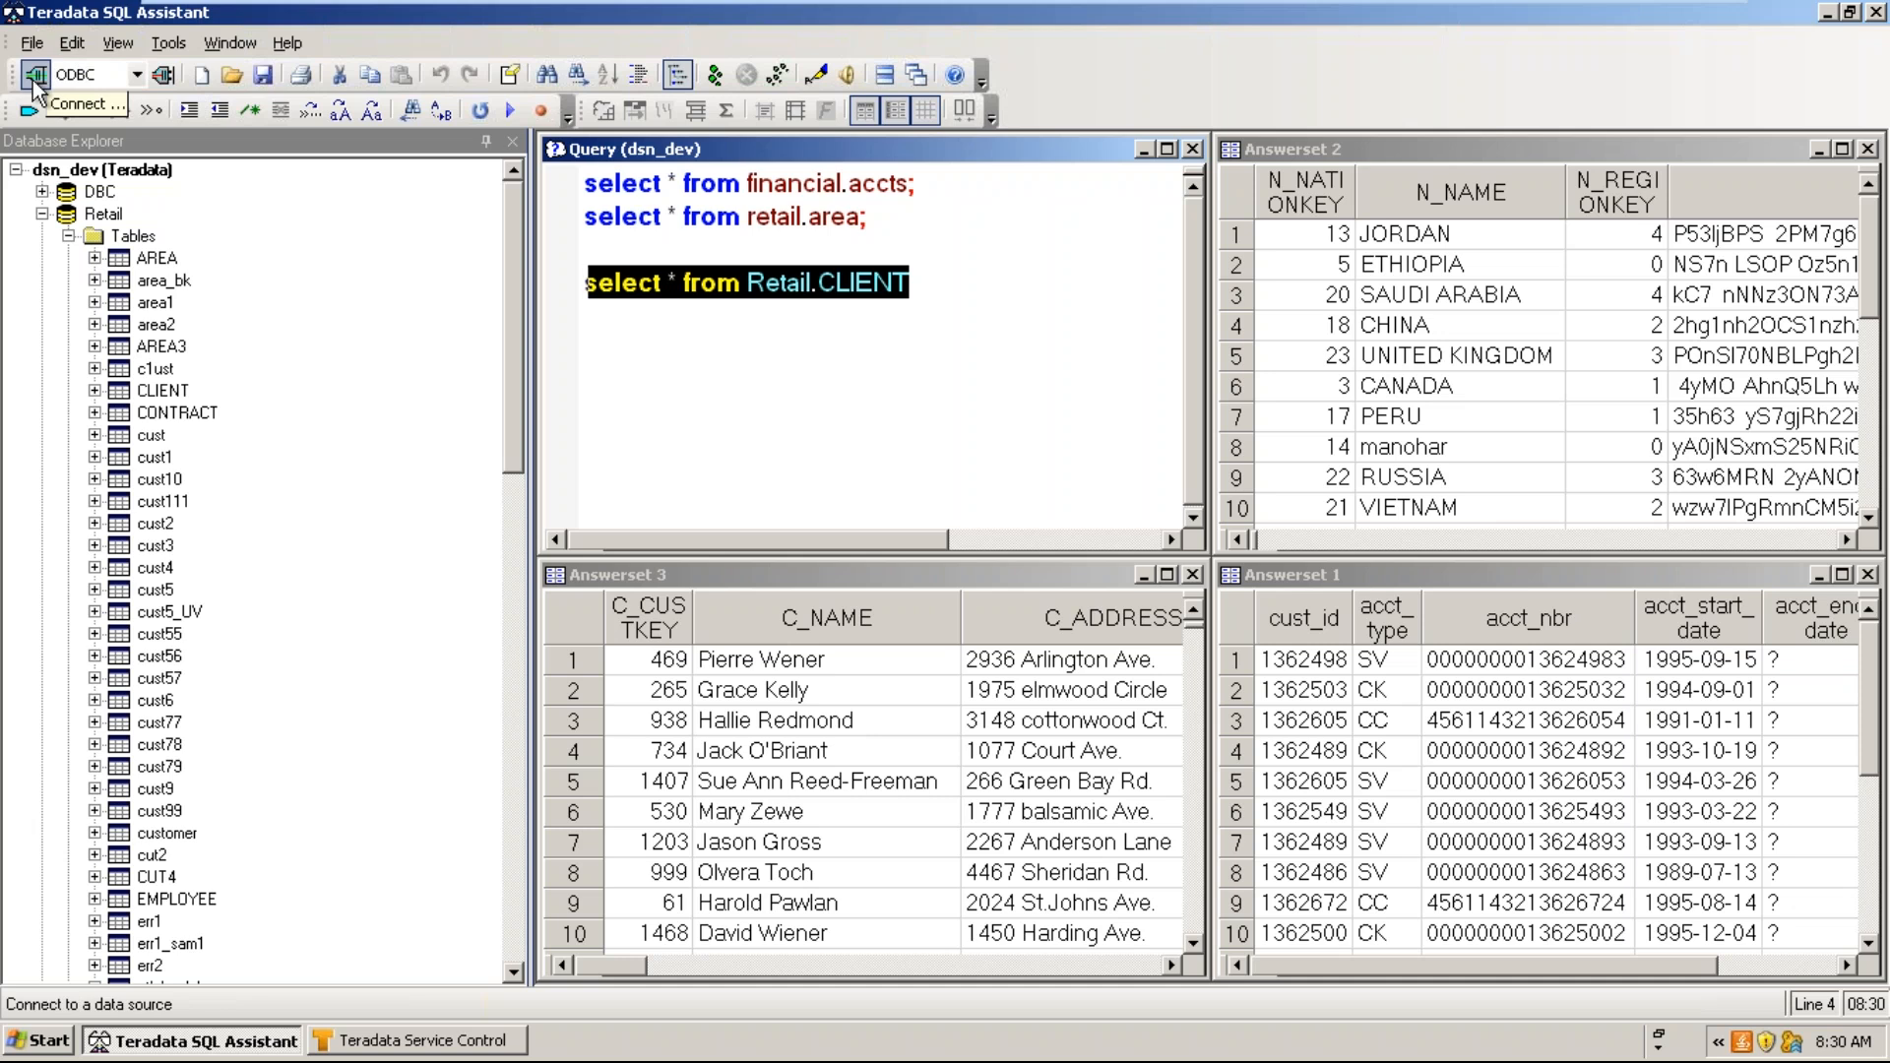
- Look through the program options, covering the Code Editor, Query, Answerset, Export/Import, Export, Import, History and File Paths settings
click(167, 43)
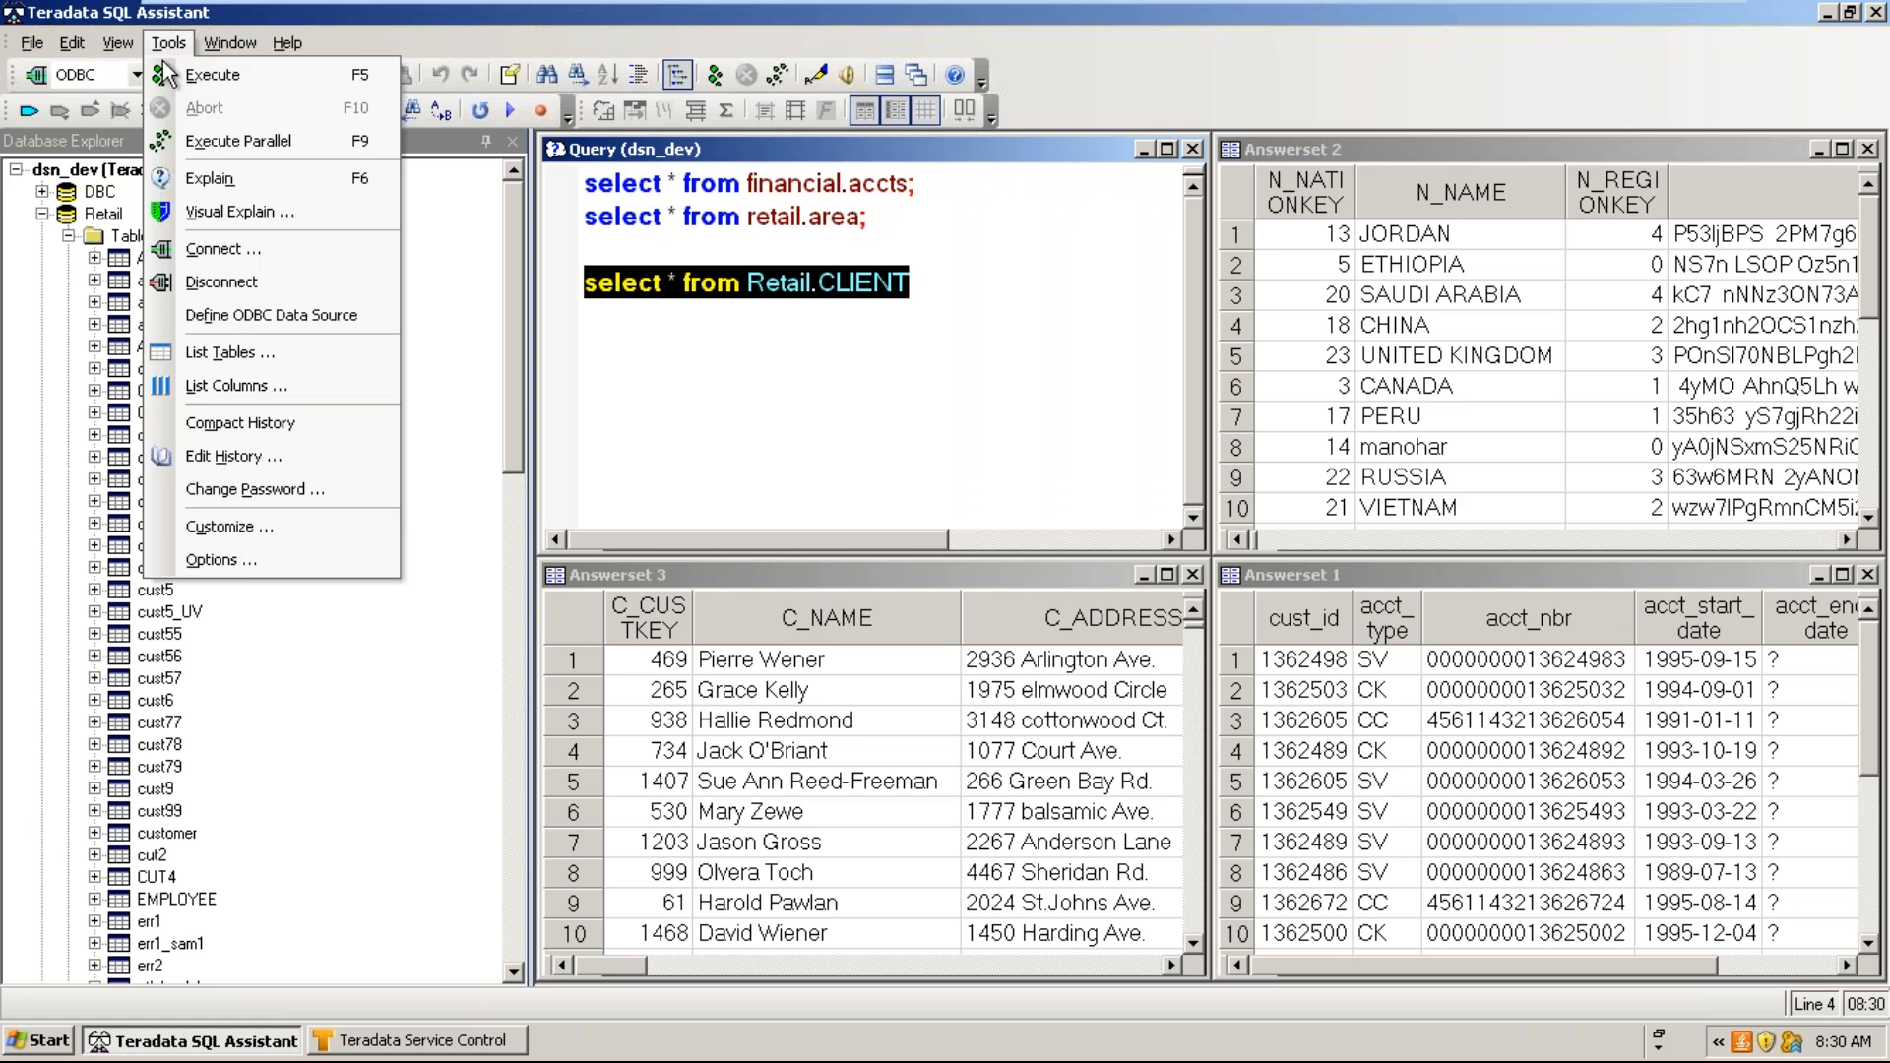
click(262, 567)
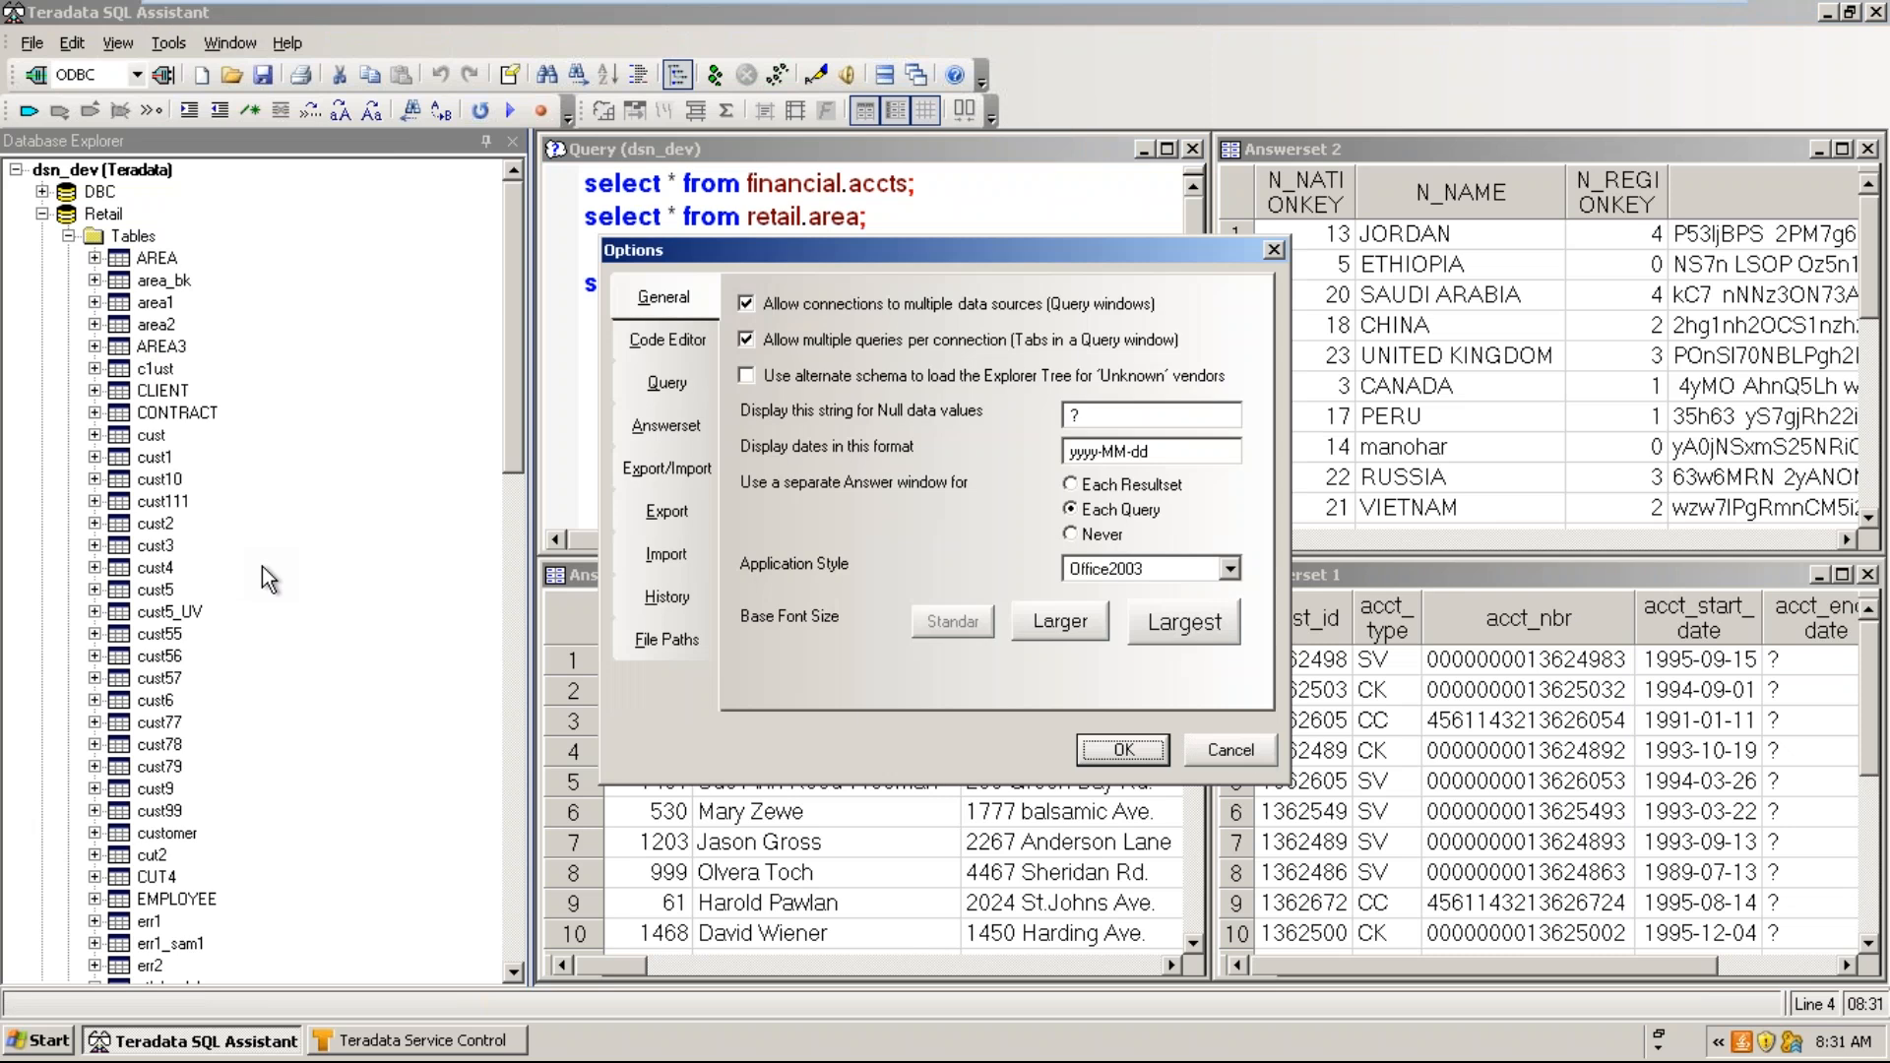
click(664, 345)
click(666, 384)
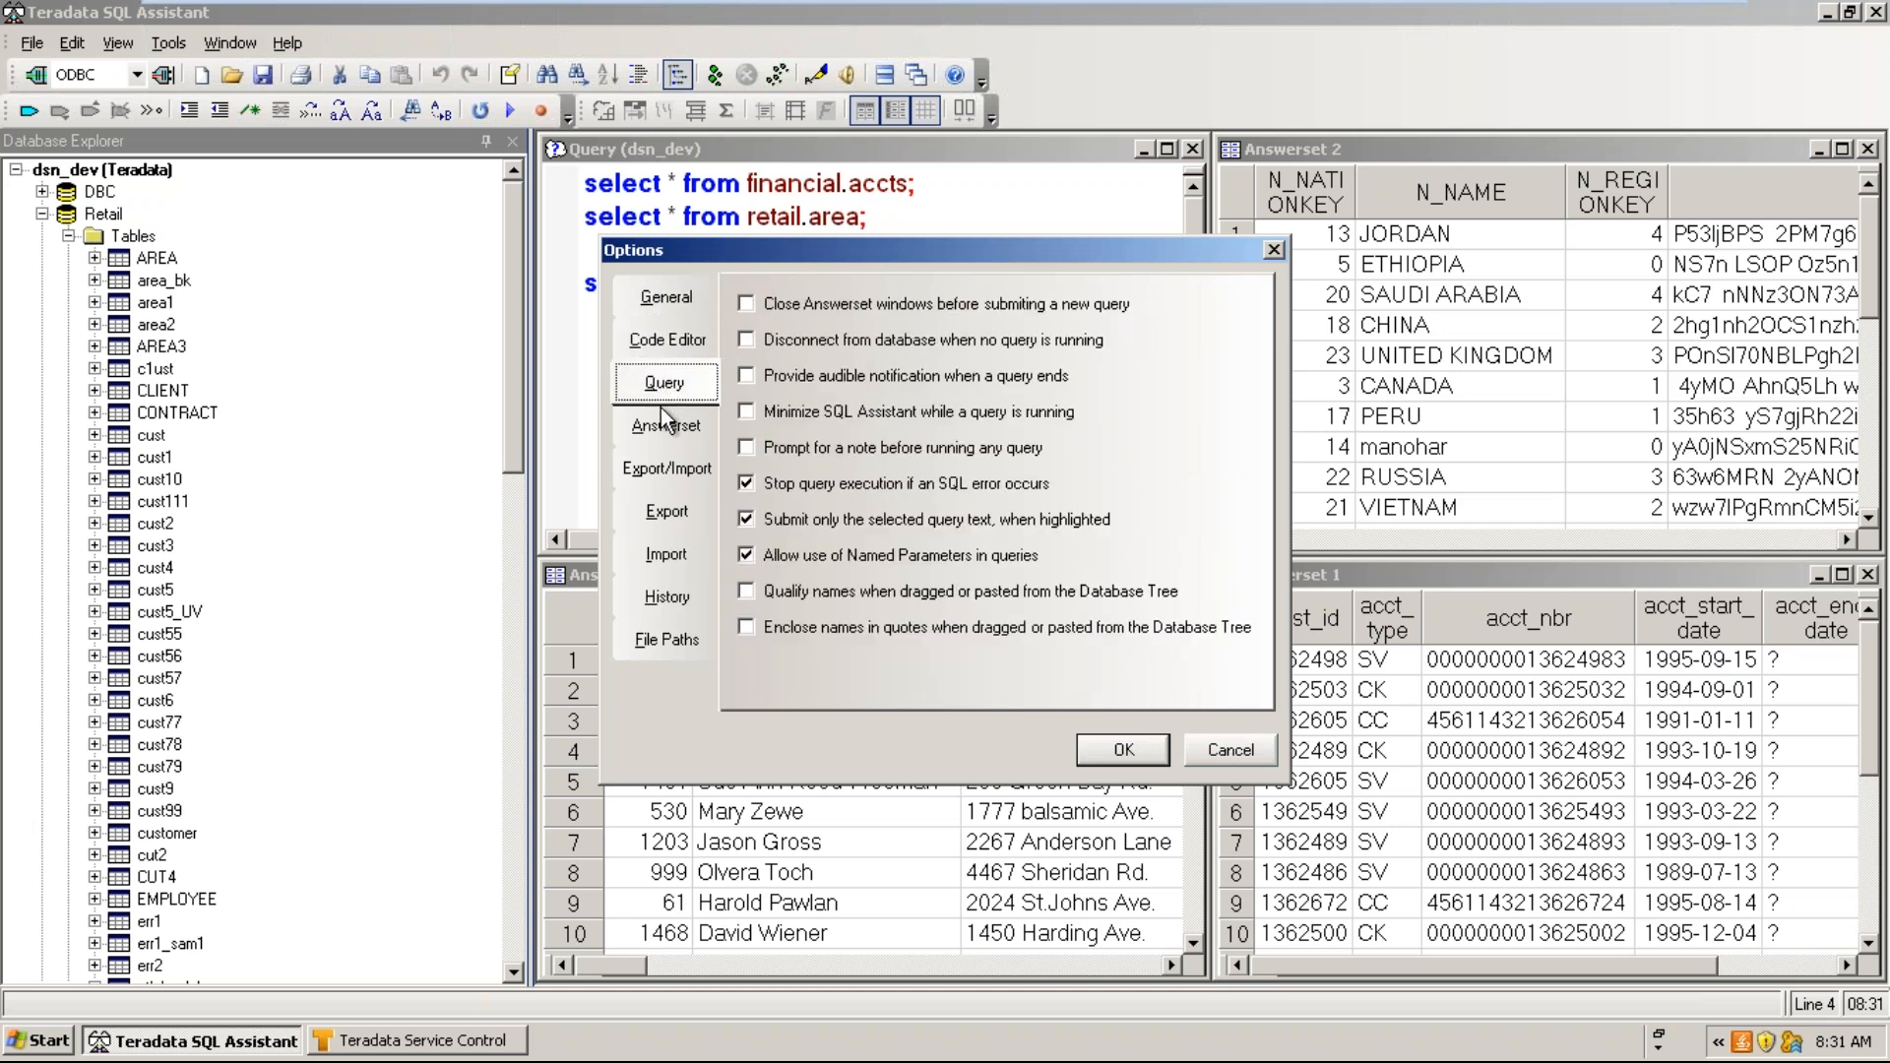
click(665, 429)
click(667, 468)
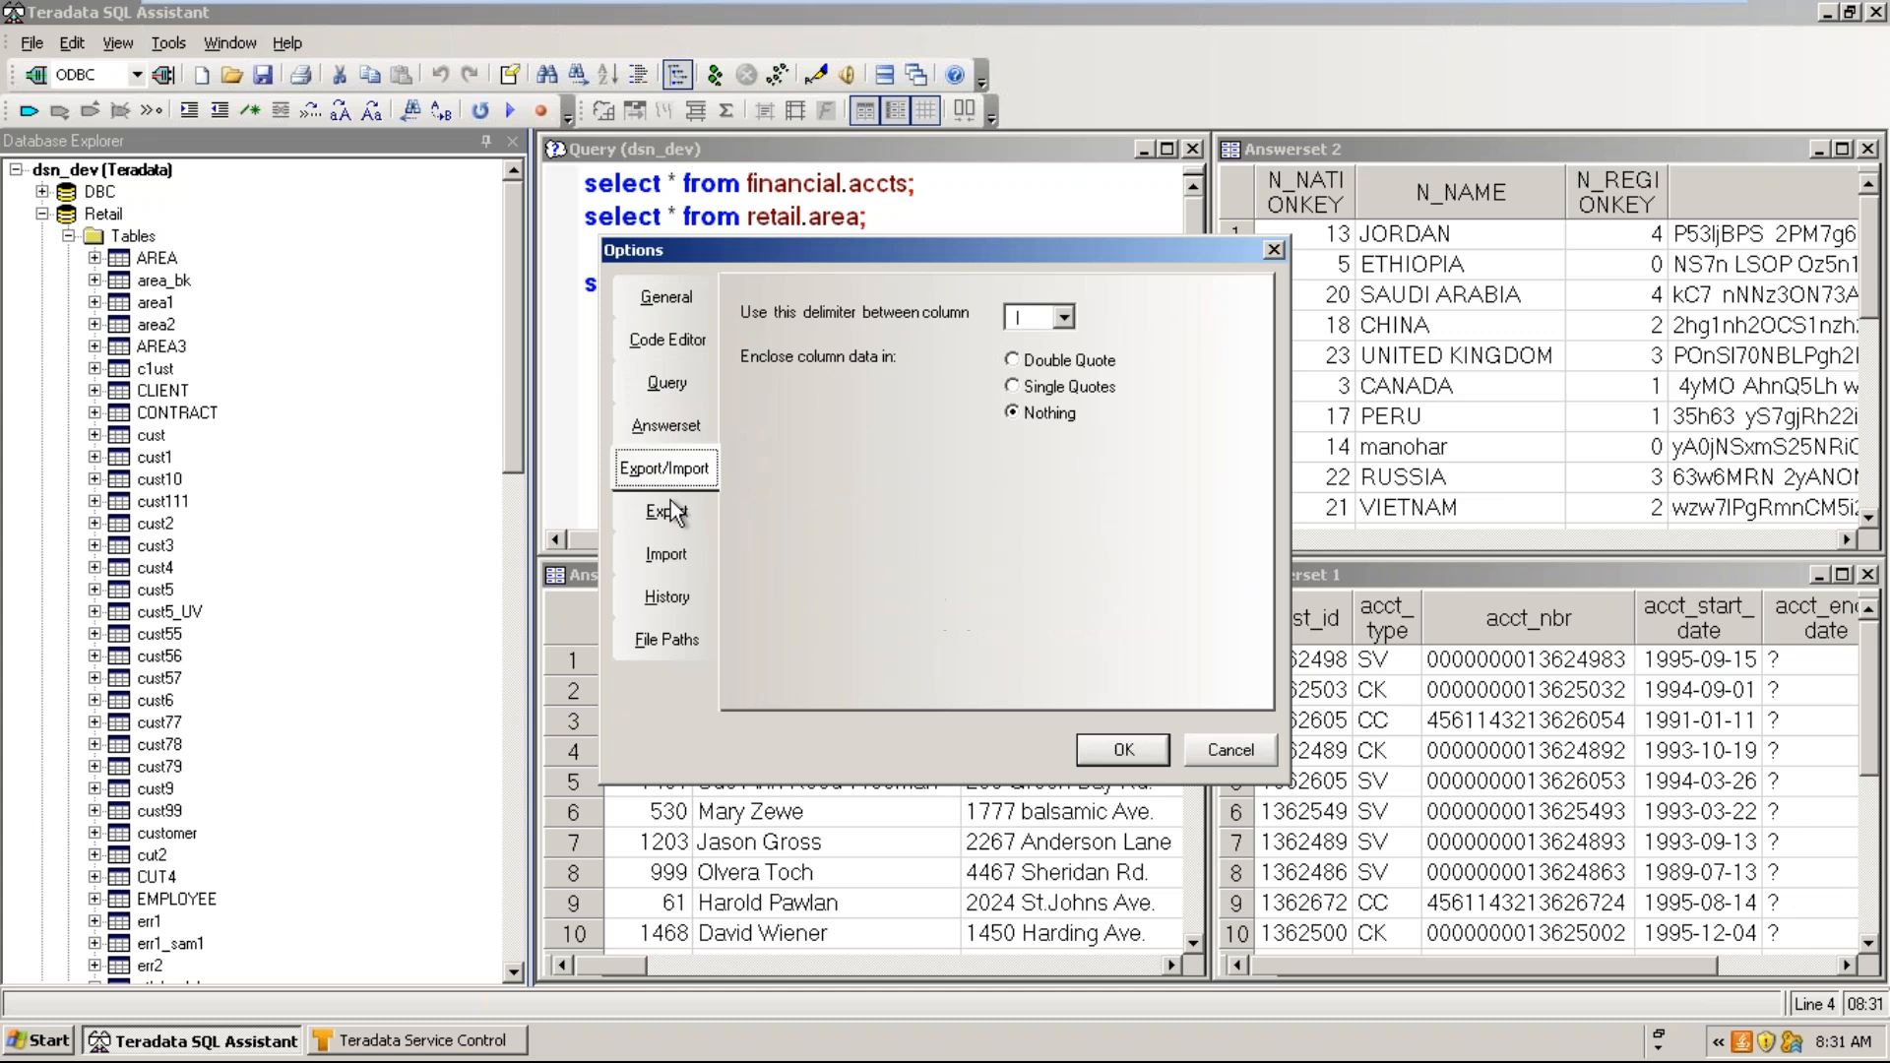
click(675, 518)
click(672, 552)
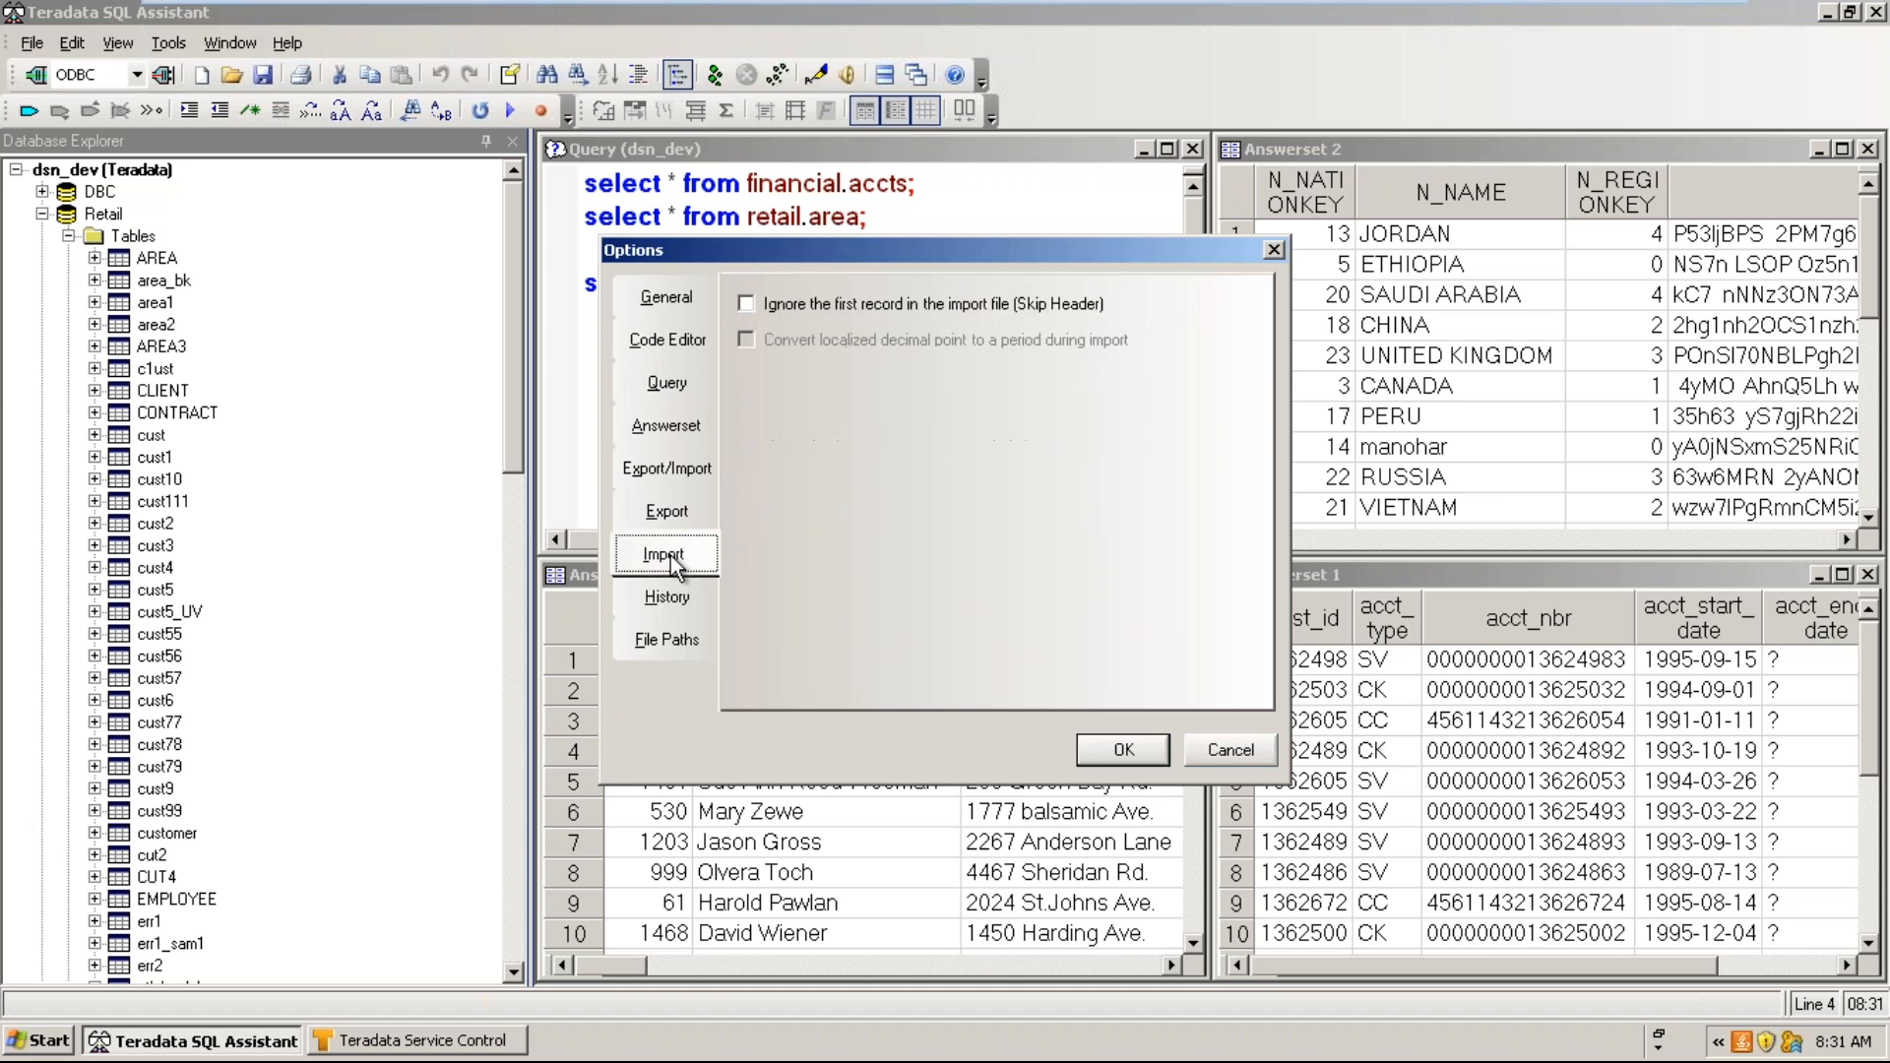
click(662, 597)
click(666, 640)
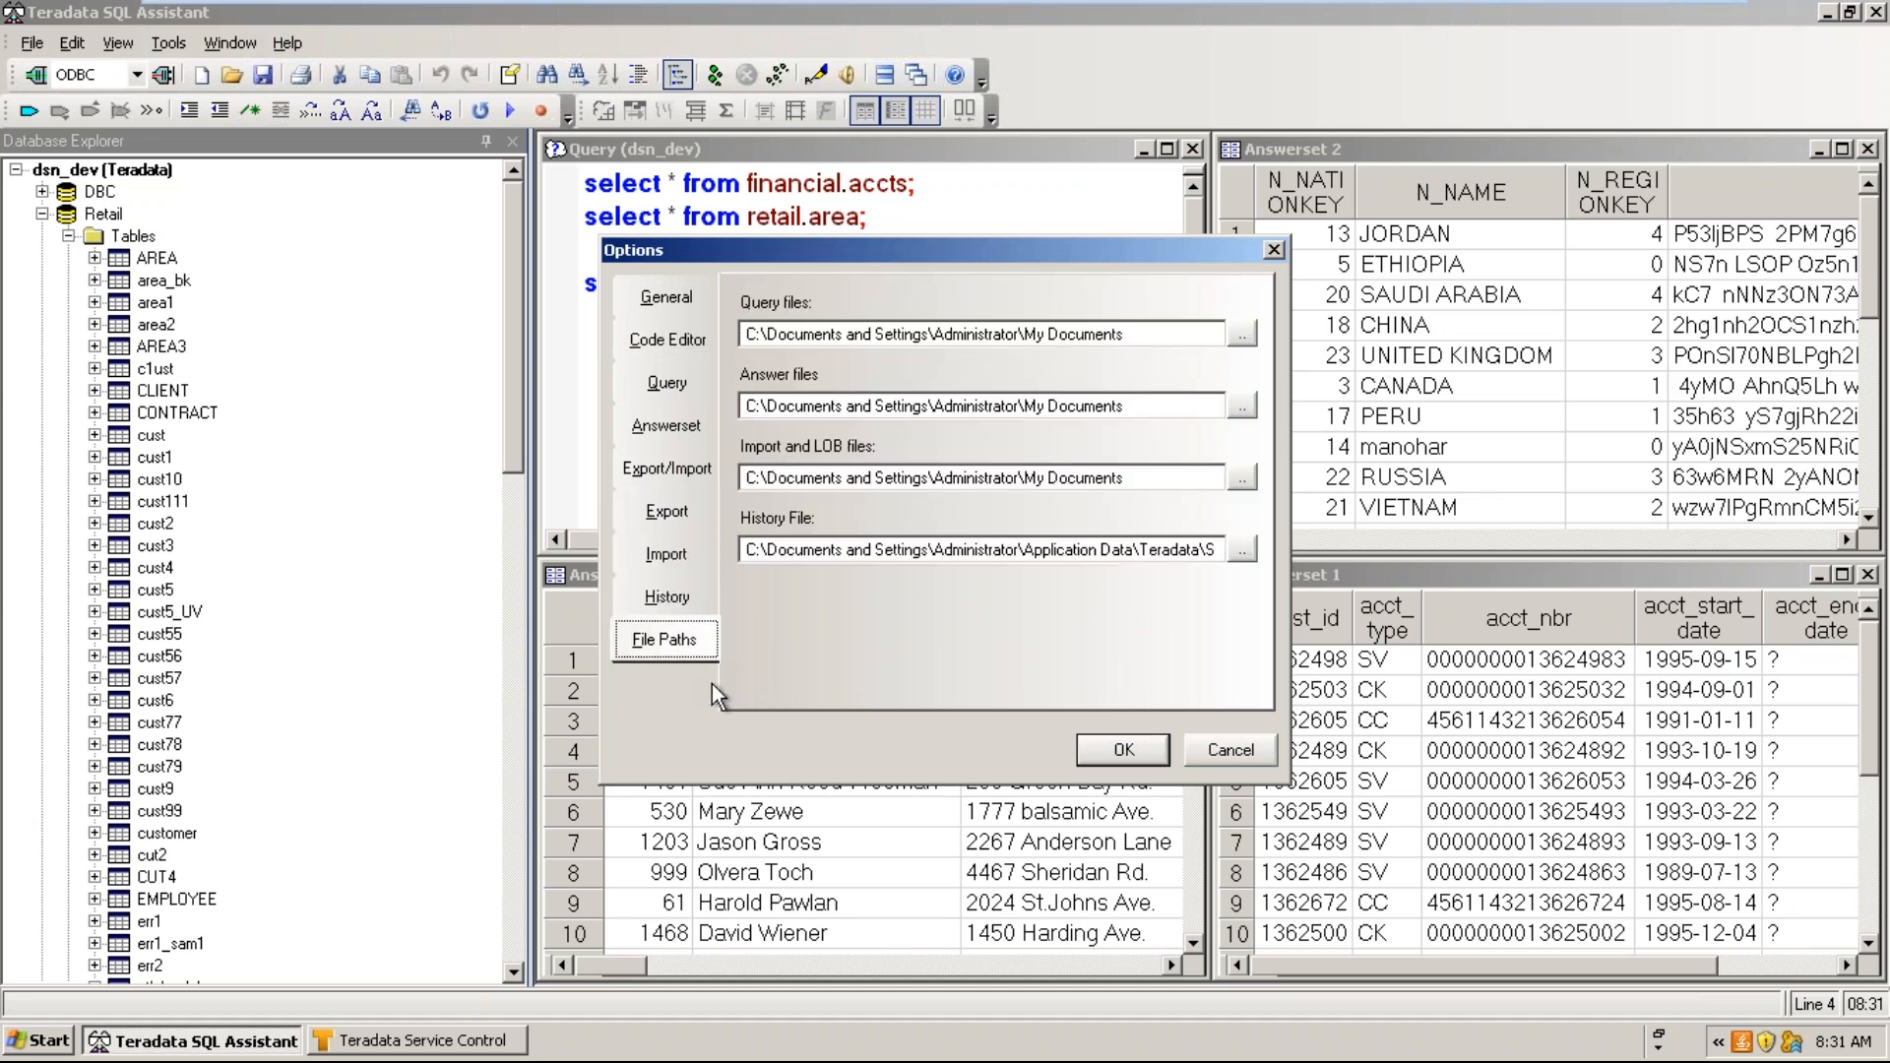
- Disable the general option allowing connections to multiple data sources and save the options
click(665, 302)
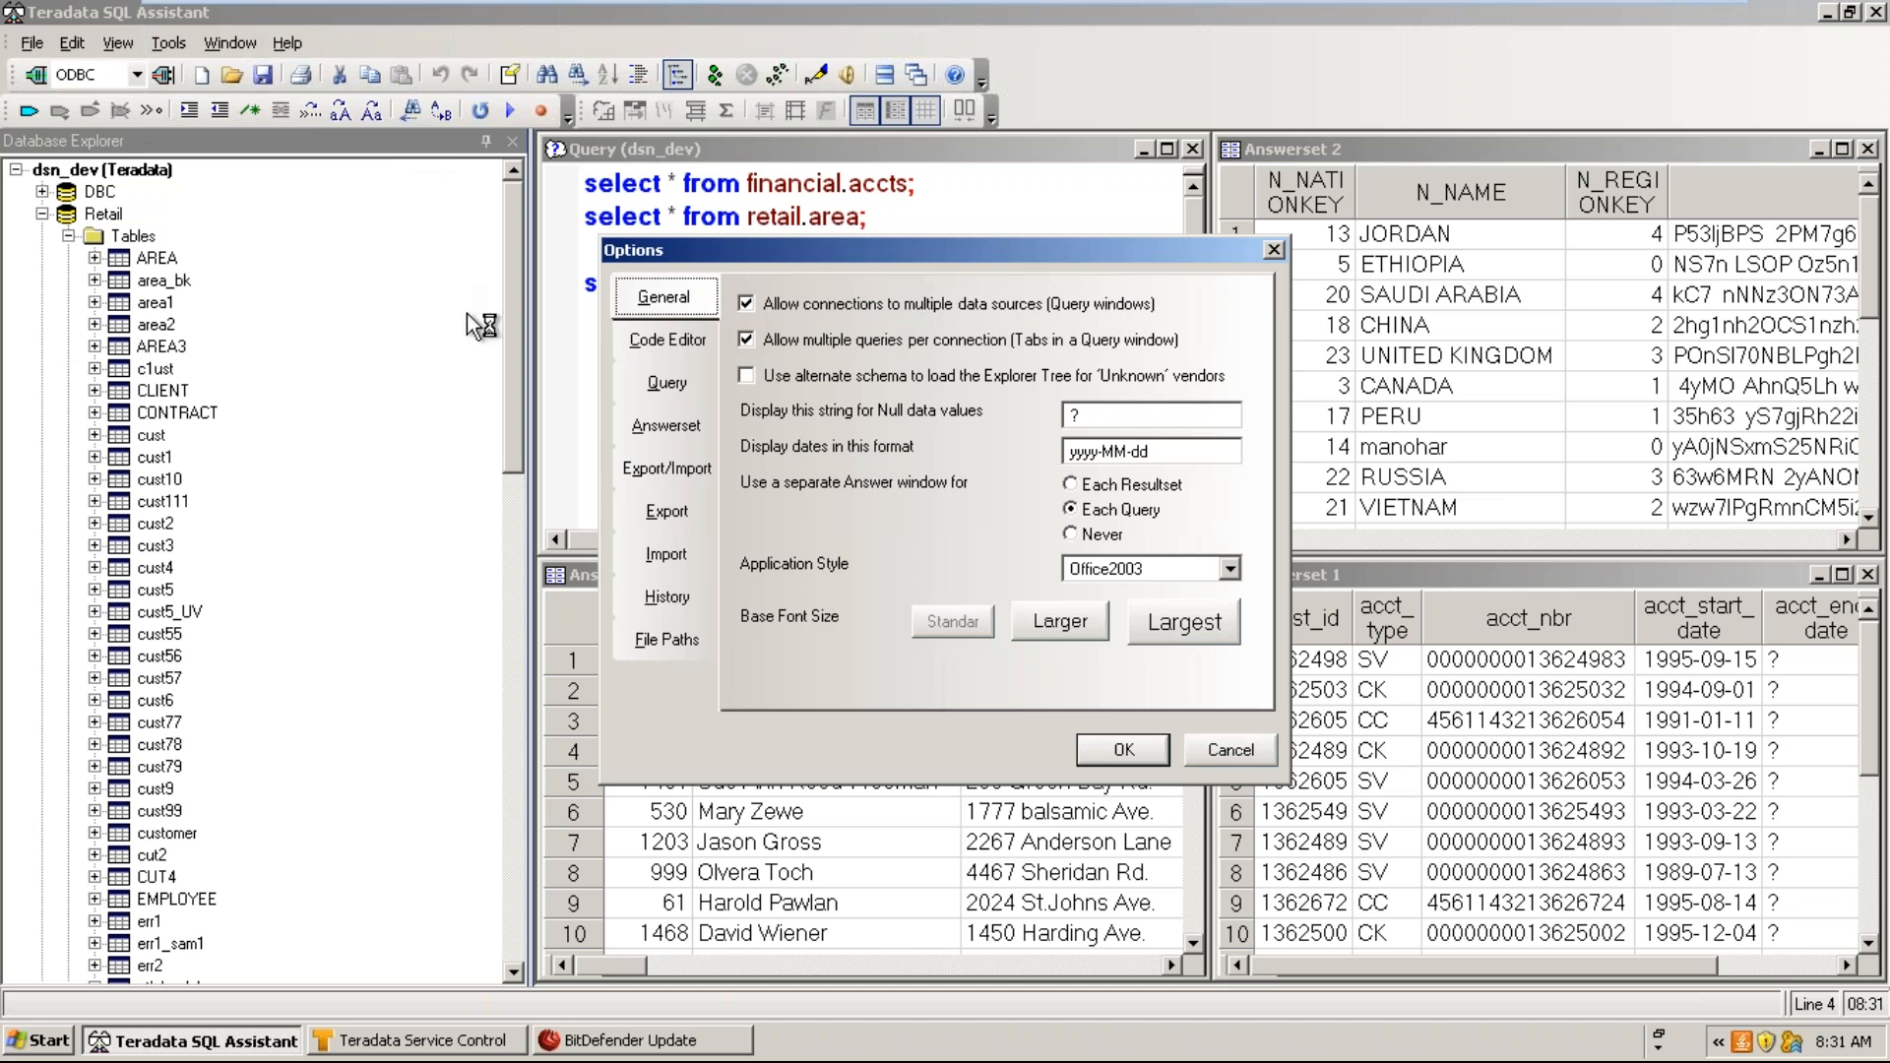
click(746, 303)
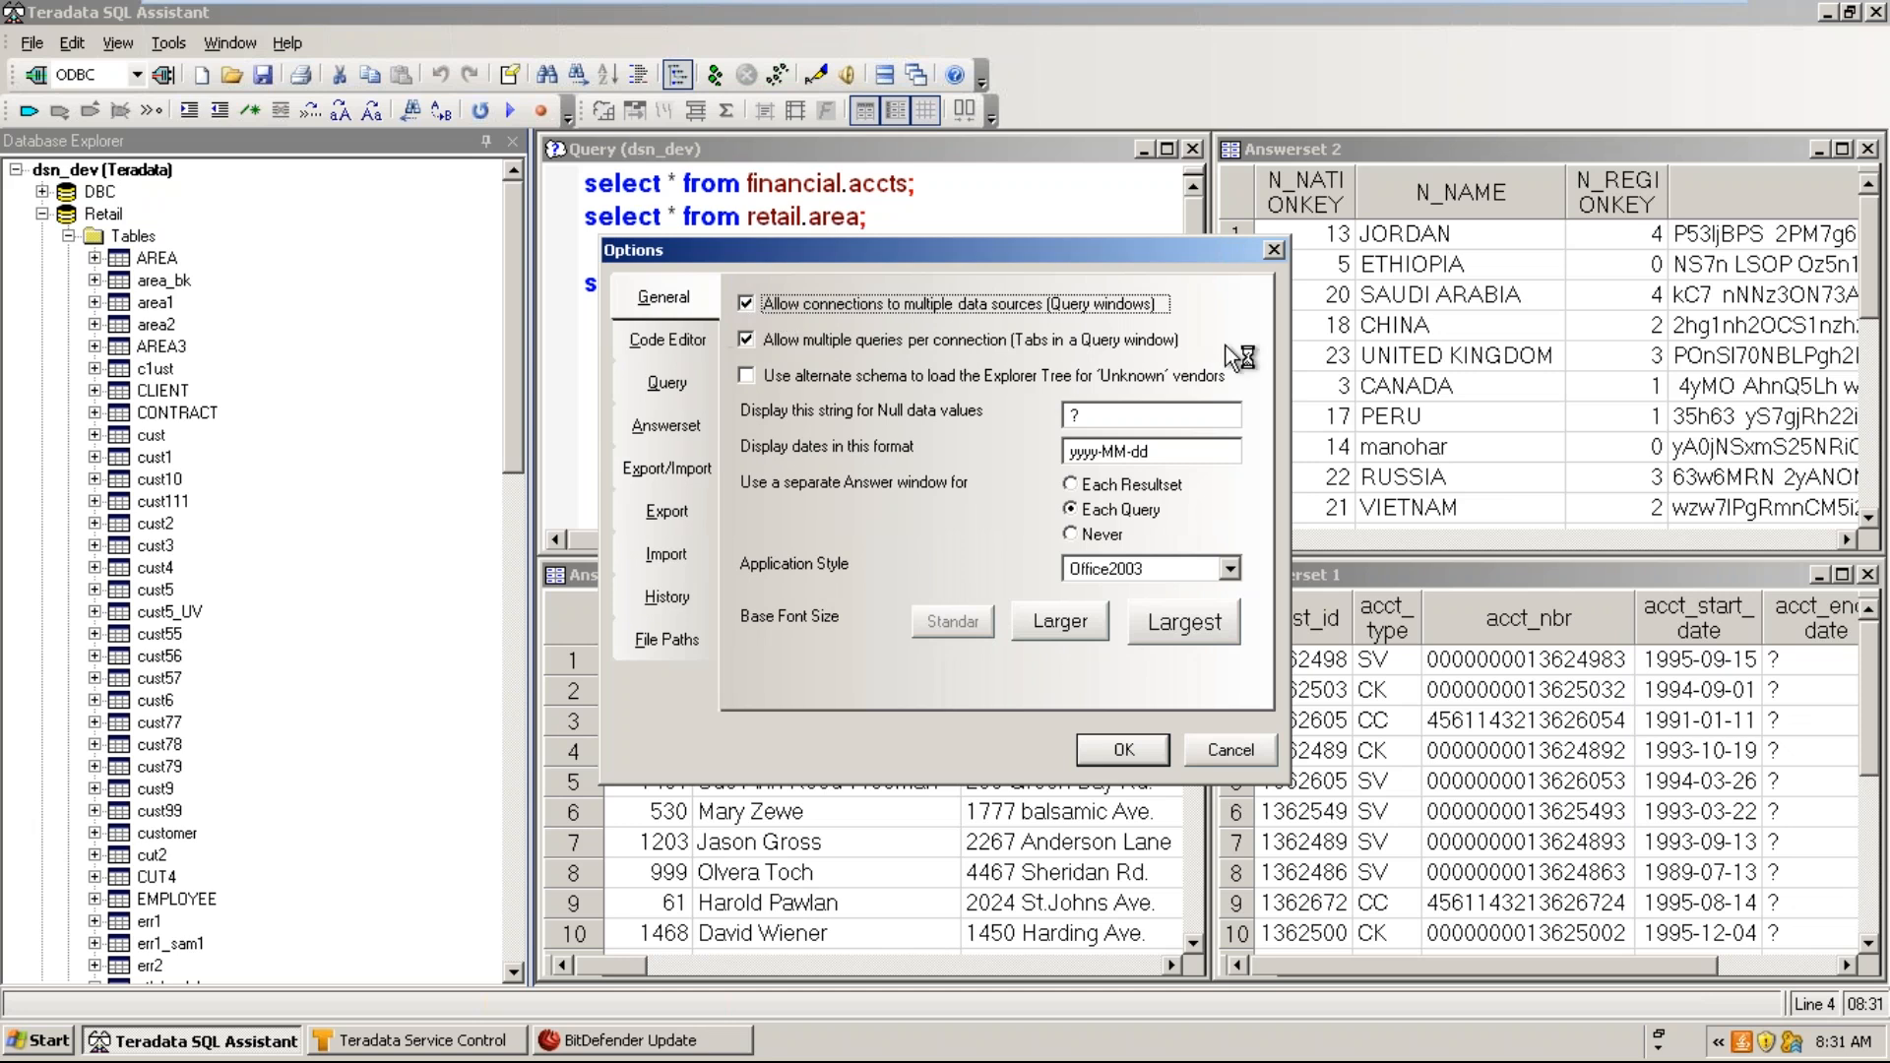
click(745, 303)
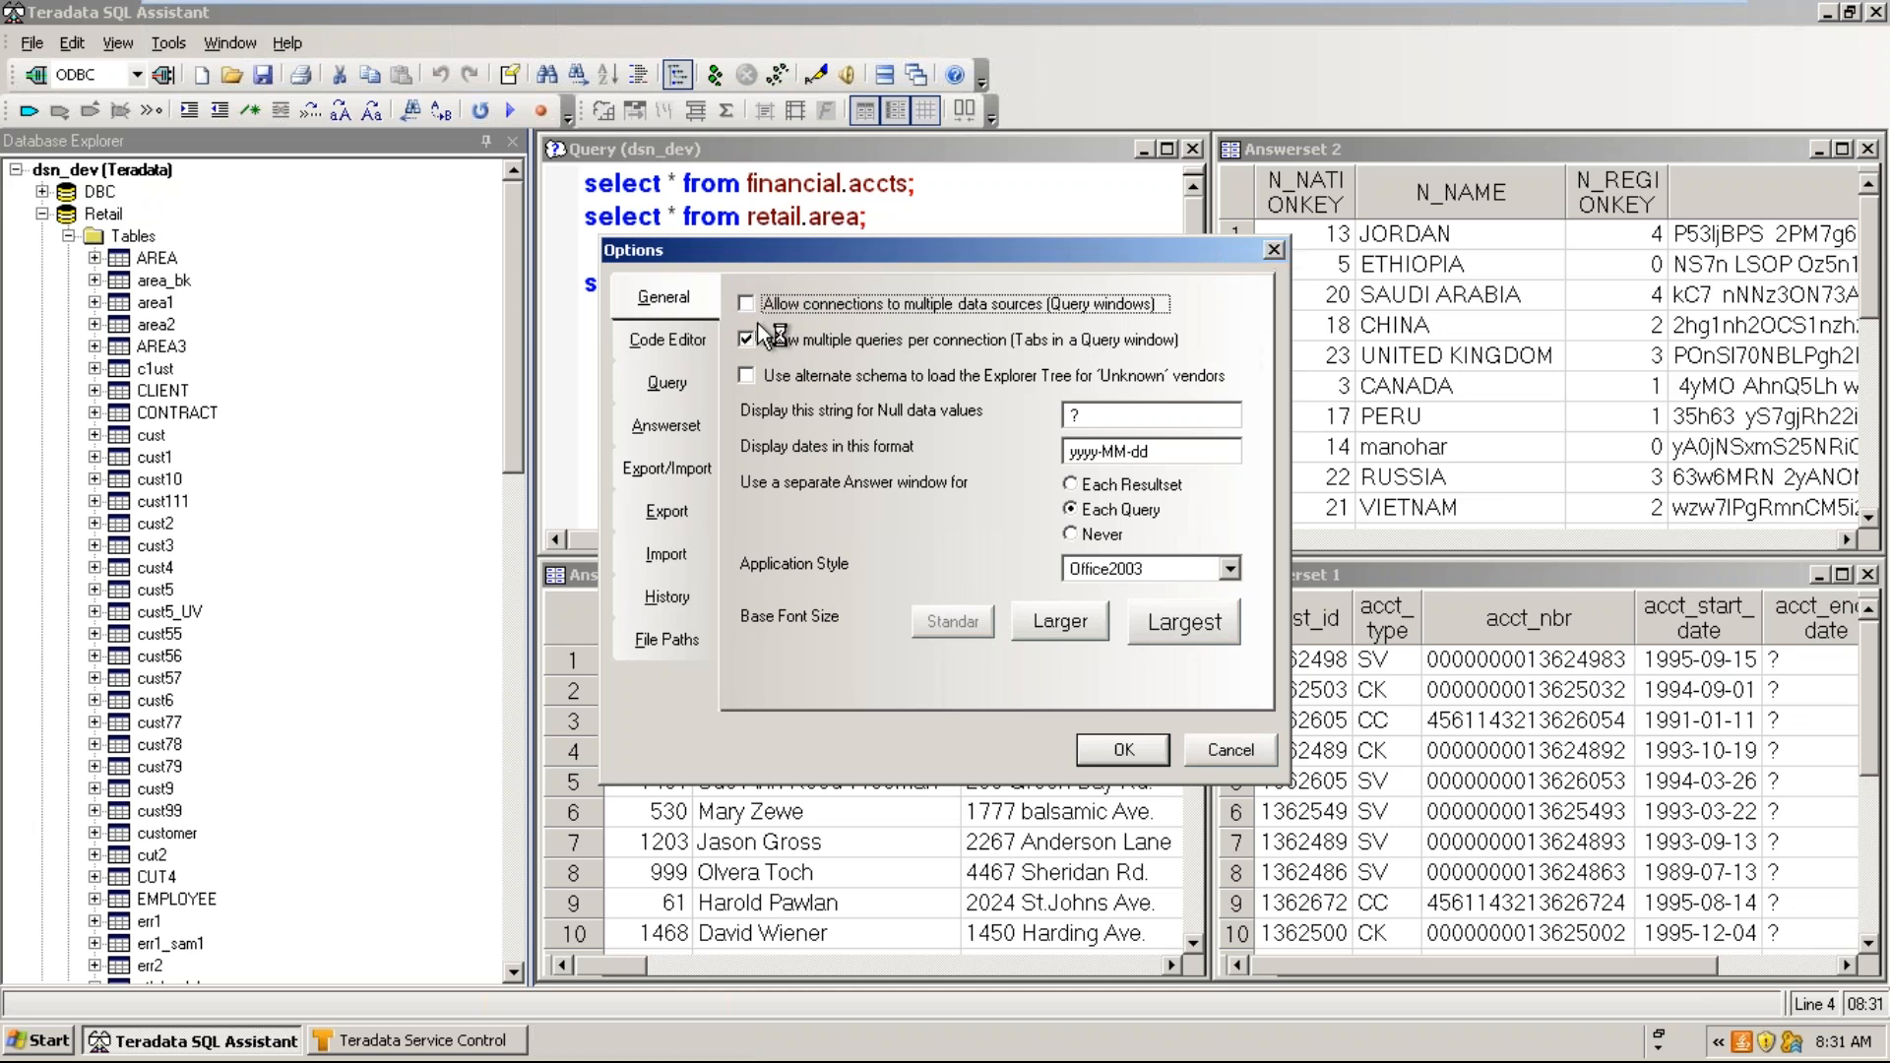
click(1123, 751)
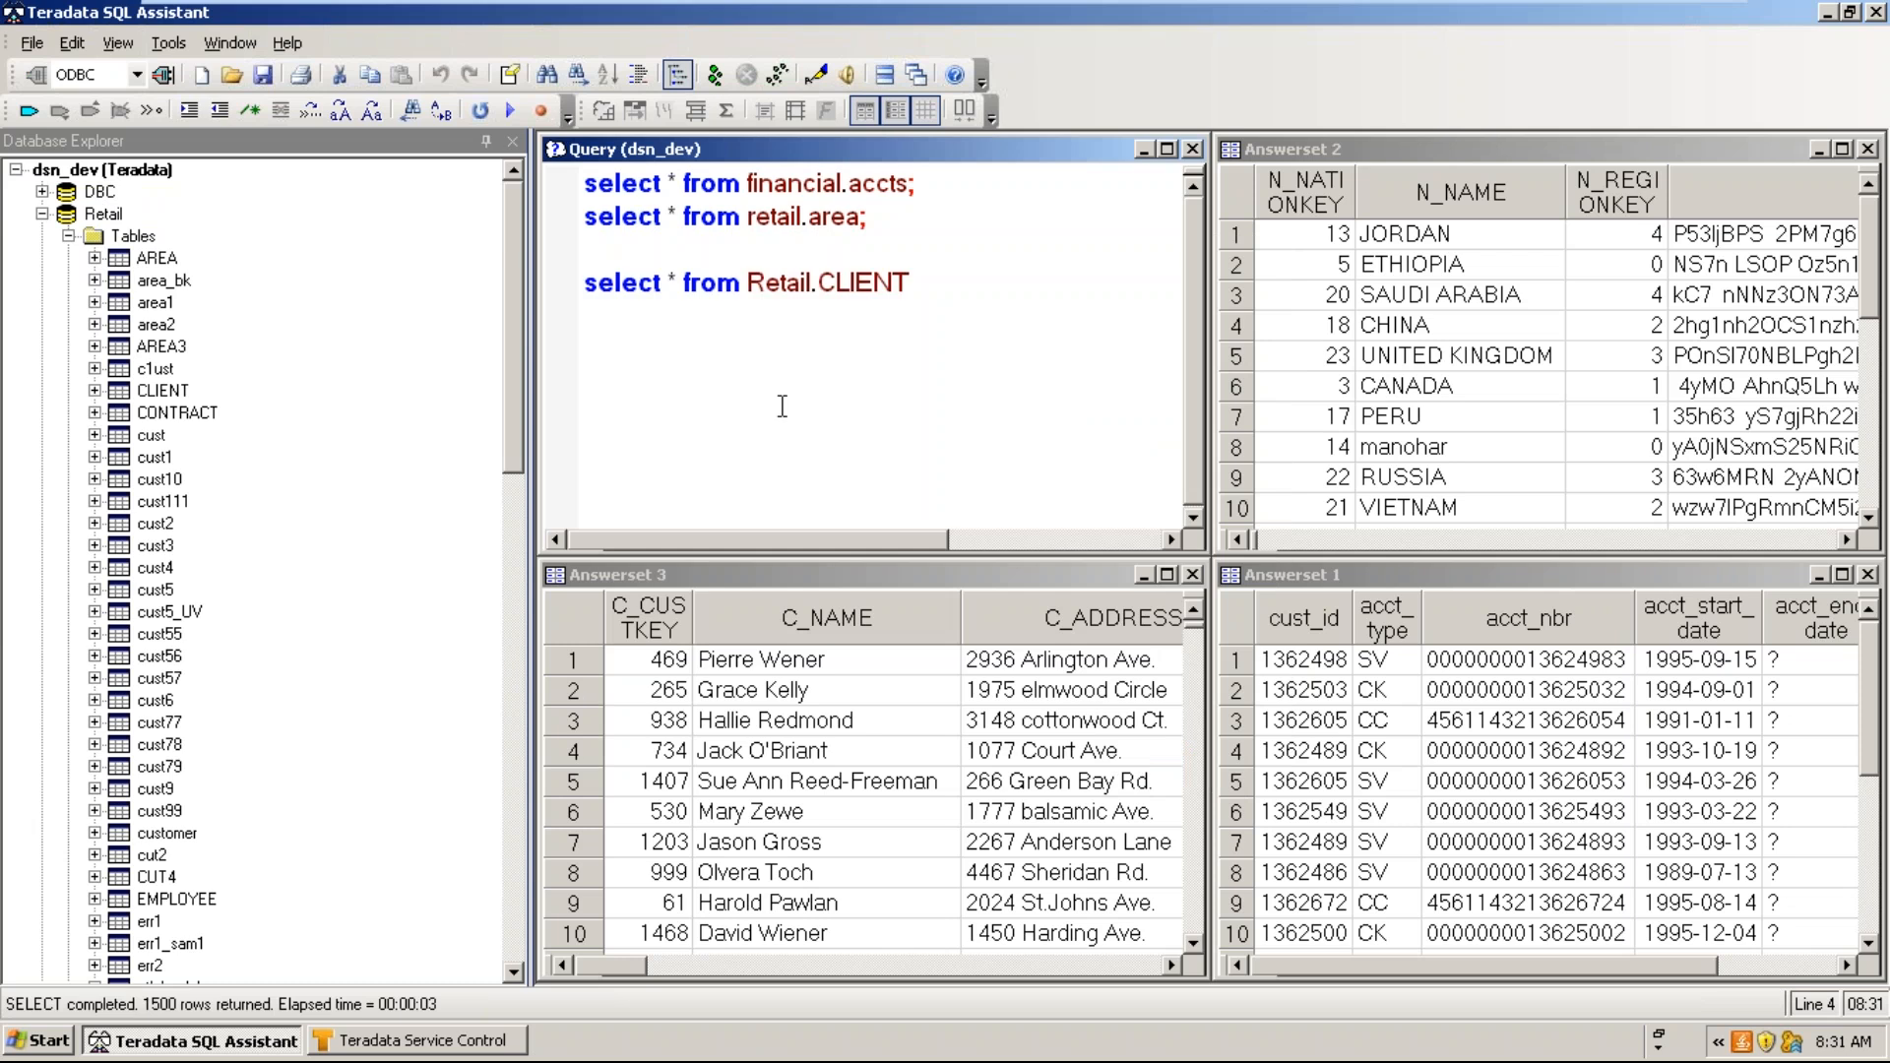
- Collapse the dsn_dev tree in the Database Explorer and close all three answer set windows
double_click(45, 173)
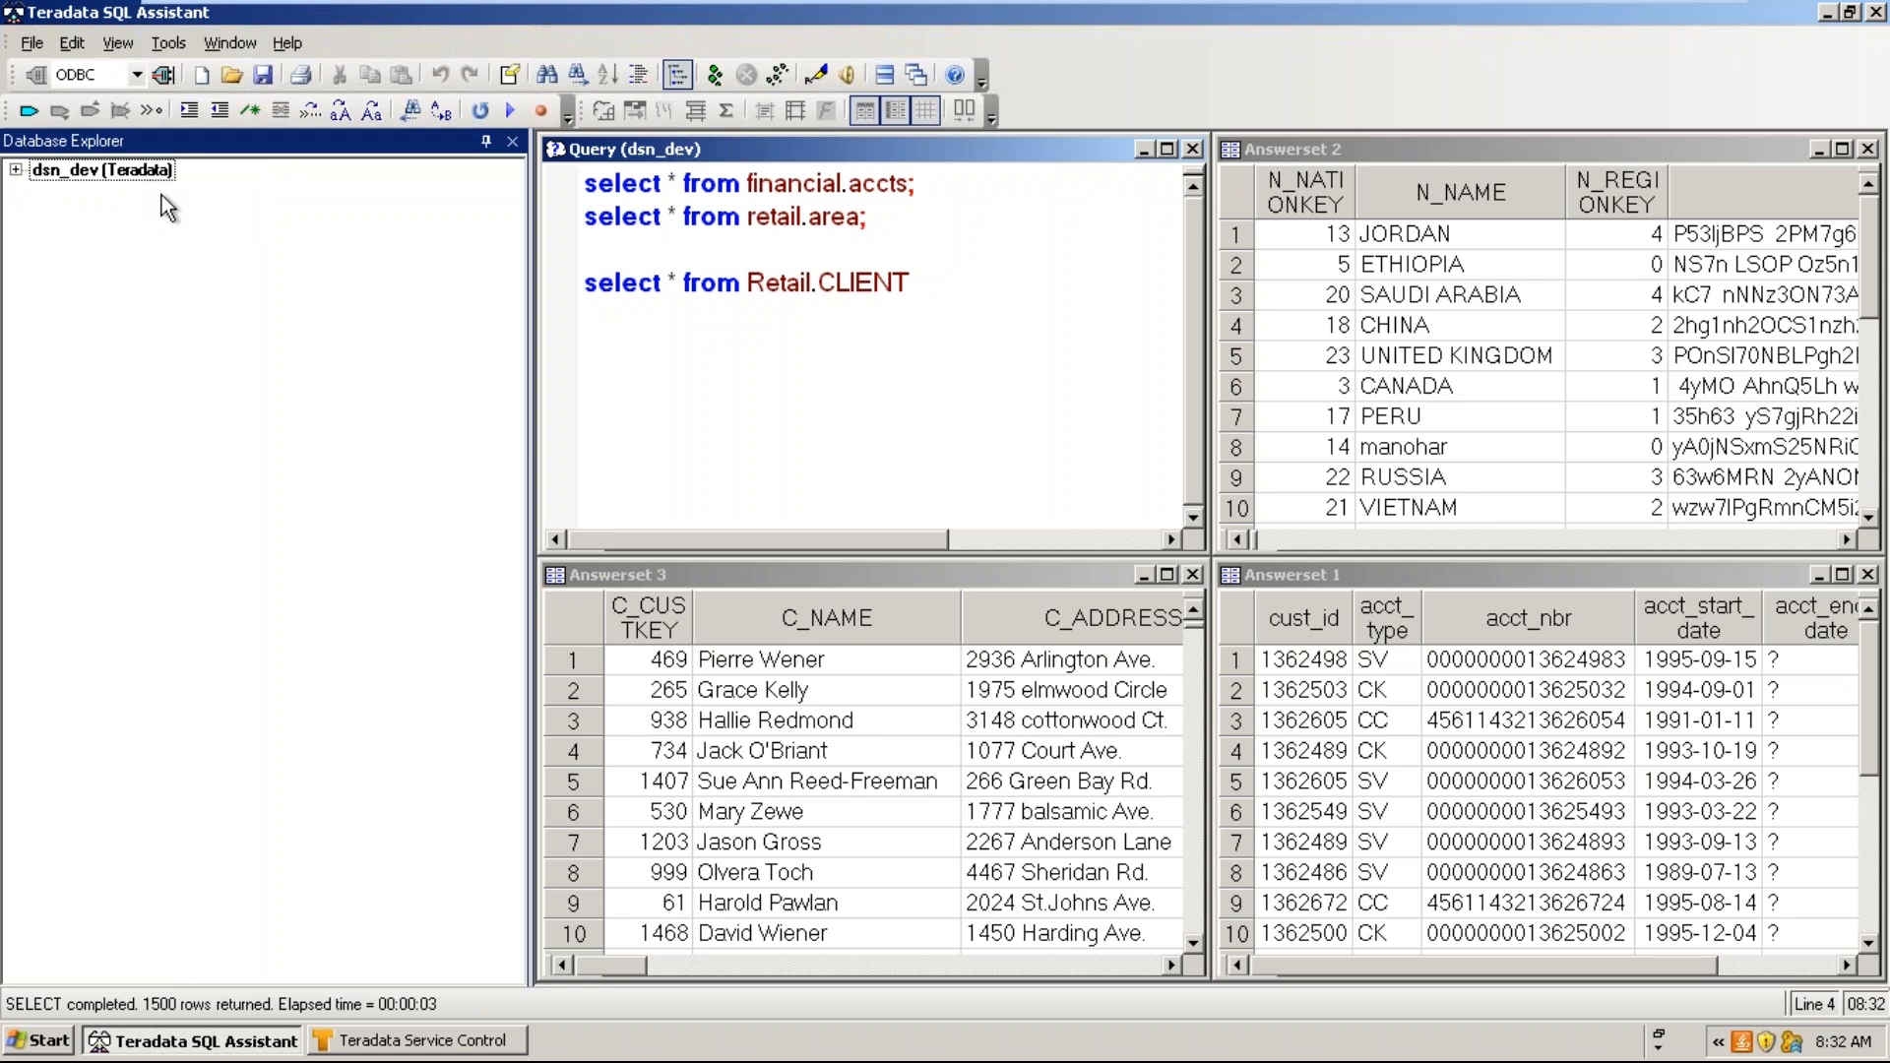
drag(920, 283, 532, 248)
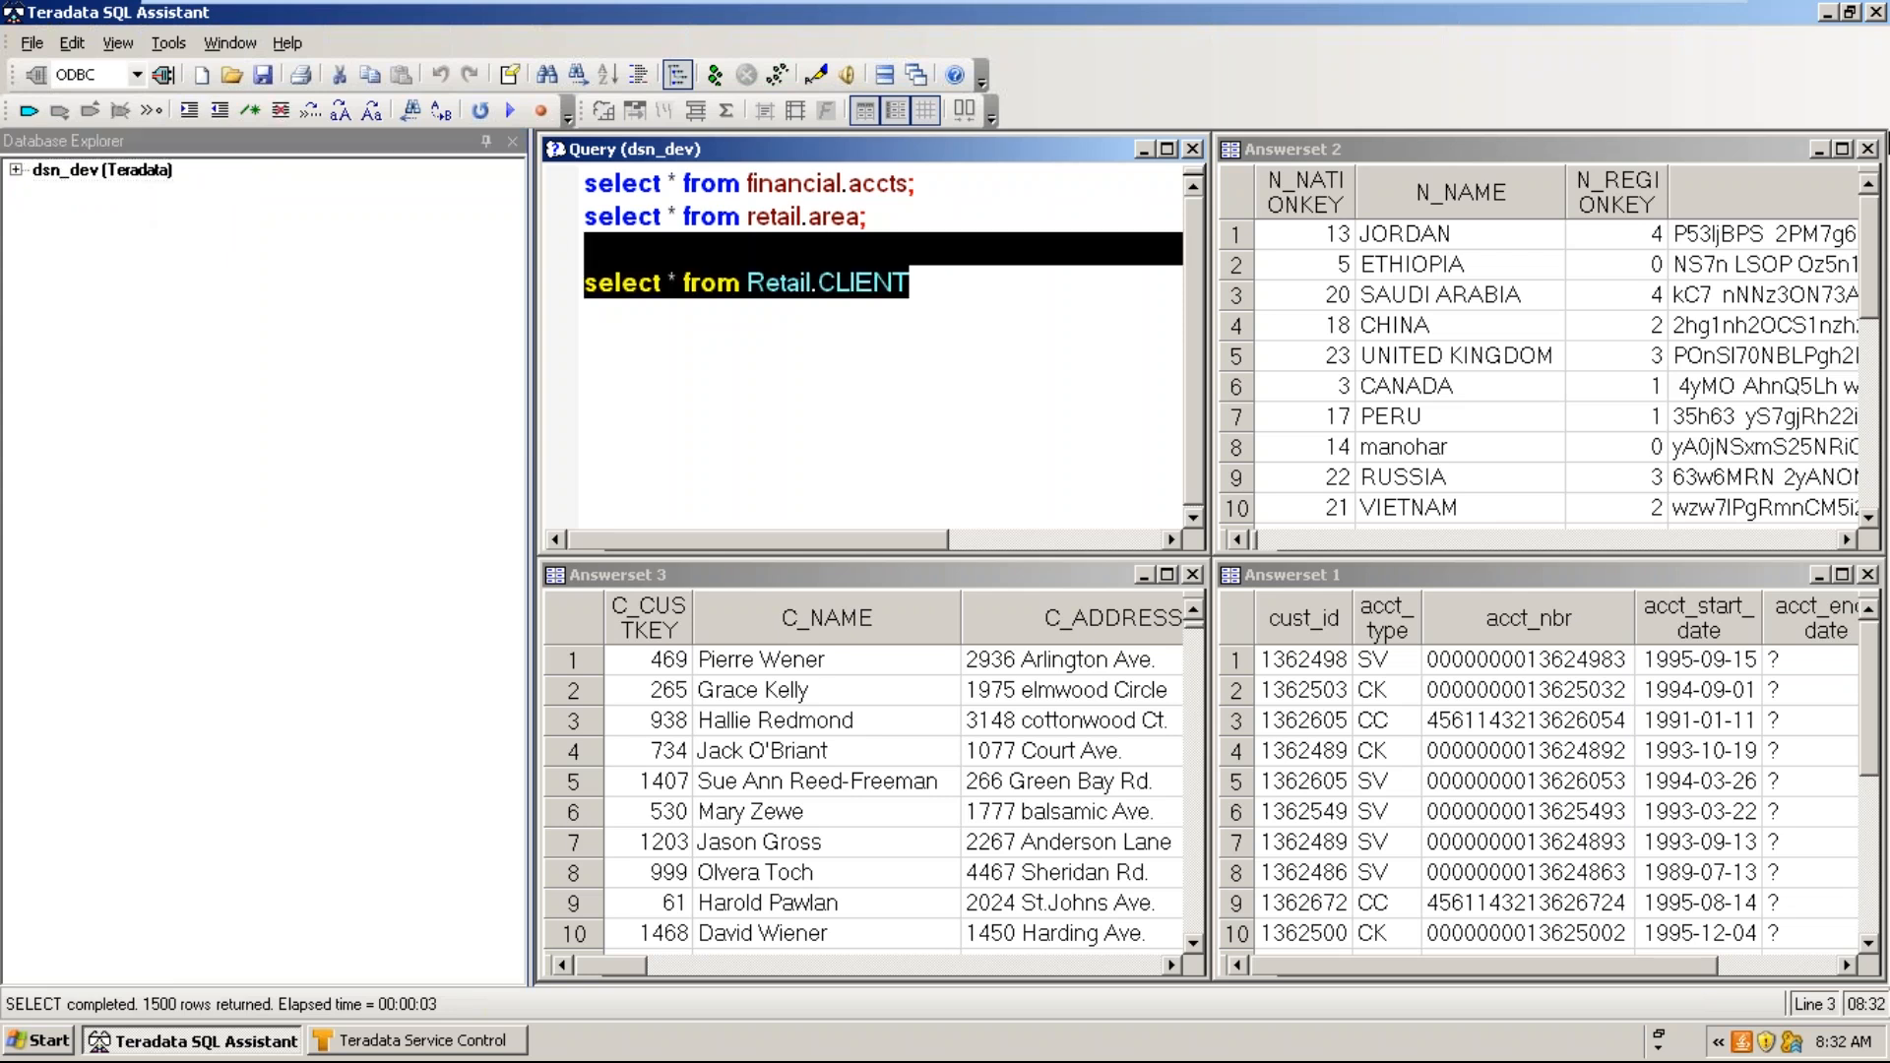
click(1876, 148)
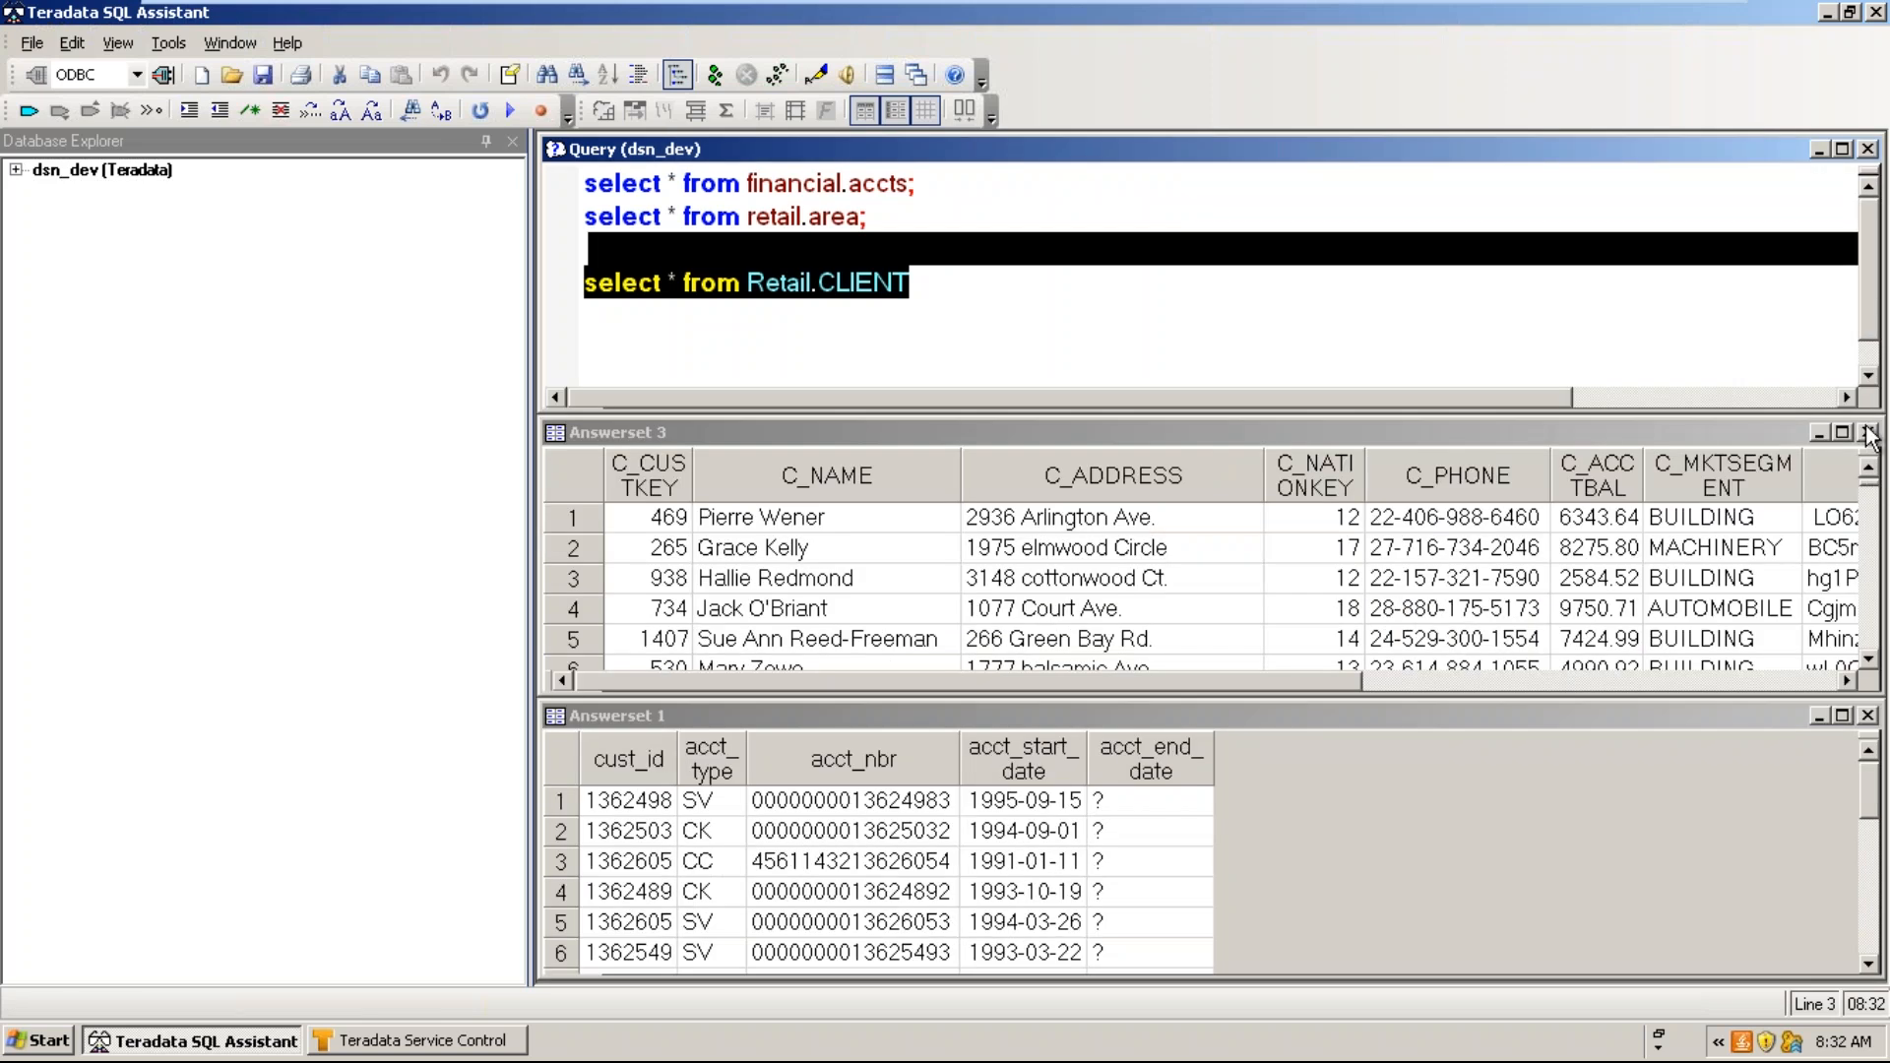
click(1871, 433)
click(1868, 552)
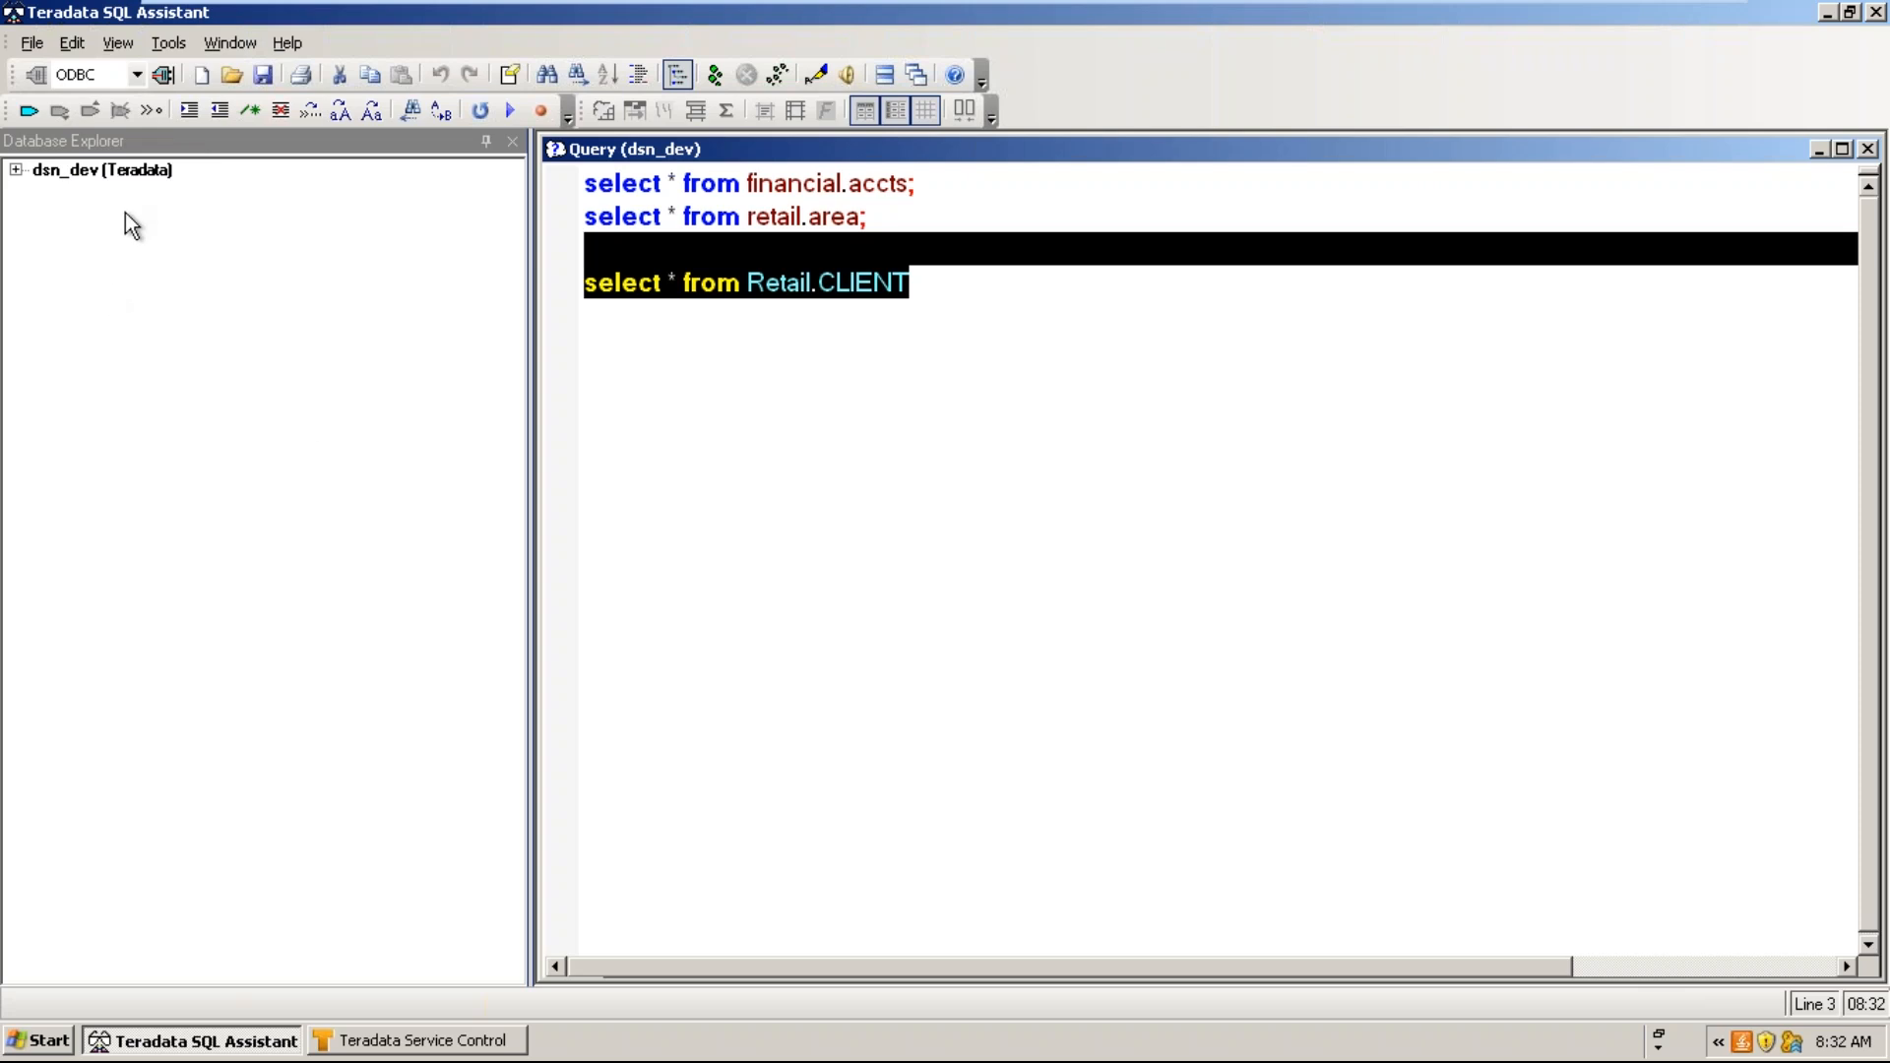
click(115, 286)
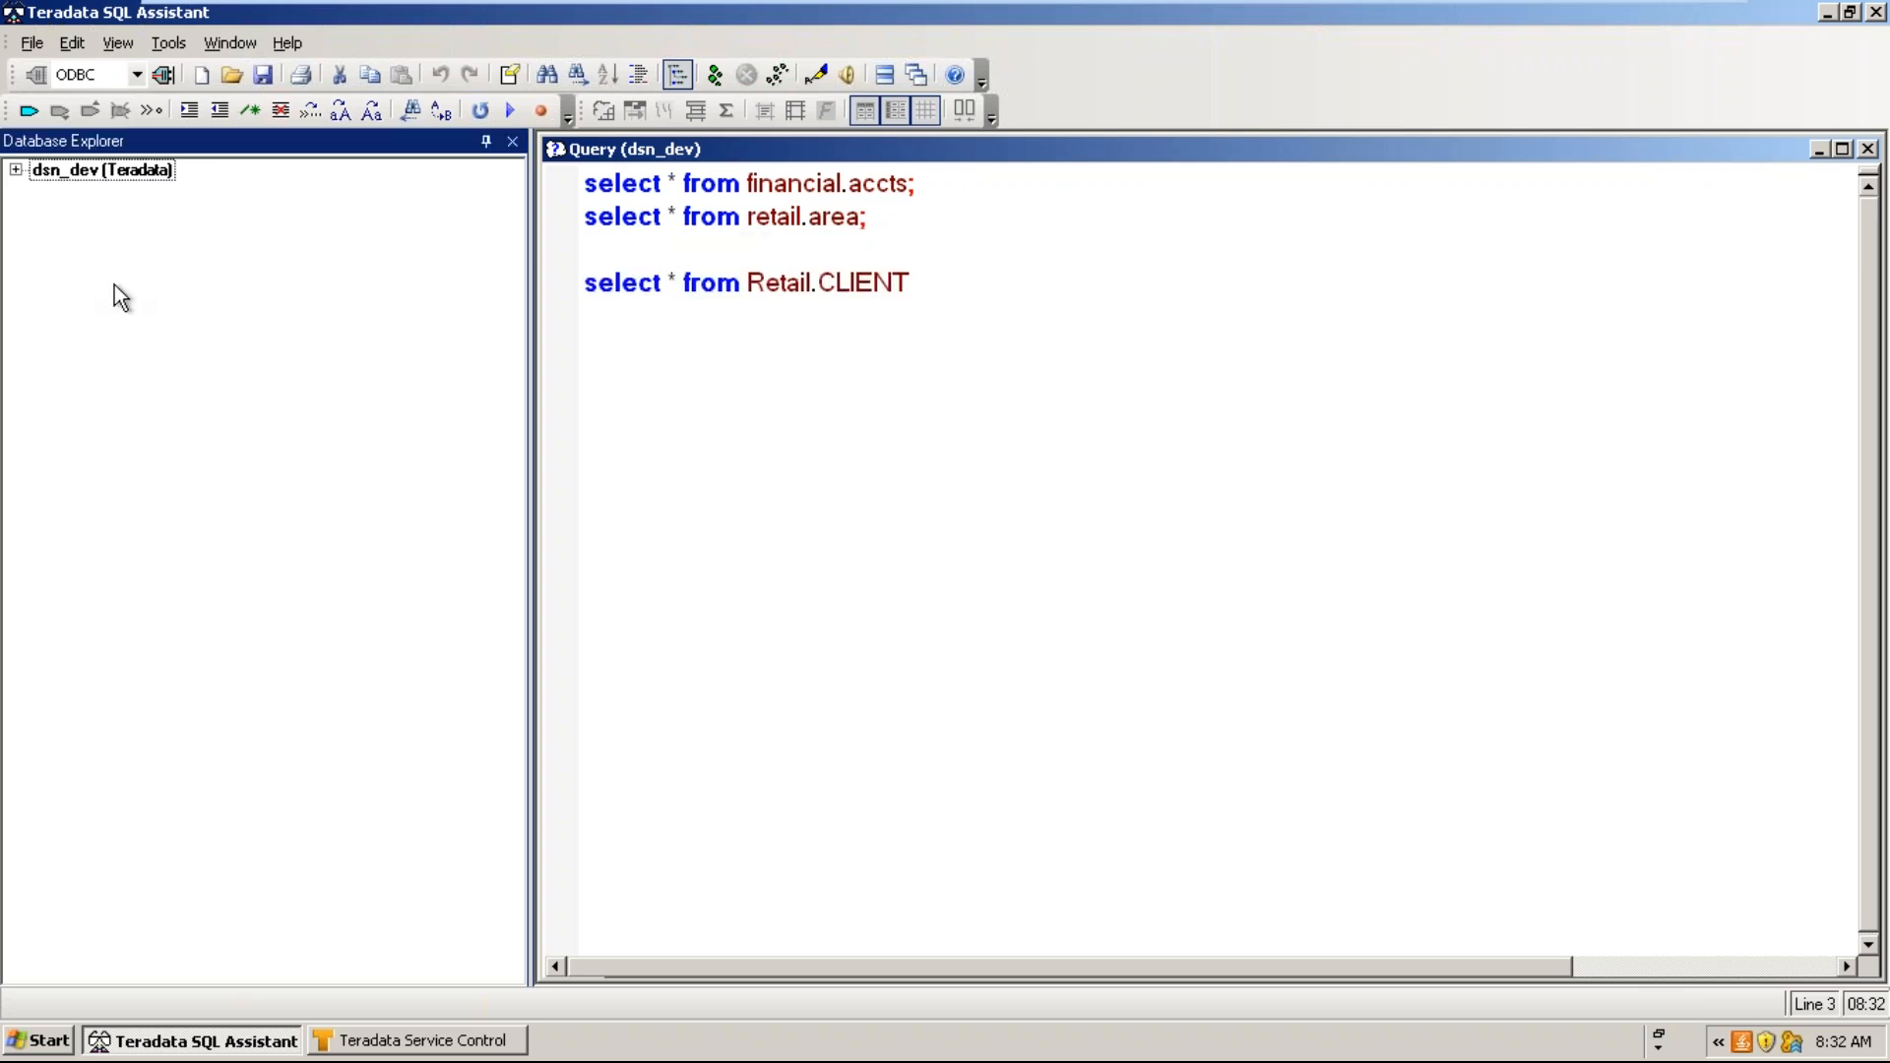
- Enable the general option allowing connections to multiple data sources and save the options
click(168, 42)
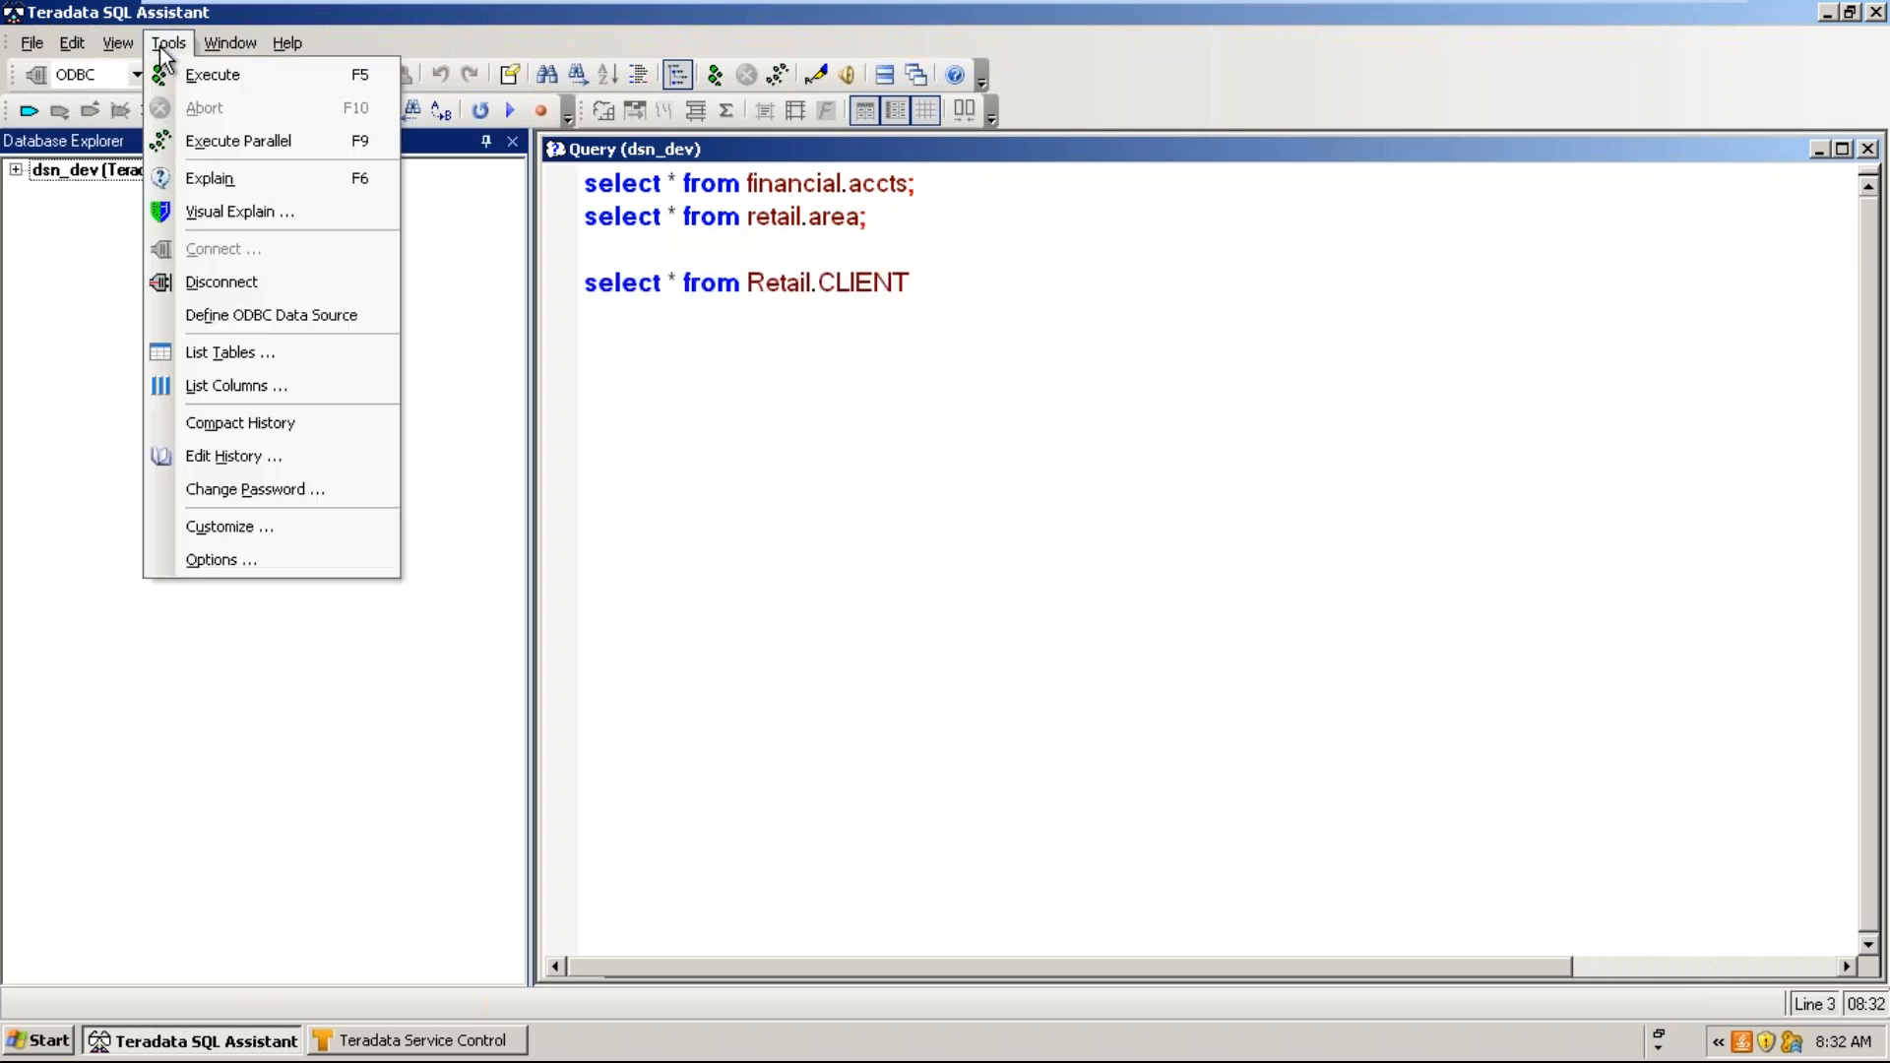
click(211, 559)
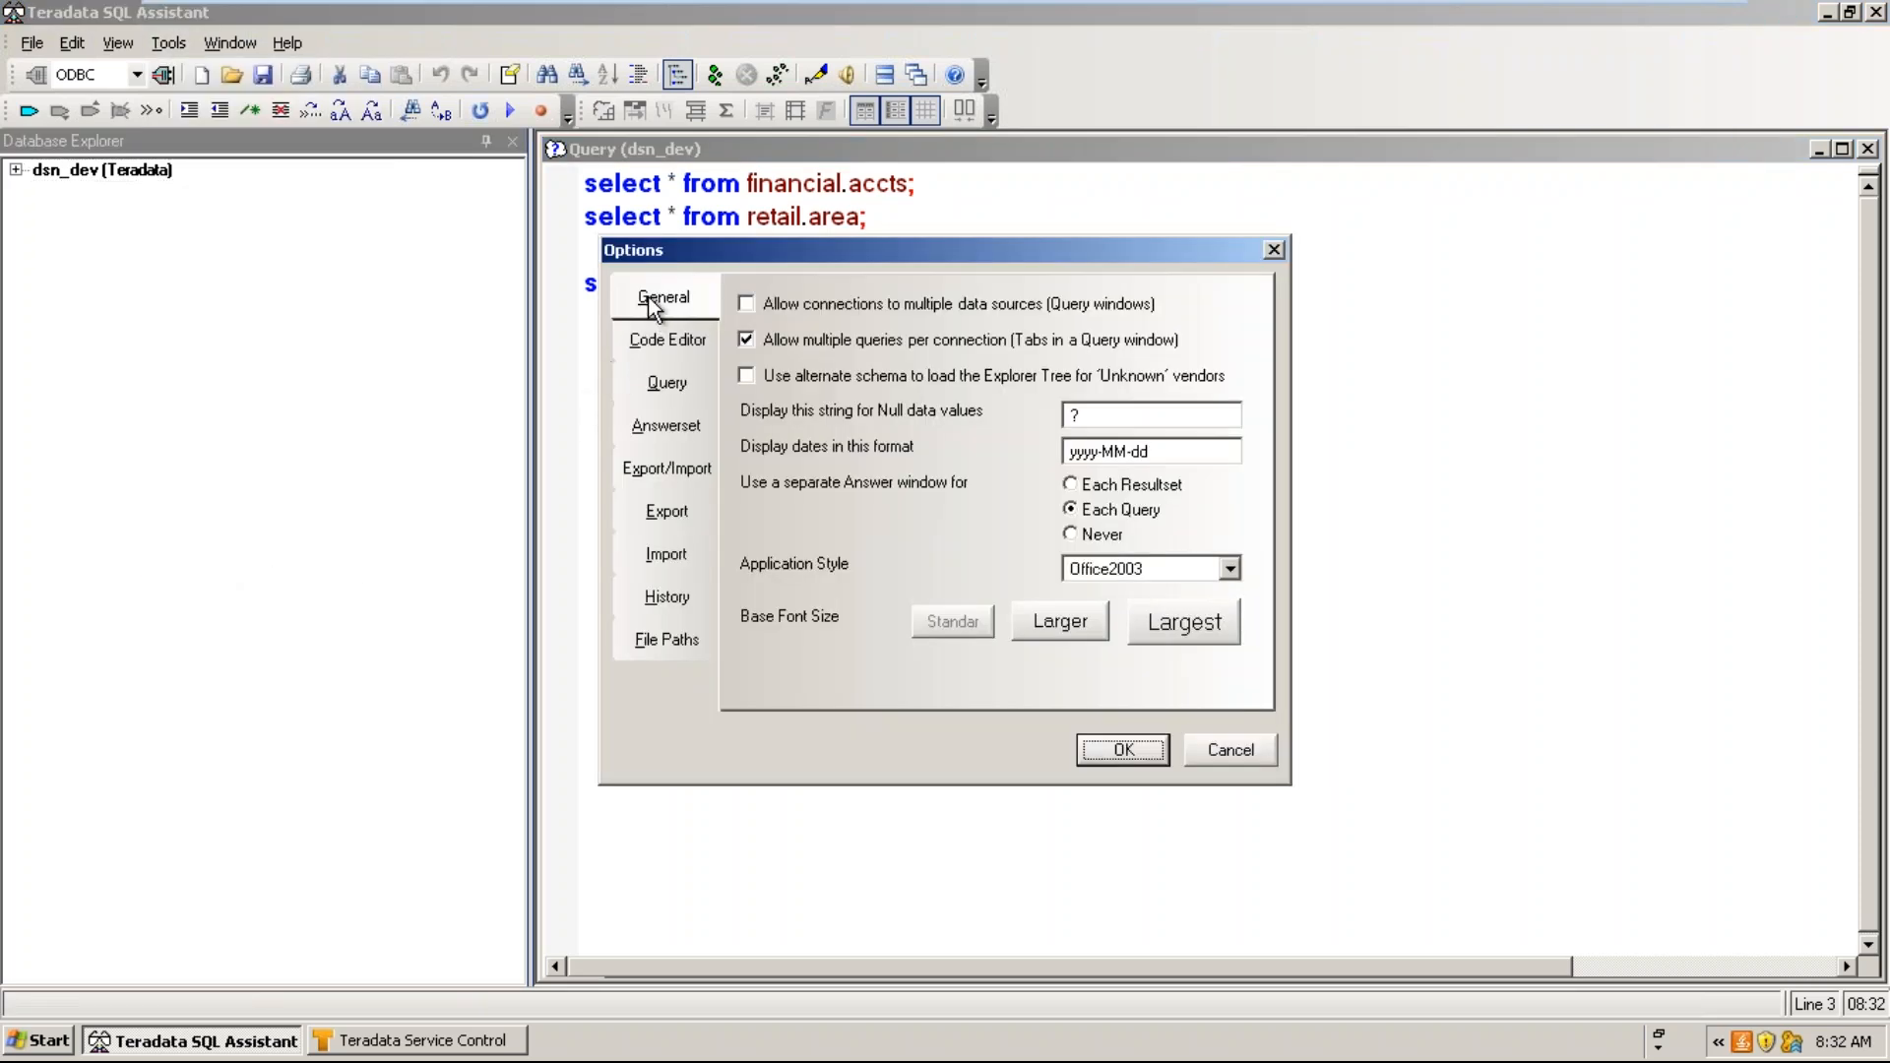
click(753, 309)
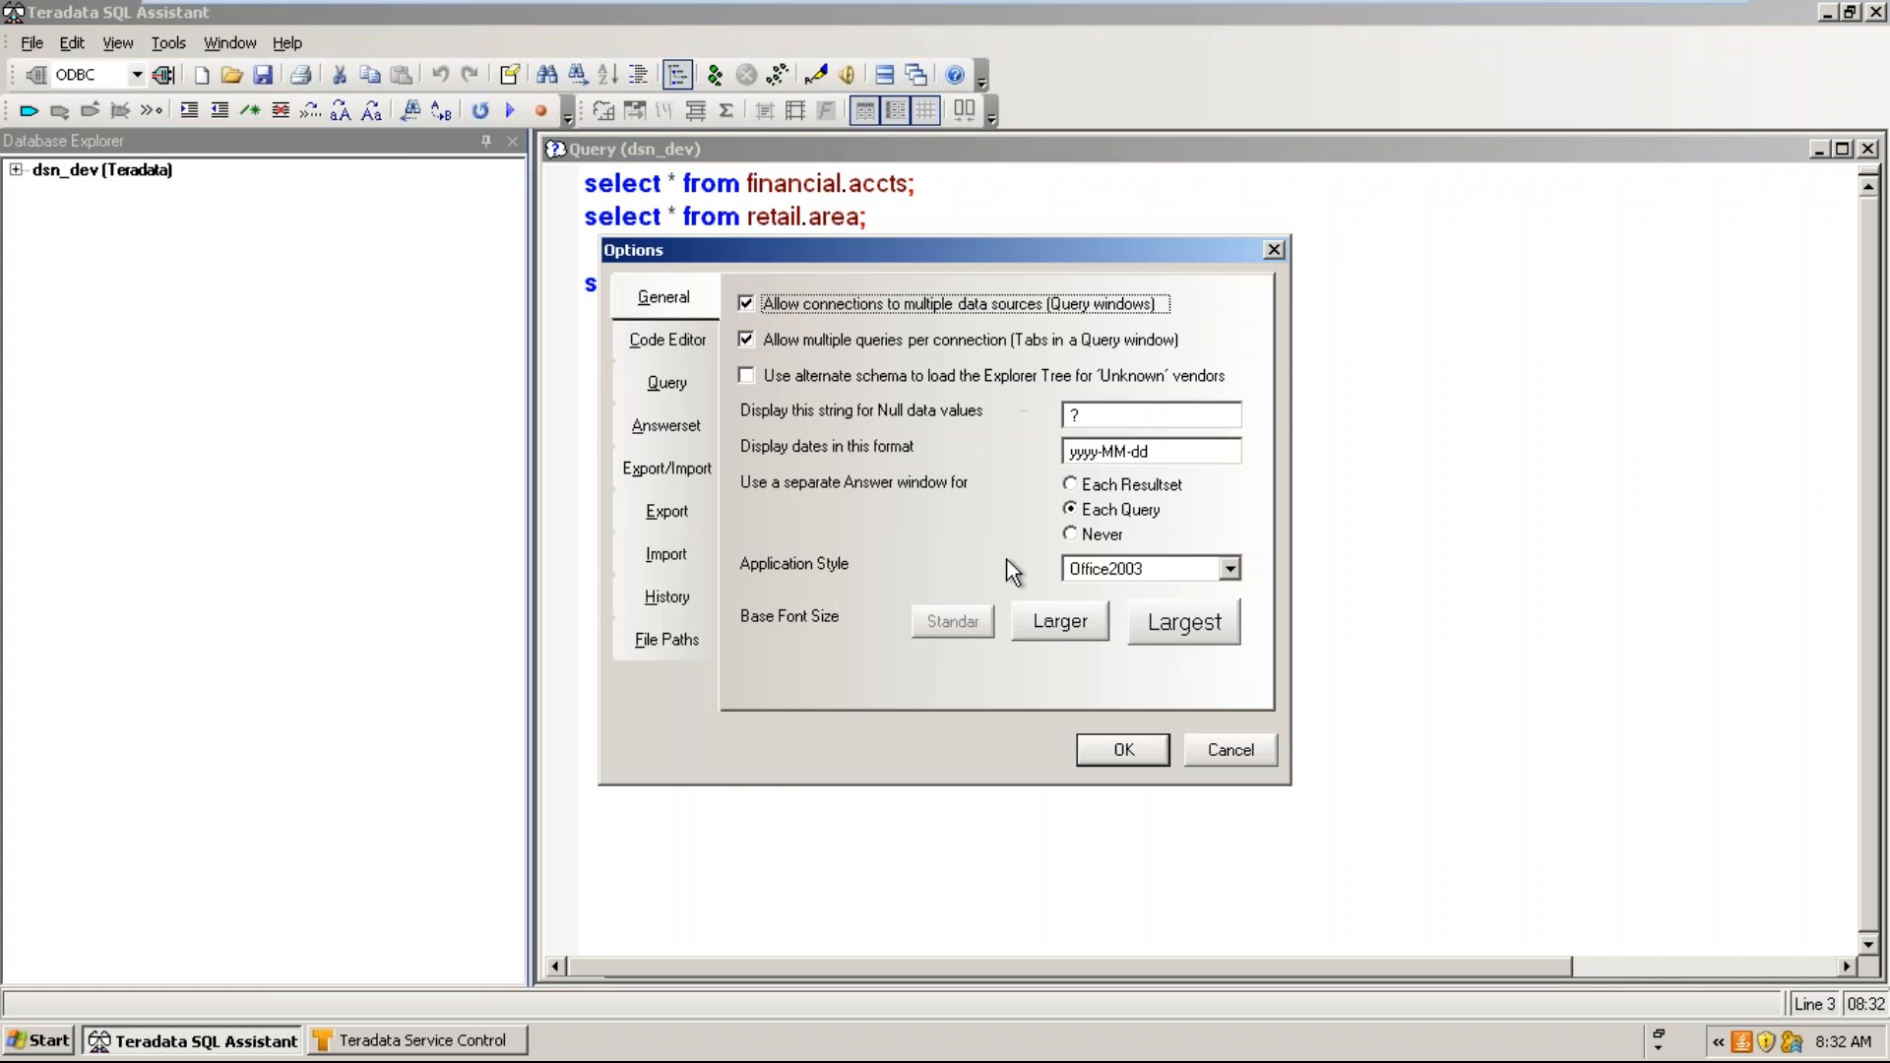
click(1143, 749)
click(777, 587)
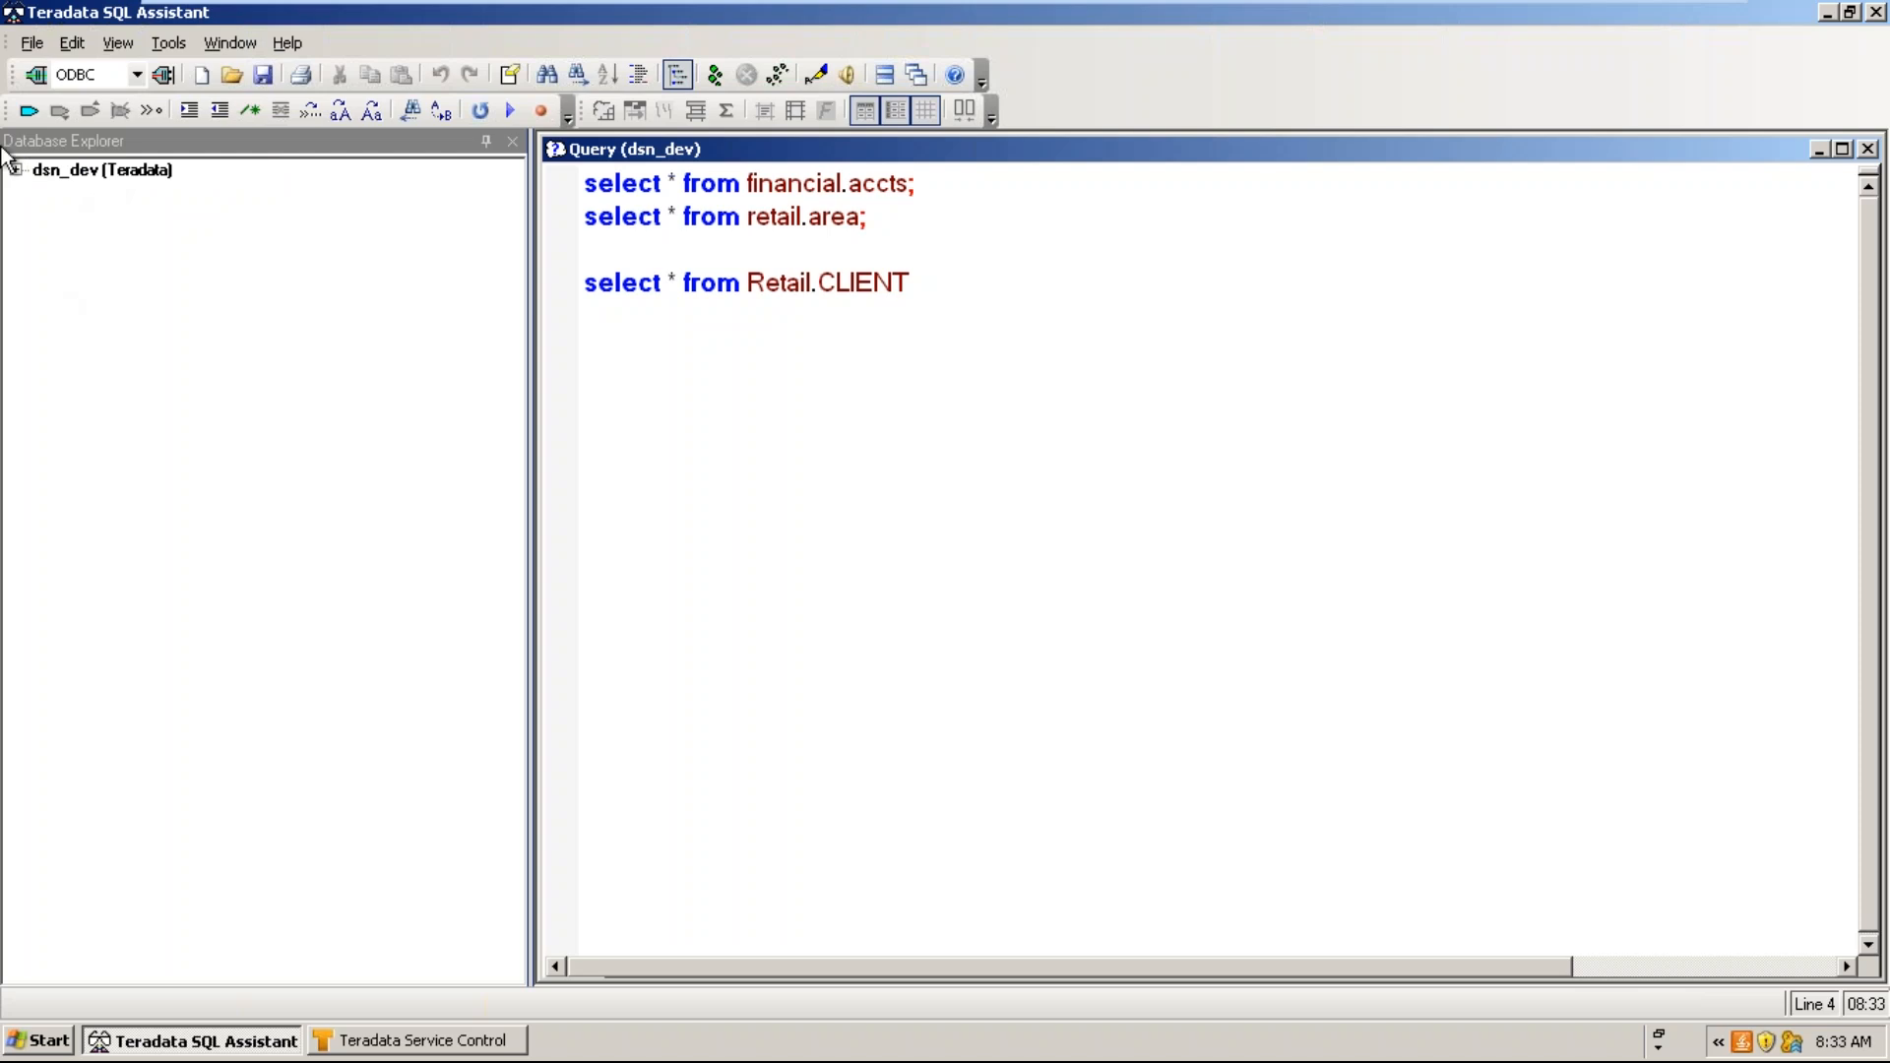
- Connect to the machine data source dev_tera through ODBC
click(35, 76)
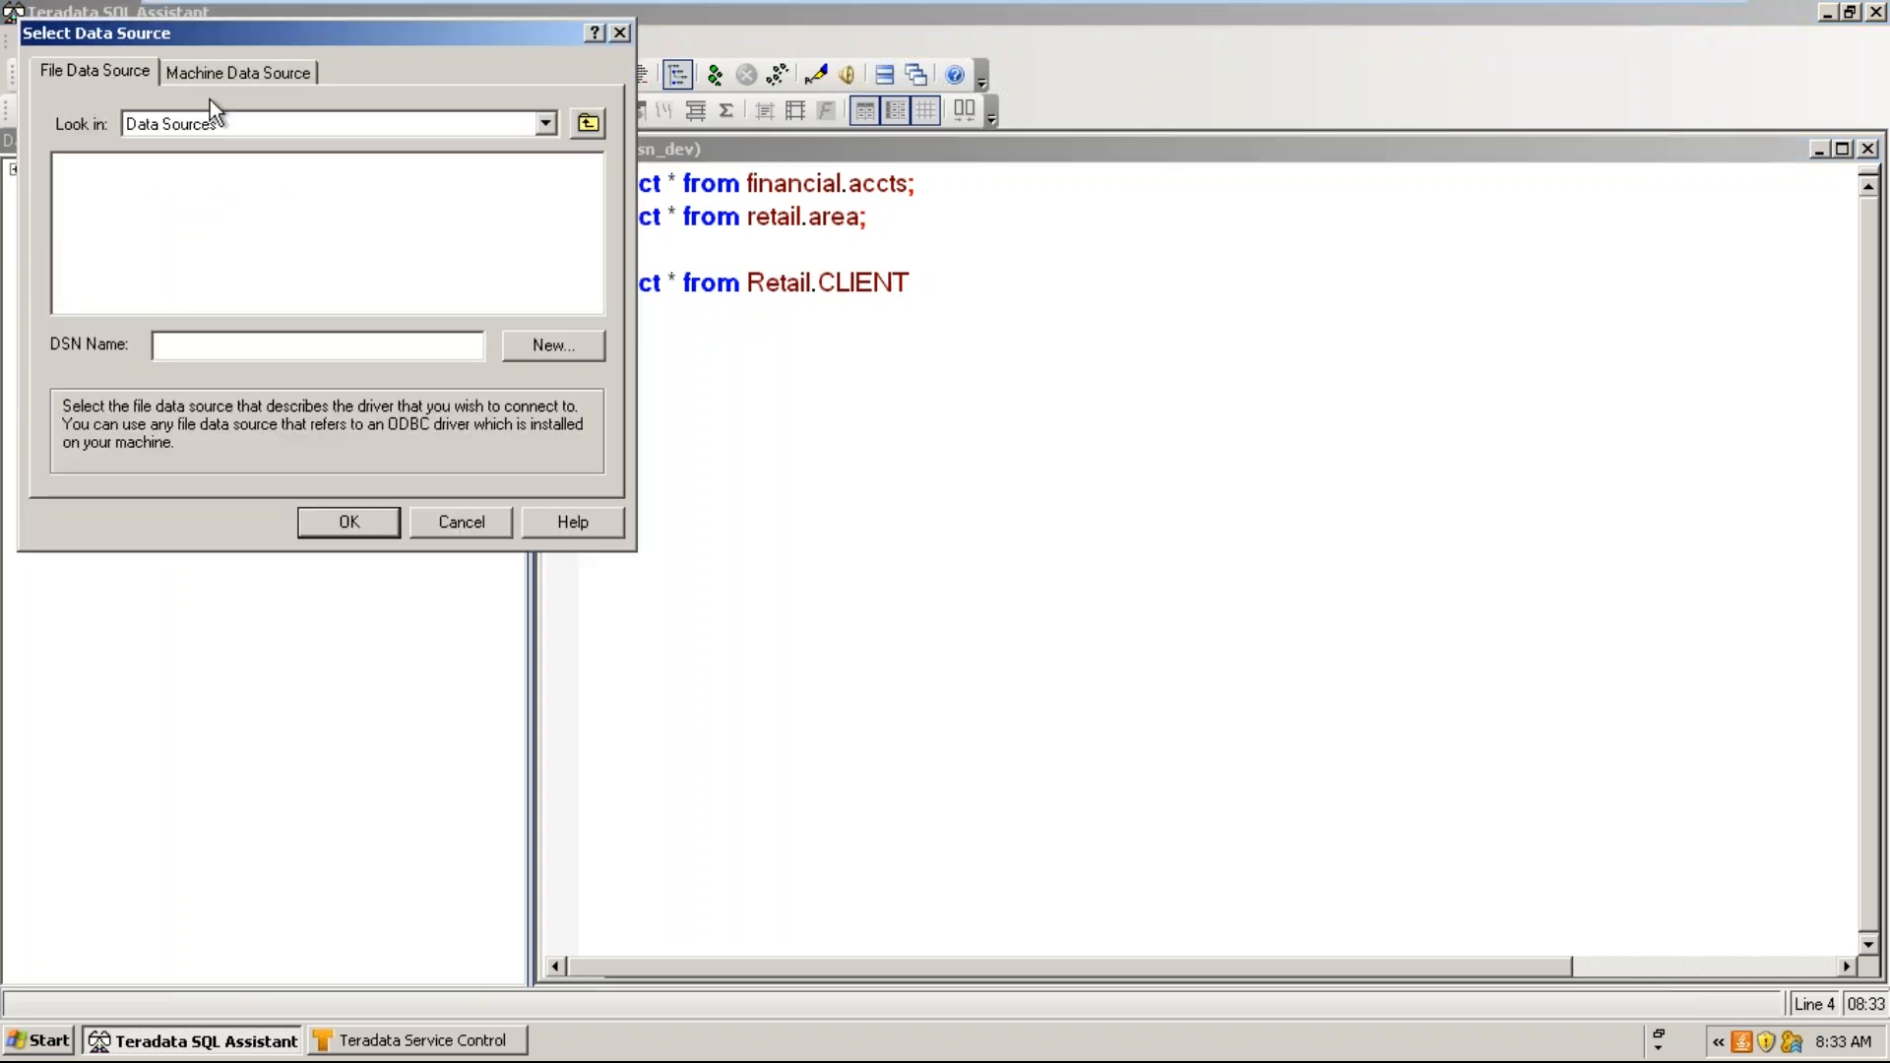
click(262, 68)
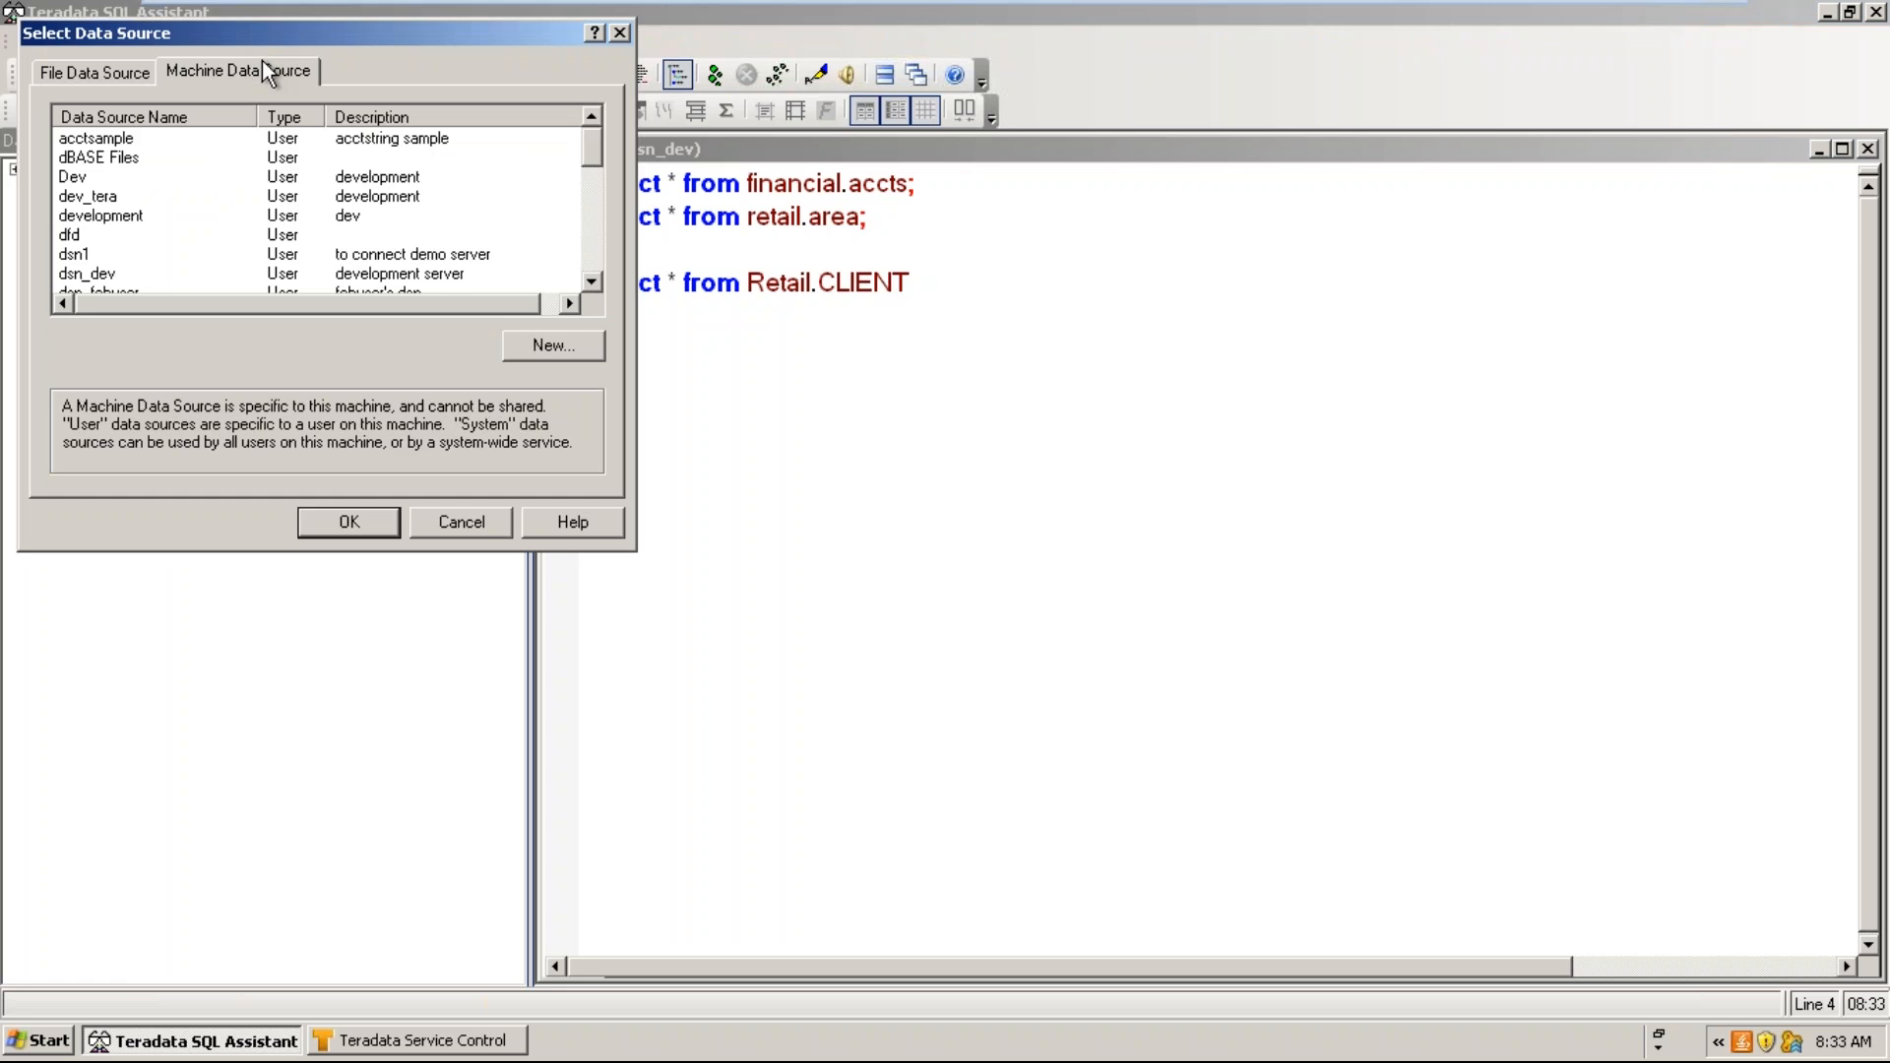
click(88, 196)
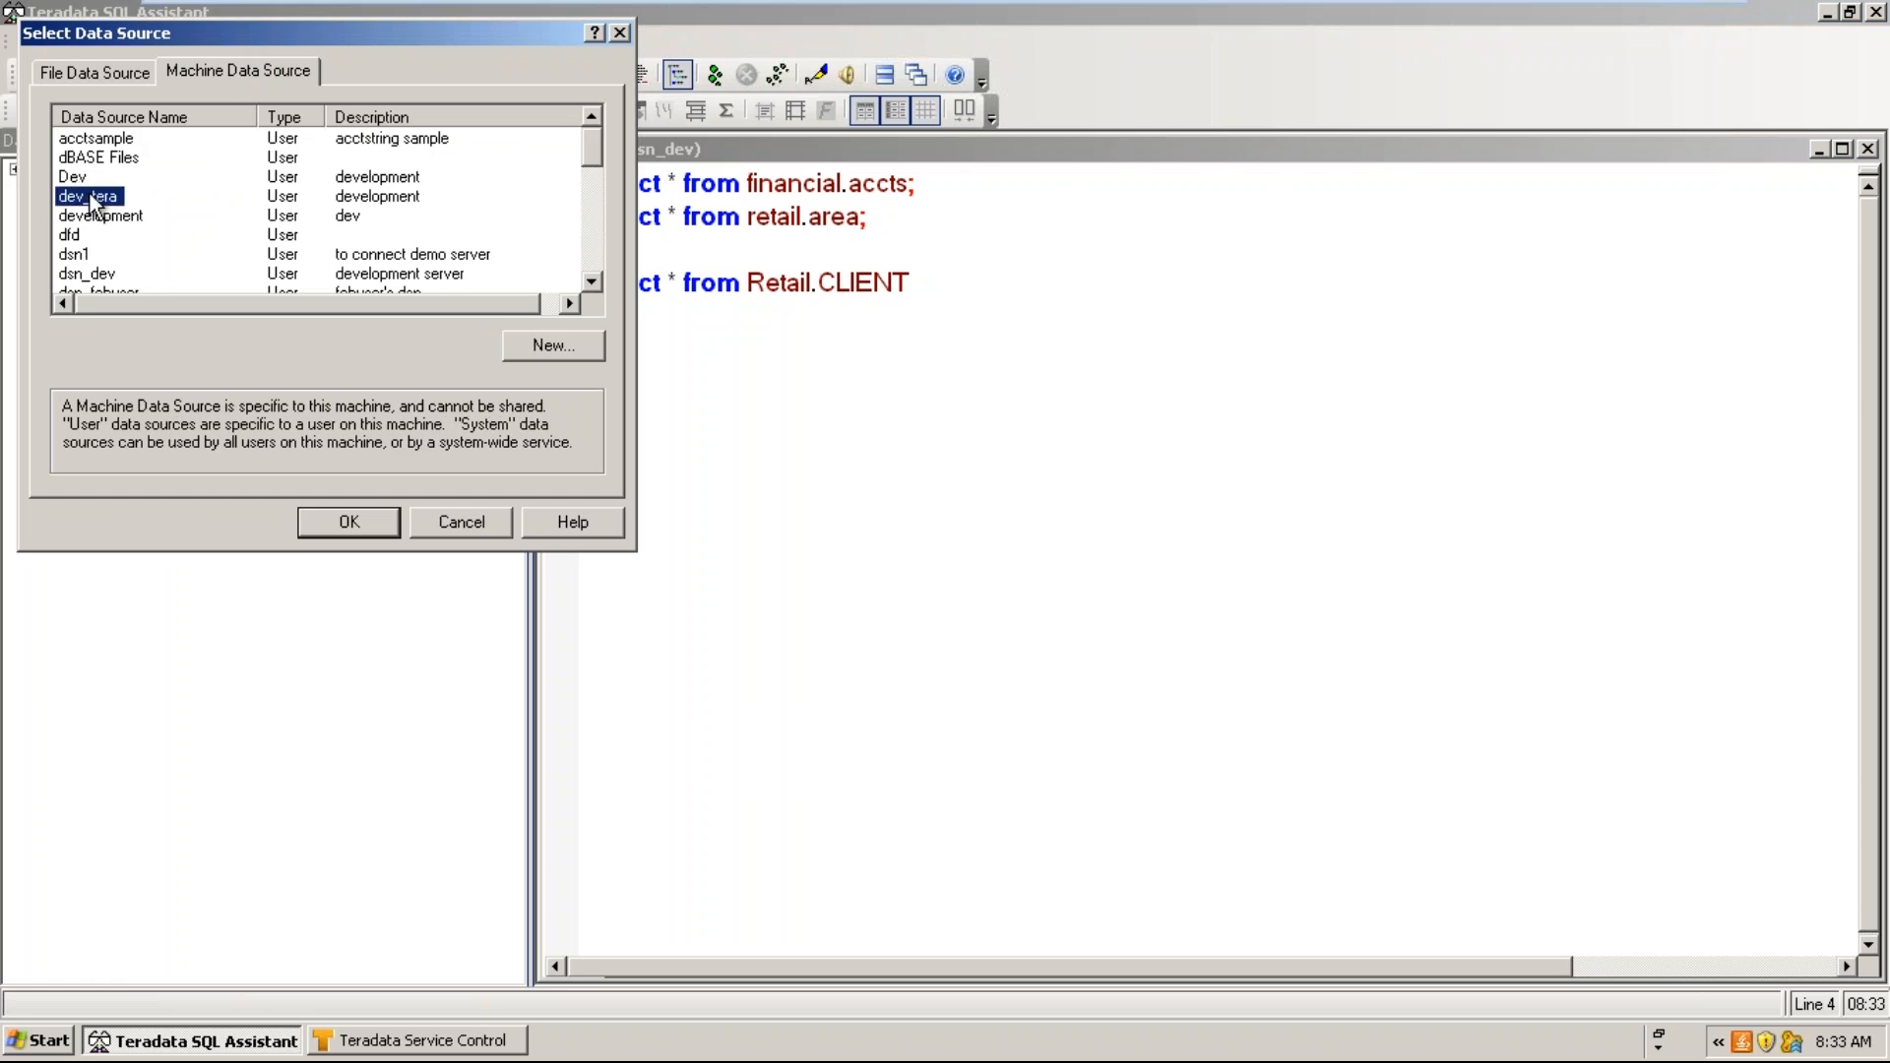
click(356, 525)
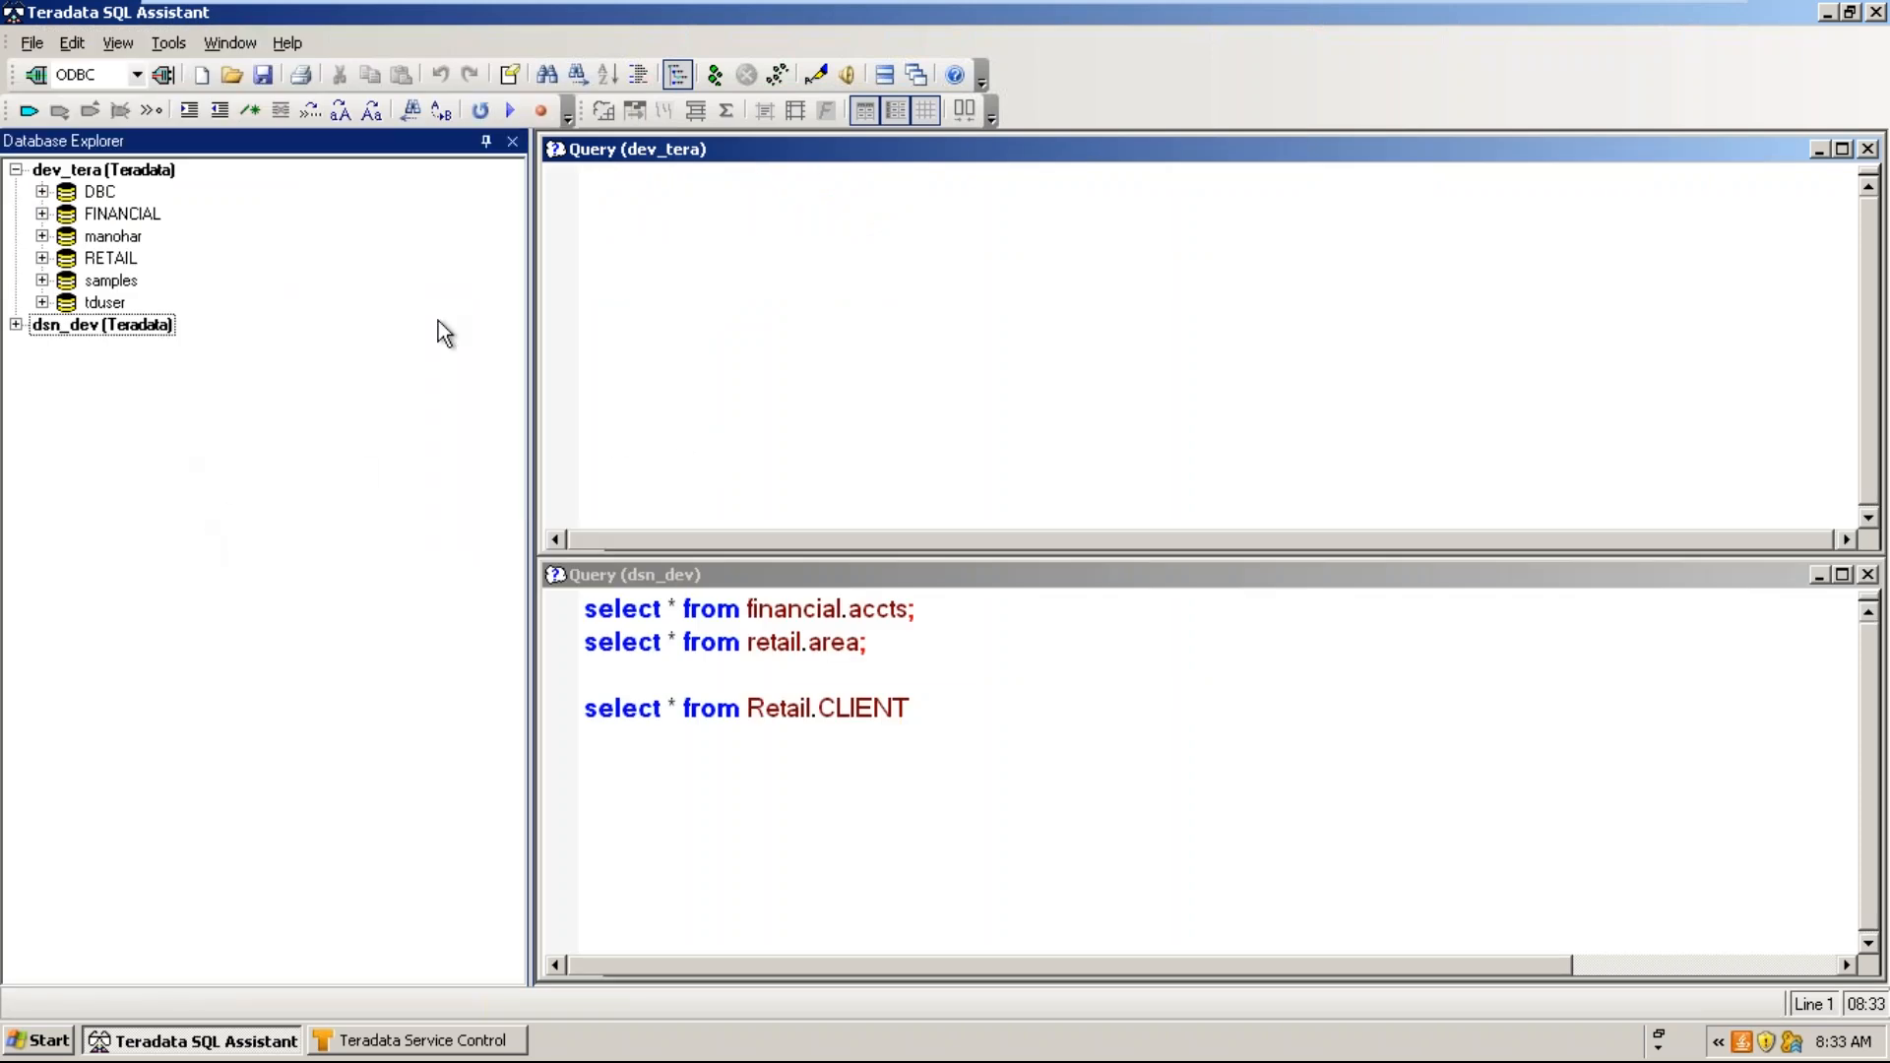
- Expand the dev_tera and dsn_dev trees in the Database Explorer
click(15, 171)
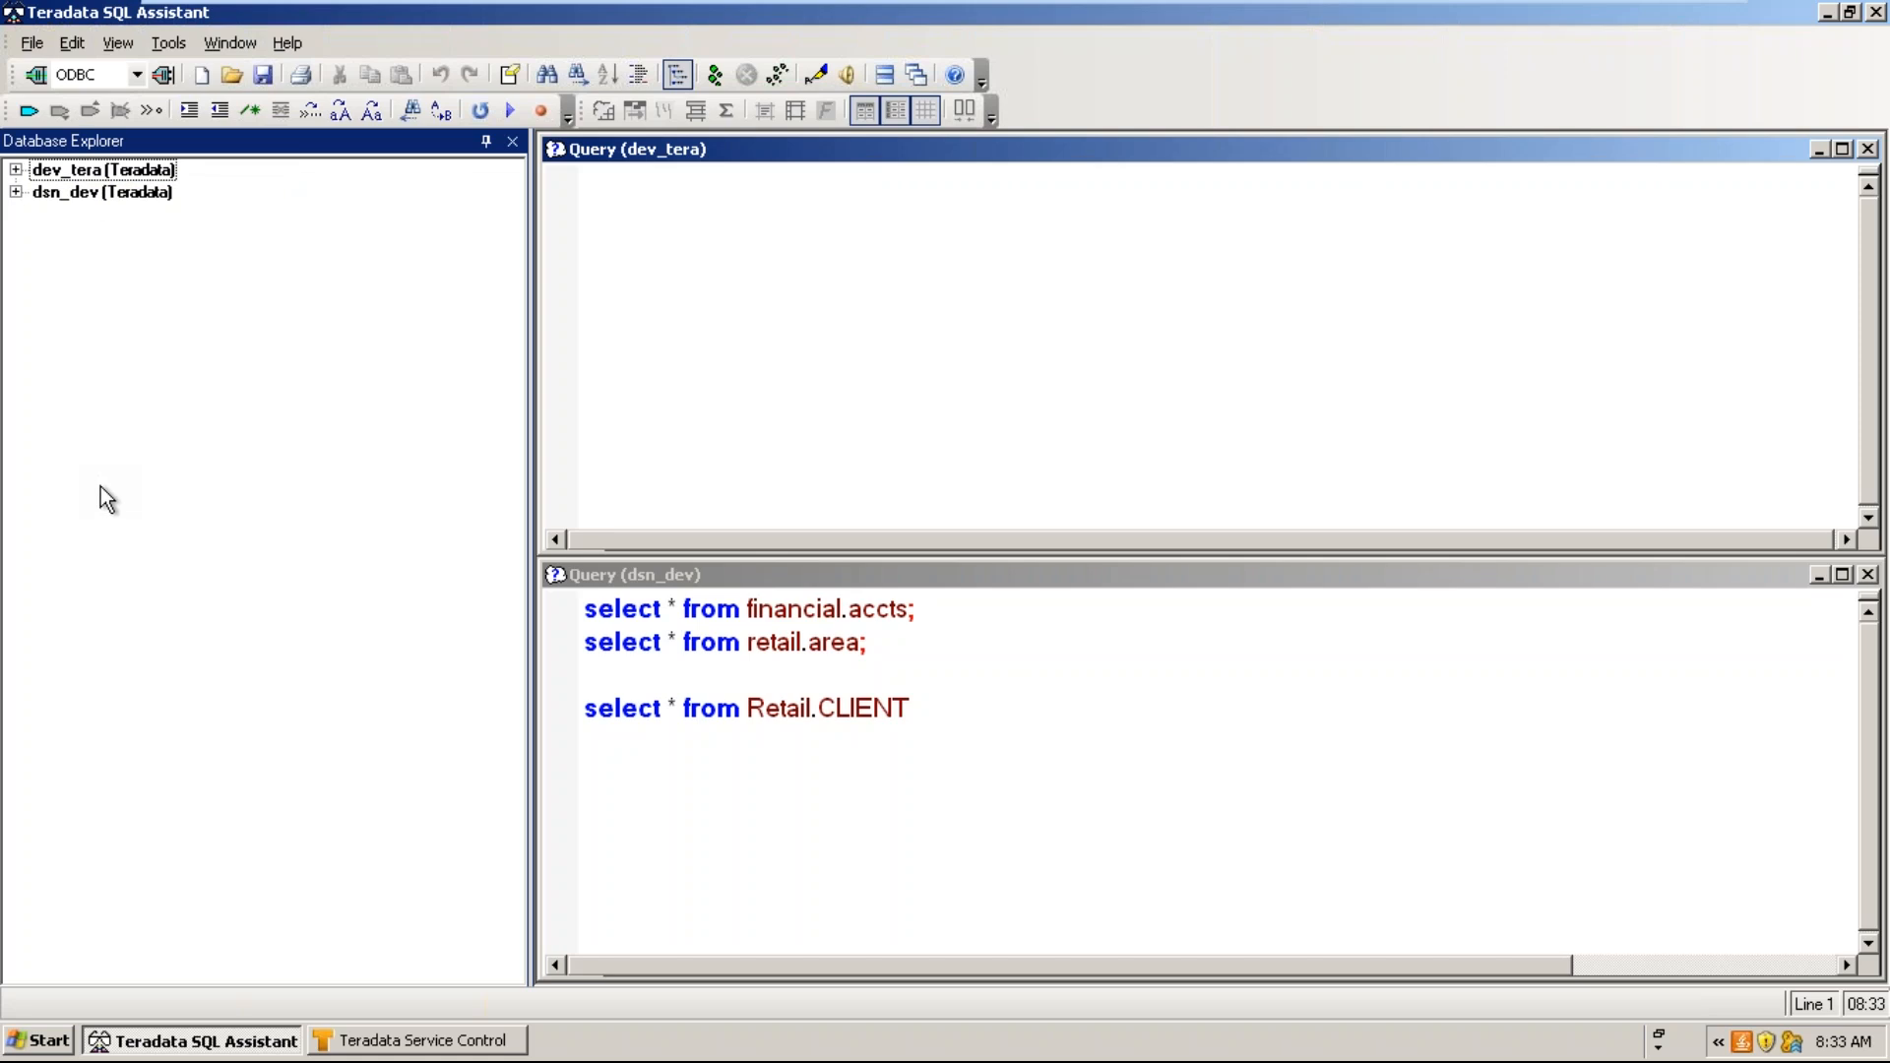
click(637, 209)
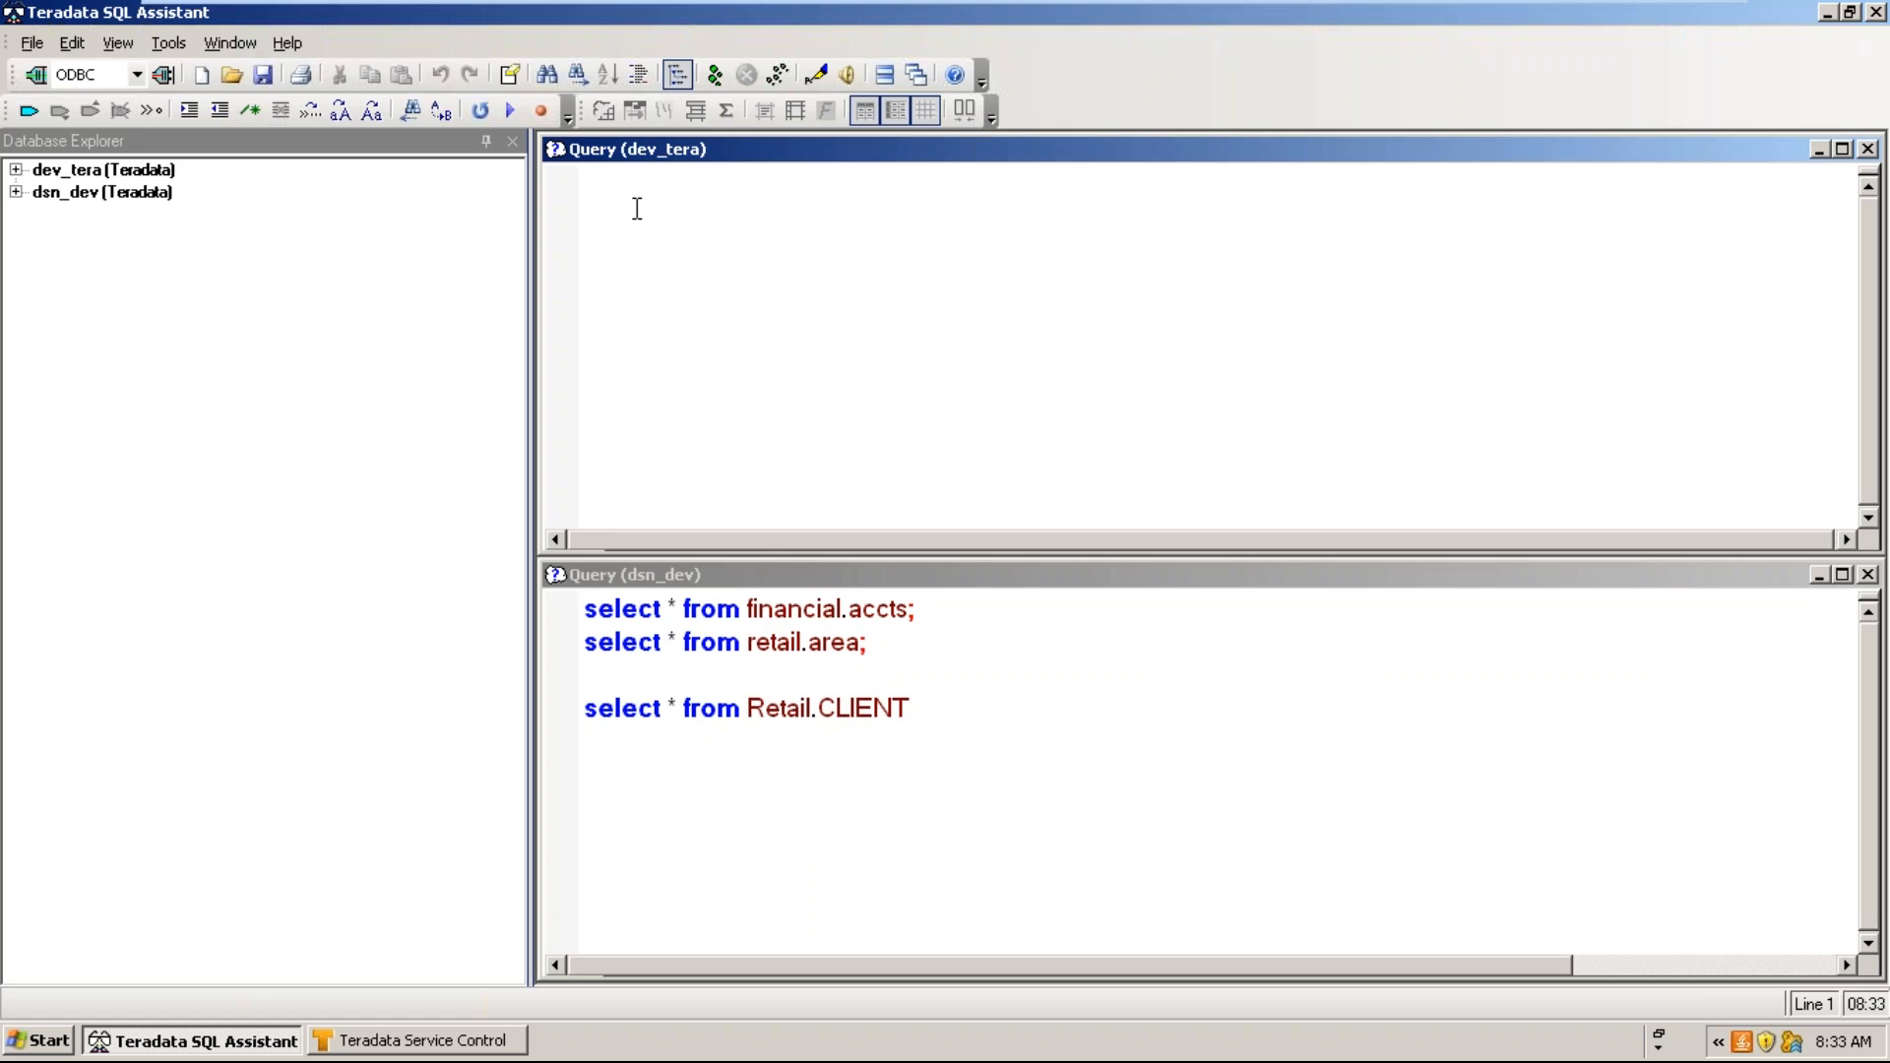
click(16, 169)
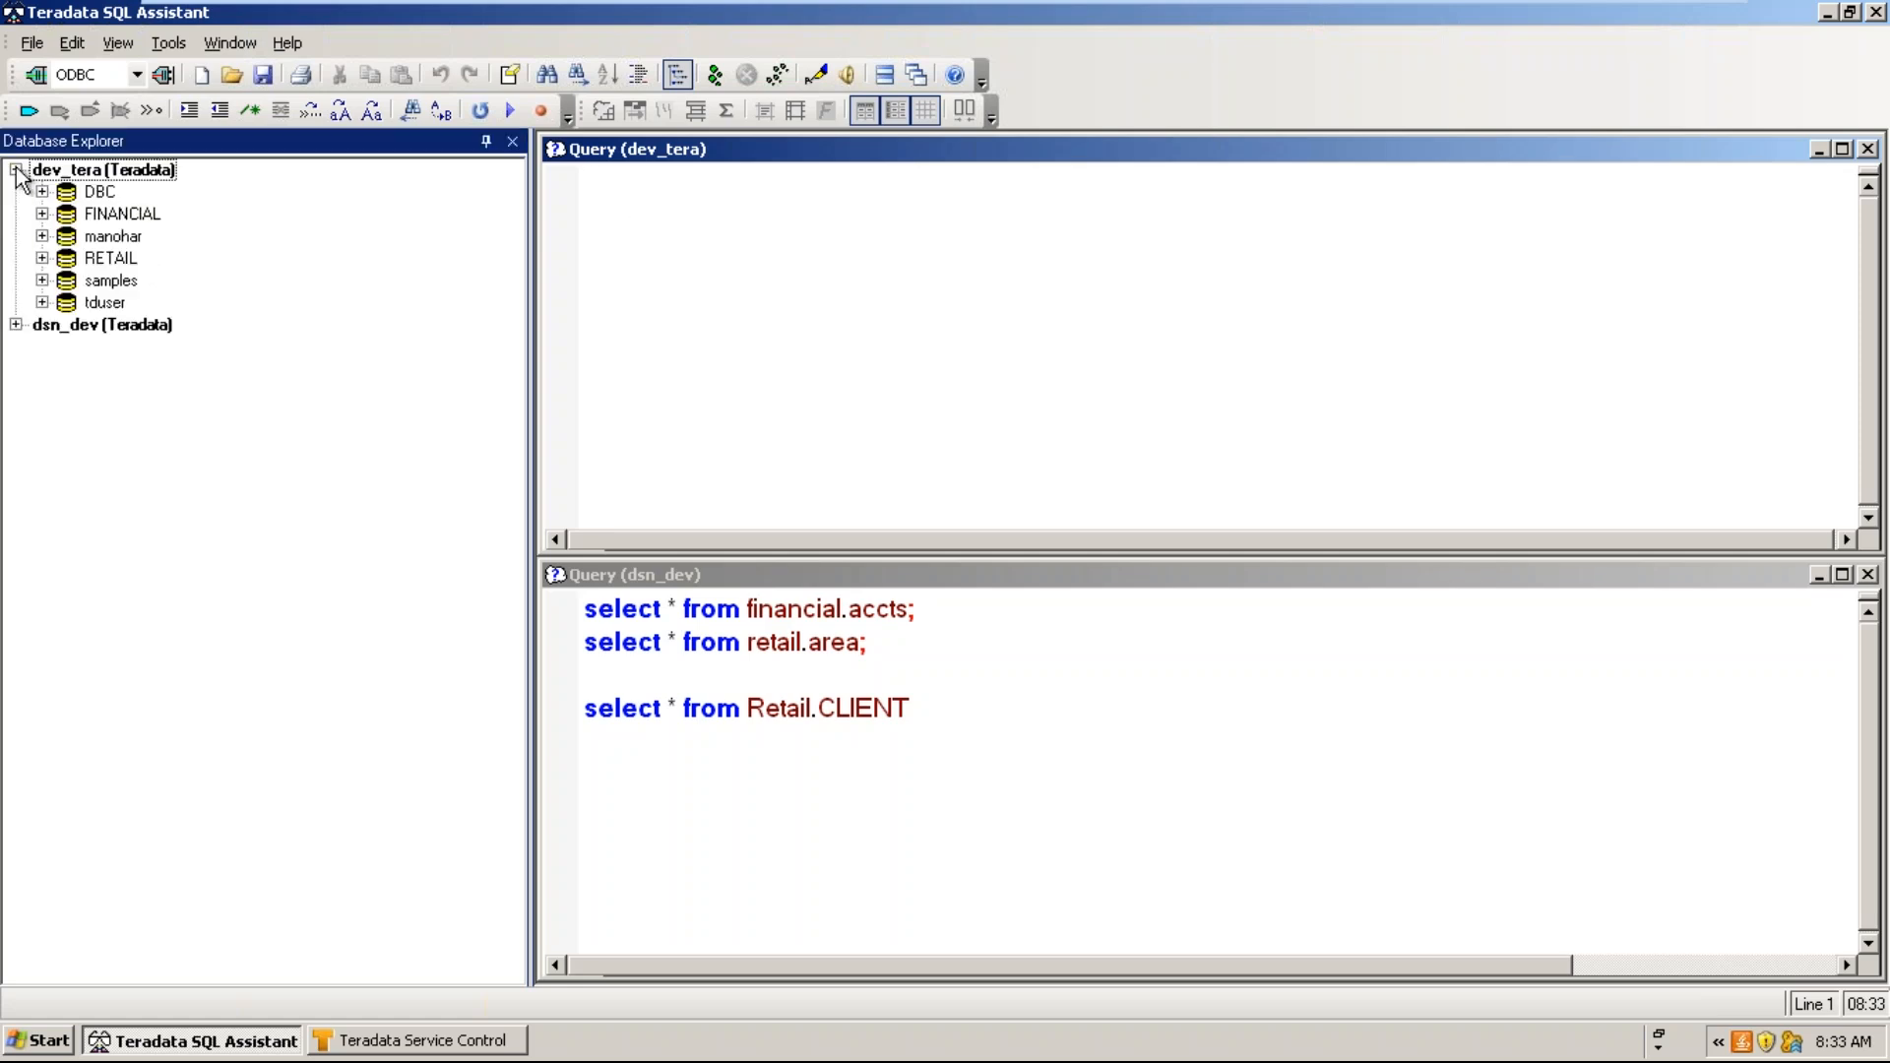
click(15, 324)
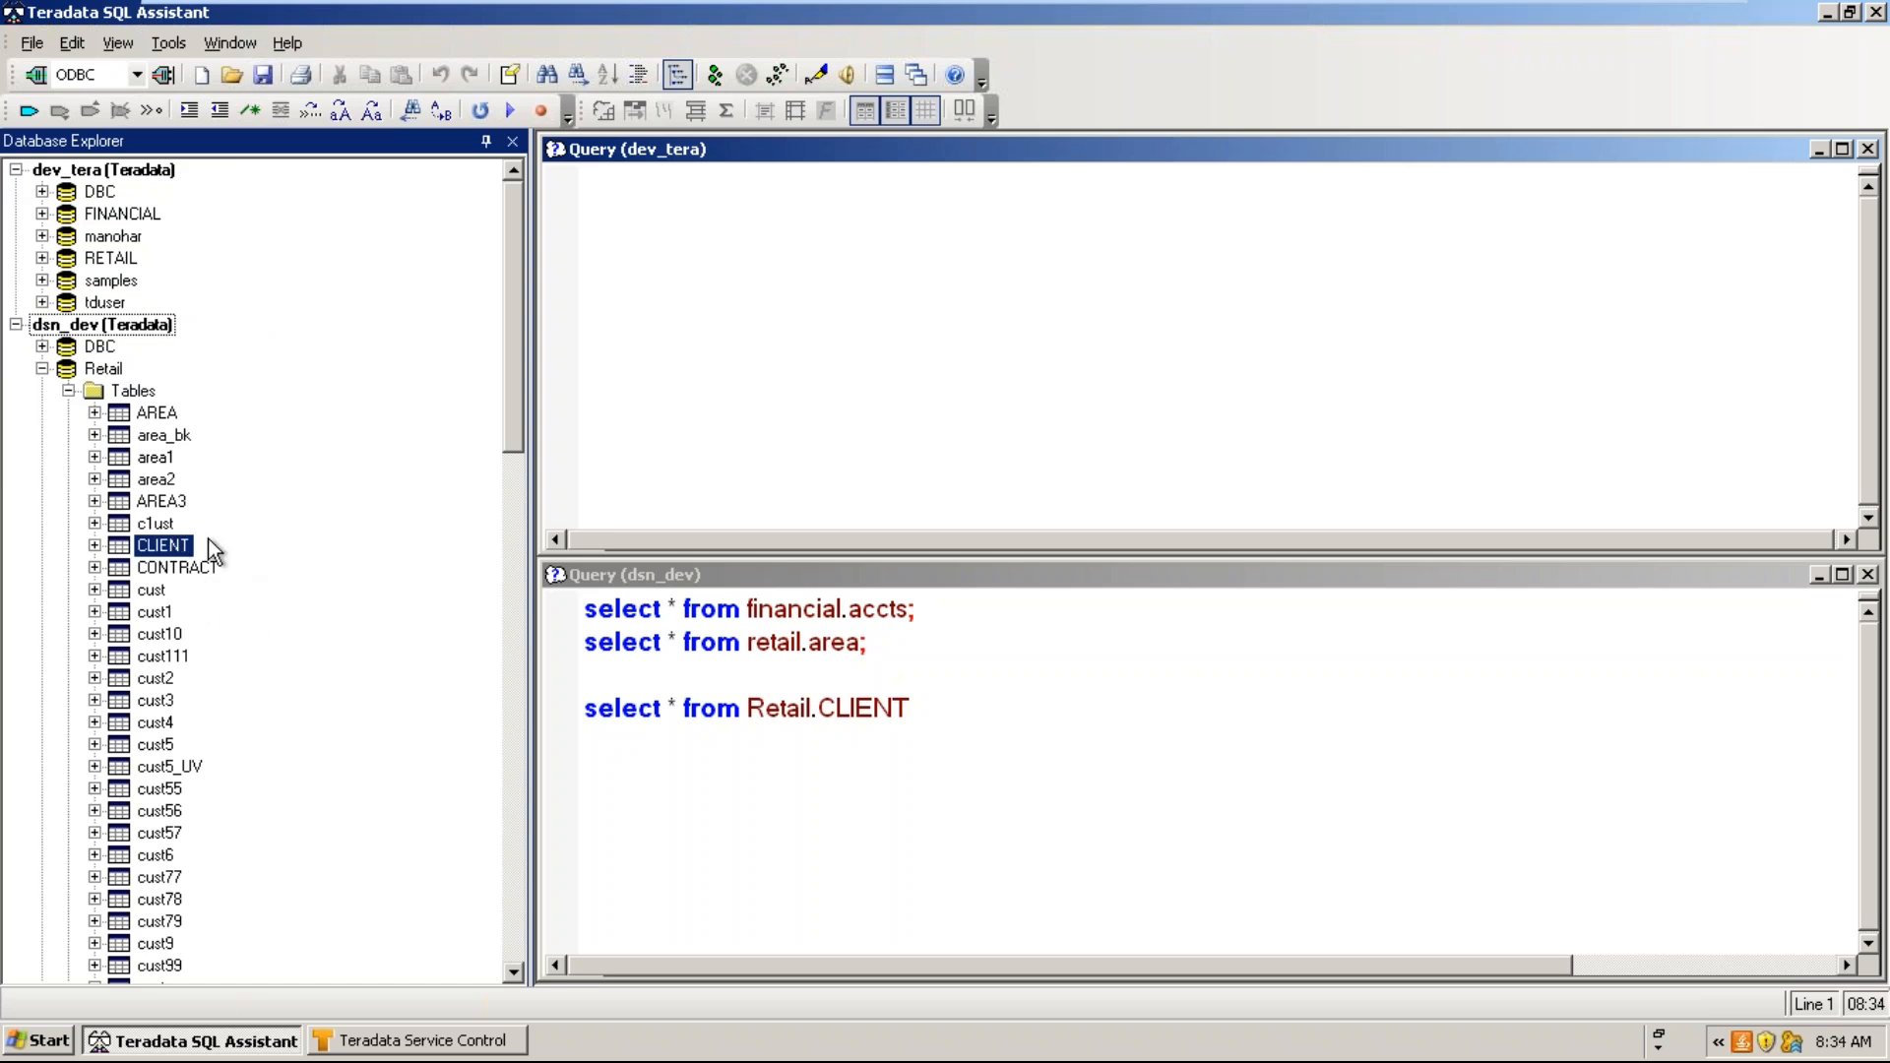
- Switch back and forth between the dev_tera and dsn_dev query windows to compare the two connections
click(748, 232)
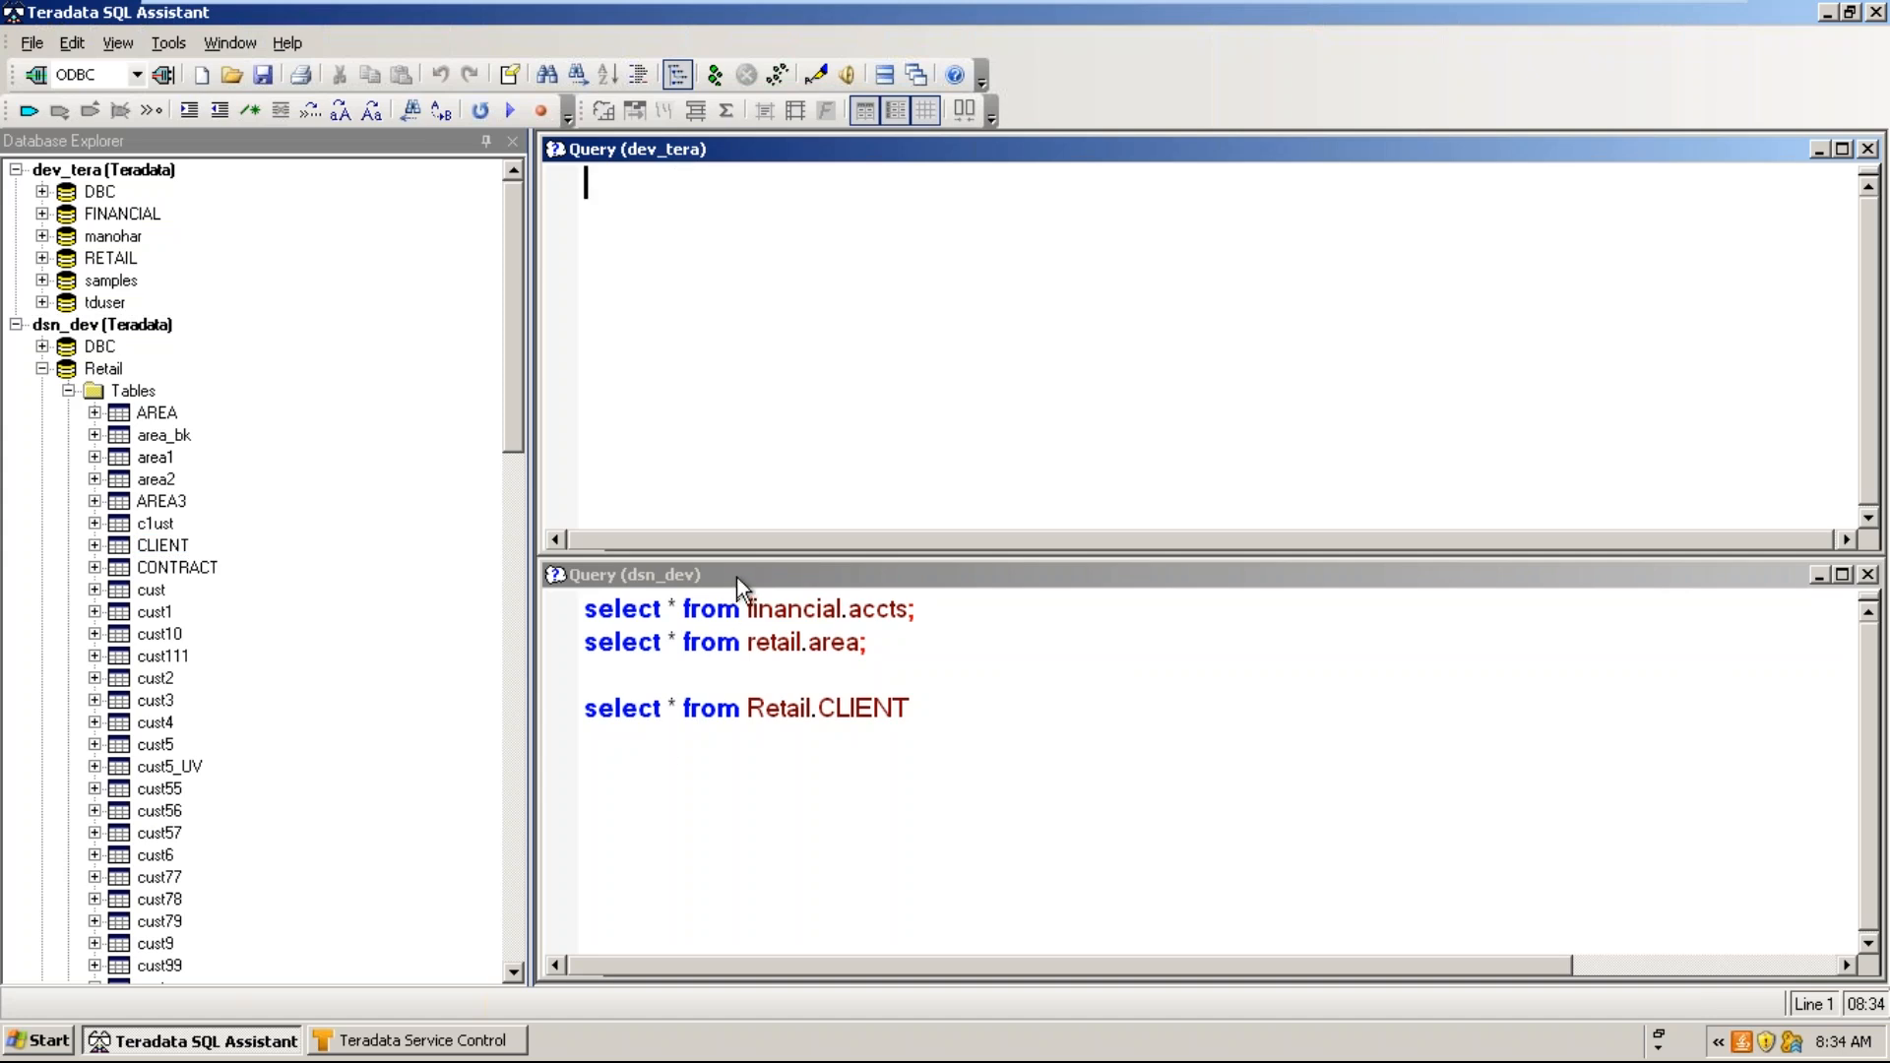
click(630, 581)
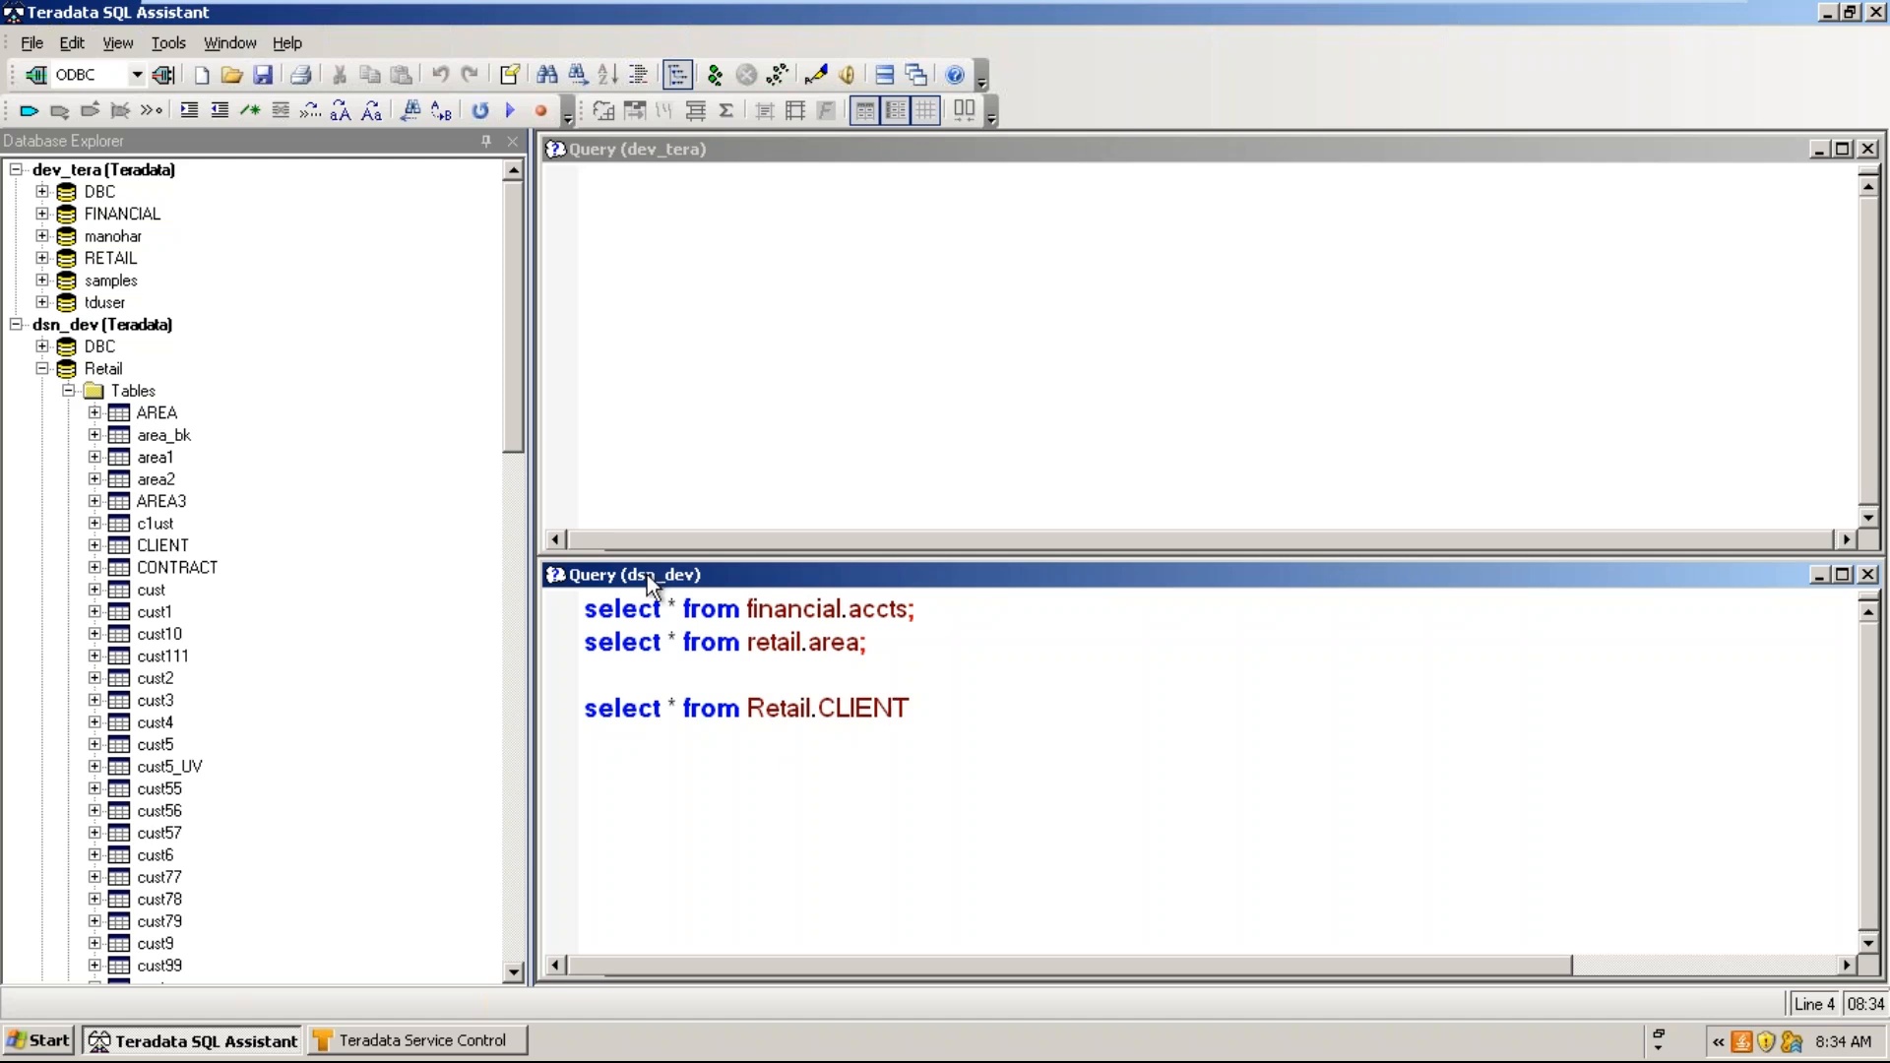
click(690, 171)
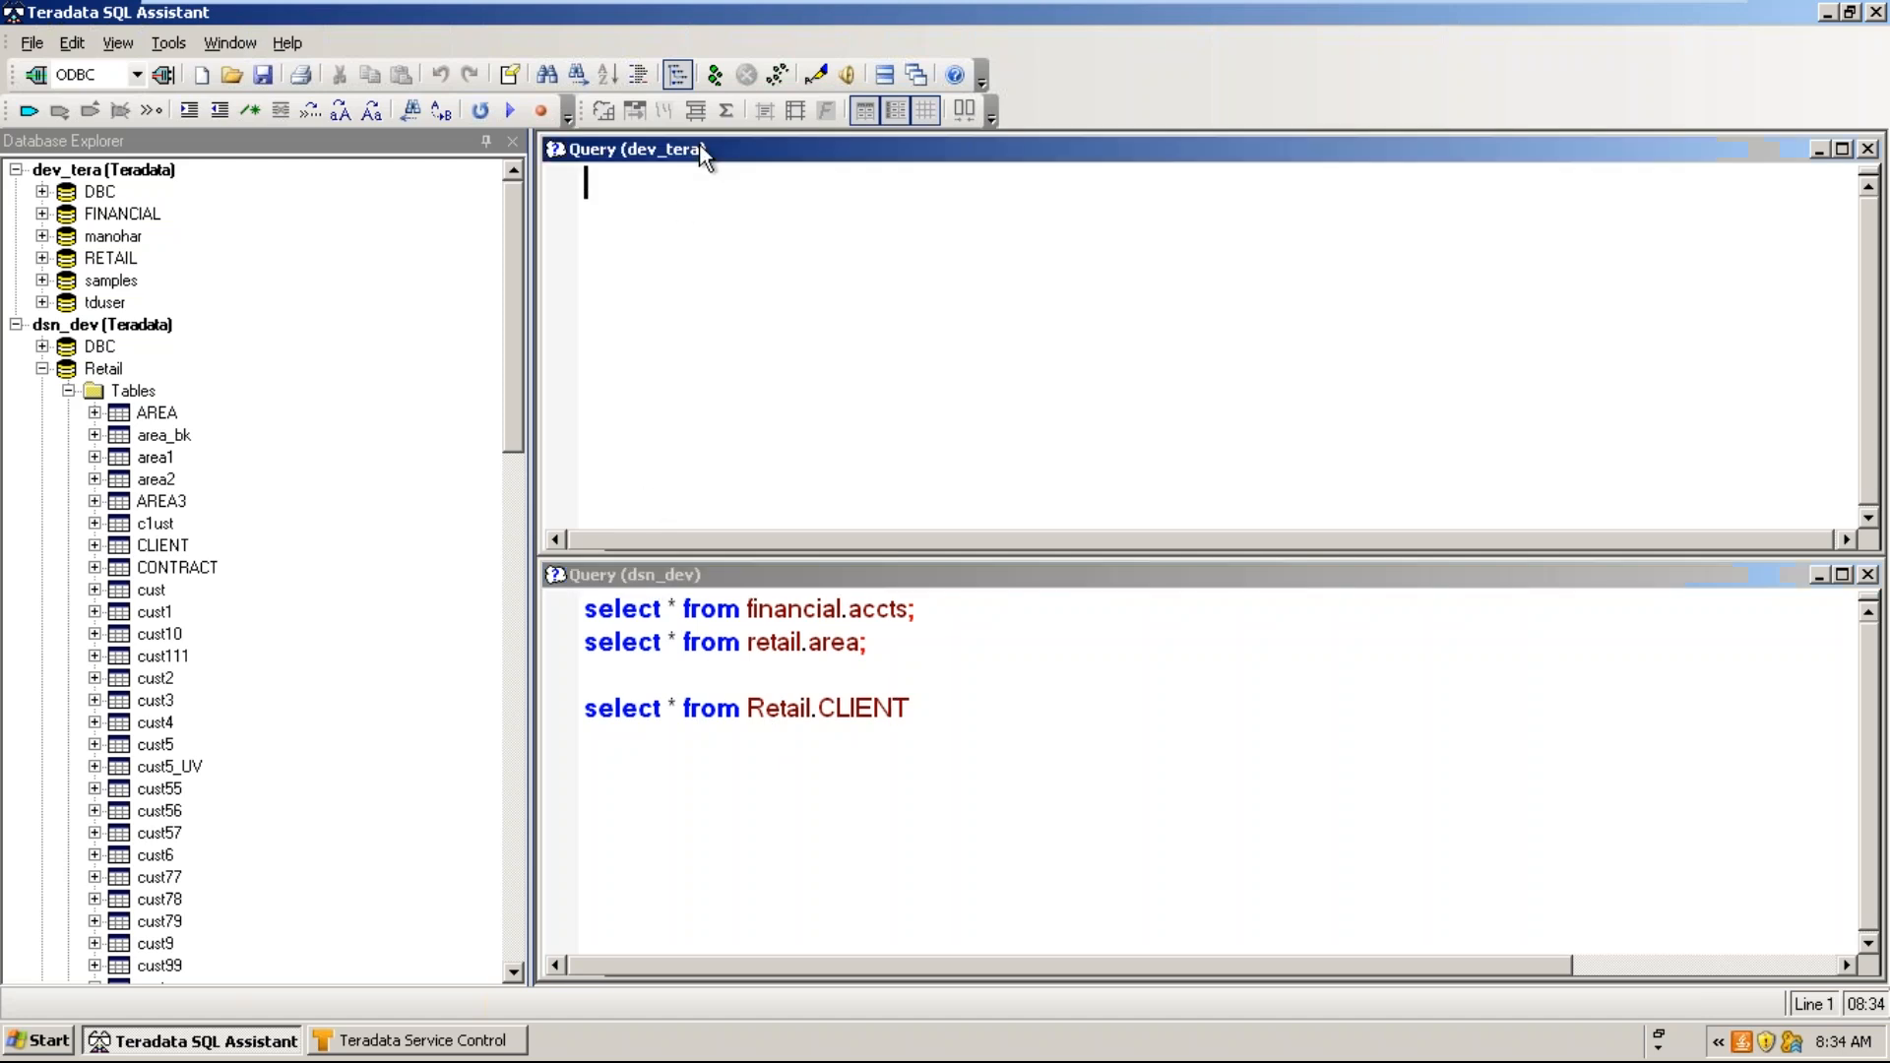
click(689, 579)
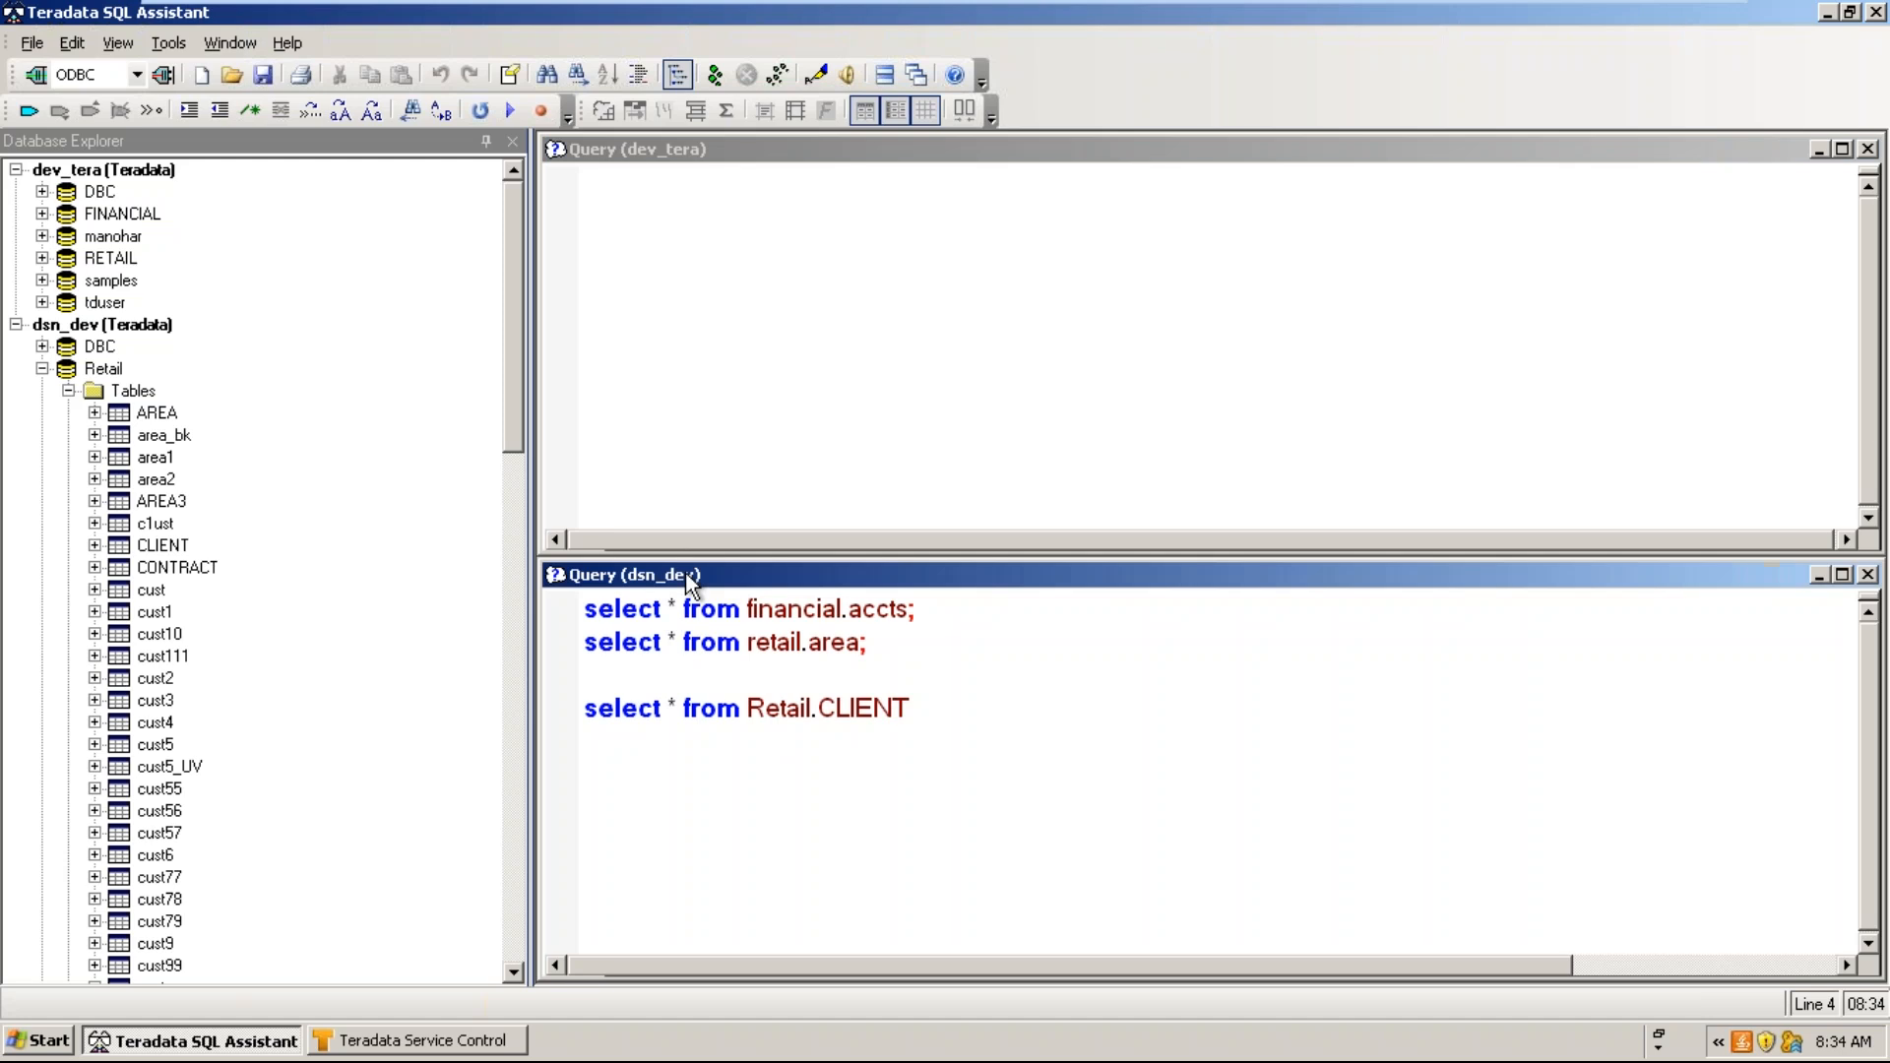
click(665, 150)
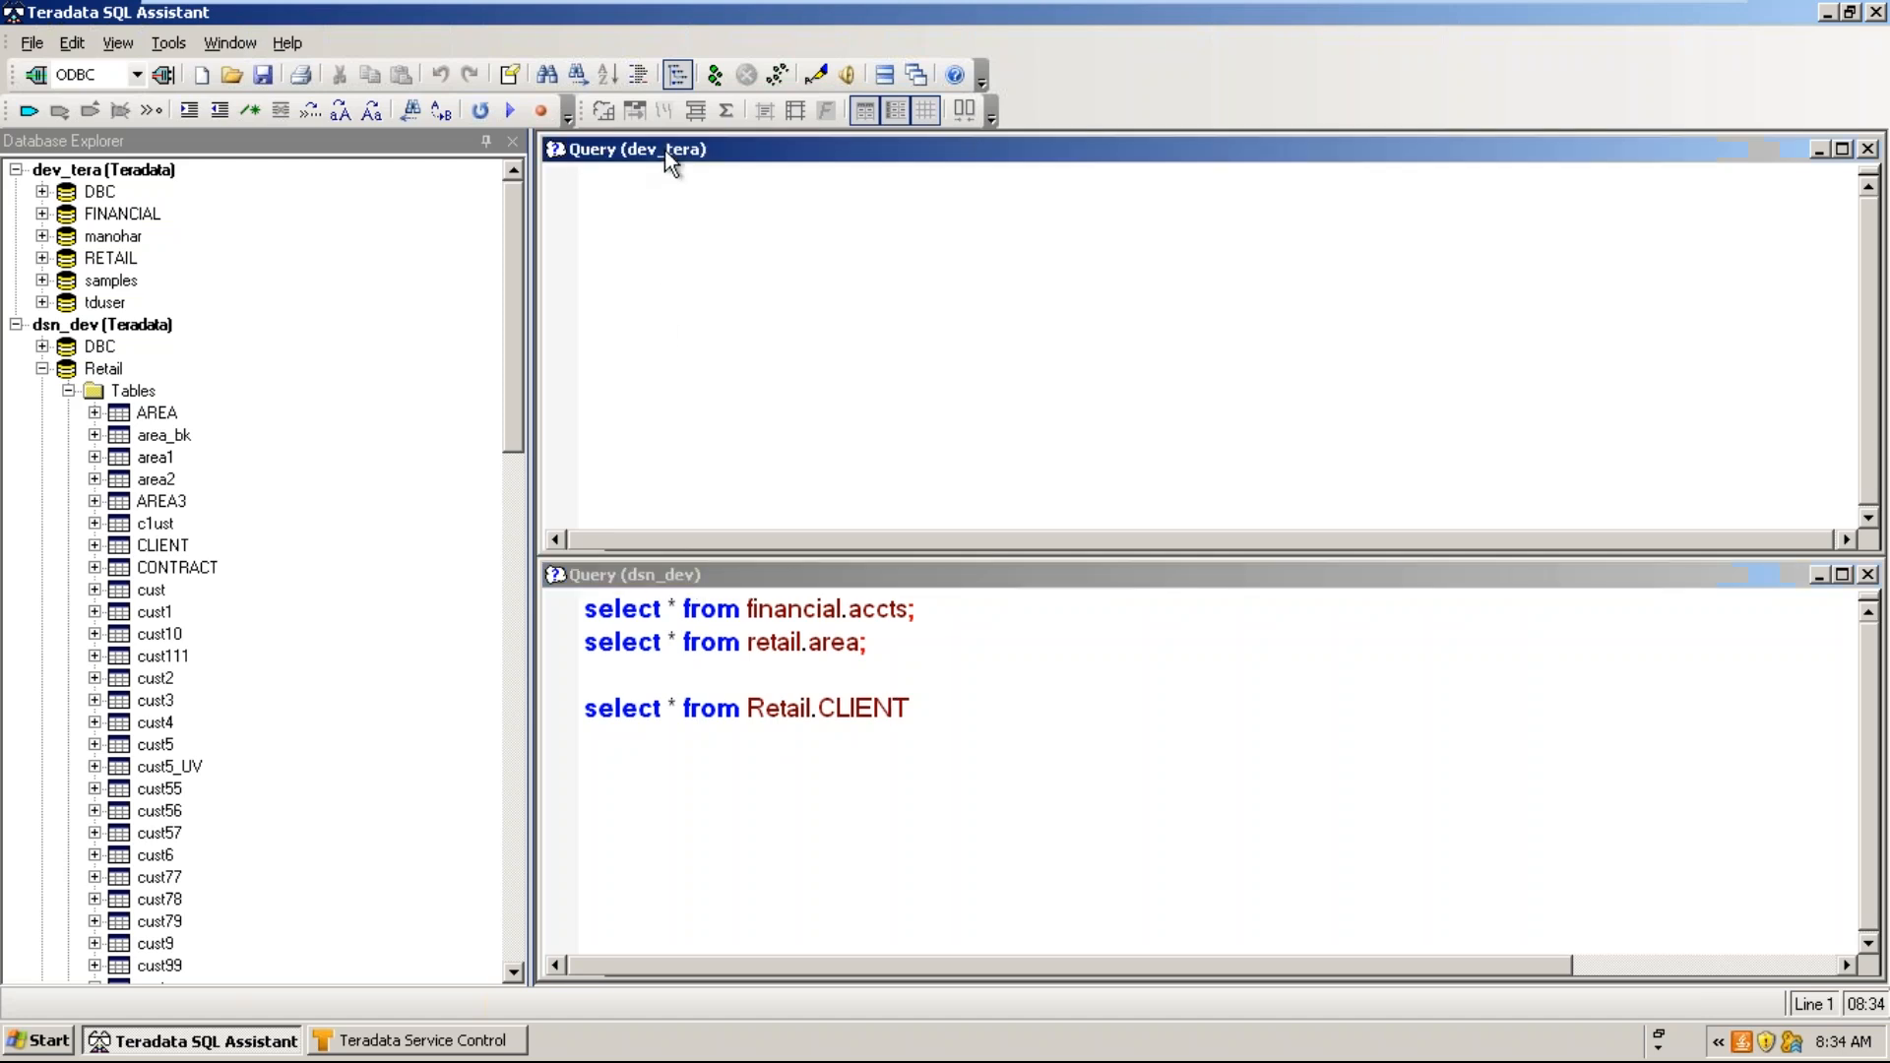
click(705, 579)
- Write the query "sel * from financial.accts" in the dev_tera query window and execute it
click(644, 242)
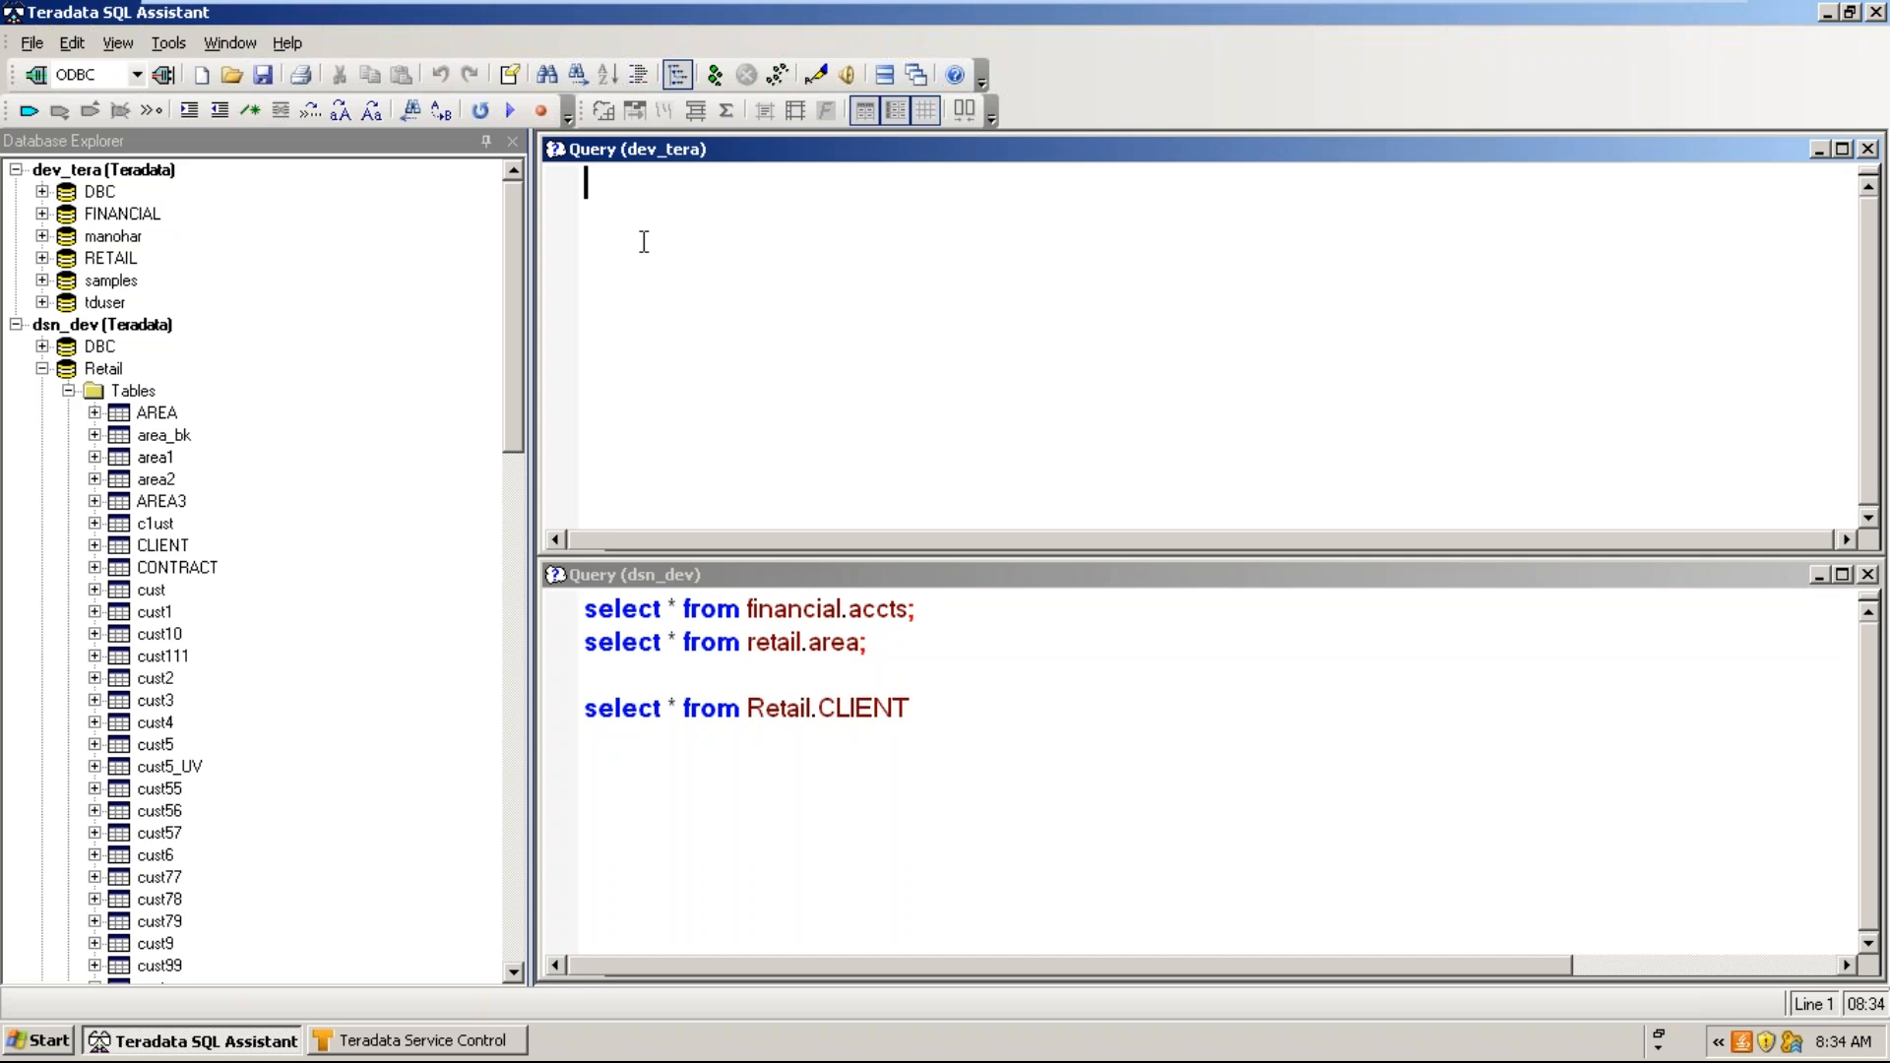
text(sel * )
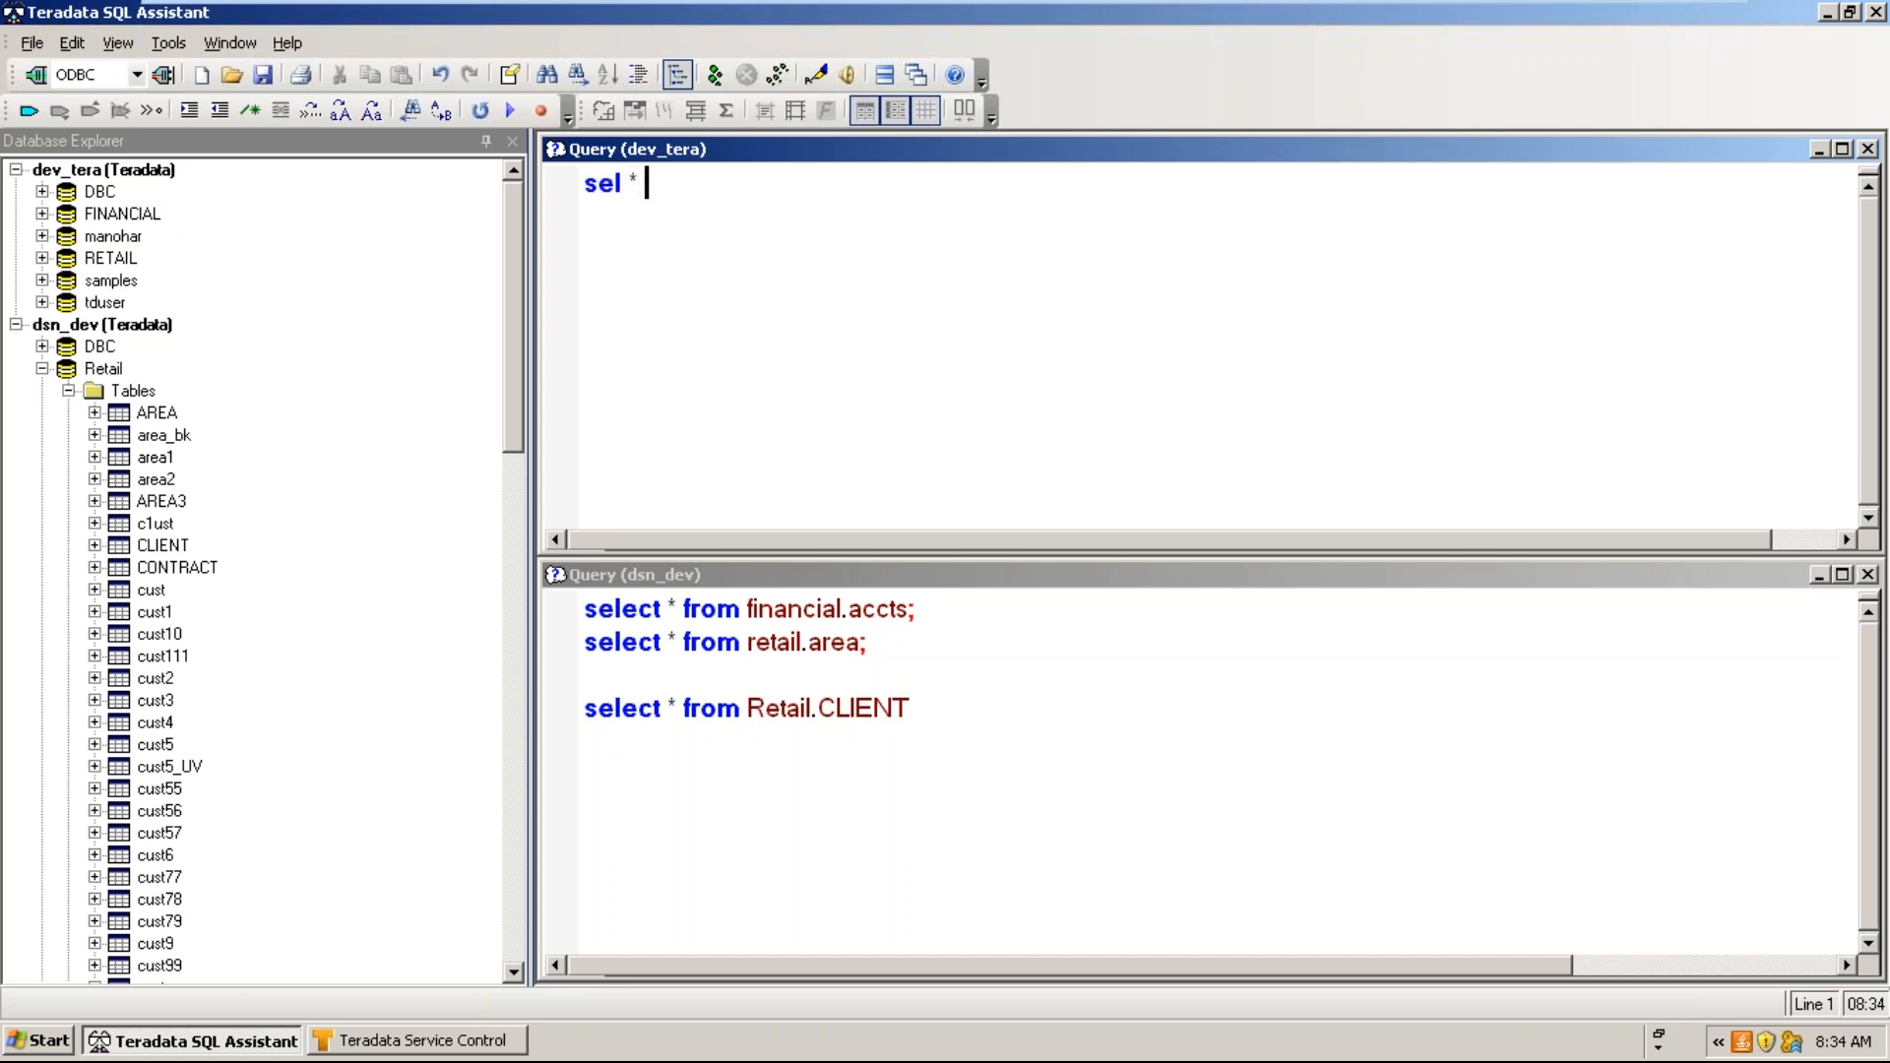
text(from )
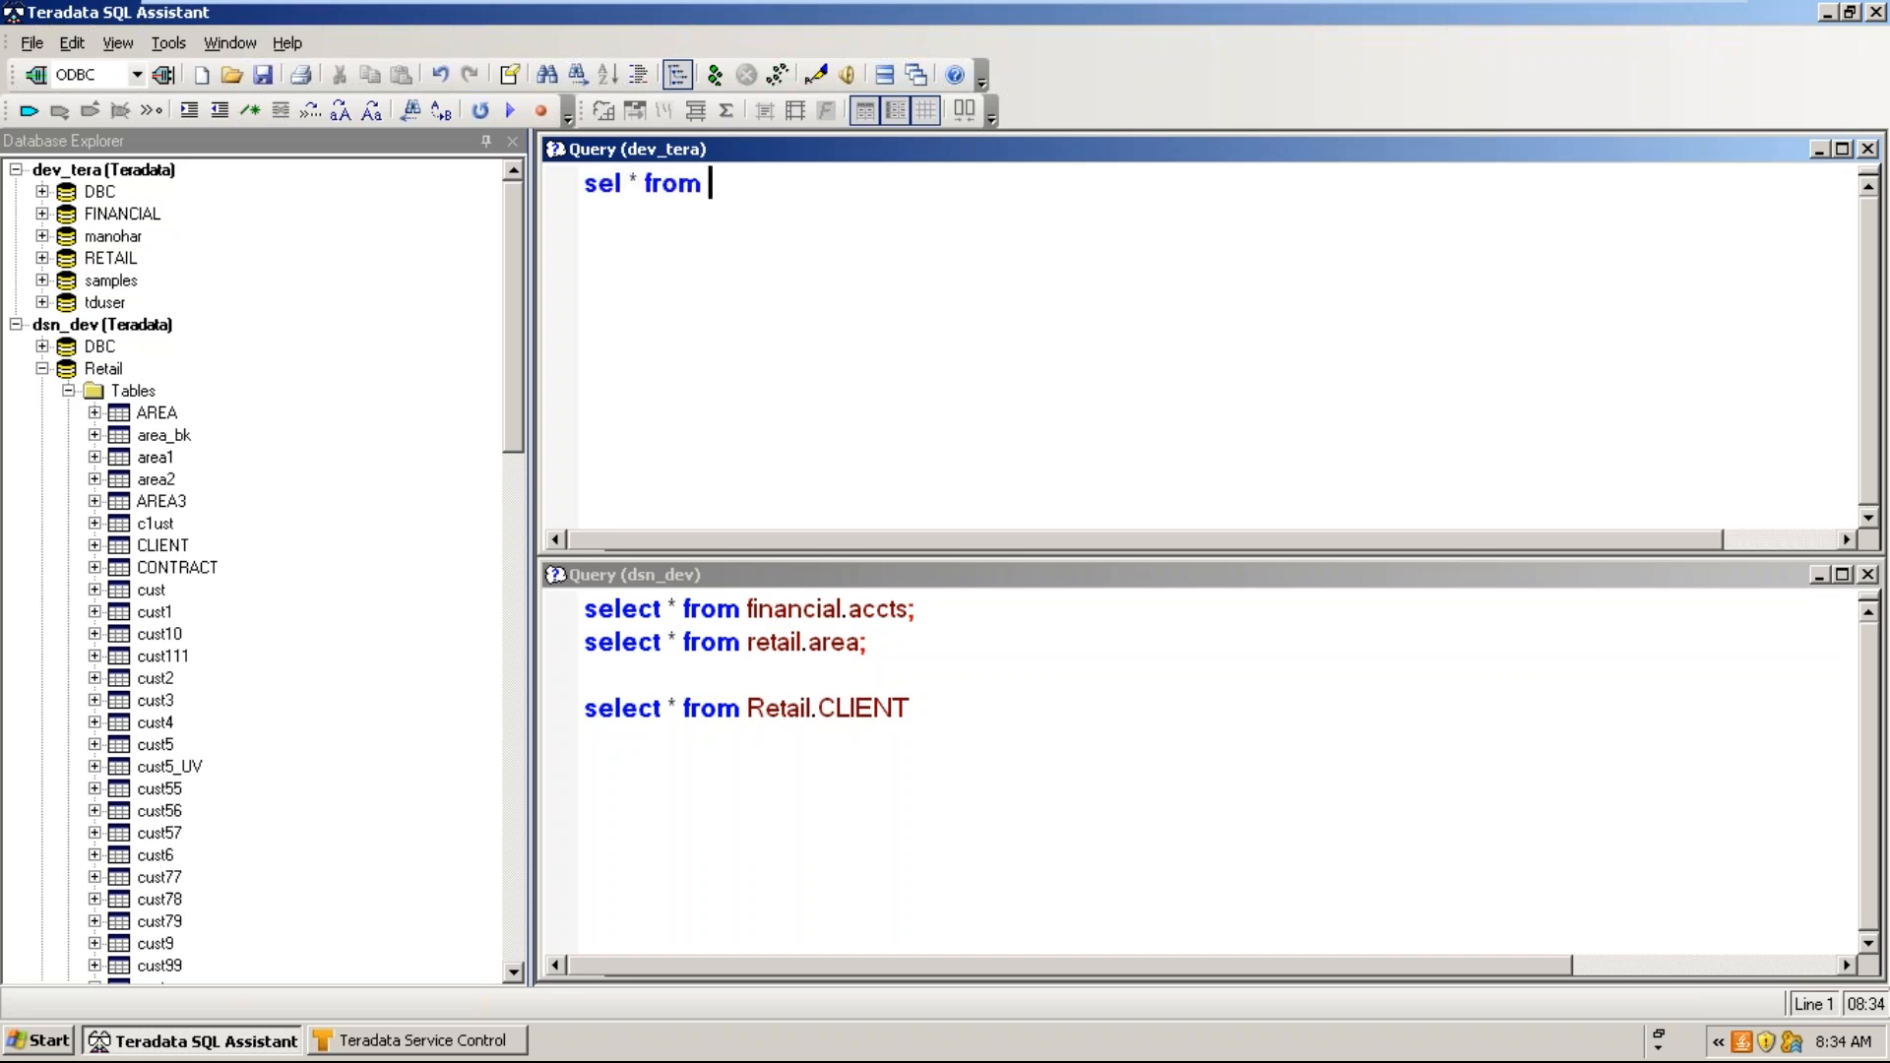
text(financial)
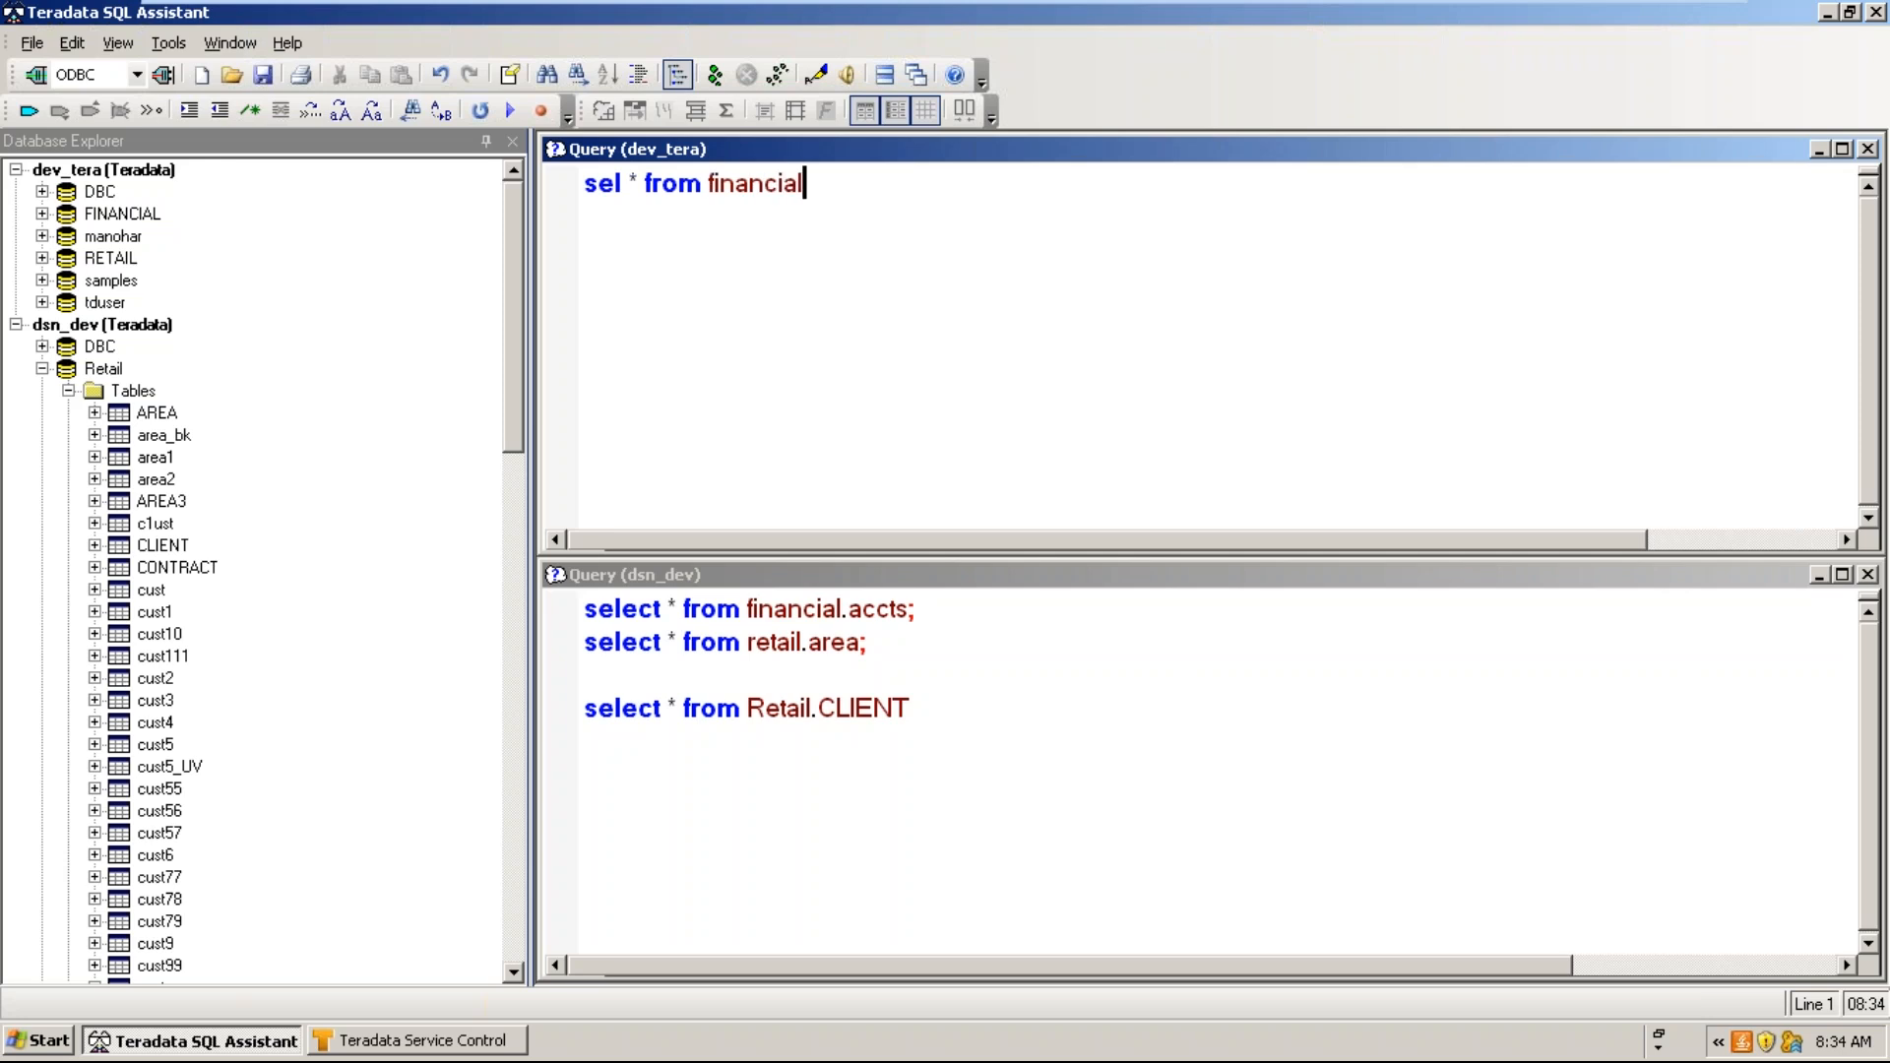
text(.accts)
key(ctrl+a)
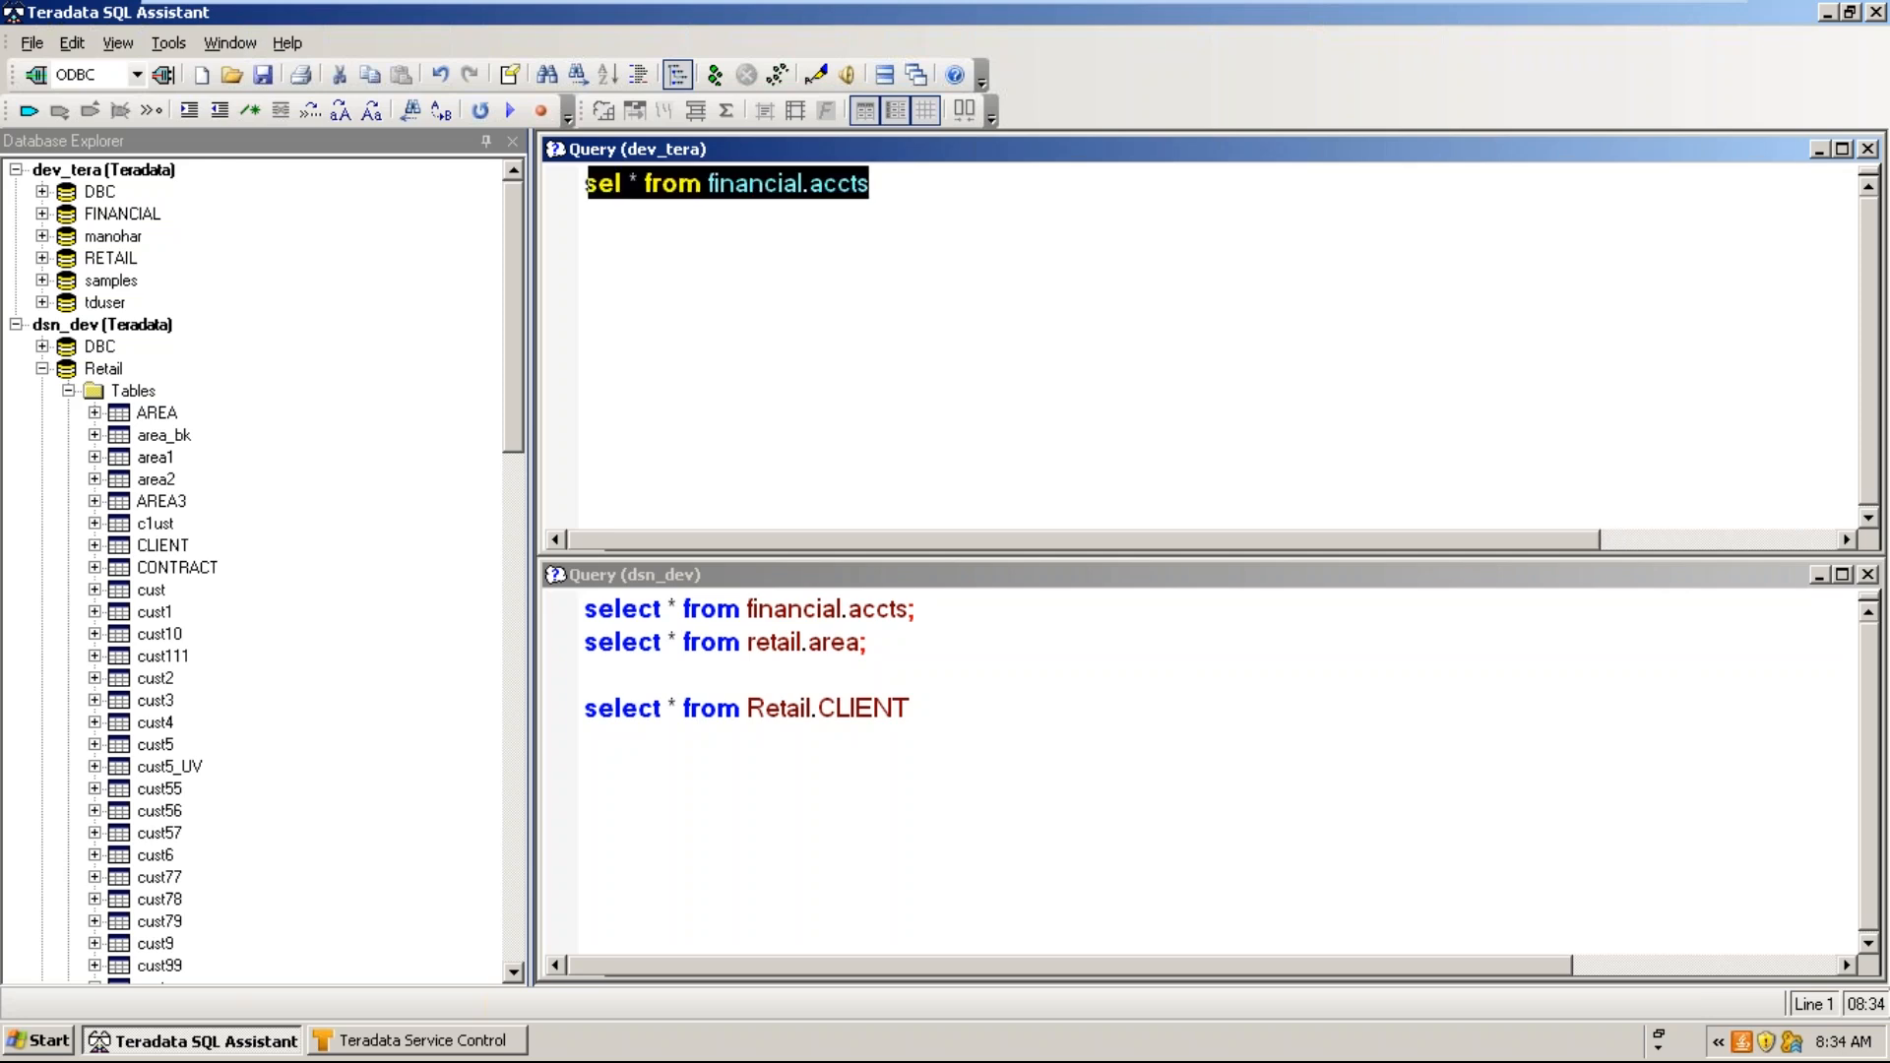
click(772, 815)
drag(871, 186, 541, 173)
click(716, 74)
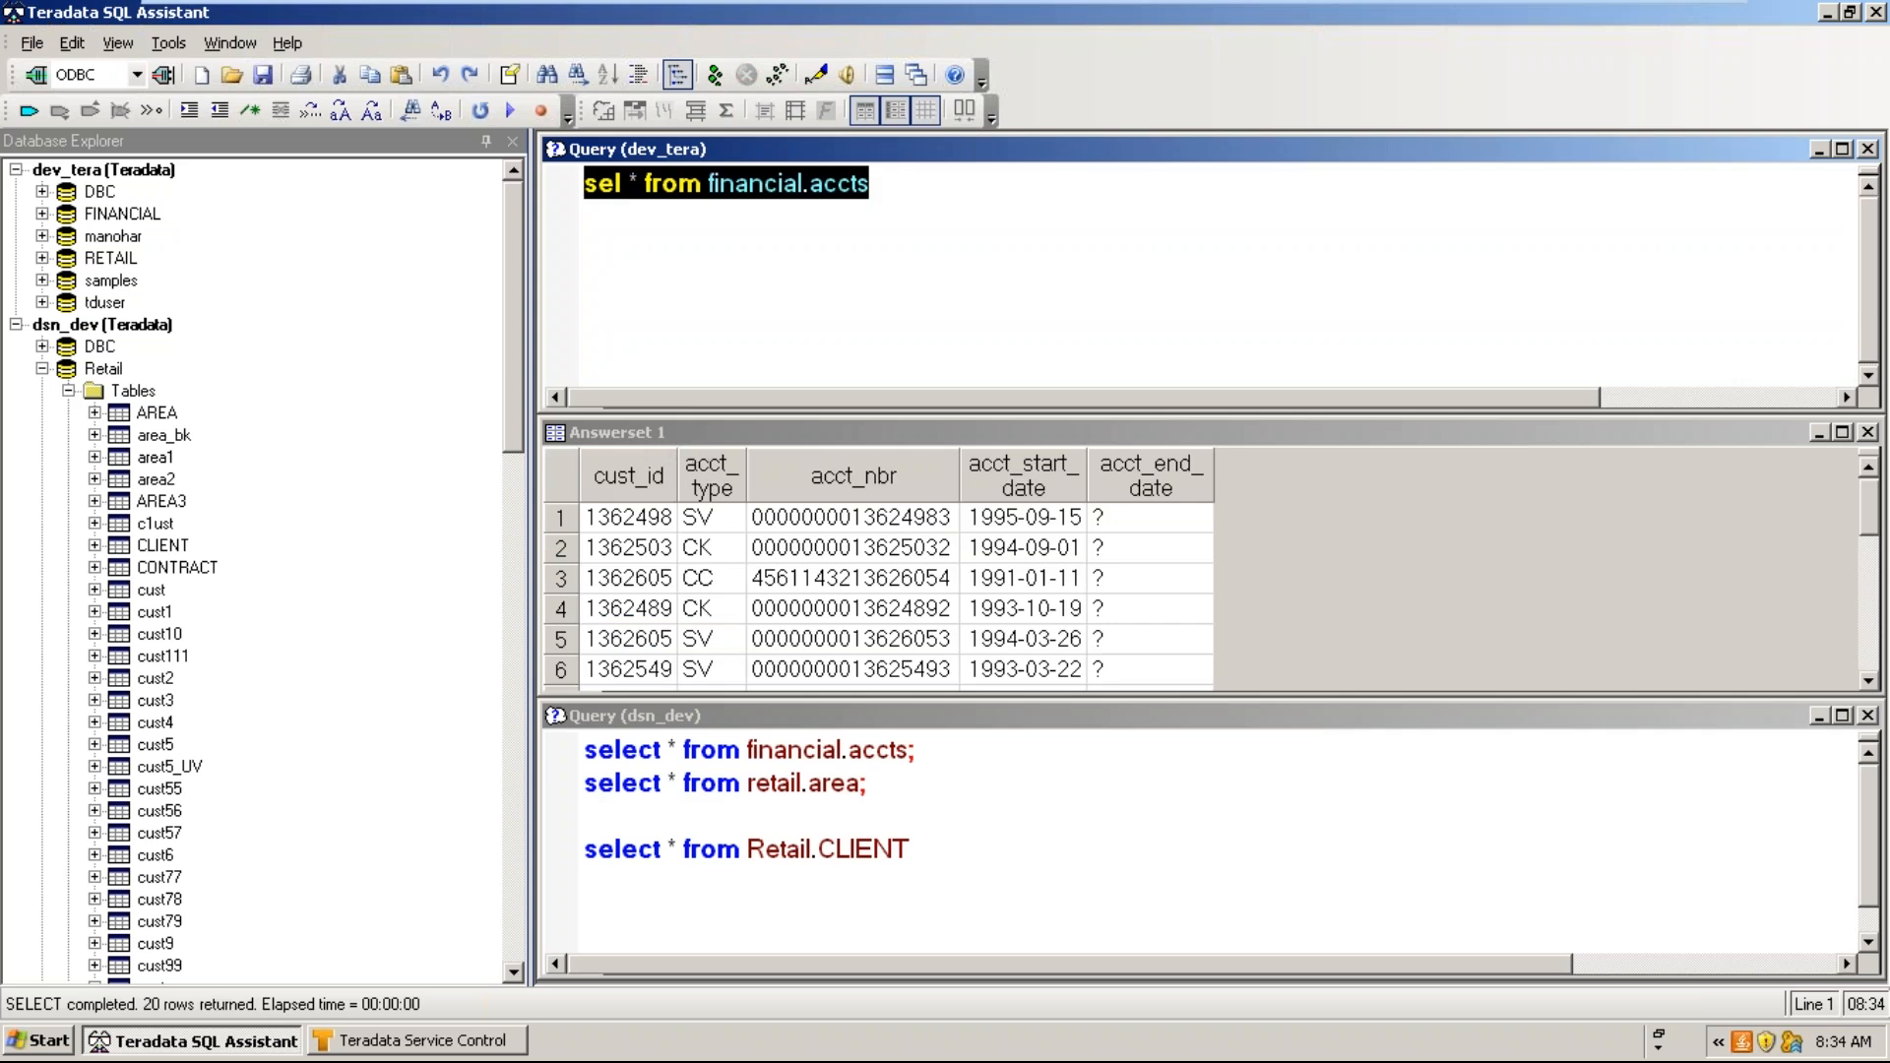
- Execute only the statement "select * from financial.accts;" in the dsn_dev query window
click(961, 822)
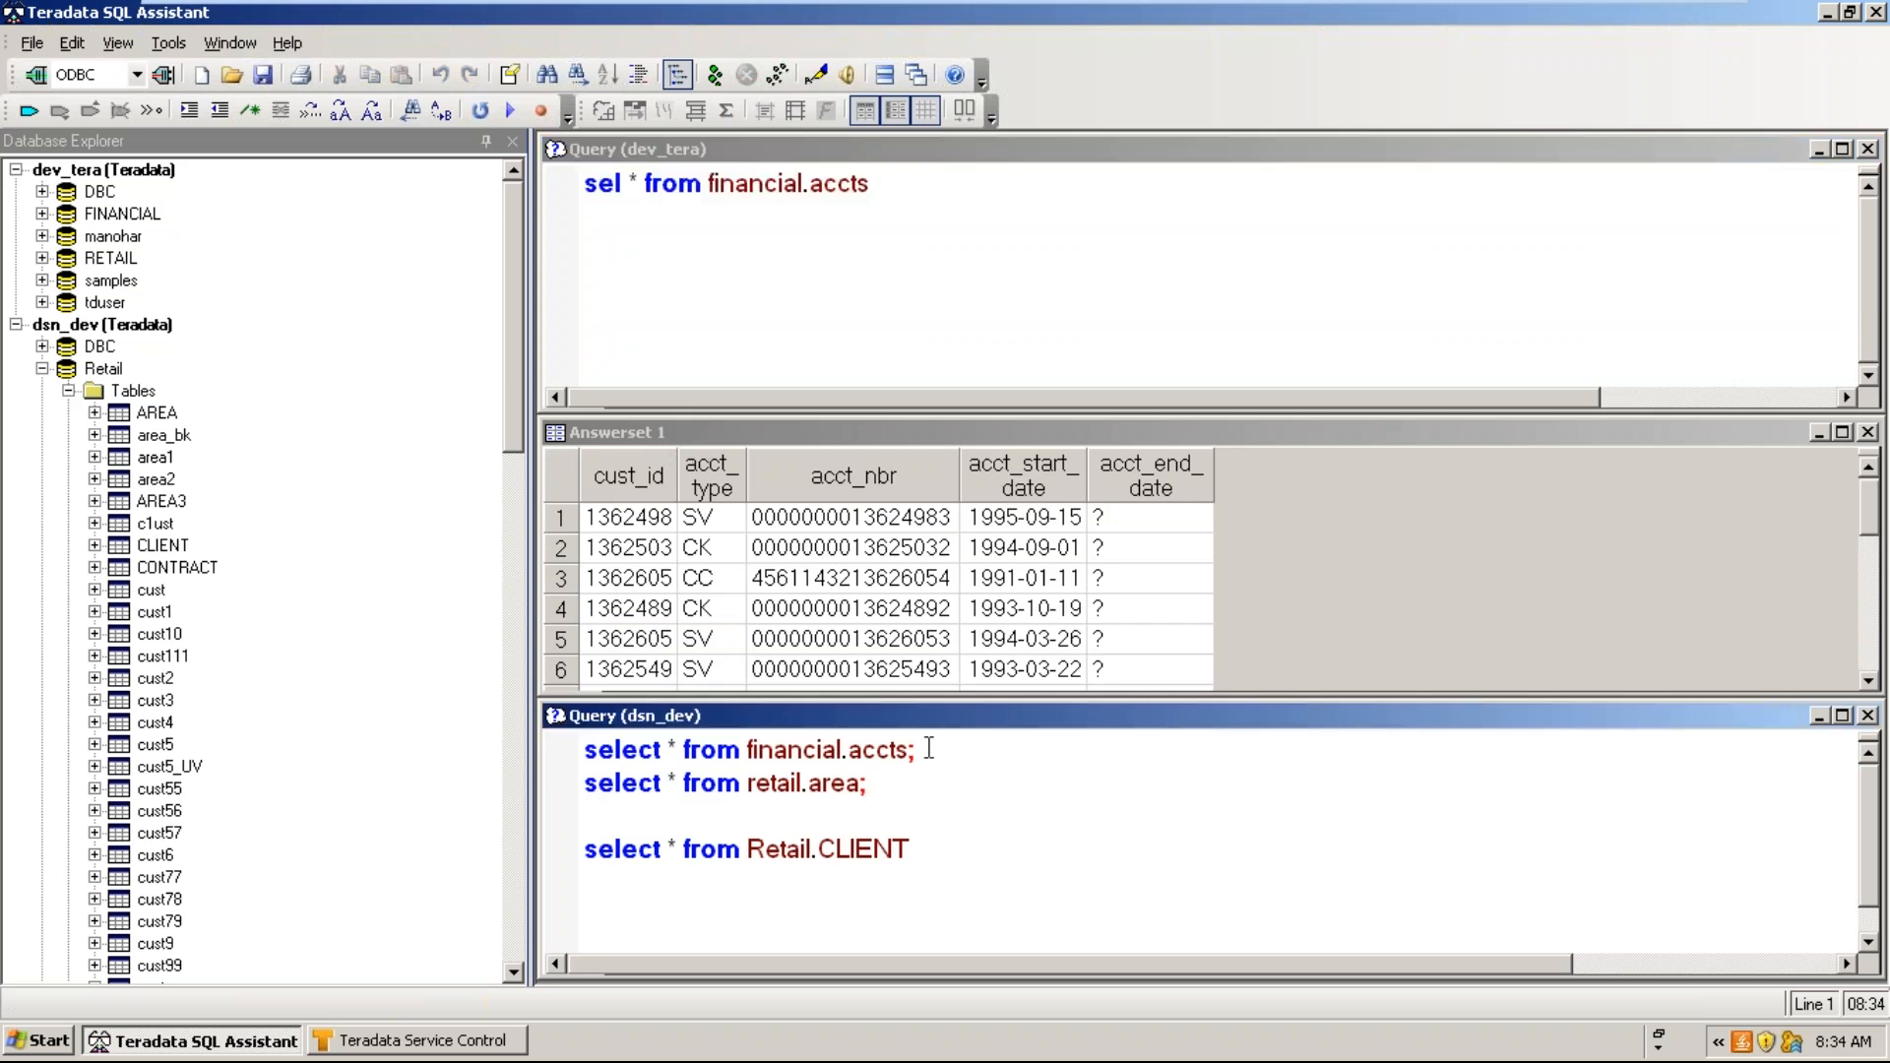
drag(929, 749, 585, 751)
click(717, 73)
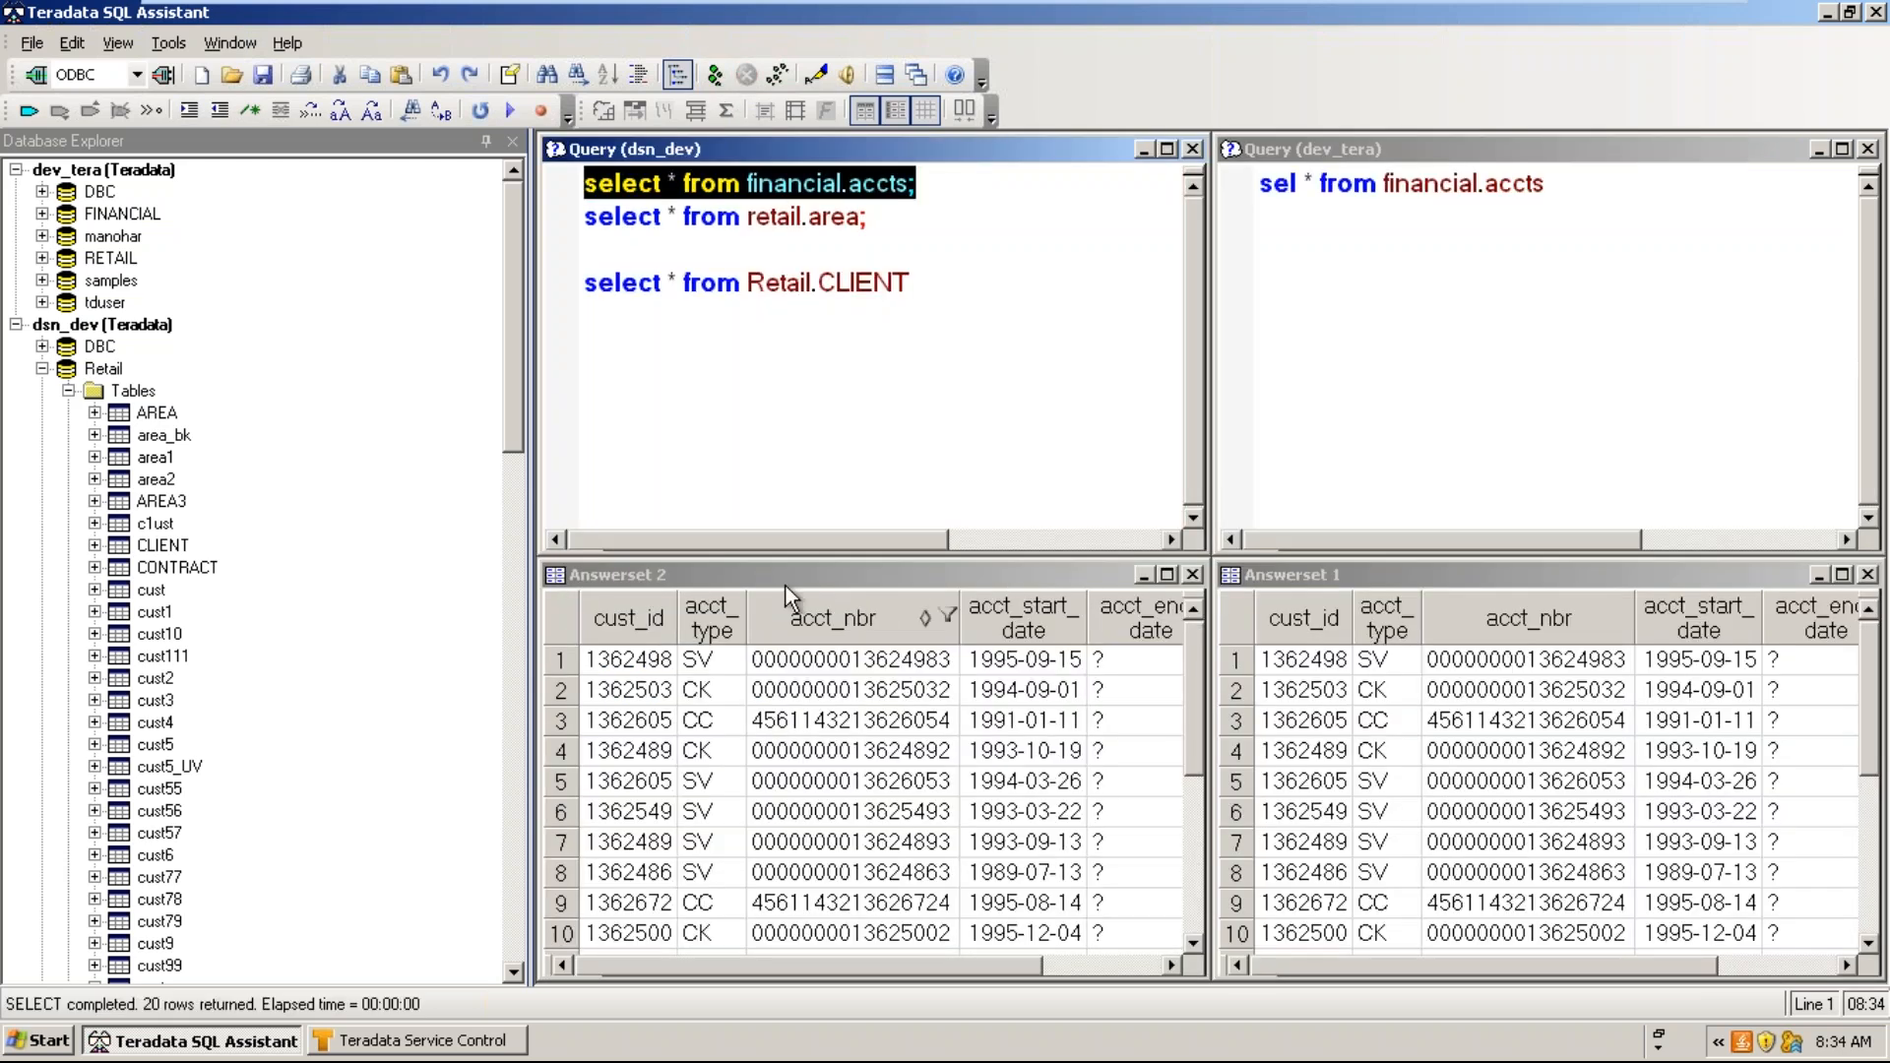
- Compare the account rows in the dsn_dev and dev_tera answer sets by highlighting matching ranges, and return to the dsn_dev query
click(785, 571)
click(1313, 665)
click(647, 670)
click(1329, 670)
key(shift+Down)
key(shift+Down)
key(shift+Down)
key(shift+Down)
key(shift+Down)
key(shift+Down)
key(shift+Down)
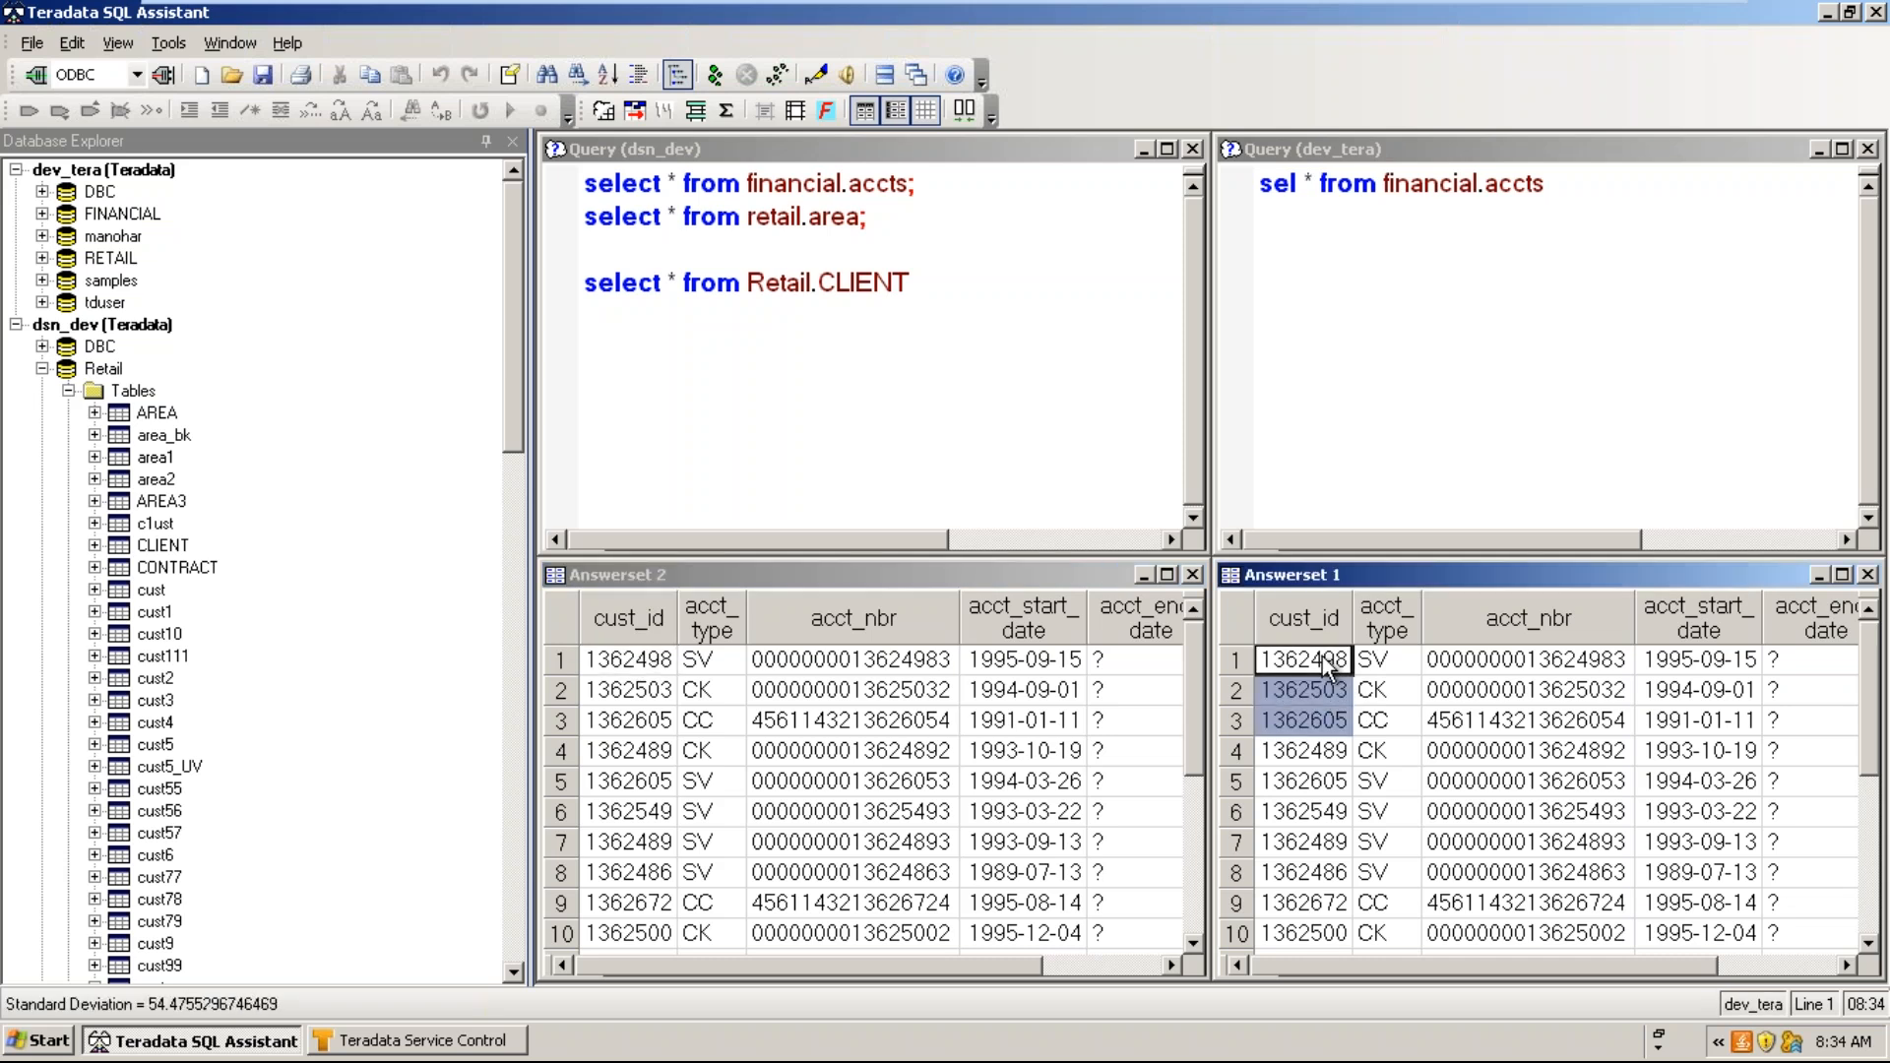
drag(647, 662, 1154, 844)
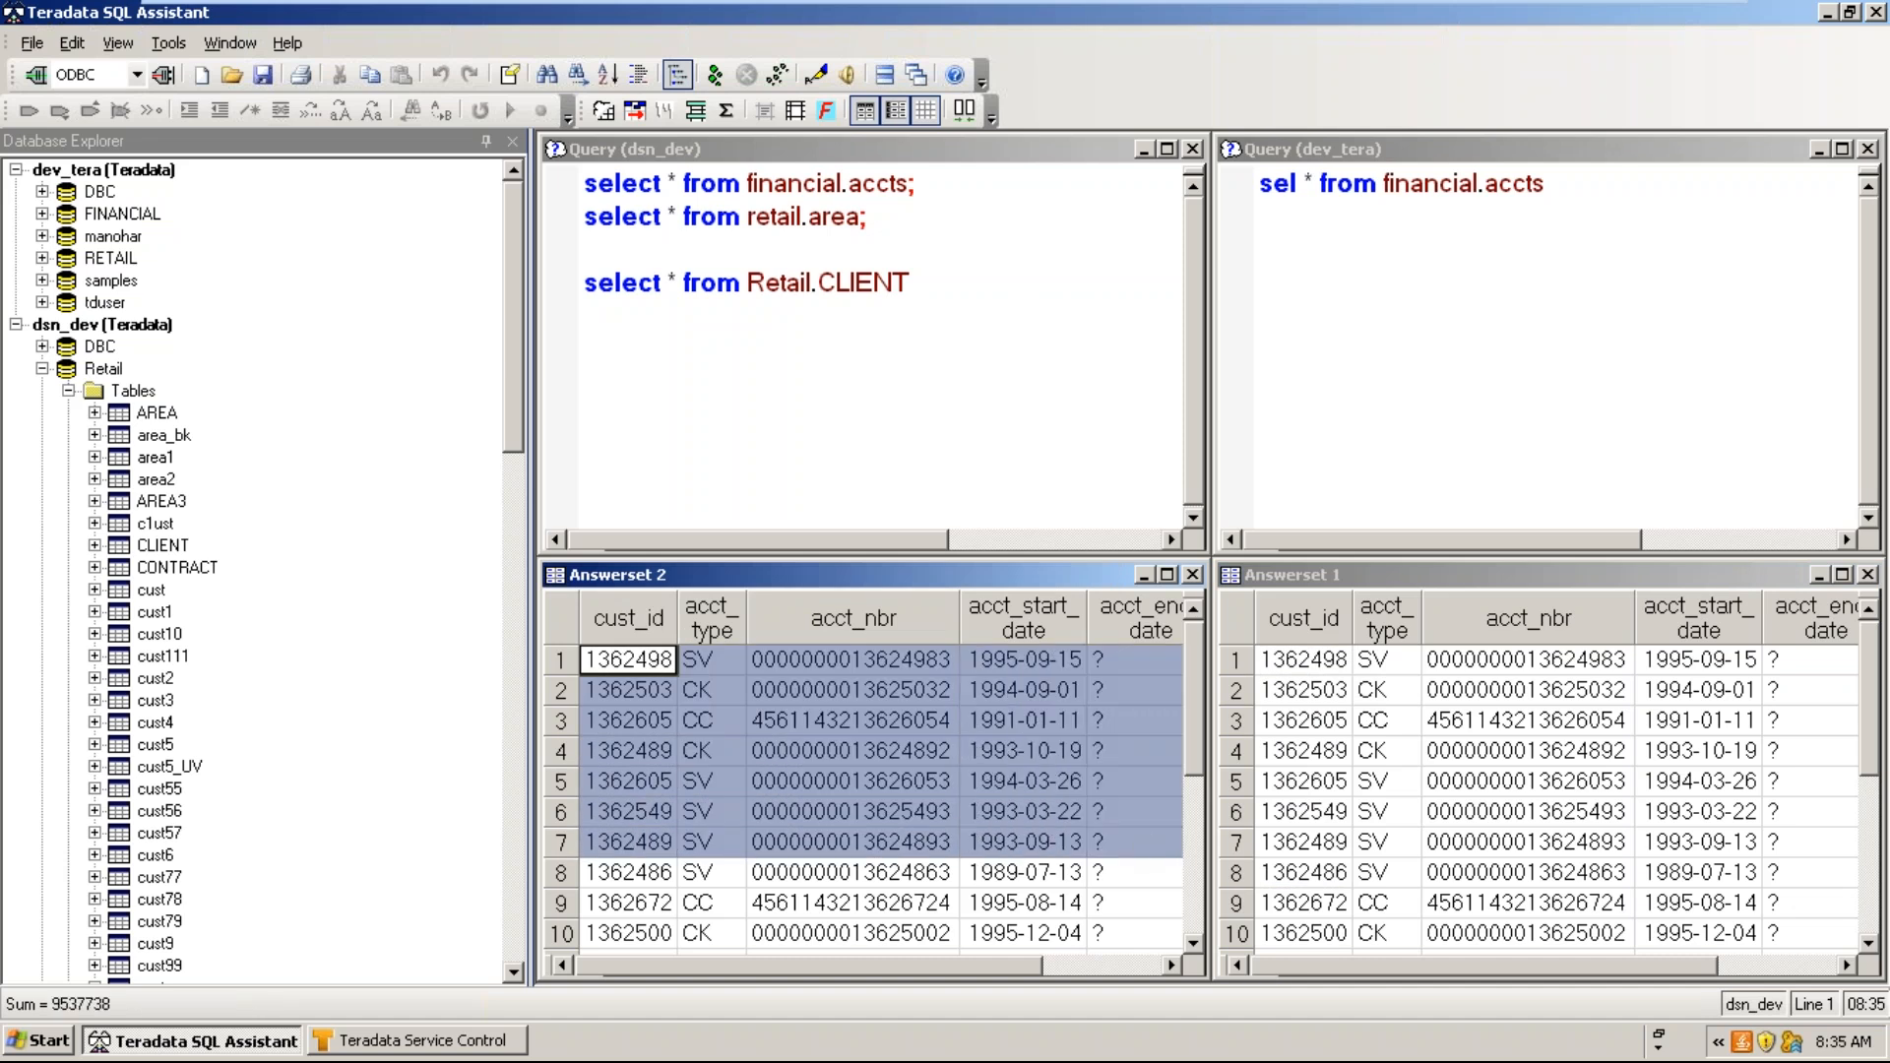
drag(1302, 679, 1311, 870)
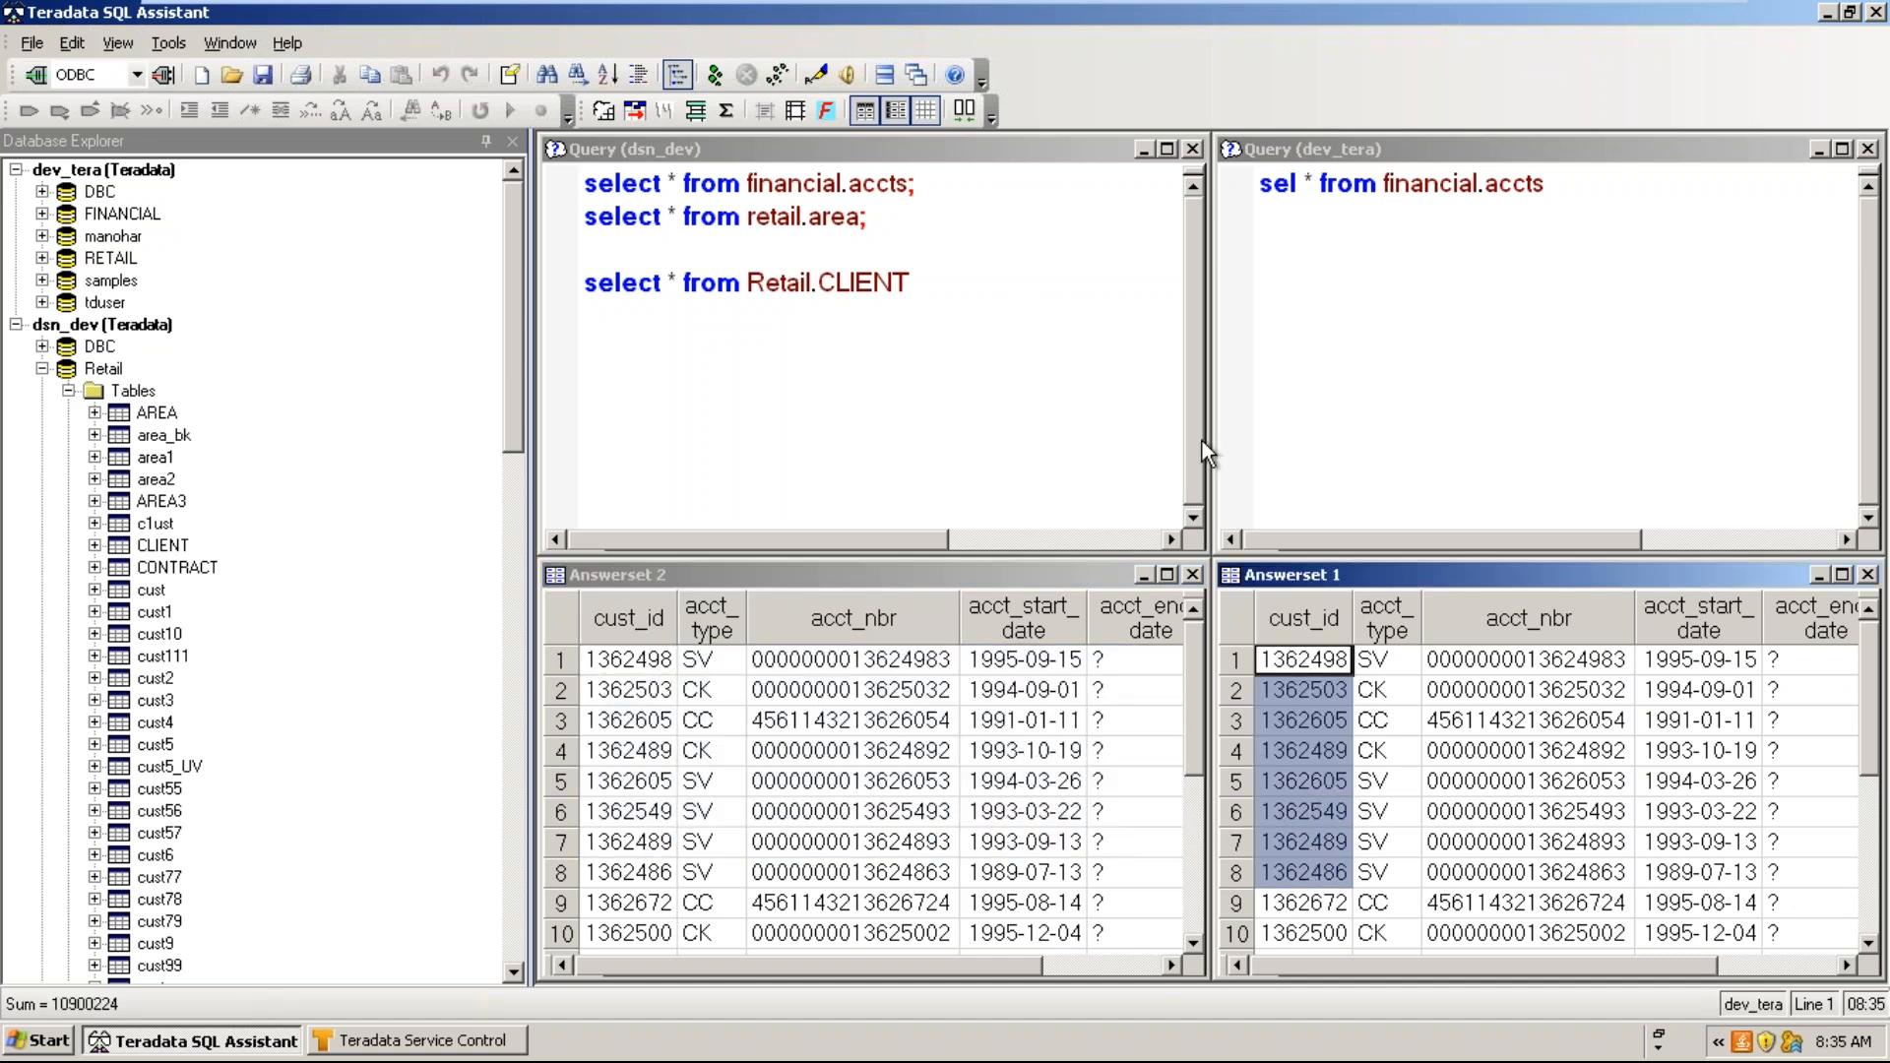
click(1367, 278)
click(698, 319)
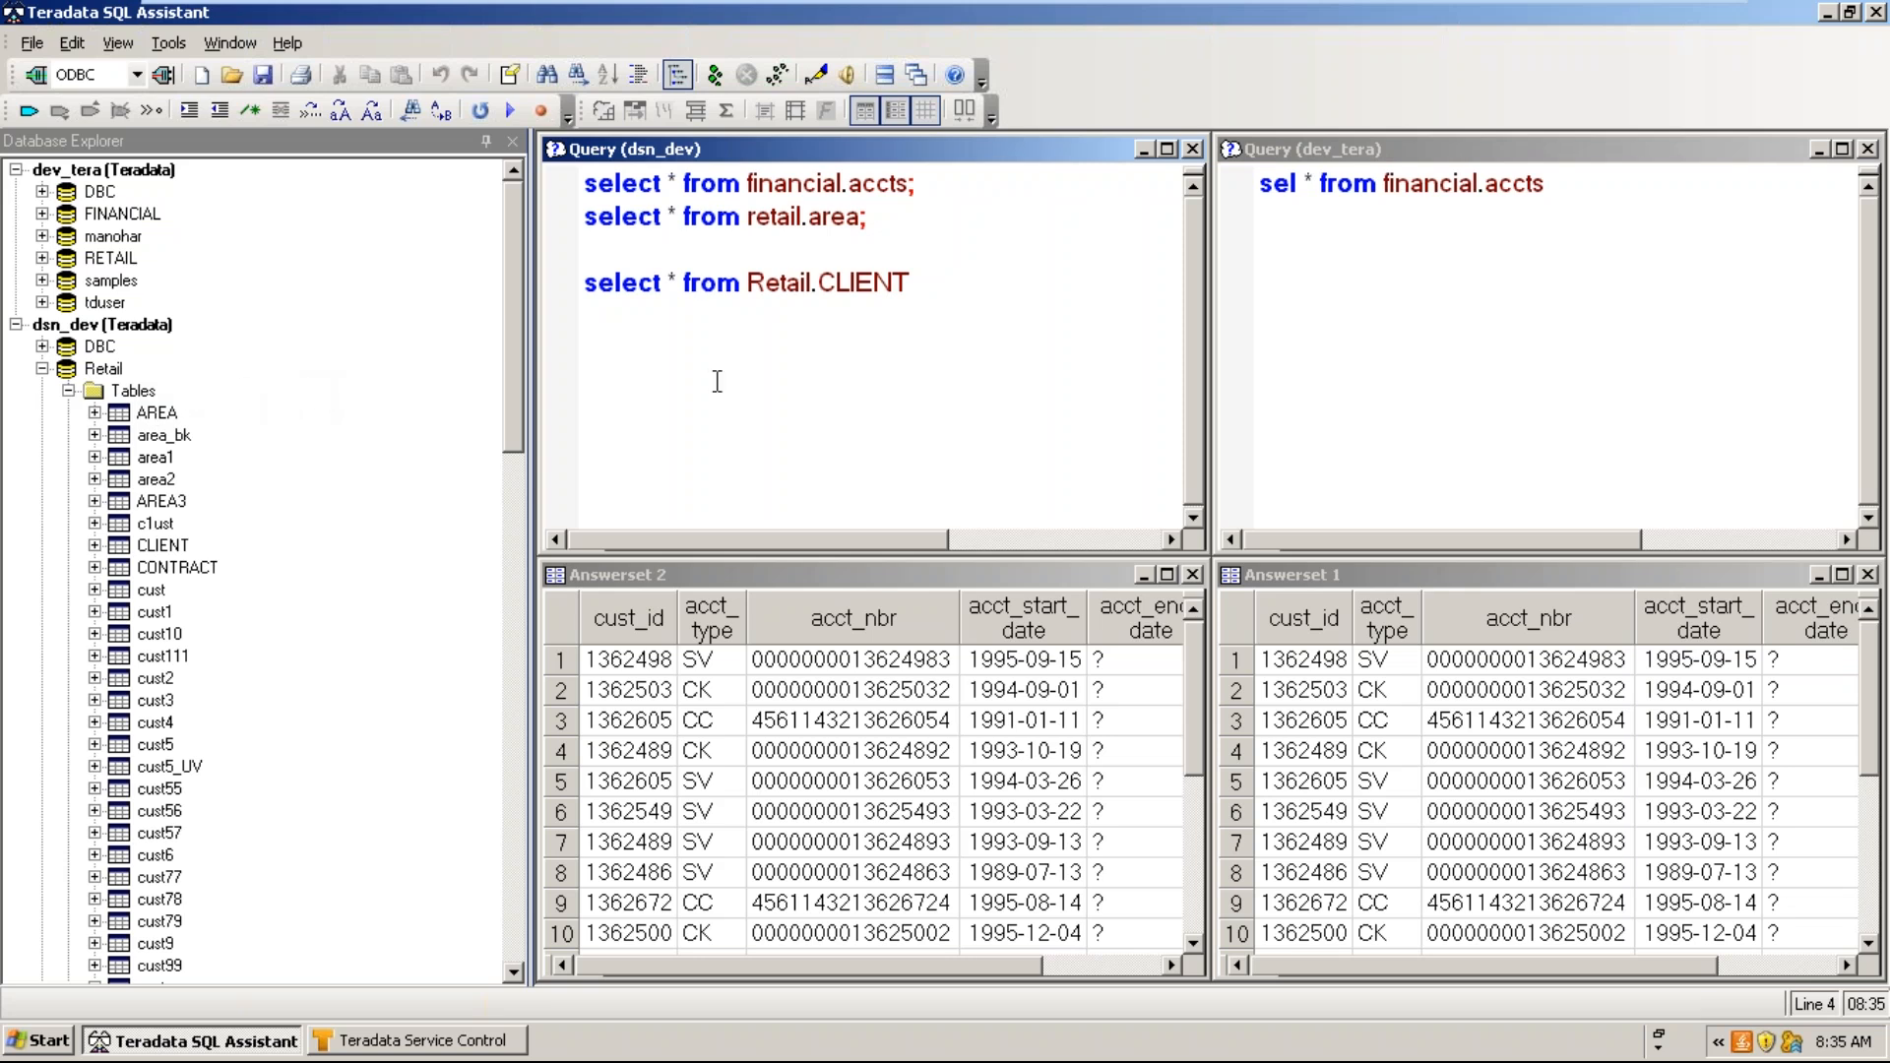
- Disable the general option allowing multiple queries per connection and save the options
click(168, 42)
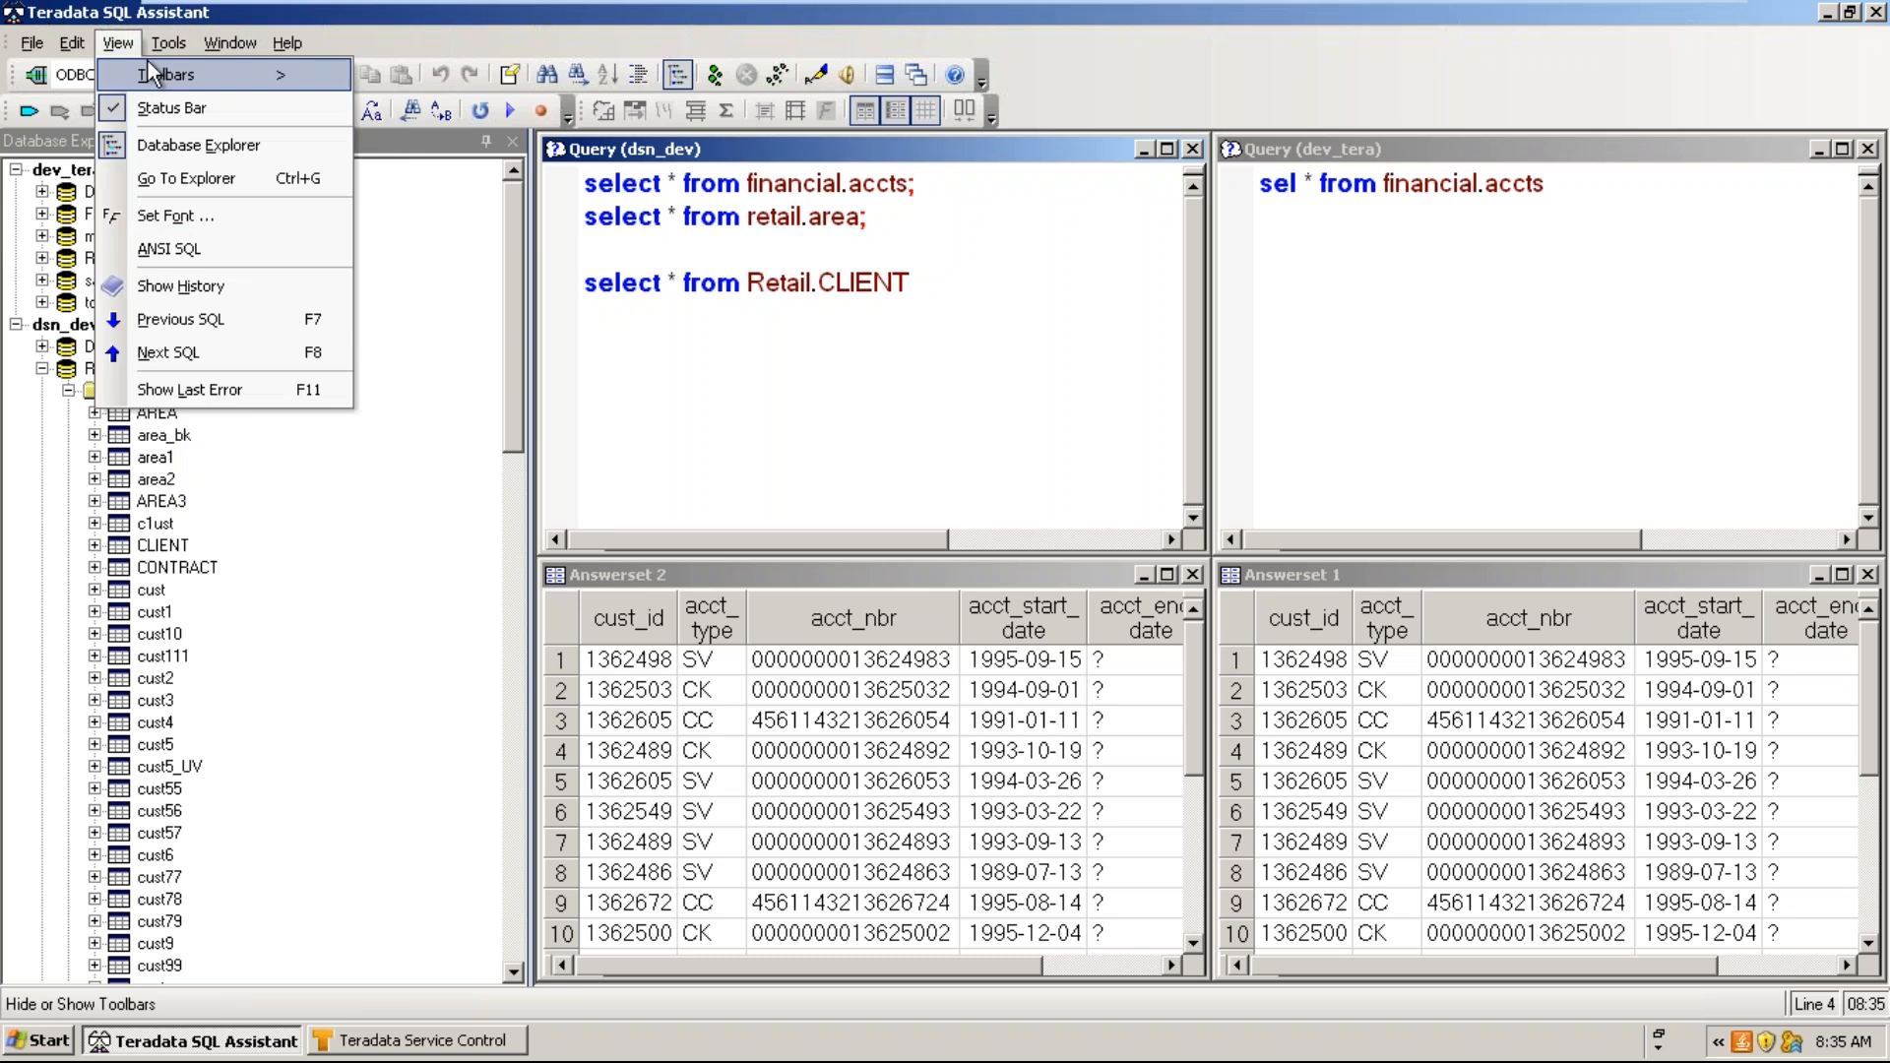
click(223, 561)
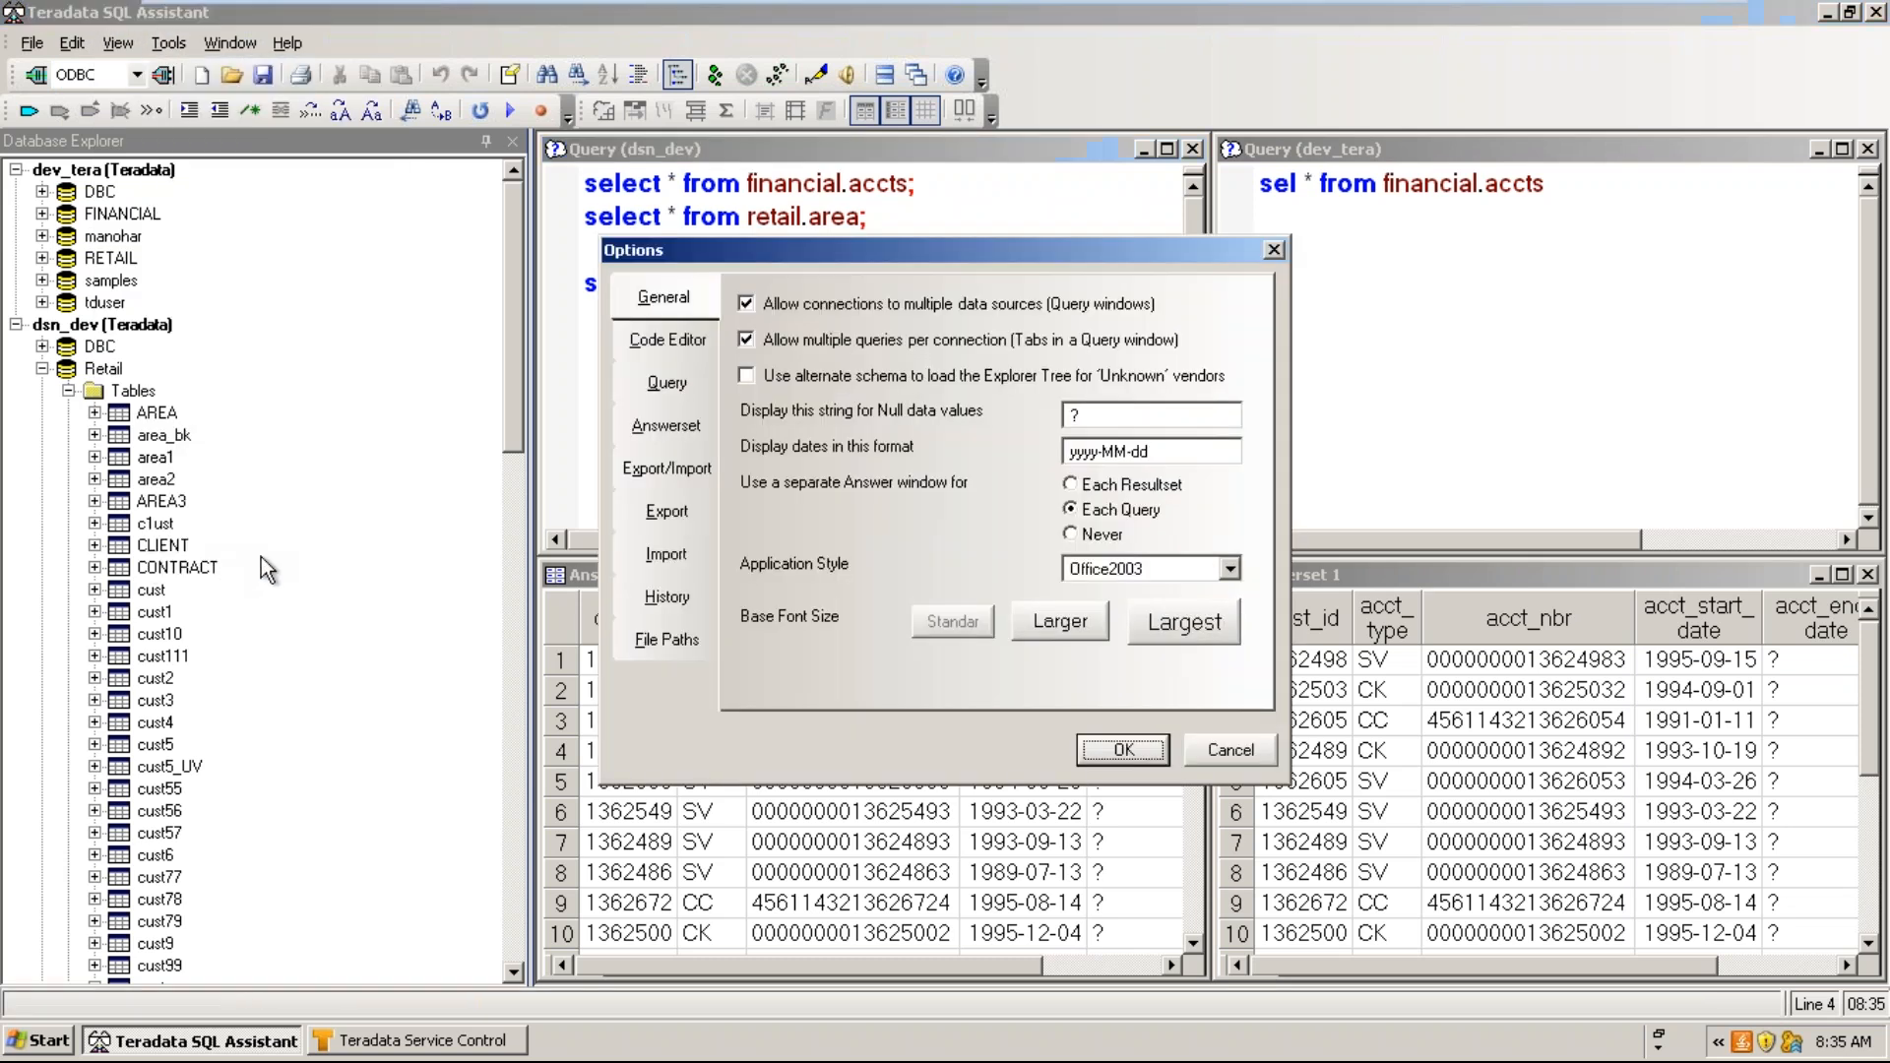
click(689, 297)
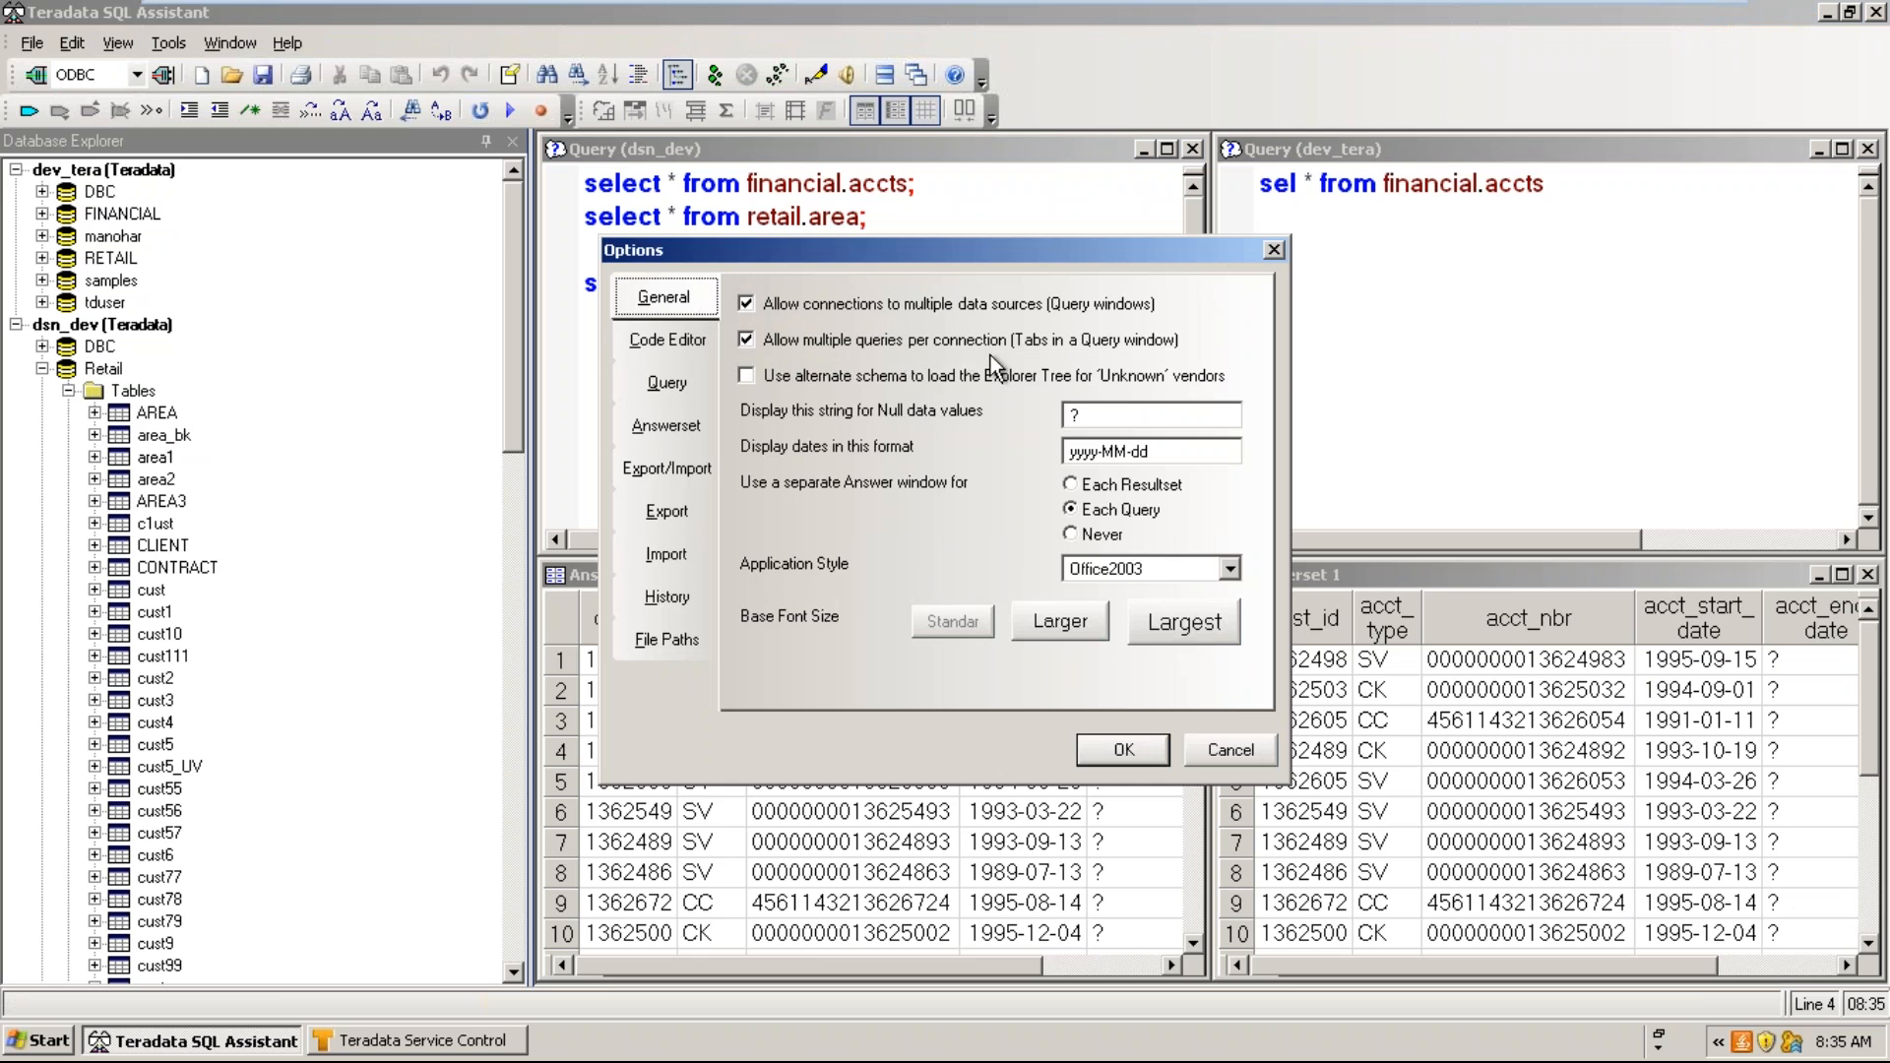
click(747, 340)
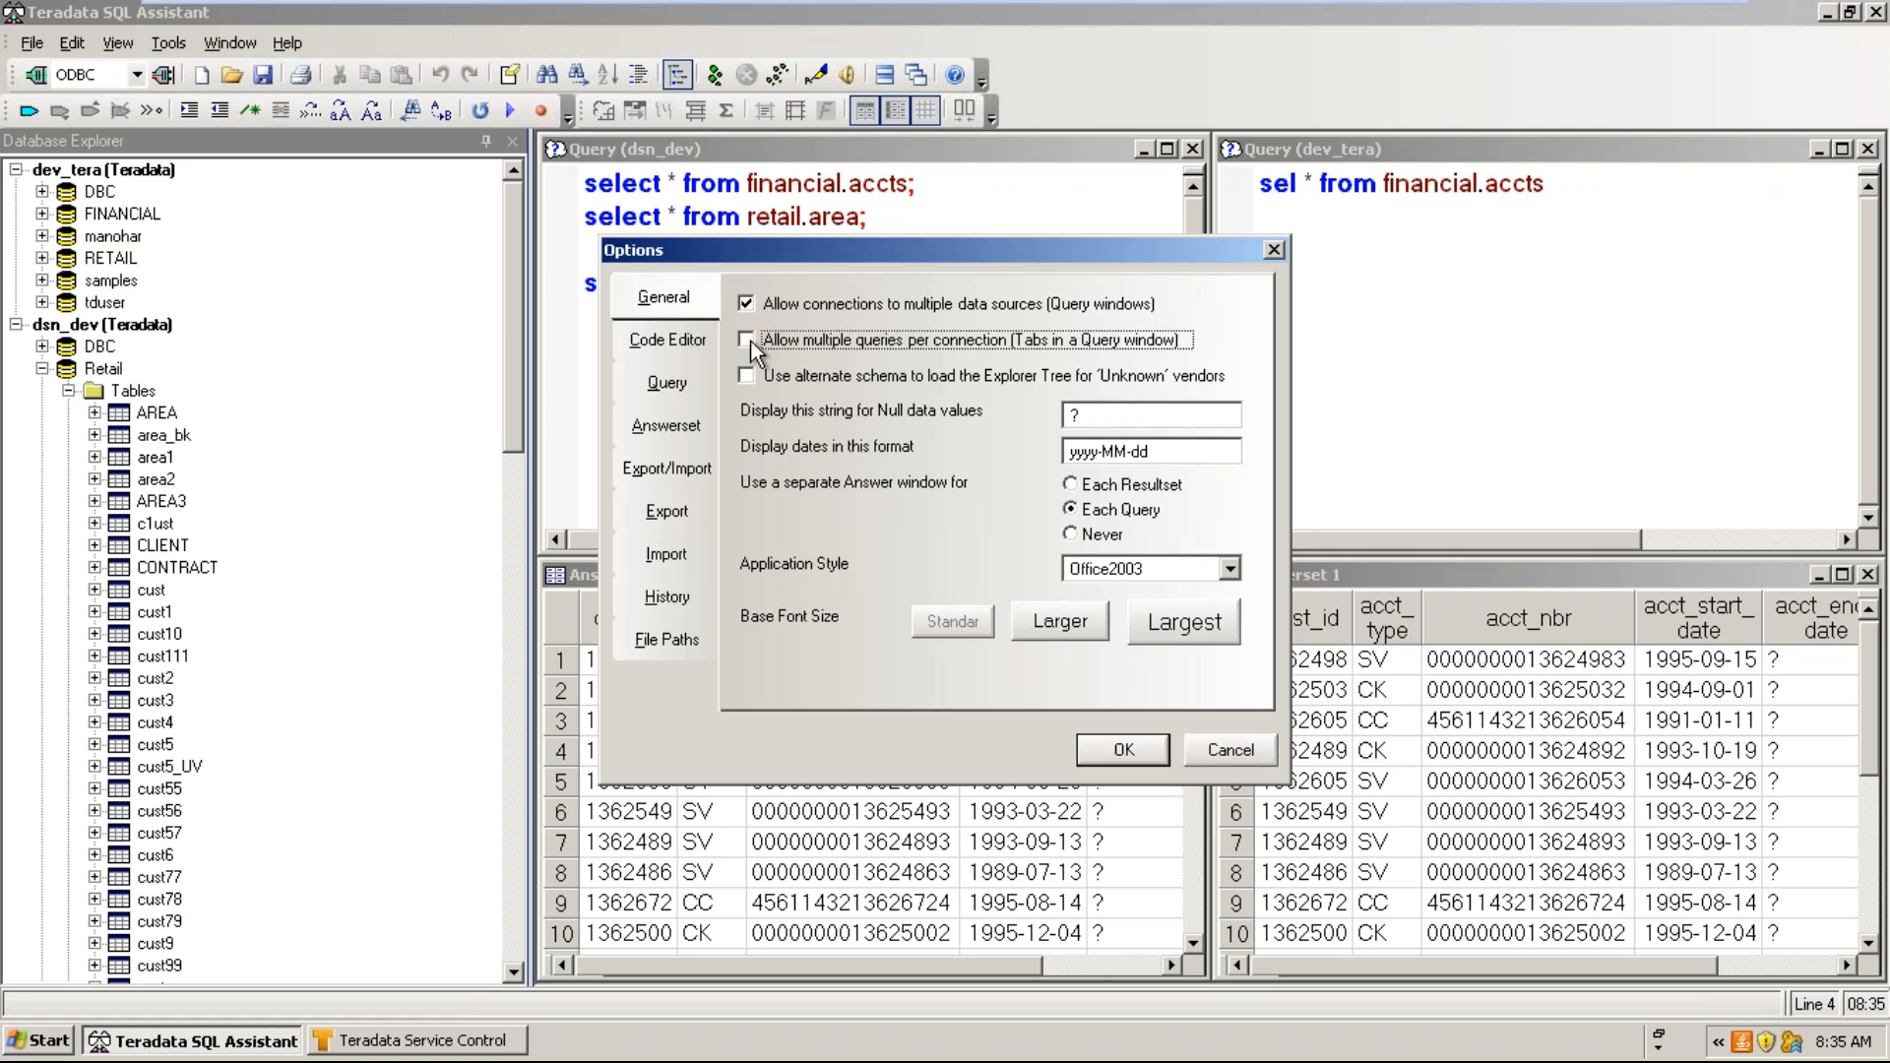
click(1120, 749)
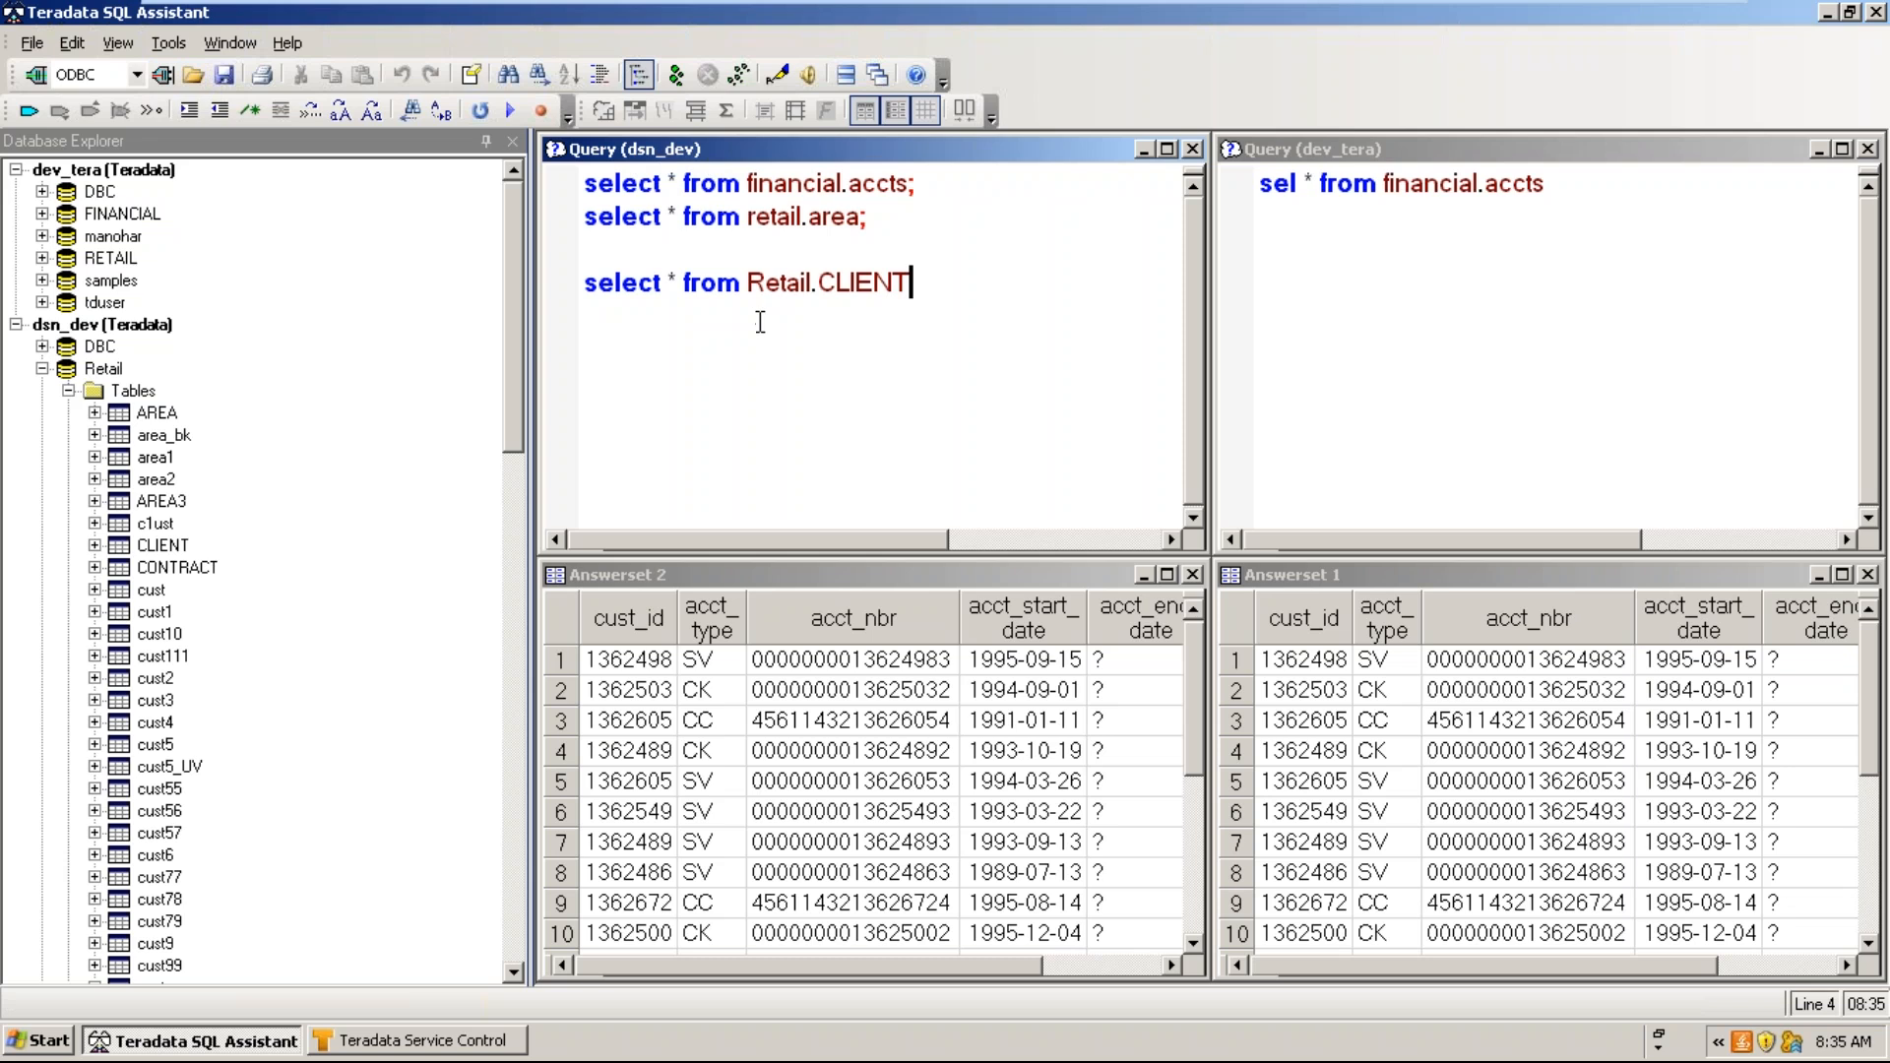
- Enable the general option allowing multiple queries per connection and save the options
click(168, 42)
click(249, 561)
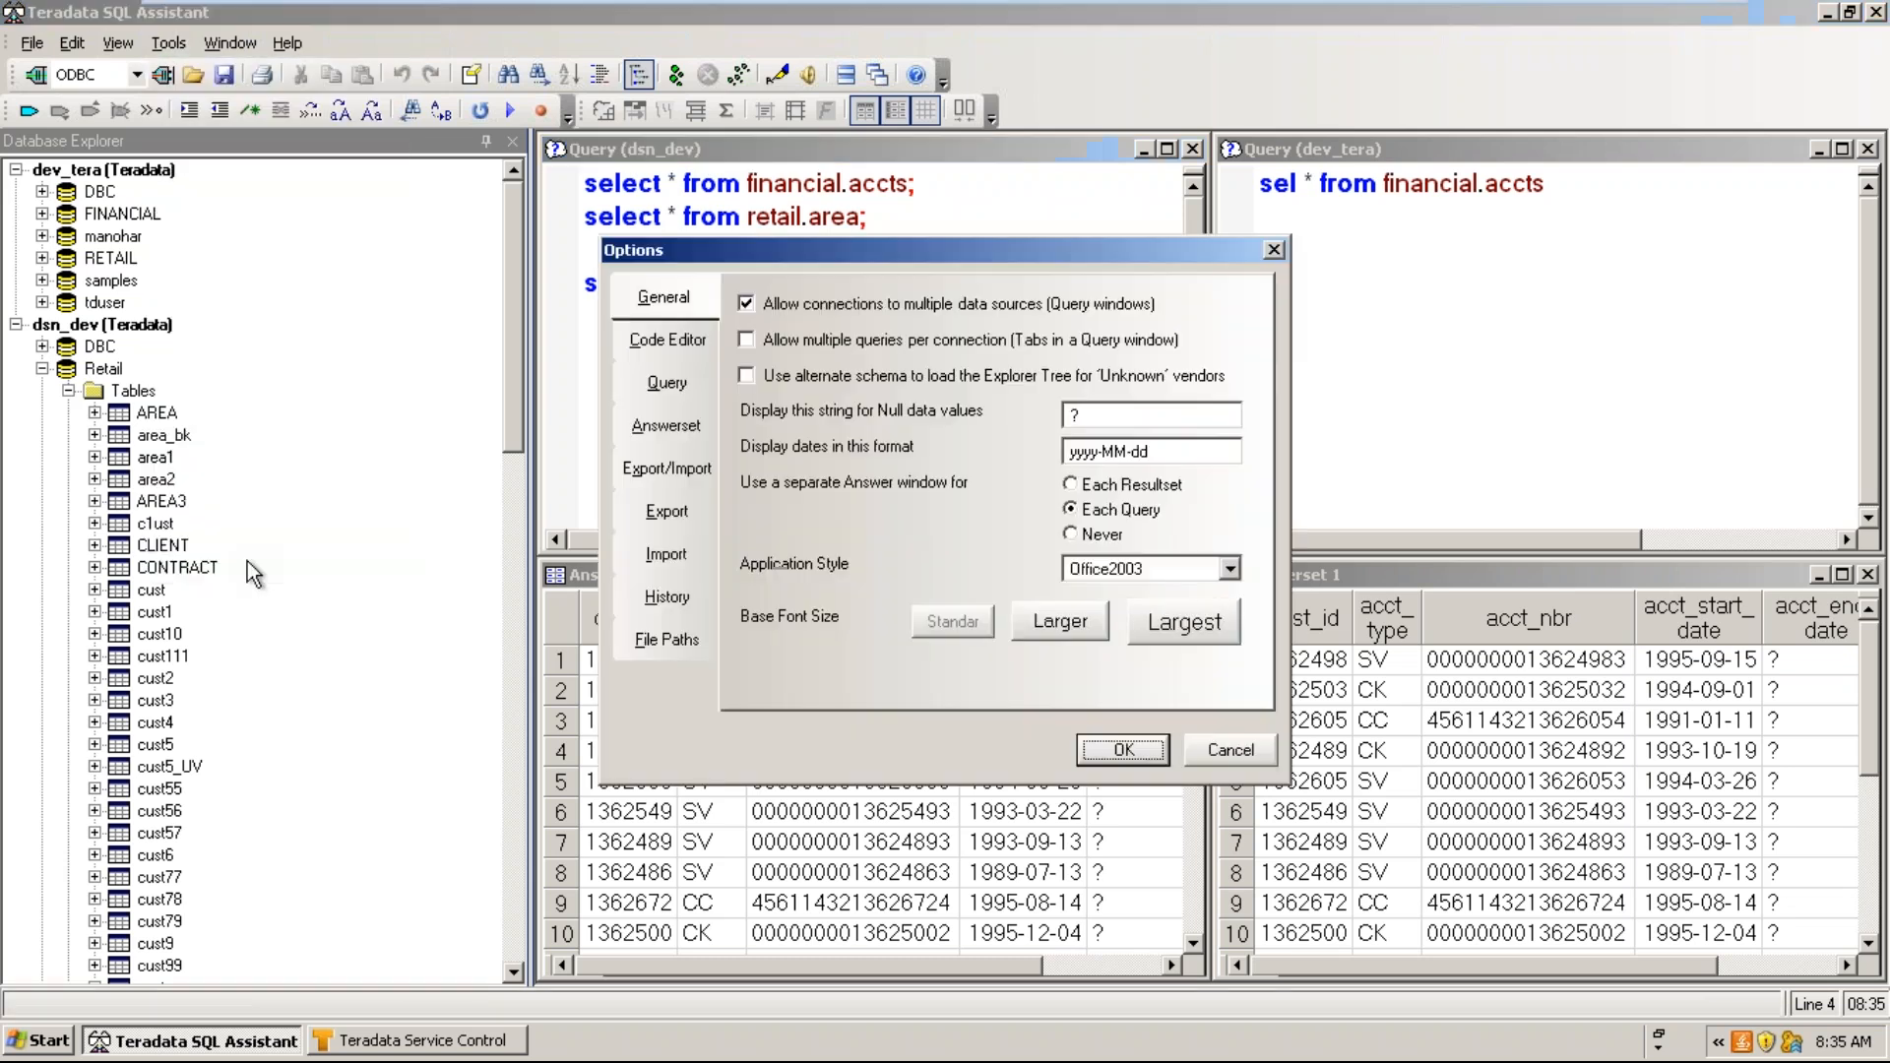
click(745, 339)
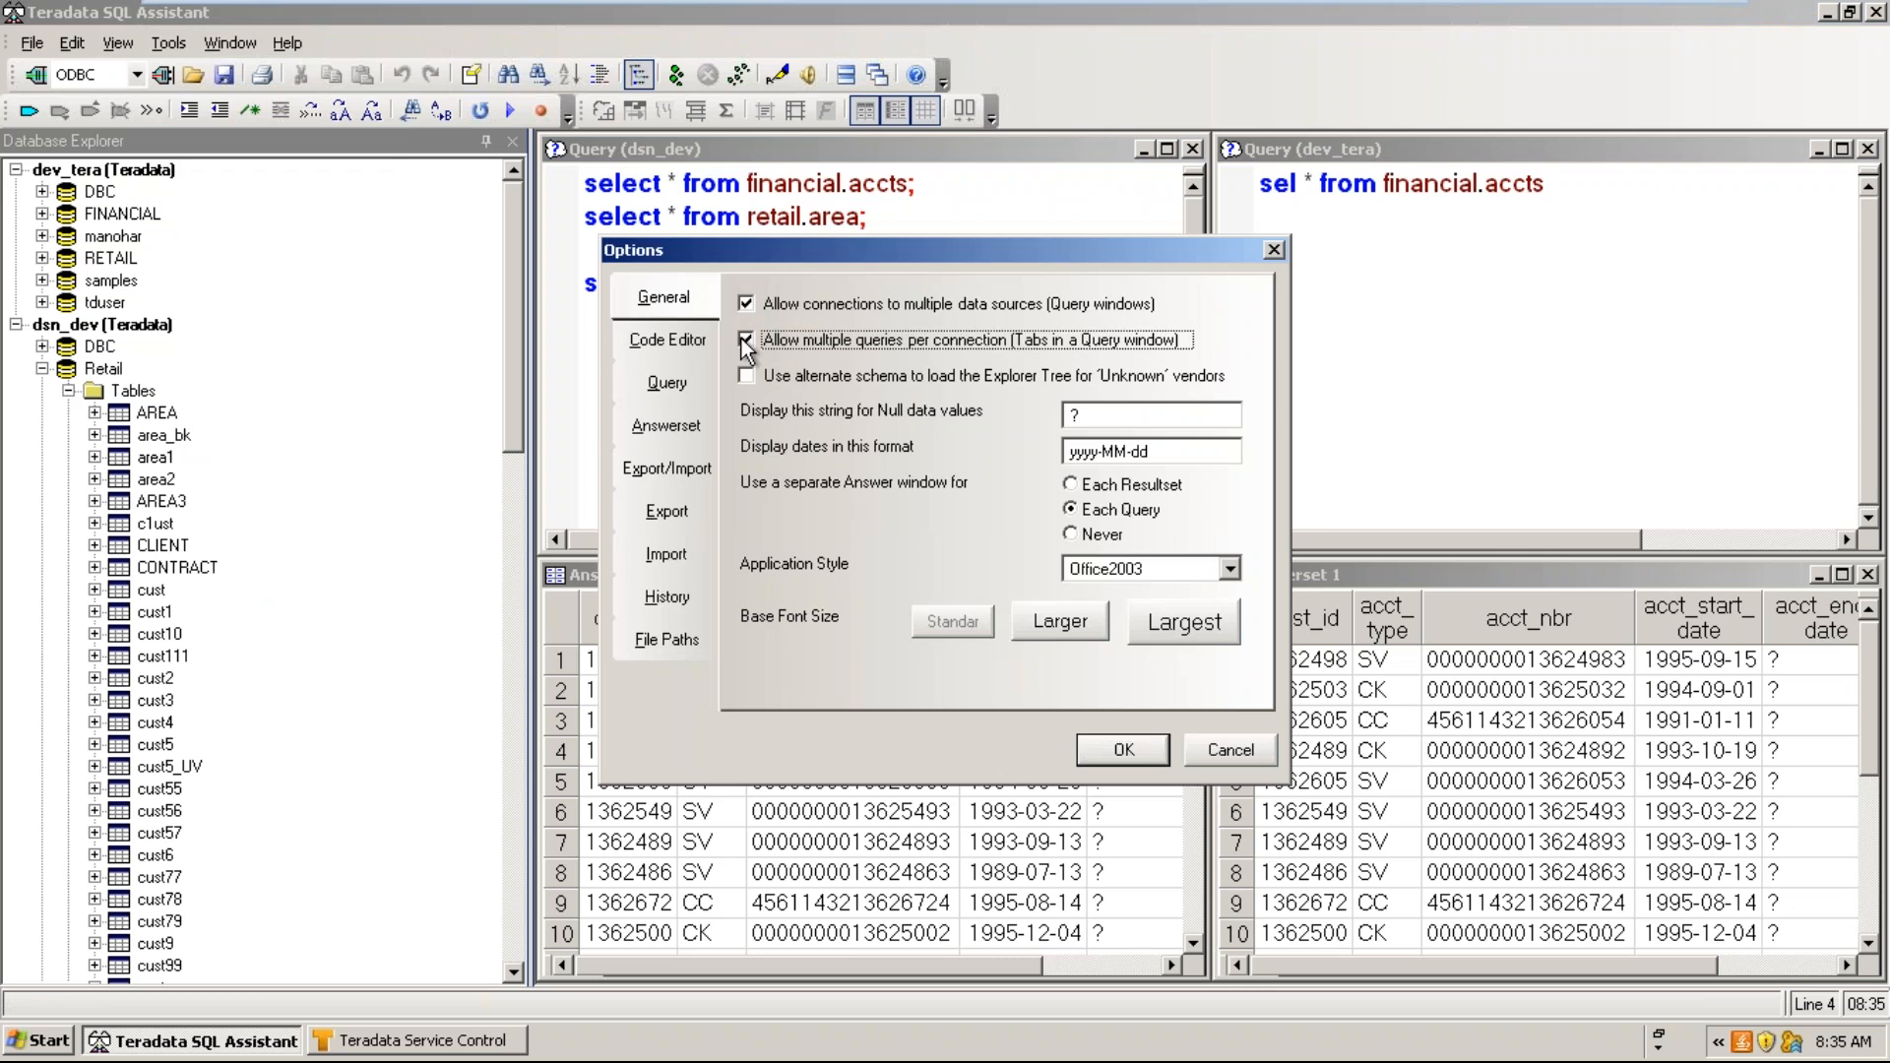
click(1123, 751)
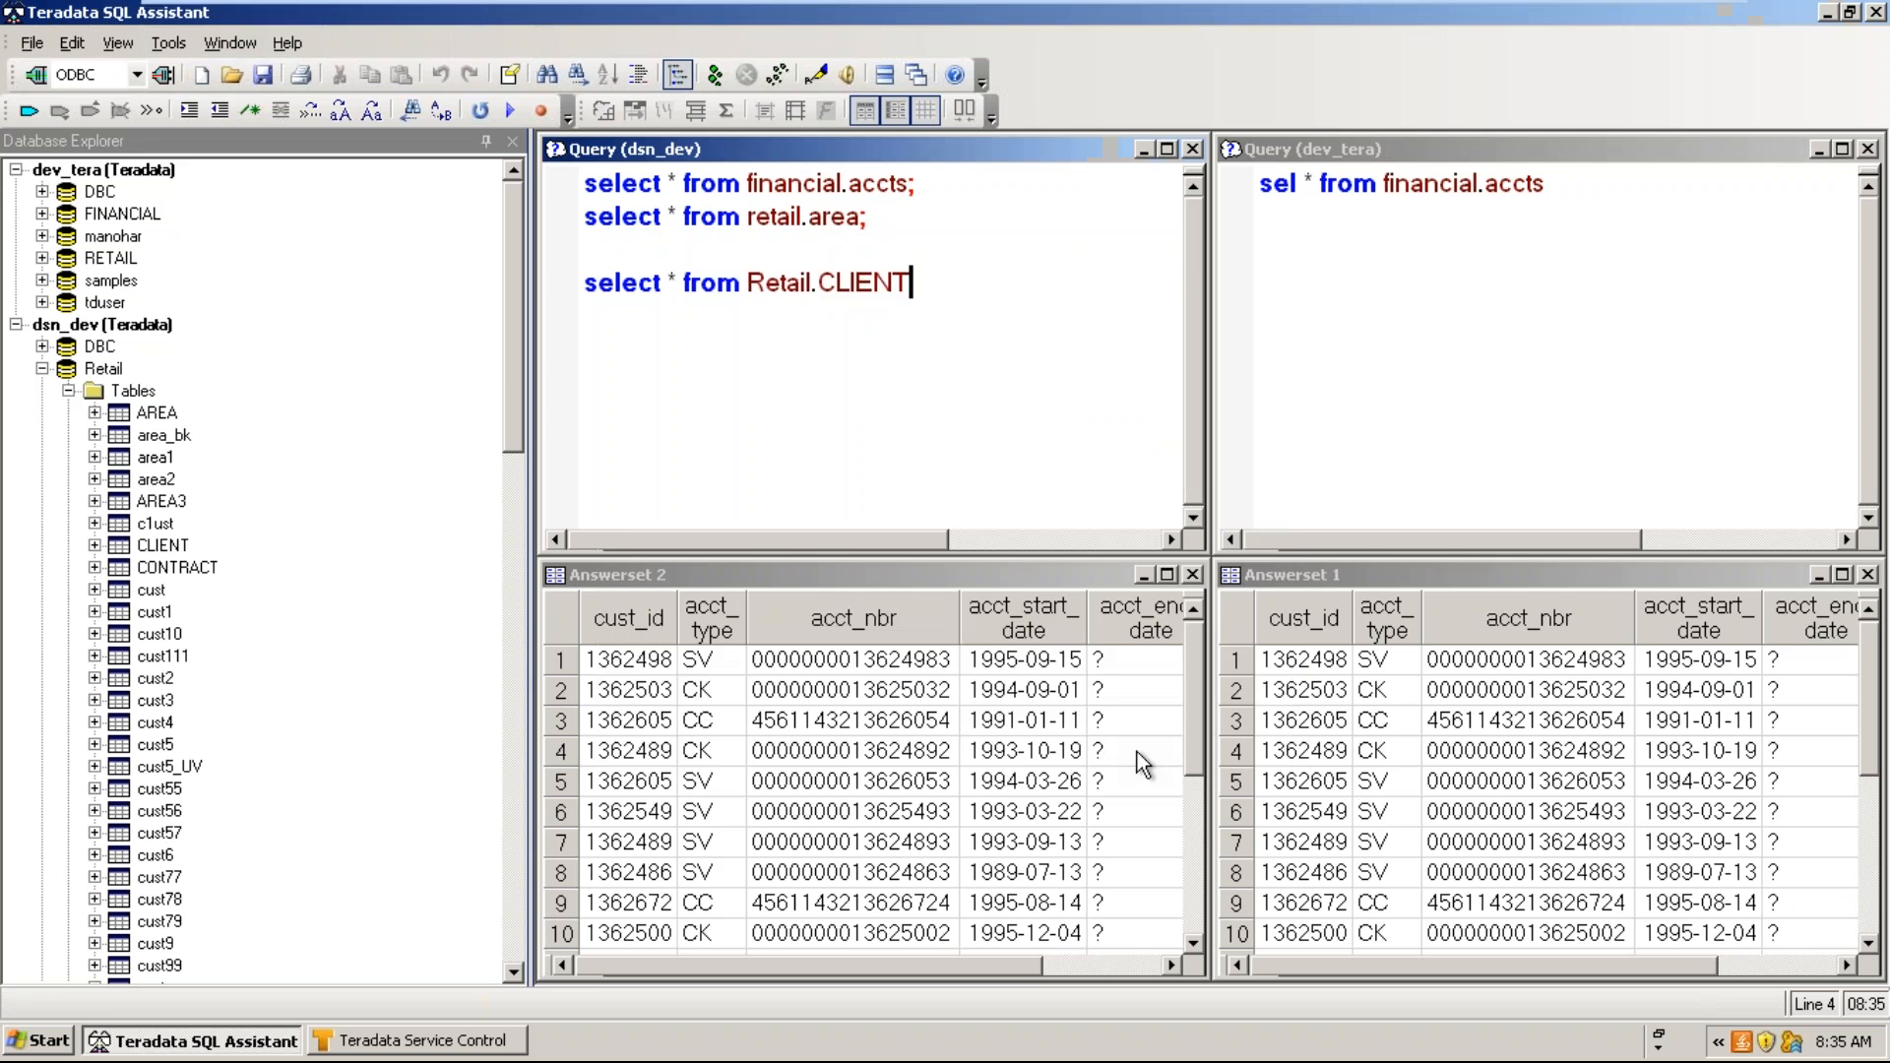
- Add a second query tab to the dsn_dev query window and return to its first tab
click(202, 76)
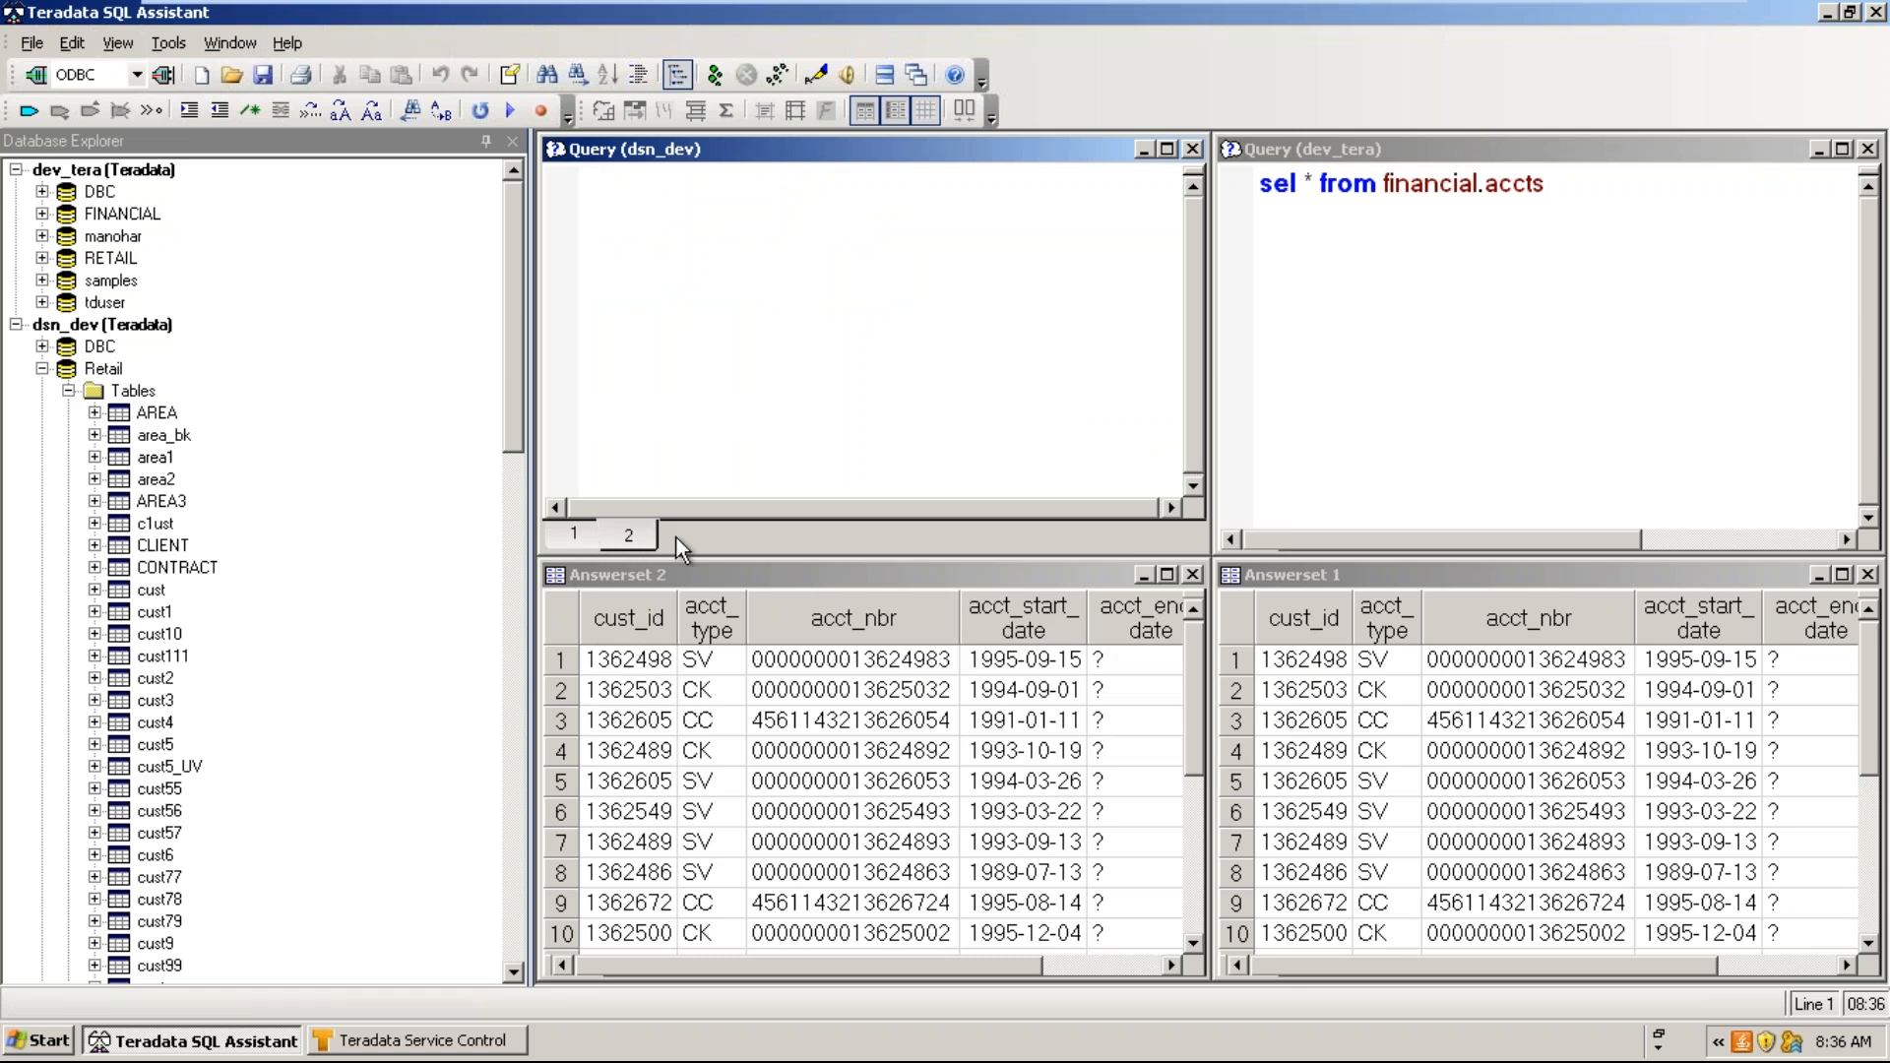
click(573, 535)
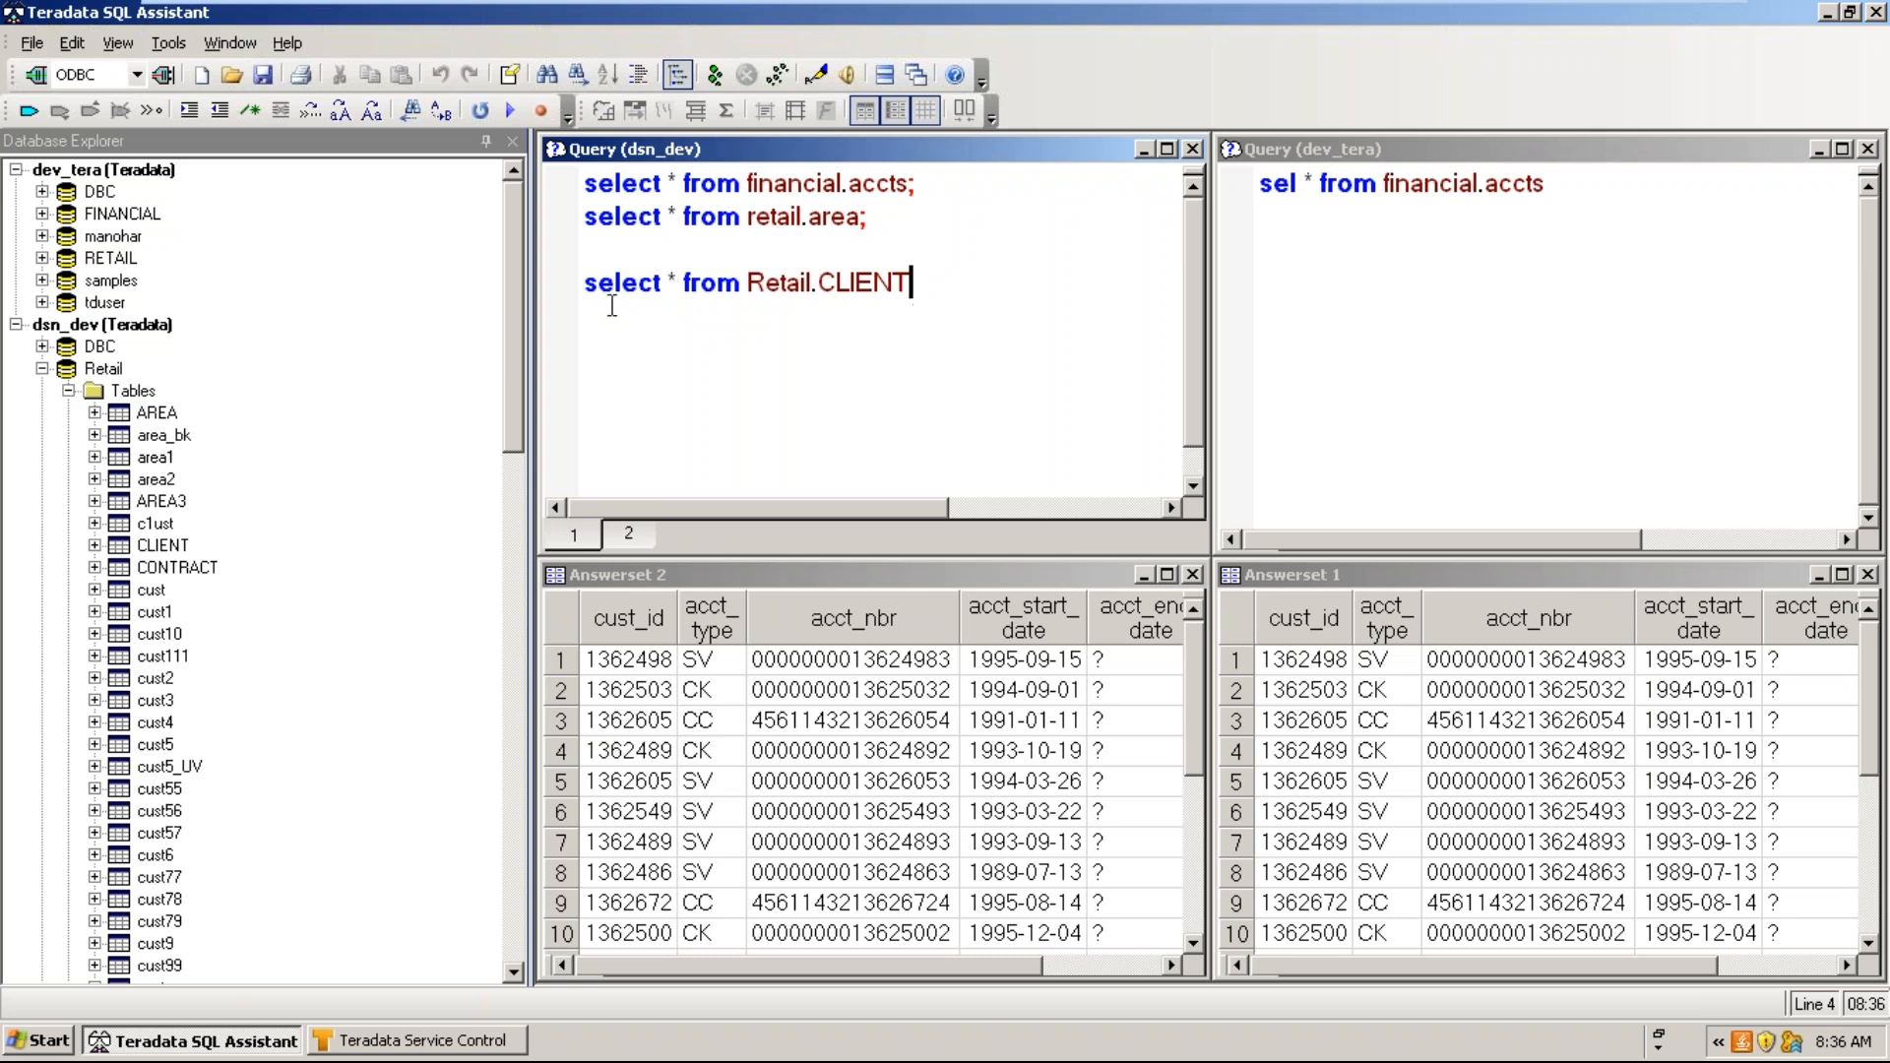
- Add blank lines below the Retail.CLIENT query, end that statement with a semicolon, and select all statements in the first dsn_dev tab
key(Return)
key(Return)
key(Return)
click(926, 282)
text(;)
key(shift+Up)
key(shift+Up)
key(shift+Up)
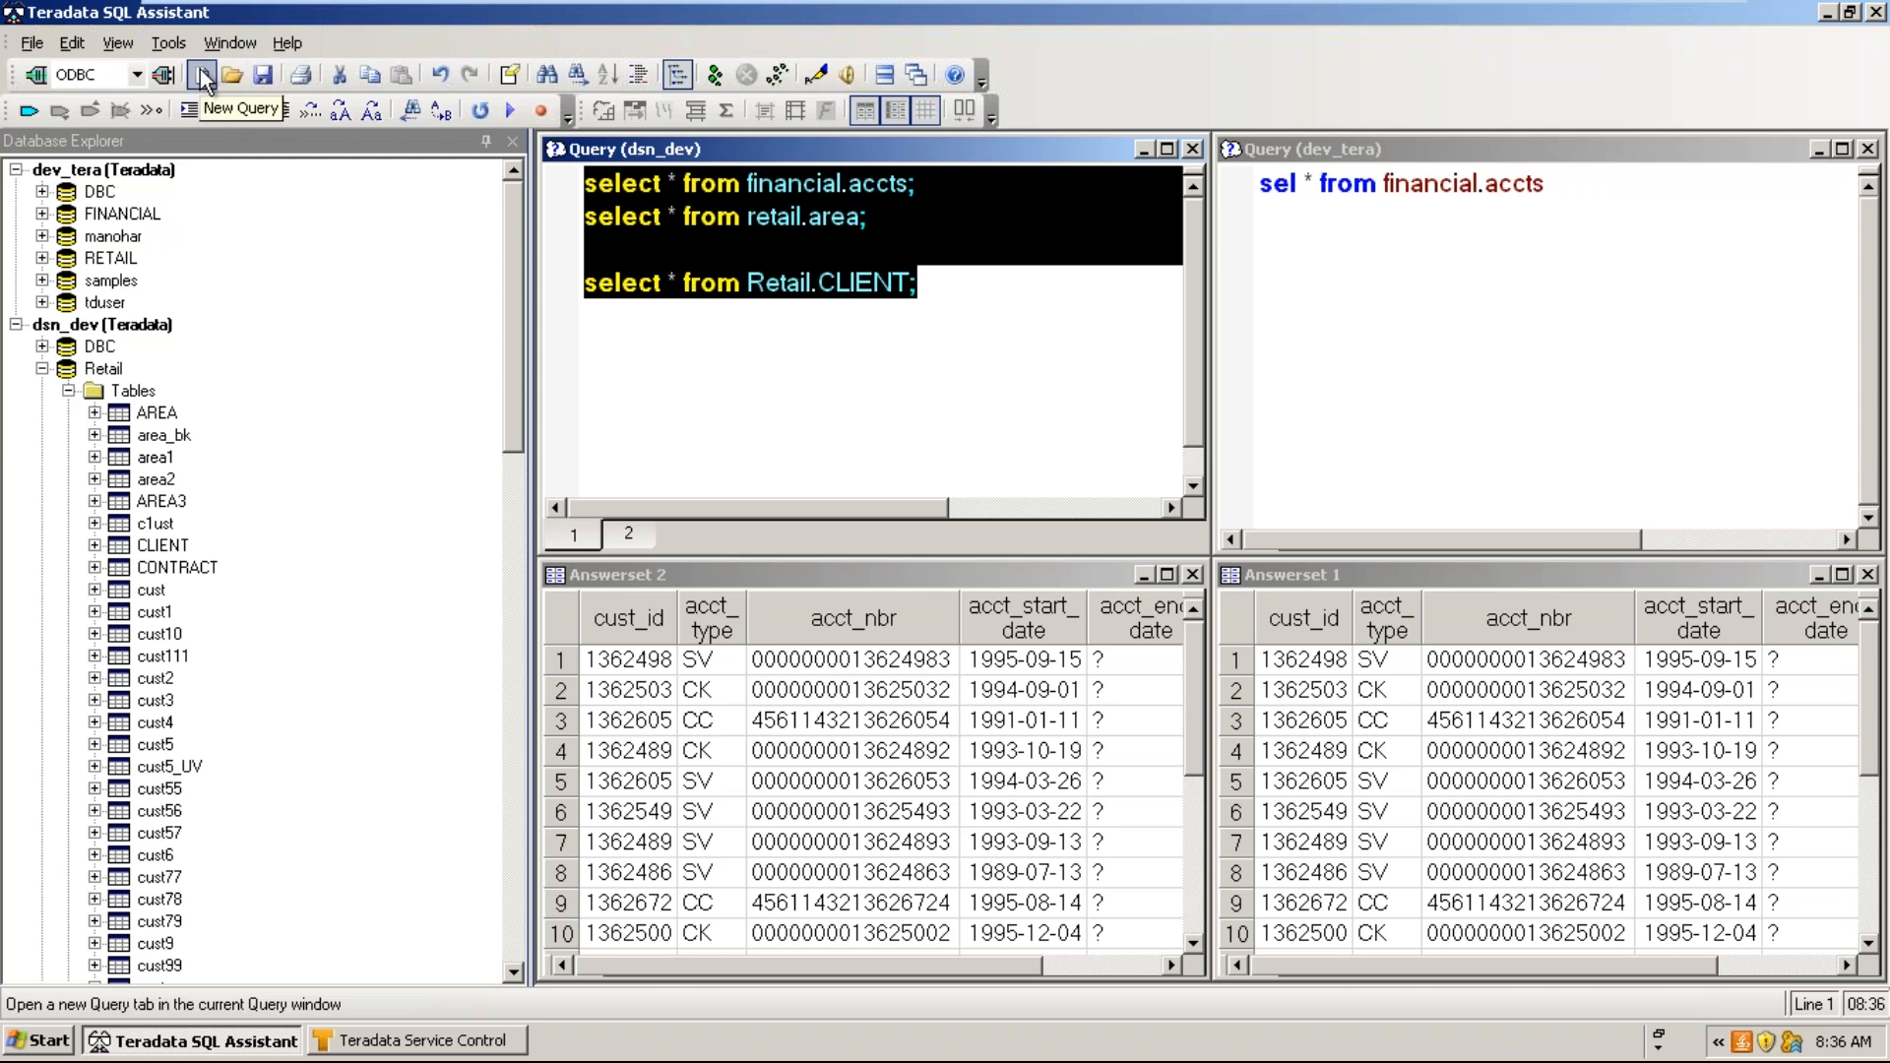
- Enter "sel * from" in the second dsn_dev query tab and compare it with the first tab, ending on the first
click(628, 533)
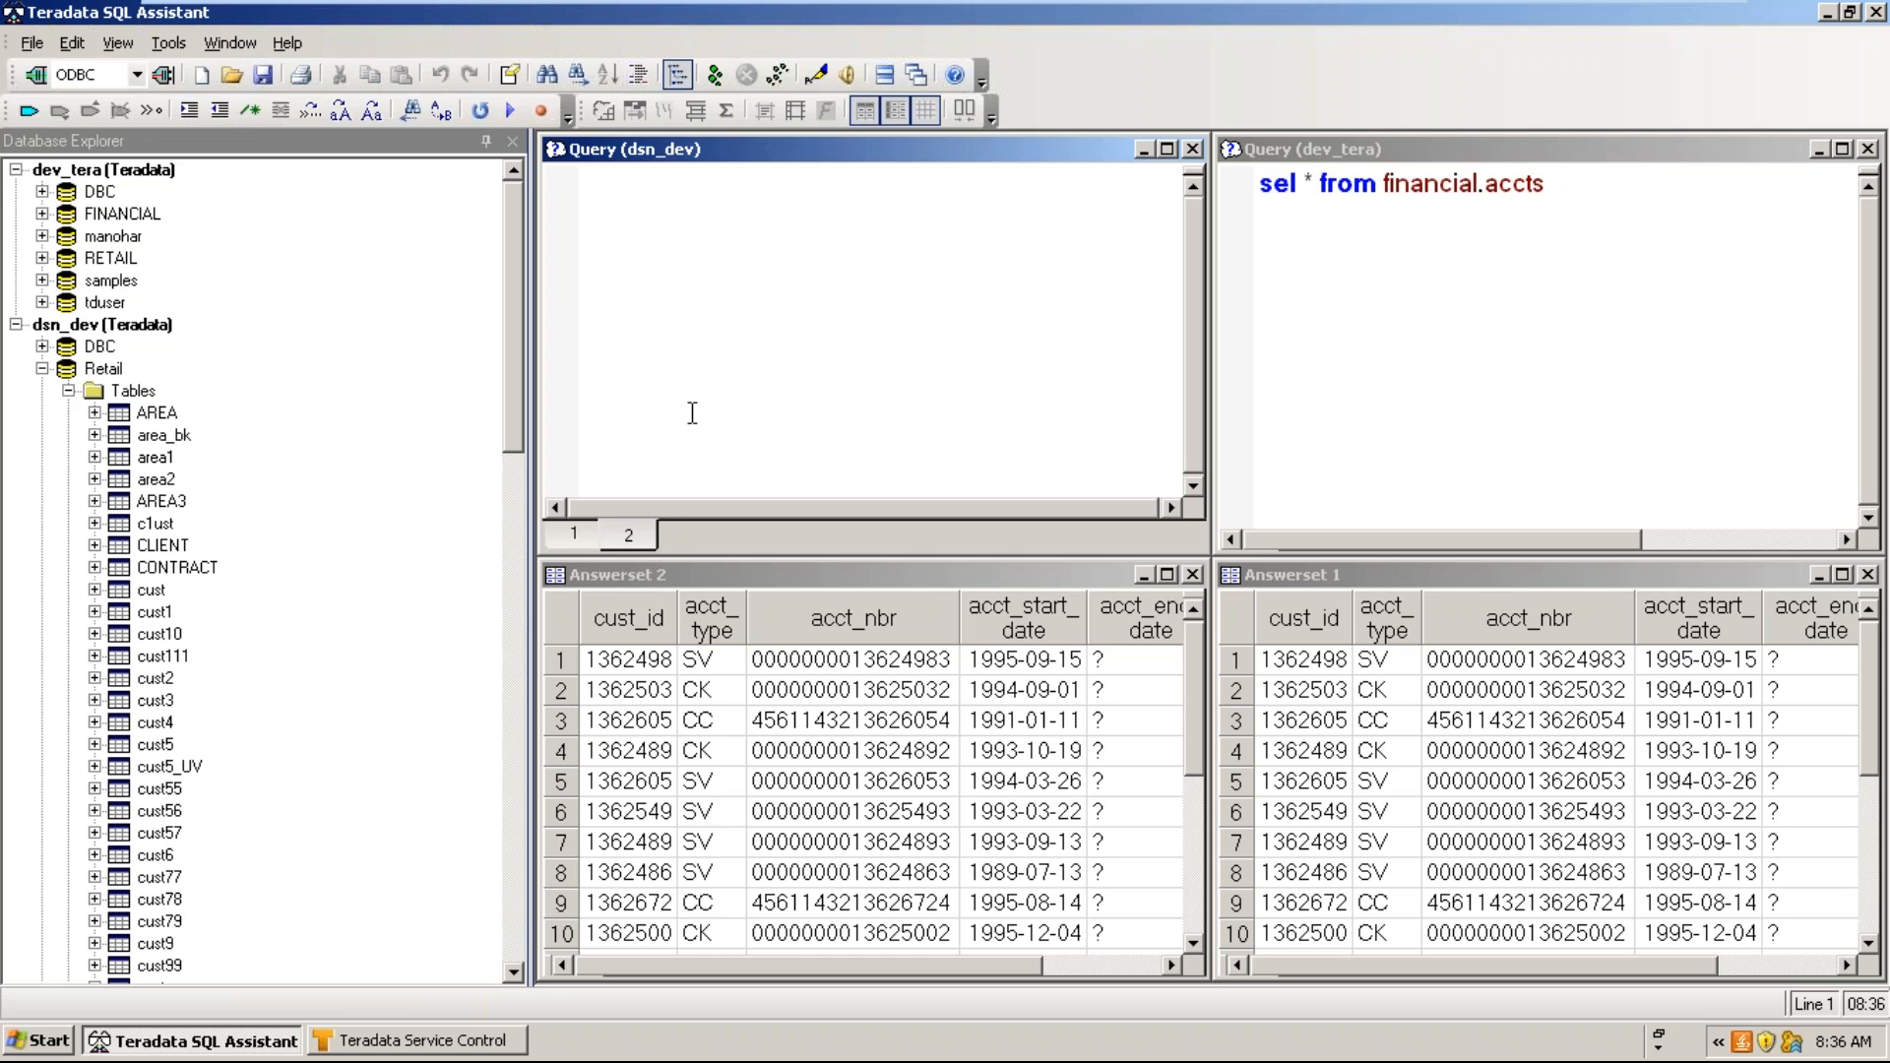
text(sel * from)
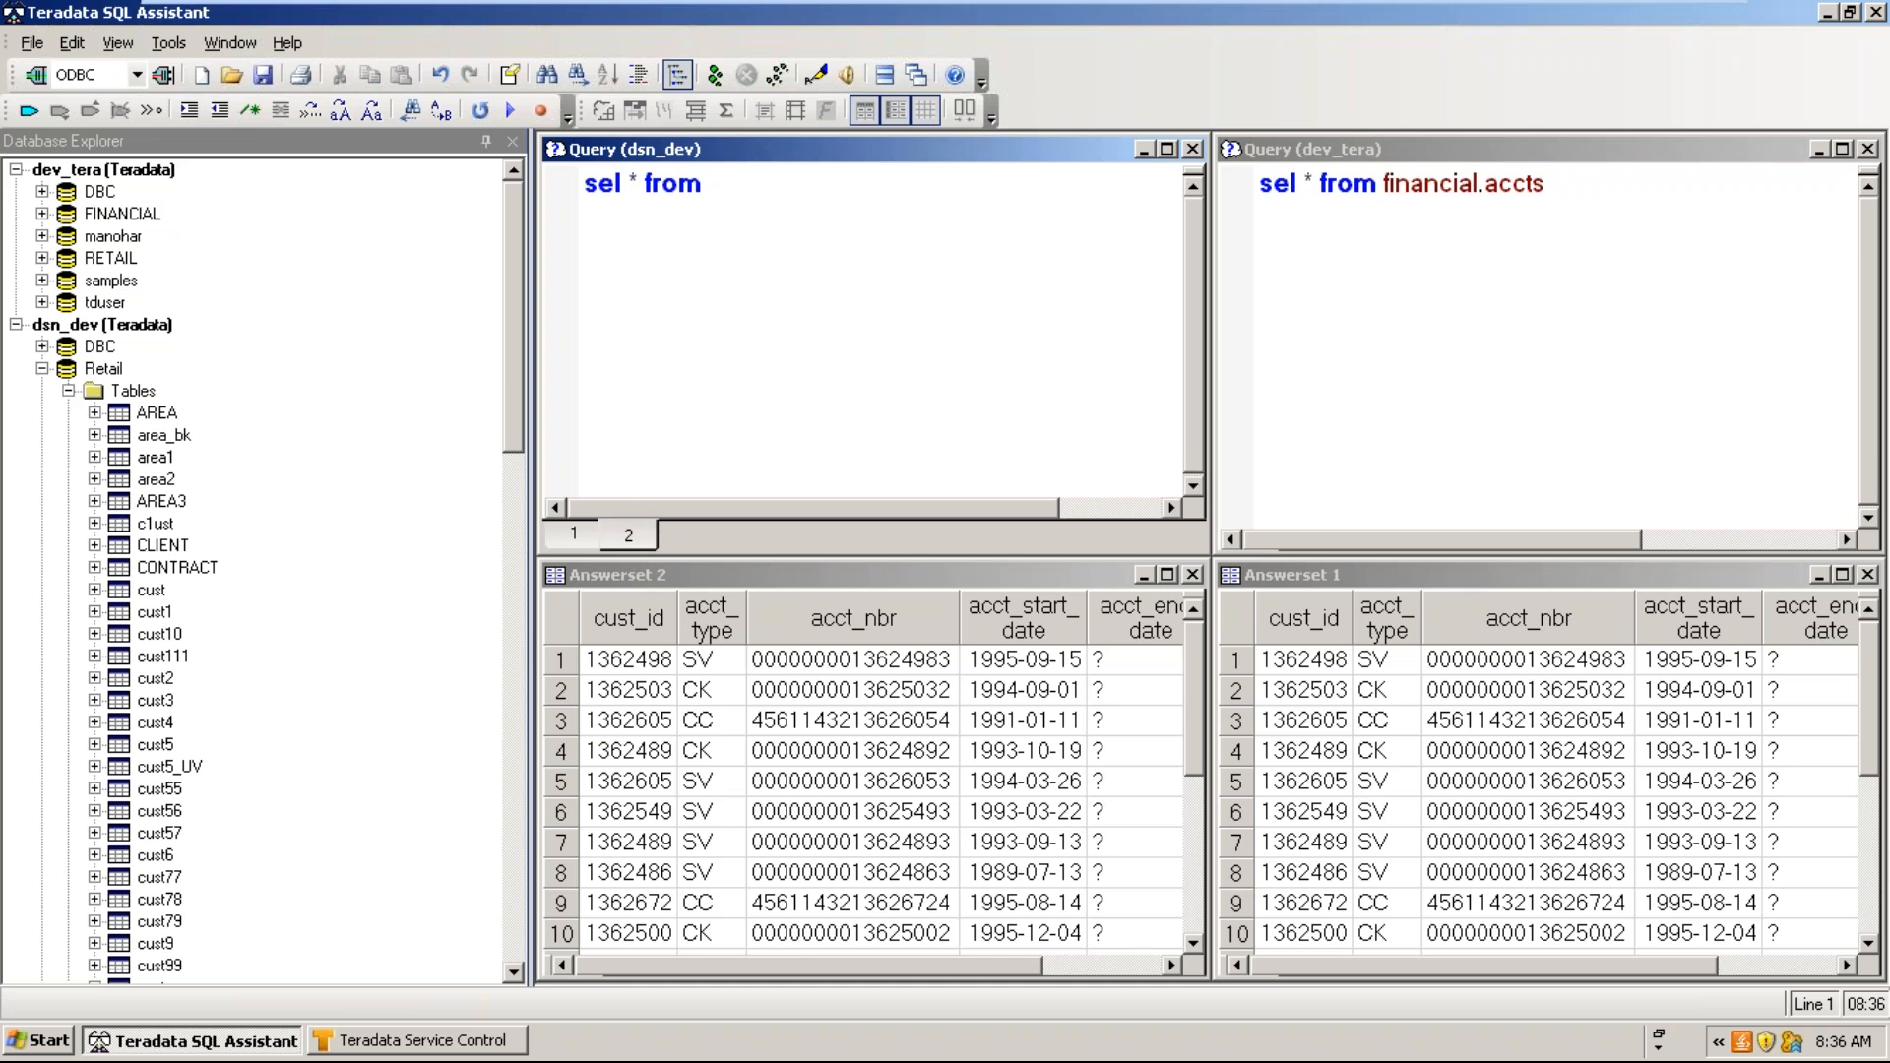
click(572, 538)
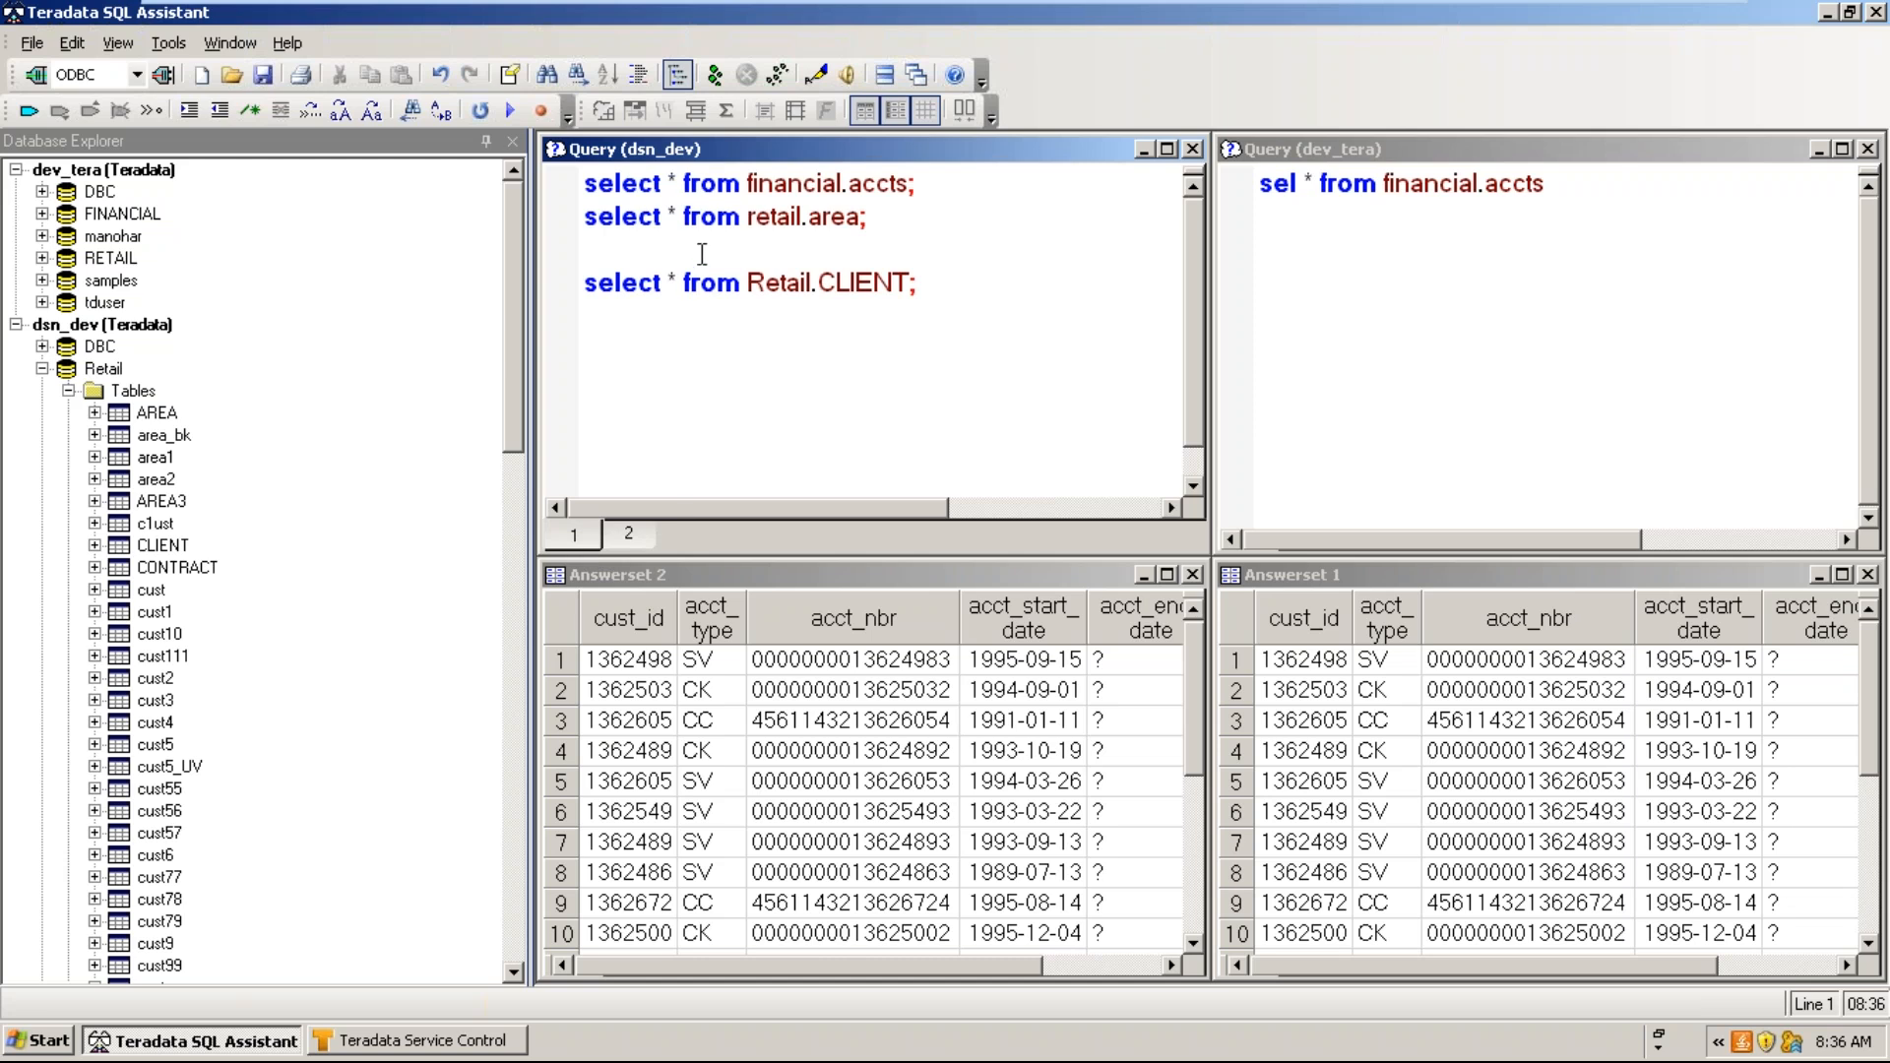
click(638, 537)
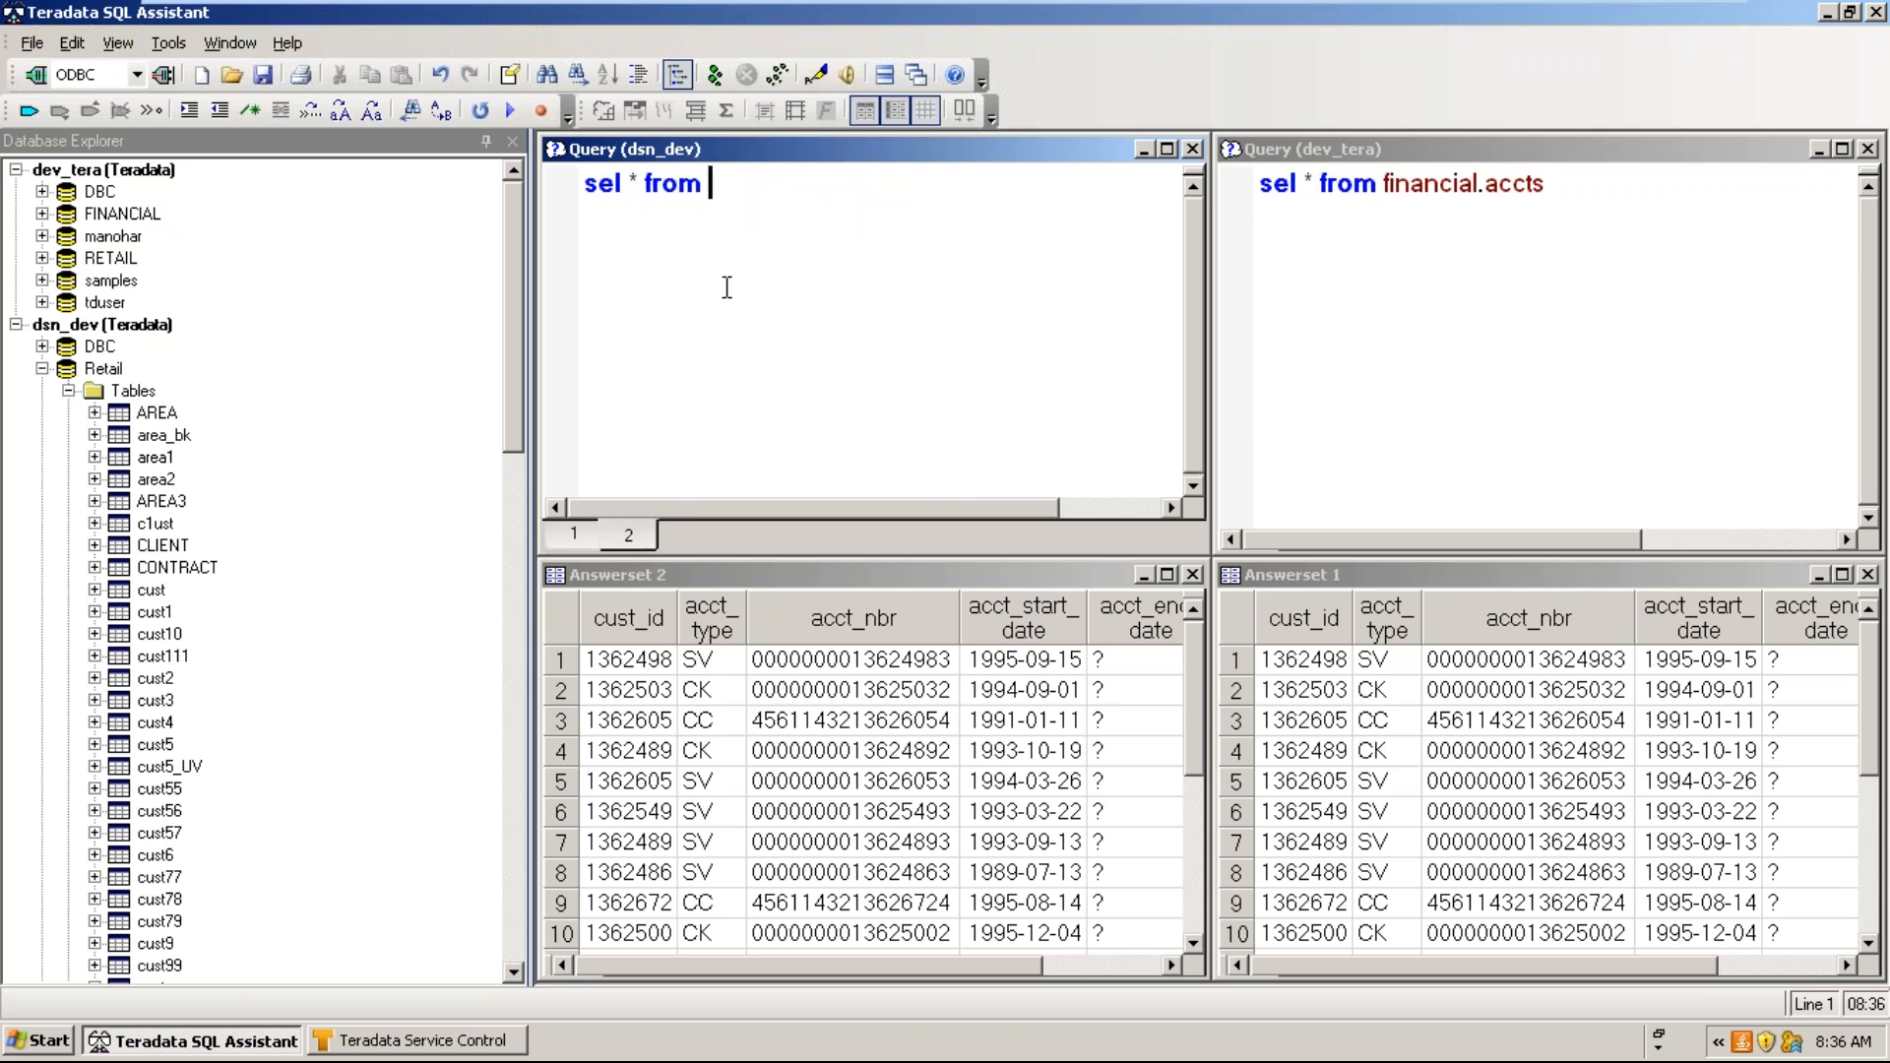
click(574, 535)
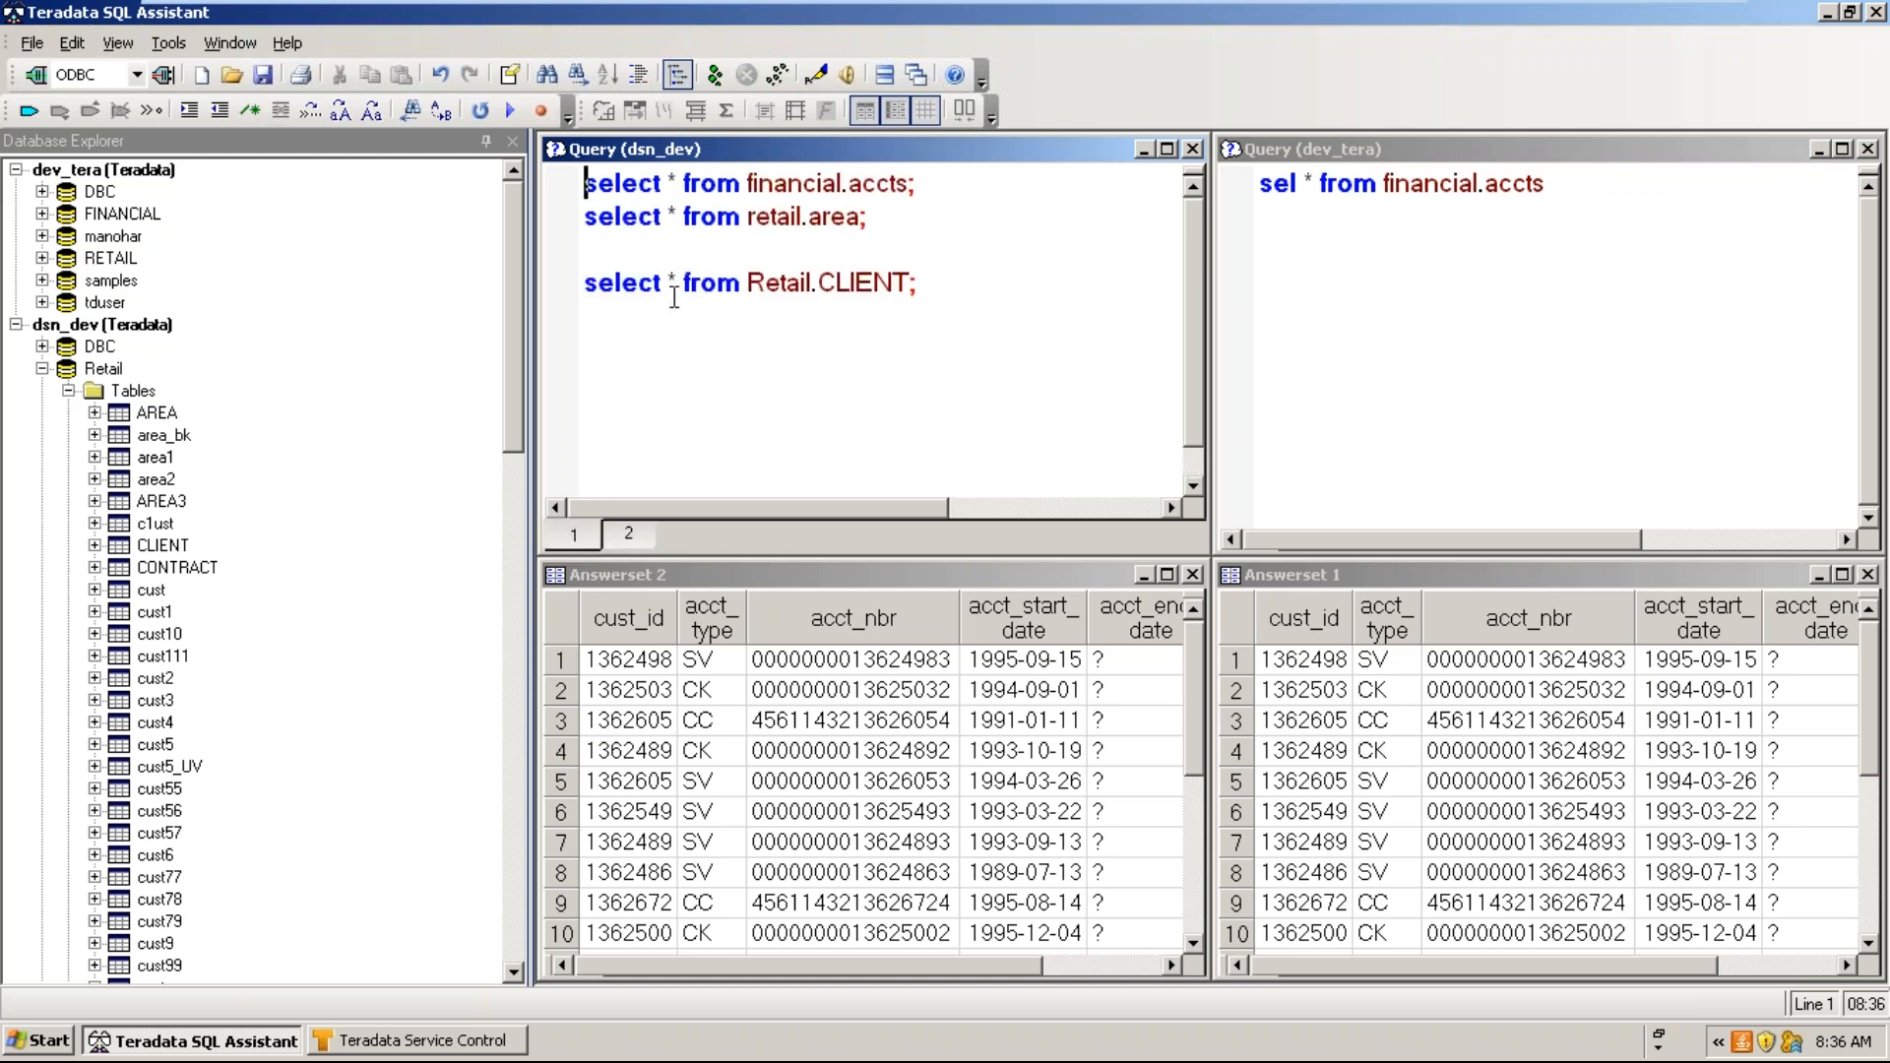
click(630, 535)
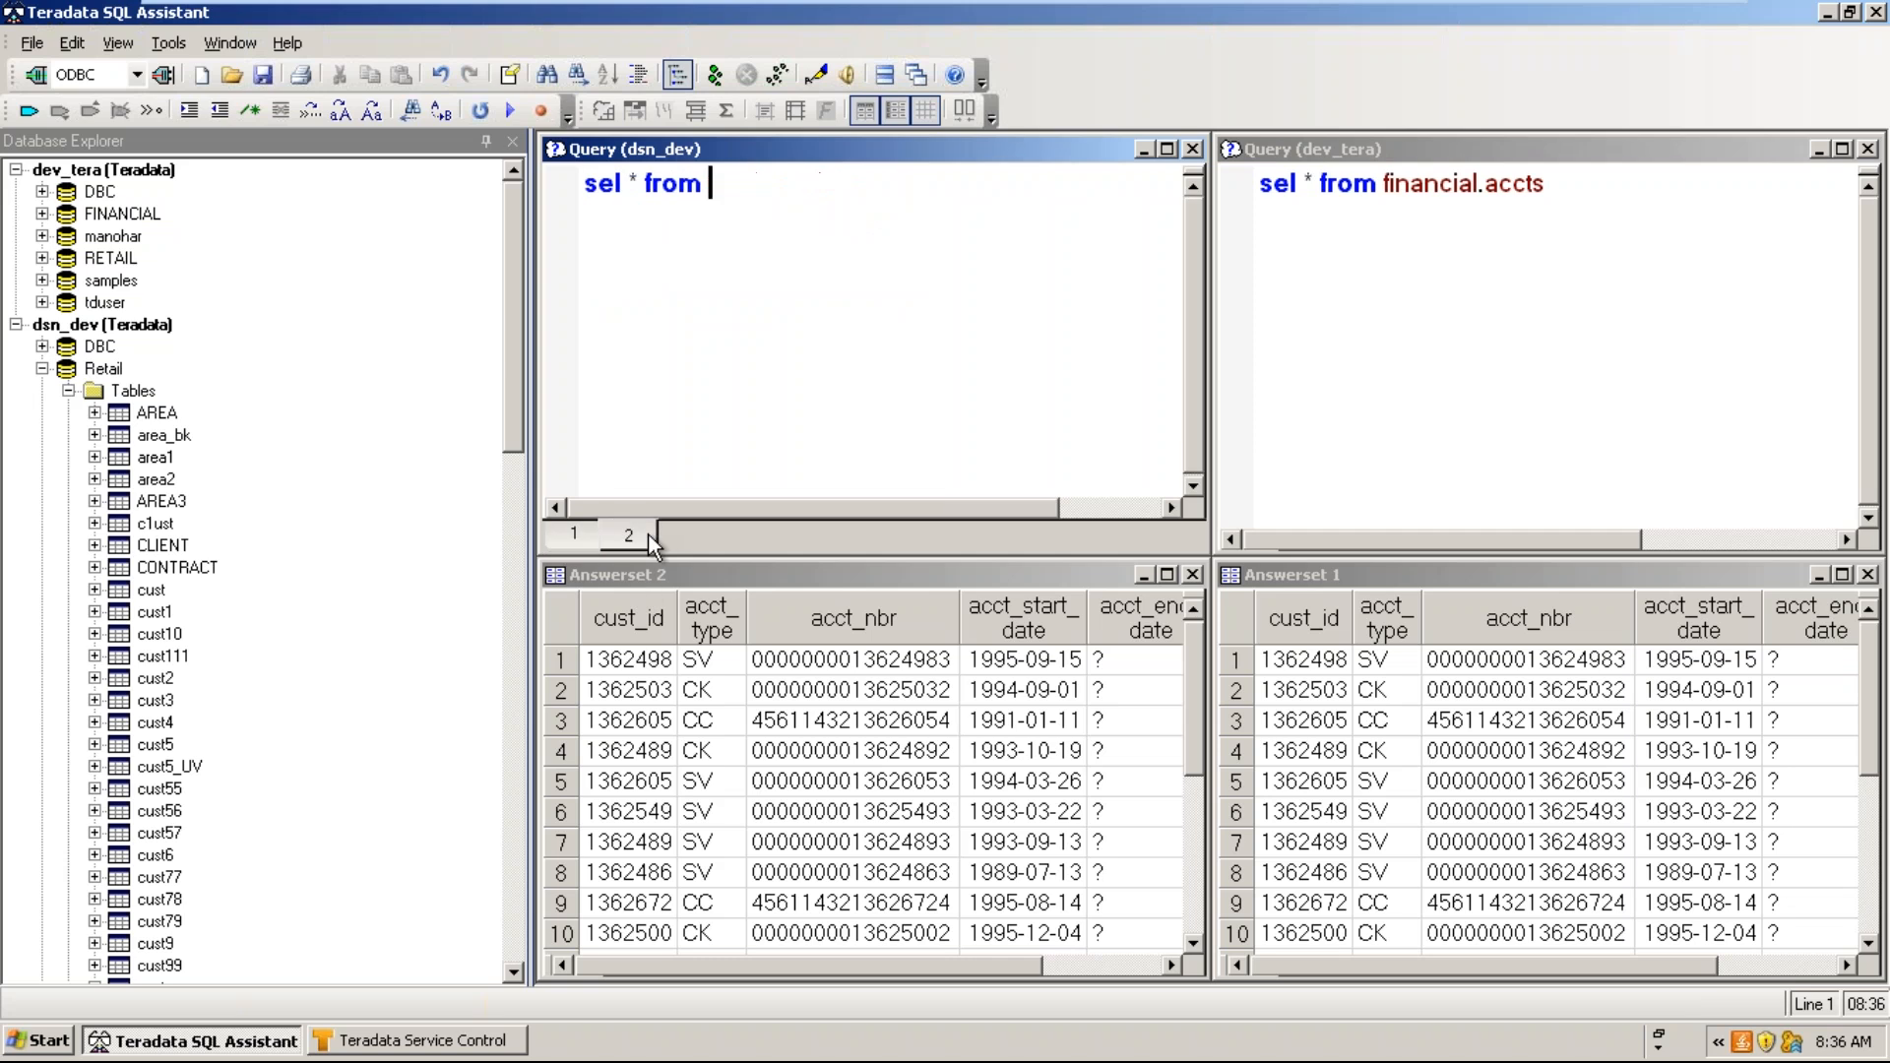
click(584, 534)
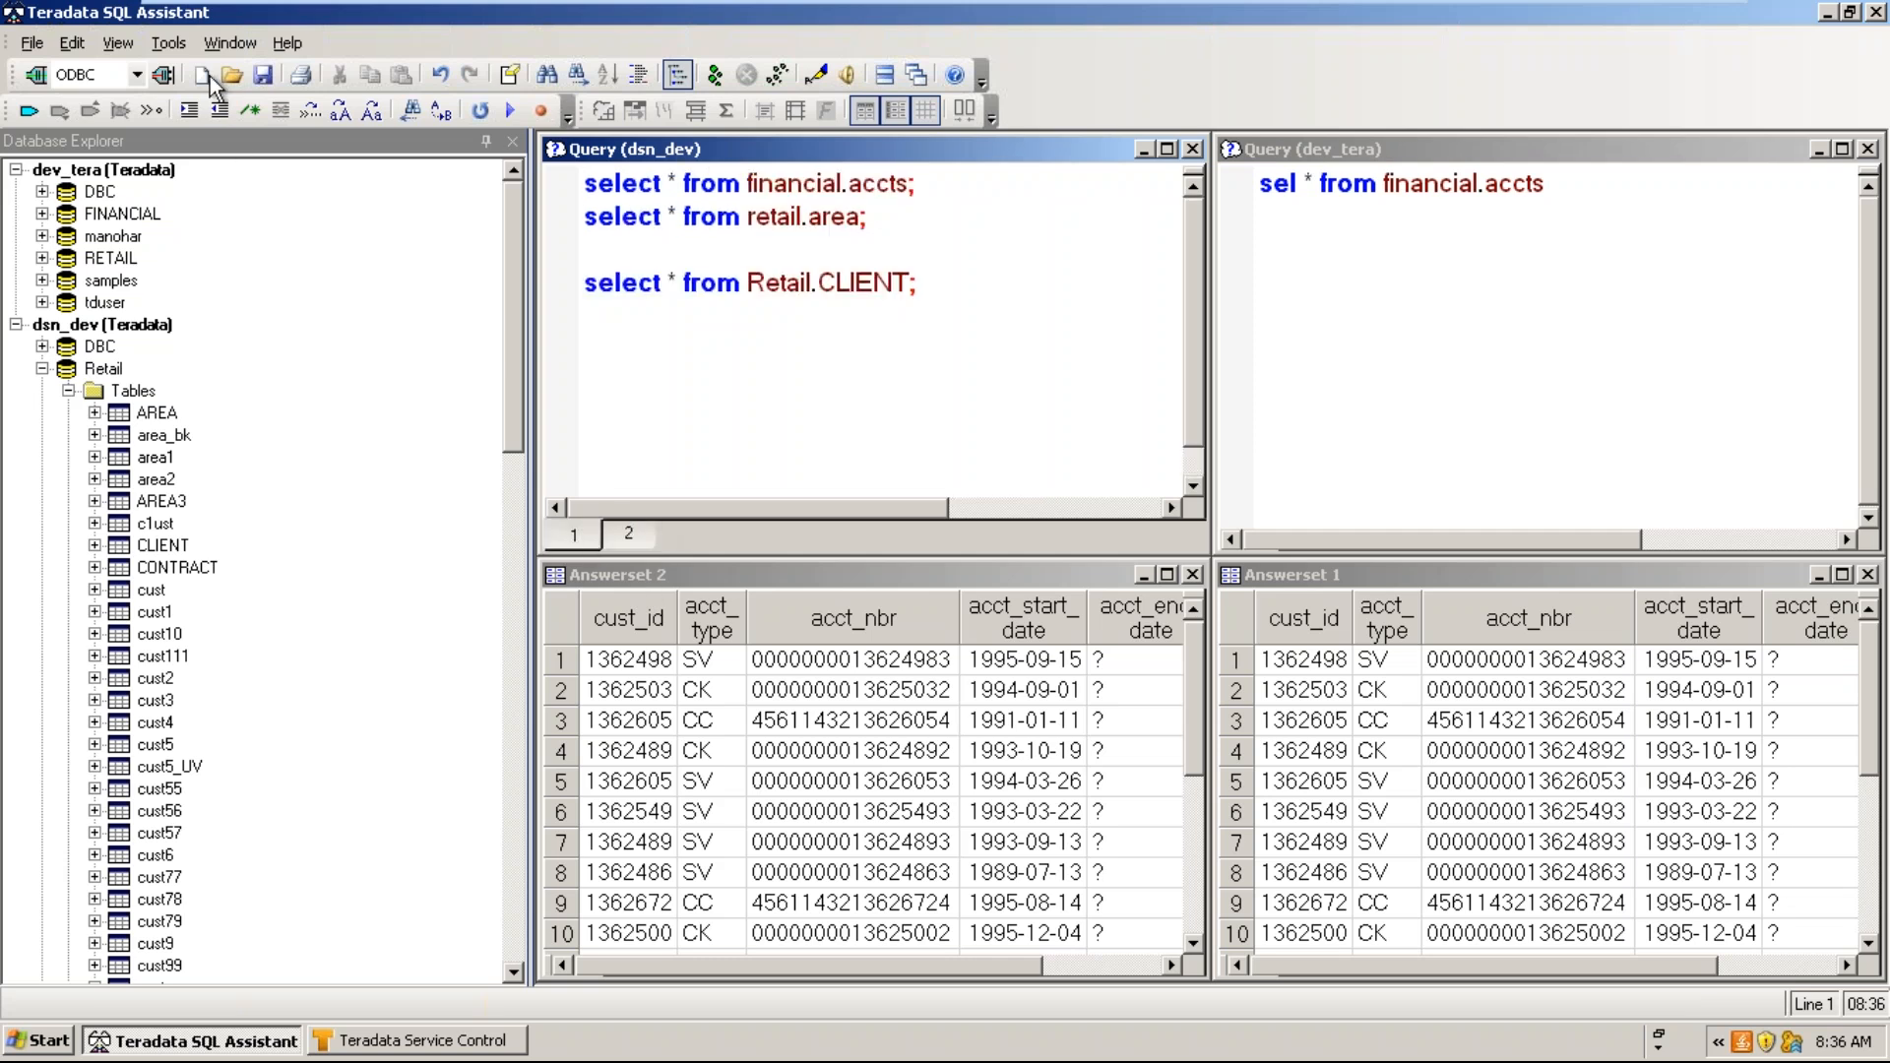
- Disable the general option for multiple queries per connection, save it, and check switching between the two existing dsn_dev query tabs
click(169, 42)
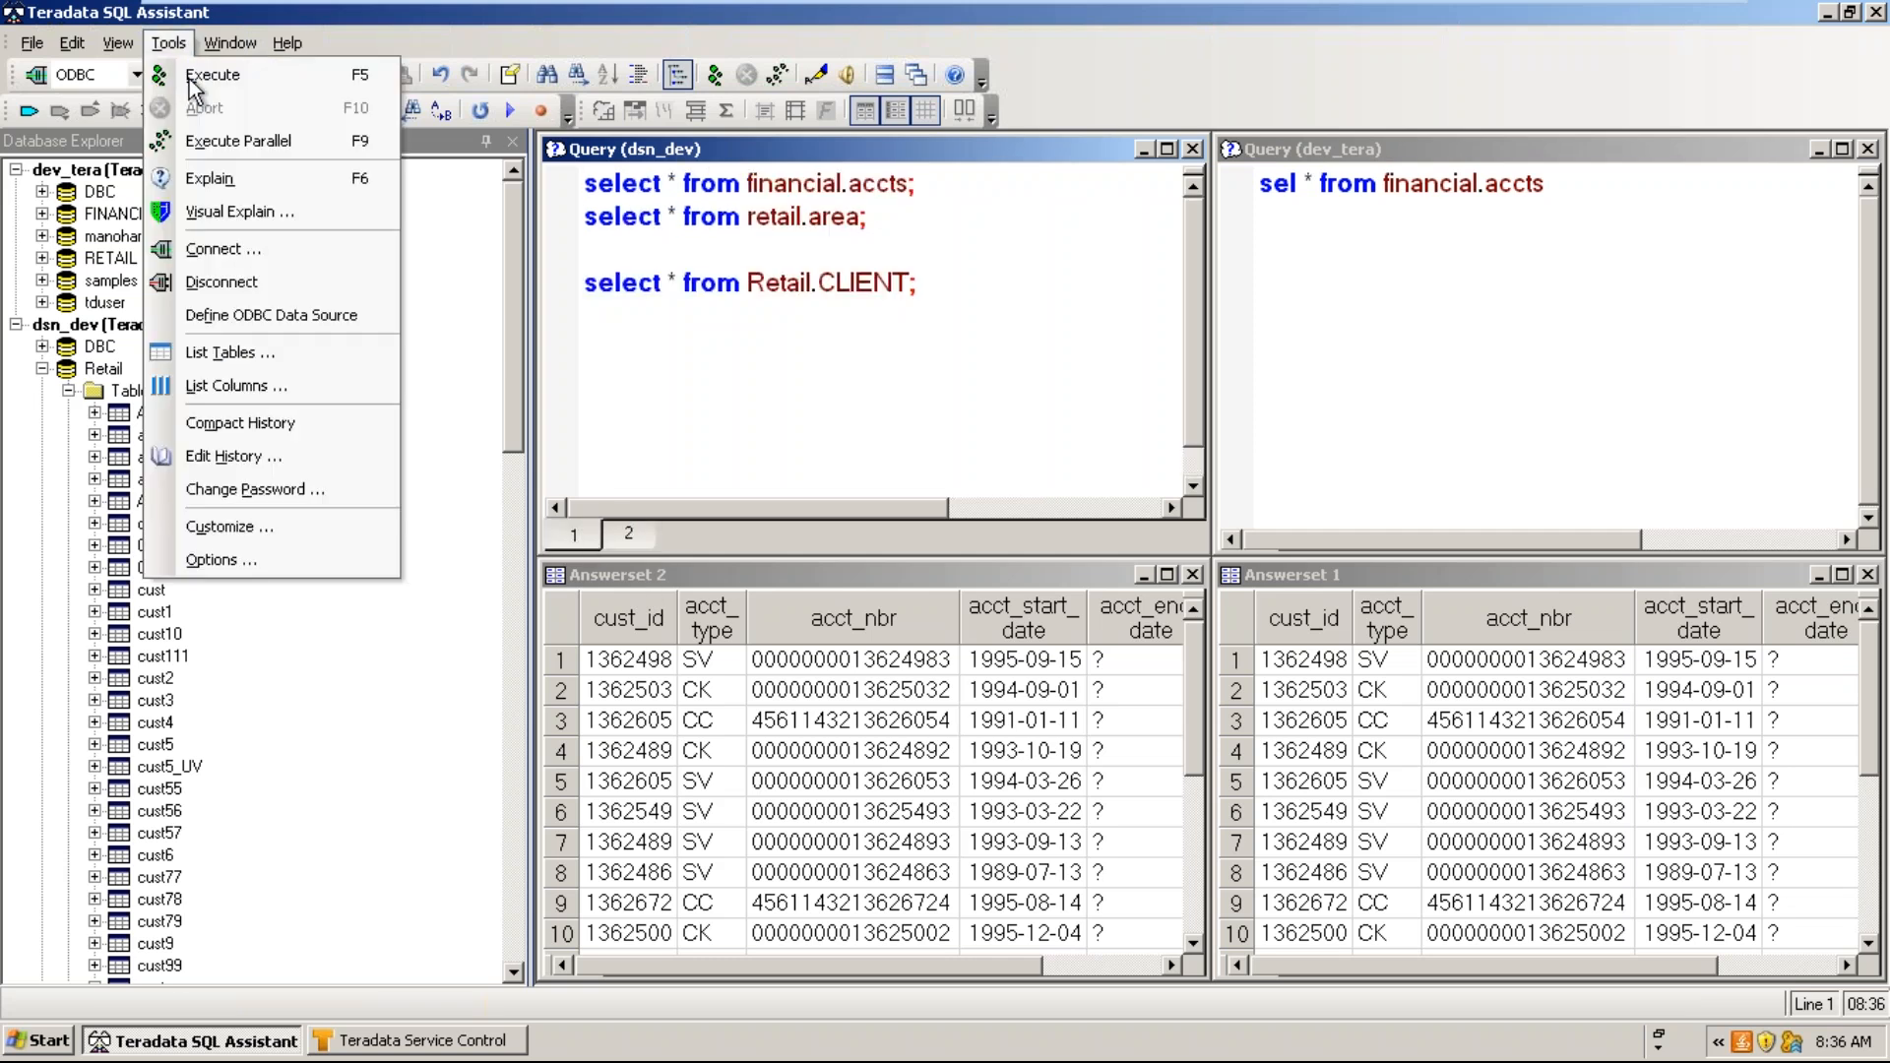
click(245, 563)
click(655, 305)
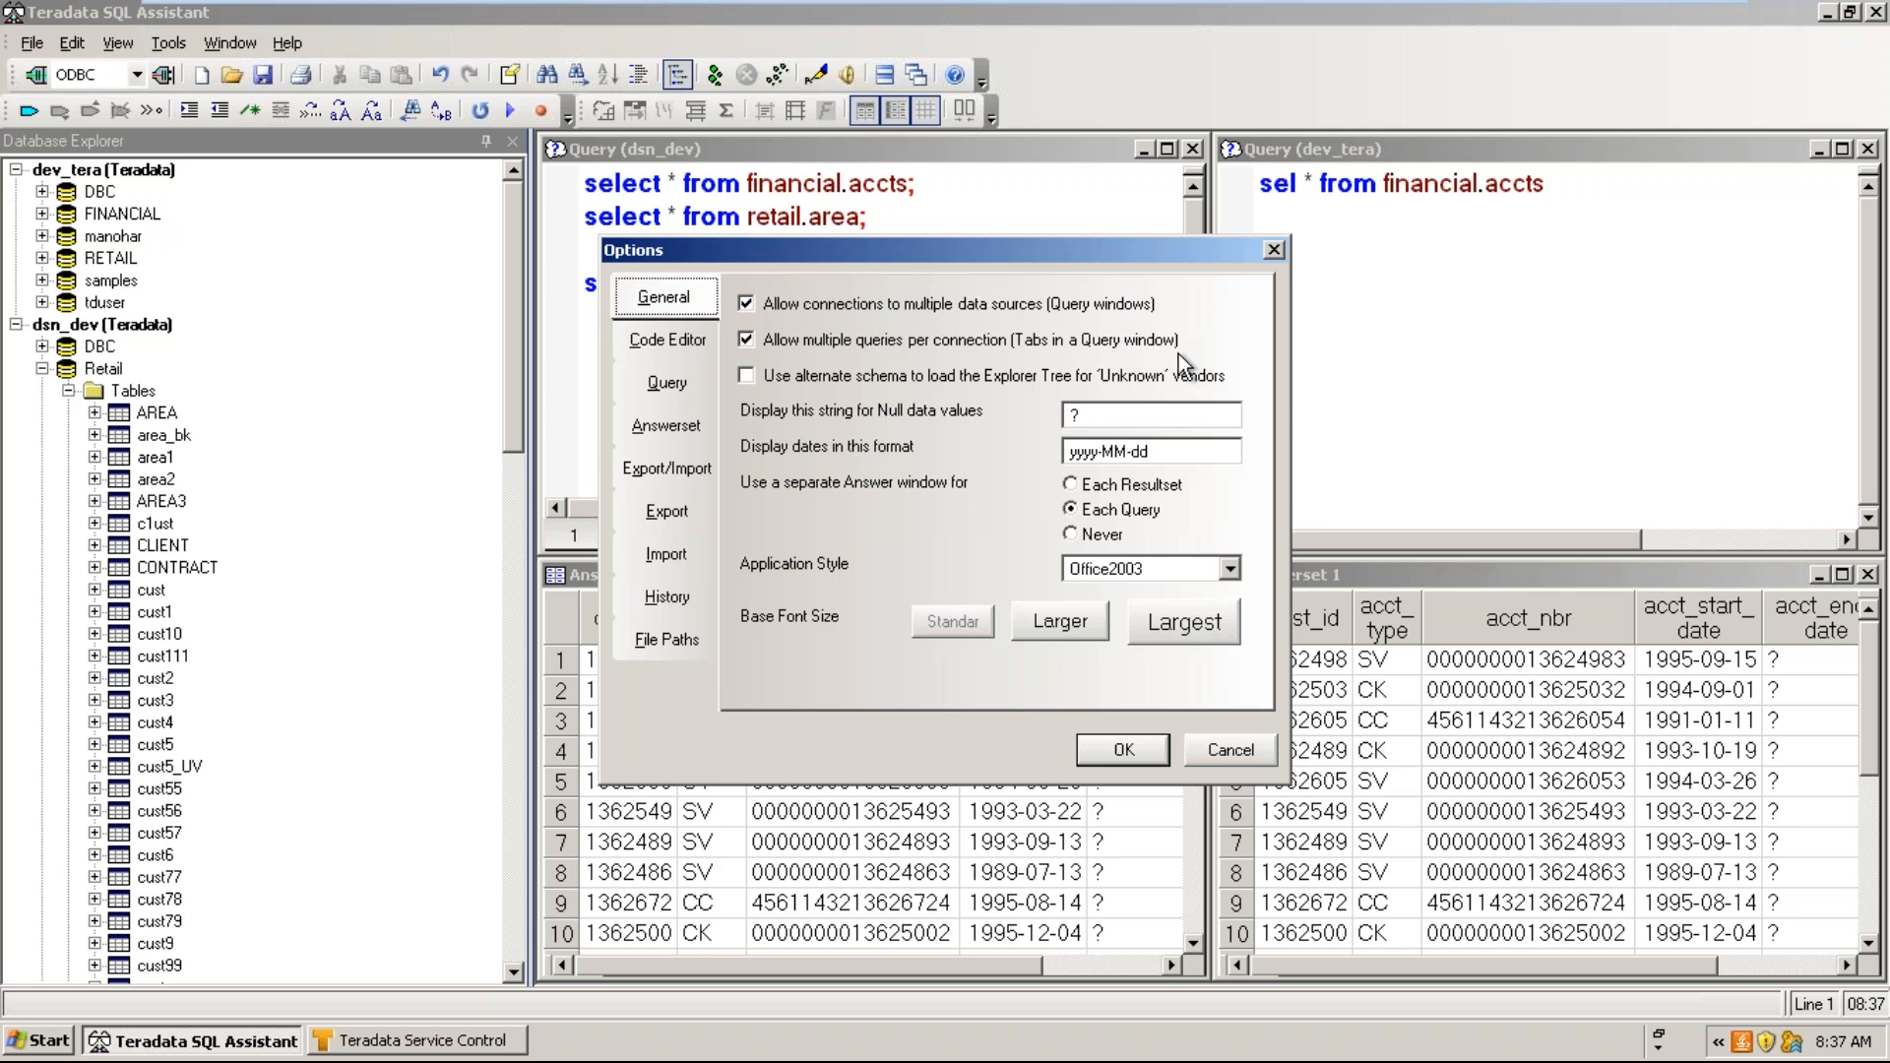
click(746, 340)
click(1121, 751)
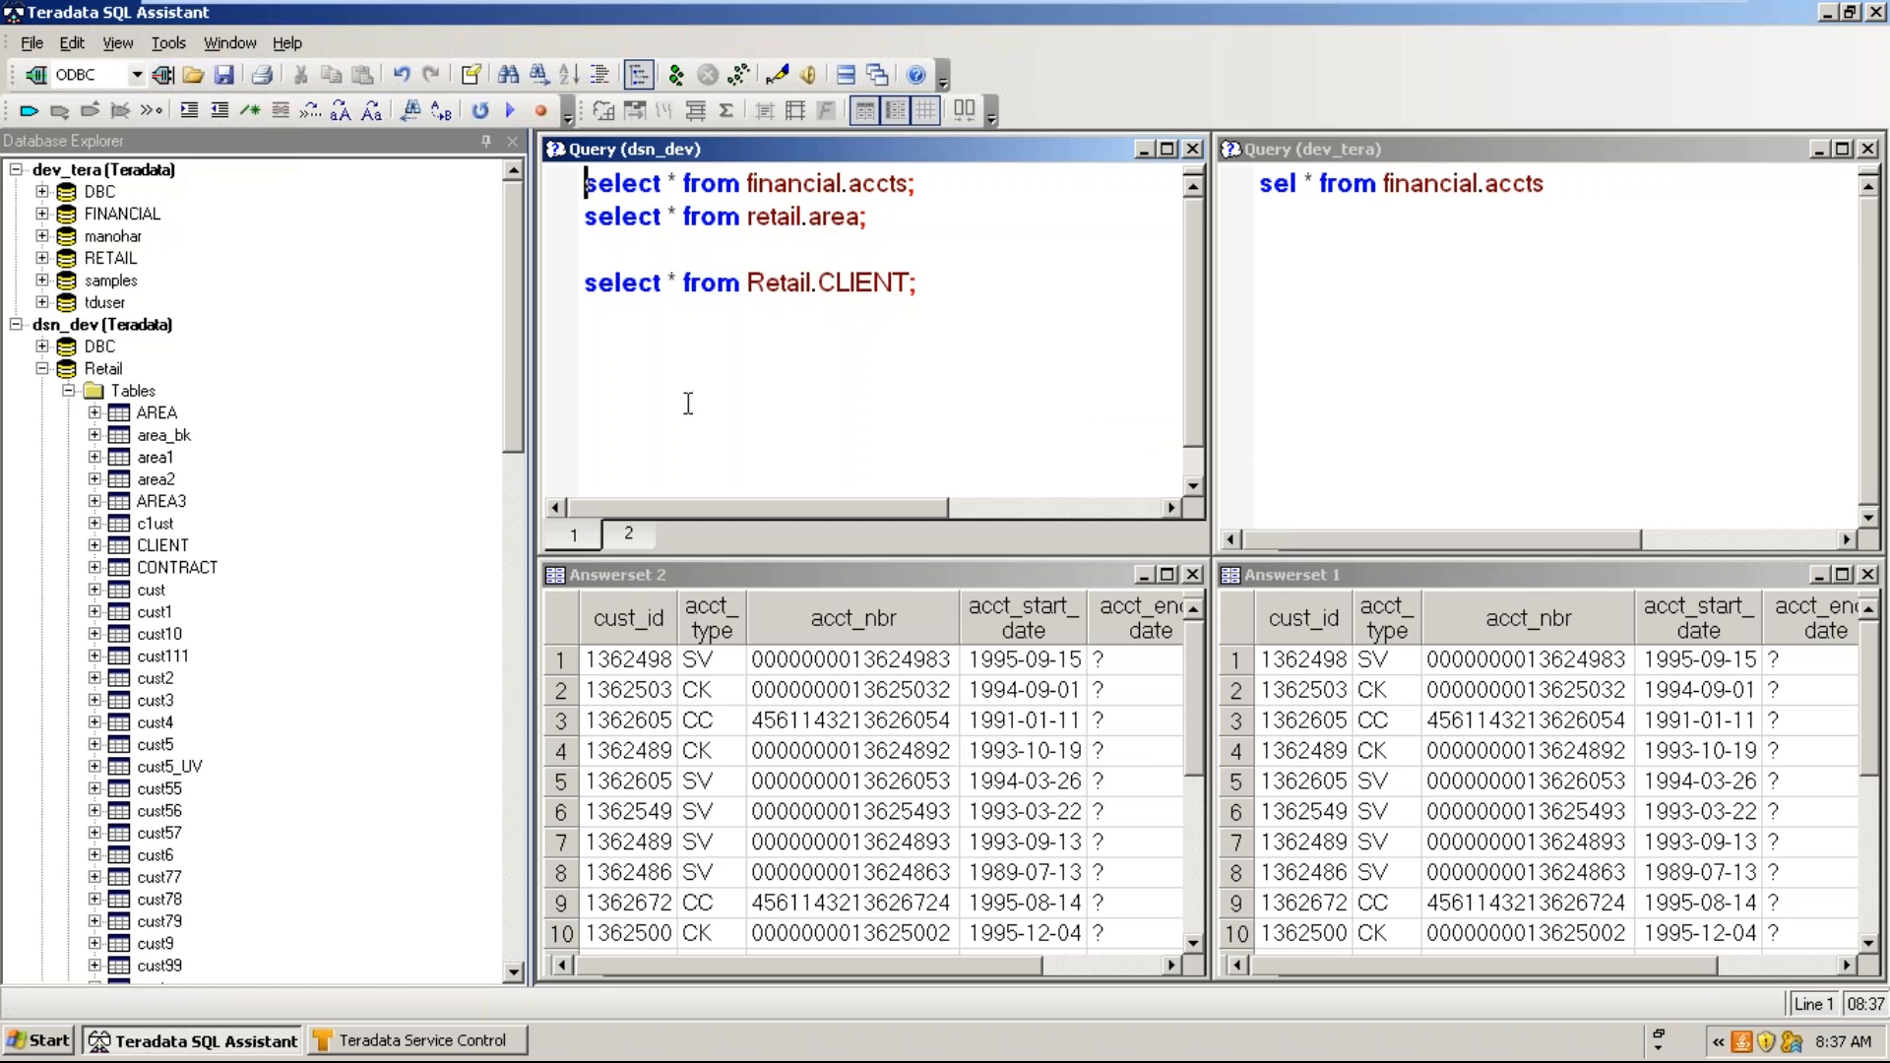
click(620, 539)
click(586, 538)
click(645, 539)
click(589, 539)
- Re-enable the general option allowing multiple queries per connection and save the options
click(168, 42)
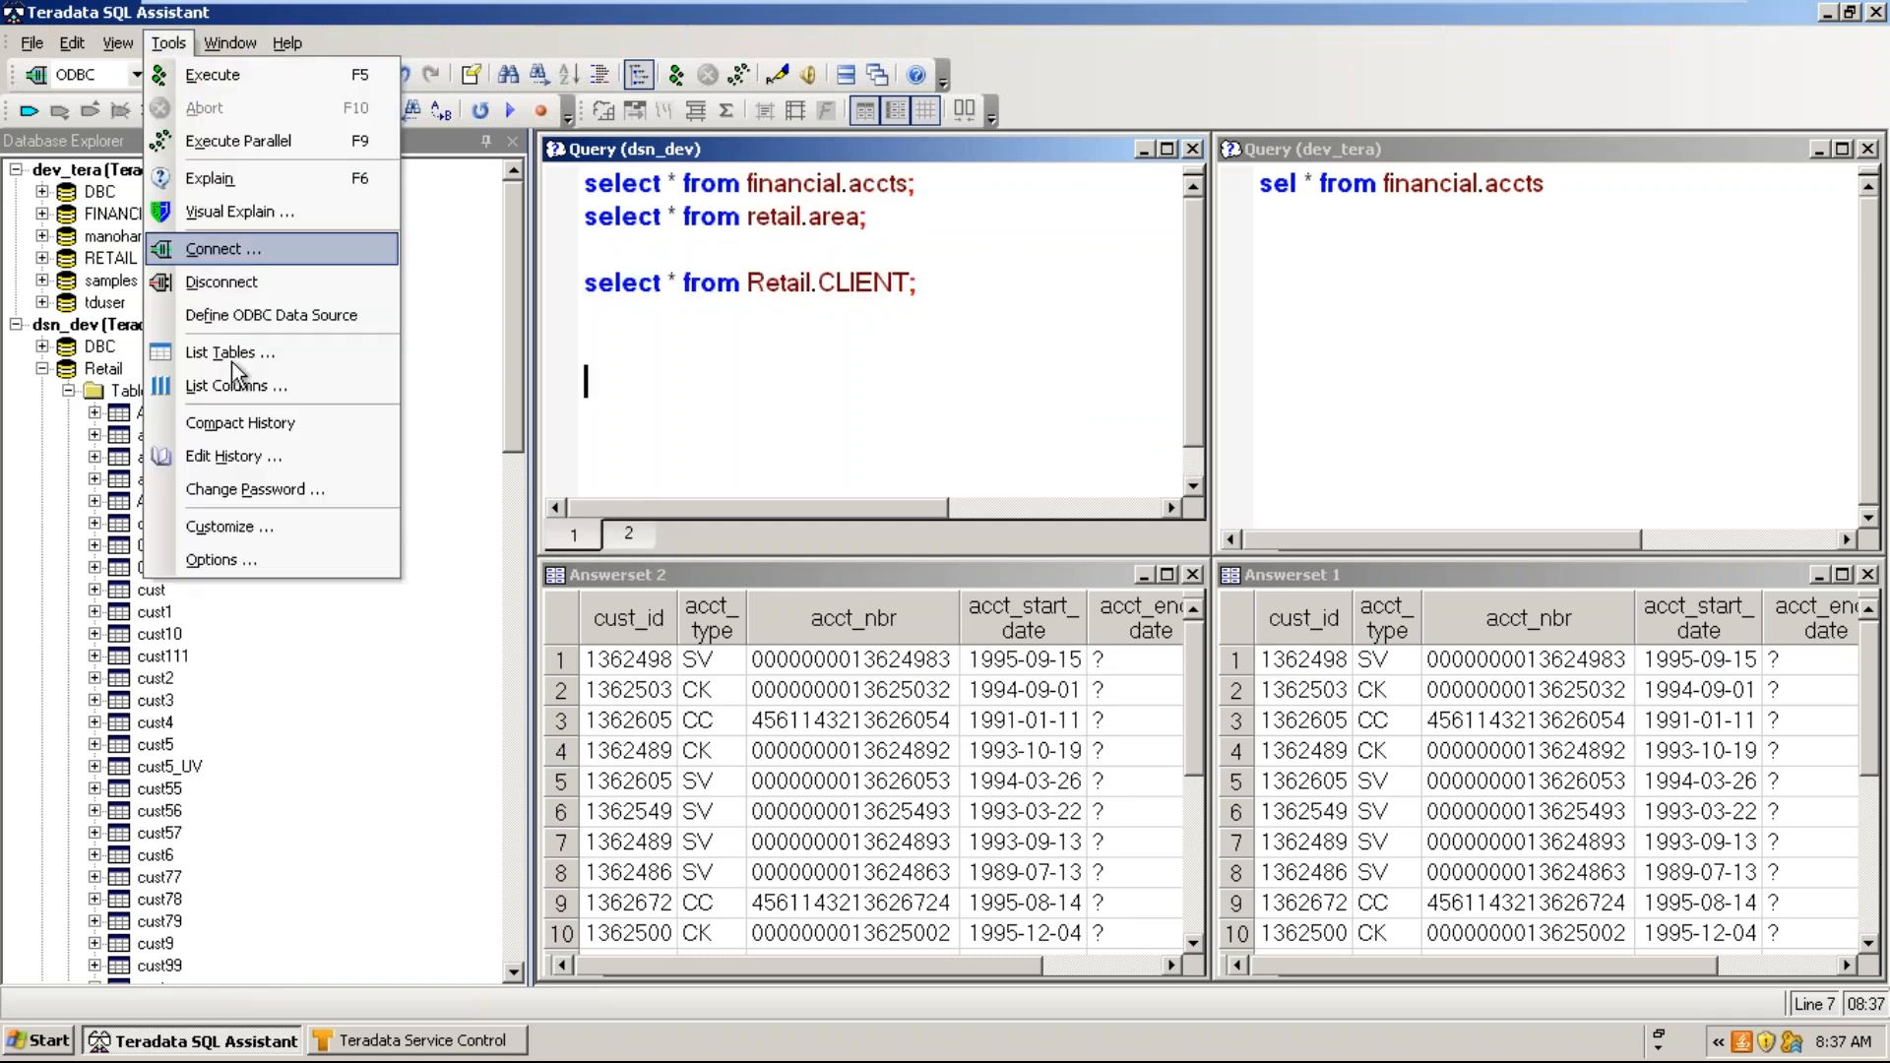
click(252, 561)
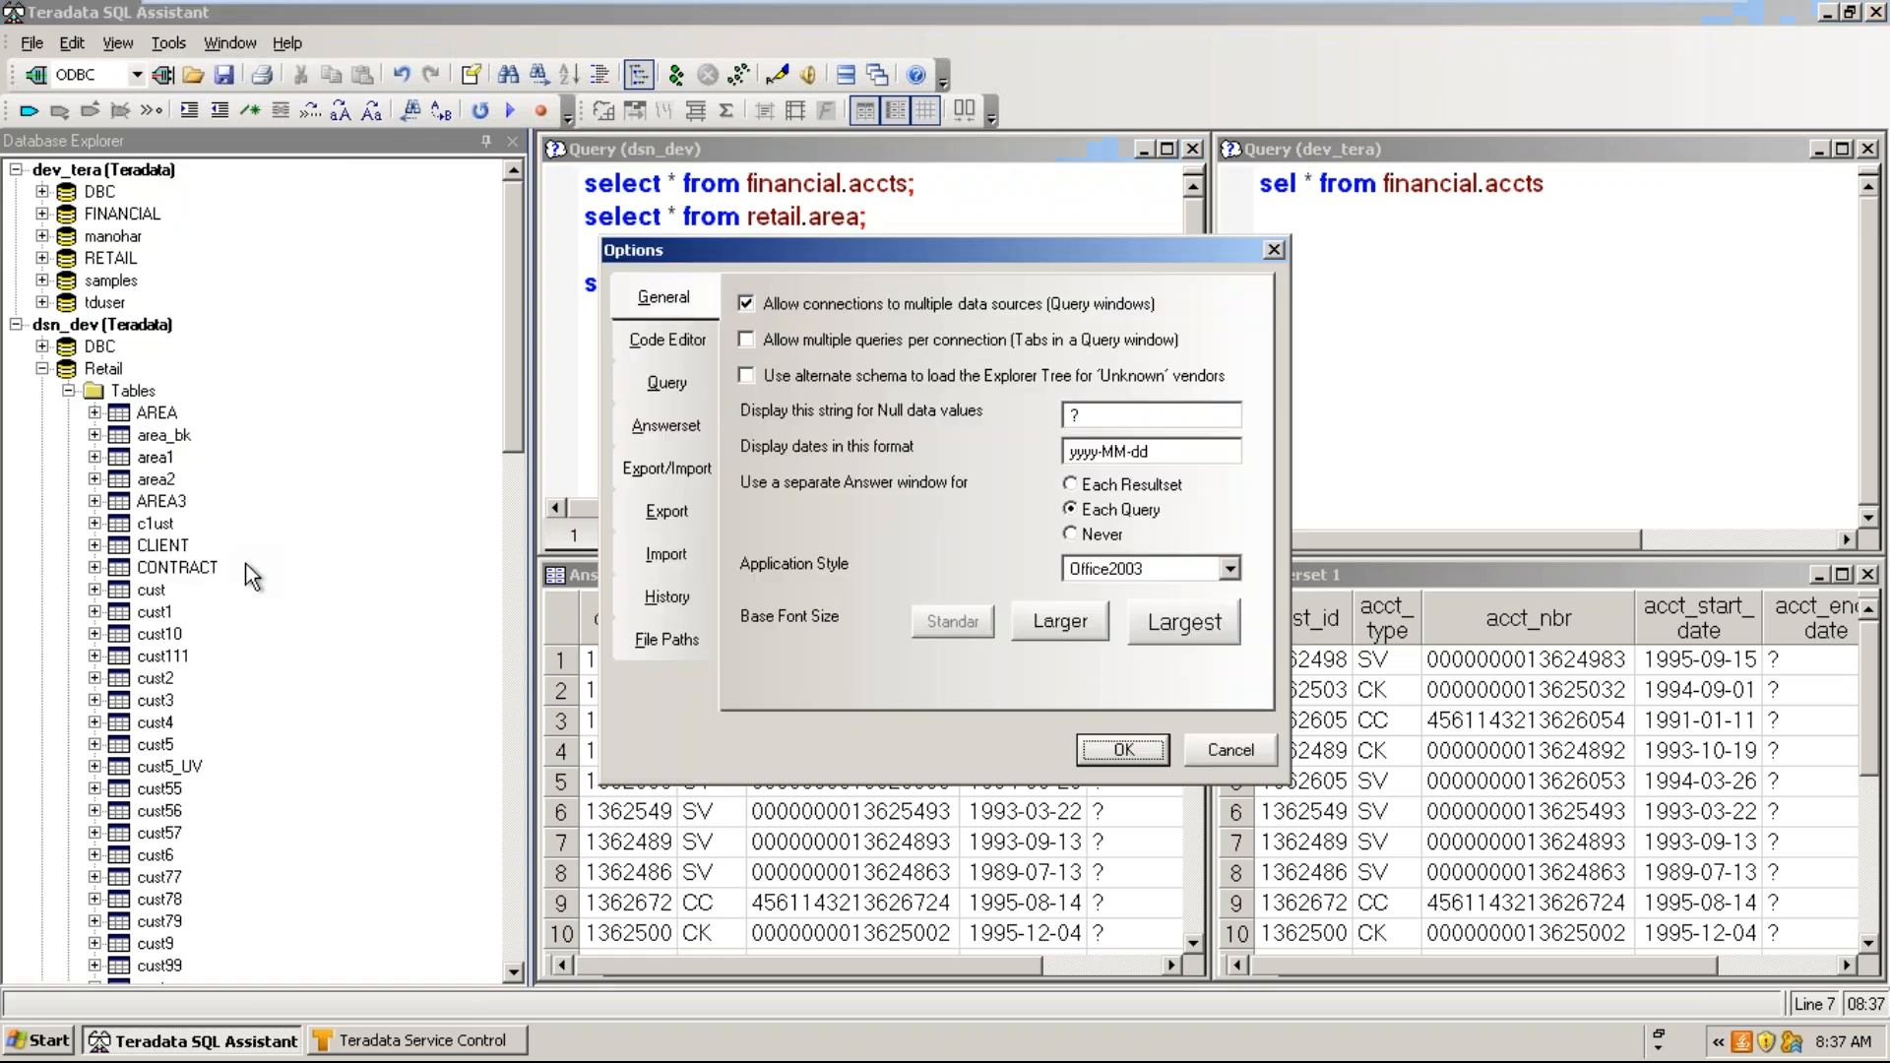
click(752, 344)
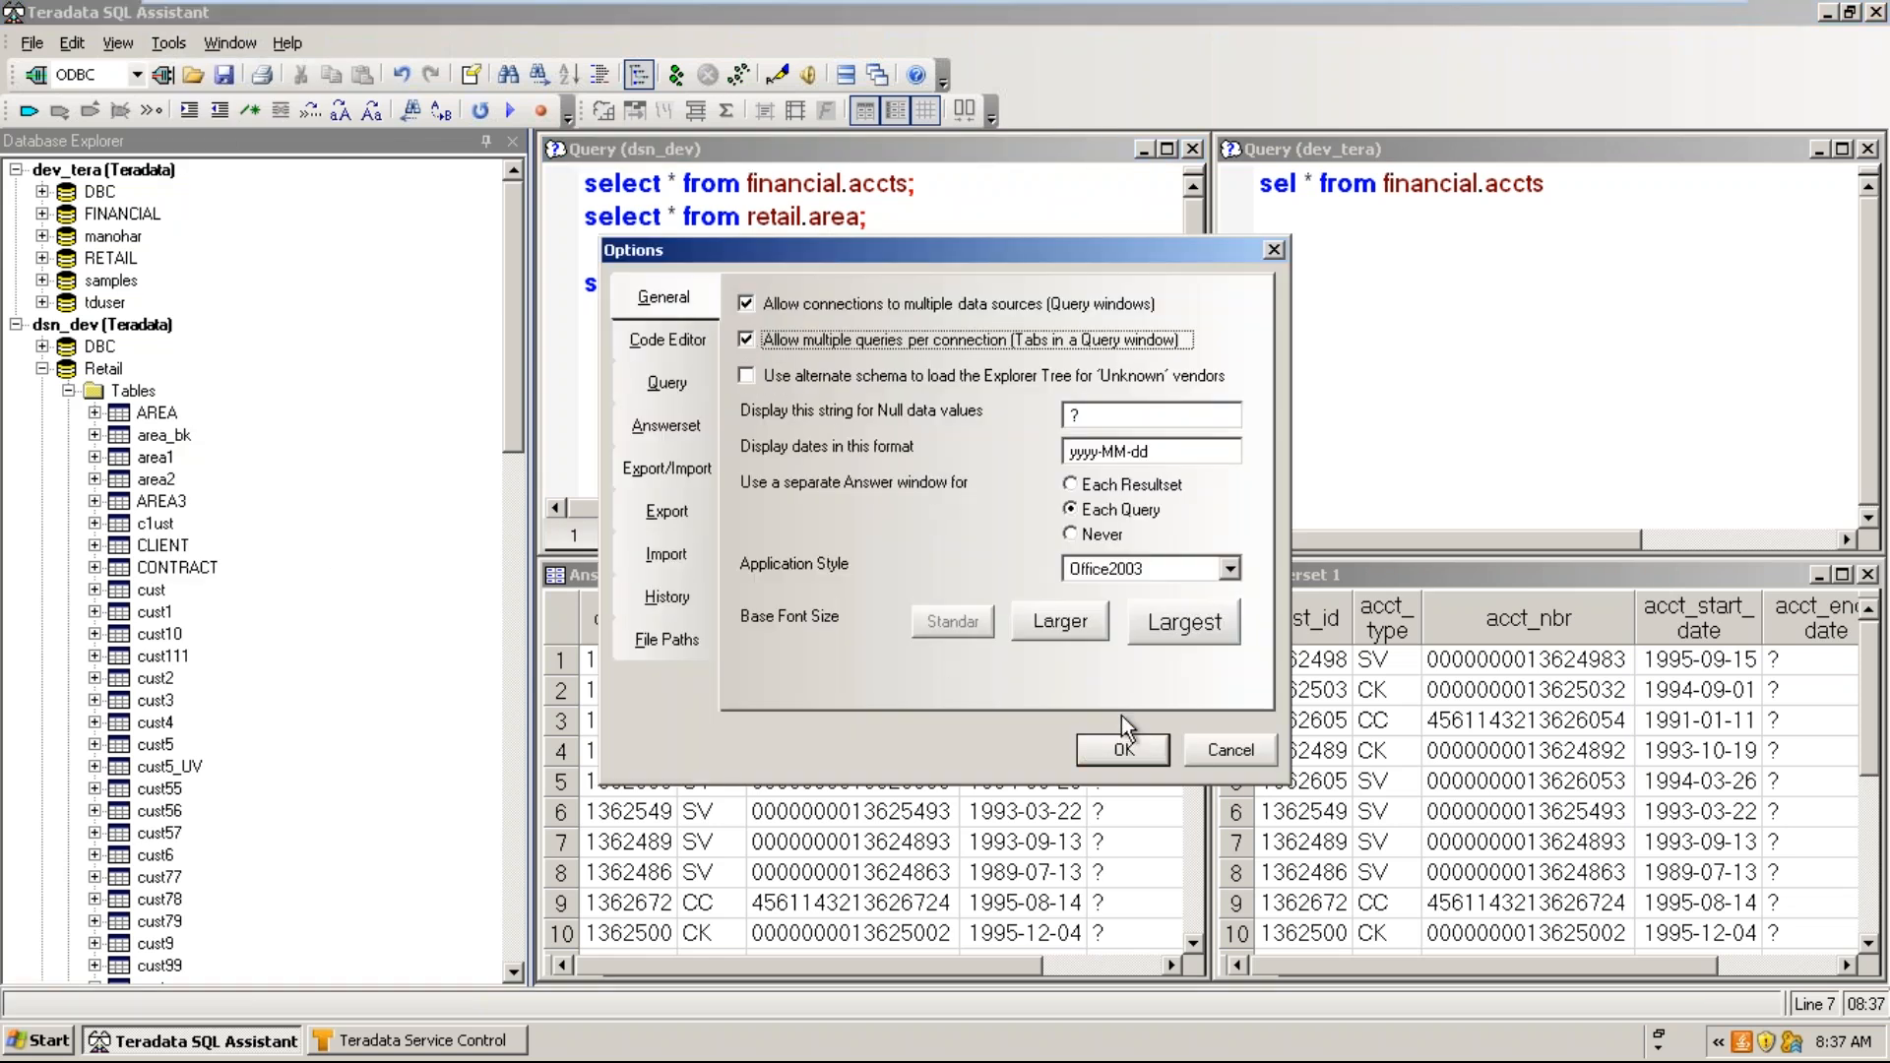
click(1106, 757)
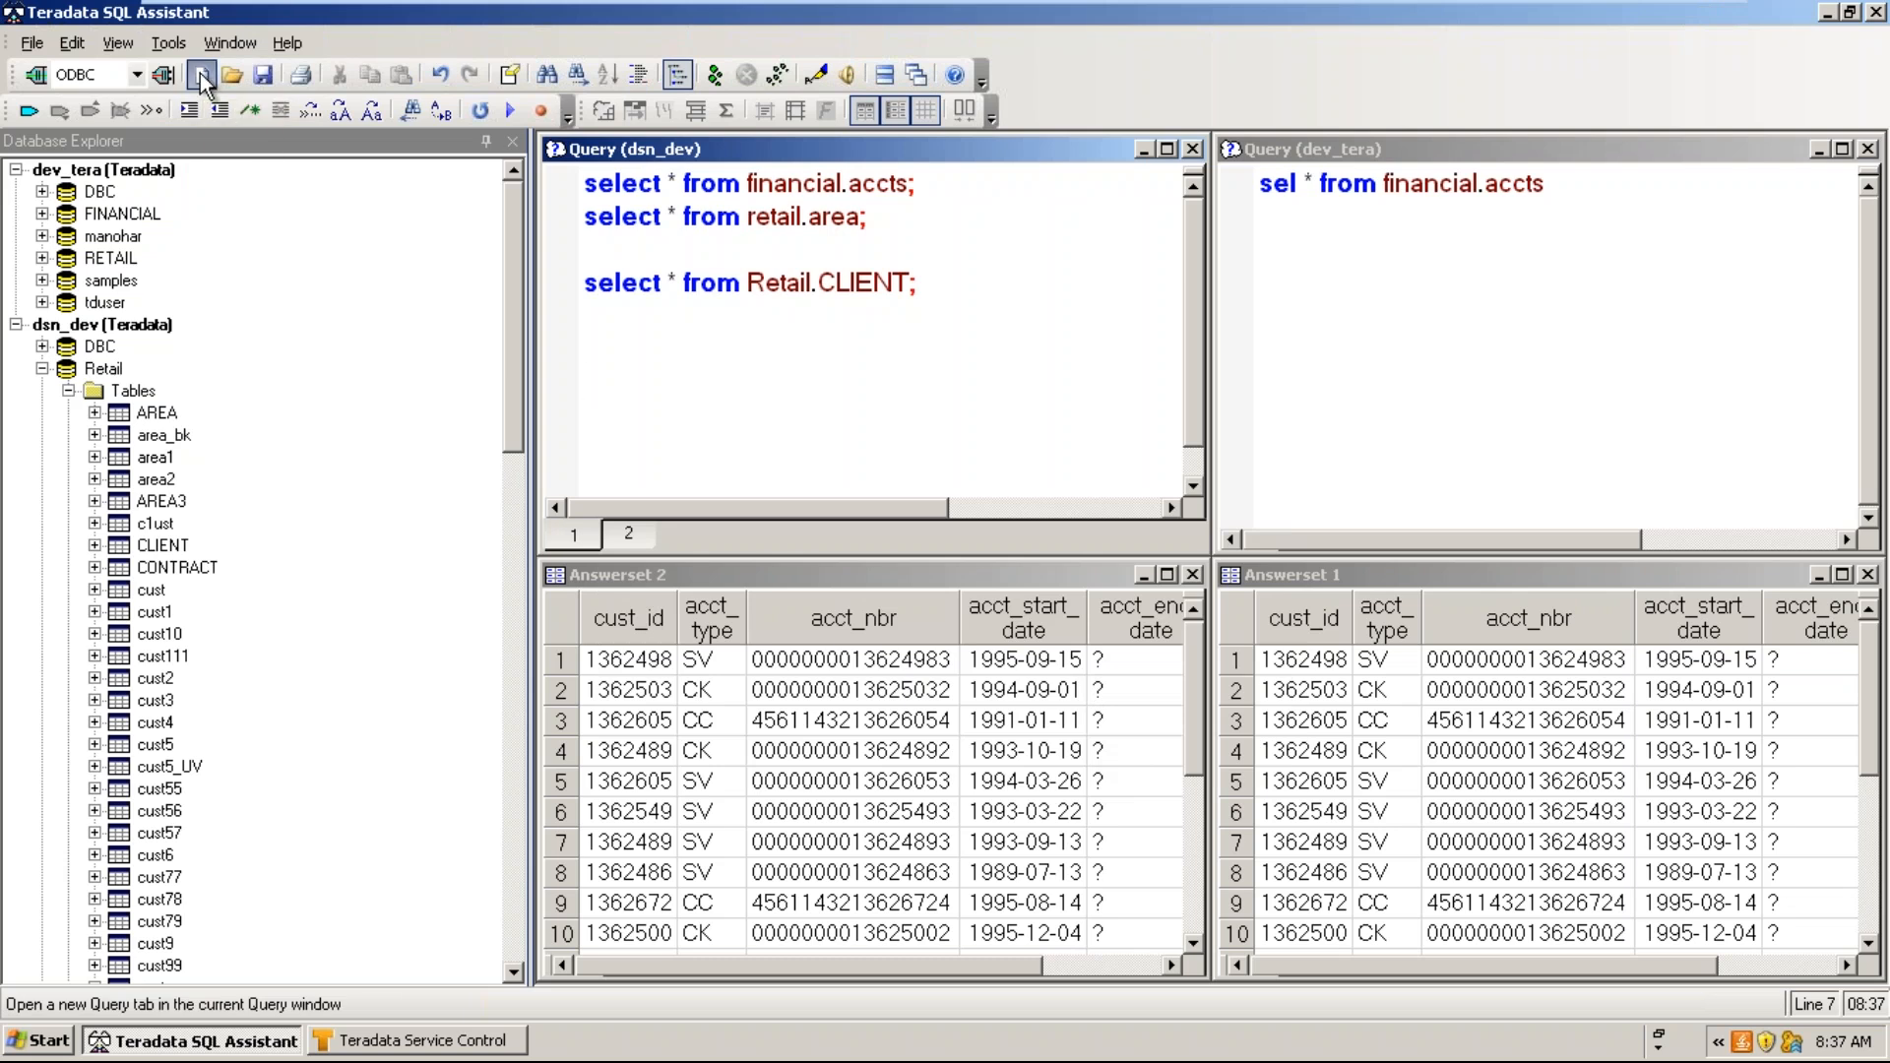
- Add a third and a fourth query tab to the dsn_dev query window and return to its first tab
click(201, 77)
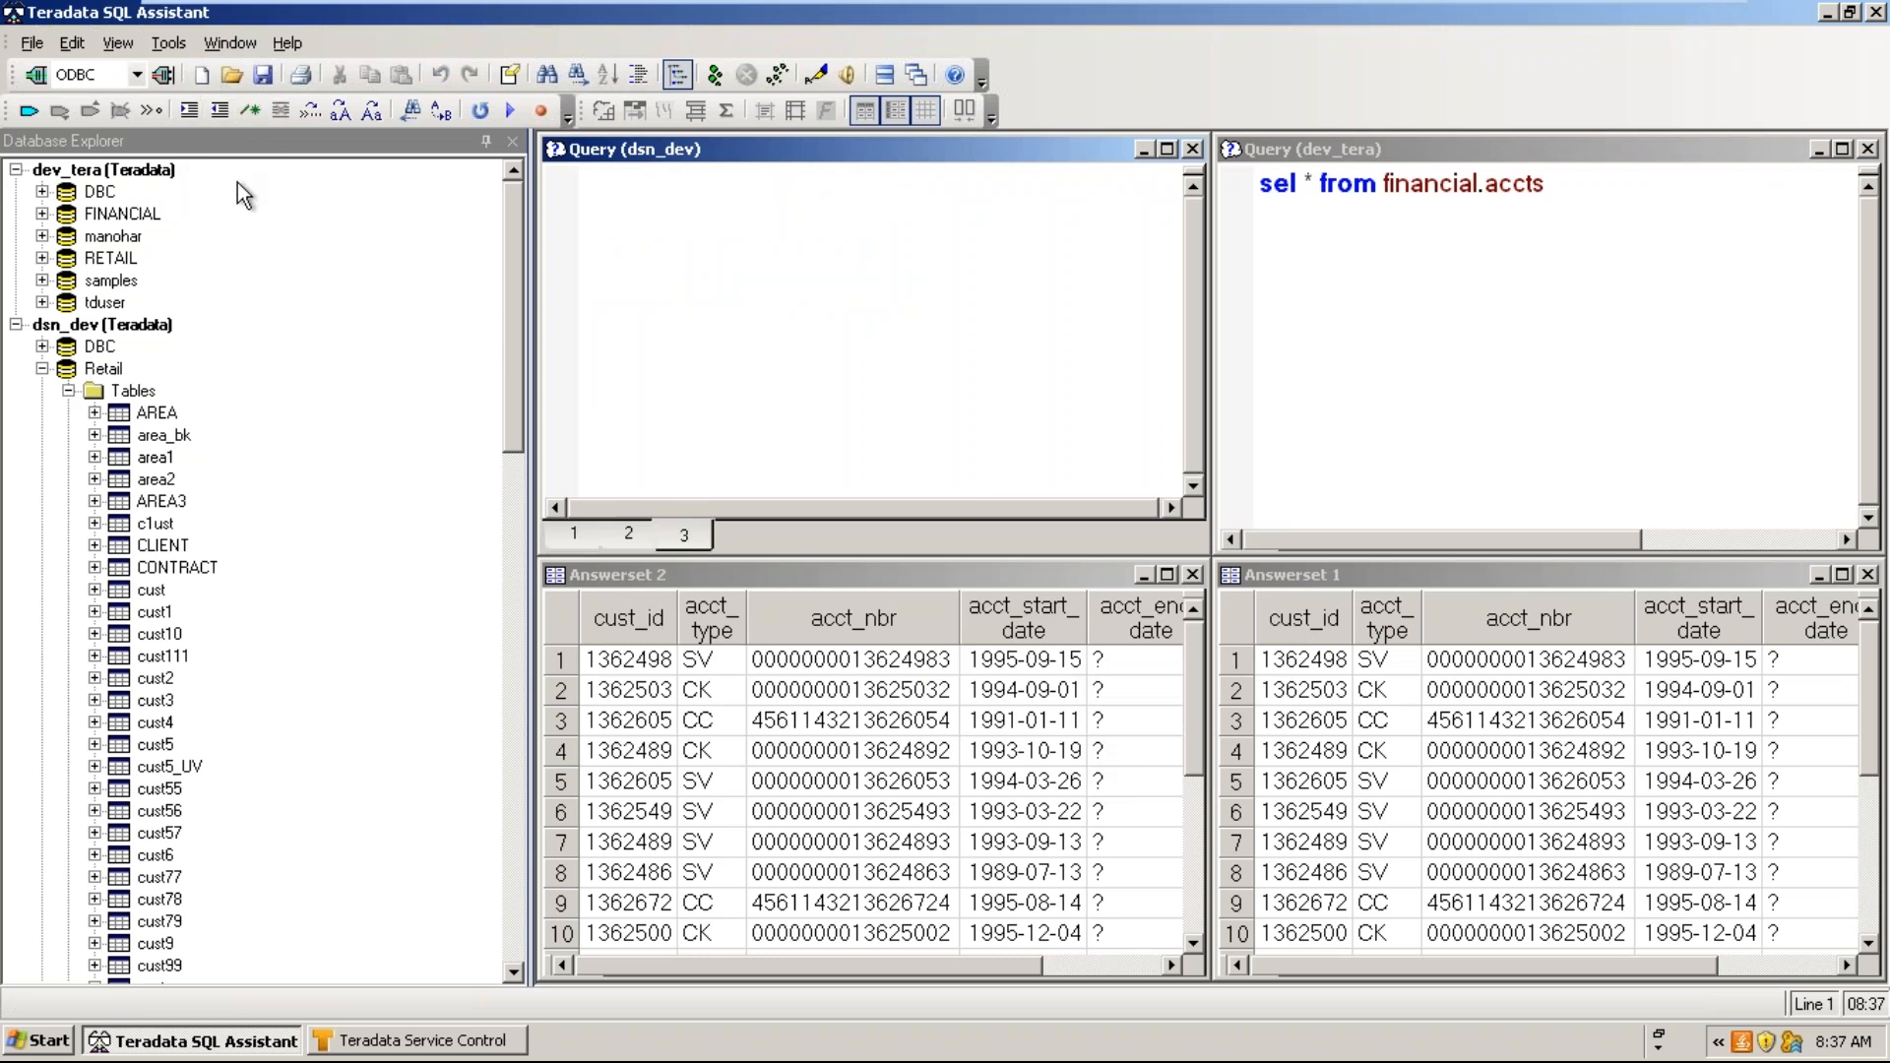
click(202, 77)
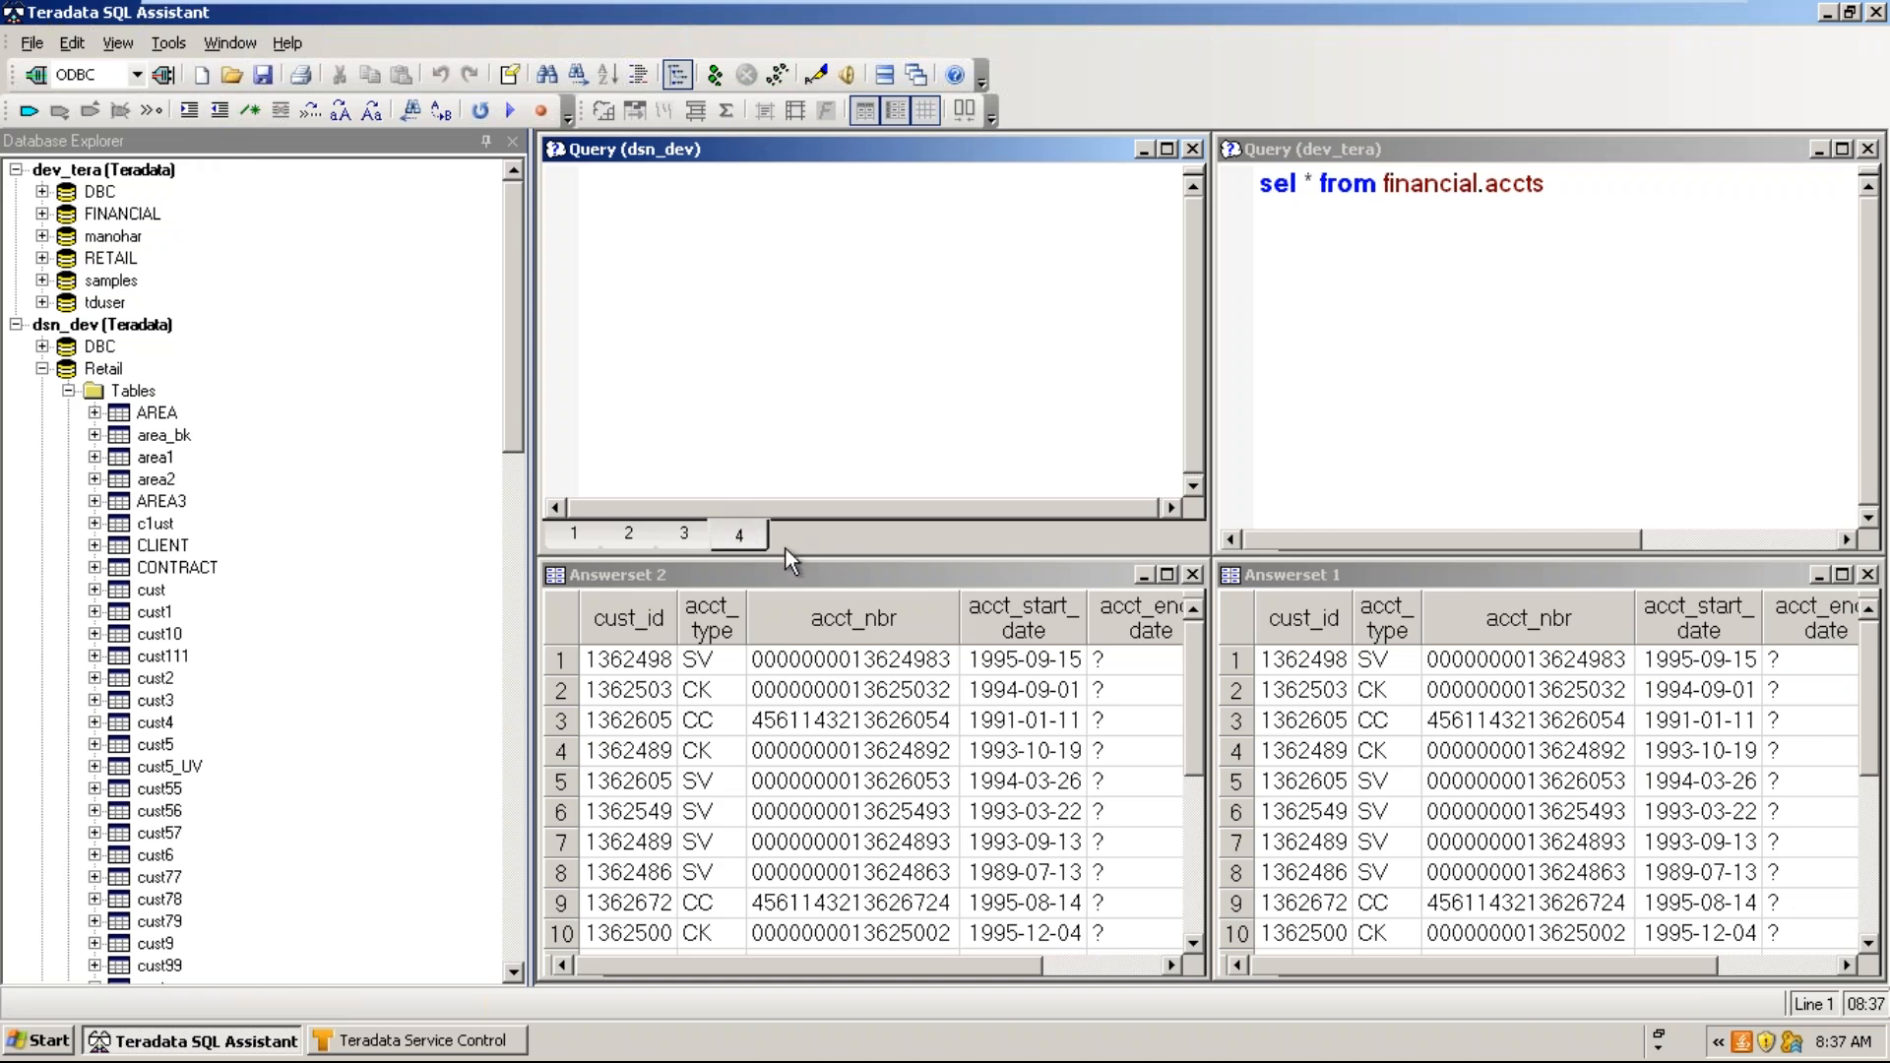
click(630, 534)
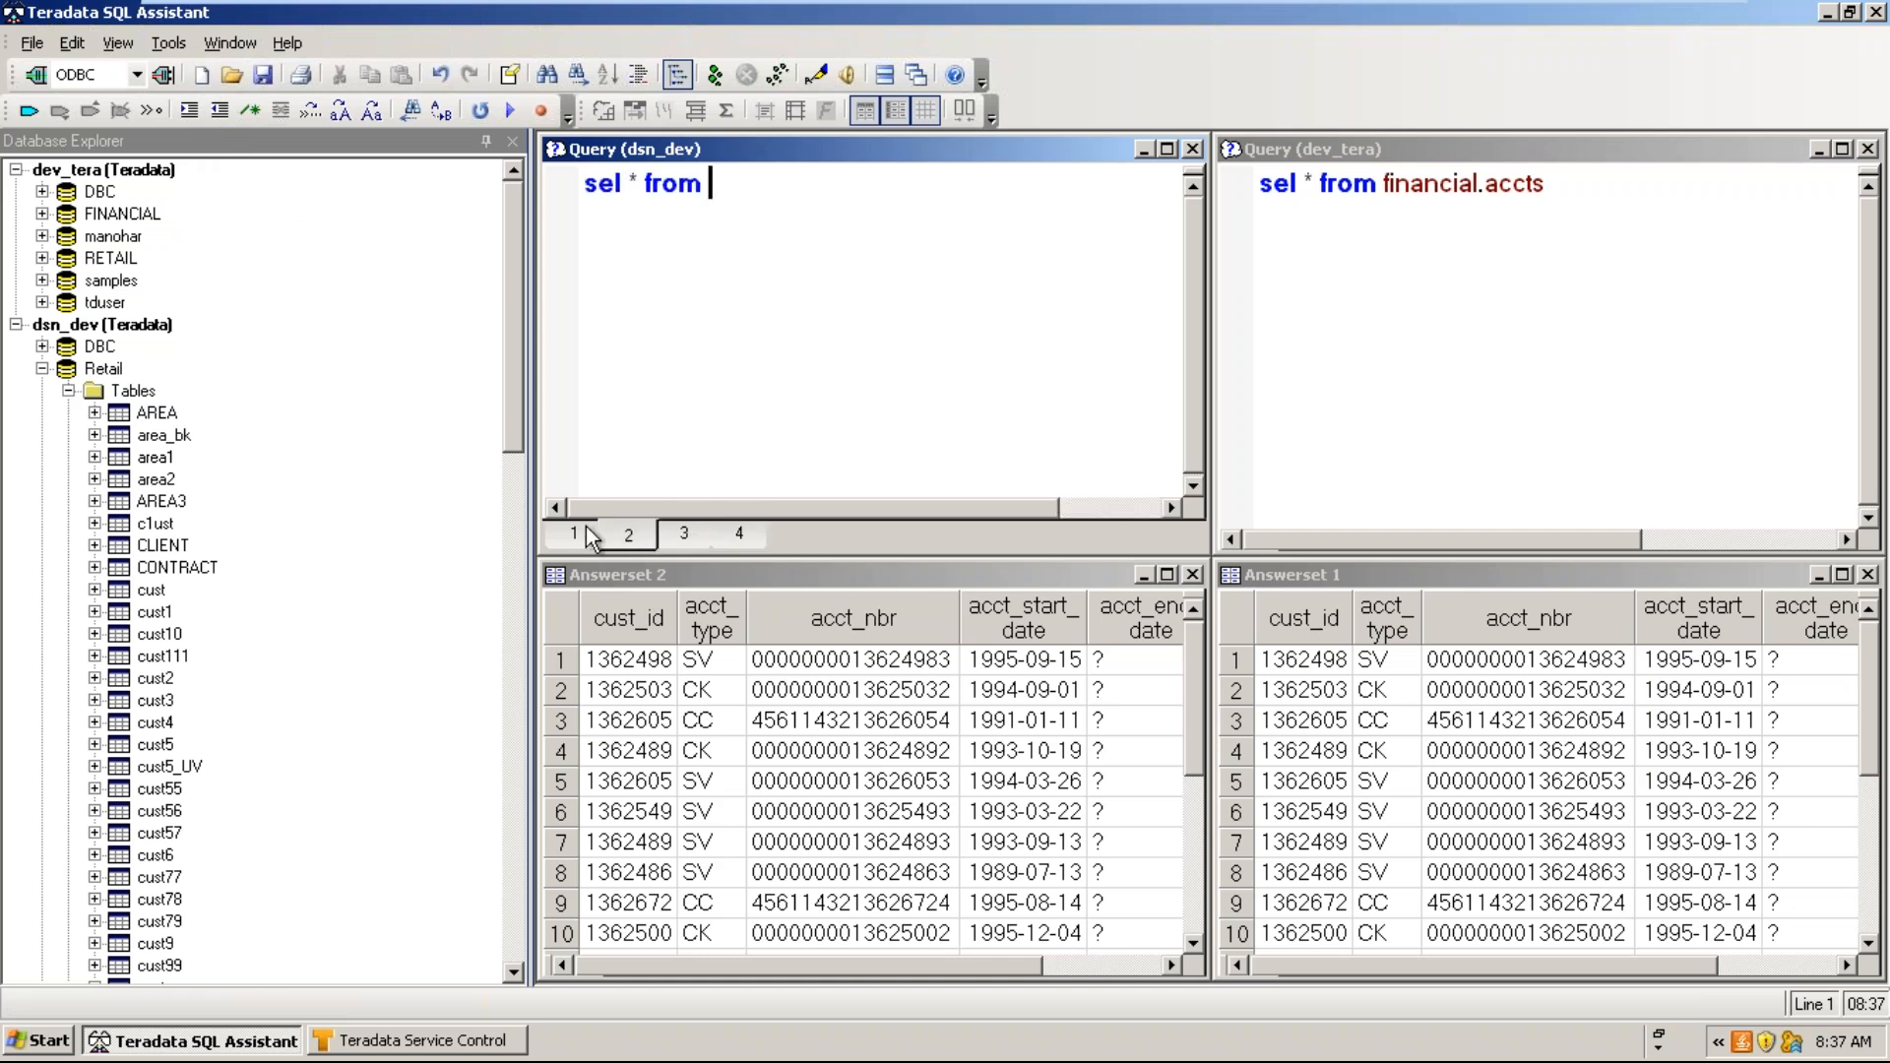
click(586, 531)
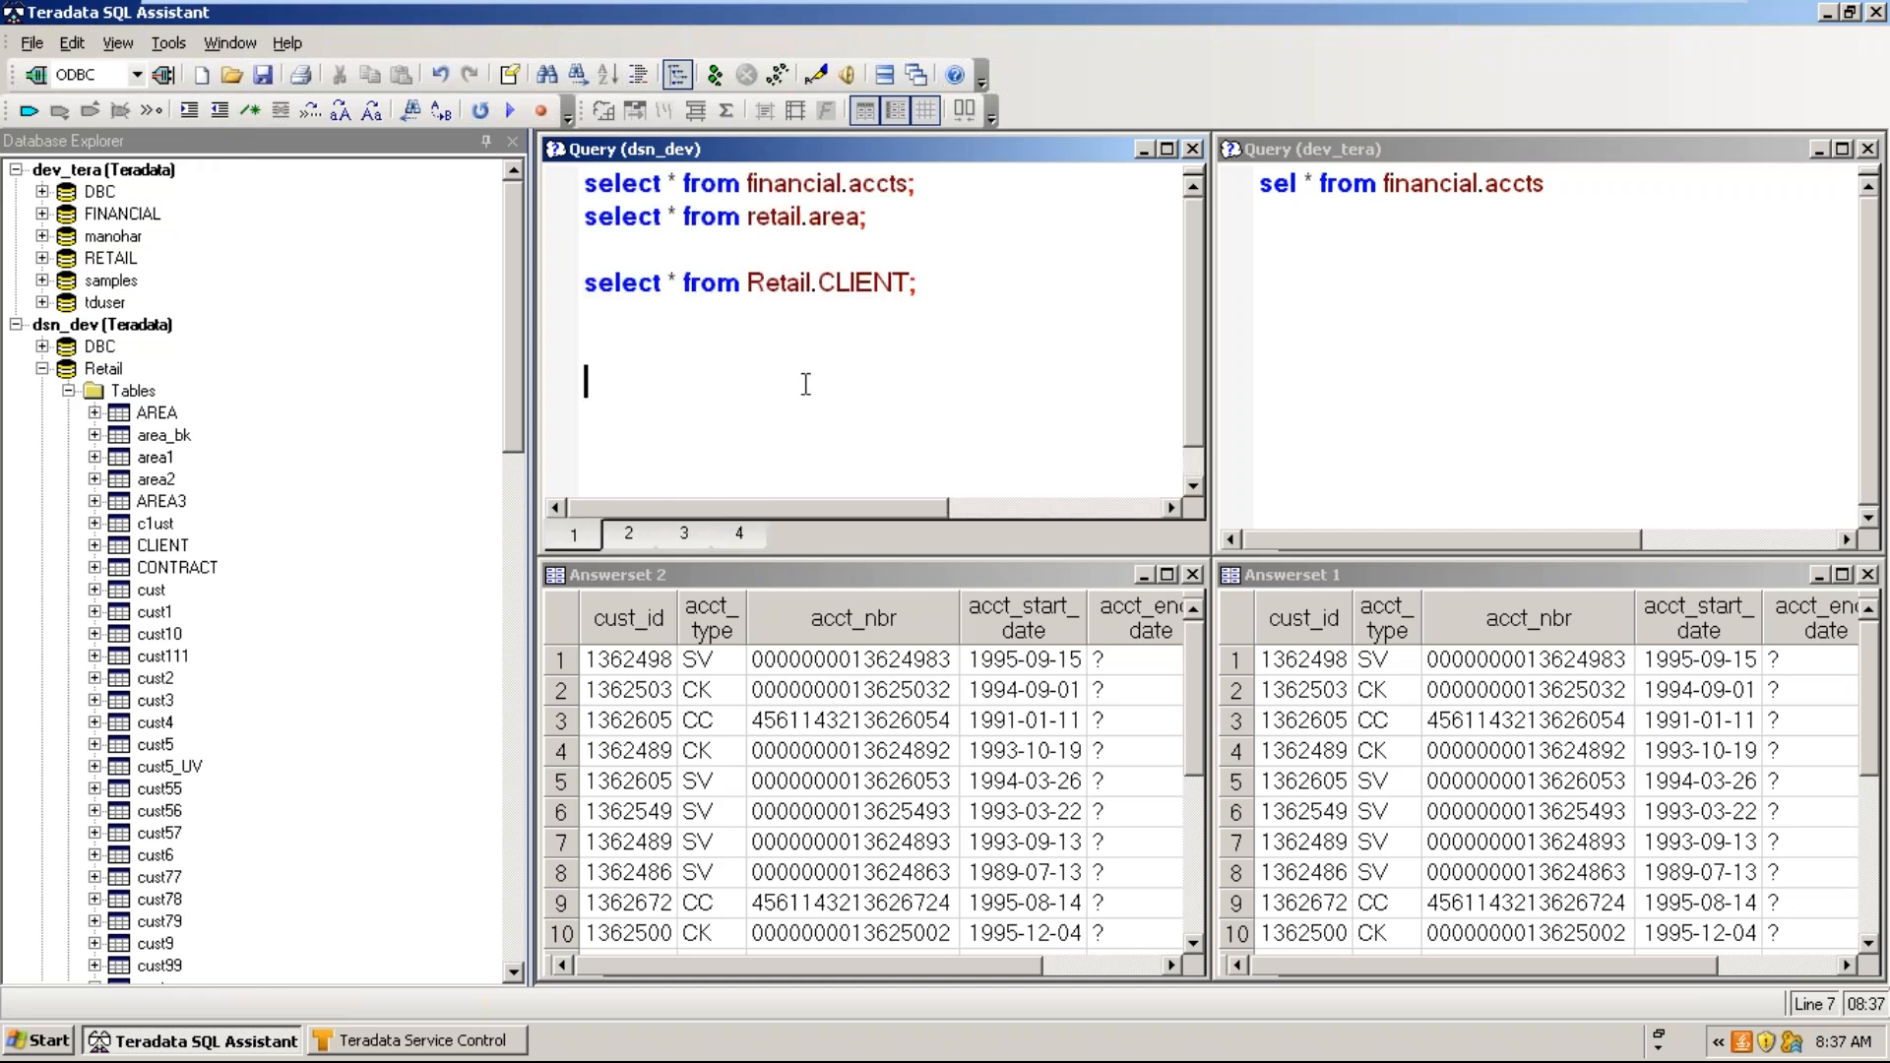
- Examine the general options, highlighting the display string for null data values, and close the options without changes
click(168, 43)
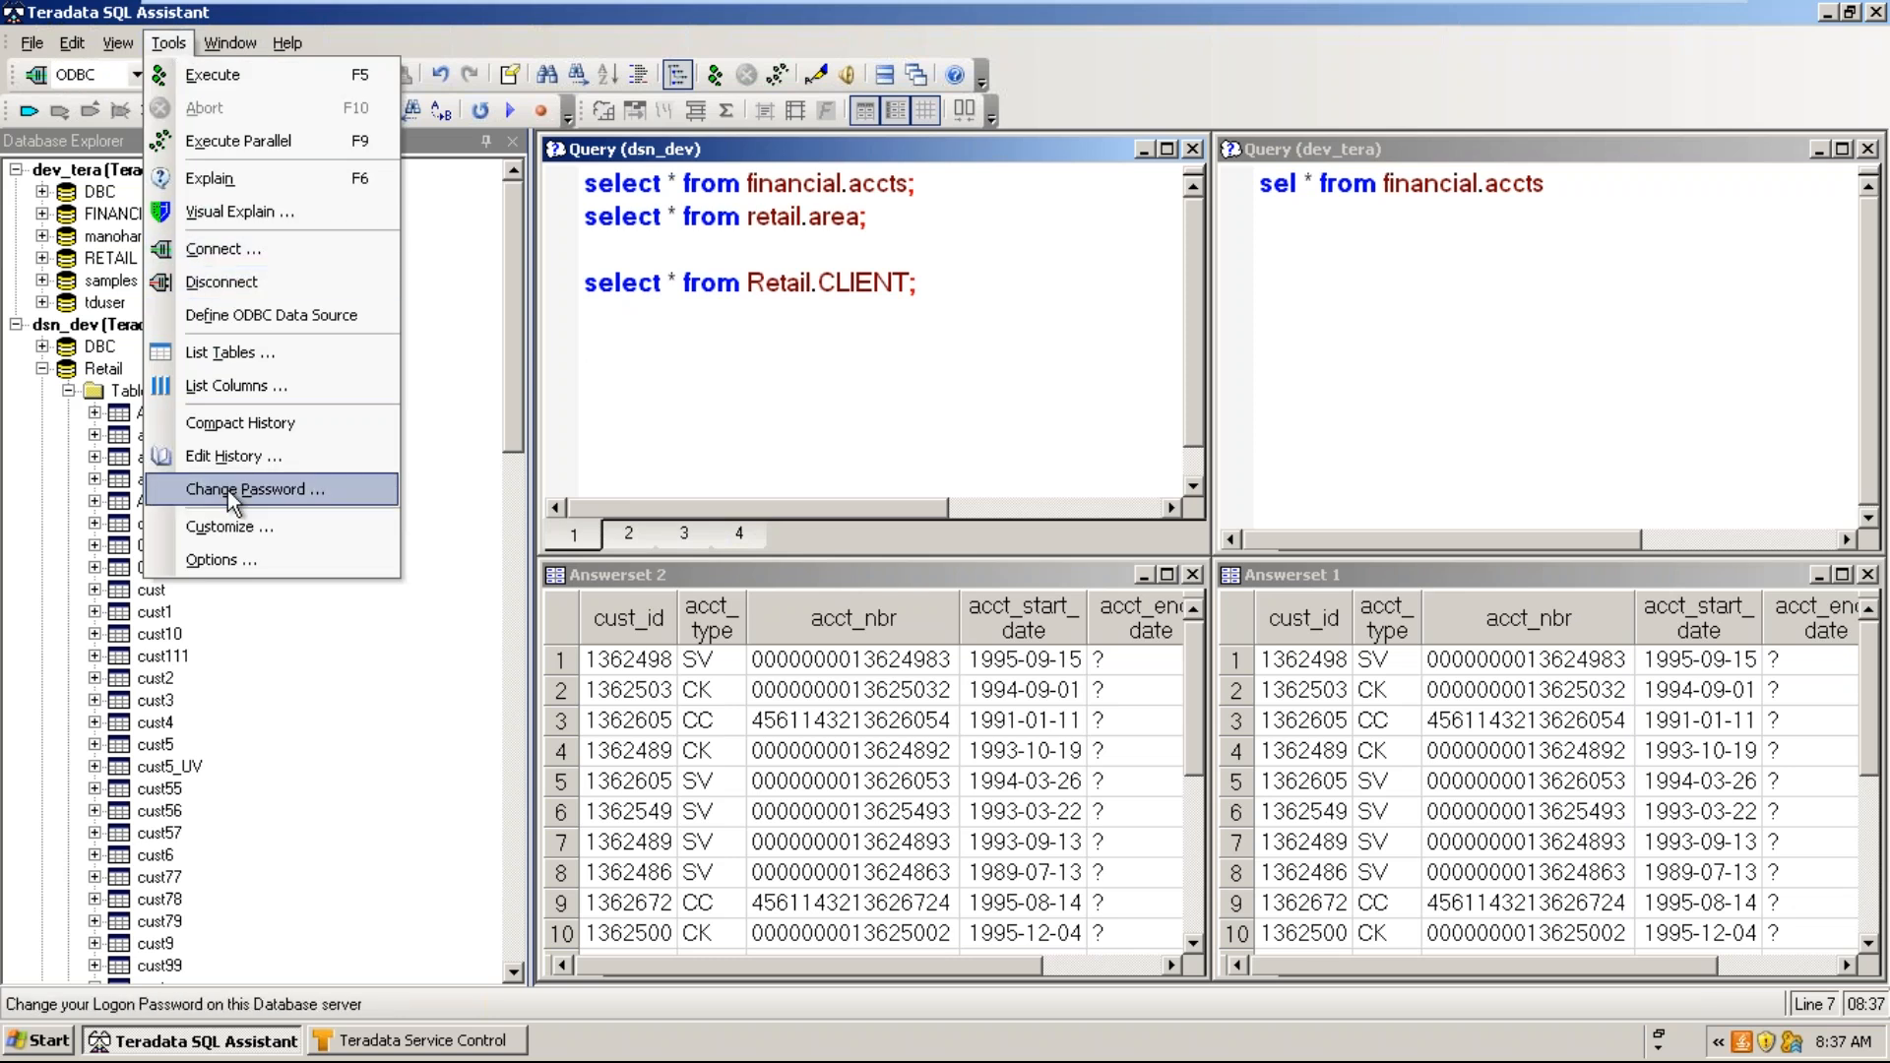
click(229, 561)
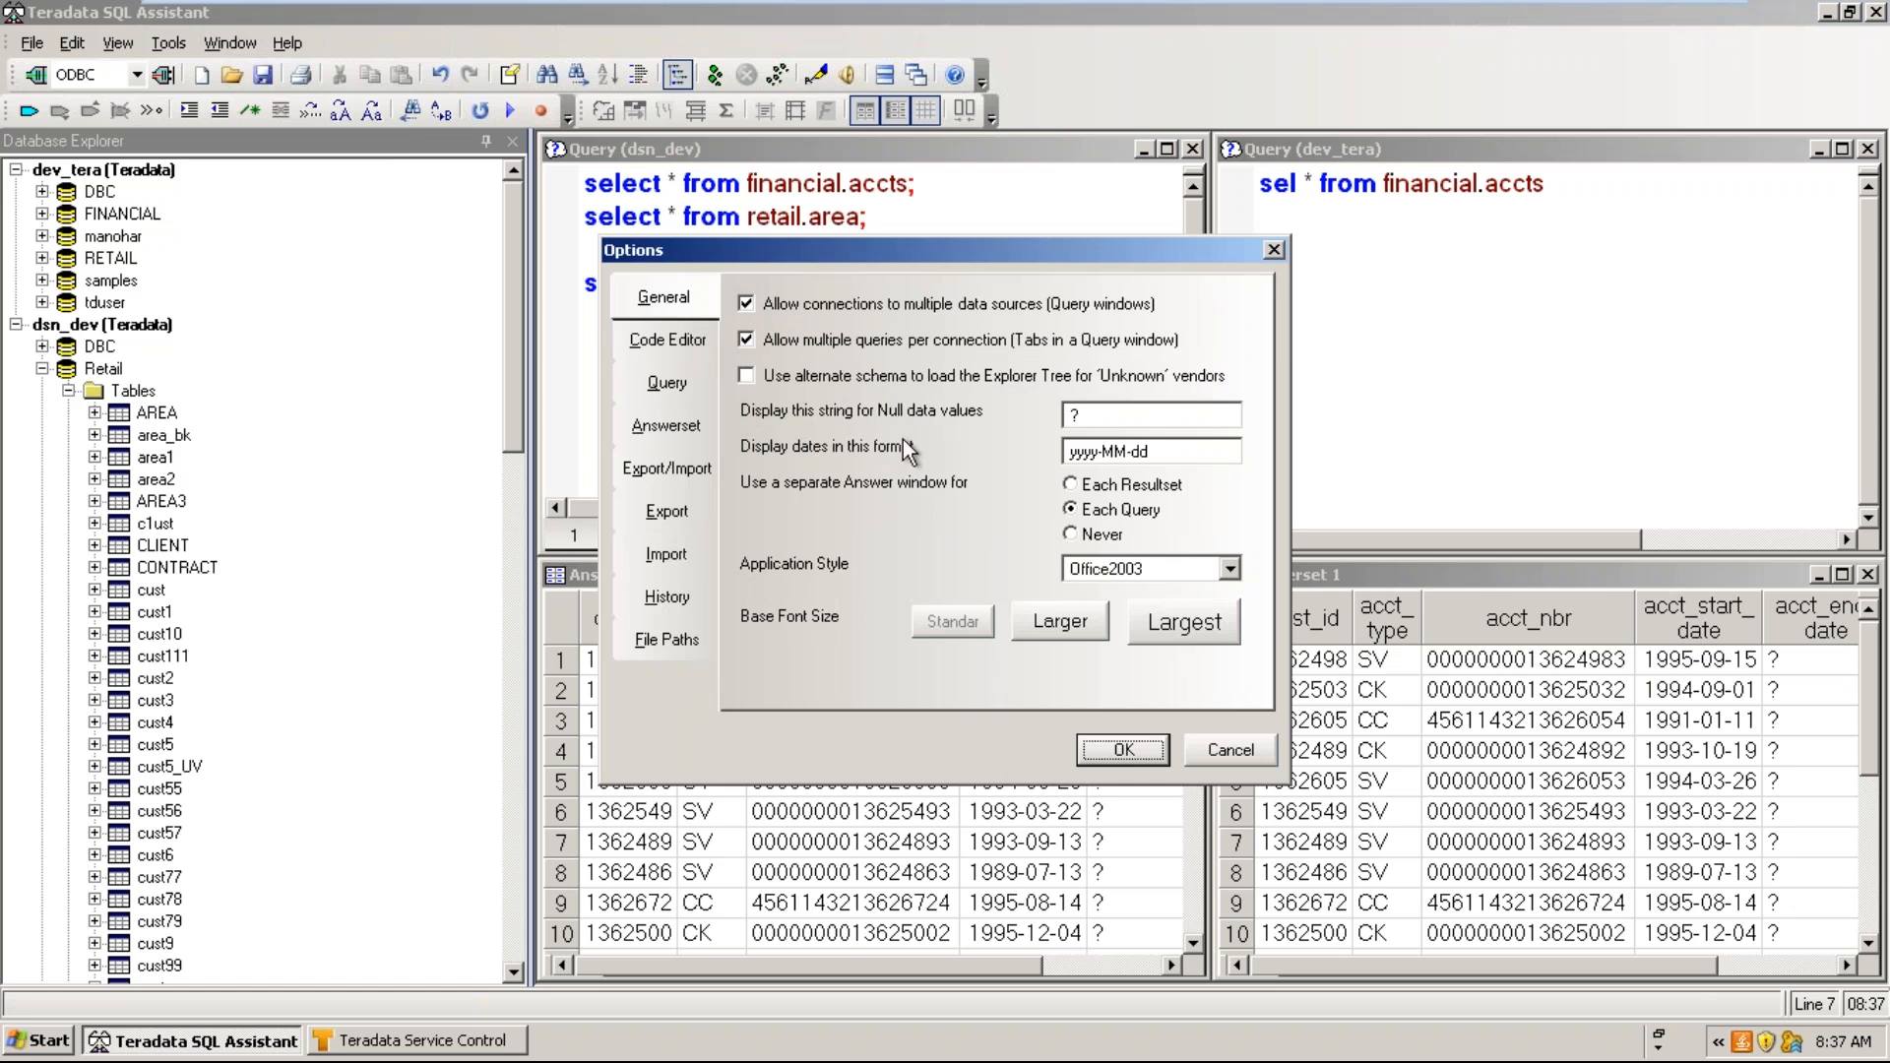
click(1092, 415)
drag(1092, 415, 1045, 422)
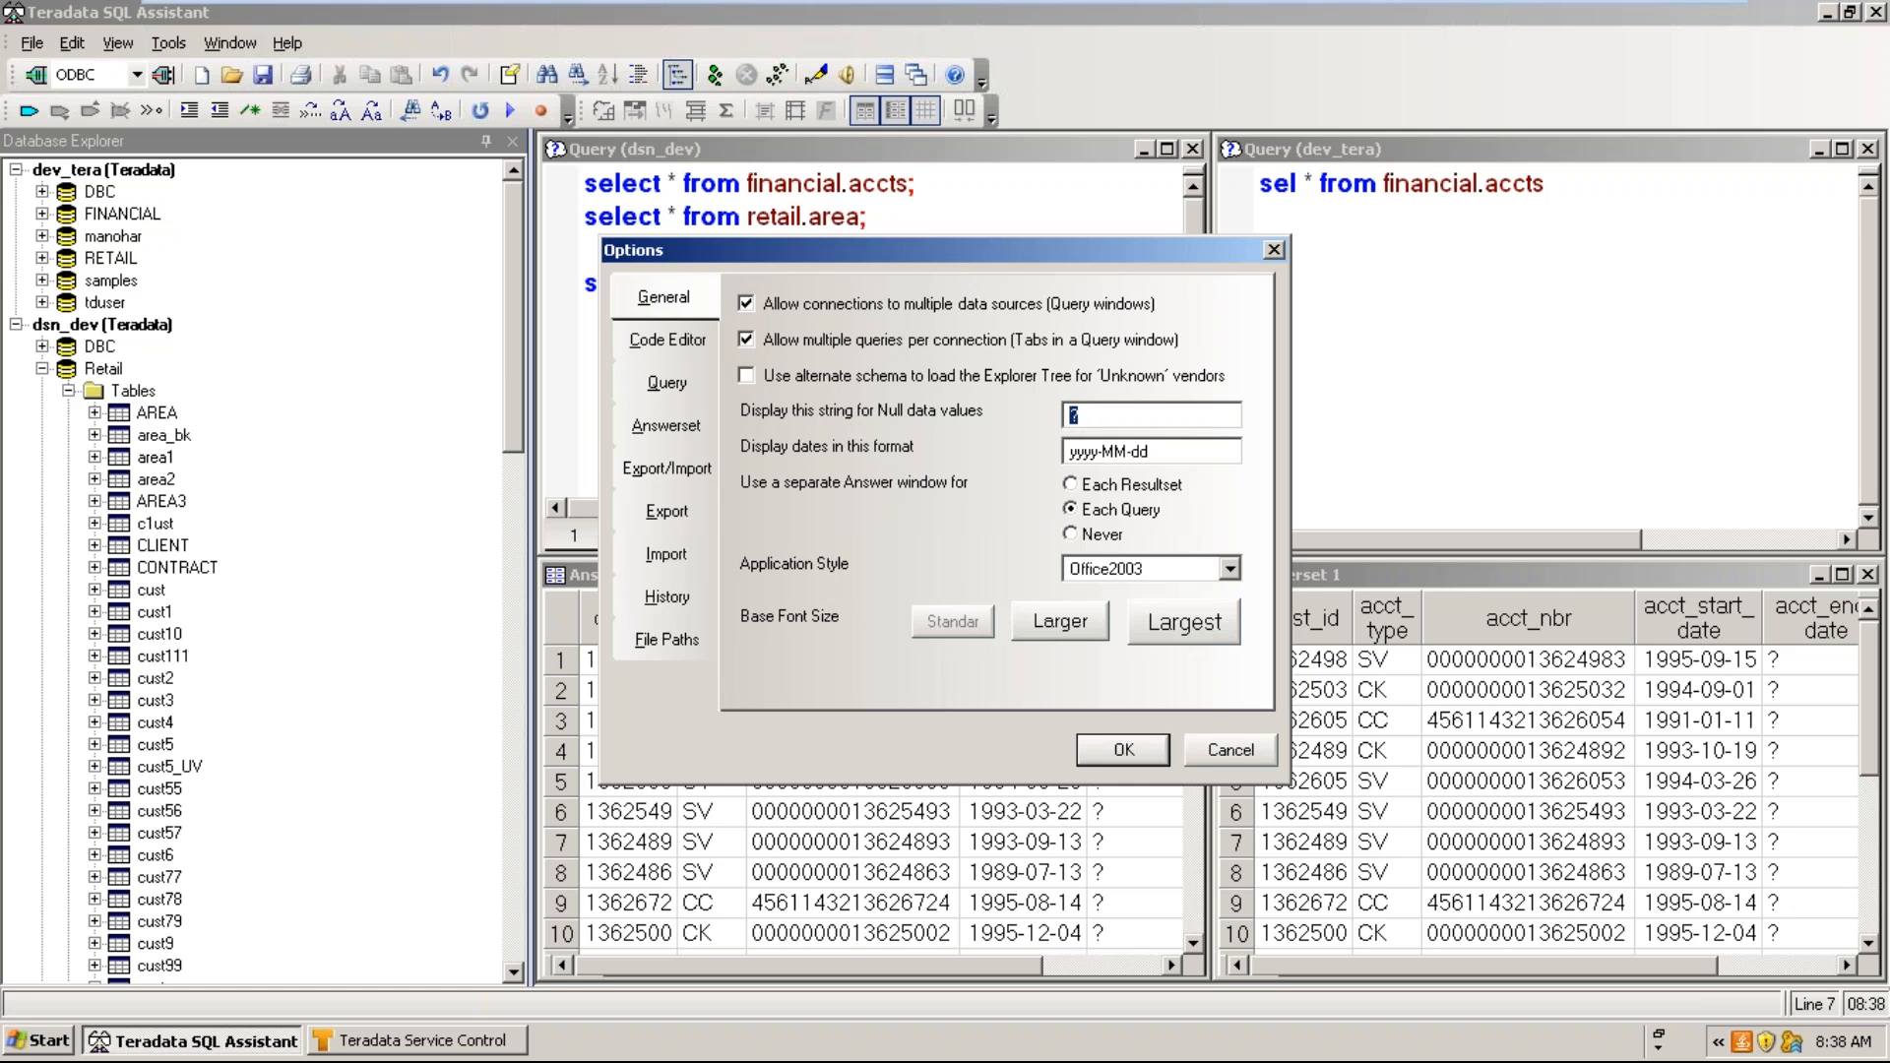
click(969, 863)
click(1274, 249)
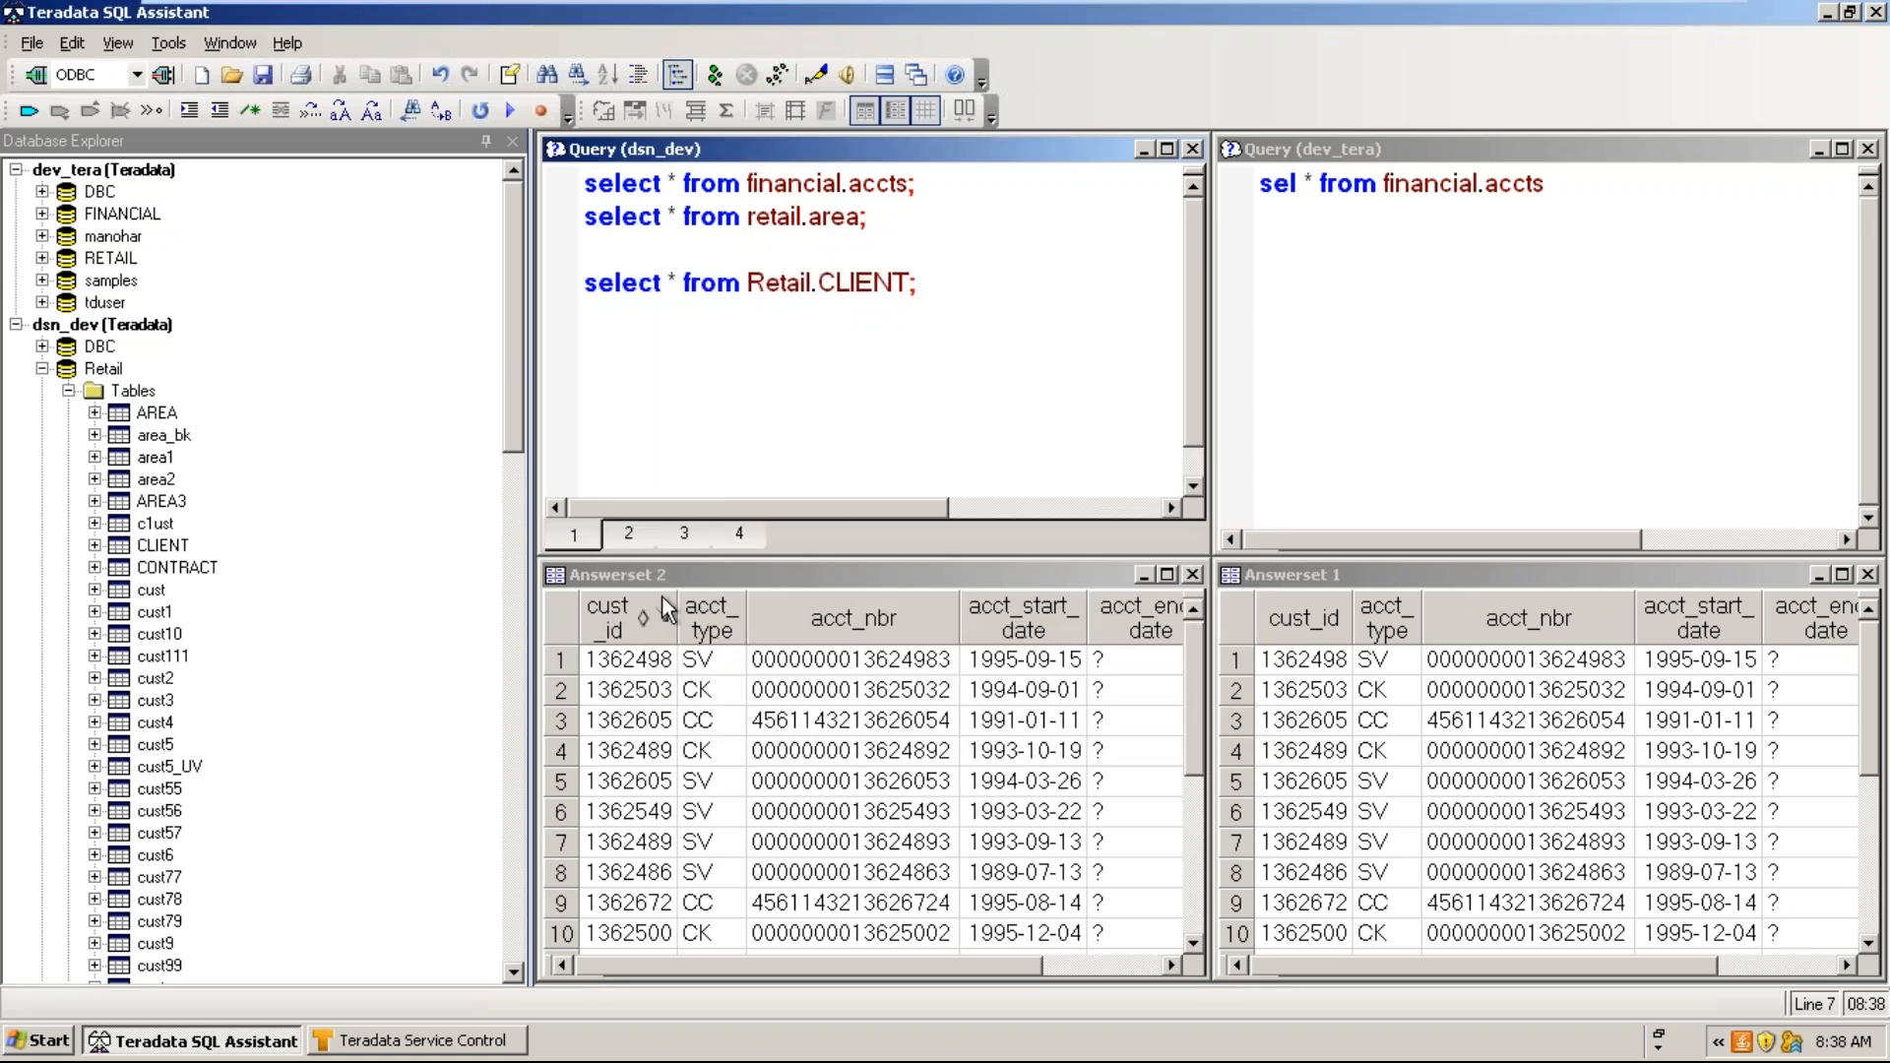
- Select the financial.accts statement, maximize the dsn_dev answer set, and highlight the null cells in its acct_end_date column
click(677, 573)
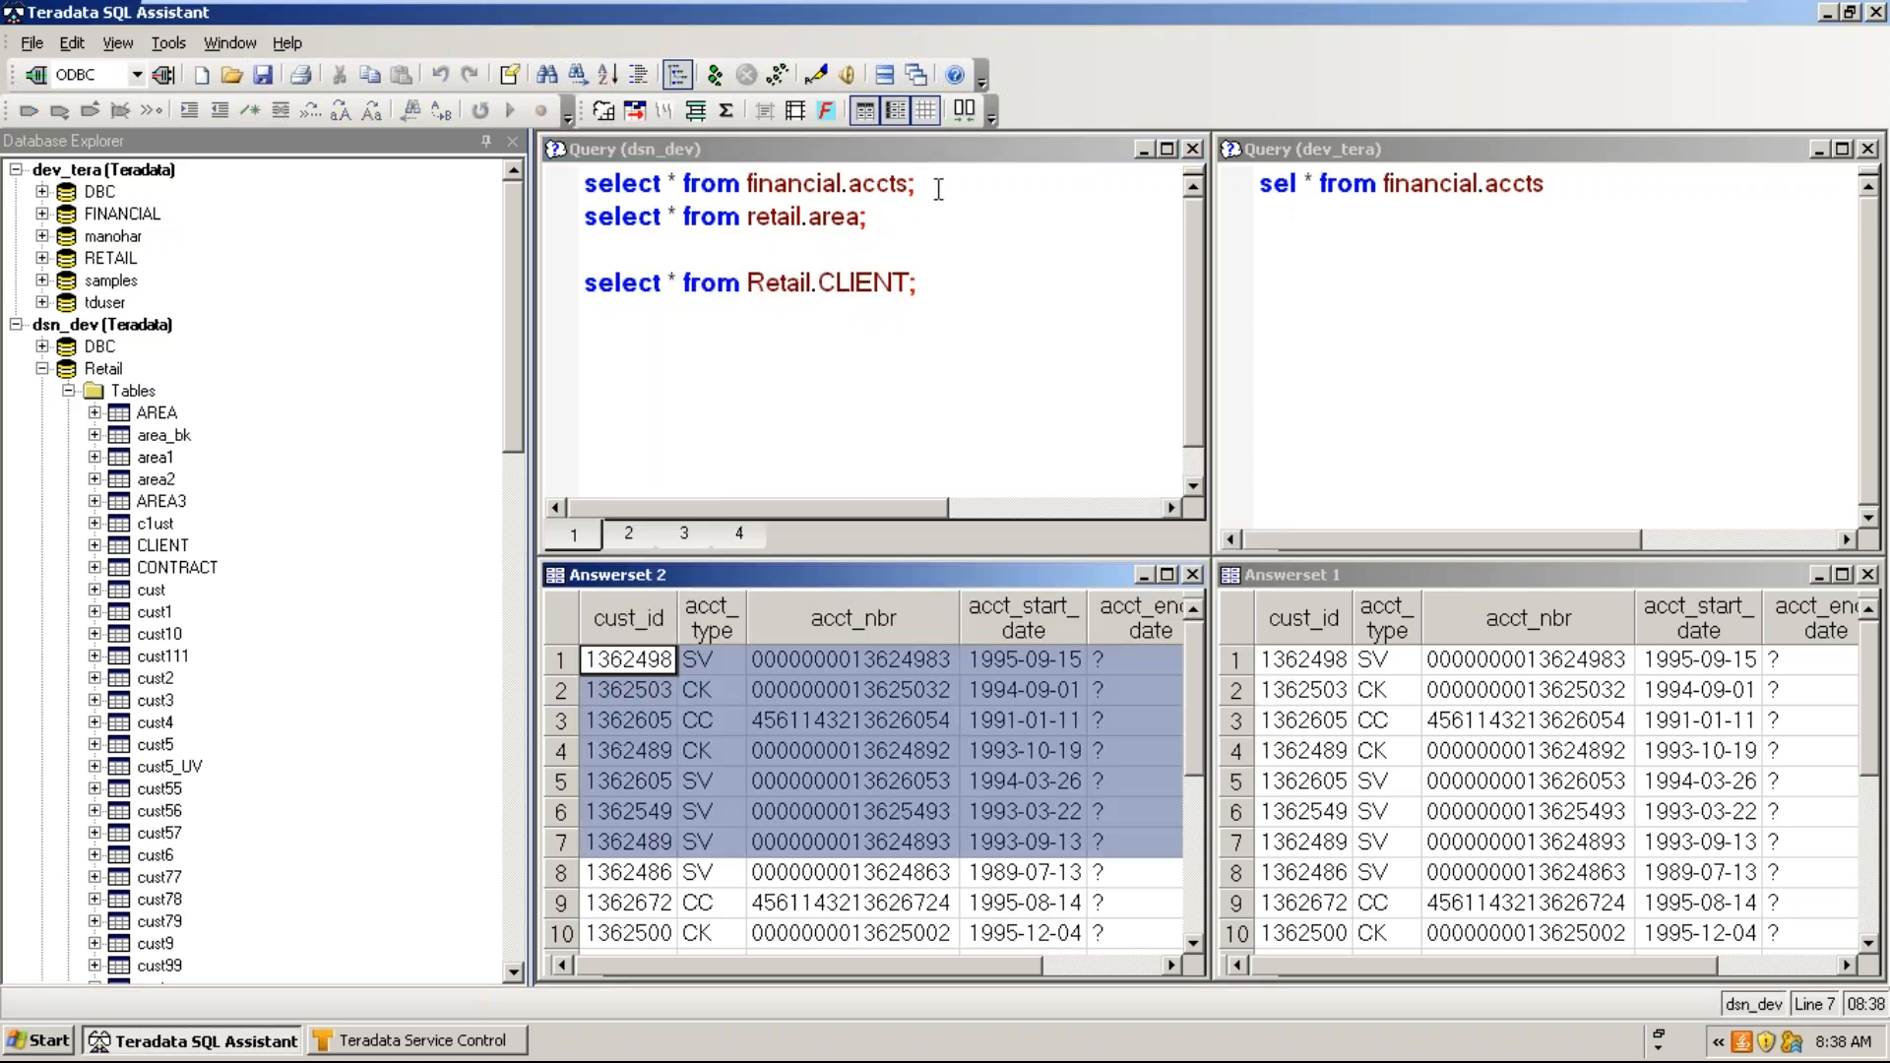
drag(931, 184, 584, 183)
click(1168, 576)
click(1167, 576)
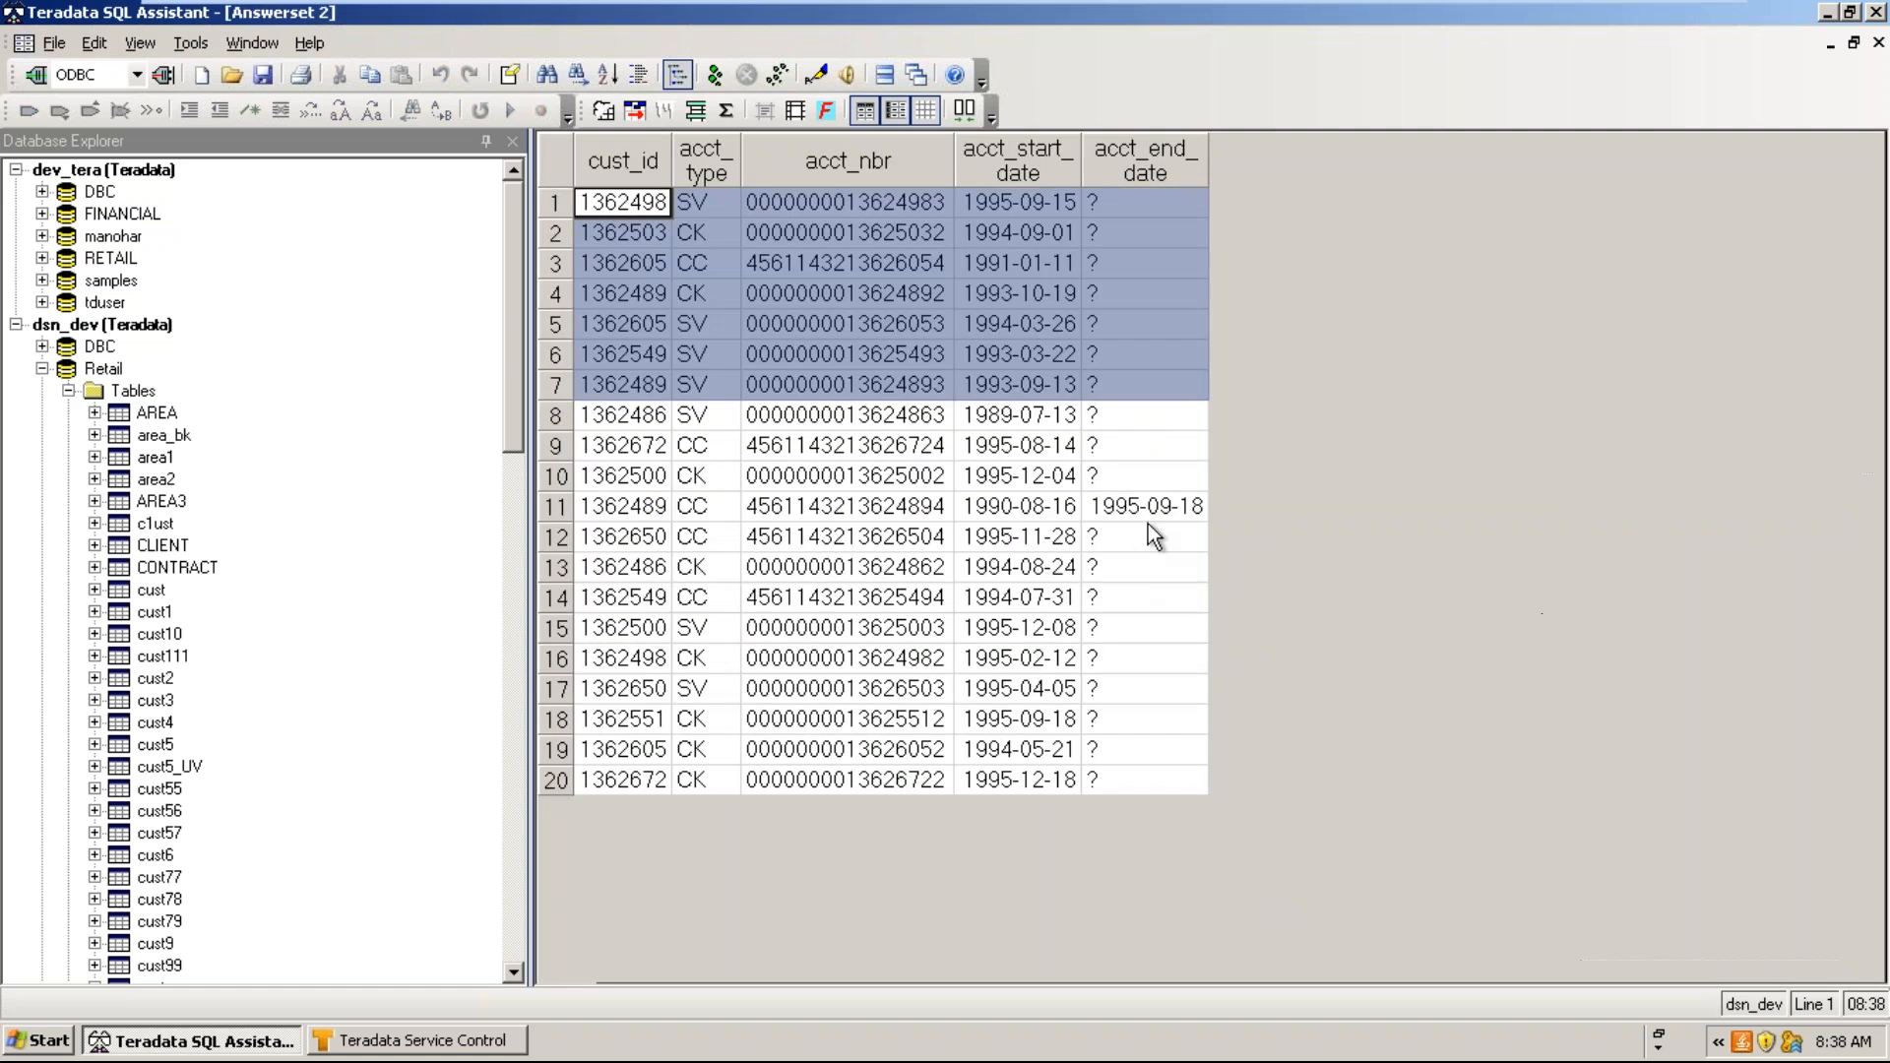
click(1126, 205)
drag(1124, 203, 1113, 468)
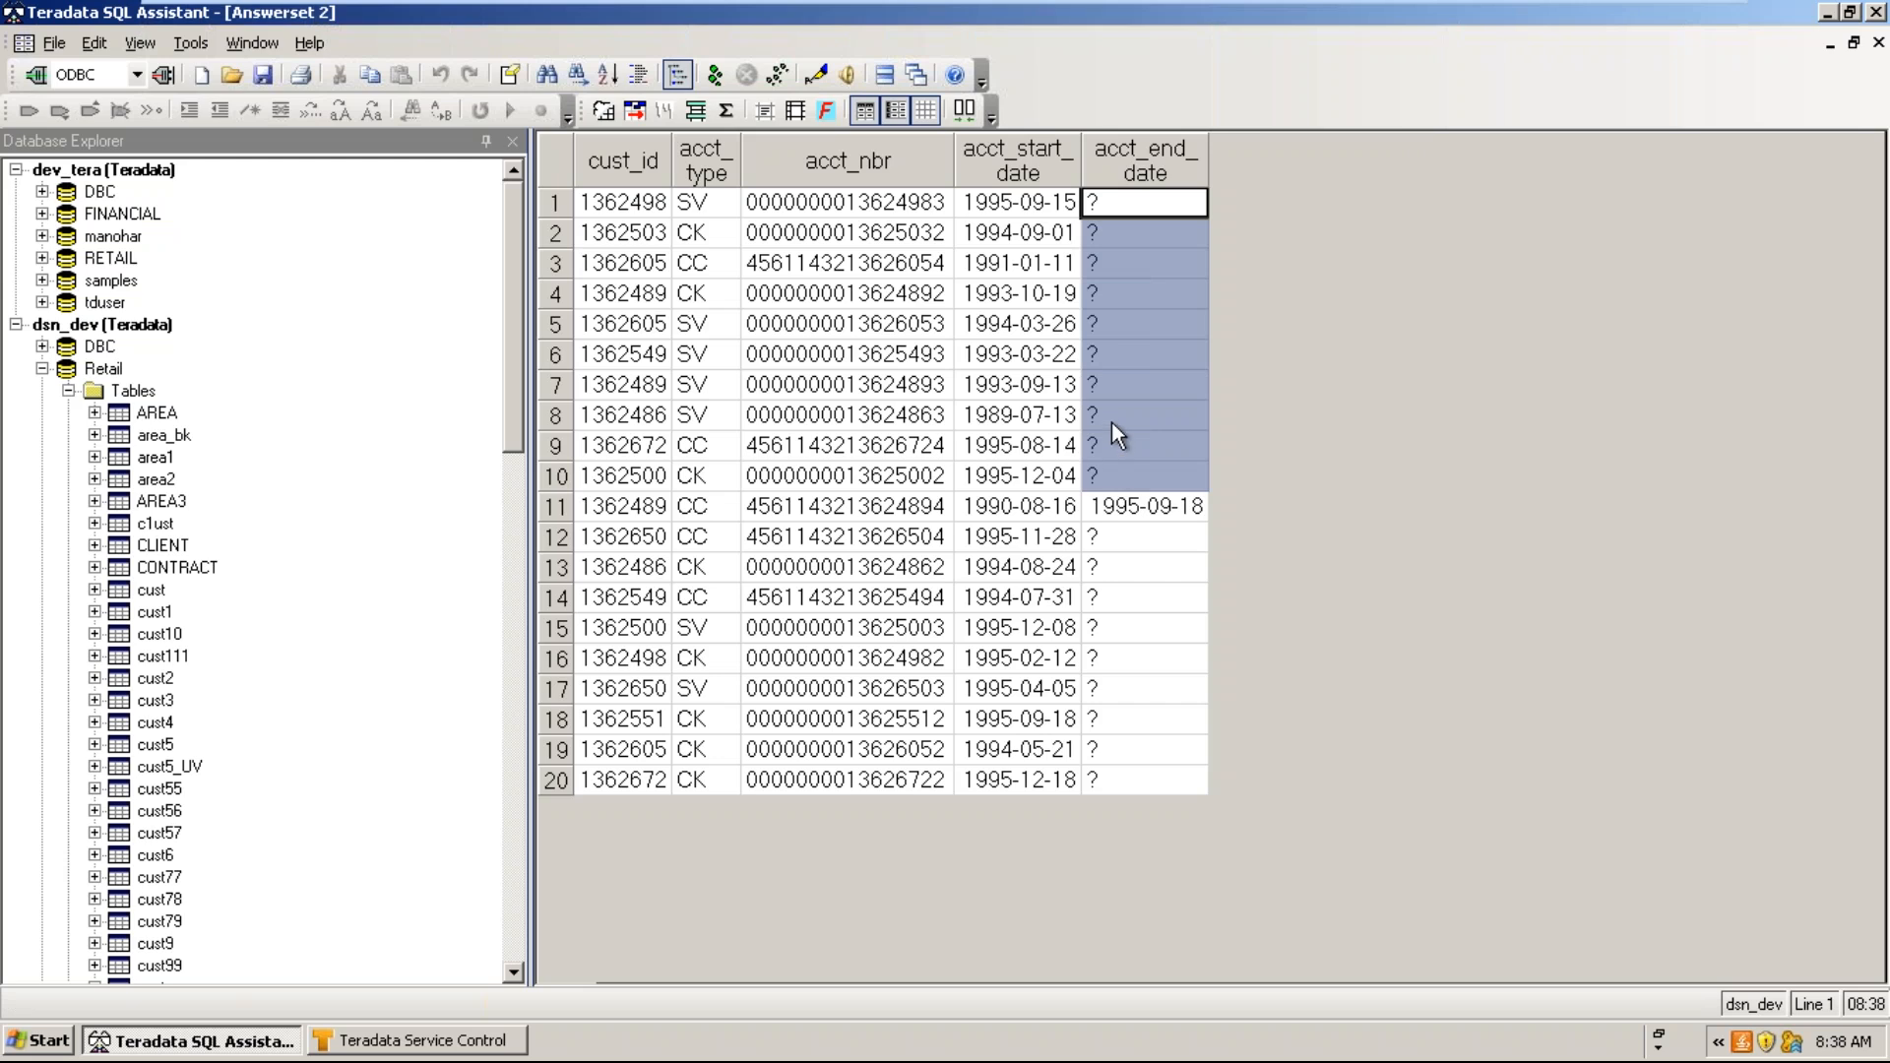
drag(1125, 203, 1126, 783)
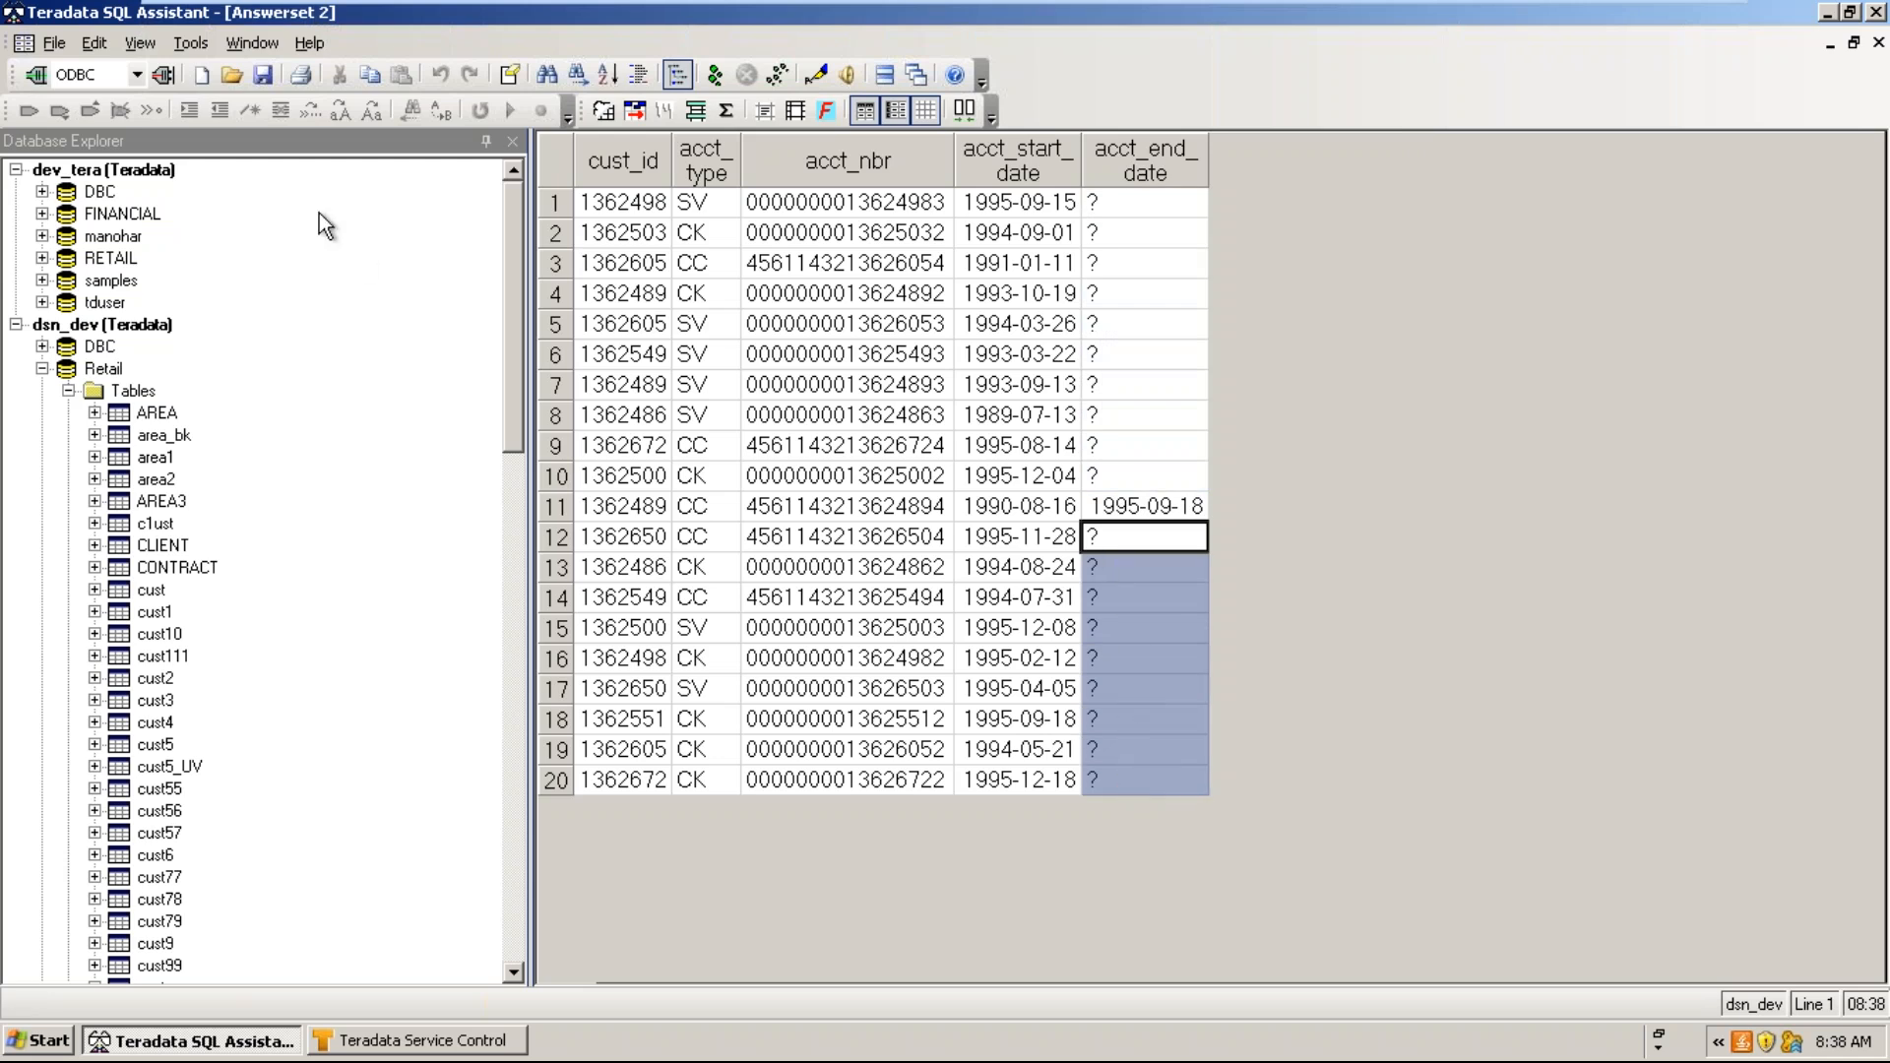
- Set the general option for displaying null data values to NULL and save the options
click(190, 43)
click(257, 569)
drag(1097, 417, 1001, 410)
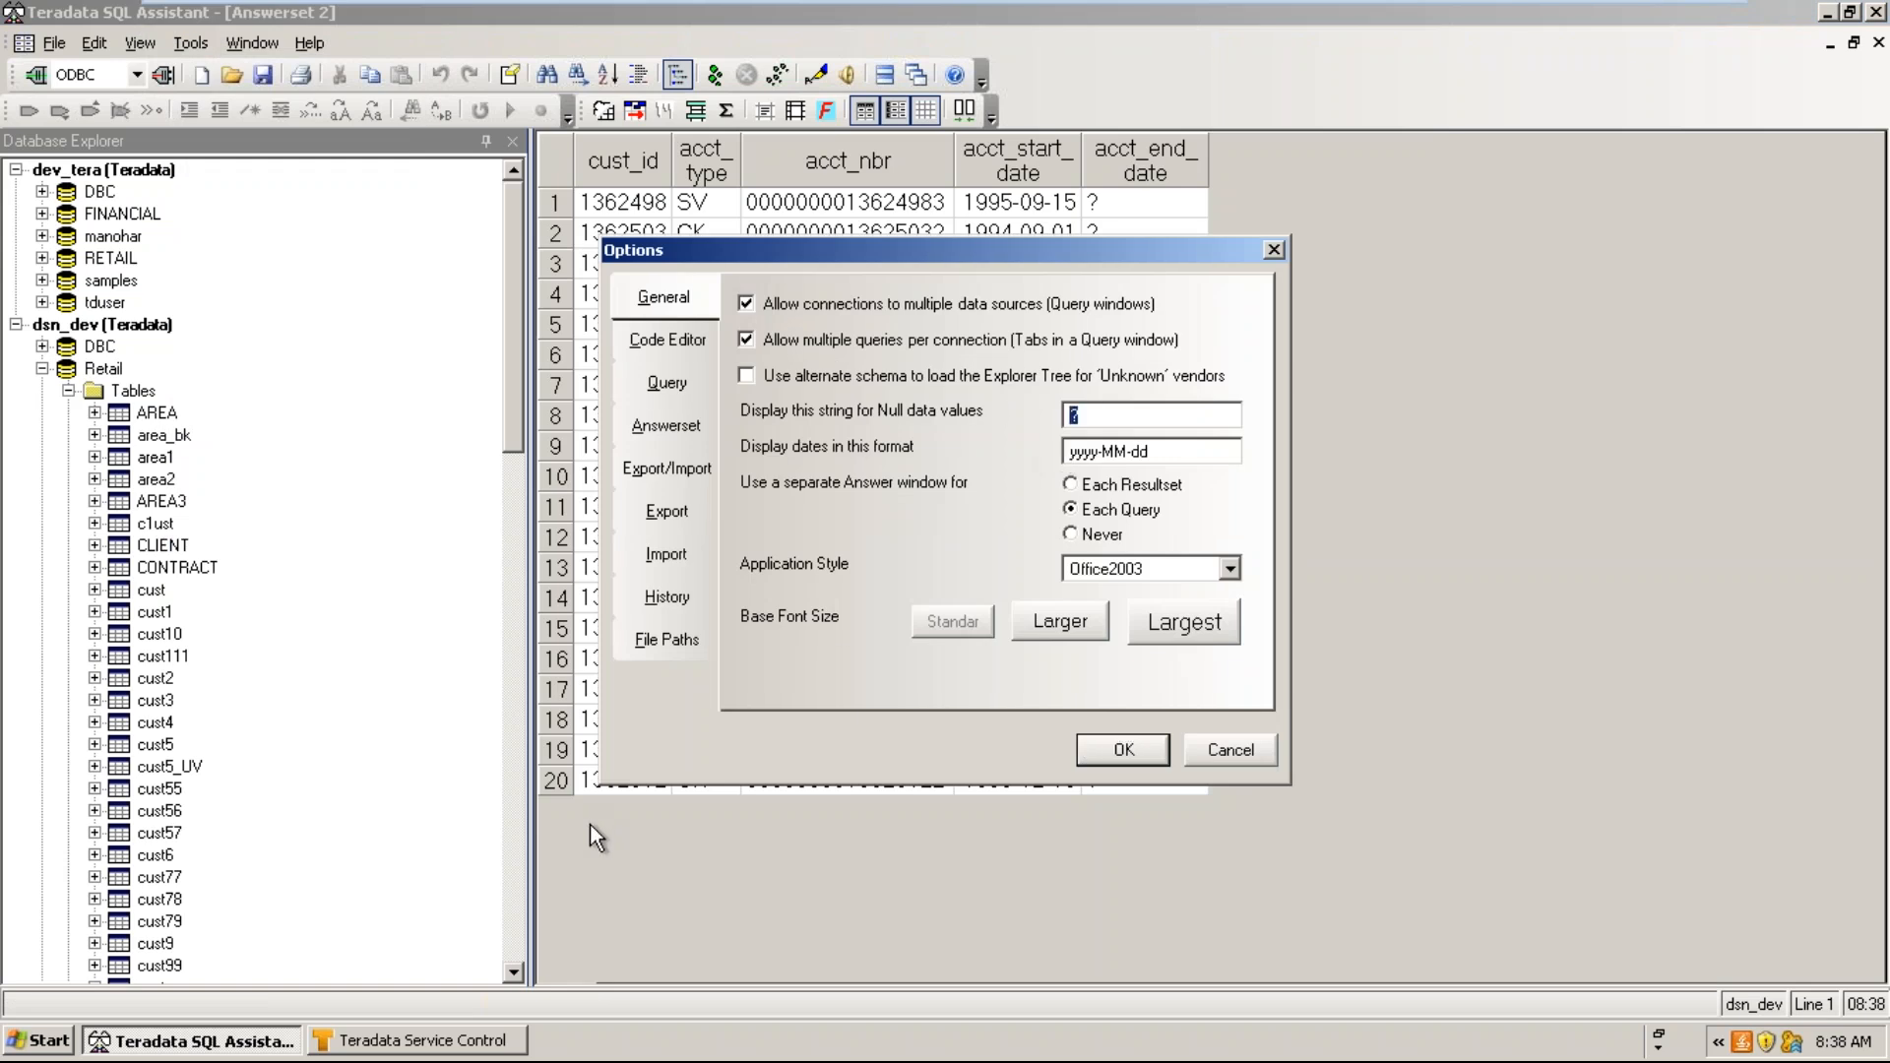
text(NOV)
key(BackSpace)
key(BackSpace)
text(ULL)
click(1124, 750)
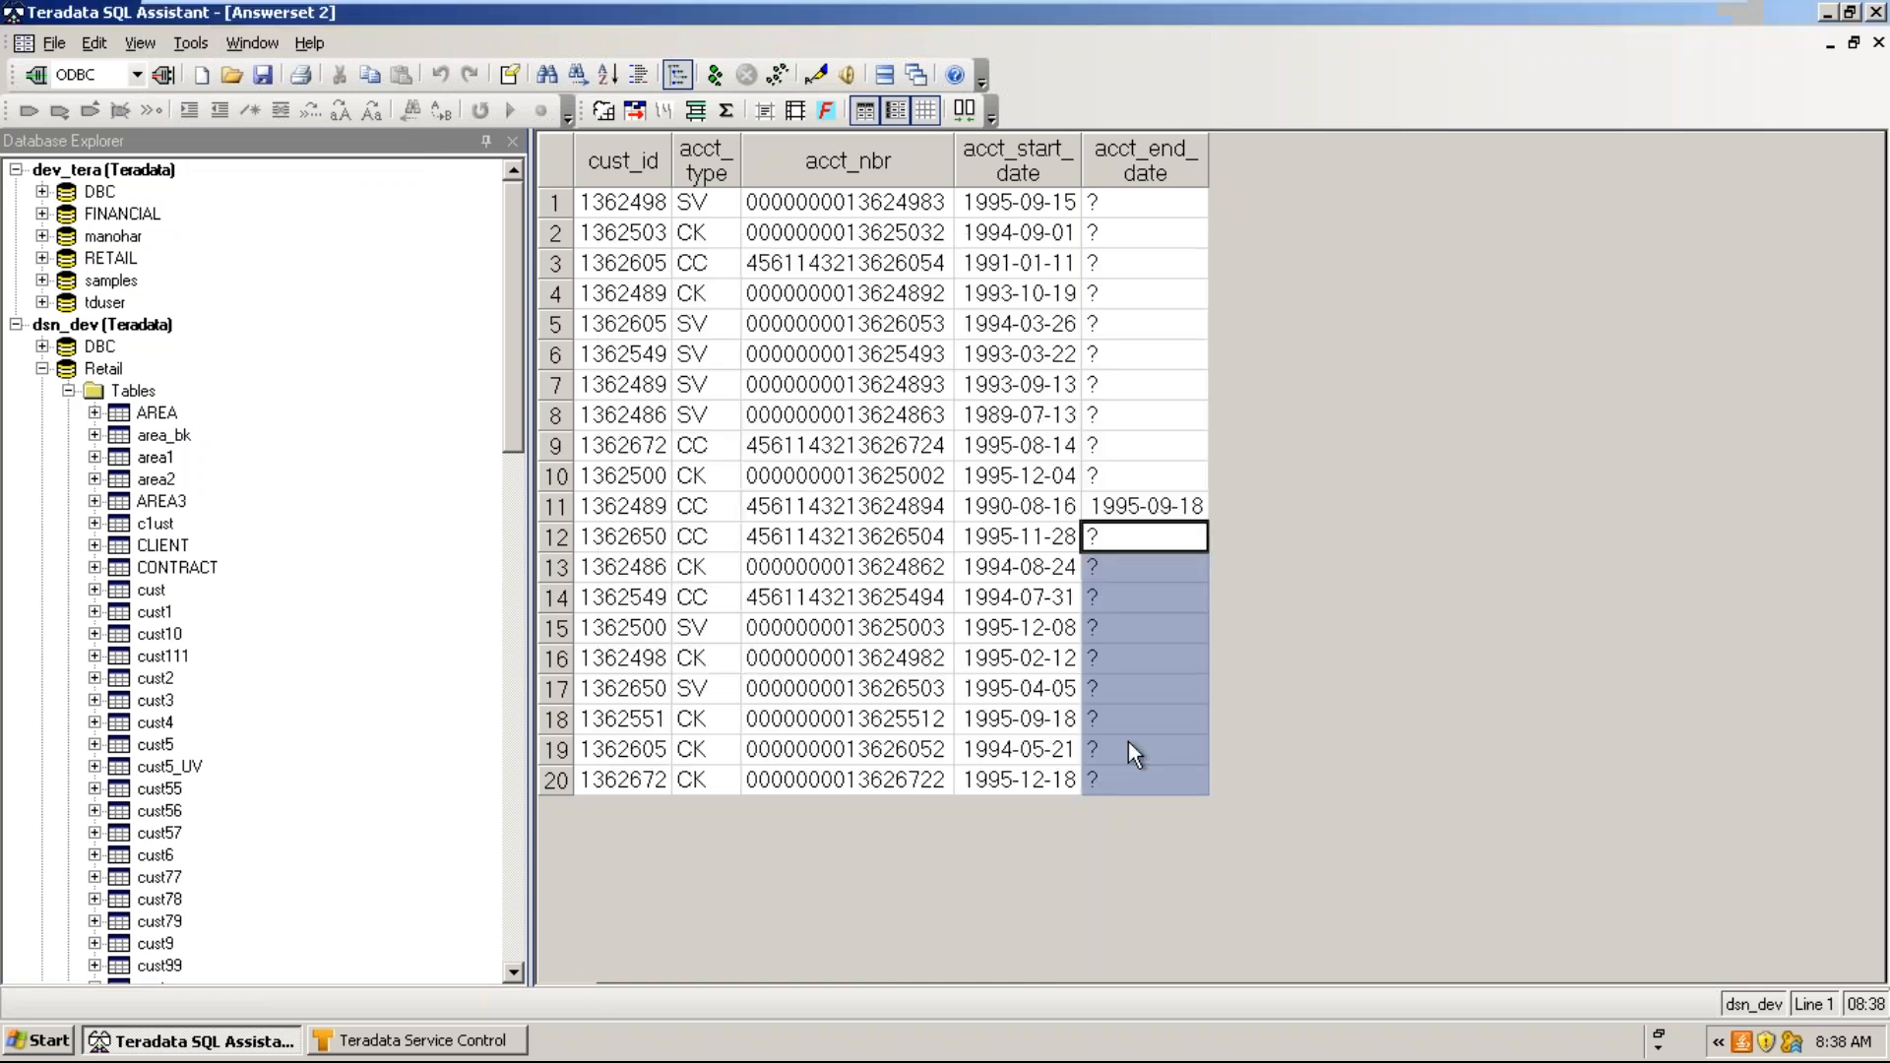
- Rerun the selected financial.accts query on dsn_dev and highlight the acct_end_date column in the new answer set
key(ctrl+Tab)
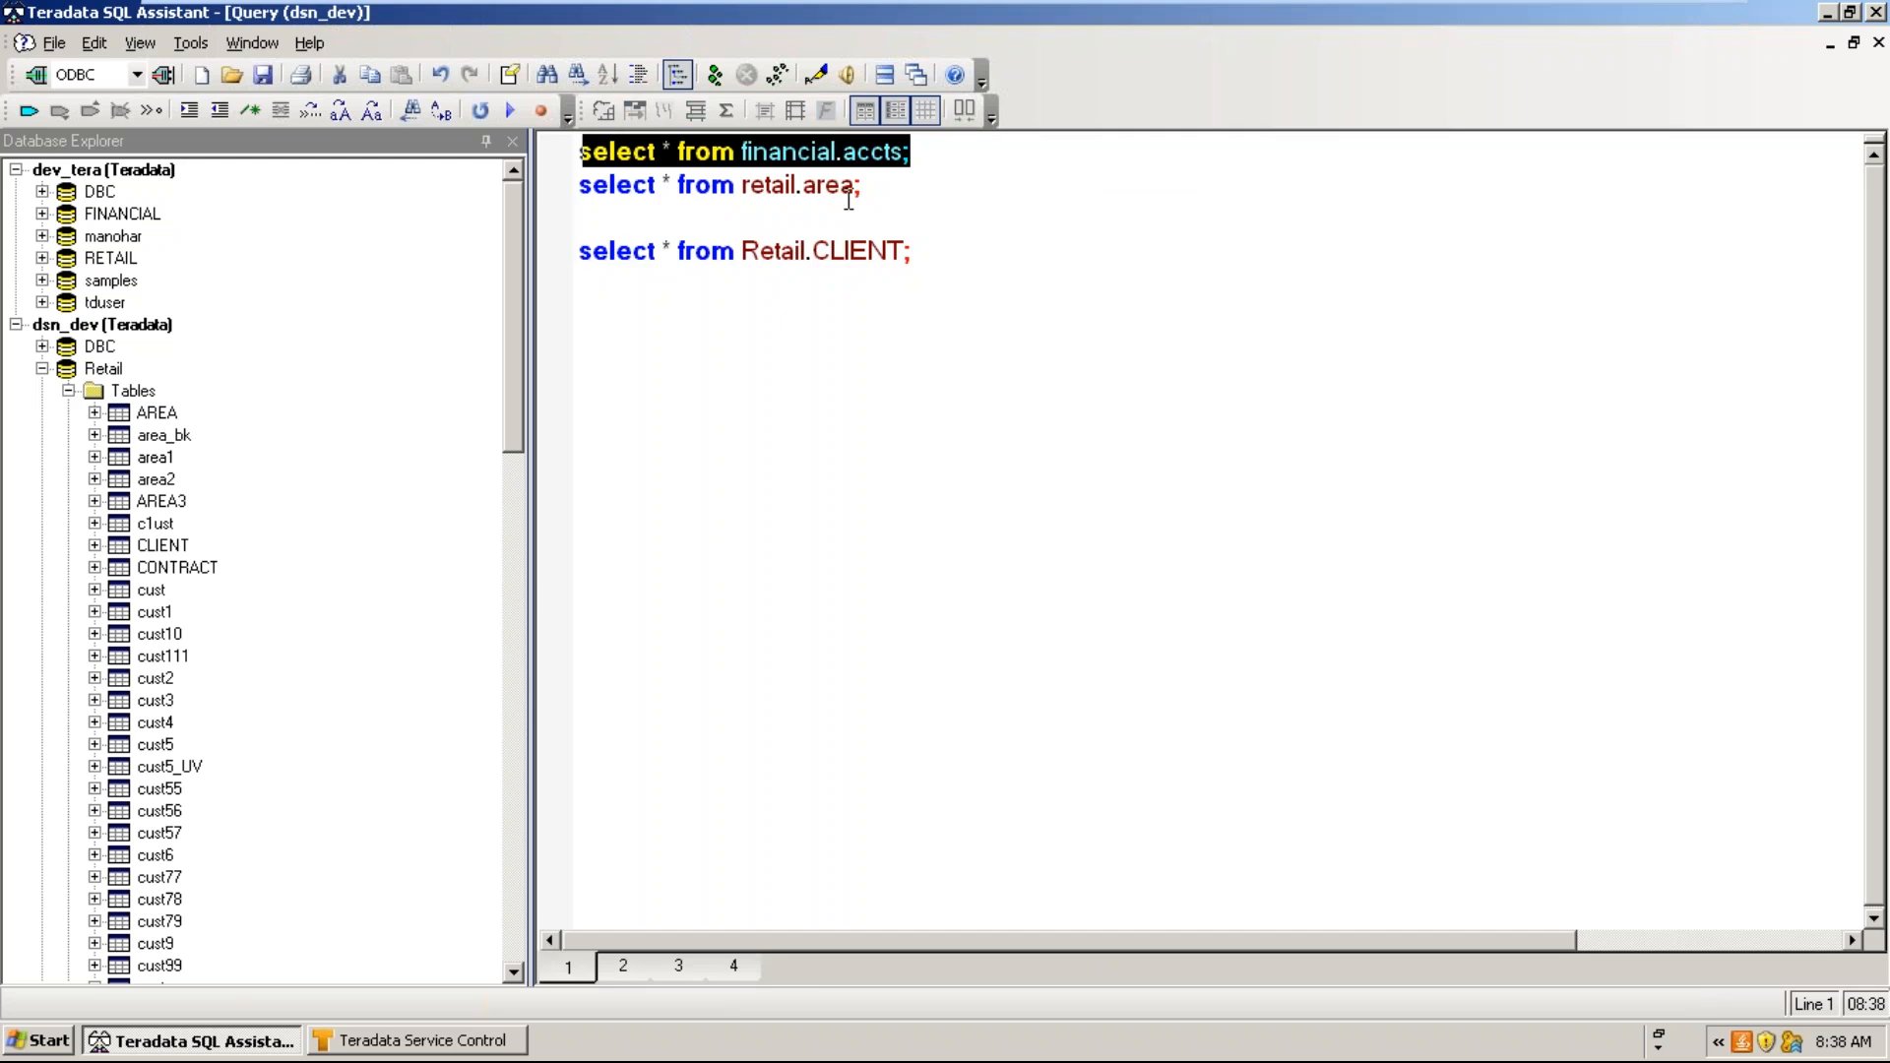
click(717, 75)
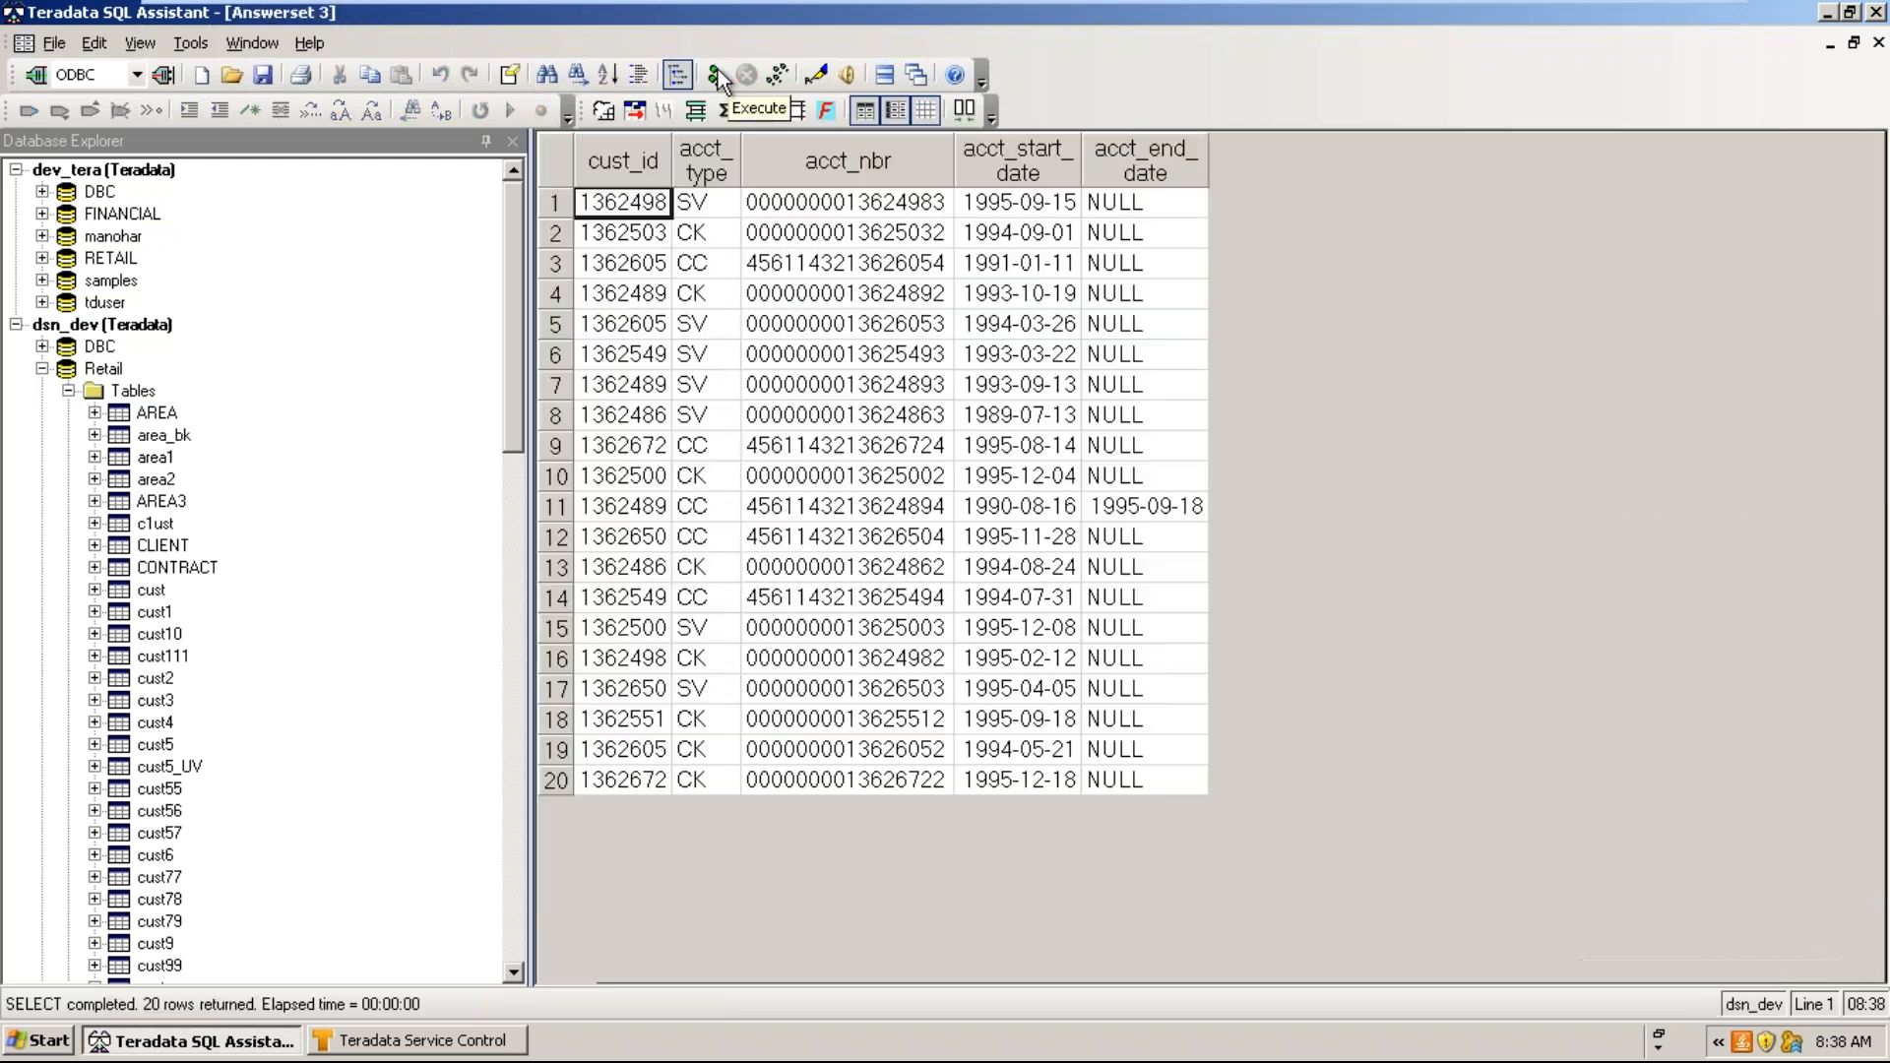
drag(1149, 199, 1193, 901)
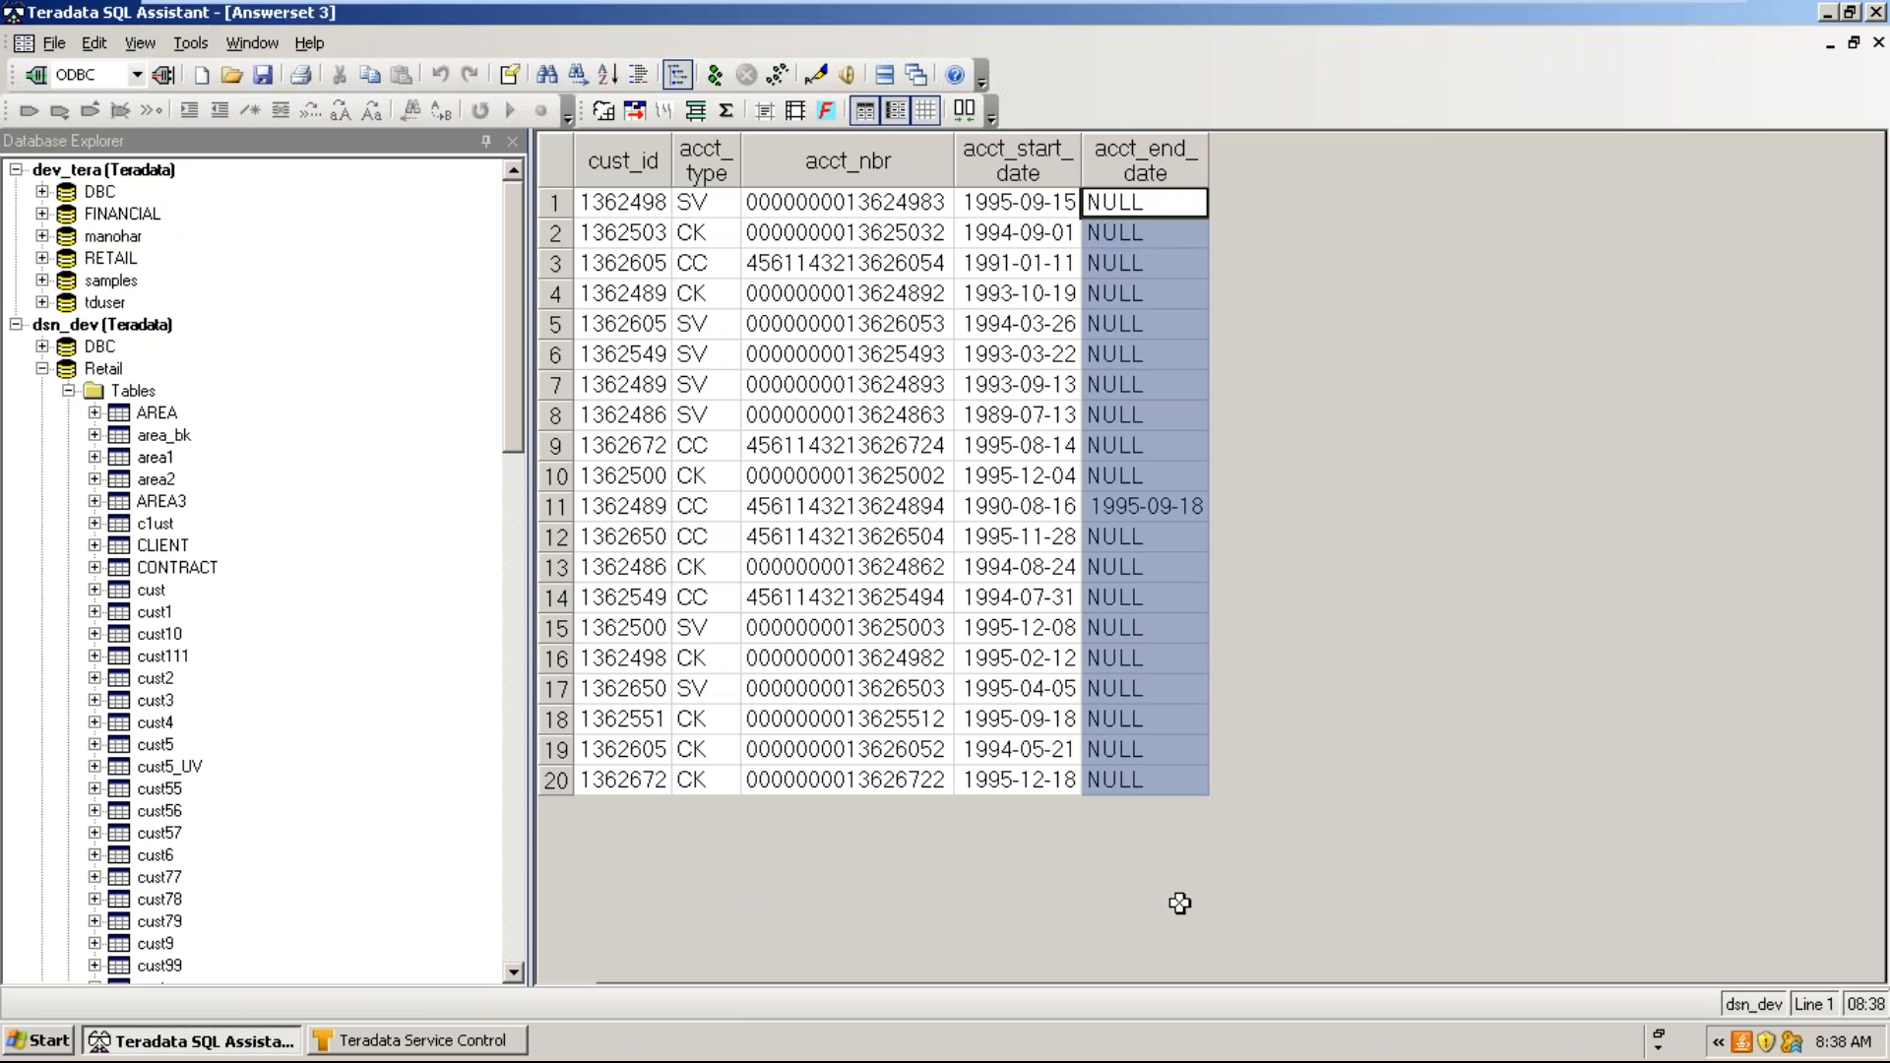
- Set the general option for displaying null data values to ? and save the options
click(191, 50)
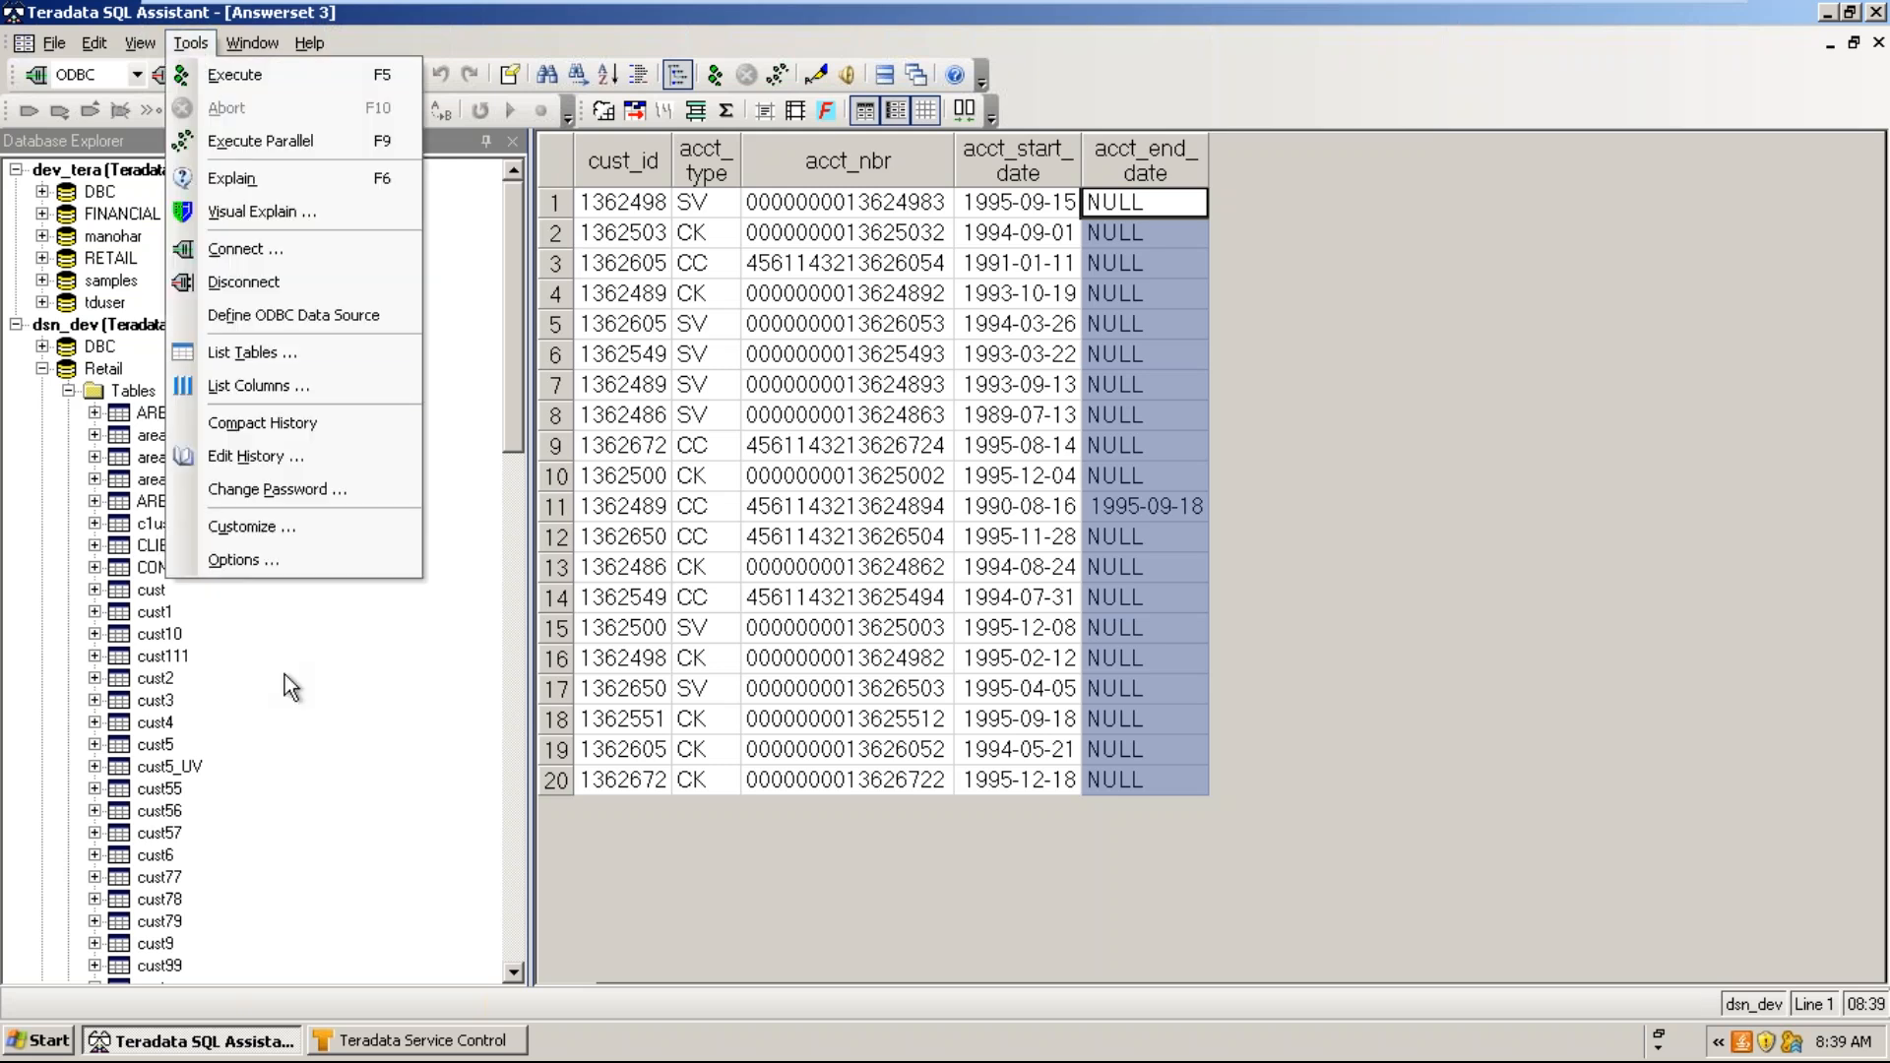
click(232, 559)
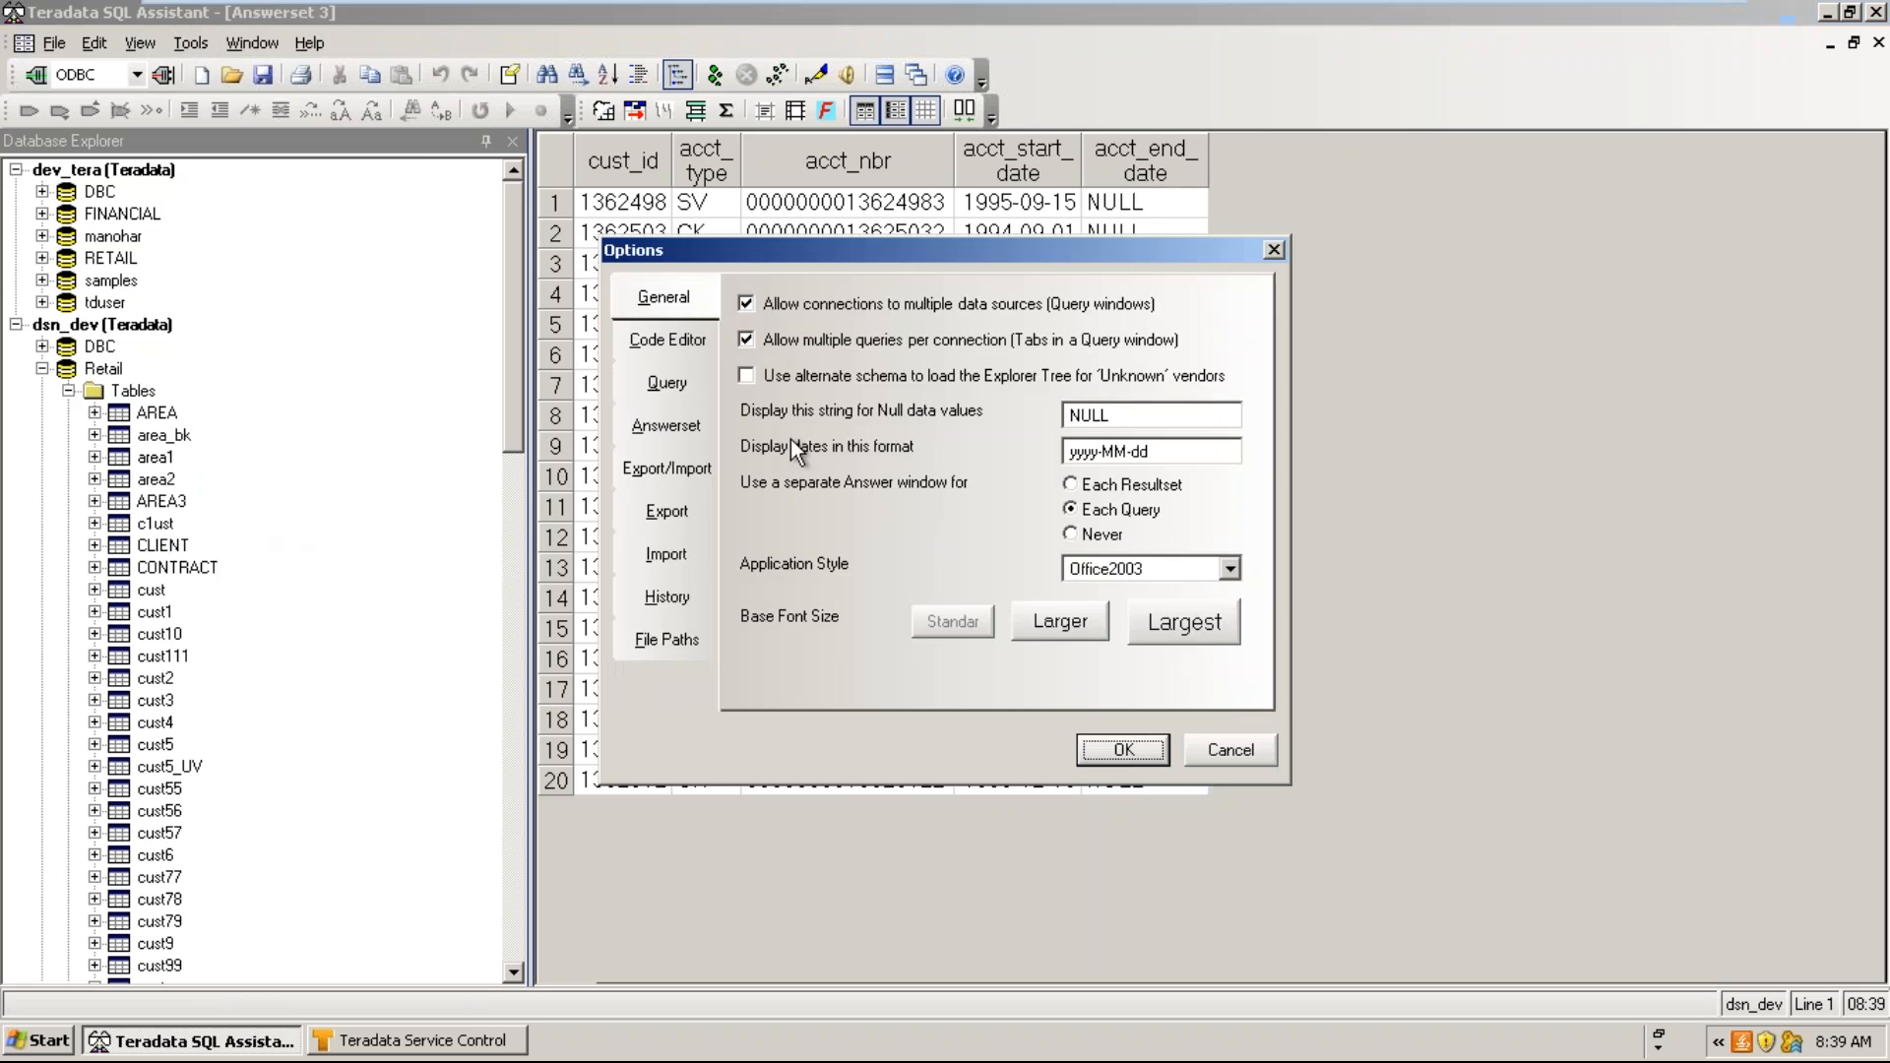
drag(1105, 414, 1040, 415)
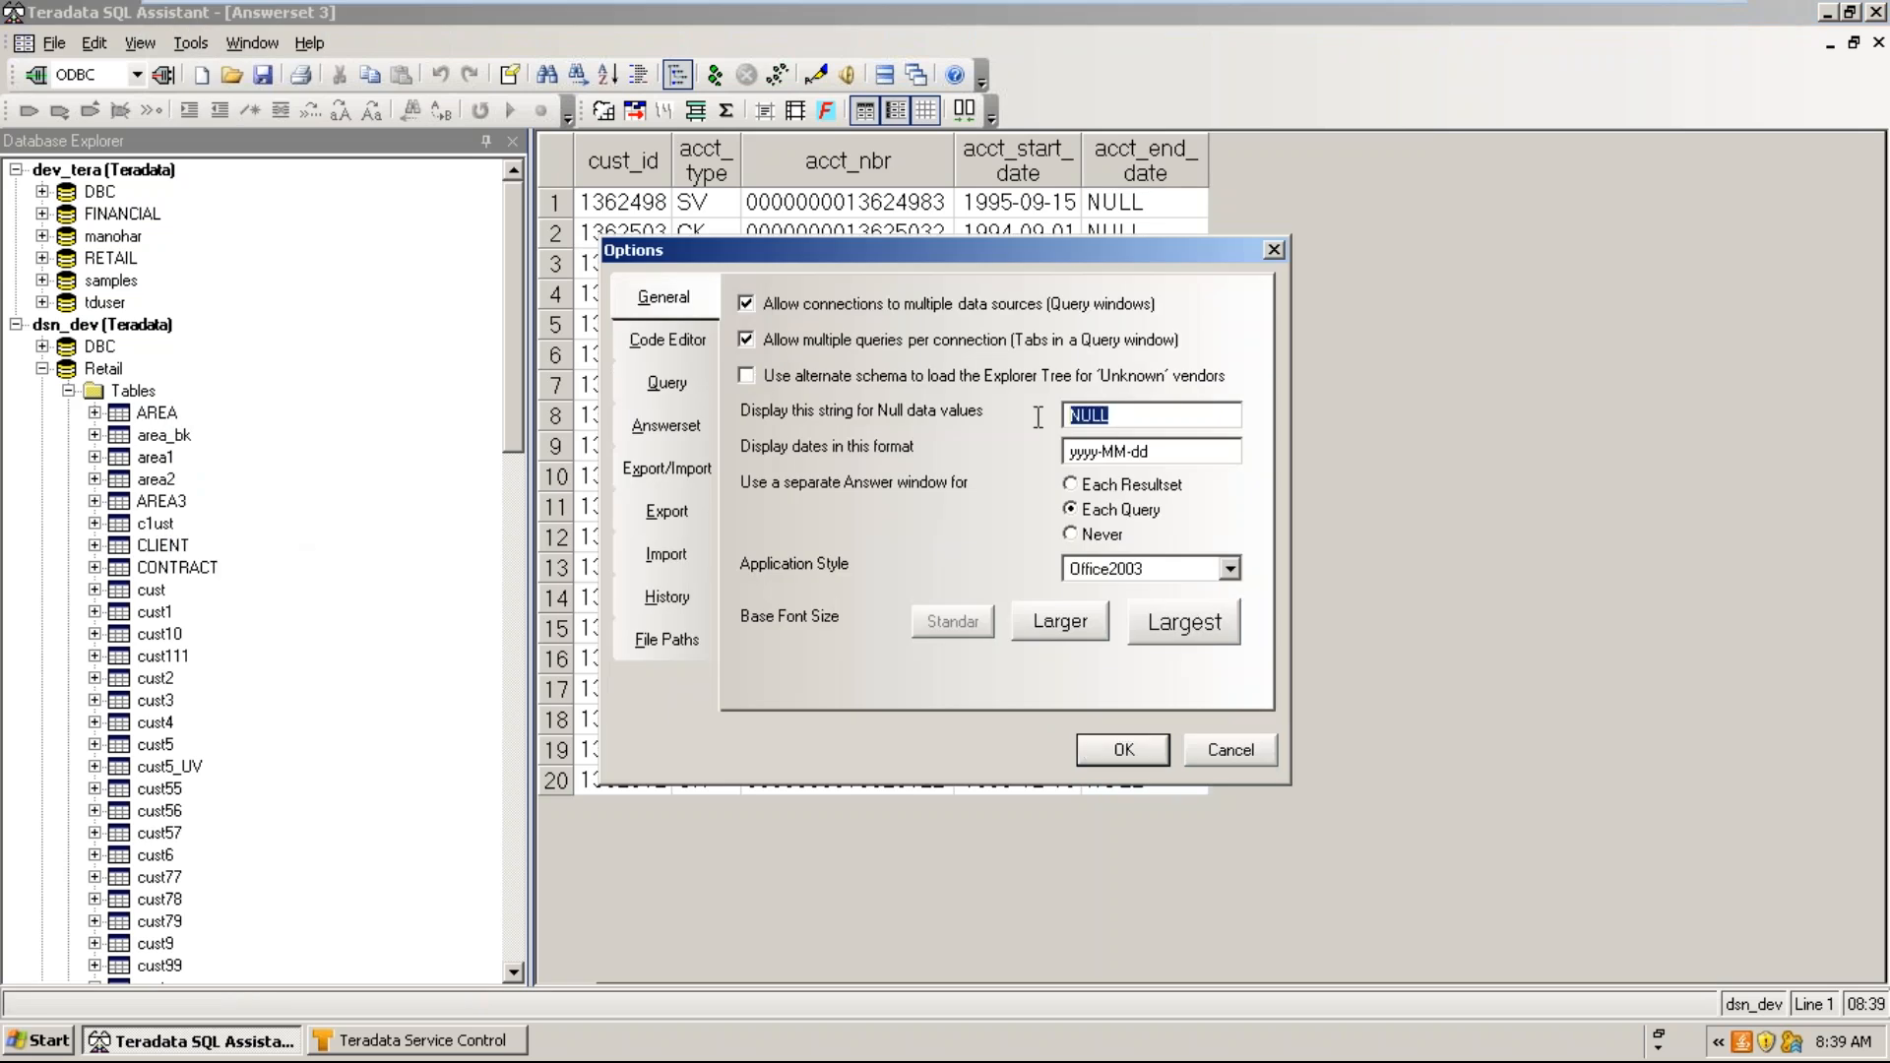
text(?)
click(1125, 751)
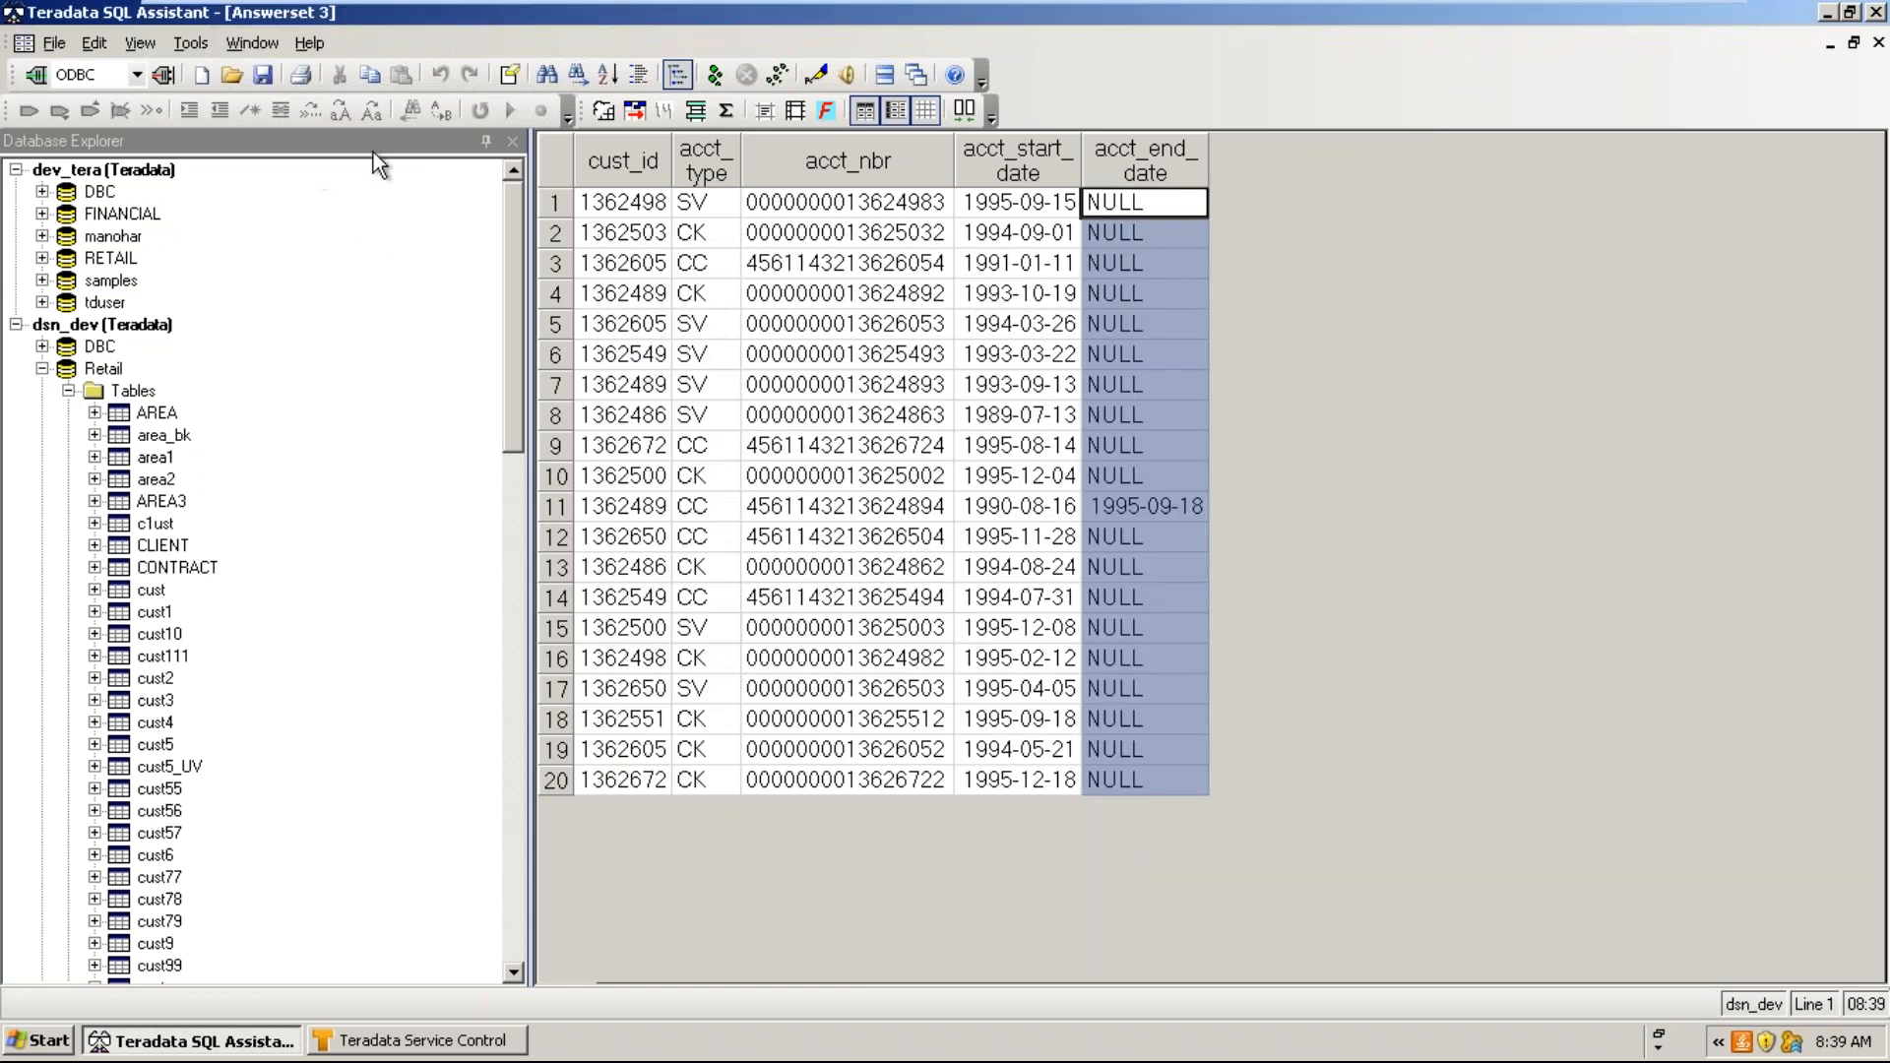
- Rerun the selected financial.accts query on dsn_dev and highlight the acct_end_date column in the resulting answer set
key(ctrl+Tab)
click(718, 75)
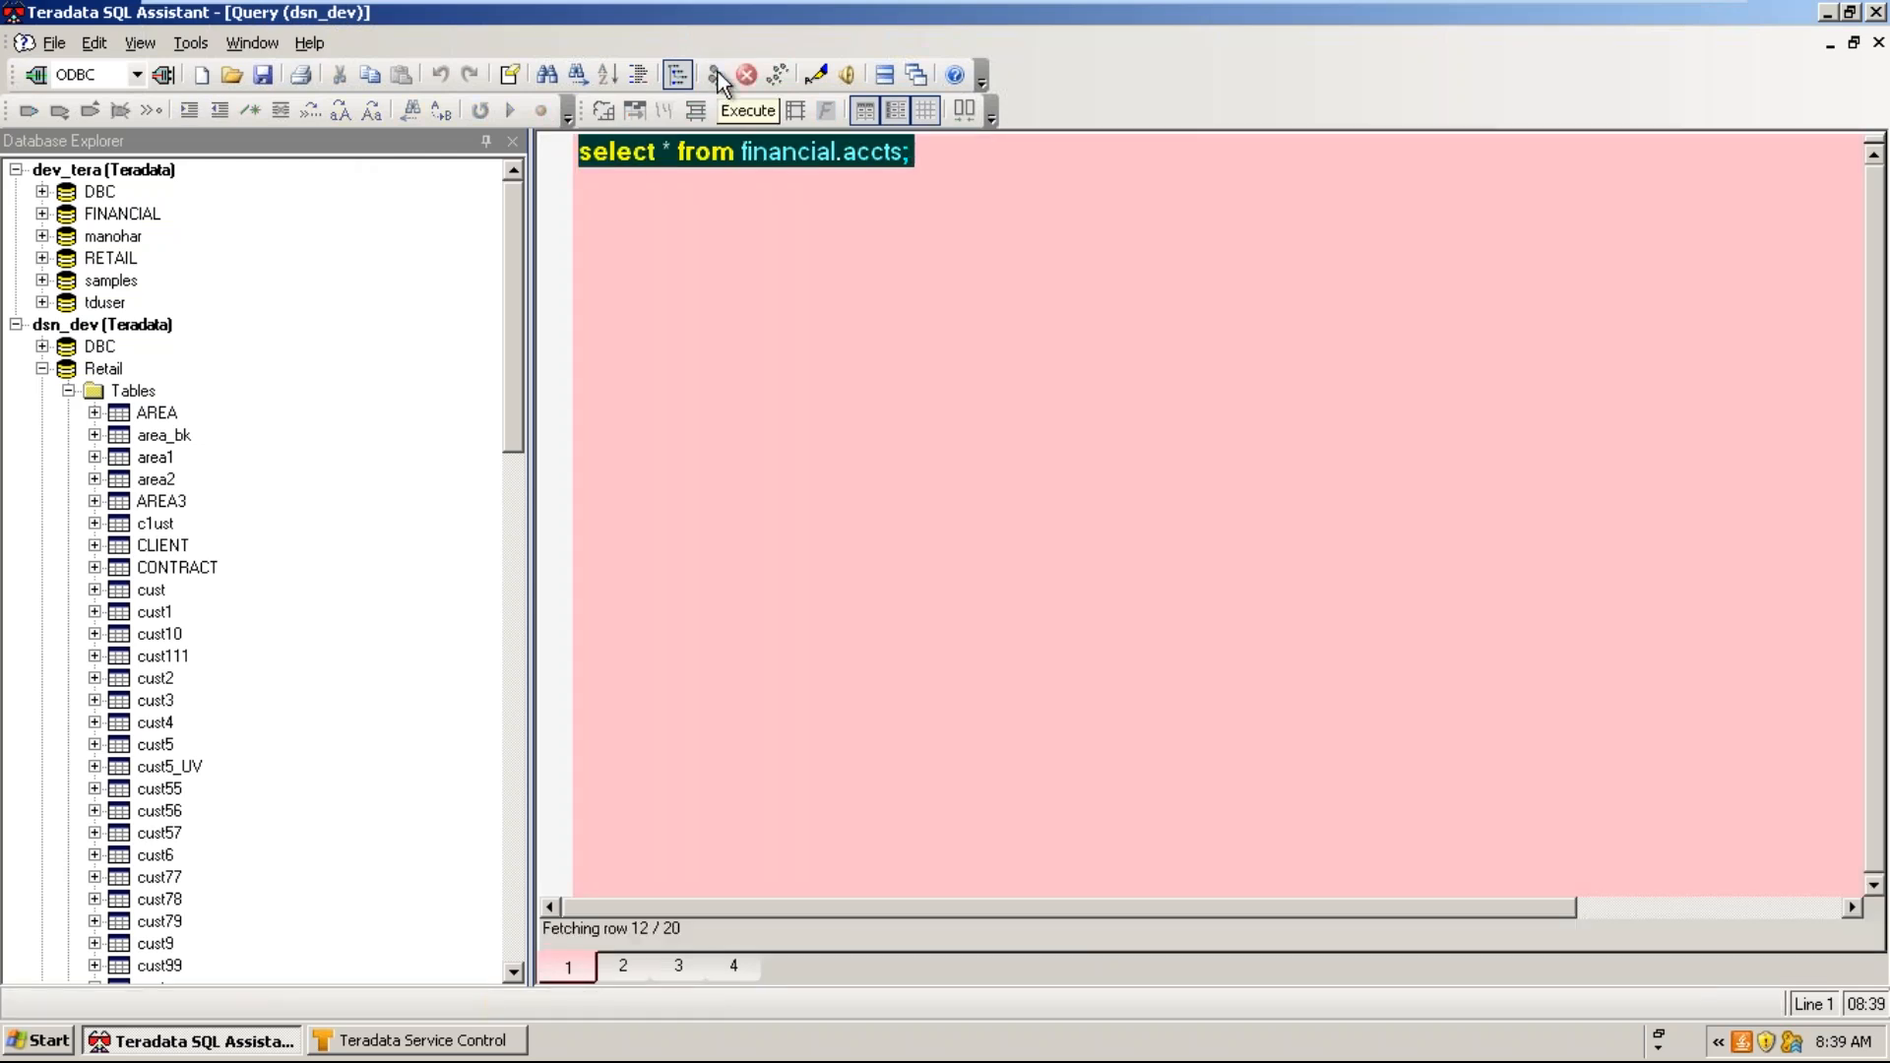
drag(1131, 205, 1160, 772)
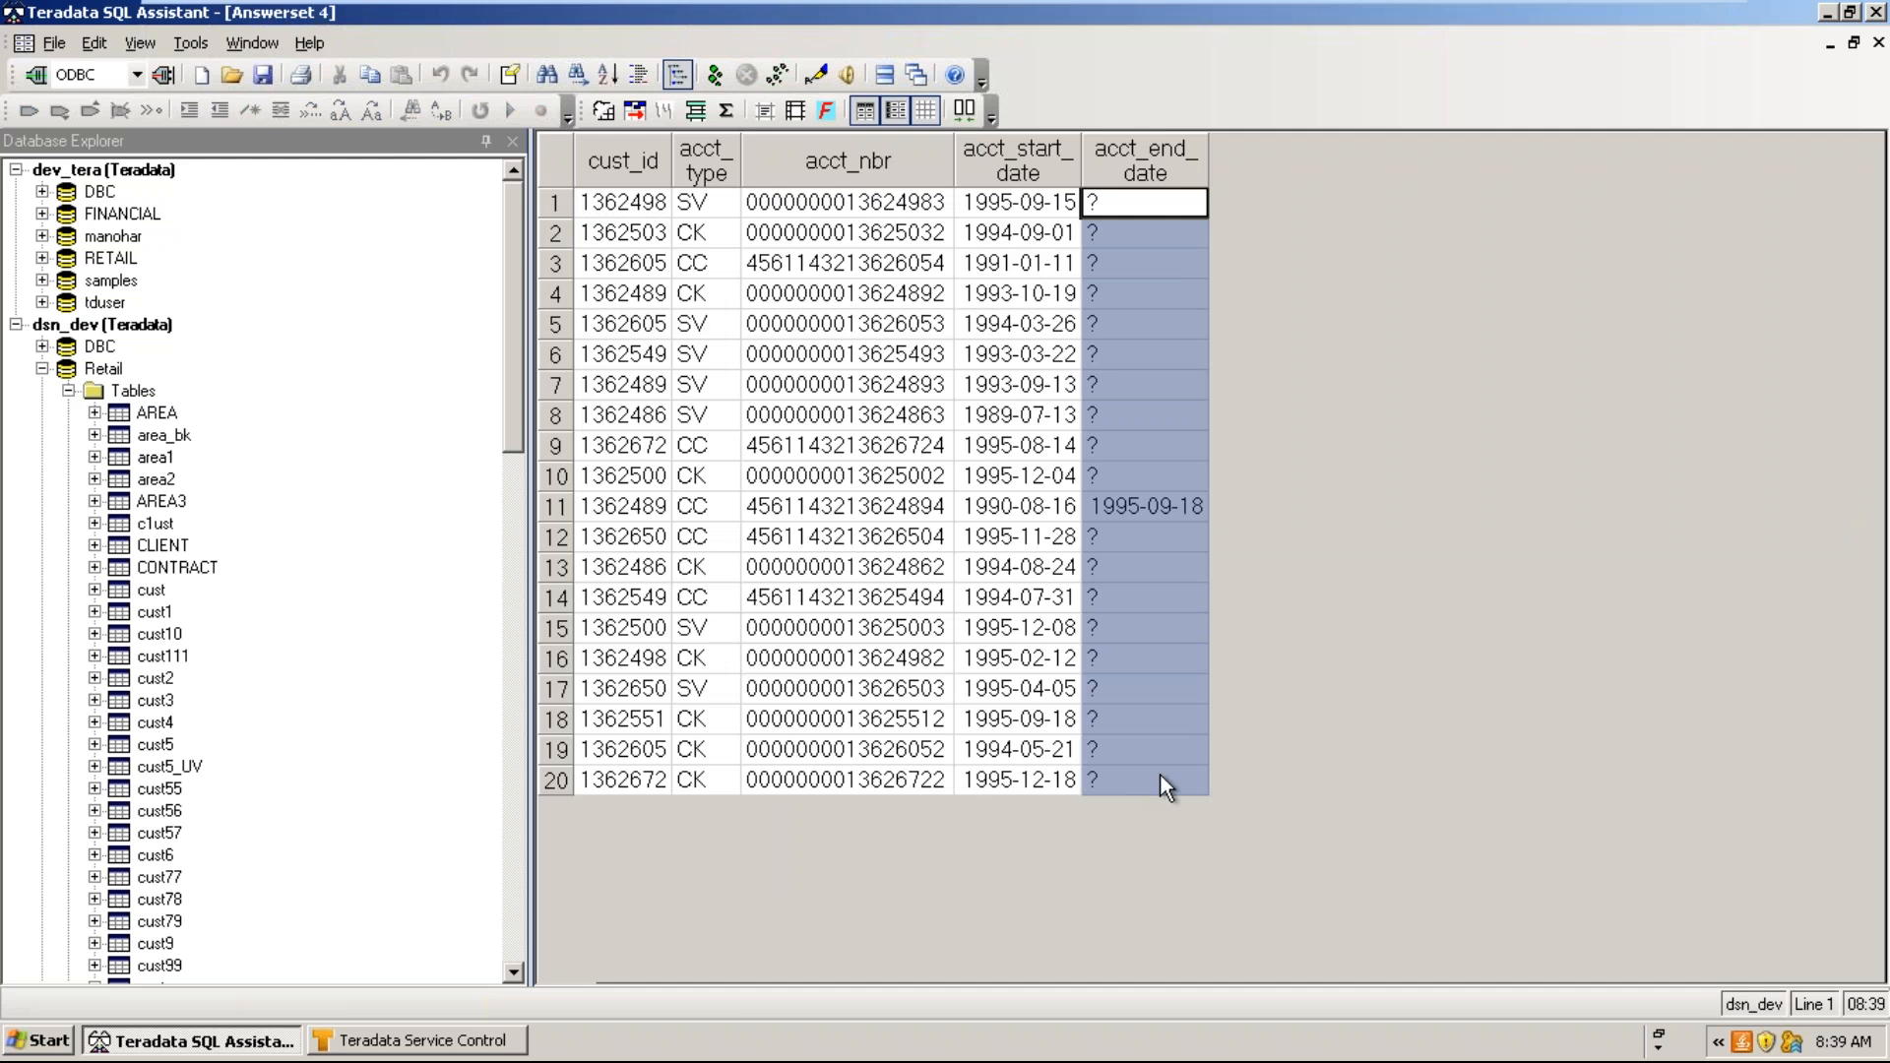
click(1118, 201)
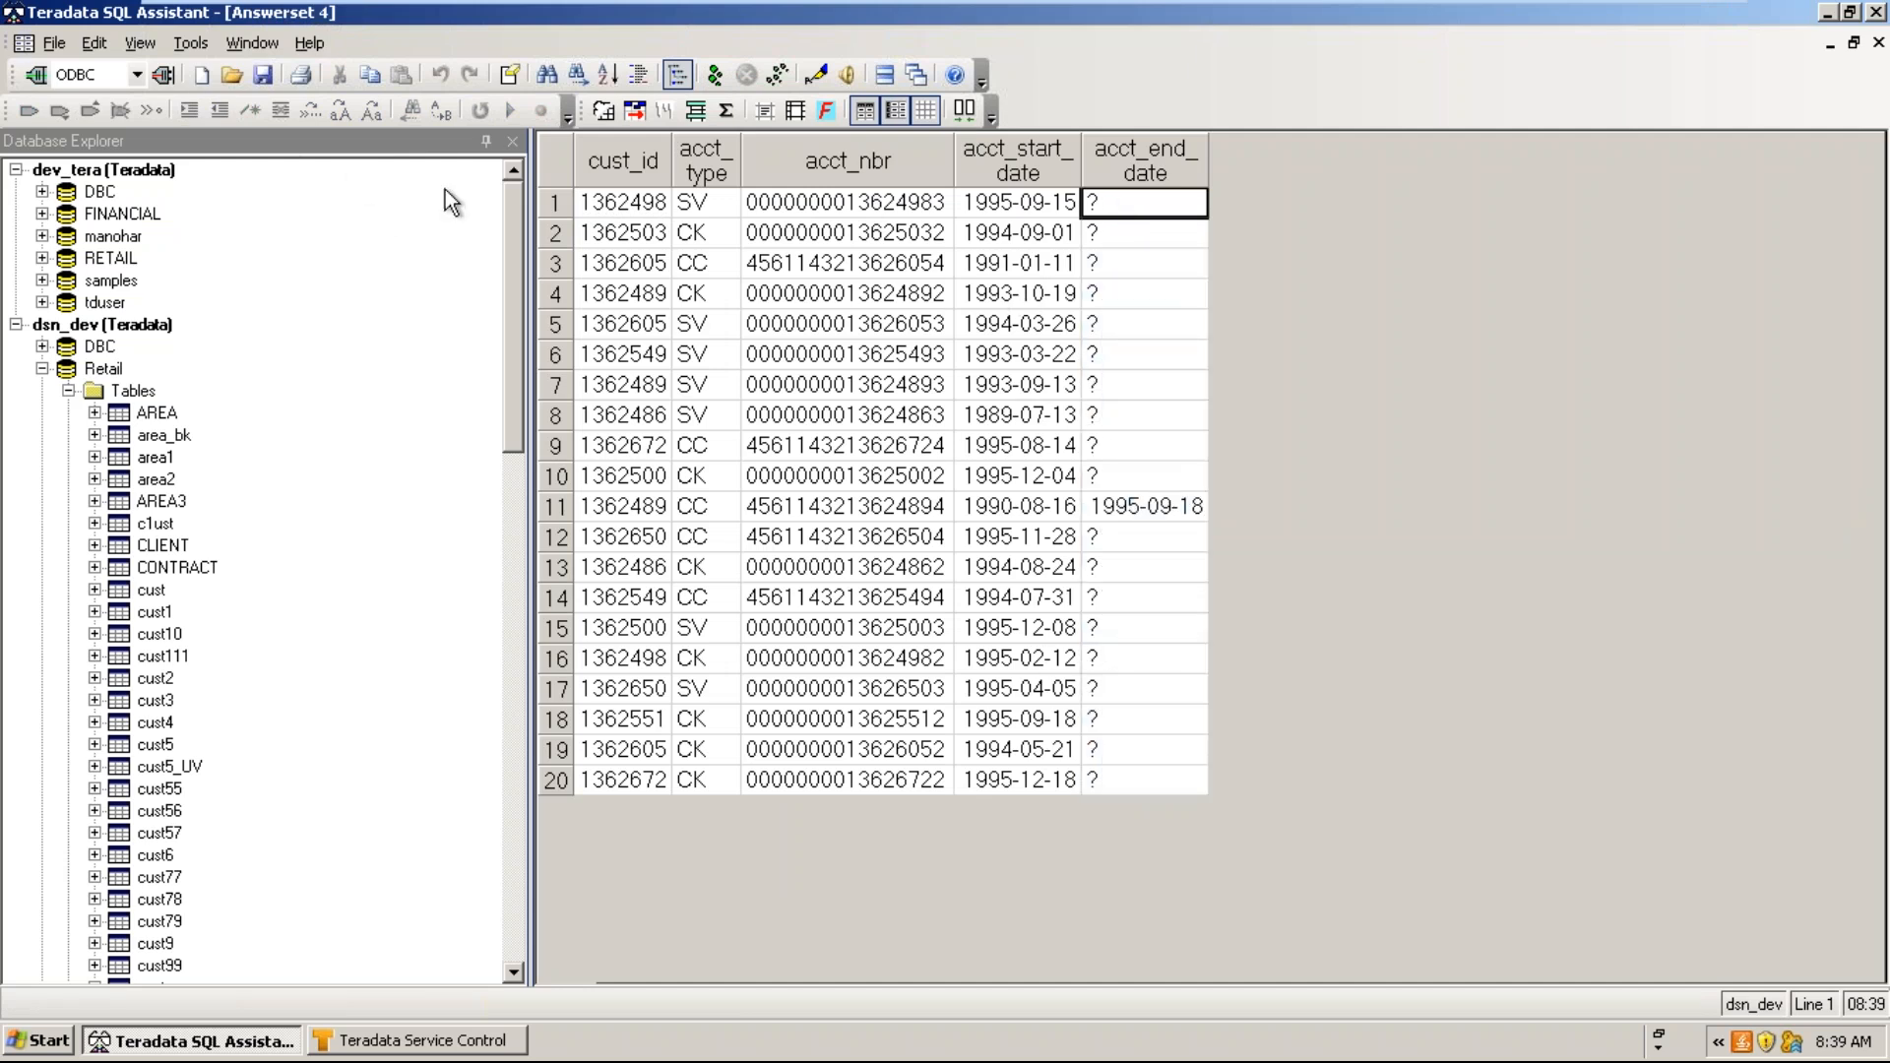
- Examine the year, month and day parts of the date display format in the general options, and highlight the answer set's acct_start_date column
click(190, 43)
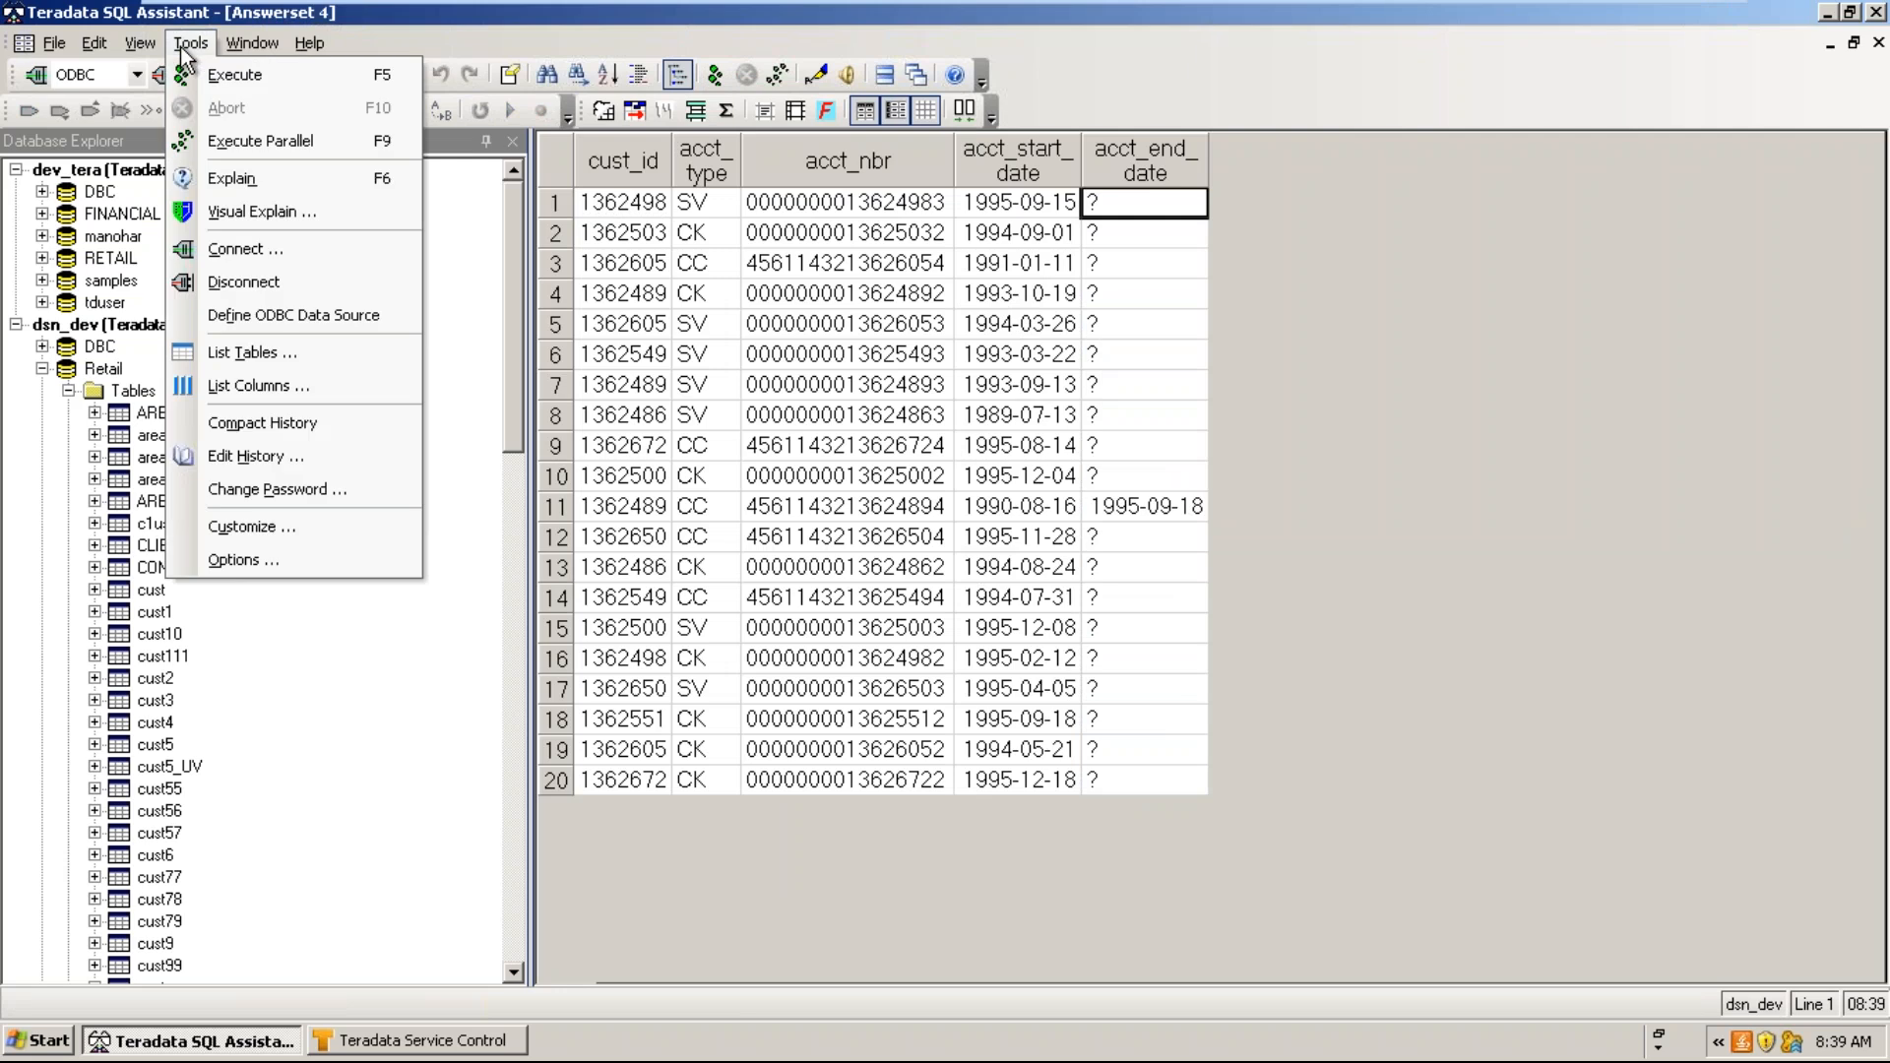
click(254, 579)
click(1118, 412)
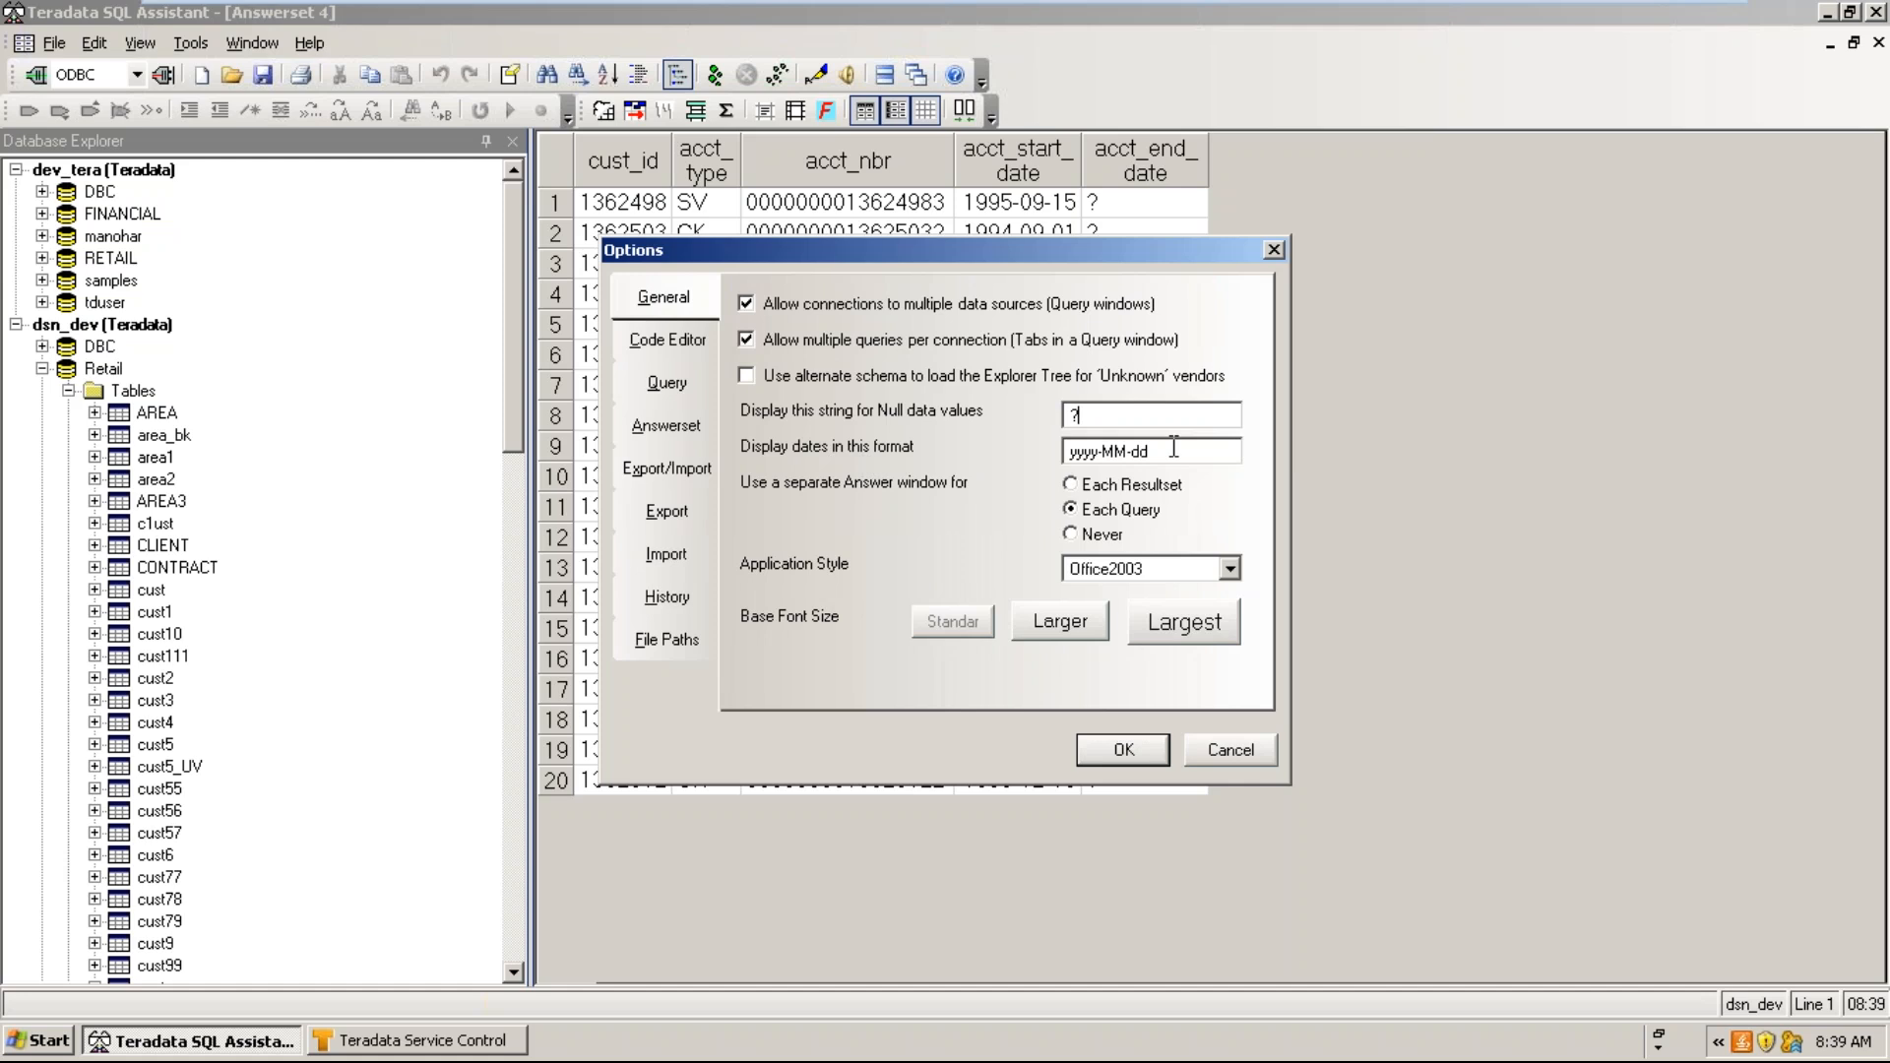
drag(1167, 453, 1051, 455)
drag(1099, 453, 1037, 452)
drag(1101, 452, 1163, 452)
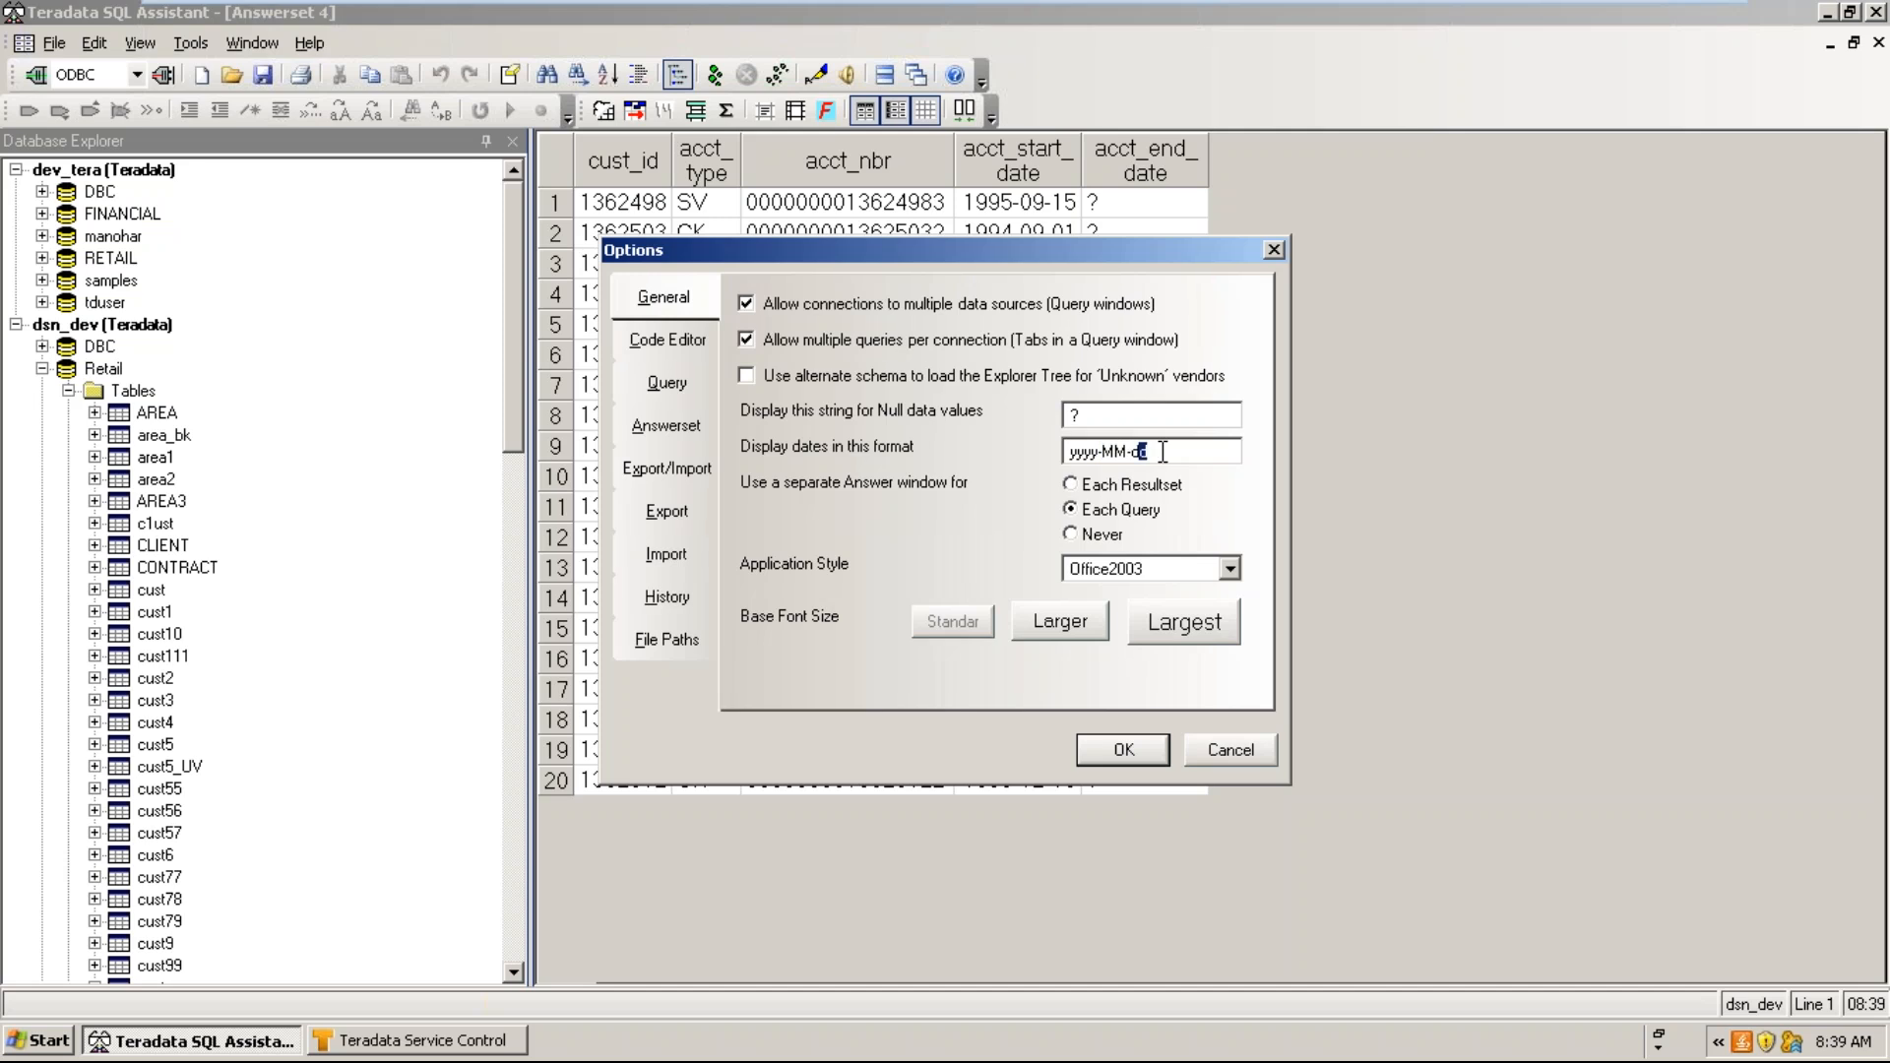
click(1124, 450)
click(1190, 453)
click(1130, 750)
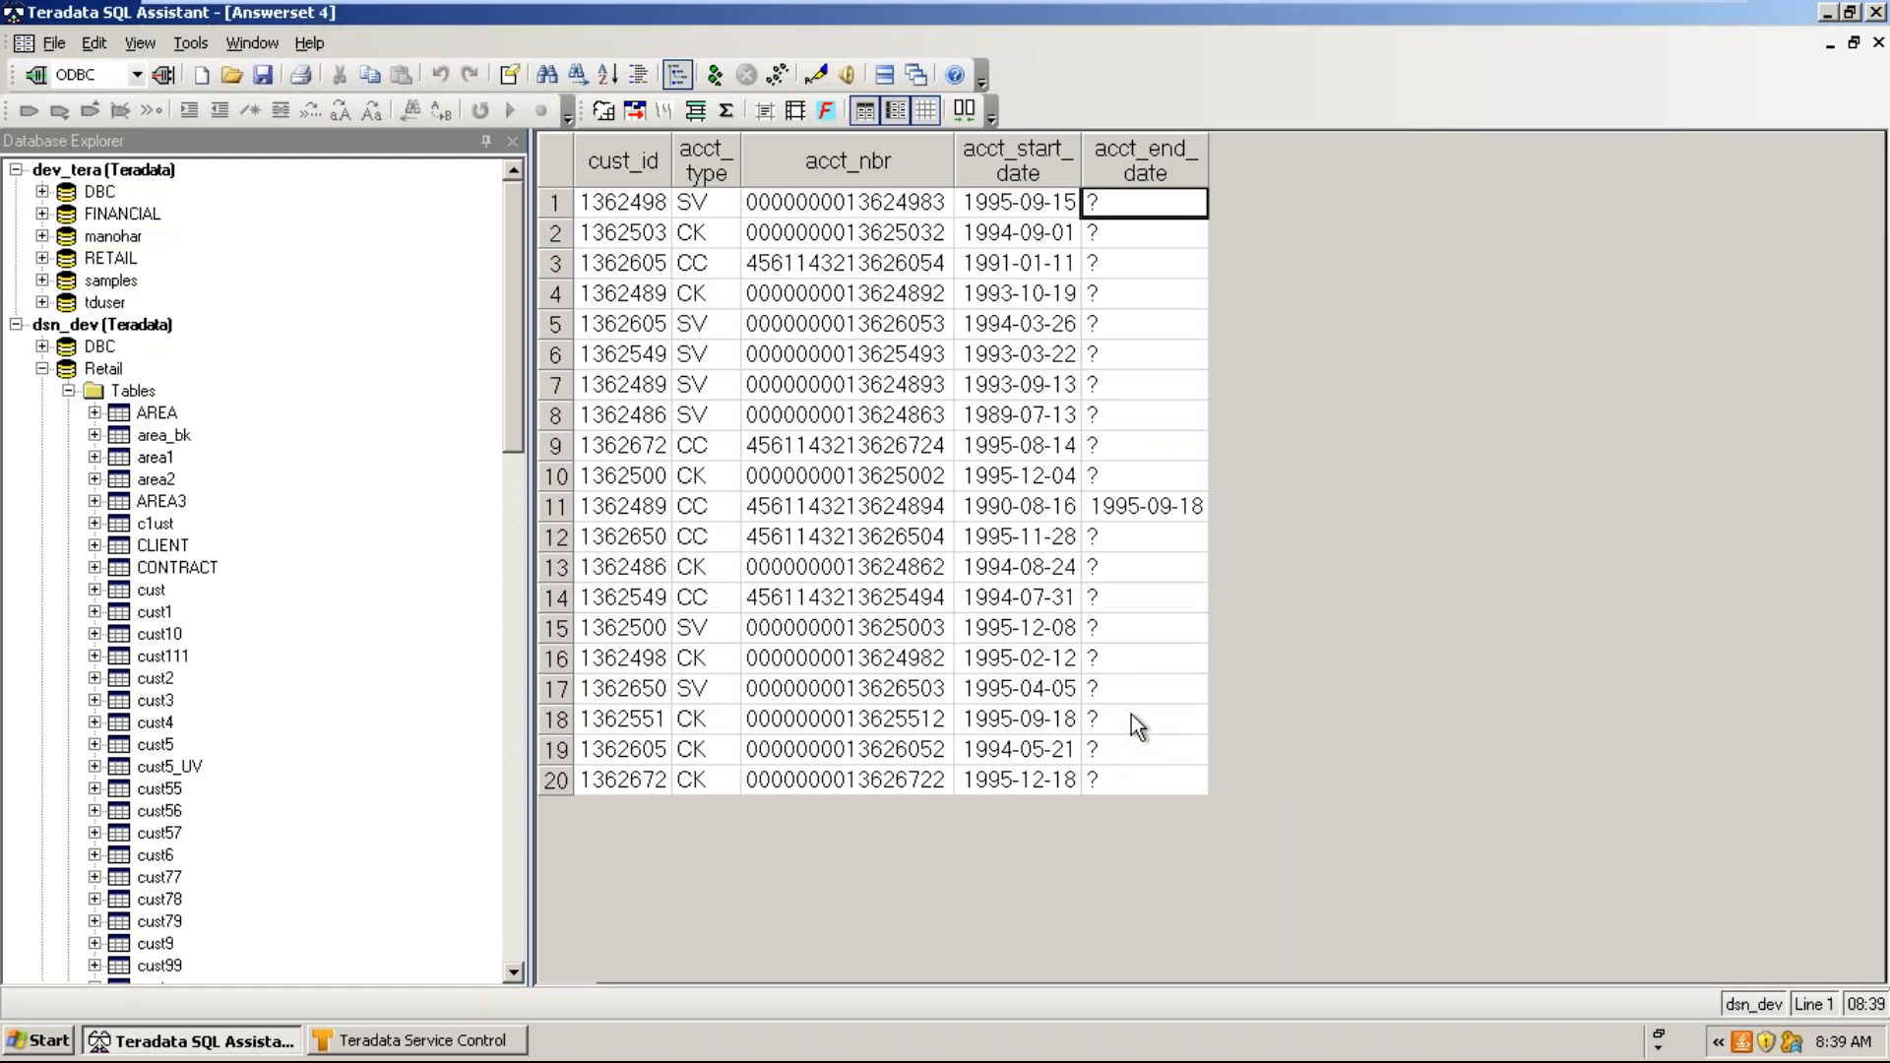
drag(1044, 197, 1063, 793)
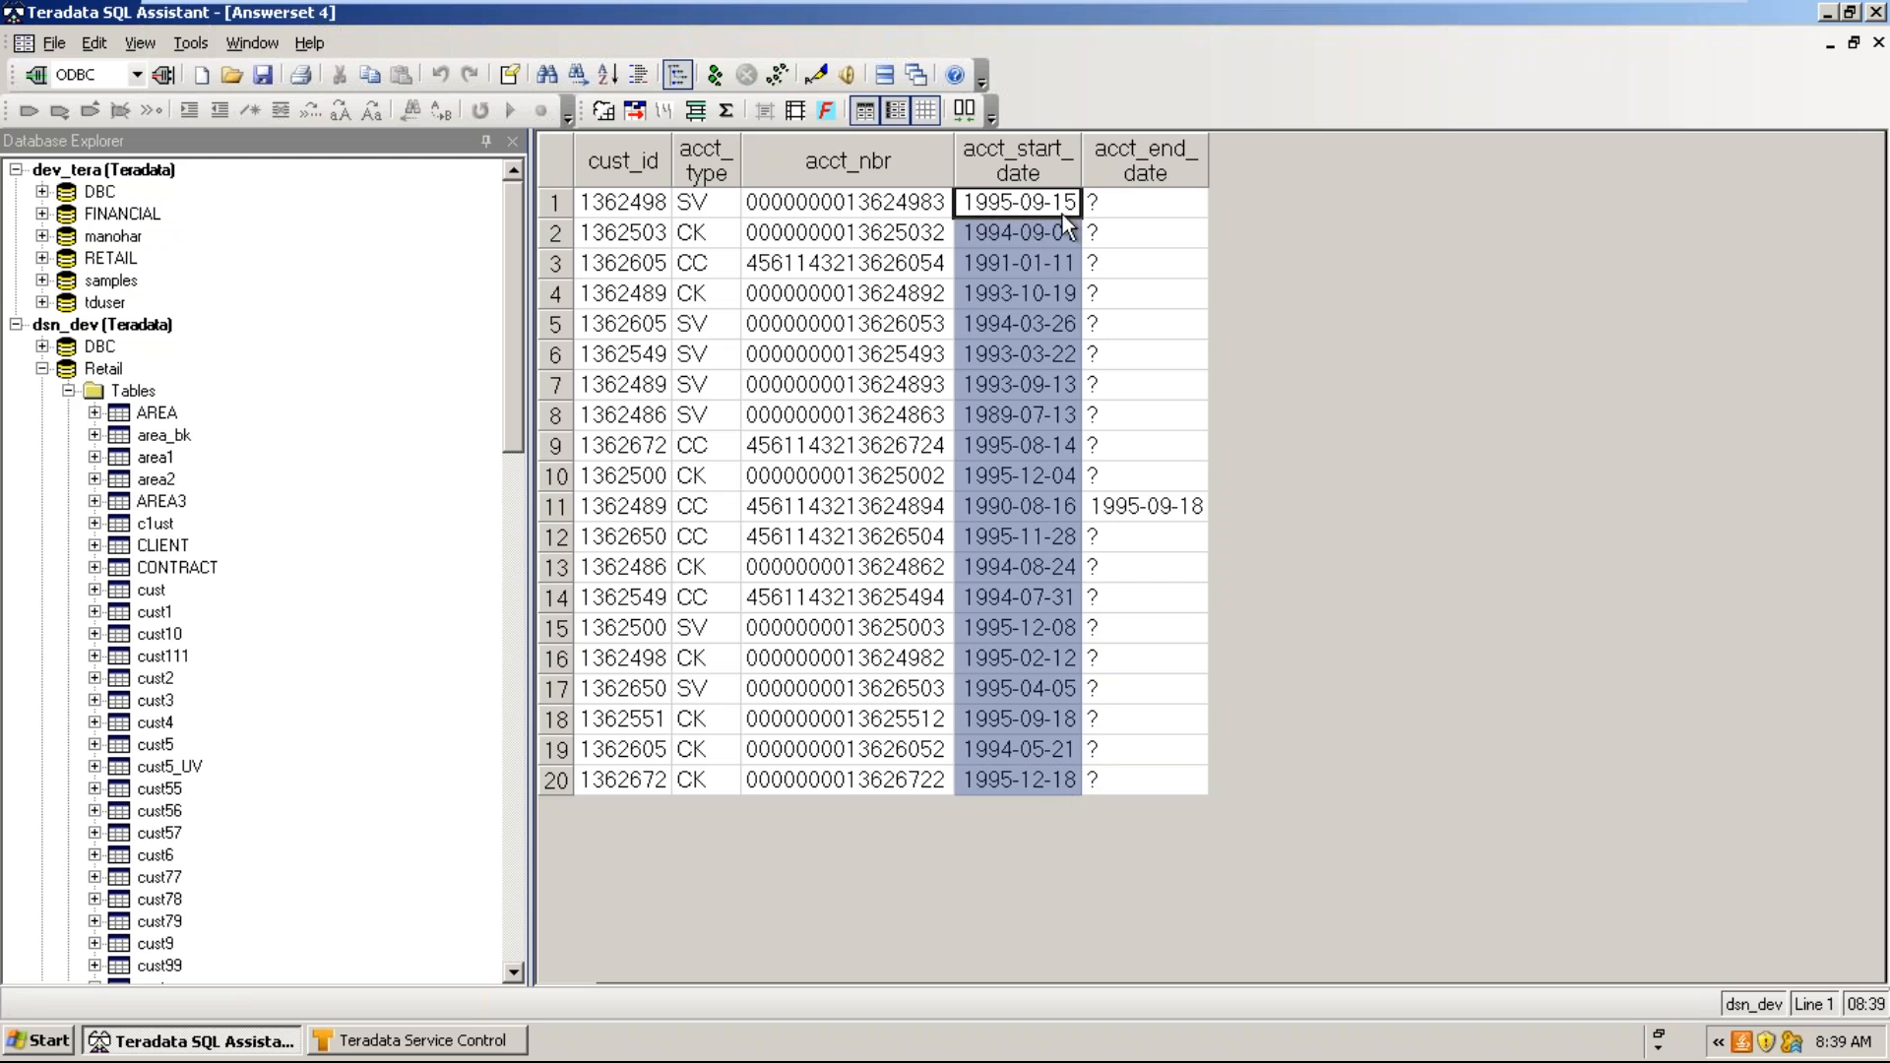
click(1036, 264)
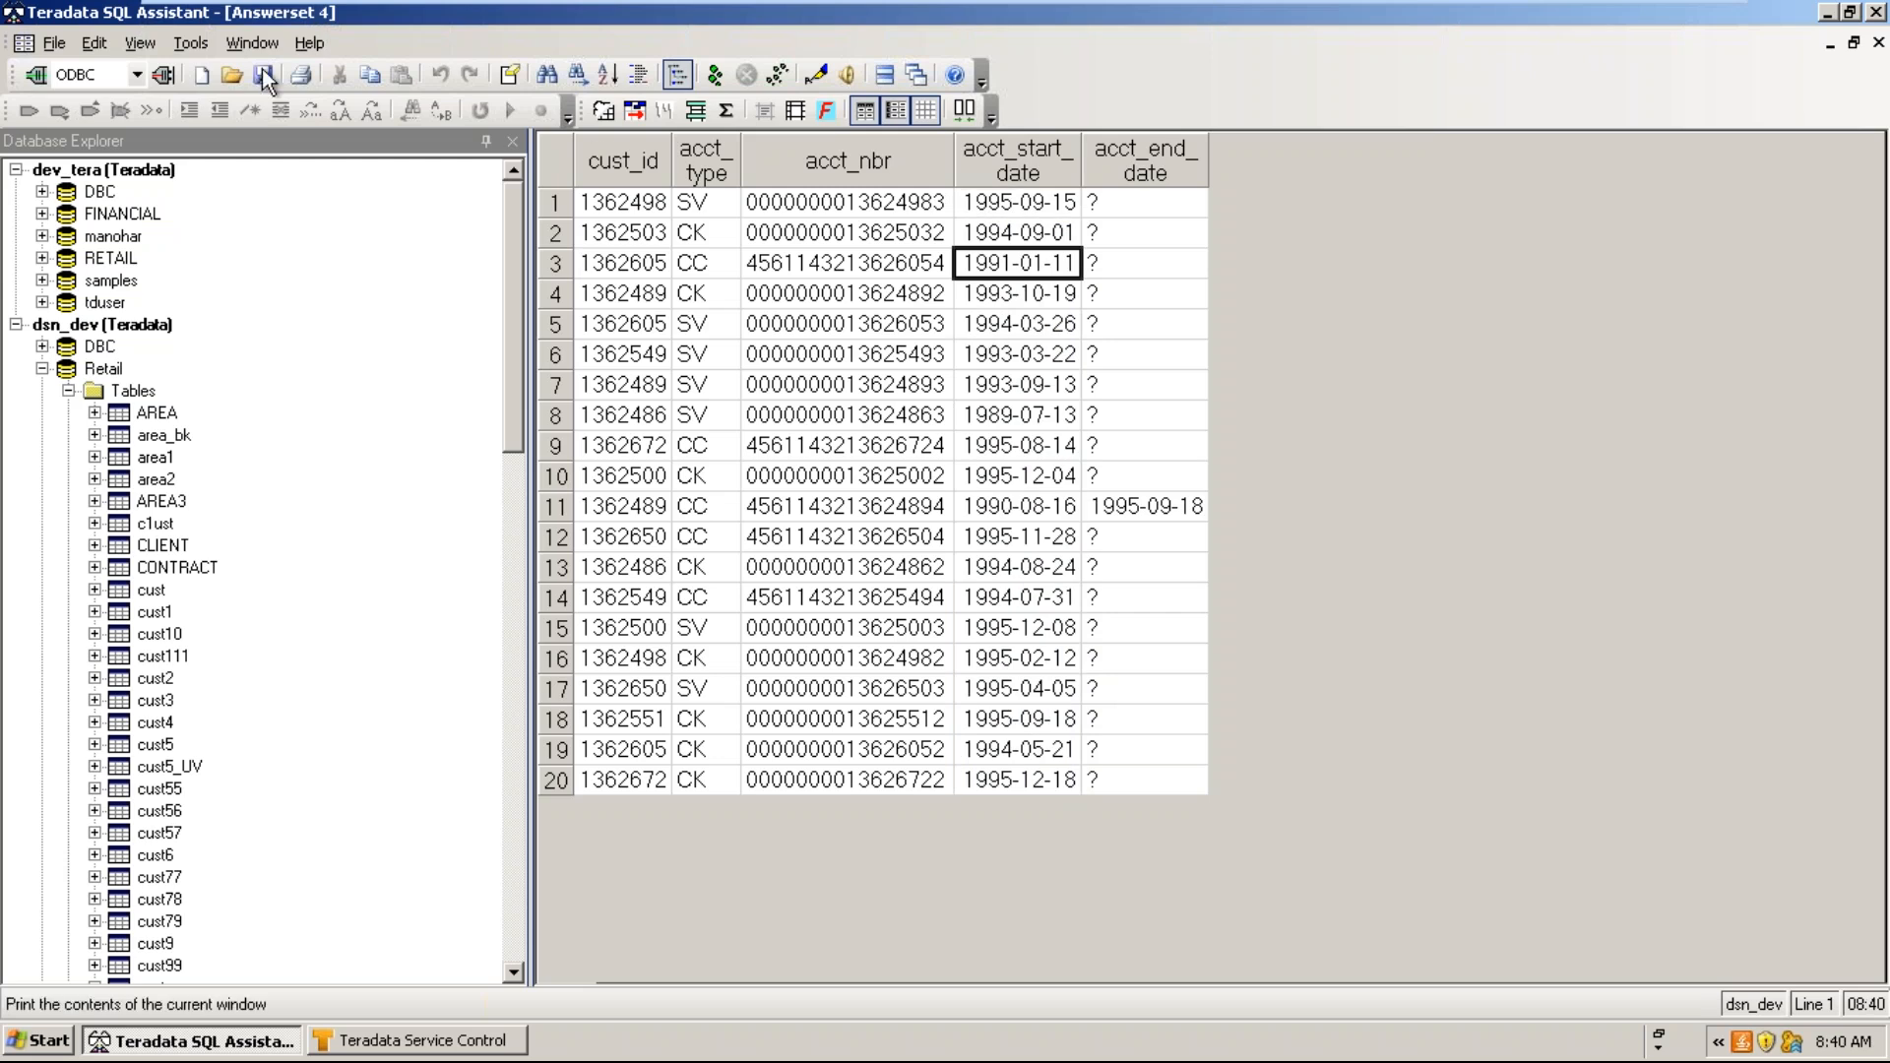
- Set the general option for the date display format to MM/dd/yyyy and save the options
click(190, 43)
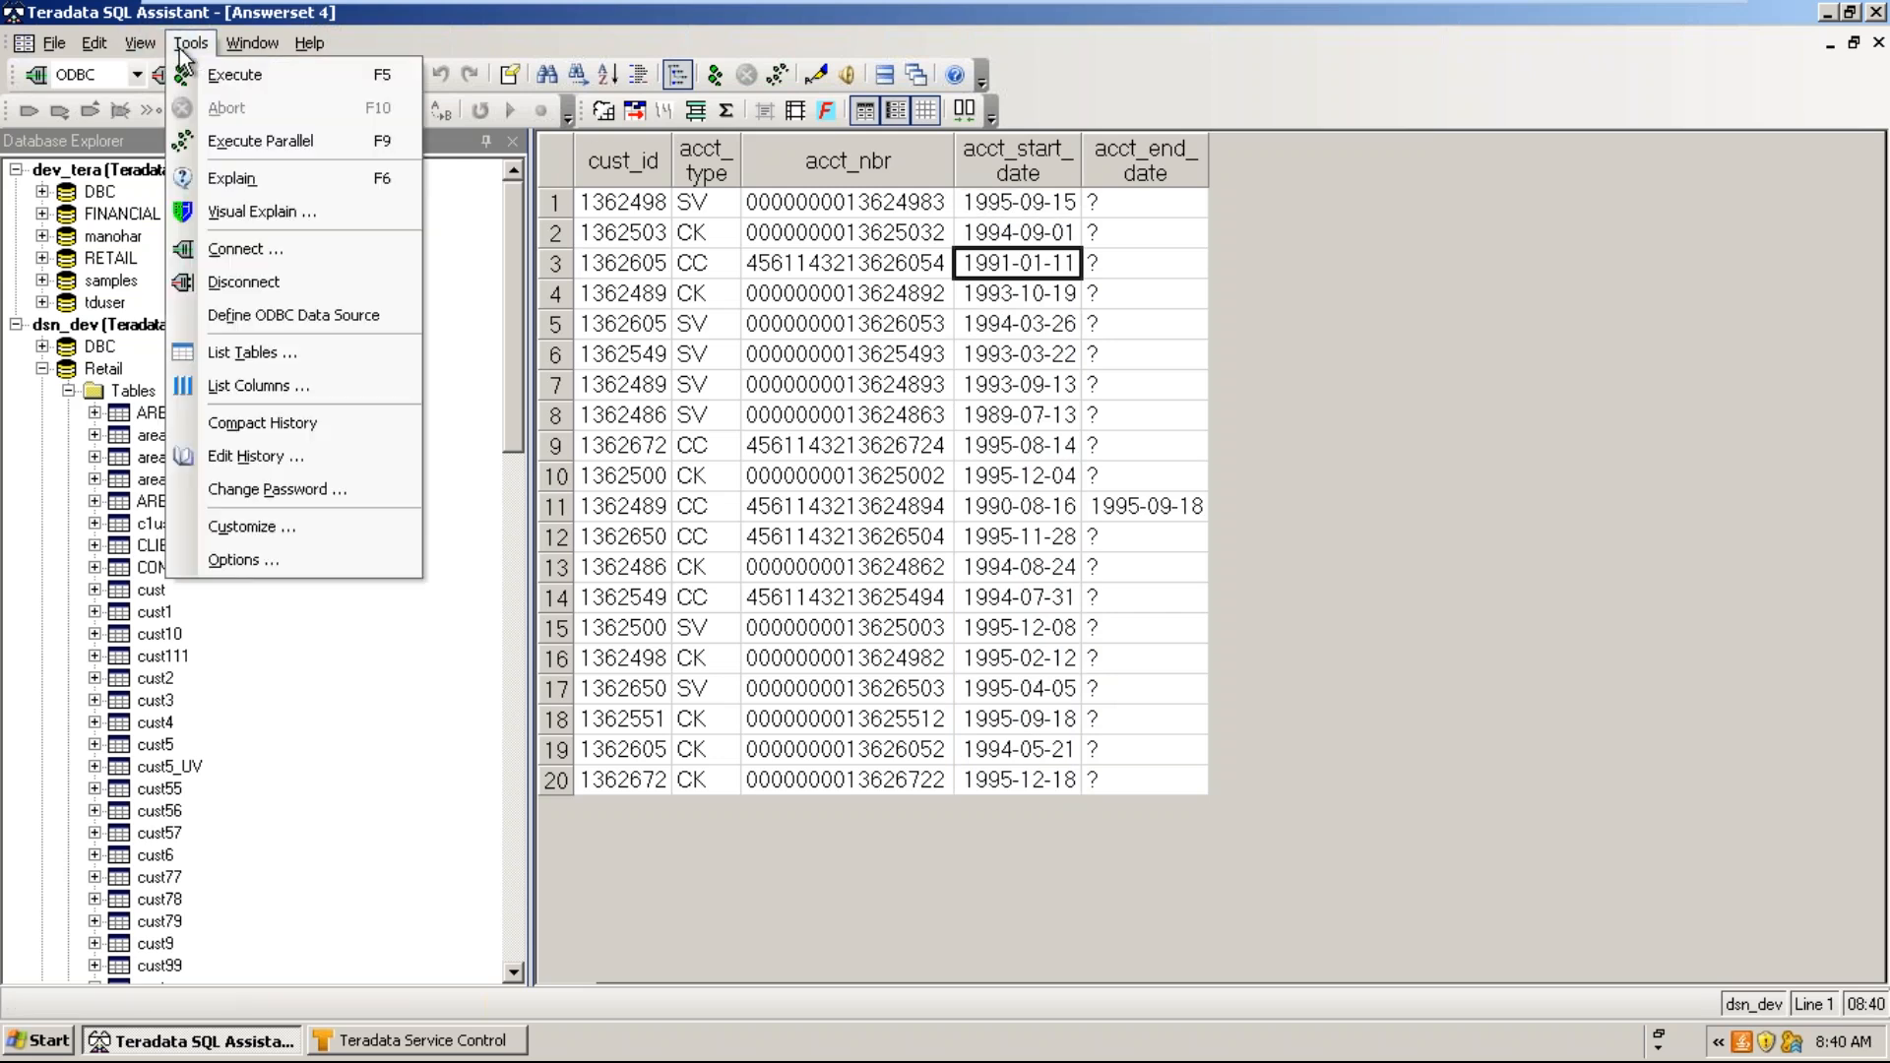
click(238, 561)
drag(1150, 451, 999, 450)
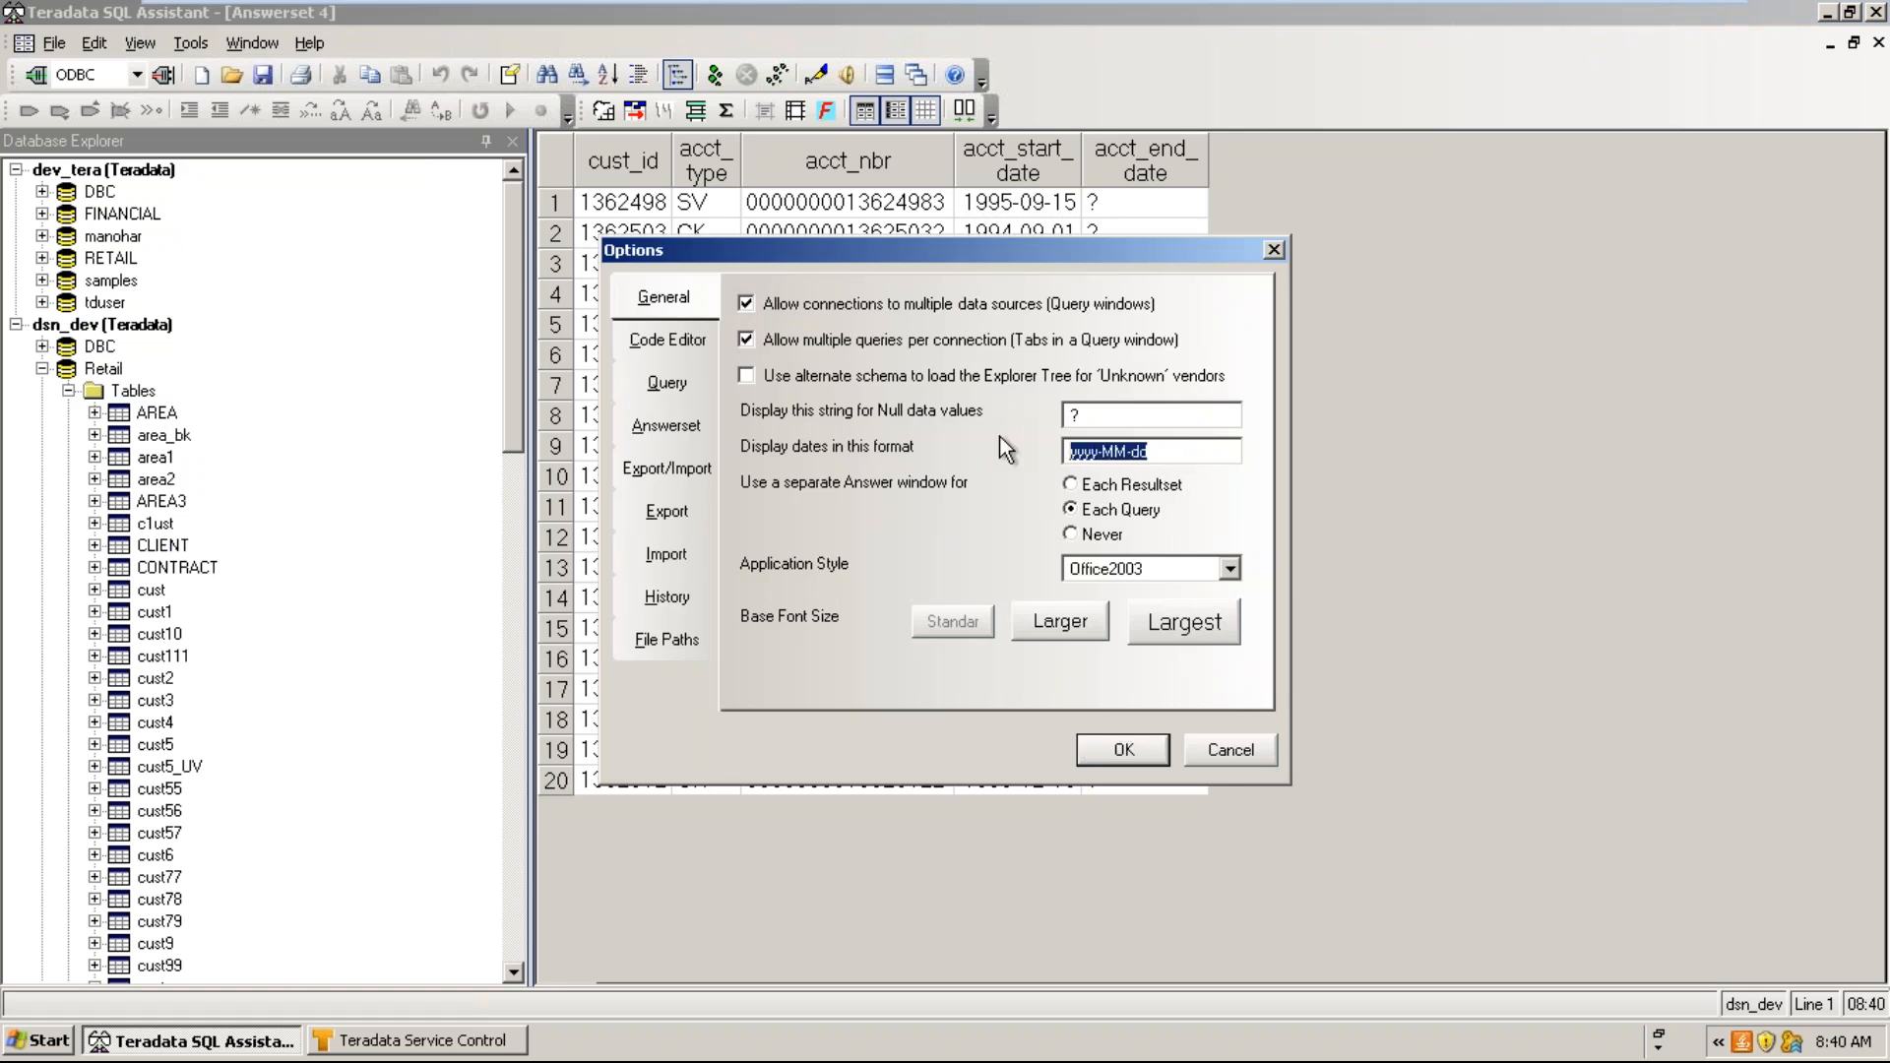
text(MM/dd/yyyy)
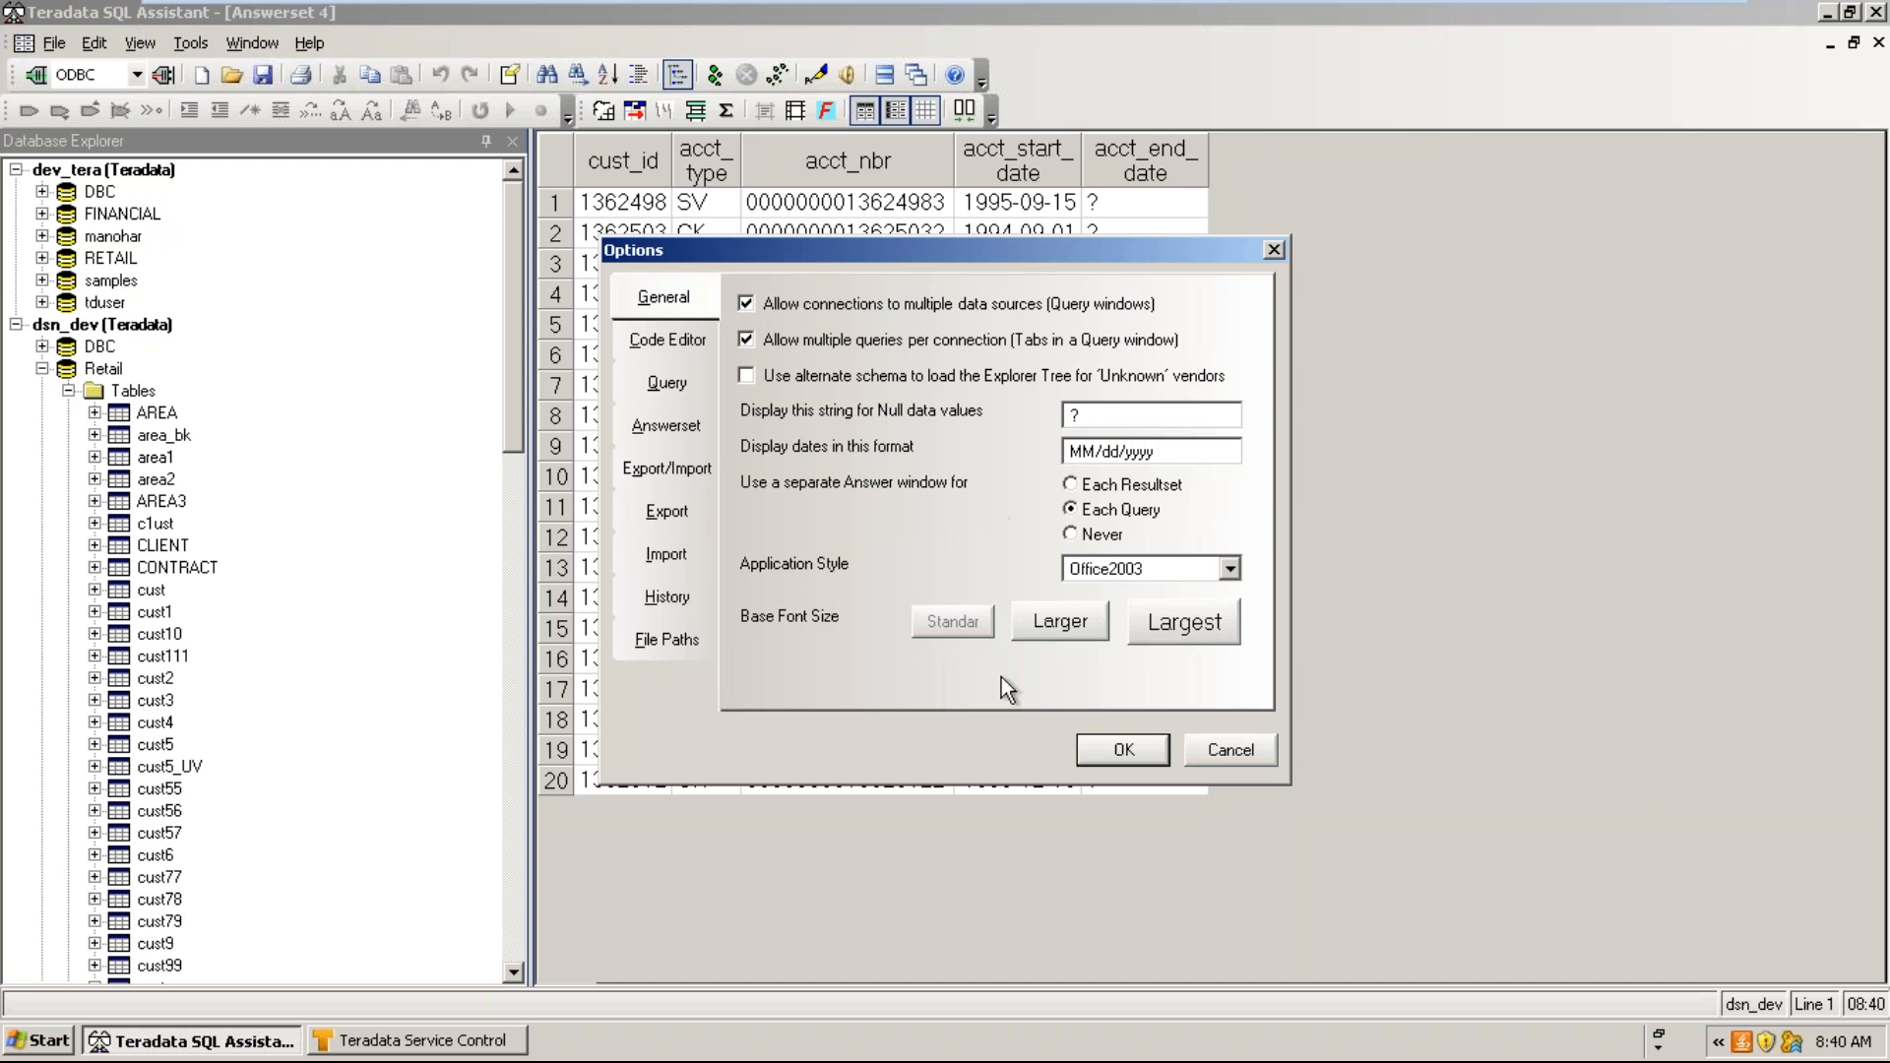
click(1128, 745)
- Close the open answer set and rerun the financial.accts query on dsn_dev, highlighting the new acct_start_date column
click(1878, 44)
click(722, 71)
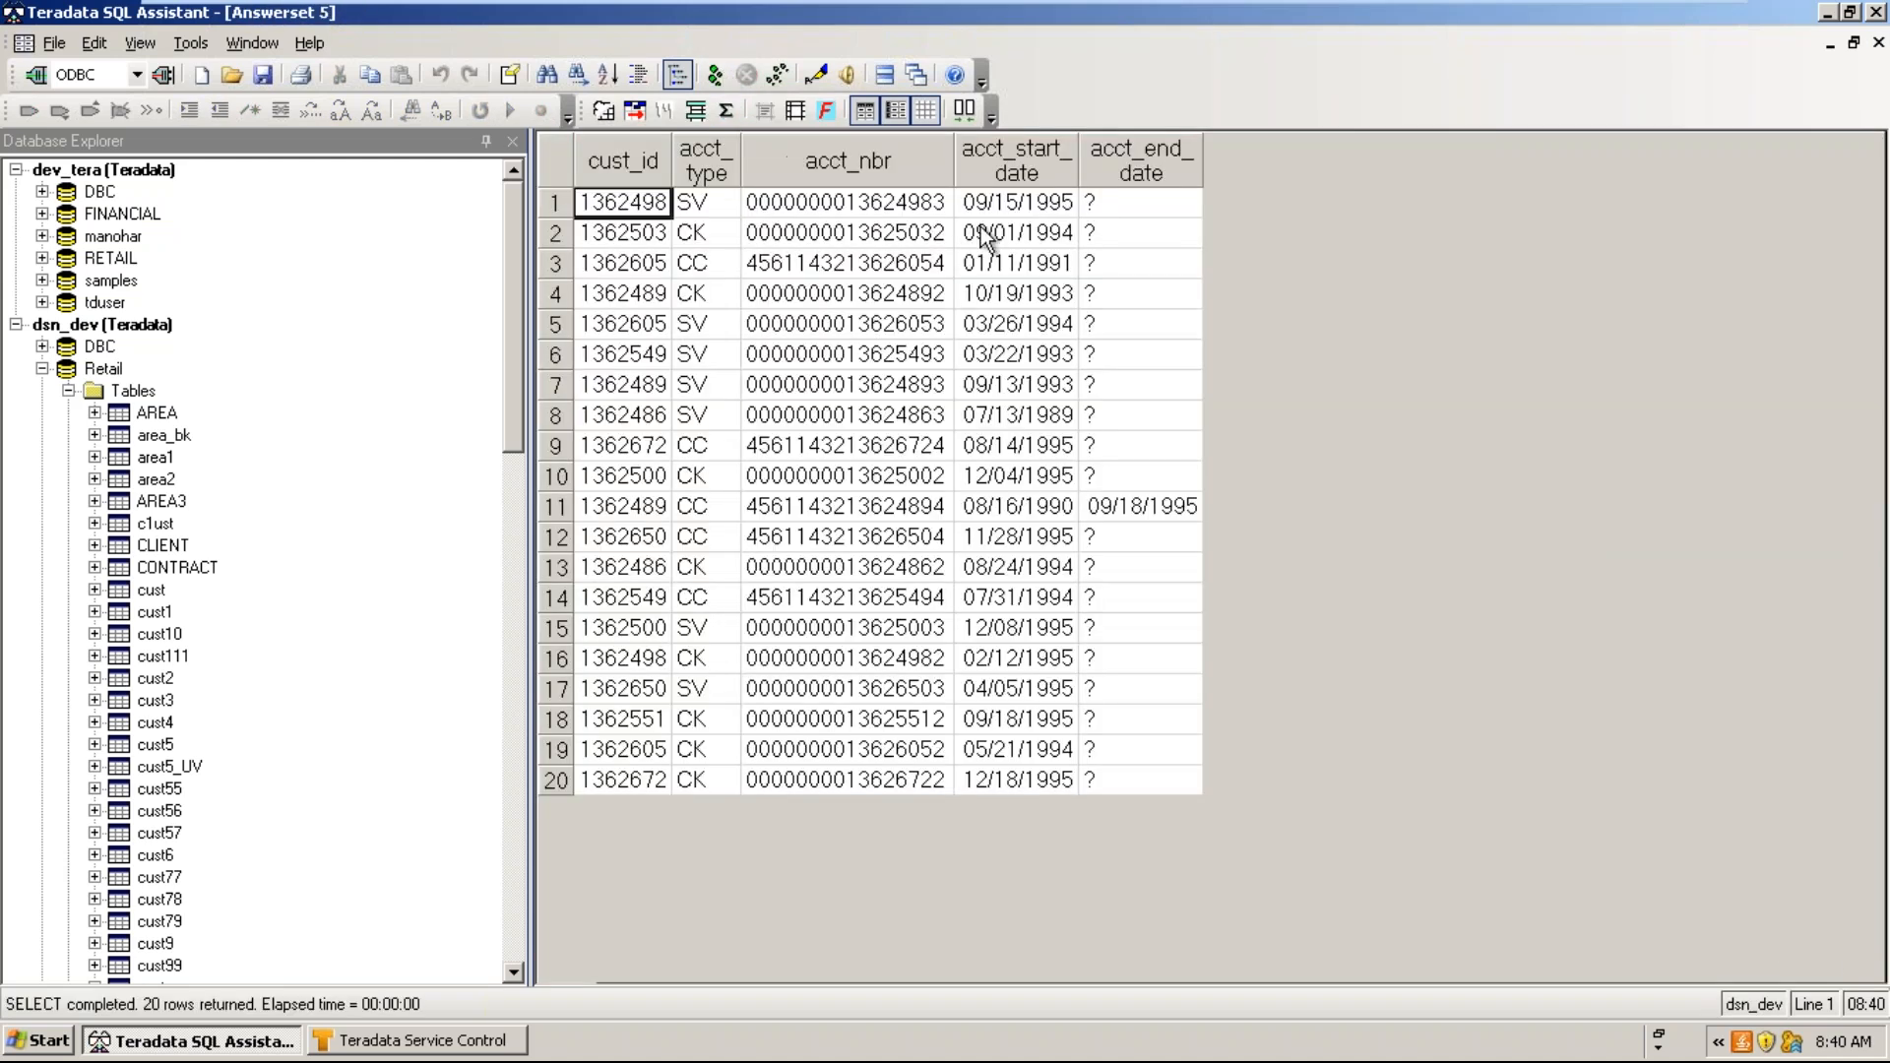
drag(1012, 202, 1022, 789)
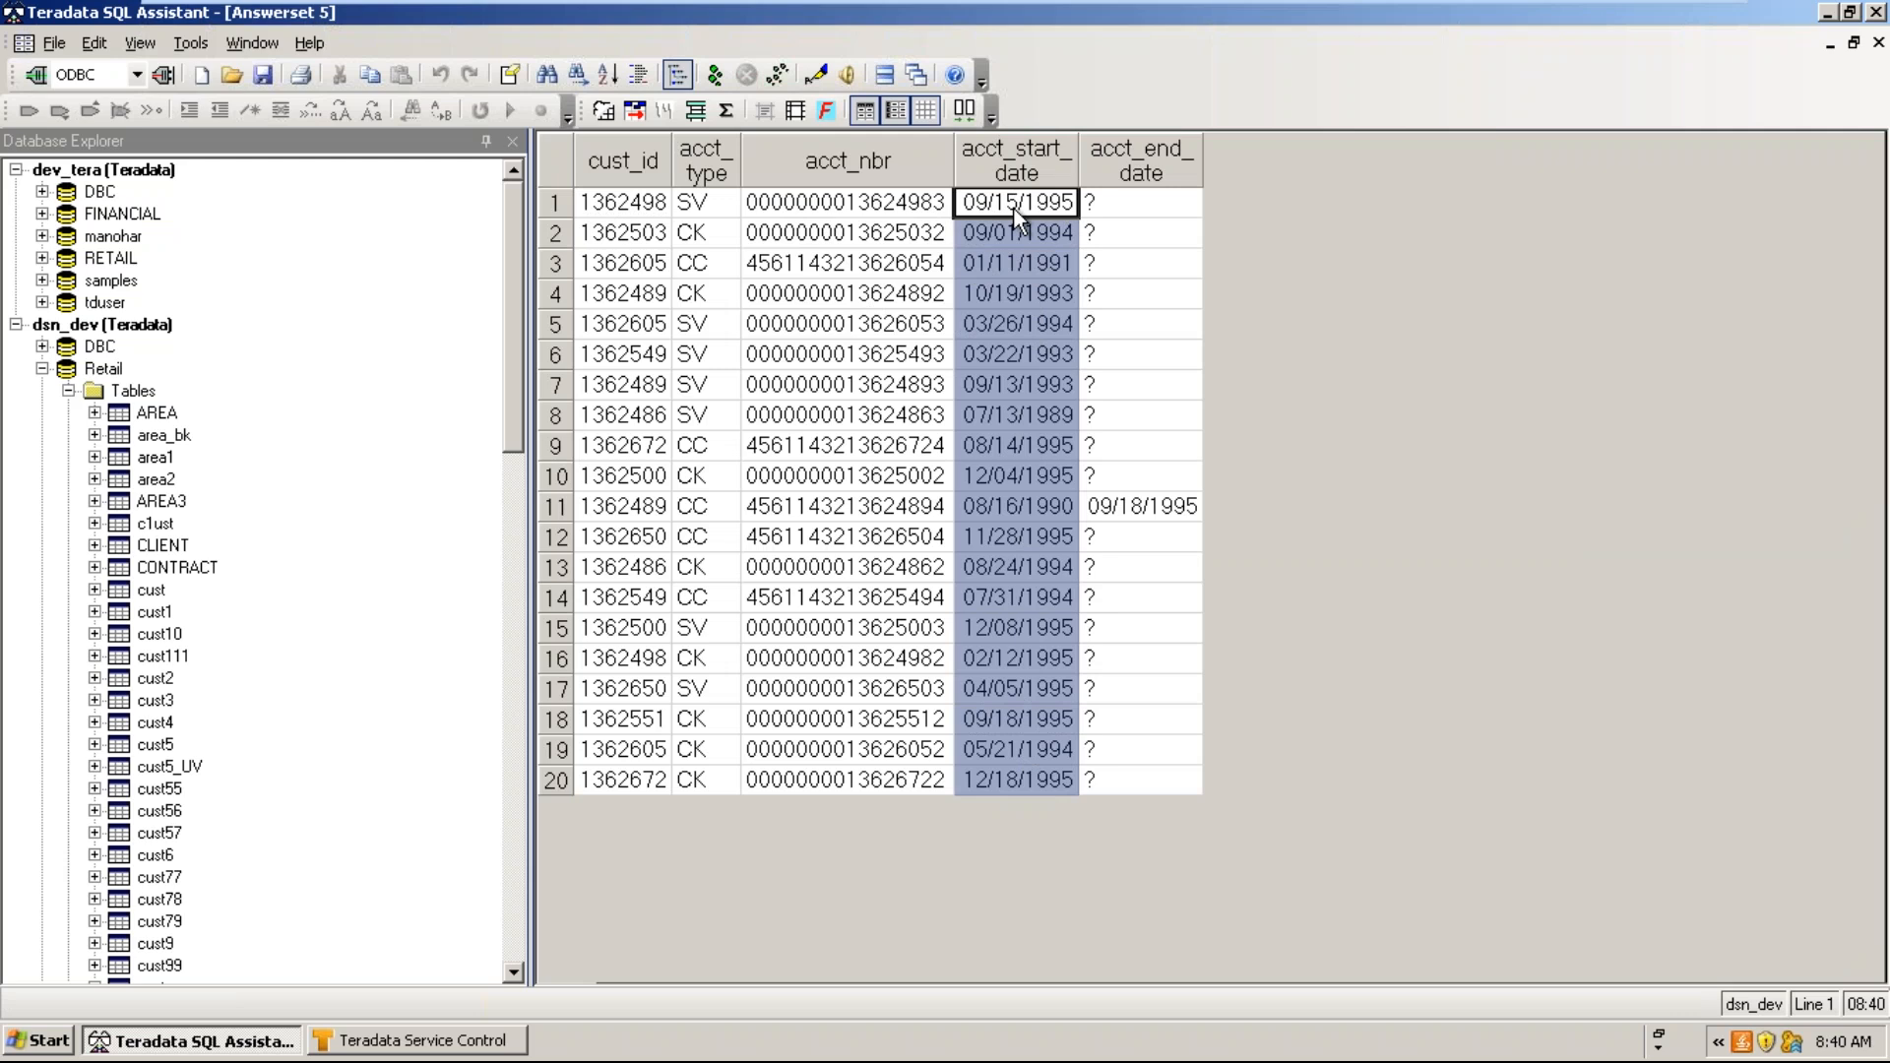
- Open the general options and select the whole date display format for editing
click(191, 44)
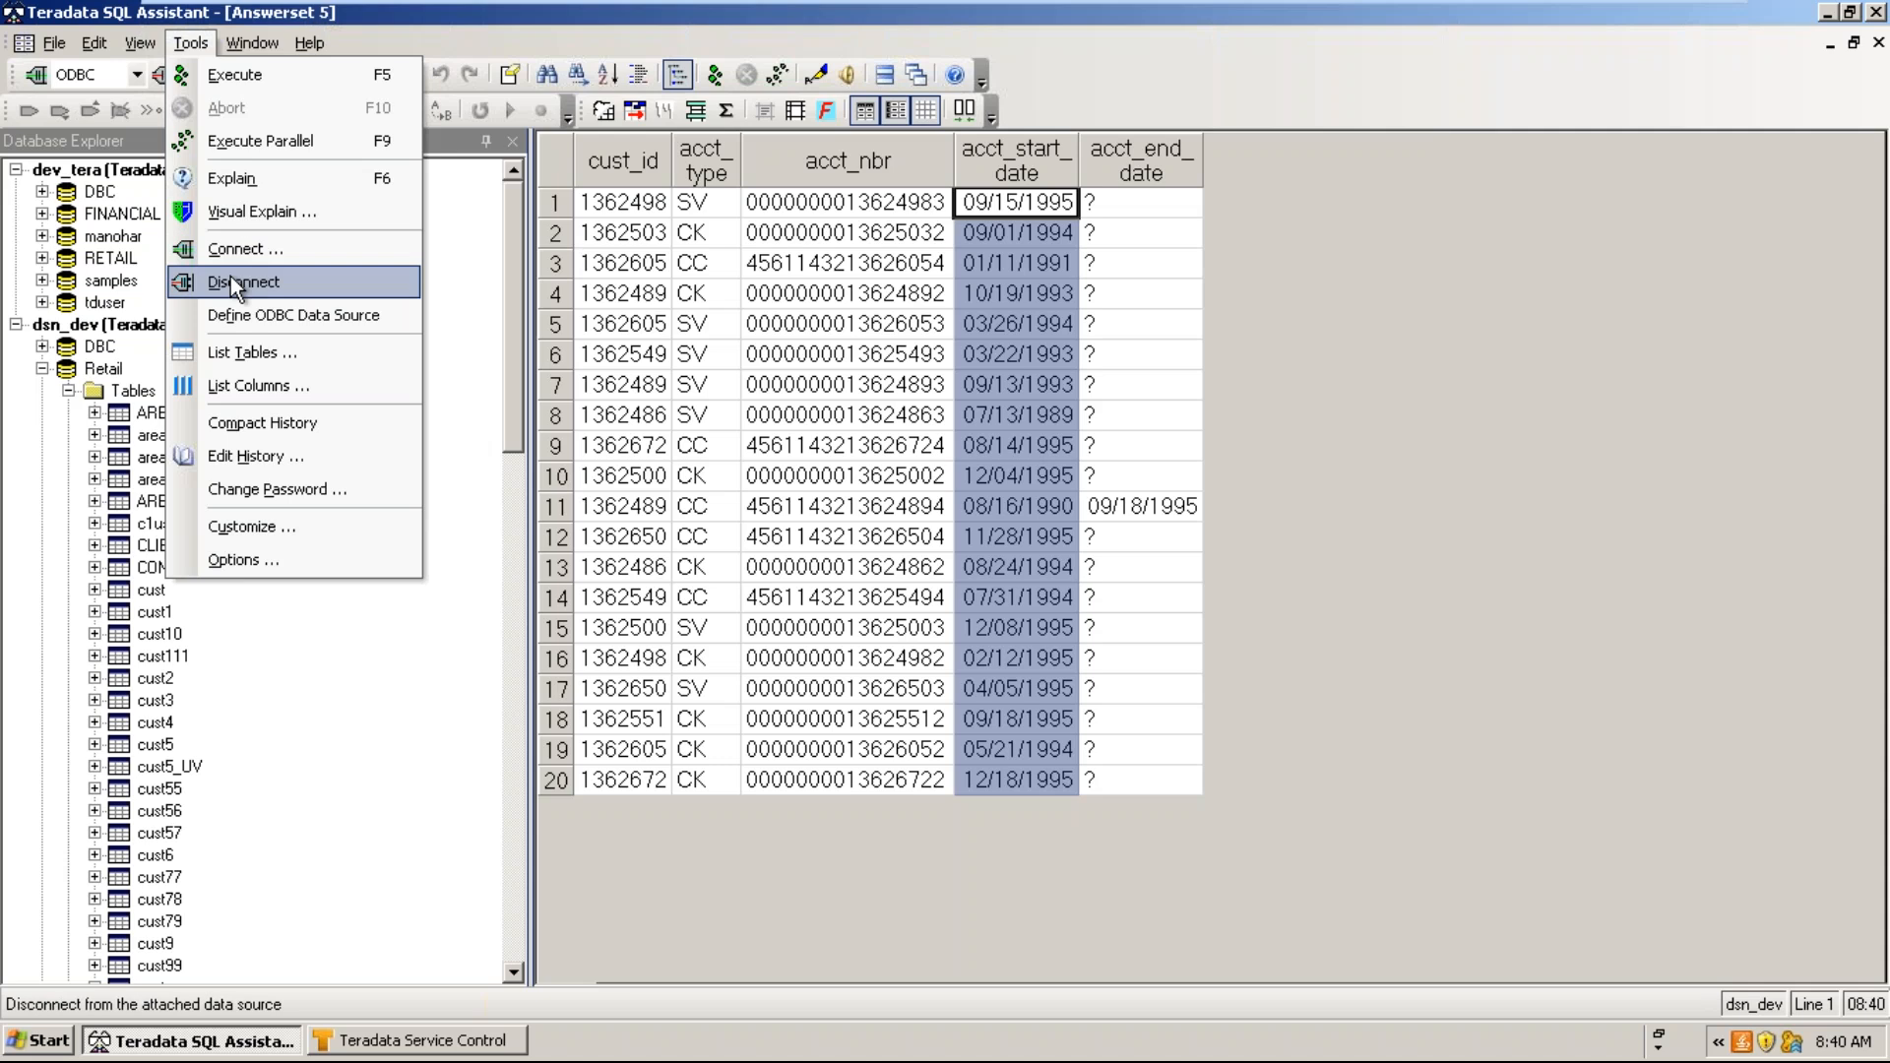
click(257, 569)
drag(1176, 452, 996, 453)
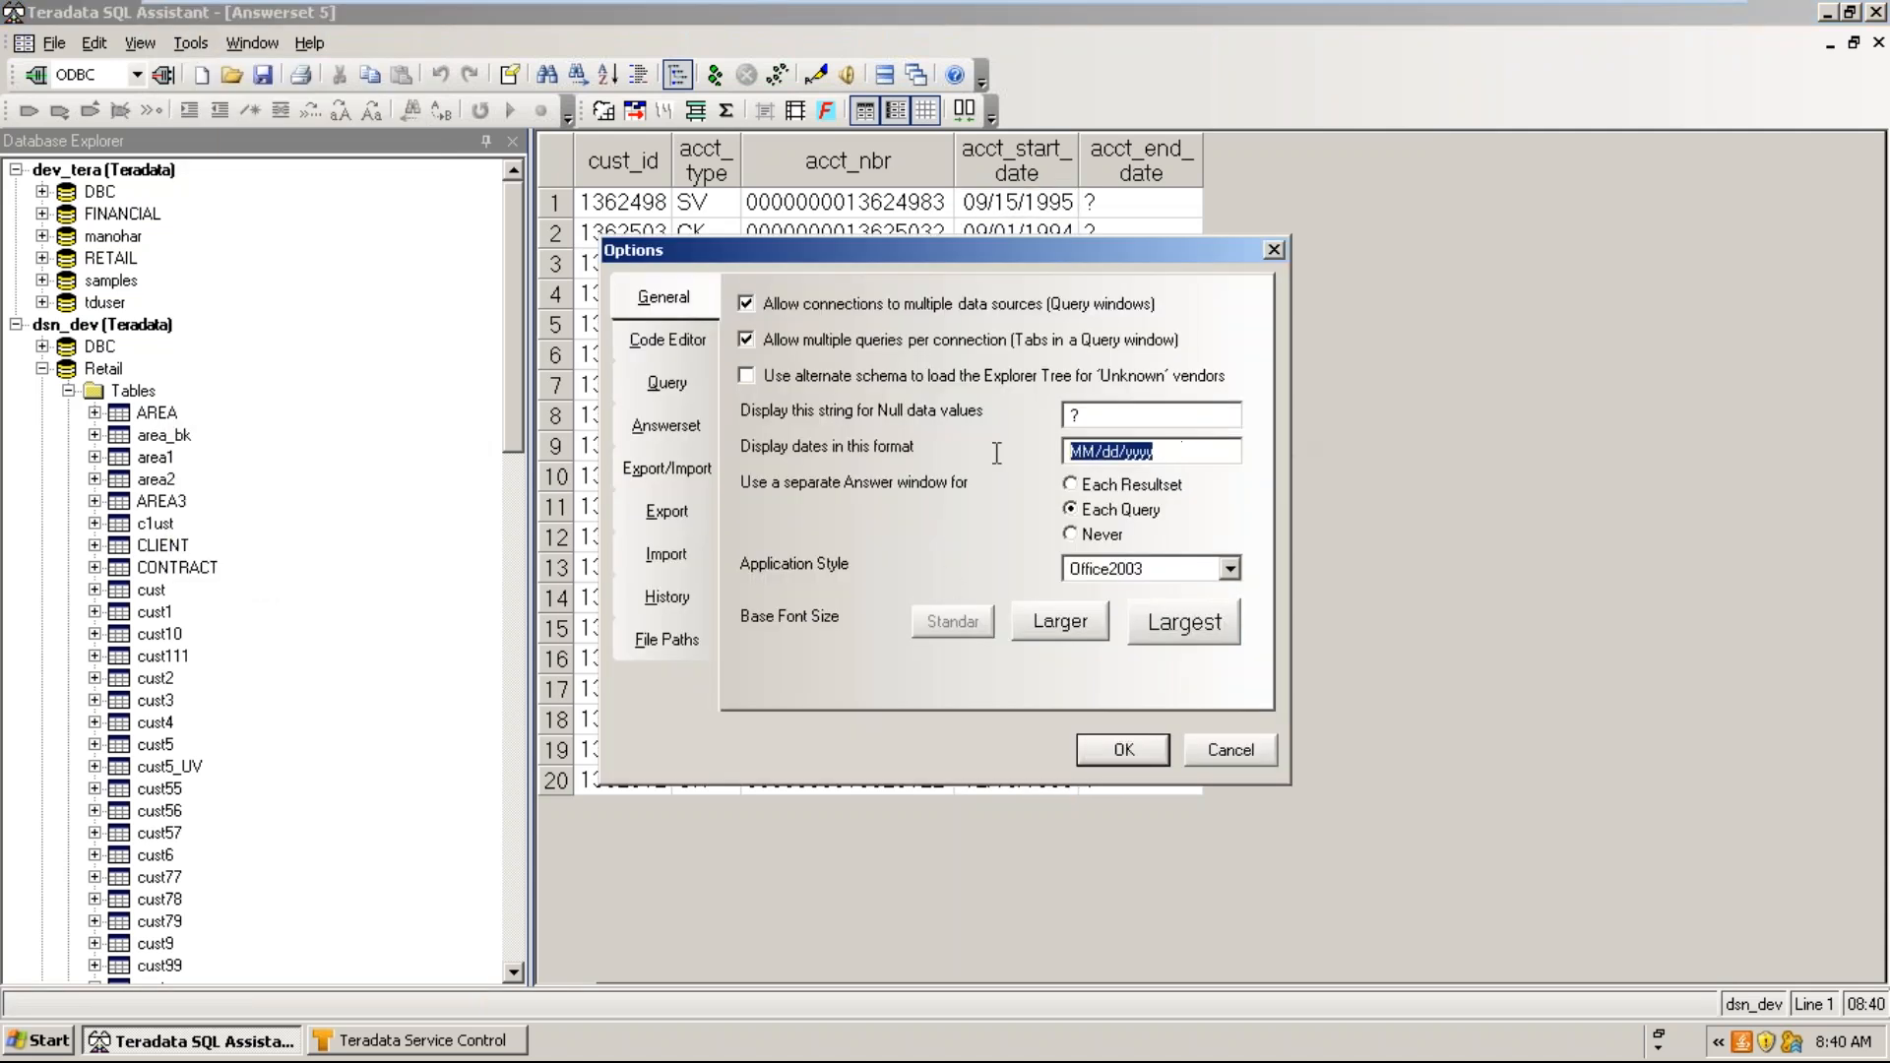
- Set the date display format to yyyy-MM-dd and use a separate answer window for each resultset
text(yyyy-MM-dd)
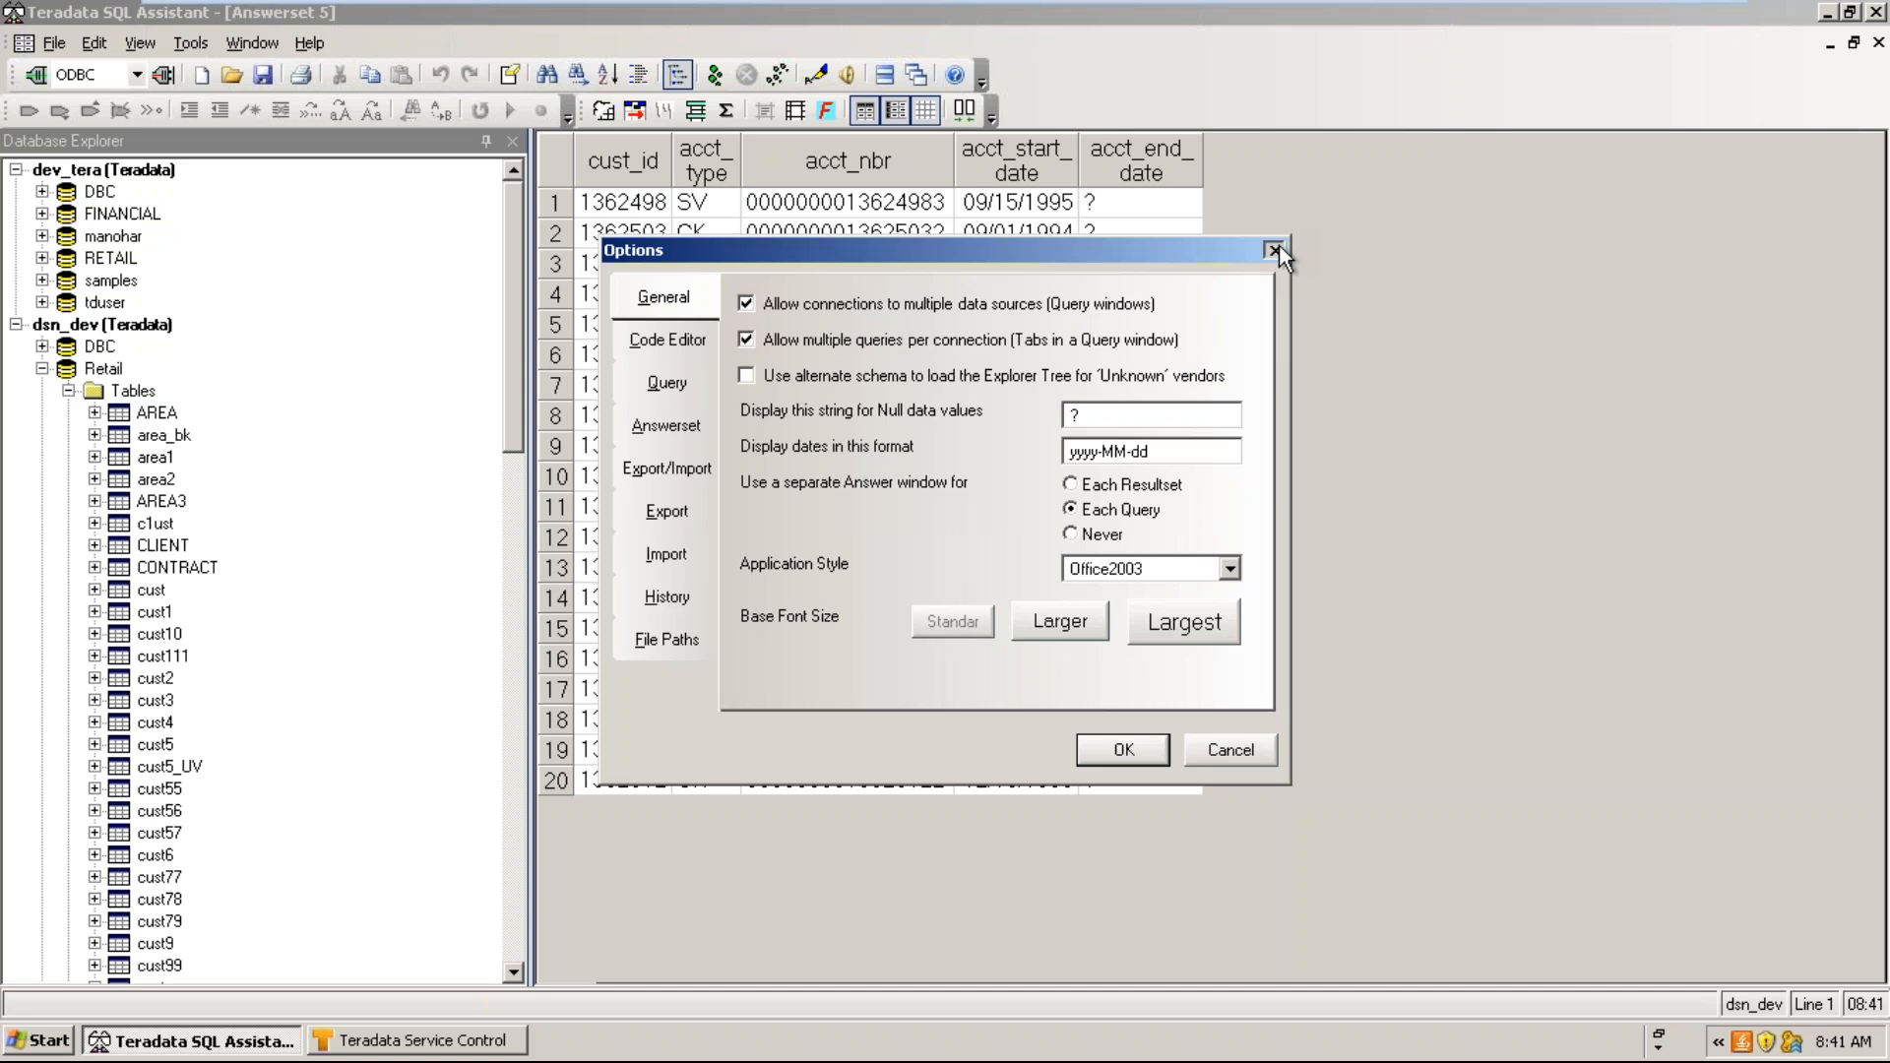
click(1072, 484)
click(1123, 750)
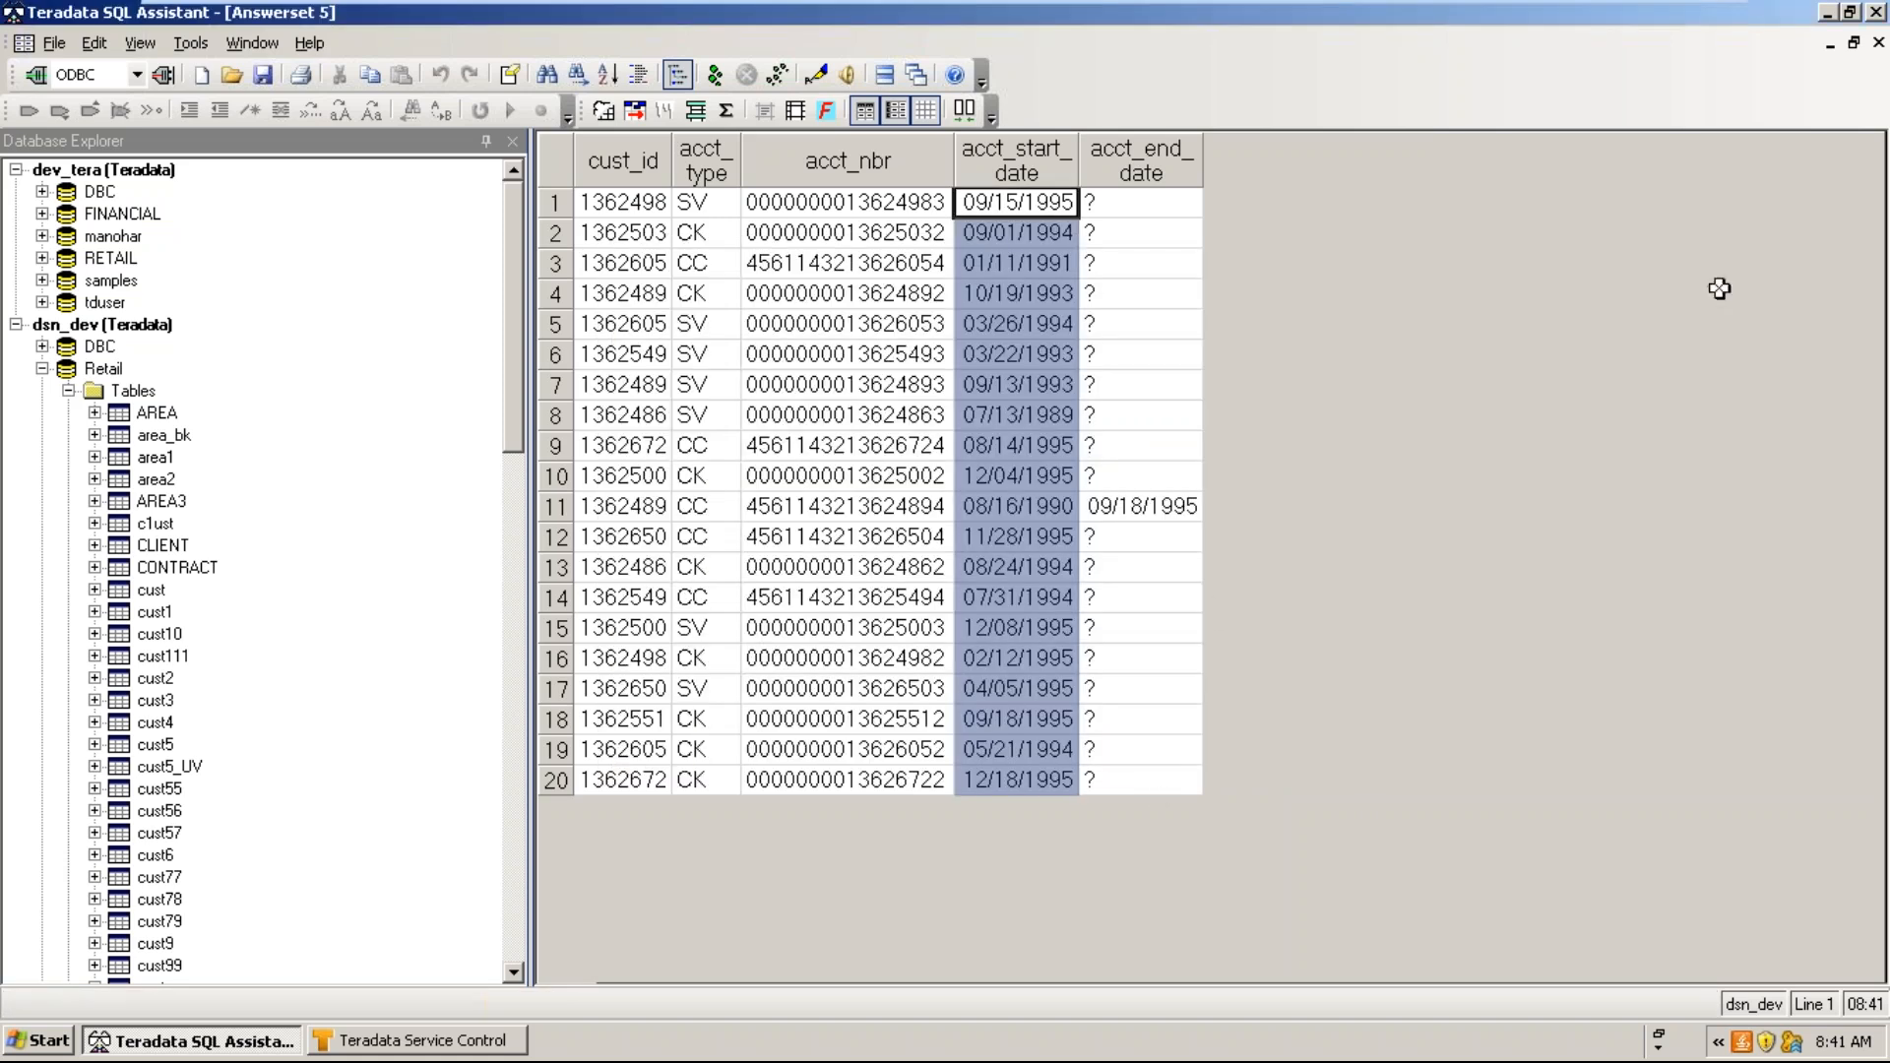
- Close the open accounts answer set and execute all three SELECT statements, cancelling the client fetch at 1000 rows
click(1879, 45)
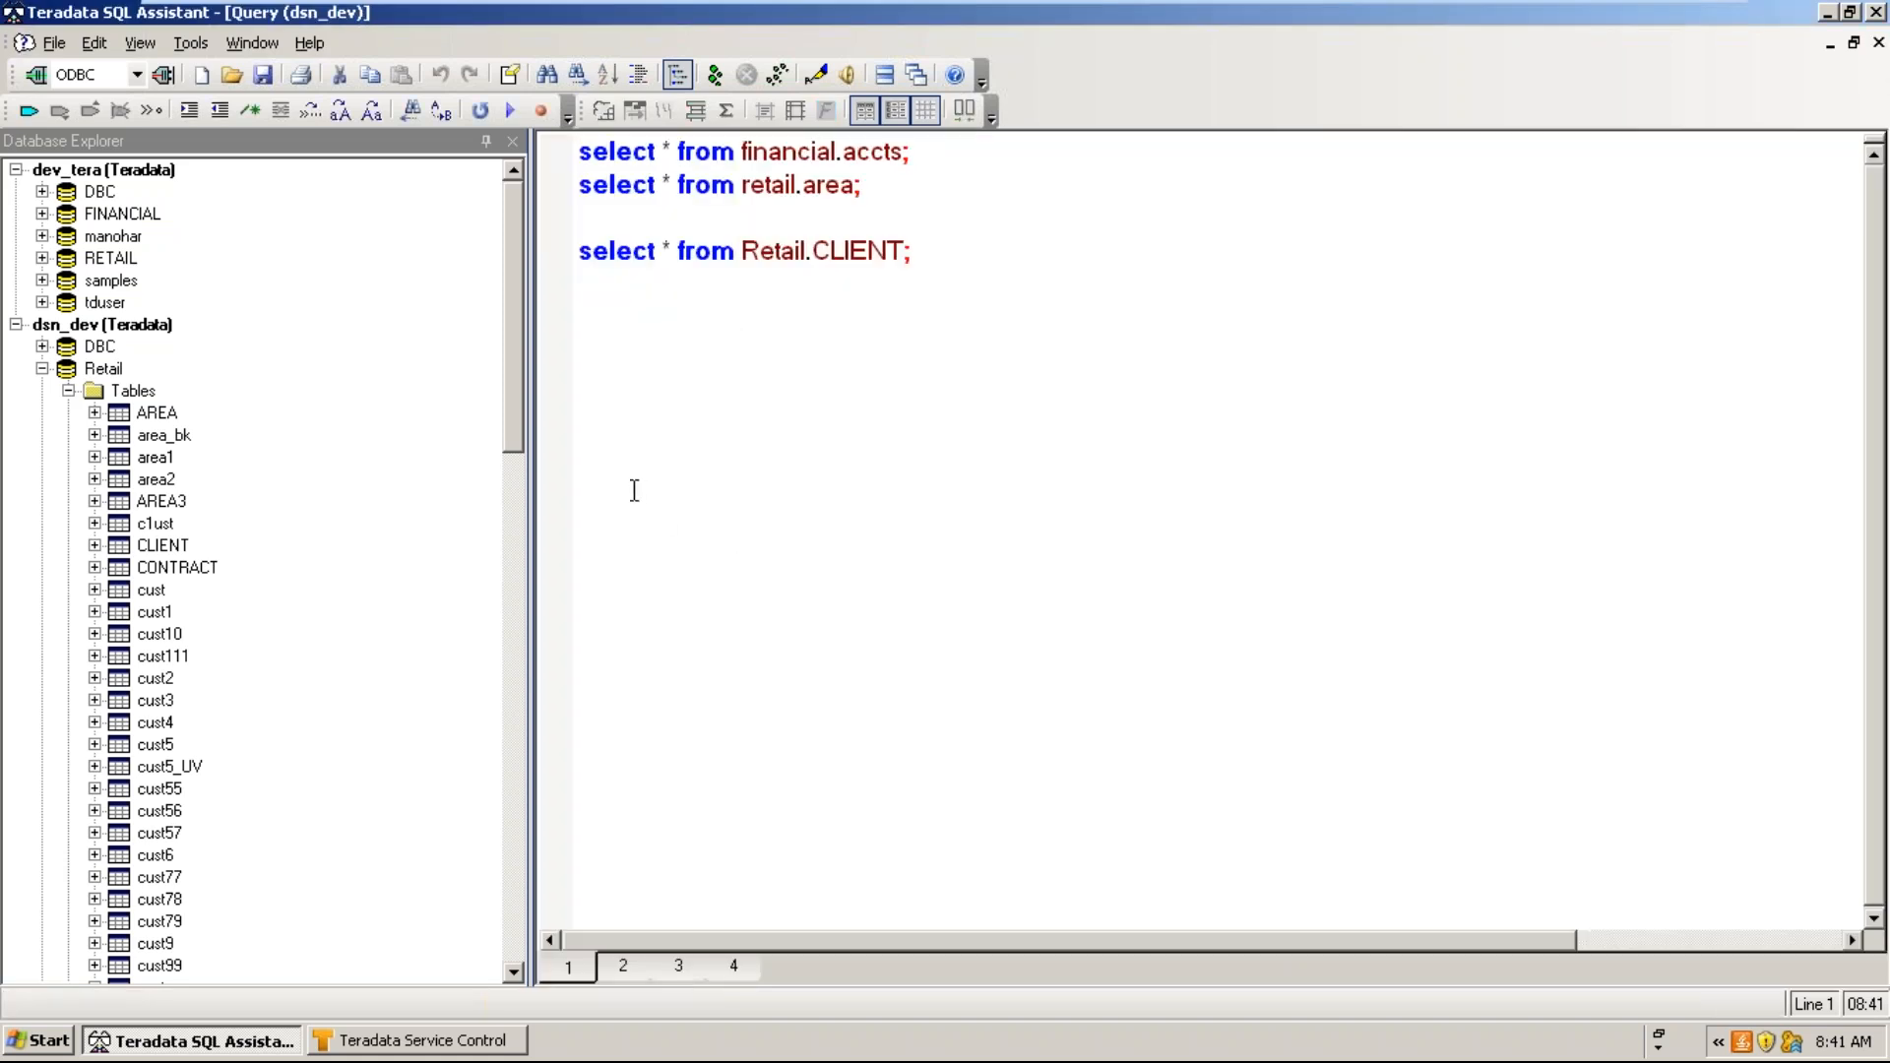
drag(913, 253, 580, 150)
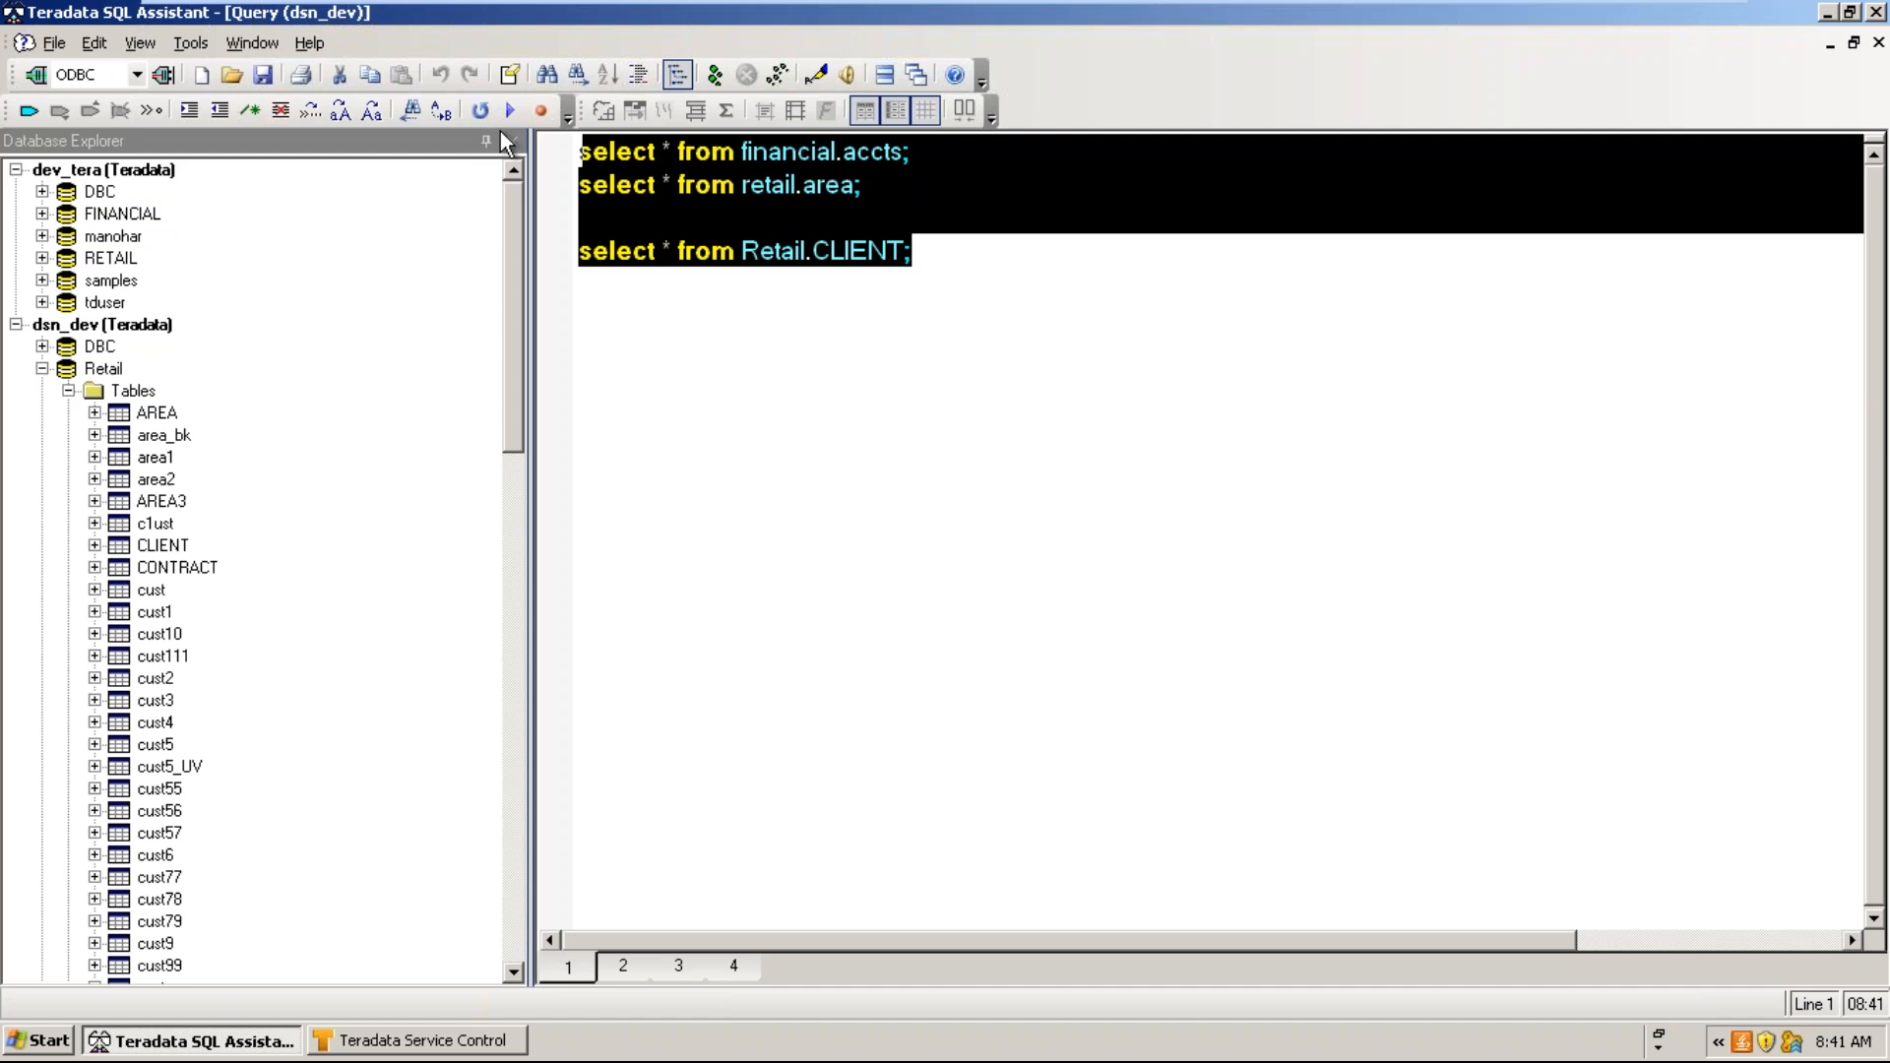
click(712, 76)
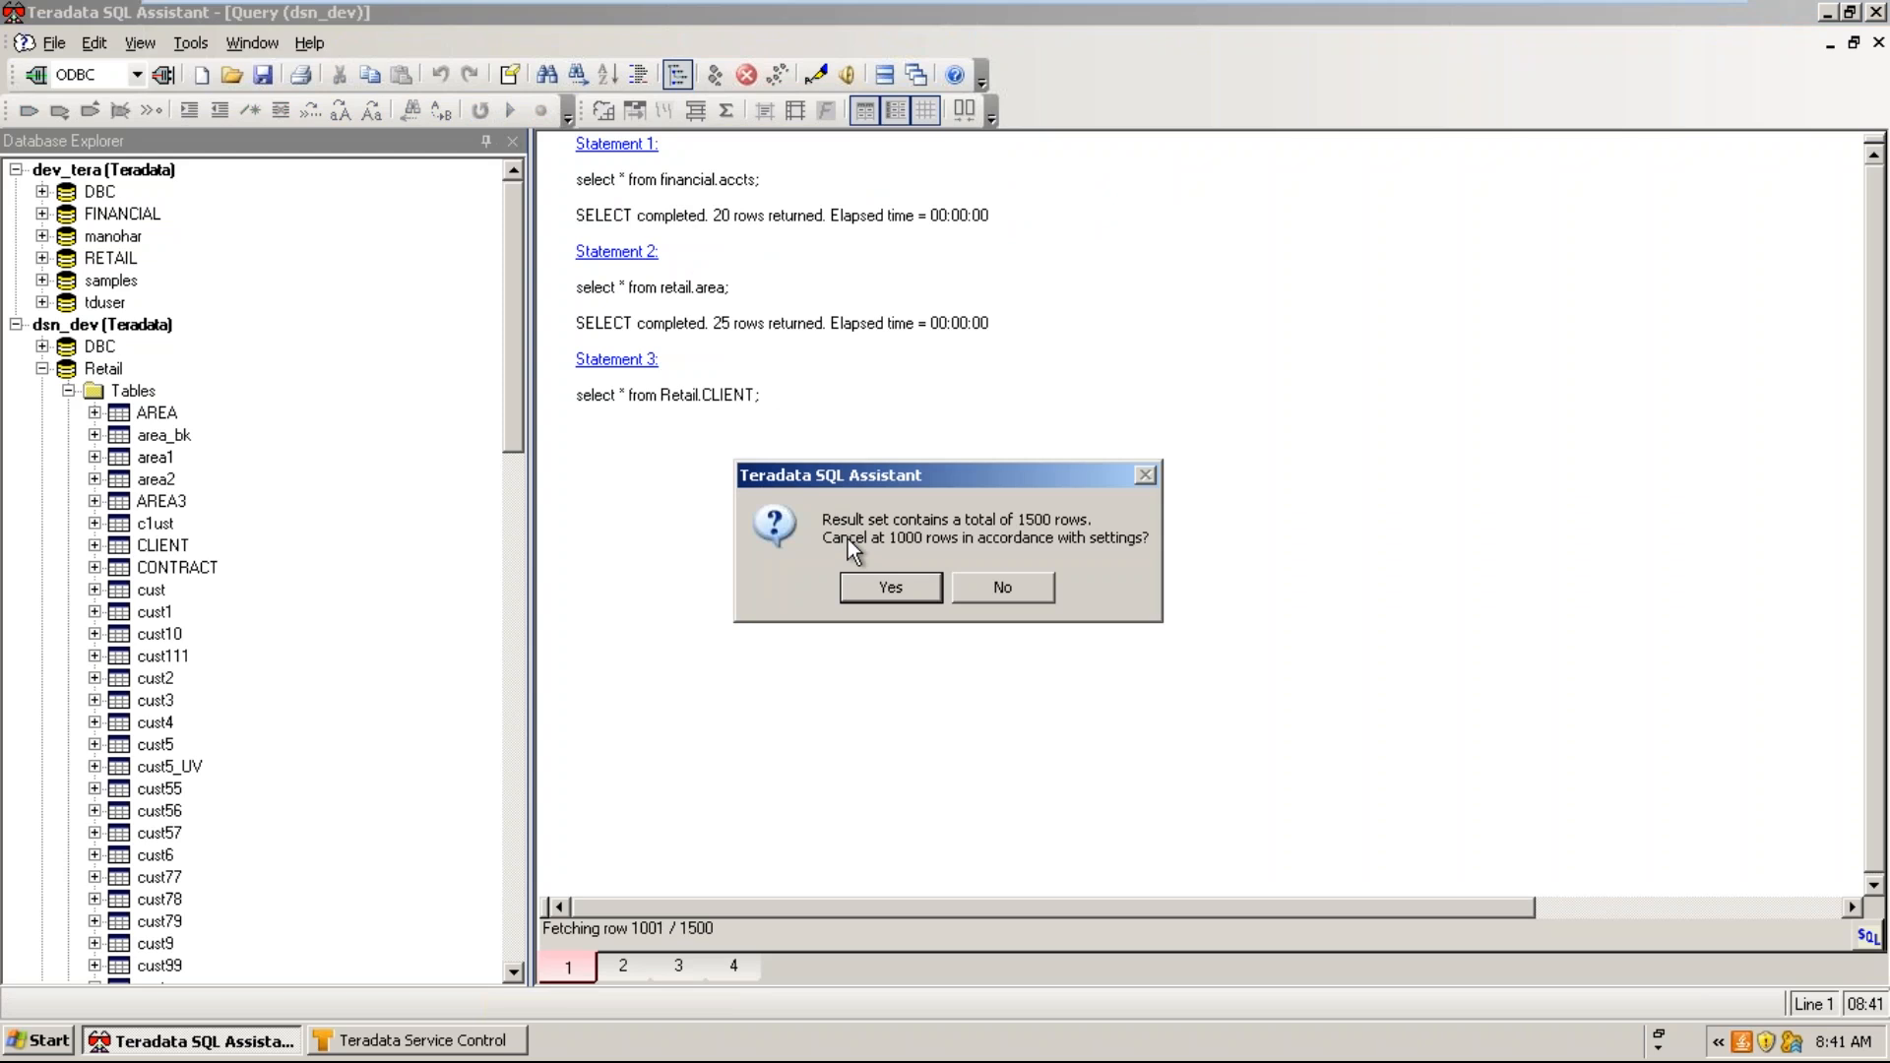
click(890, 587)
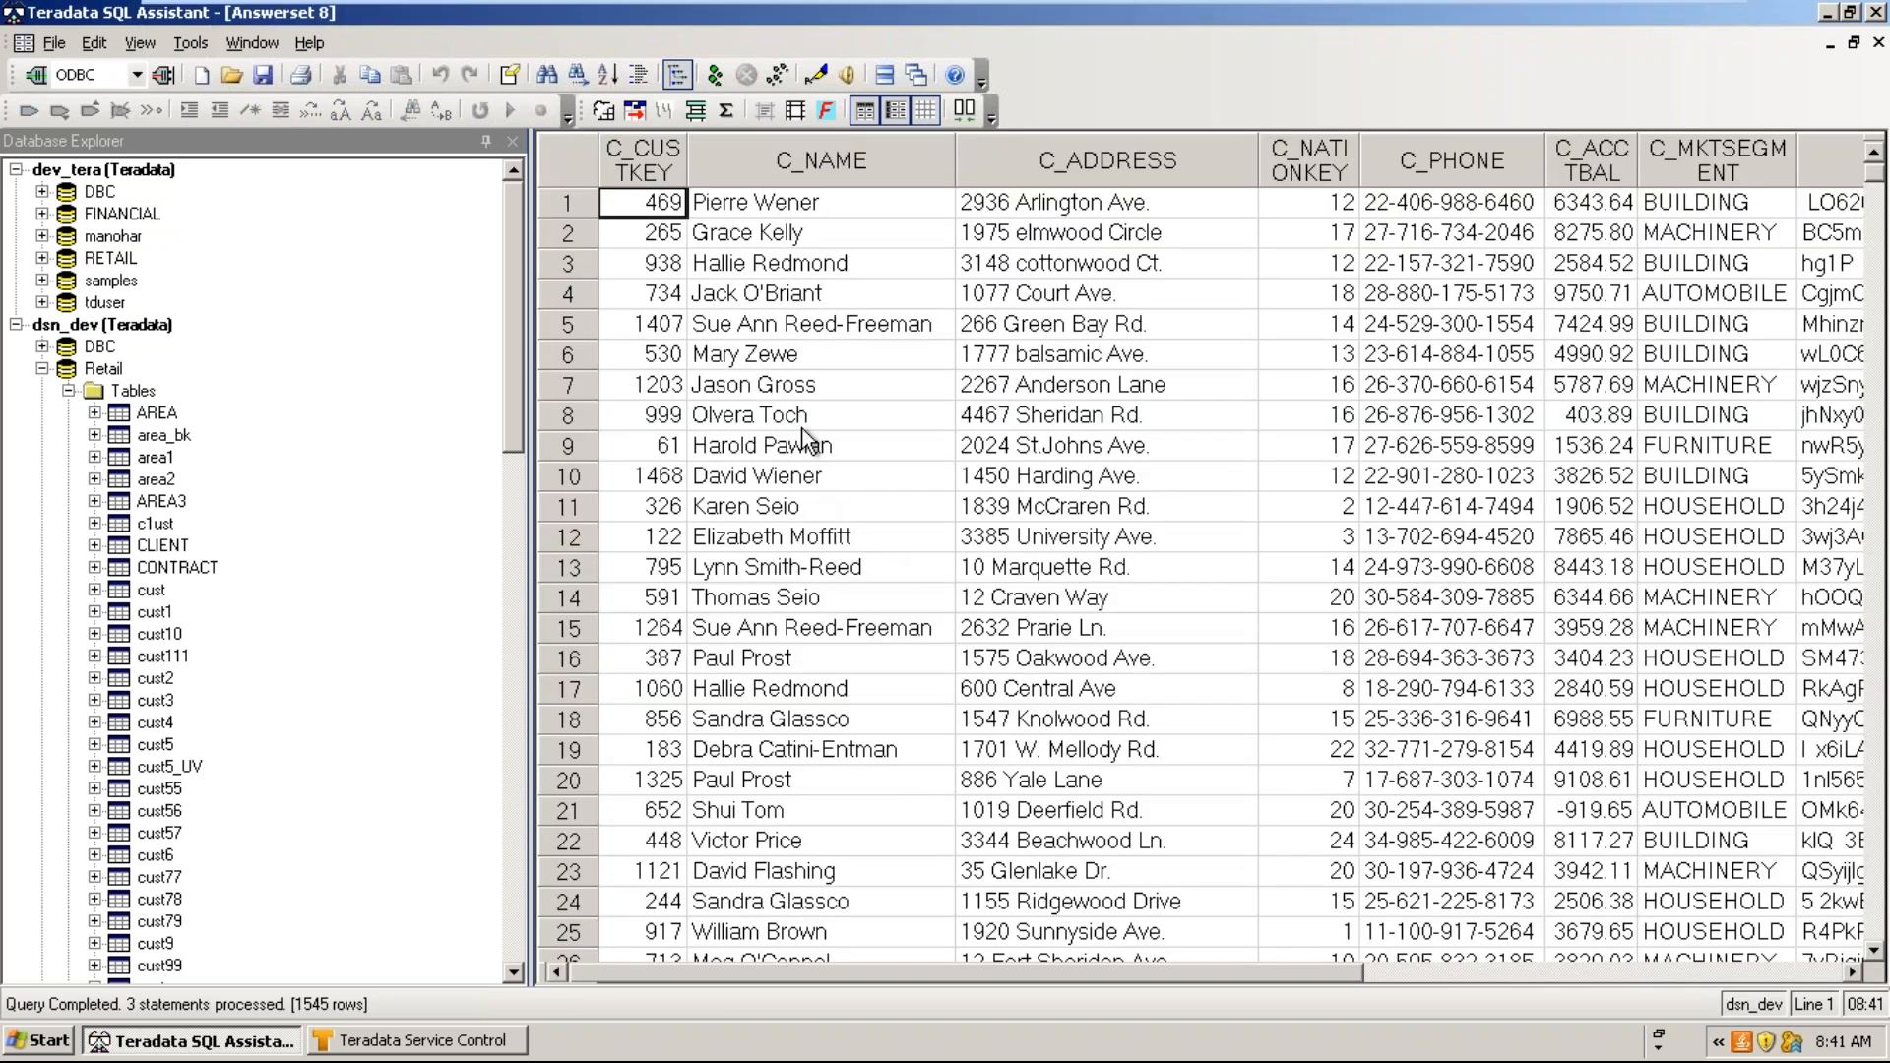
- Examine the customer rows and columns of the Retail.CLIENT answer set
drag(642, 207, 916, 750)
drag(915, 906, 1709, 970)
scroll(1164, 394, down, 10)
scroll(1189, 497, down, 4)
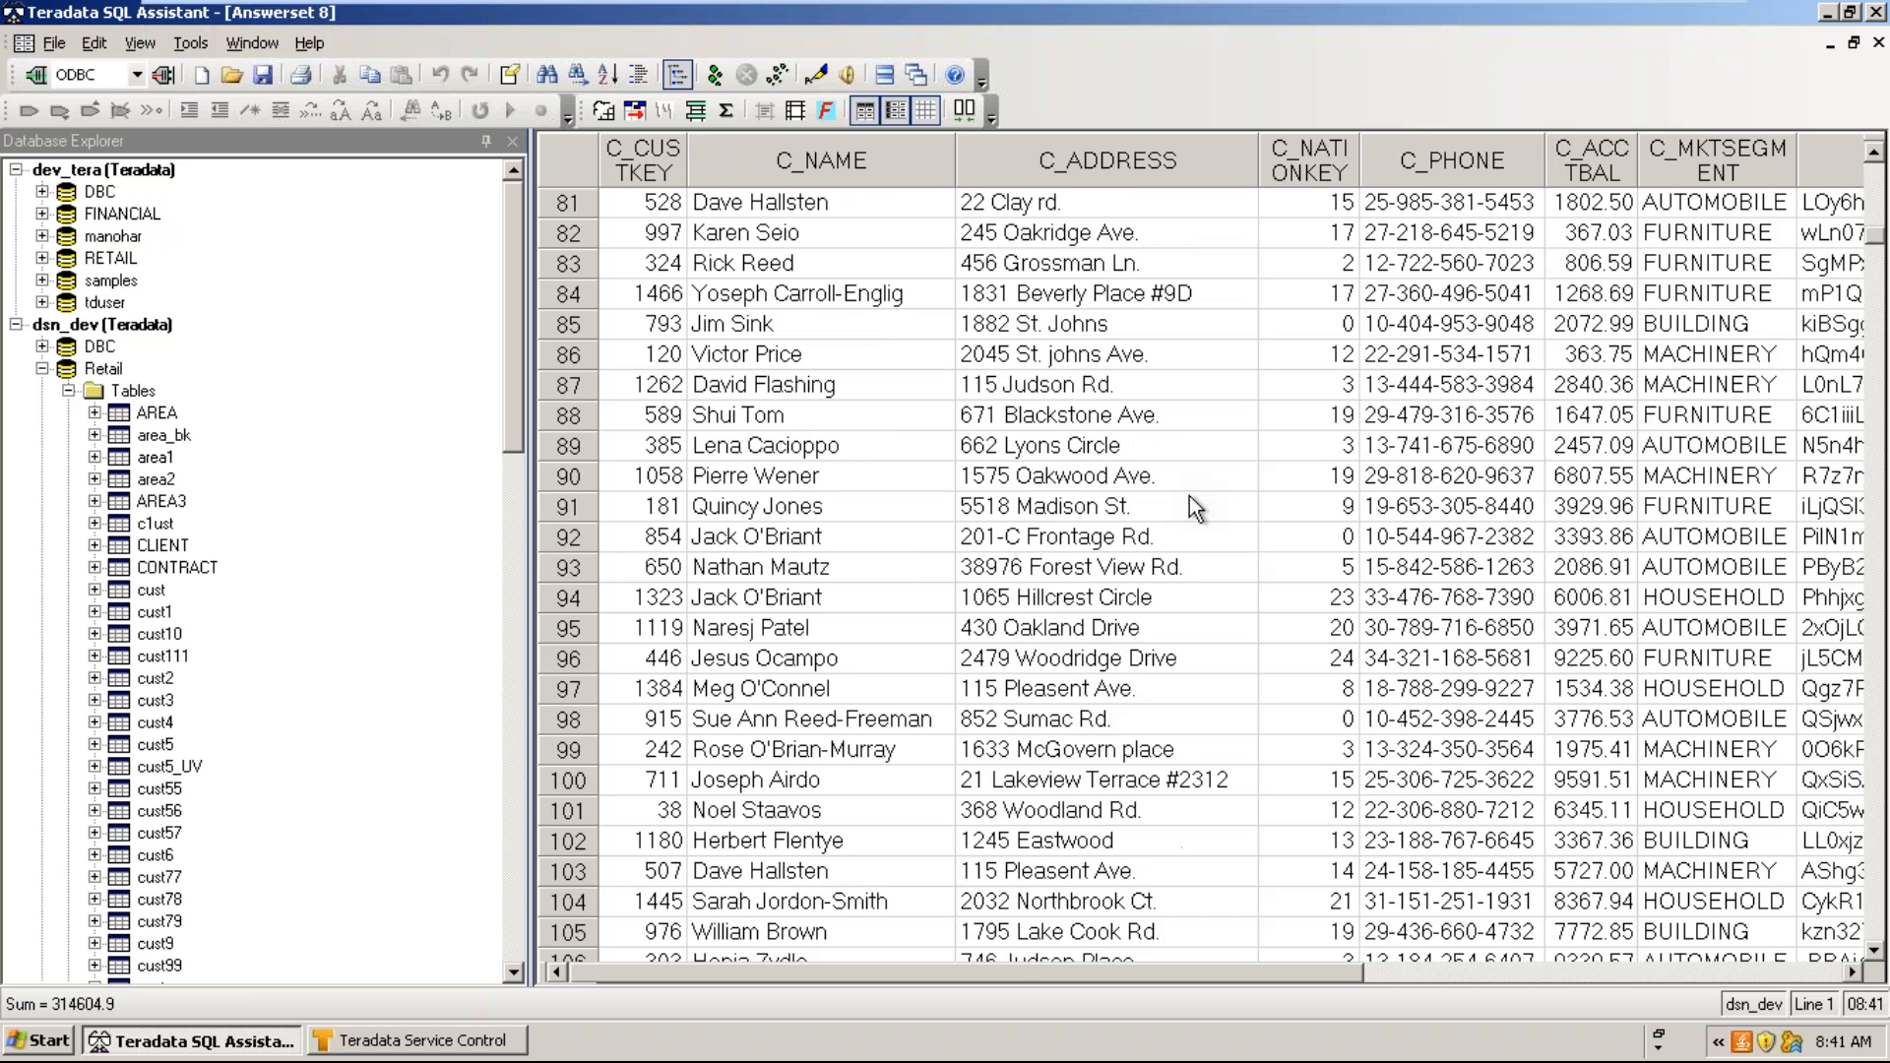
scroll(1190, 496, up, 8)
key(shift+Down)
key(shift+Down)
key(shift+Down)
key(shift+Down)
key(shift+Down)
key(shift+Down)
key(shift+Down)
key(shift+Down)
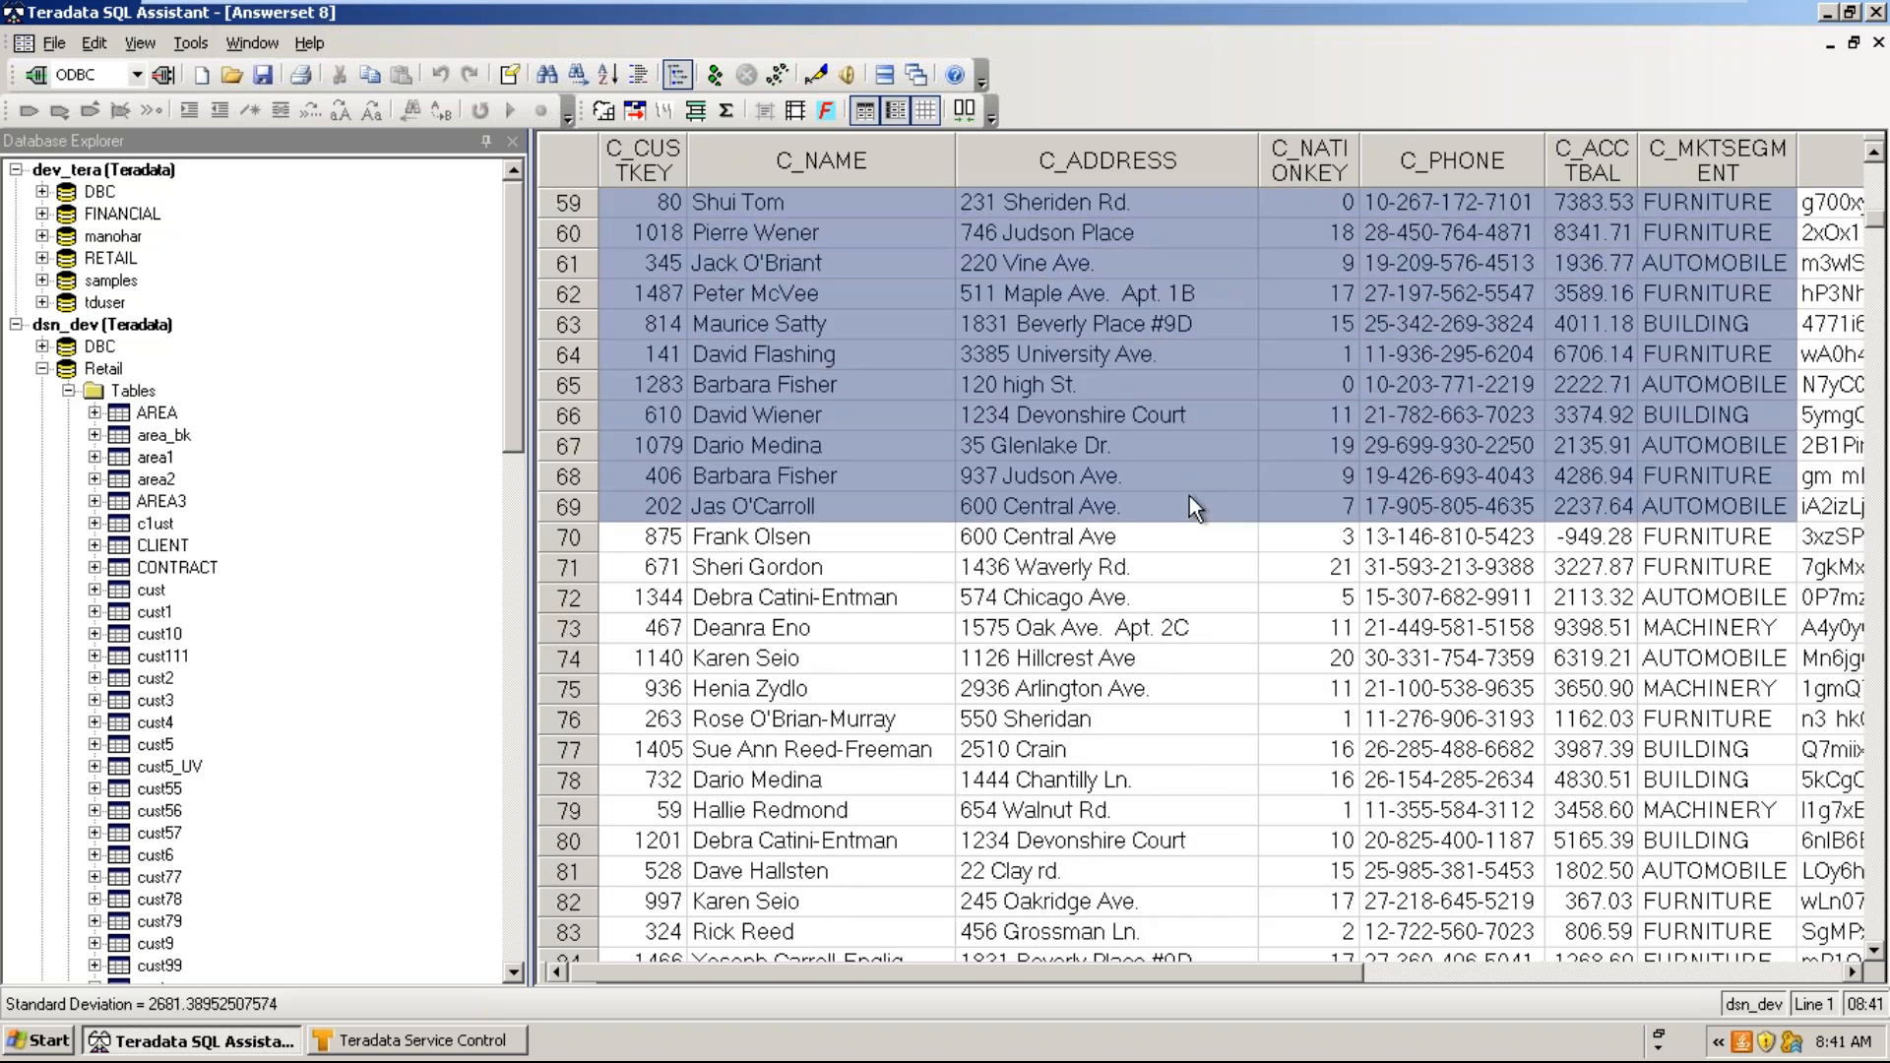
key(shift+Right)
key(shift+Left)
key(shift+Left)
key(shift+Left)
key(shift+Left)
key(shift+Left)
key(shift+Left)
key(shift+Left)
scroll(1189, 496, down, 20)
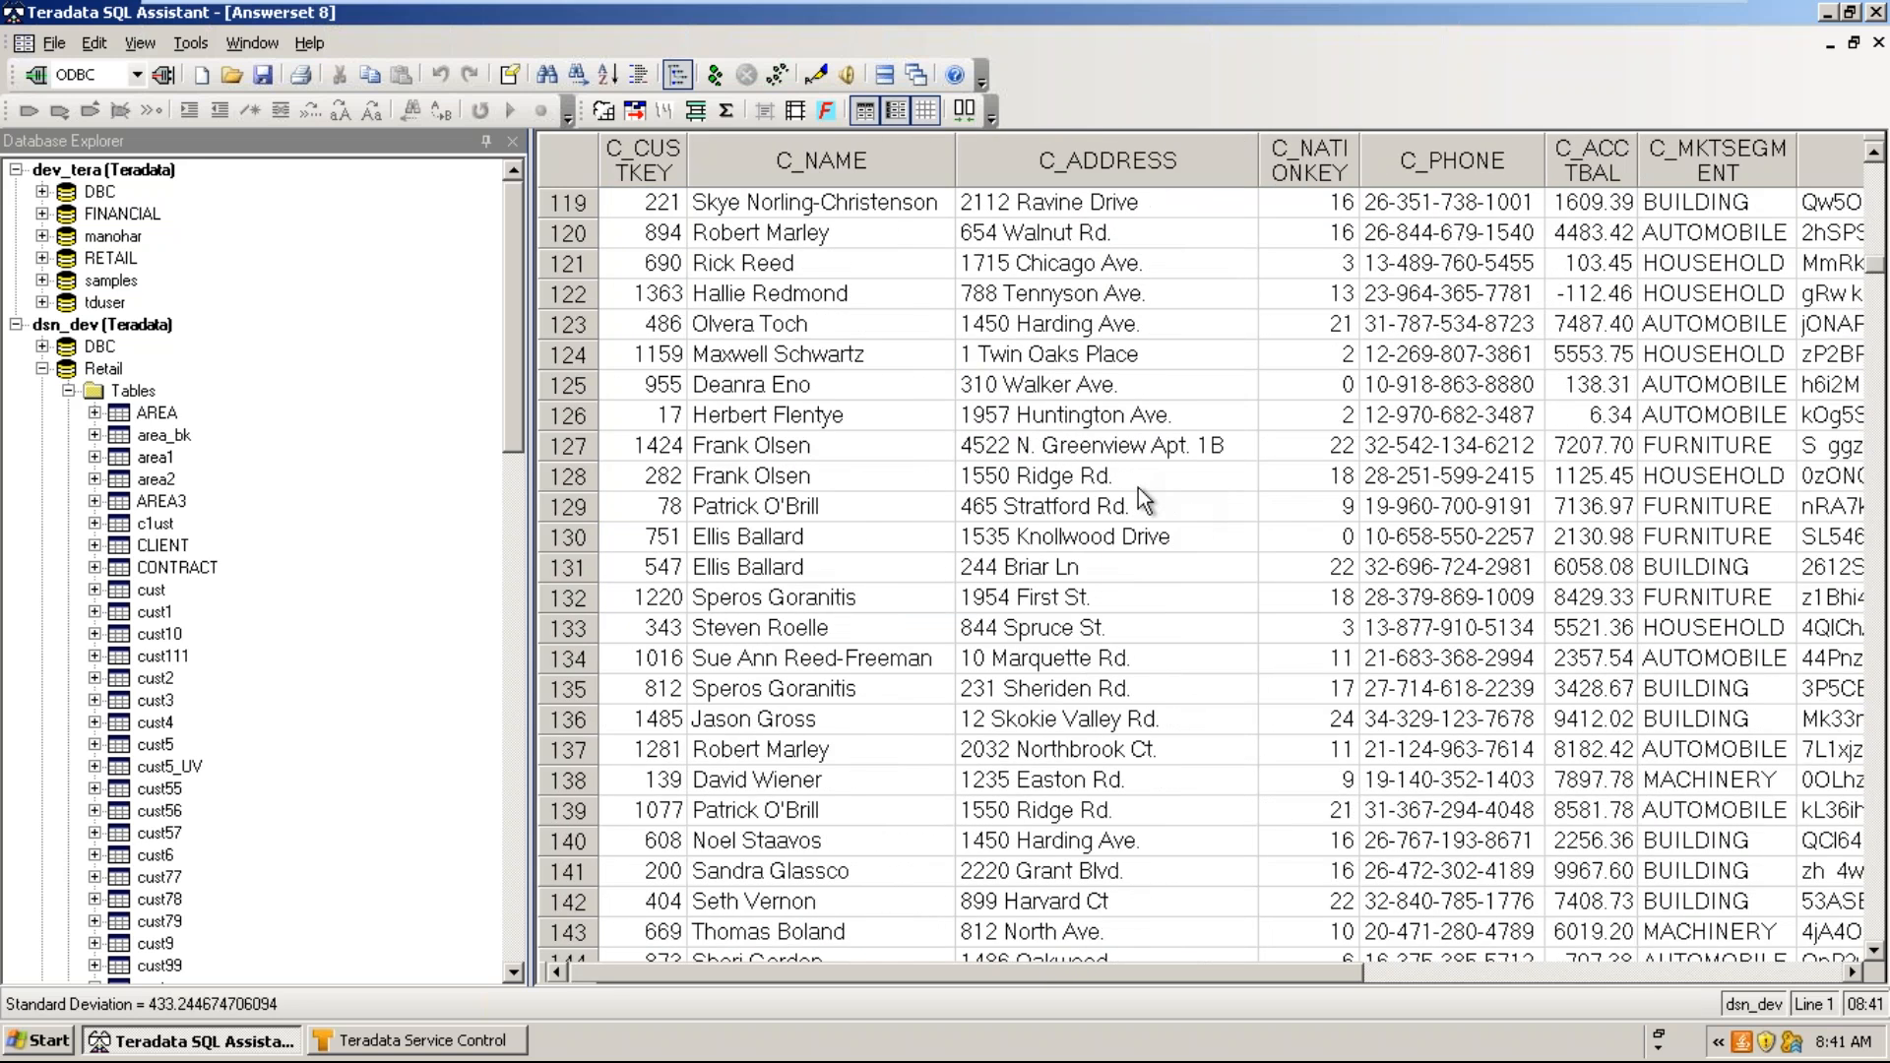
- Check the list of open windows, close all answer sets and return to the dsn_dev query
click(250, 44)
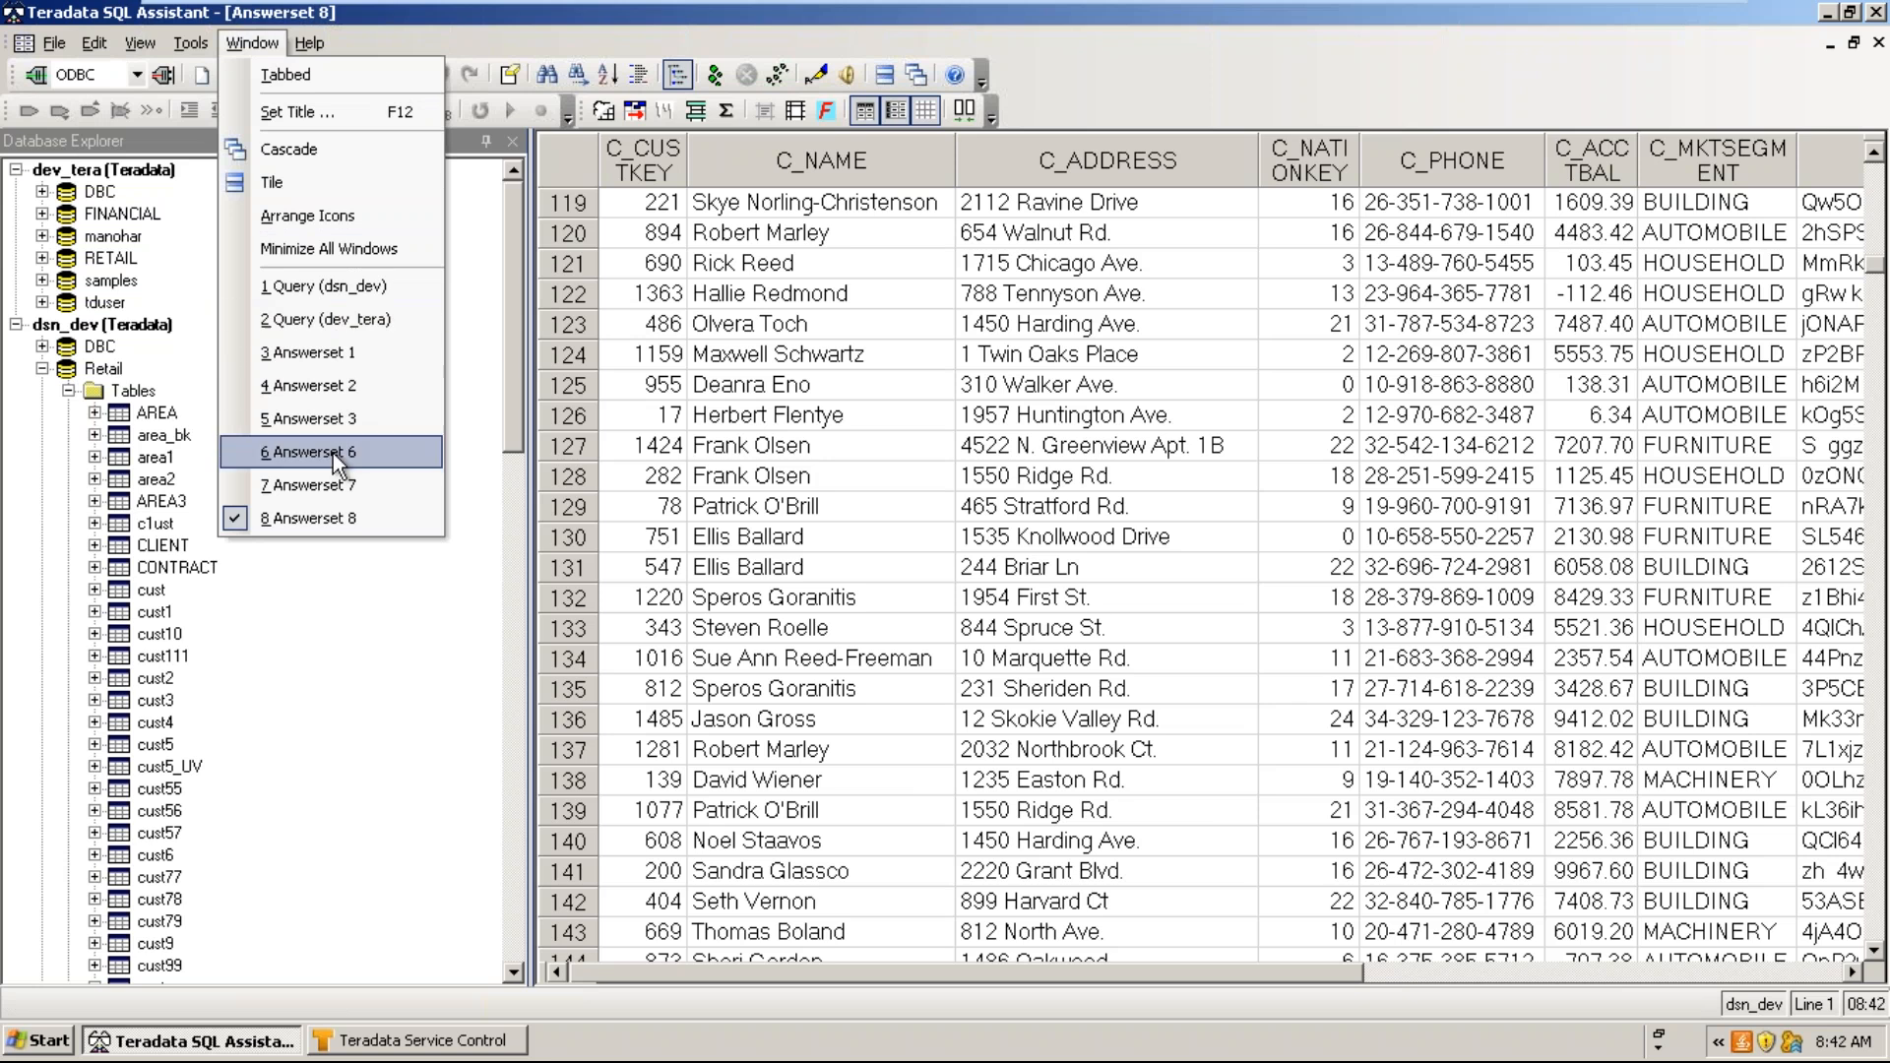
click(930, 322)
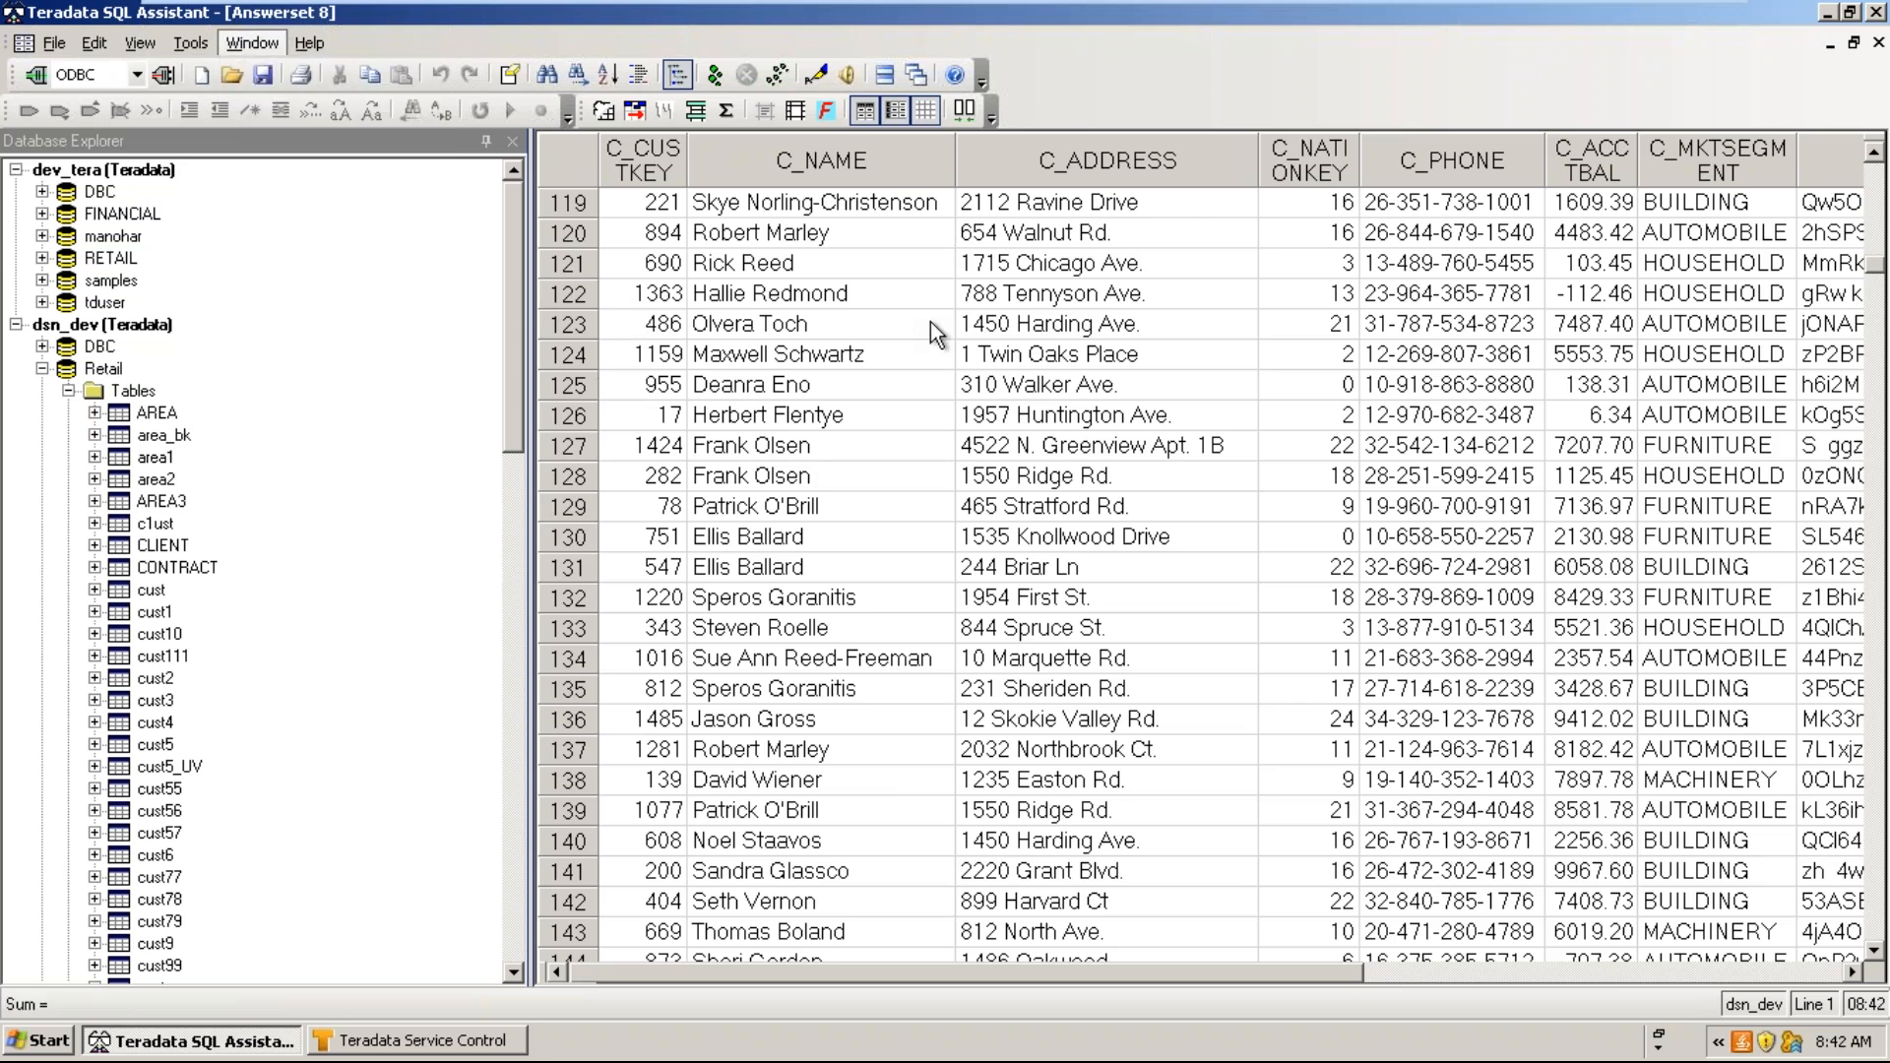
click(931, 322)
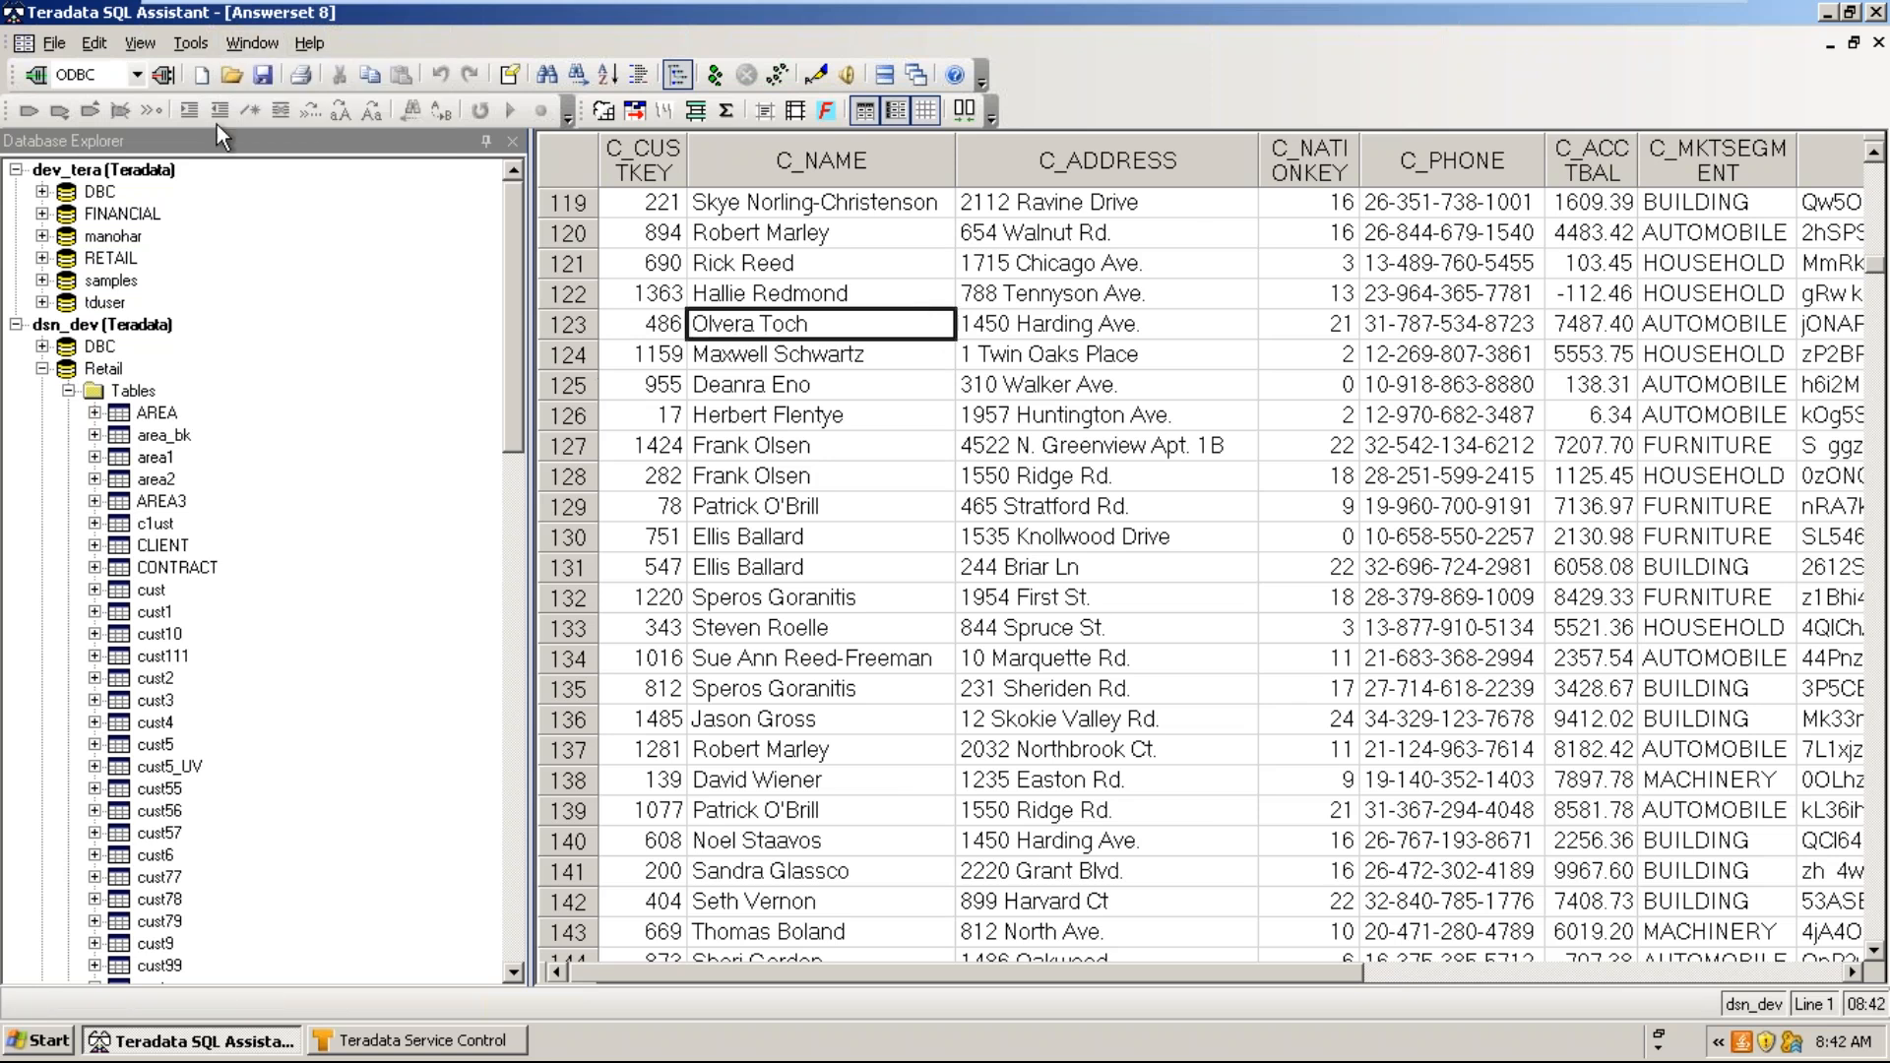
click(51, 39)
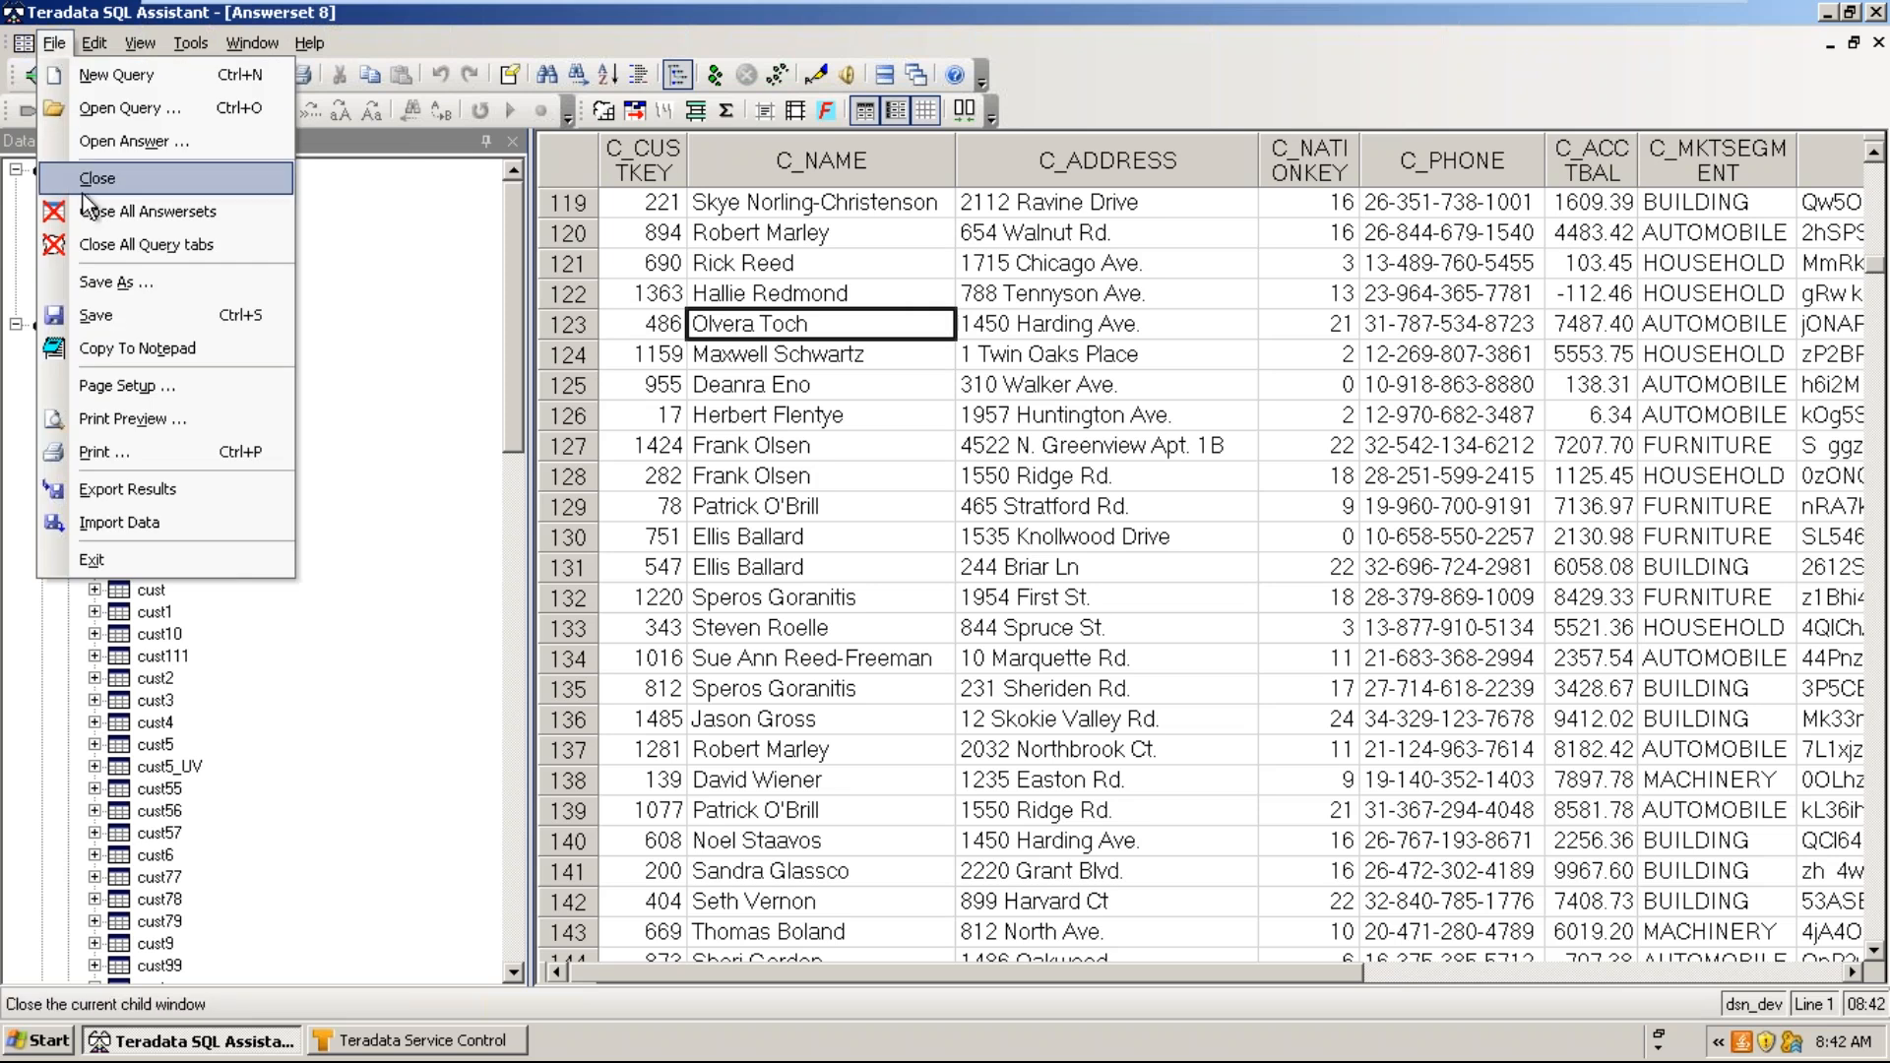
click(127, 215)
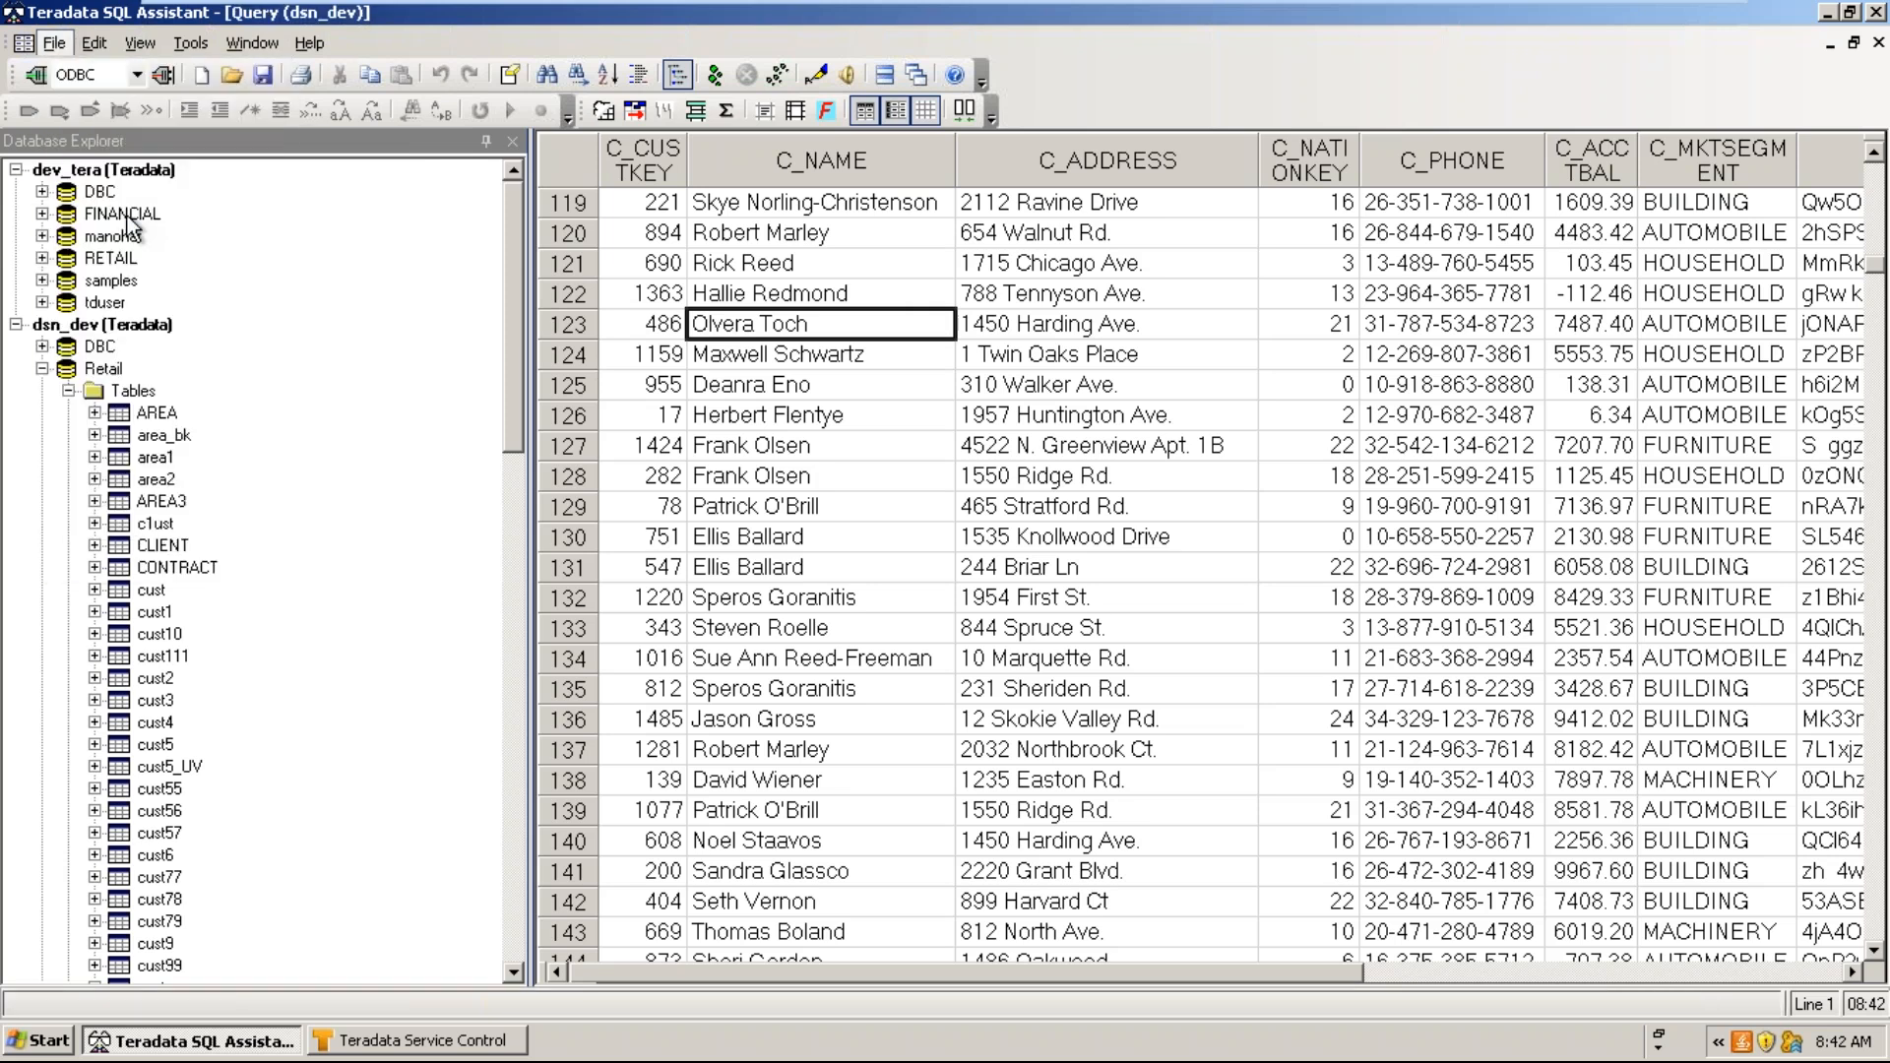
click(835, 321)
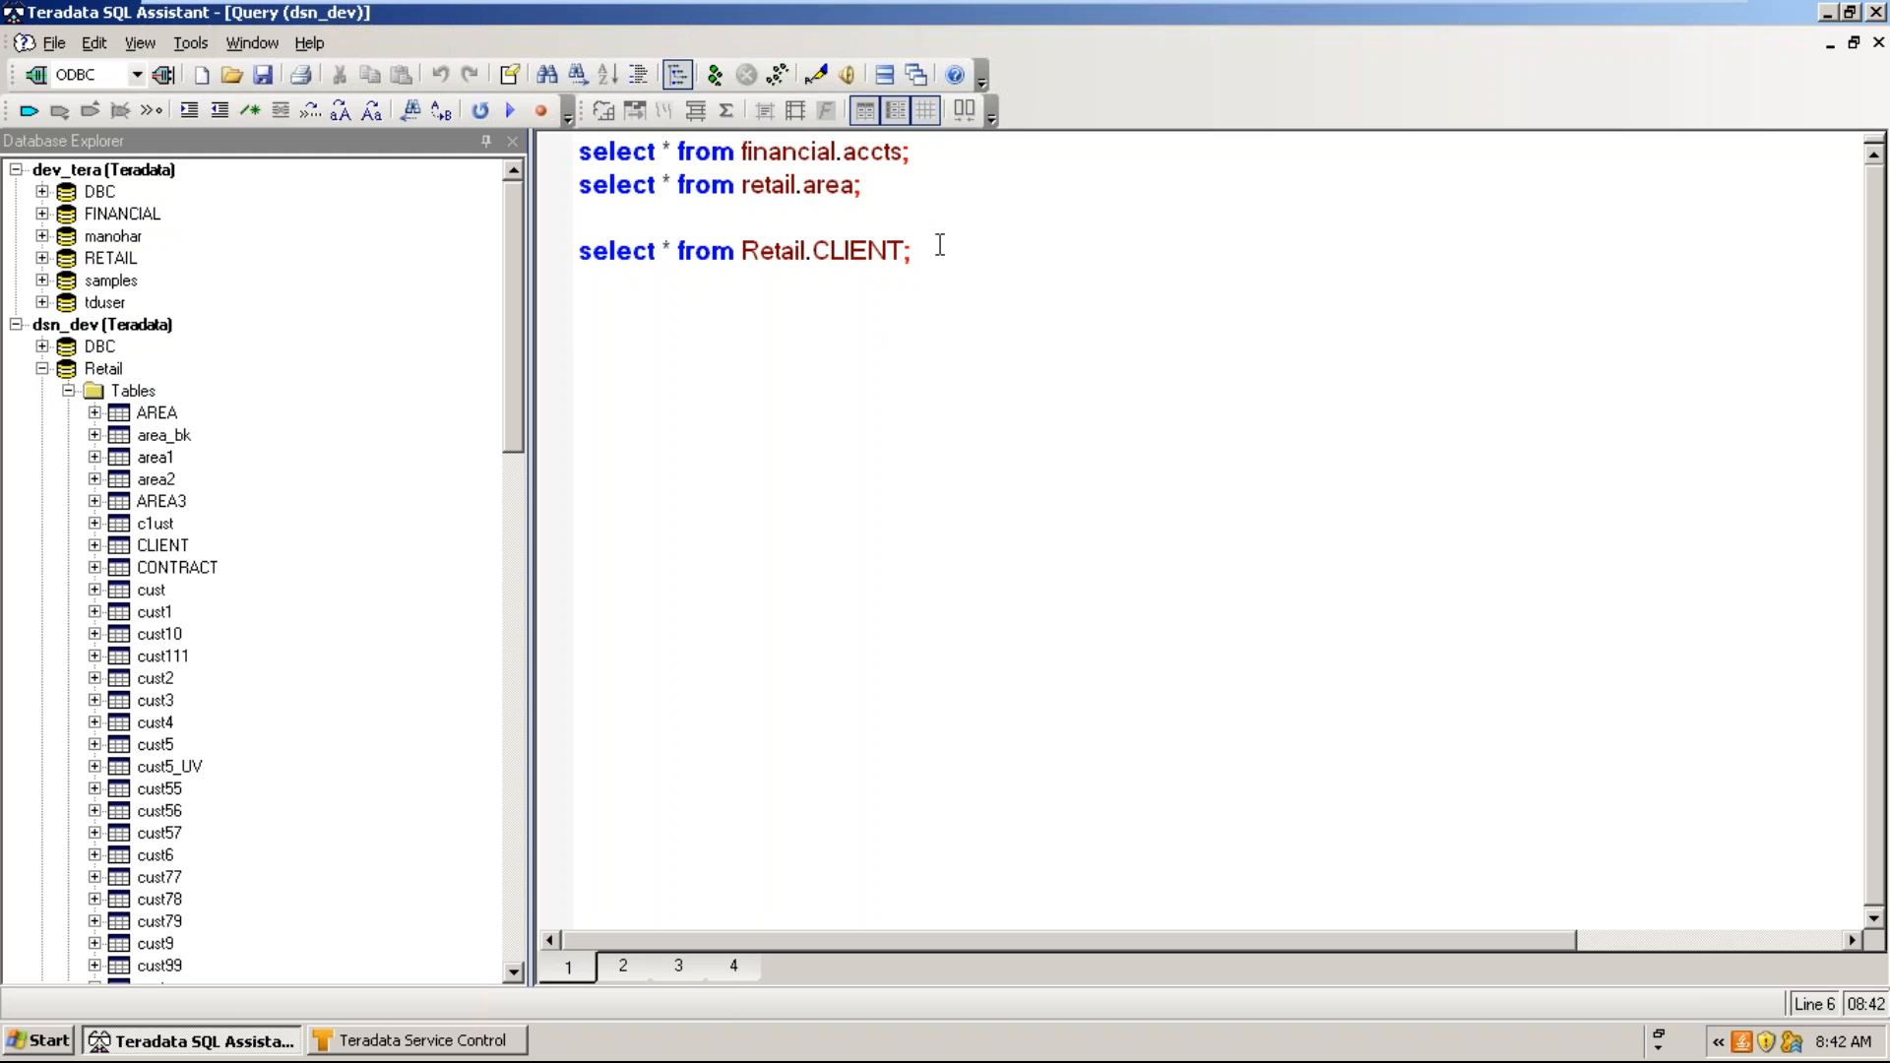
click(52, 43)
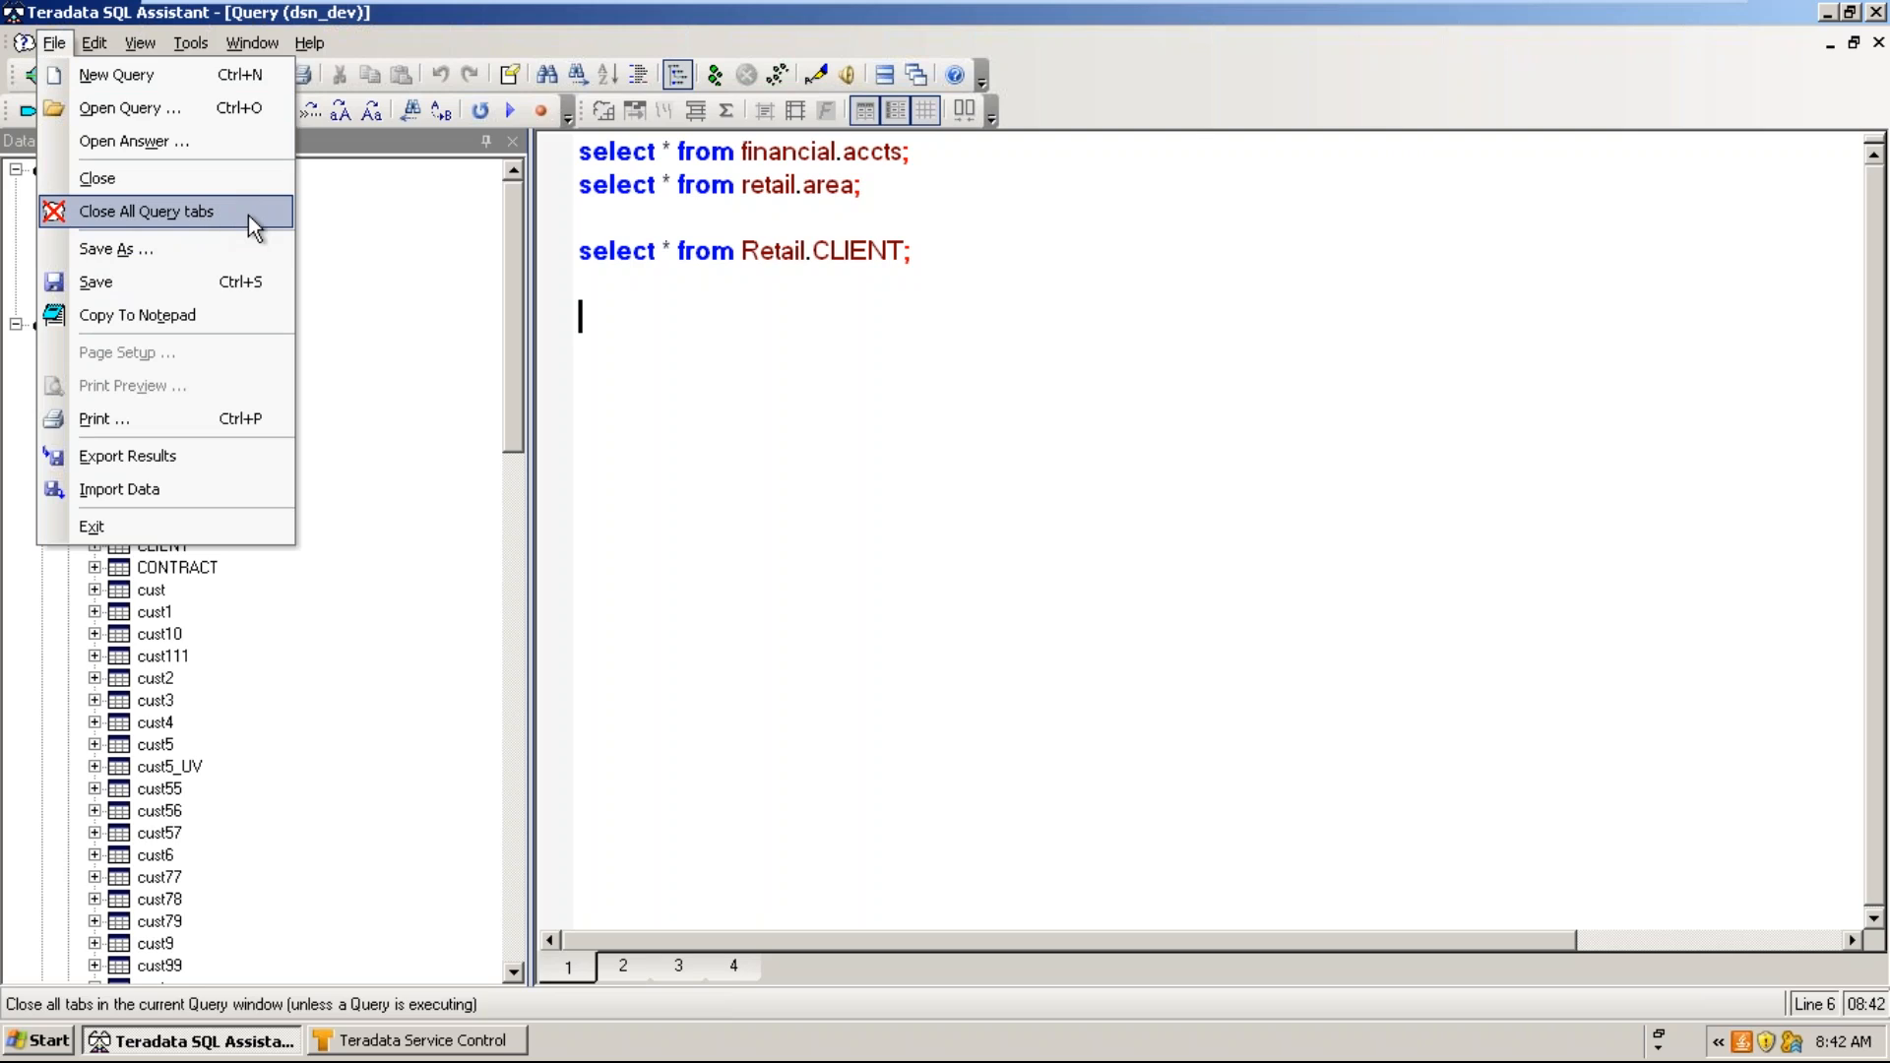
click(722, 339)
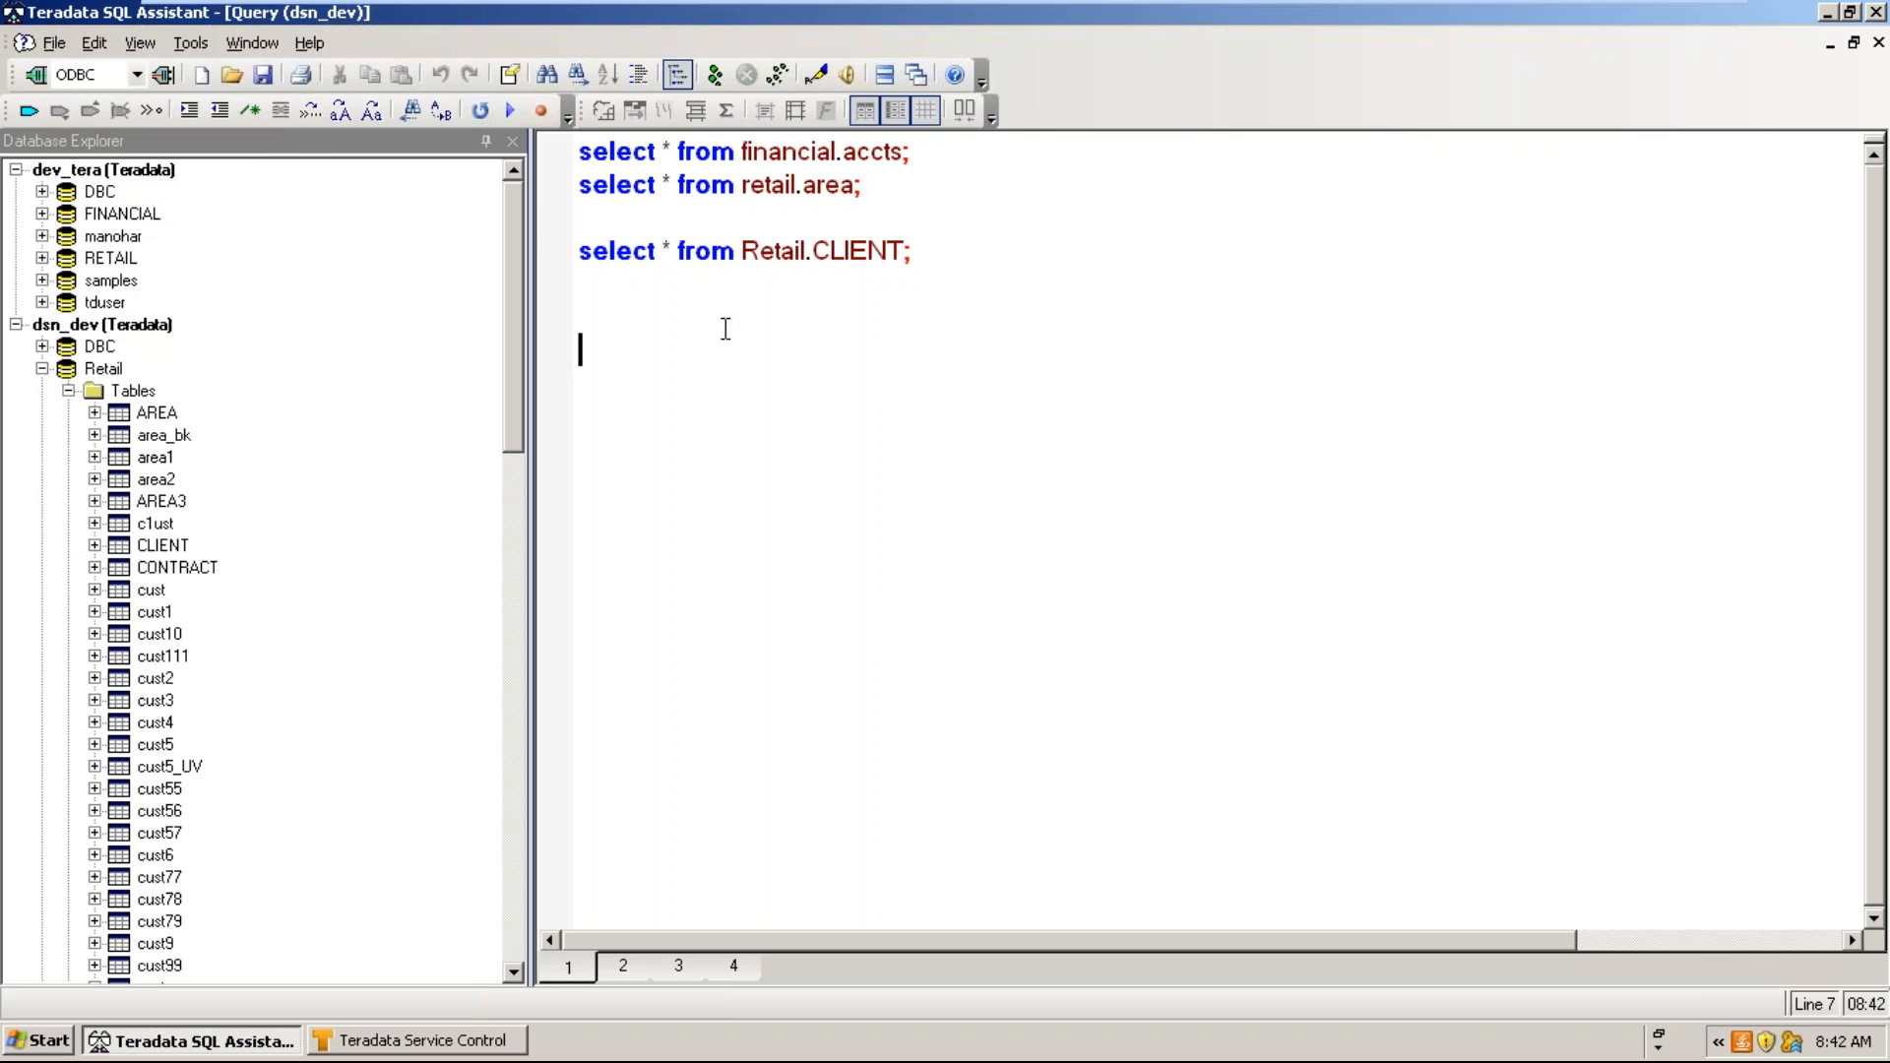
click(253, 44)
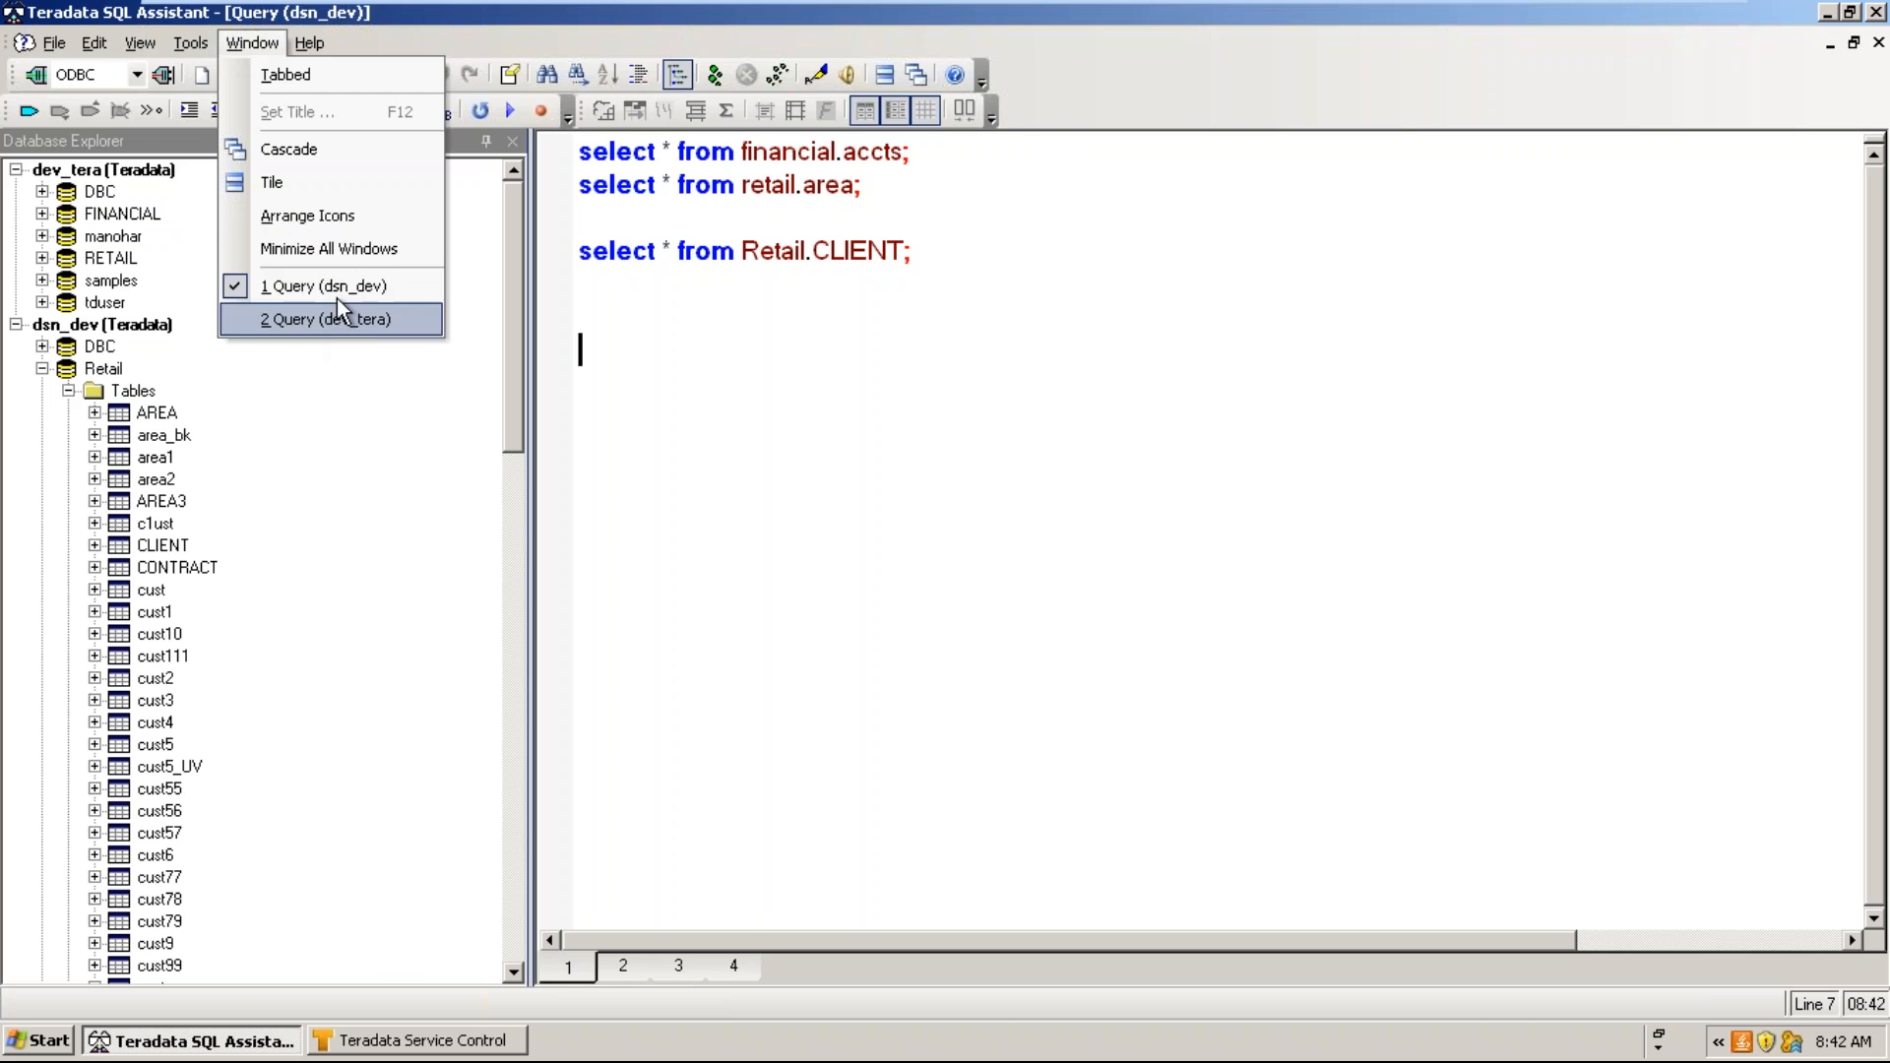
click(685, 340)
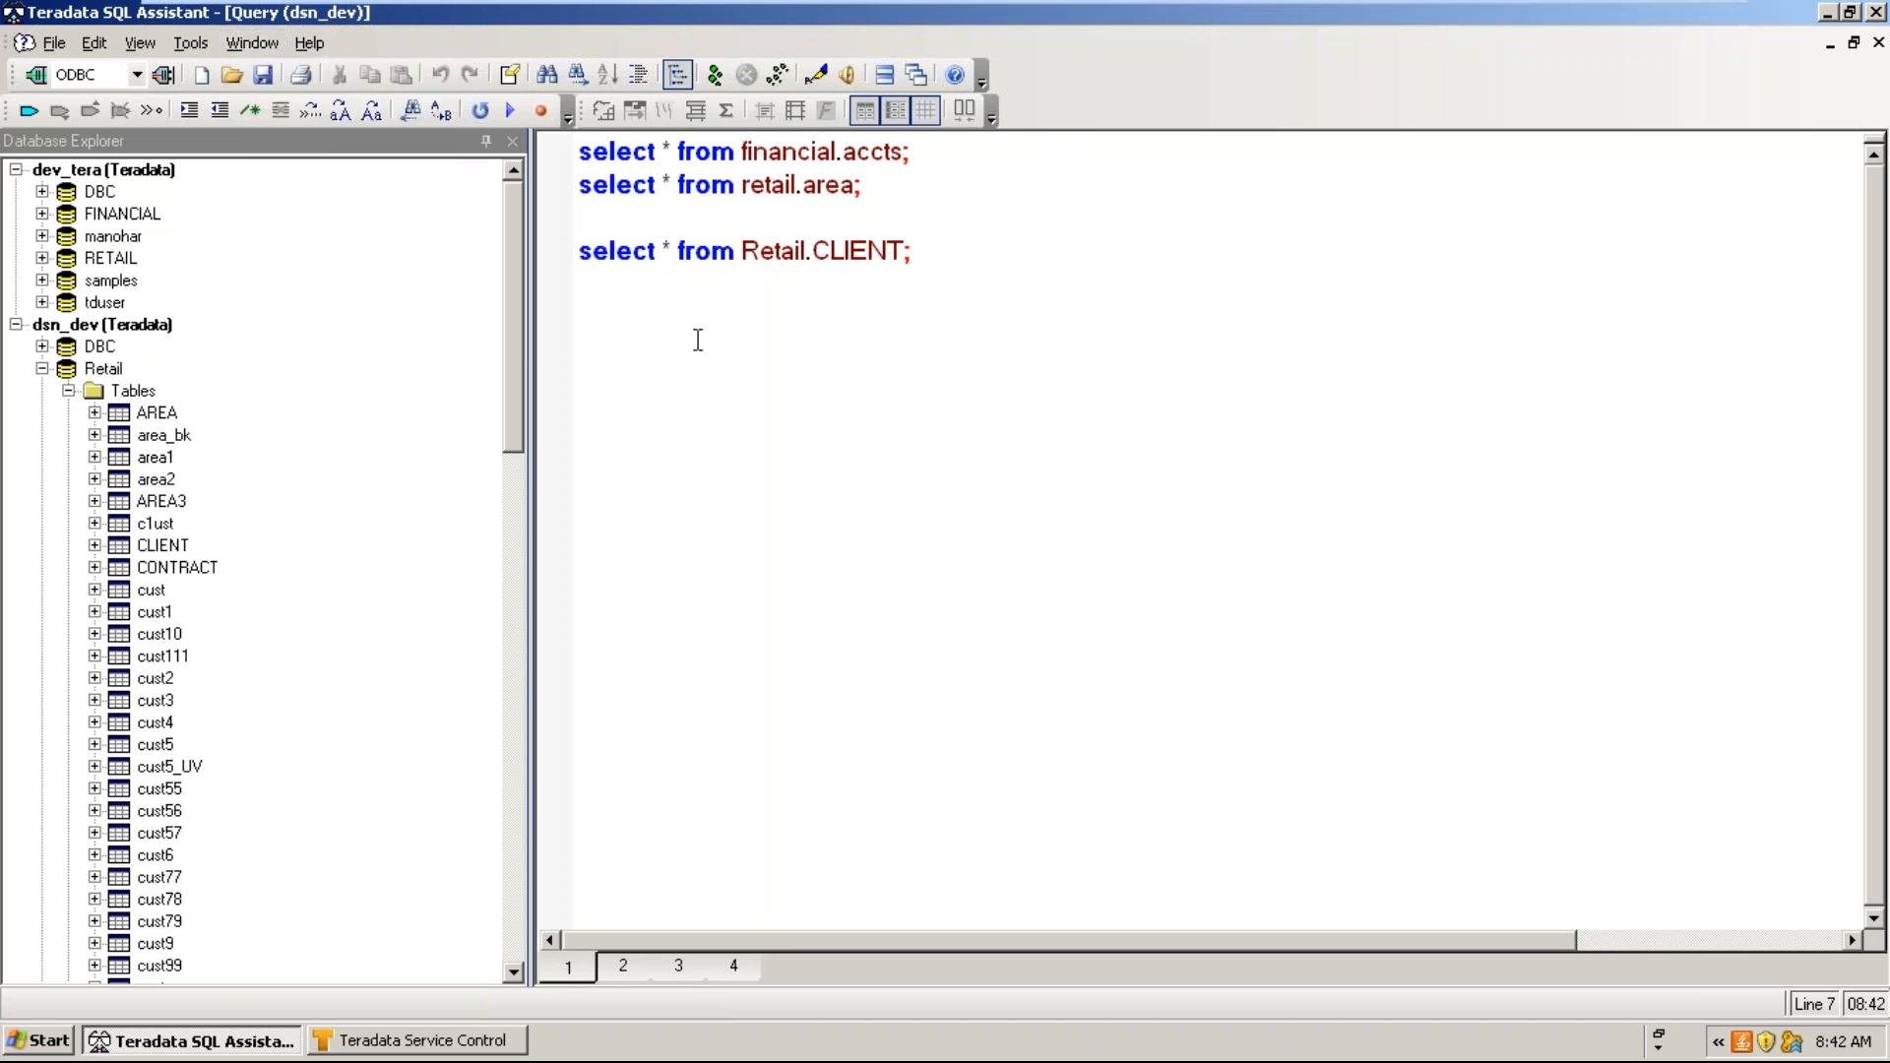
- Execute the three SELECT statements again, fetching all client rows, check the last rows and close that answer set
drag(975, 275, 581, 148)
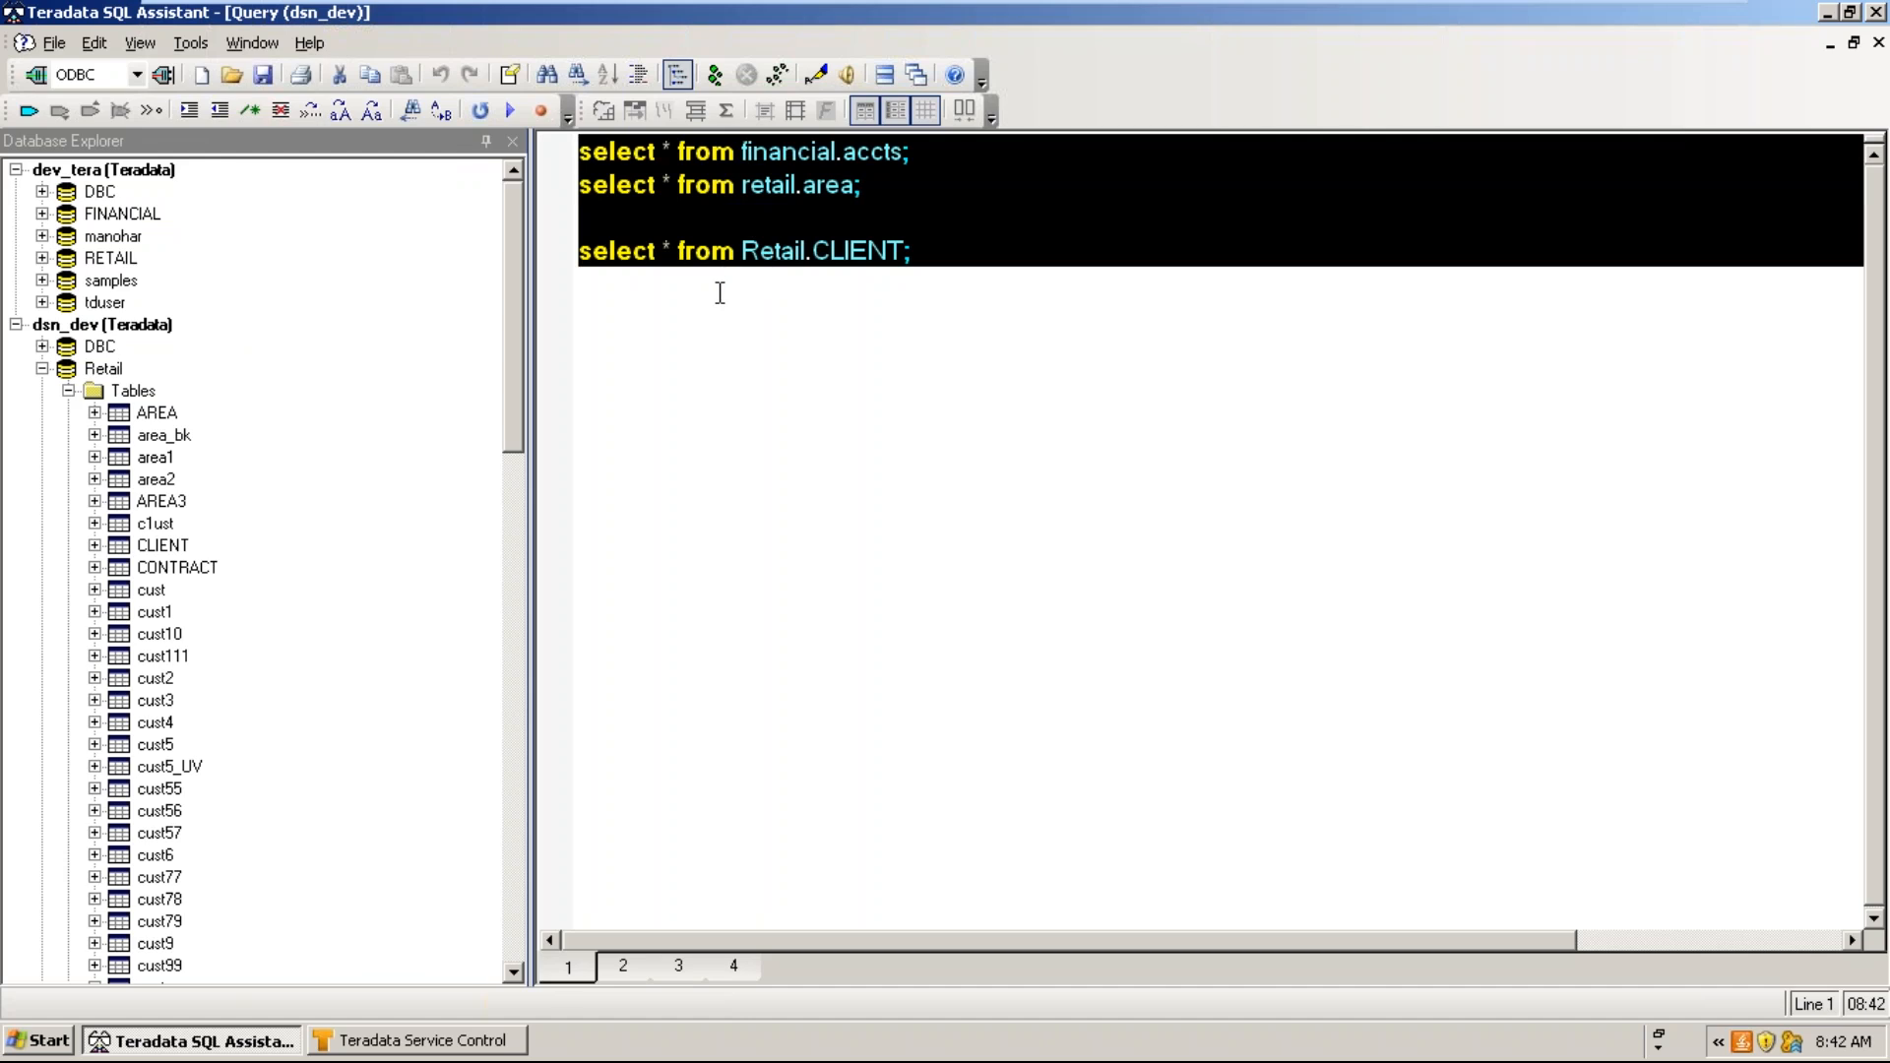
click(723, 71)
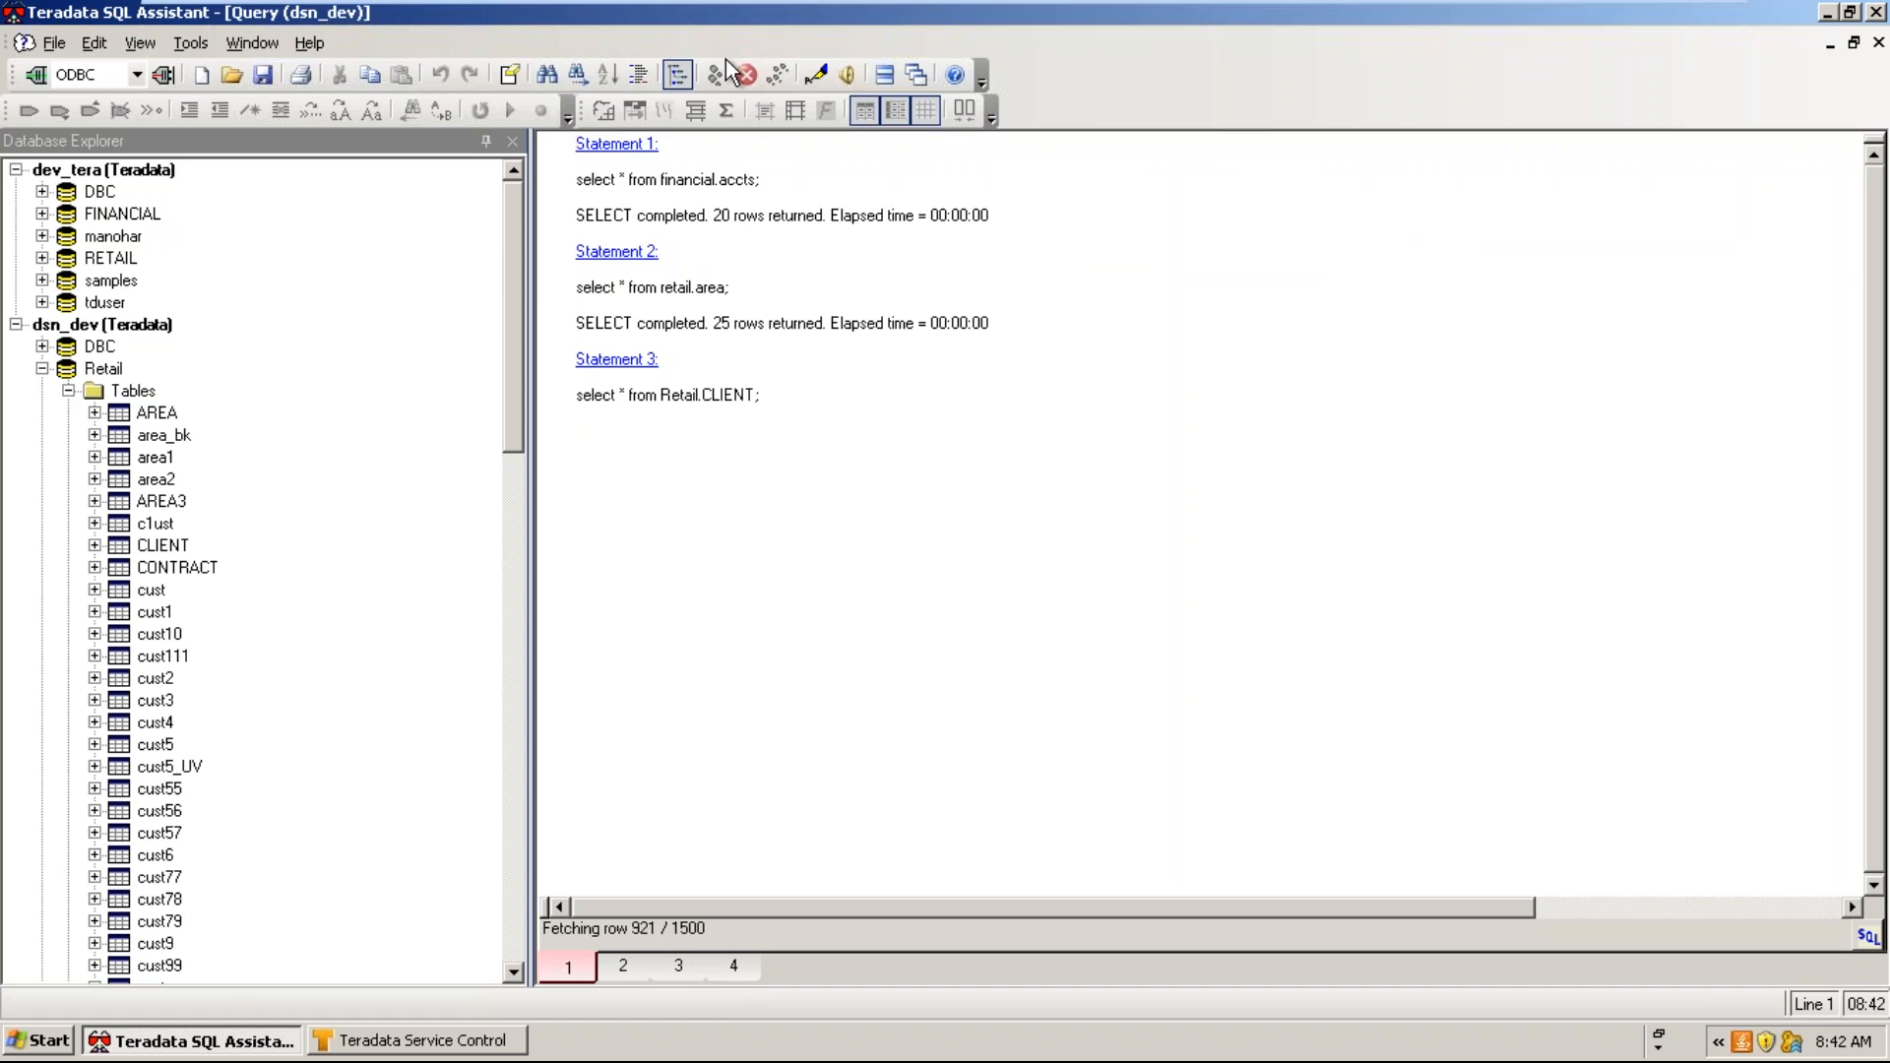
click(1005, 588)
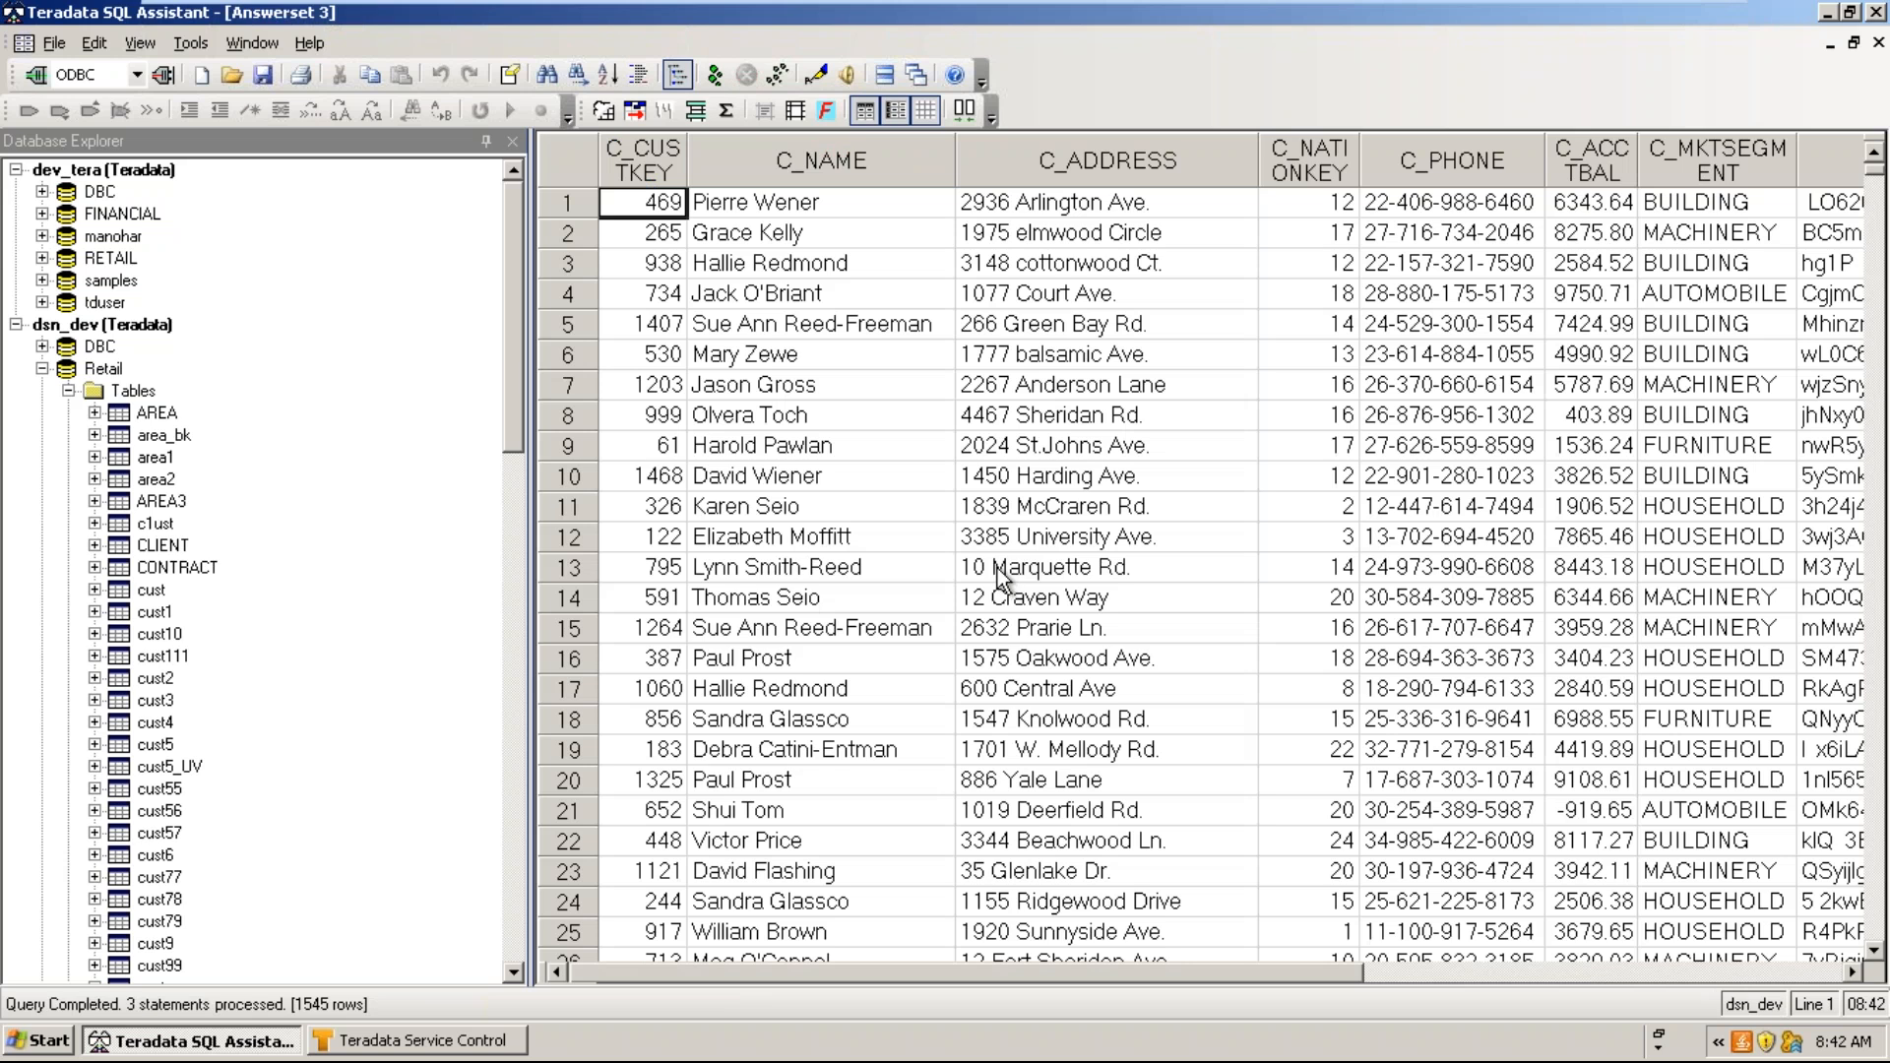
drag(1880, 180, 1880, 970)
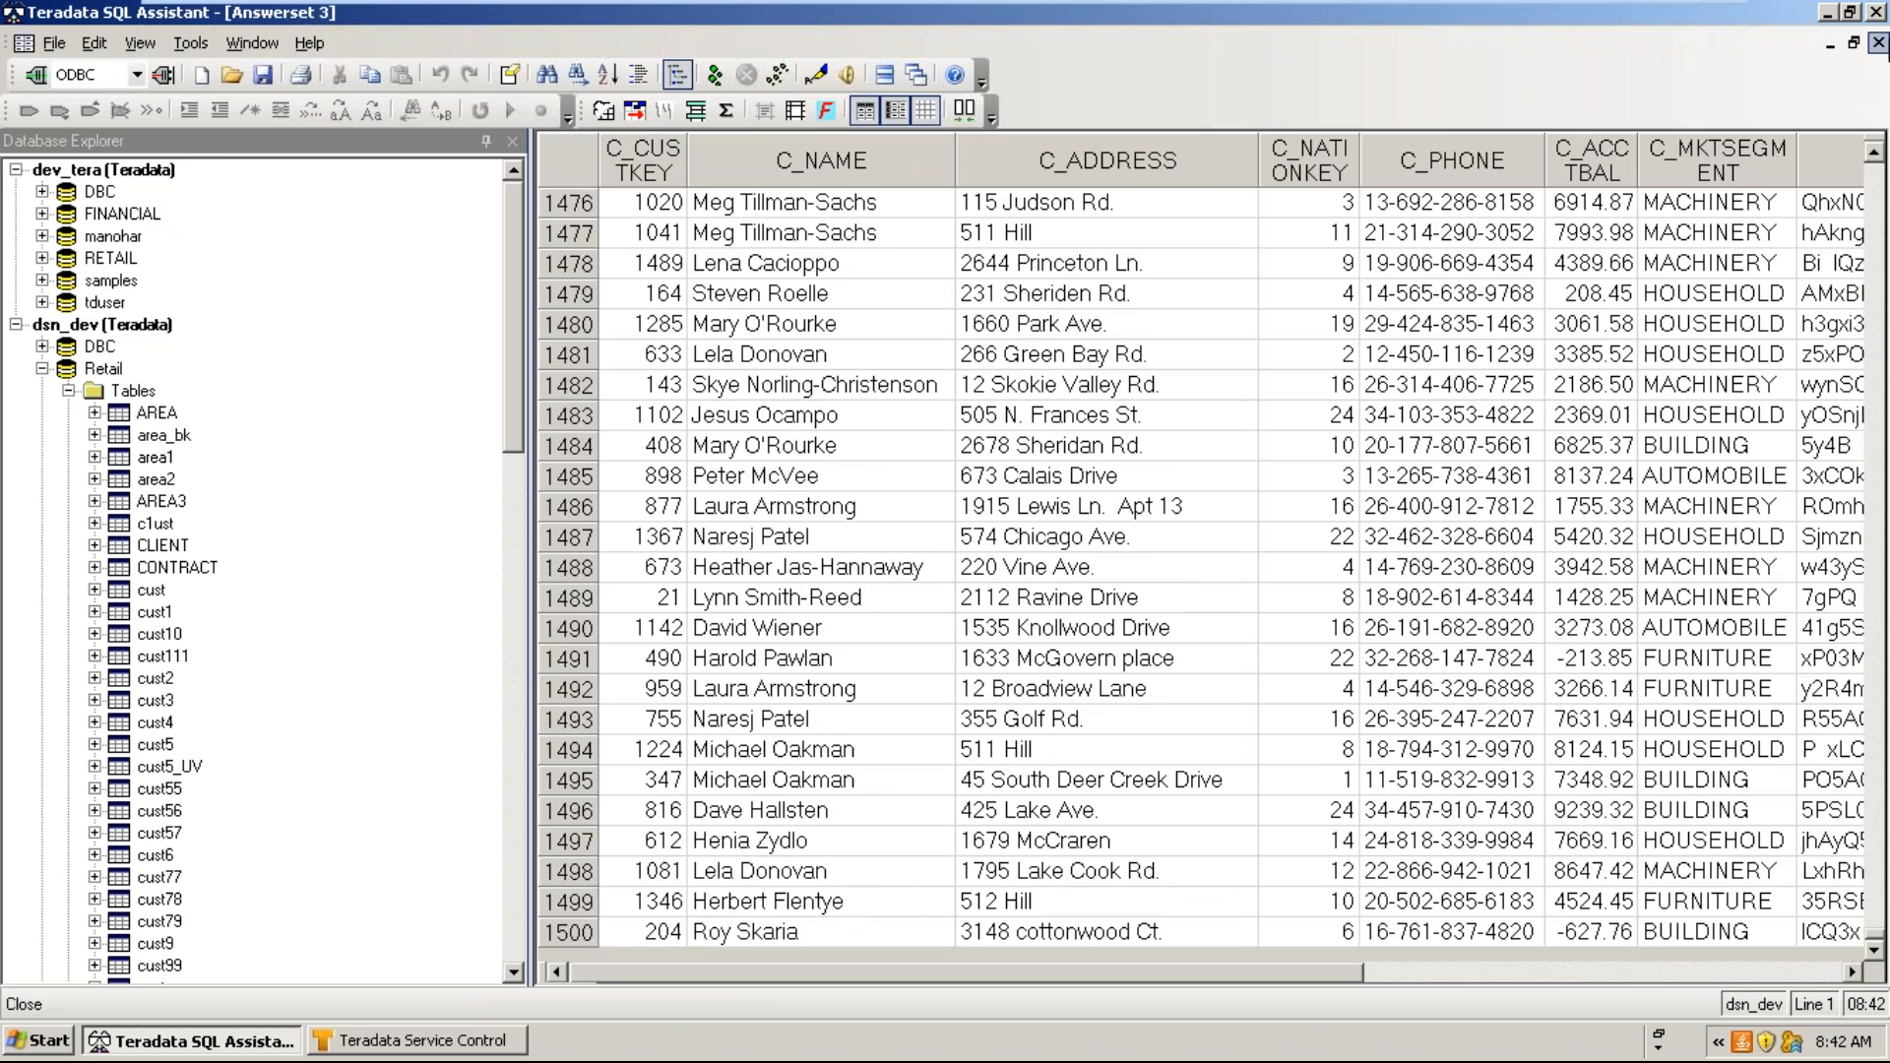
click(1878, 42)
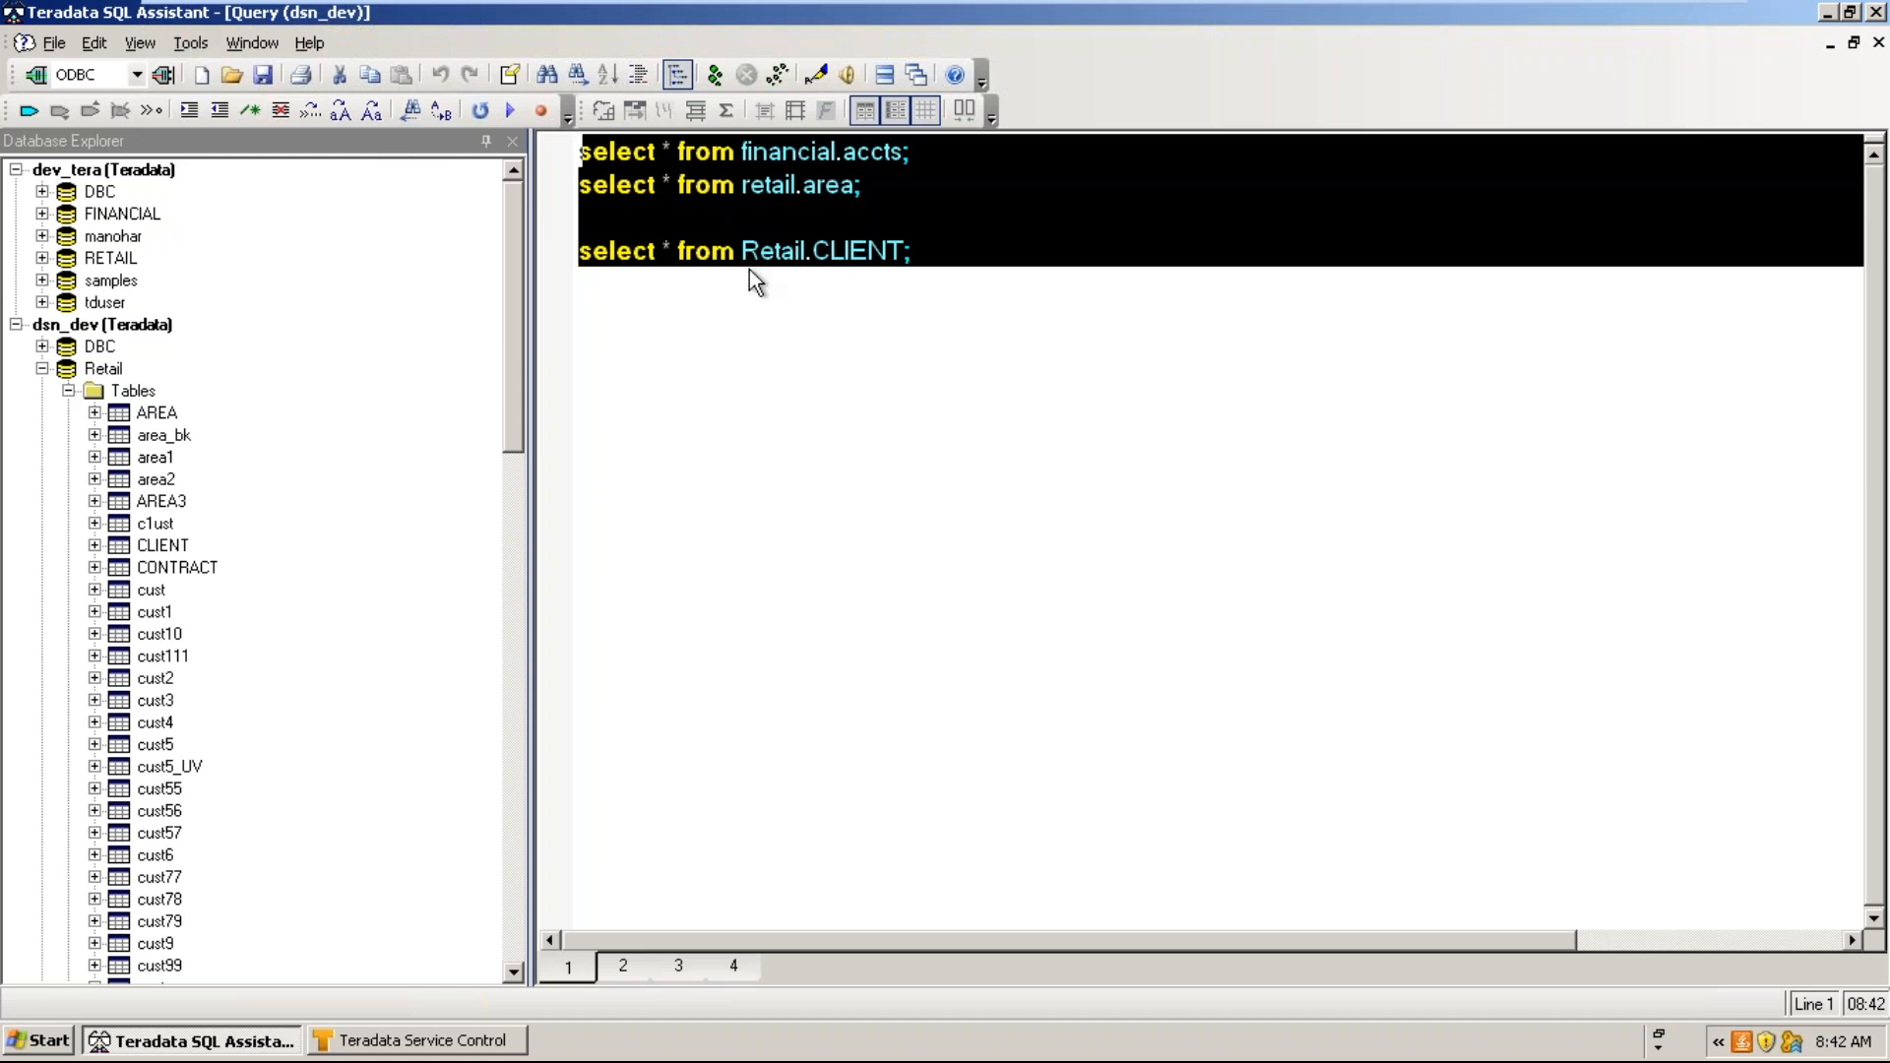
- Change the options to use a separate answer window for each query
click(190, 43)
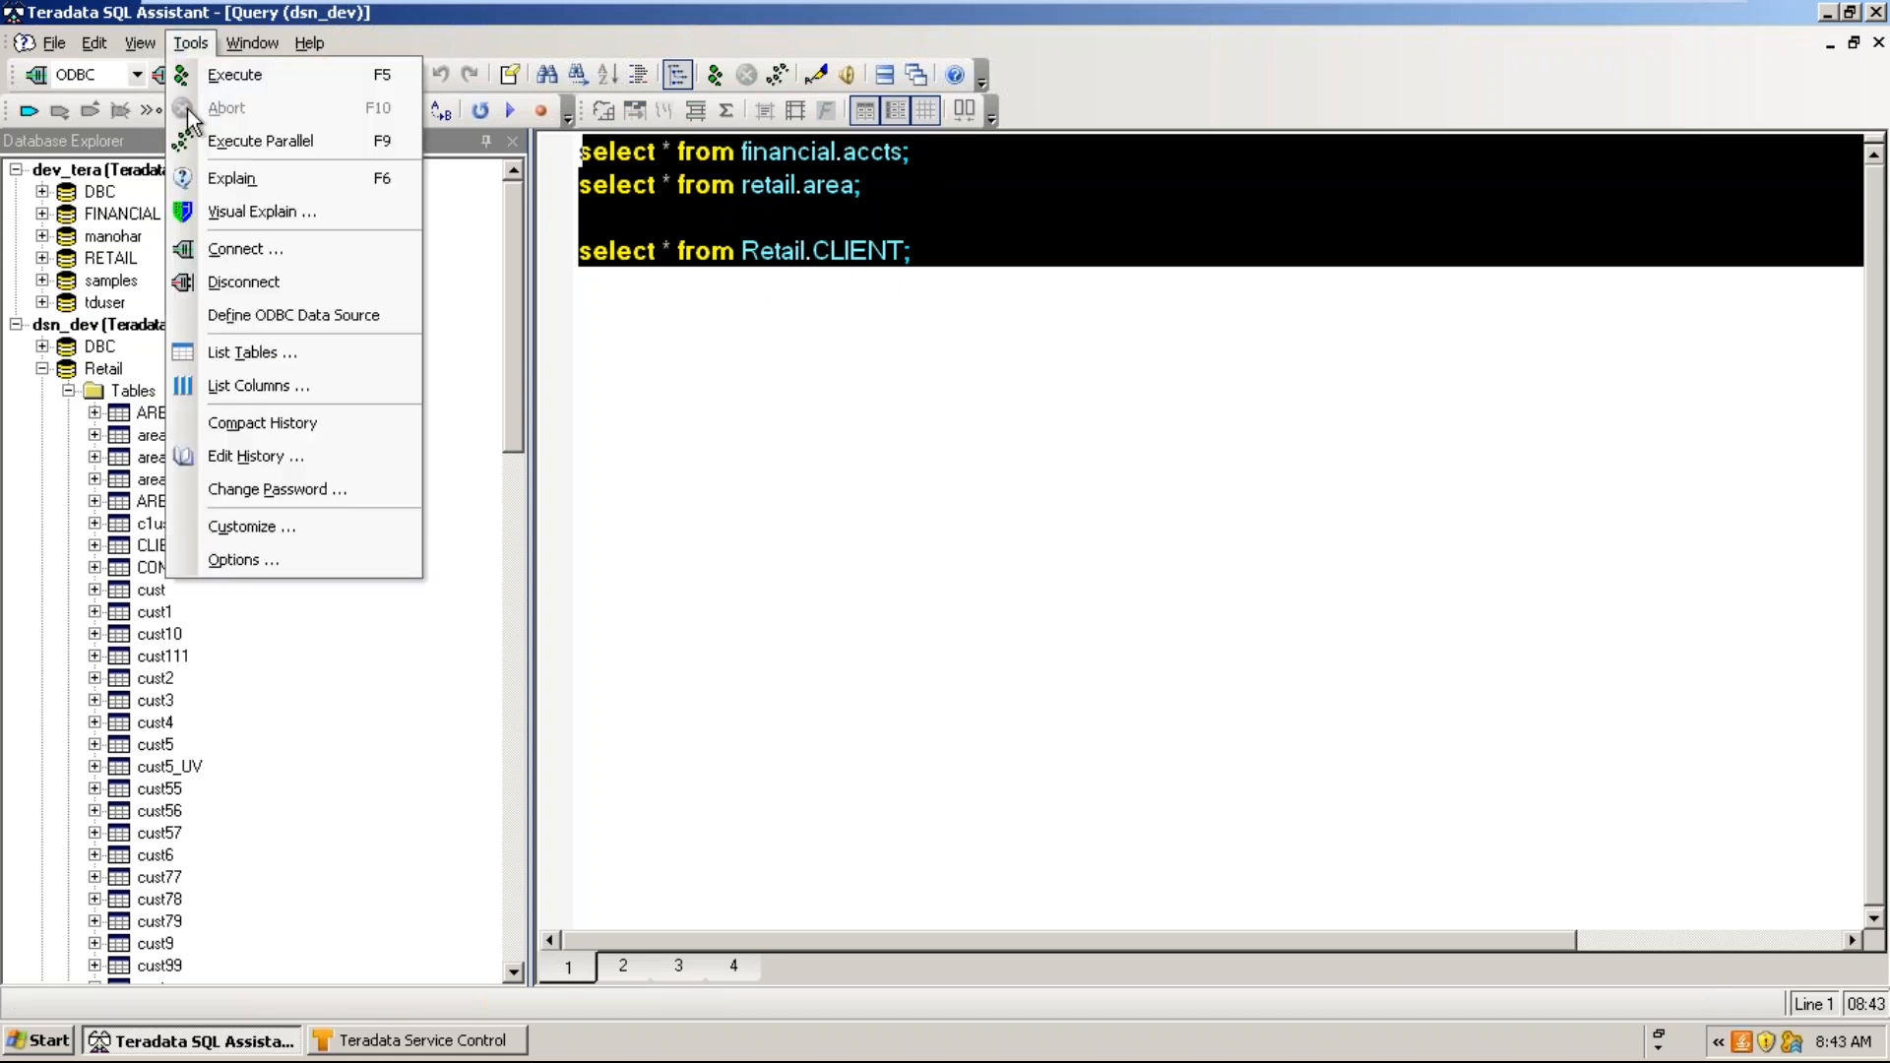
click(254, 559)
click(1093, 510)
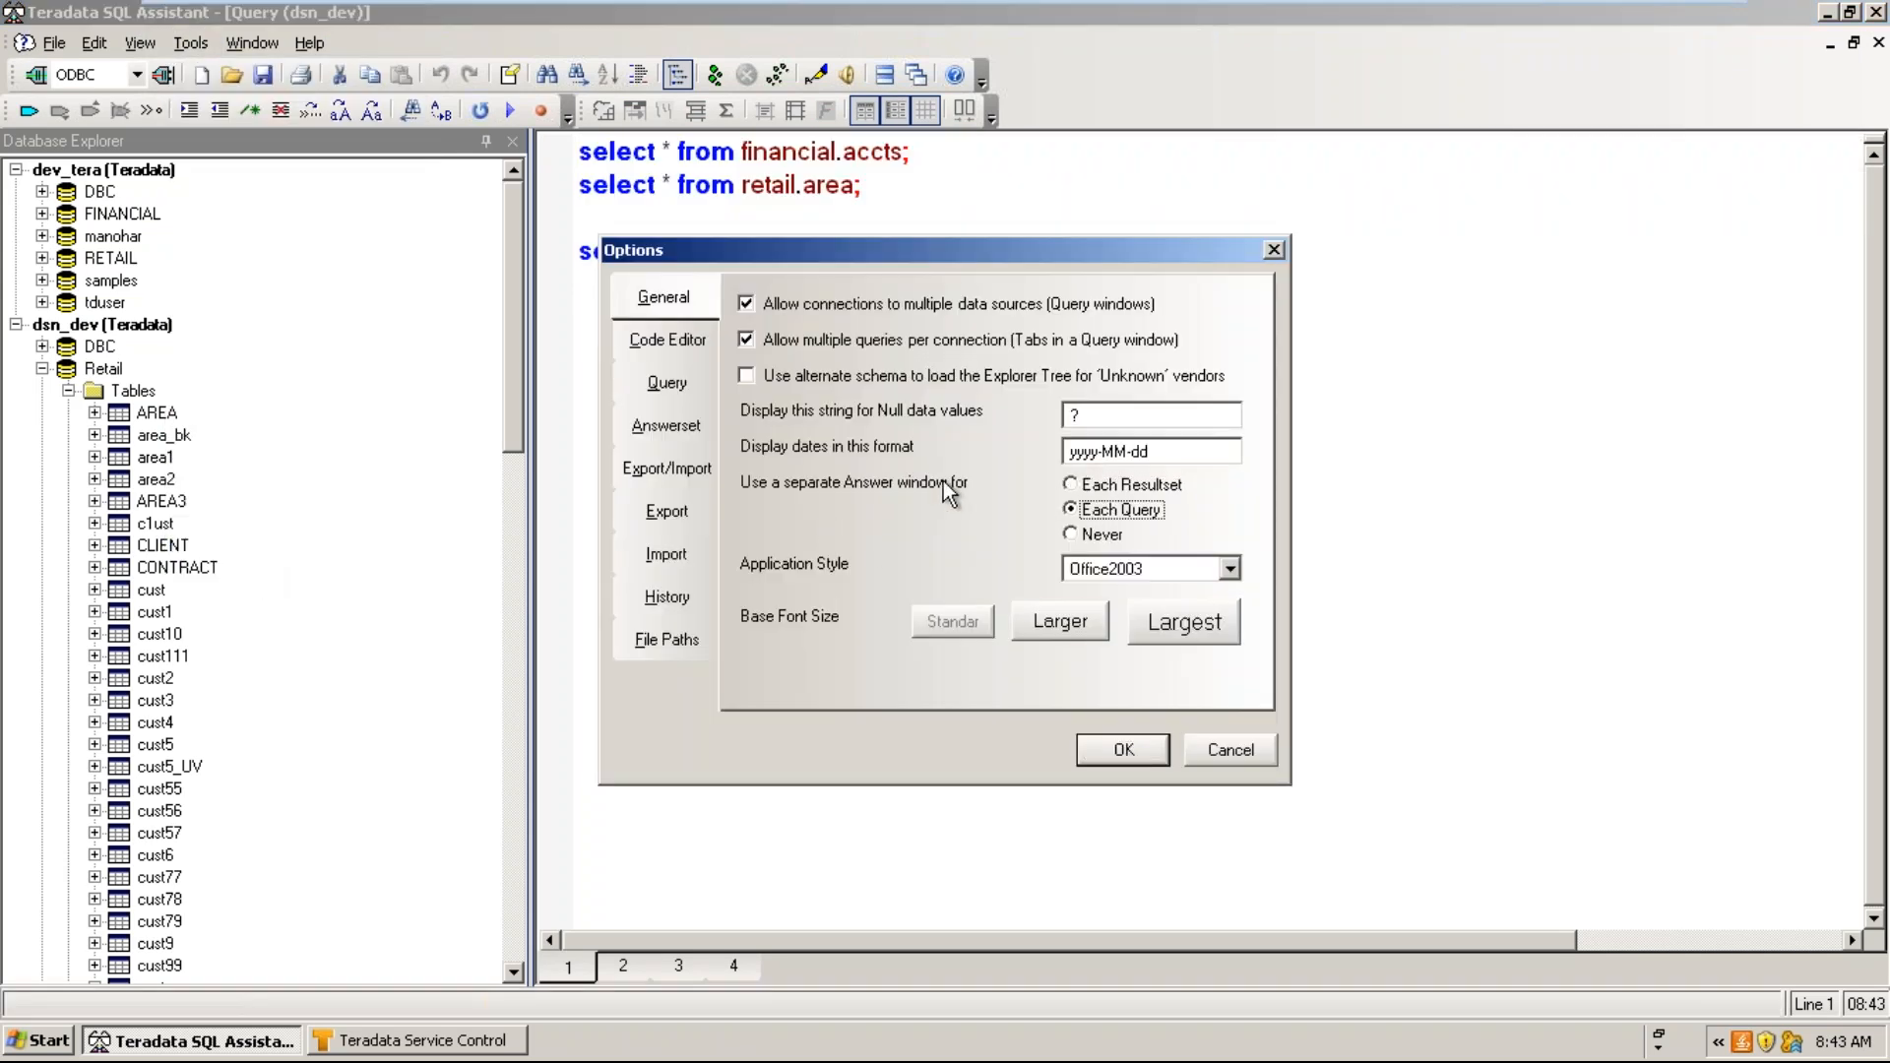
click(1124, 750)
- Run all three SELECT statements under the new answer window setting, declining the 1000-row cutoff
drag(946, 275, 579, 150)
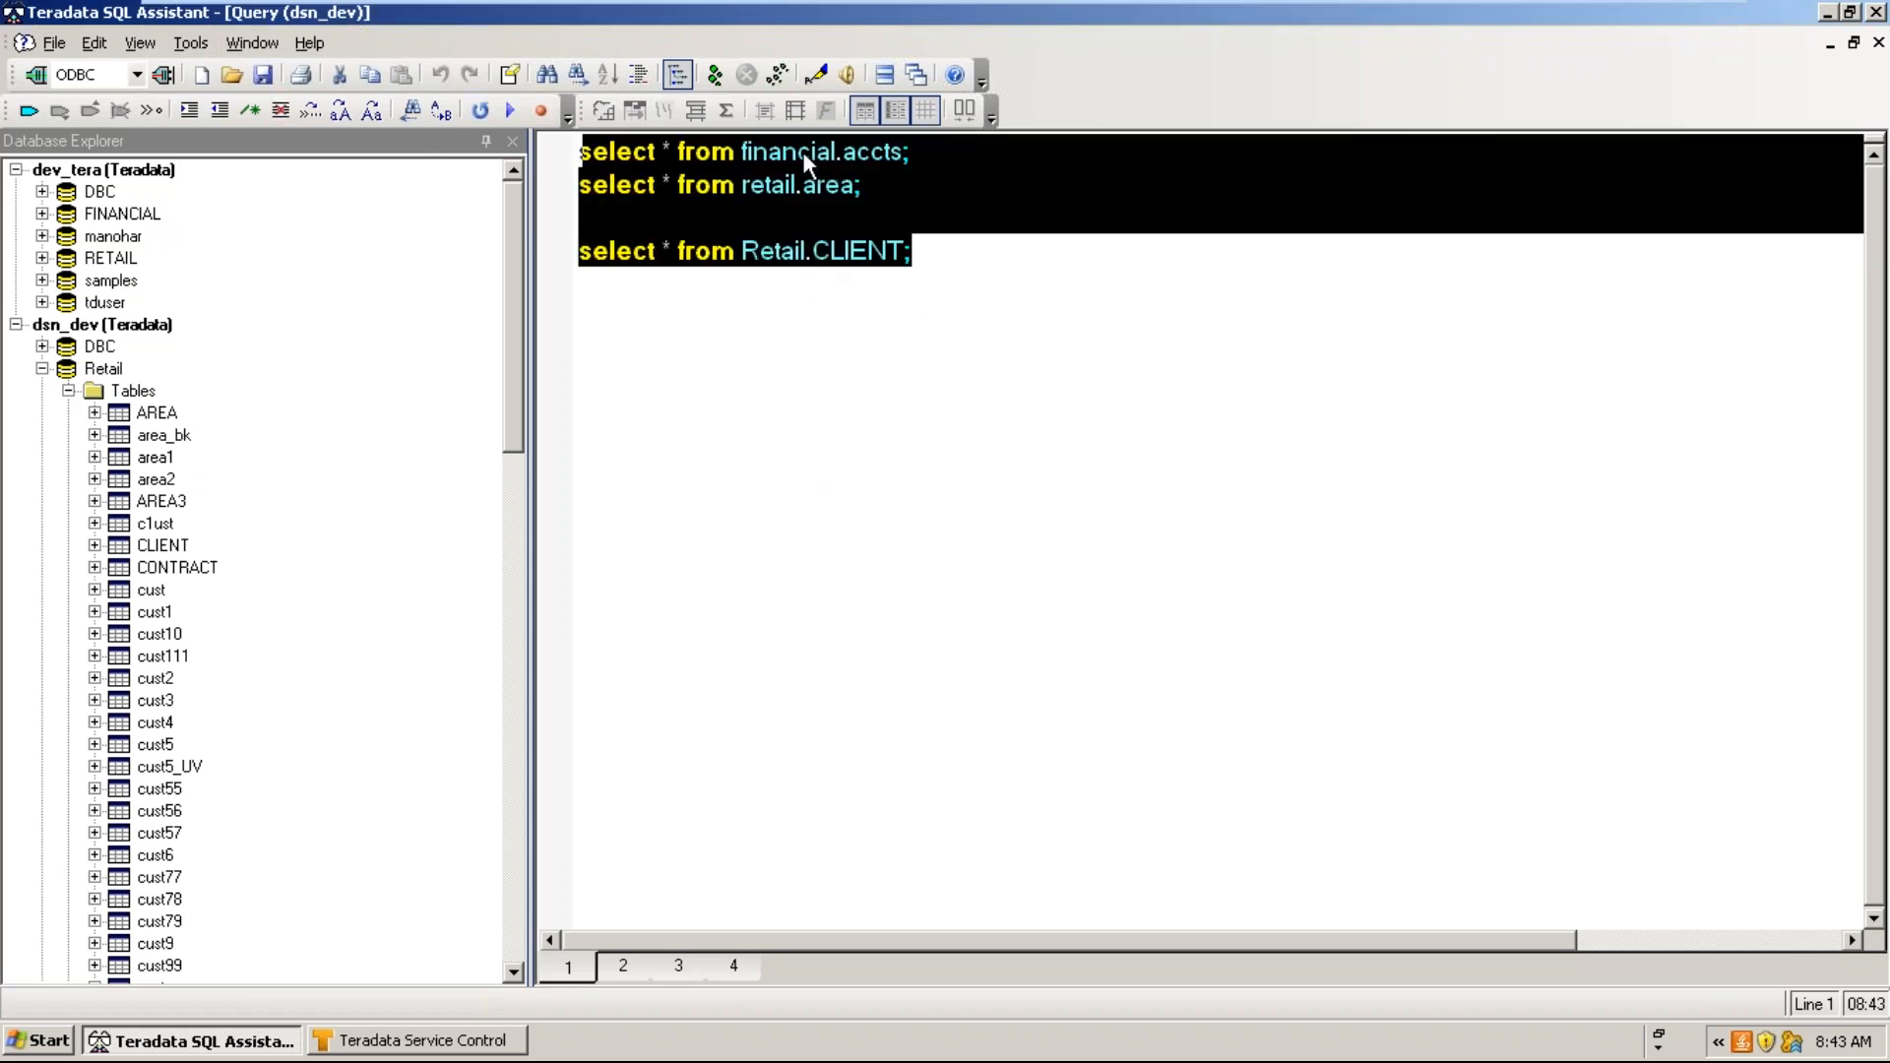
click(716, 75)
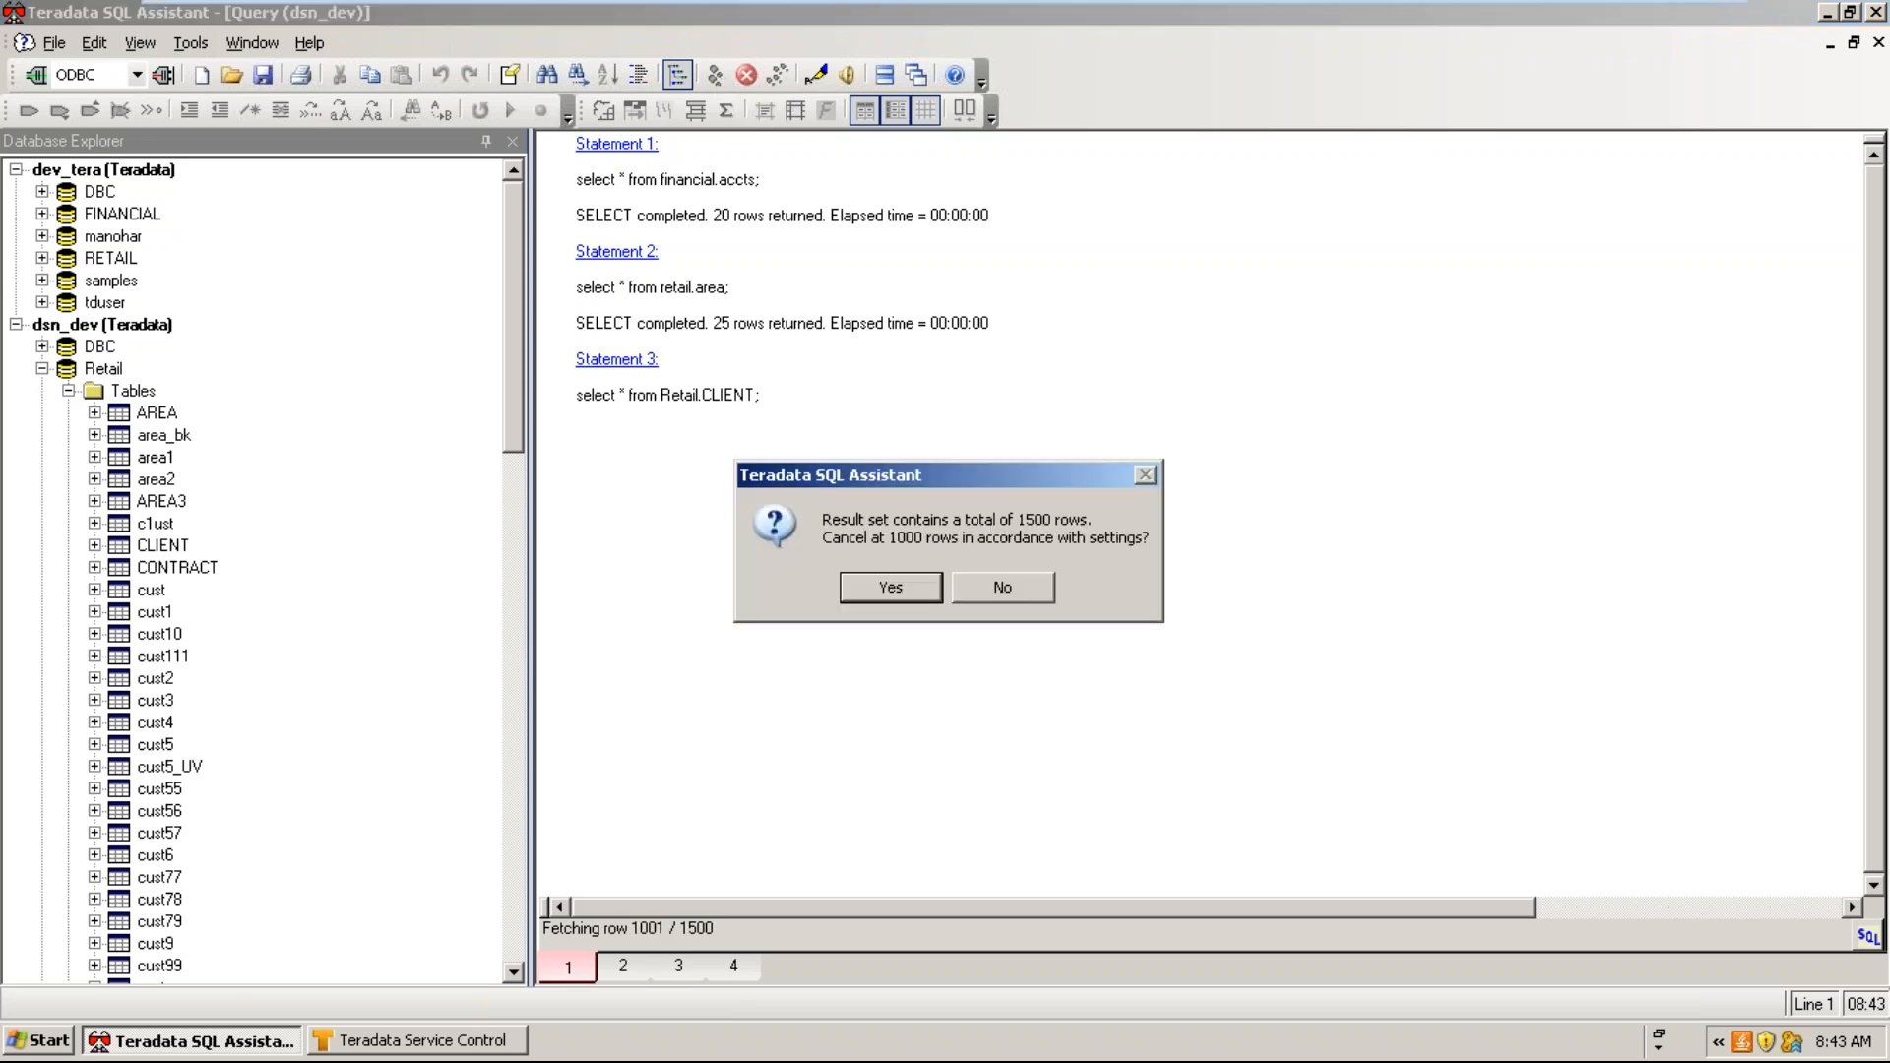
click(1040, 581)
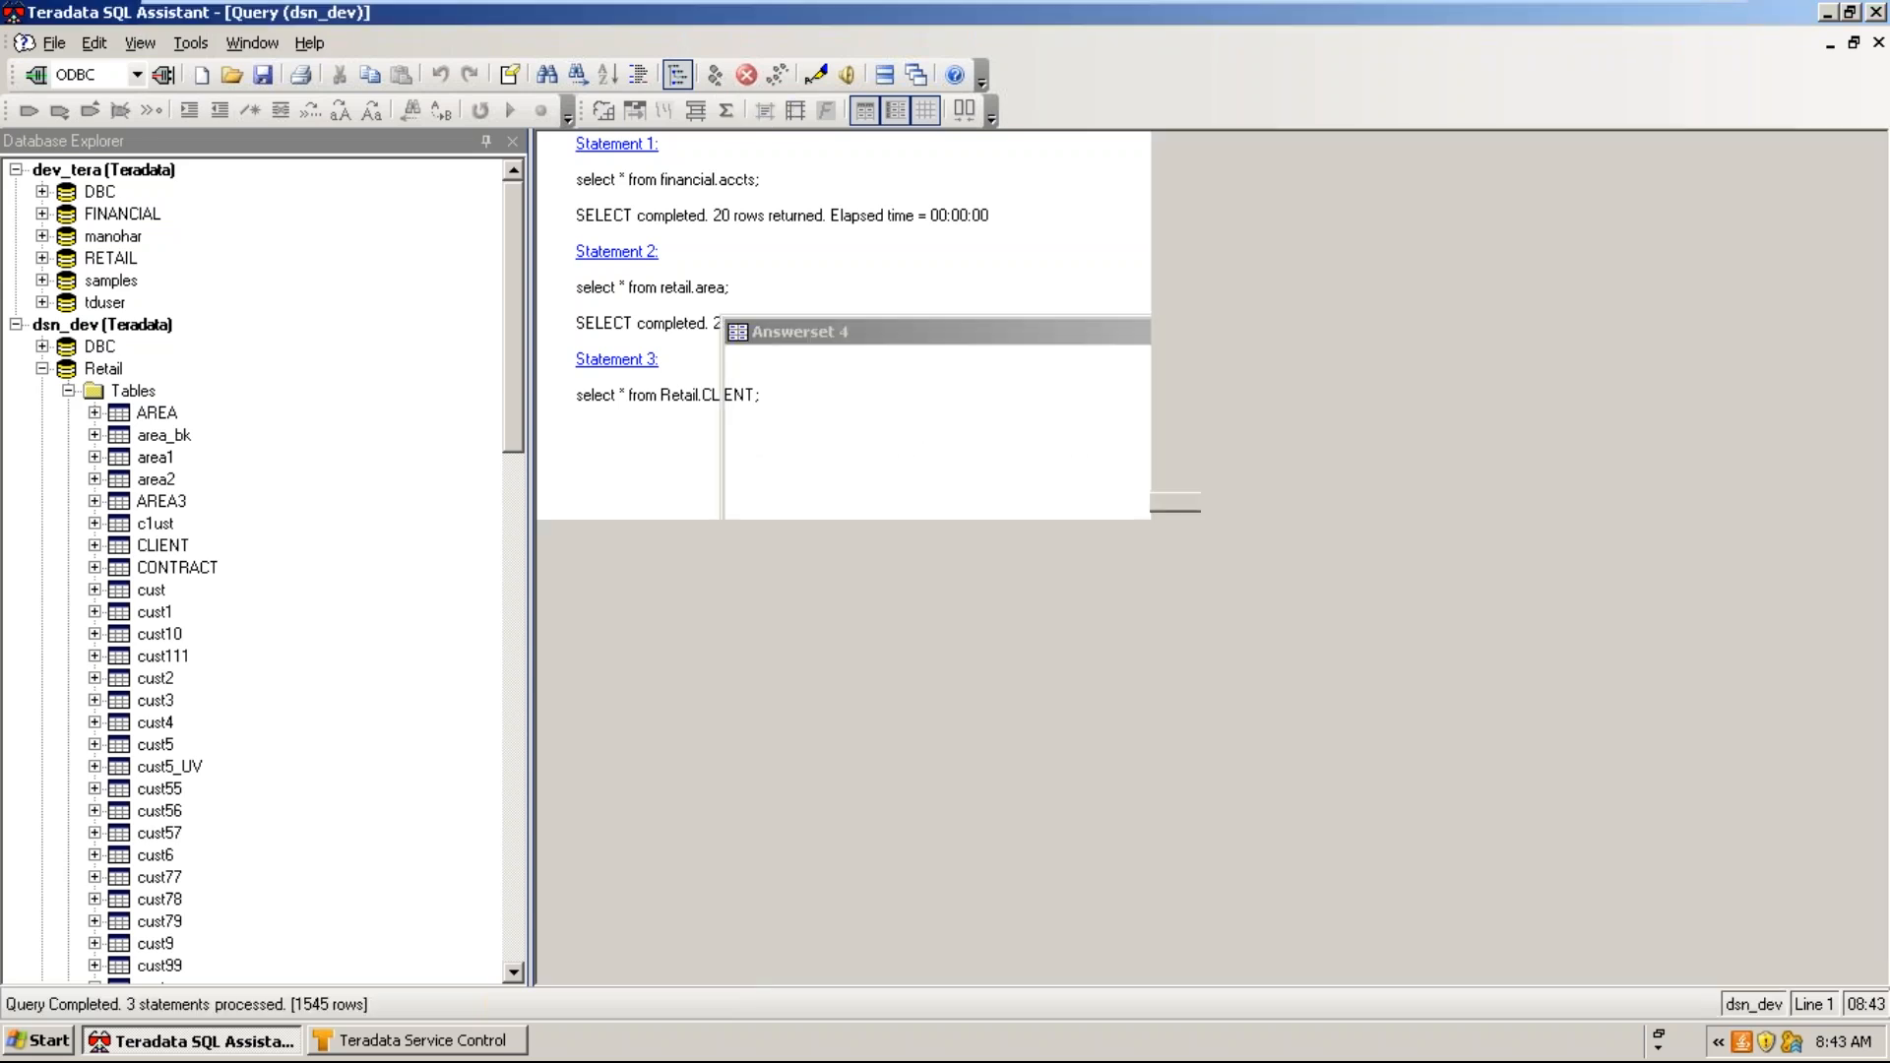
- Compare the accounts, area and client results across the three result tabs of the answer window
click(563, 968)
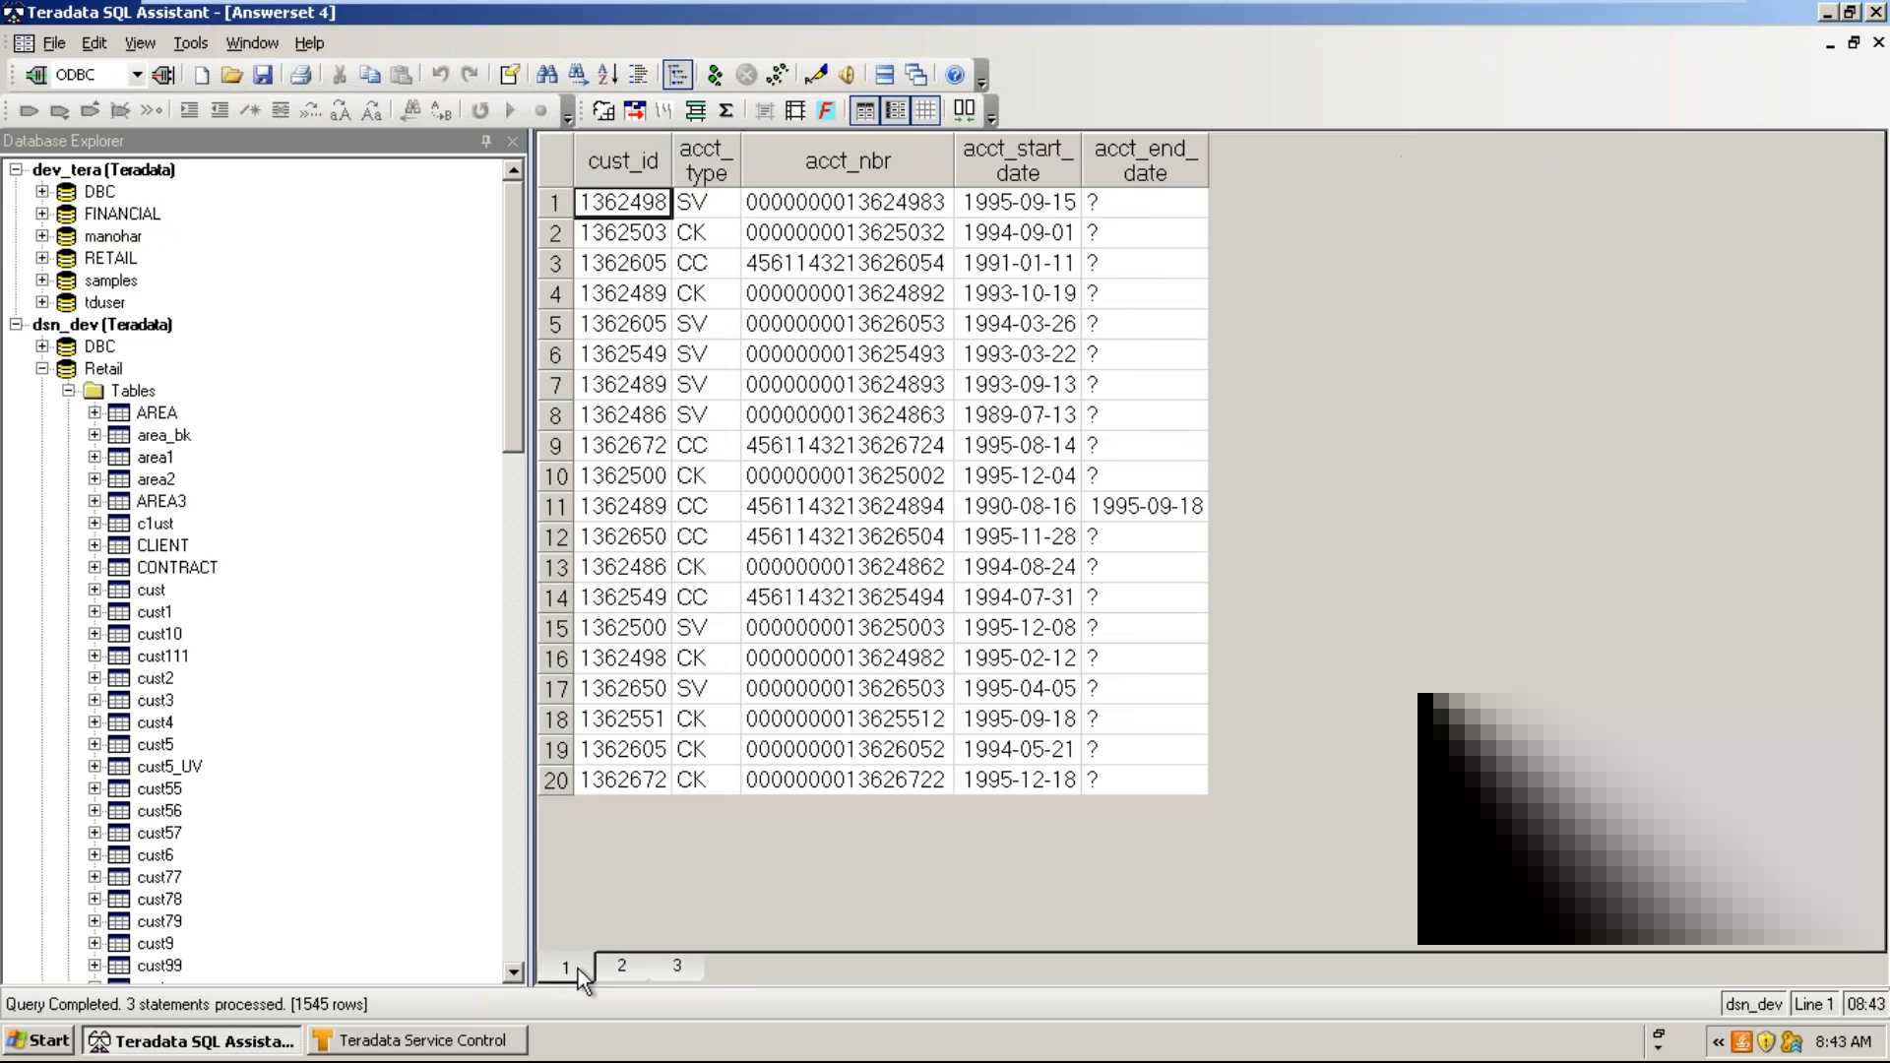
click(620, 966)
click(676, 966)
click(622, 967)
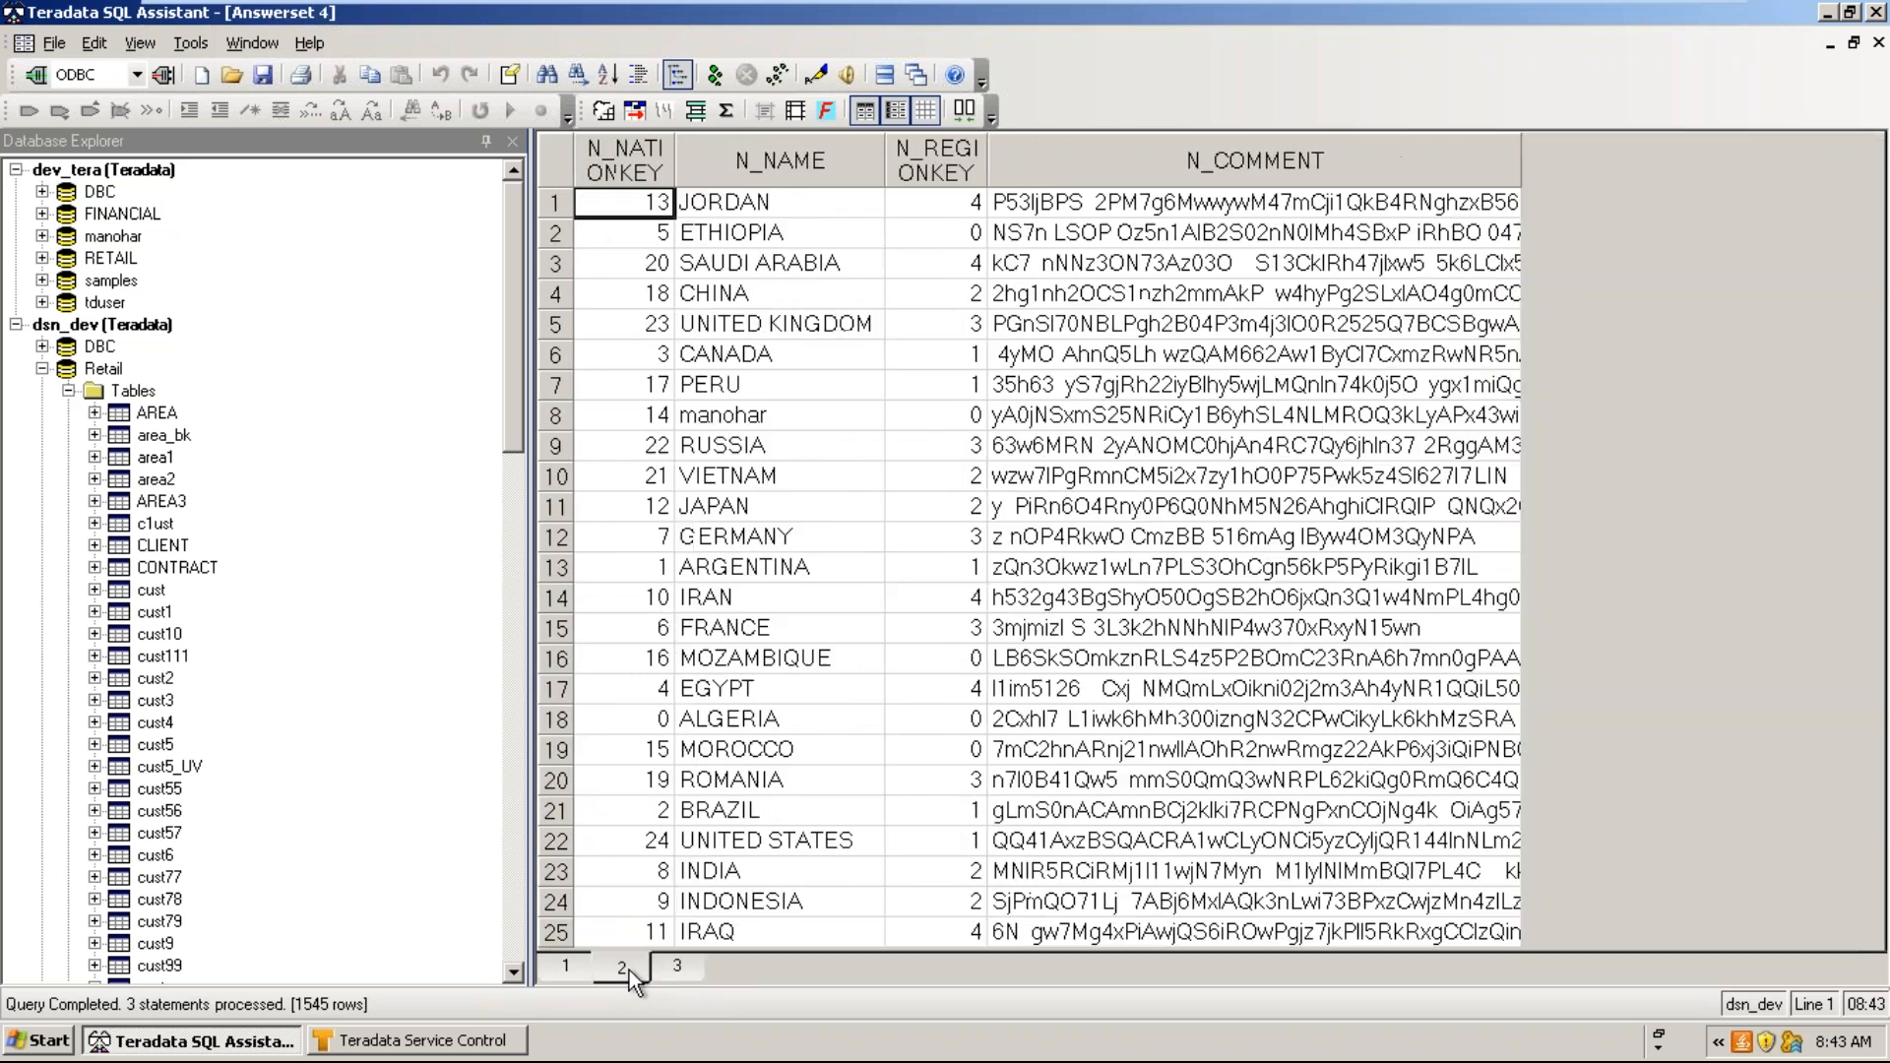
click(565, 967)
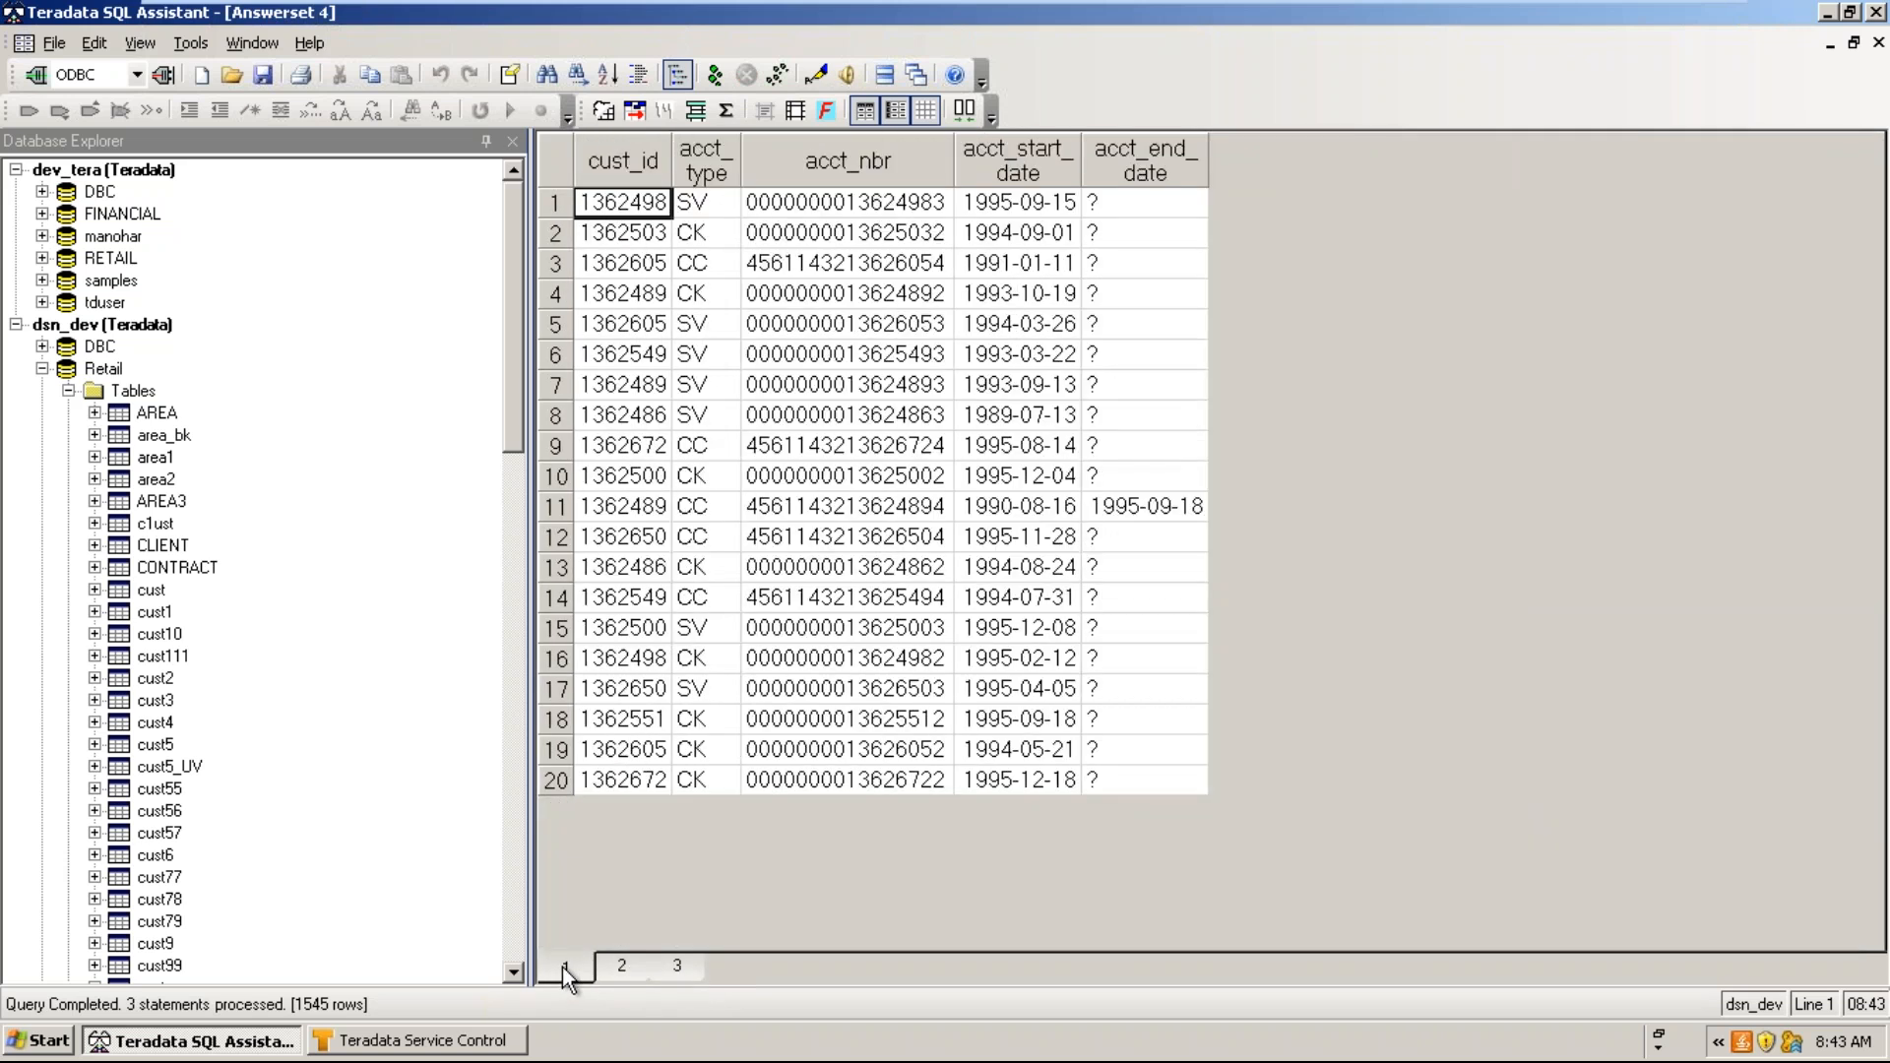
click(624, 972)
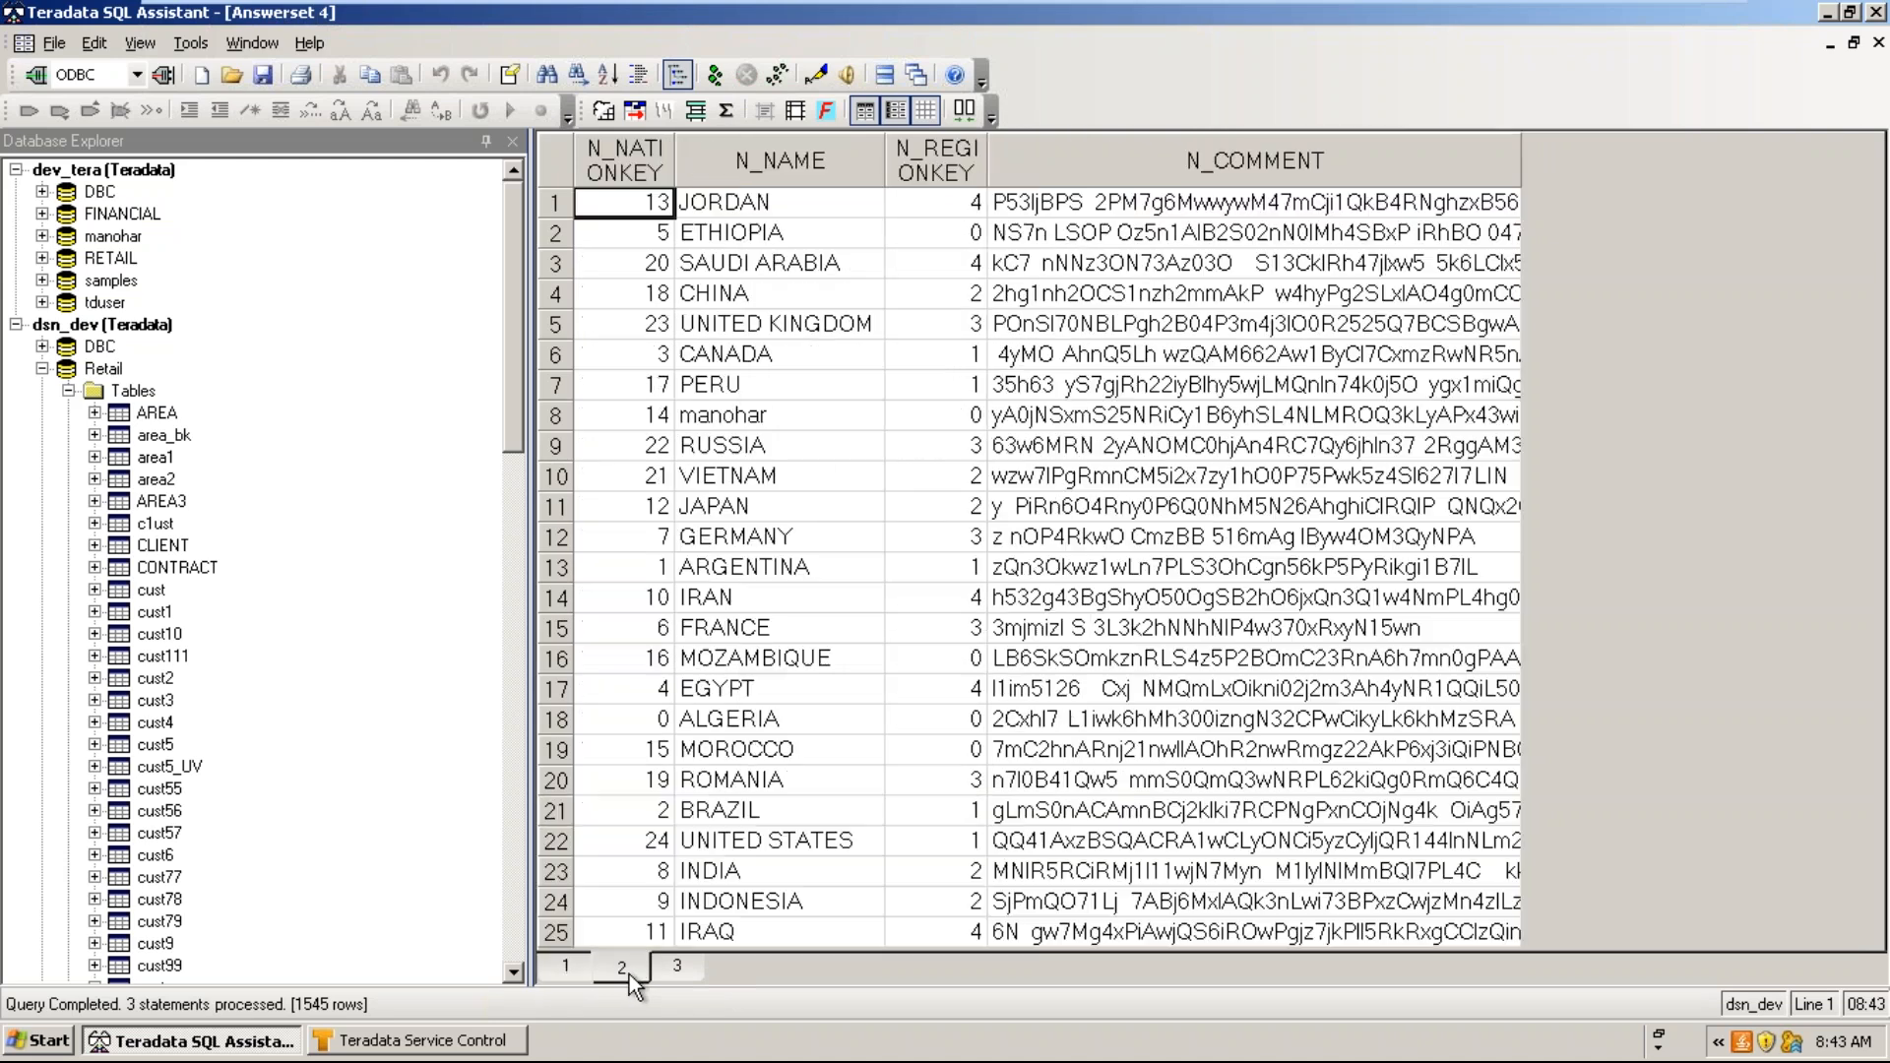
click(693, 976)
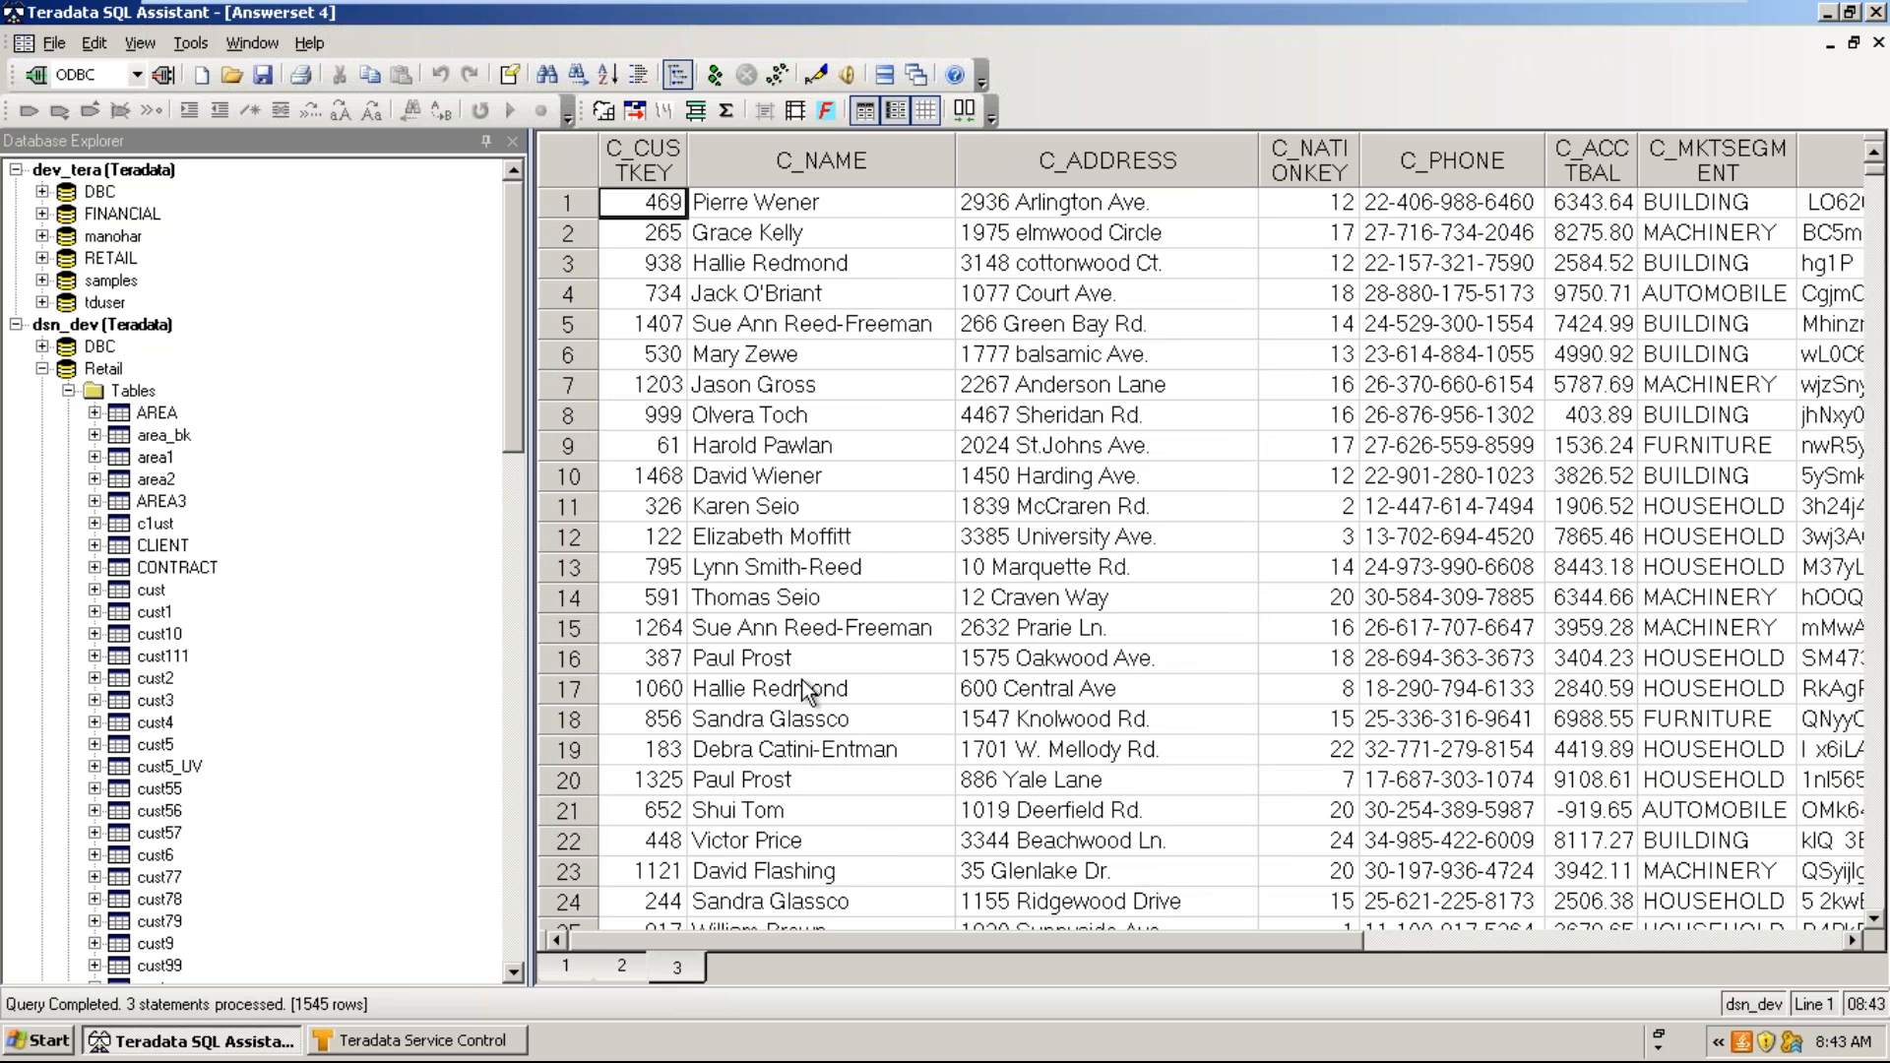
click(566, 967)
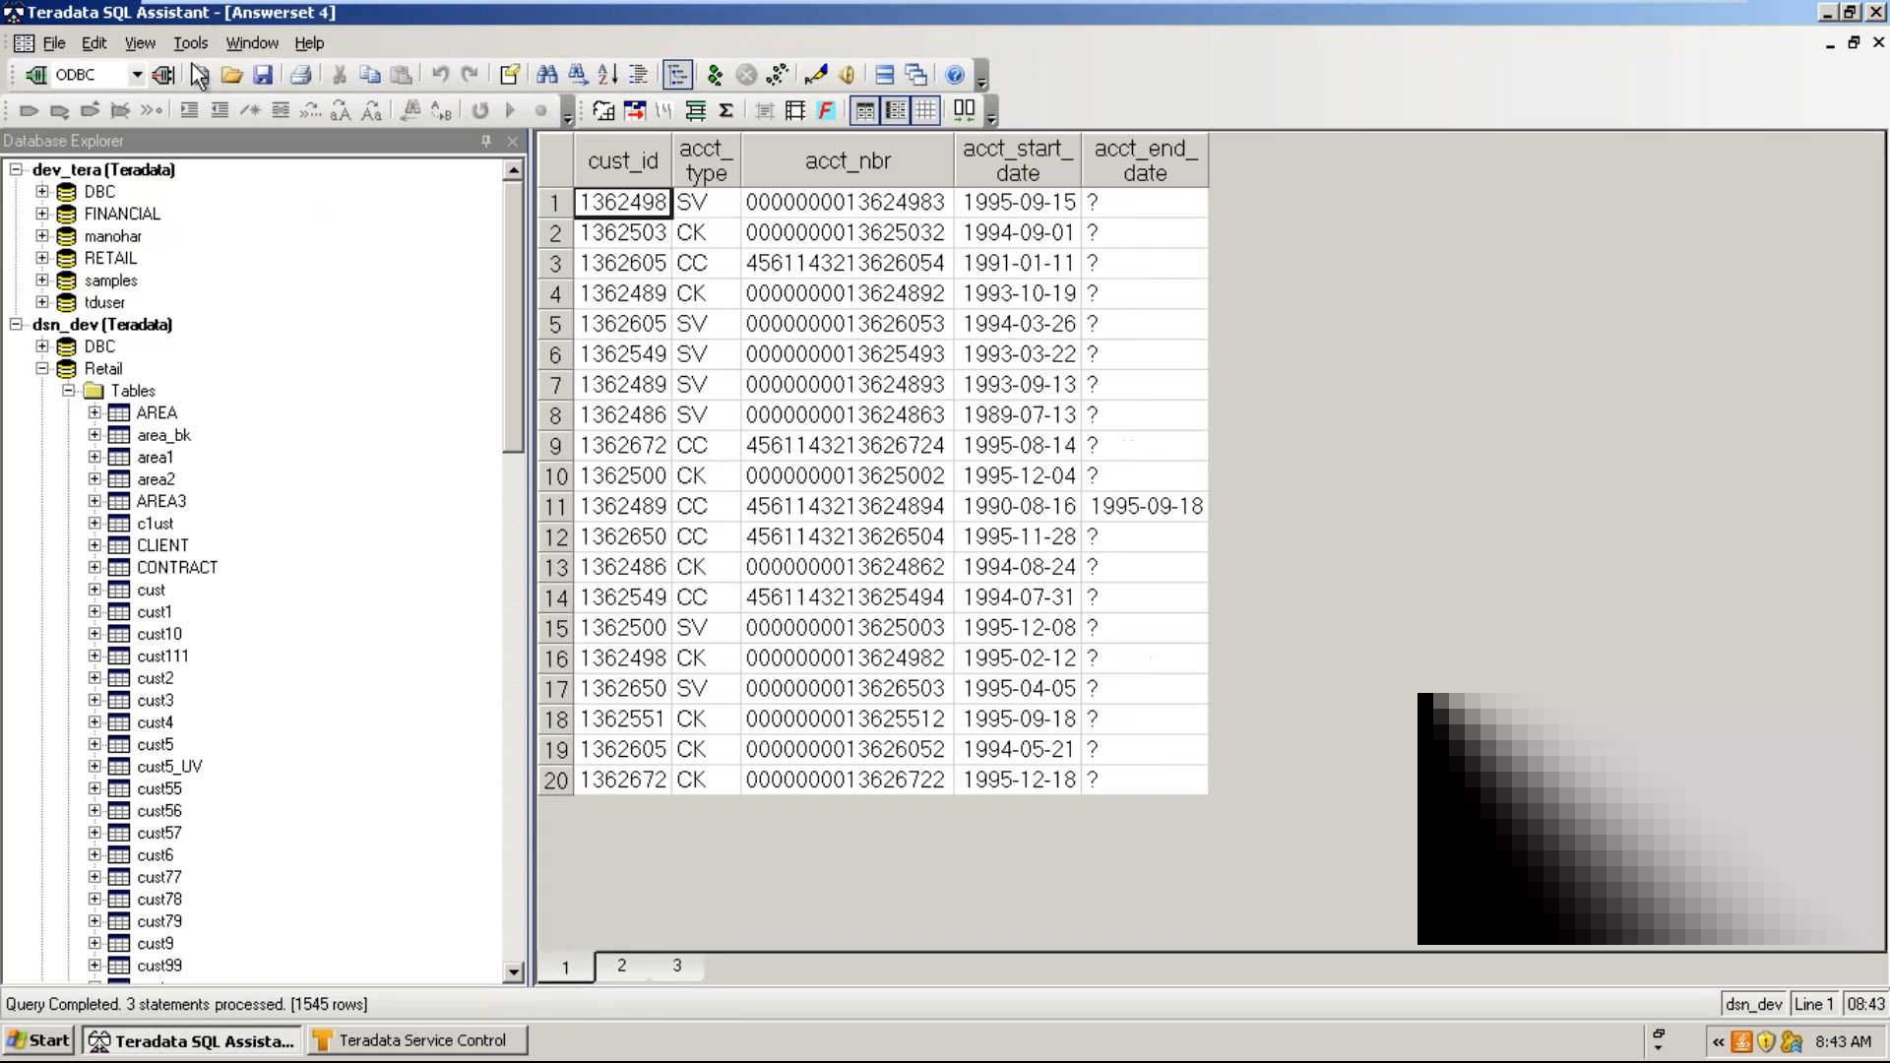
- Change the application style to Office2007 - Blue in the general options
click(190, 42)
click(247, 560)
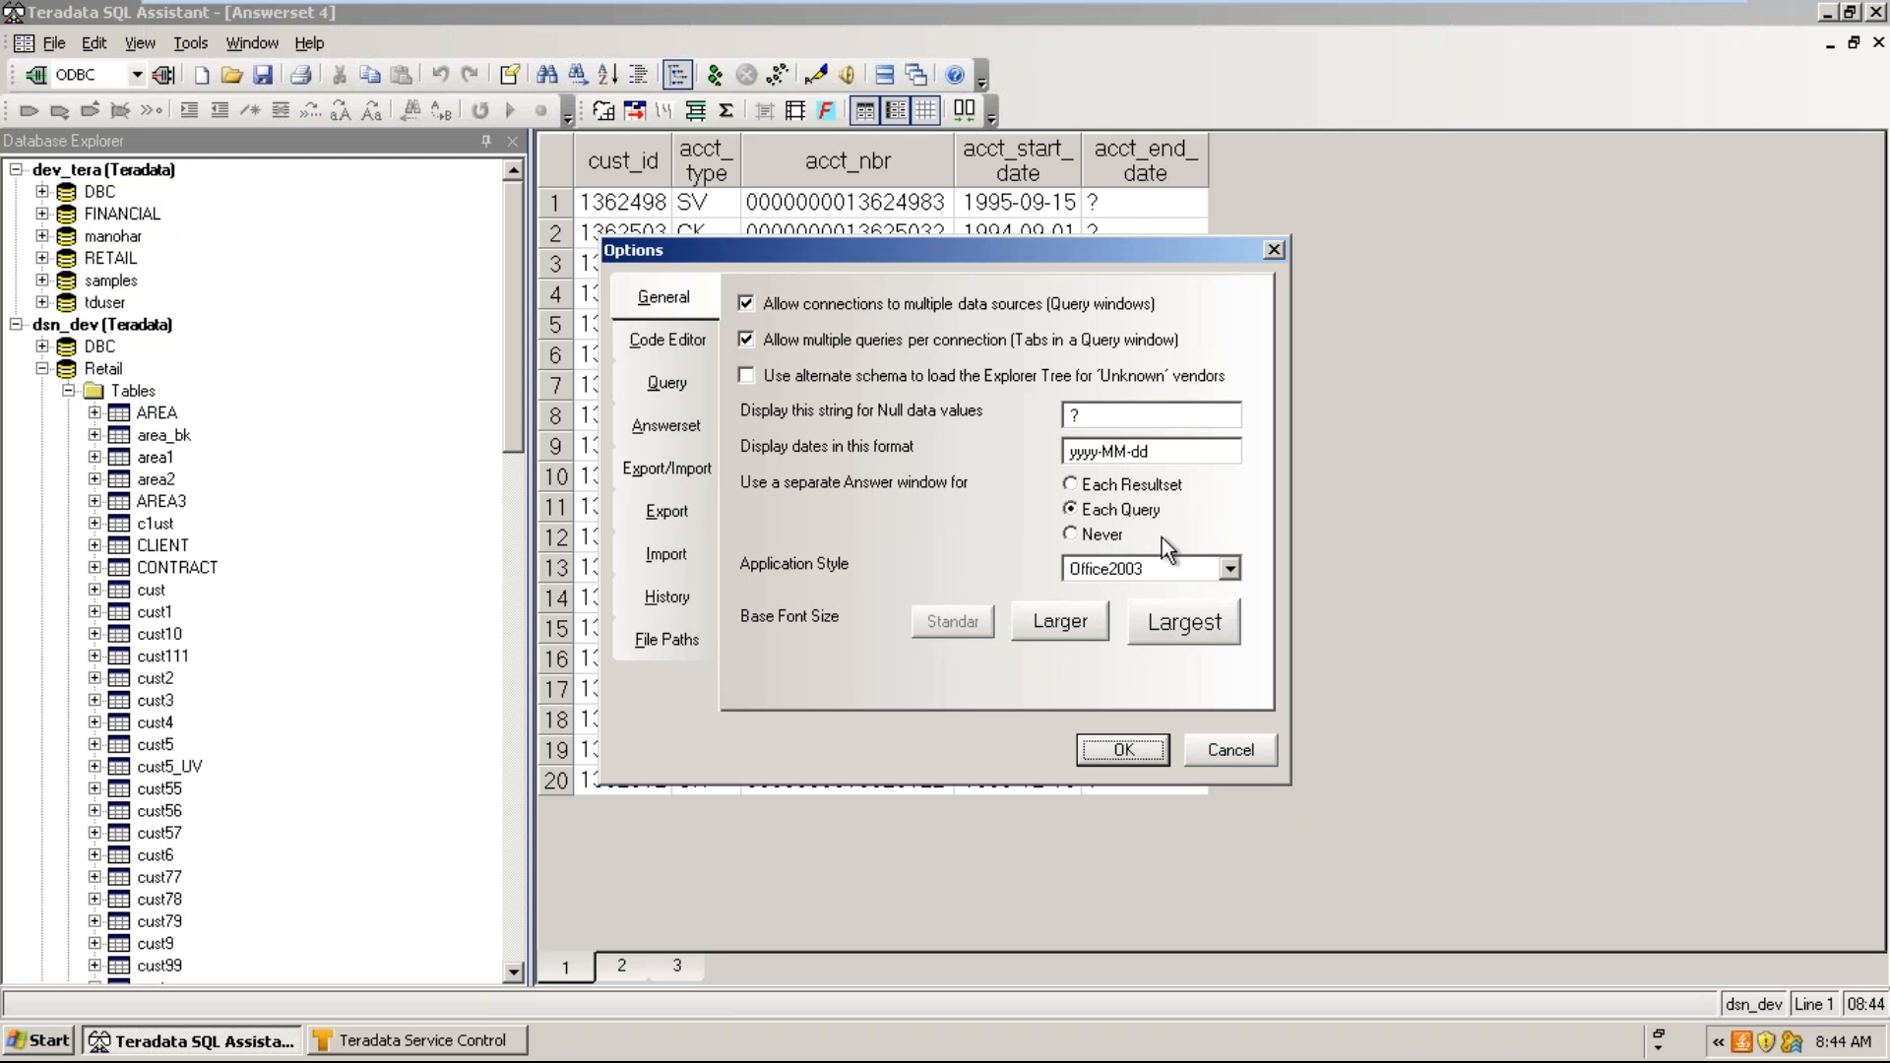
click(1233, 575)
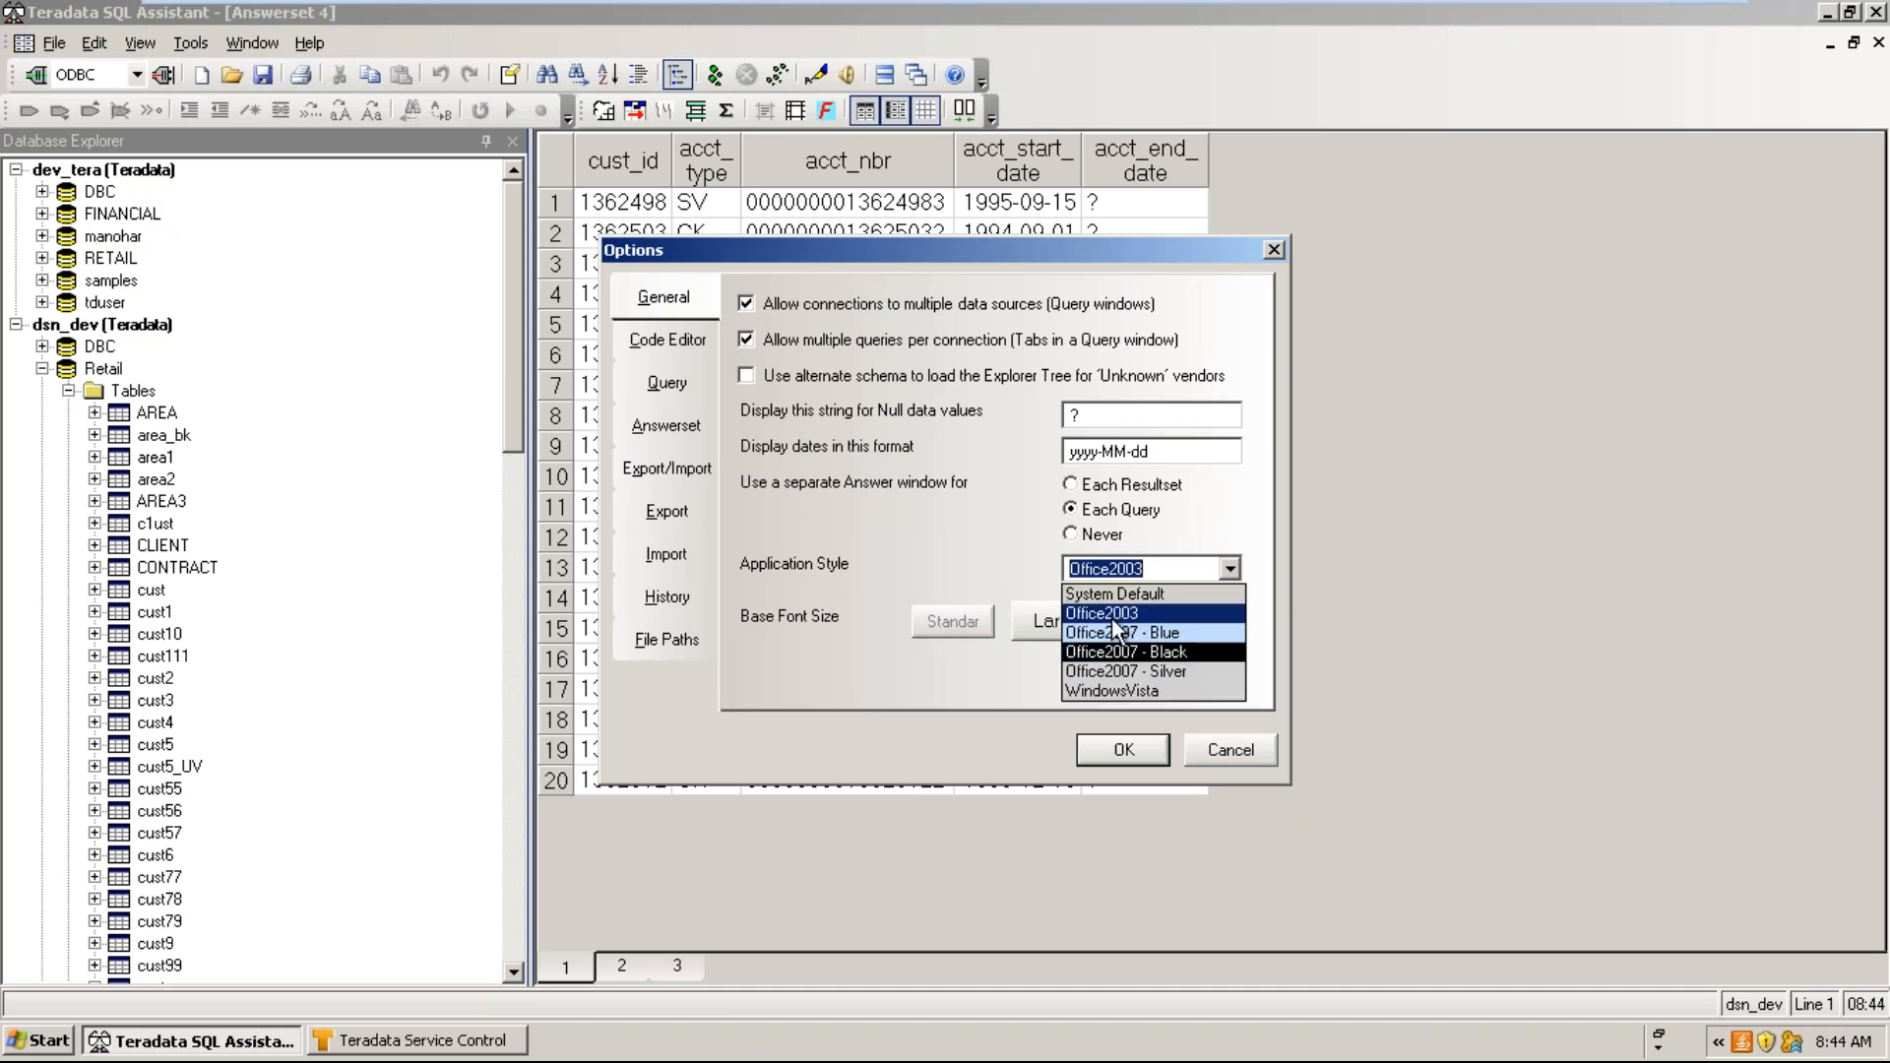
click(1108, 614)
click(1232, 568)
click(1172, 633)
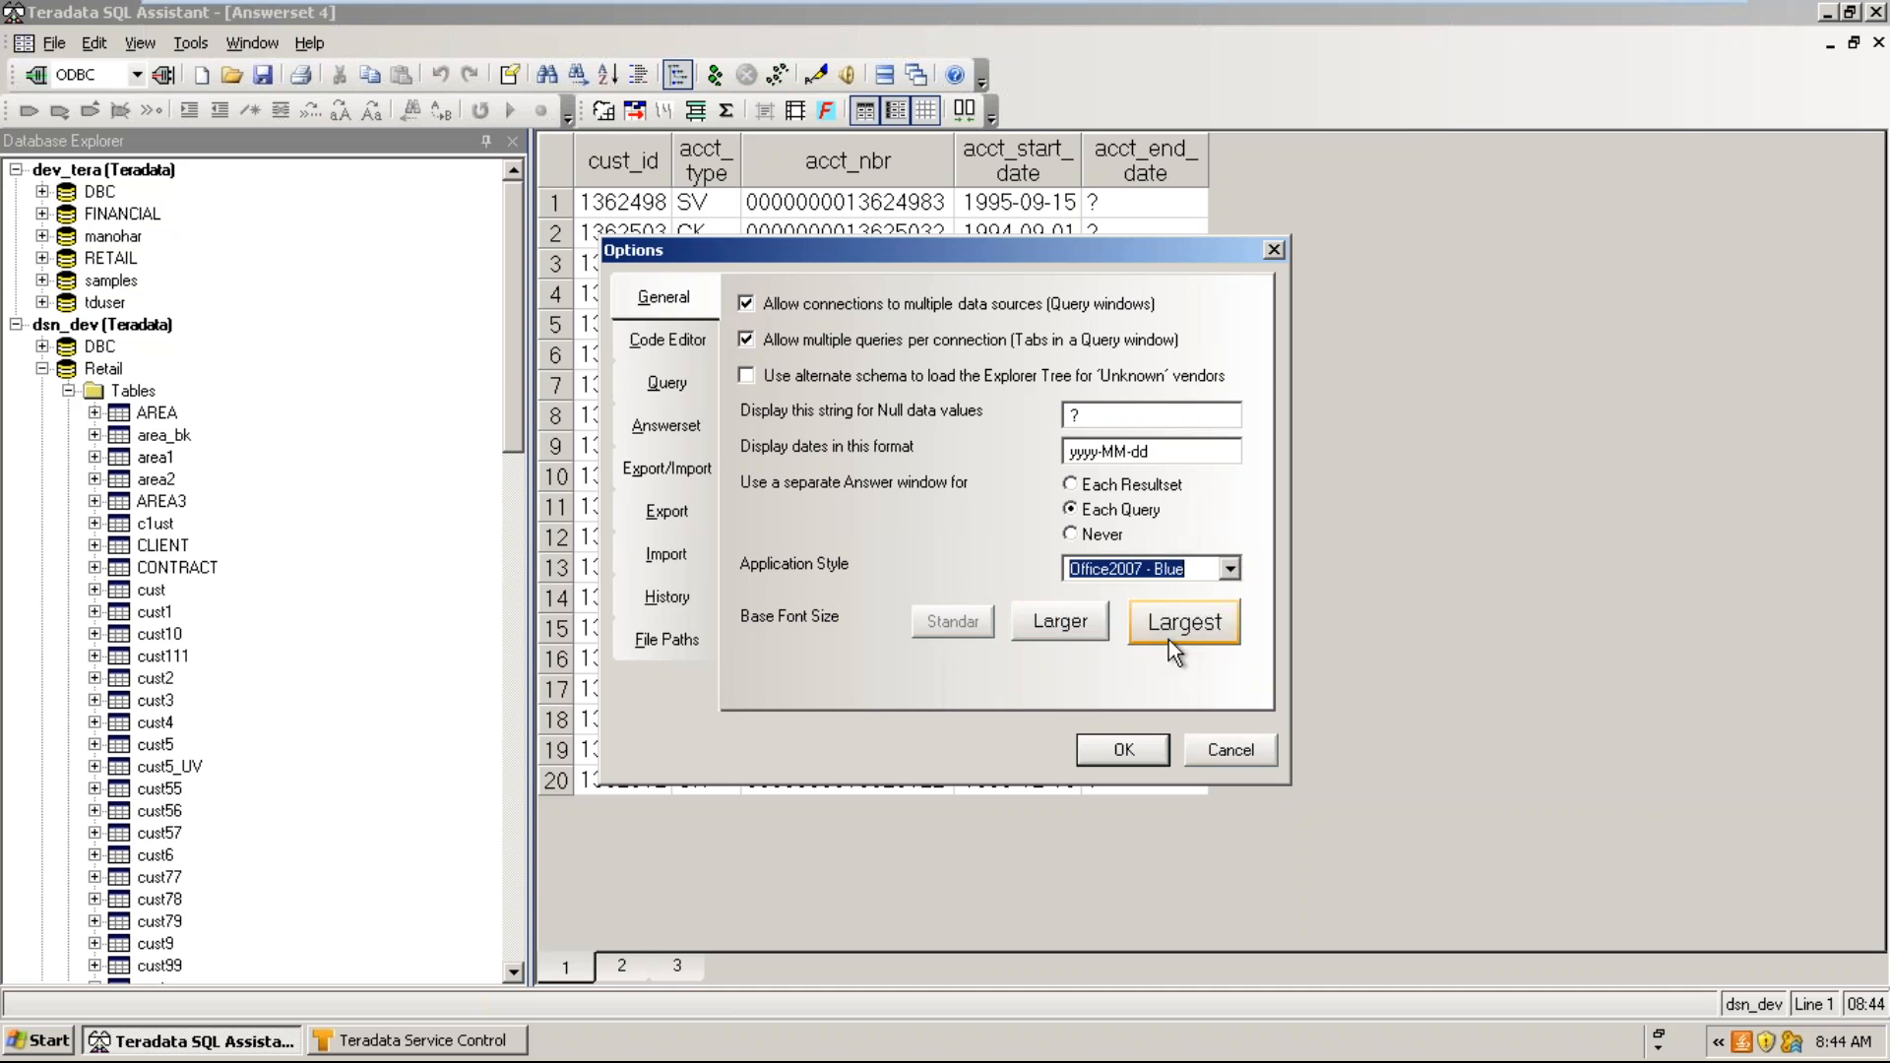
click(1123, 750)
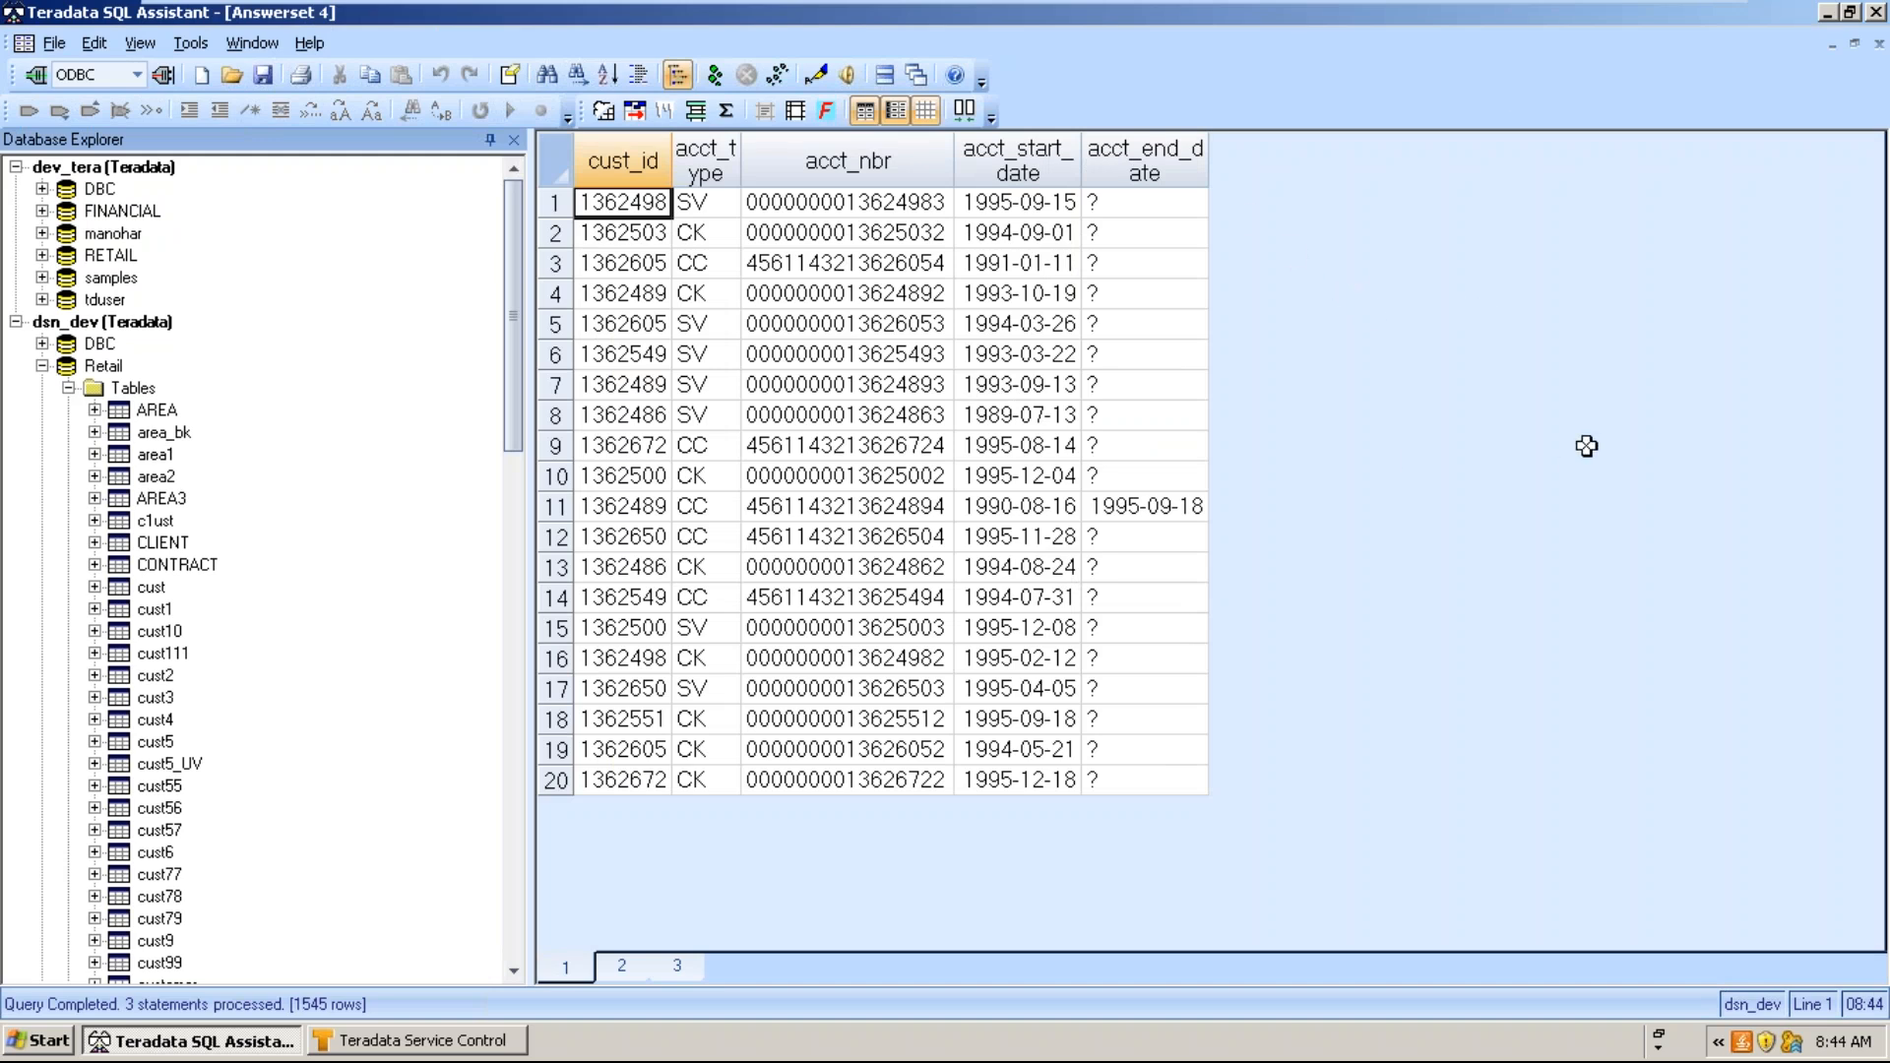
- Restore the application style to Office2003 in the general options
click(189, 43)
click(248, 557)
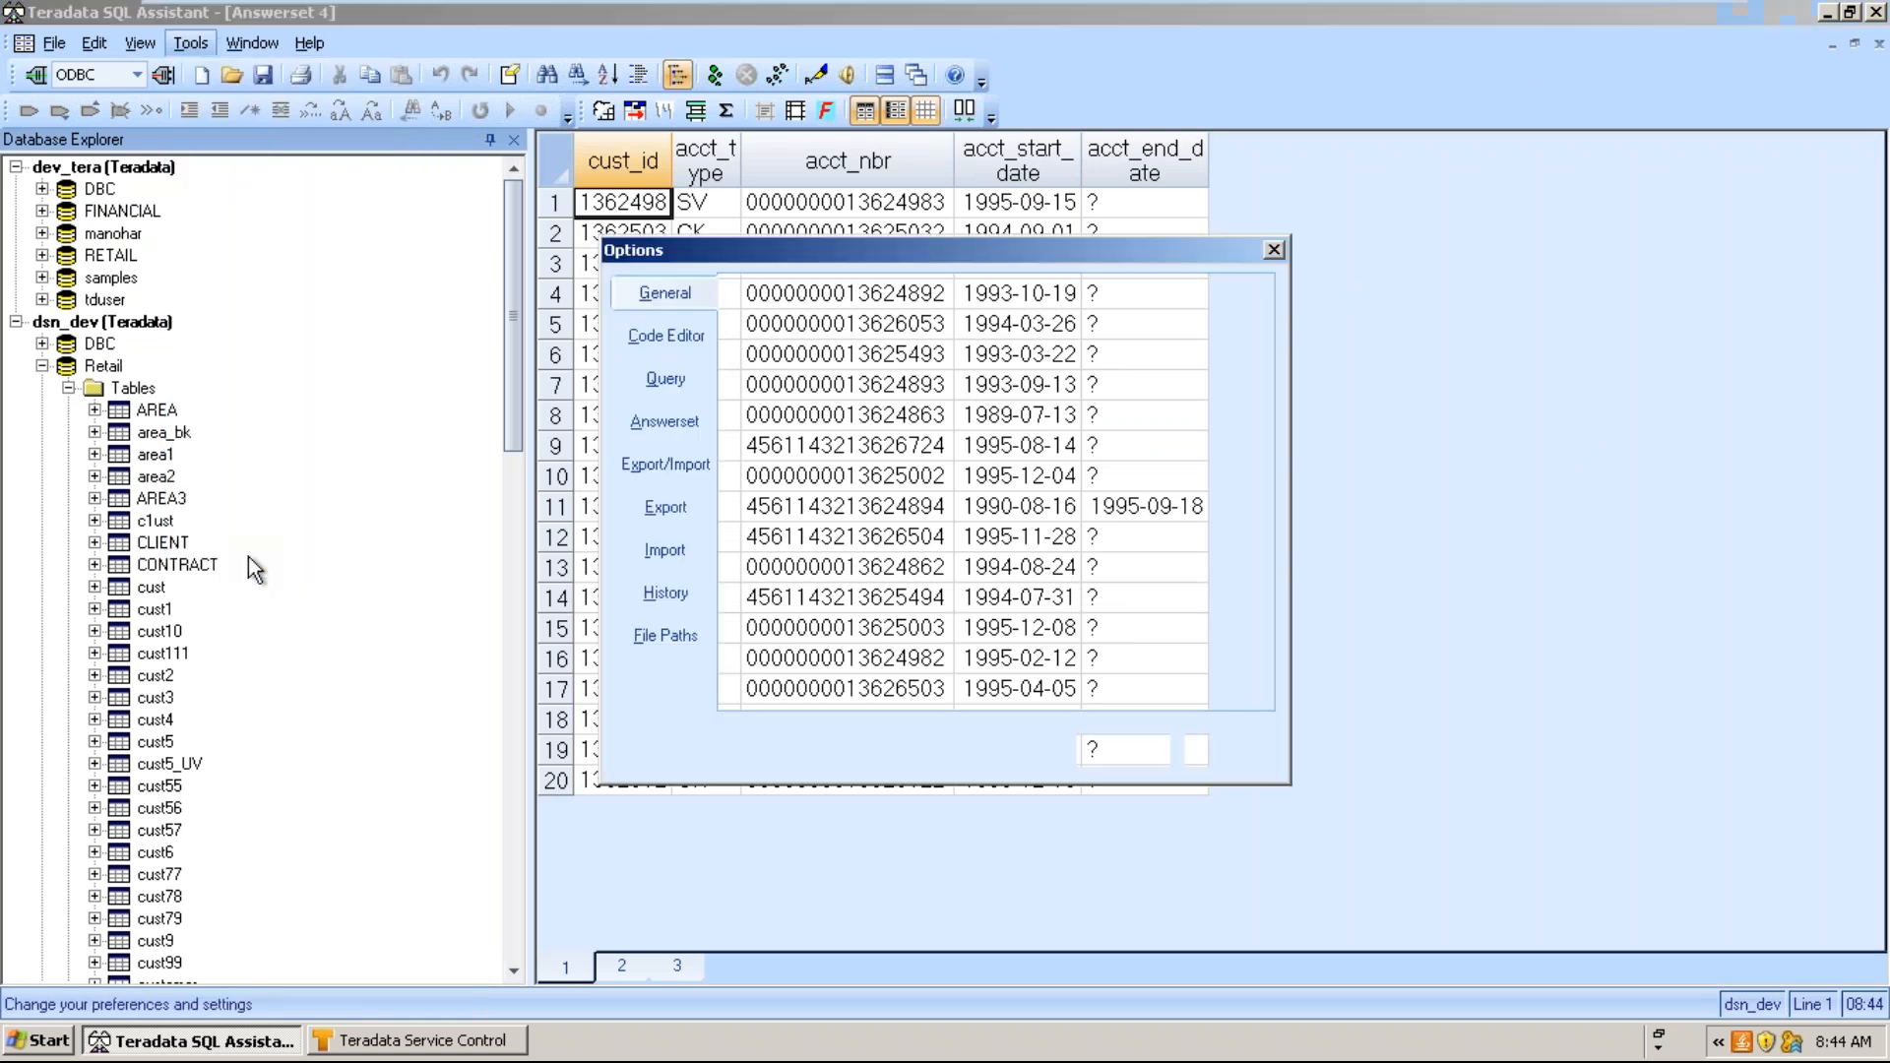
click(1231, 567)
click(1144, 618)
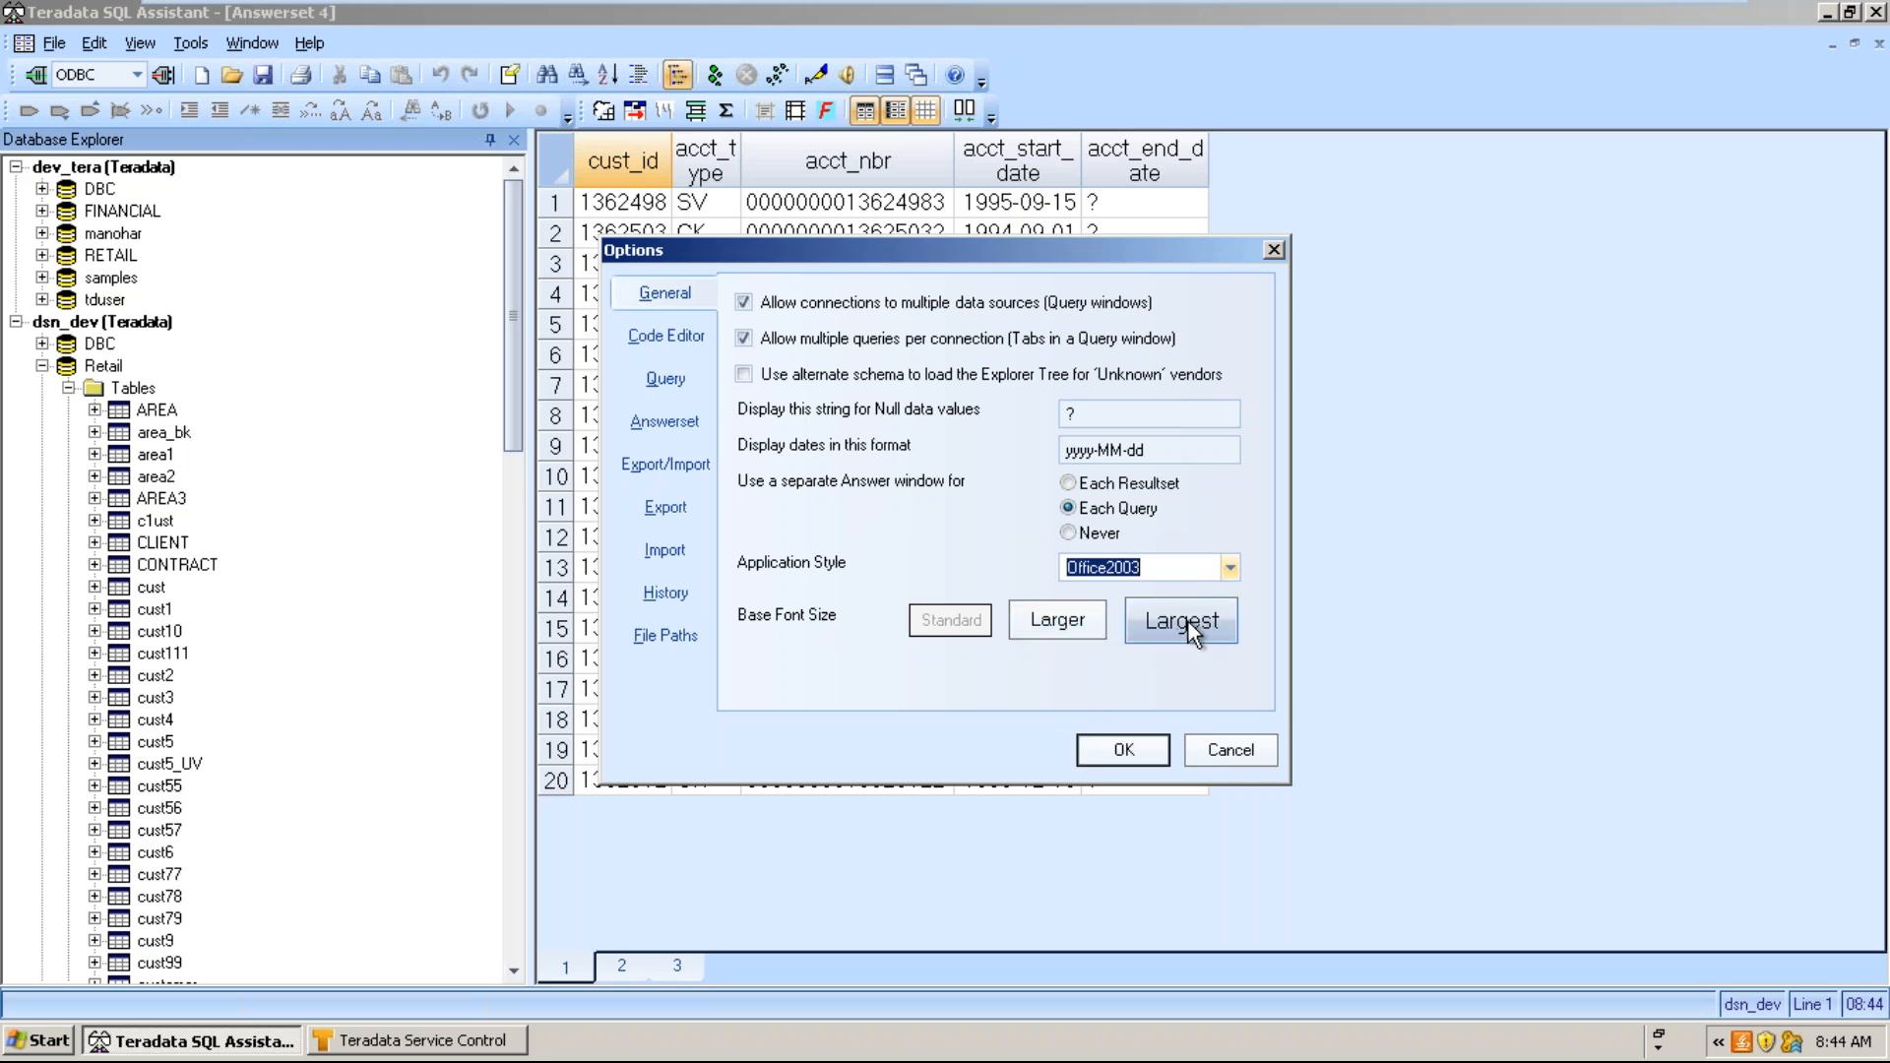
click(1149, 752)
click(886, 386)
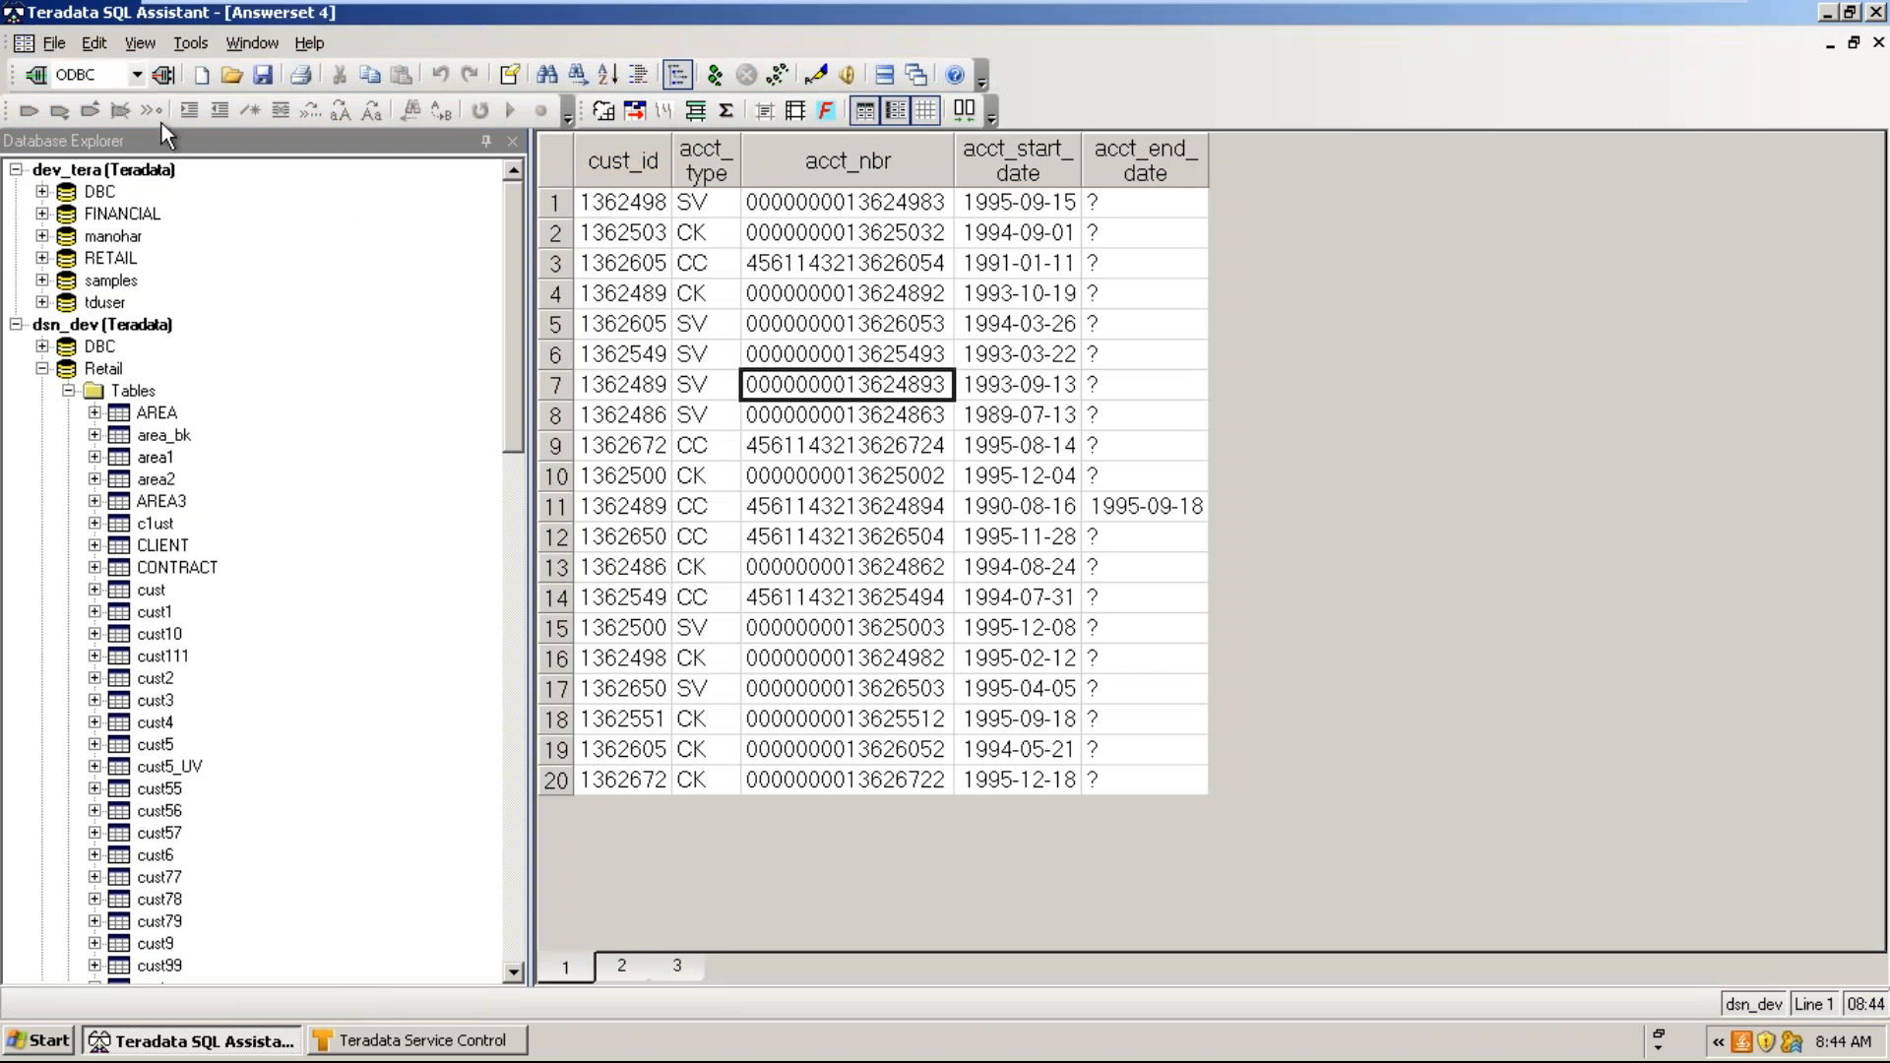
- Review the Code Editor options for syntax highlighting, keyword case and display colors, leaving them unchanged
click(171, 47)
click(244, 563)
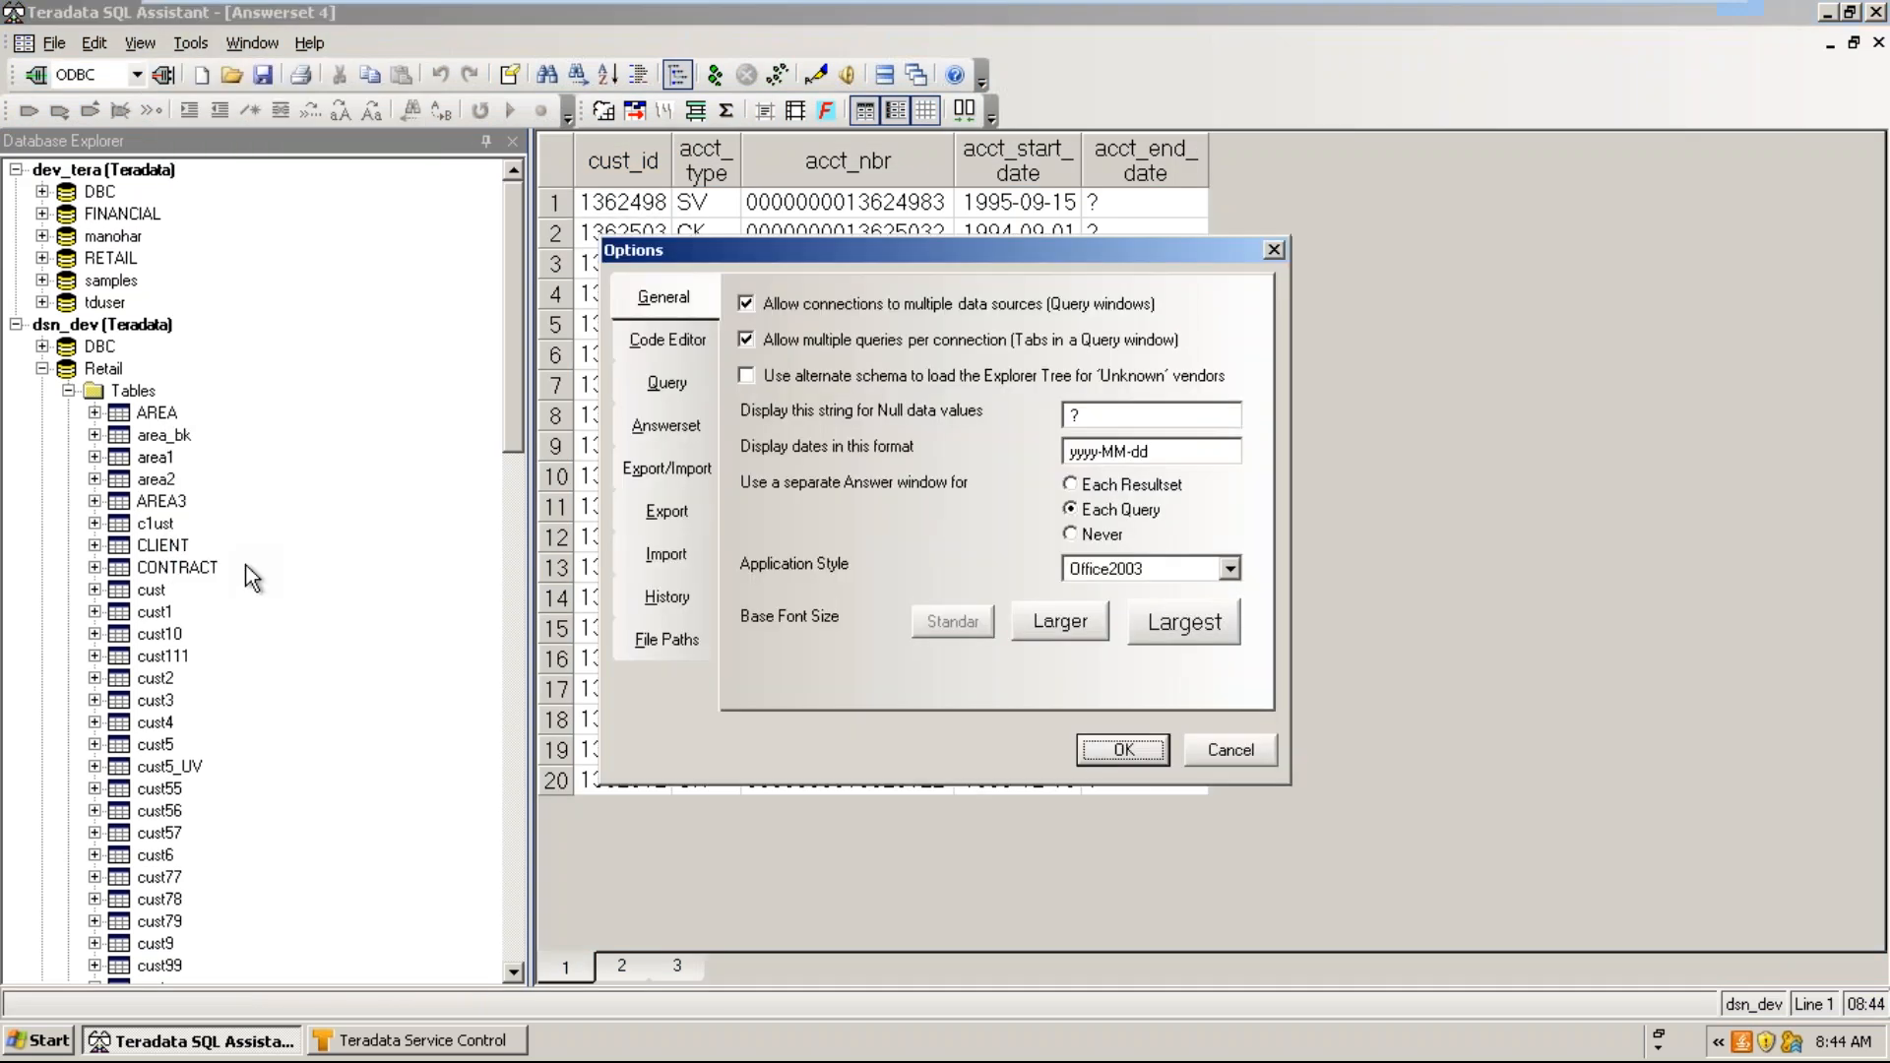
click(697, 339)
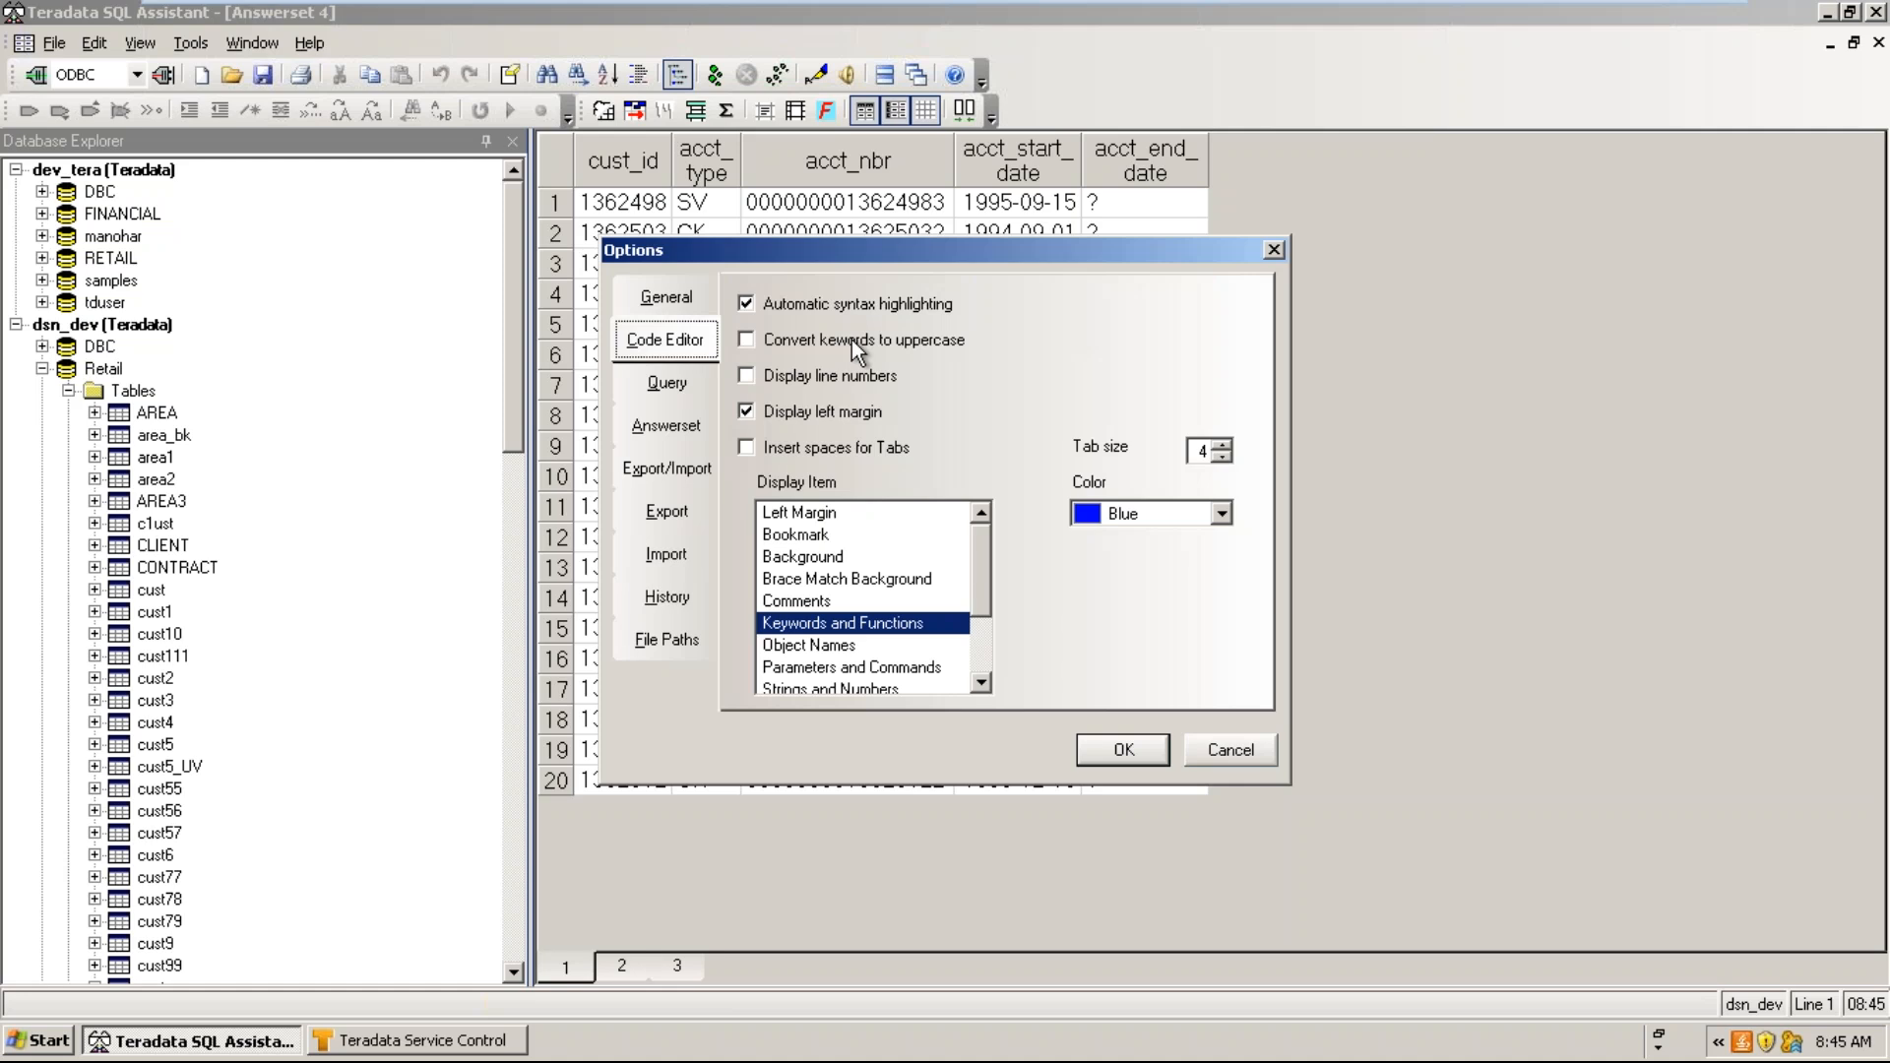
click(1231, 753)
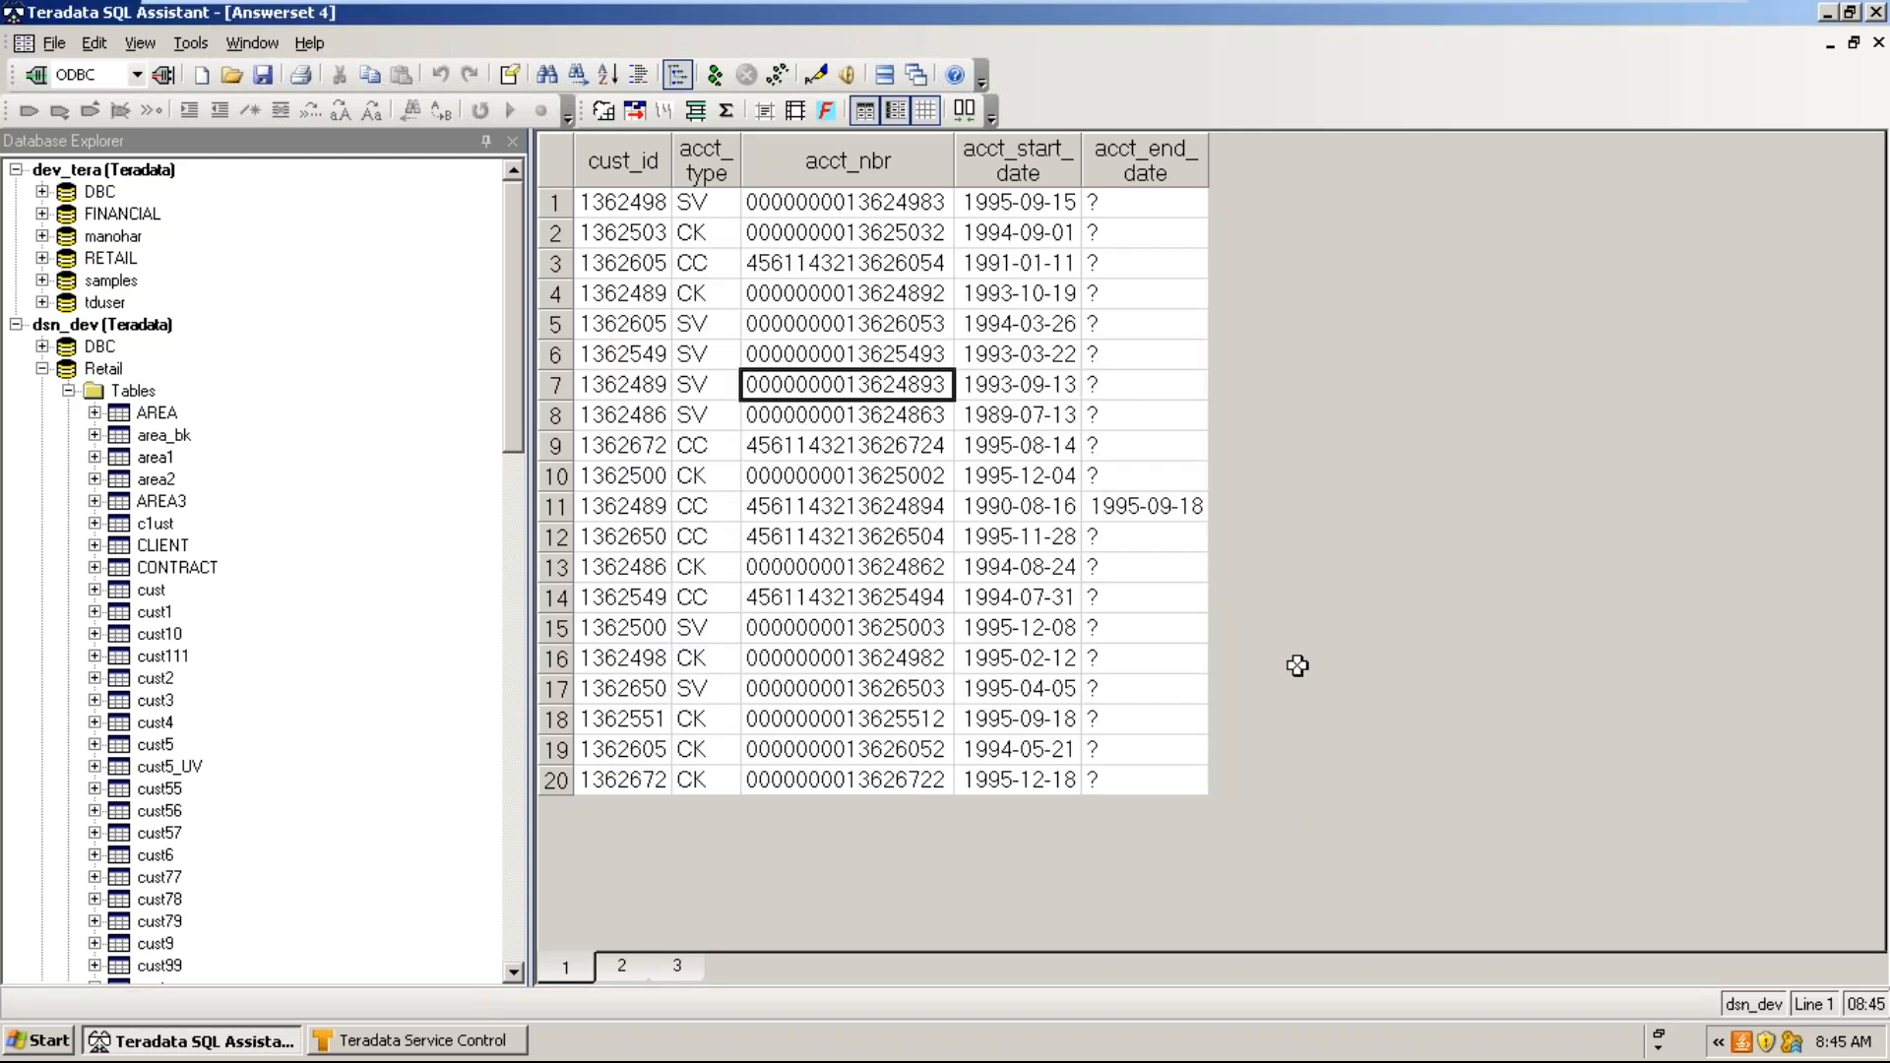
- Return to the dsn_dev query window and examine the syntax colors of the keywords and object names in the SELECT statements
key(ctrl+Tab)
drag(577, 152, 729, 157)
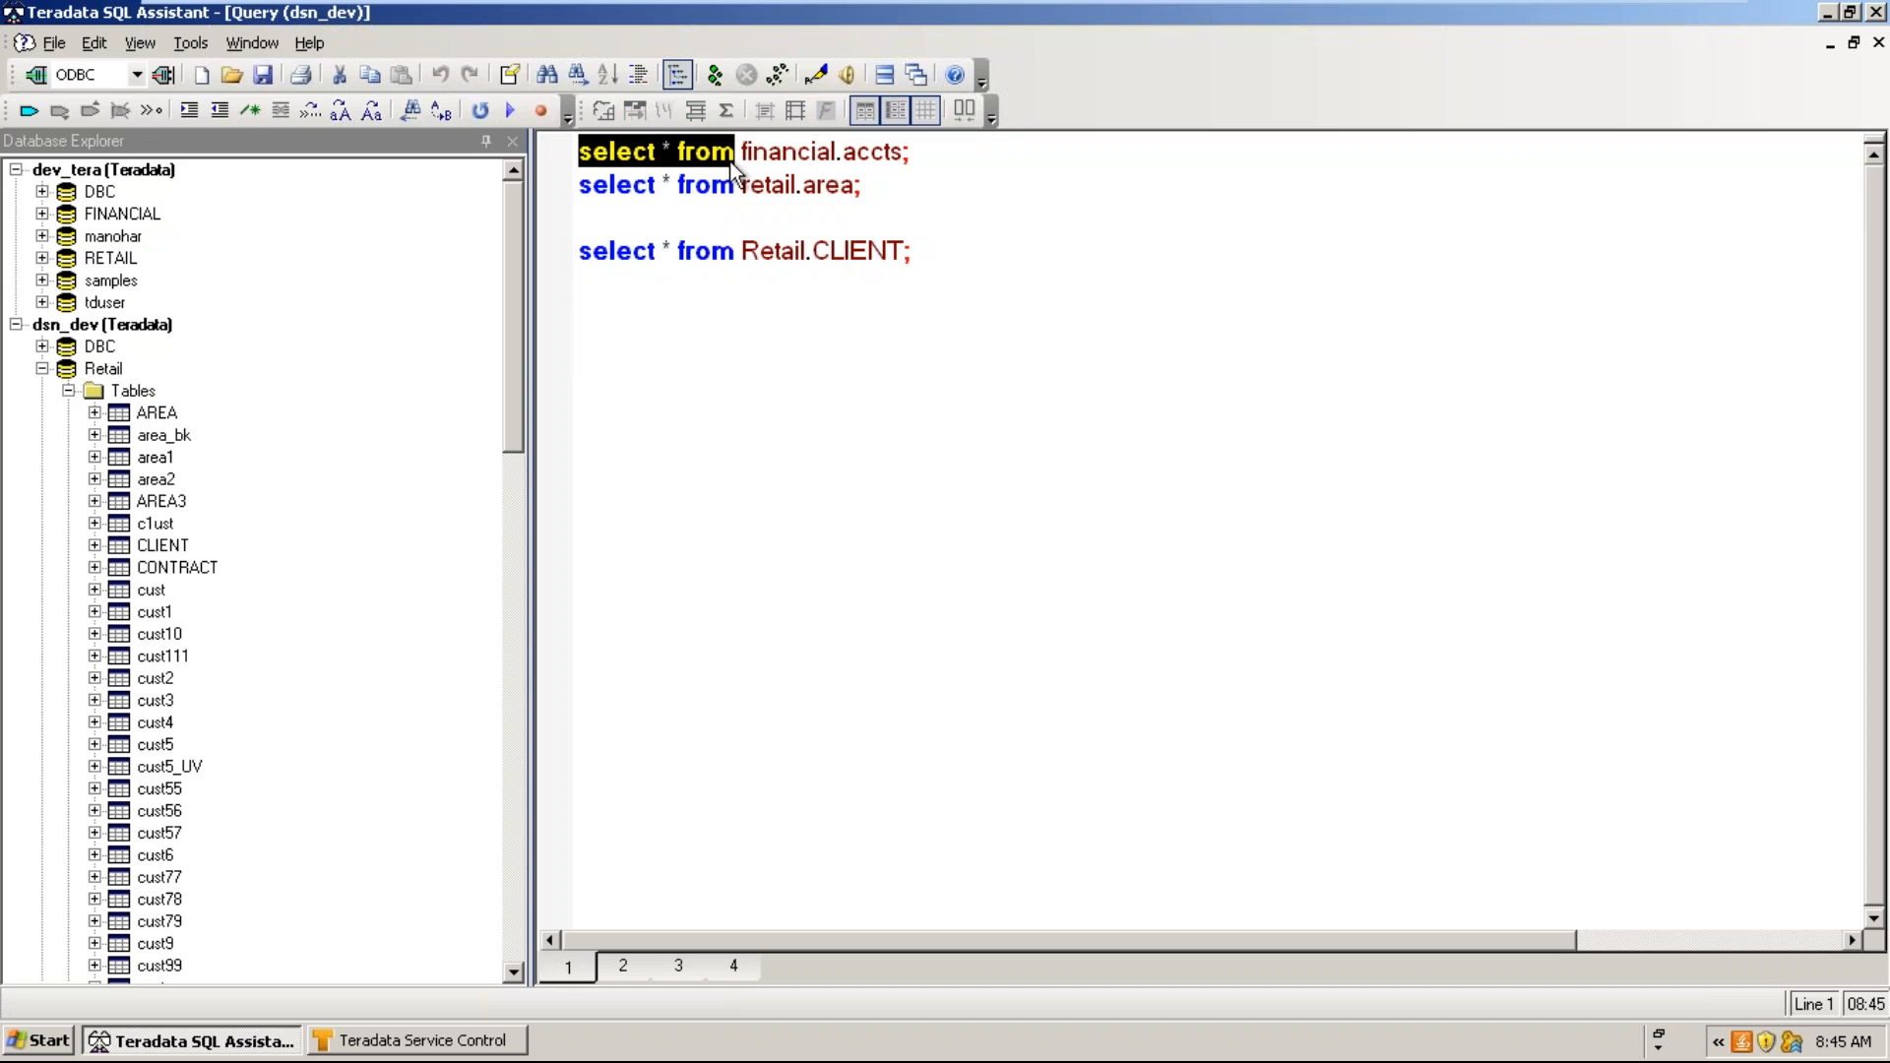
drag(744, 155, 929, 155)
drag(923, 249, 906, 253)
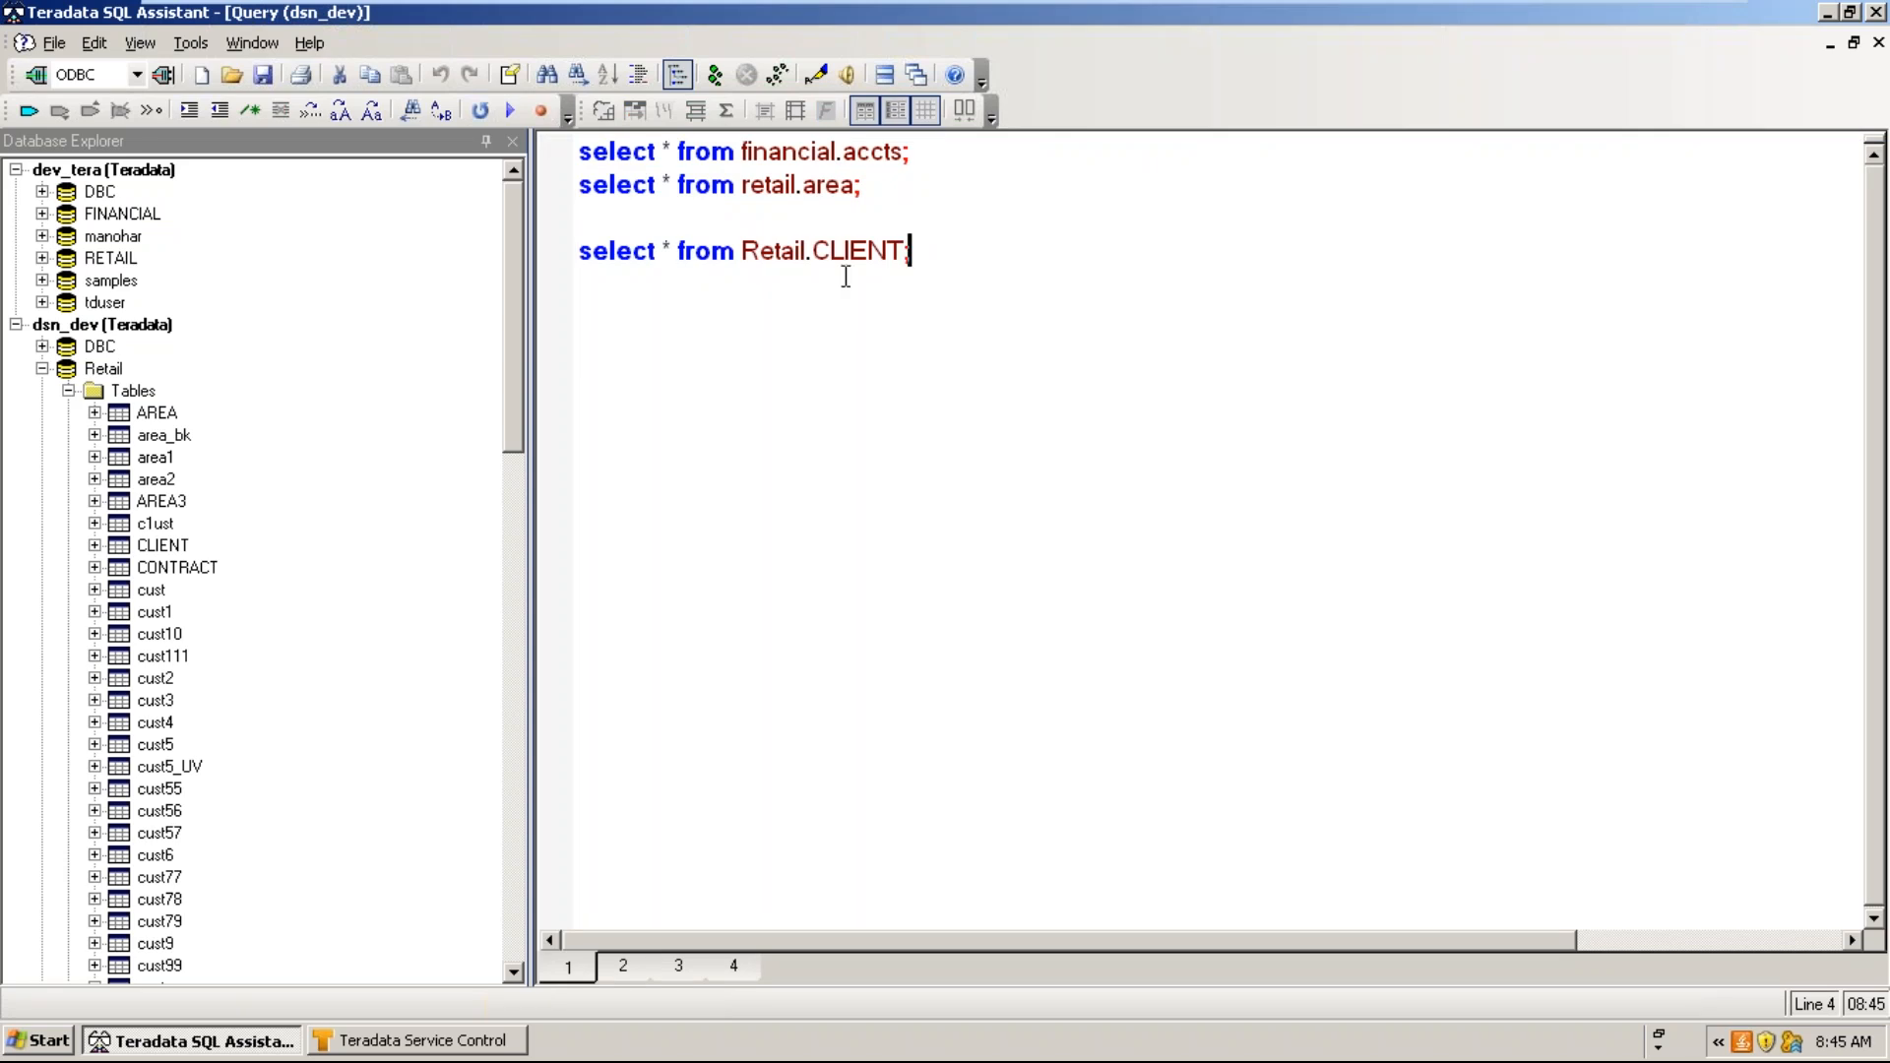
drag(662, 250, 673, 250)
click(695, 327)
- Set the Code Editor color for Keywords and Functions to Green and check the keywords in the SELECT statements
click(191, 42)
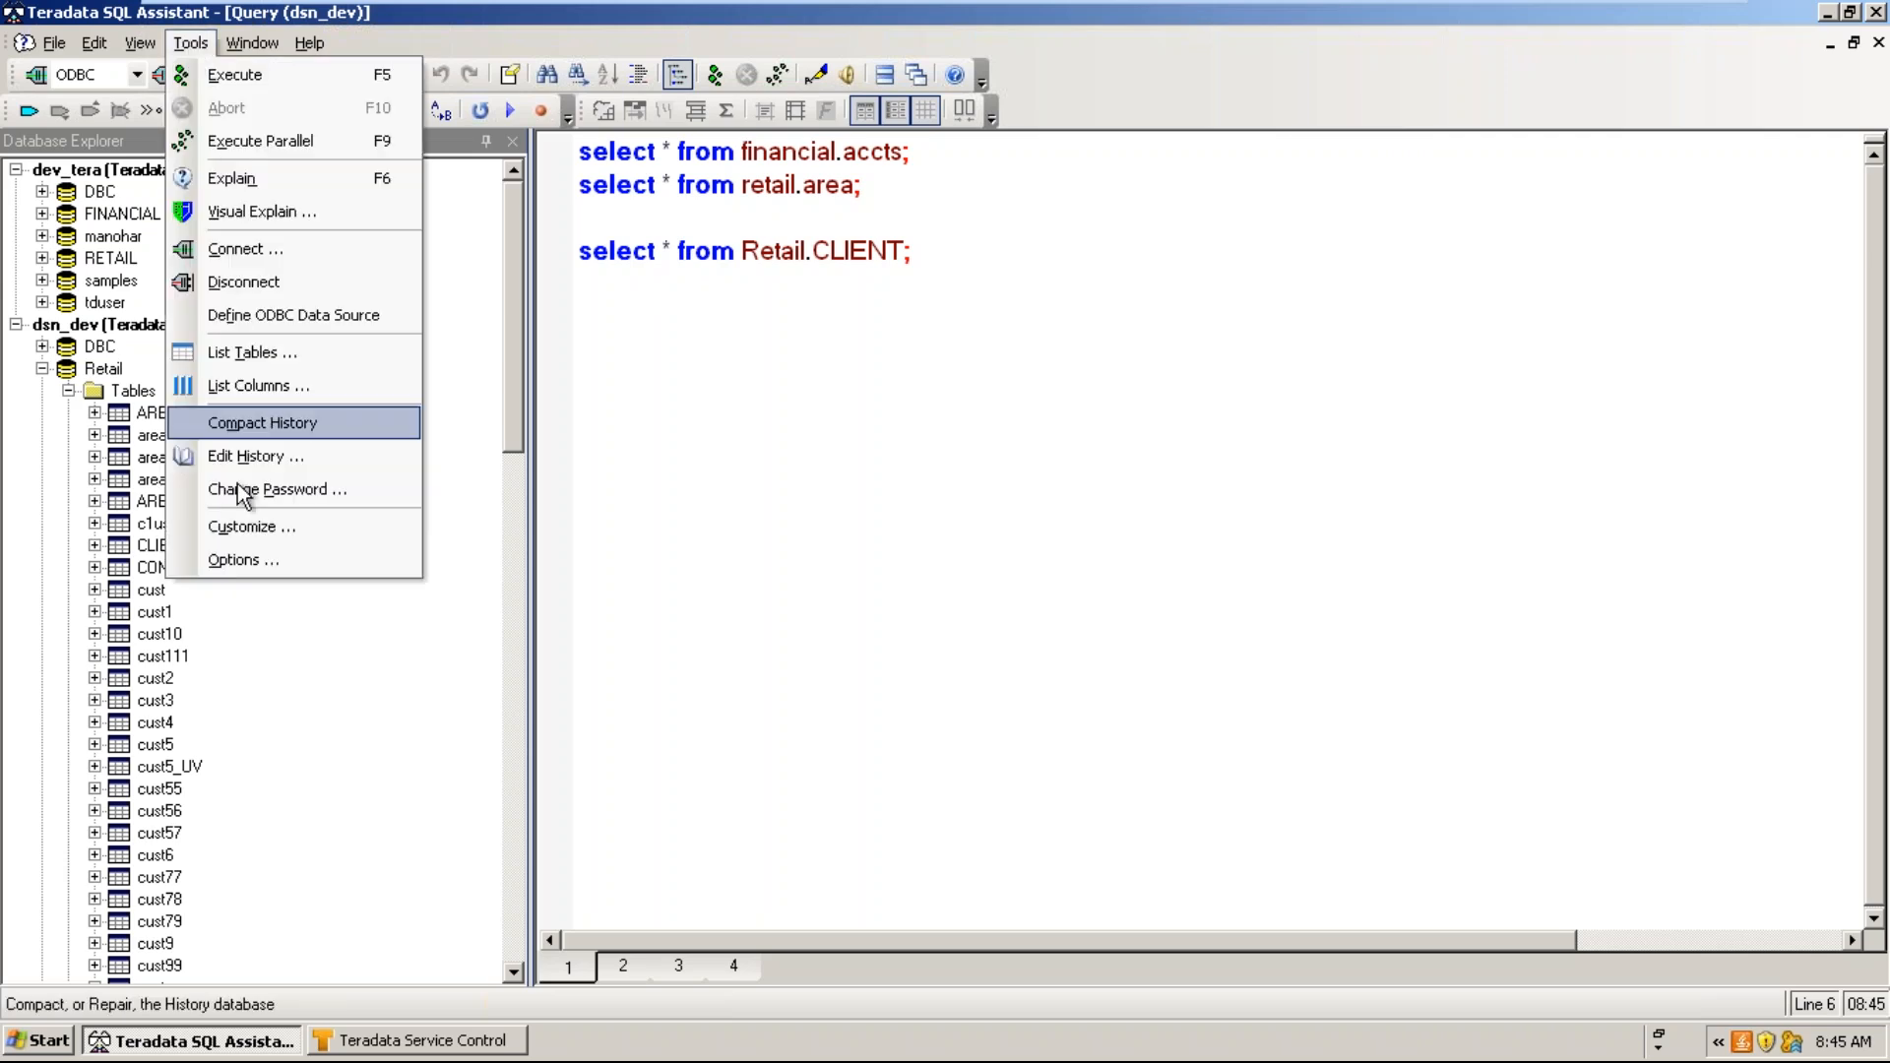
click(252, 557)
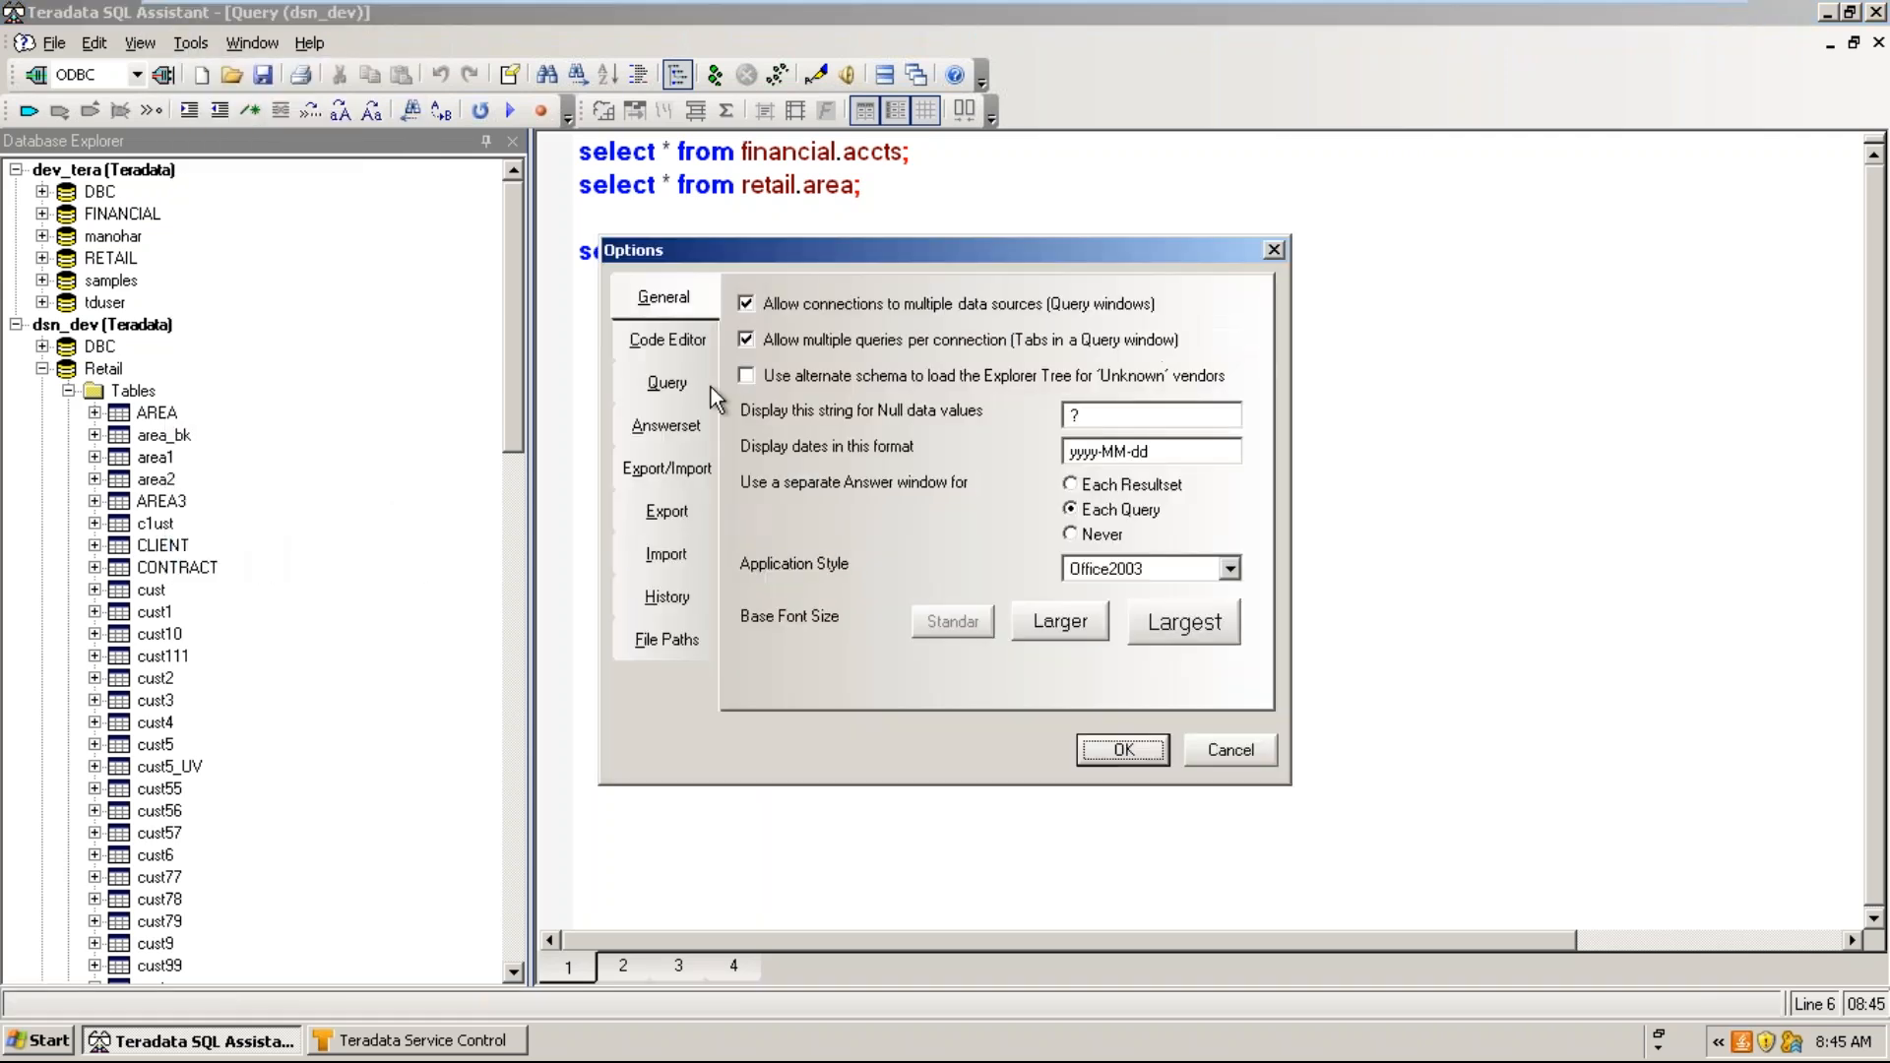
click(690, 343)
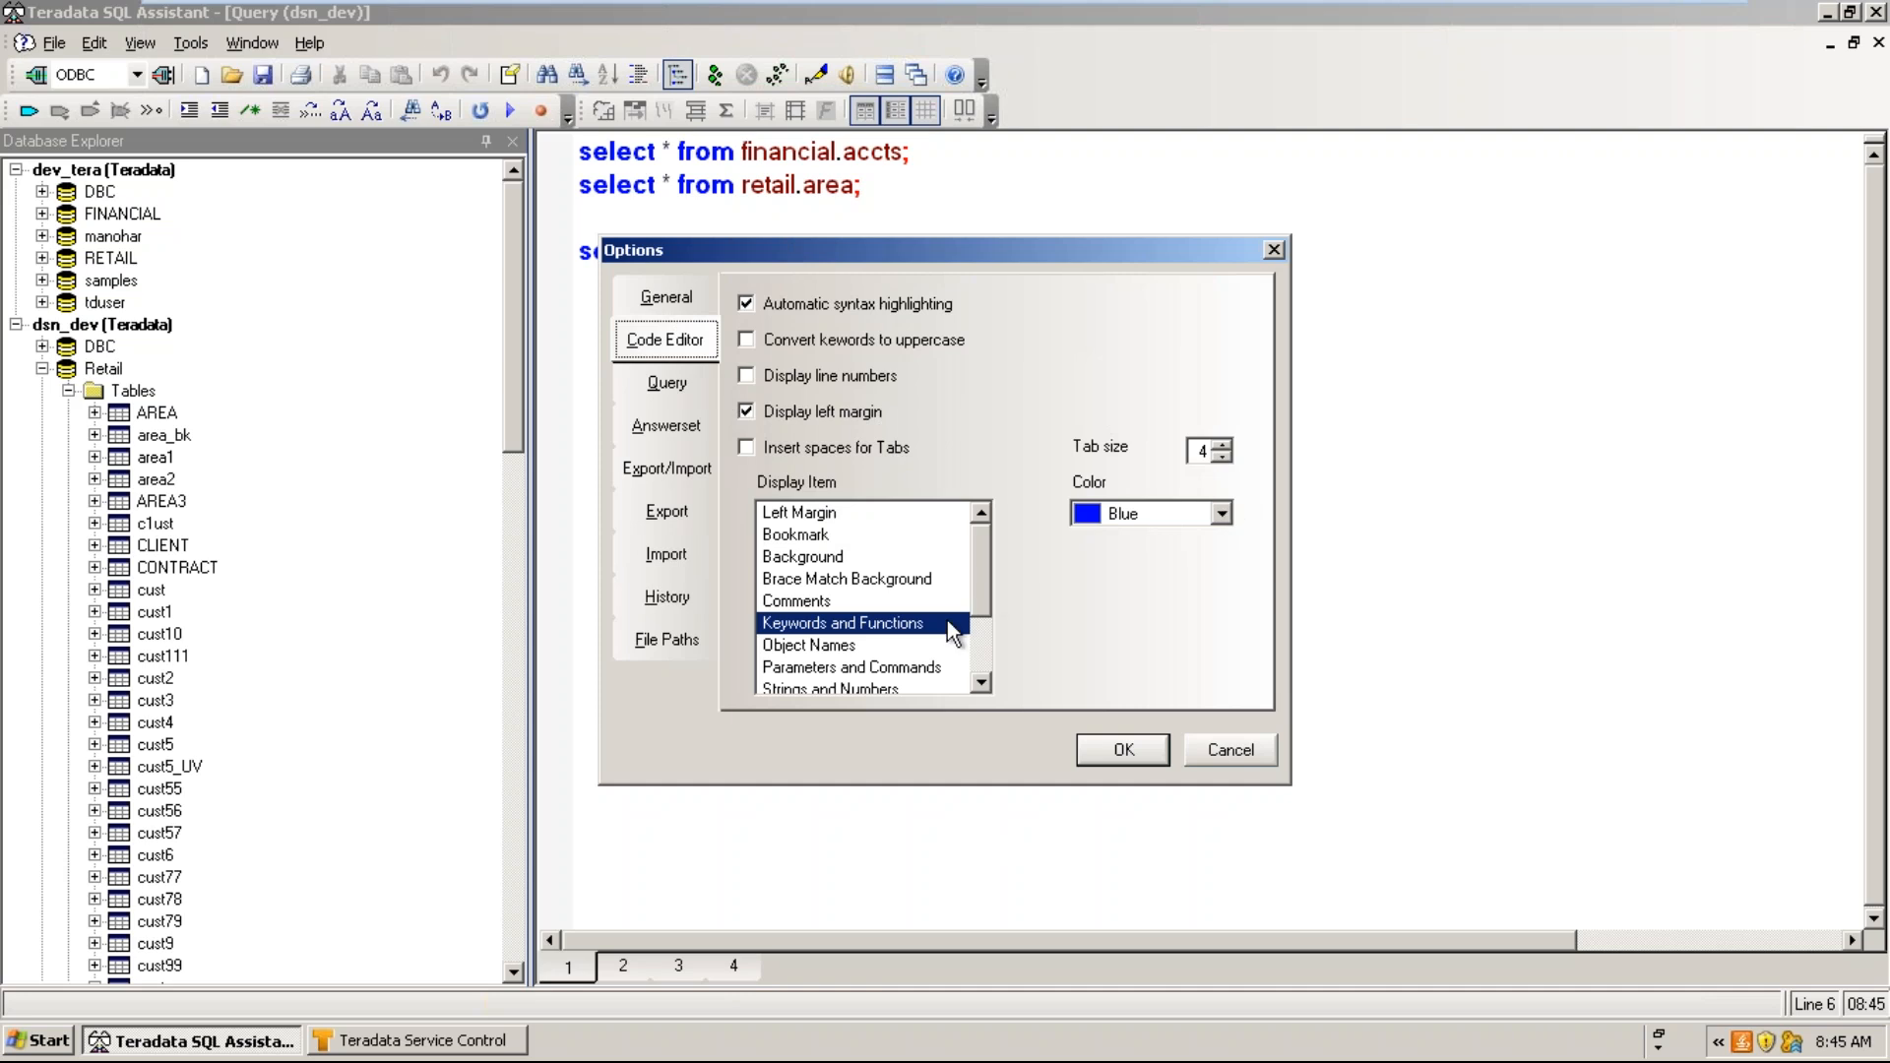
click(834, 625)
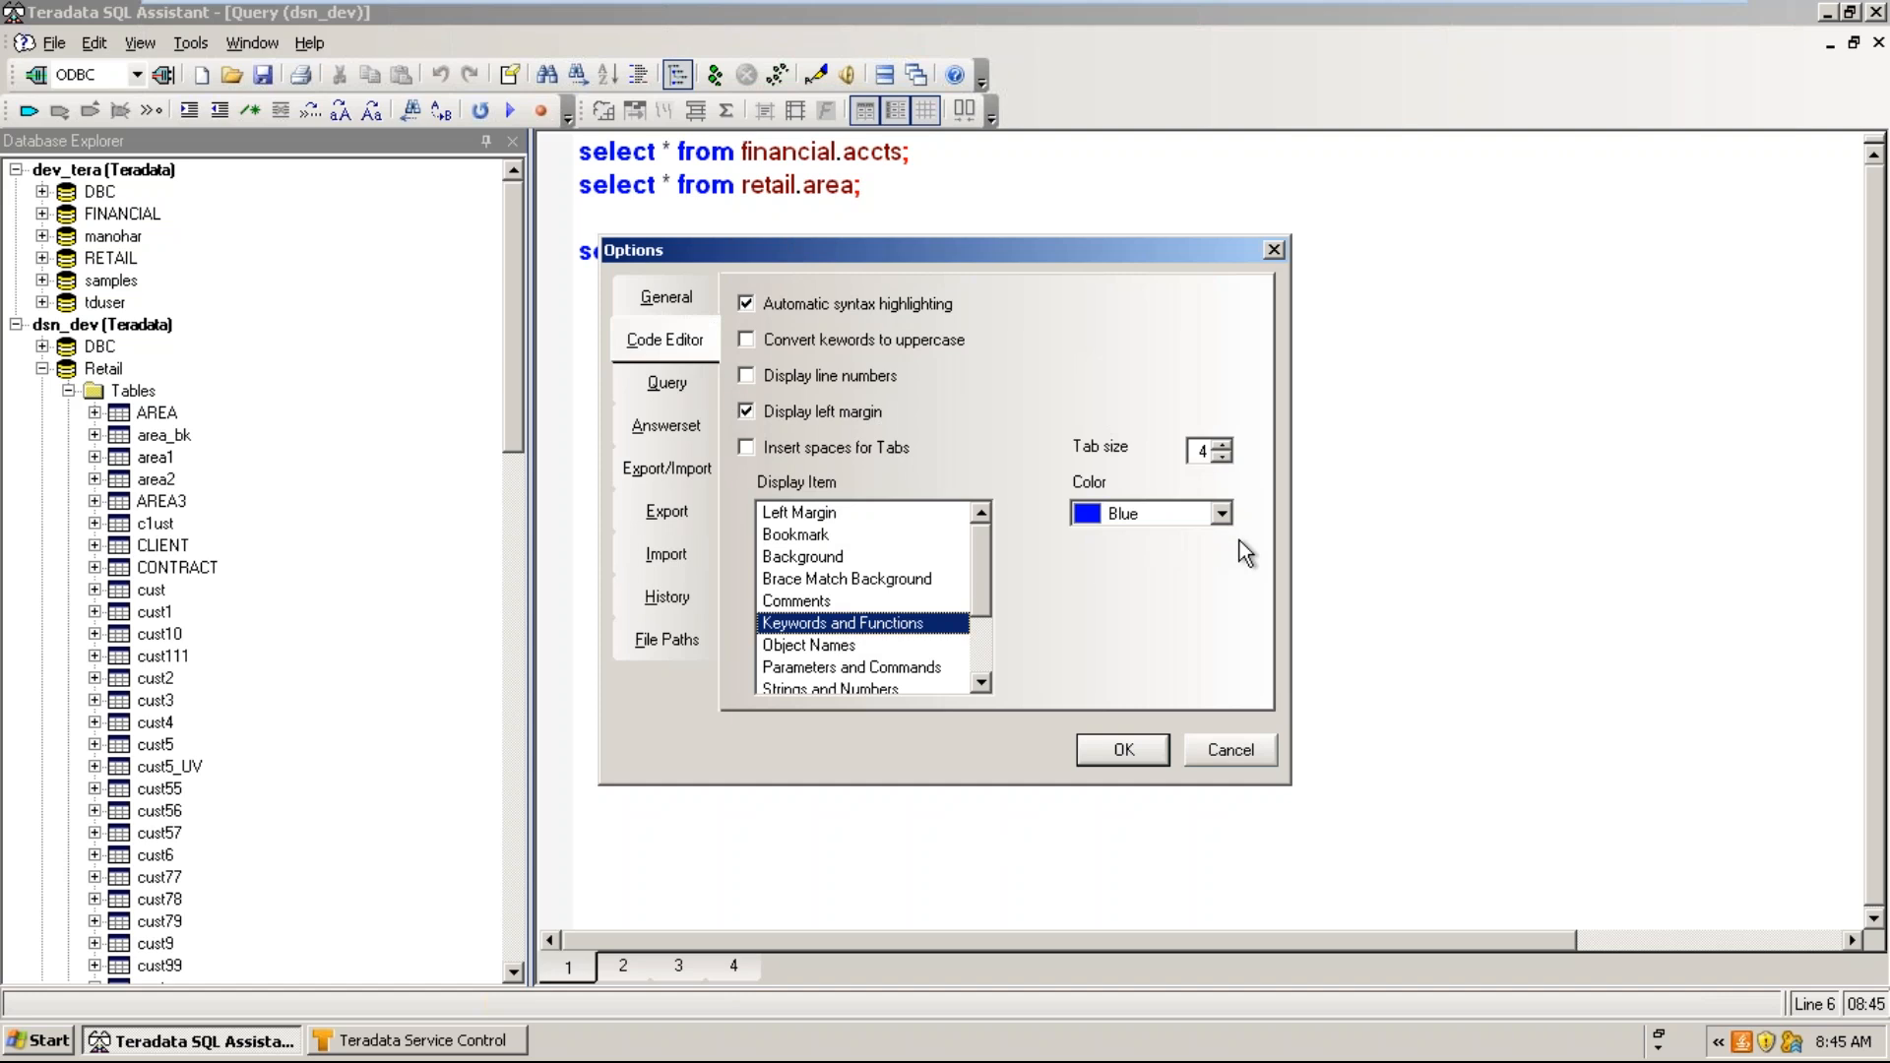
click(1221, 513)
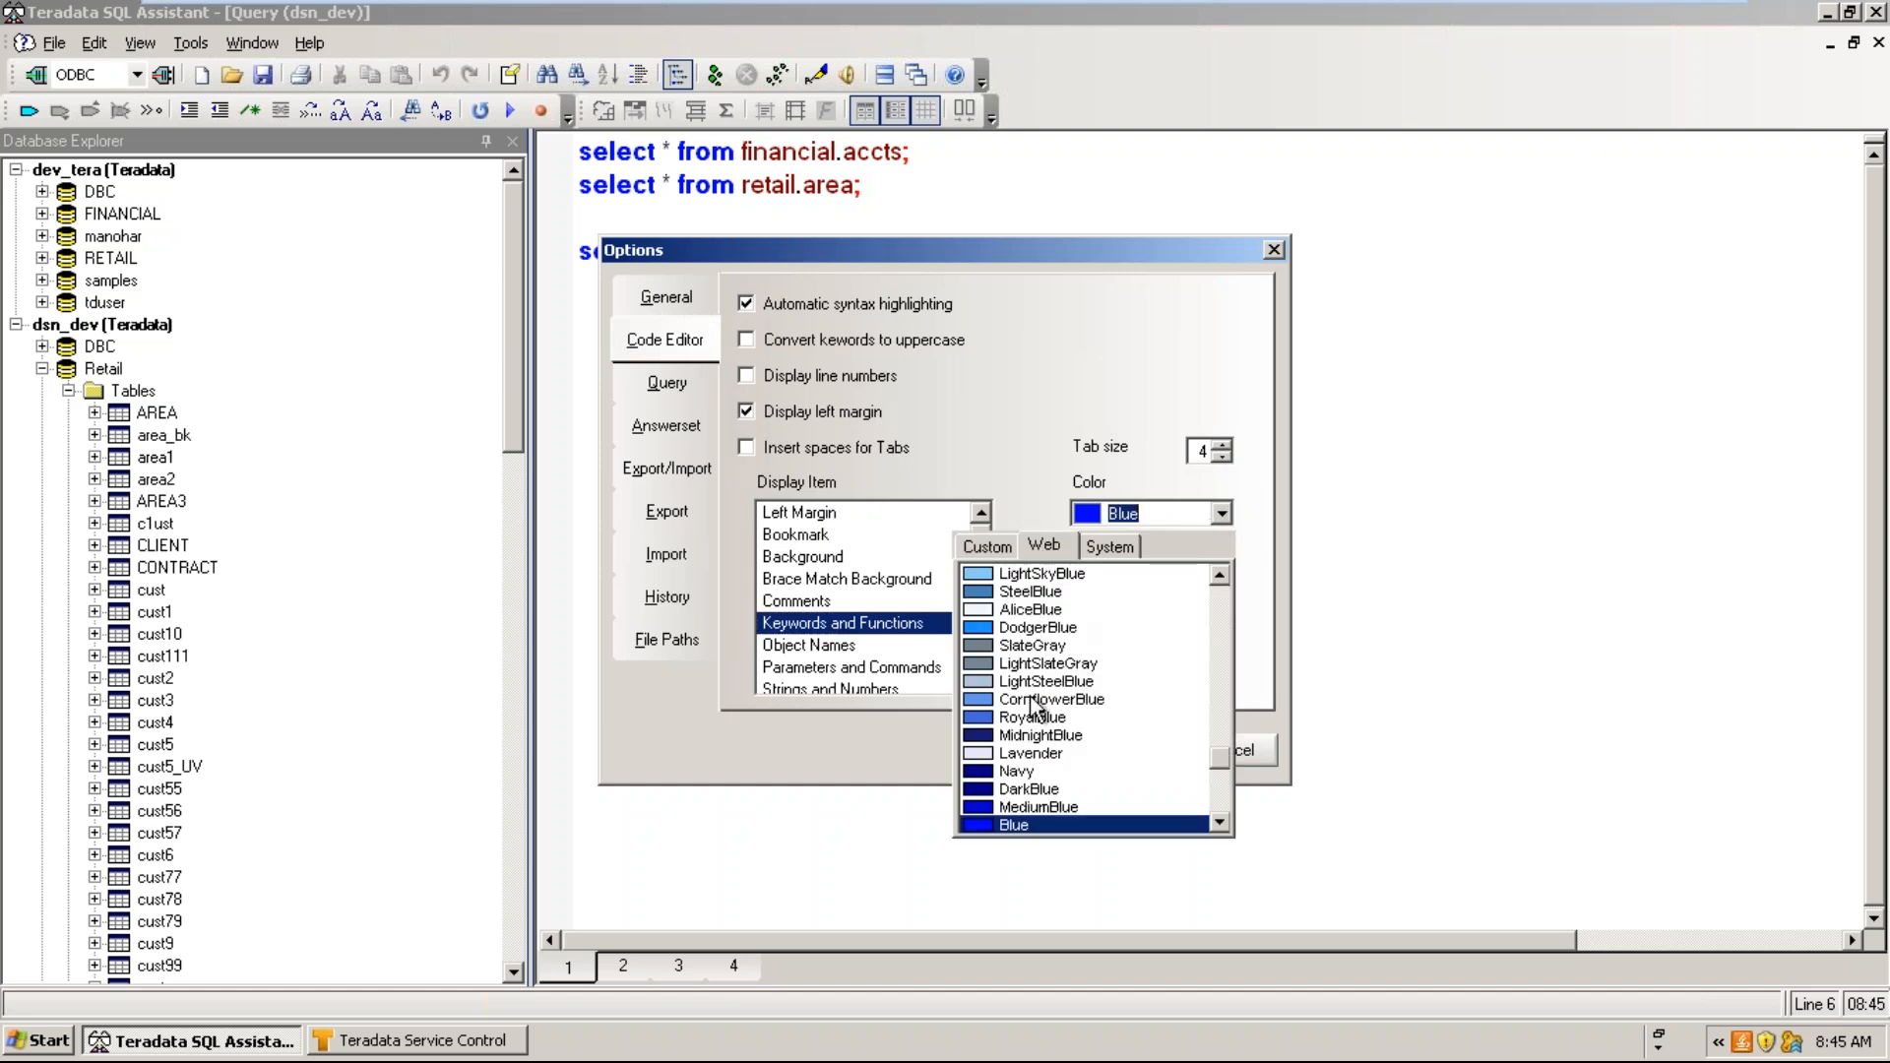
drag(1217, 750, 1215, 705)
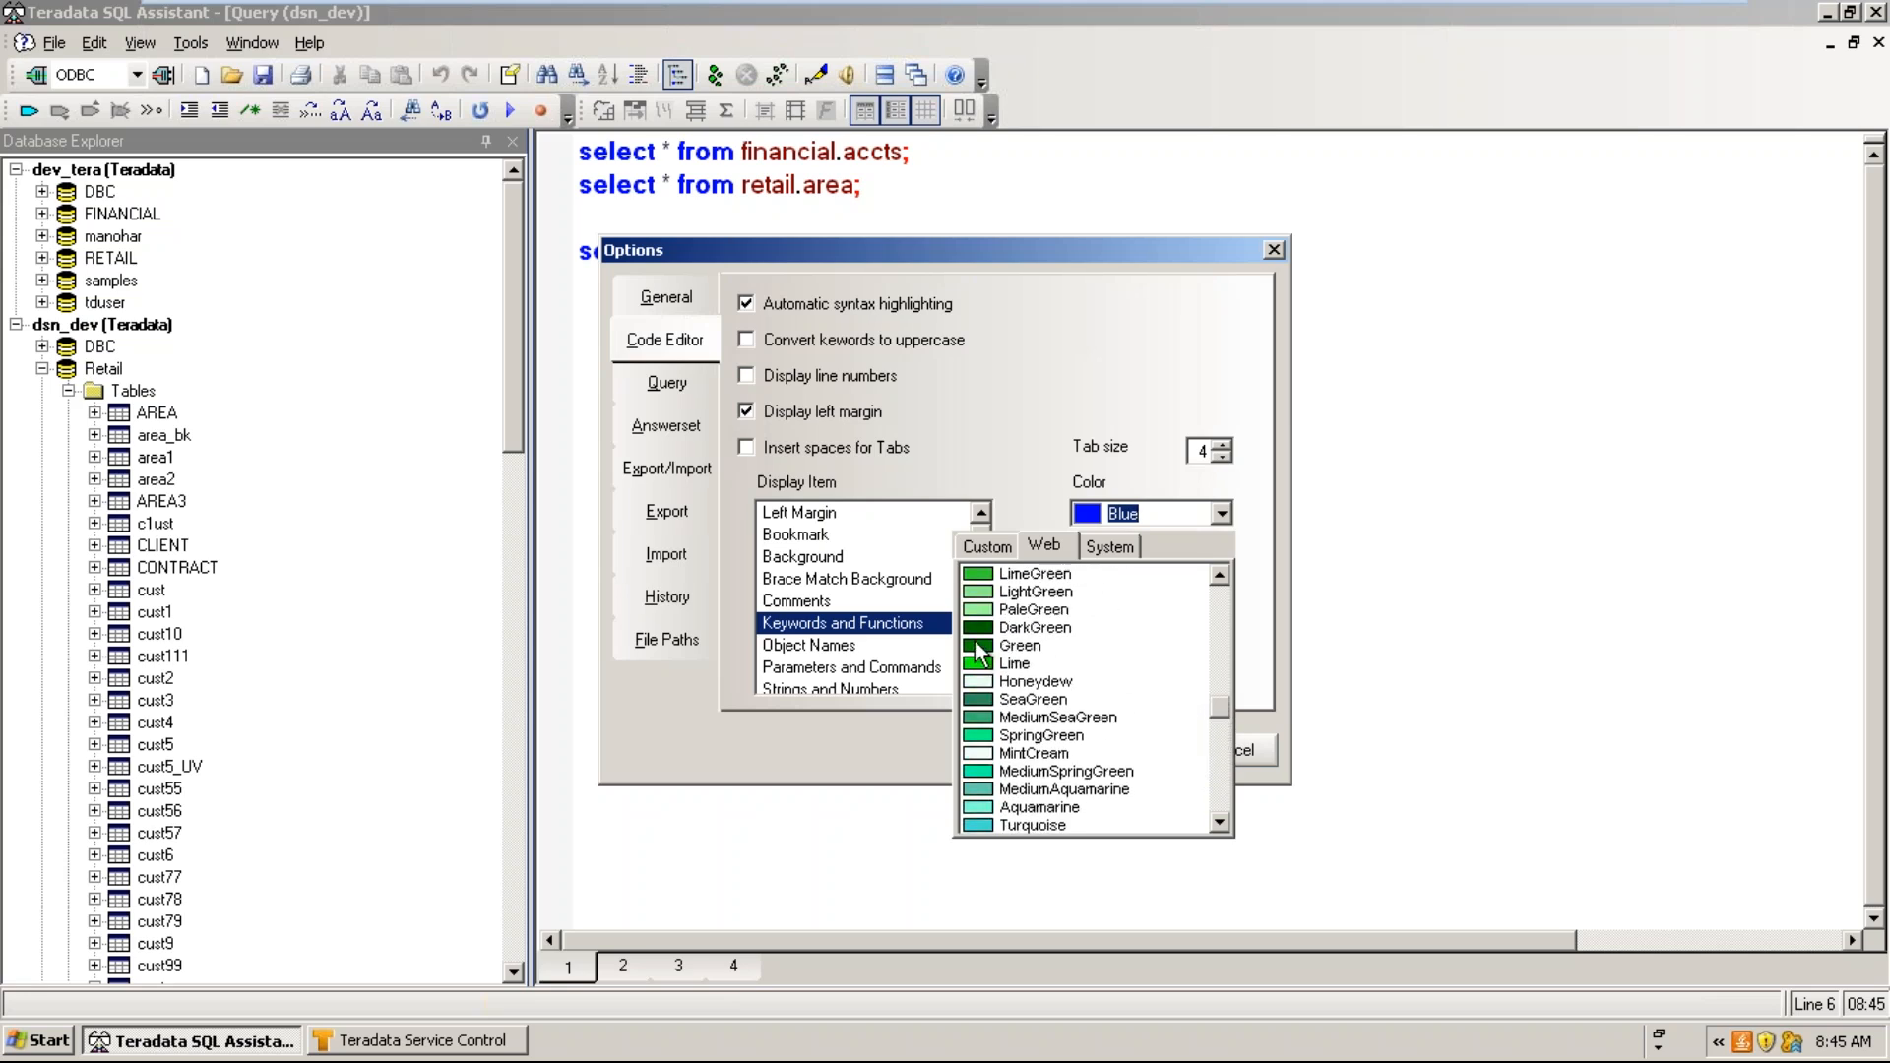
click(1020, 646)
click(1112, 751)
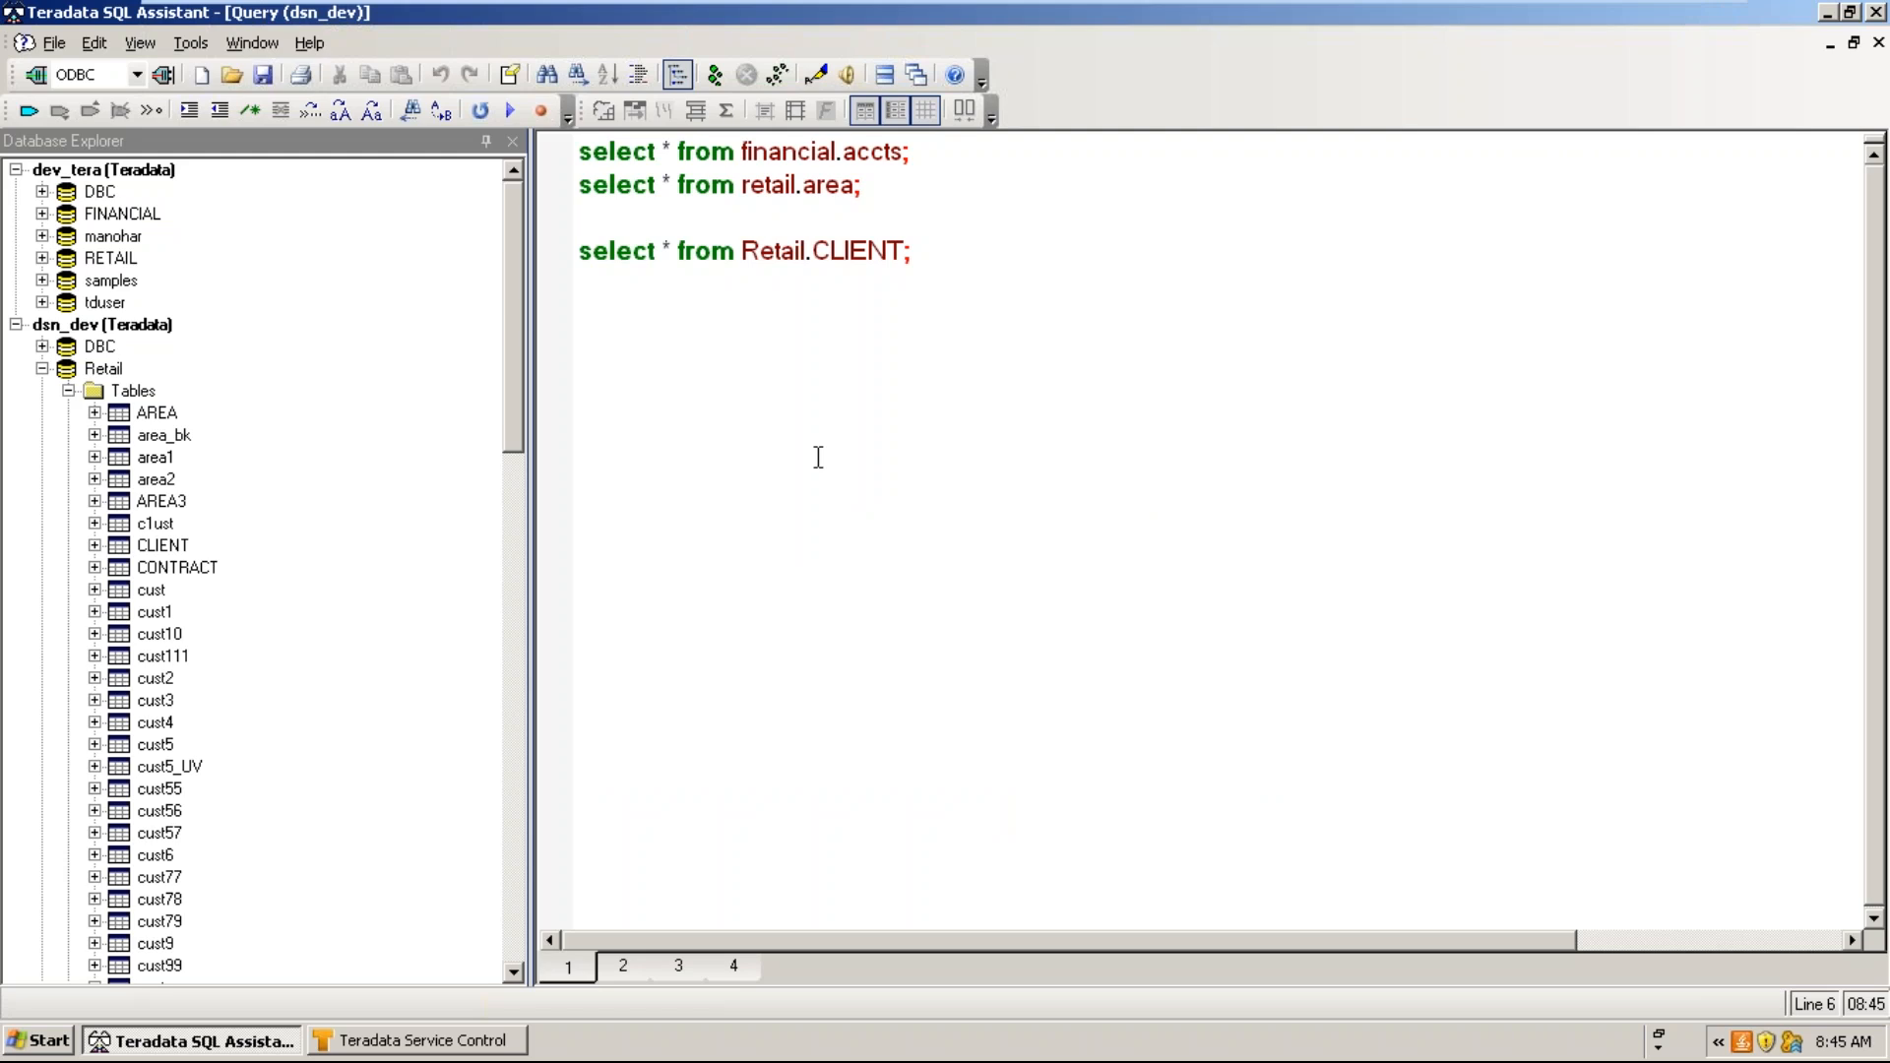
drag(733, 184, 545, 199)
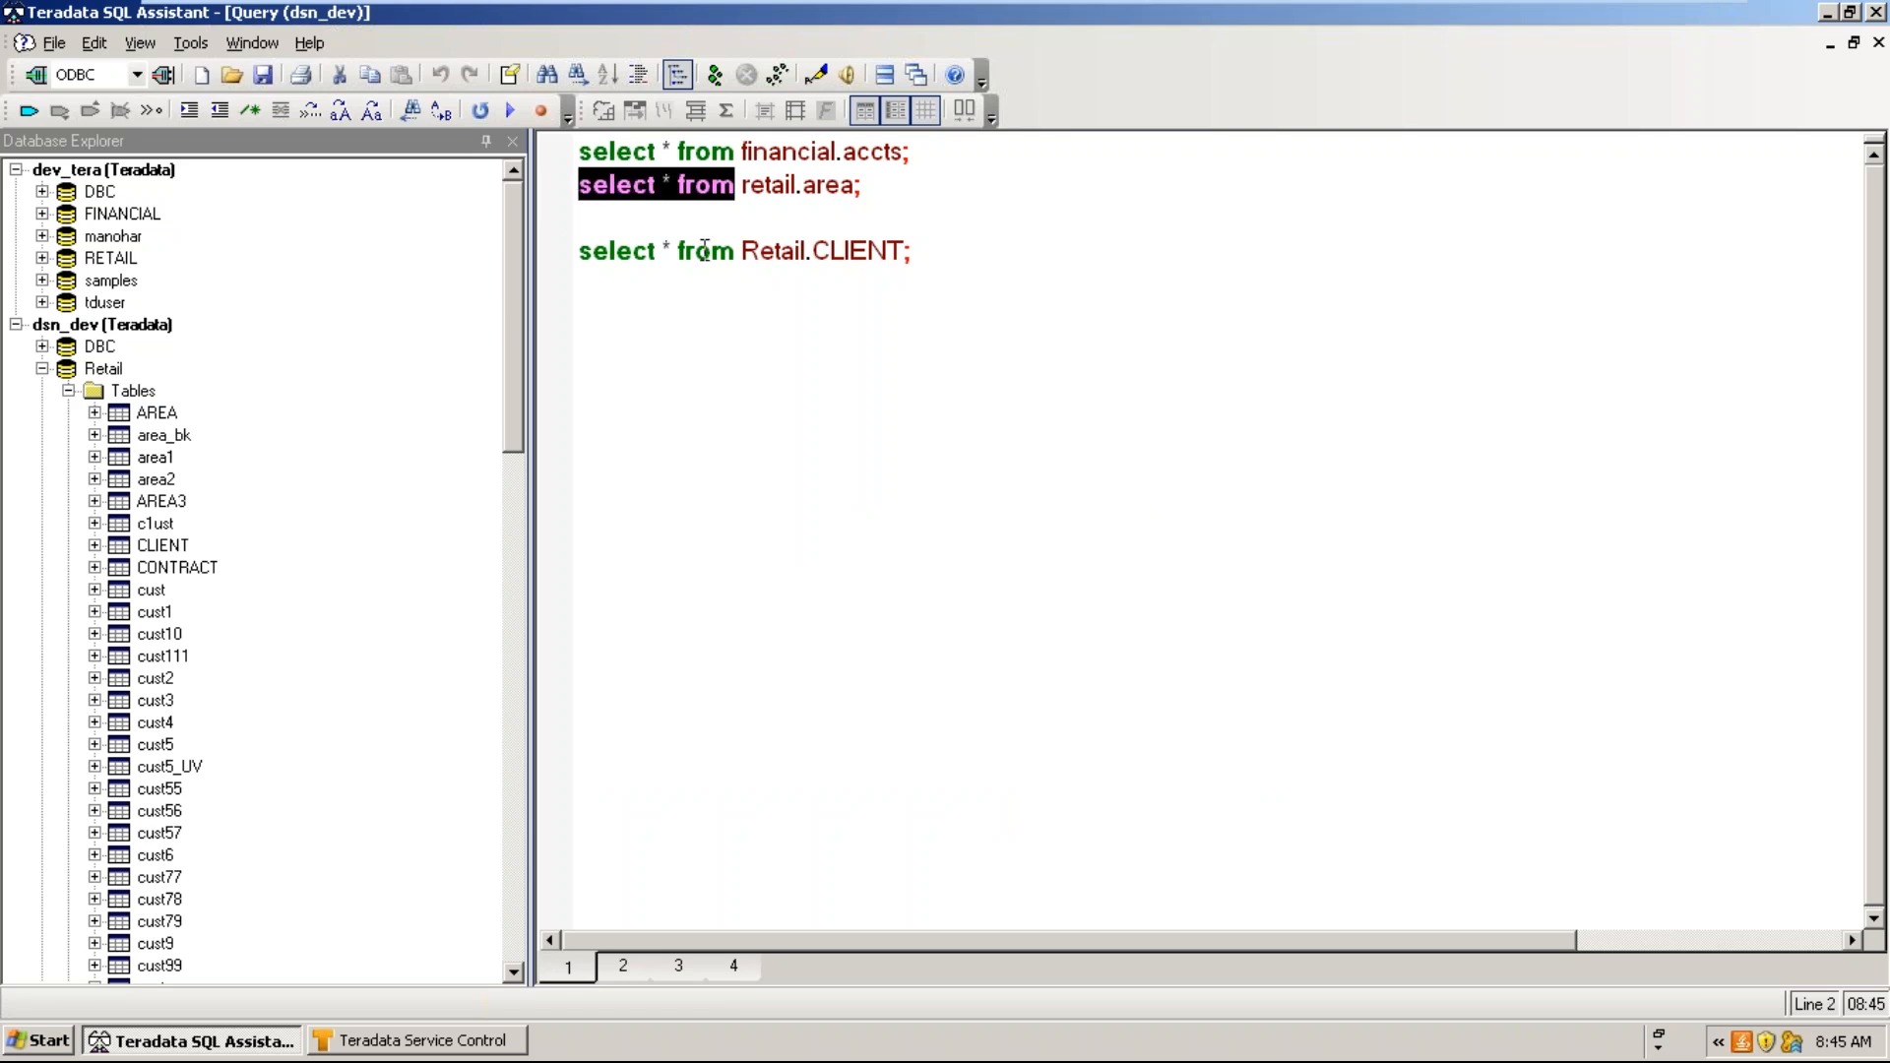
drag(734, 251, 559, 252)
click(804, 396)
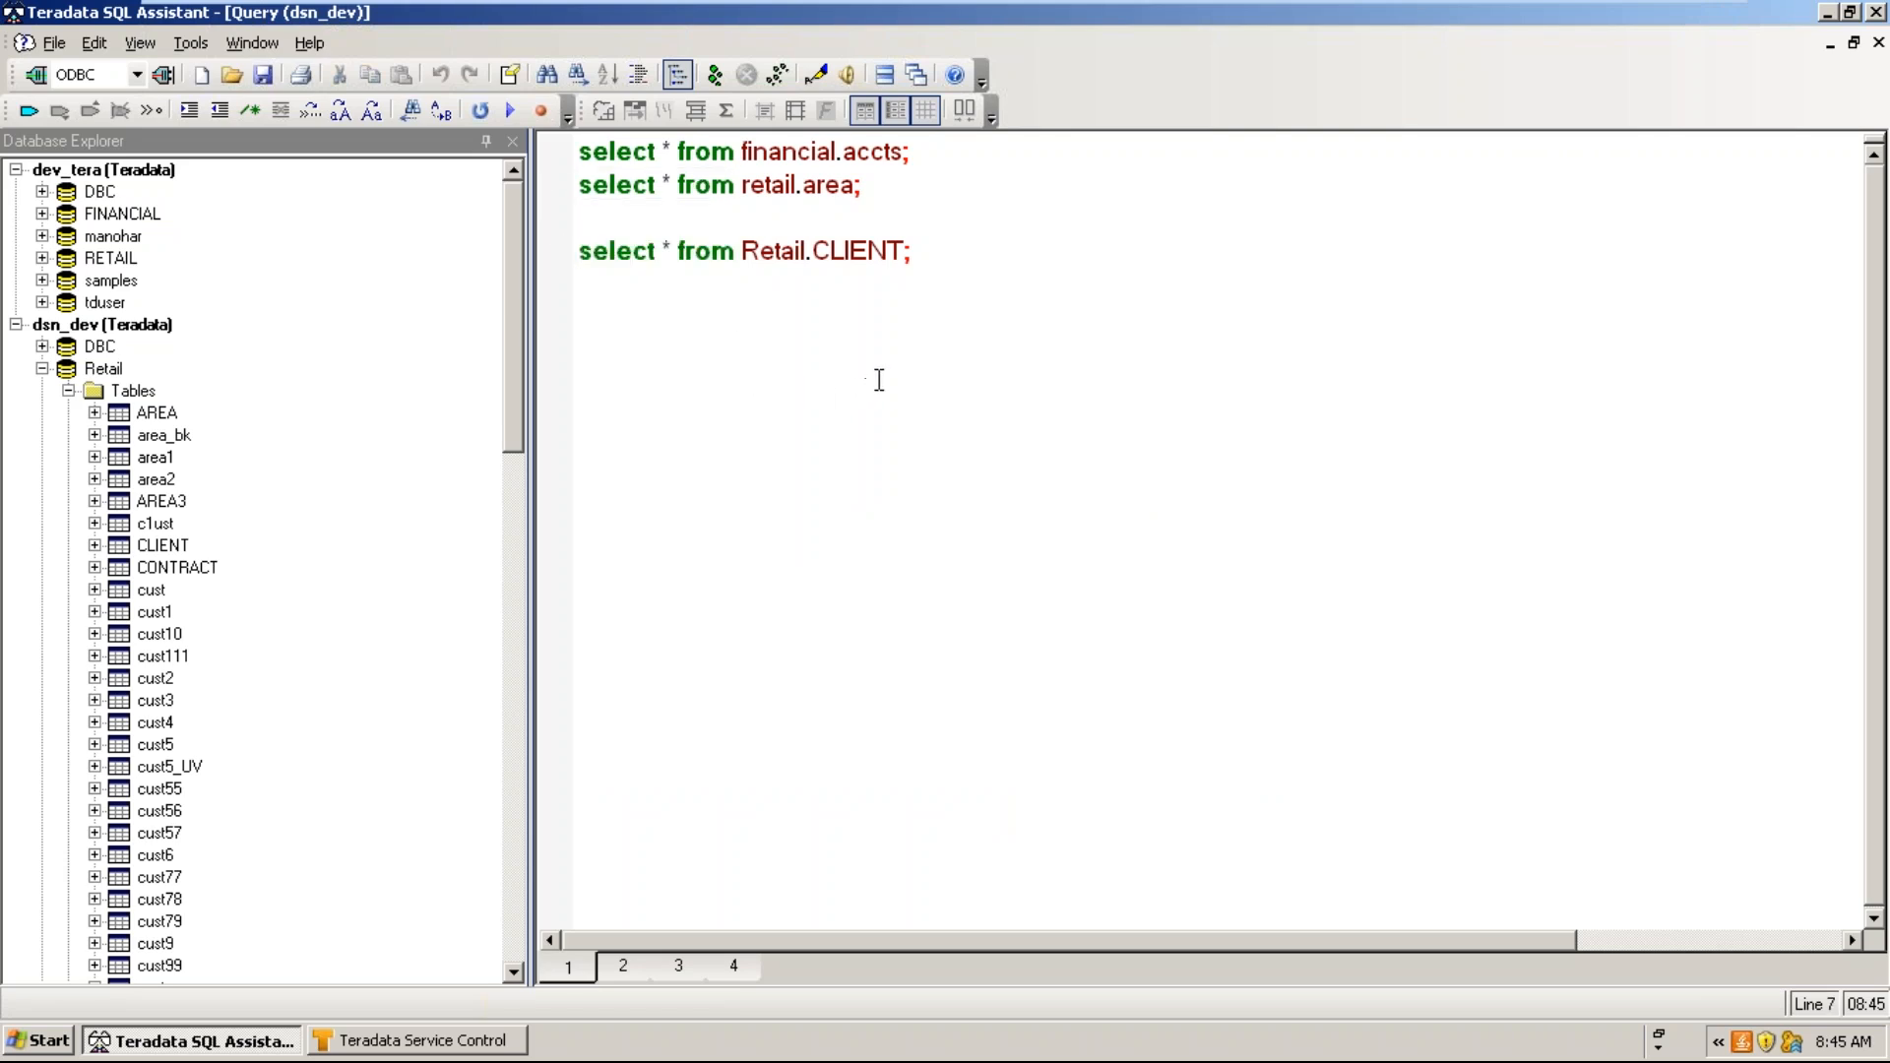
- Set the Code Editor color for Keywords and Functions back to Blue
click(190, 43)
click(228, 559)
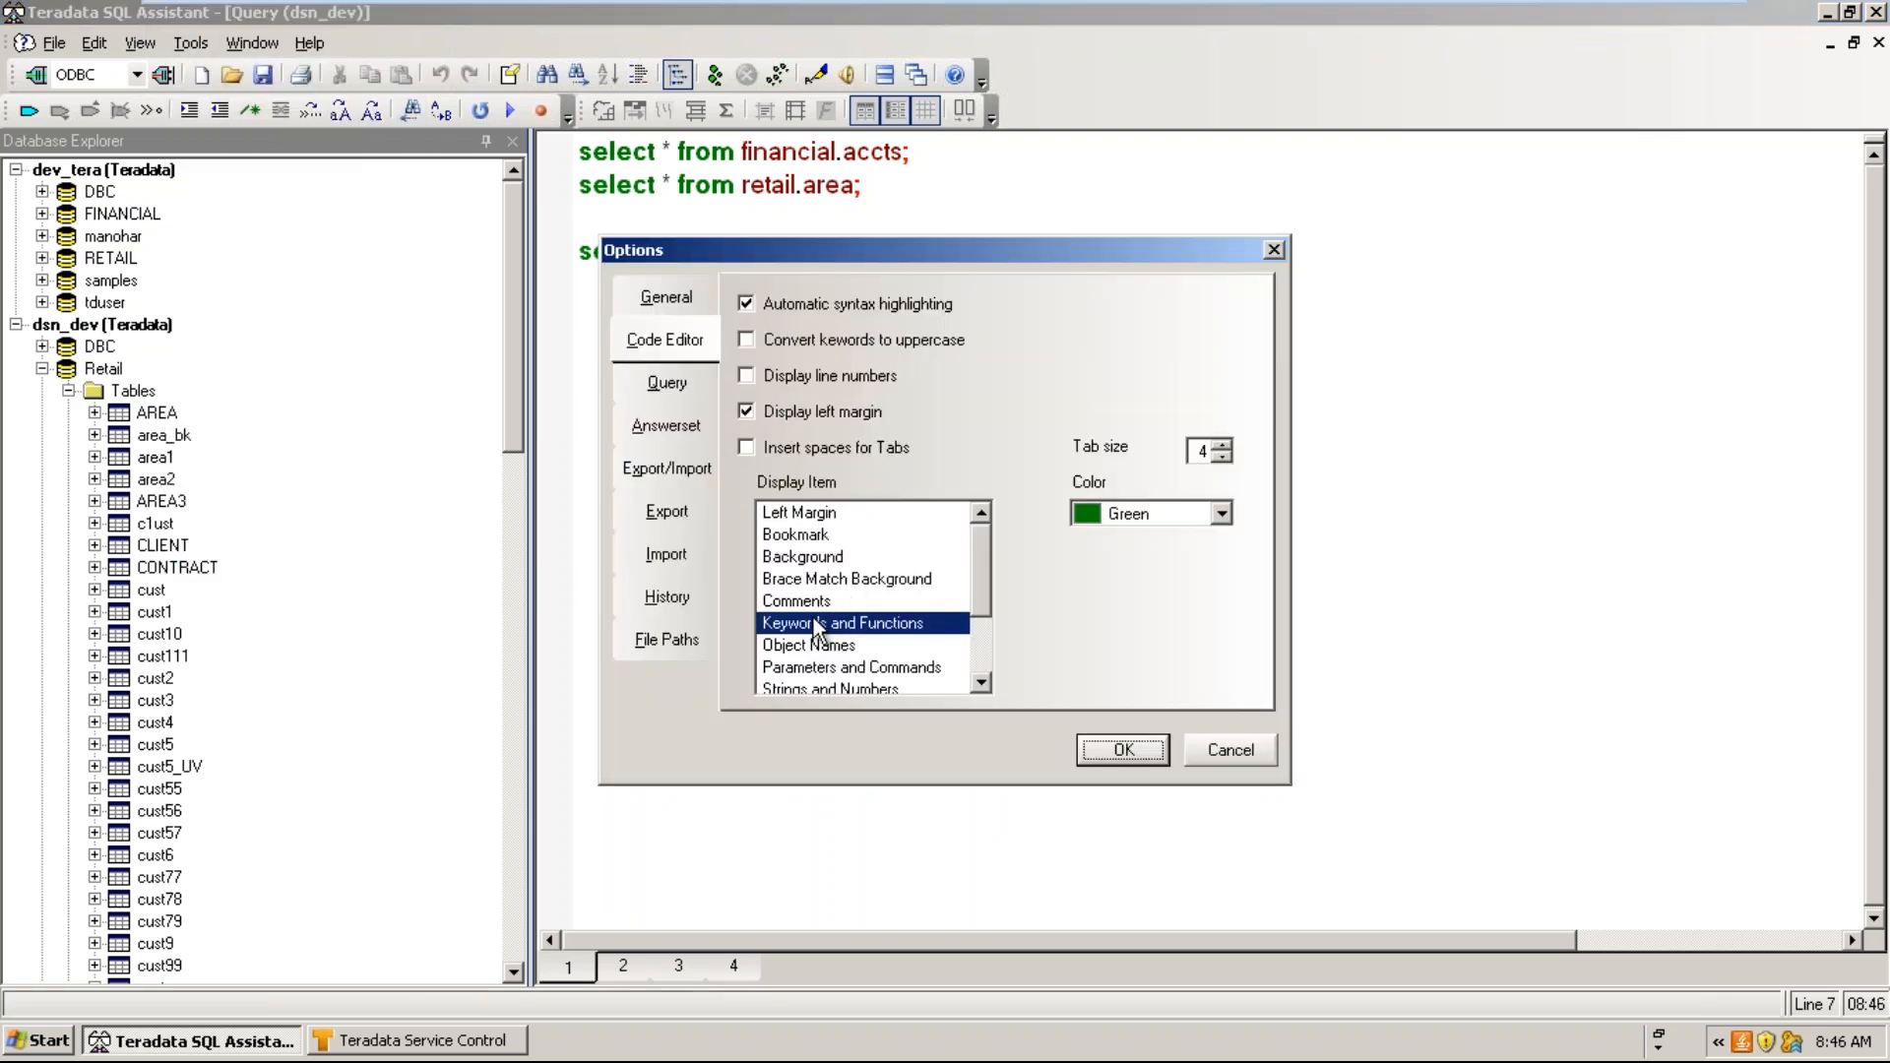
click(1220, 511)
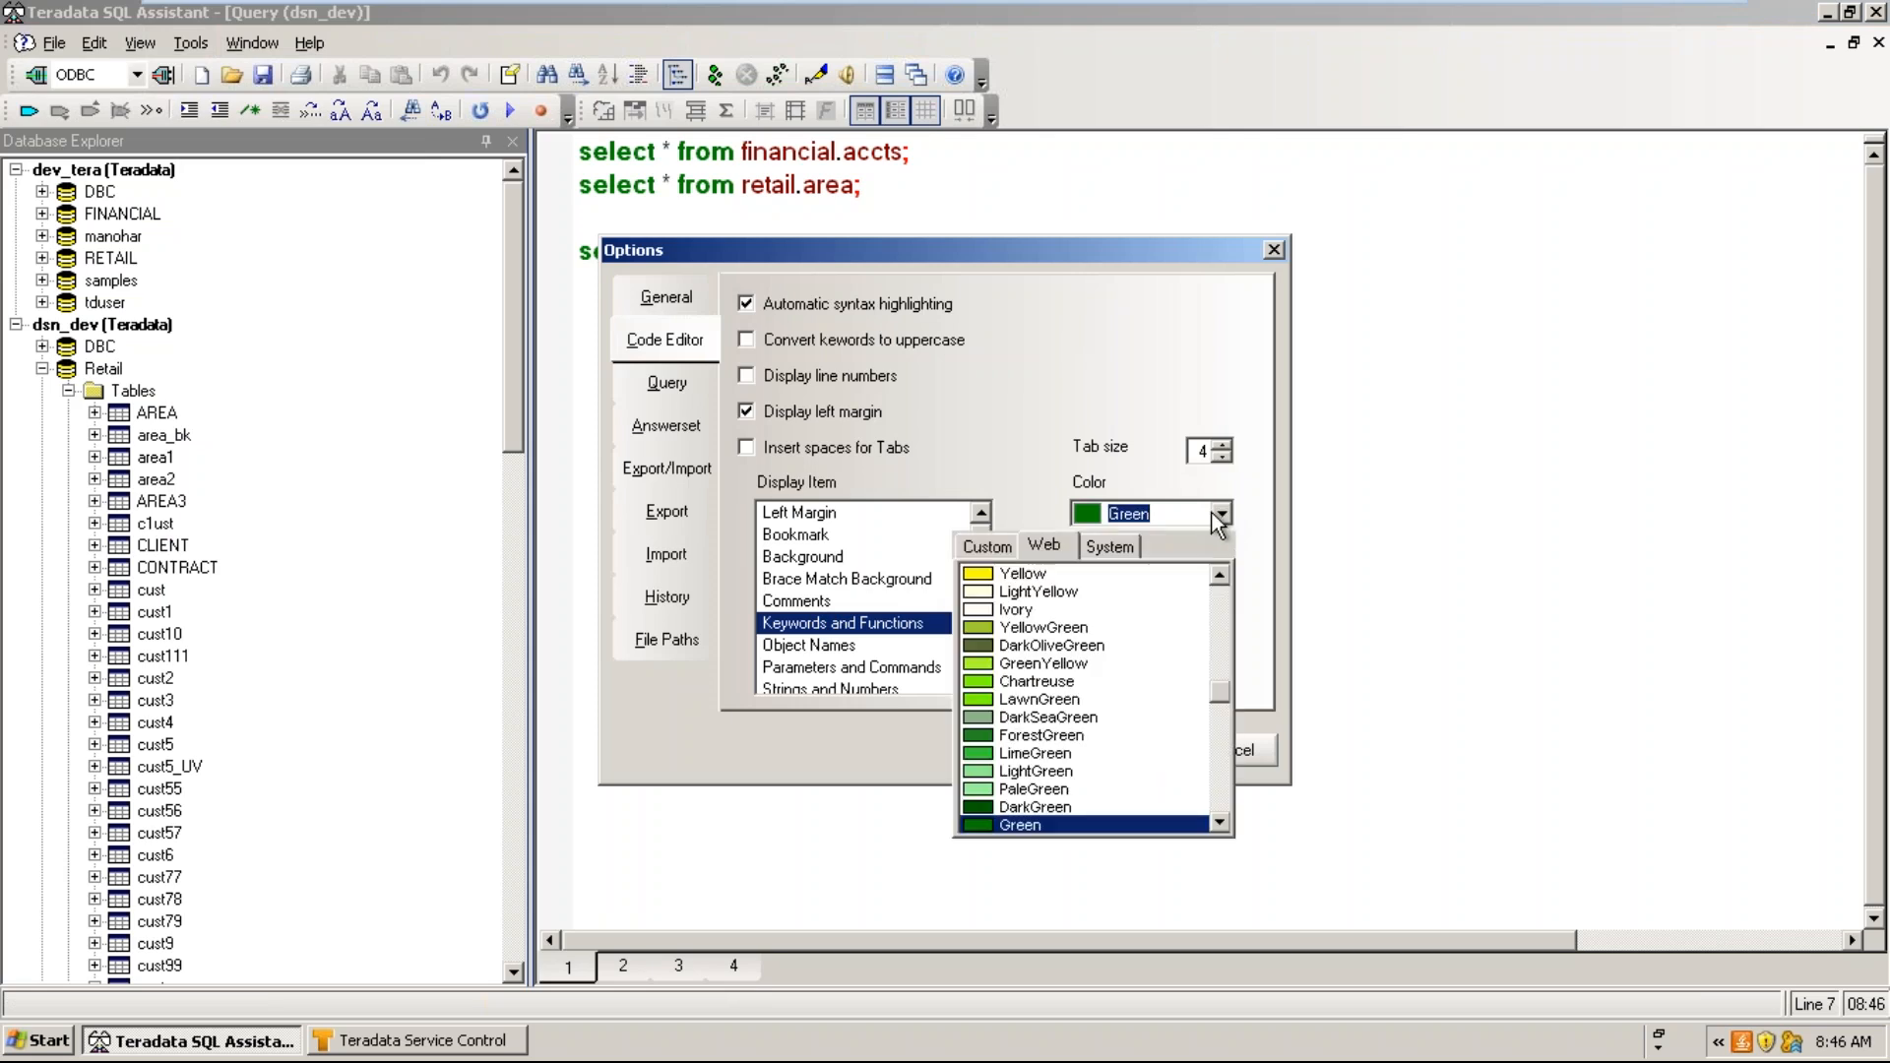
drag(1215, 705, 1215, 766)
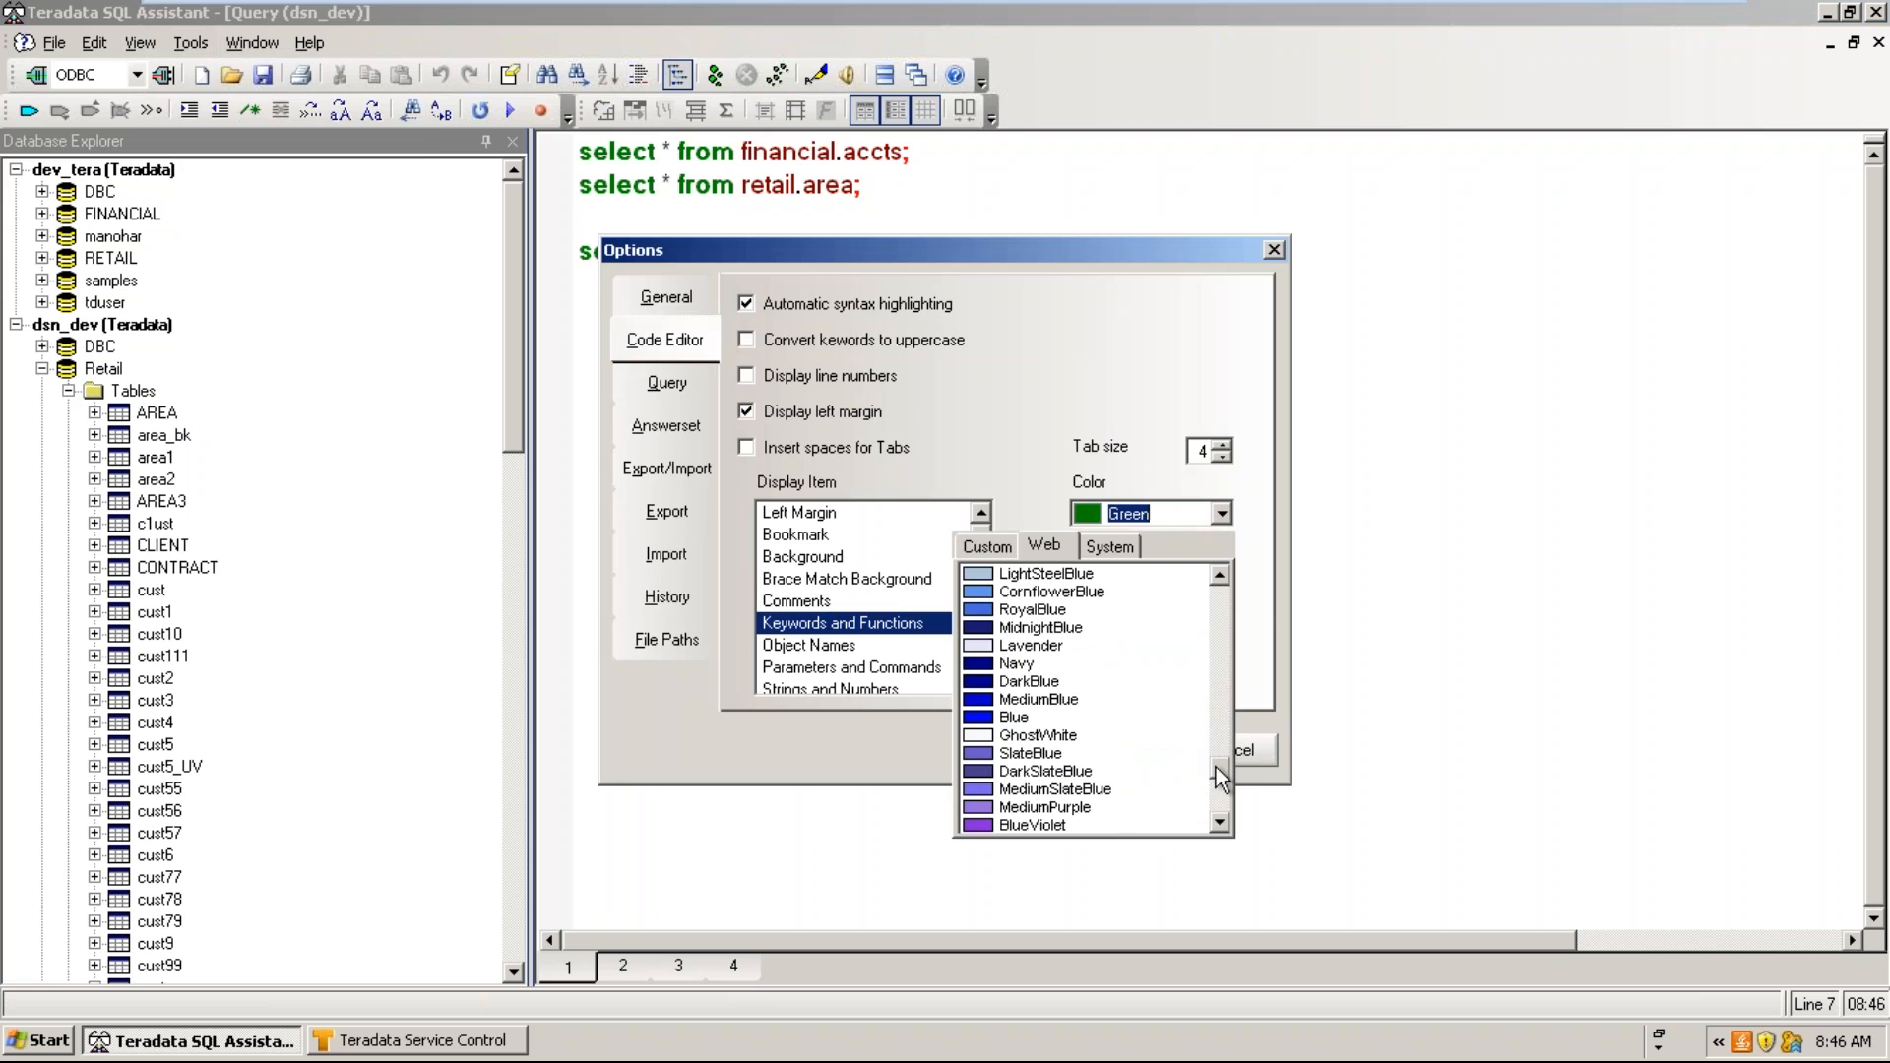
click(1022, 729)
click(1135, 754)
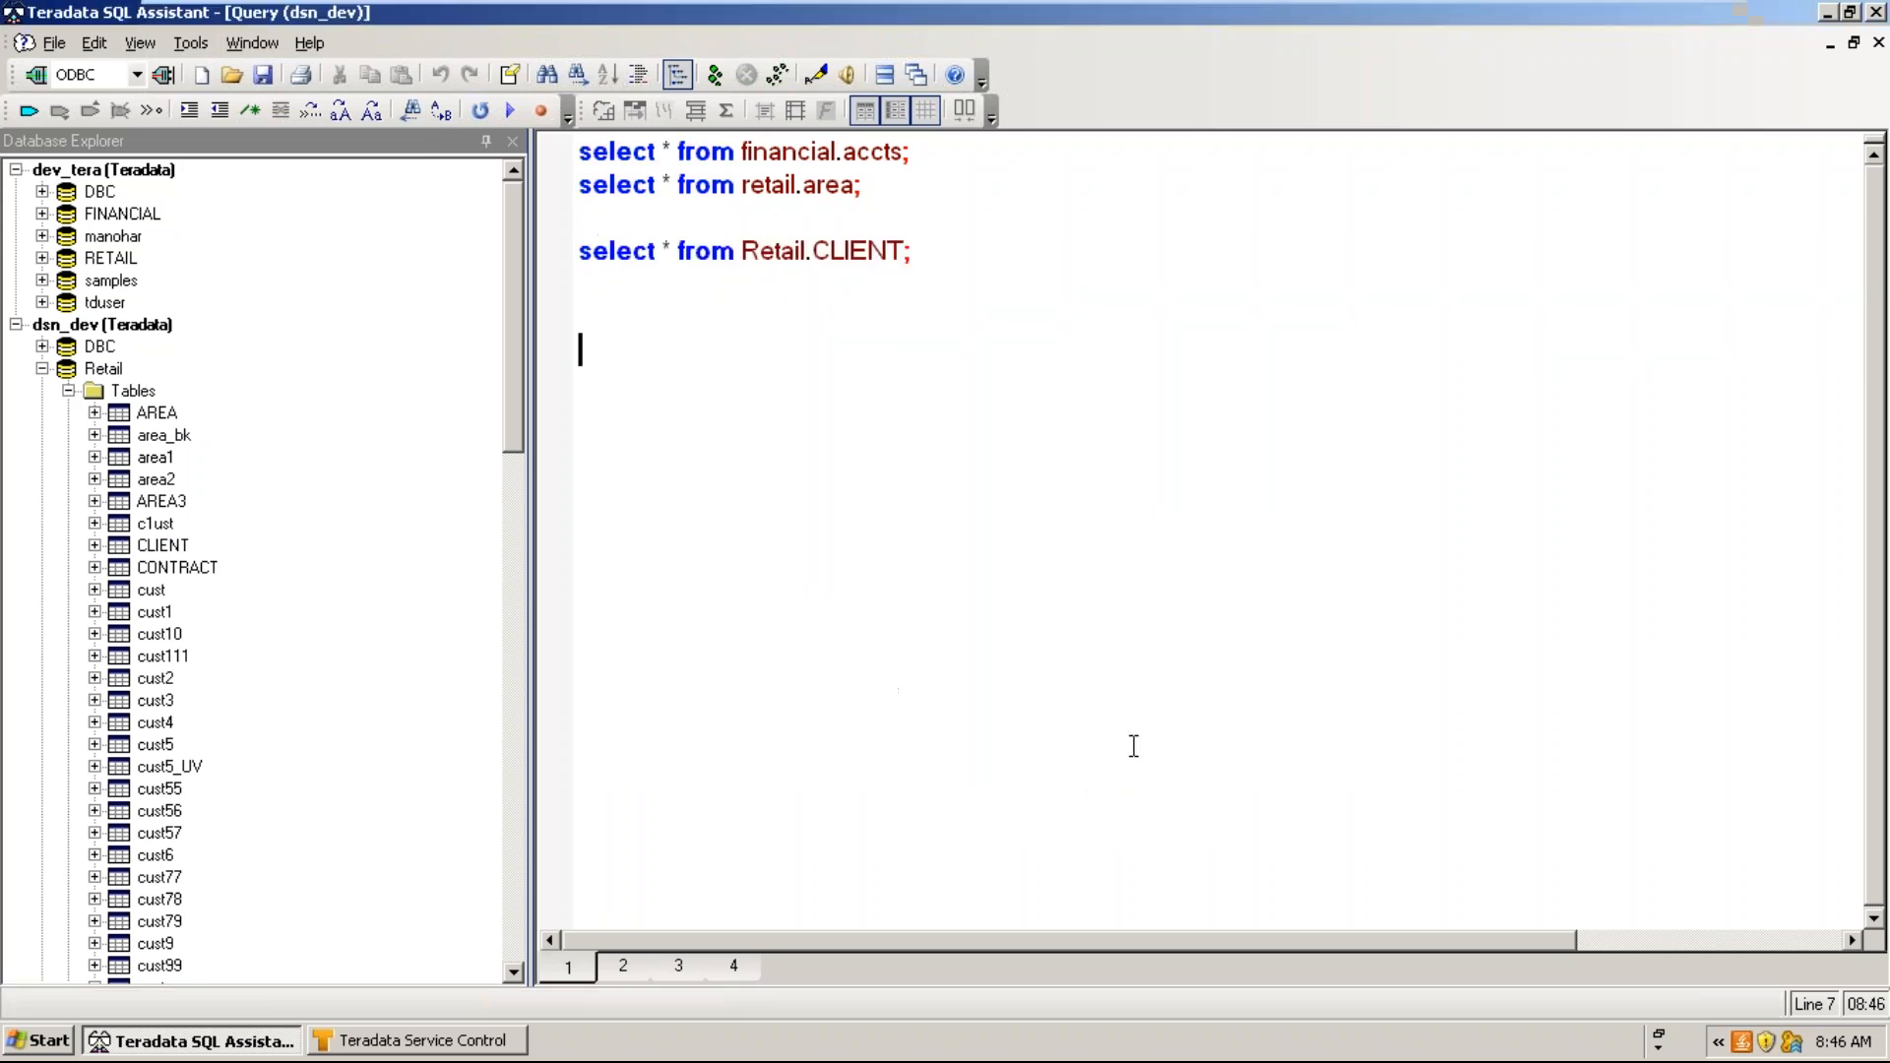
click(694, 221)
- Check the Code Editor color options for Strings and Numbers and close the options without changes
click(190, 43)
click(236, 561)
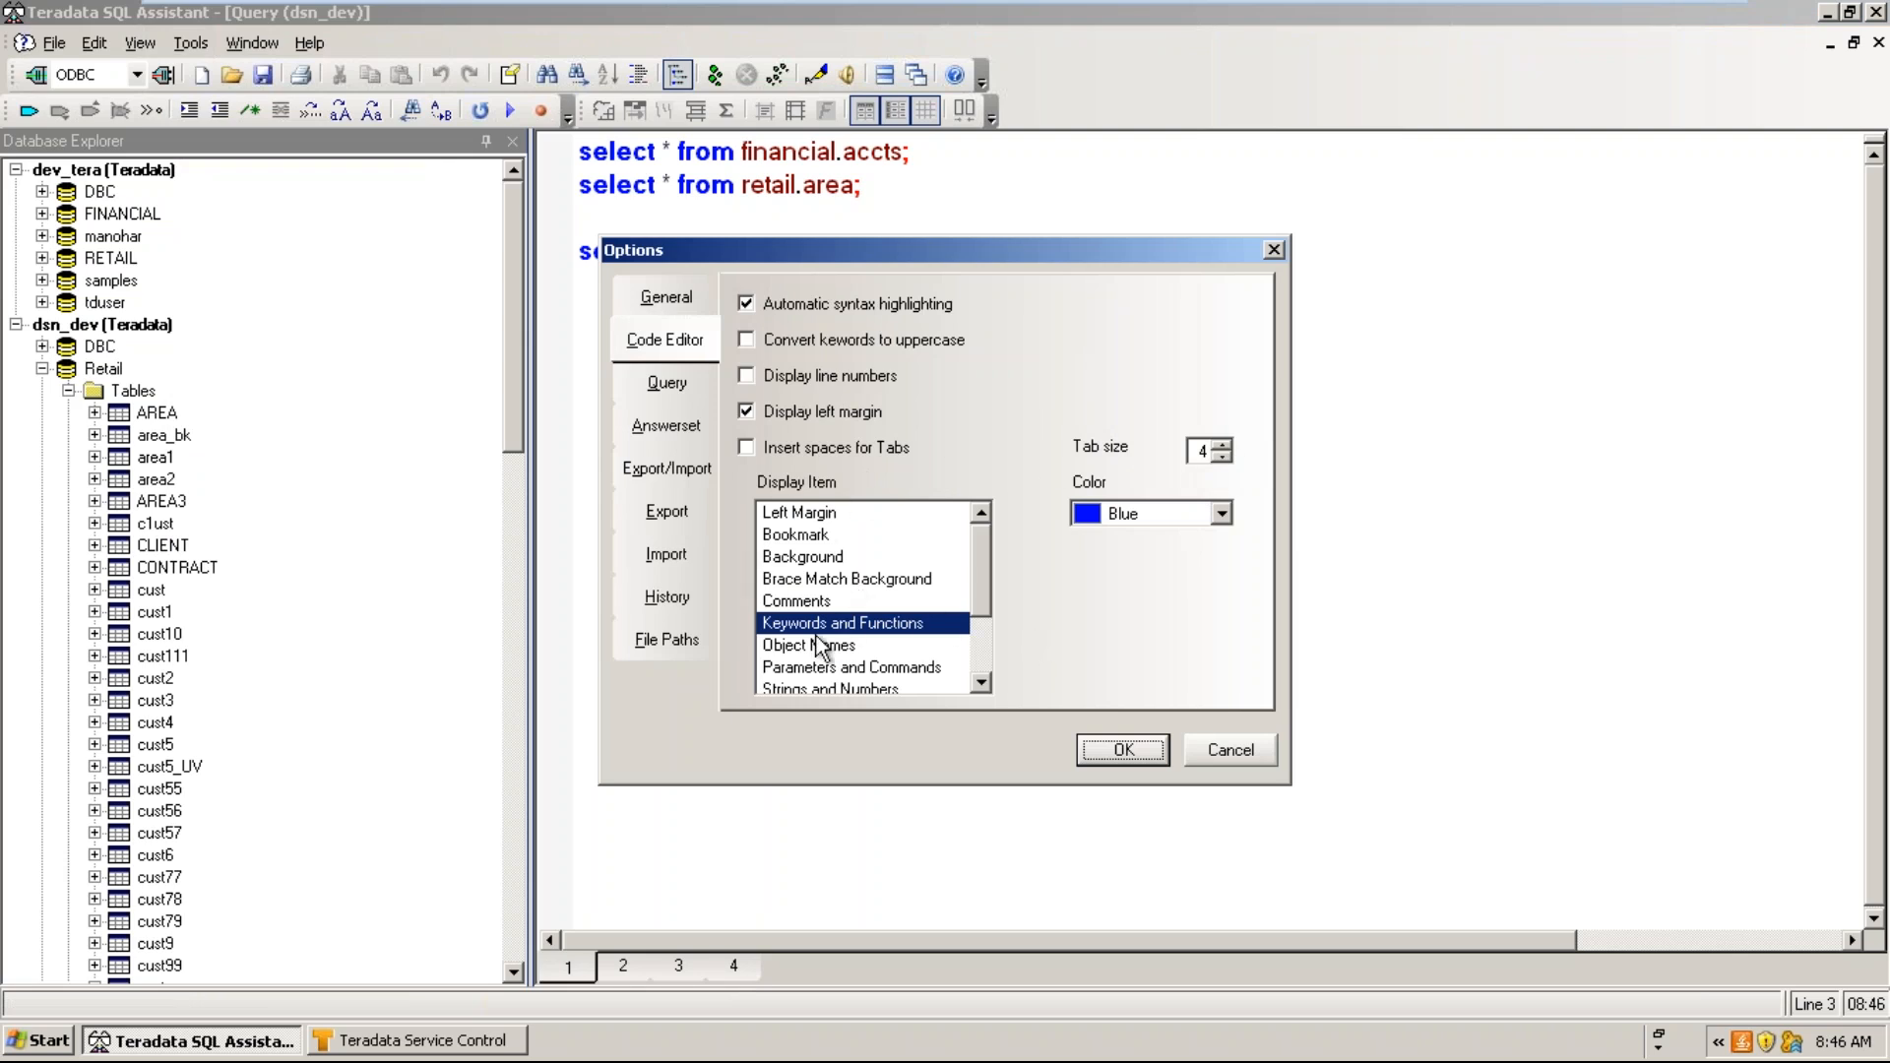
drag(984, 561, 985, 689)
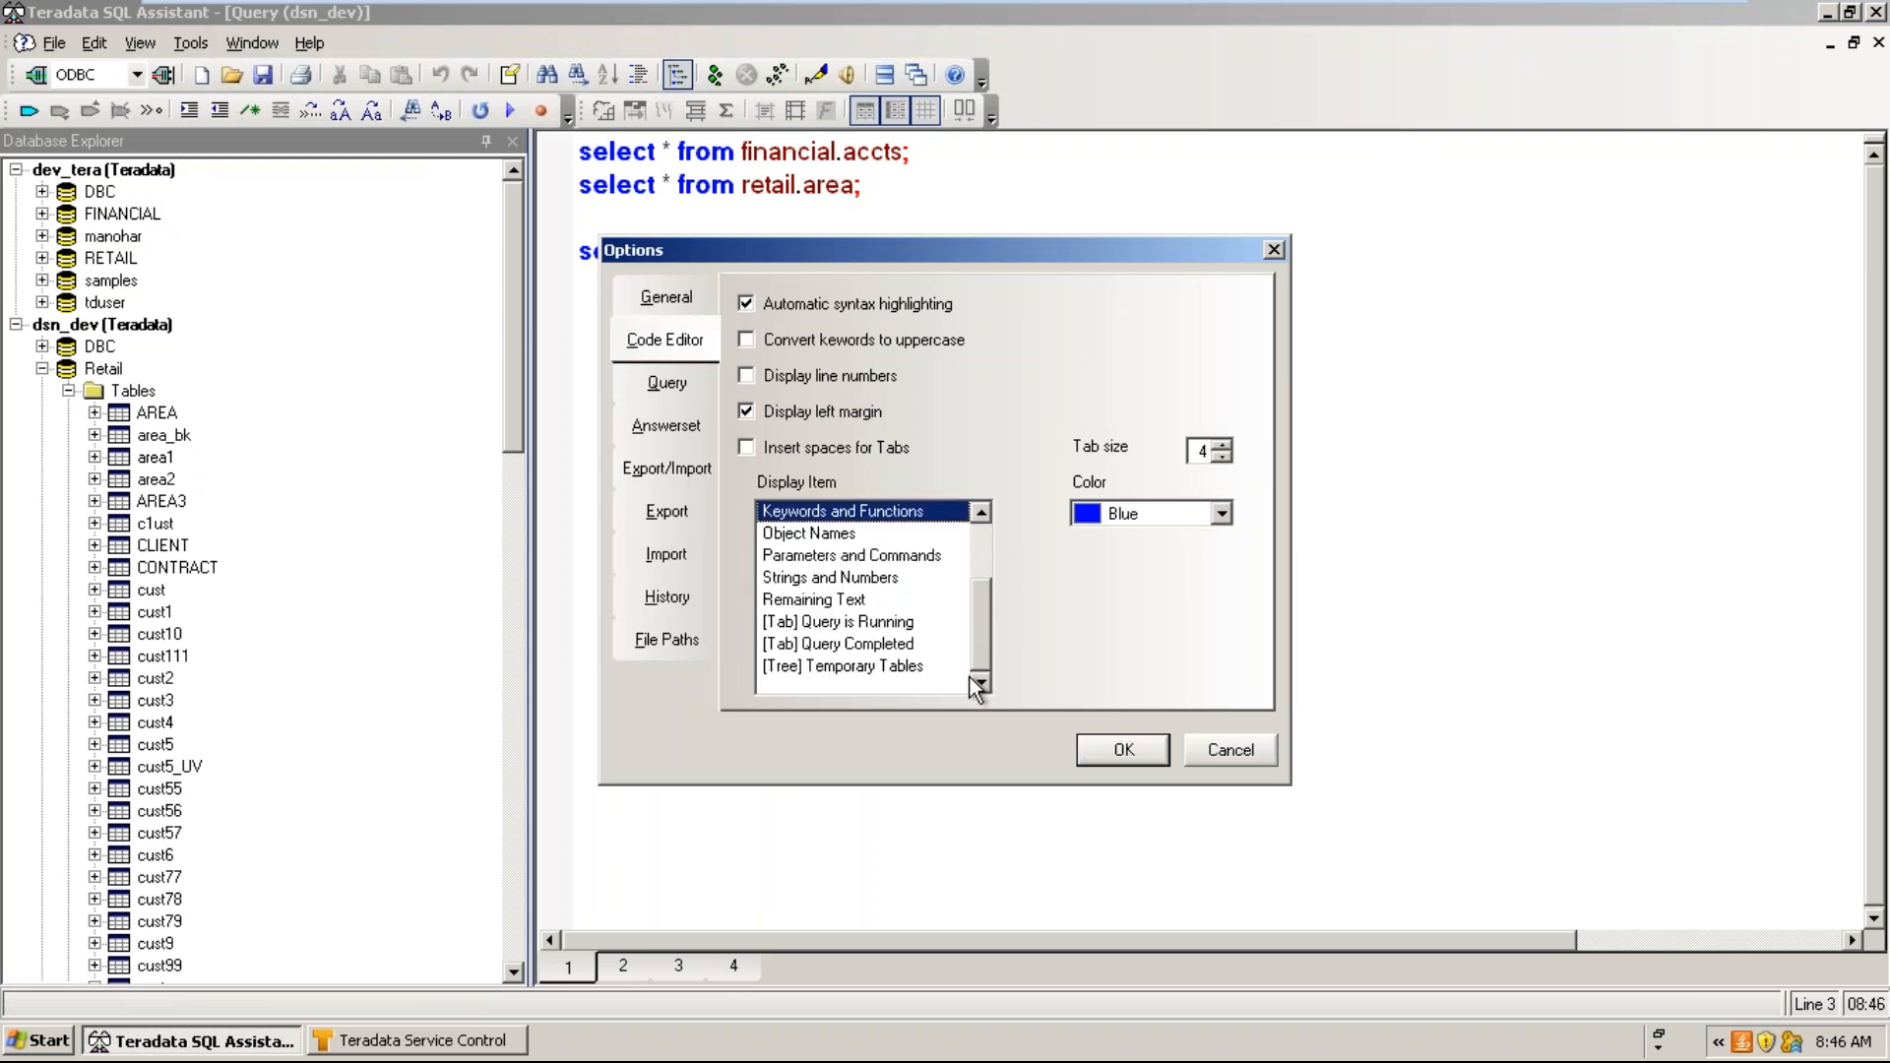
click(835, 579)
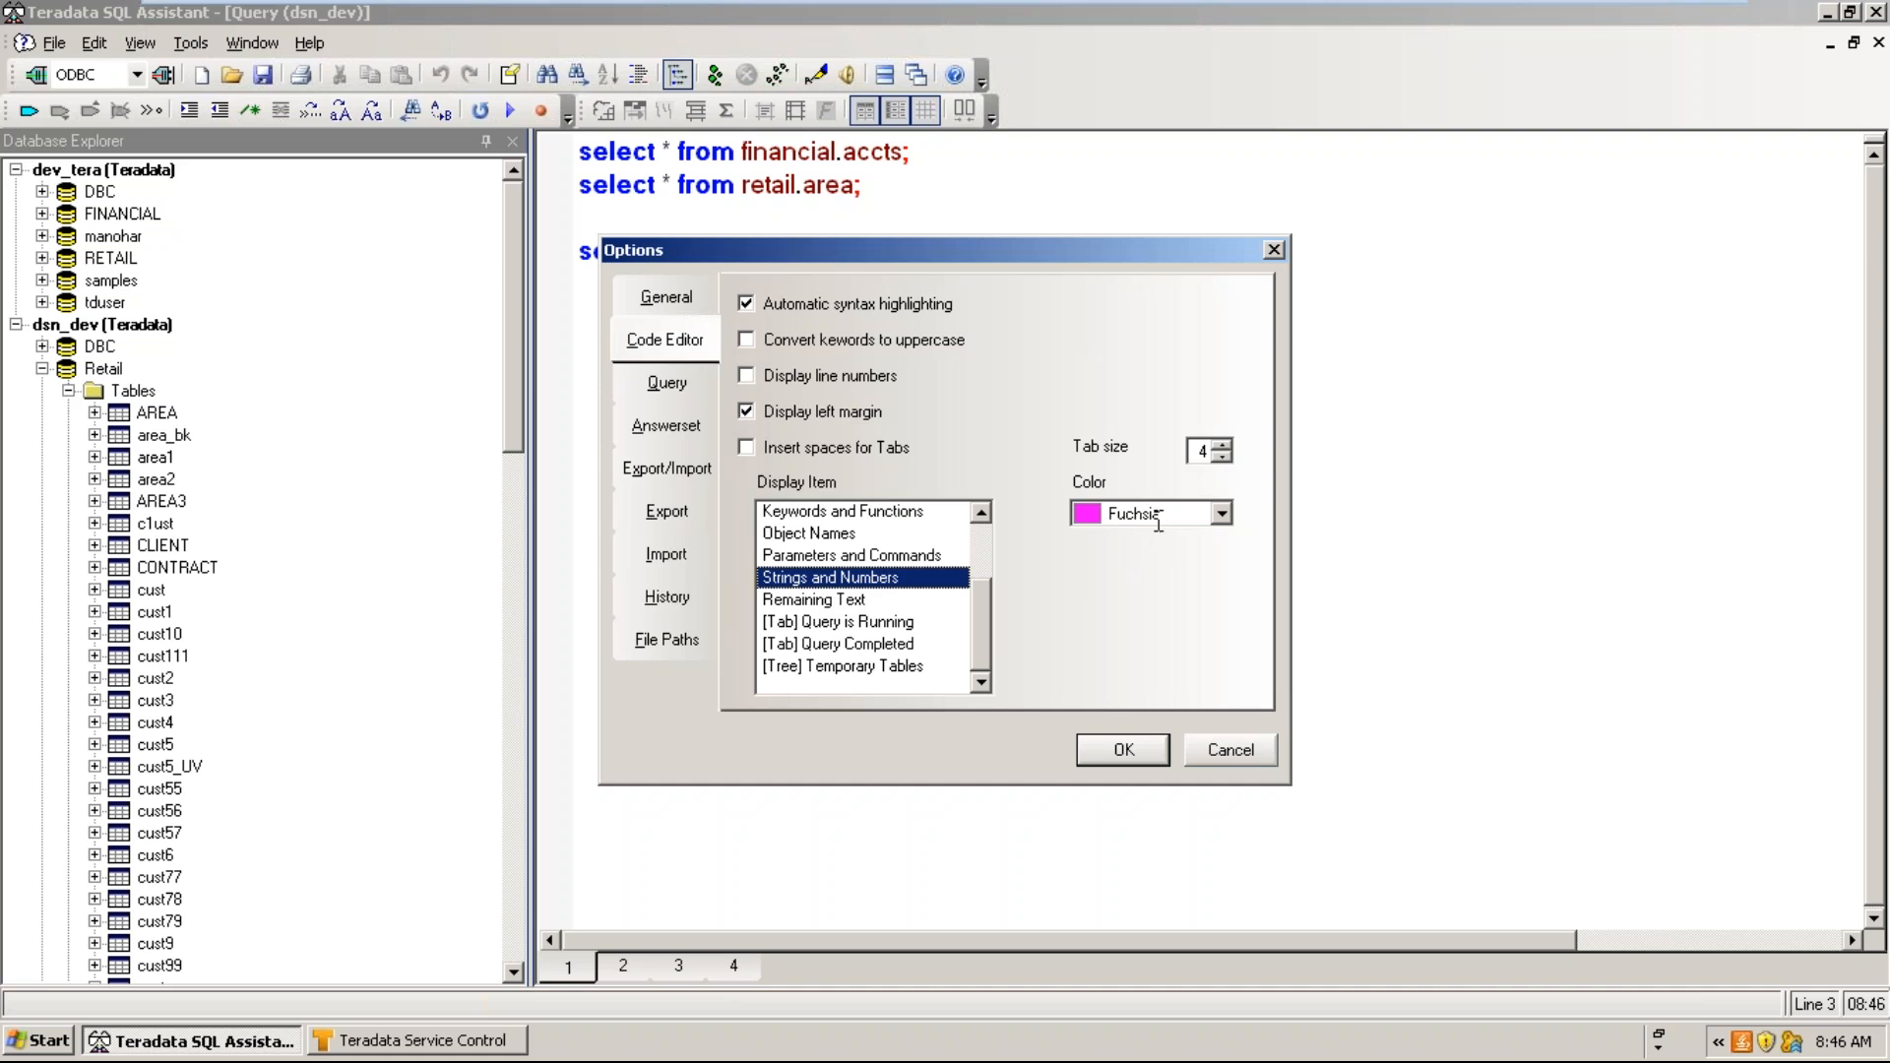
click(1221, 514)
click(1229, 751)
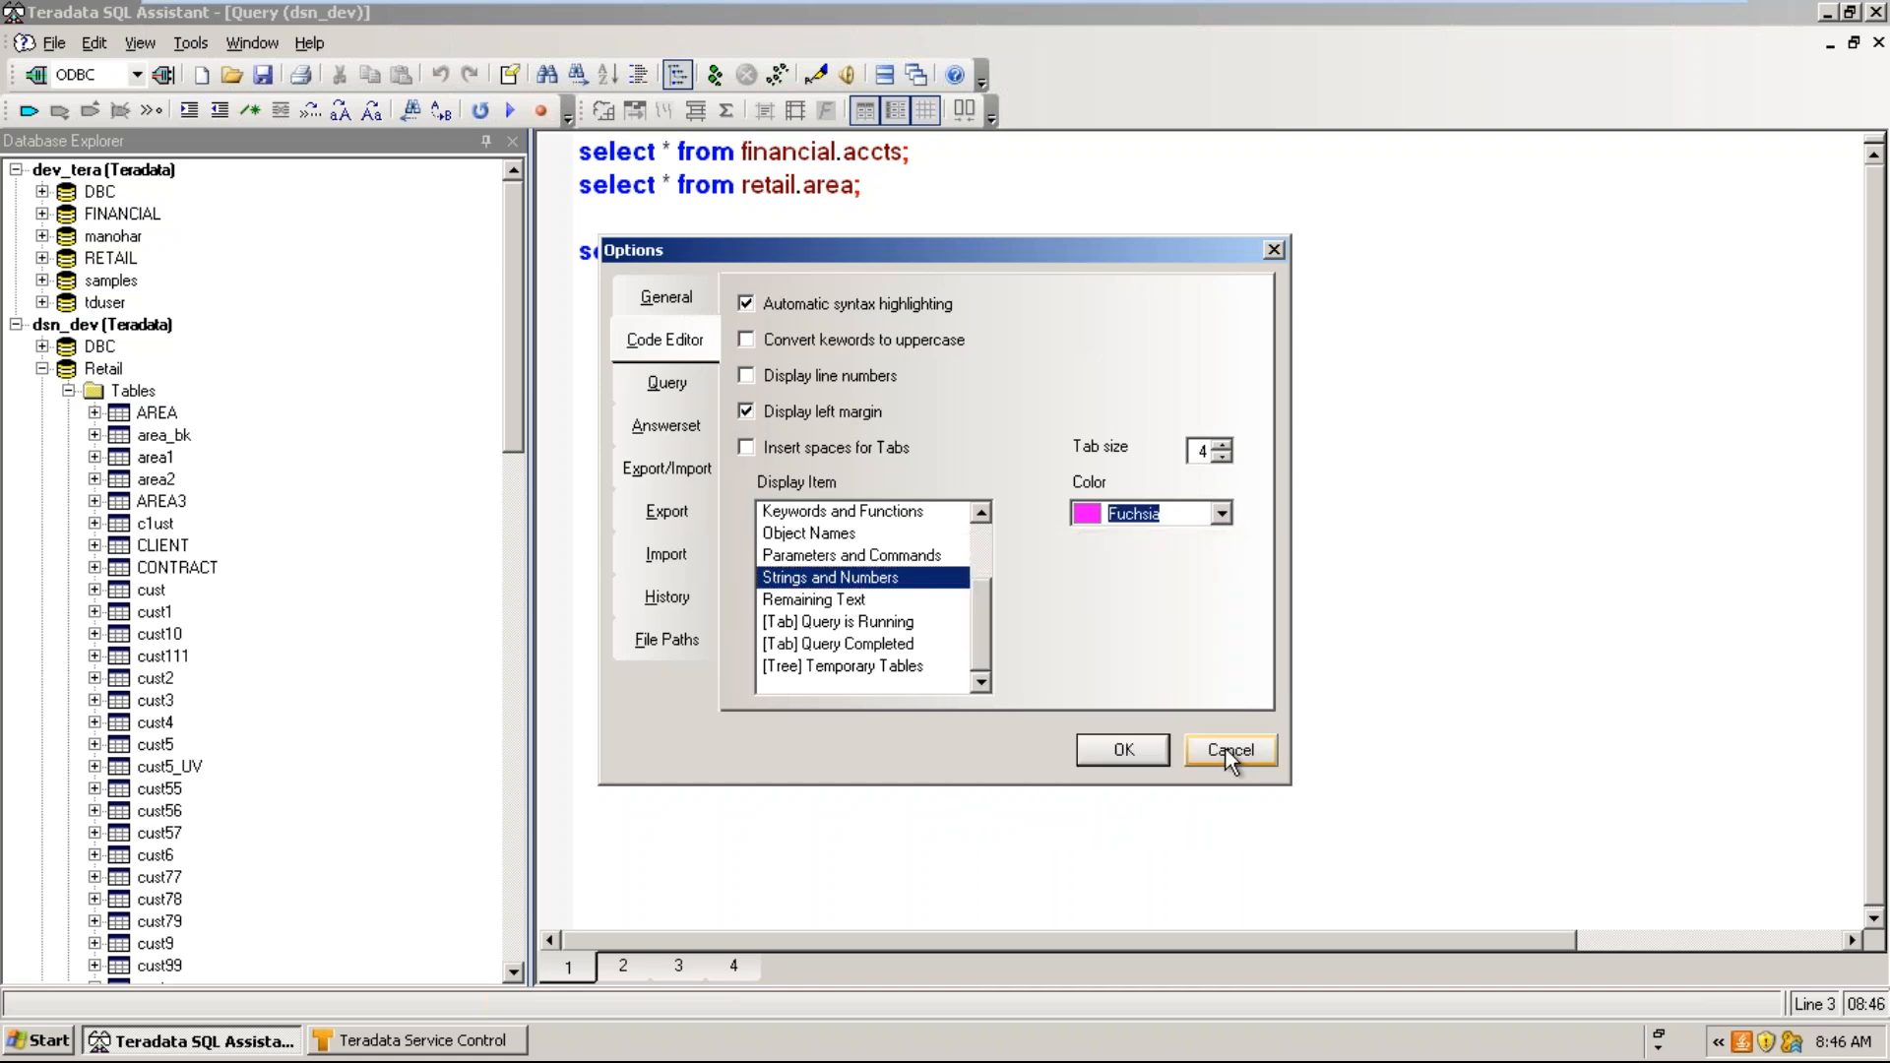
click(1228, 751)
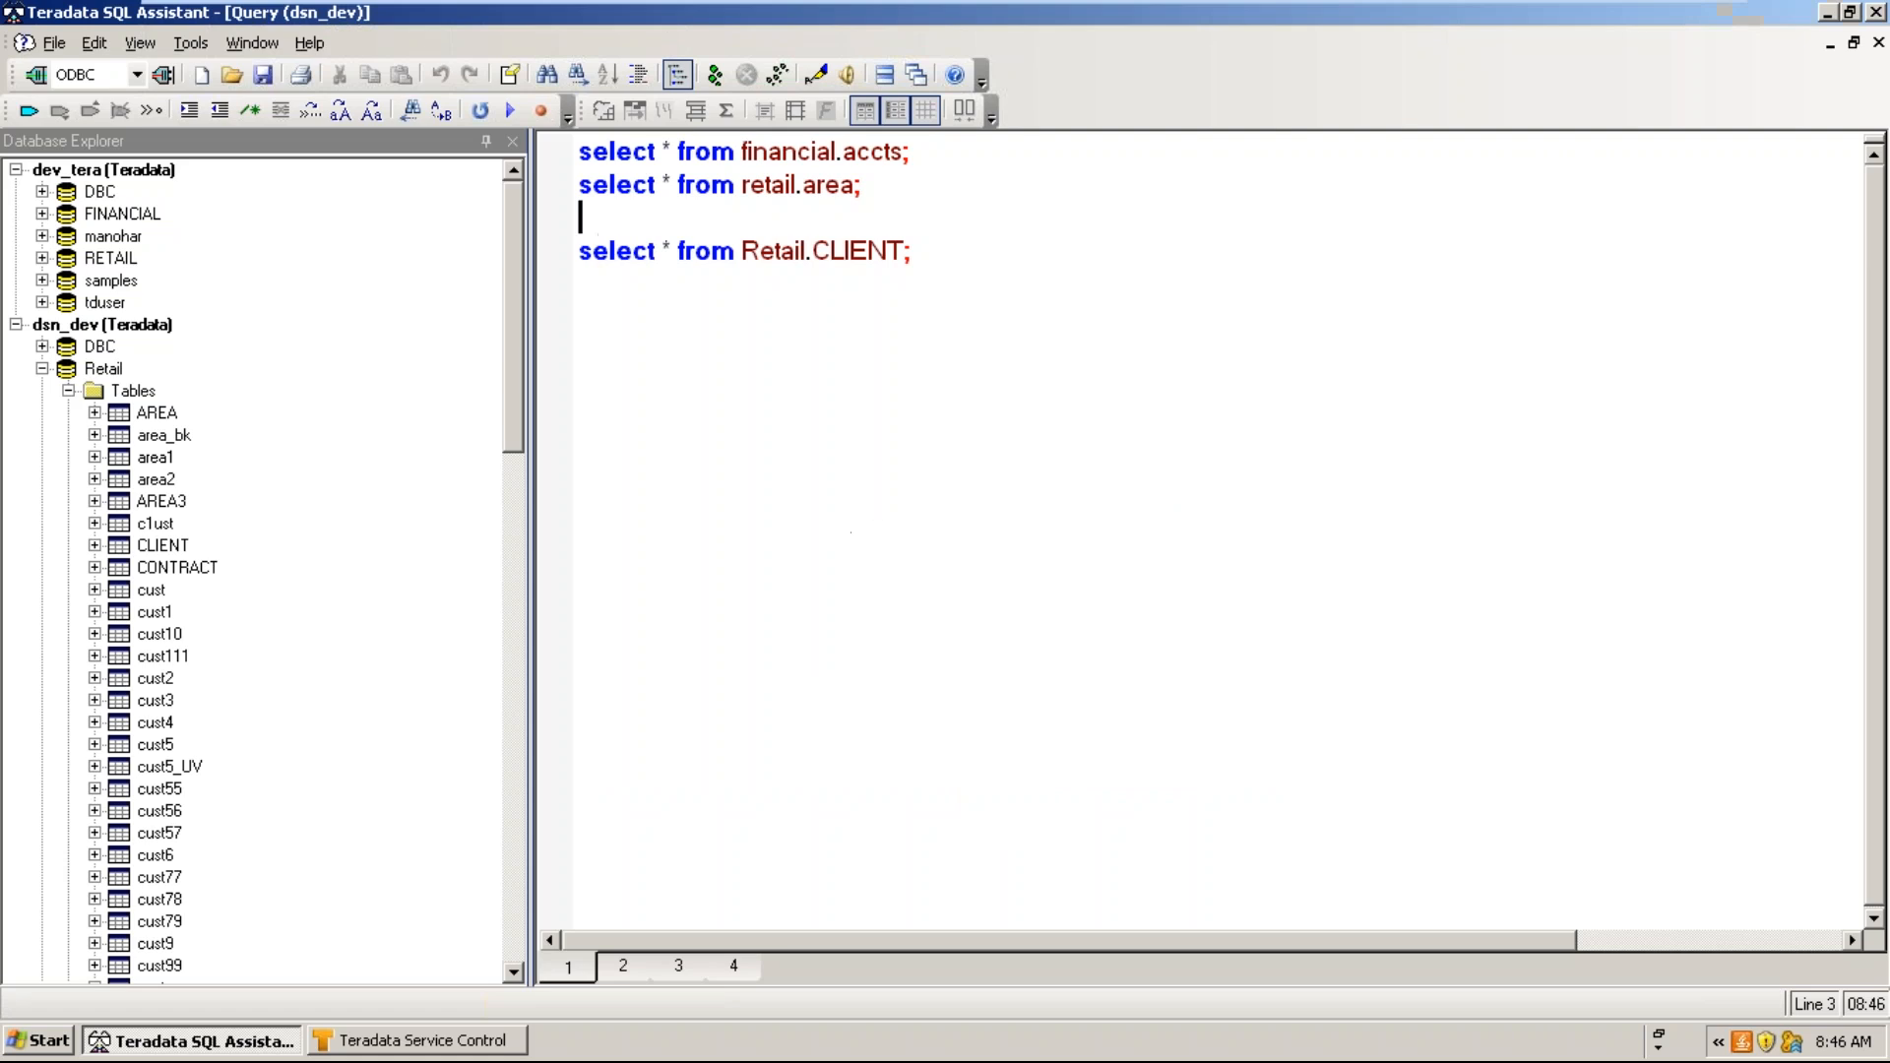
- Enable closing Answerset windows before submitting a new query in the Query options
click(194, 48)
click(266, 560)
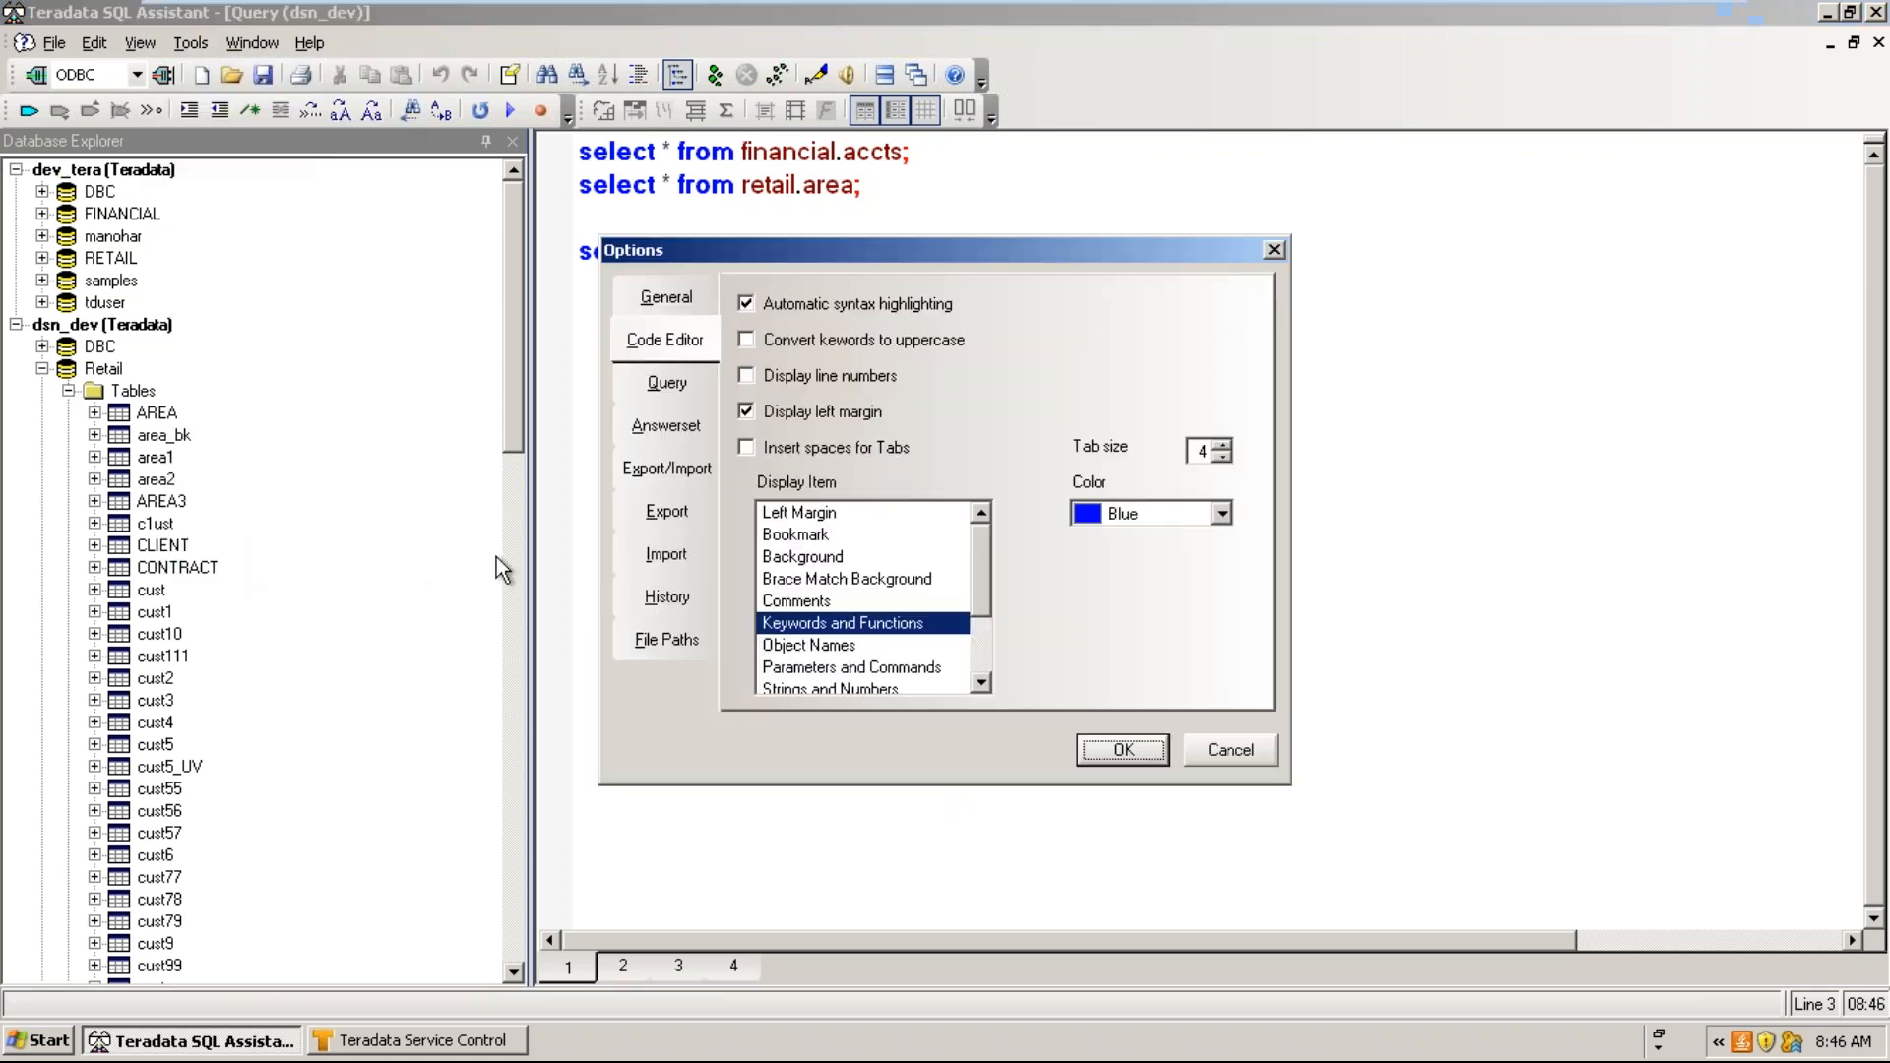
click(660, 394)
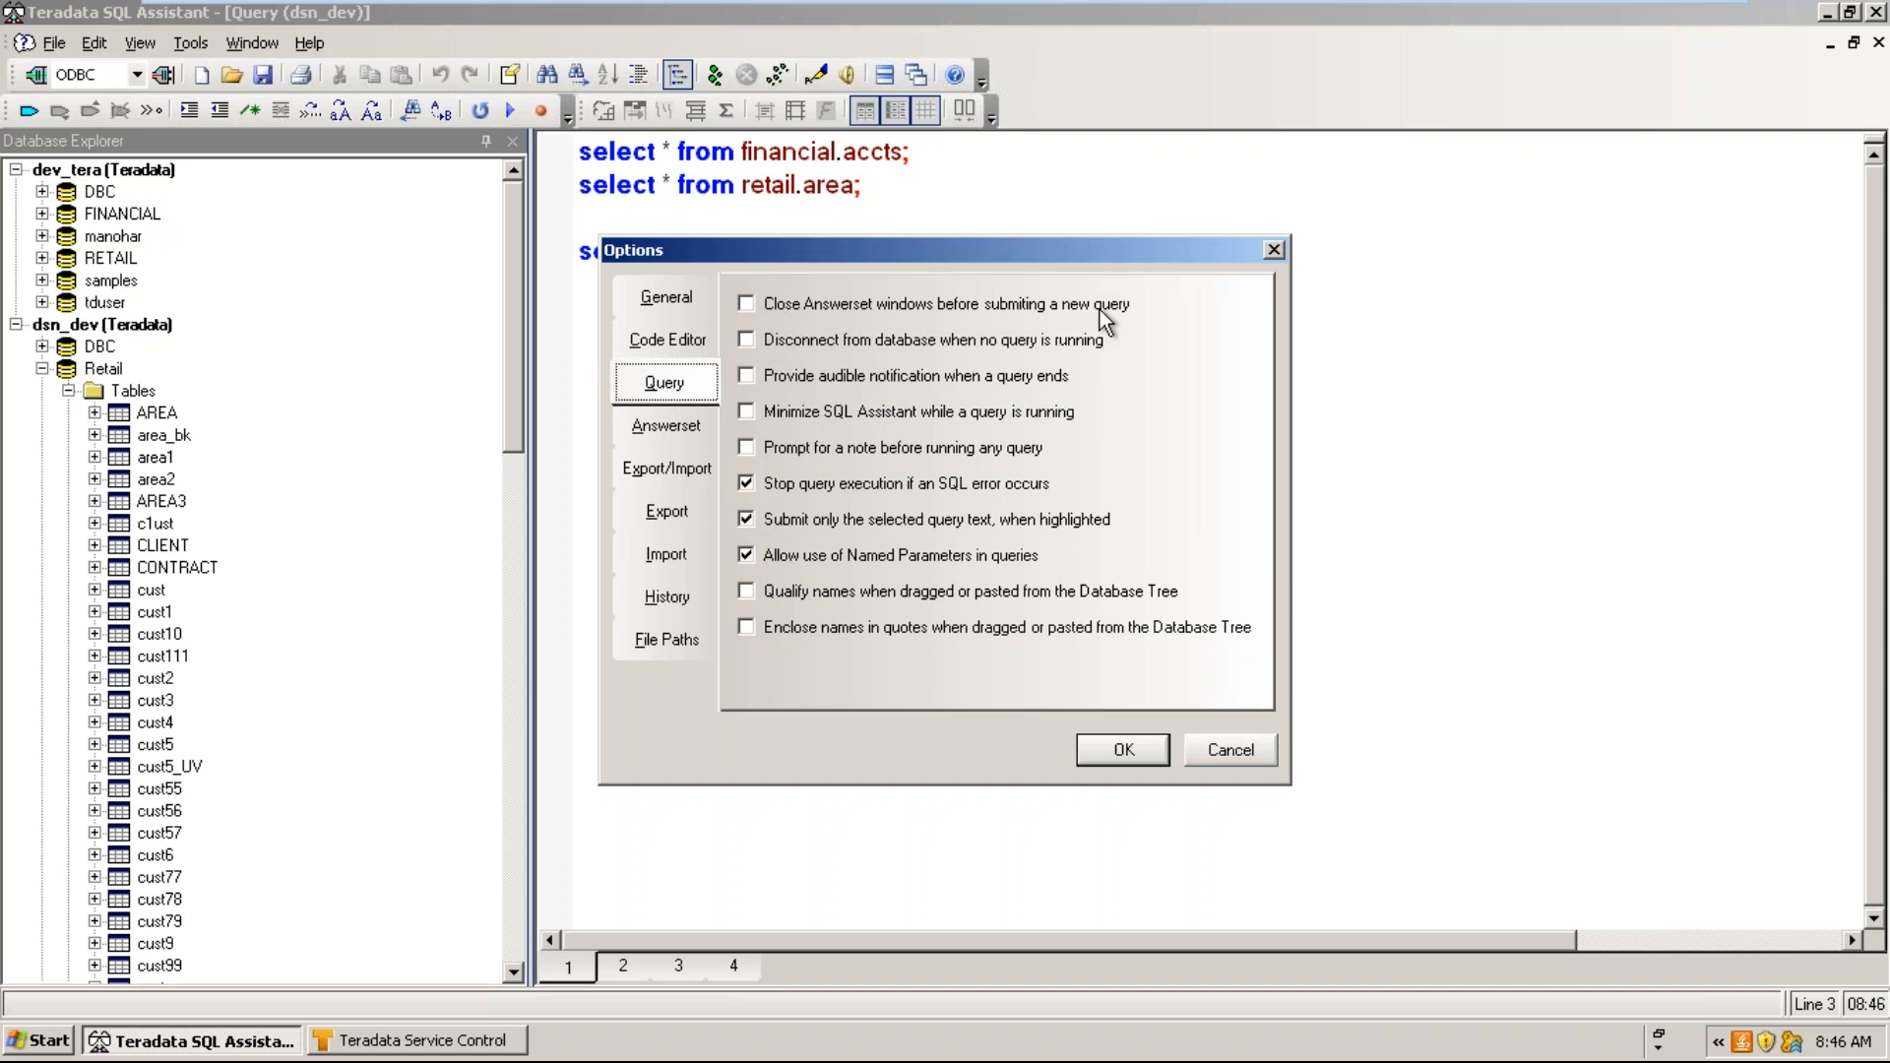
click(747, 305)
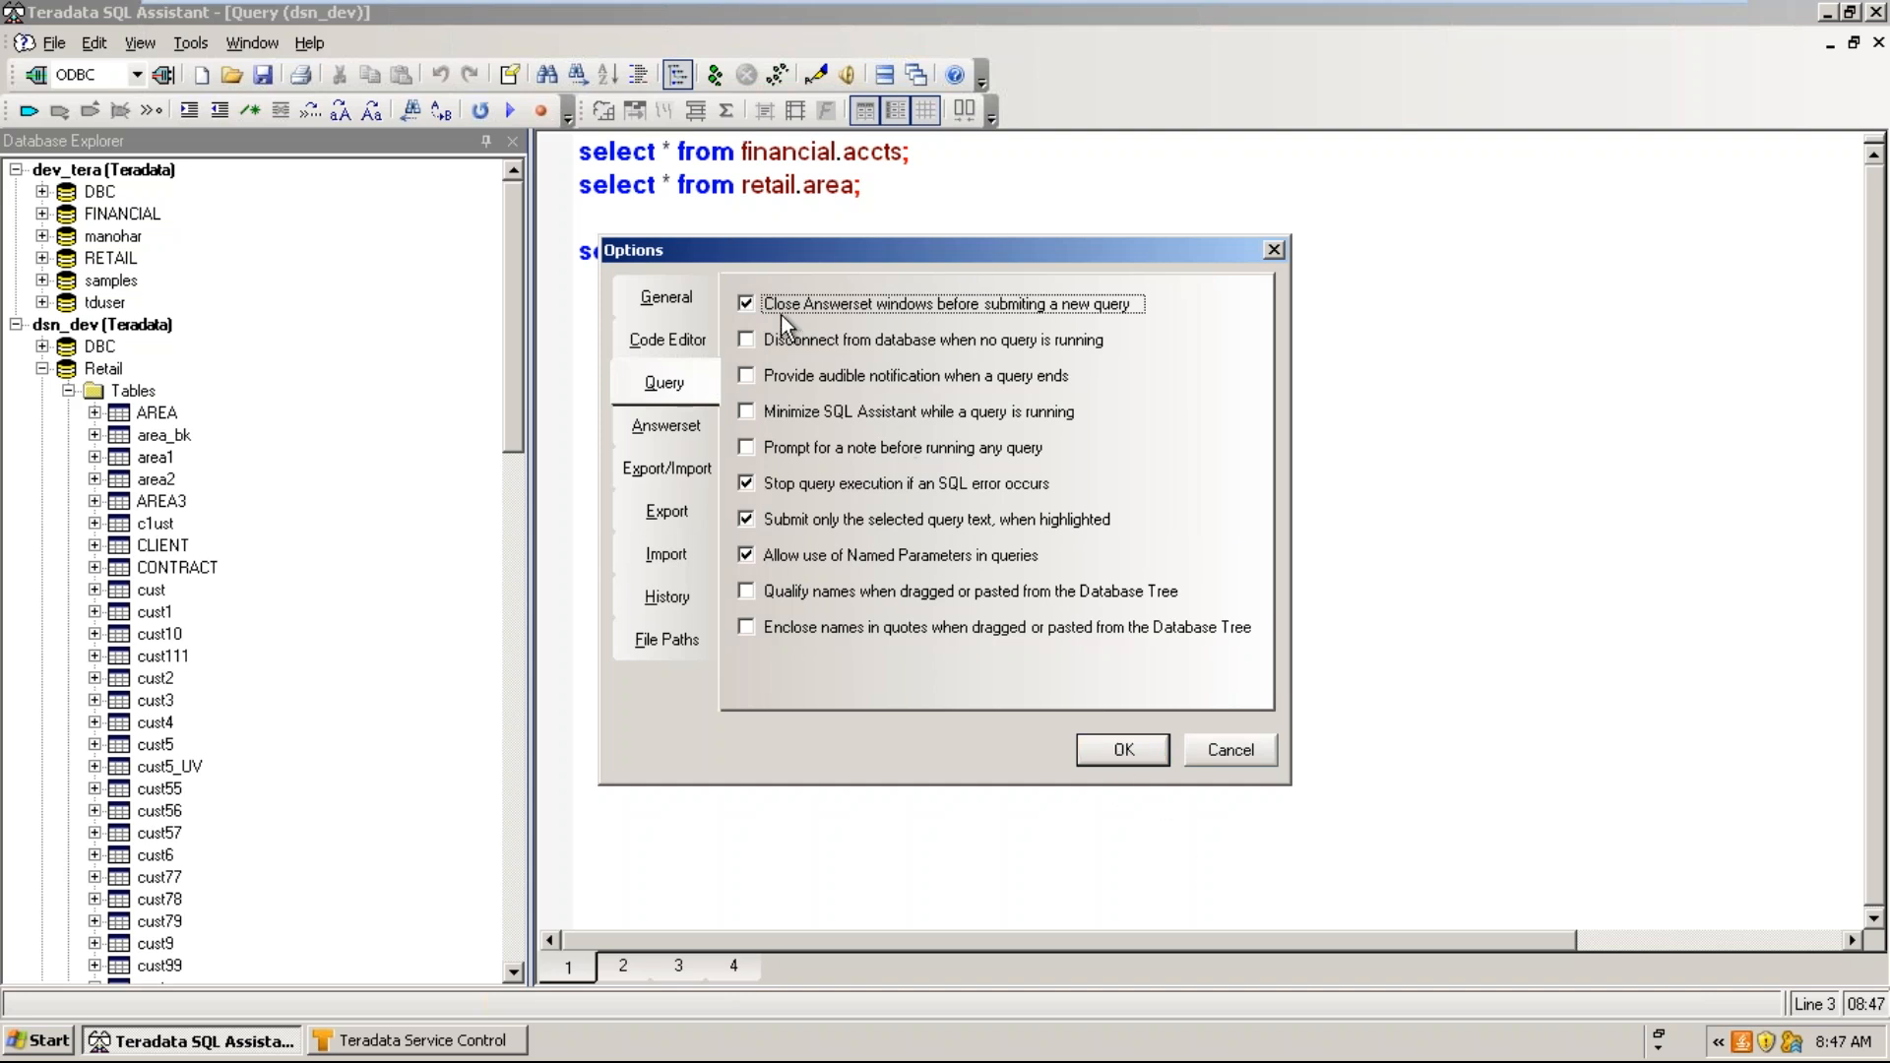
click(1122, 751)
- Run only the SELECT statement on financial.accts and check which answer set windows are open
click(703, 434)
drag(921, 153, 552, 150)
click(730, 73)
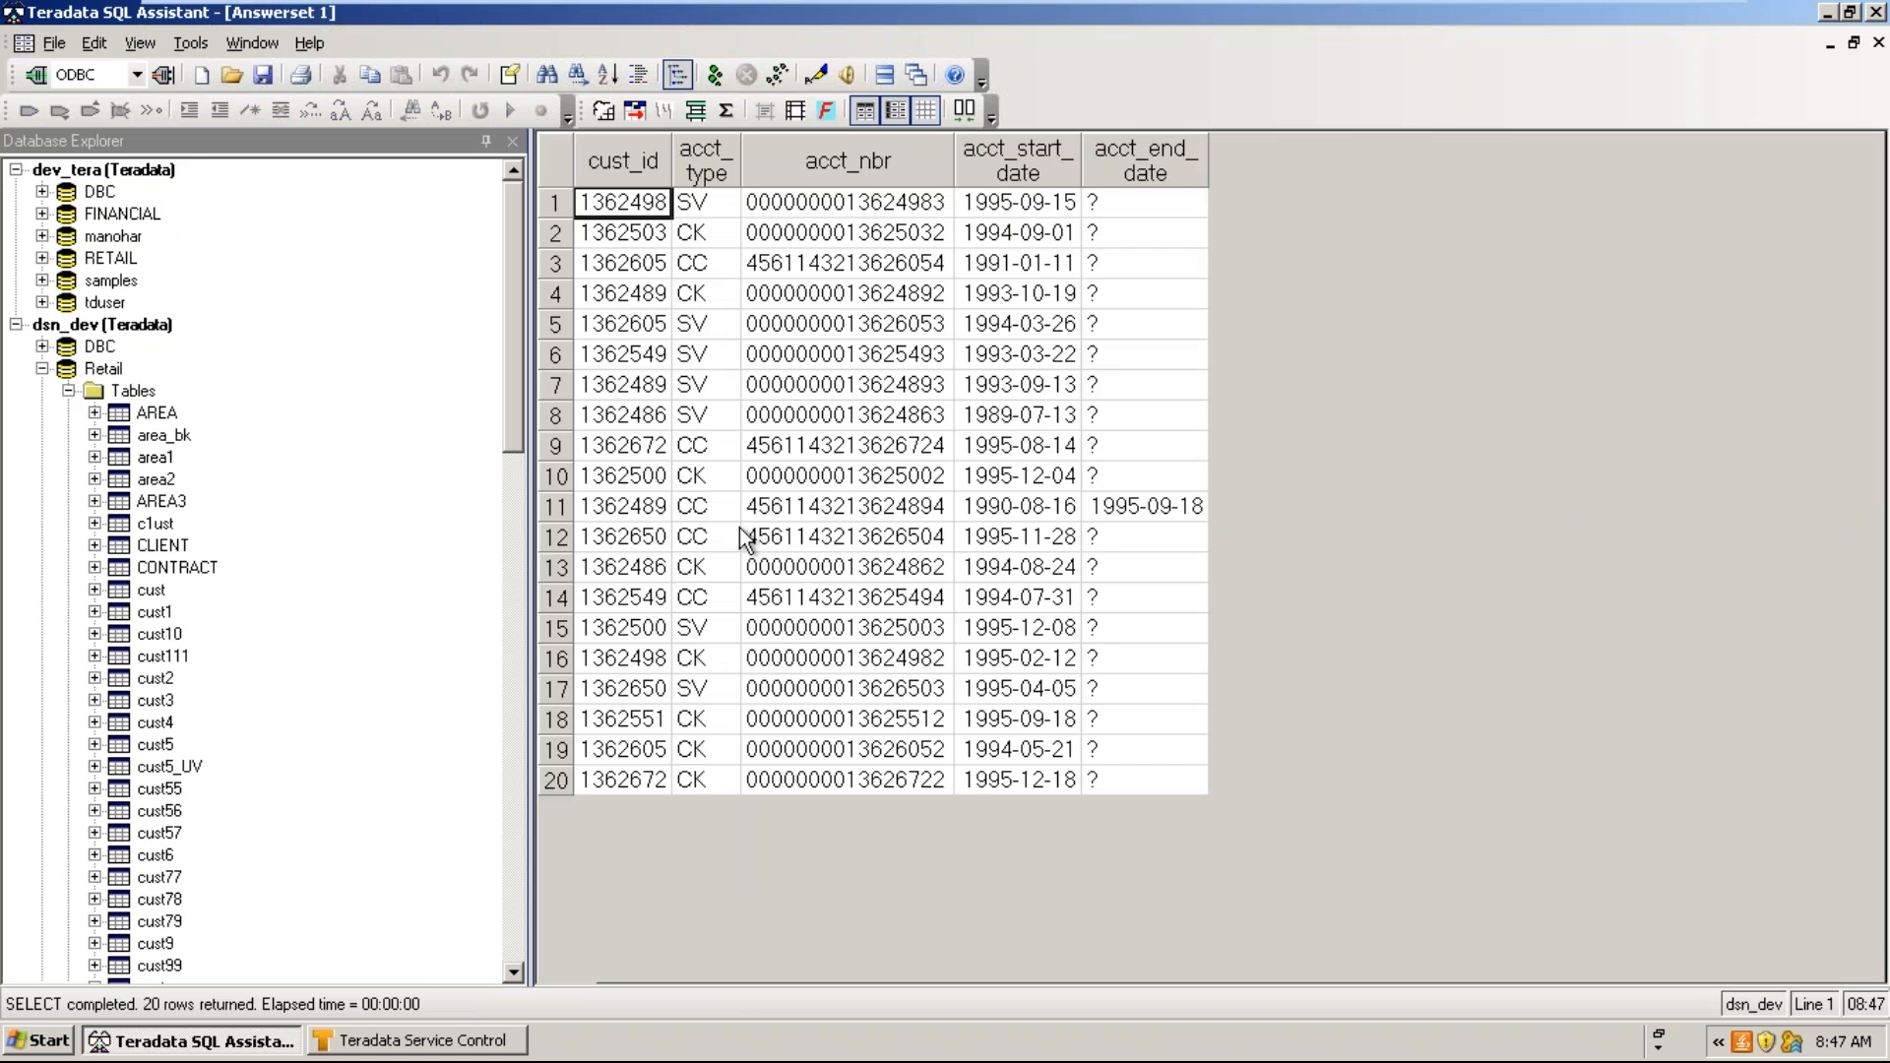
click(252, 43)
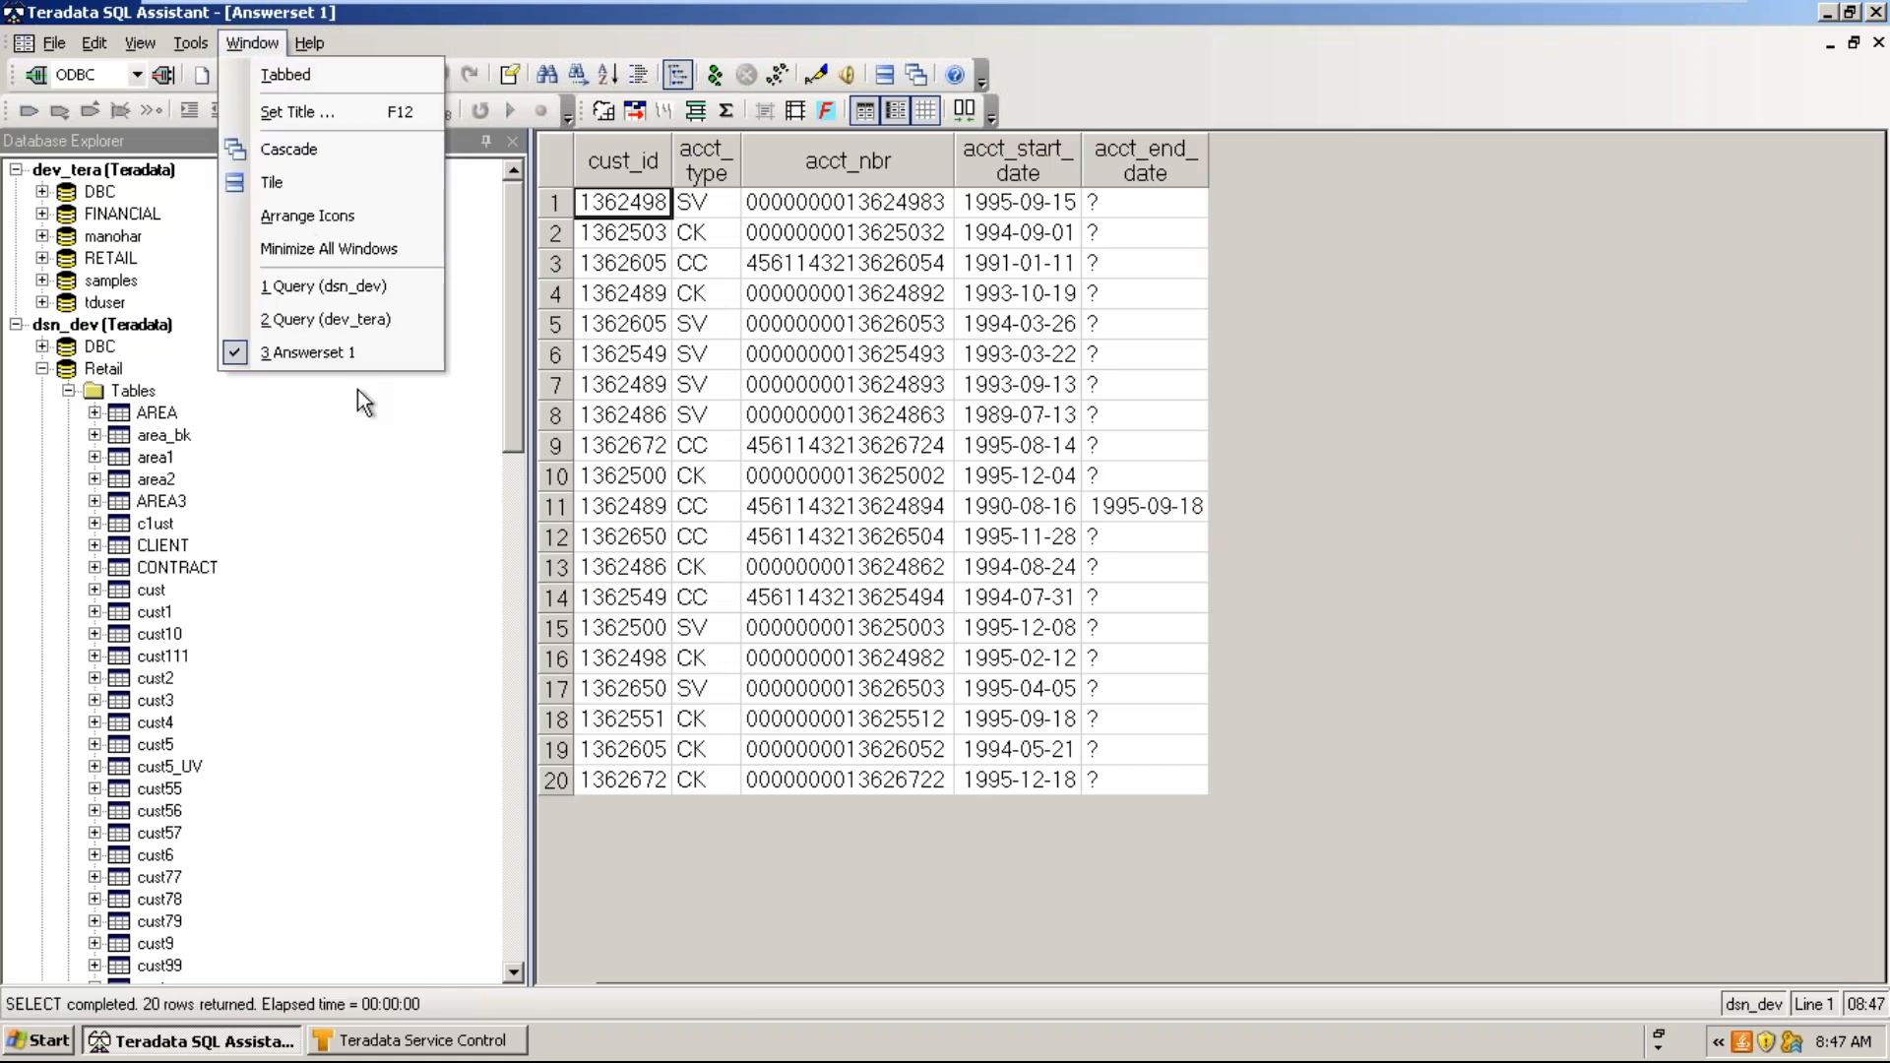
- Run only the SELECT statement on retail.area and check which answer set windows are open
click(326, 360)
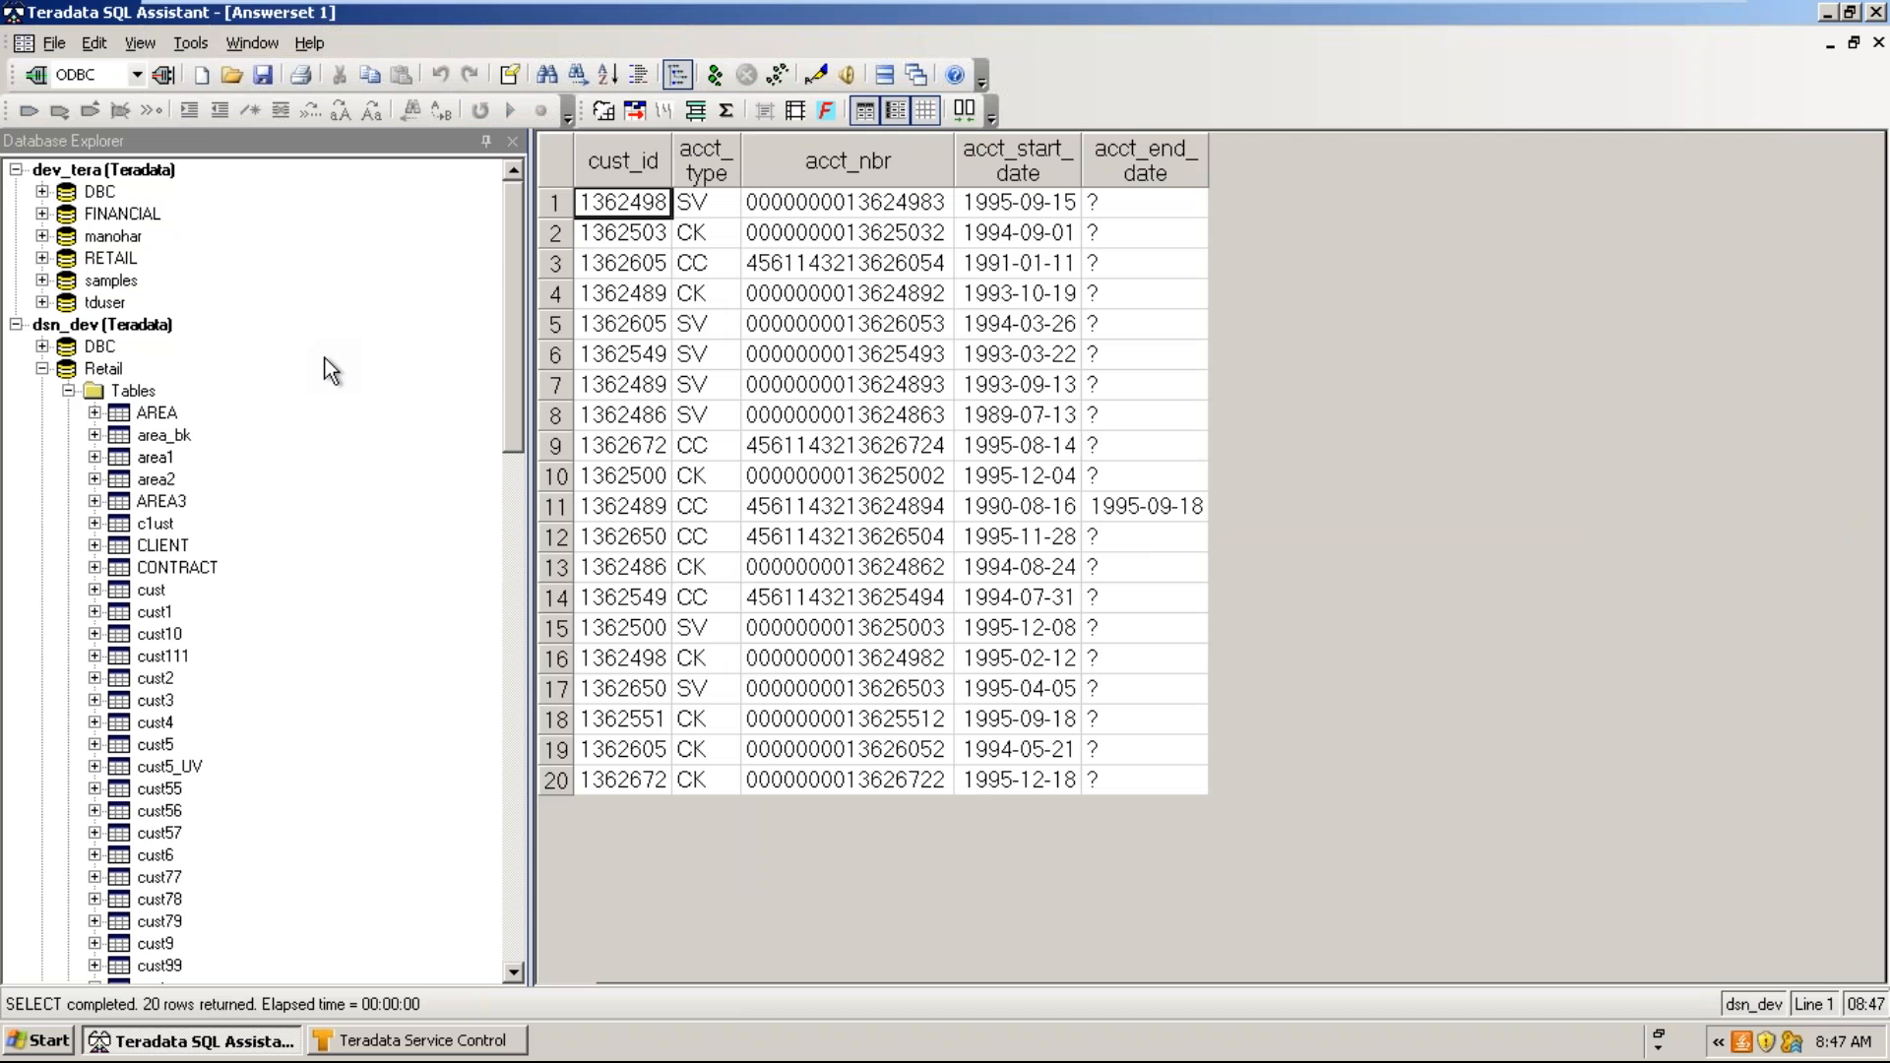
key(ctrl+Tab)
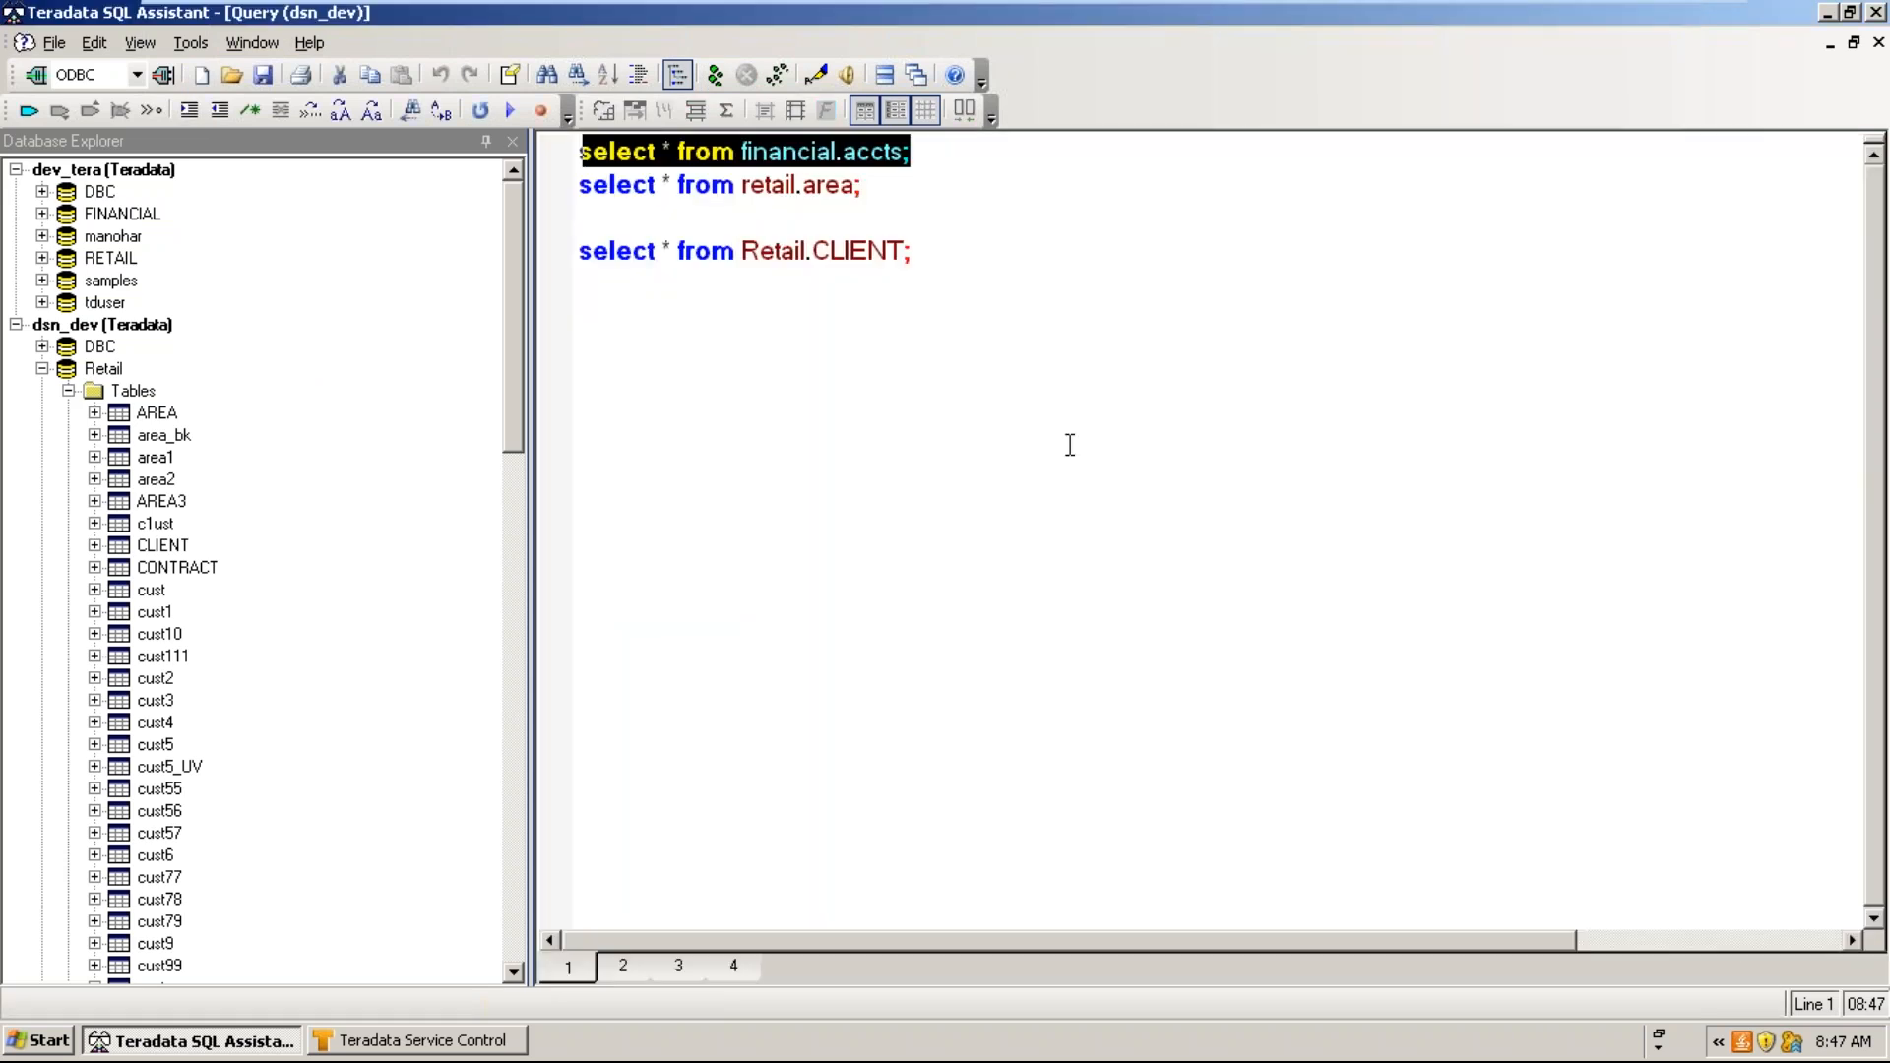
key(Down)
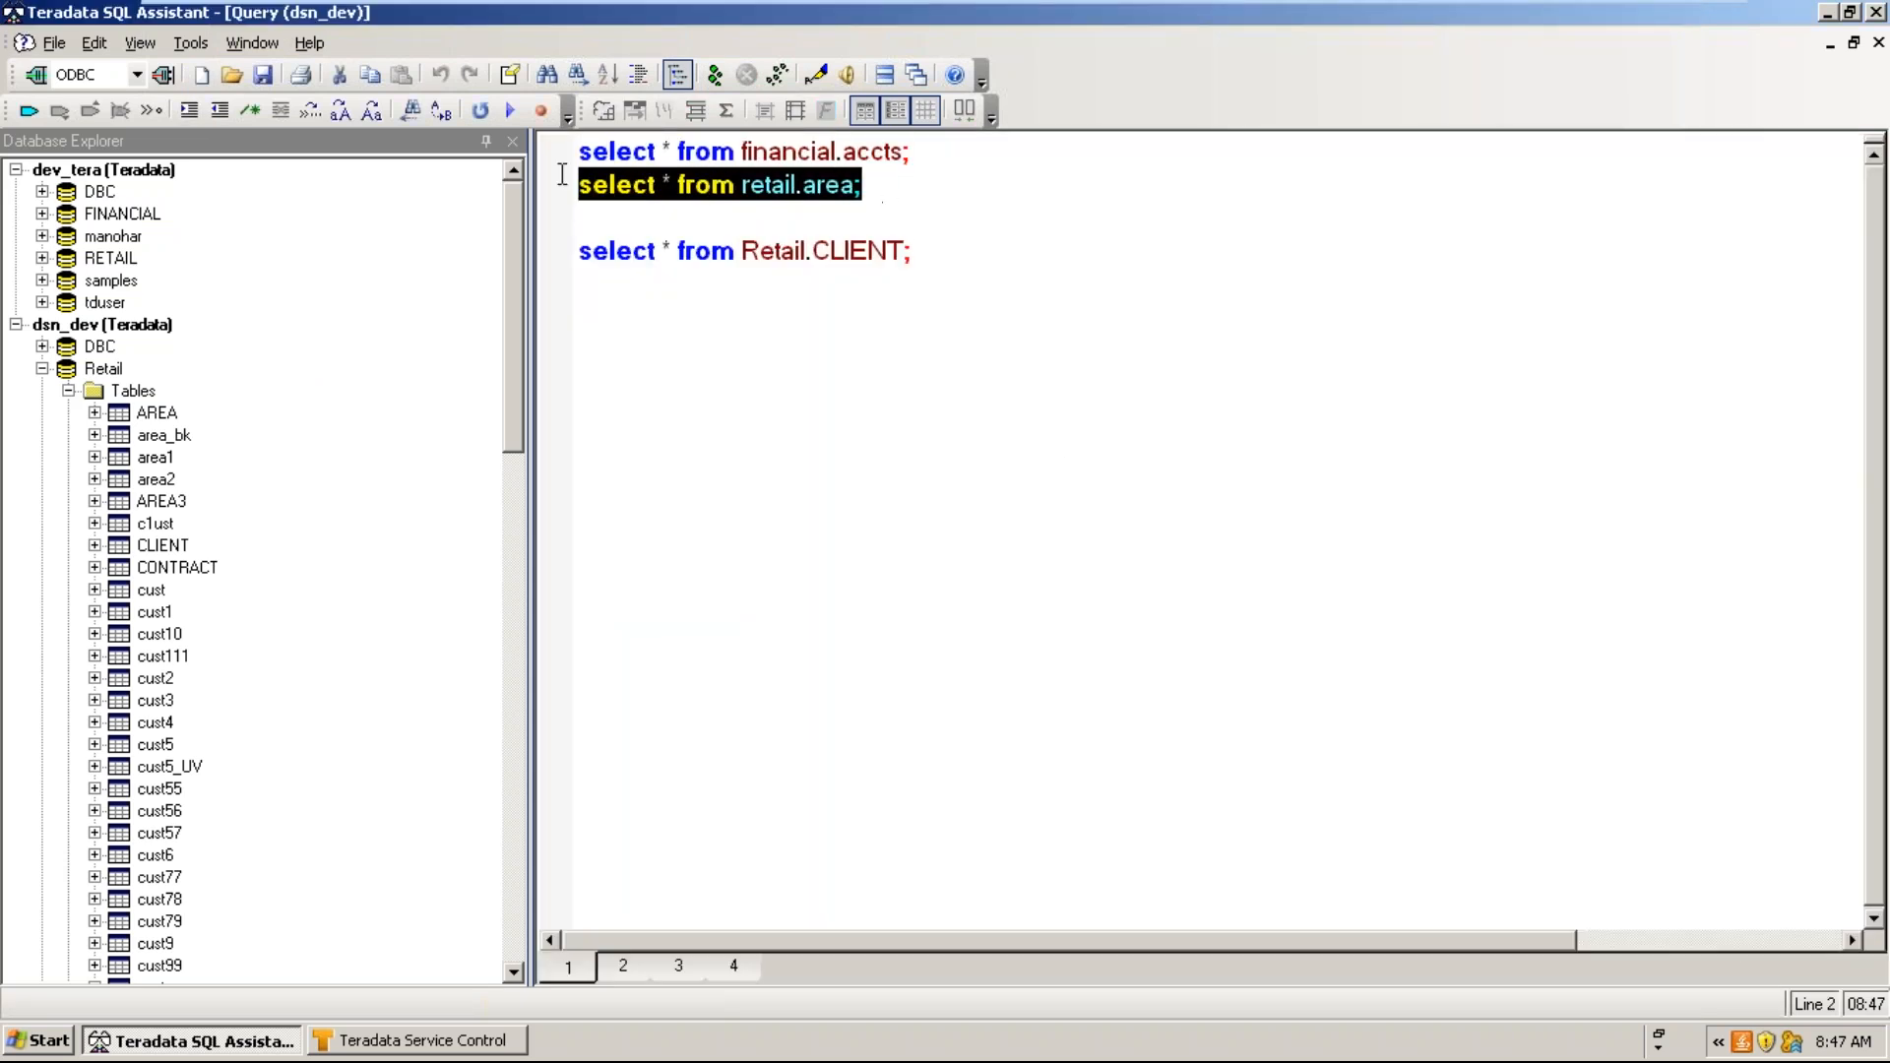
click(709, 108)
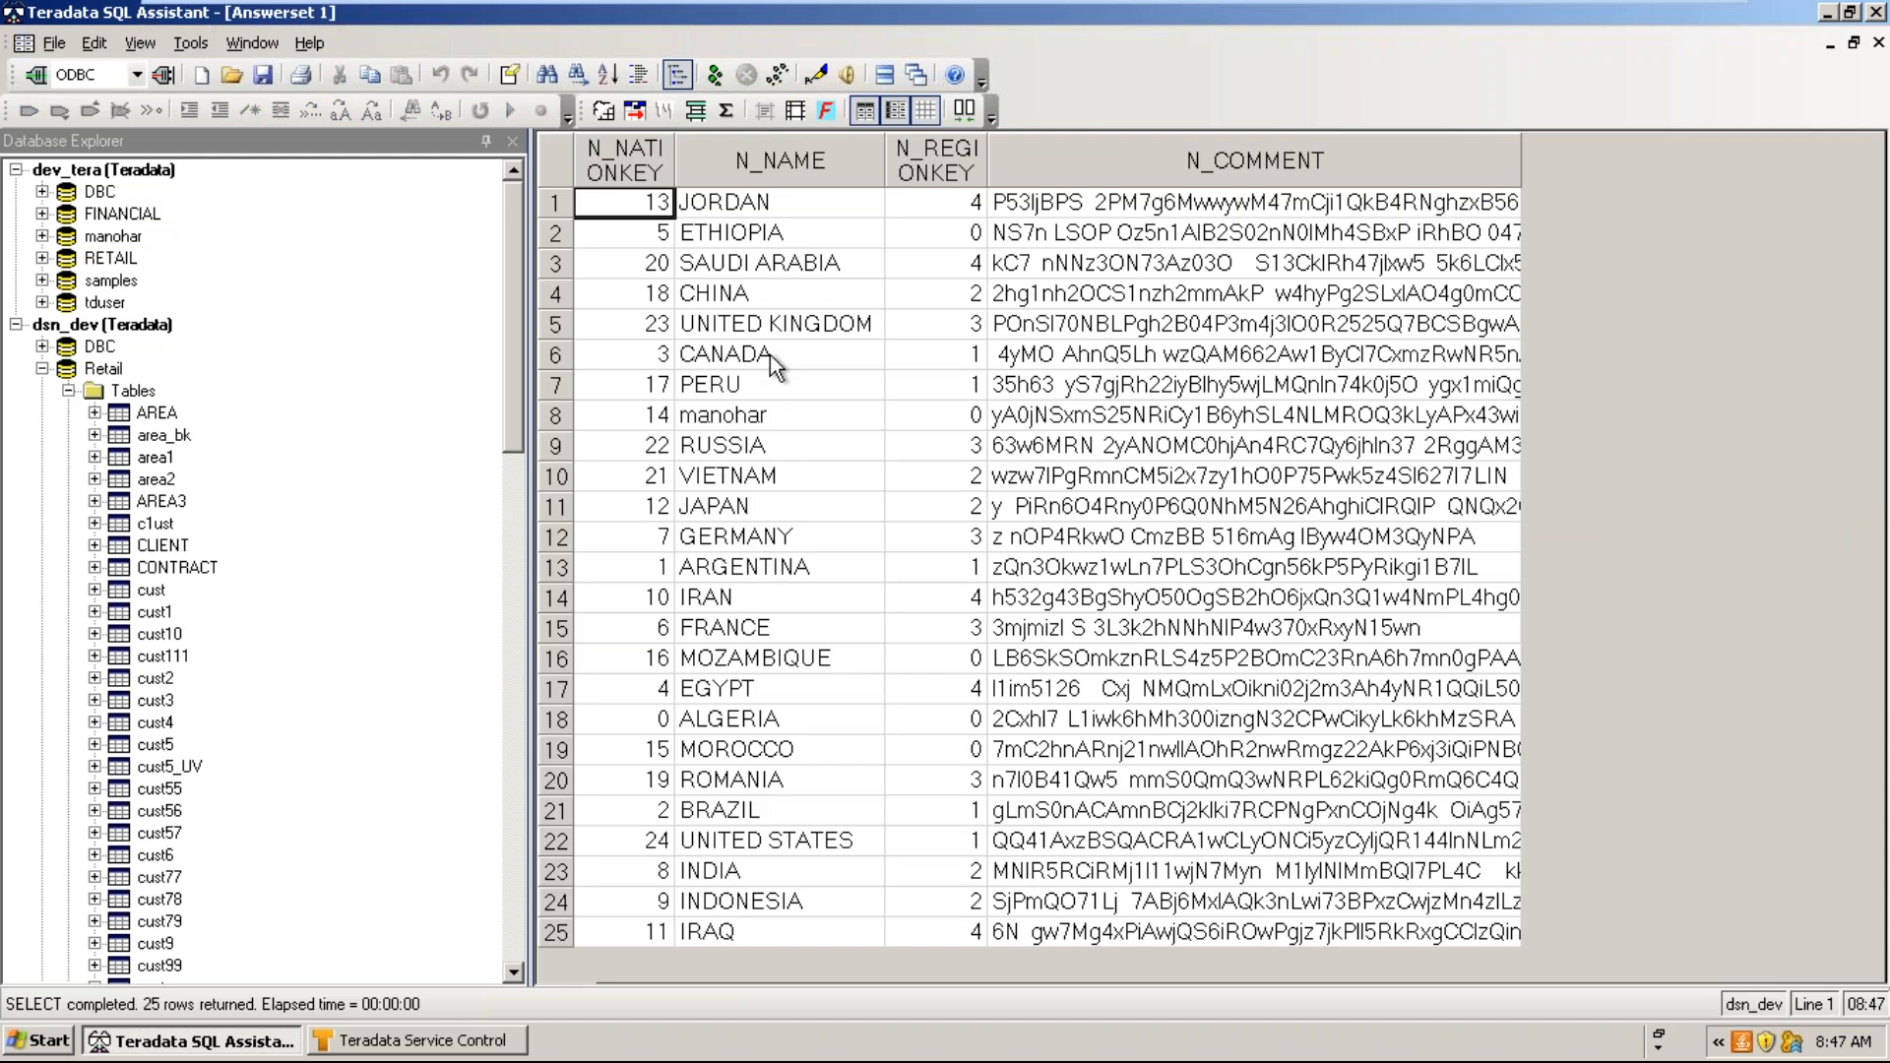
click(236, 43)
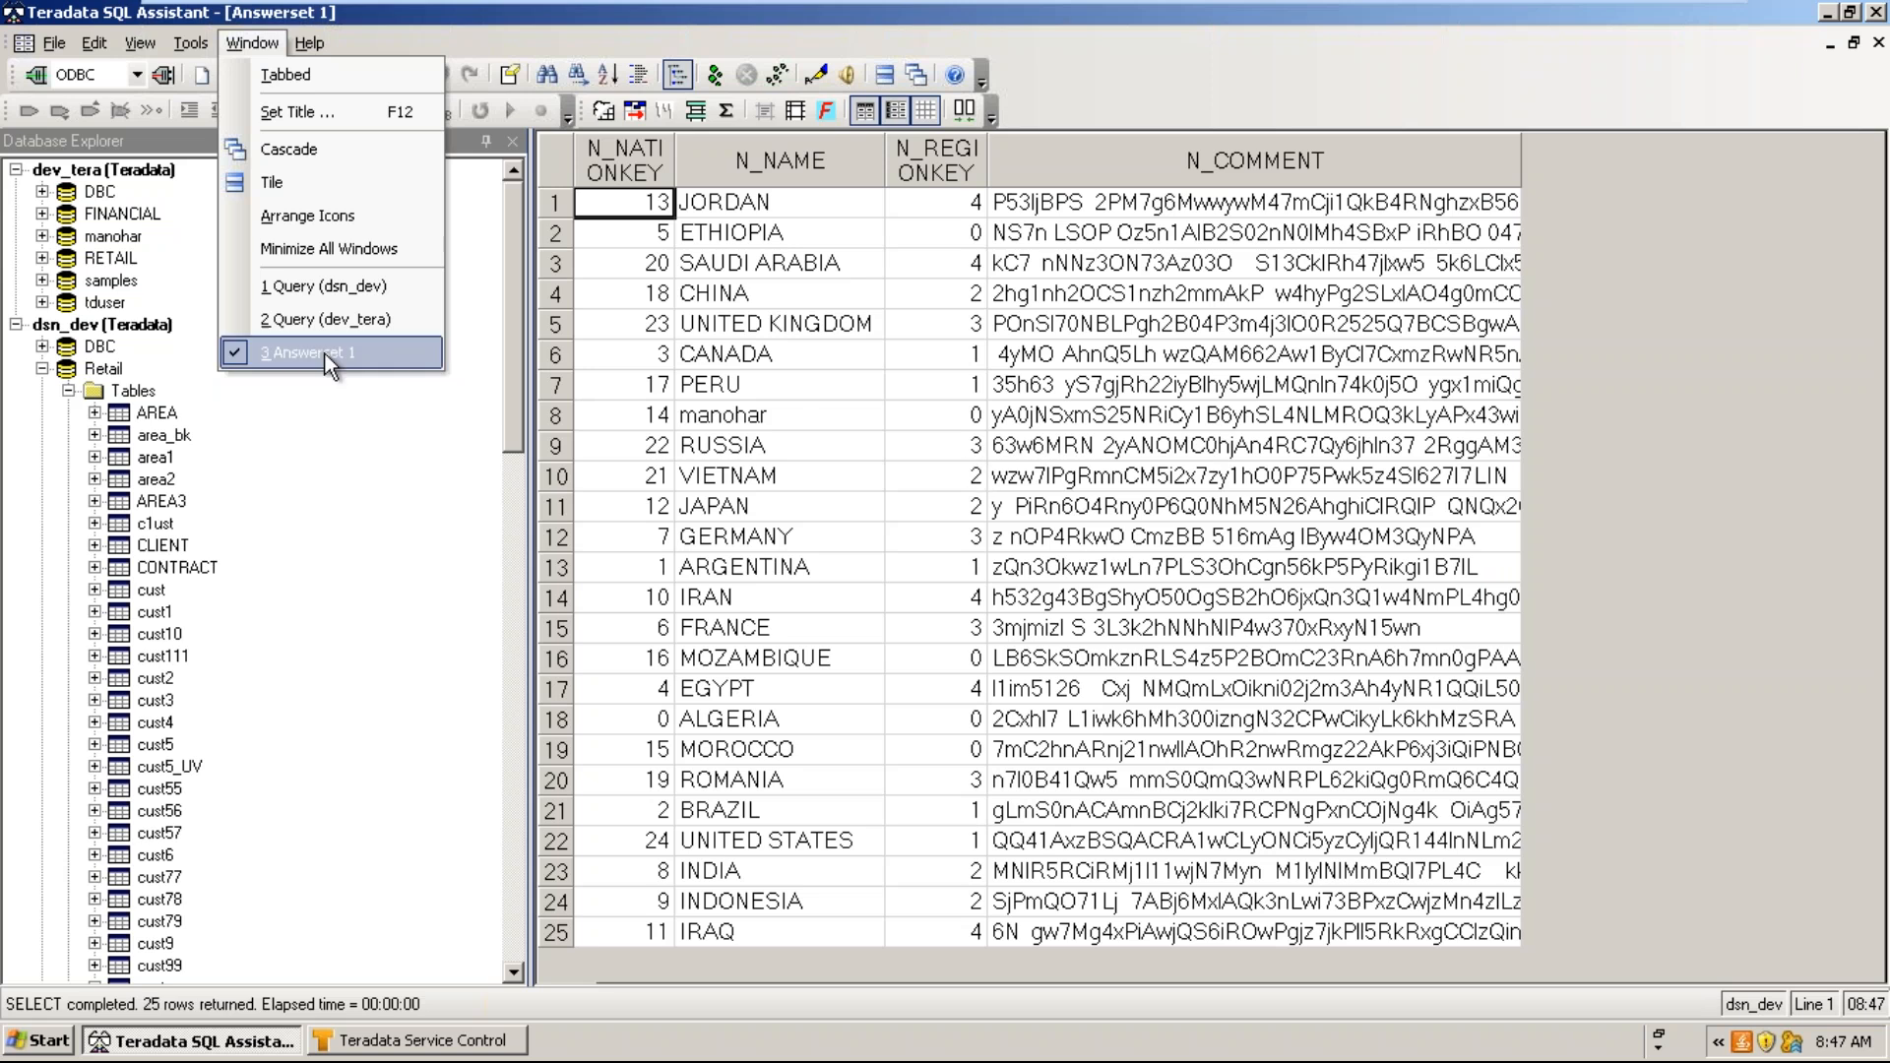
click(293, 350)
- In the Query options, disable closing Answerset windows before a new query and enable minimizing SQL Assistant while a query is running
click(190, 43)
click(275, 563)
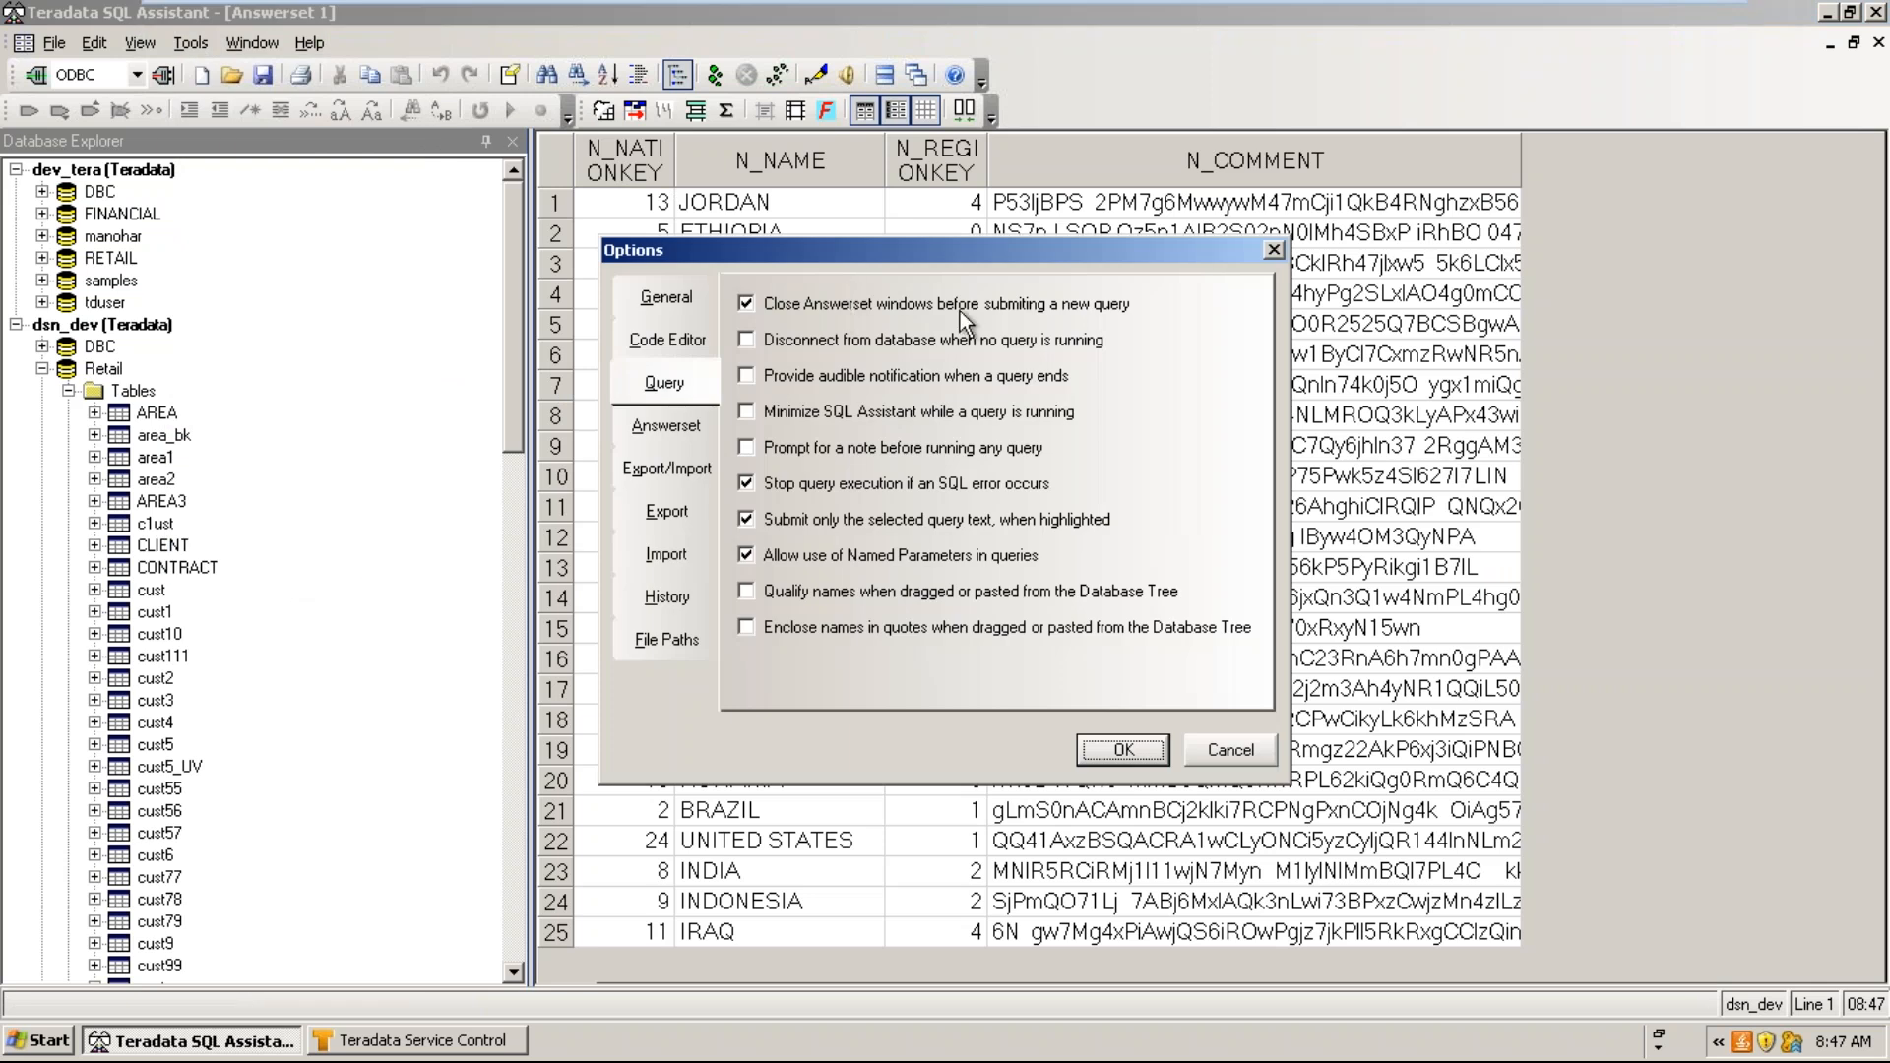
click(748, 305)
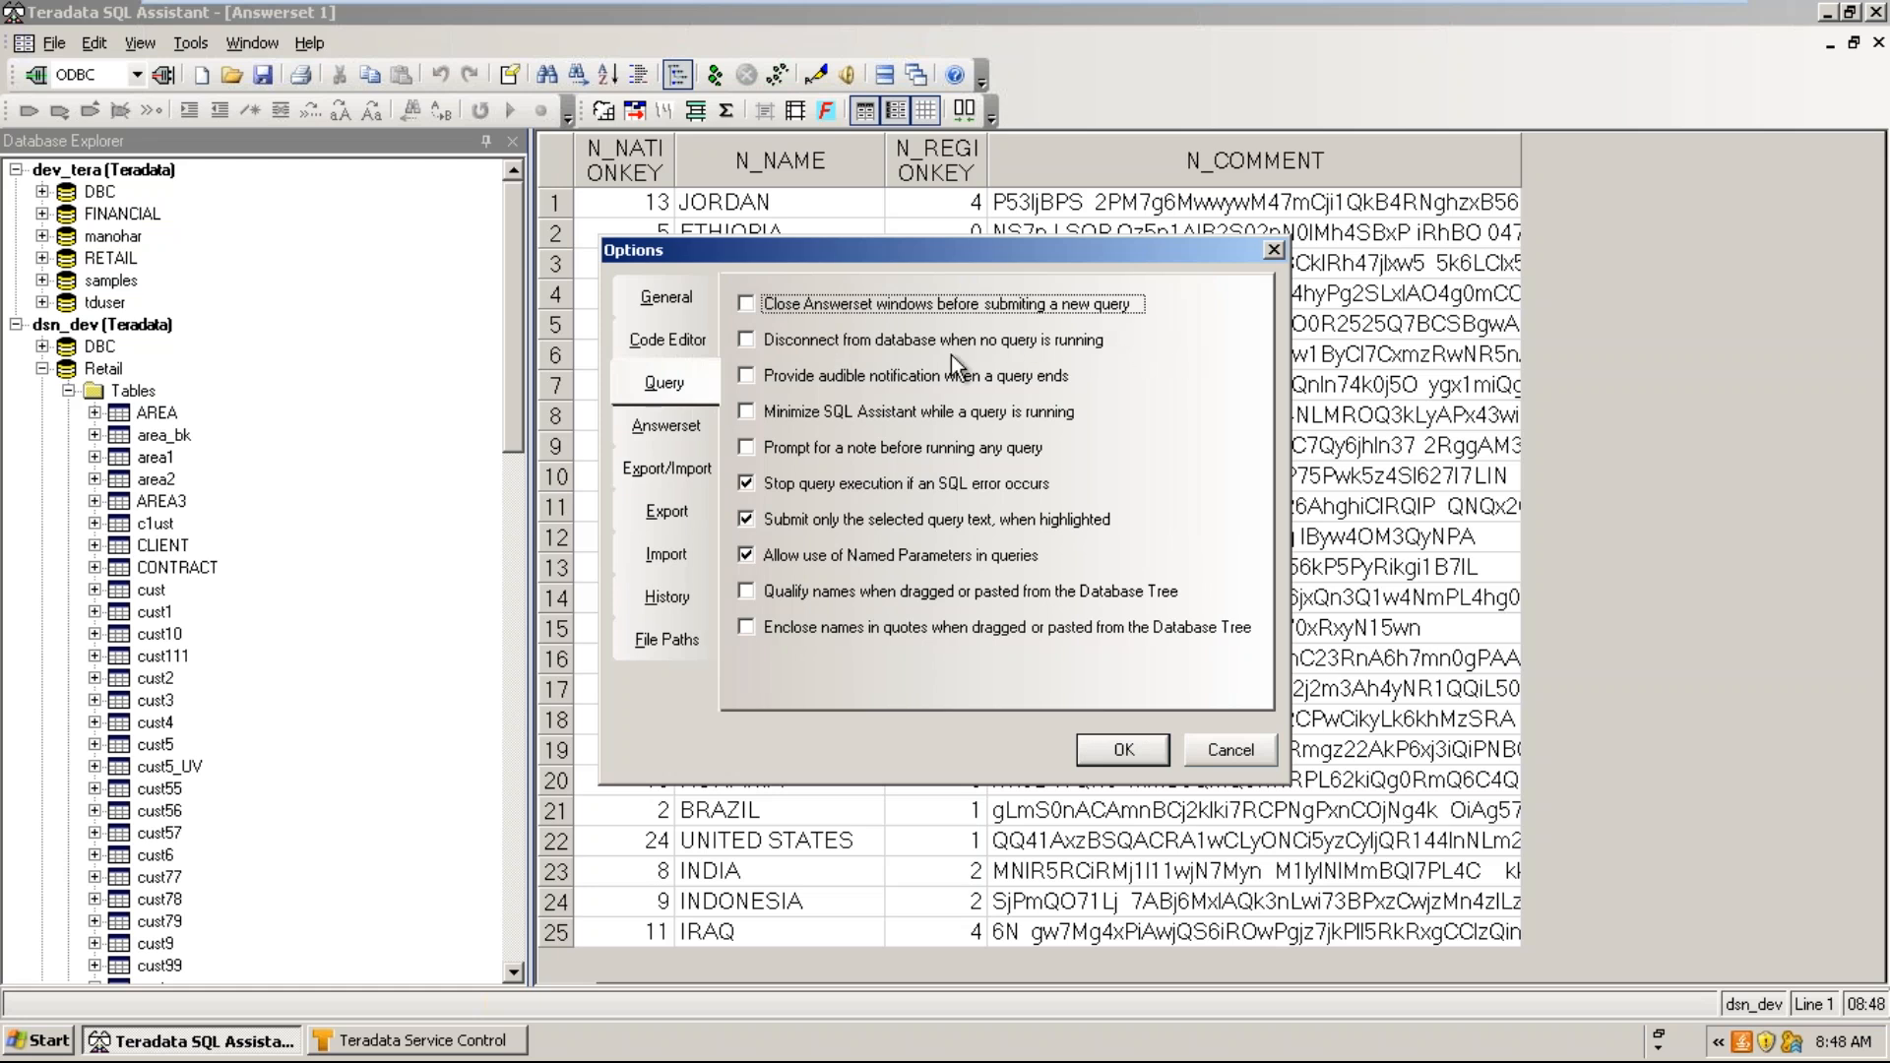
click(799, 351)
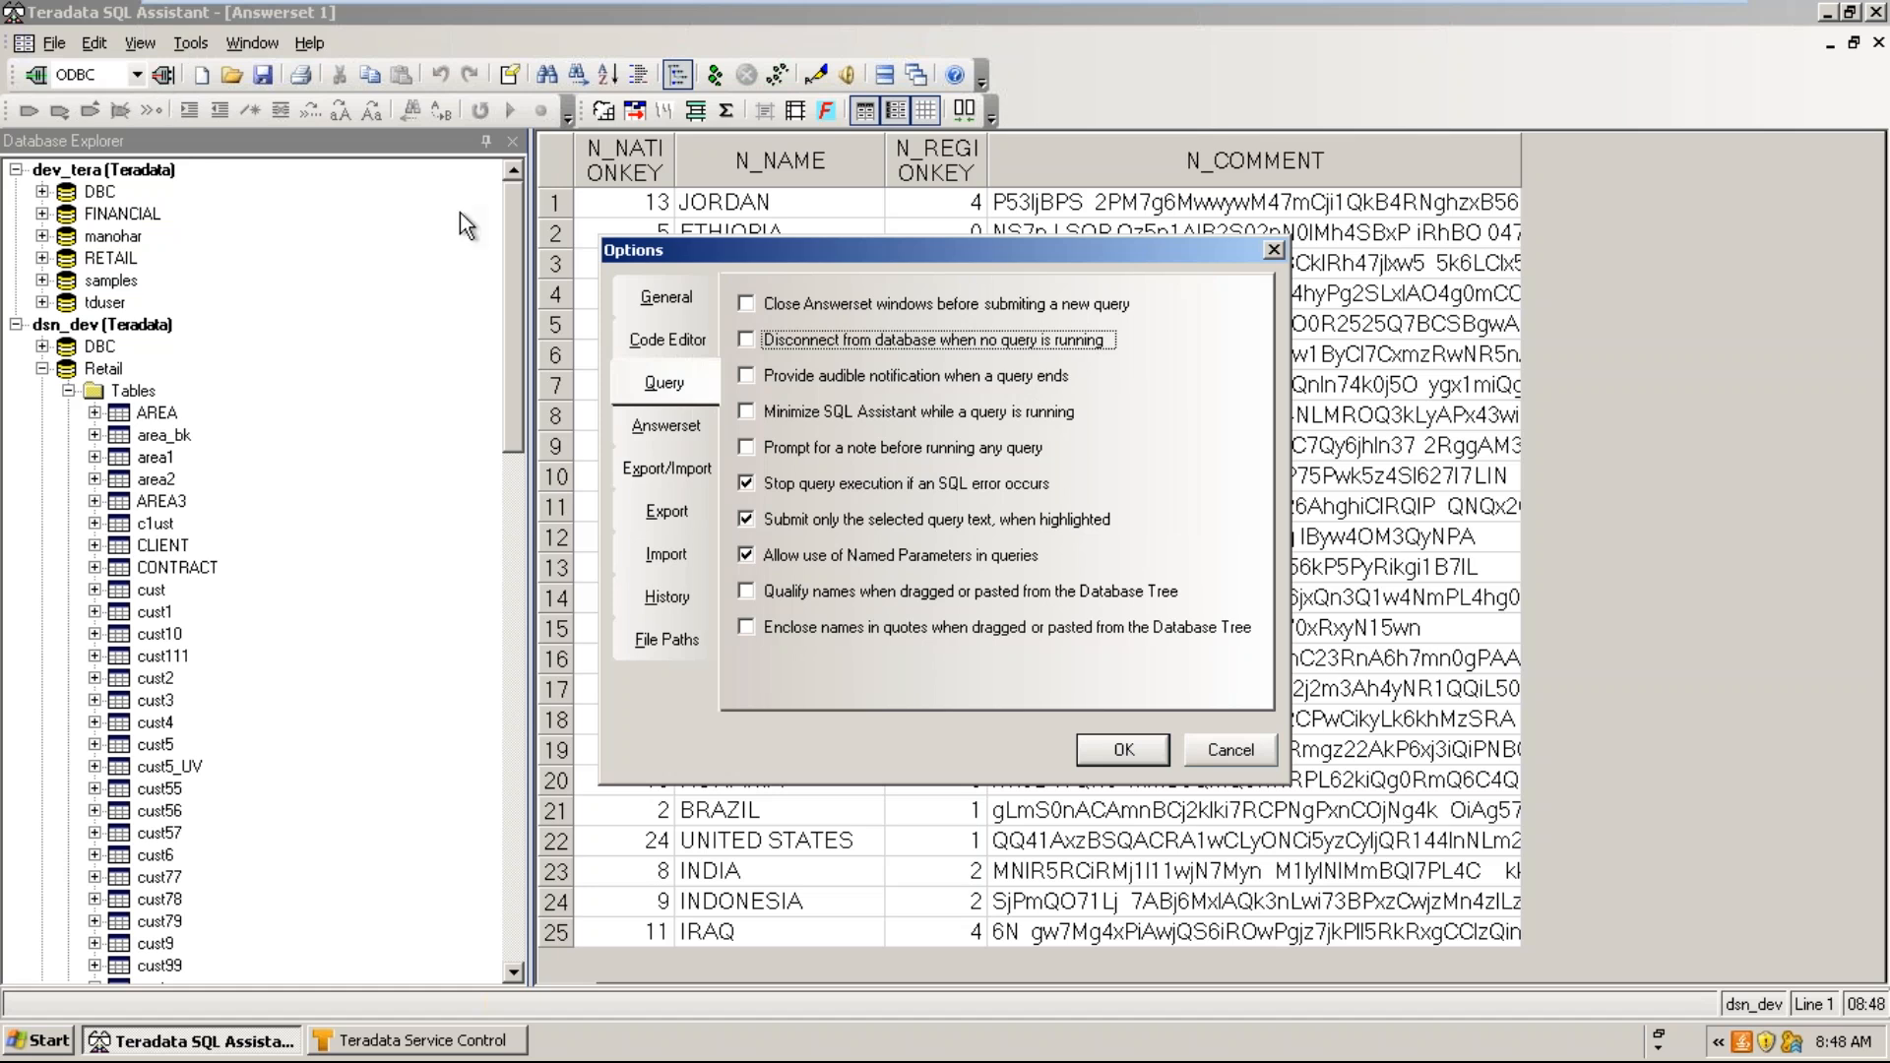
click(1122, 411)
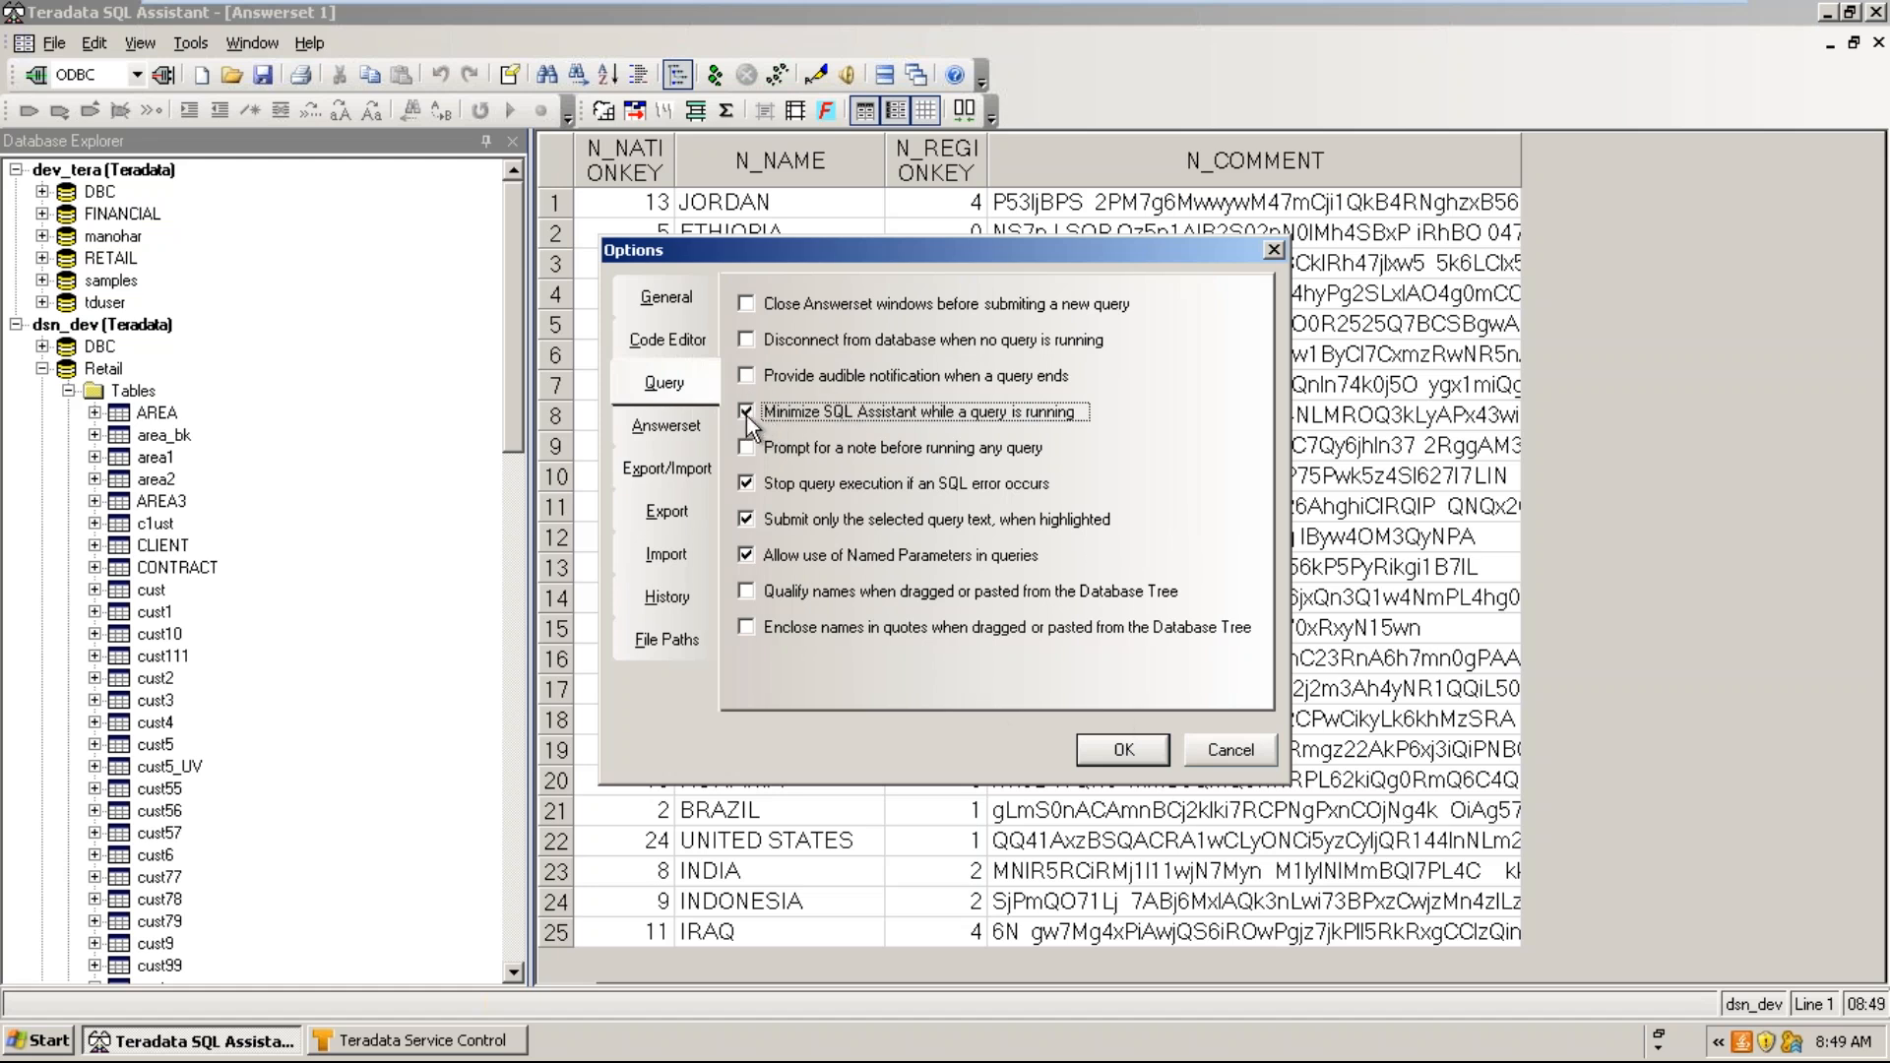
click(1116, 750)
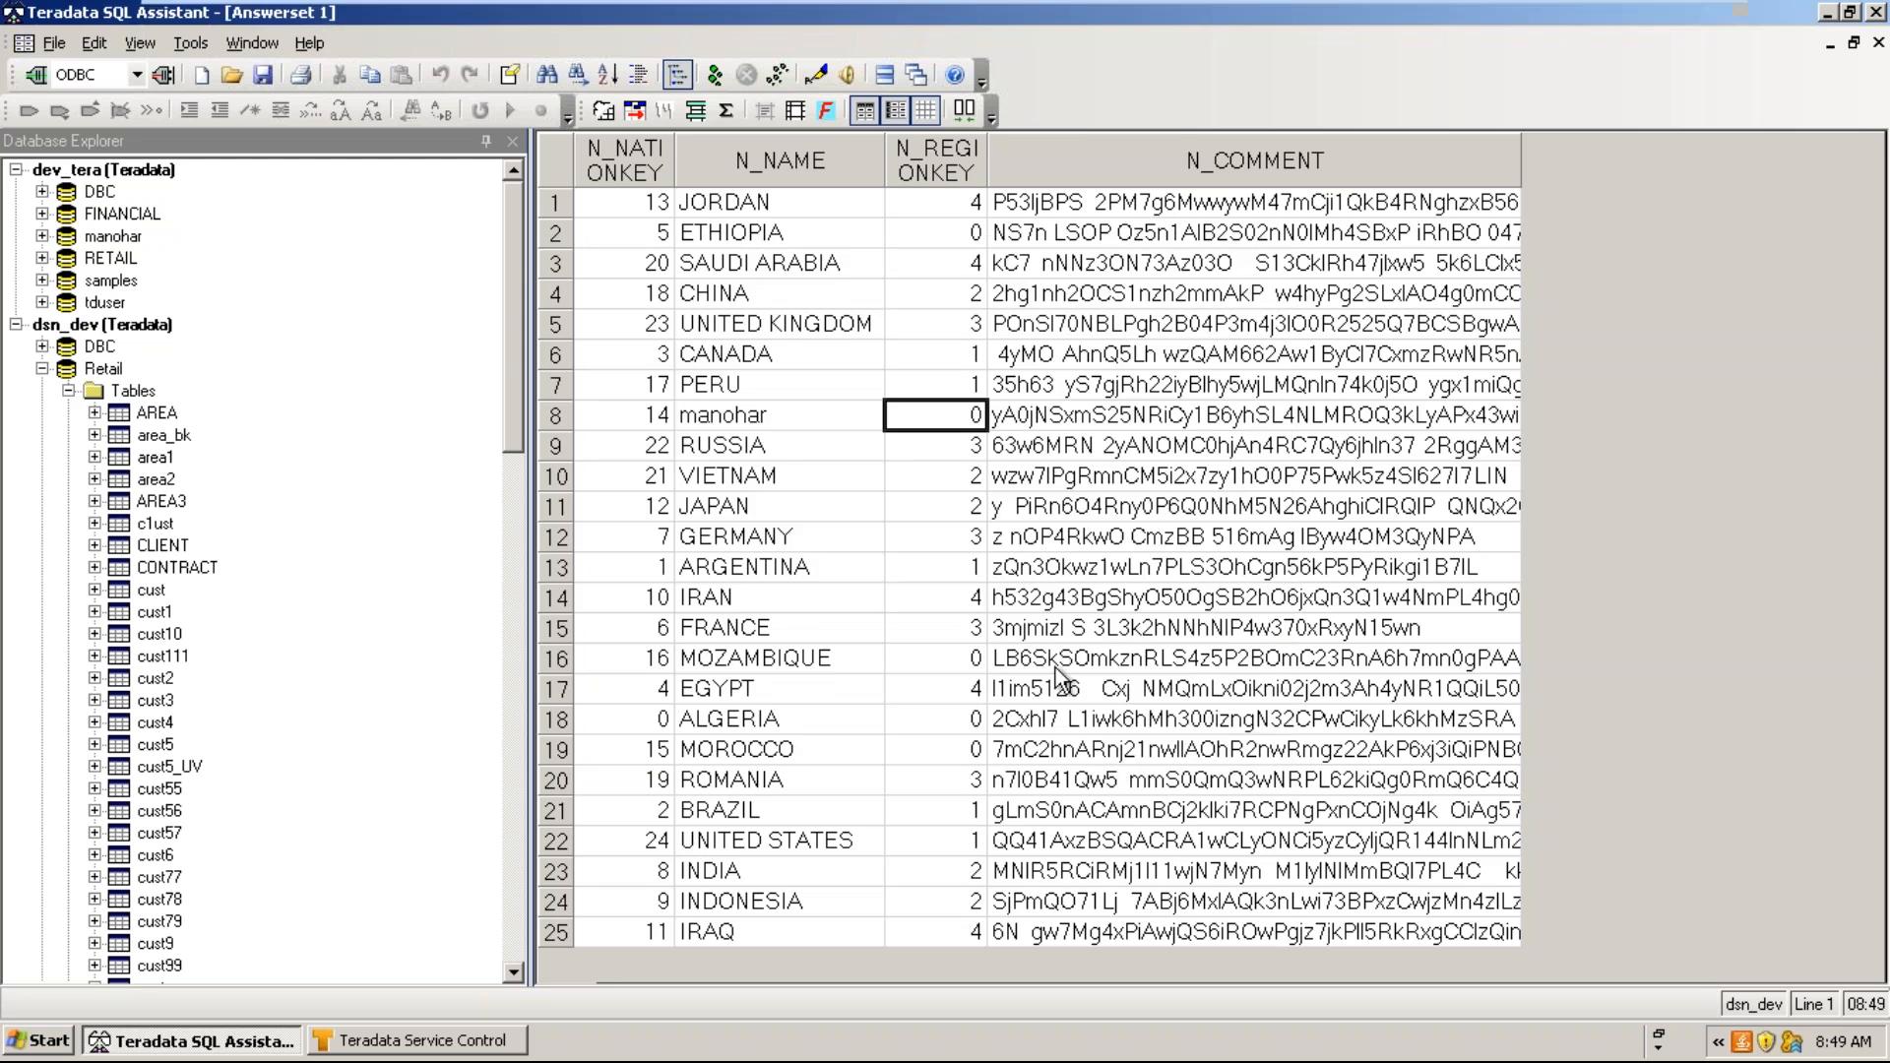
- Run the selected retail.area SELECT statement twice, restoring the SQL Assistant window after each run
key(ctrl+Tab)
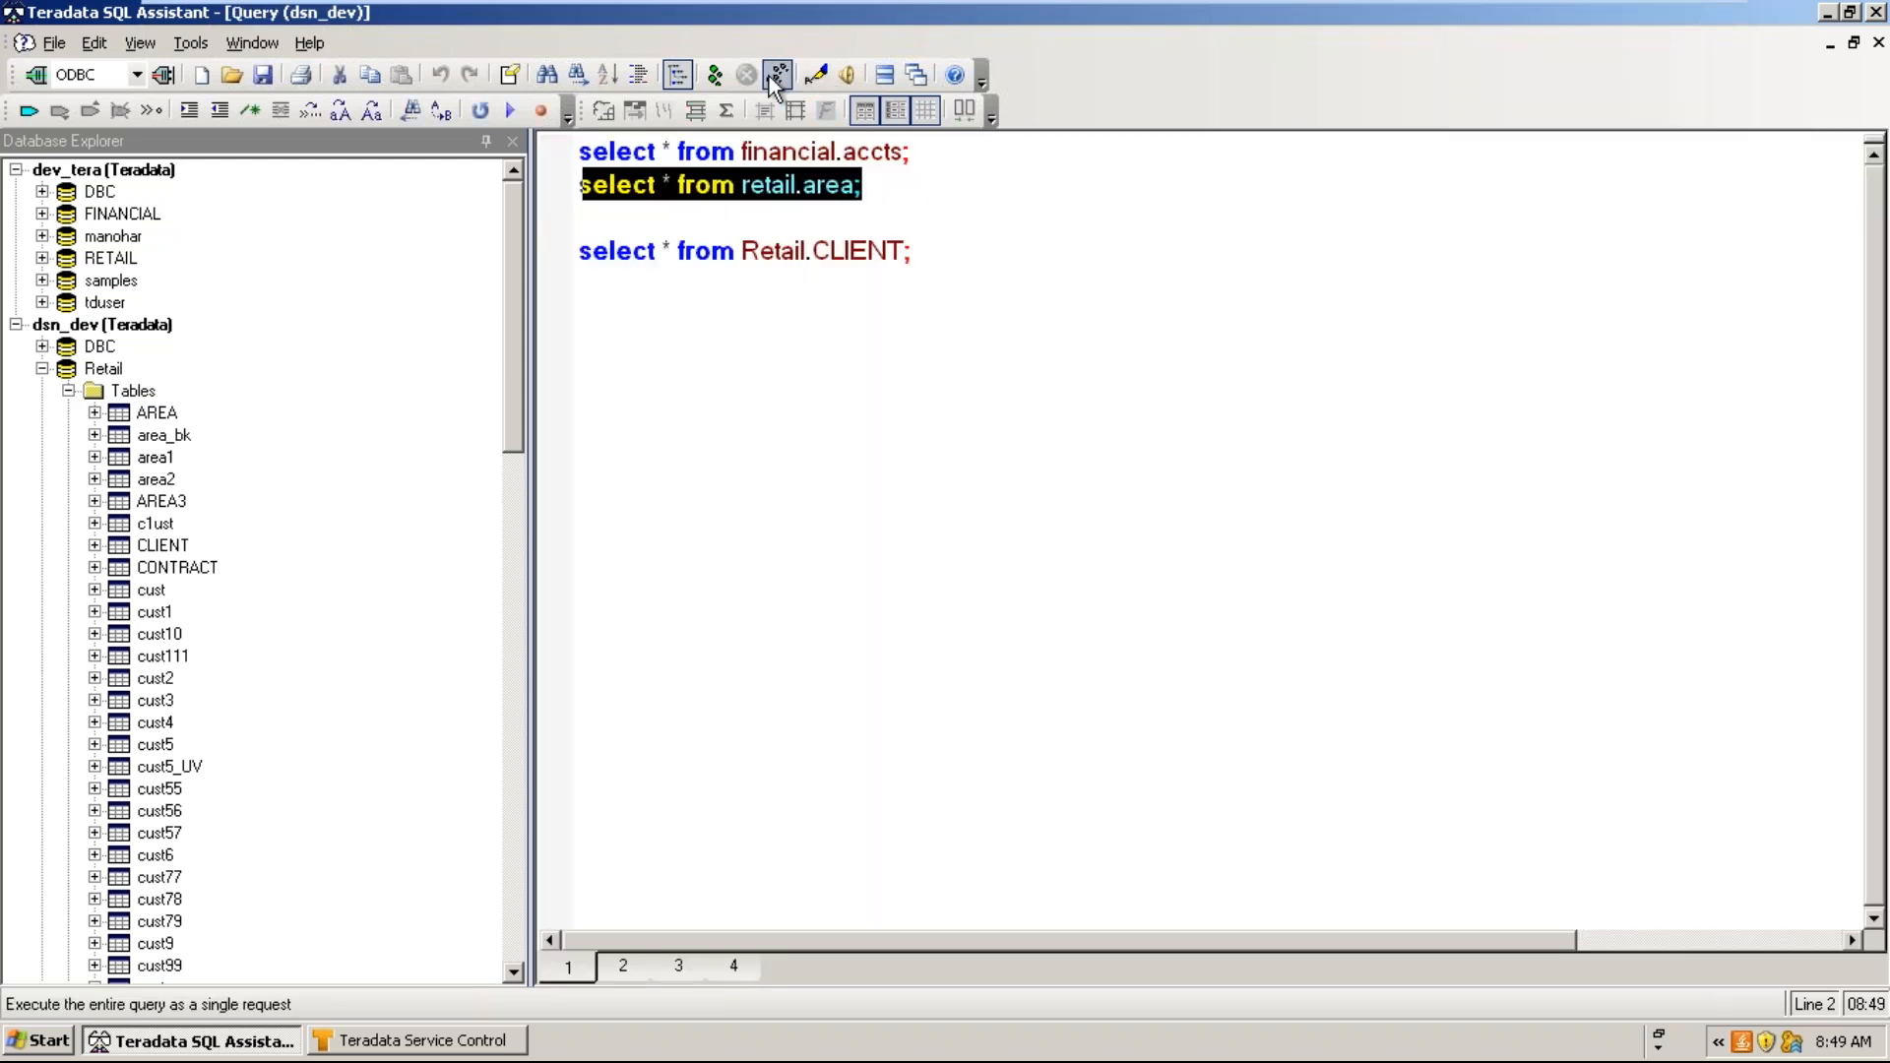
click(719, 79)
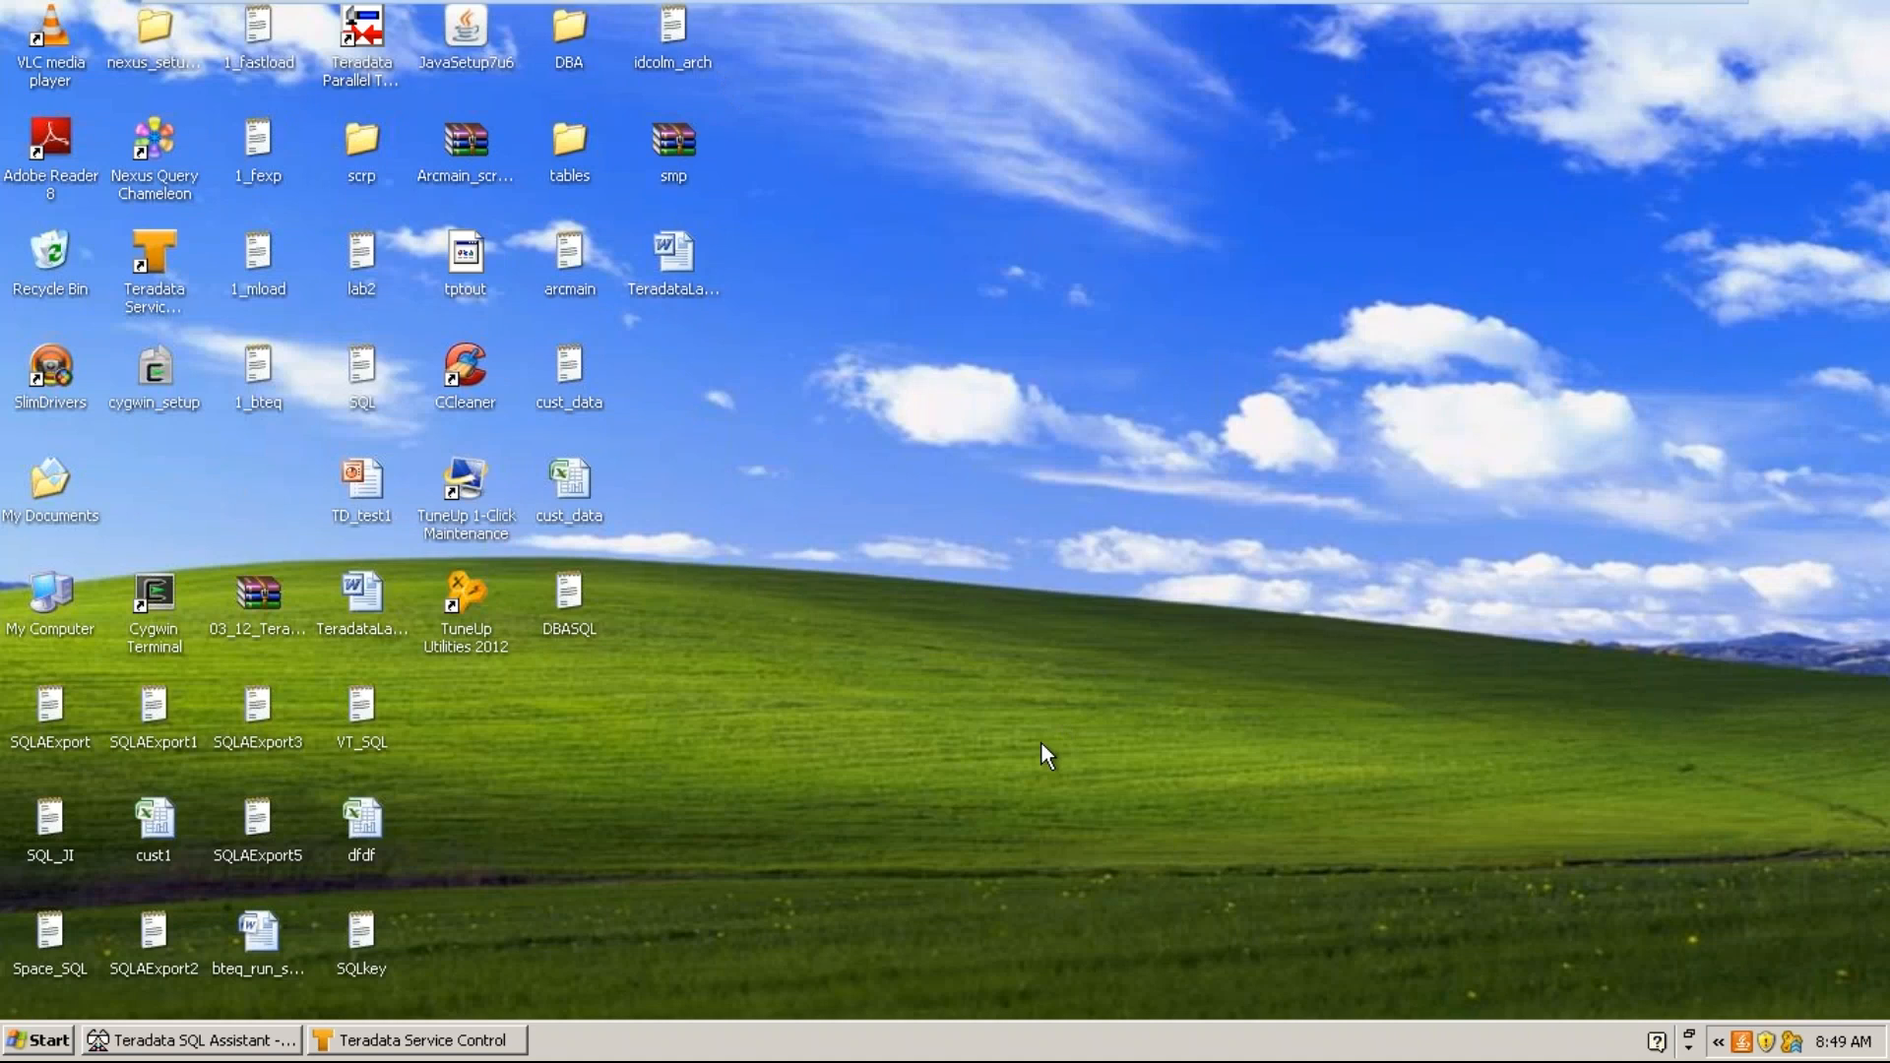
click(209, 1036)
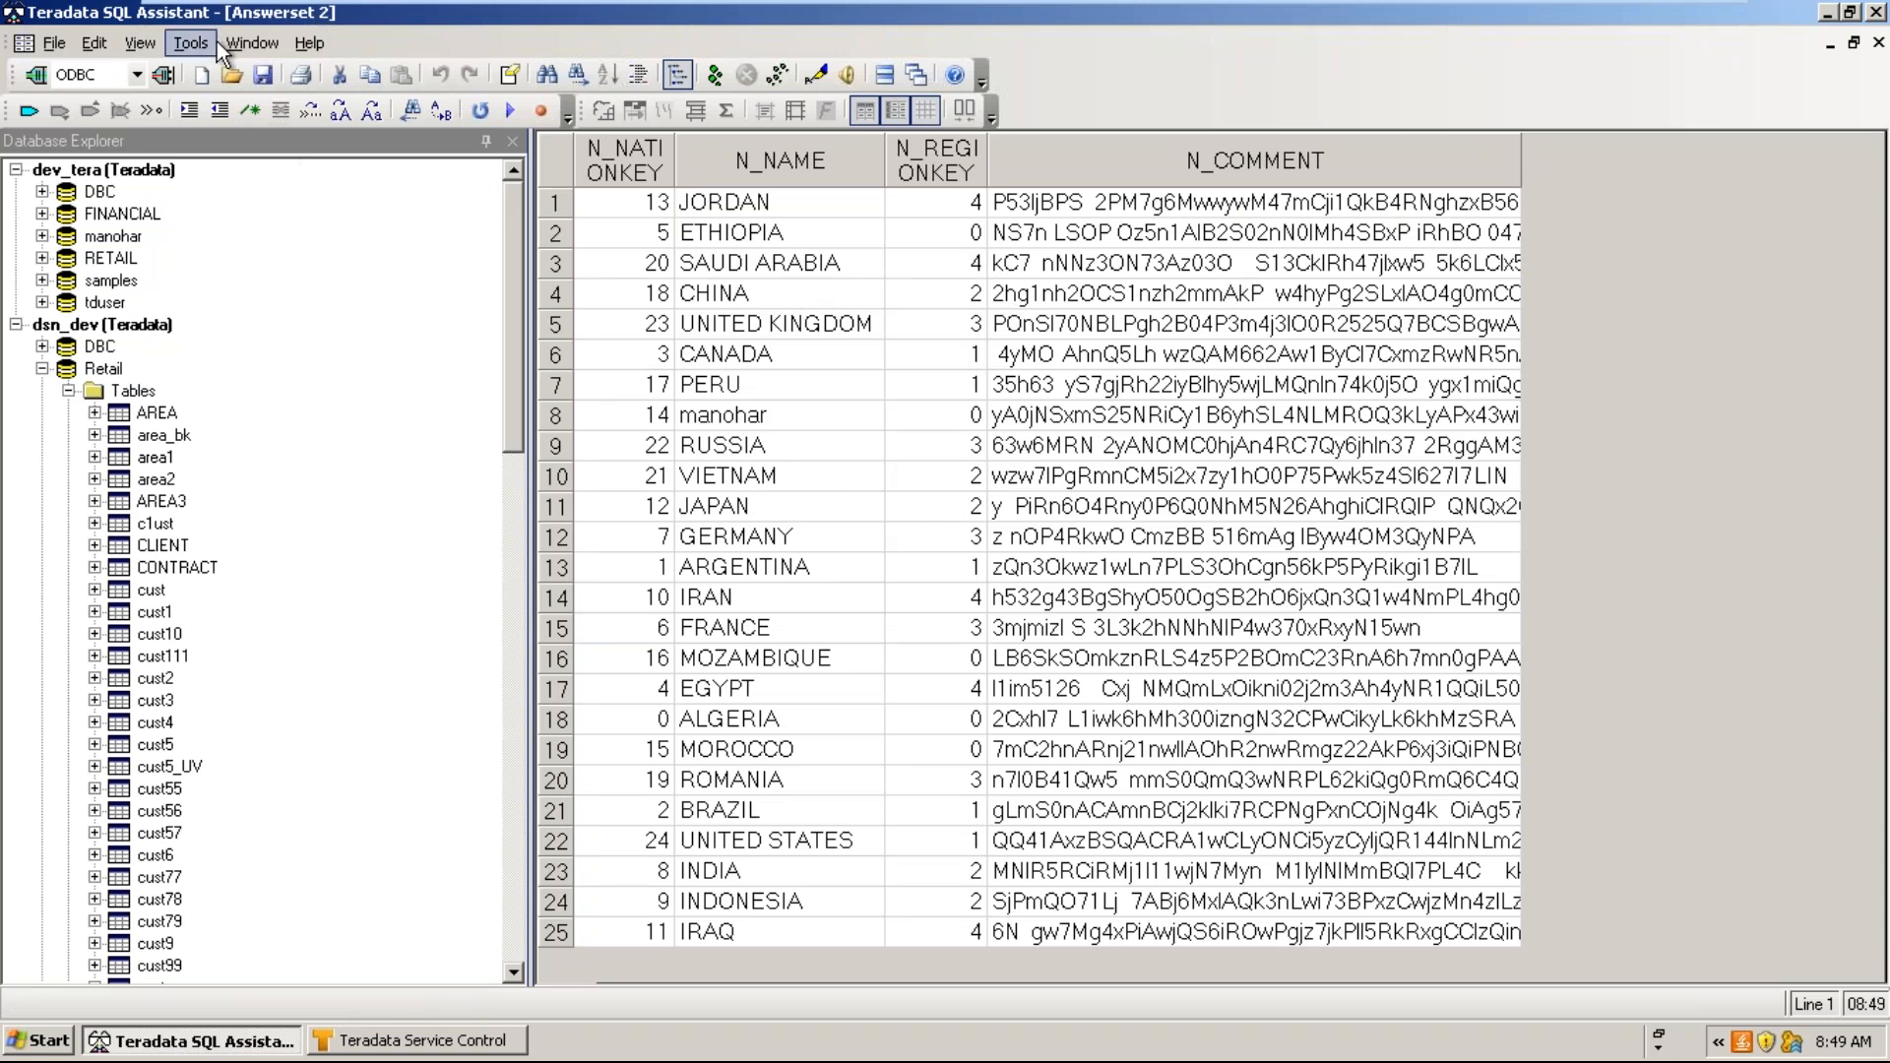
click(262, 41)
click(285, 295)
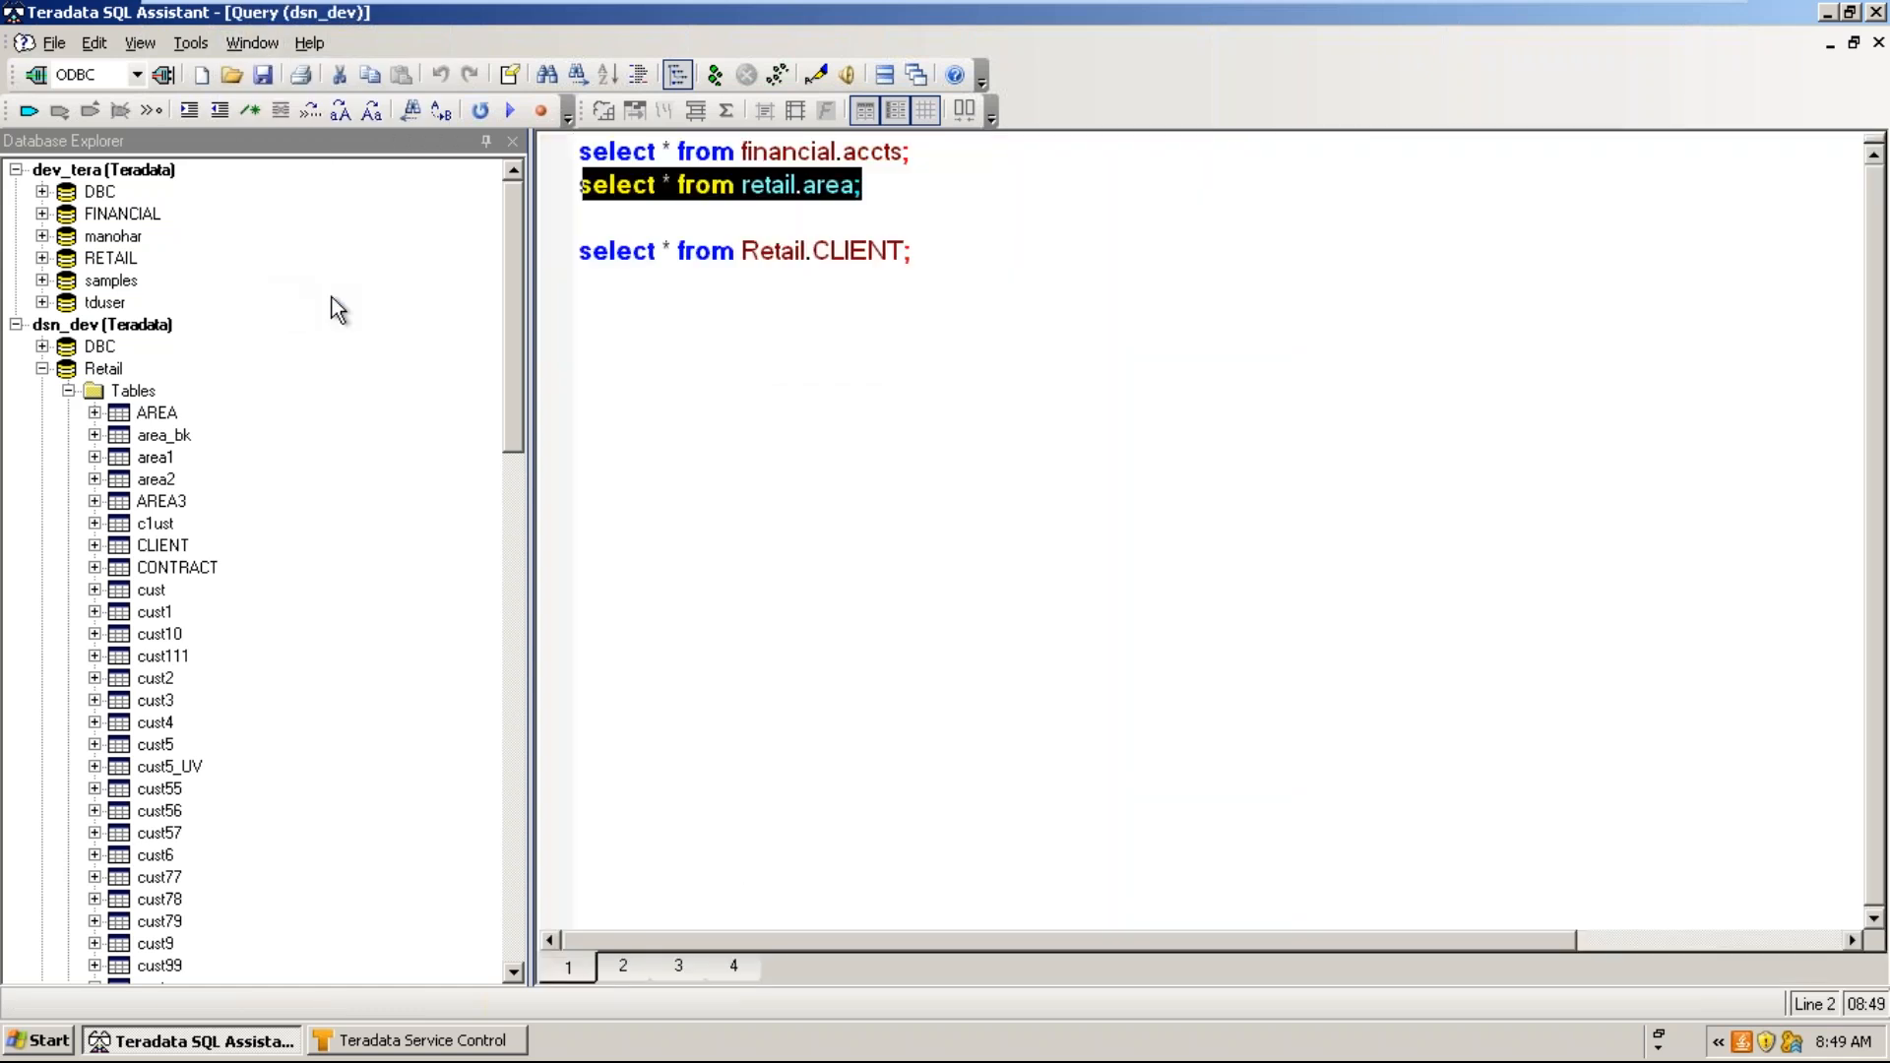
click(719, 77)
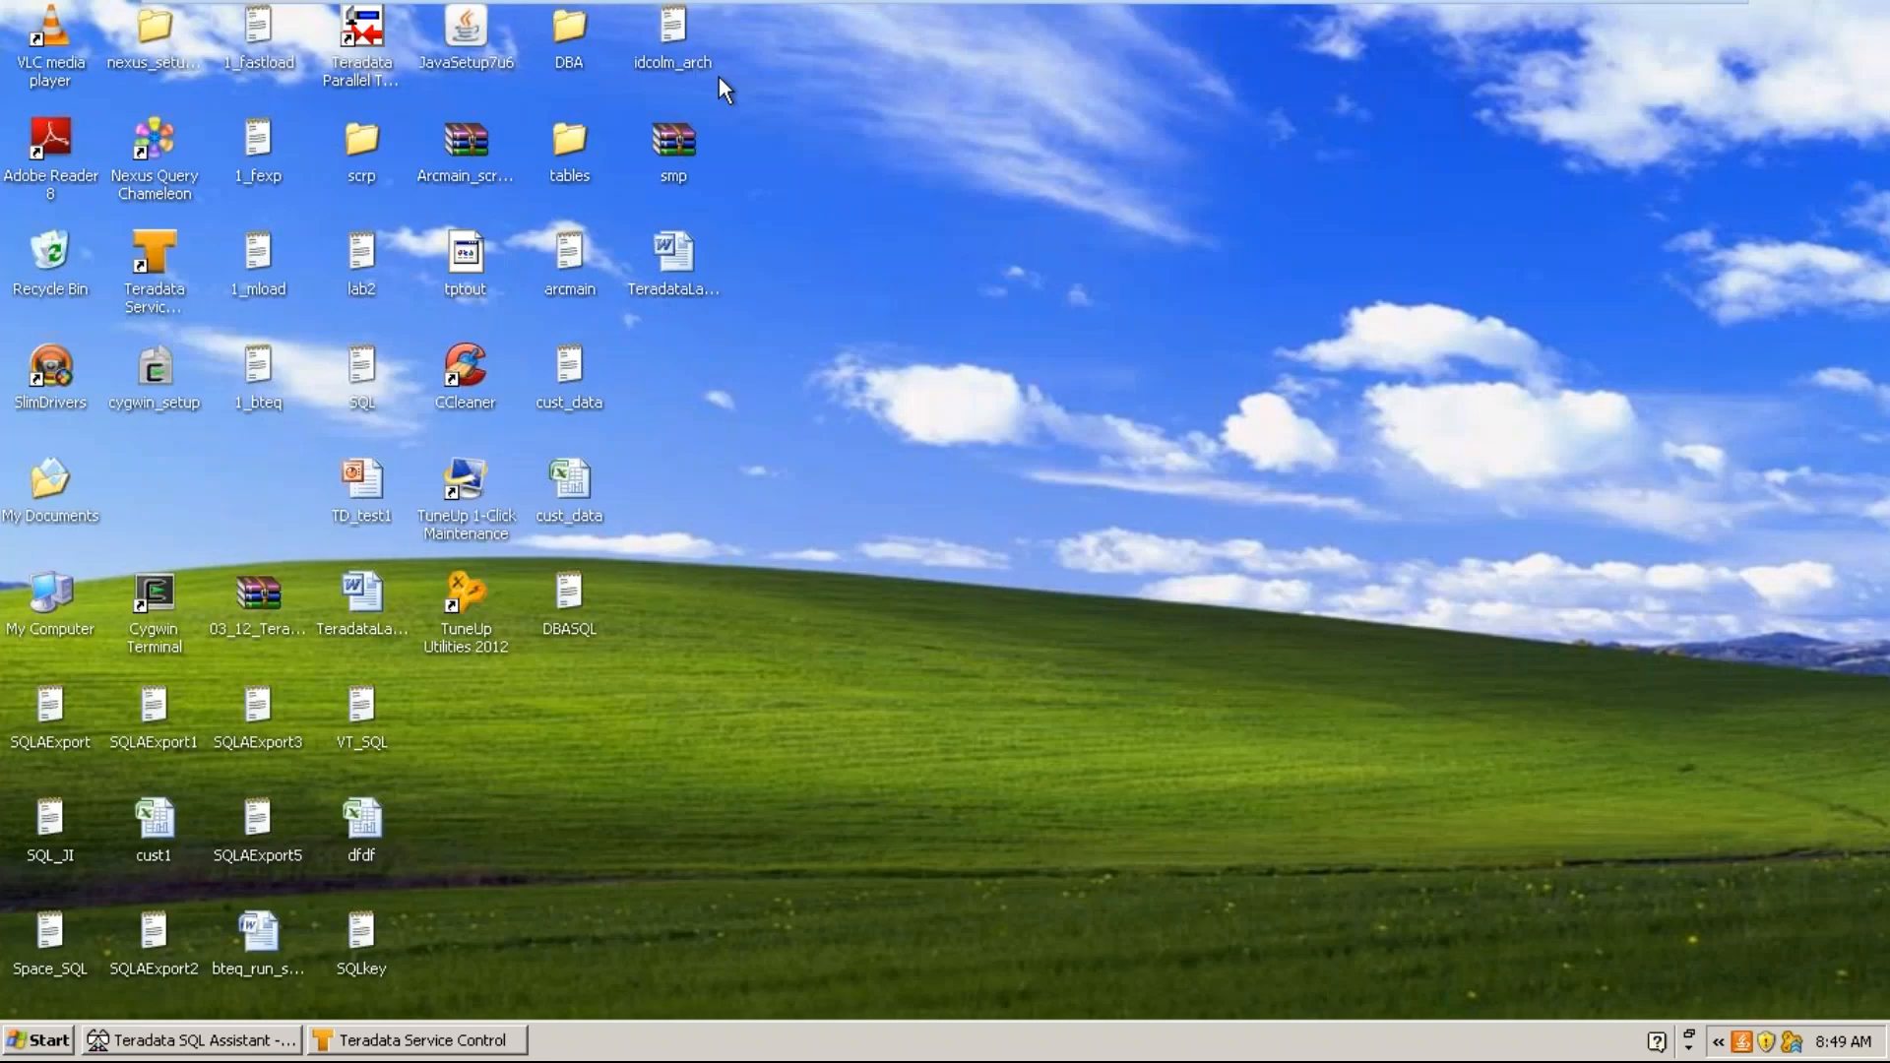
click(248, 1045)
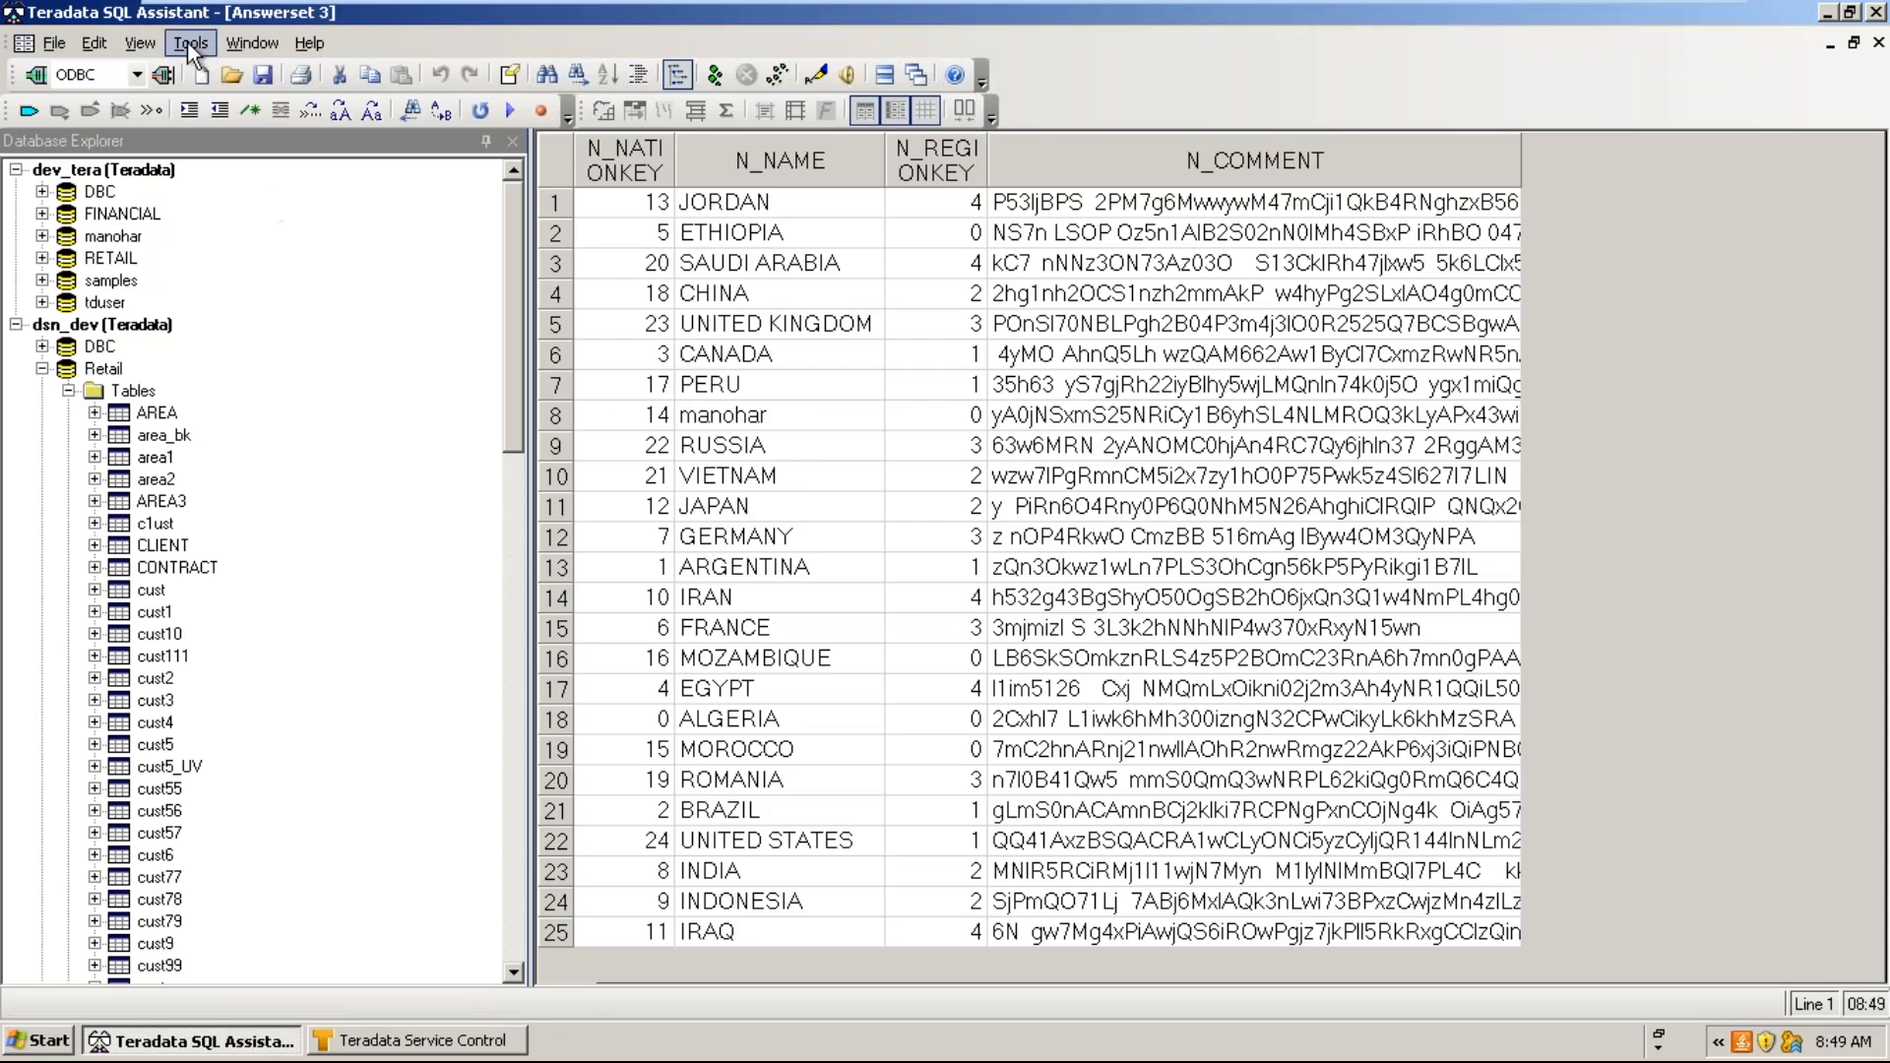
- Disable minimizing SQL Assistant while a query is running in the Query options
click(190, 42)
click(232, 563)
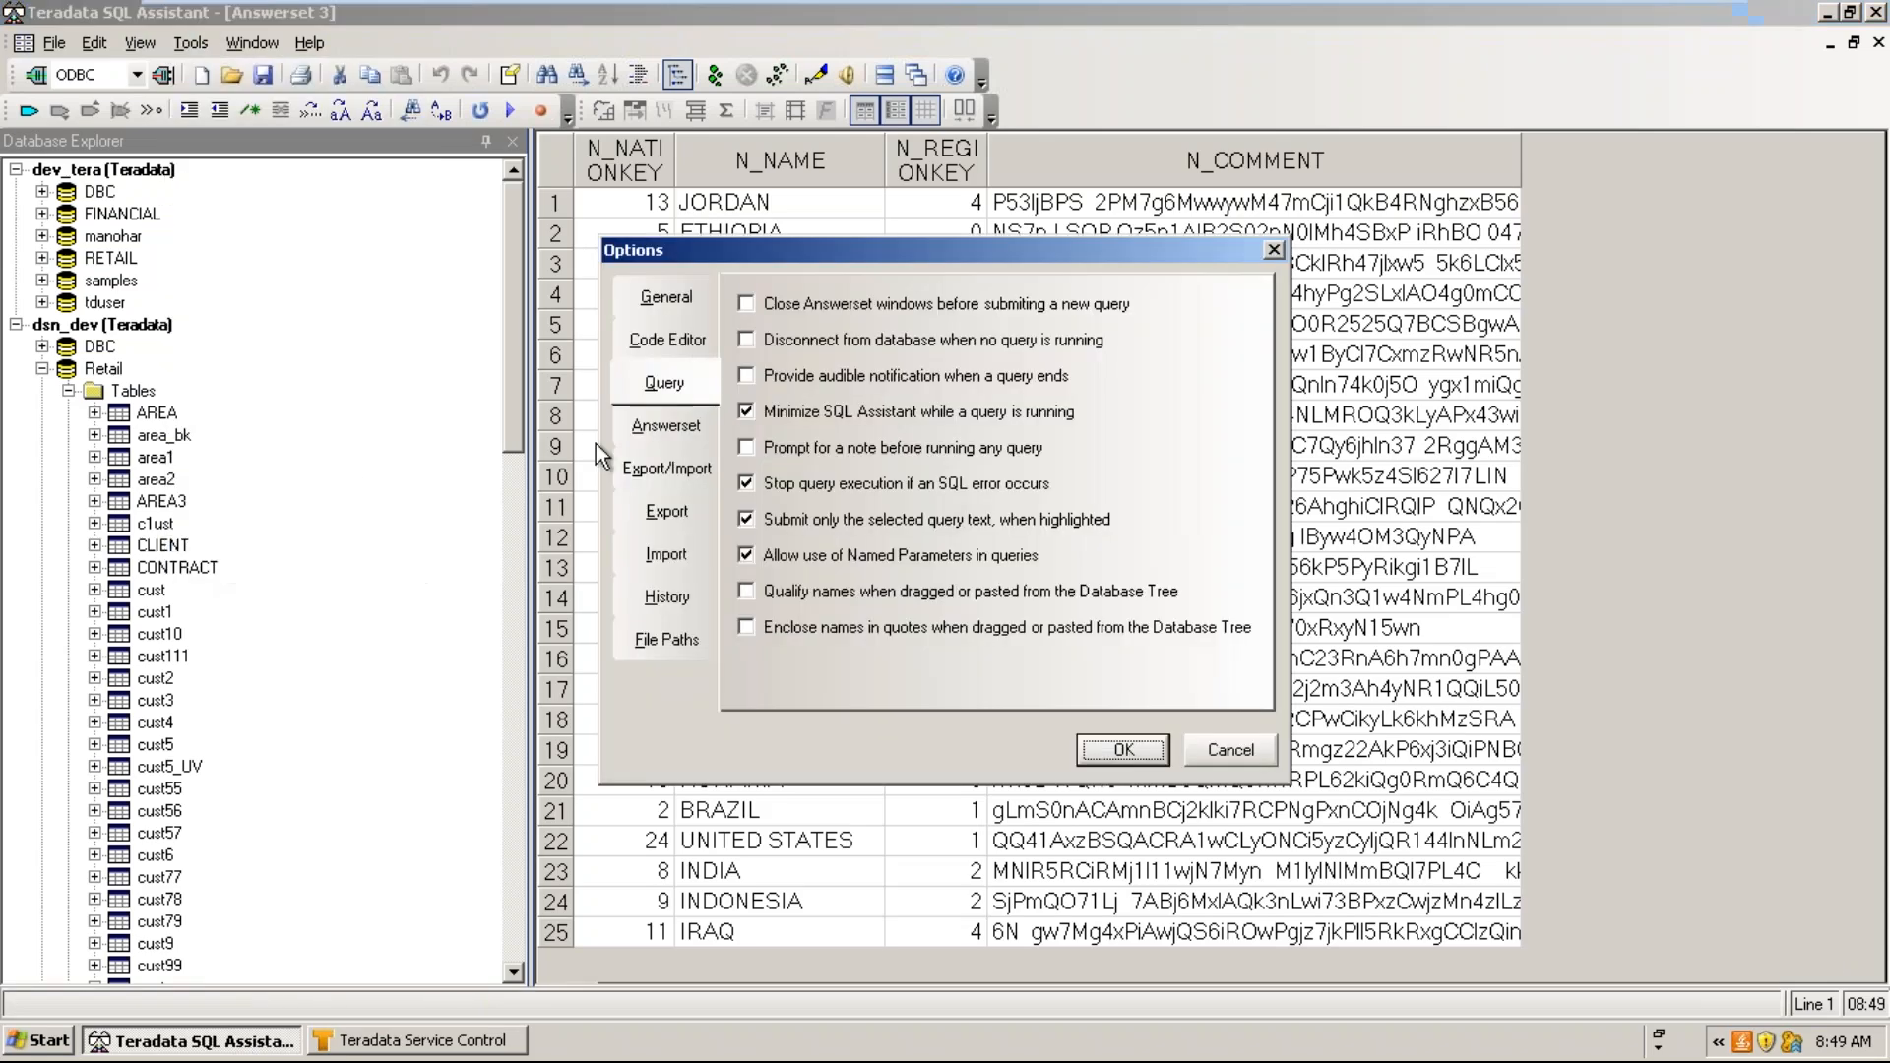
click(748, 413)
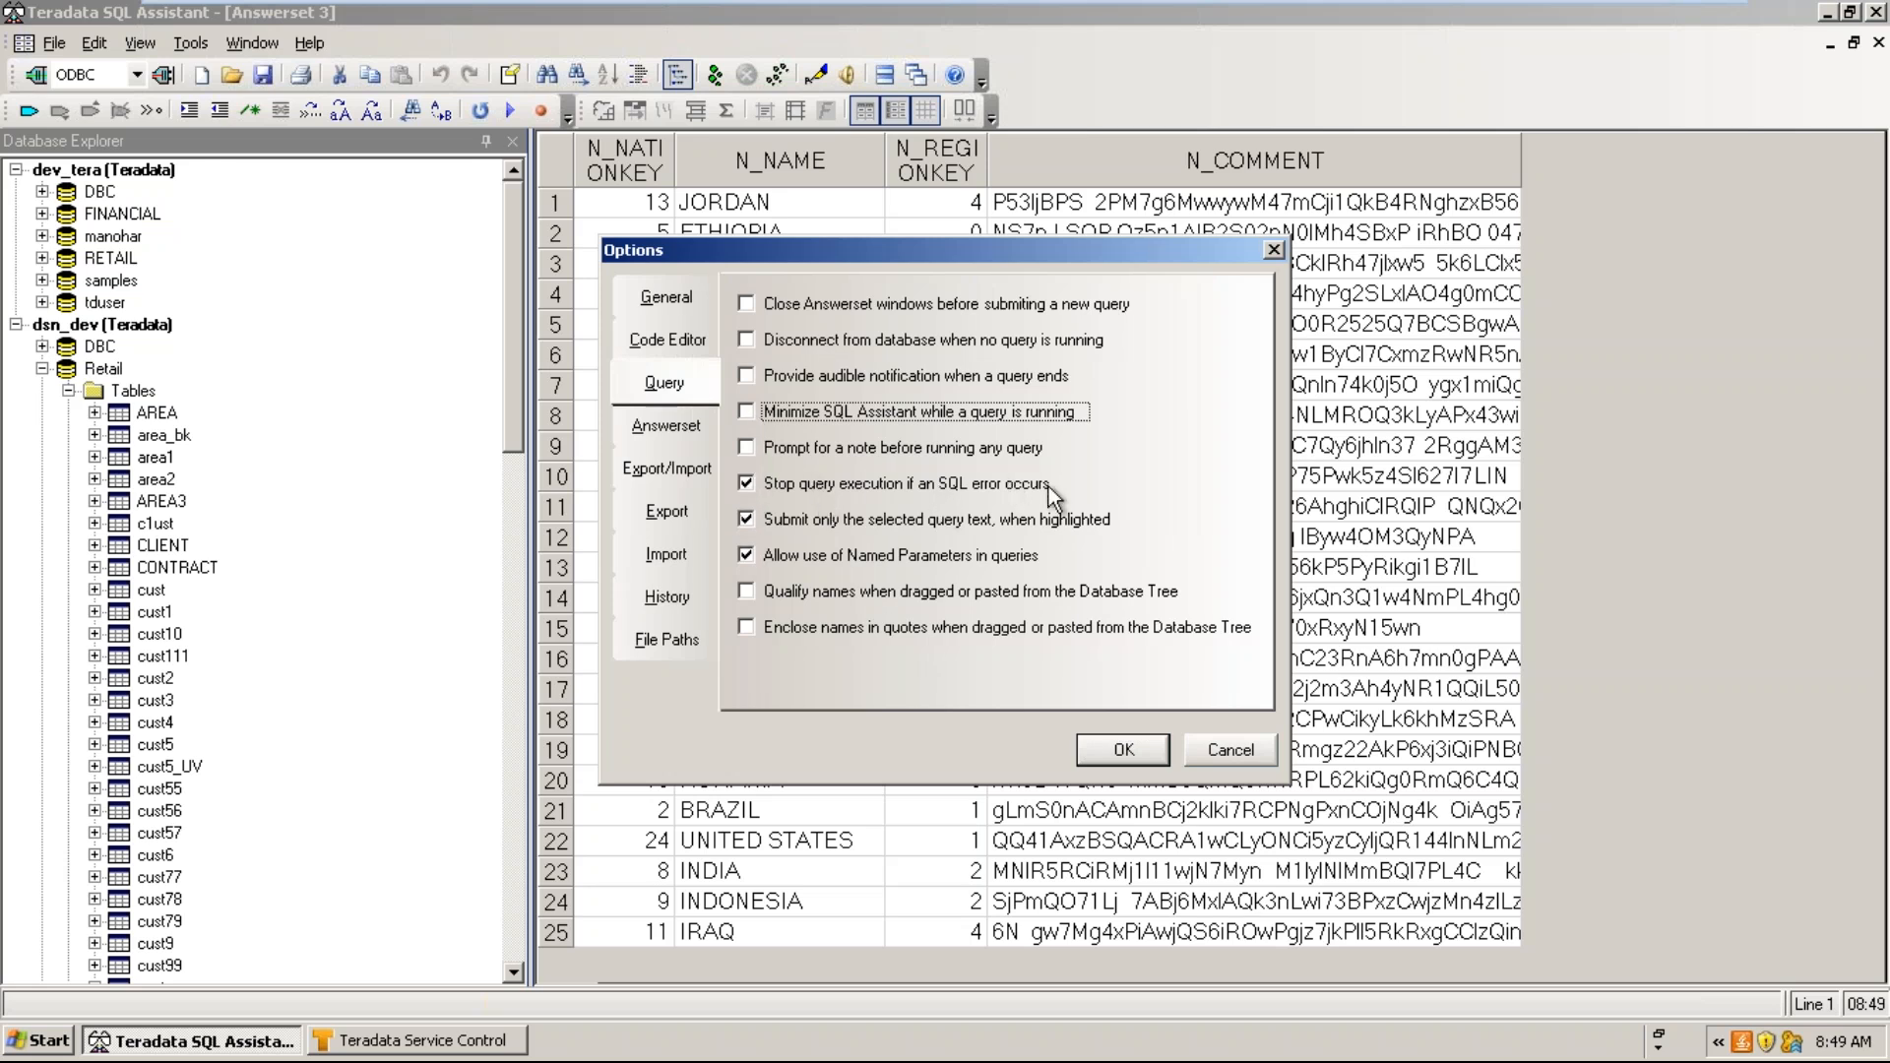
click(826, 489)
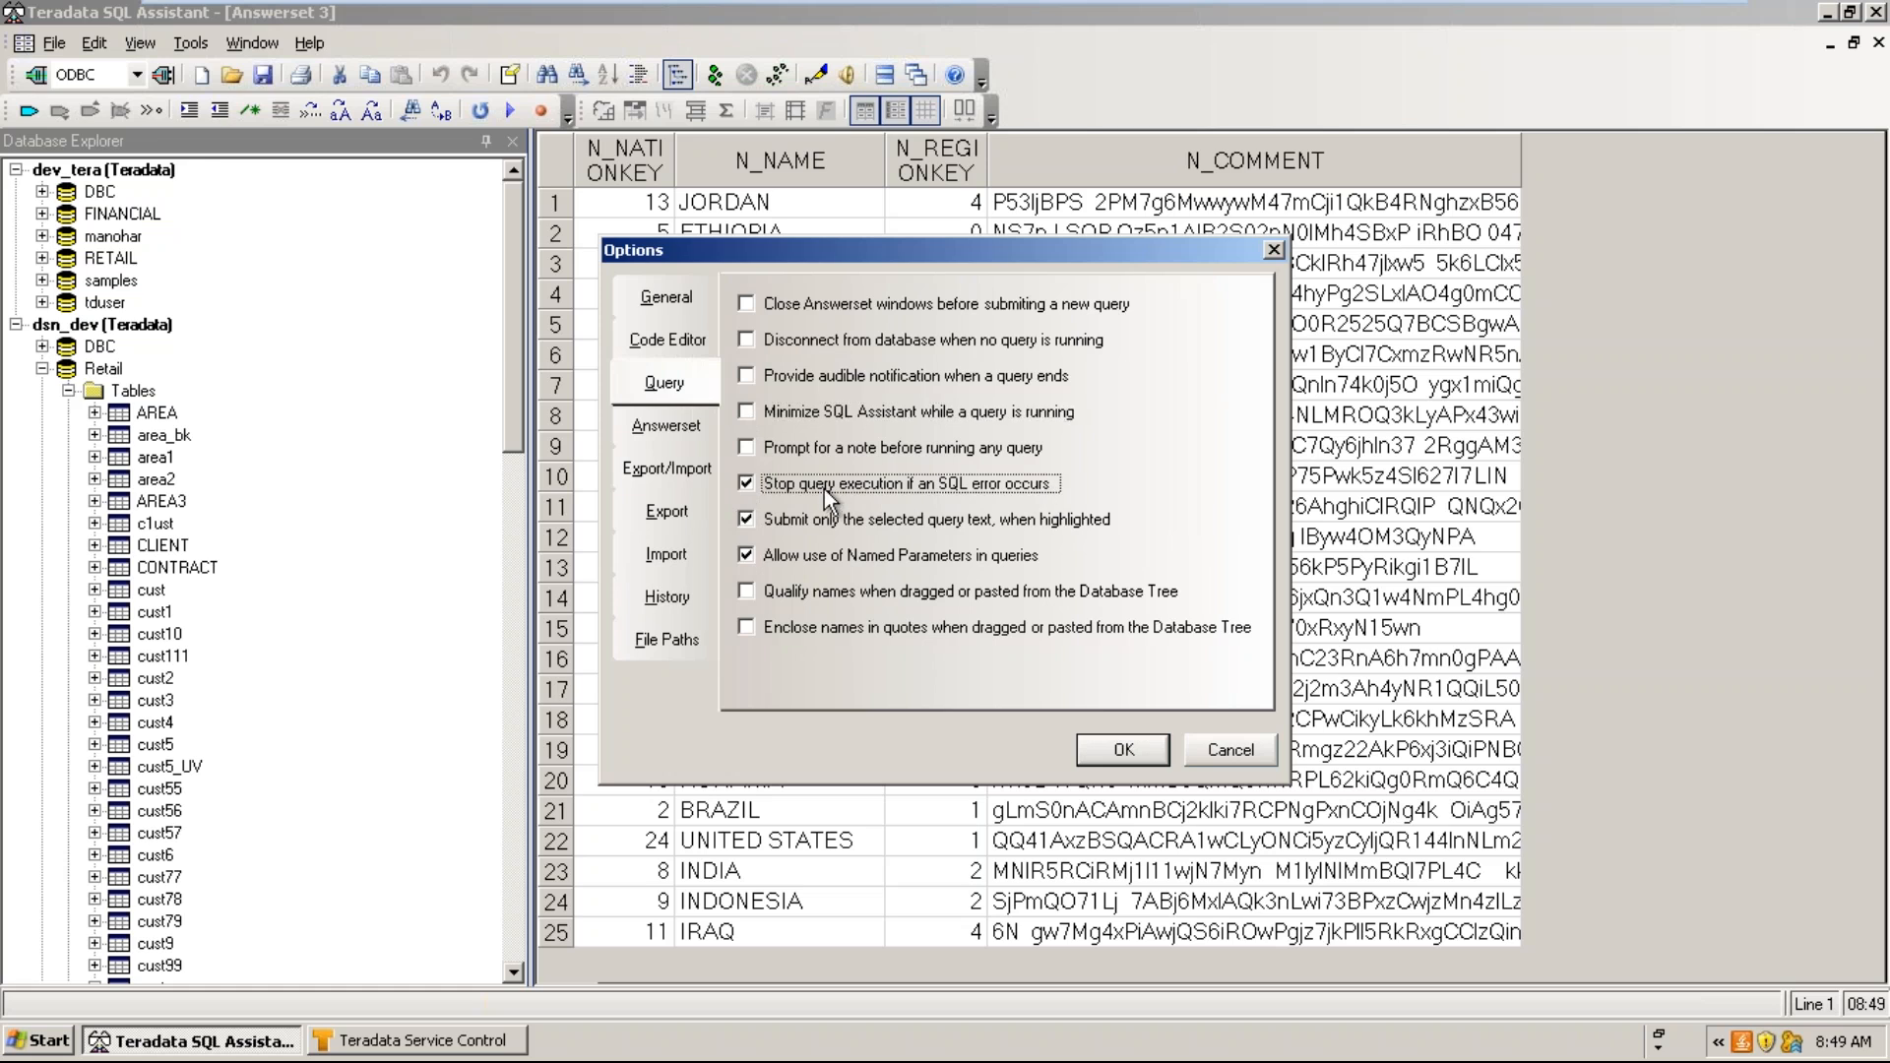
click(1124, 750)
- Change the table name in the second SELECT statement to the invalid retail.areadddd
key(ctrl+Tab)
drag(943, 269, 567, 138)
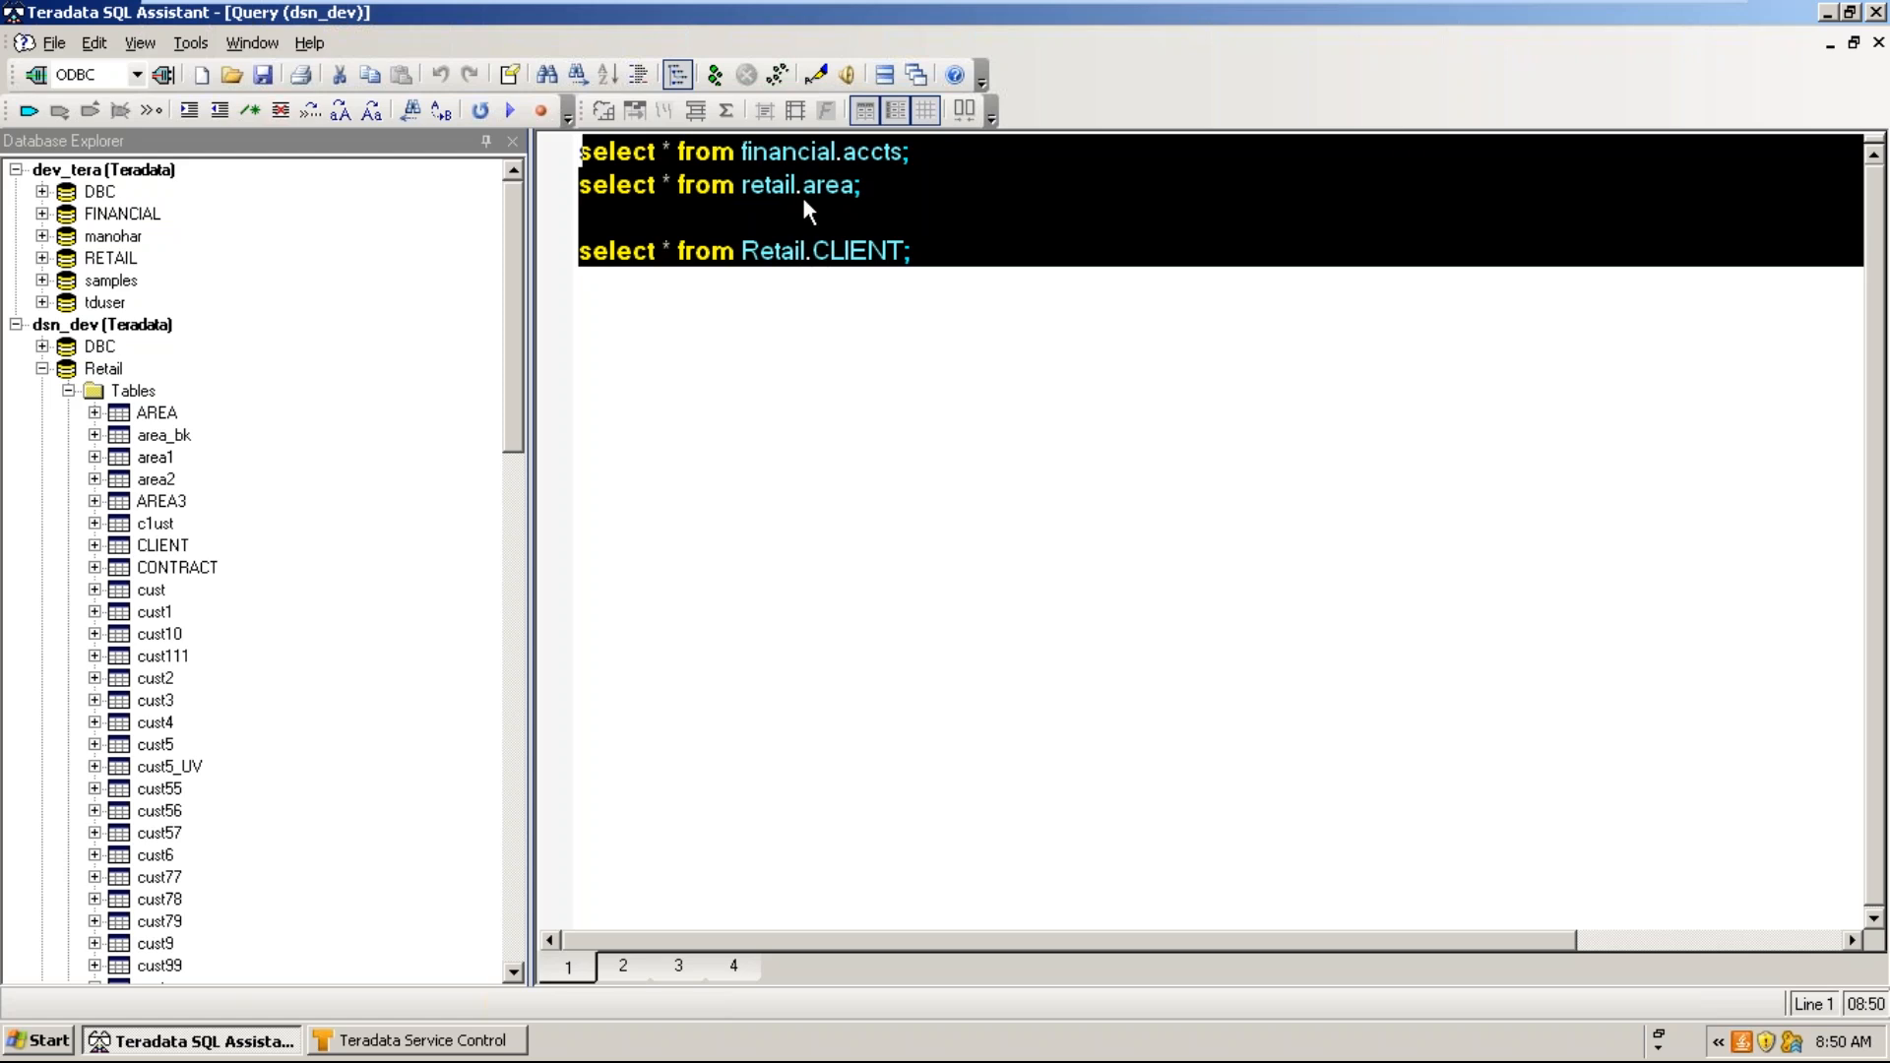
click(858, 184)
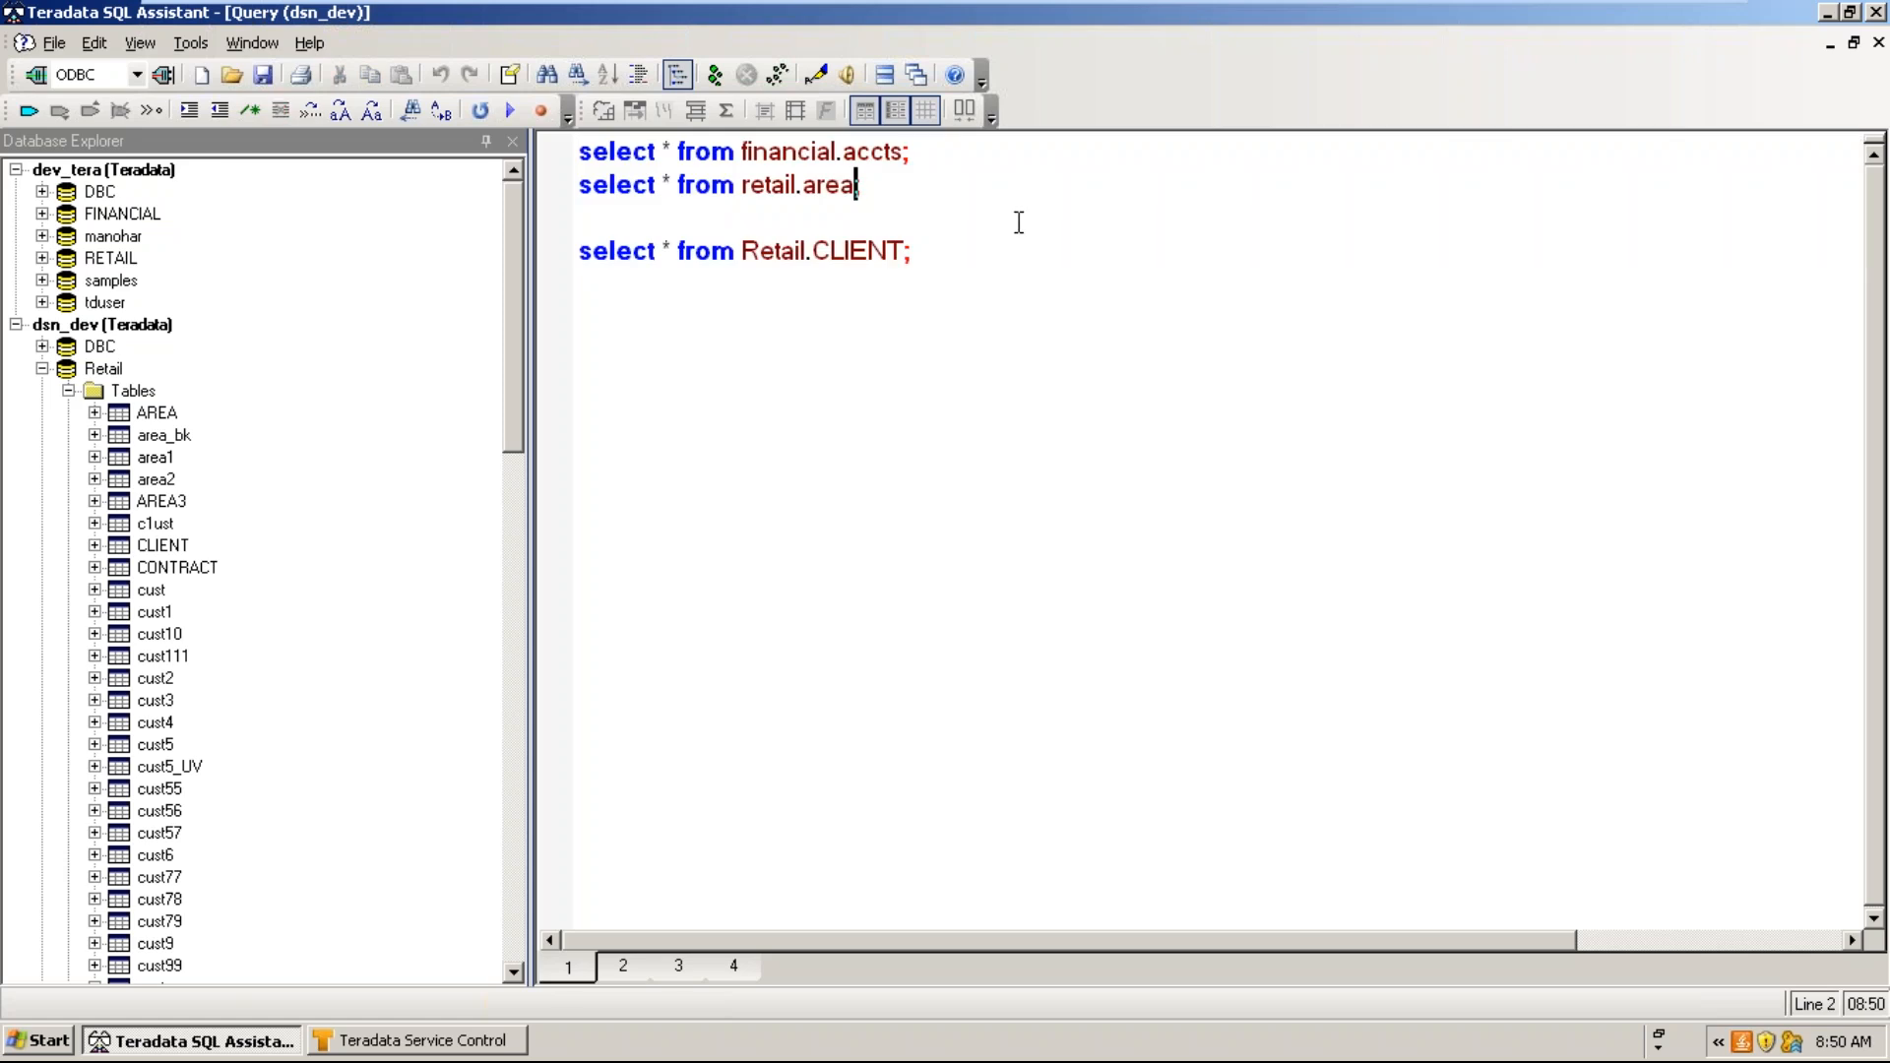
text(dddd;)
drag(923, 185, 737, 186)
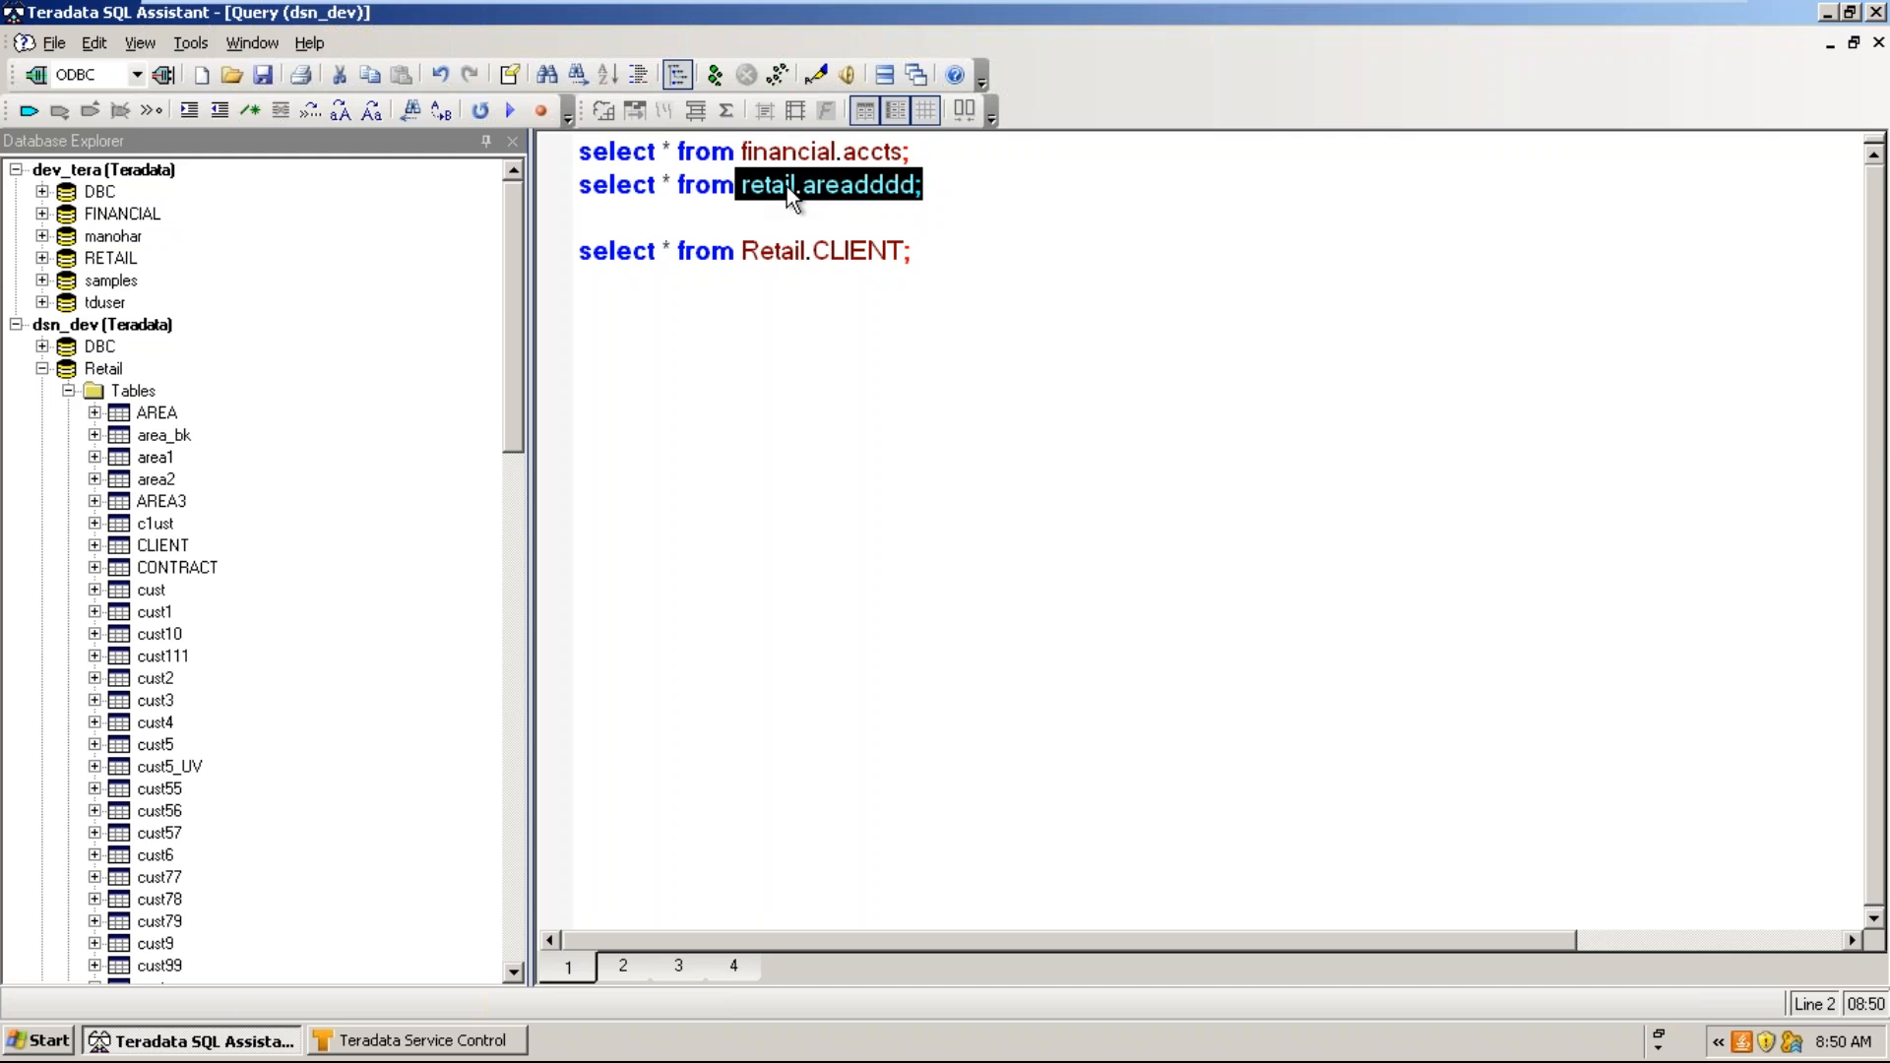
drag(927, 258, 579, 150)
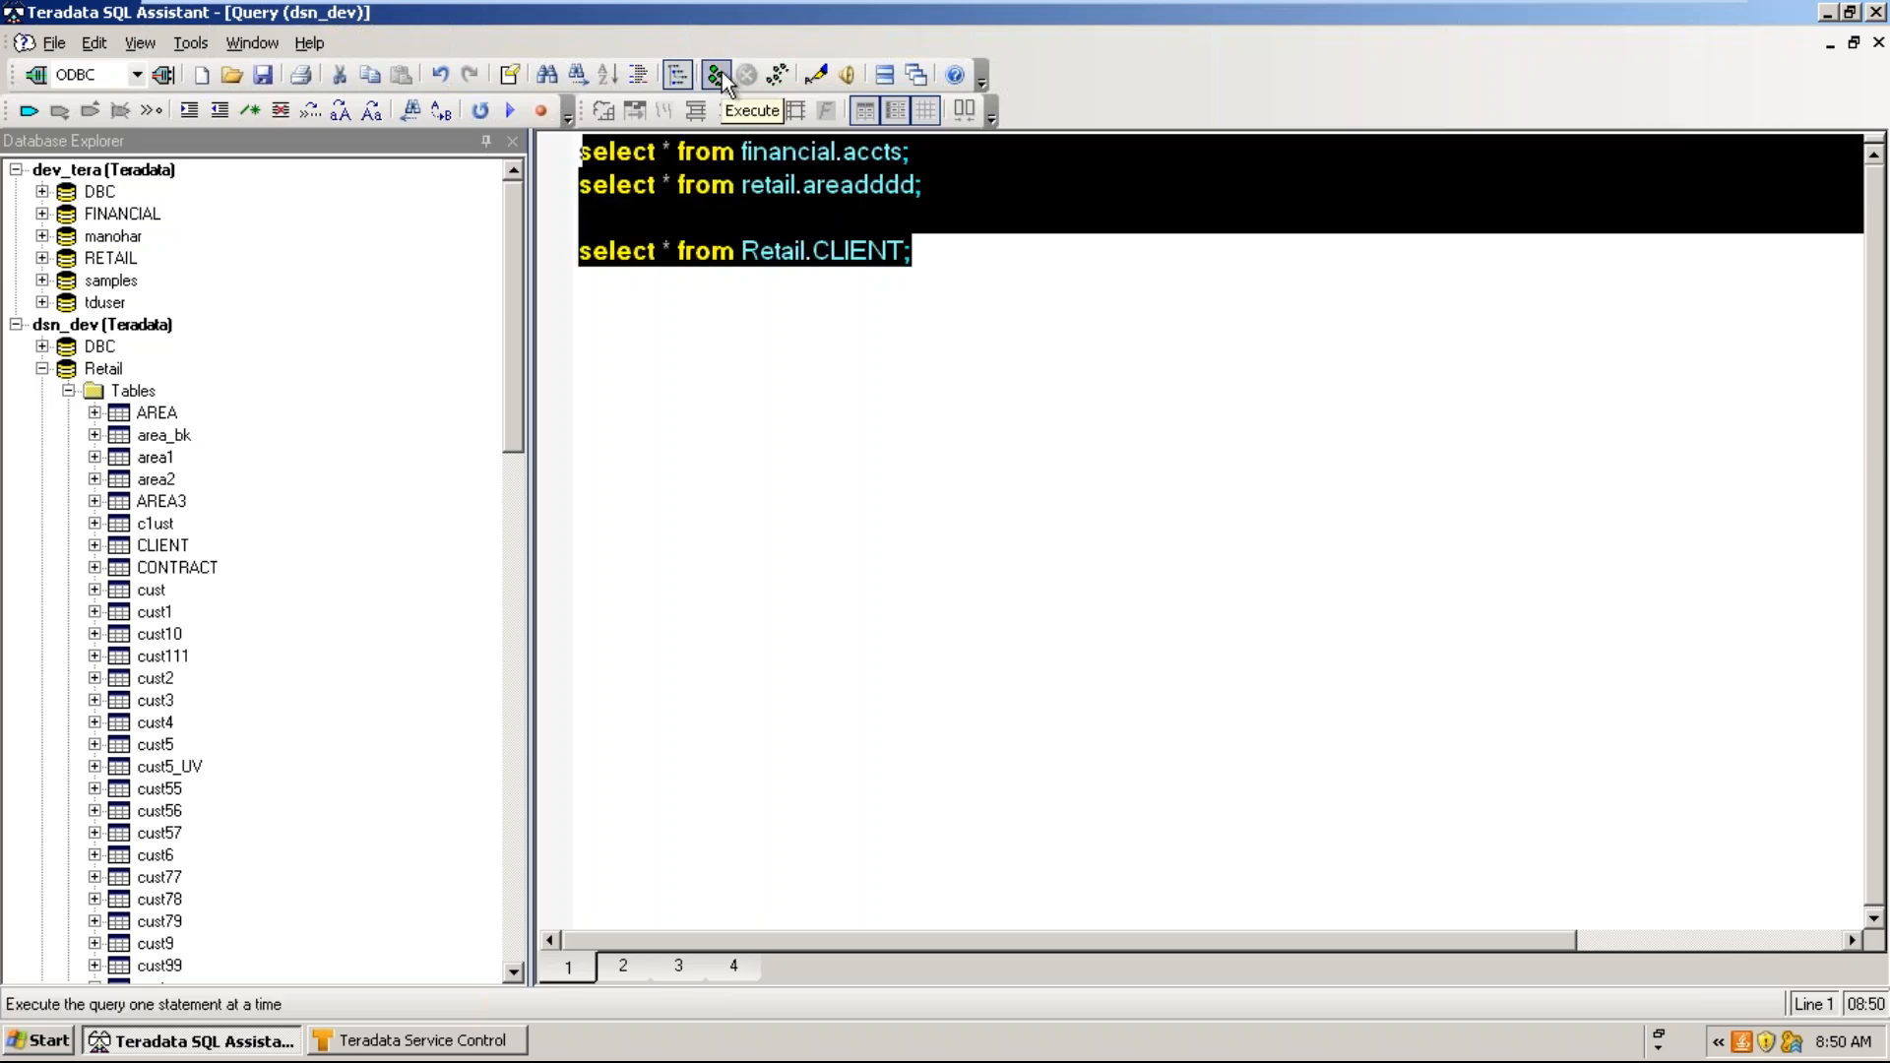
click(887, 211)
drag(924, 185, 552, 192)
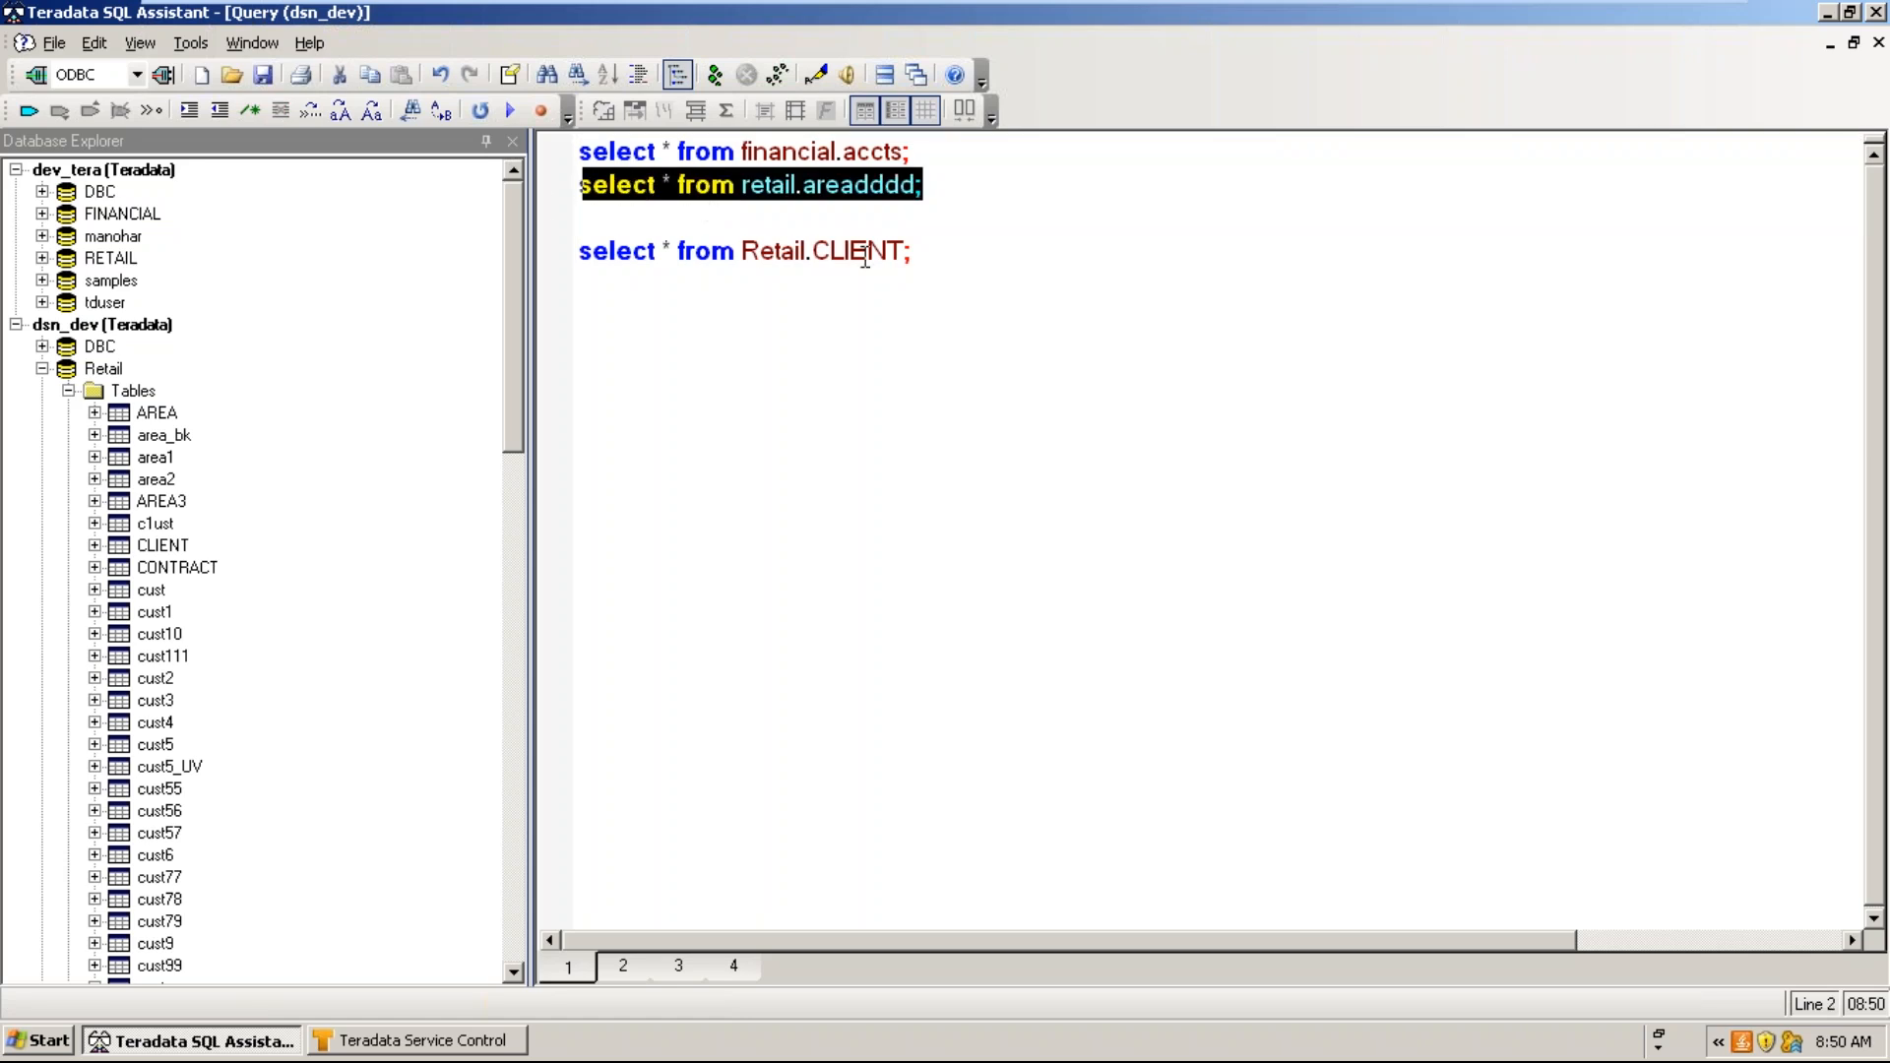
drag(917, 252, 544, 222)
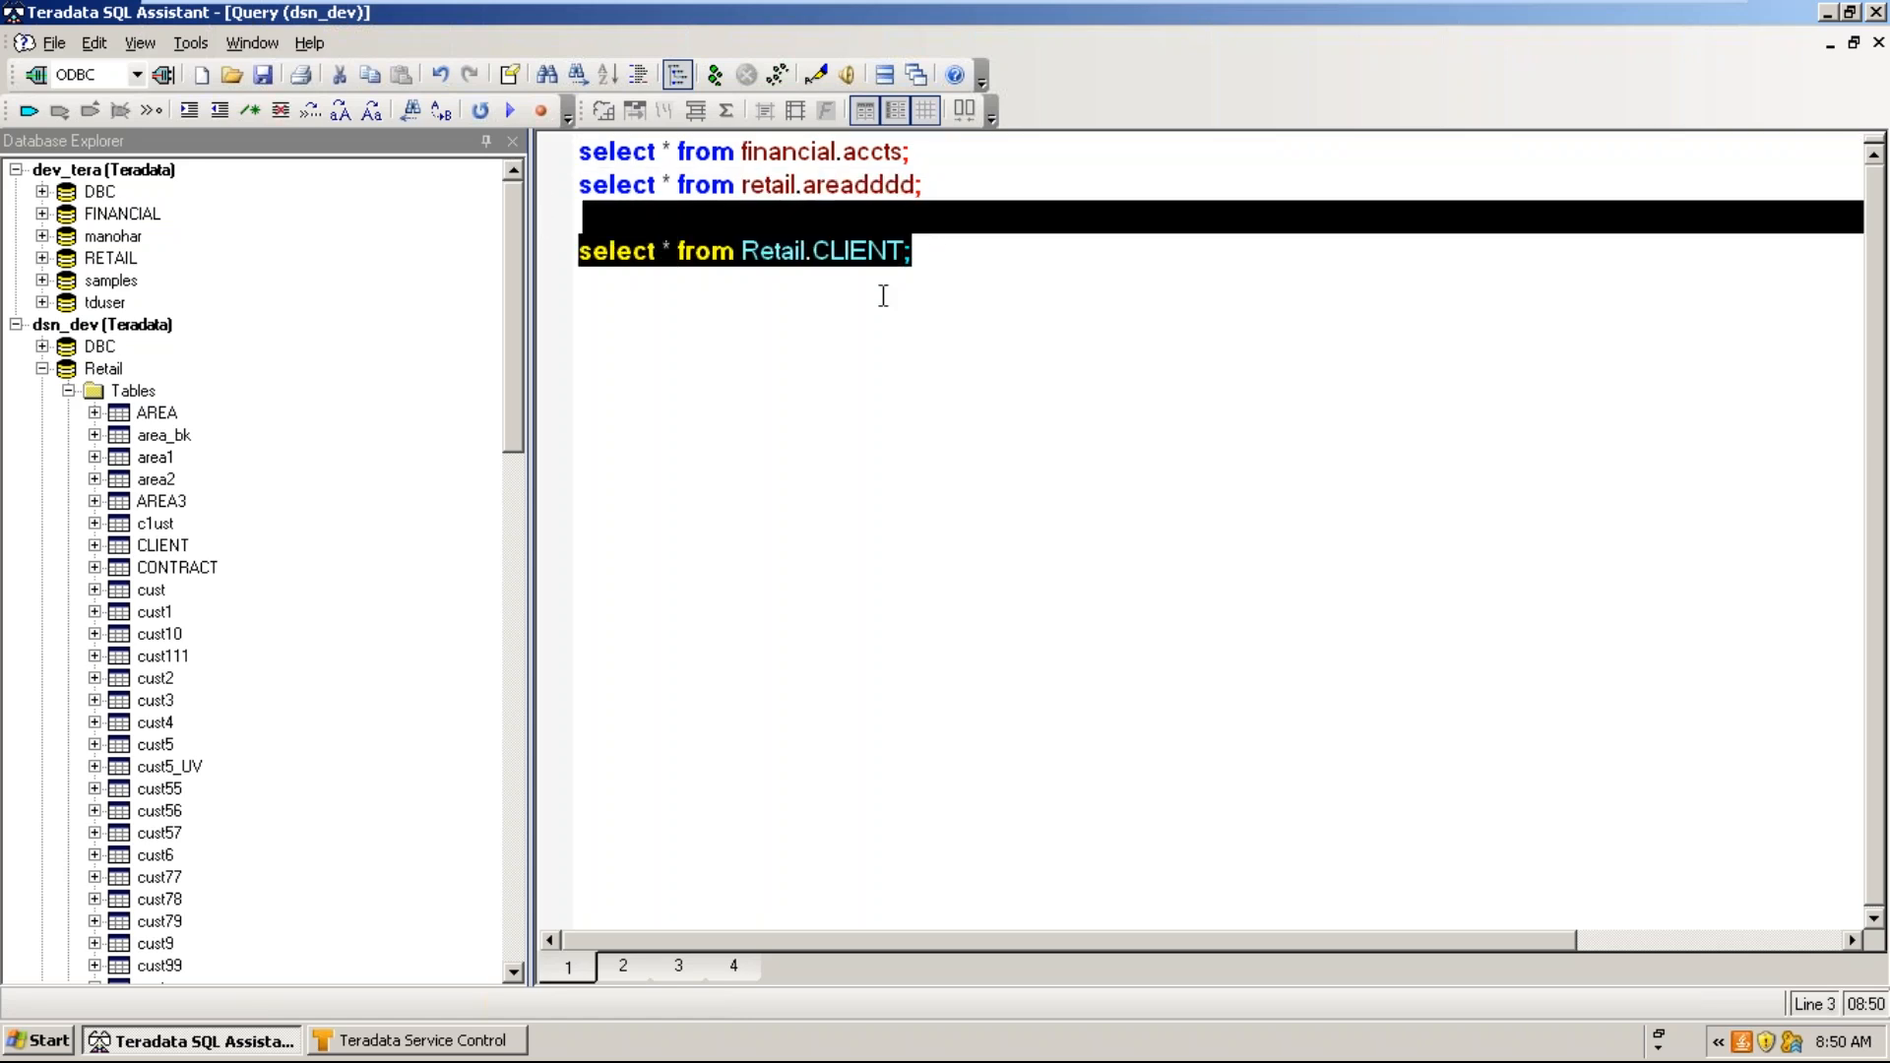
click(882, 294)
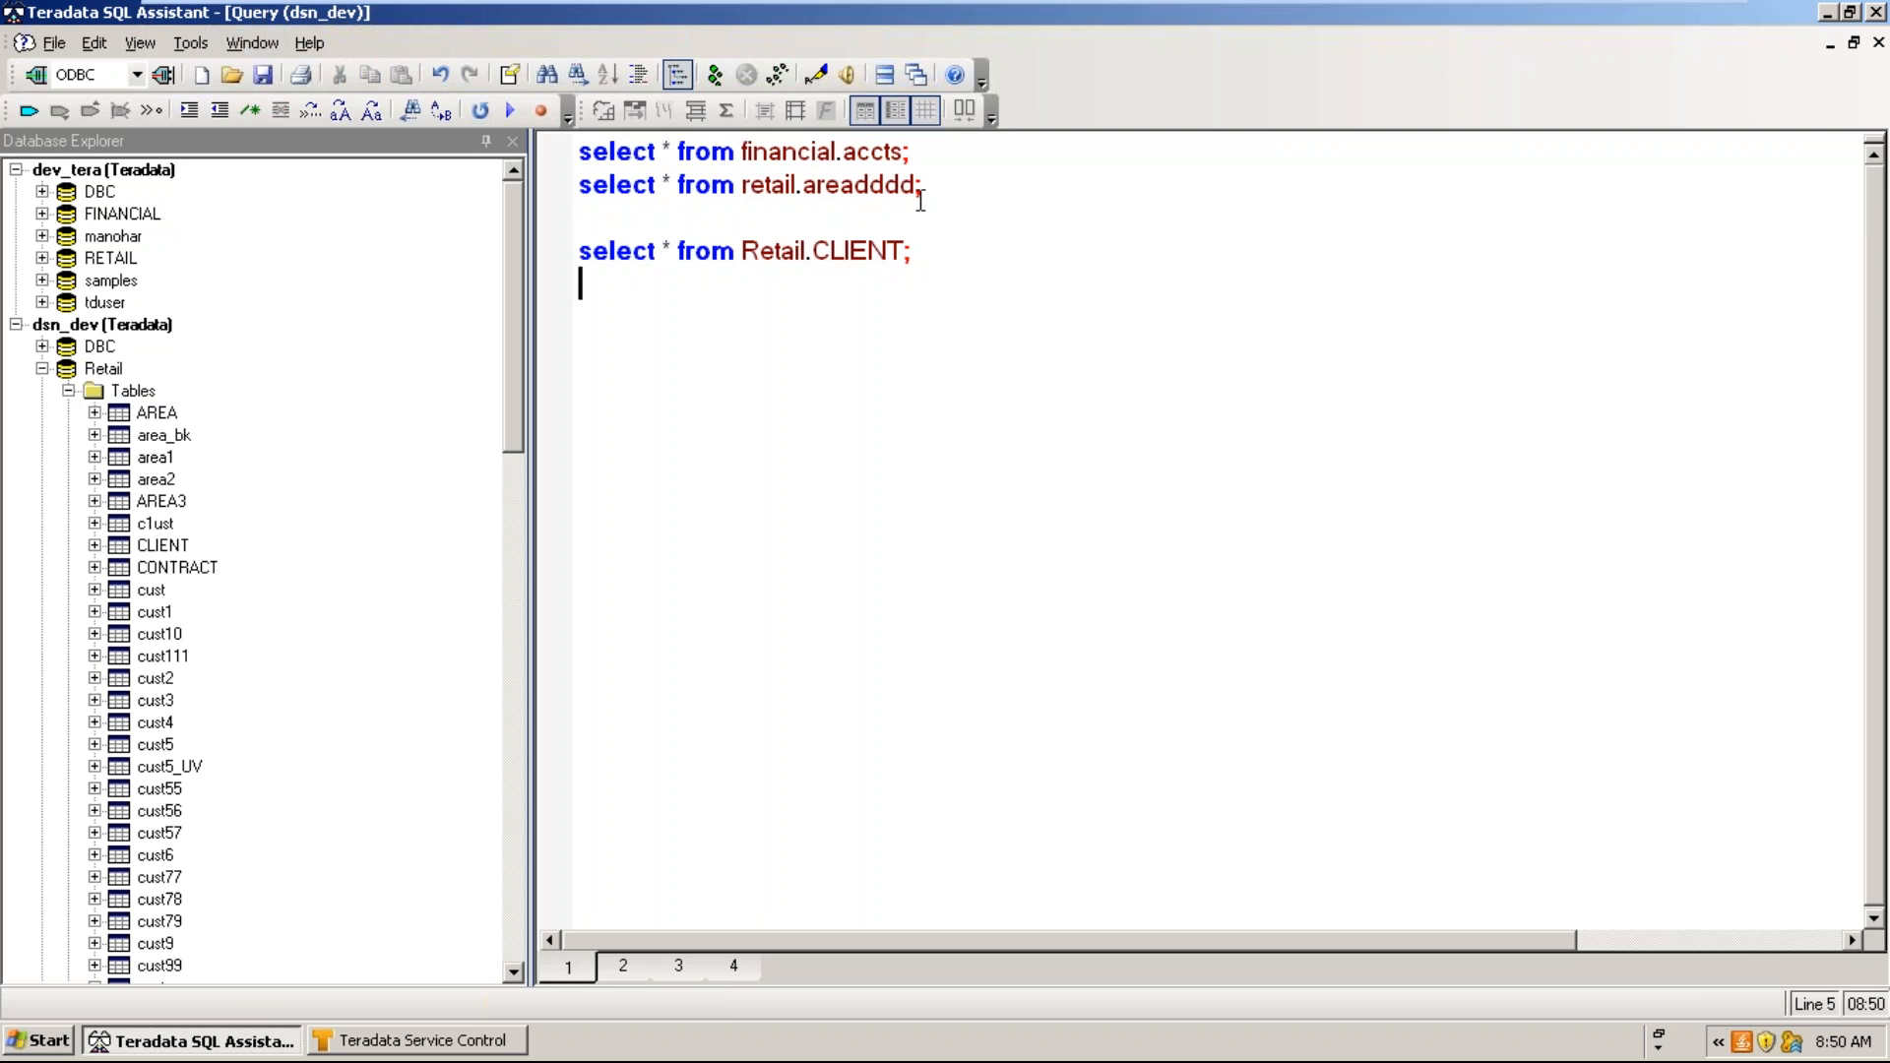
drag(926, 189, 203, 89)
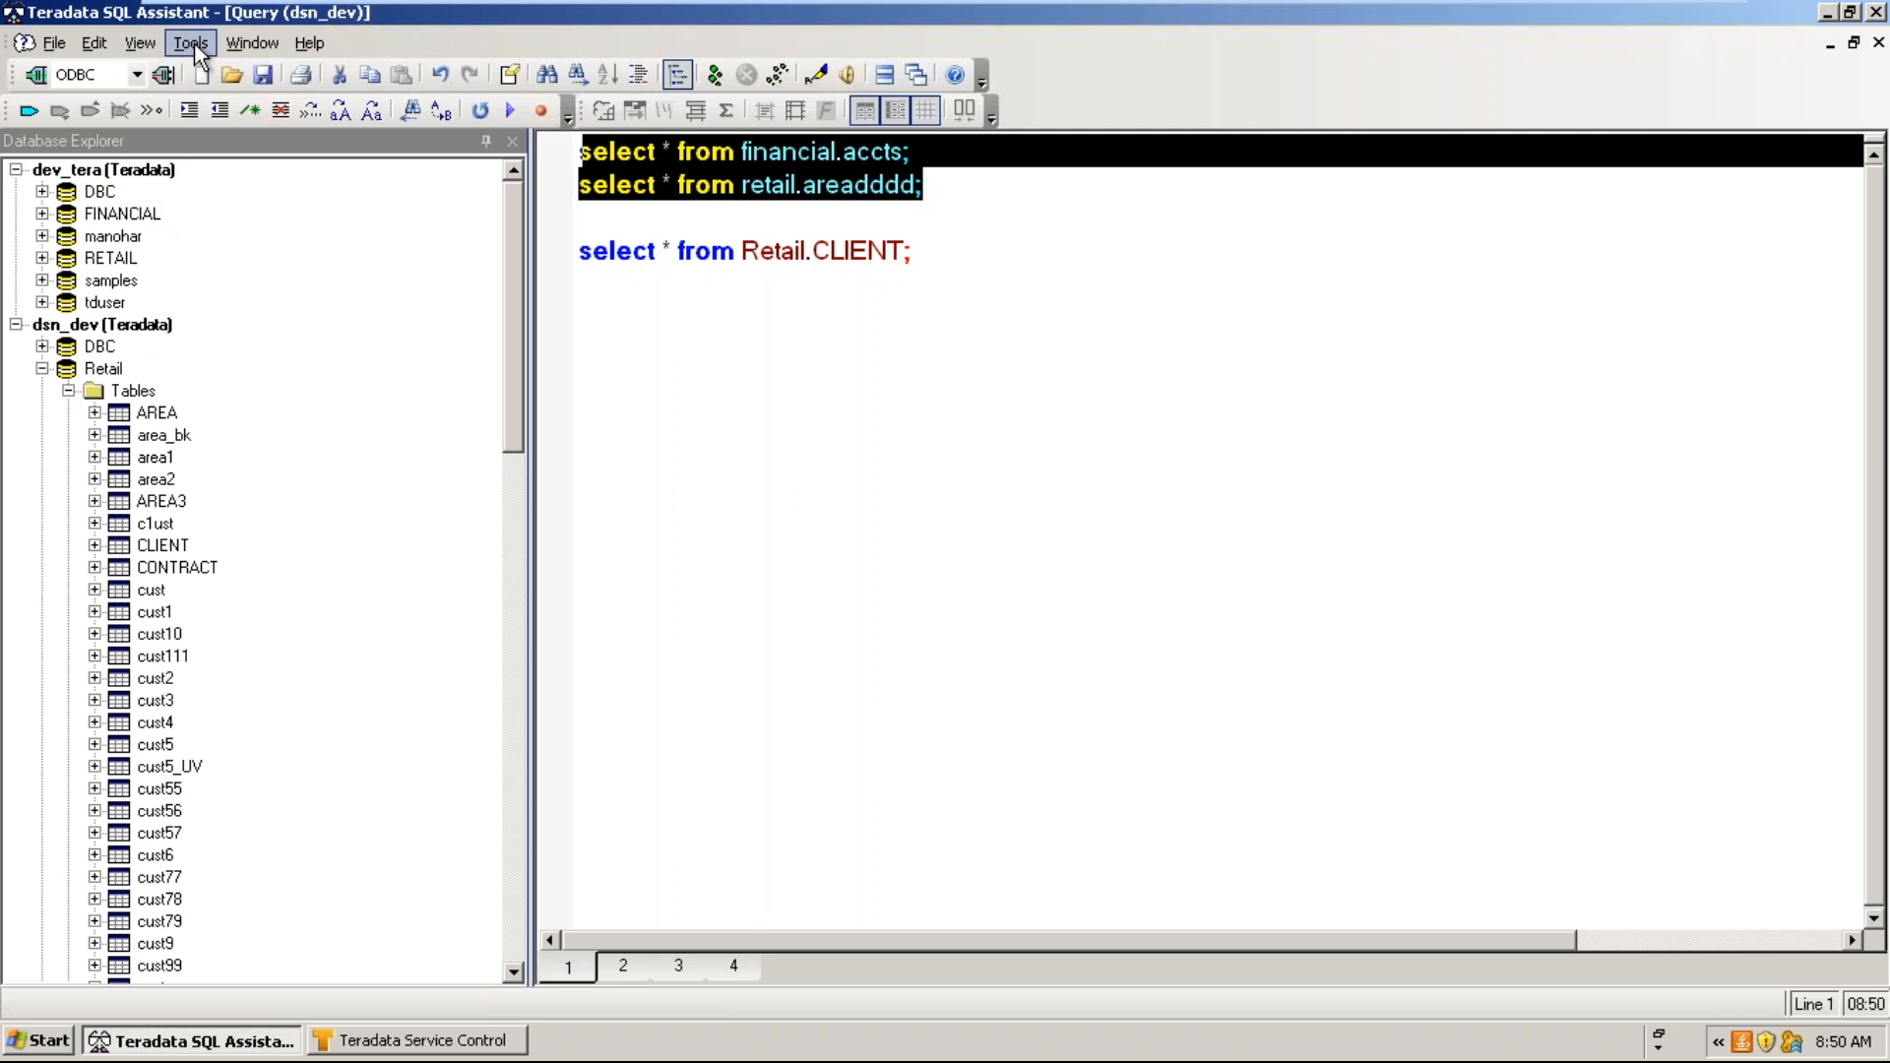
- Review the Query options for stopping on an SQL error and submitting only selected text, and close them without changes
click(190, 43)
click(217, 570)
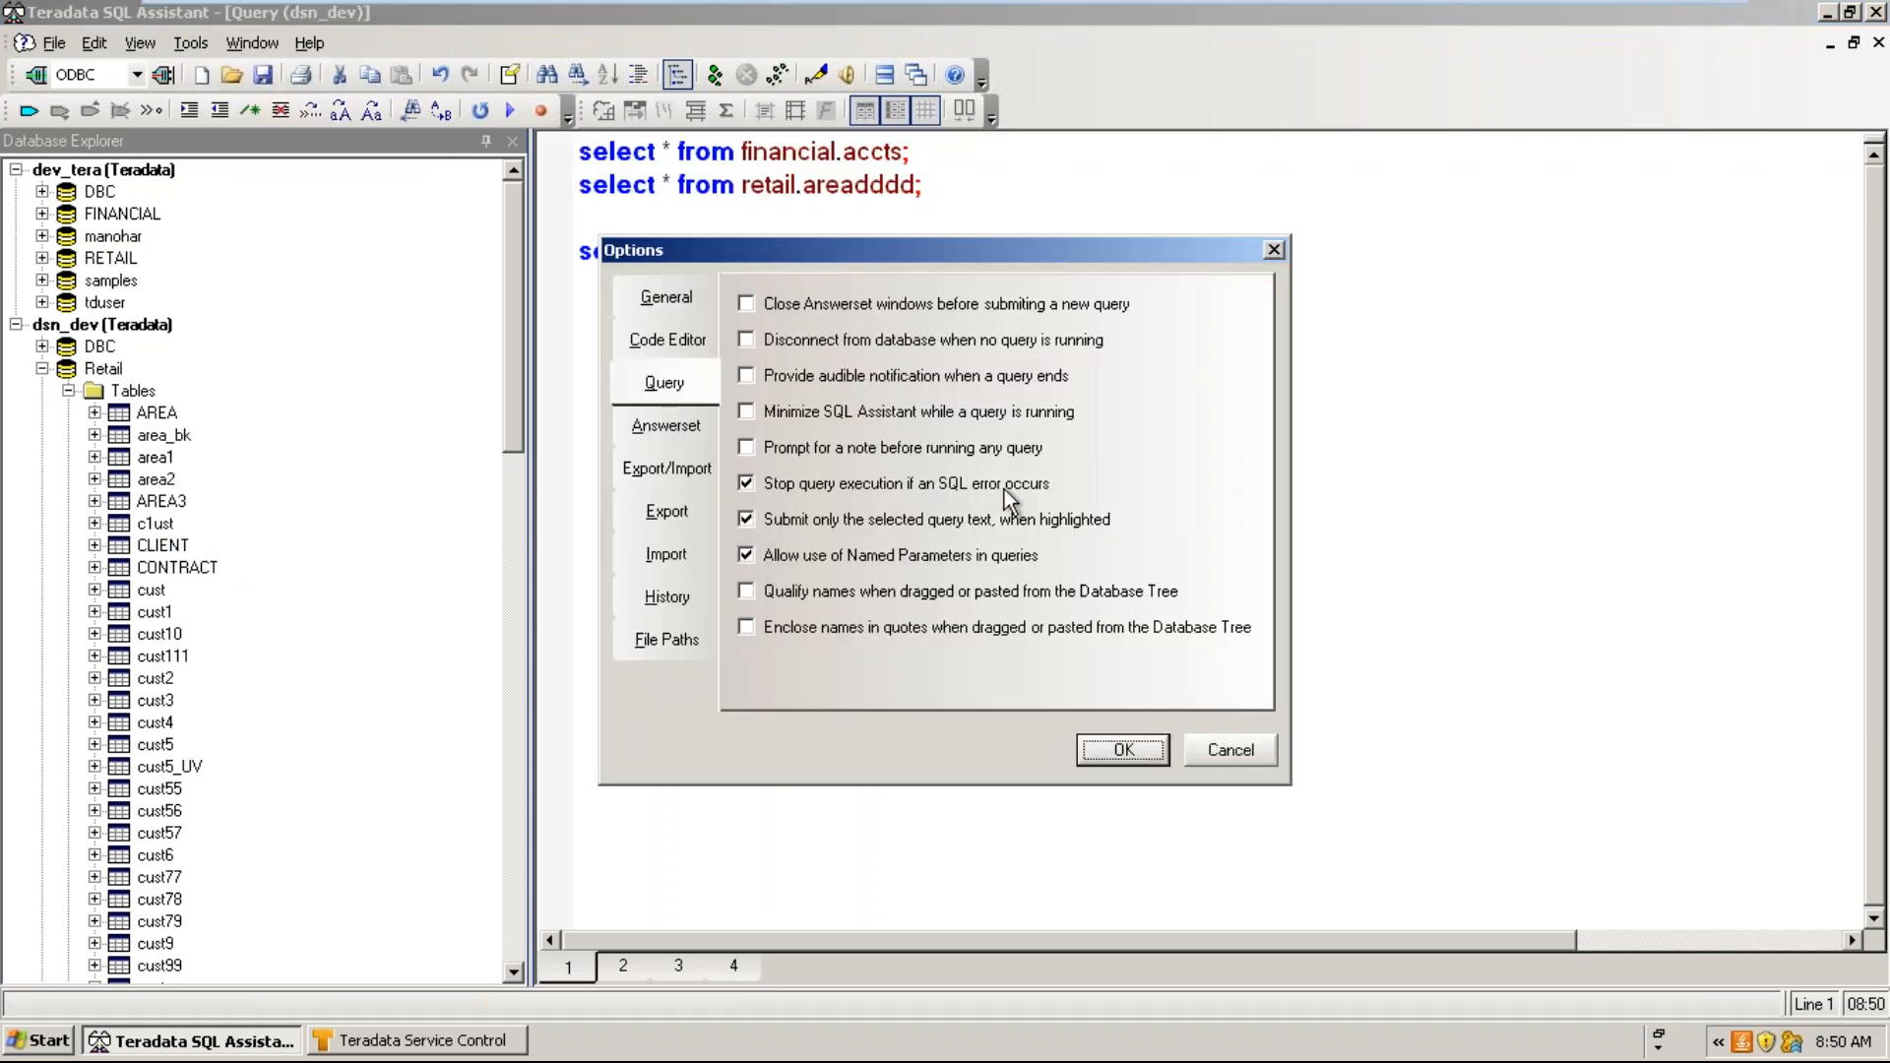
click(745, 484)
click(746, 483)
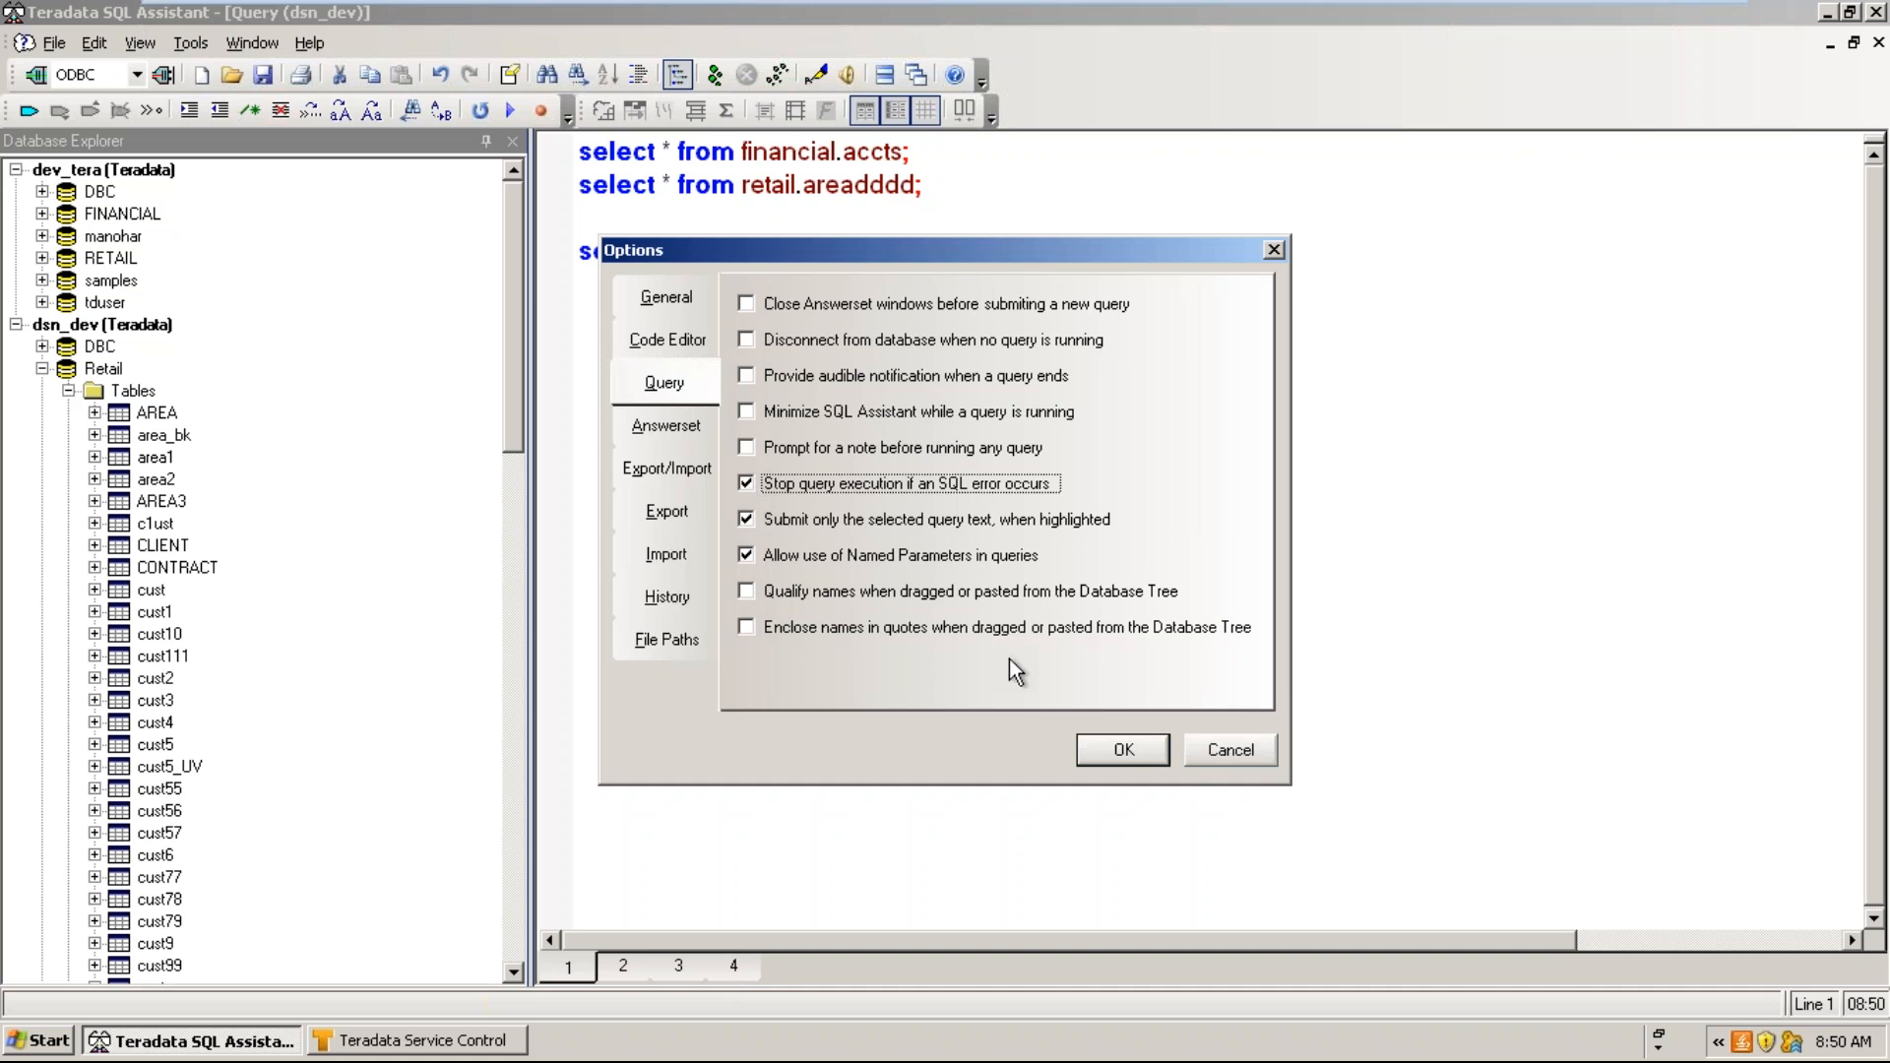
click(748, 520)
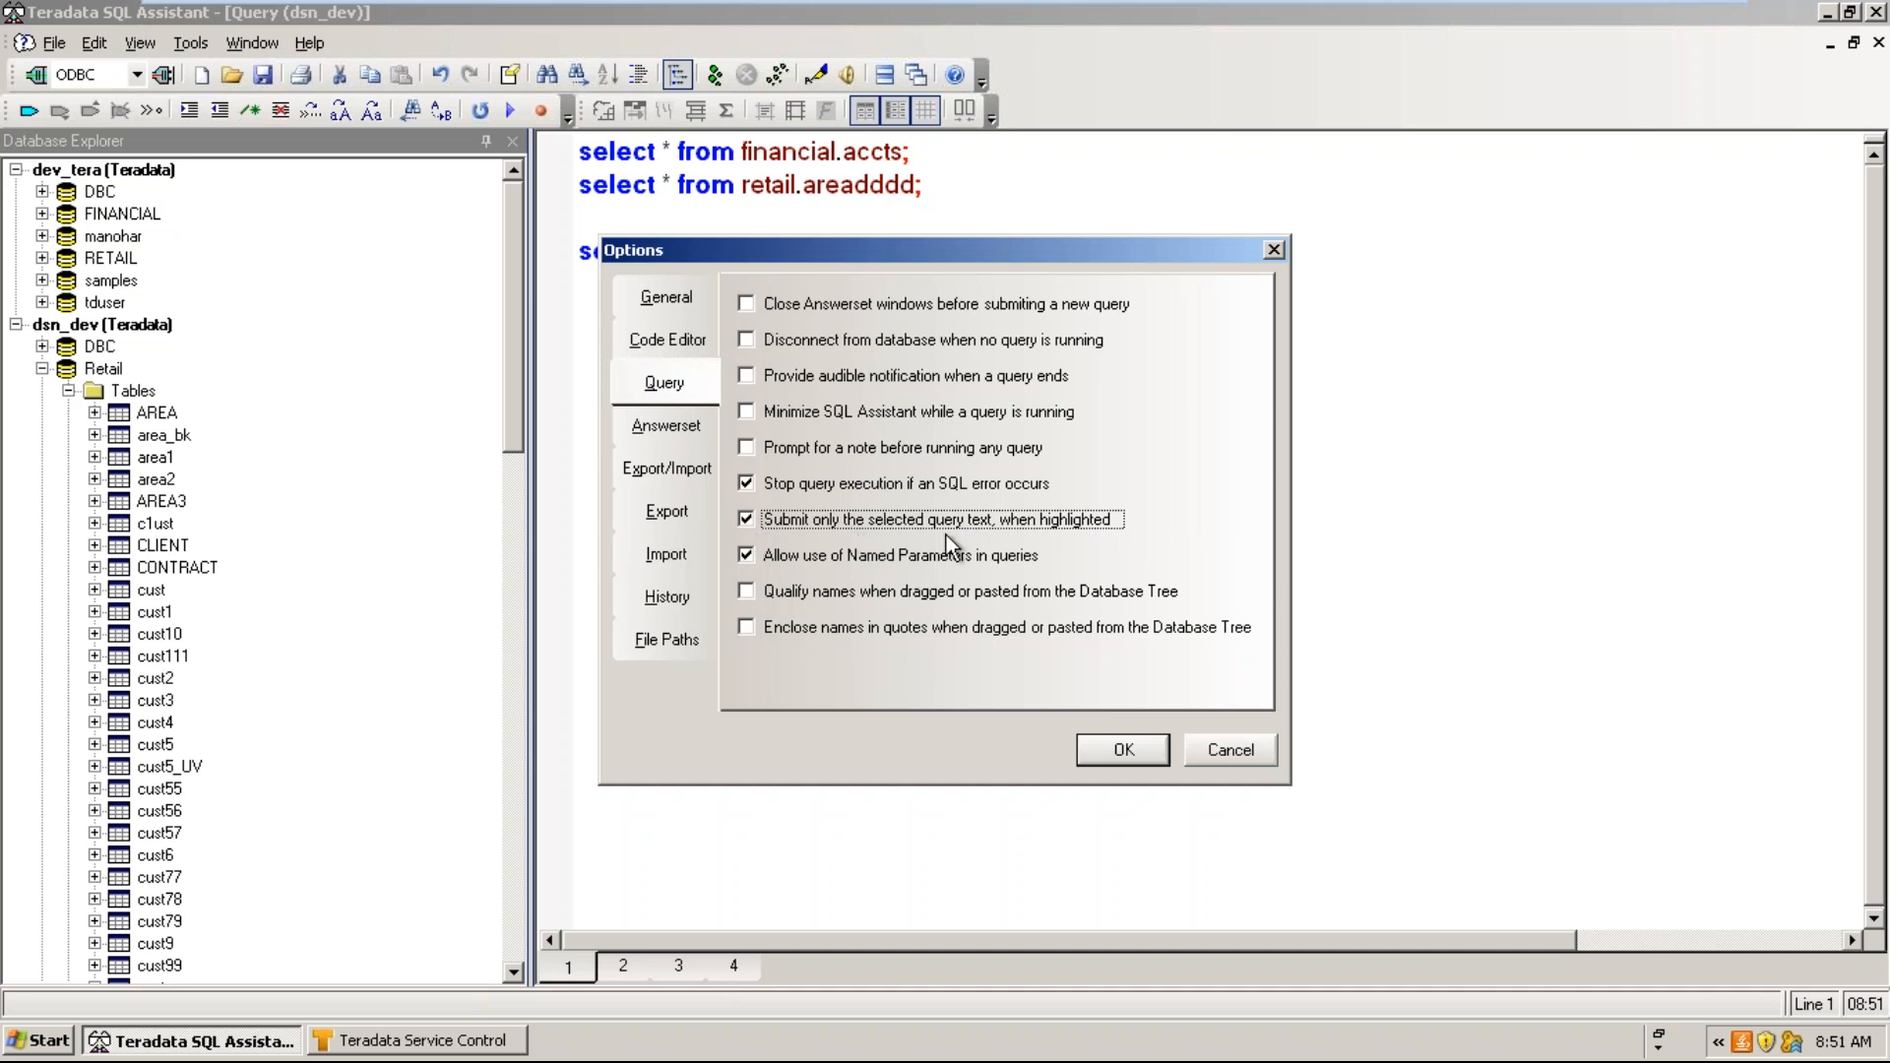
click(1203, 752)
- Run all three SELECT statements in the query window with no text highlighted
click(699, 381)
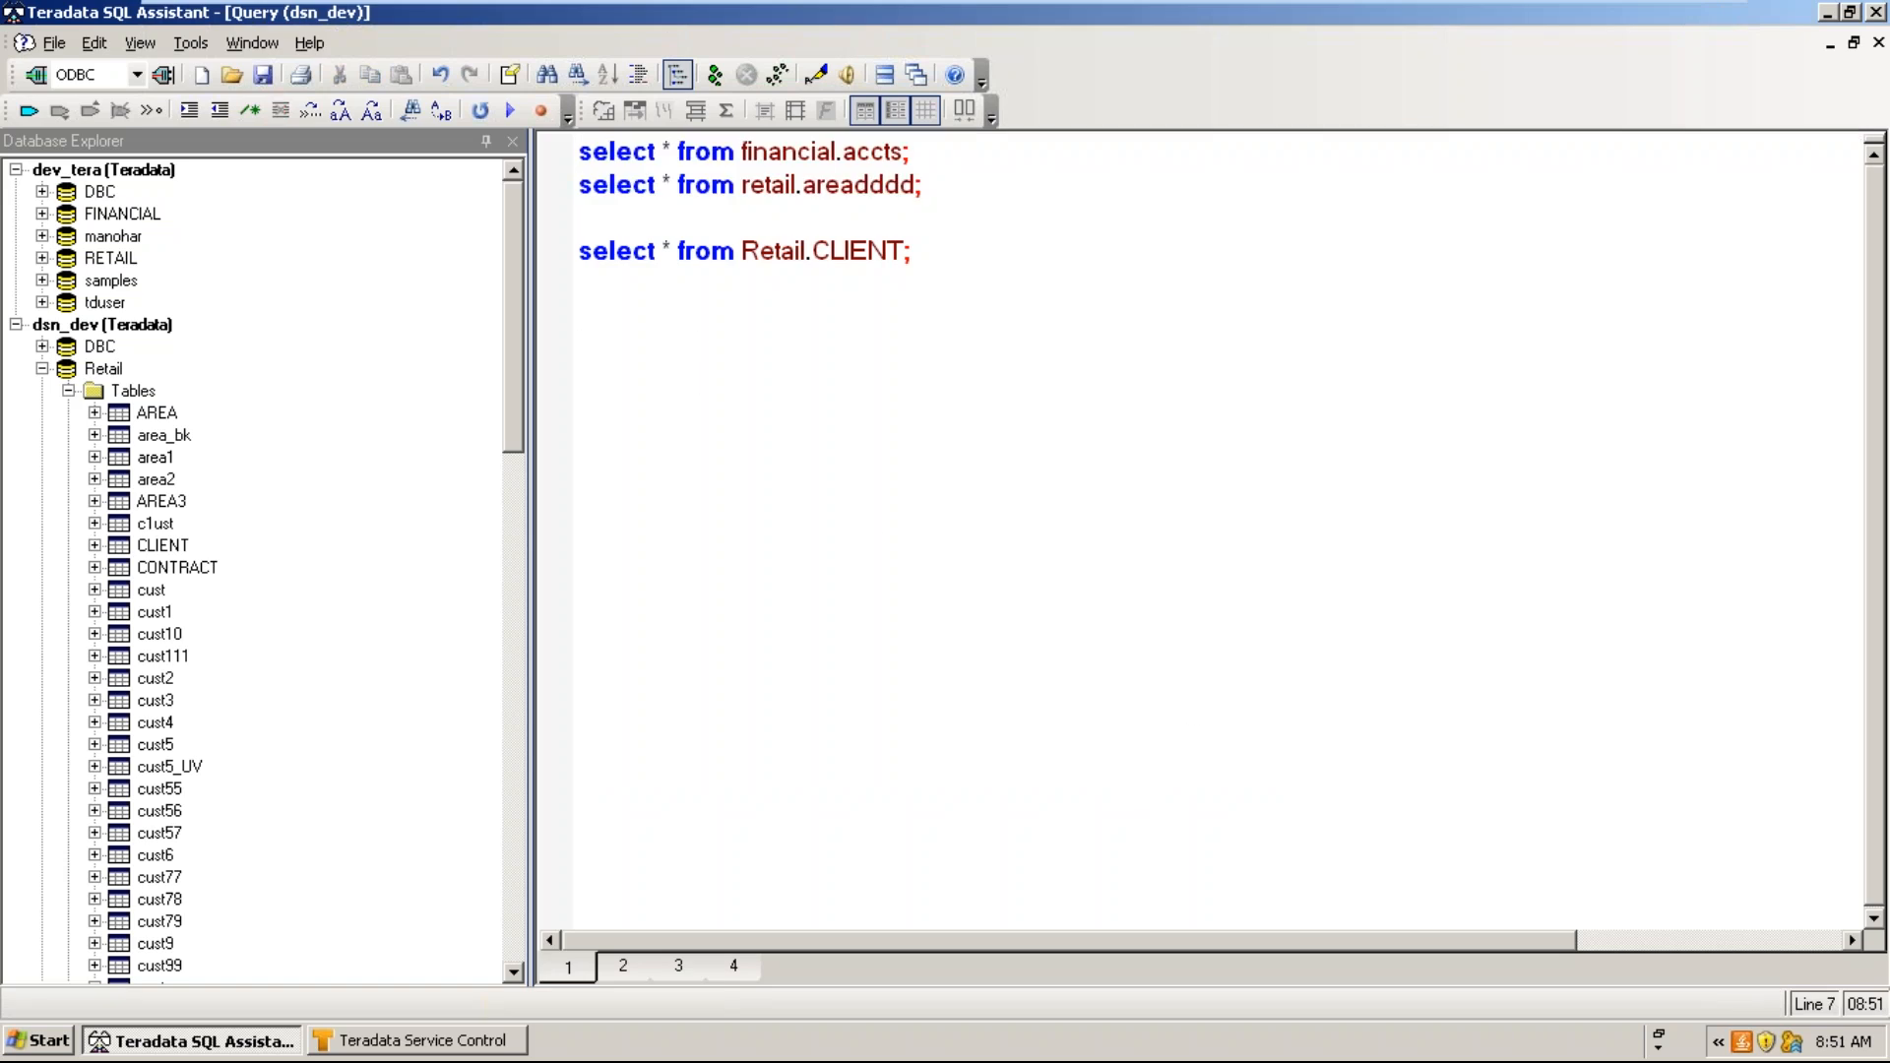
drag(960, 254, 638, 152)
click(669, 443)
click(715, 79)
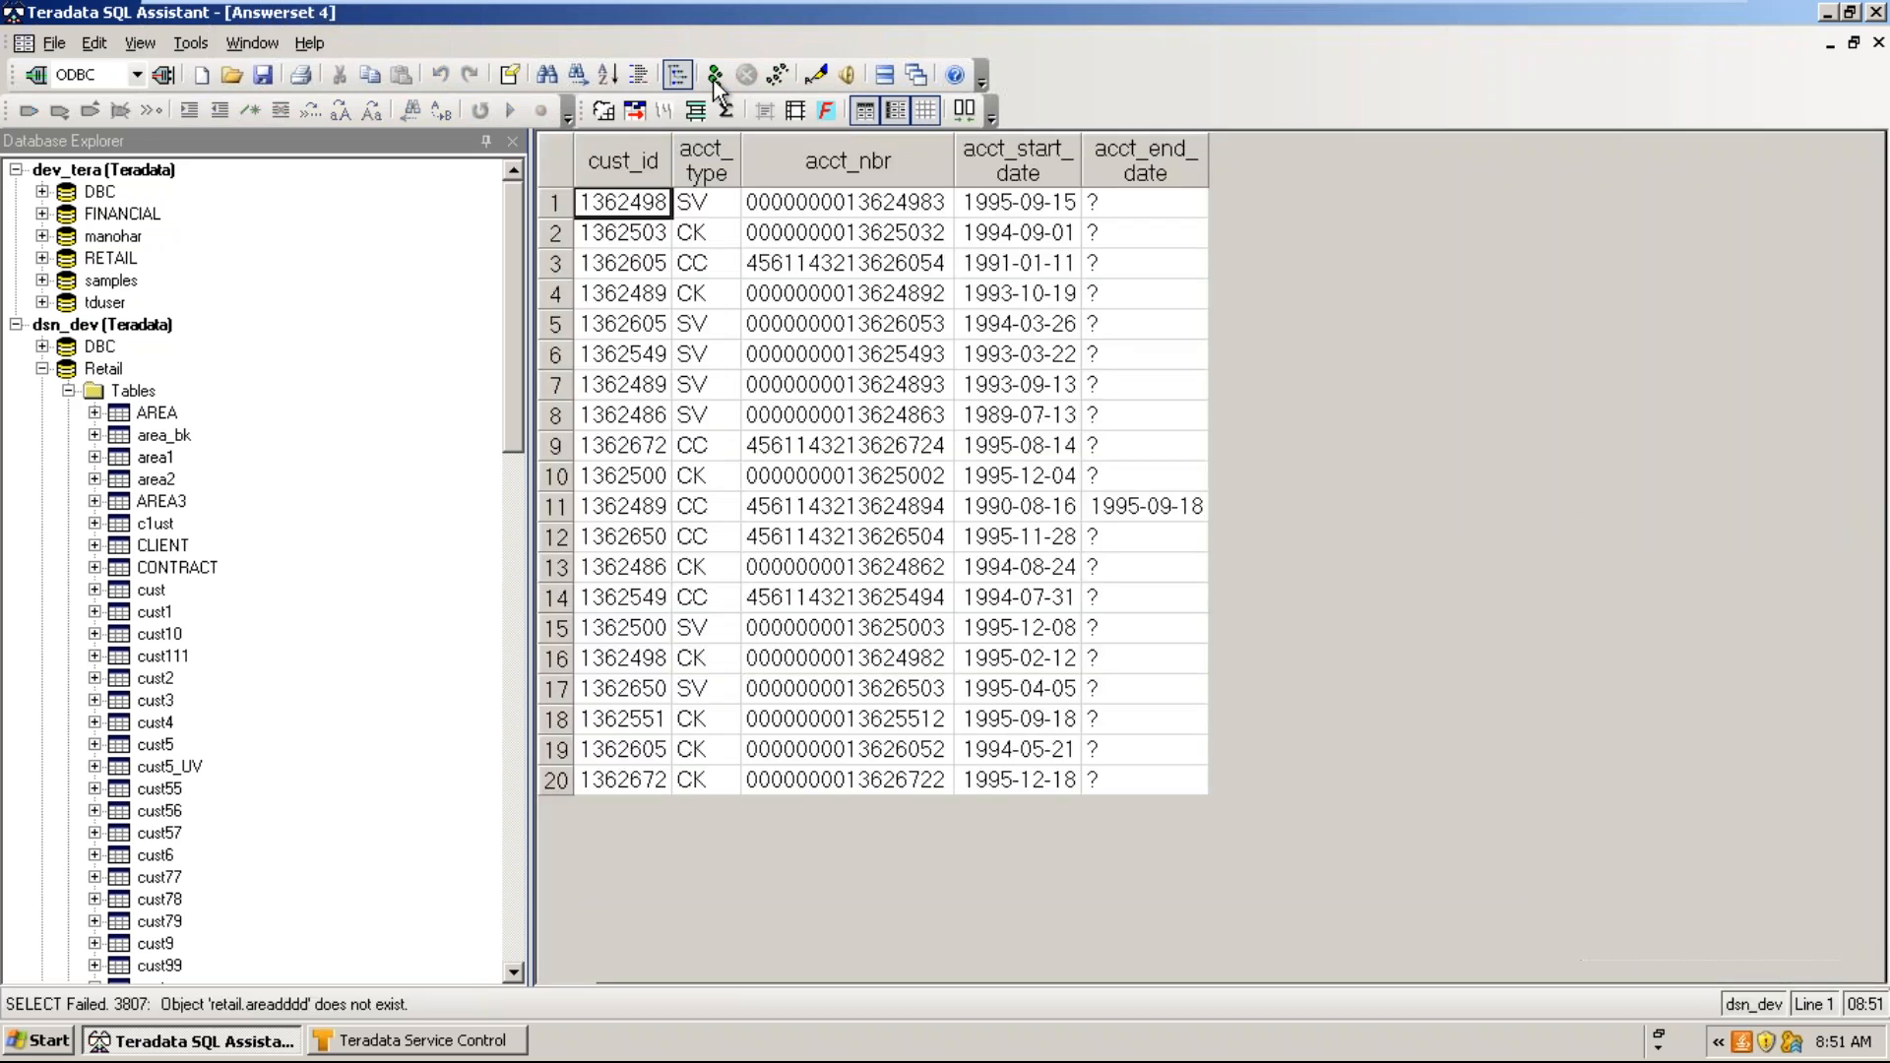
- Return to the query window and select only the SELECT statement on Retail.CLIENT
key(ctrl+Tab)
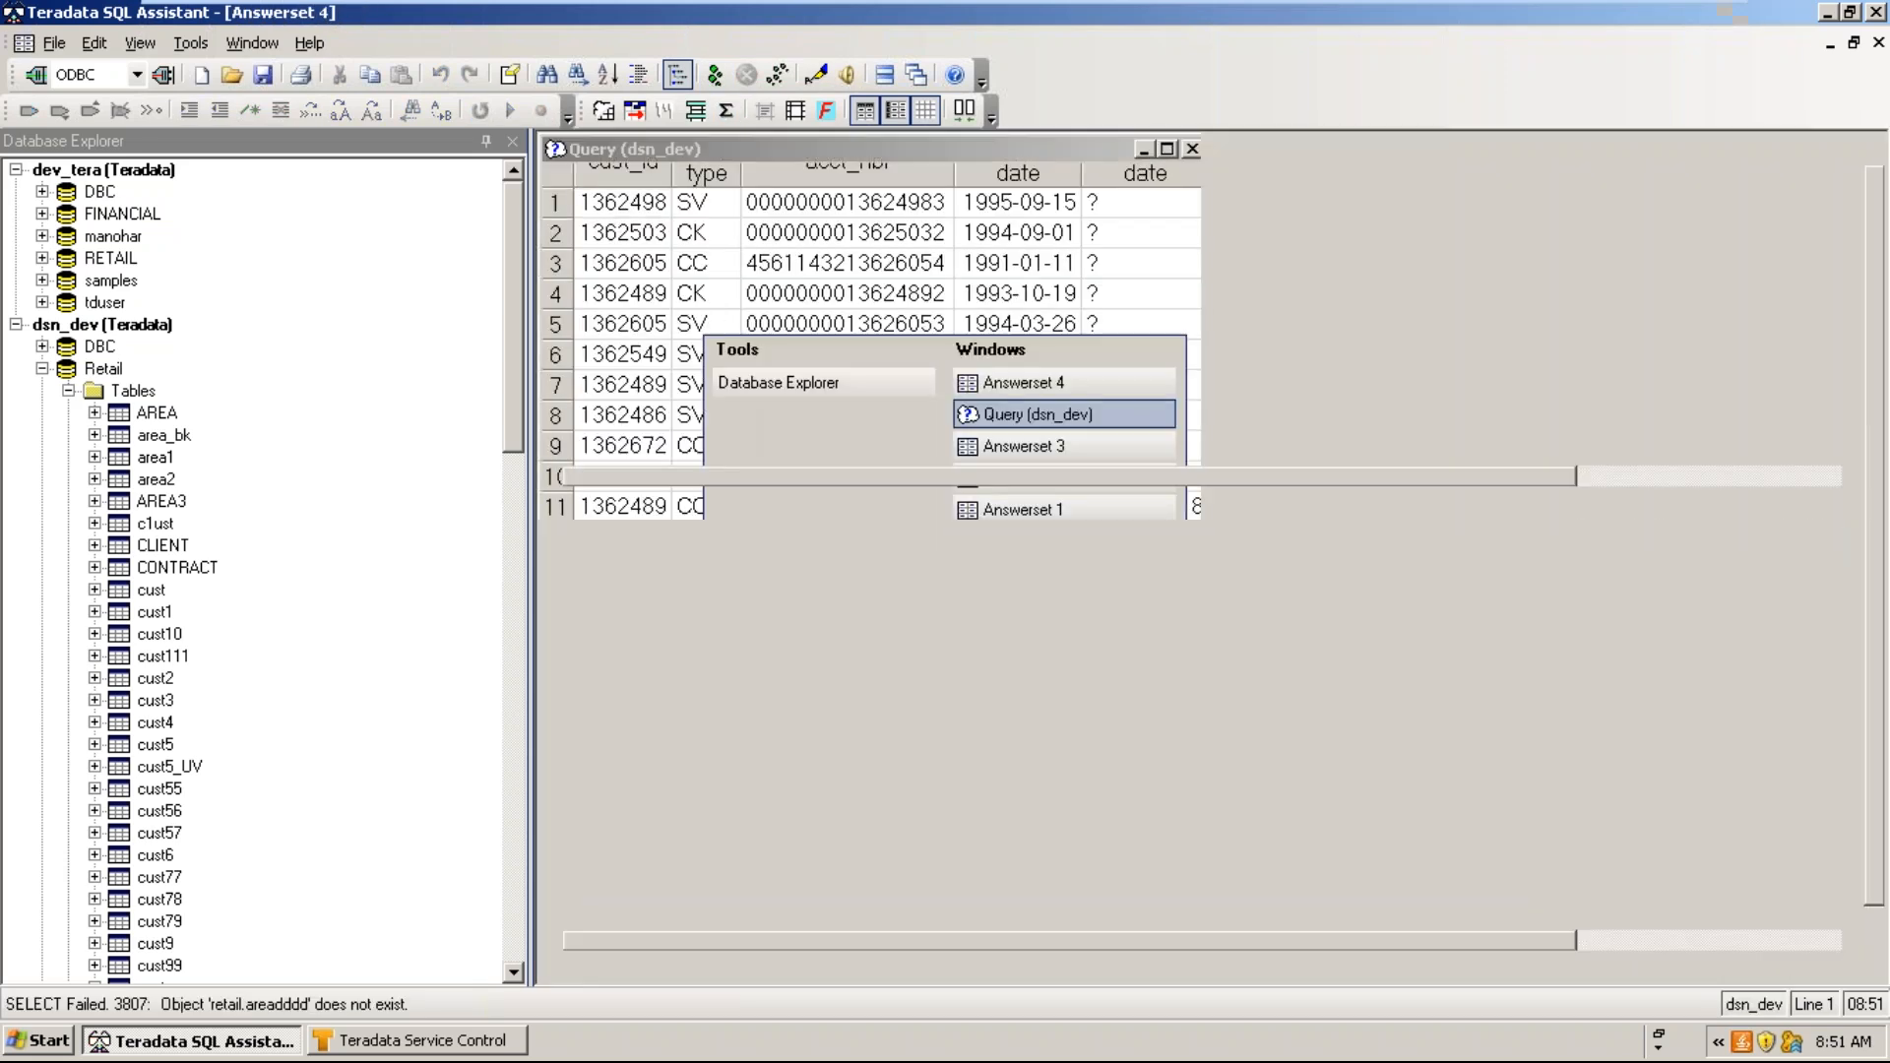
key(Right)
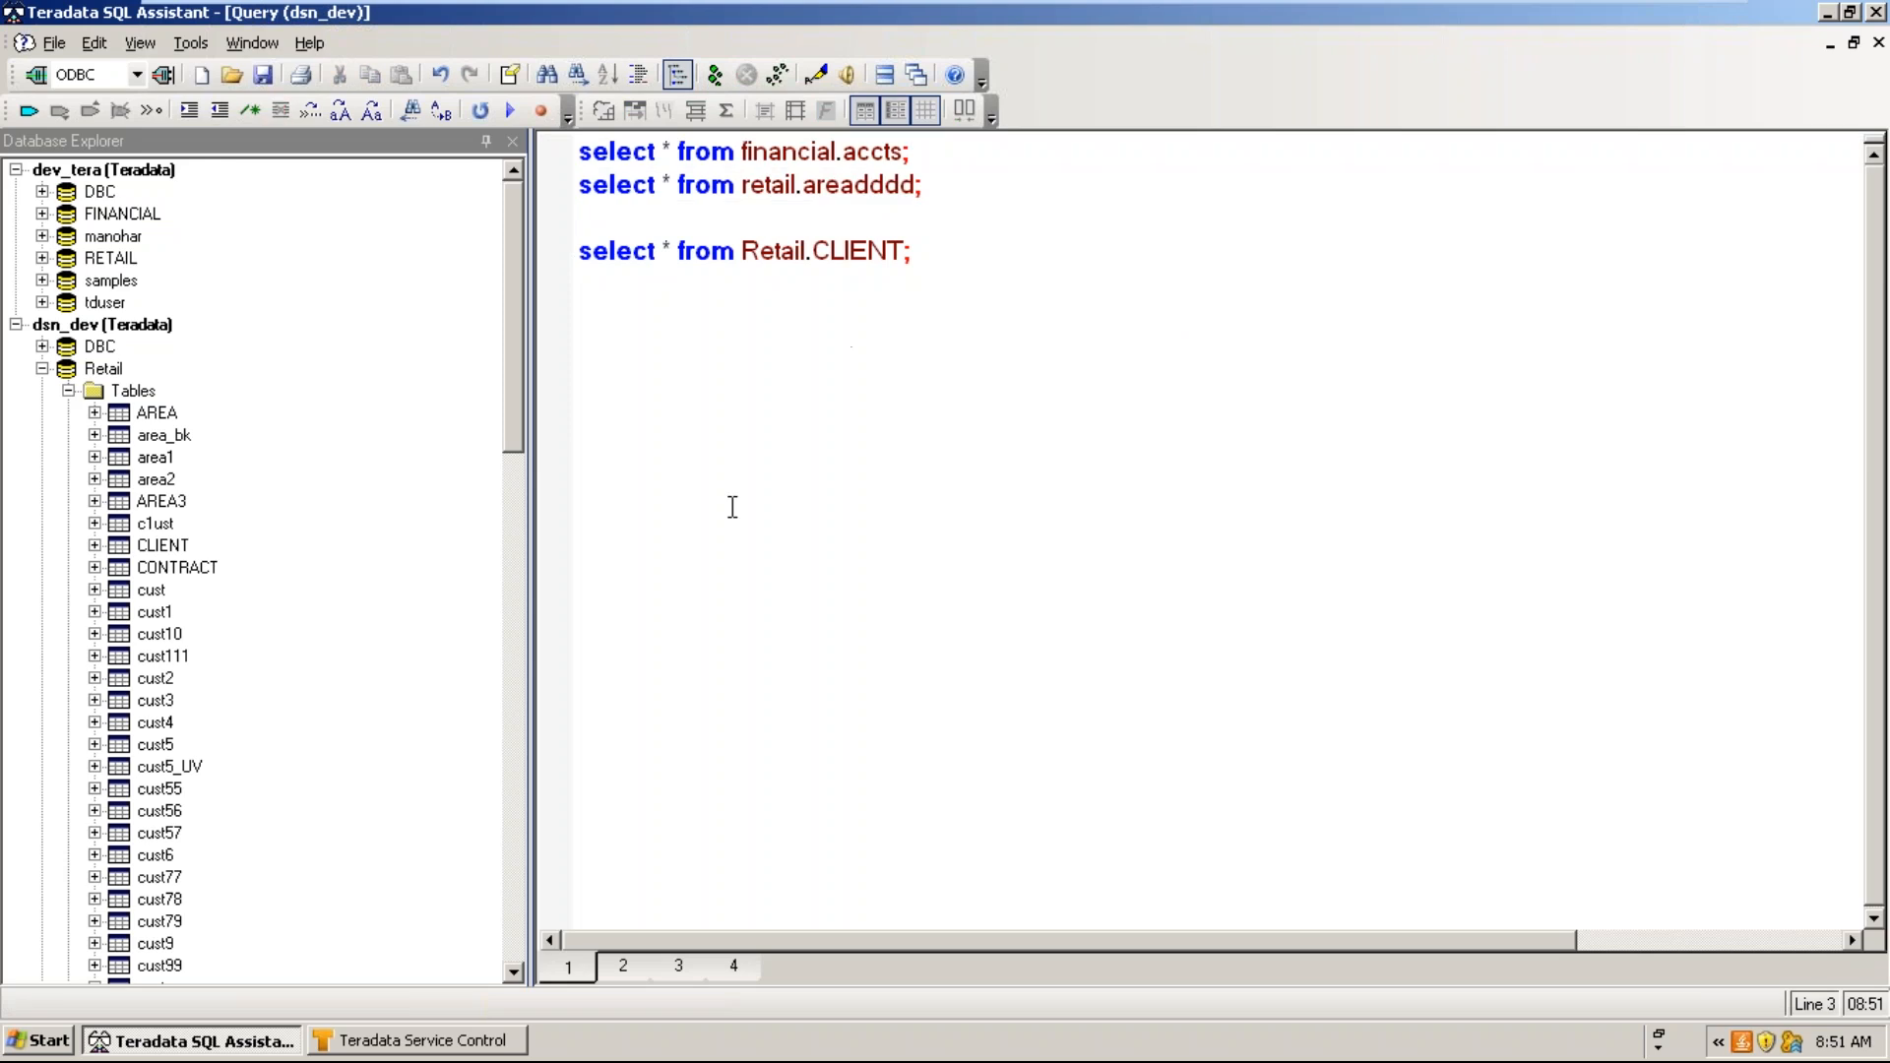
drag(930, 248, 579, 250)
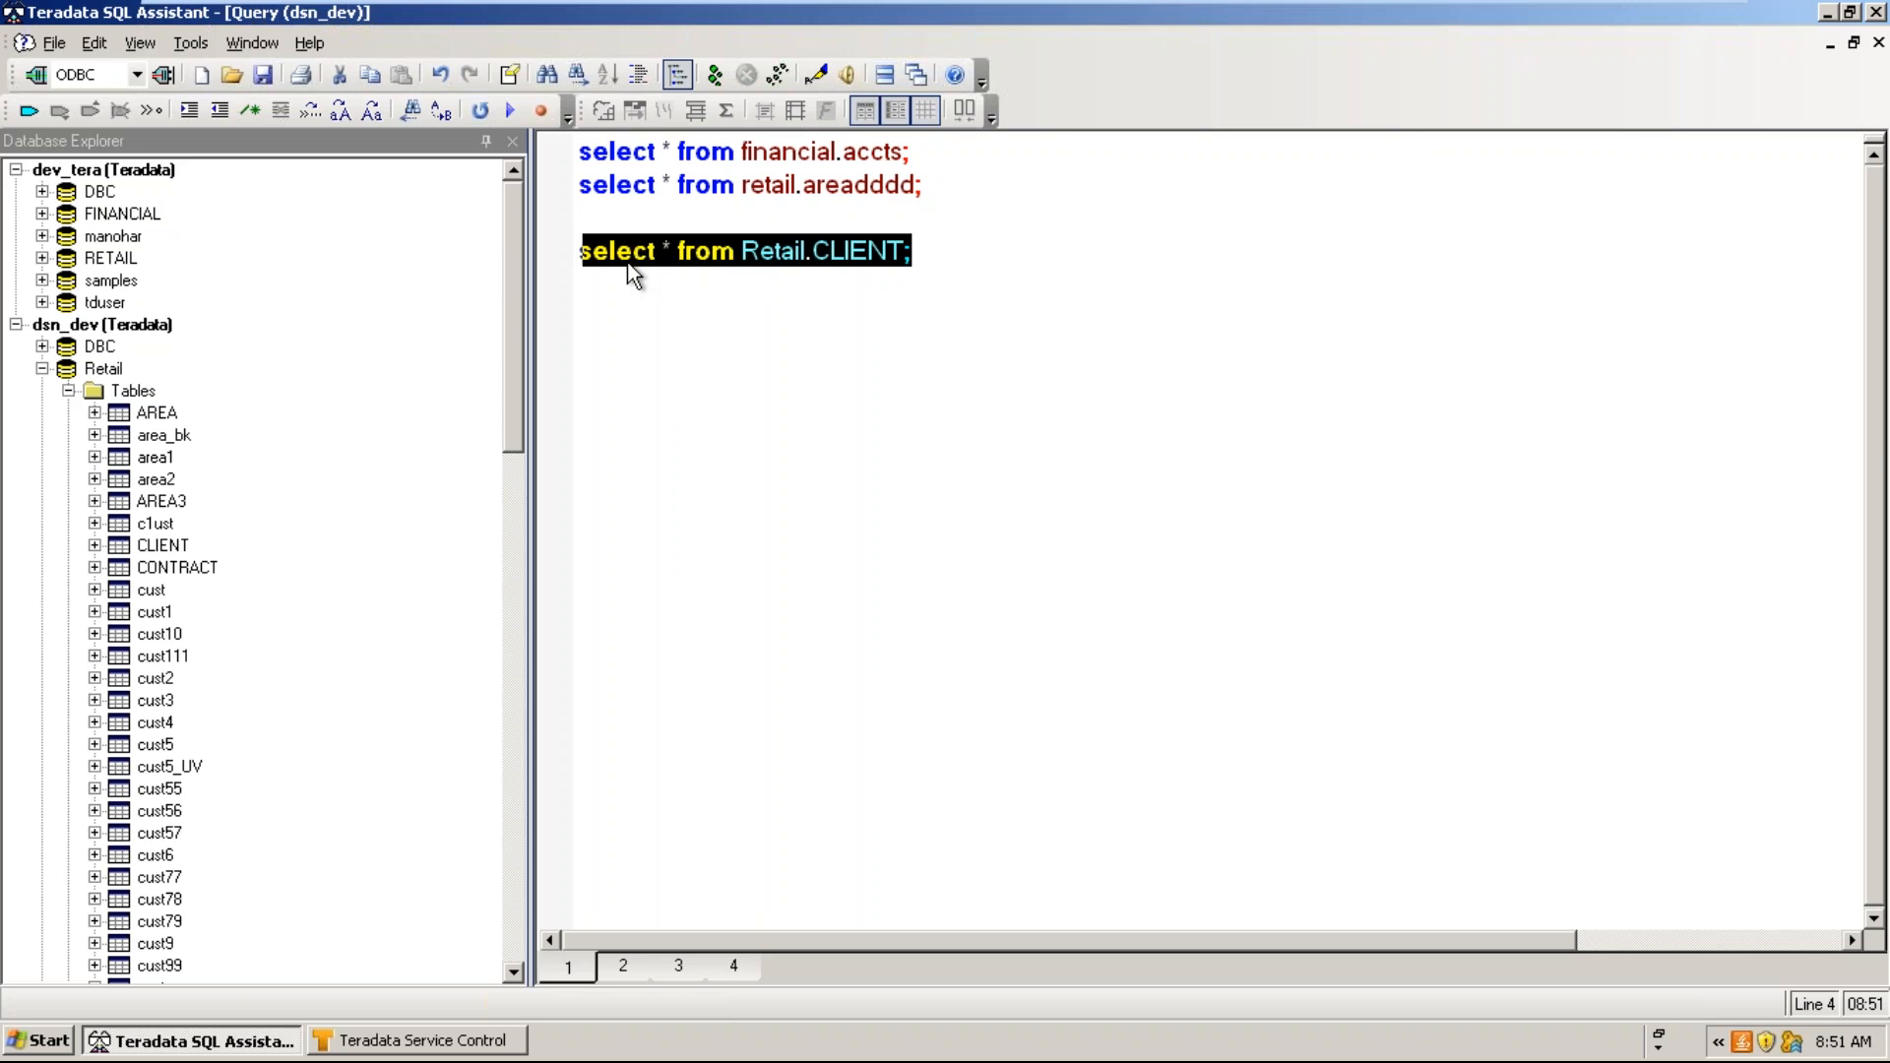
- Run only the highlighted SELECT on Retail.CLIENT with the 1000-row cutoff, and close its answer set to return to the query
click(720, 74)
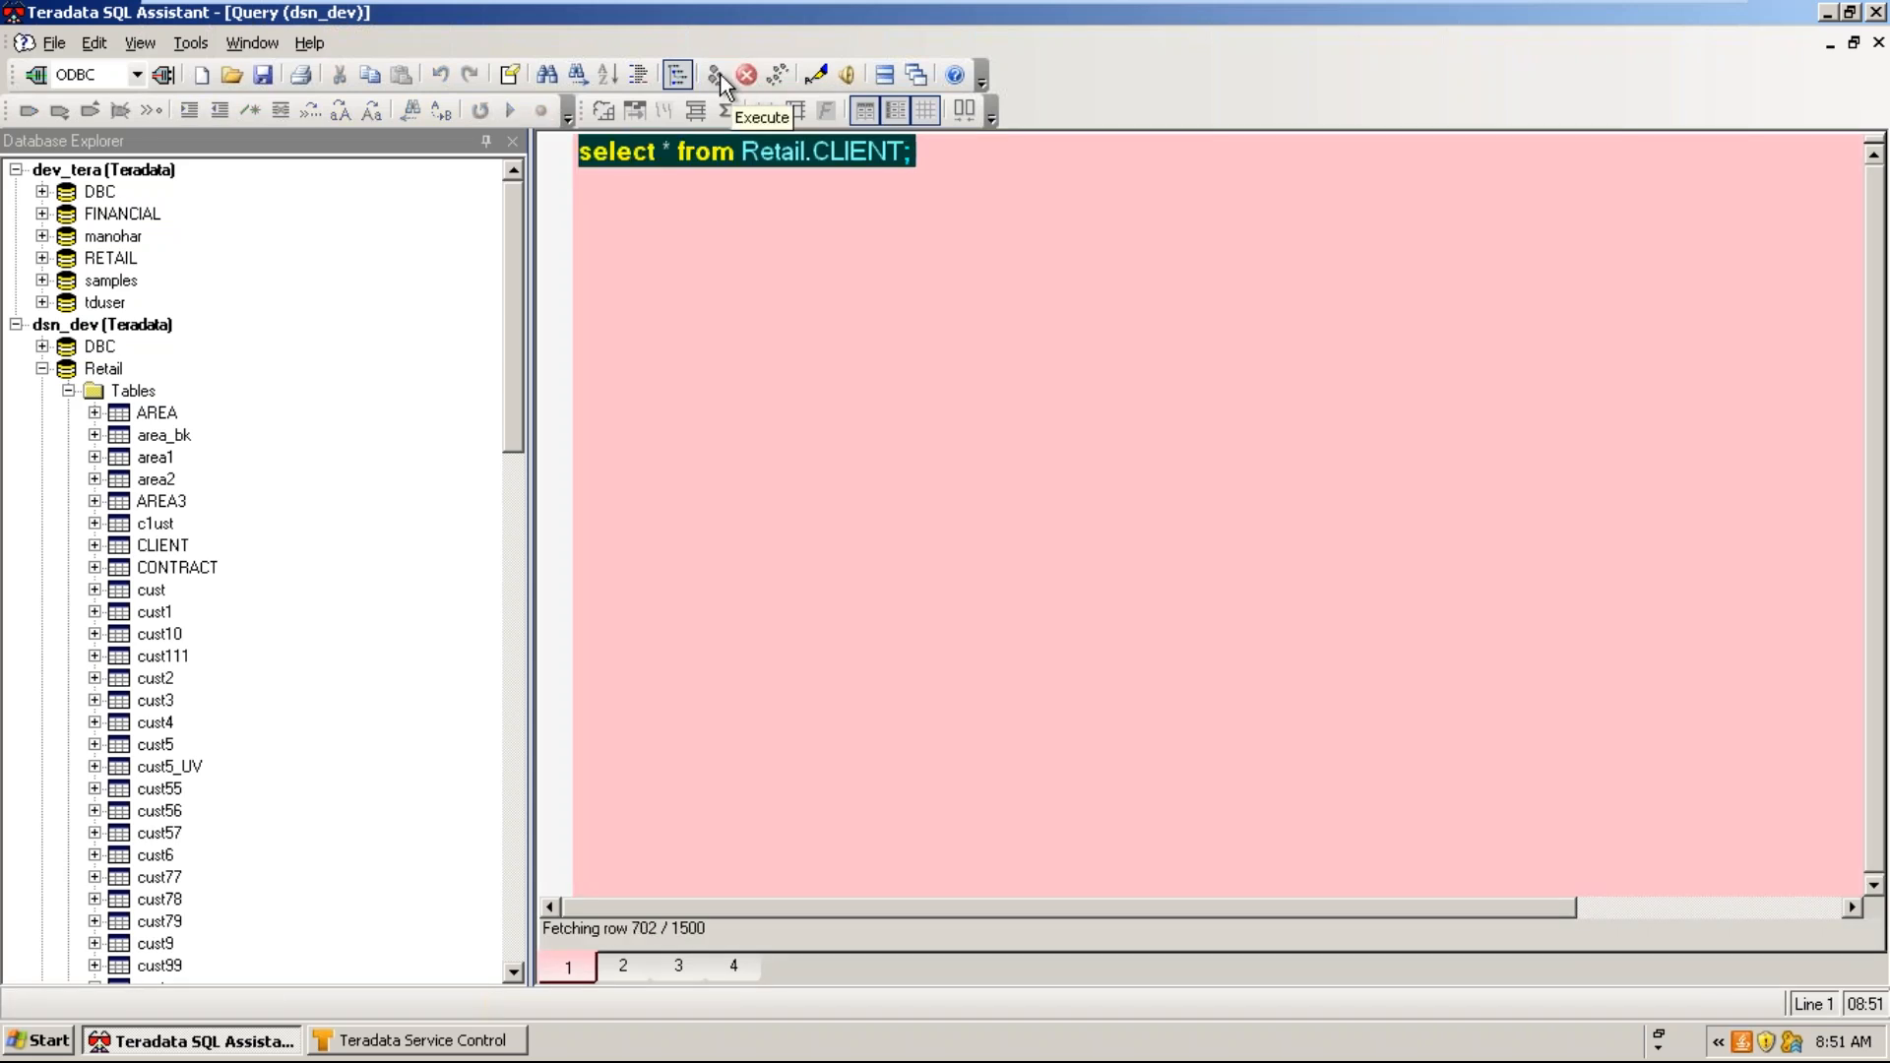
click(888, 596)
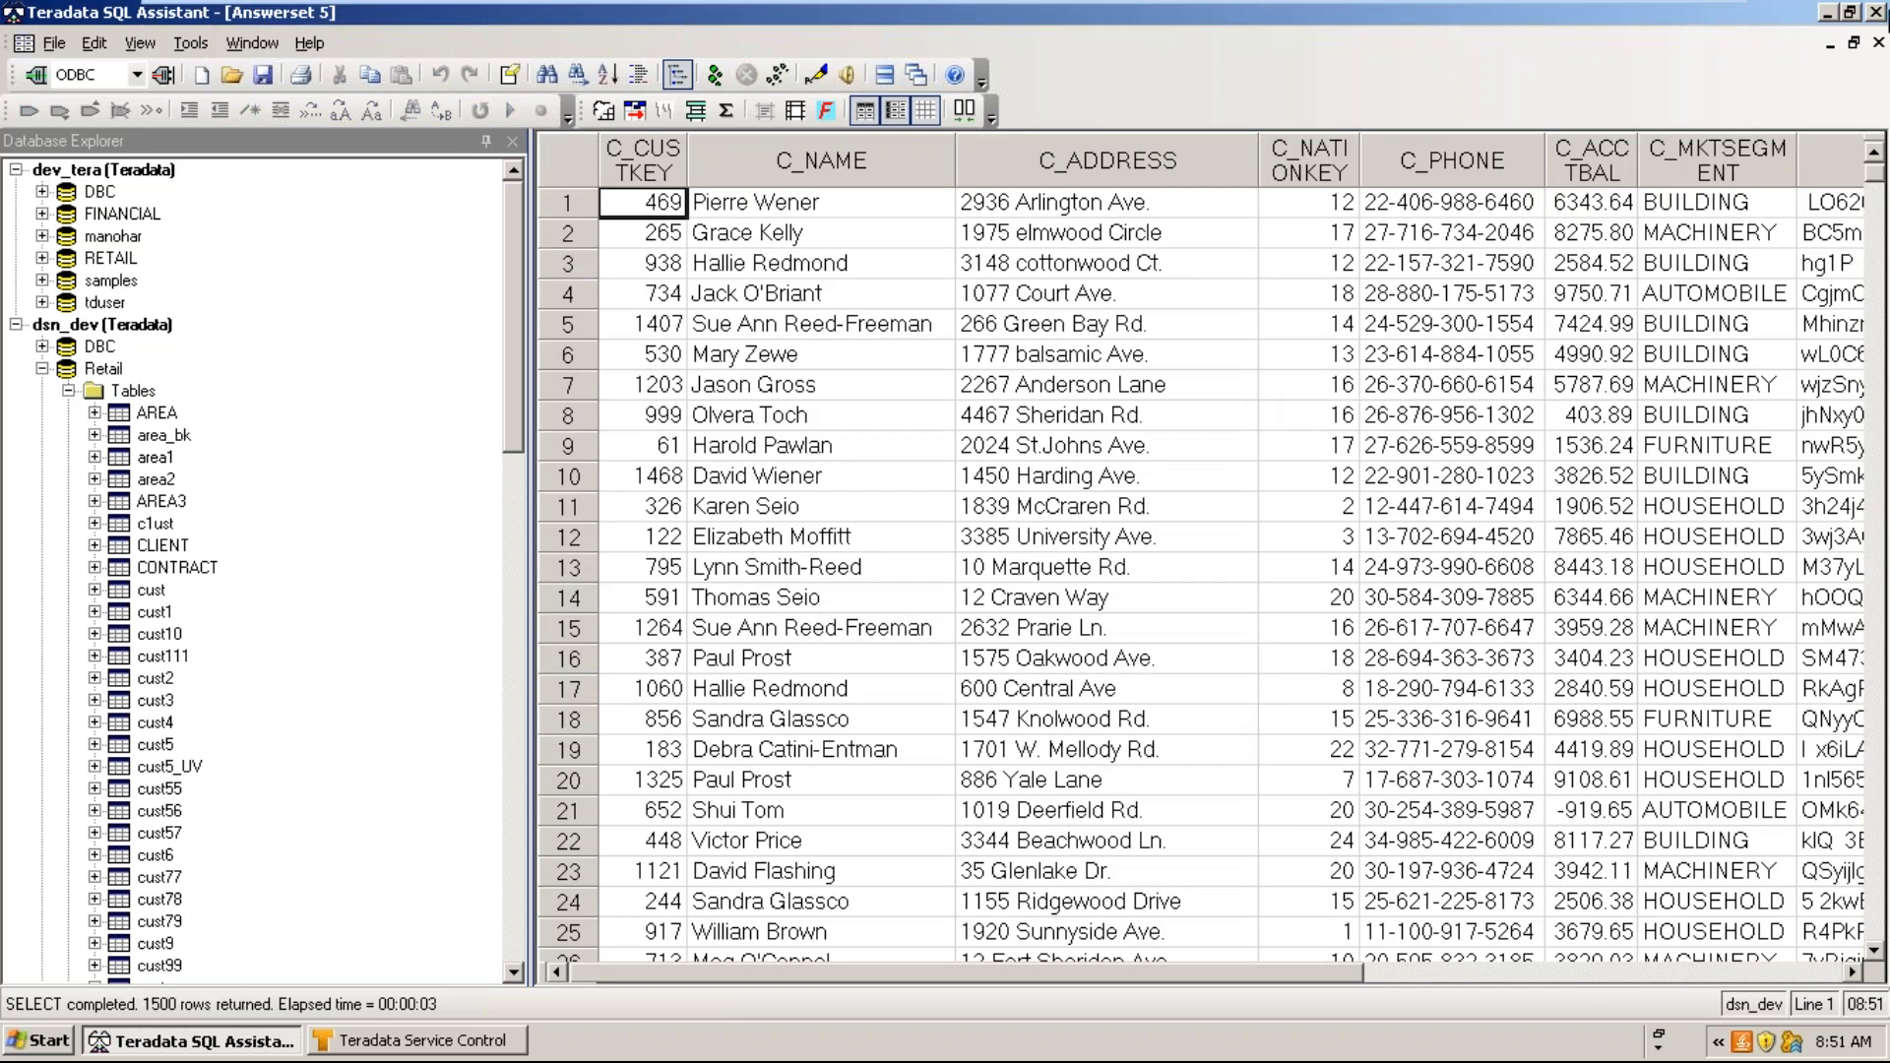
click(1878, 43)
click(842, 317)
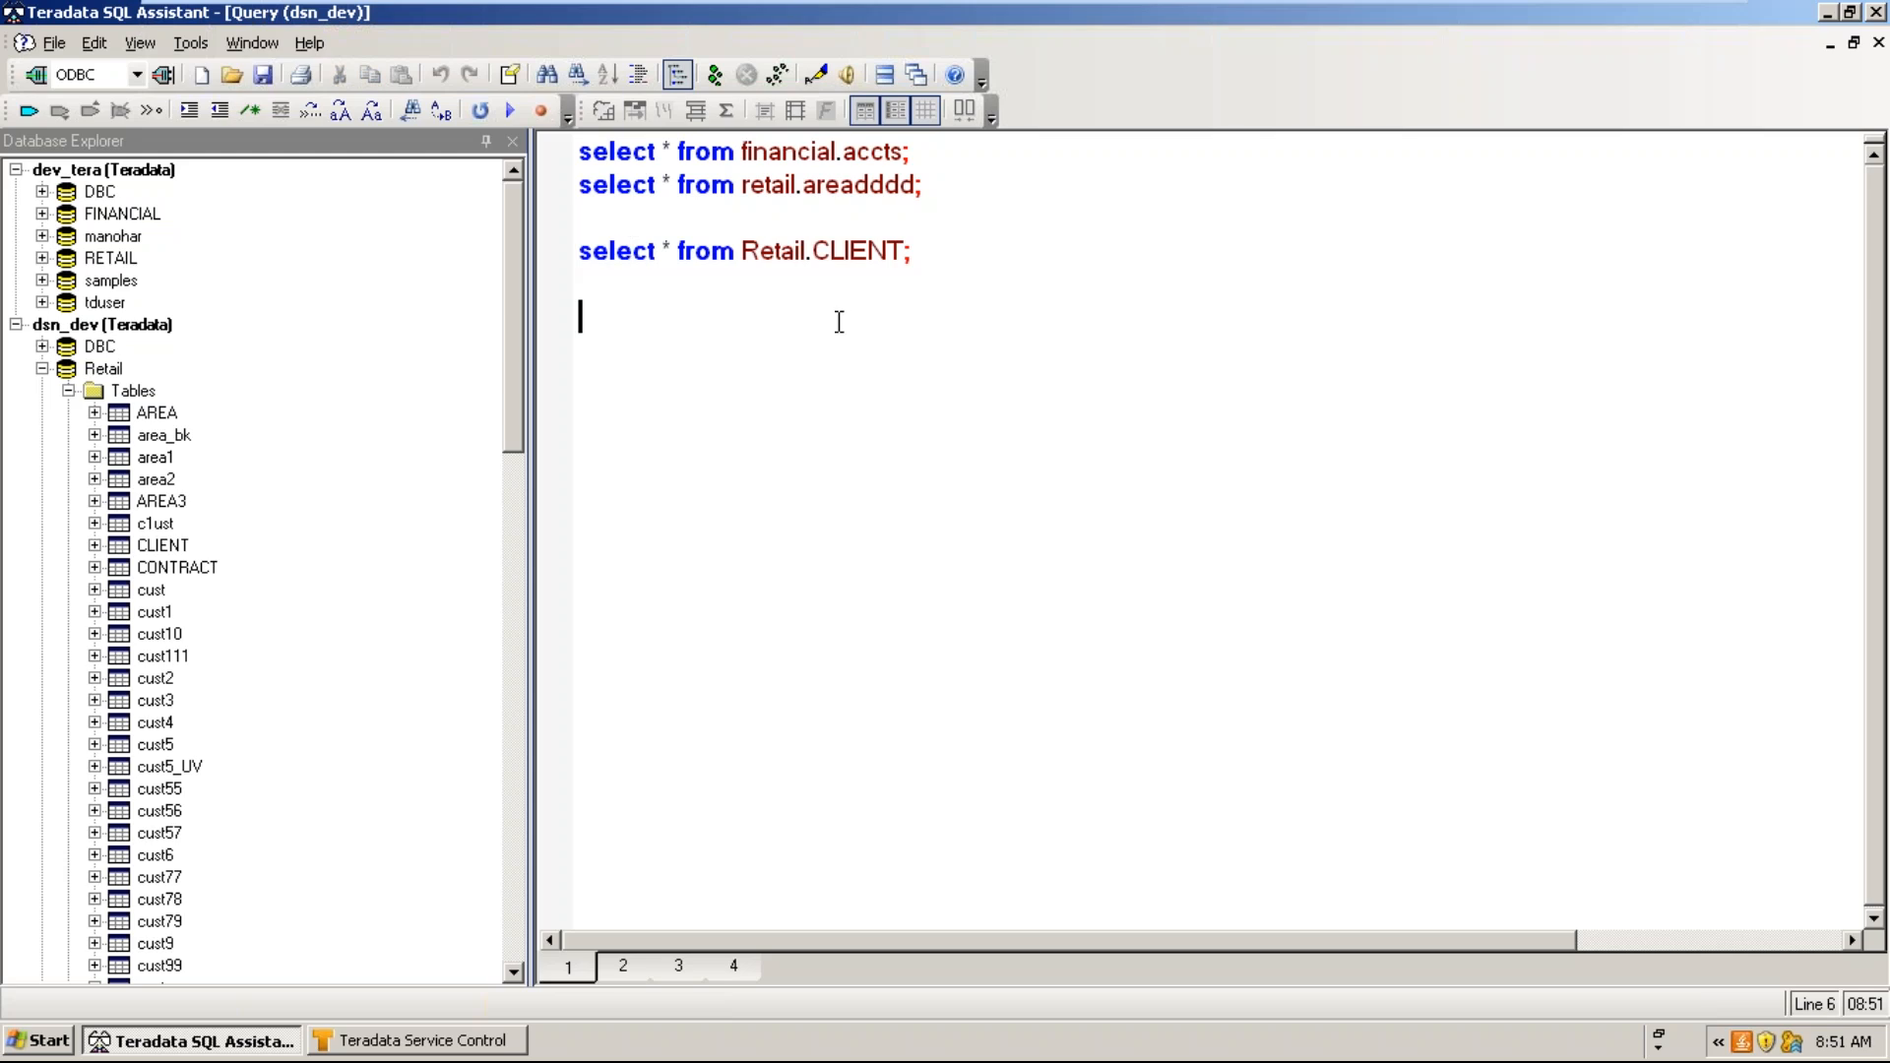
- Turn off the Query option that submits only the selected query text when highlighted
click(206, 47)
click(244, 559)
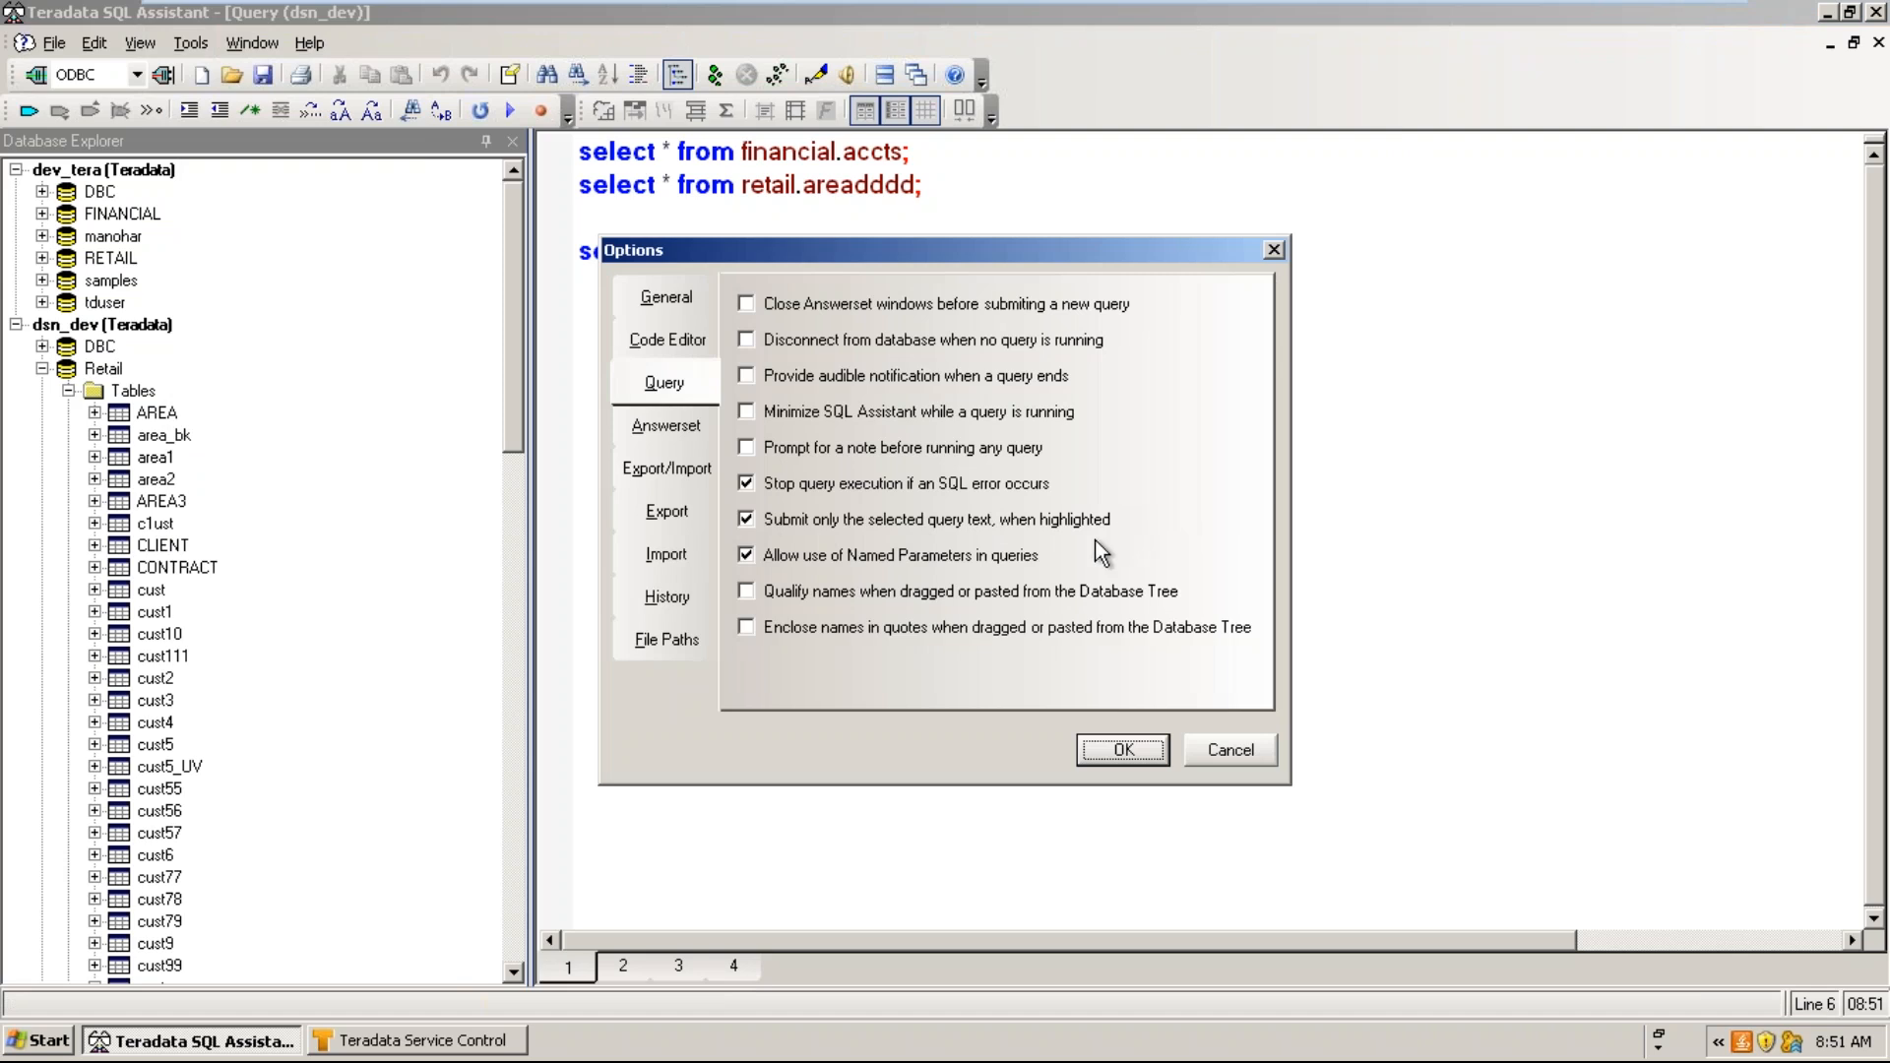
click(747, 519)
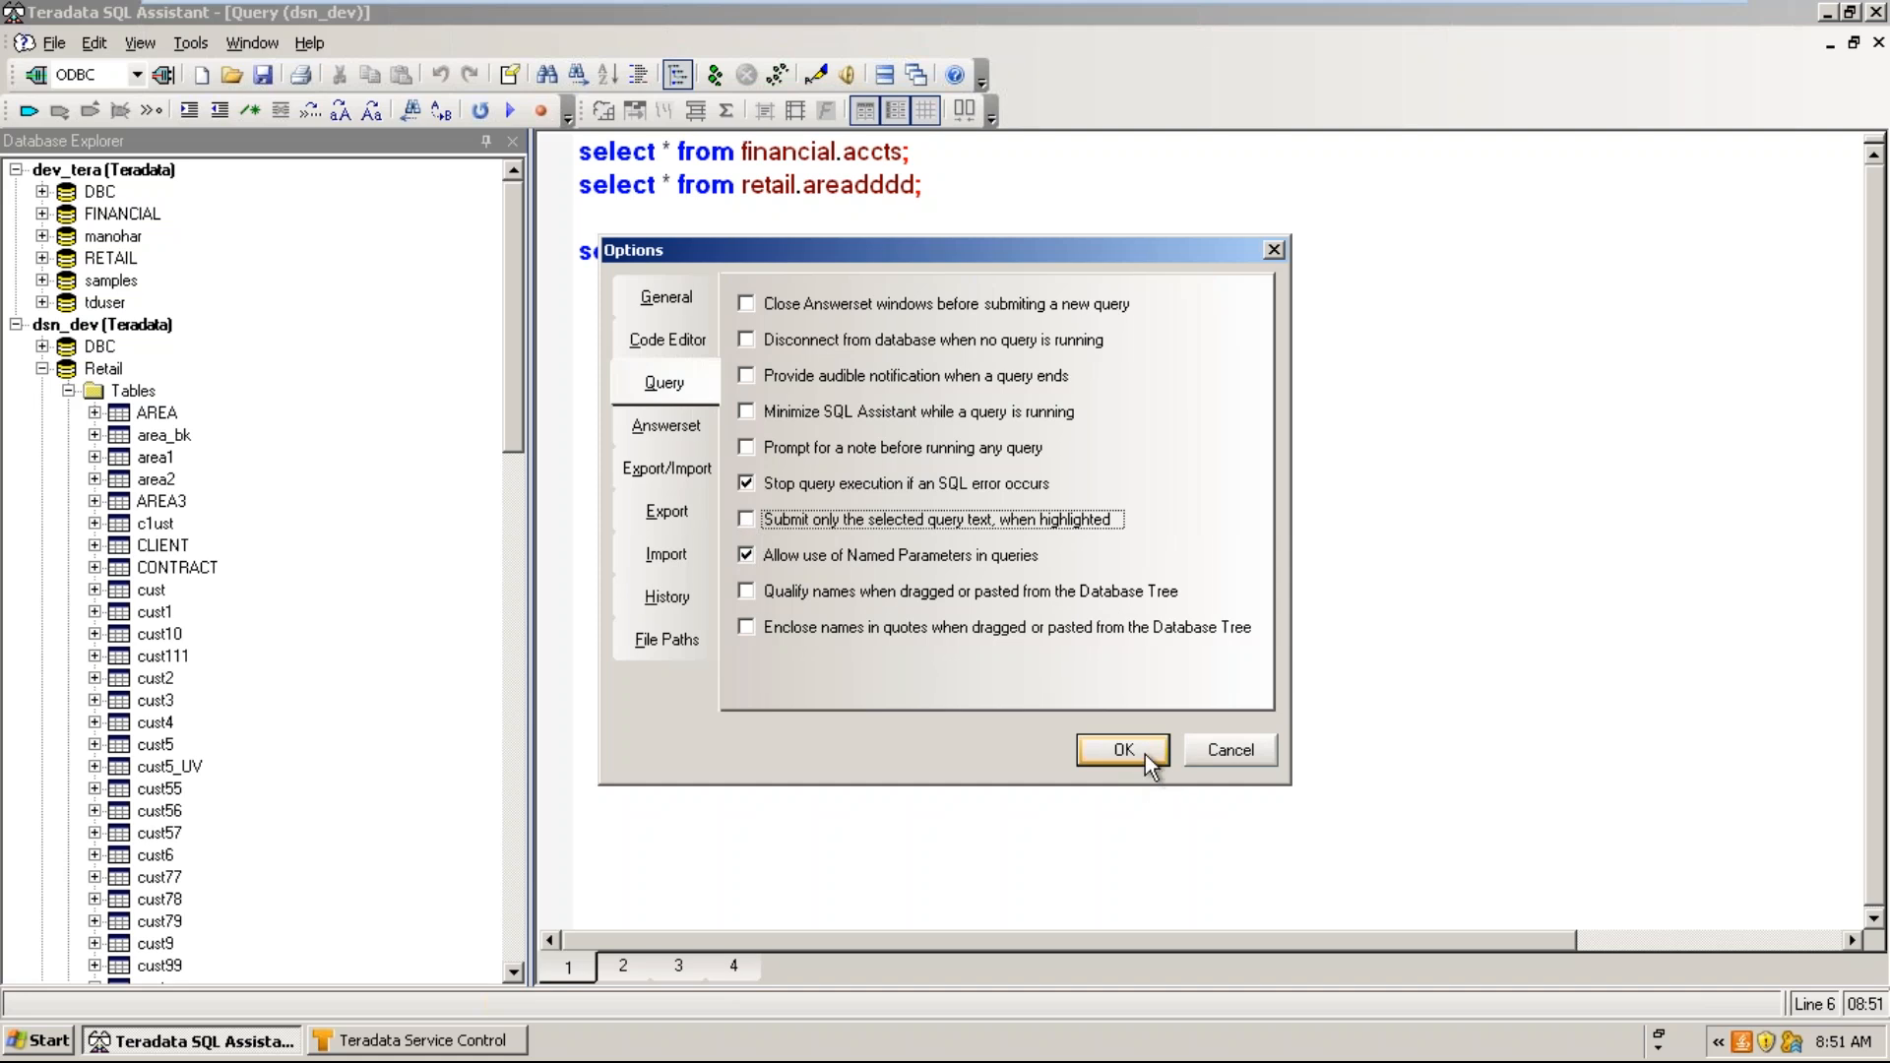
click(1124, 750)
- Execute the query with the Retail.CLIENT statement highlighted to test the disabled selected-text option, and return to the query window
drag(936, 251, 576, 253)
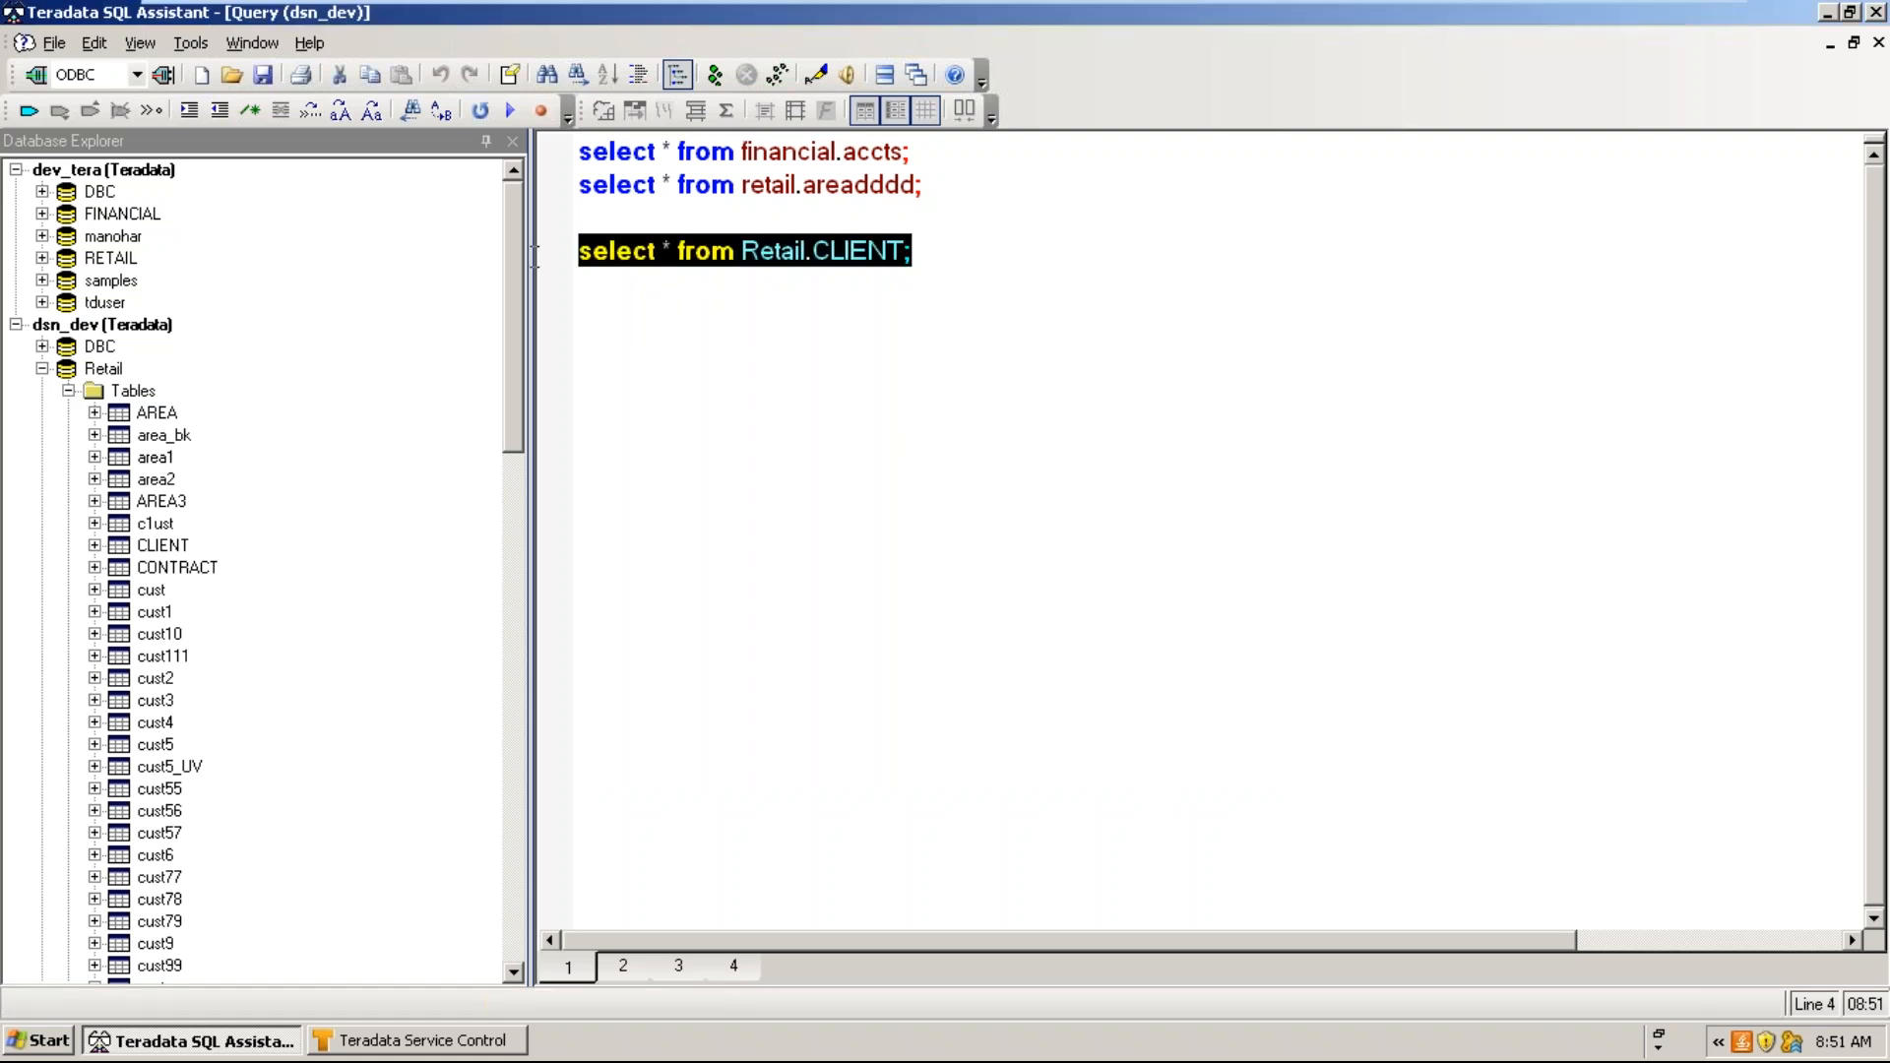
click(715, 74)
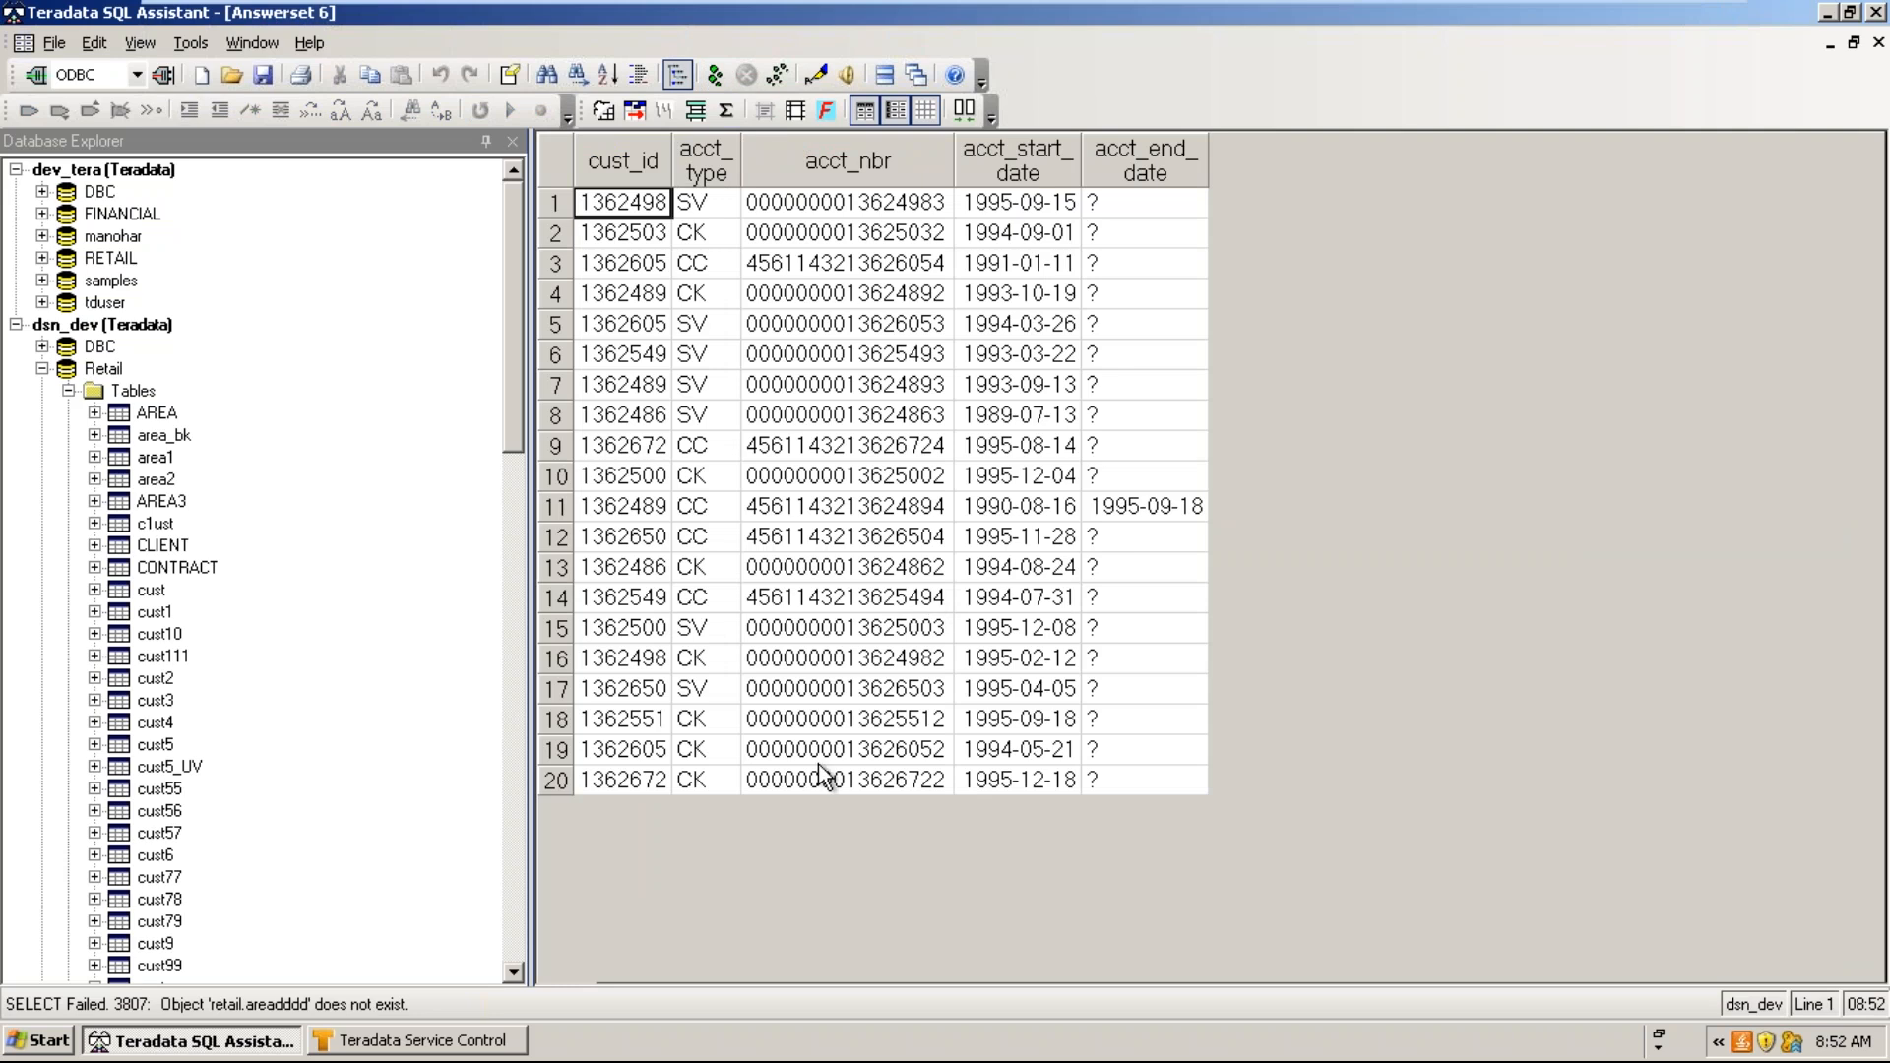
key(ctrl+Tab)
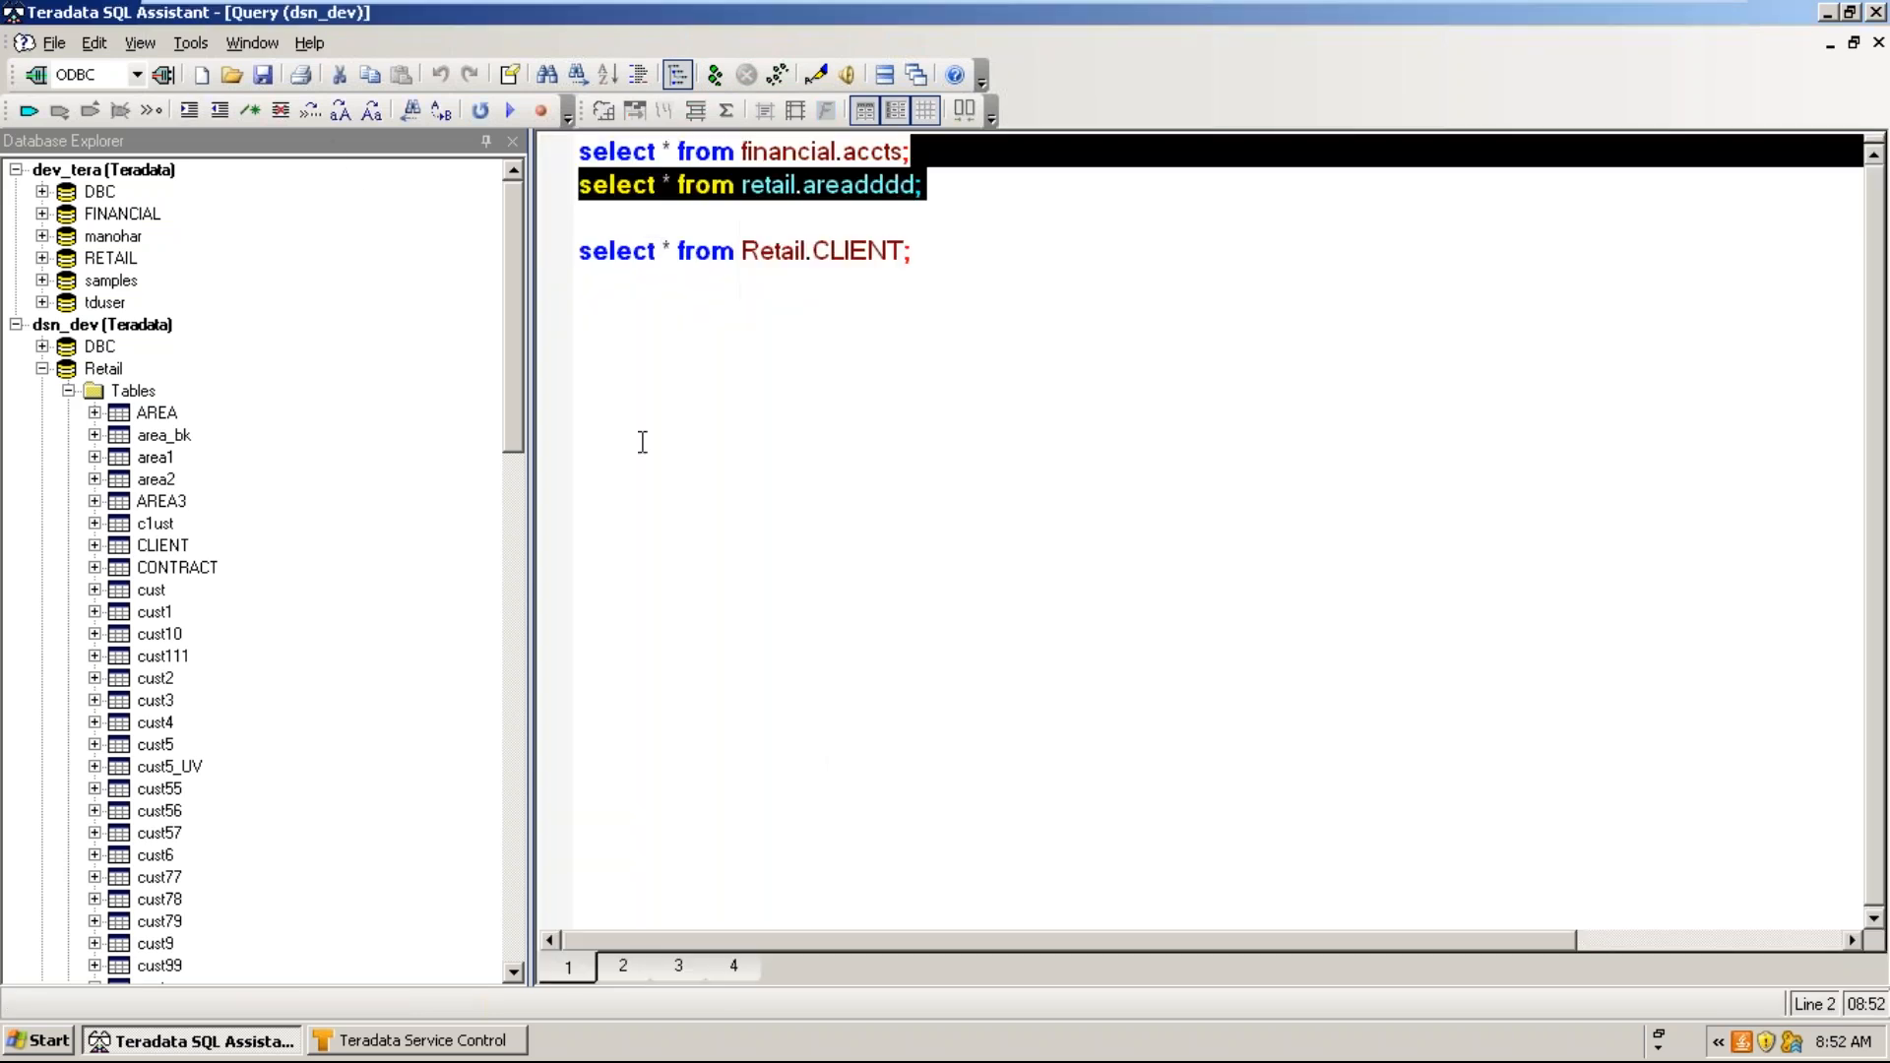
- Close all open answer set windows and check the list of open windows
click(54, 42)
click(169, 204)
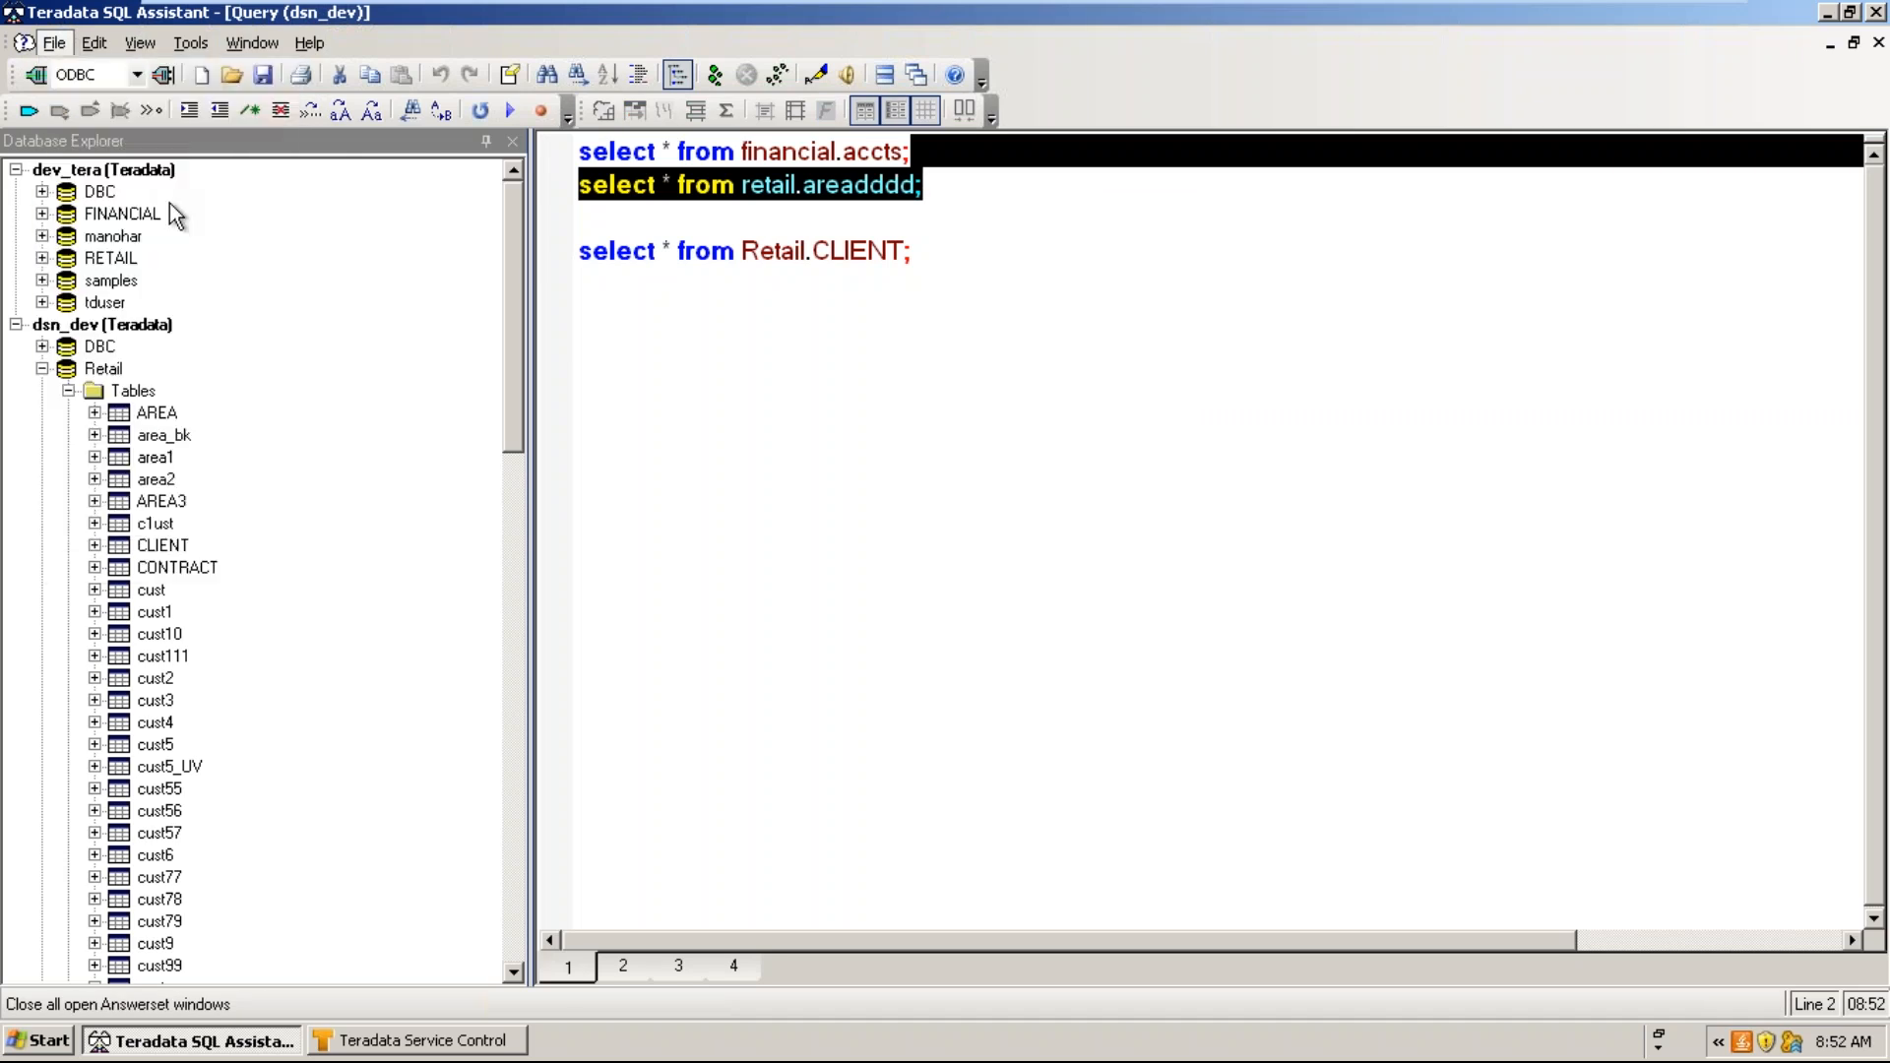
click(252, 43)
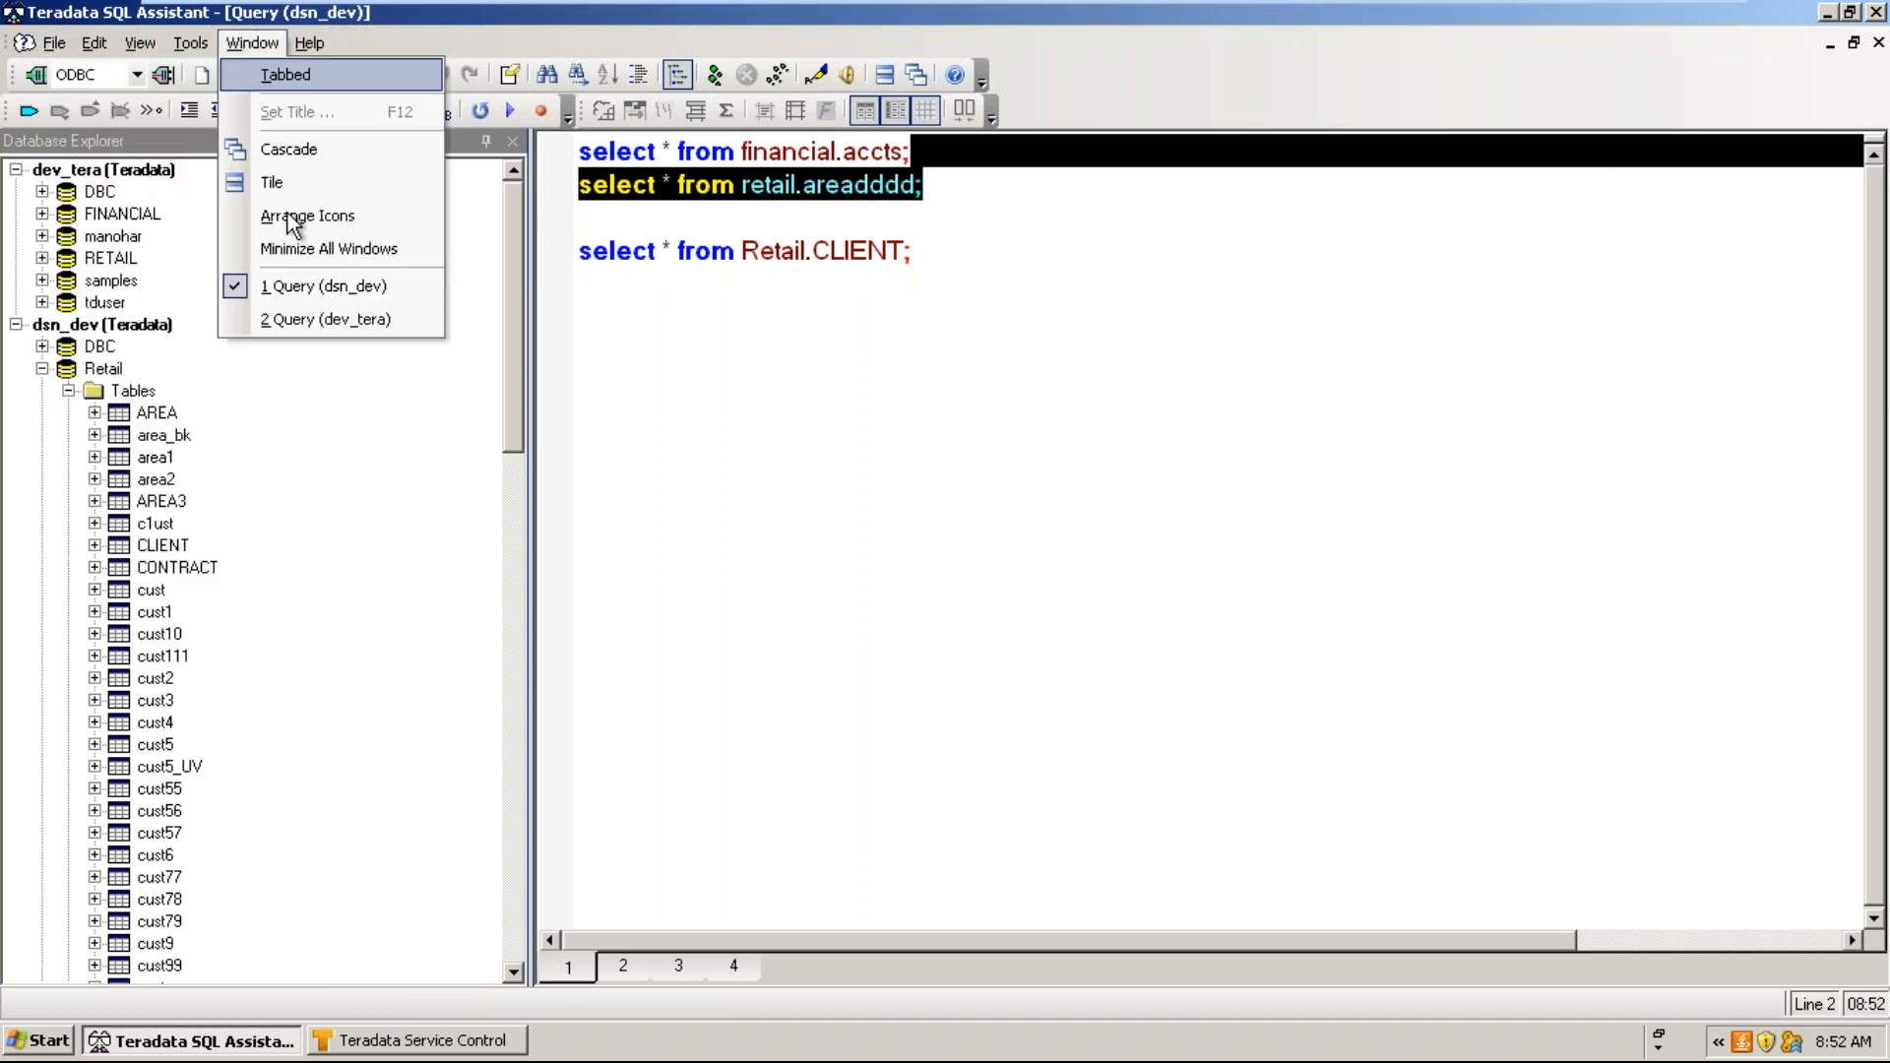
click(895, 439)
- Correct the table name in the second SELECT statement to retail.area
click(916, 185)
key(BackSpace)
key(BackSpace)
key(BackSpace)
key(BackSpace)
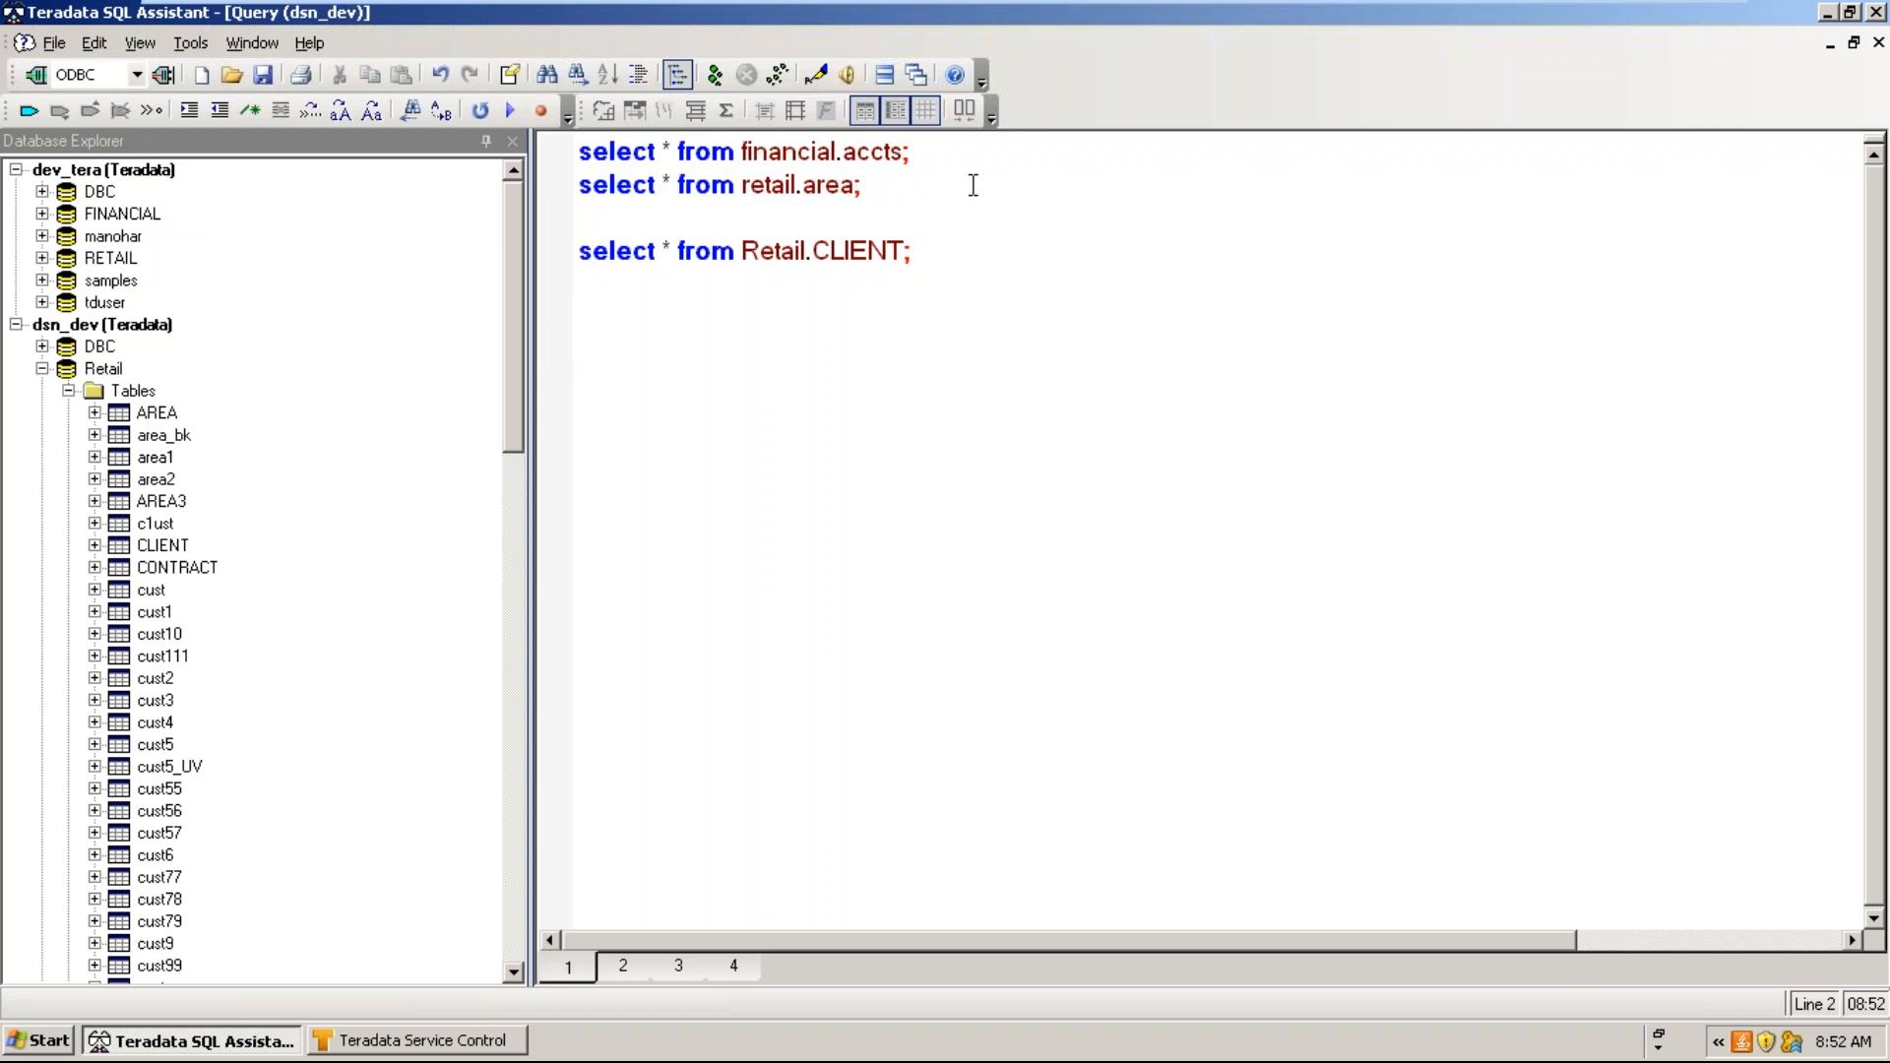
- Highlight the Retail.CLIENT statement and execute the corrected query, accepting the 1000-row cutoff
drag(938, 248, 562, 265)
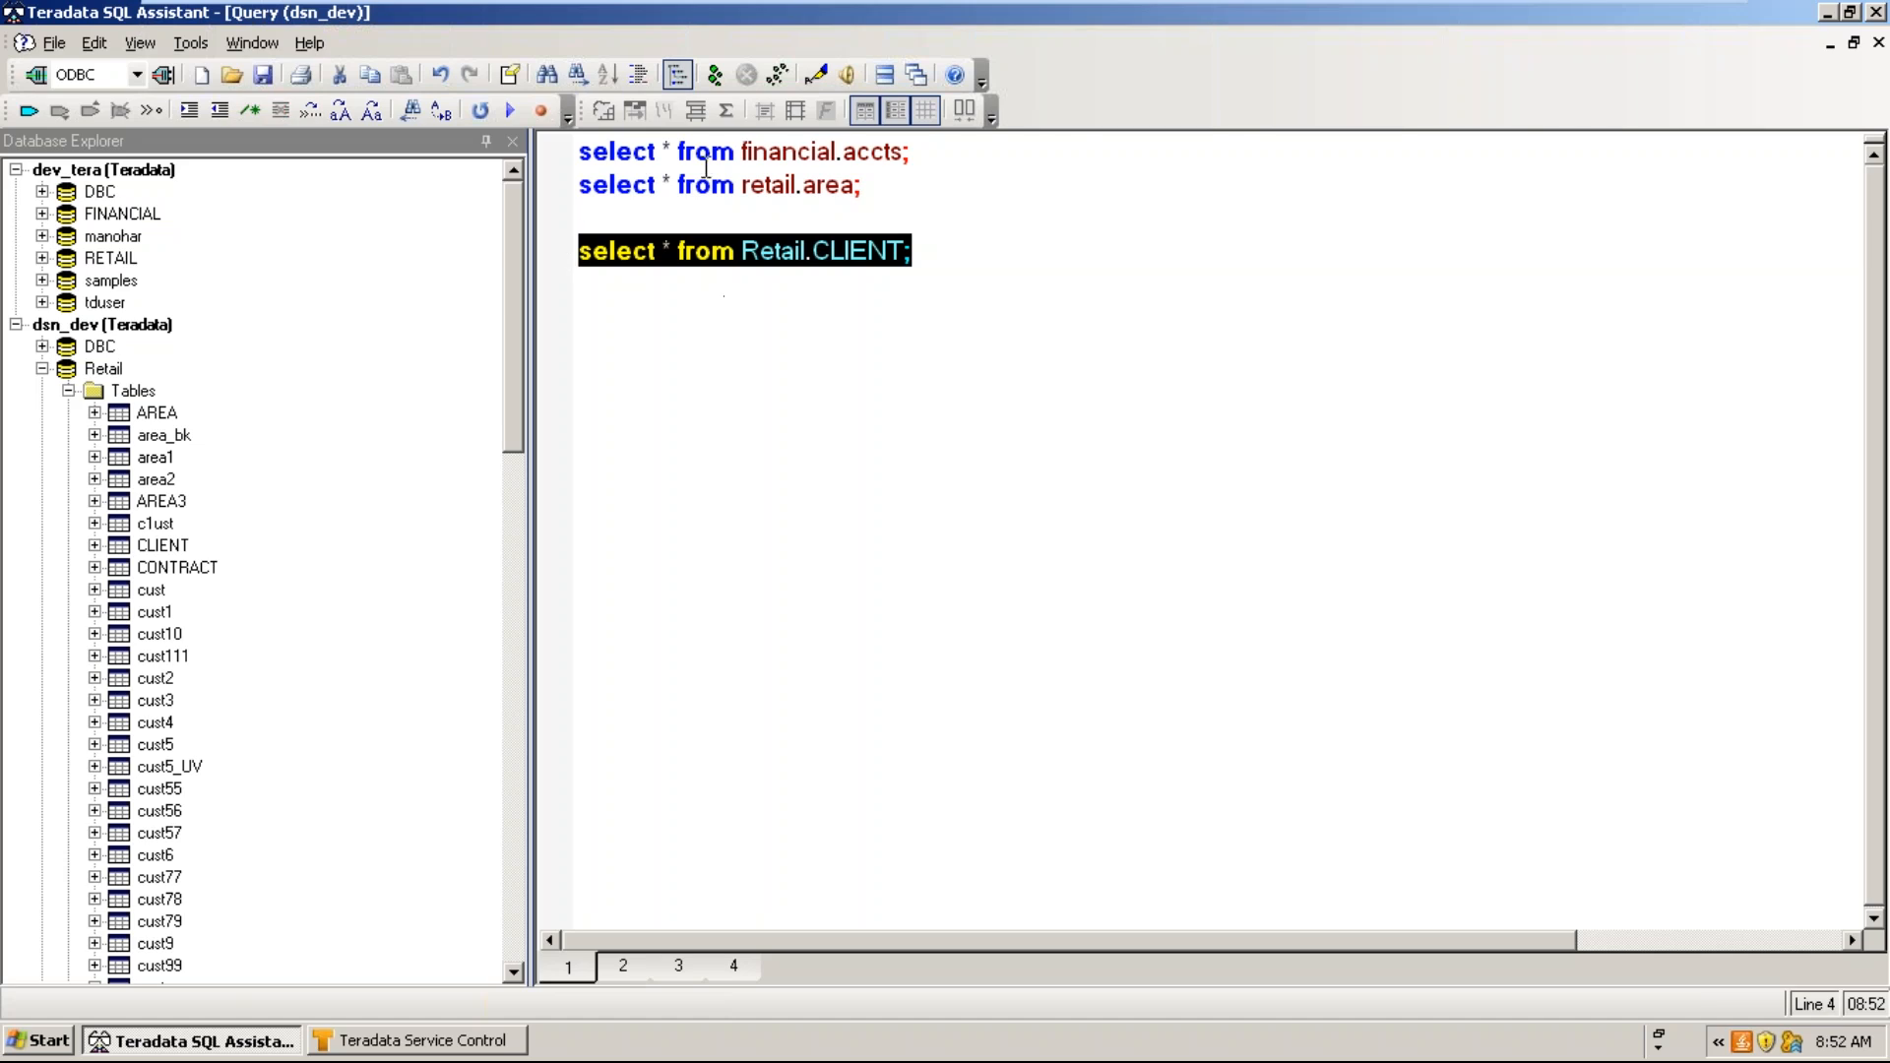
click(715, 69)
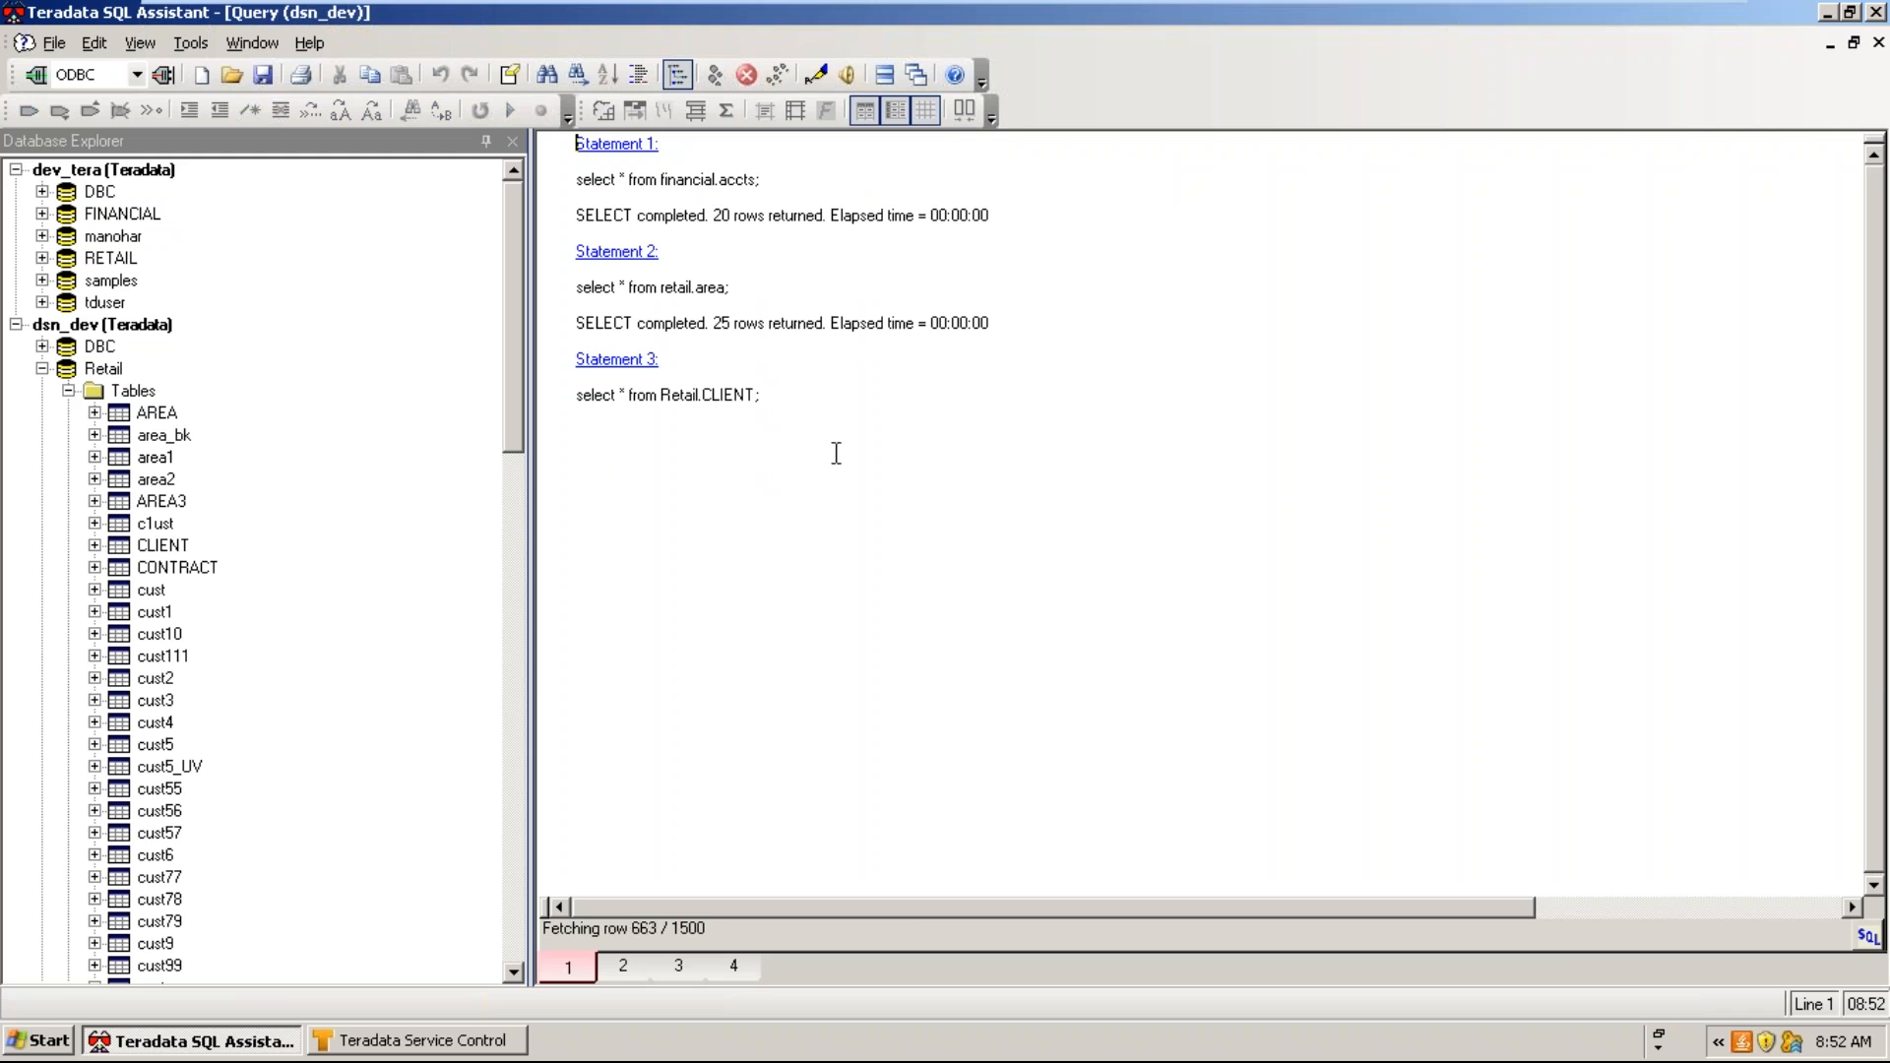
click(864, 585)
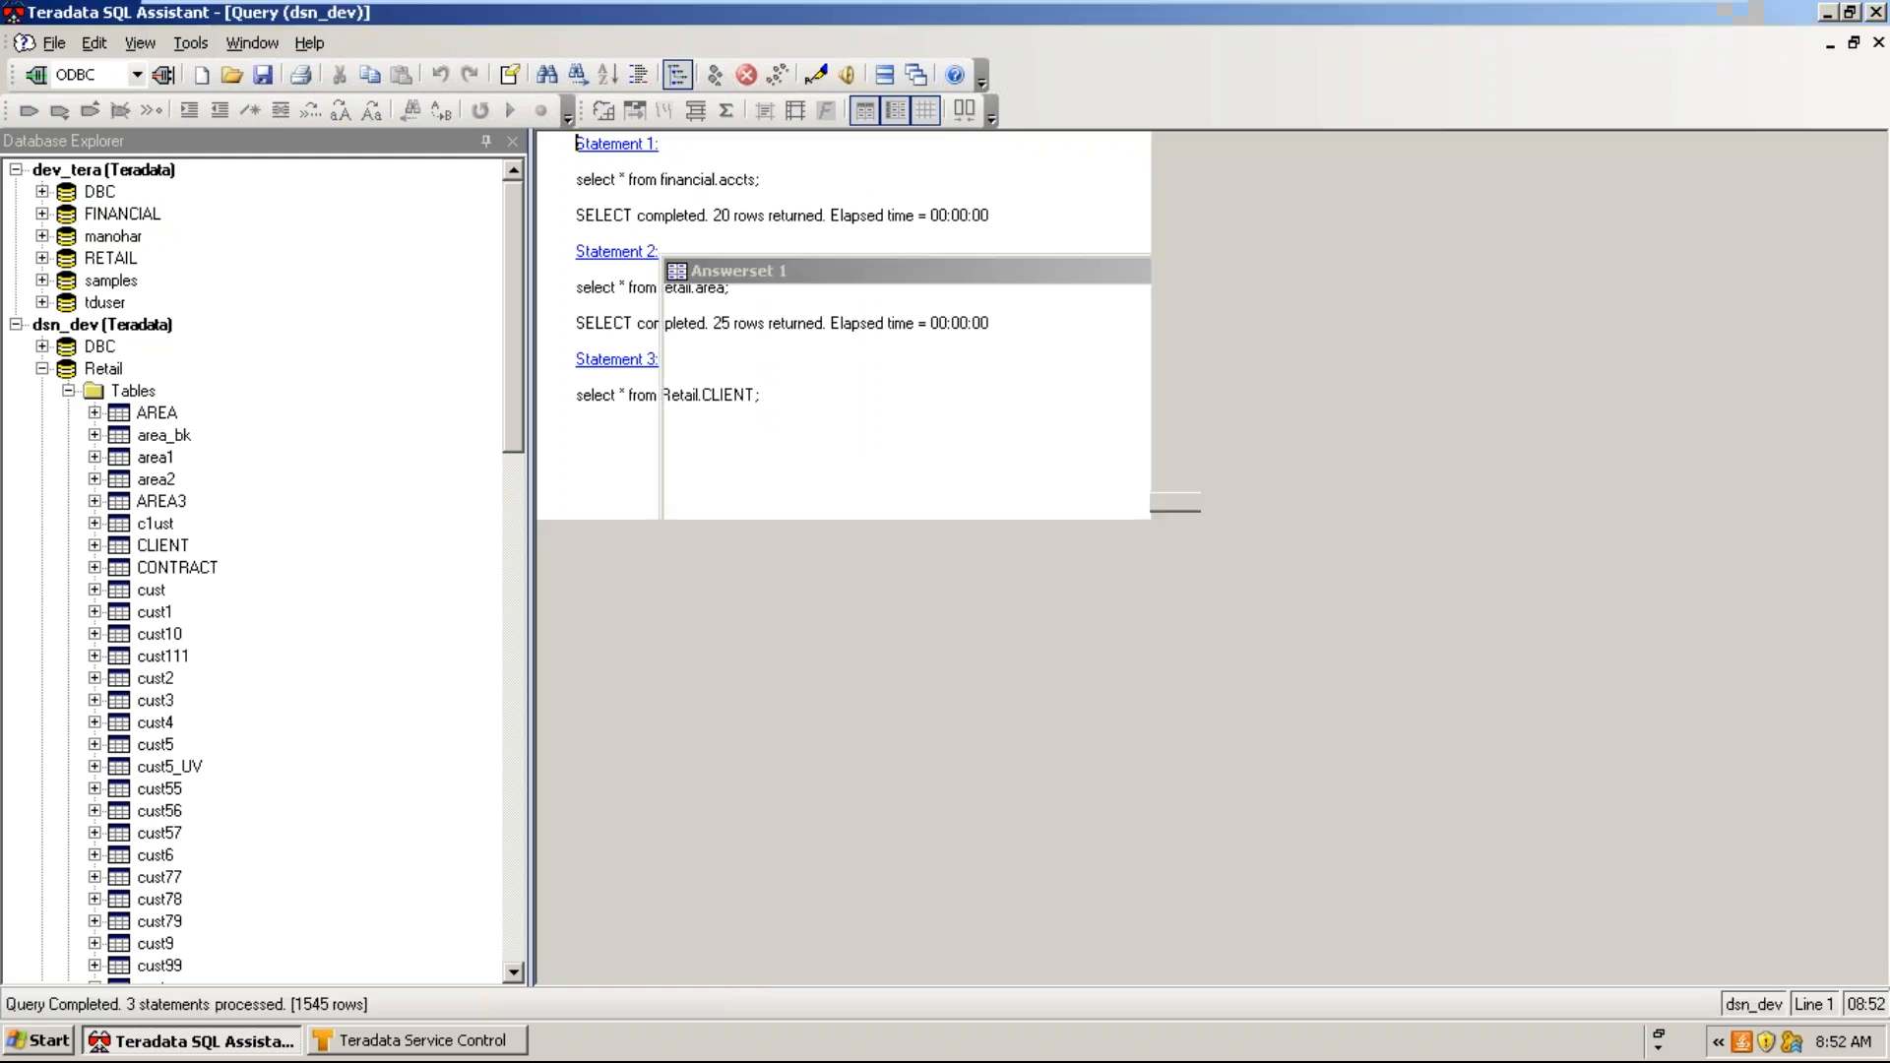
- Turn the Query option for submitting only the selected query text back on
click(199, 44)
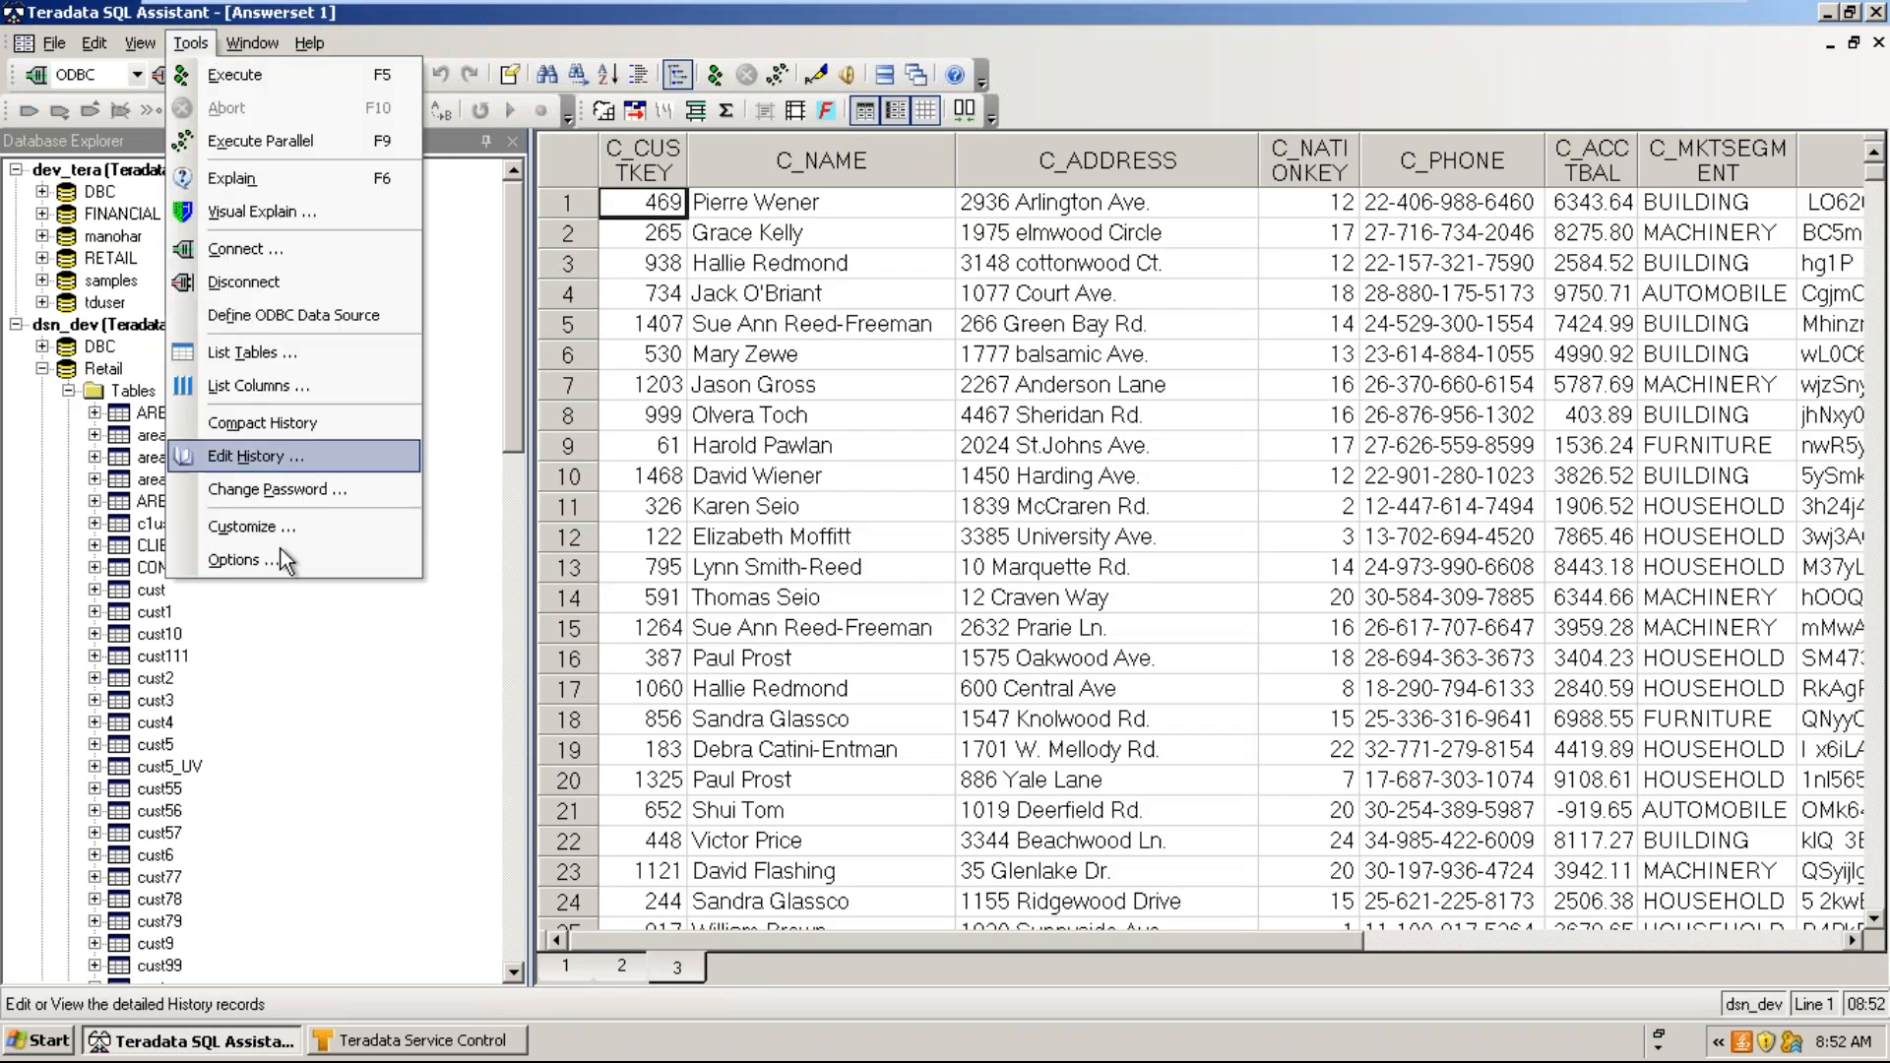
click(282, 564)
click(754, 524)
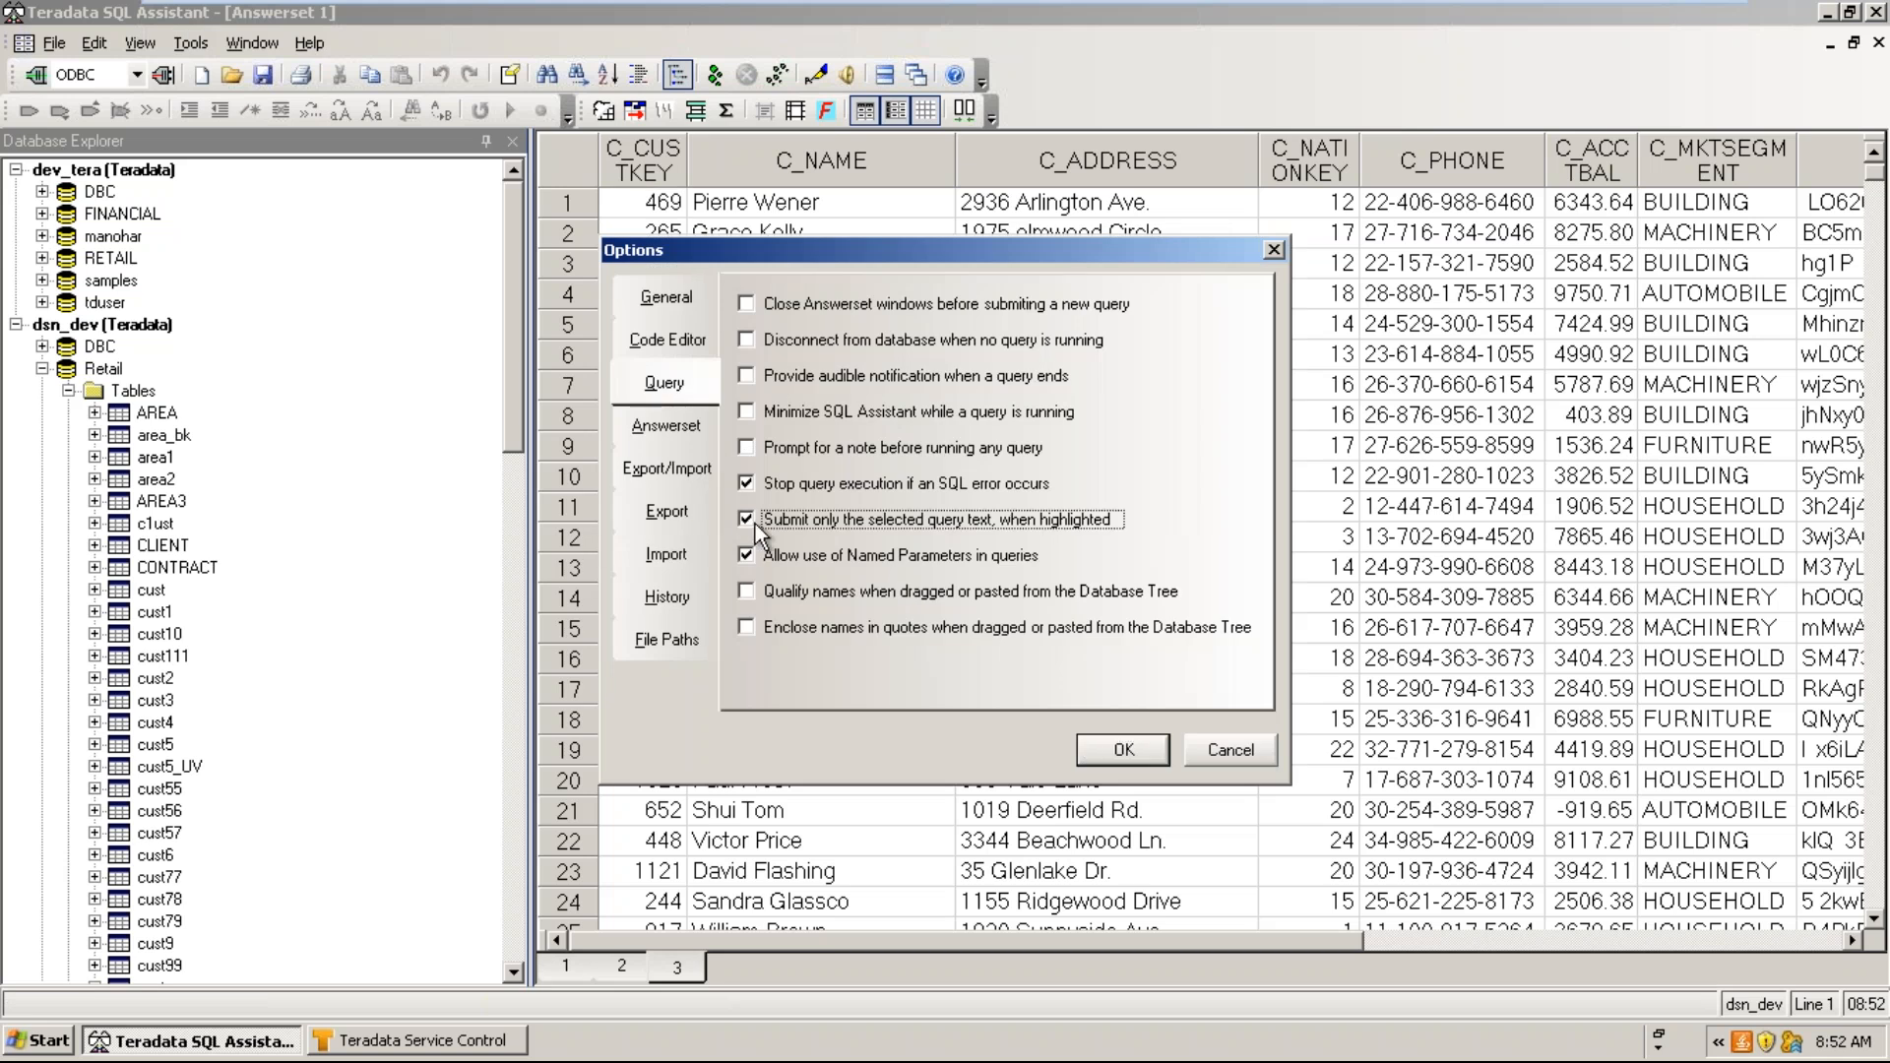
click(1119, 752)
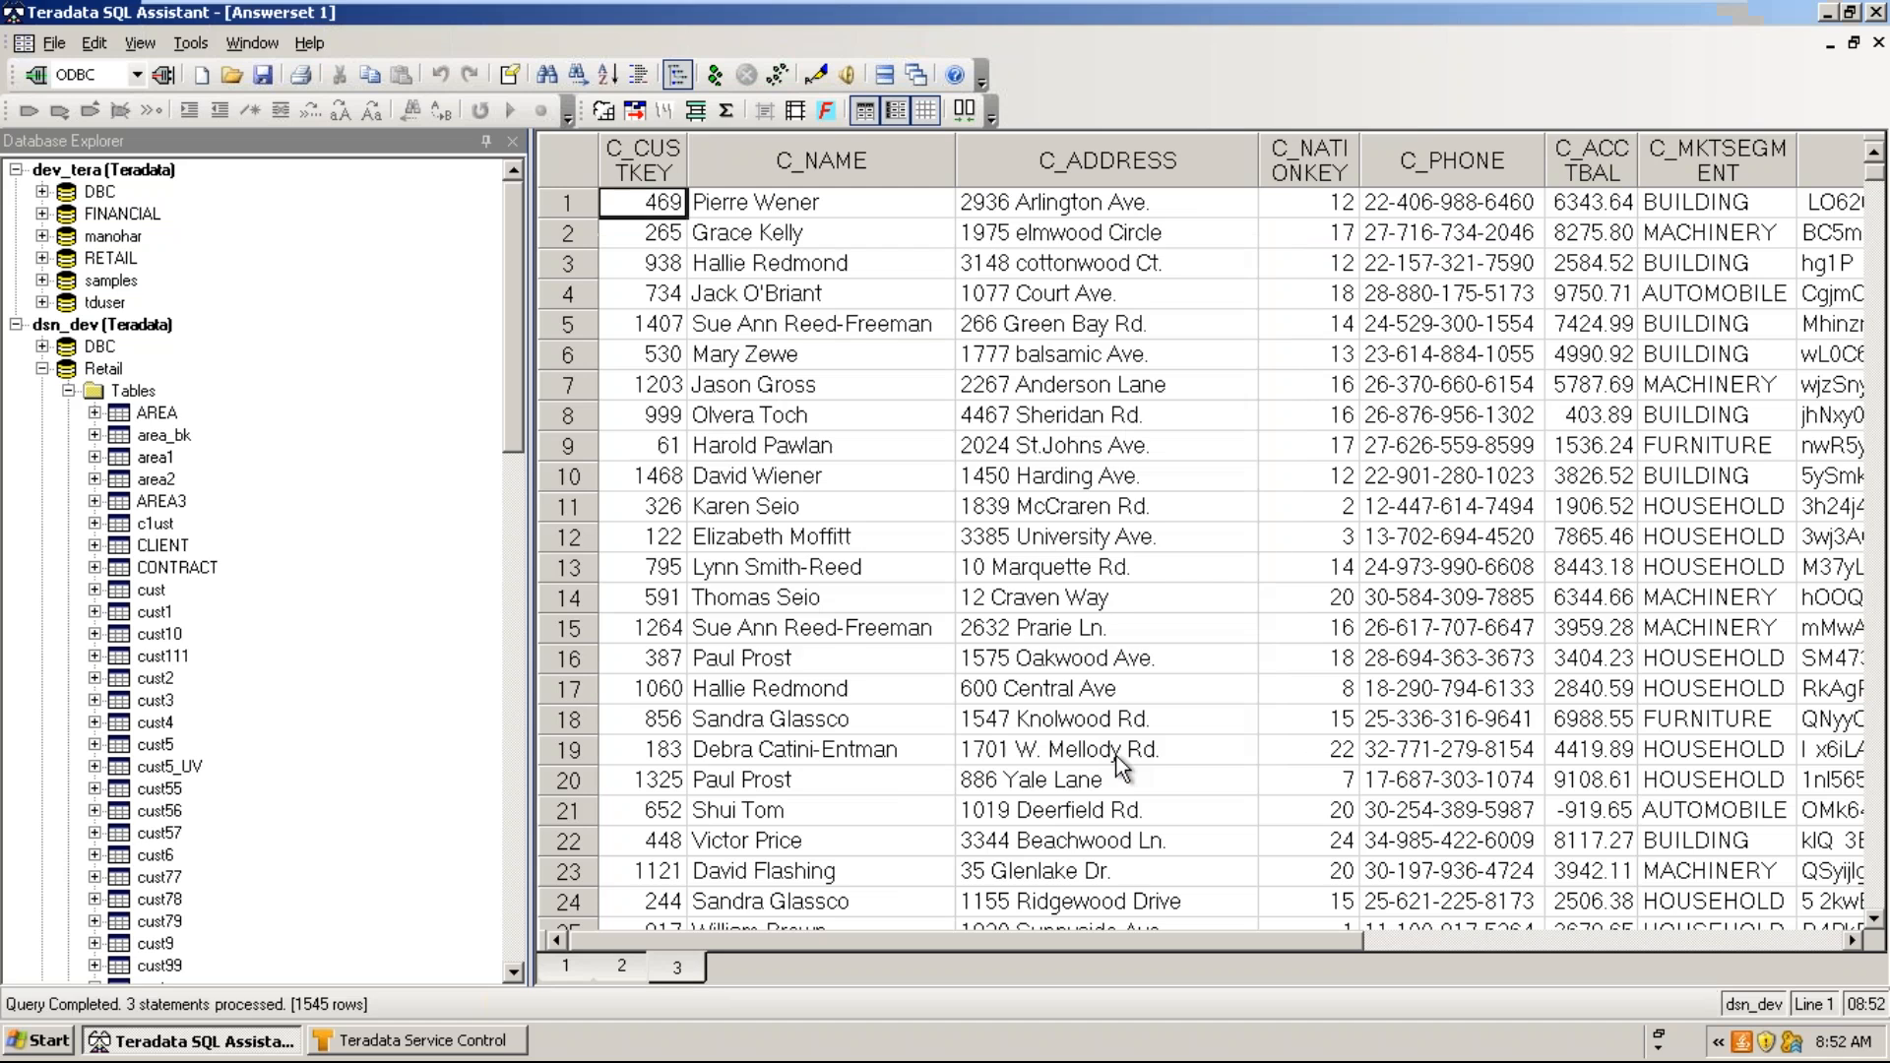
- Return to the query window and run the highlighted Retail.CLIENT statement, cancelling at 1000 rows
key(ctrl+Tab)
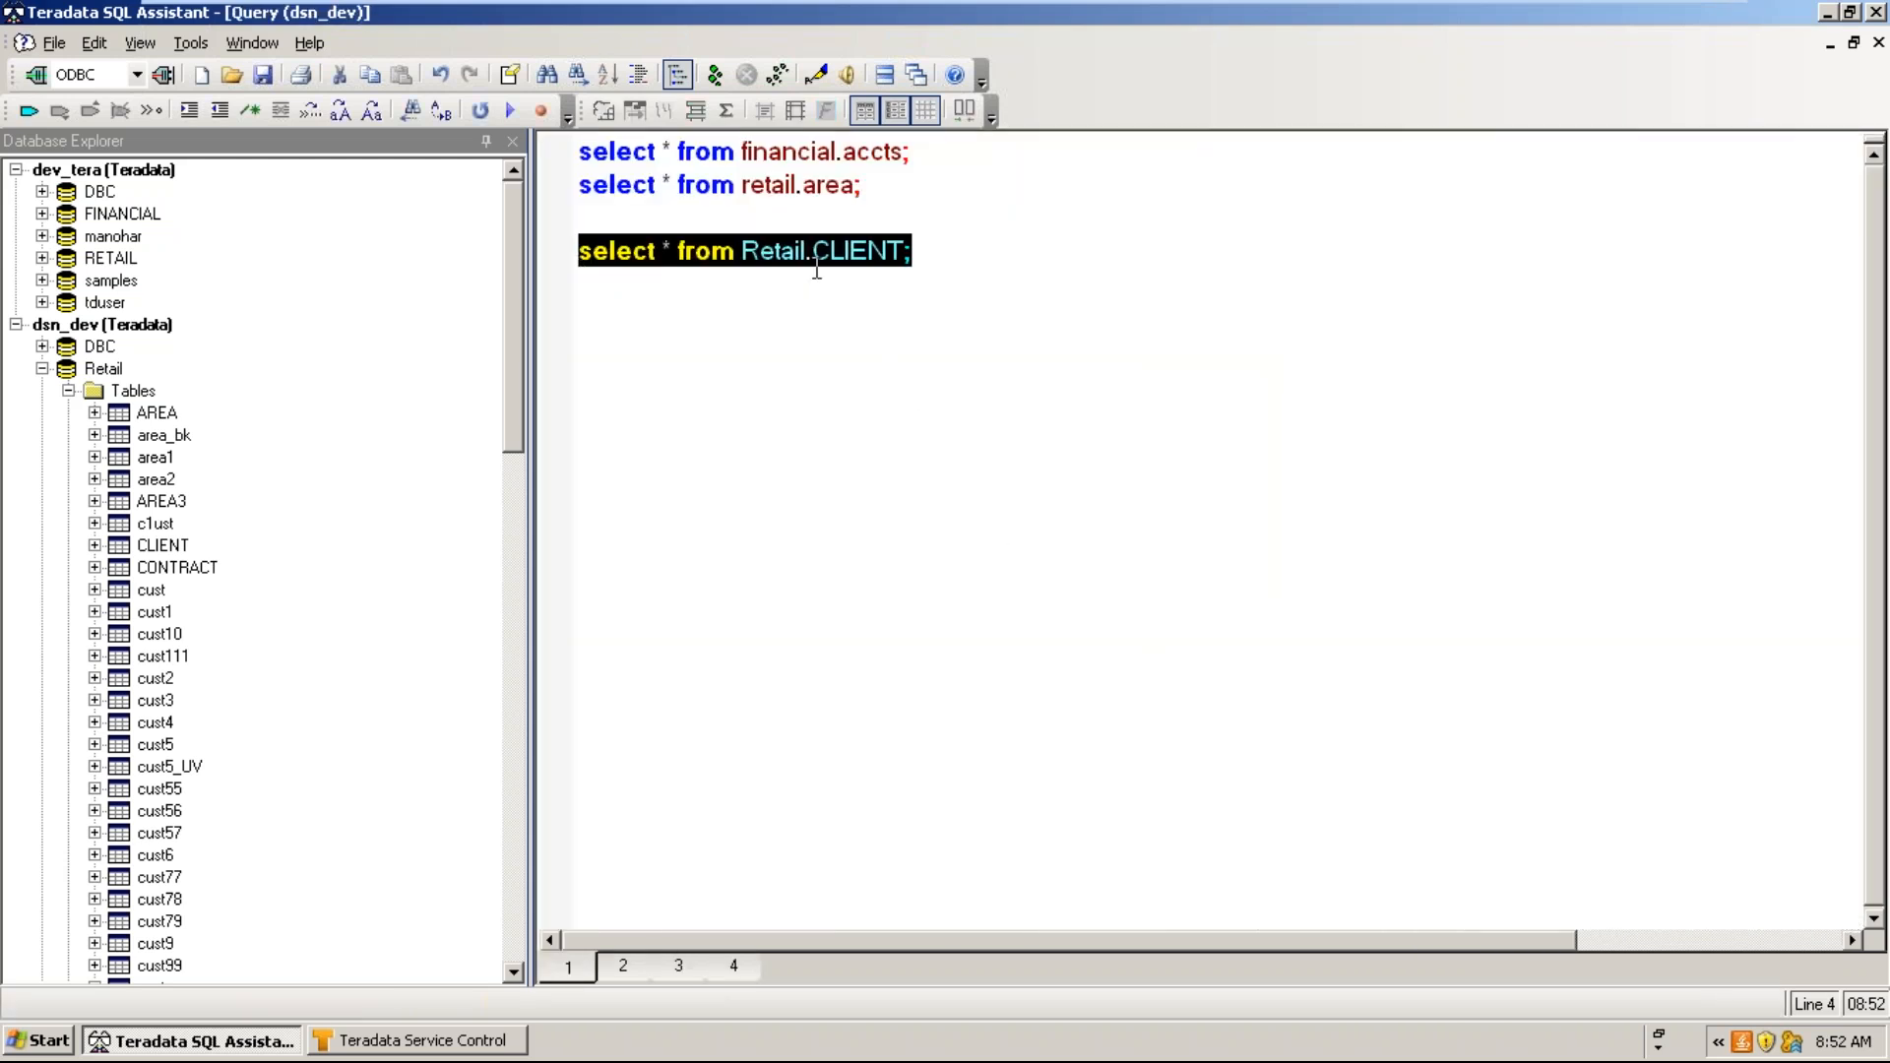
click(716, 74)
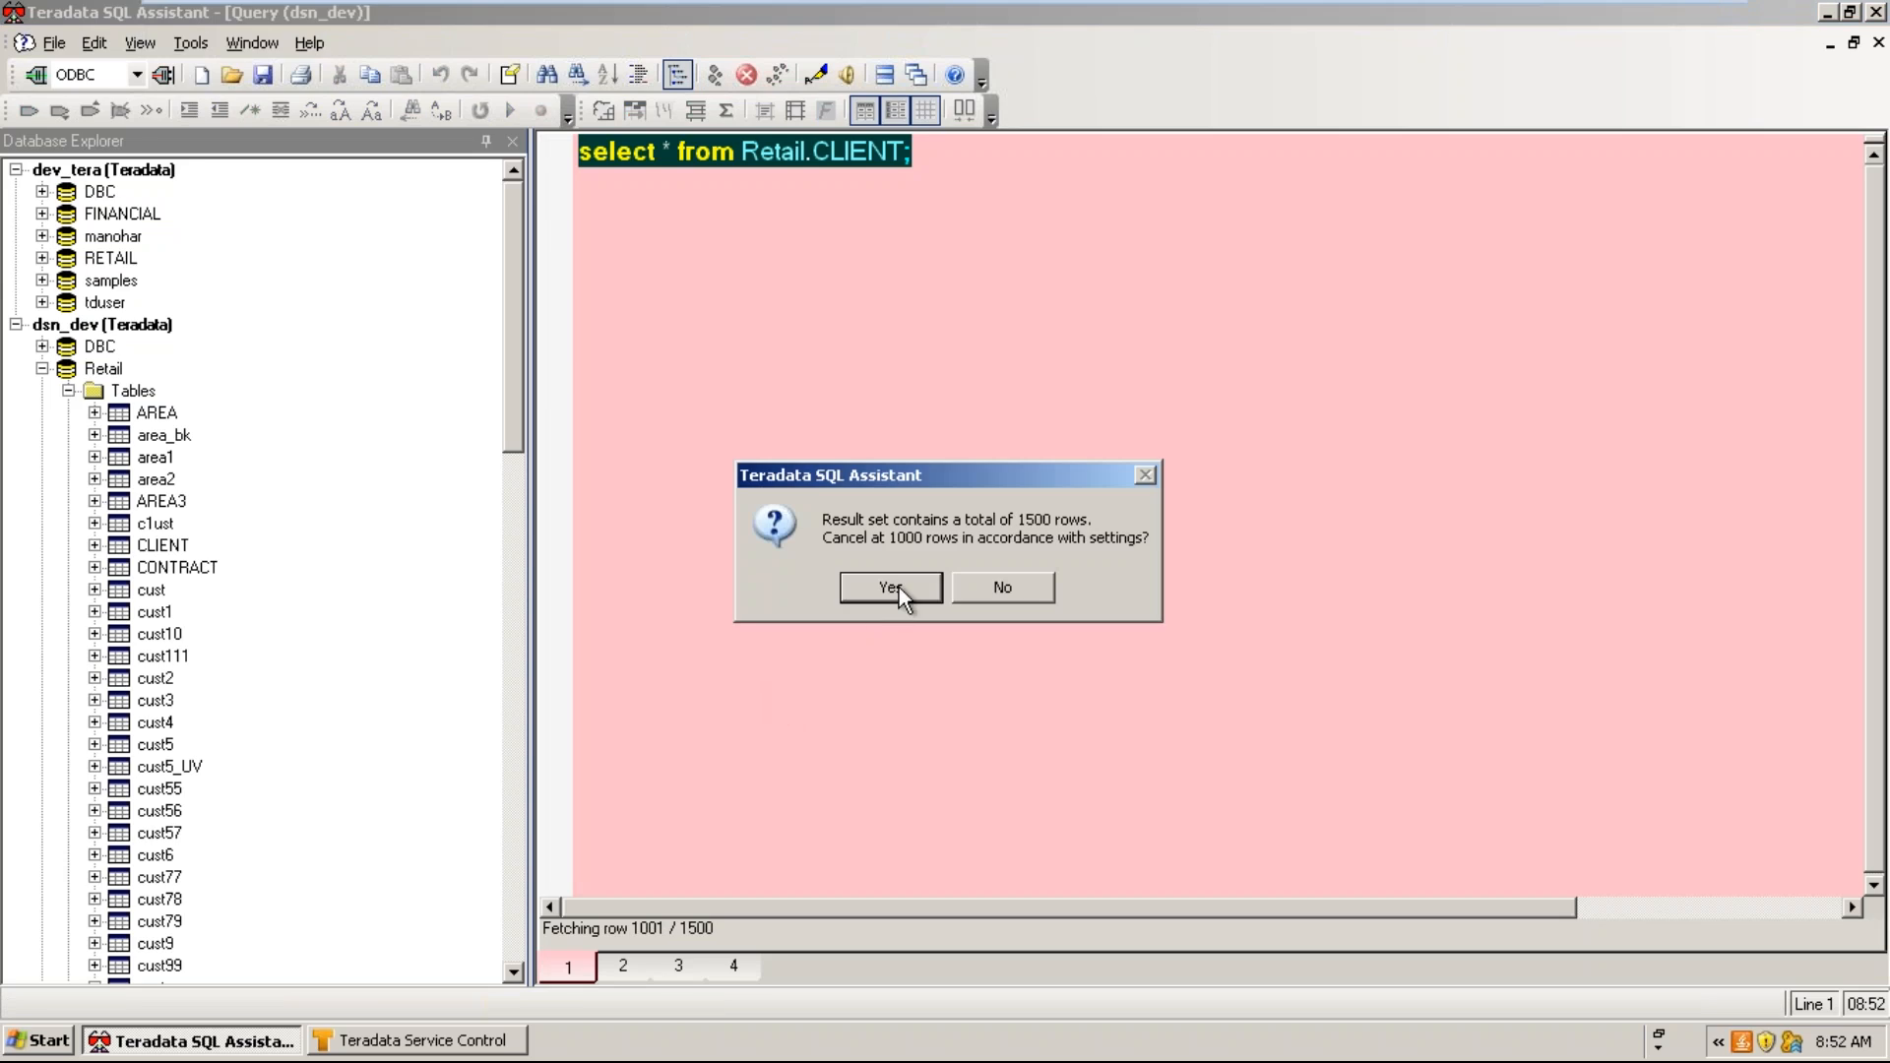
click(890, 589)
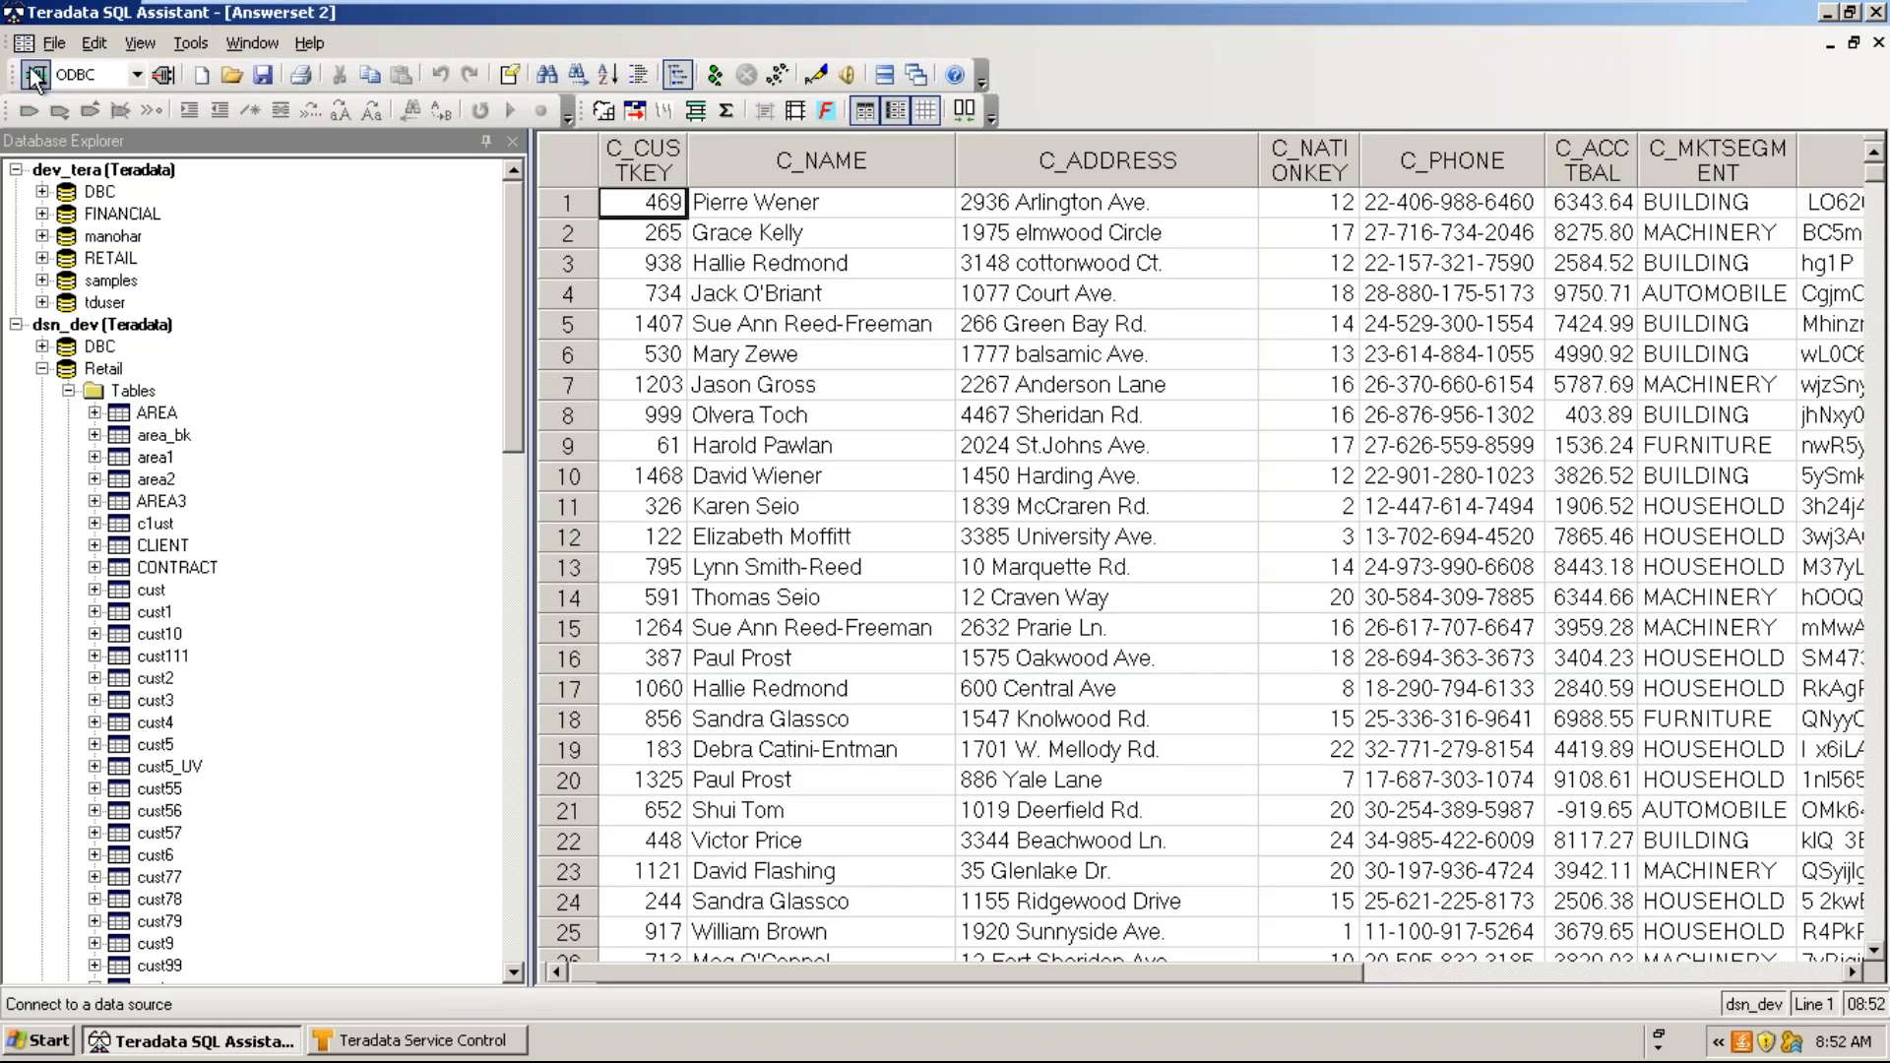
- Close every answer set again and confirm in the list of open windows that only query windows remain
click(53, 42)
click(114, 216)
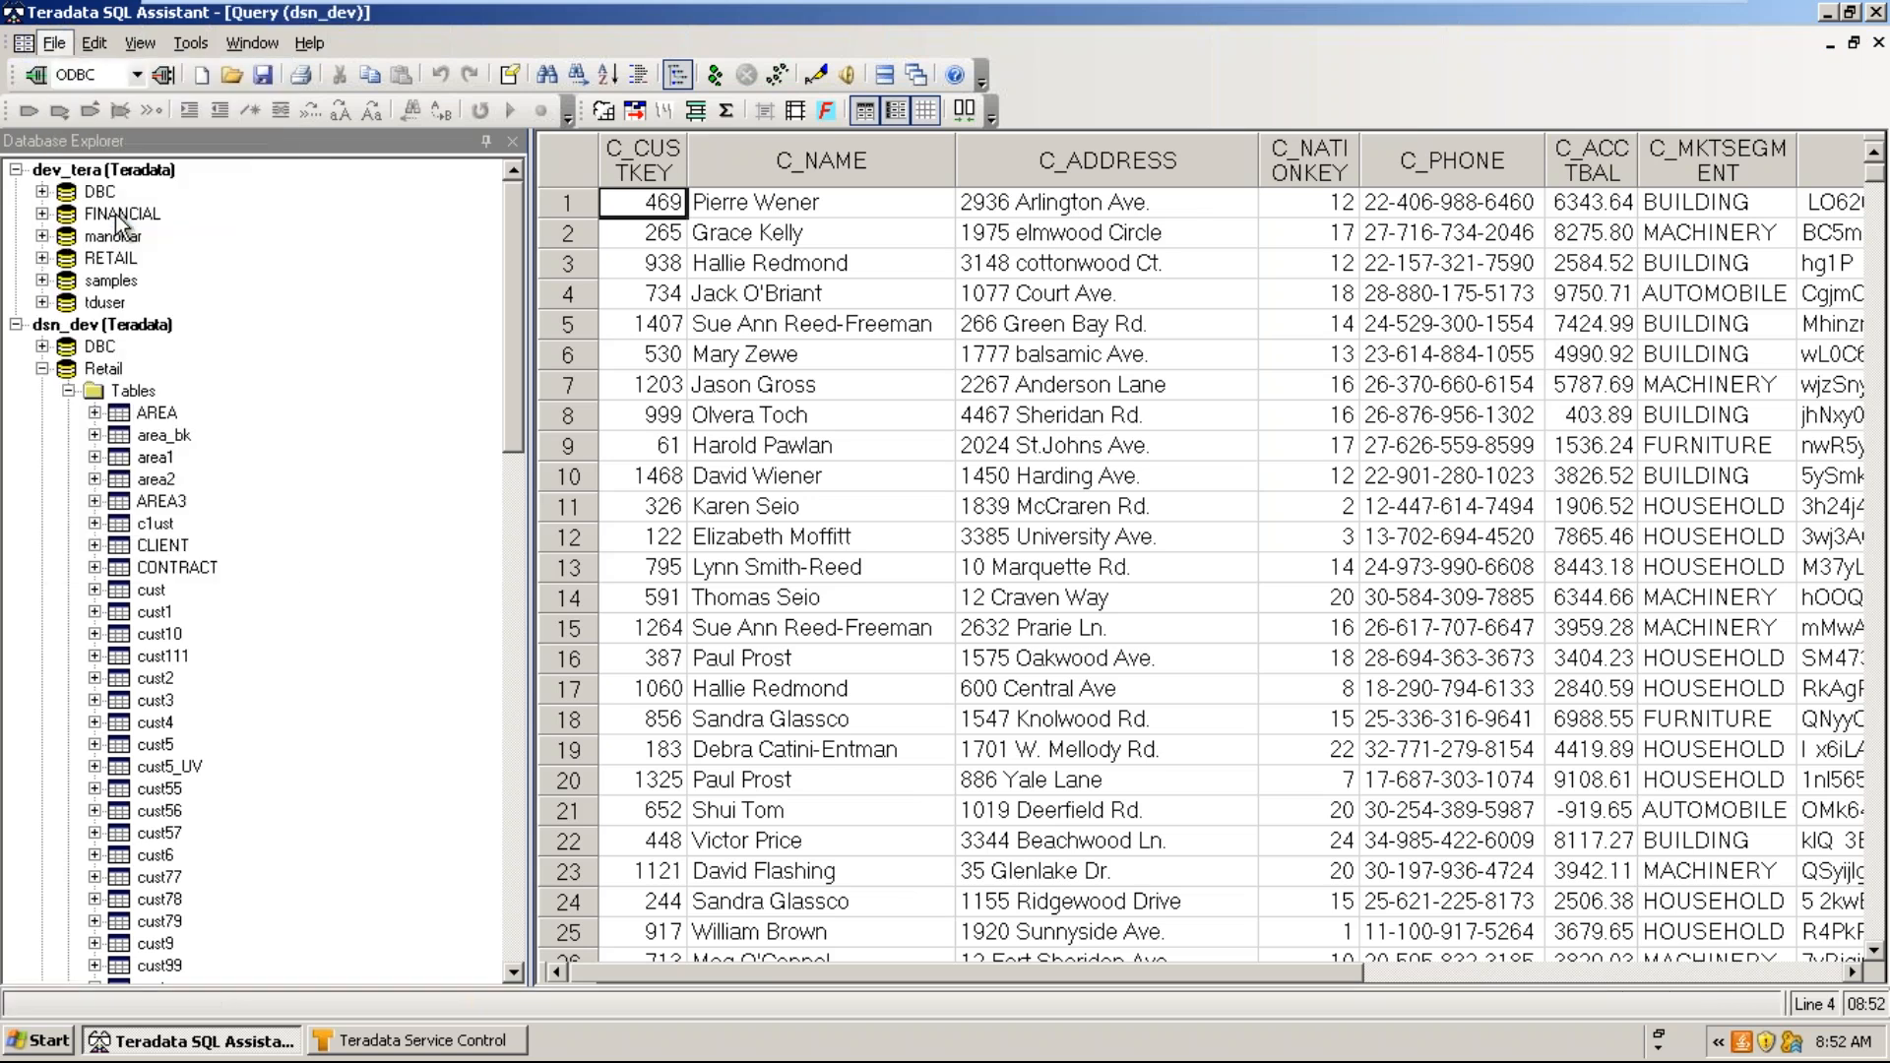
click(252, 44)
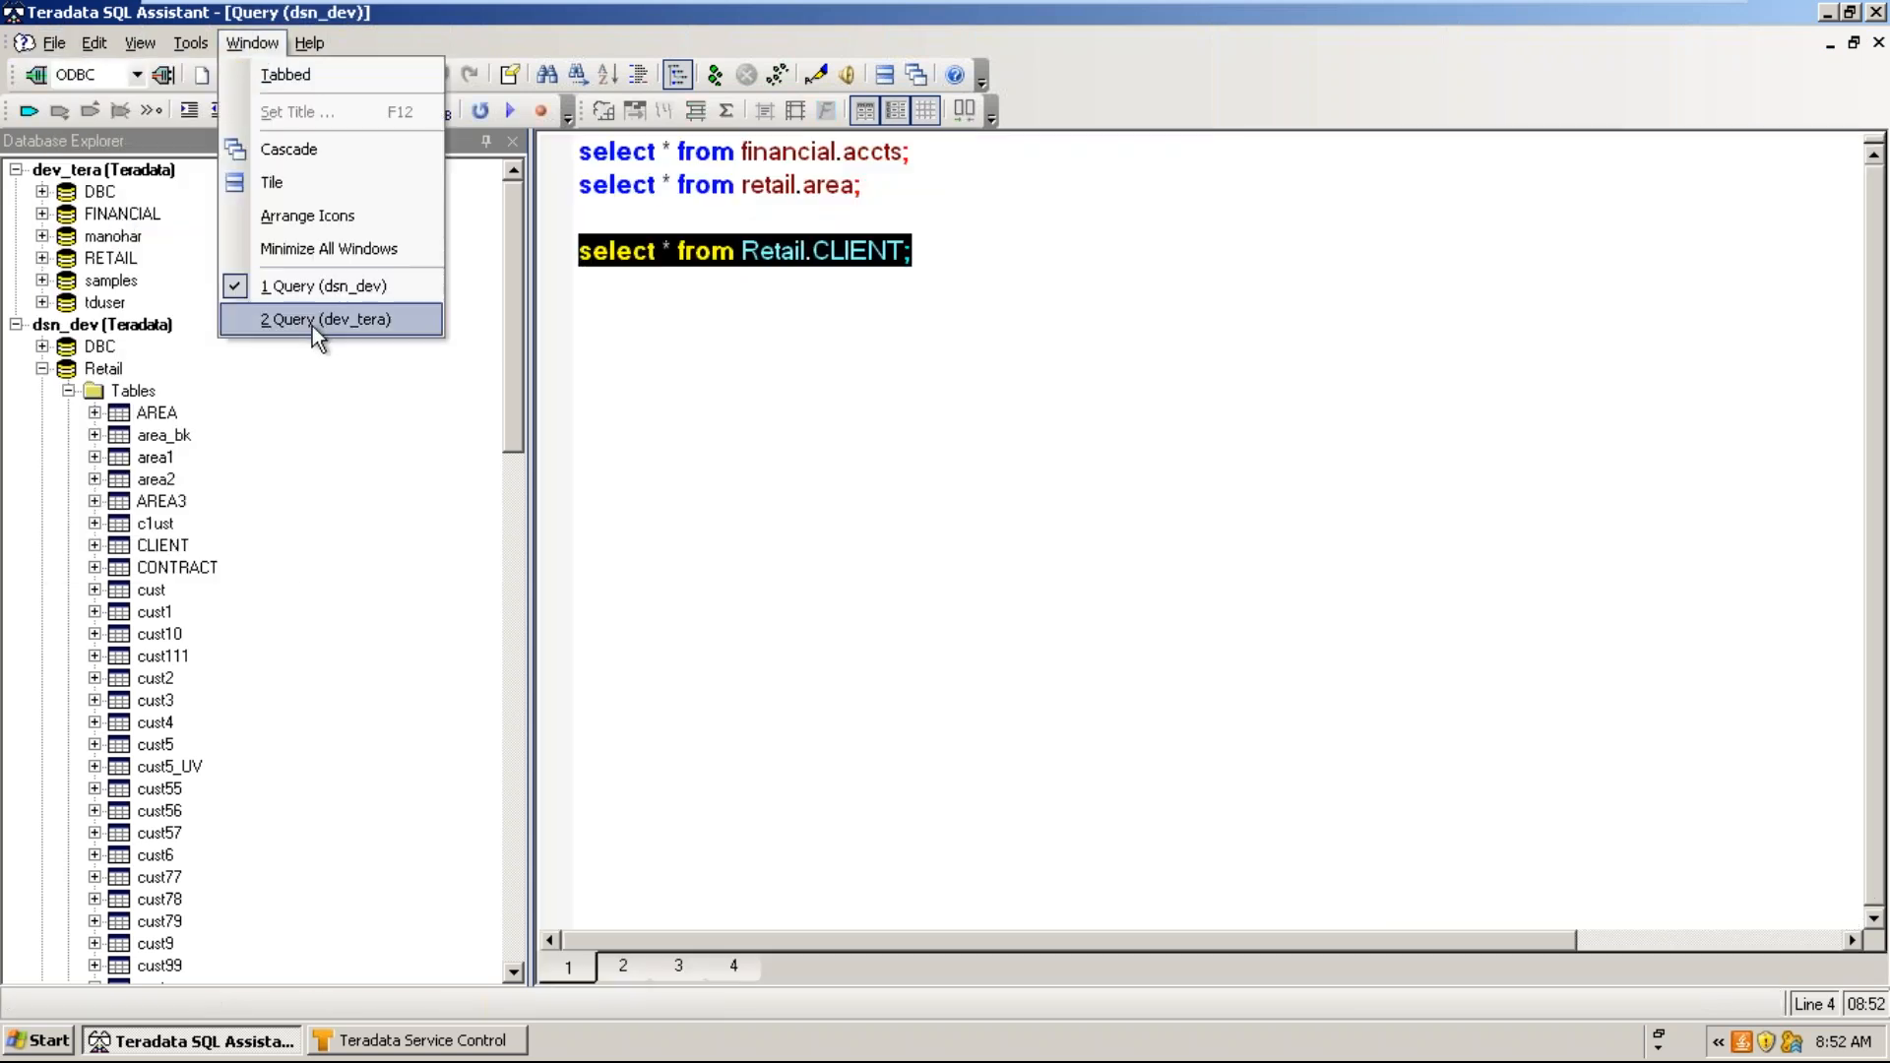
click(906, 436)
- Select and run the Retail.CLIENT statement with the 1000-row cutoff, and check which answer sets are open
drag(940, 264, 541, 252)
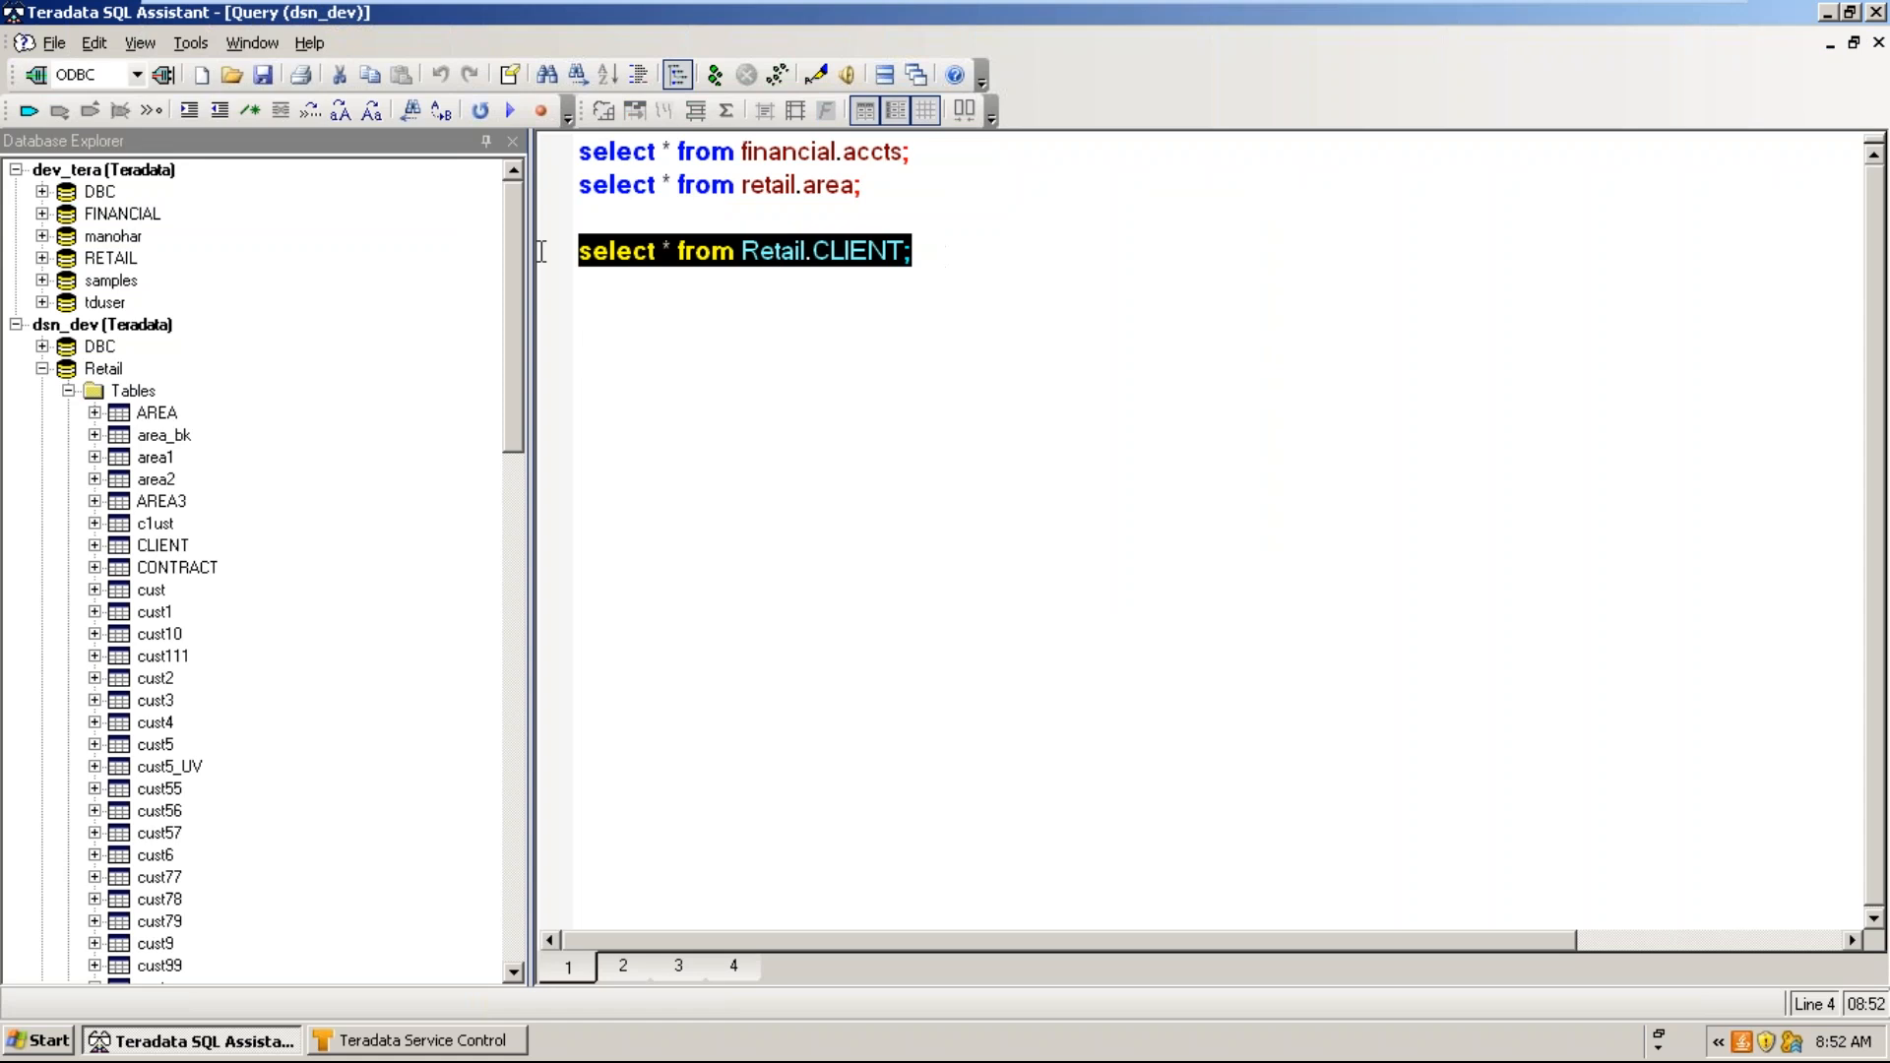
click(715, 75)
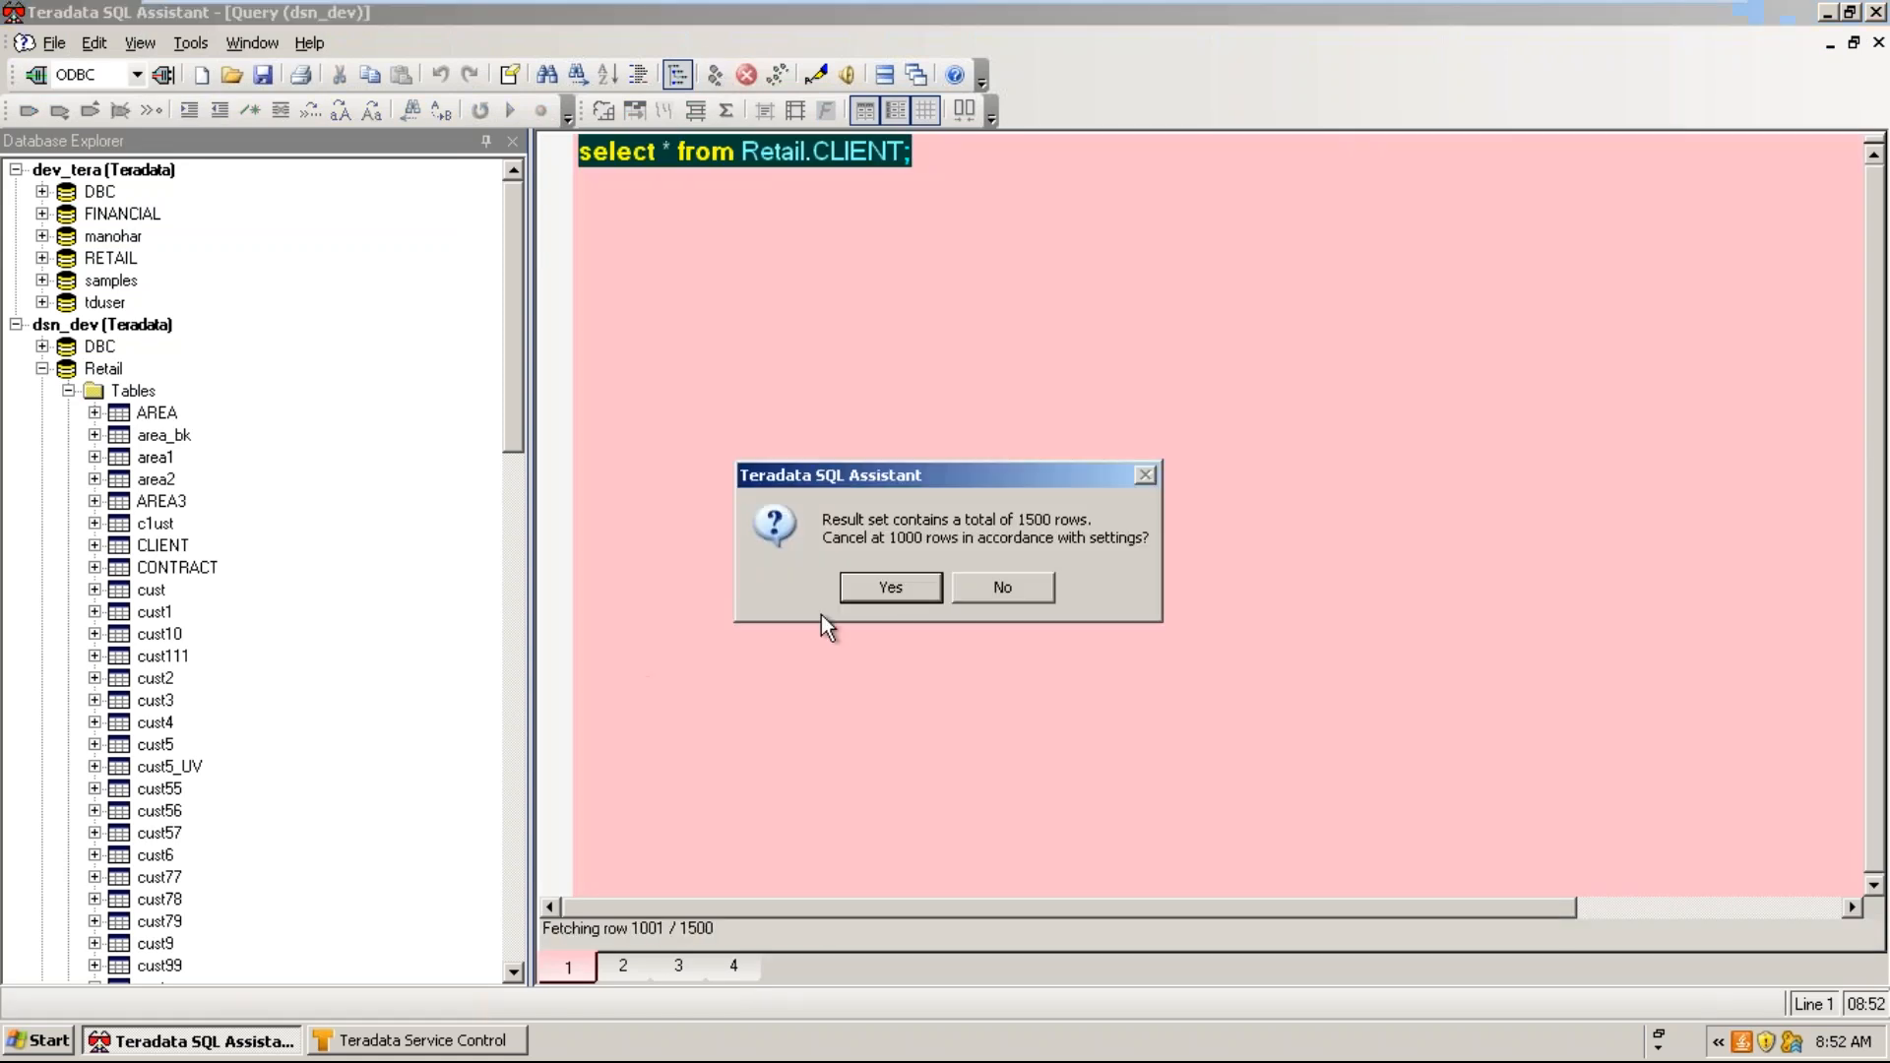
click(872, 583)
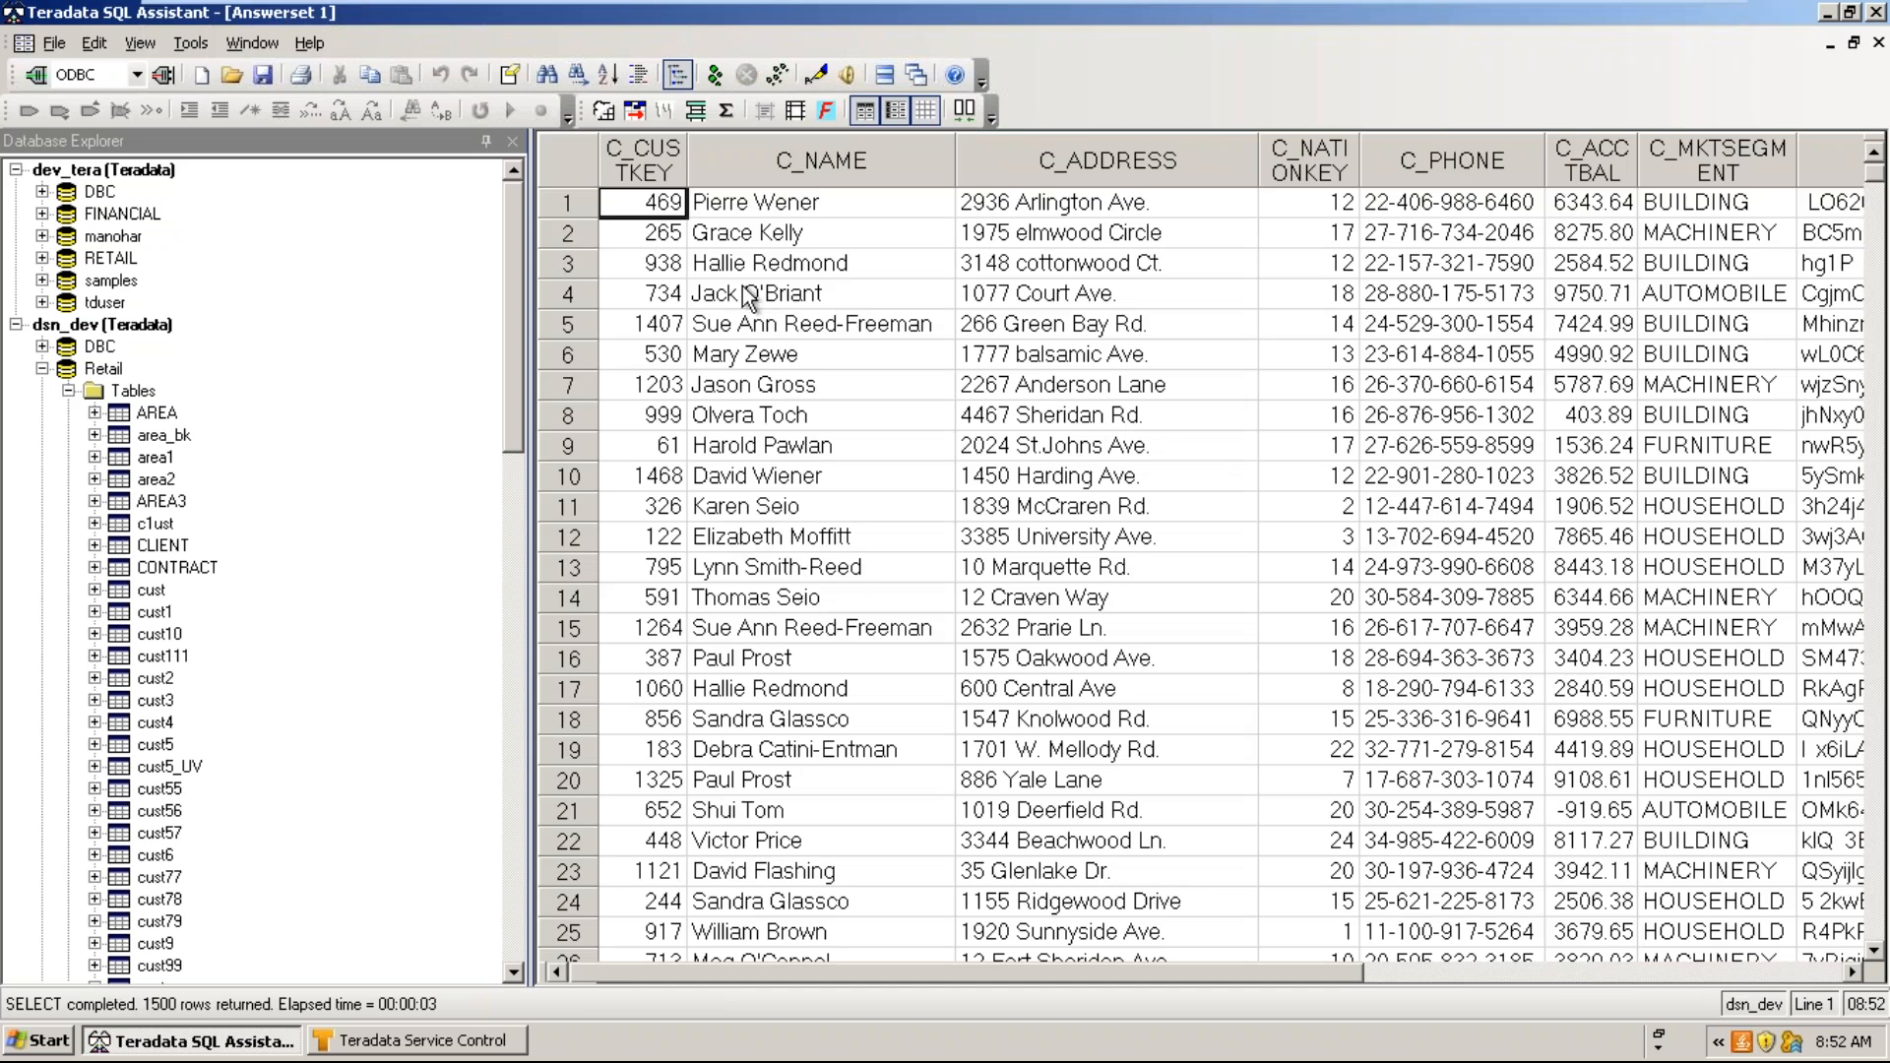
click(264, 43)
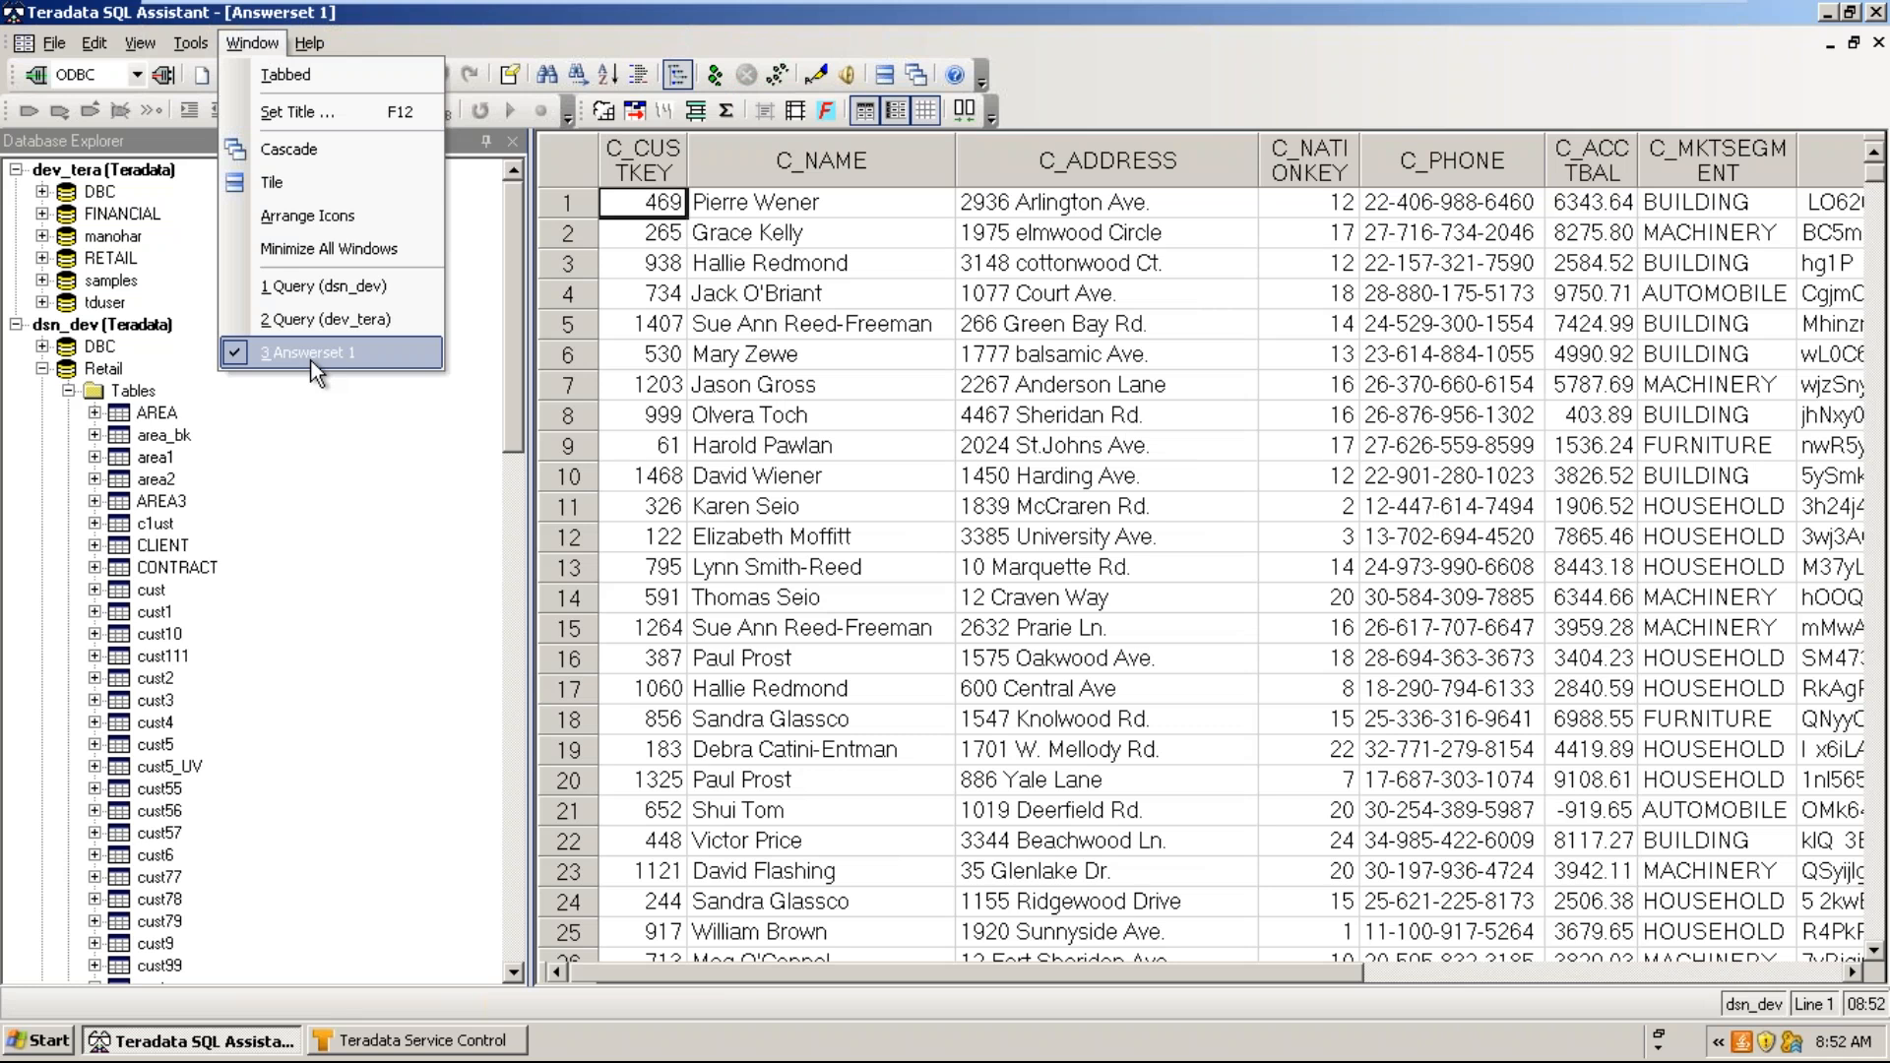
- Review the Named Parameters option for queries and the Answerset options, and close them without changes
click(189, 46)
click(189, 45)
click(246, 551)
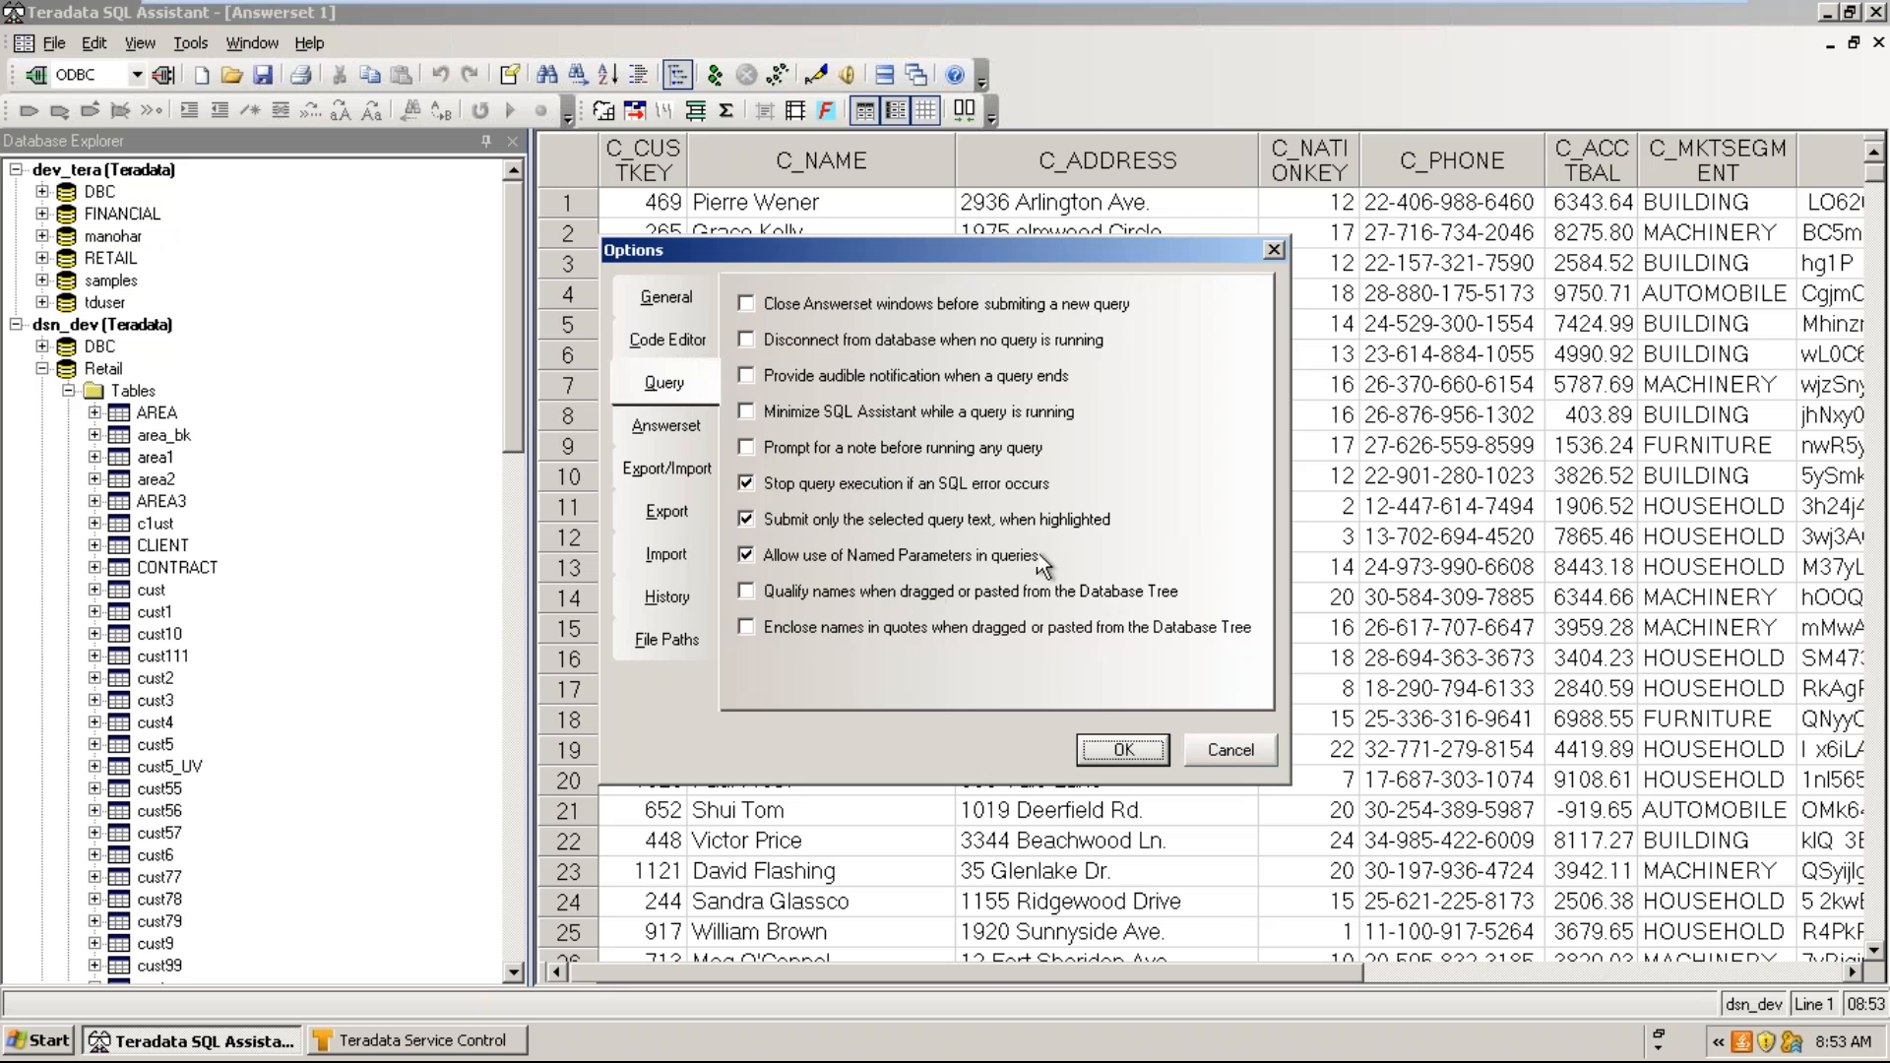
click(667, 433)
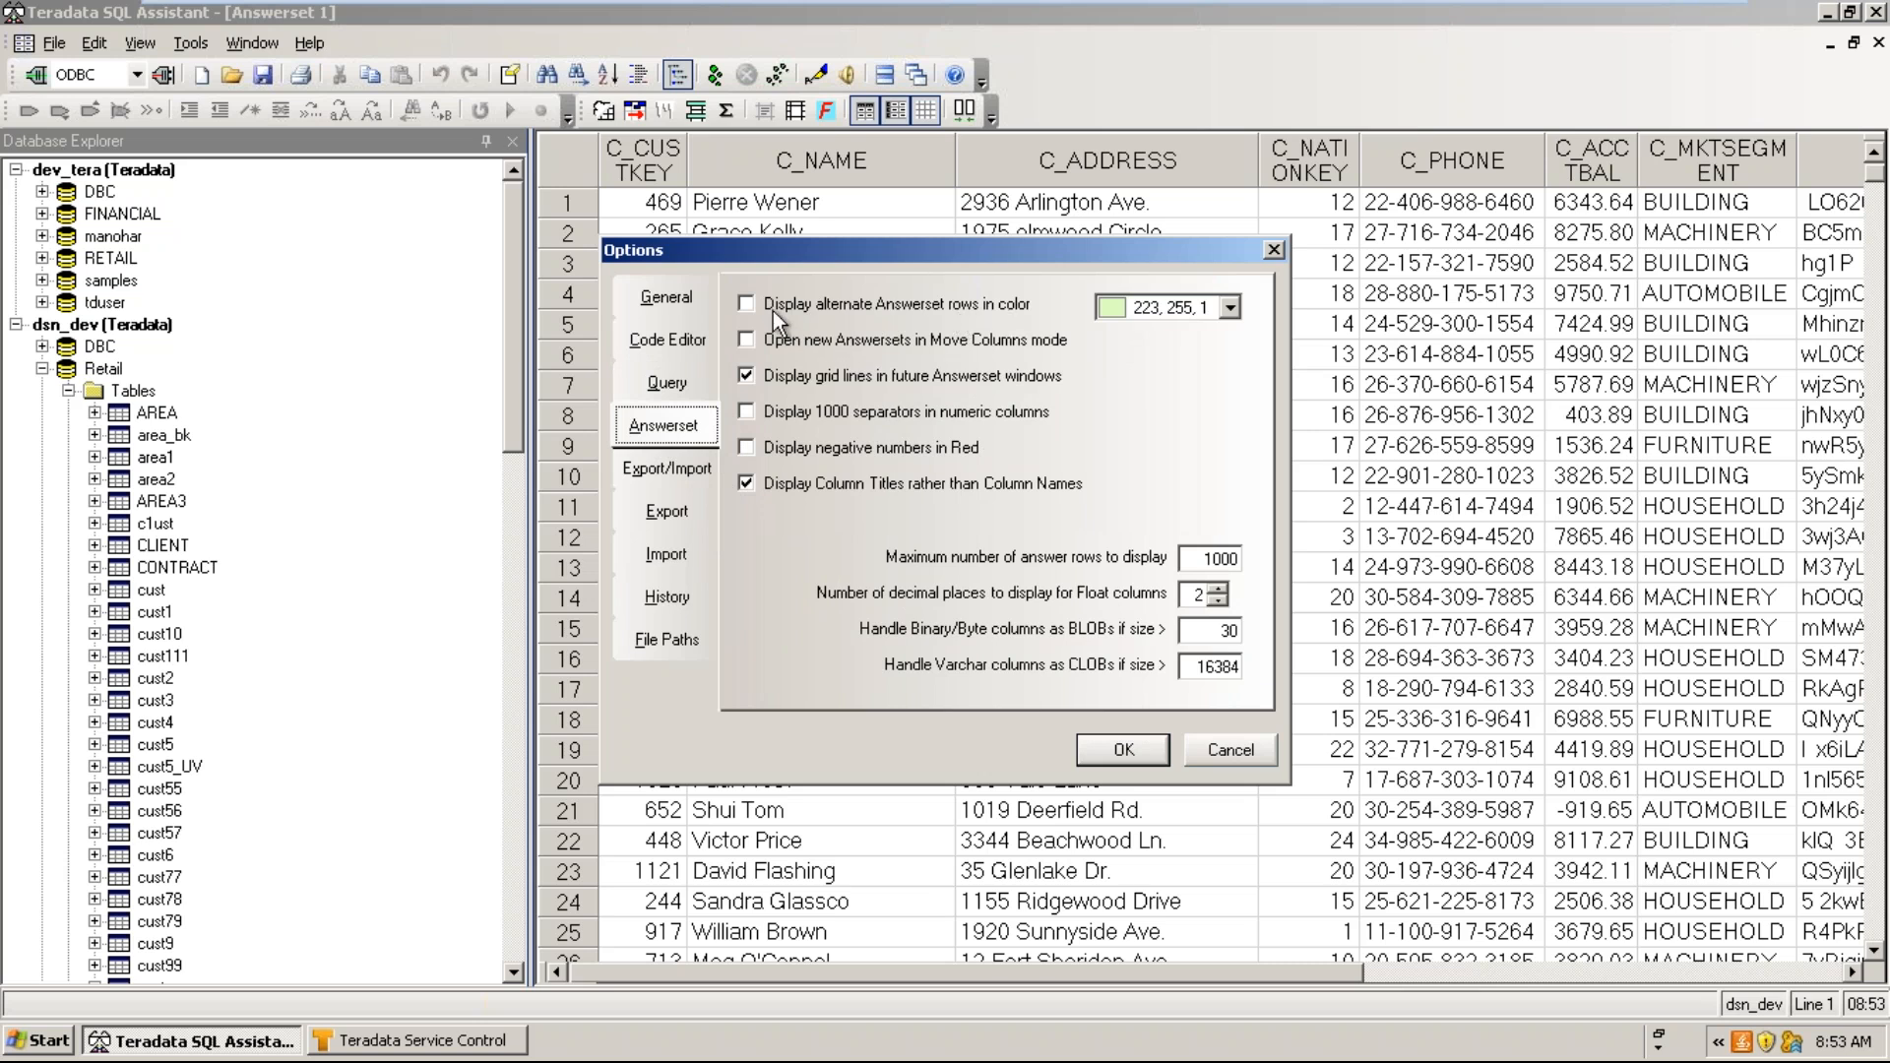
click(1282, 255)
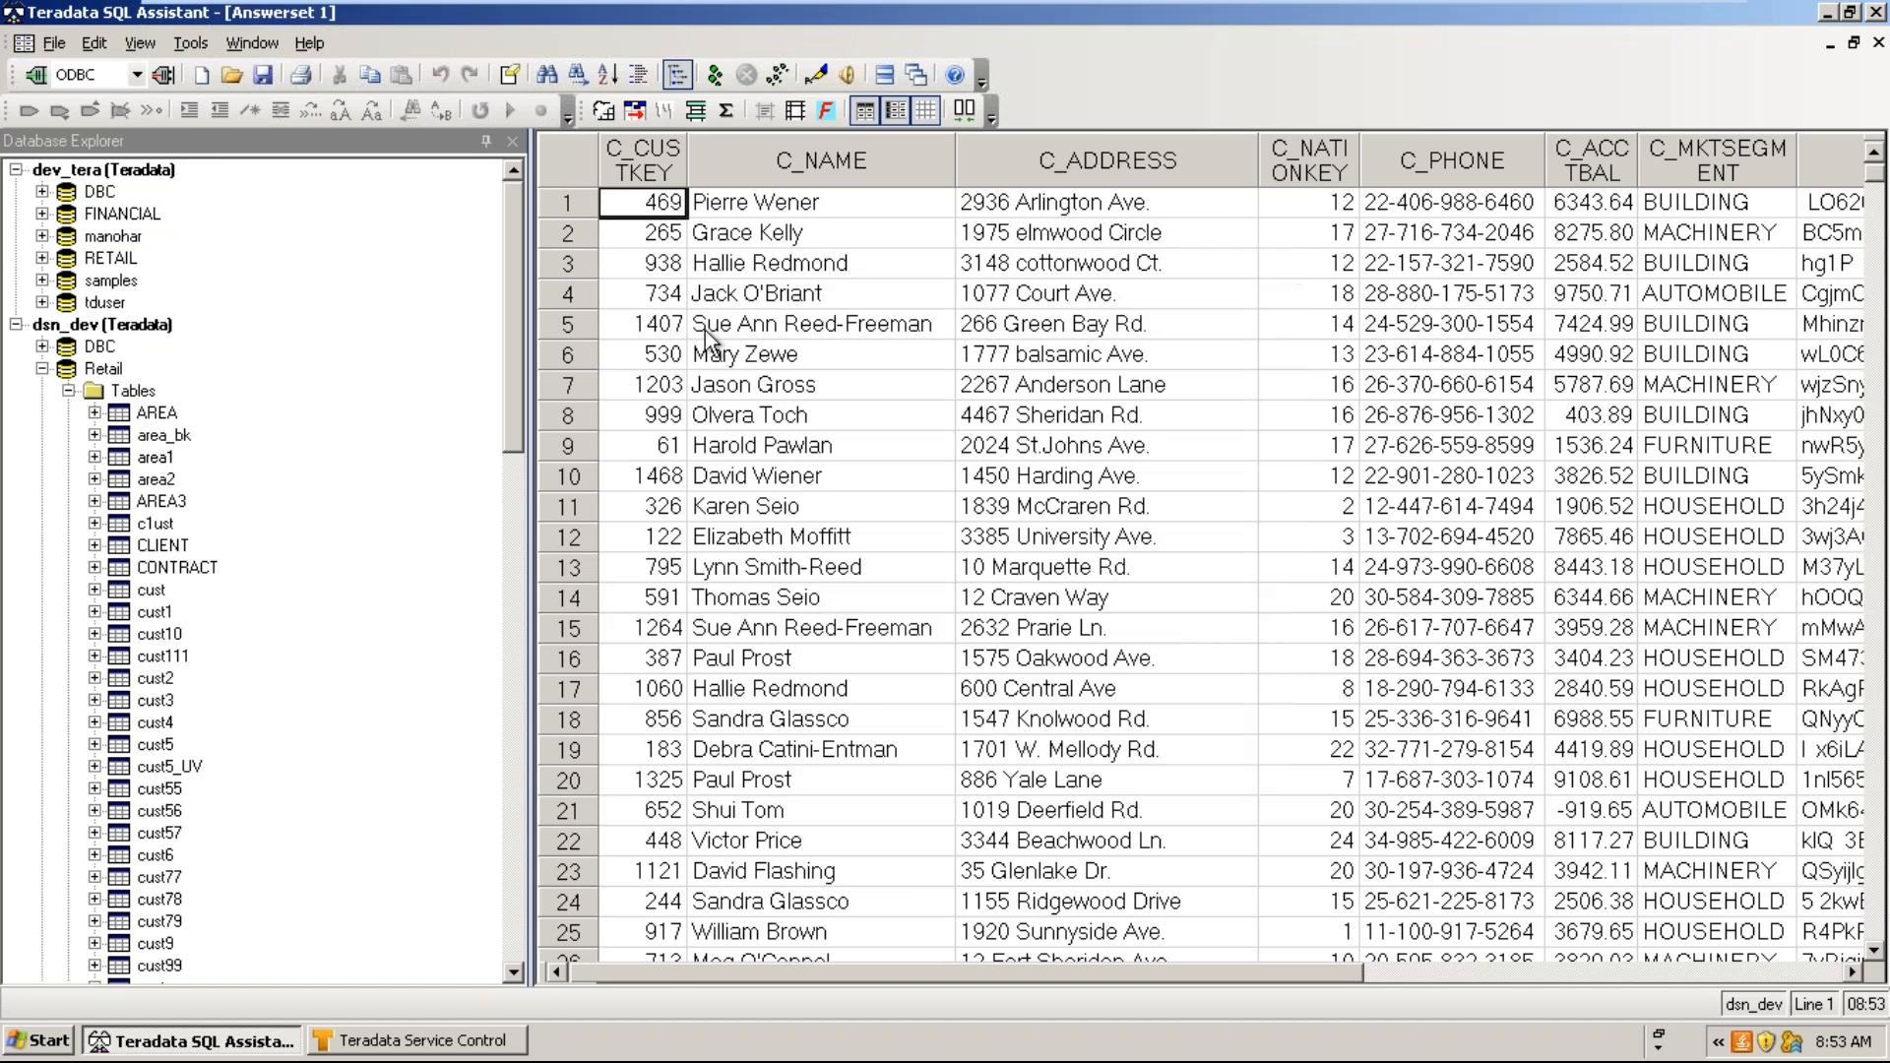
- Highlight a block of the current answer rows, and turn on the Answerset option to display alternate rows in color
drag(650, 209, 1642, 571)
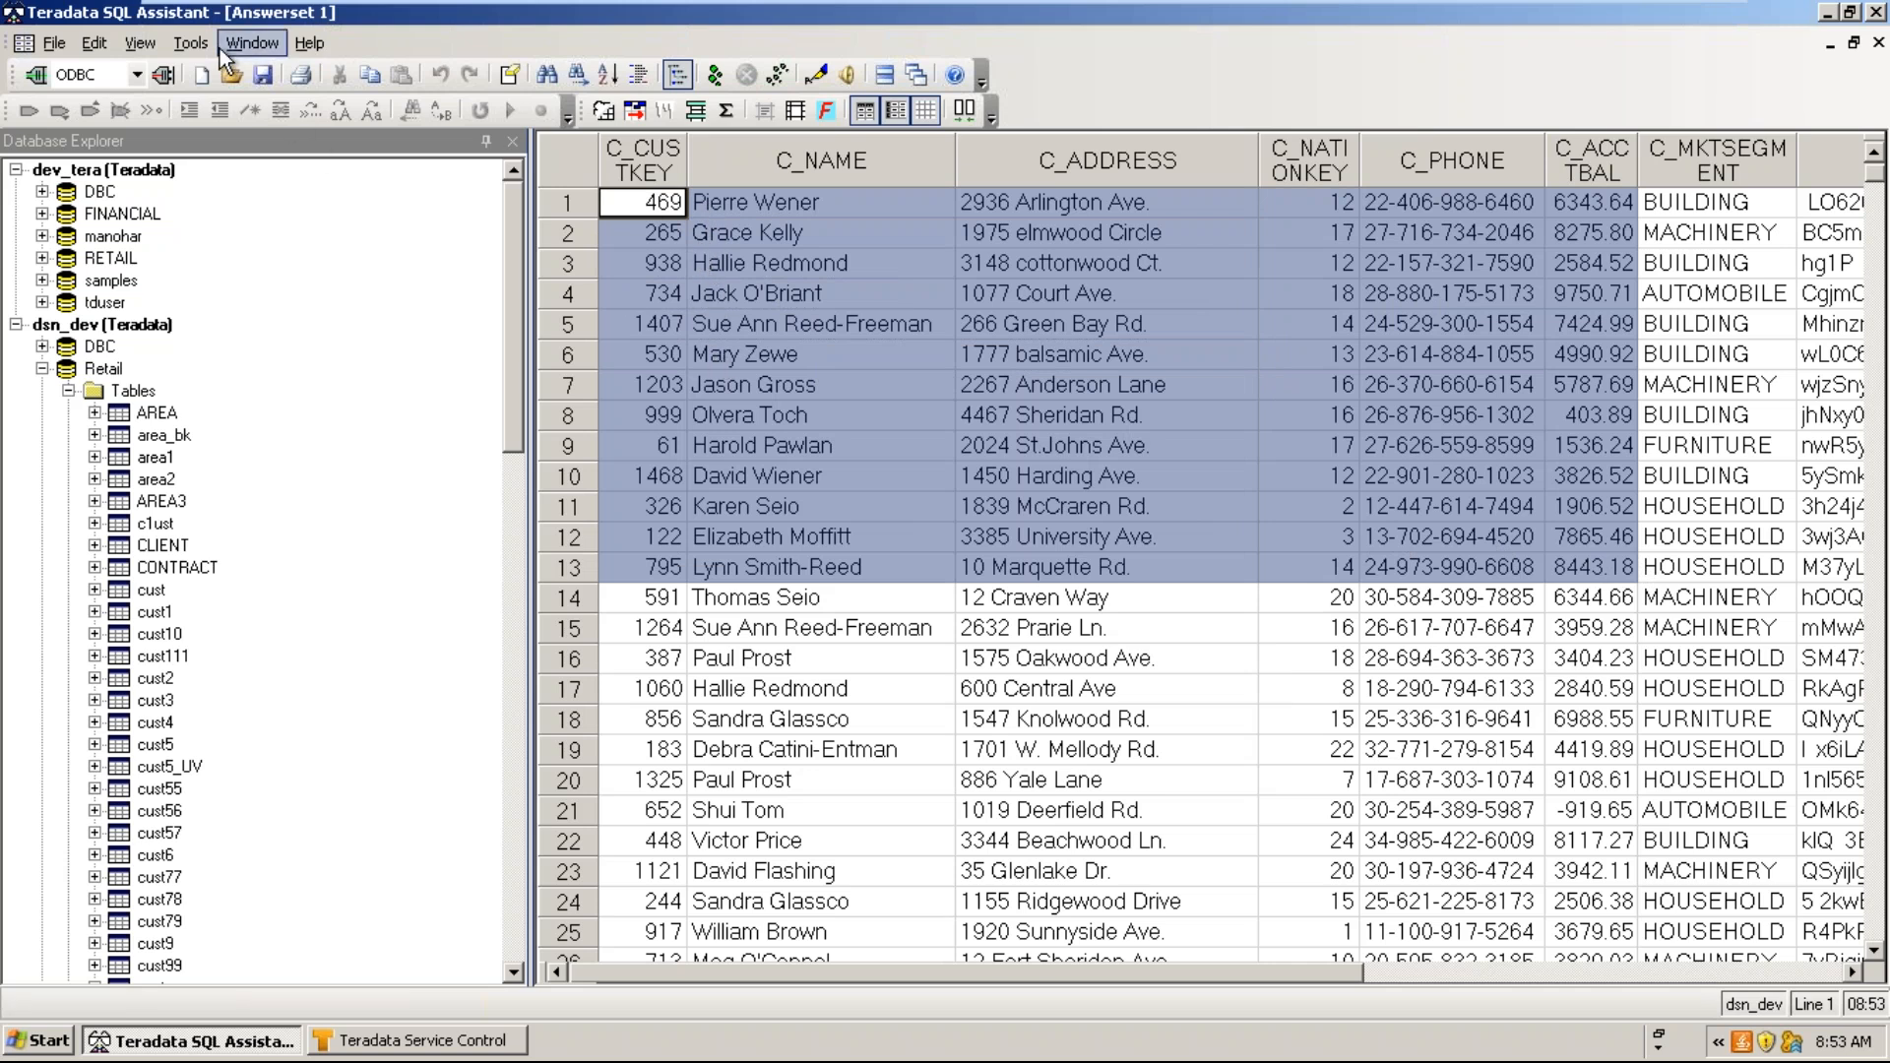
click(192, 43)
click(247, 555)
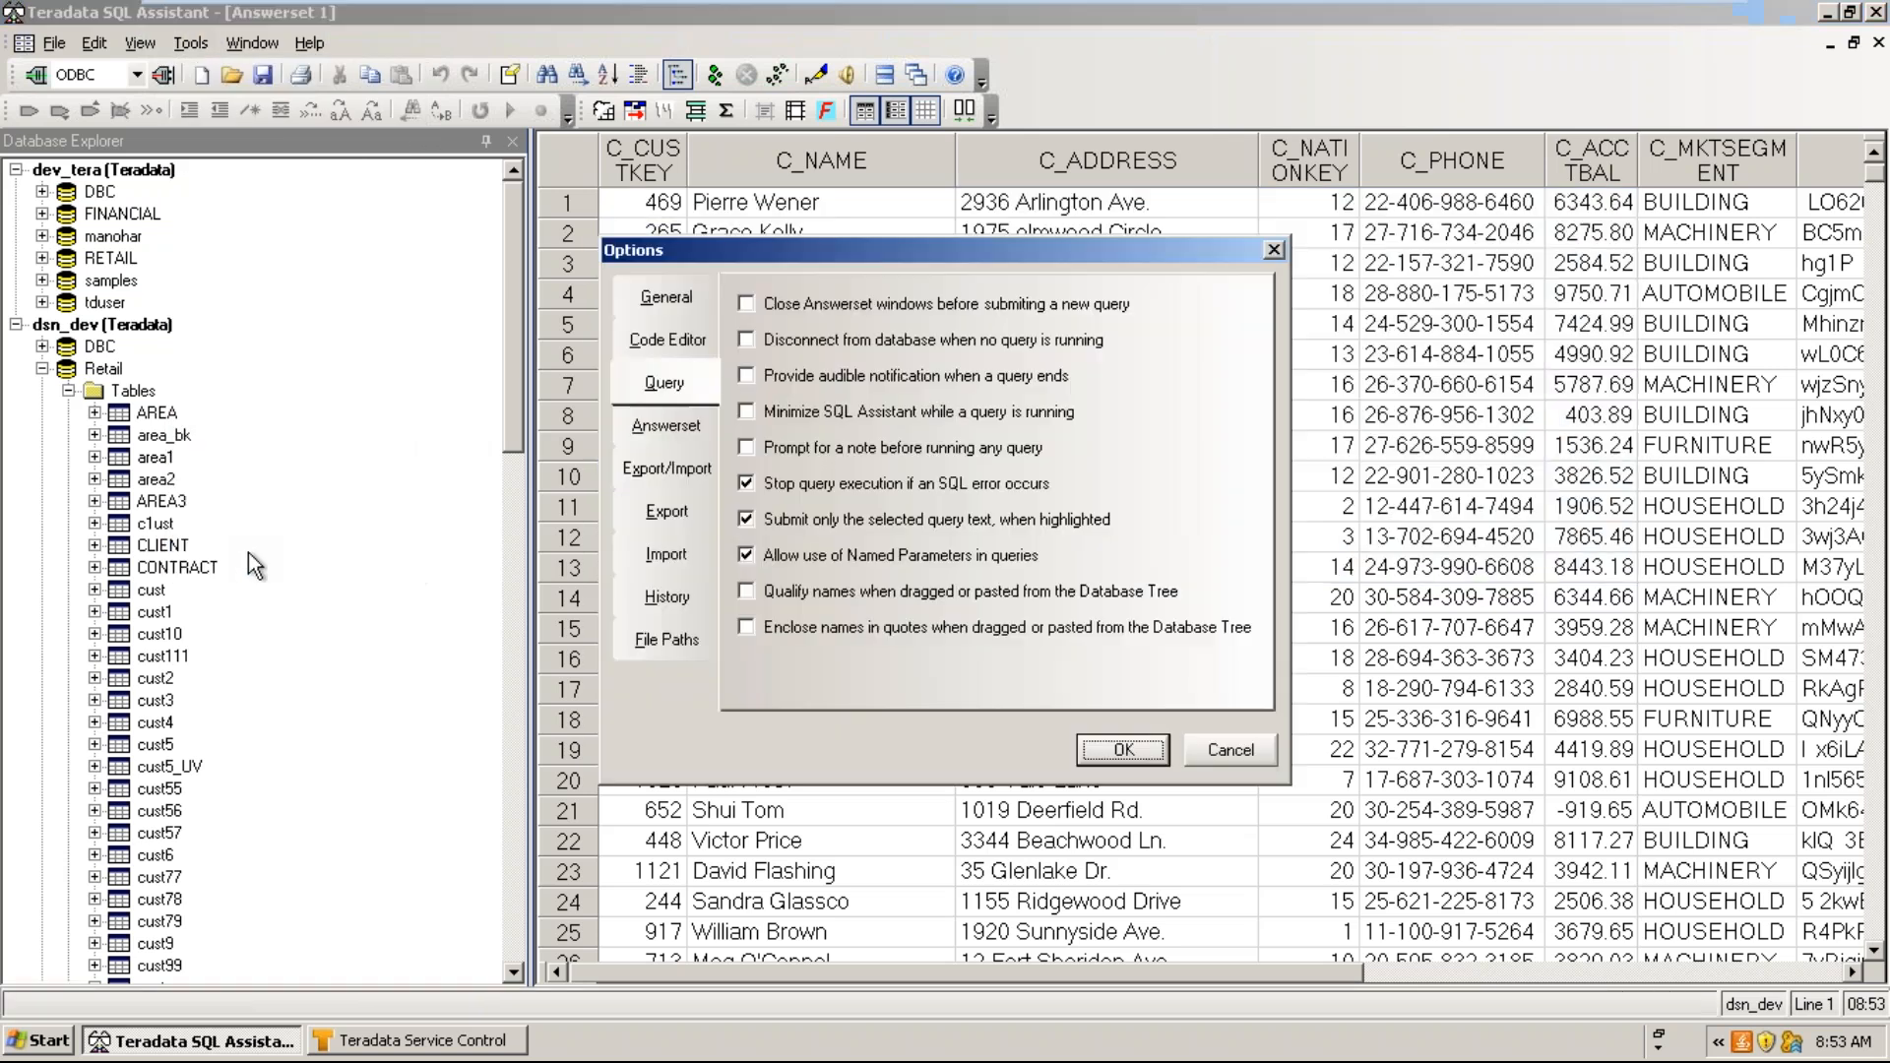
click(658, 430)
click(759, 301)
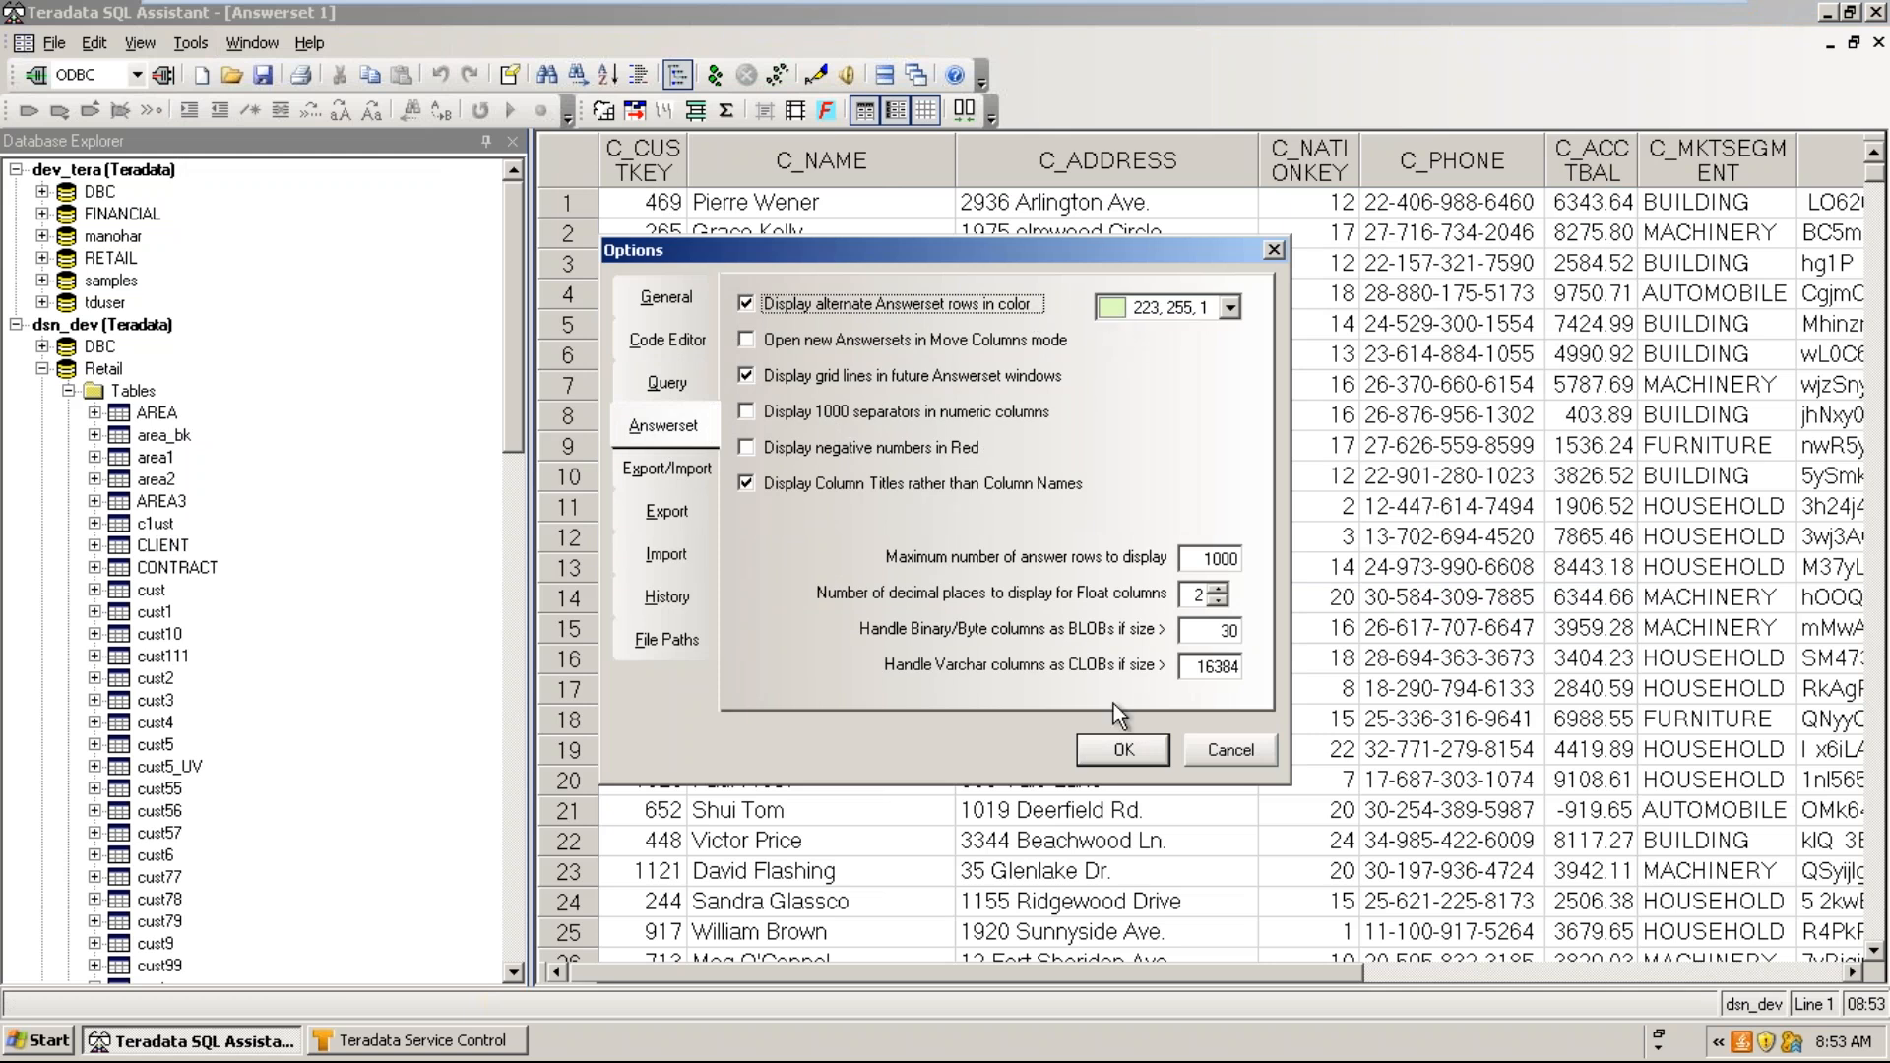
click(1121, 749)
- Run the selected Retail.CLIENT statement again with alternate row coloring applied, accepting the 1000-row cutoff
click(962, 655)
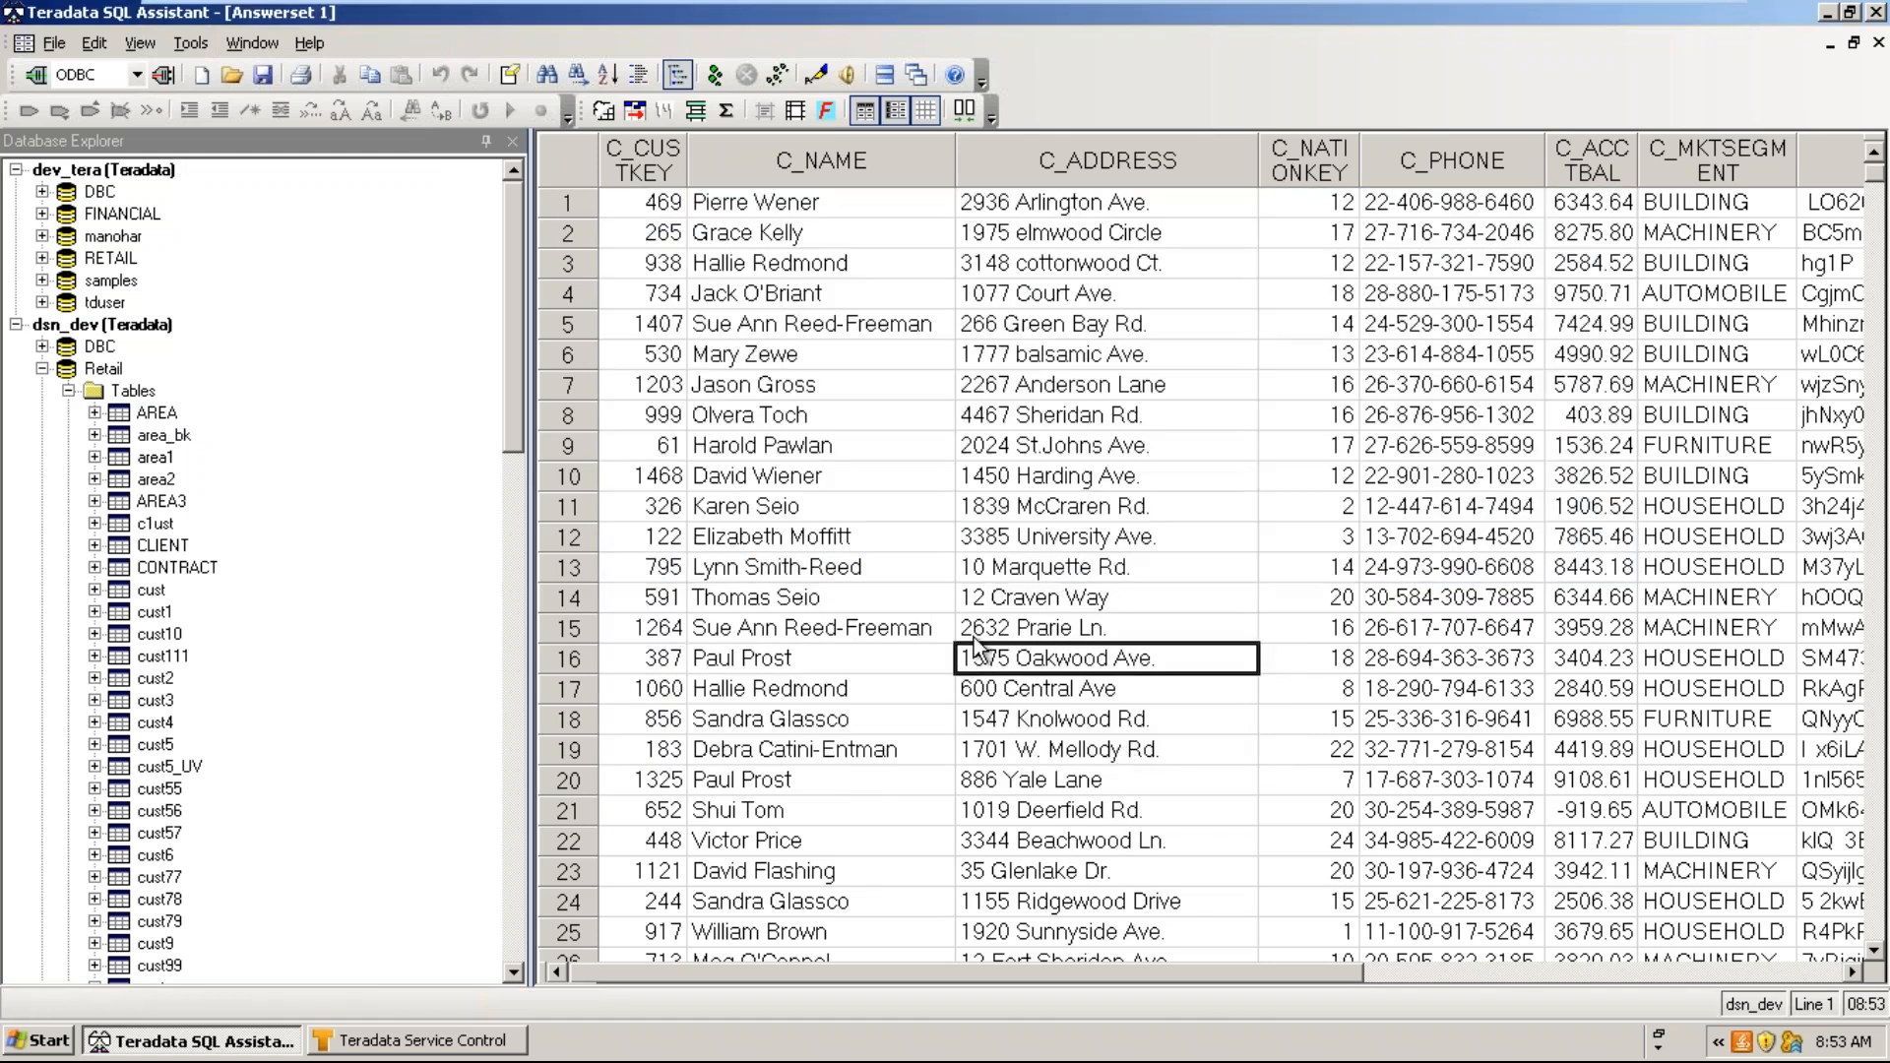
key(ctrl+Tab)
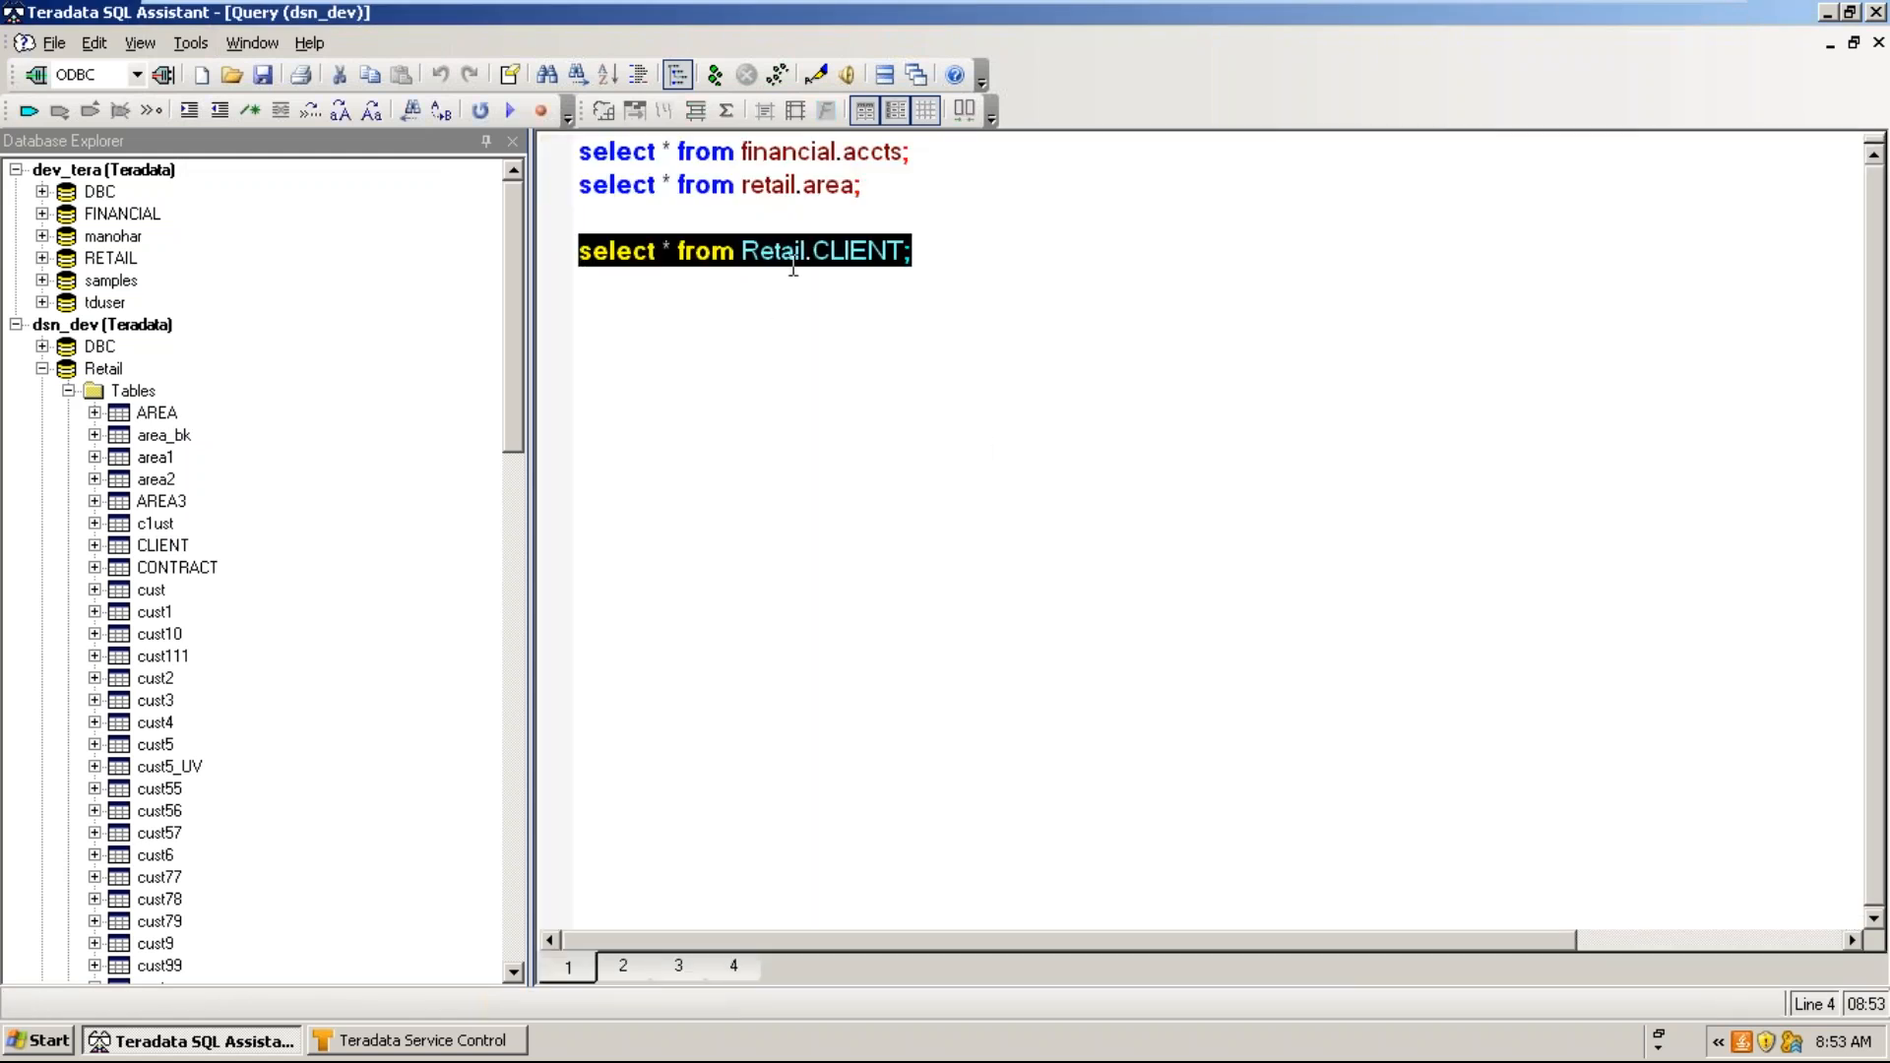
click(716, 77)
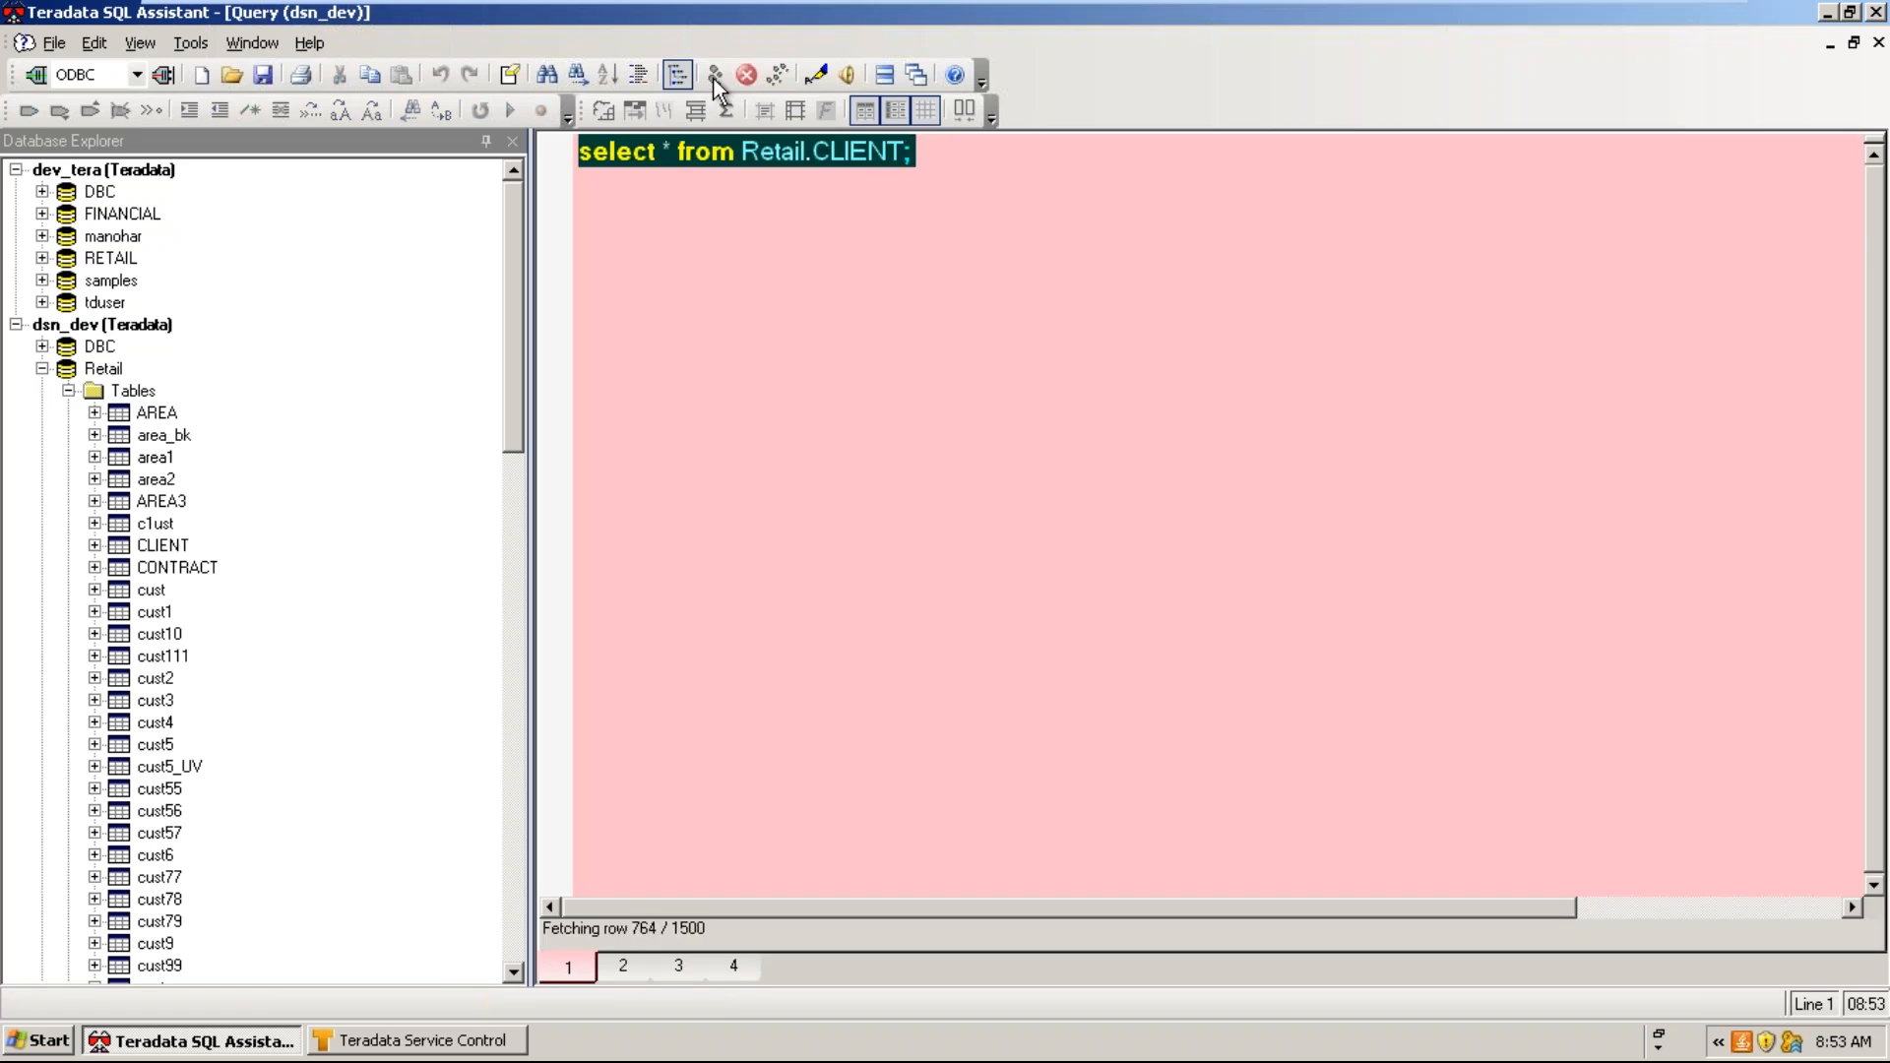
click(879, 587)
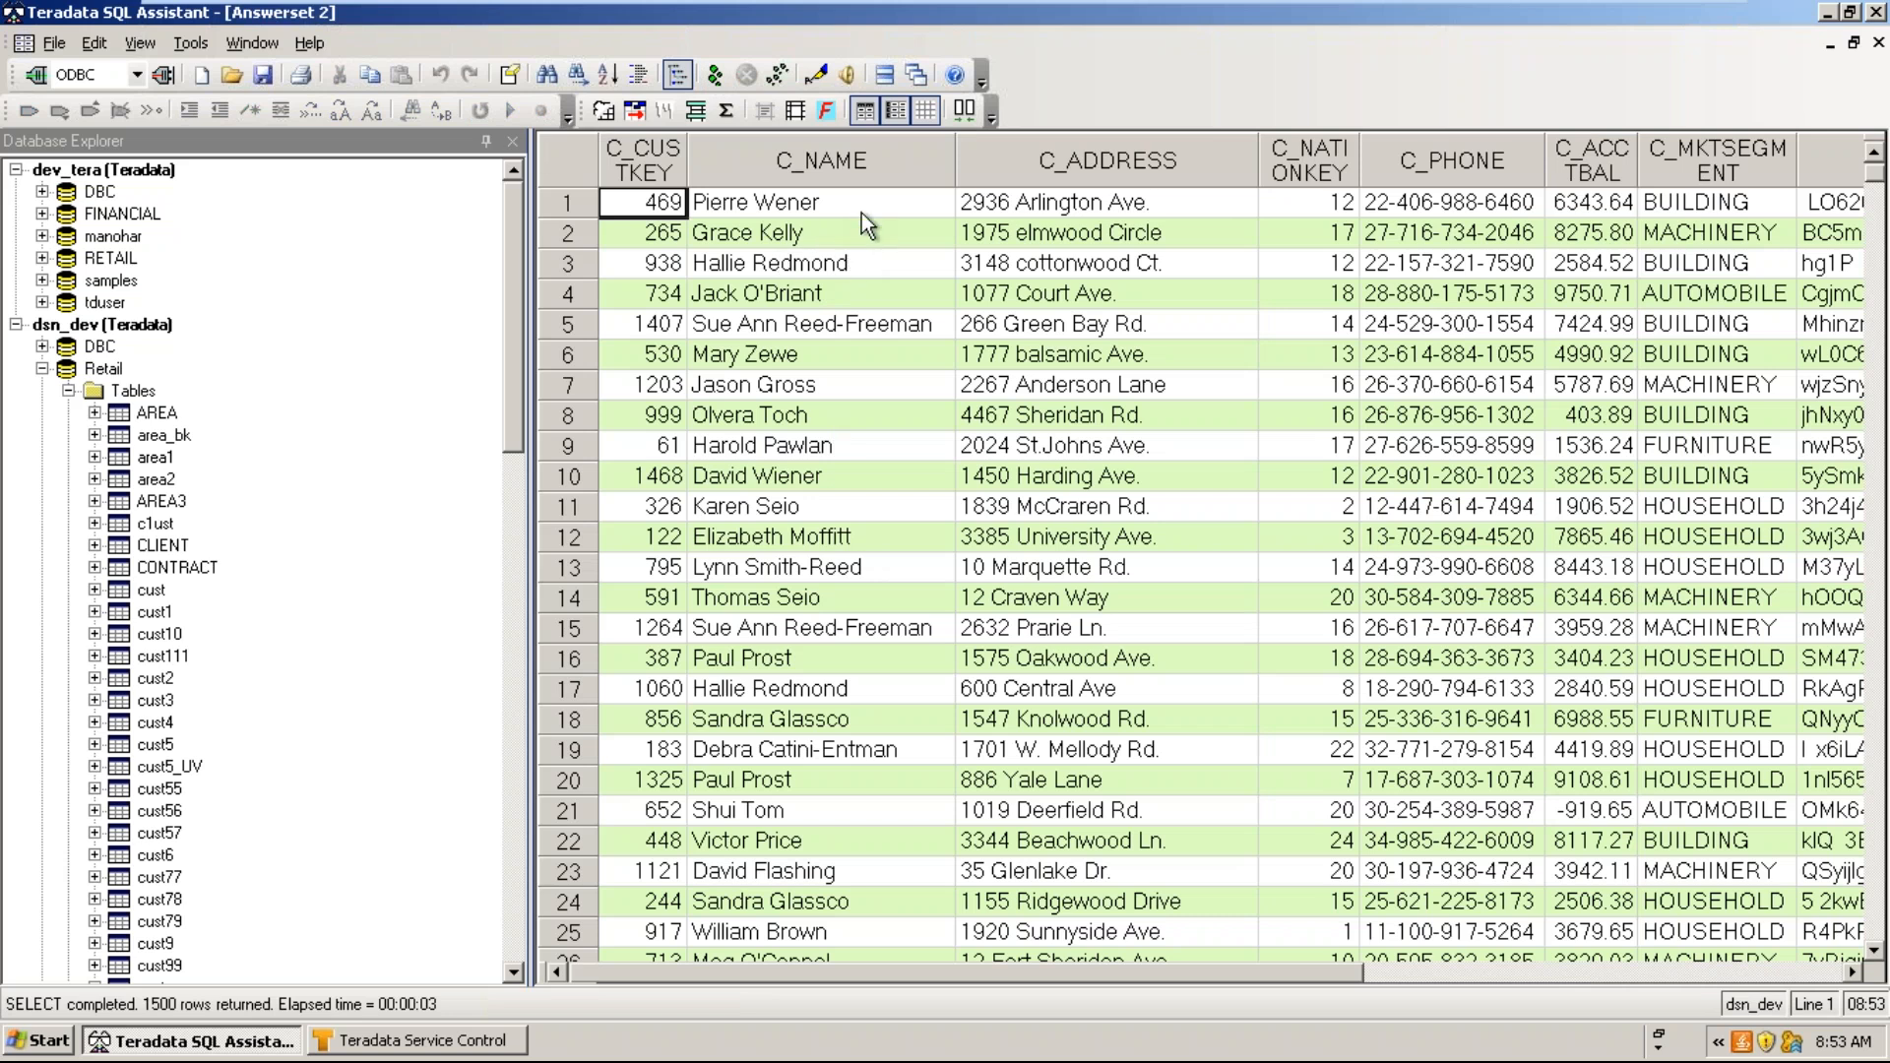
- Examine the alternate row coloring throughout the new answer set, checking every second row in the C_NAME column
click(861, 236)
click(858, 301)
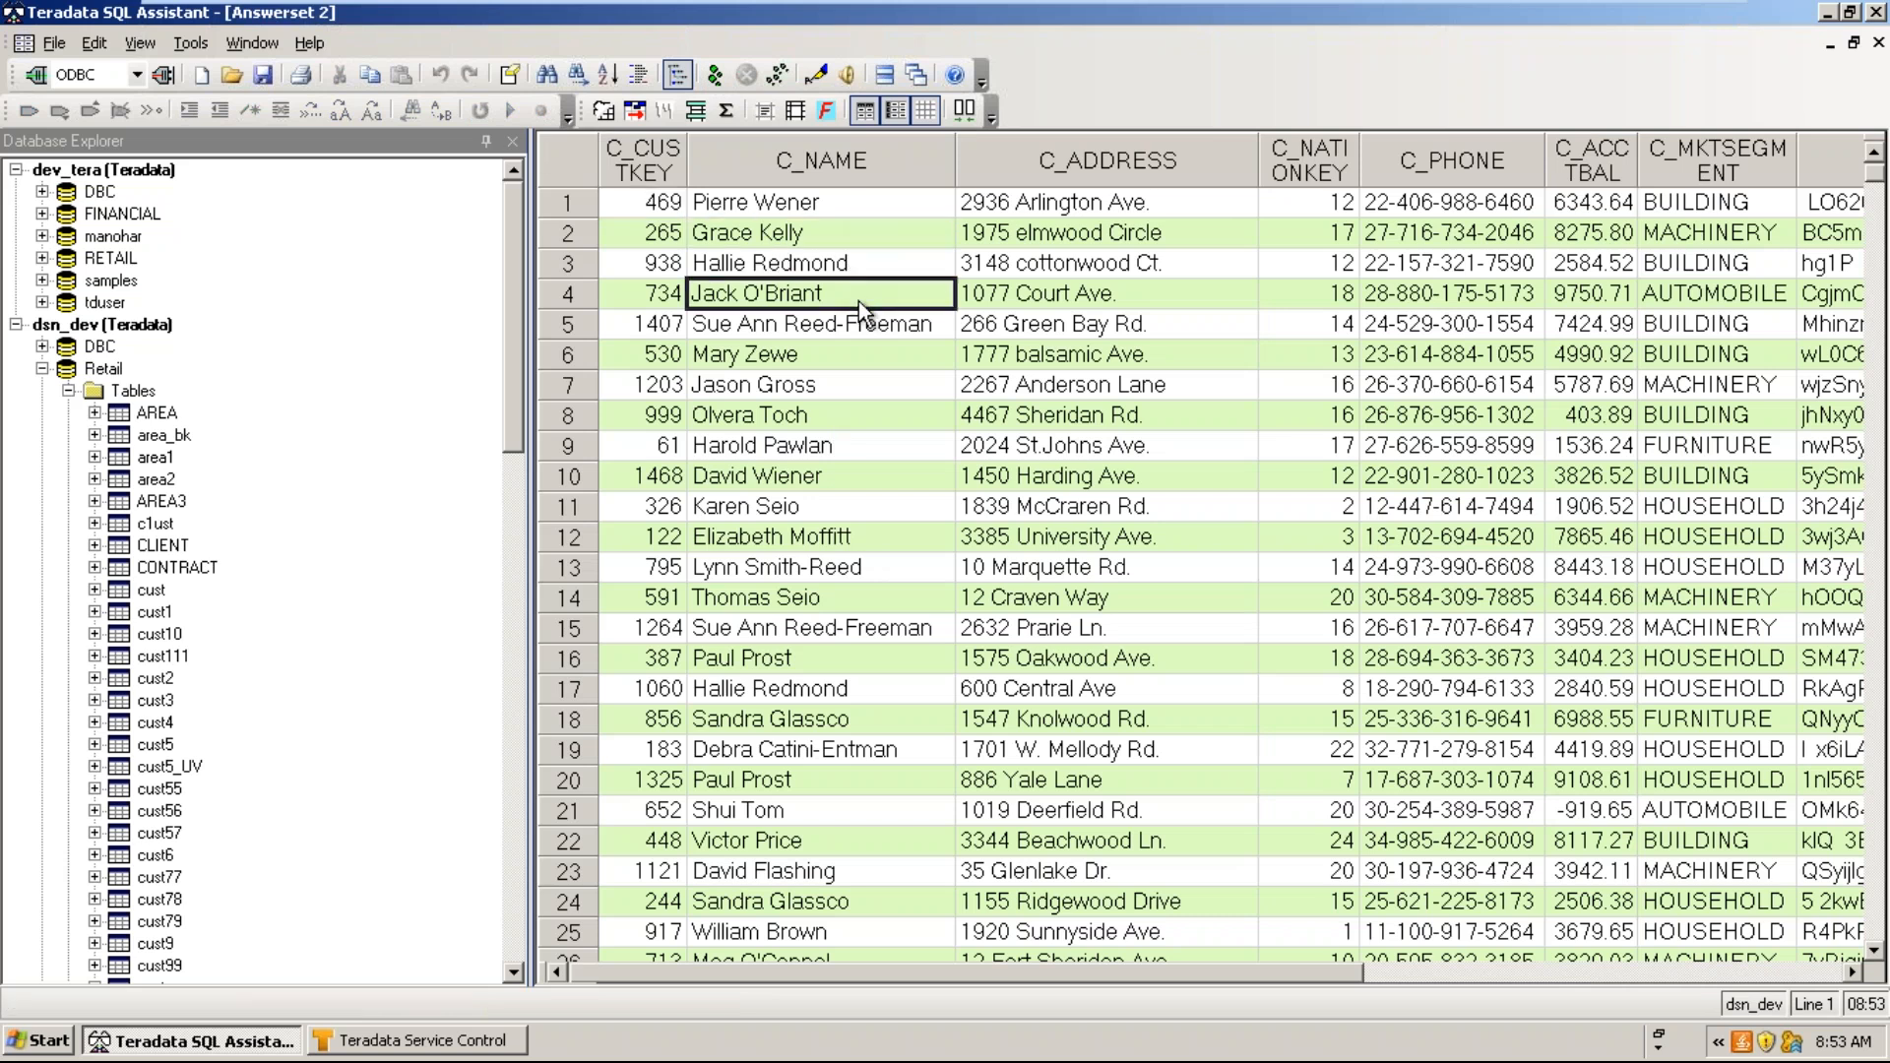
click(836, 354)
click(835, 414)
click(829, 479)
click(839, 537)
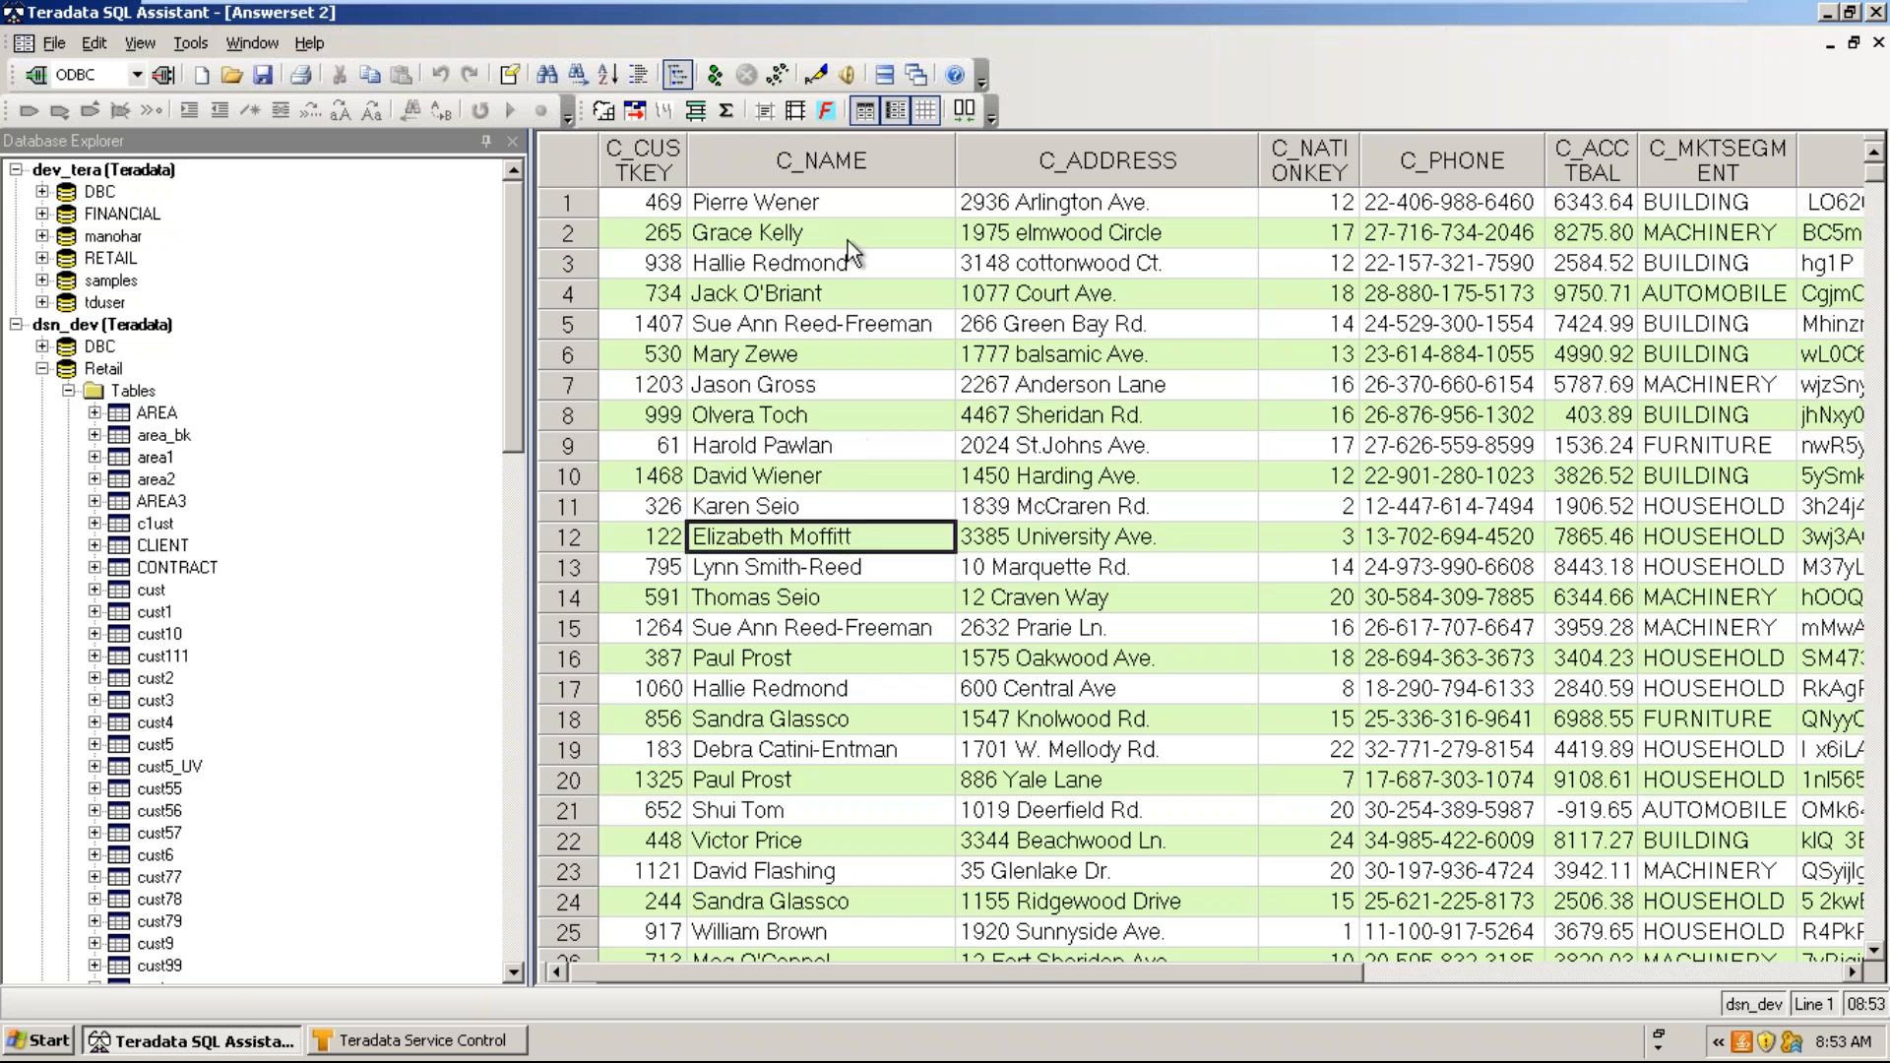
scroll(1056, 570, down, 9)
scroll(1056, 569, up, 9)
scroll(841, 436, down, 9)
scroll(842, 435, up, 6)
scroll(842, 446, up, 3)
- Review the Answerset options again and close them without changes
click(191, 43)
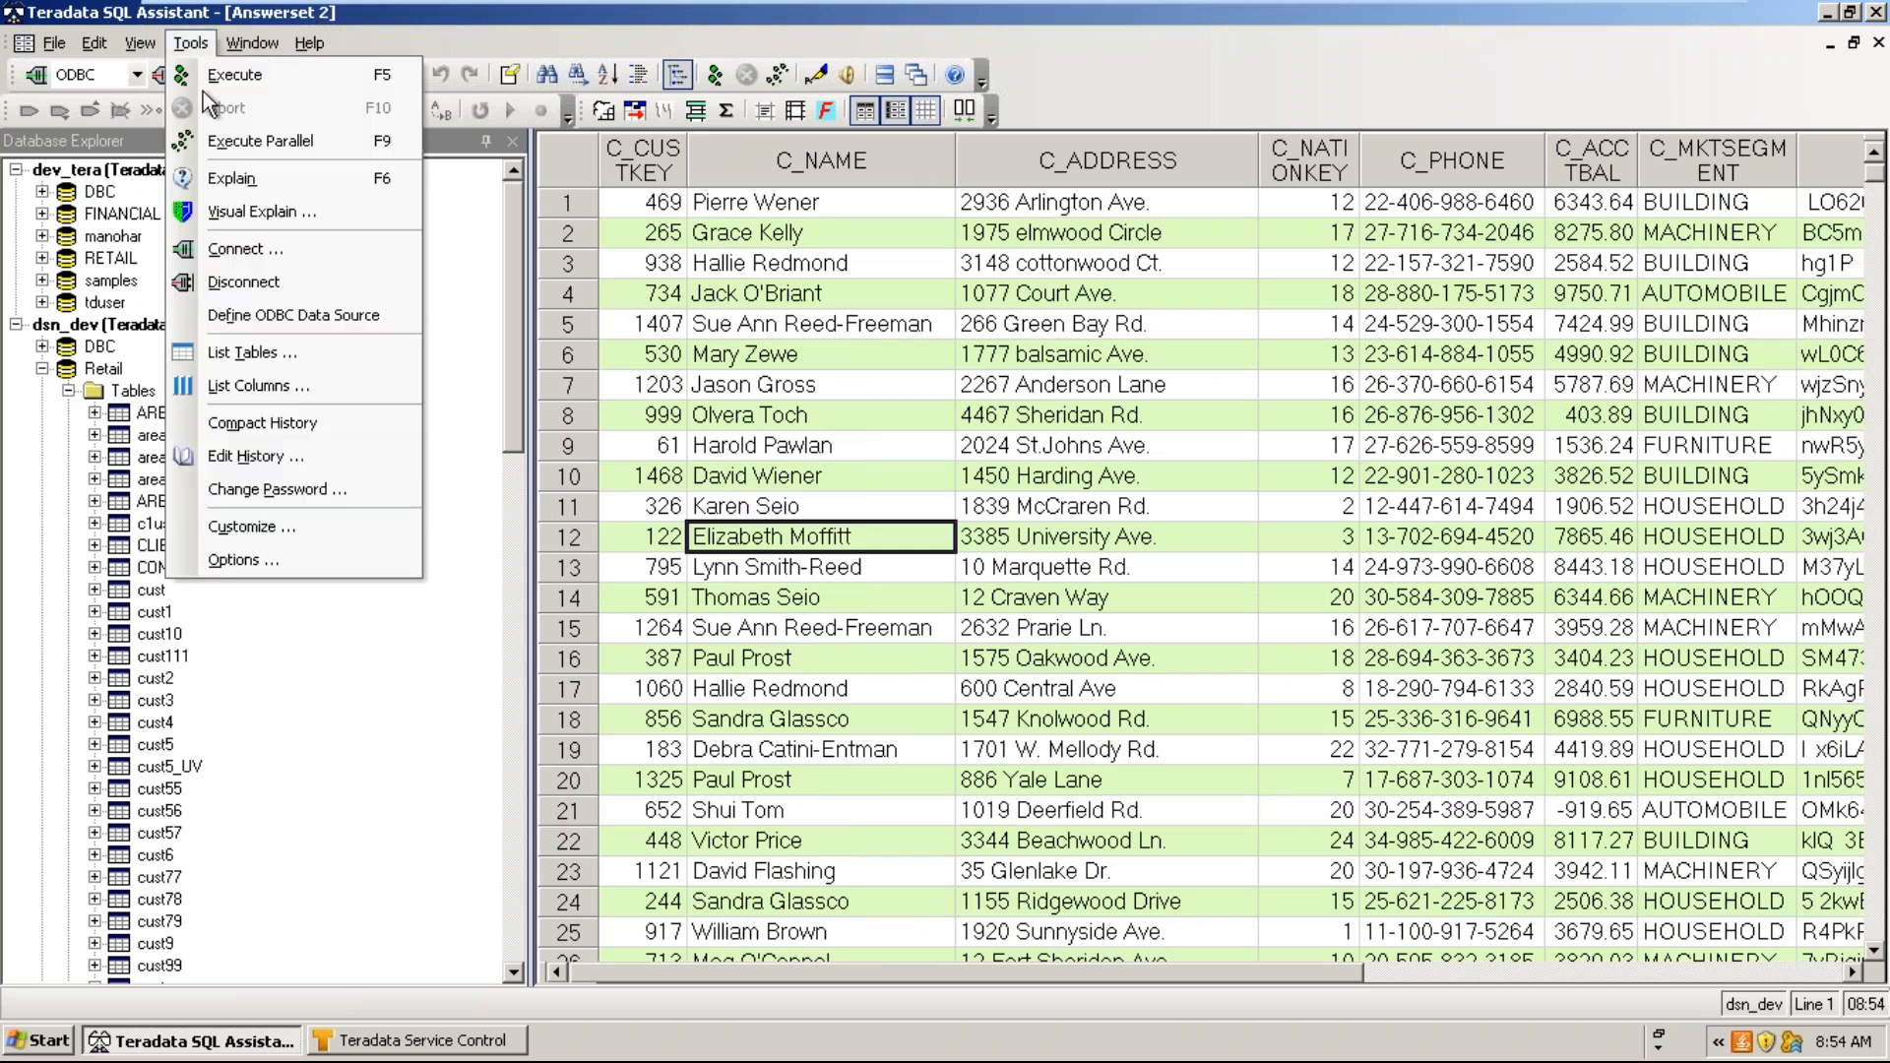
click(240, 561)
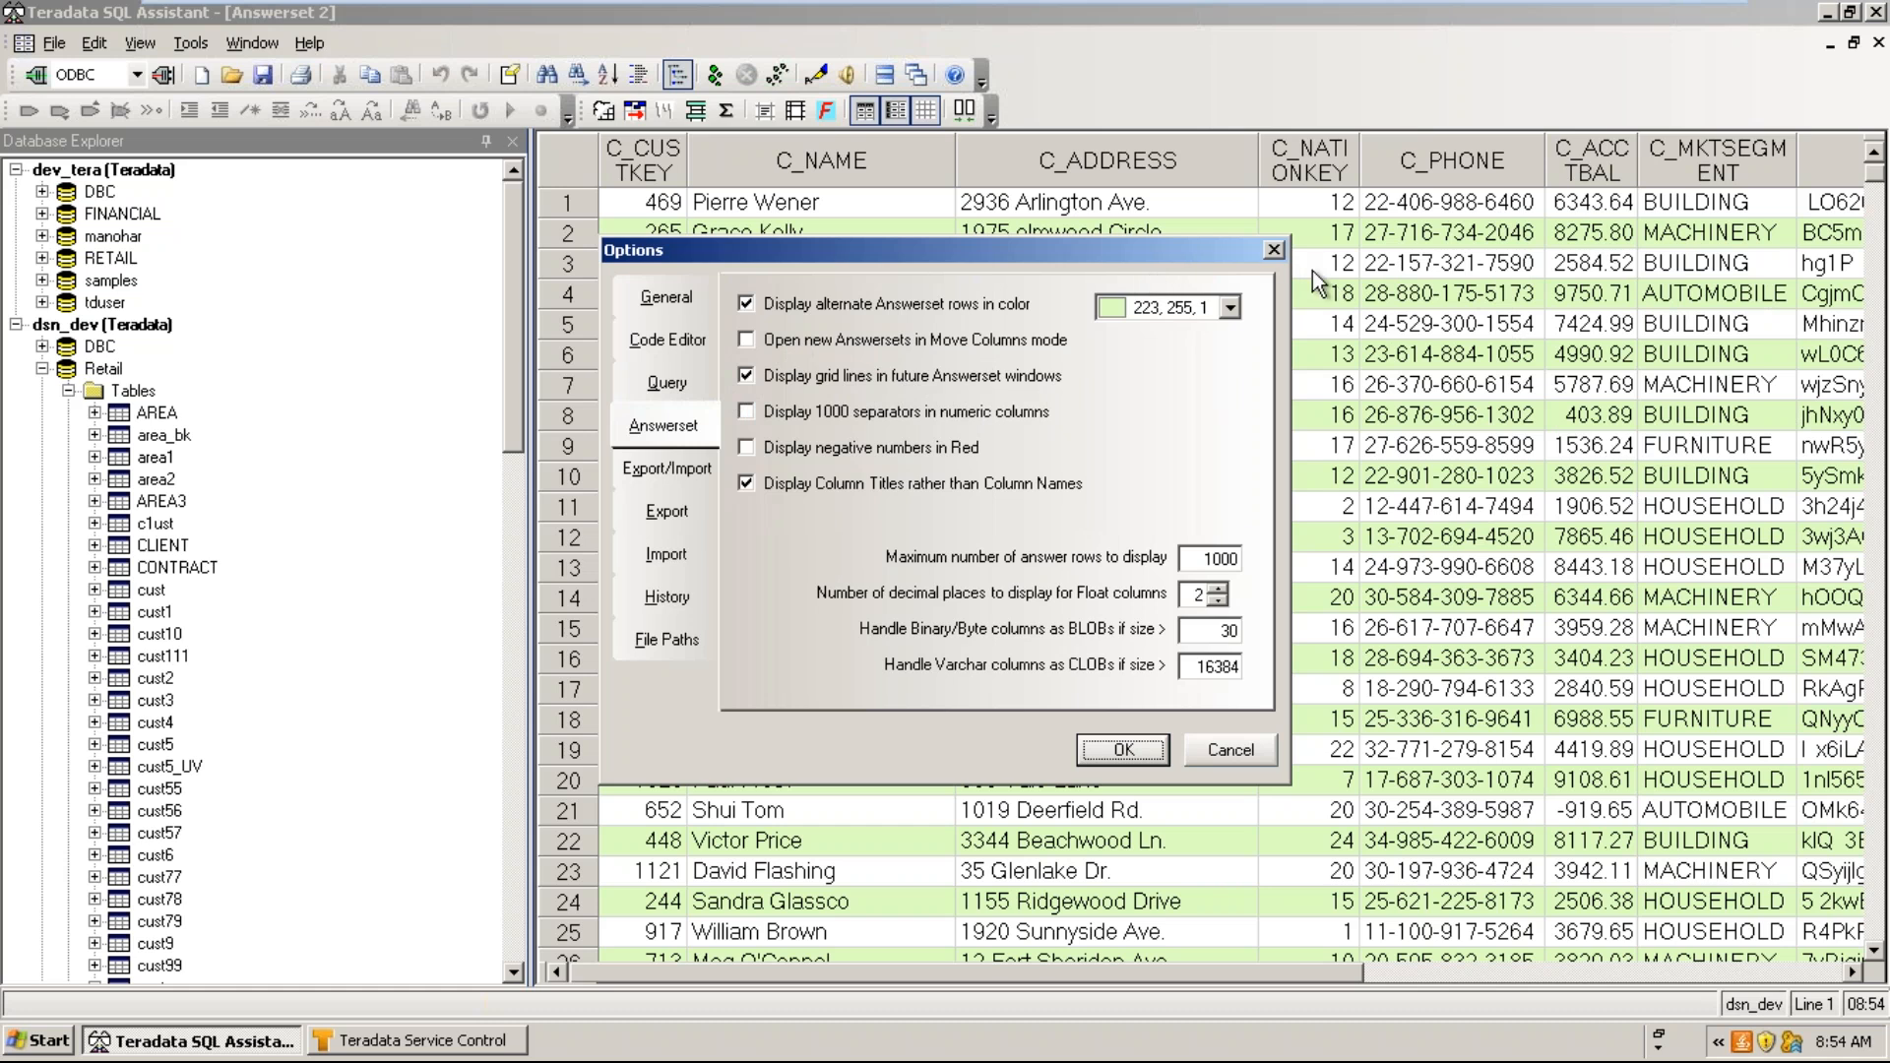
click(1274, 250)
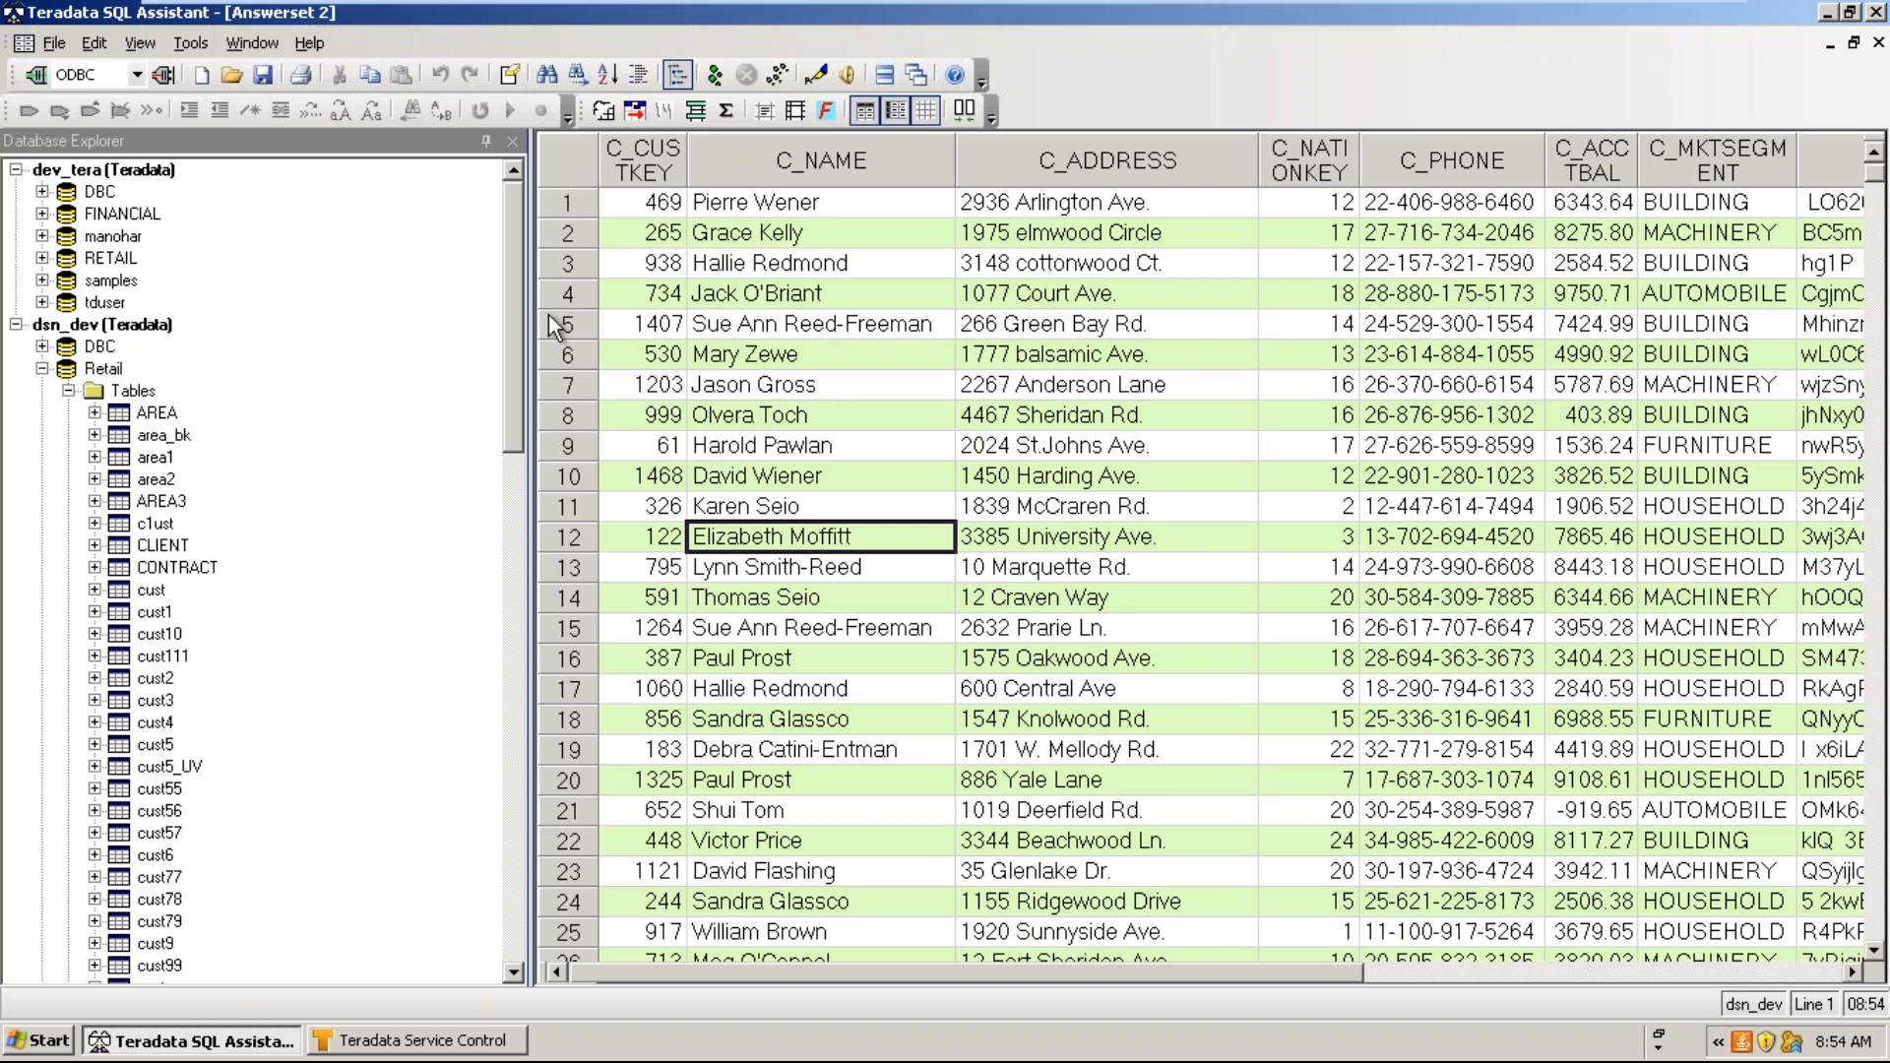
- Turn off the Answerset option to display grid lines in future Answerset windows
click(189, 44)
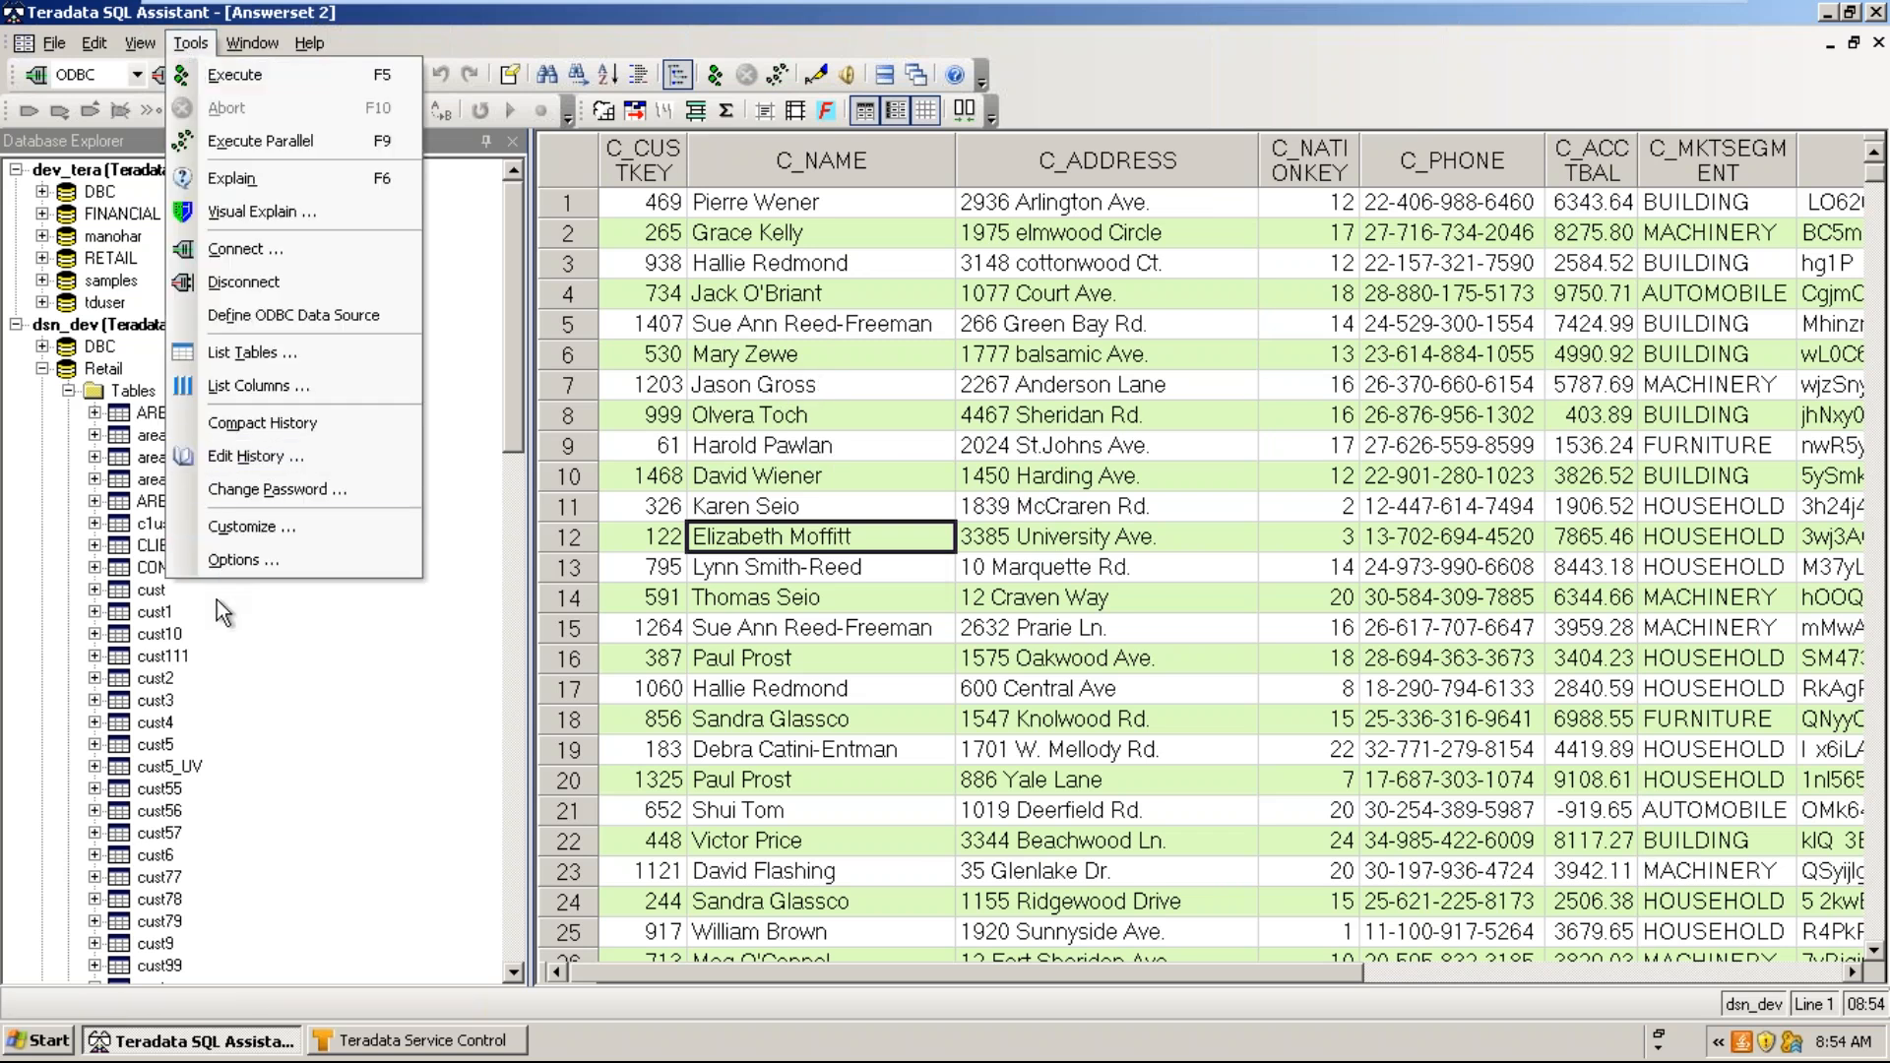
click(225, 563)
click(767, 380)
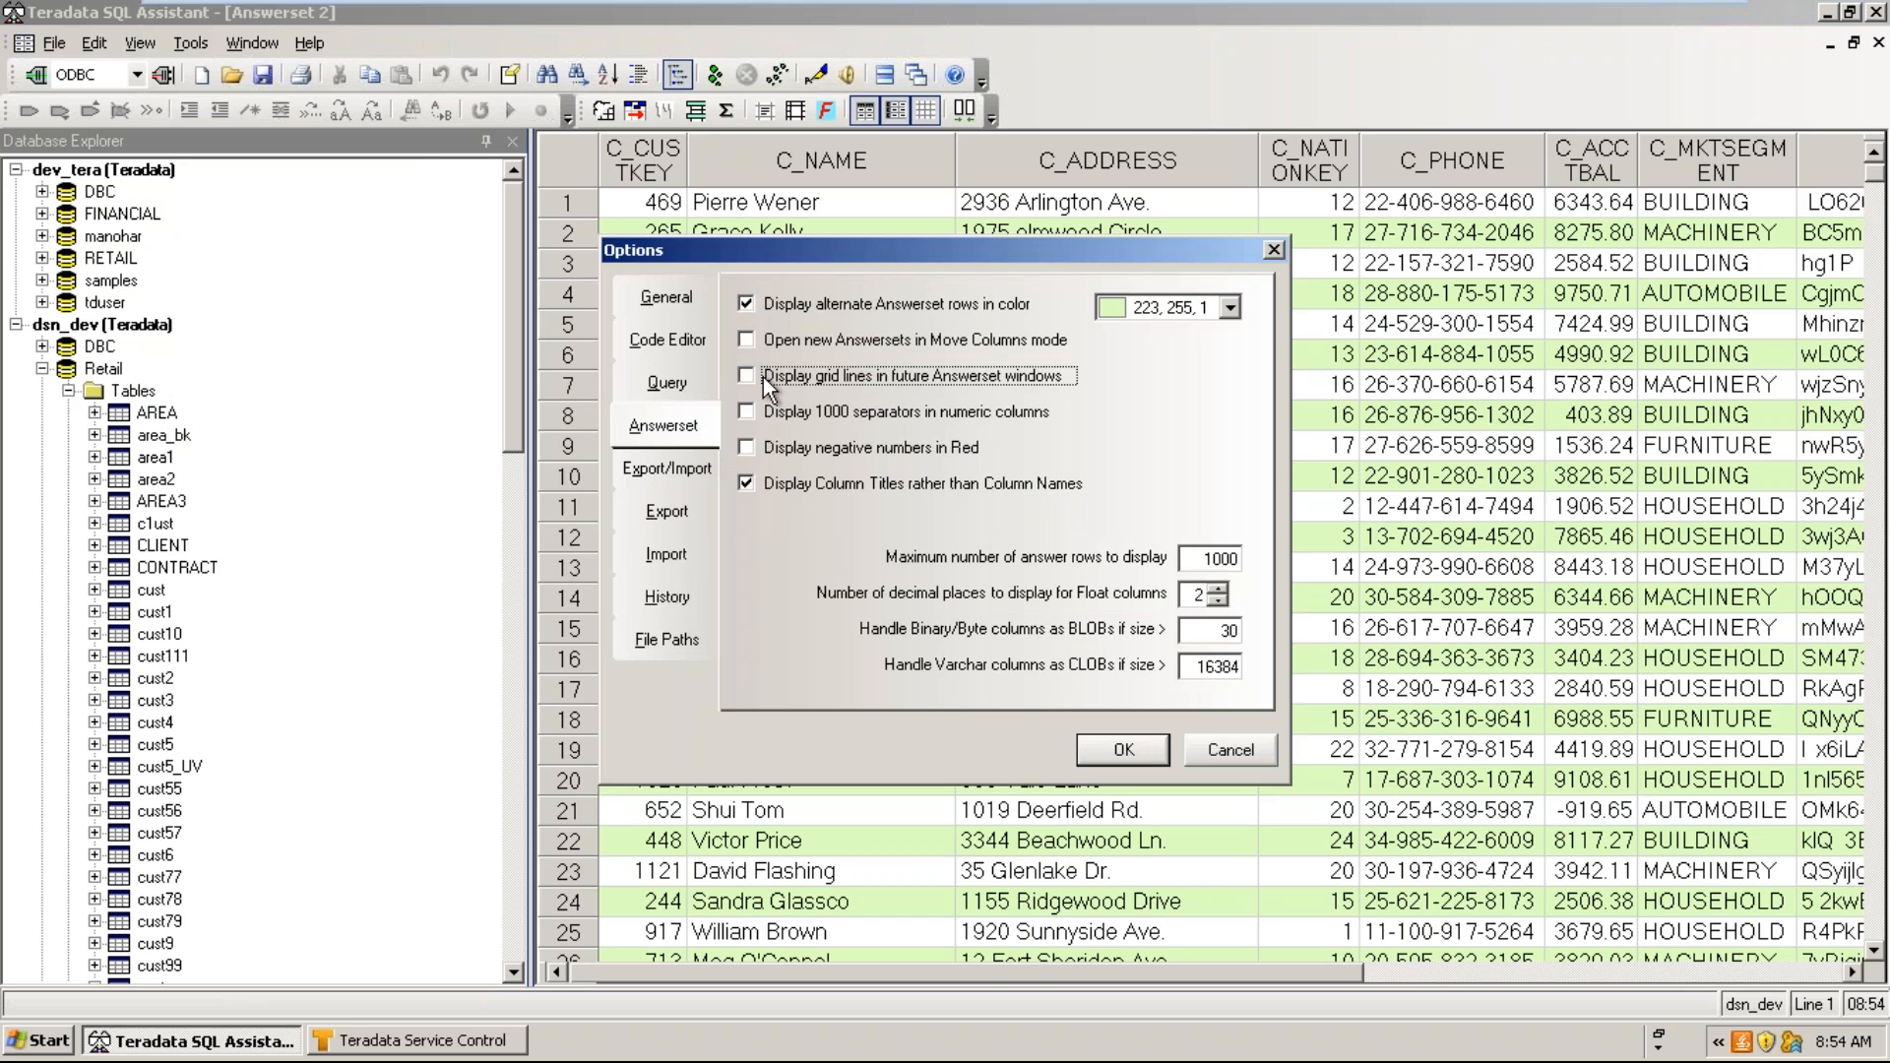
click(1132, 760)
- Run the Retail.CLIENT statement again to produce an answer set without grid lines
key(ctrl+Tab)
click(717, 80)
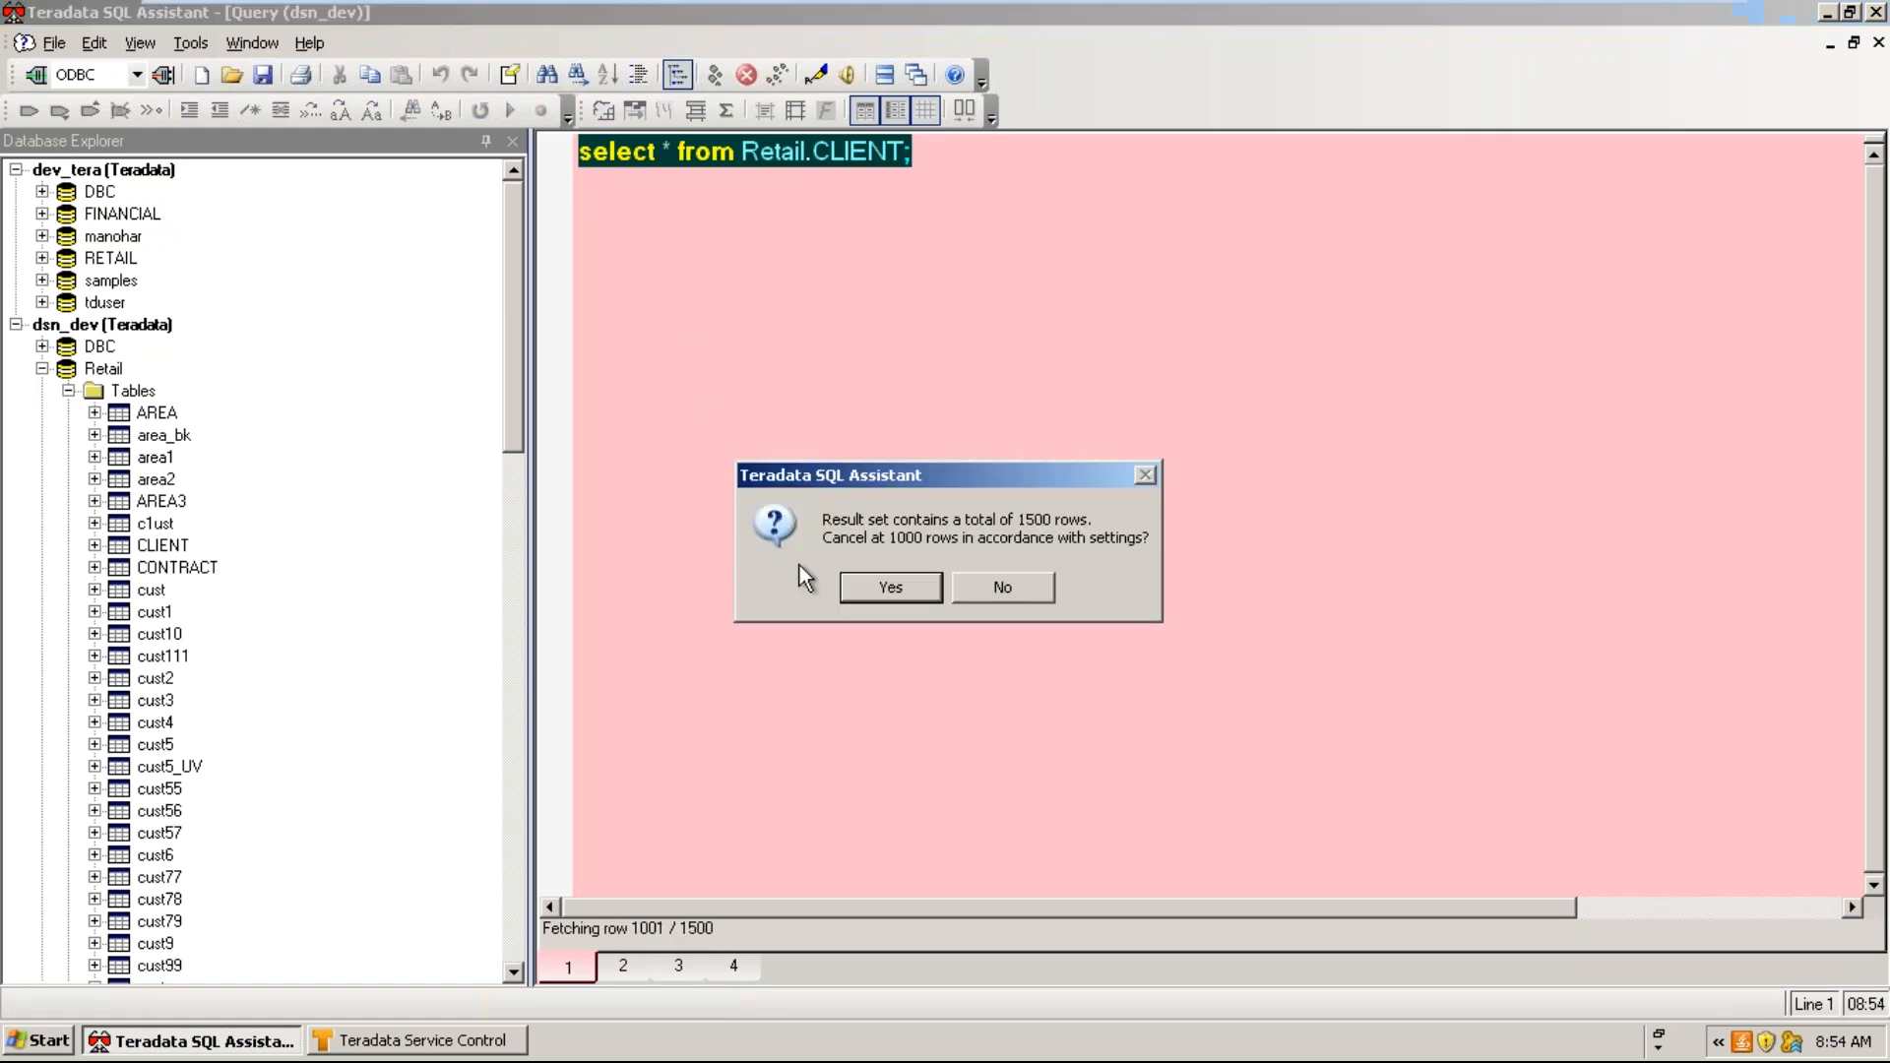
key(n)
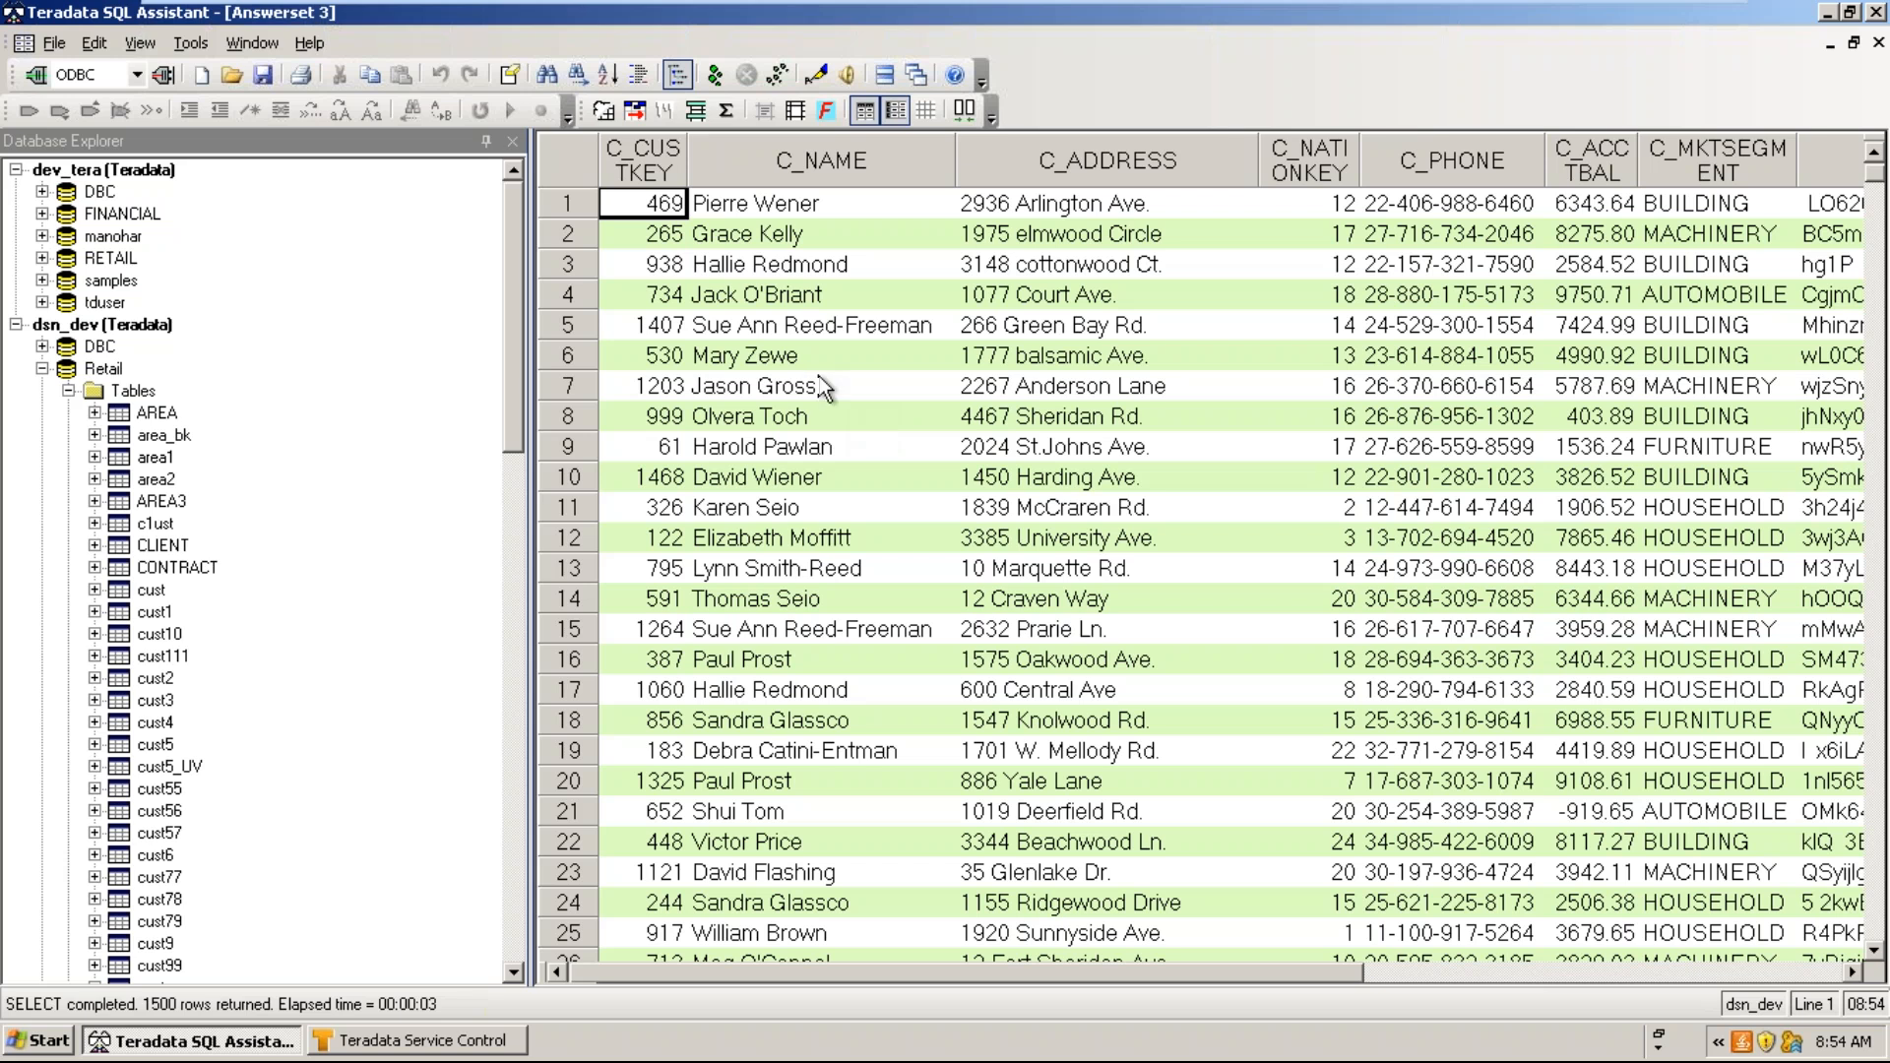
- Try to turn grid lines back on for future Answerset windows, closing the options without applying them
click(190, 42)
click(232, 561)
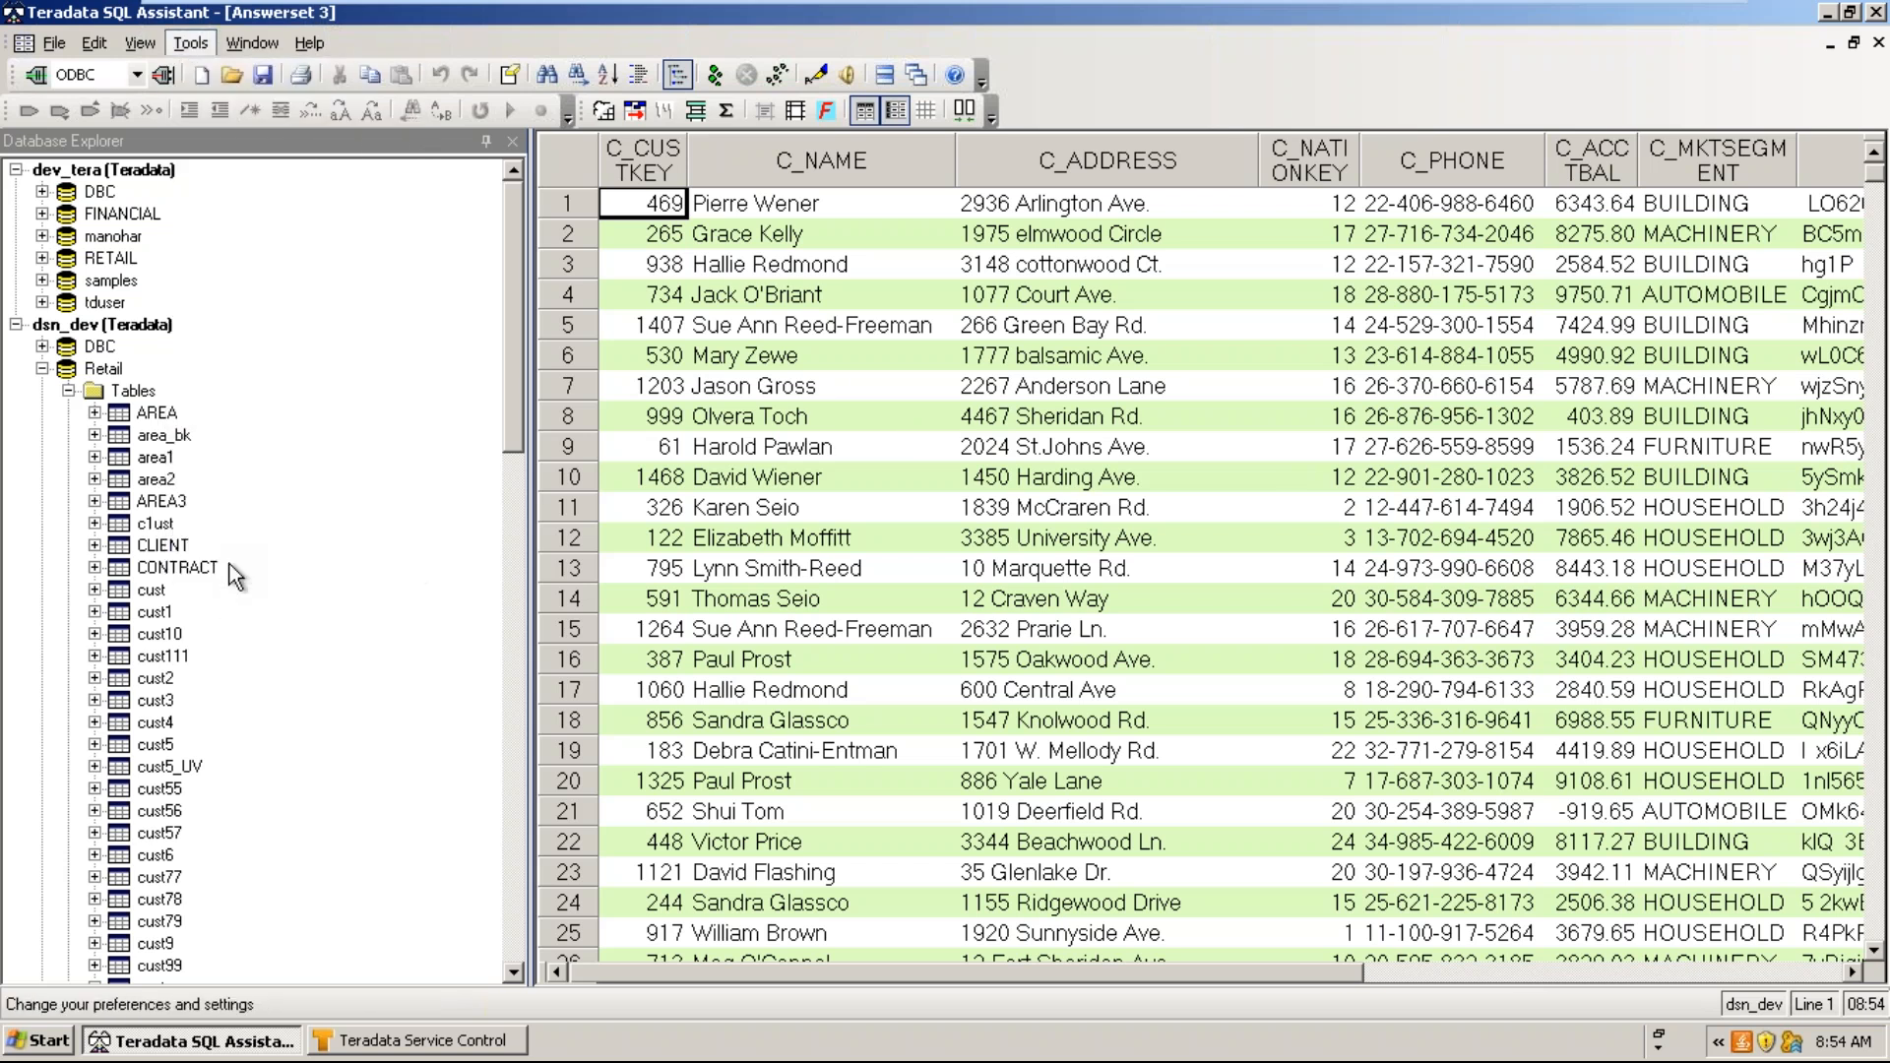
click(746, 376)
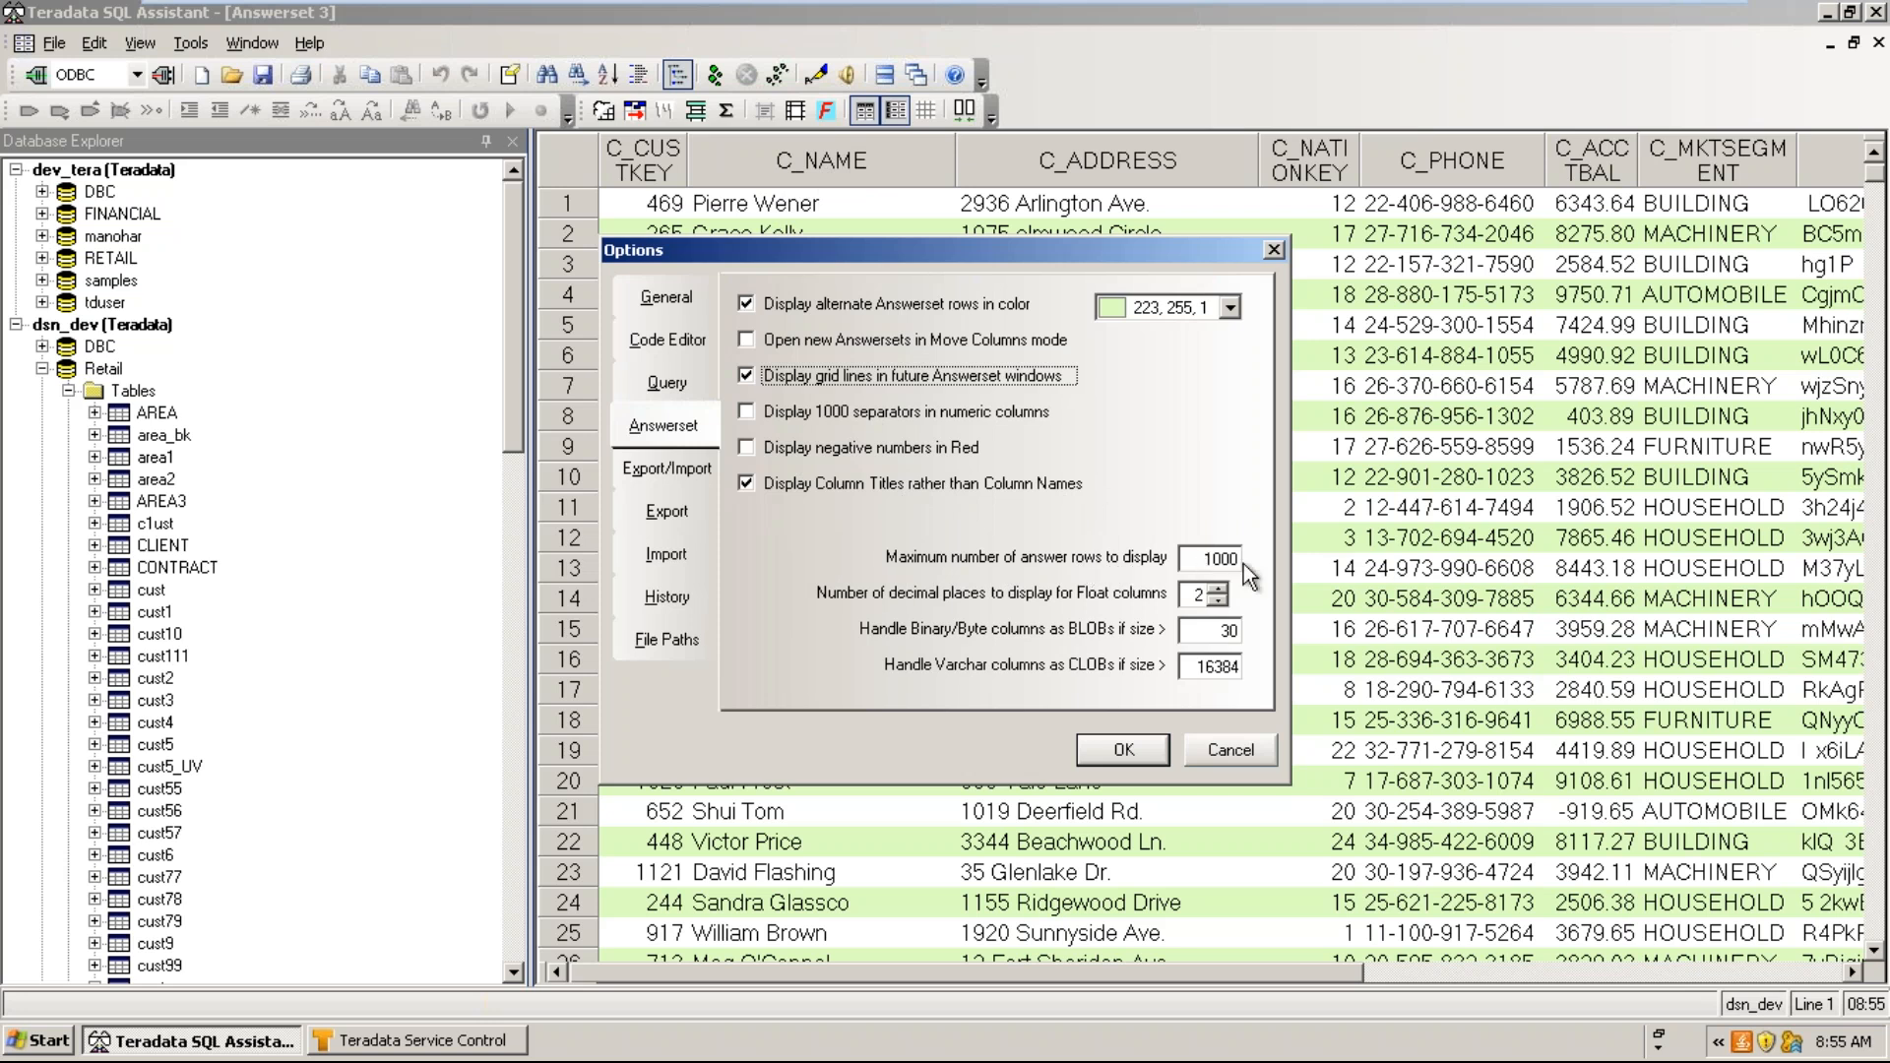
click(1274, 250)
- Rerun the Retail.CLIENT statement and agree to cancel retrieval at 1000 rows
key(ctrl+Tab)
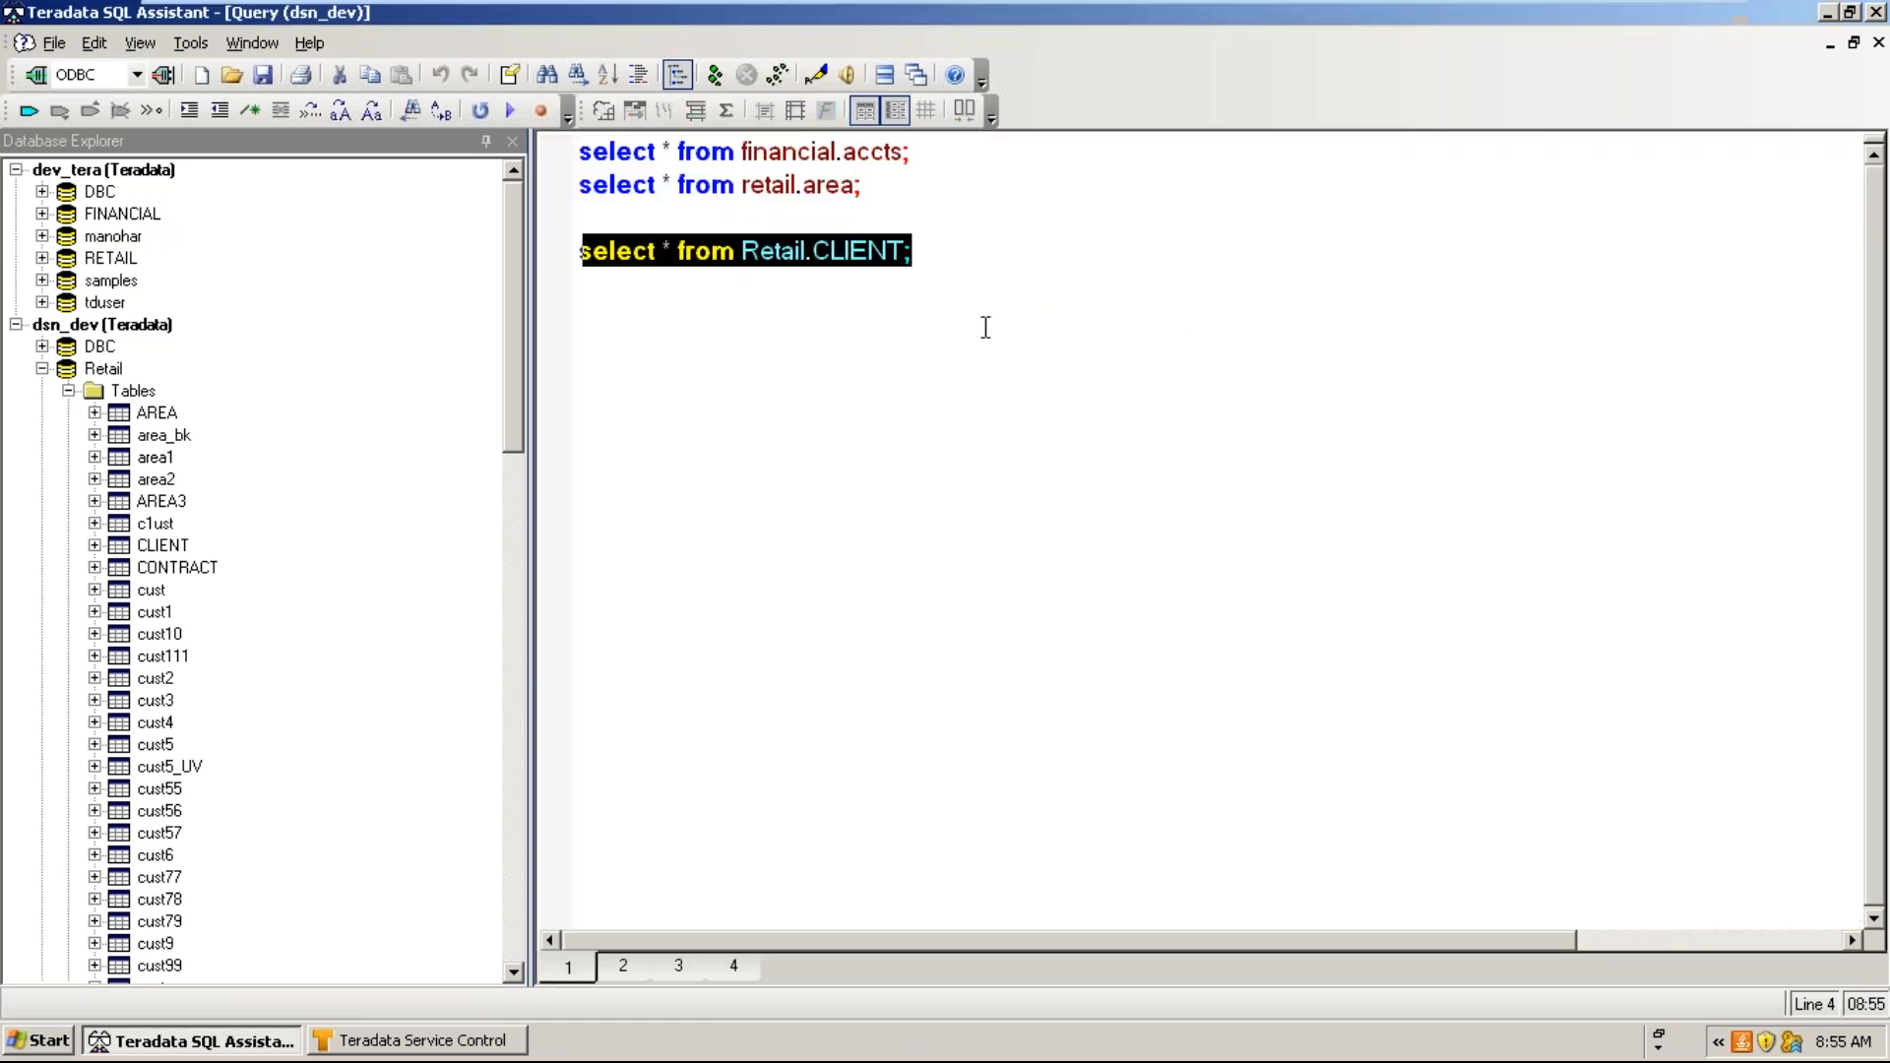
click(717, 74)
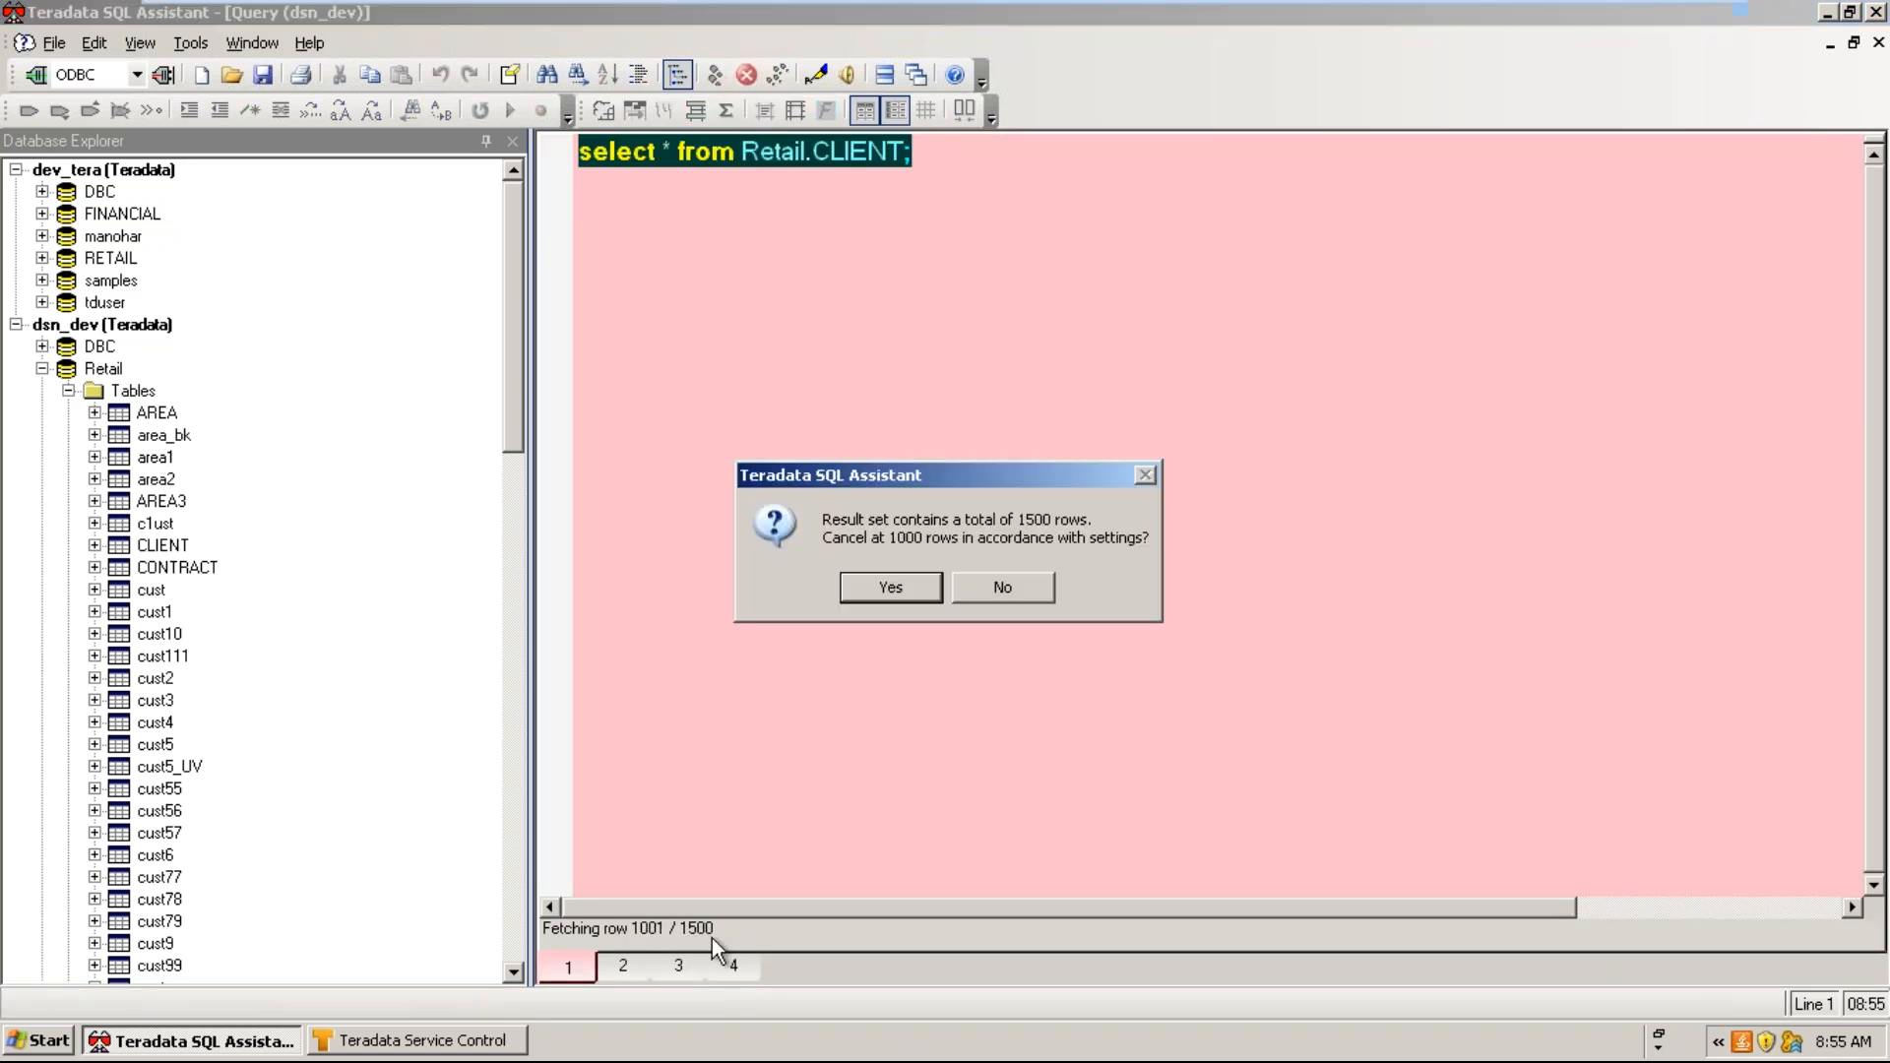
click(890, 587)
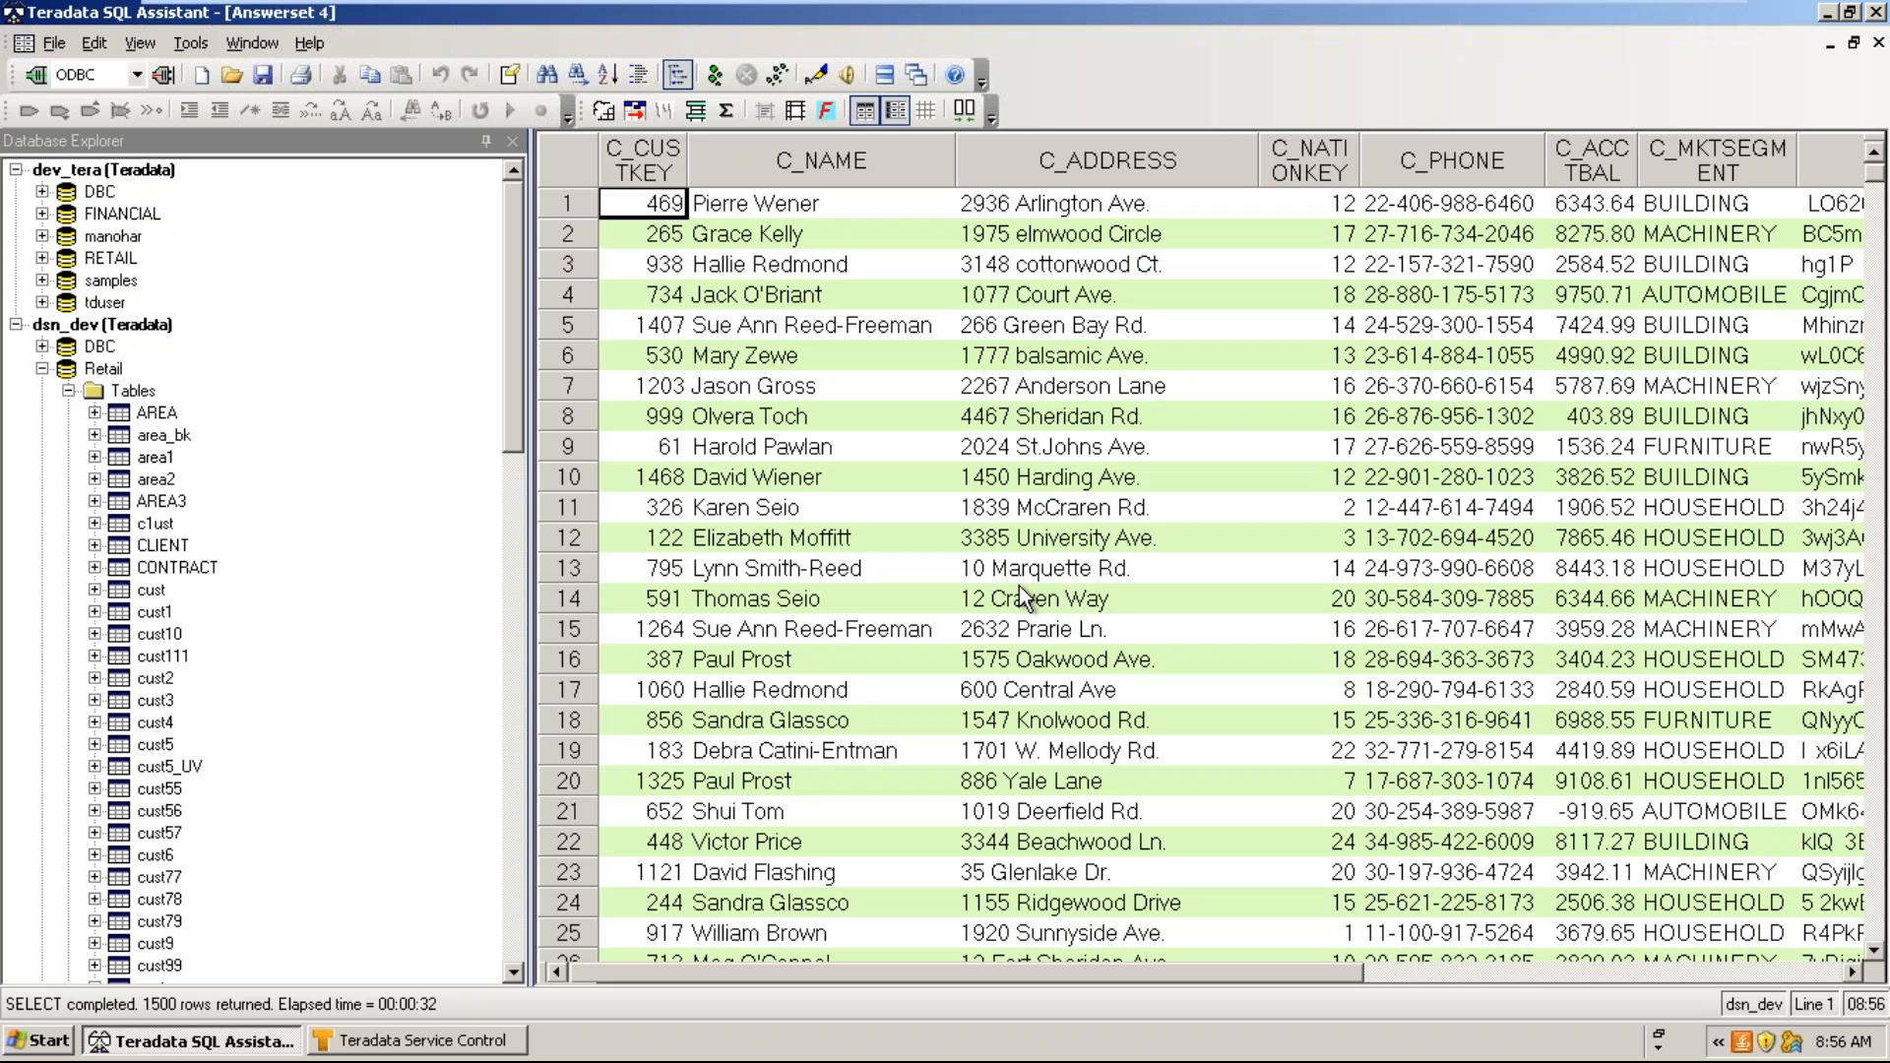
- Set the maximum number of answer rows to display to 100 in the Answerset options
click(178, 41)
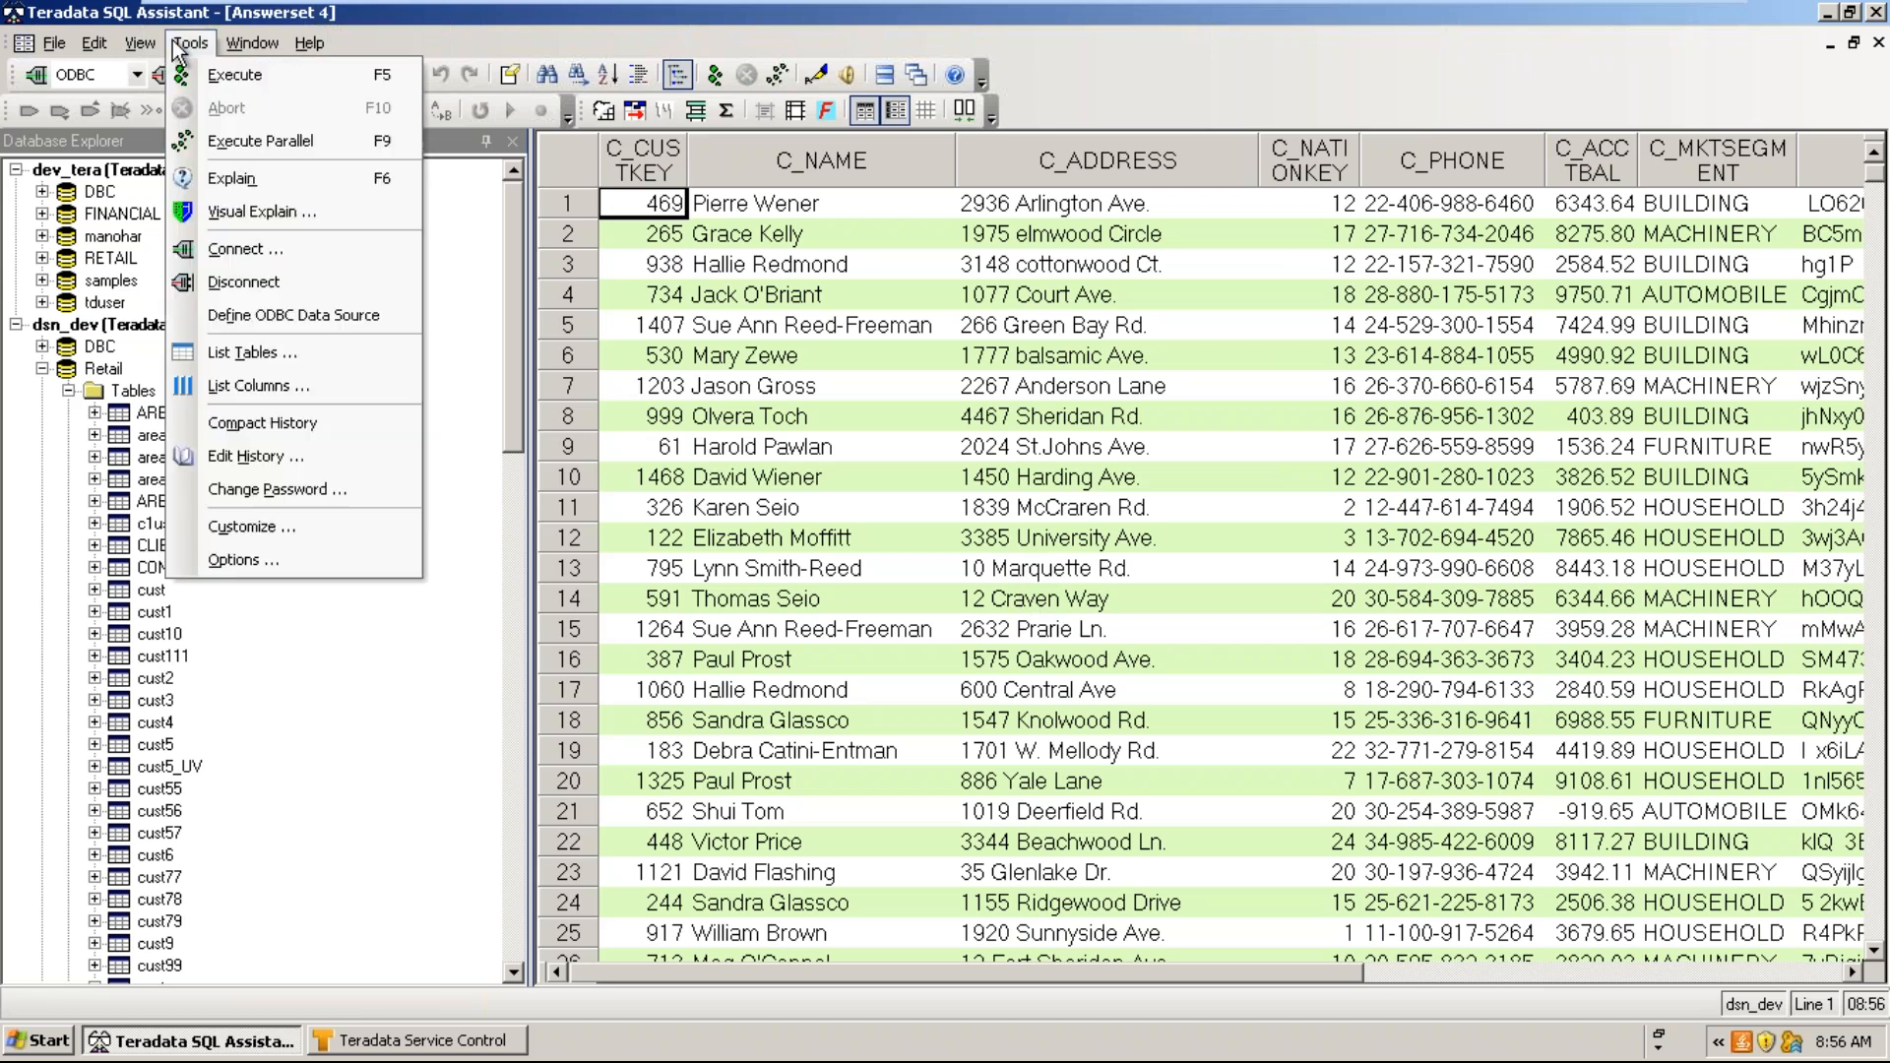
click(241, 559)
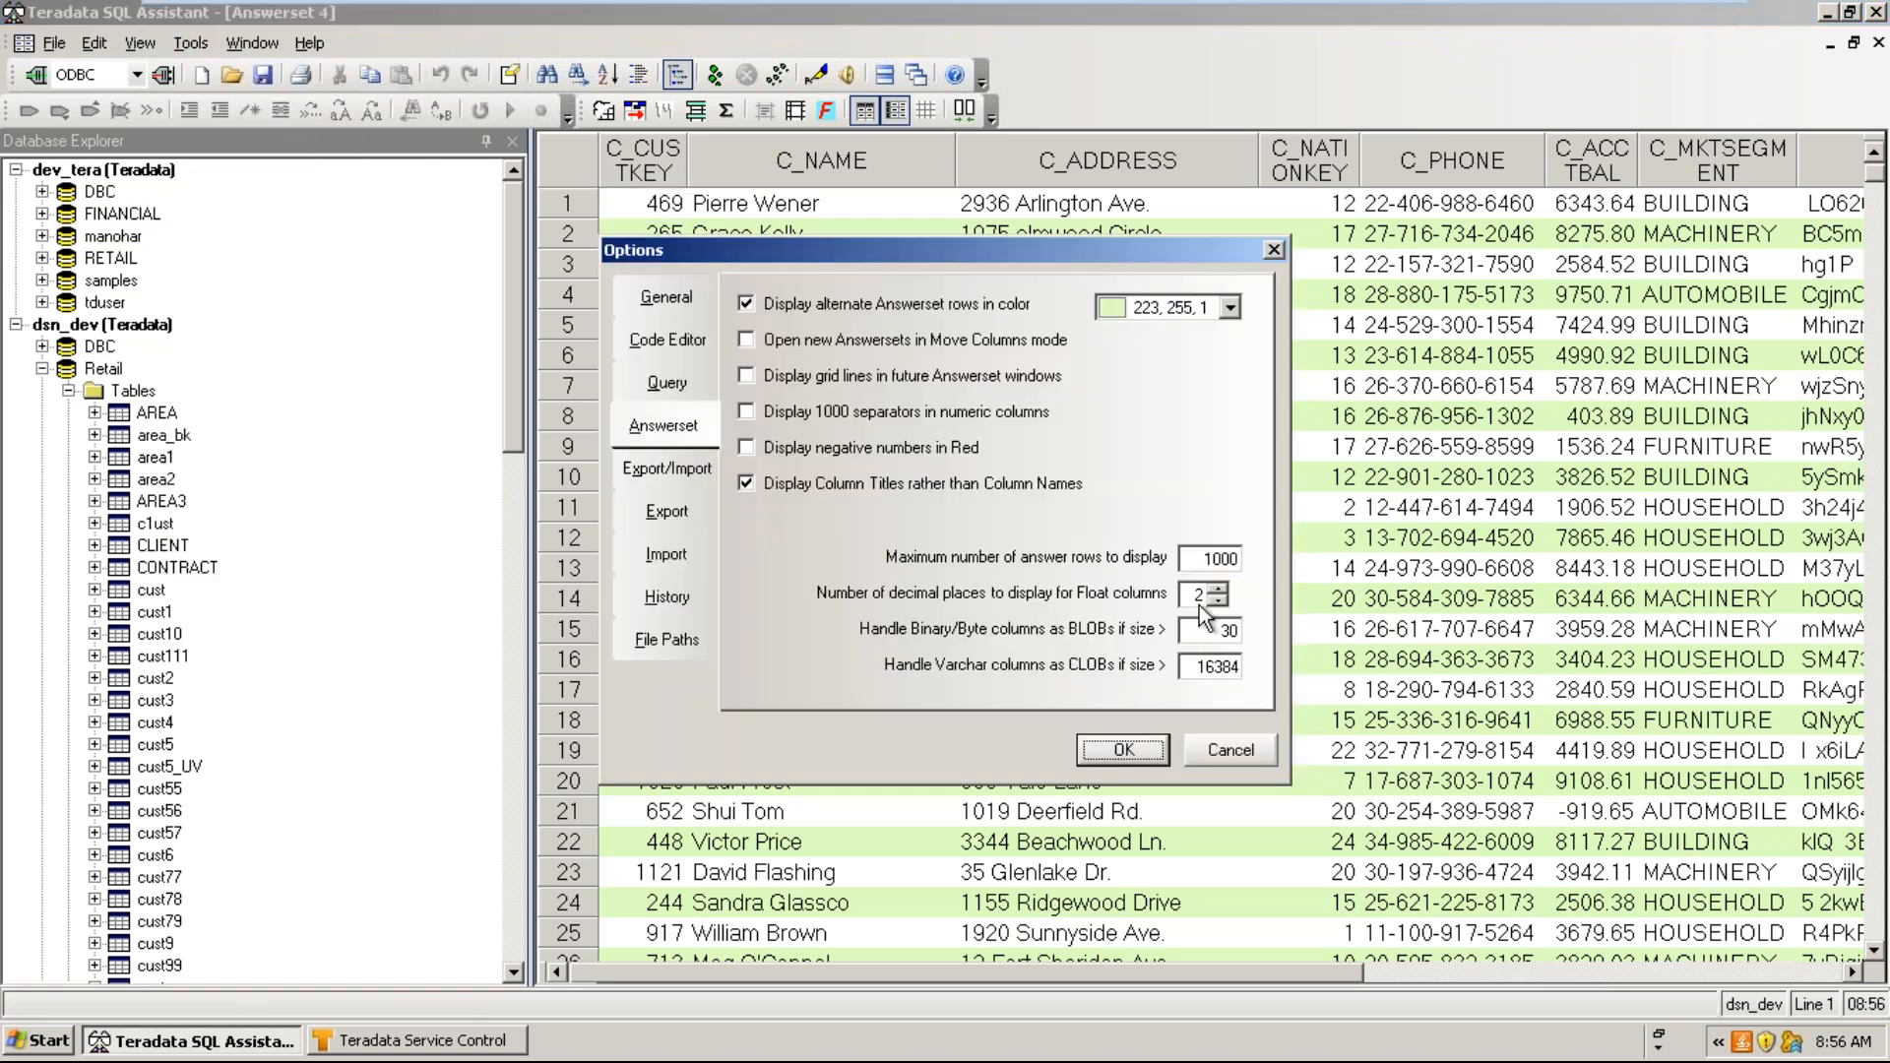
click(1214, 564)
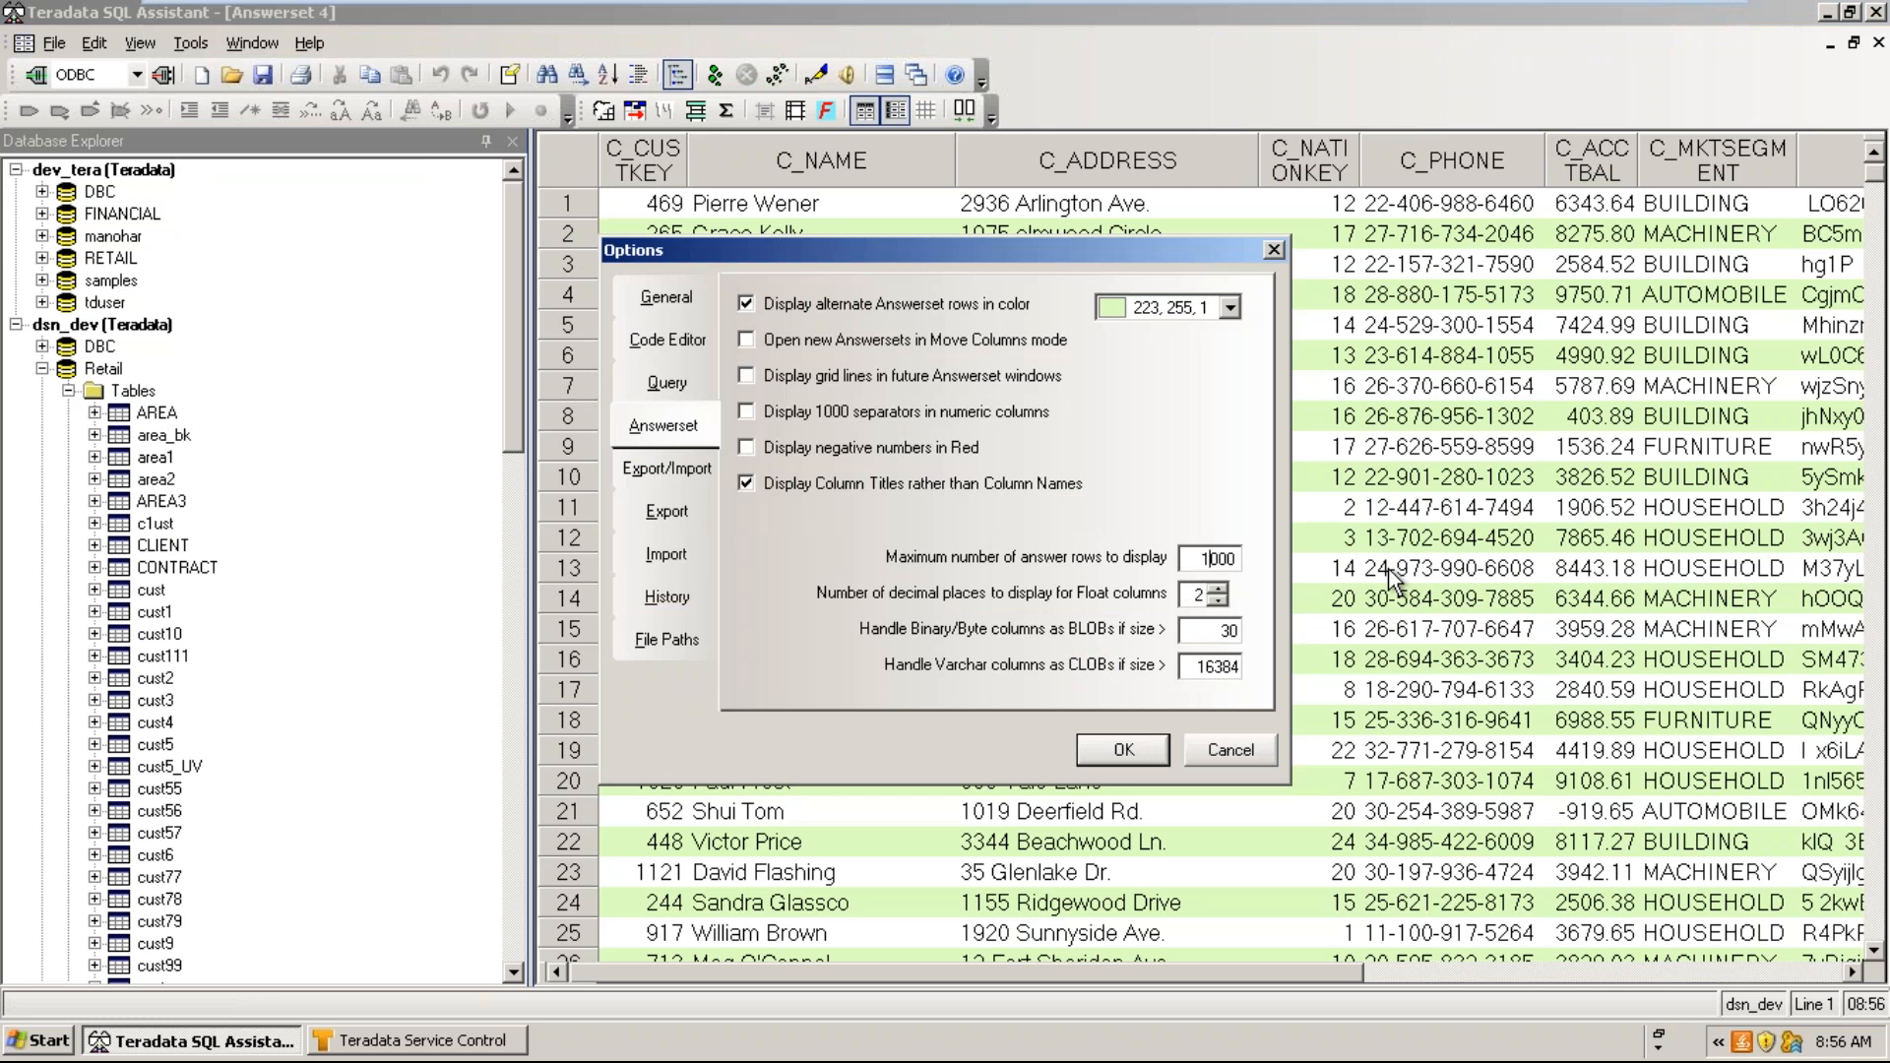
key(Delete)
click(1122, 749)
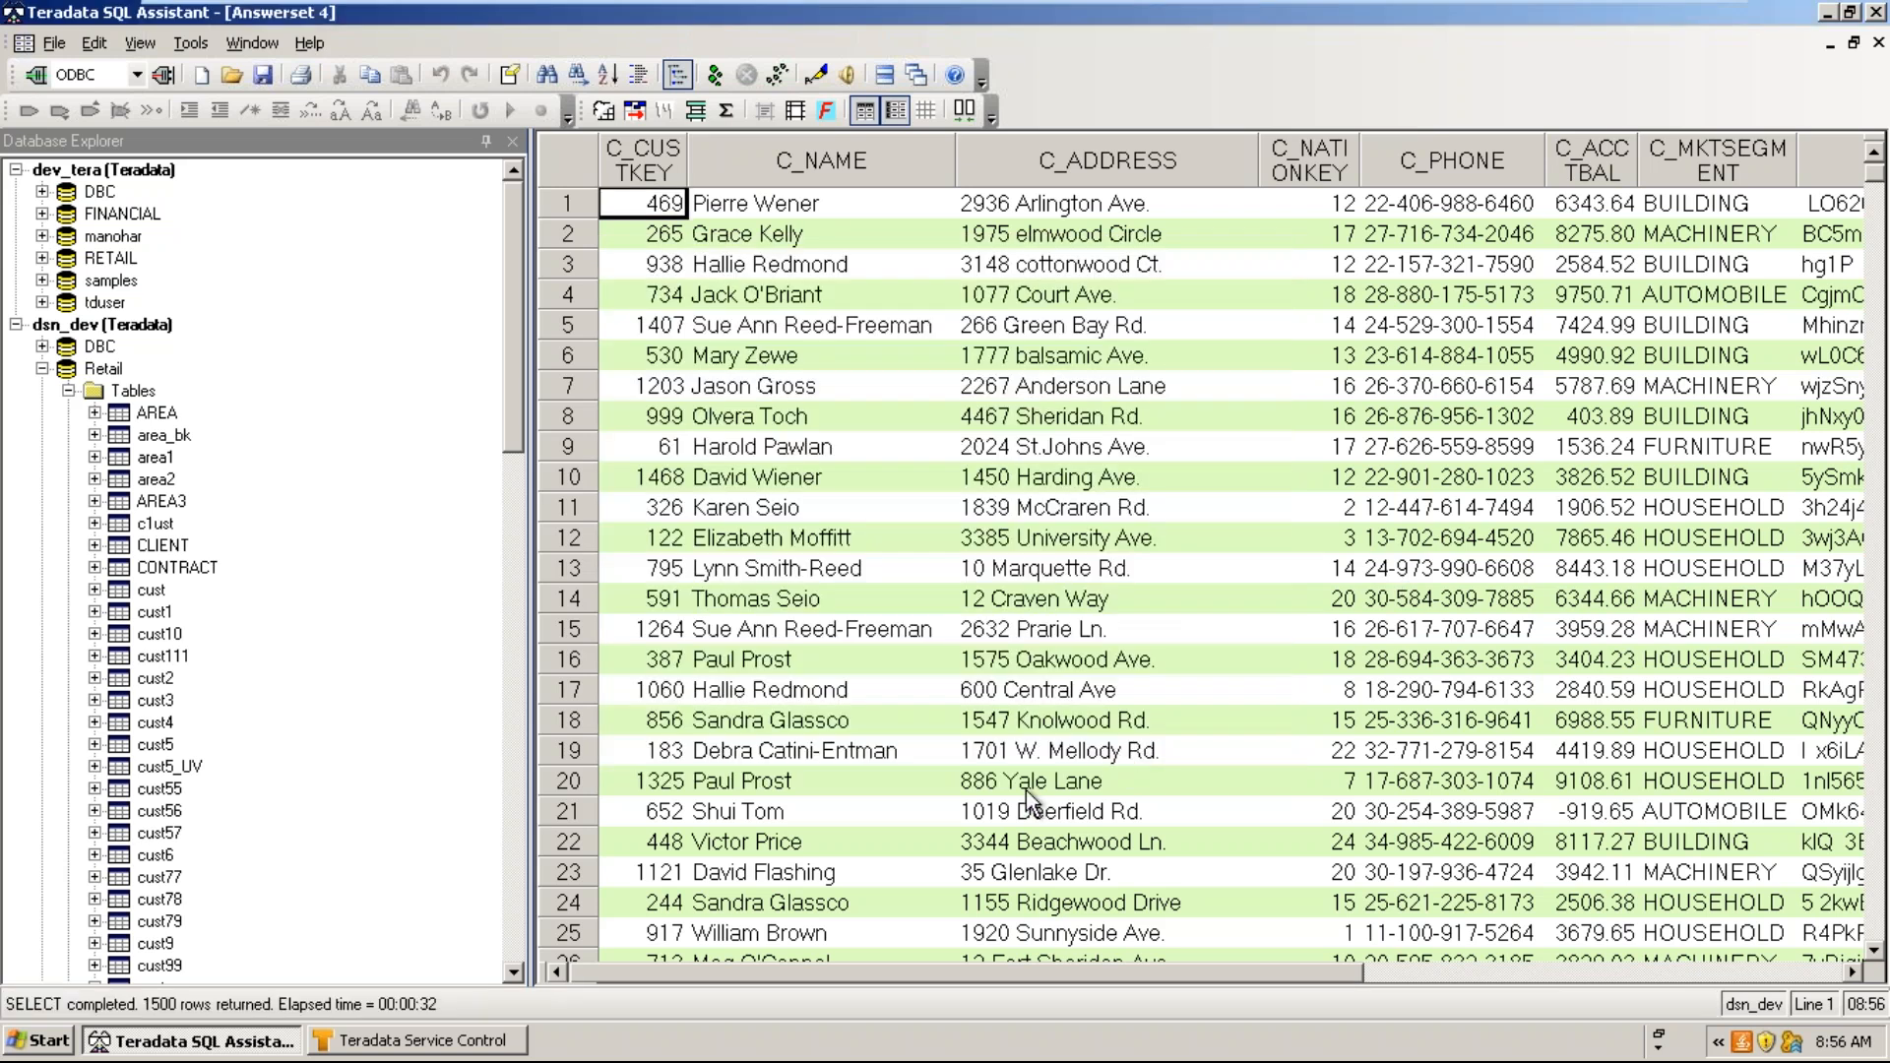
- Run the Retail.CLIENT statement with the 100-row cutoff and check the last row of the answer set
key(ctrl+Tab)
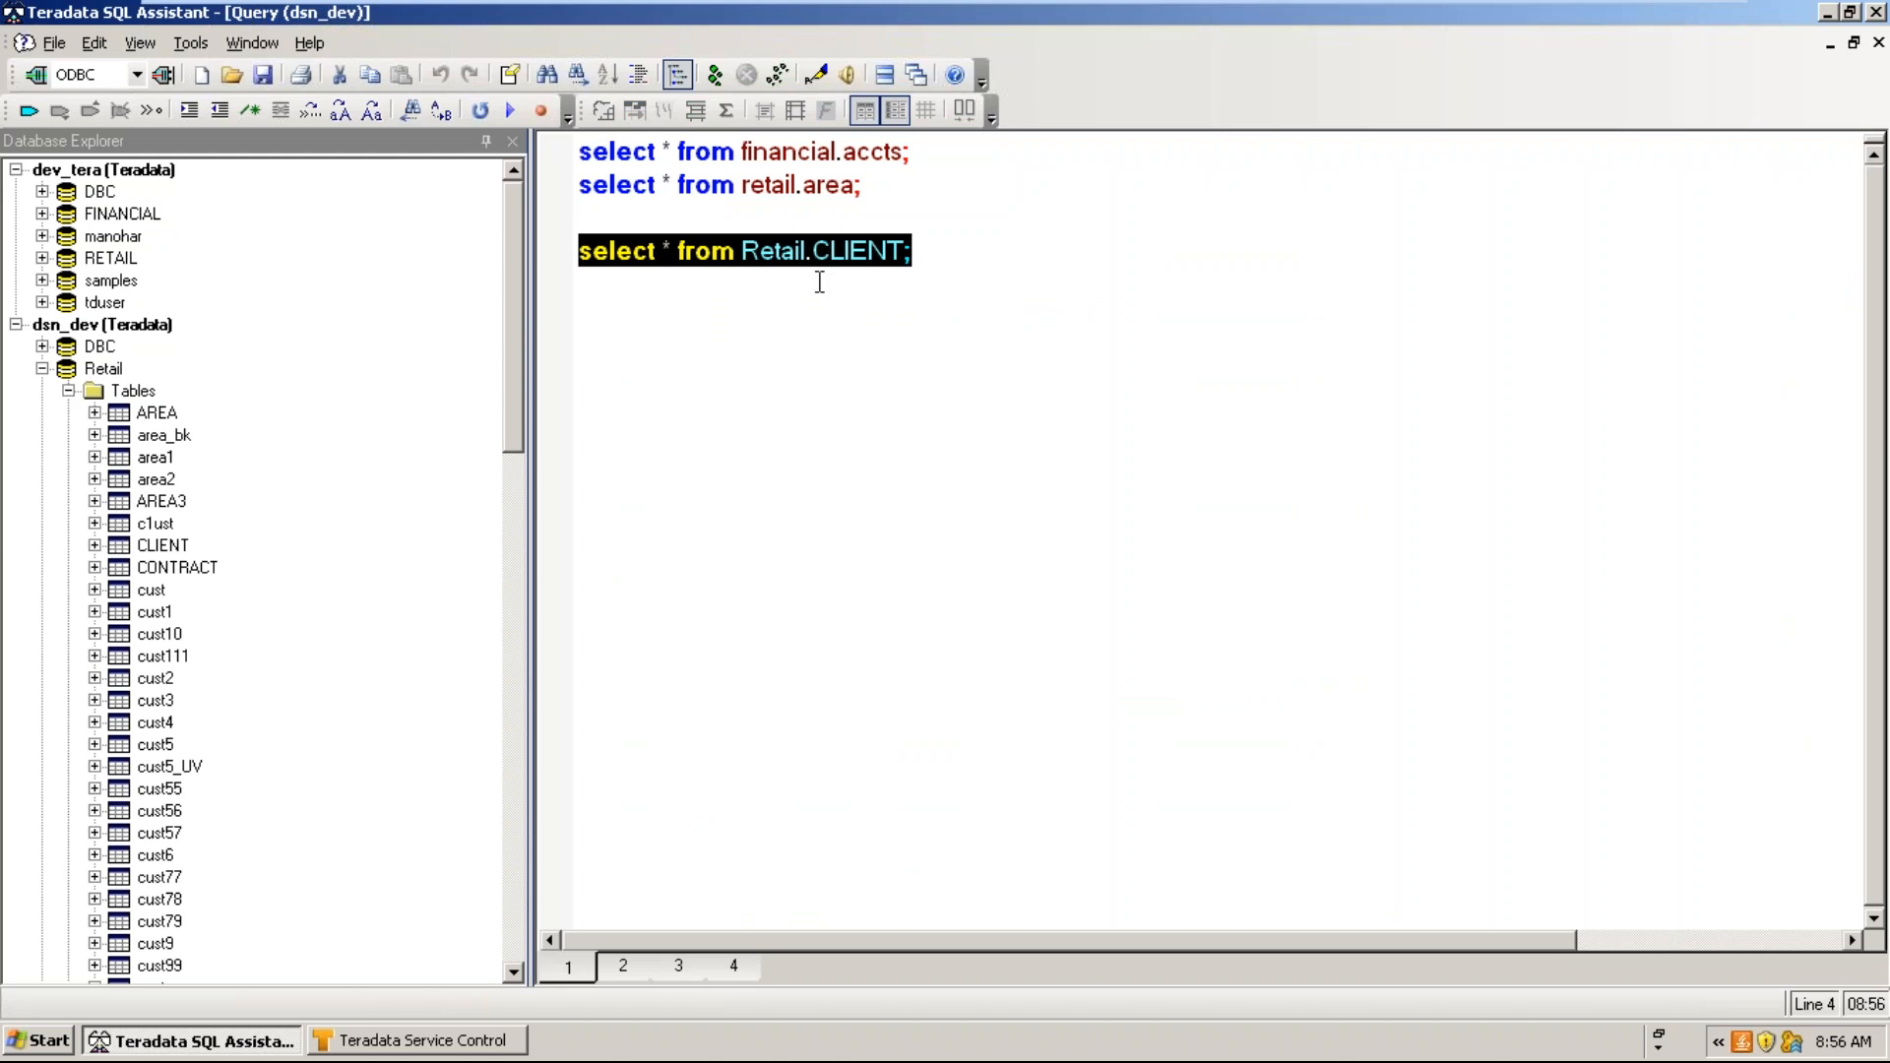
click(736, 75)
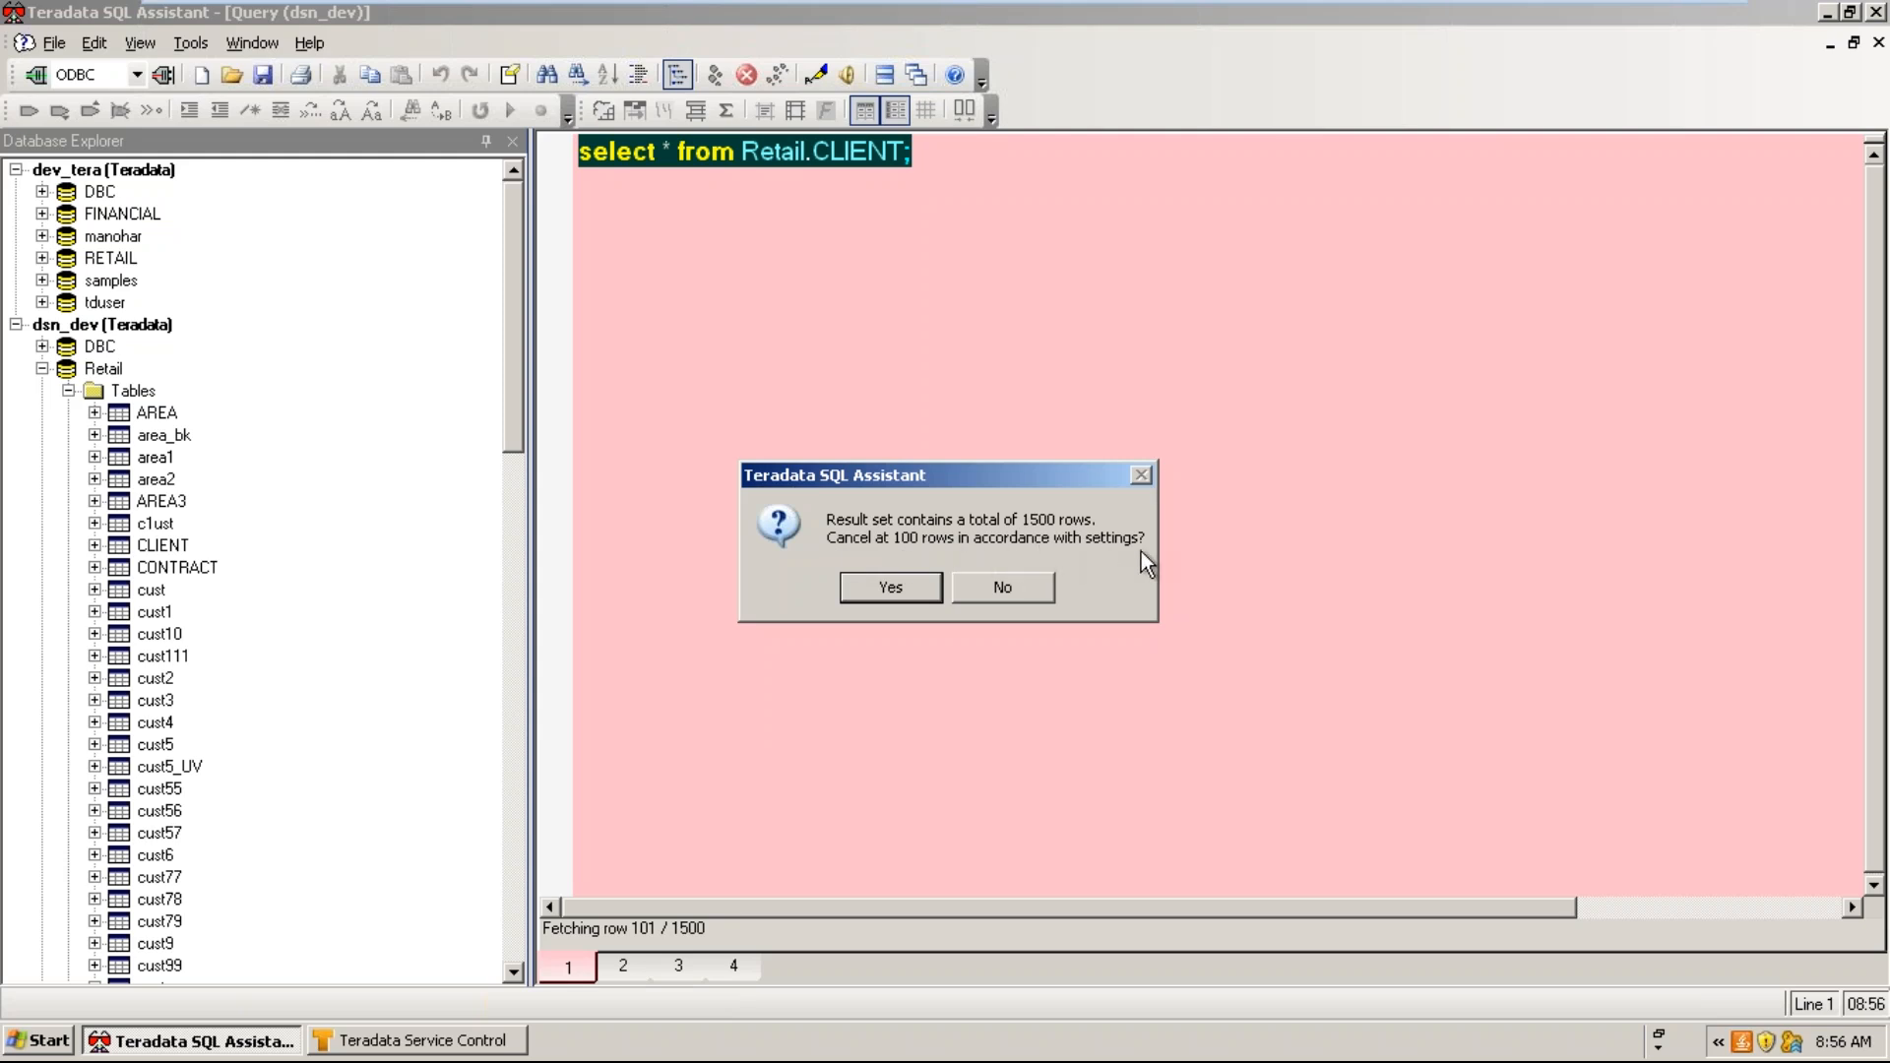
click(871, 586)
drag(872, 586, 866, 664)
click(914, 589)
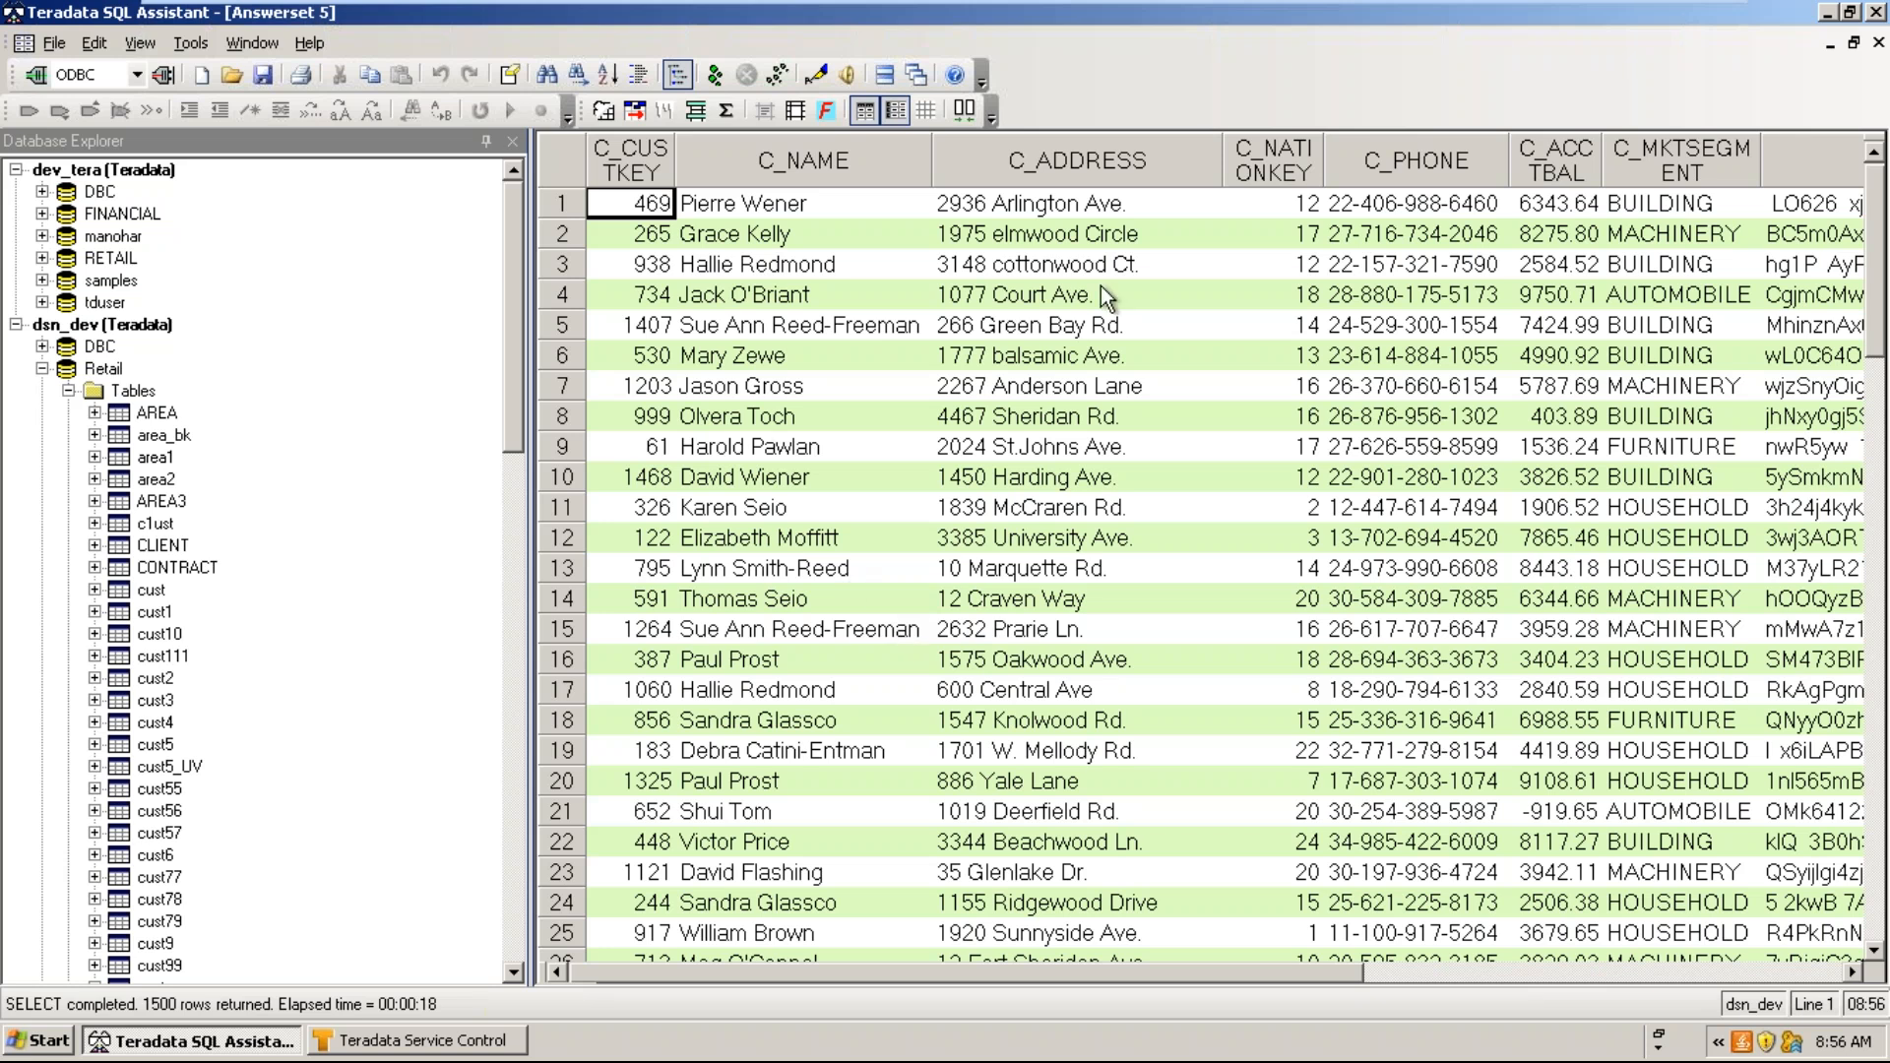
drag(1880, 217, 1886, 876)
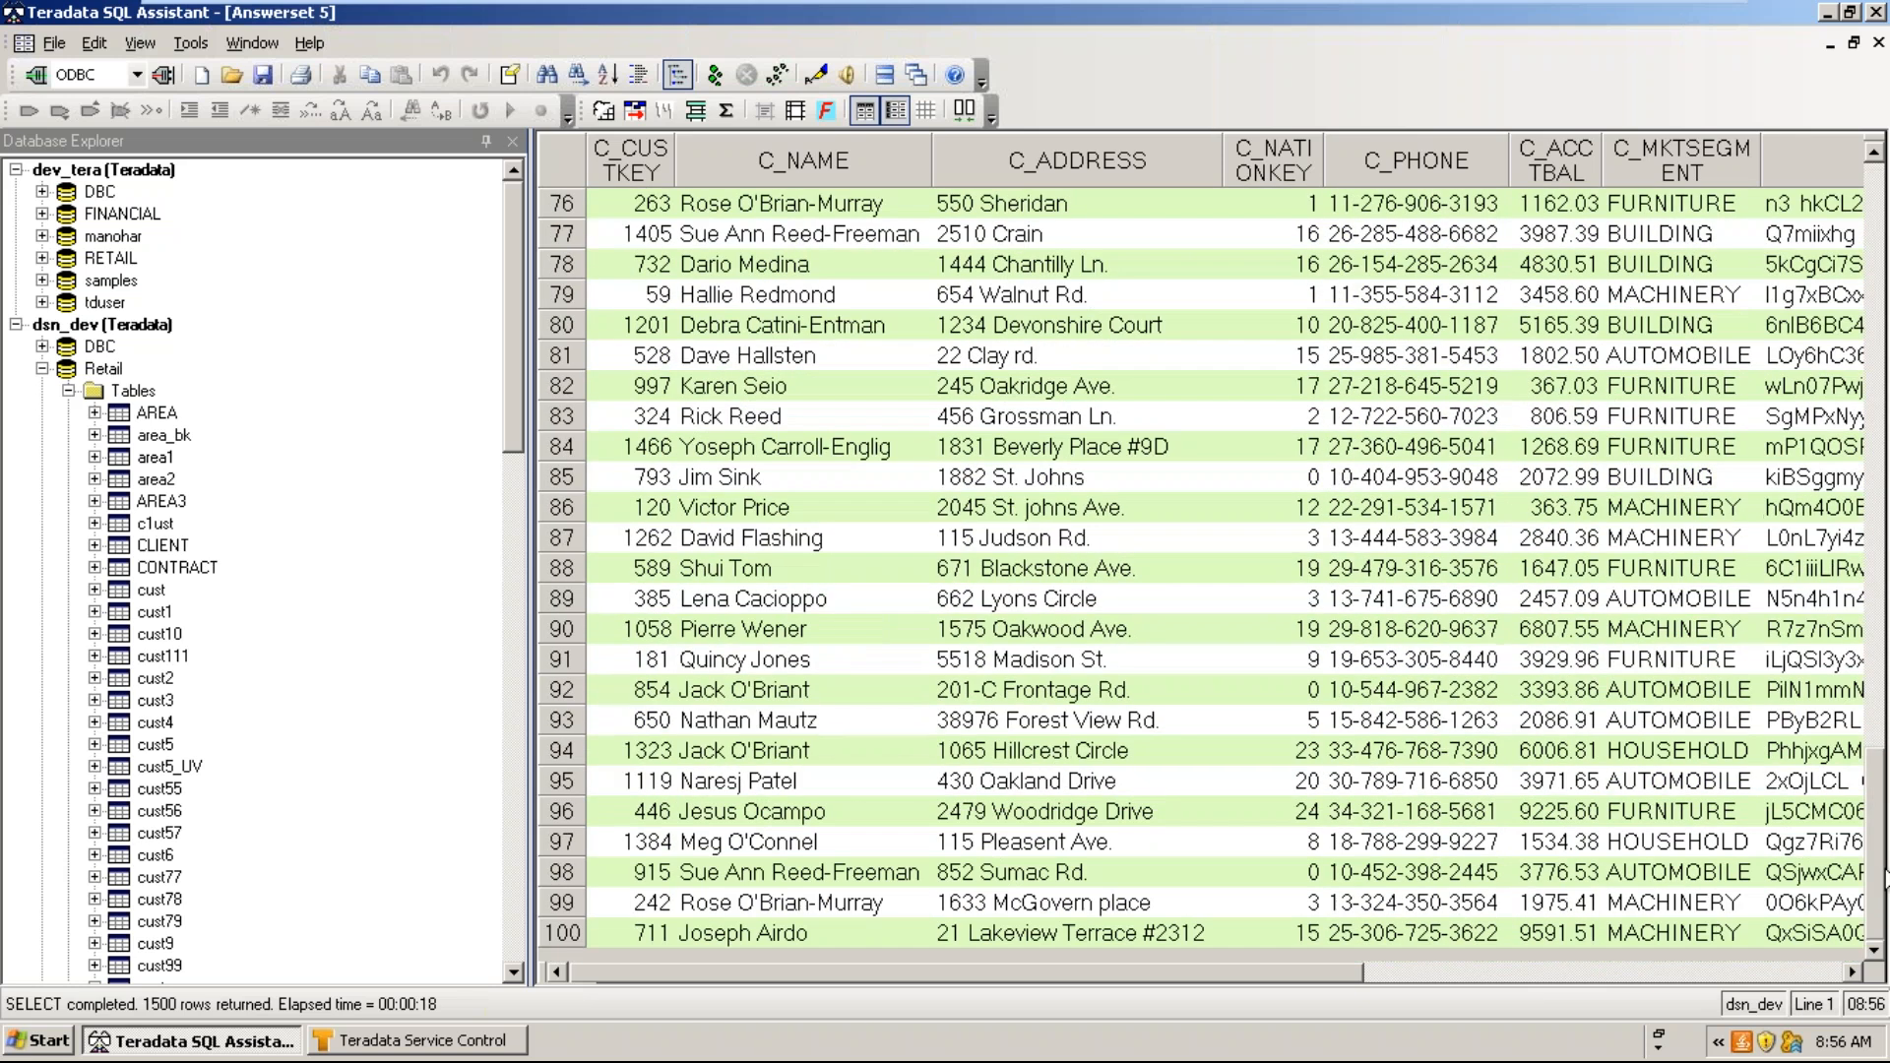
scroll(961, 475, up, 13)
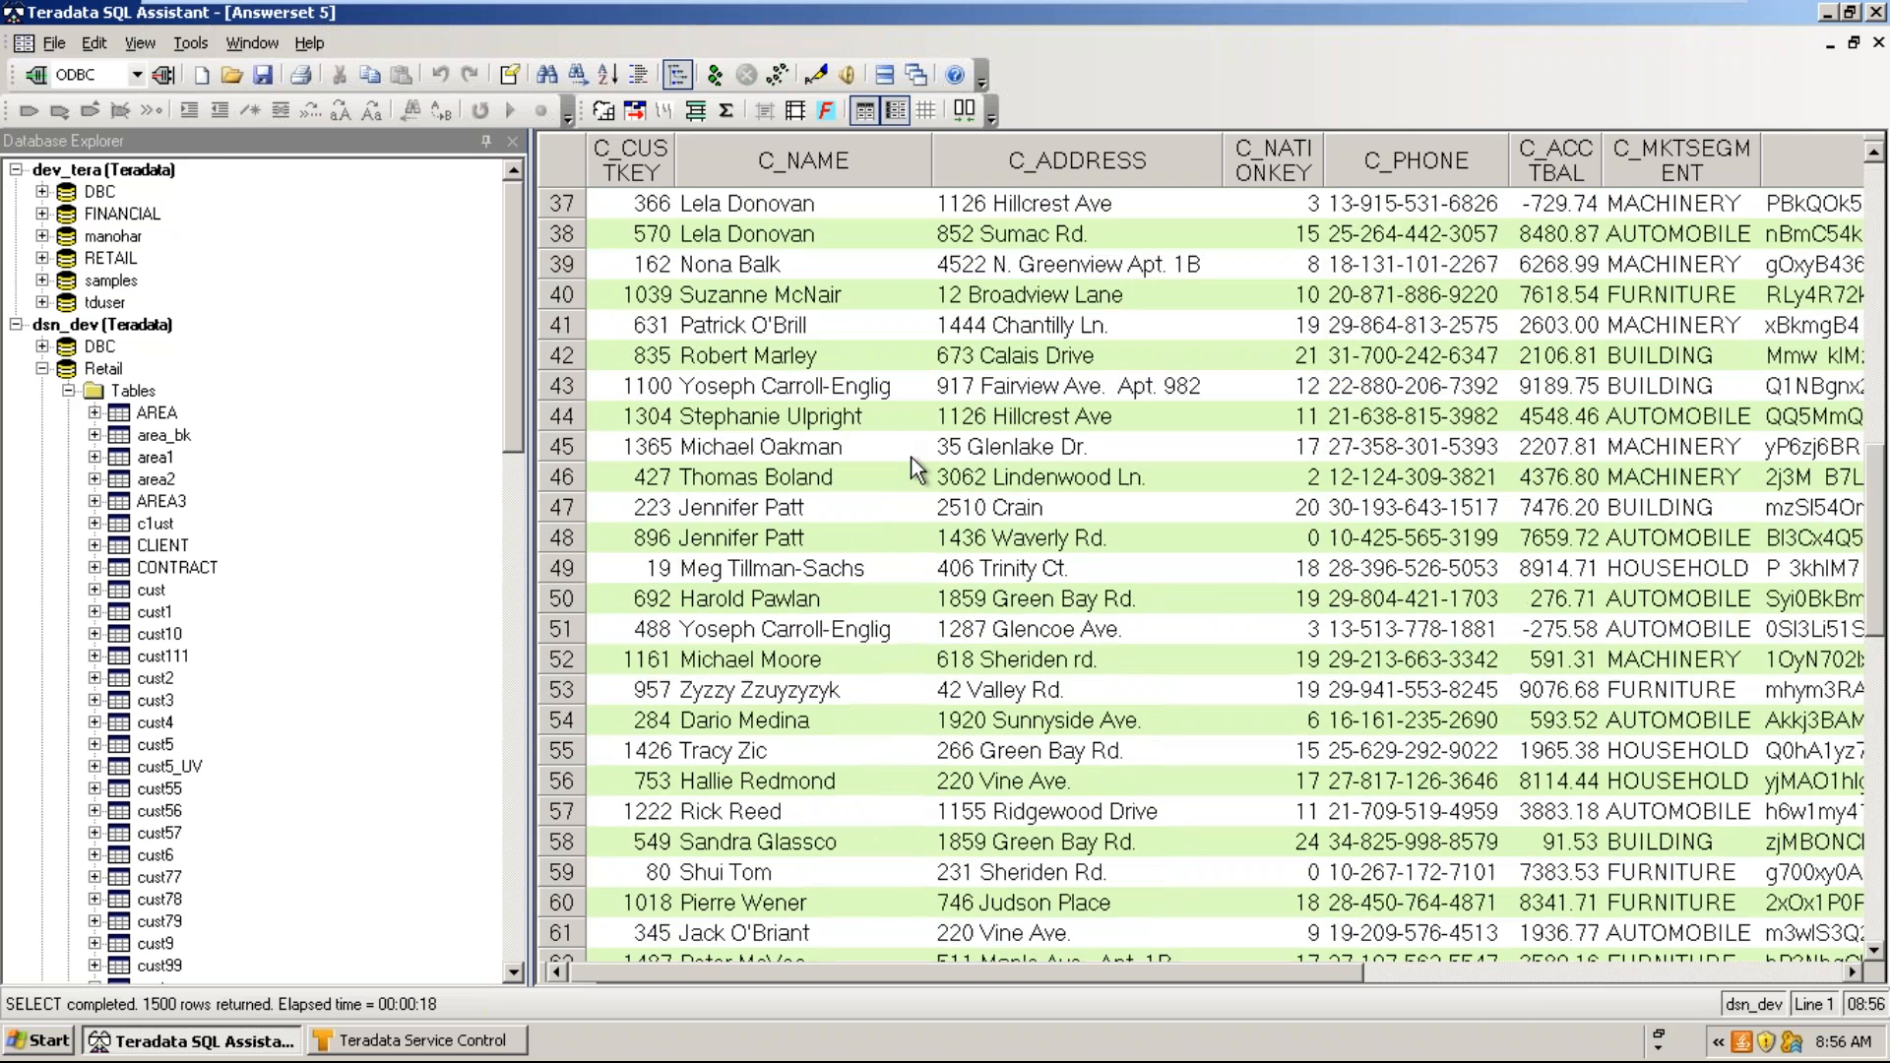
- Try to turn on grid lines and turn off colored alternate rows in the Answerset options
click(179, 42)
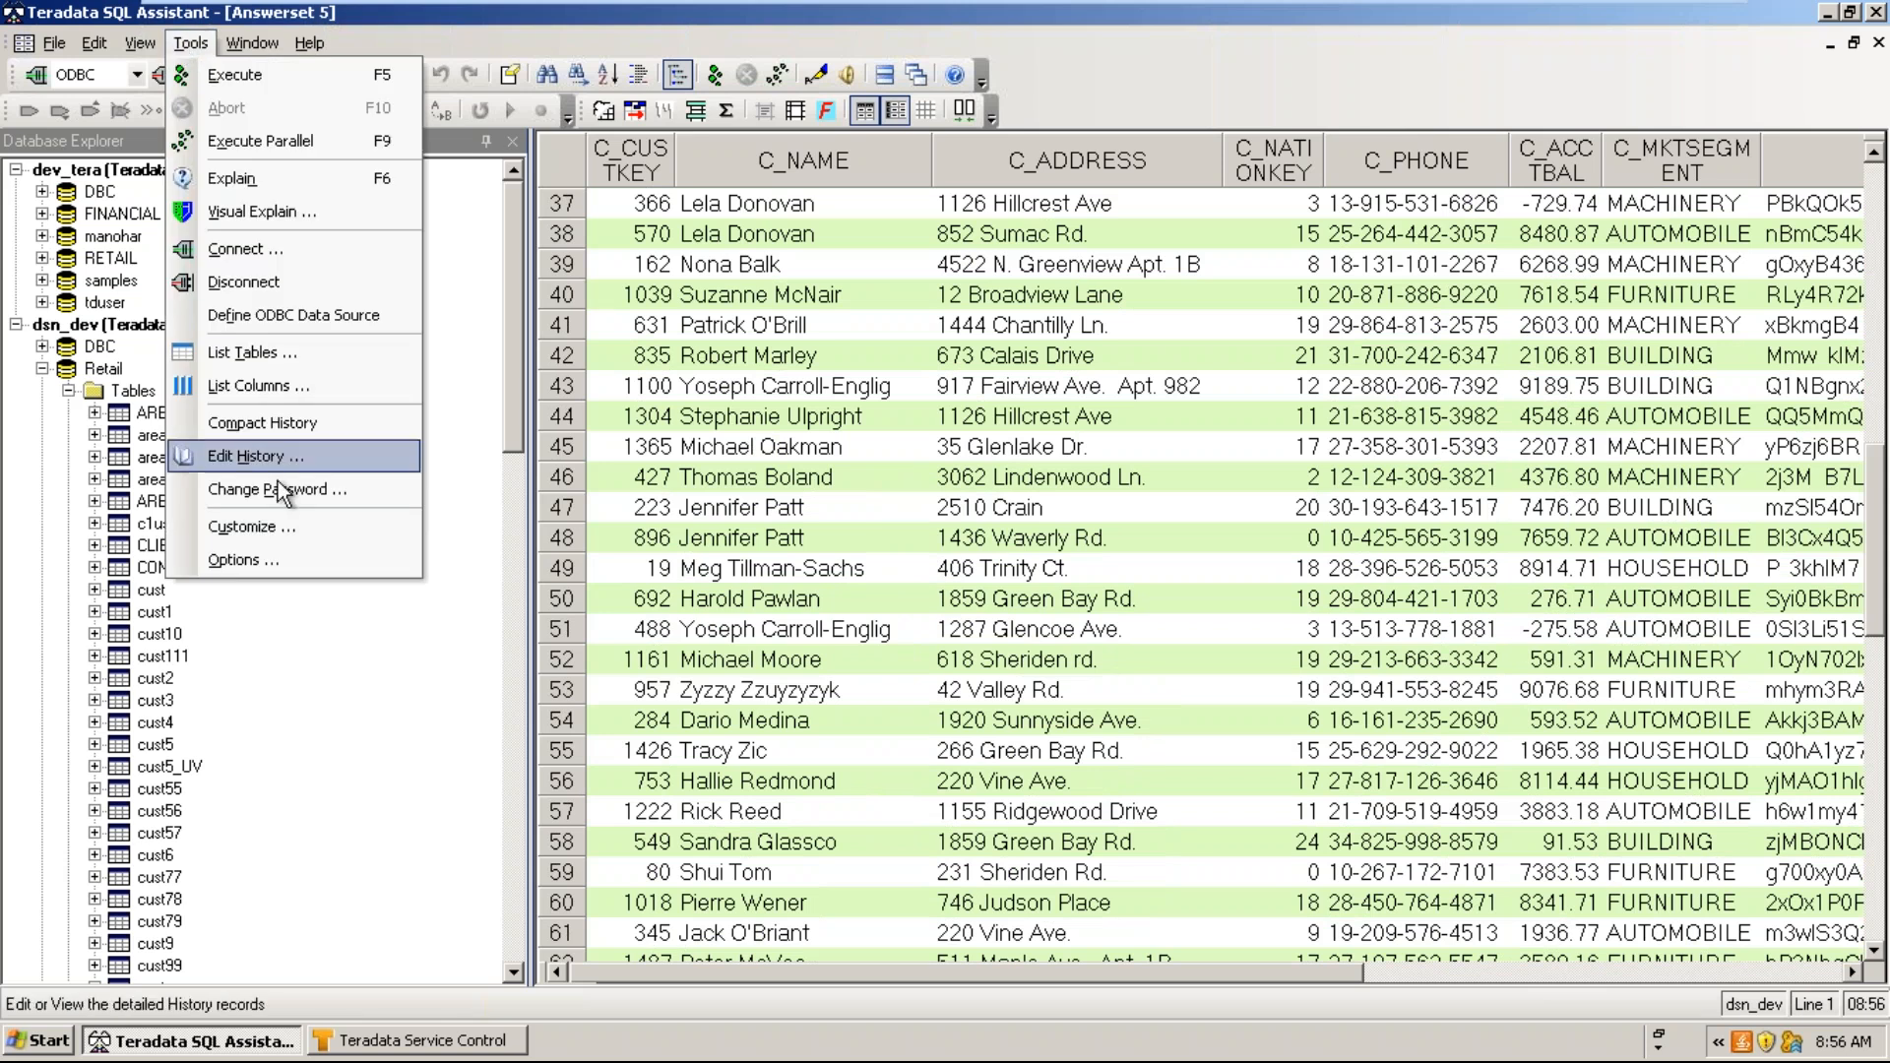
click(278, 566)
click(745, 377)
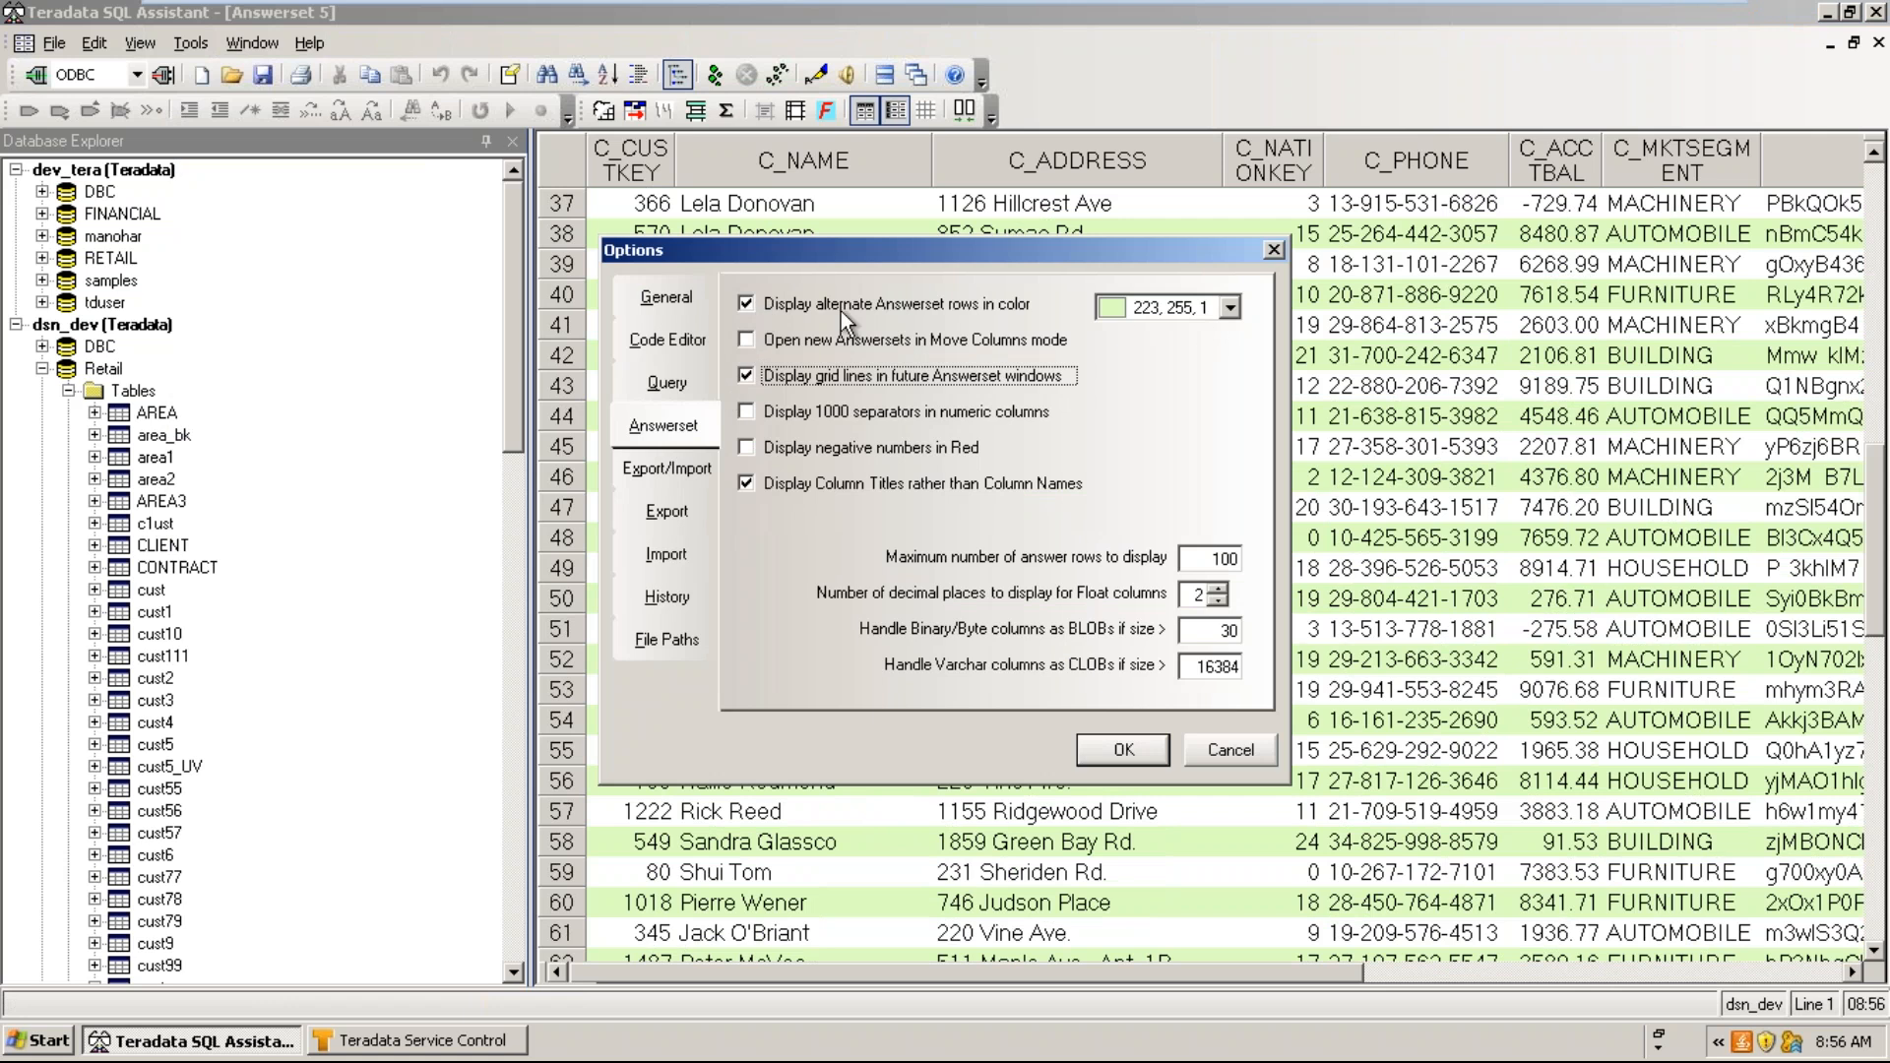
click(745, 306)
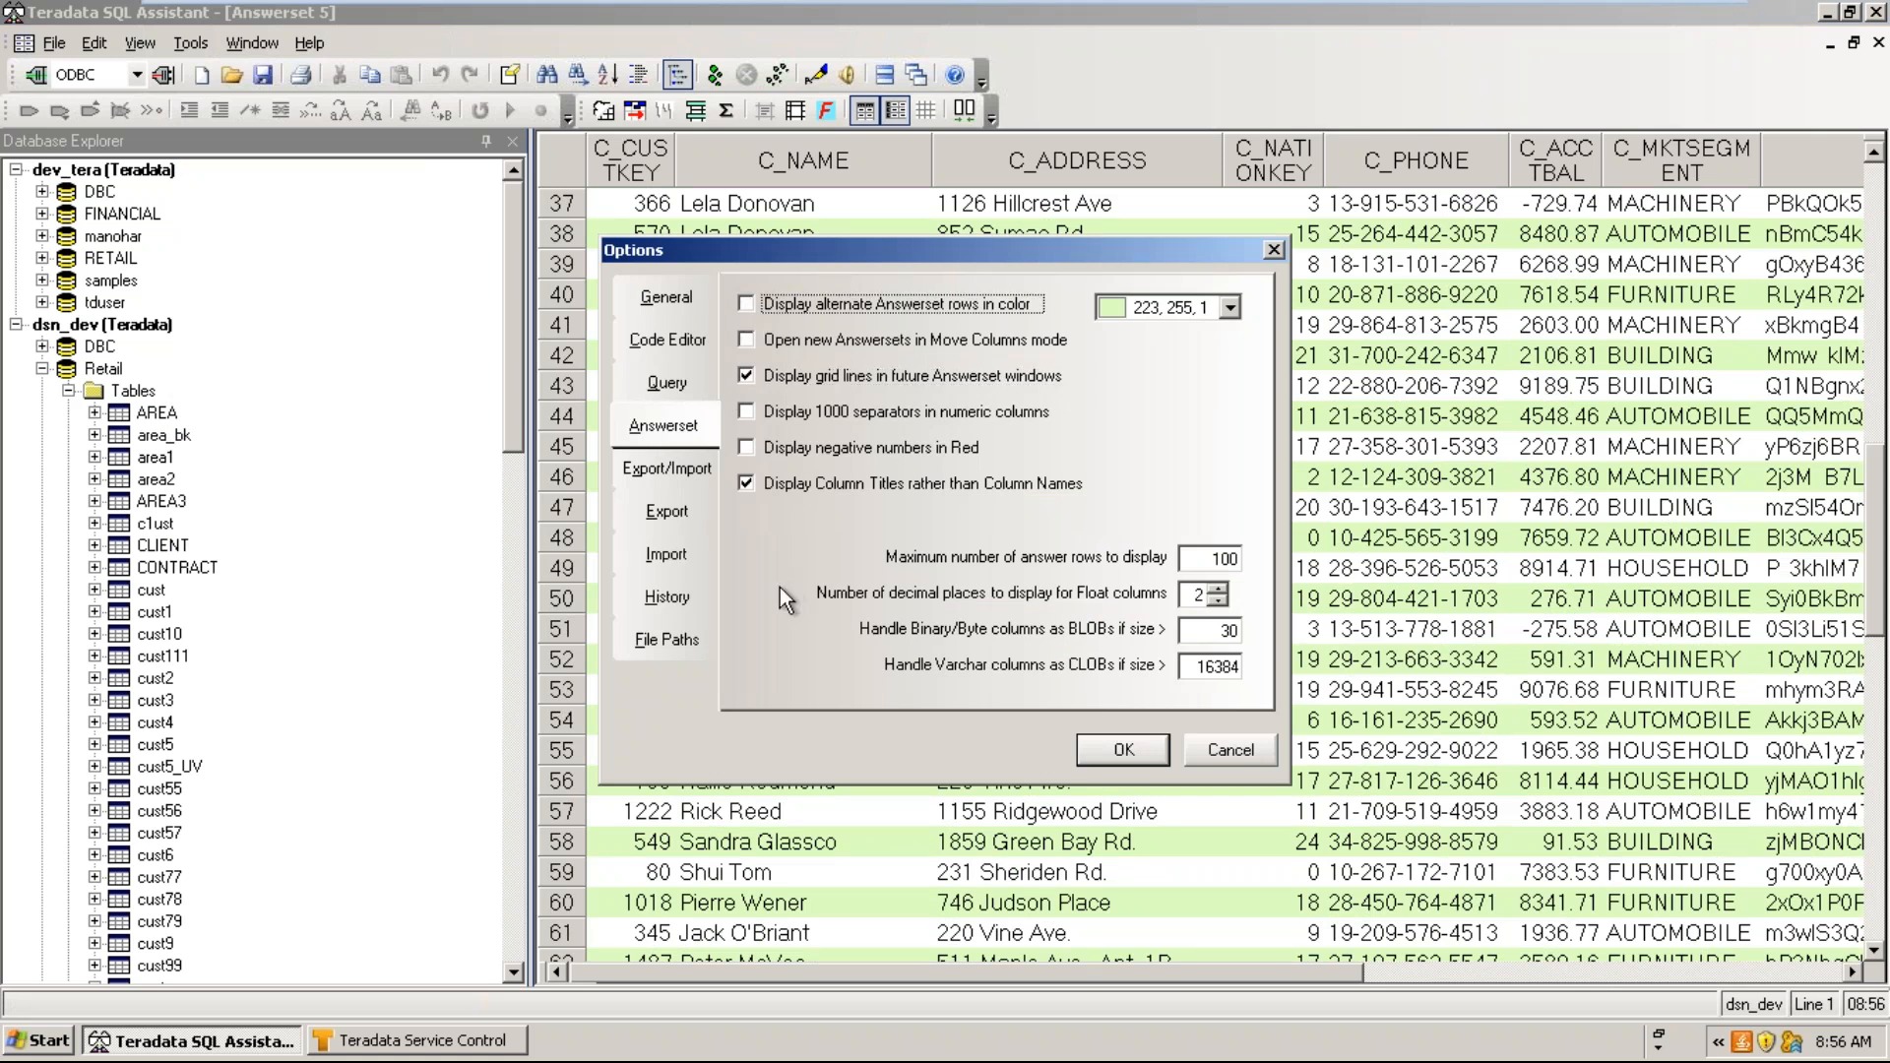
click(1191, 603)
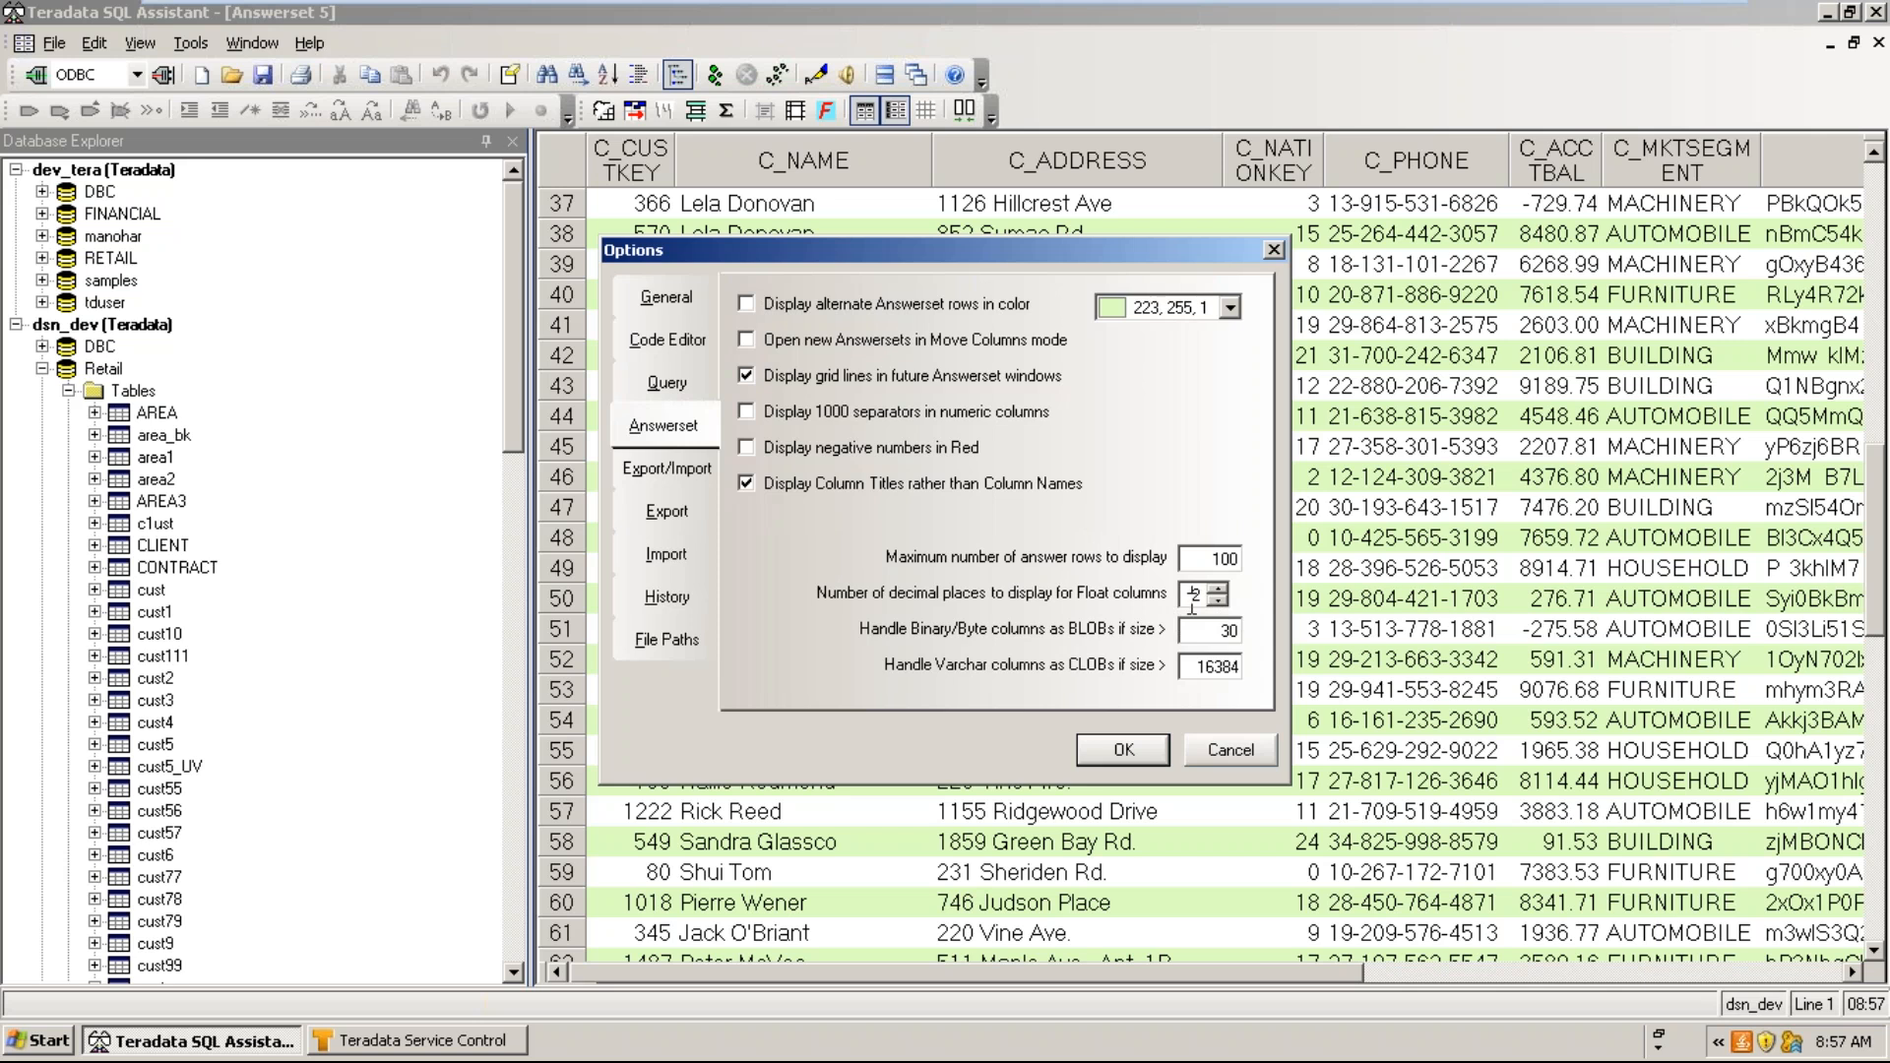
- Review the Export/Import options for column delimiter and data enclosure, and cancel the Options dialog
click(654, 471)
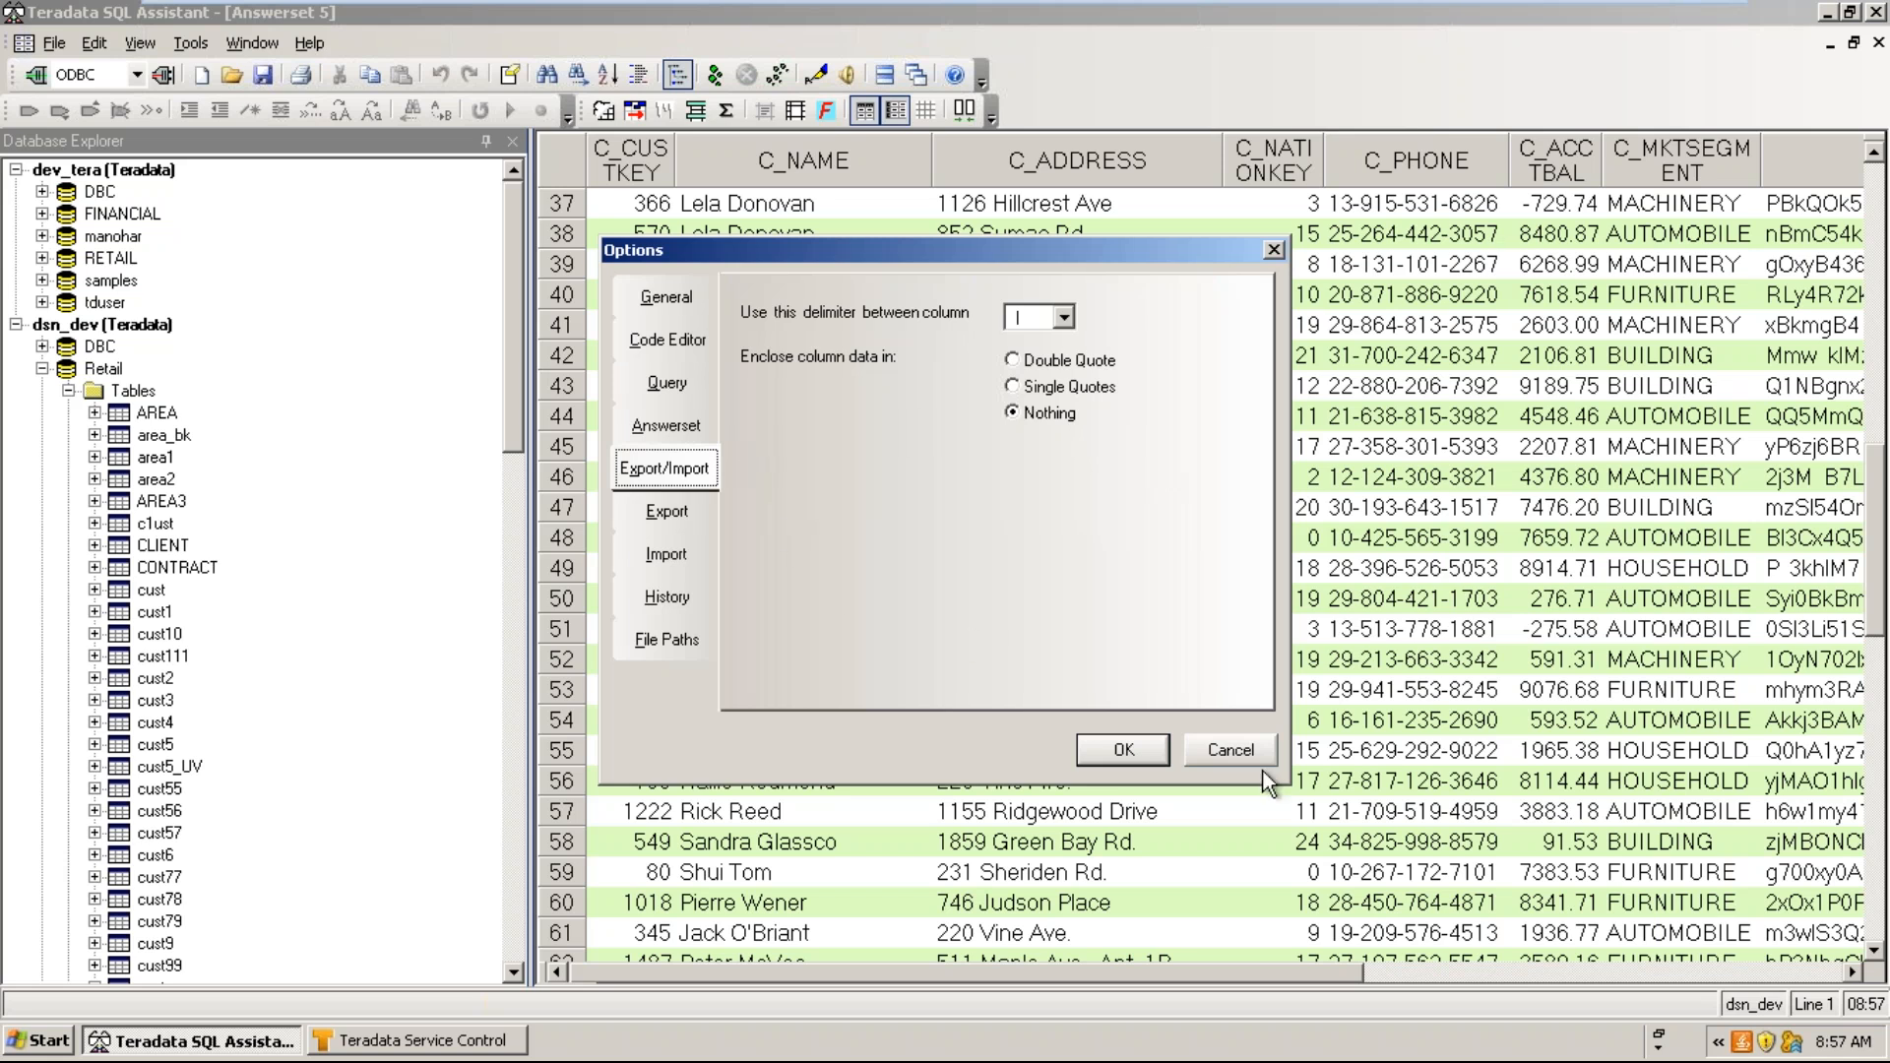
click(1232, 750)
click(829, 506)
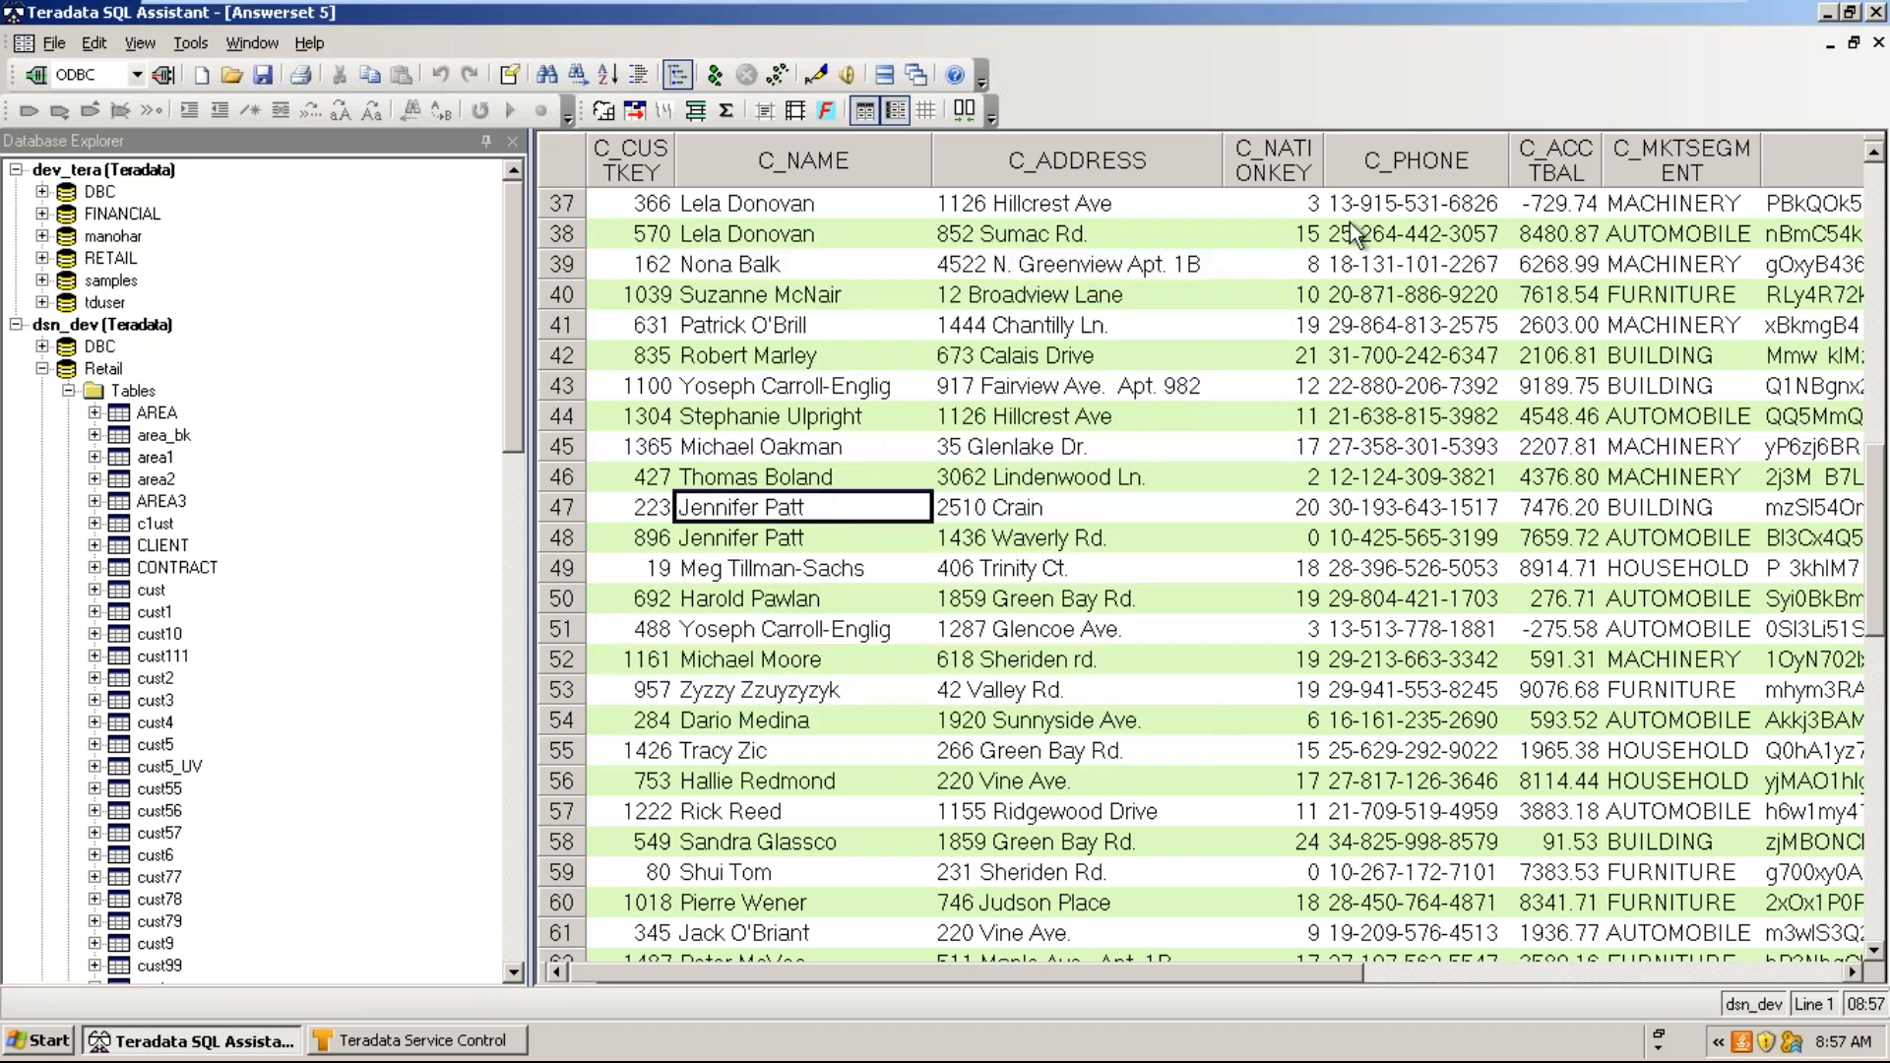
click(1644, 17)
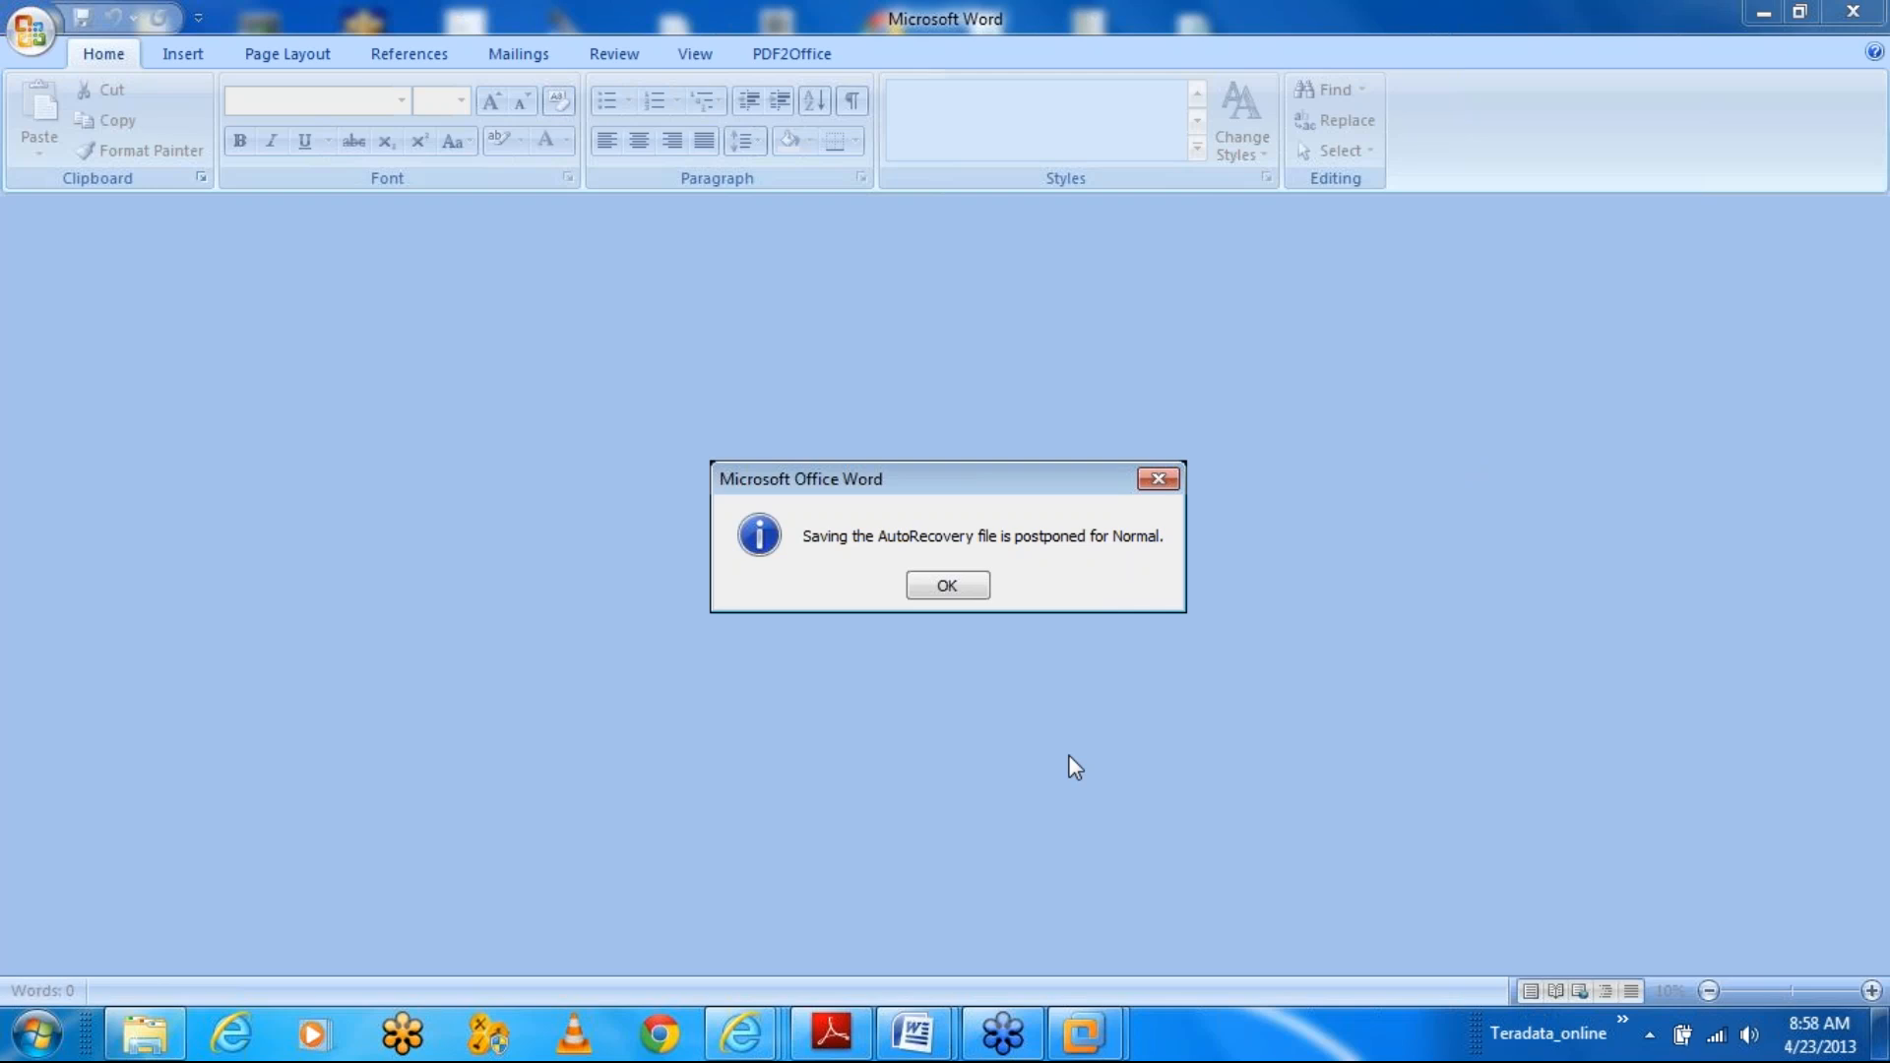
mouse_move(1089, 1014)
click(1226, 906)
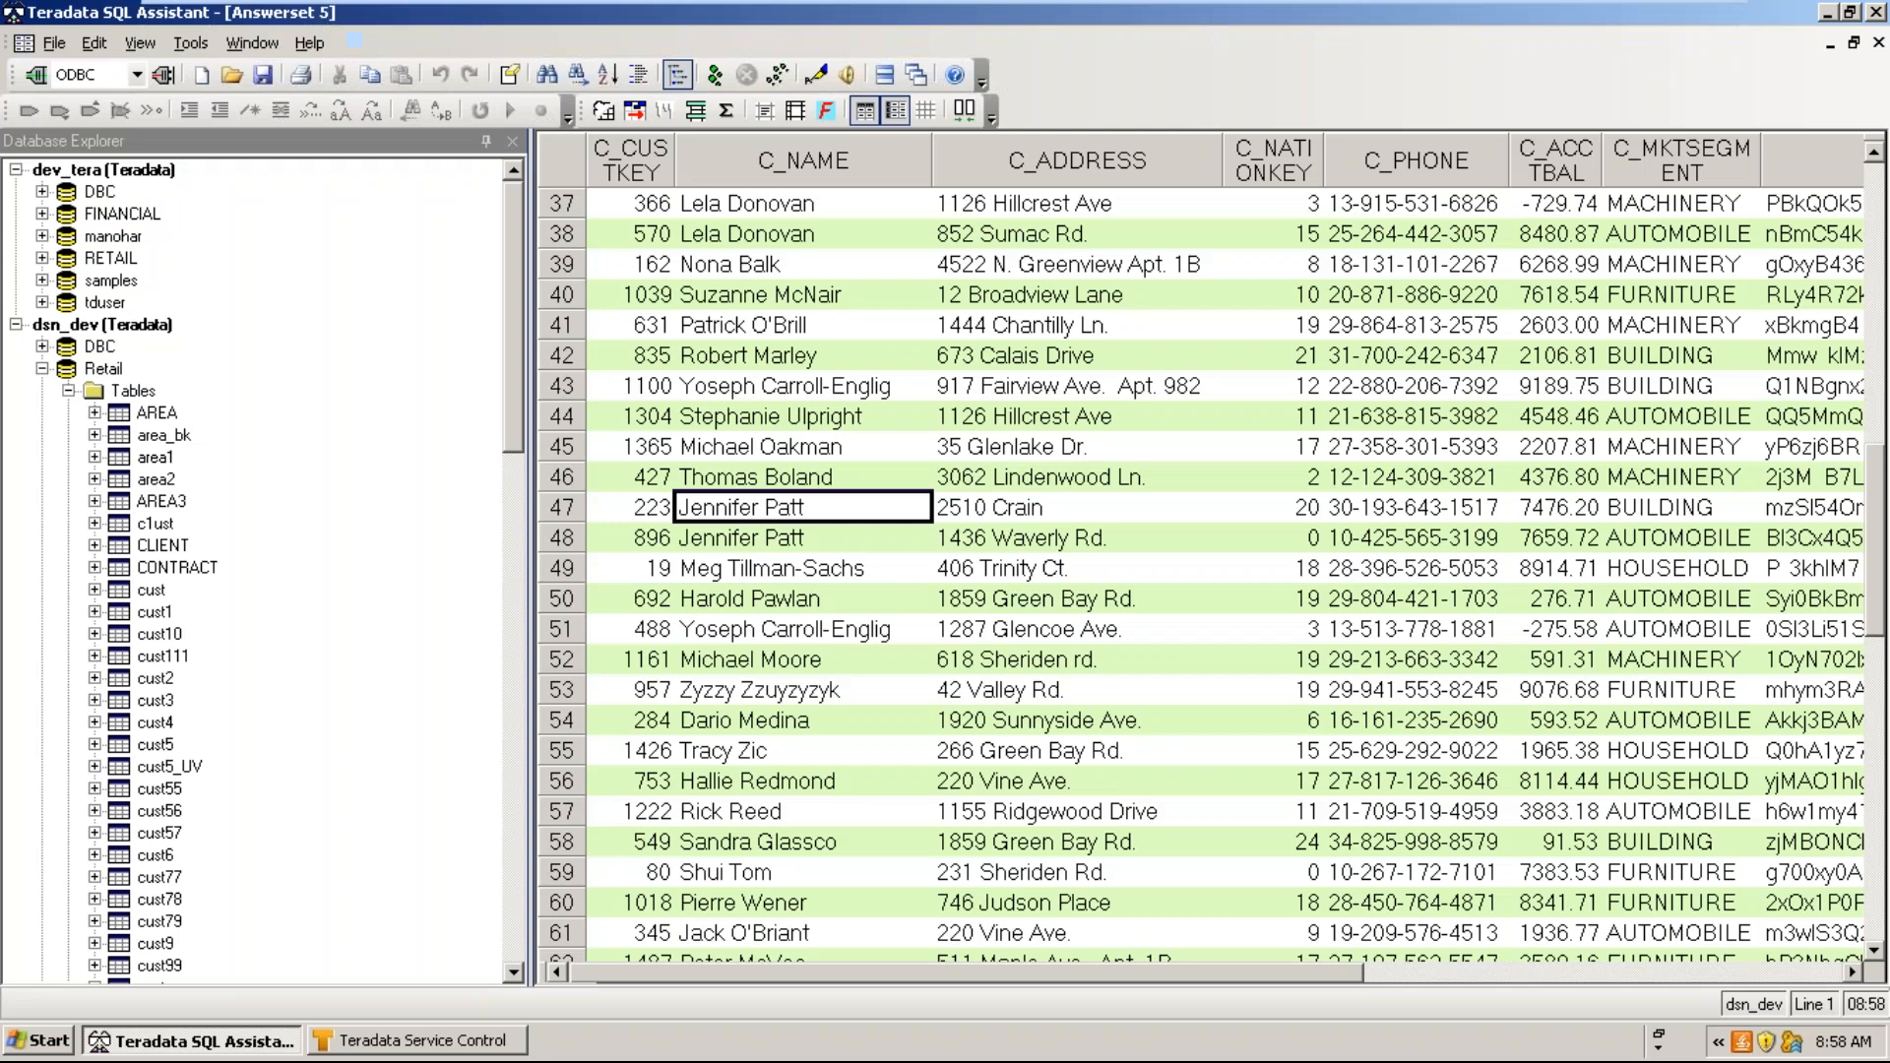
- Return to the query window and delete the blank line between the retail.area and Retail.CLIENT statements
key(ctrl+Tab)
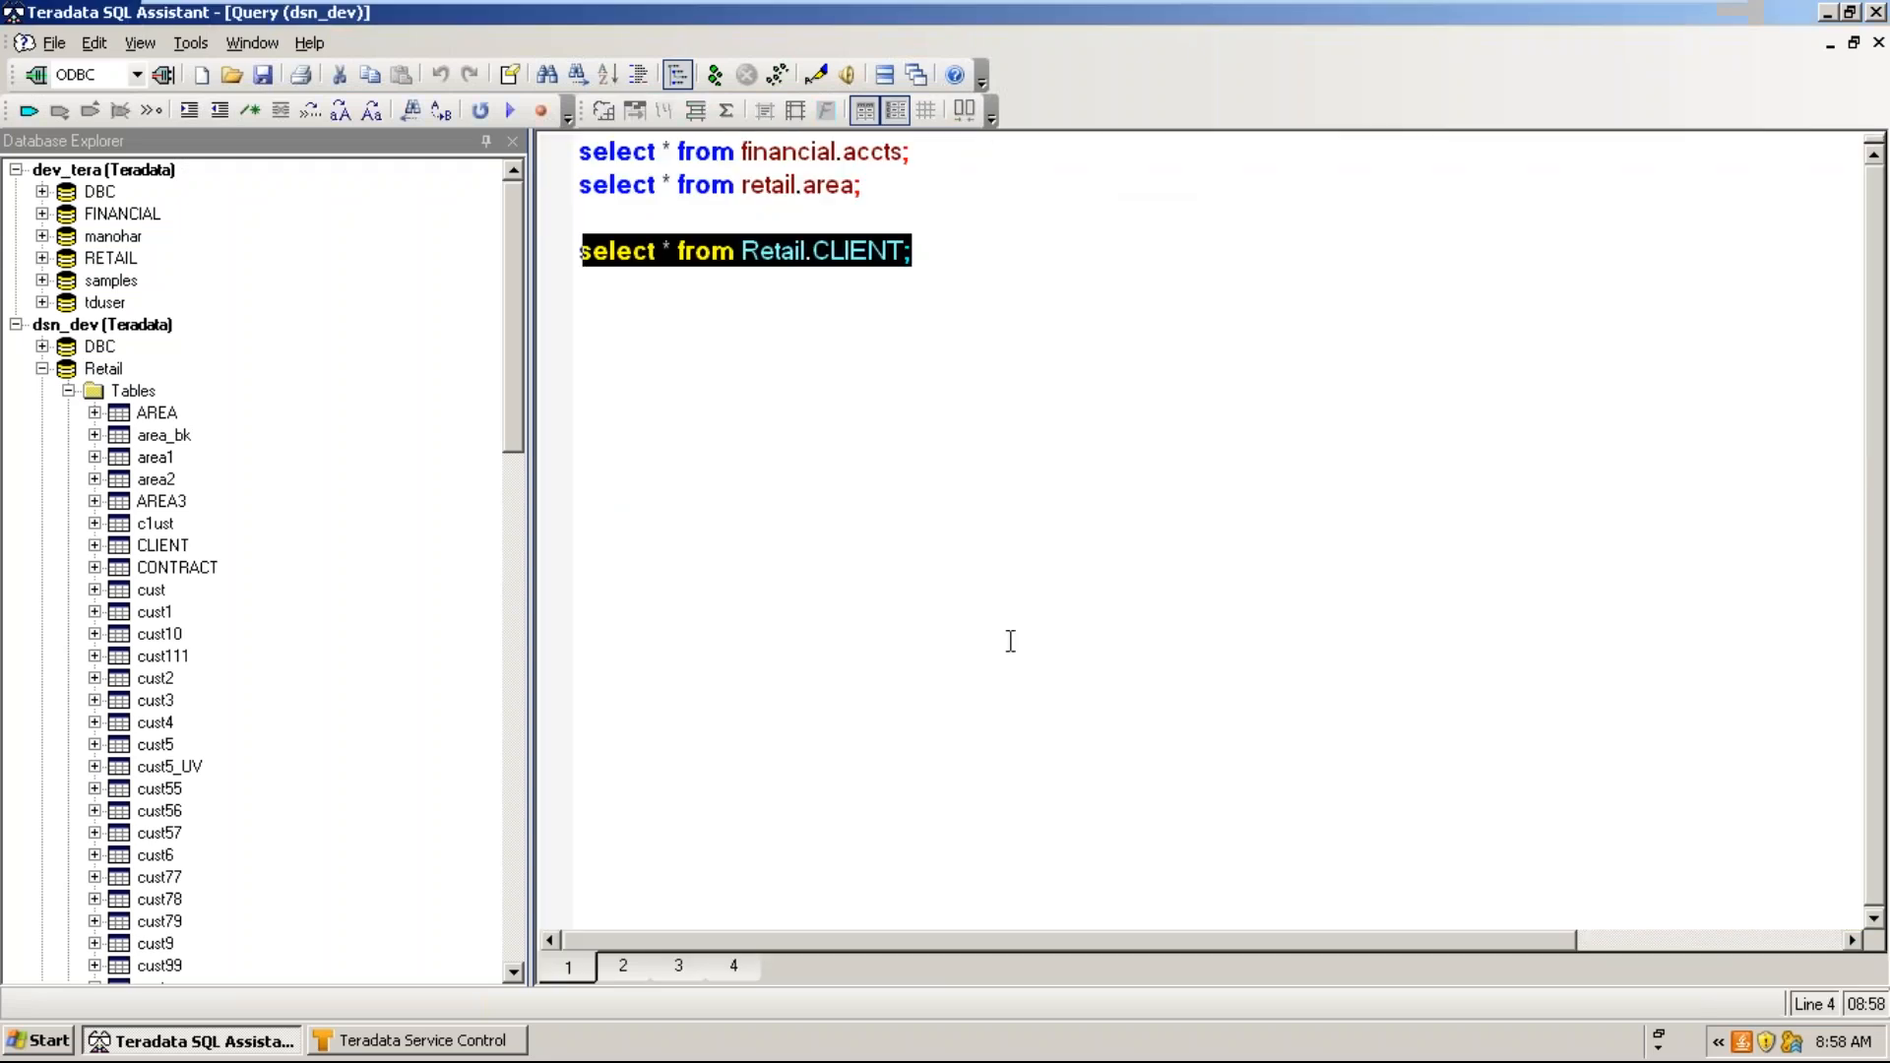
click(859, 187)
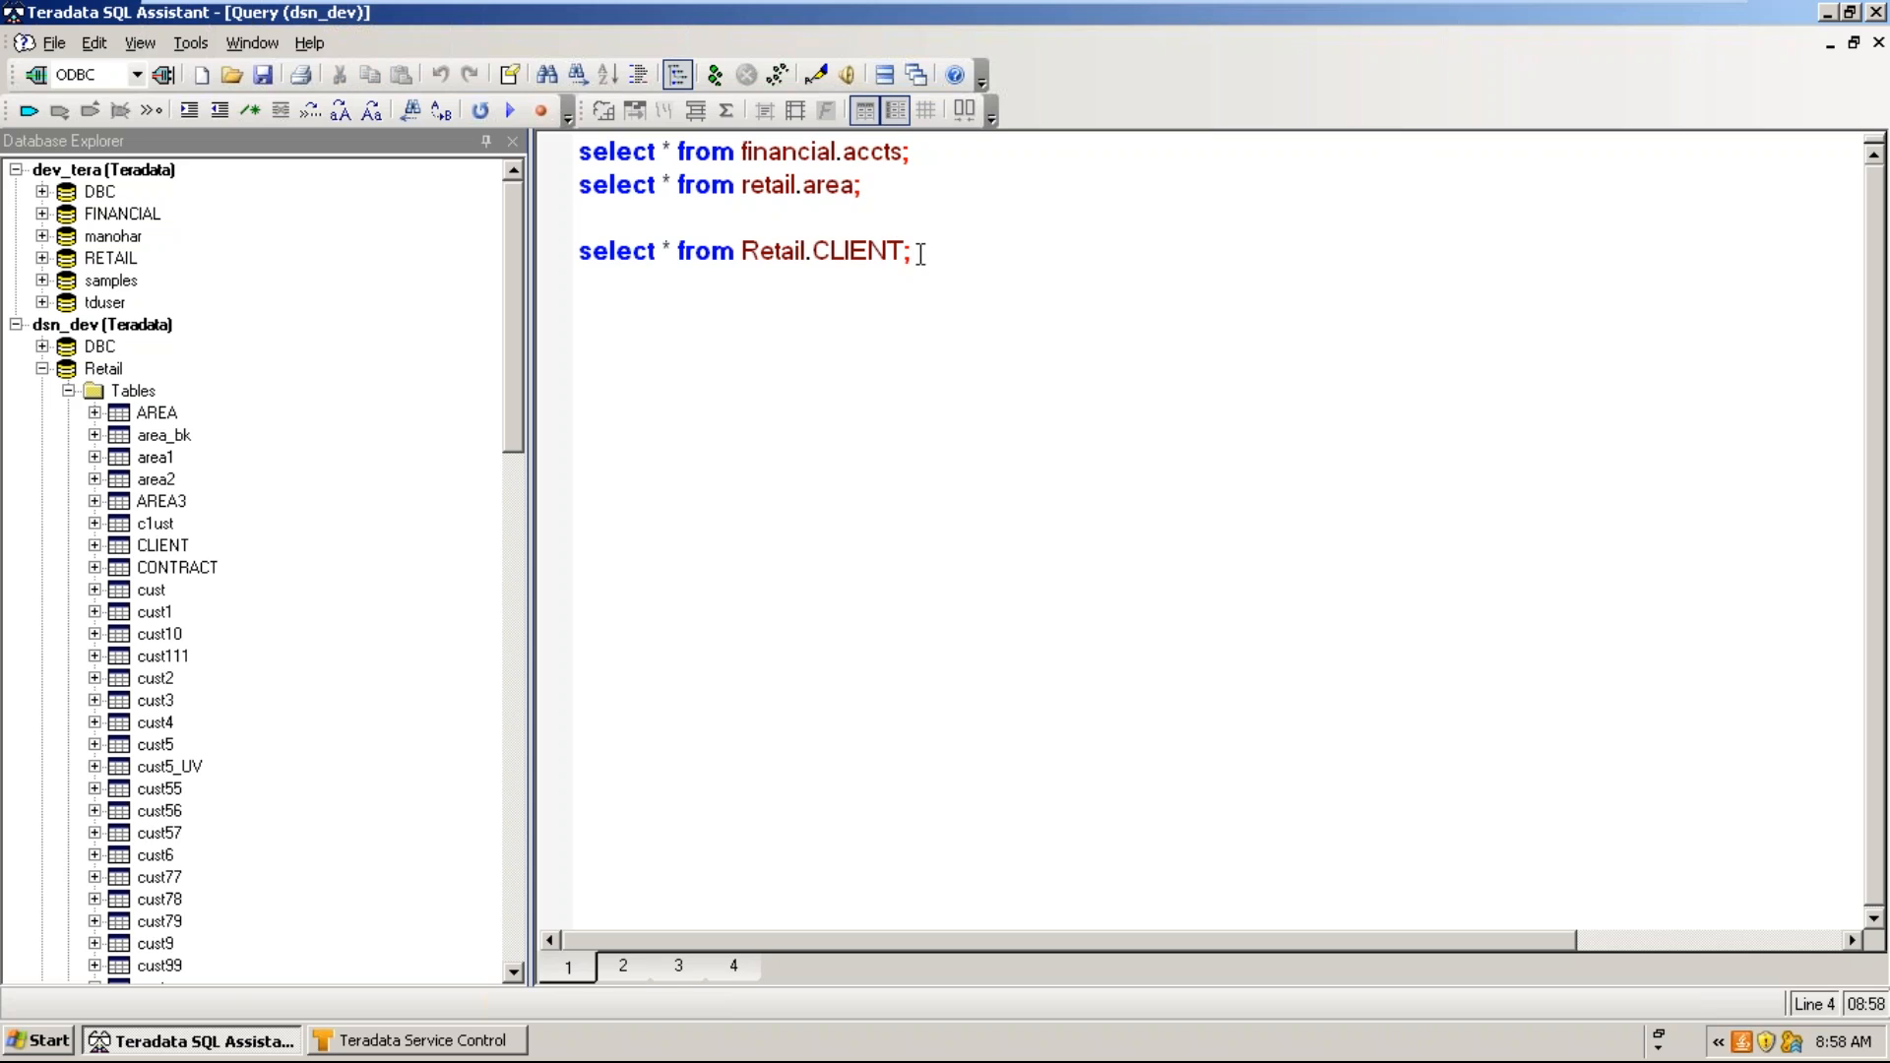
drag(924, 253, 542, 147)
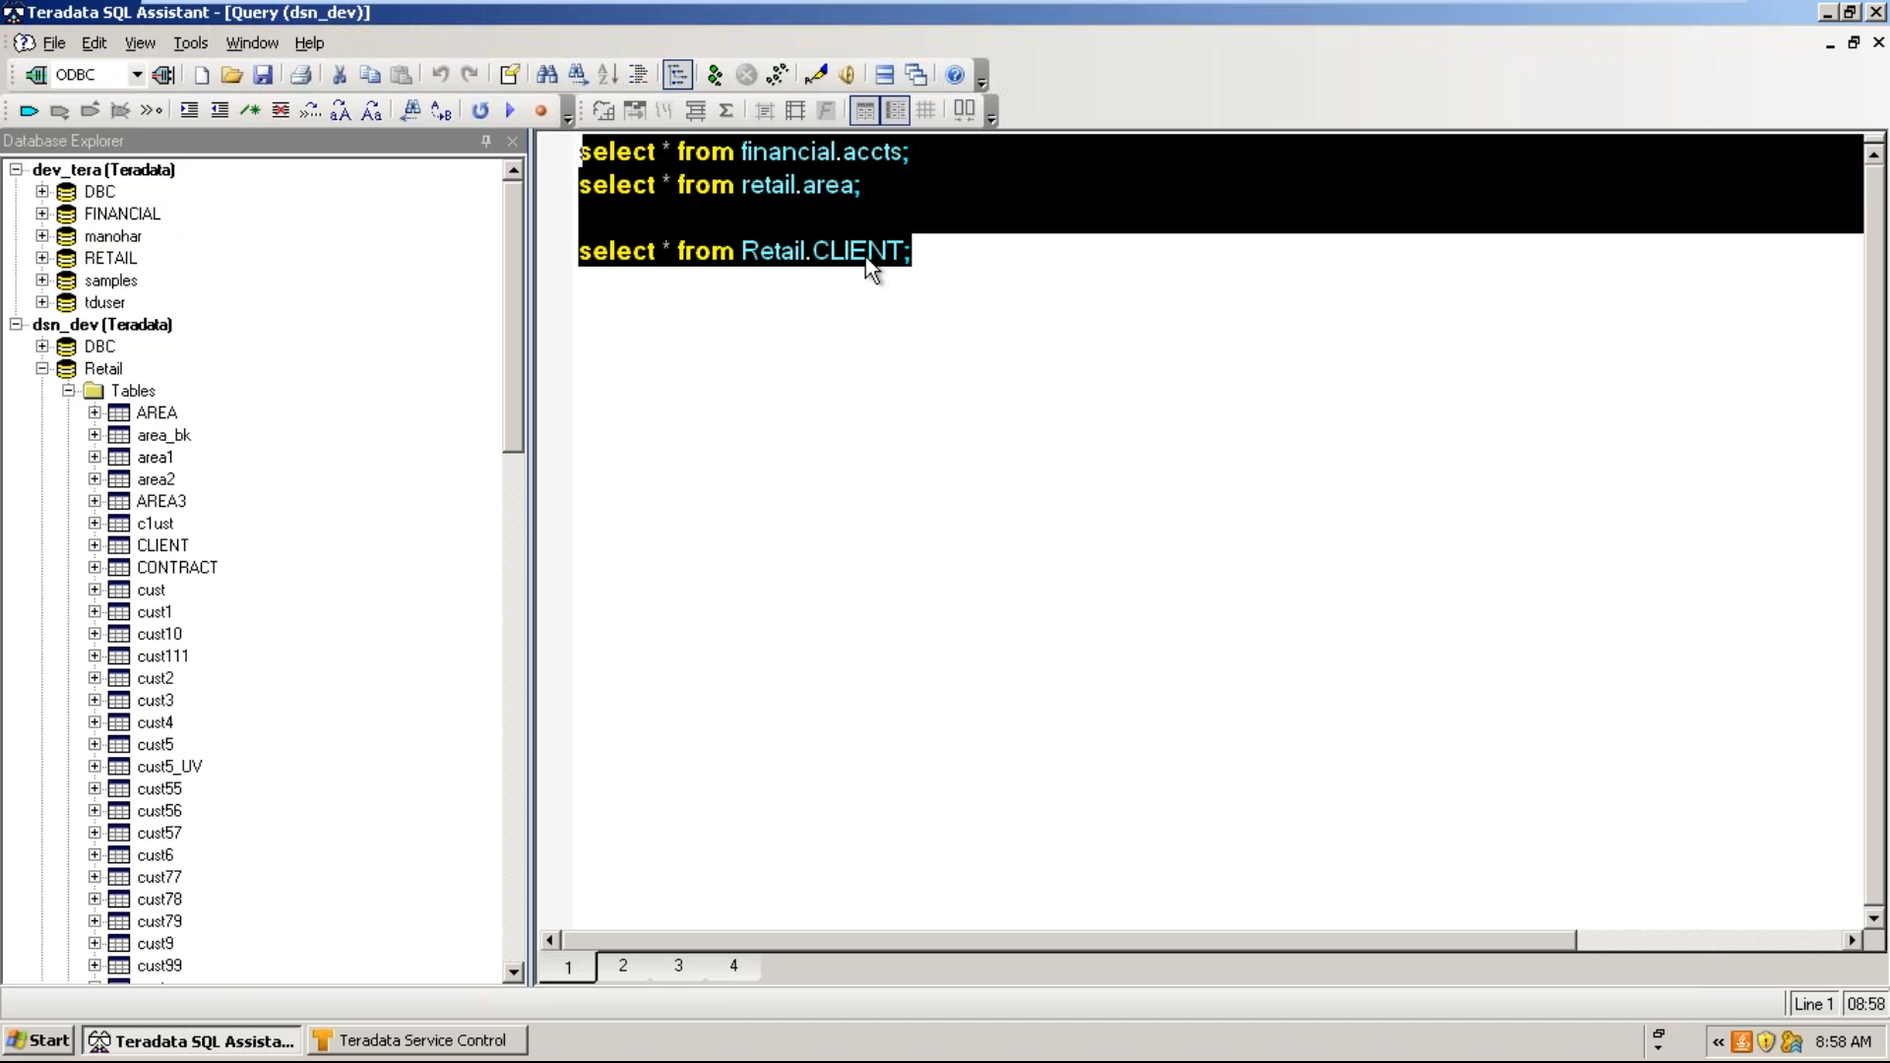
click(874, 203)
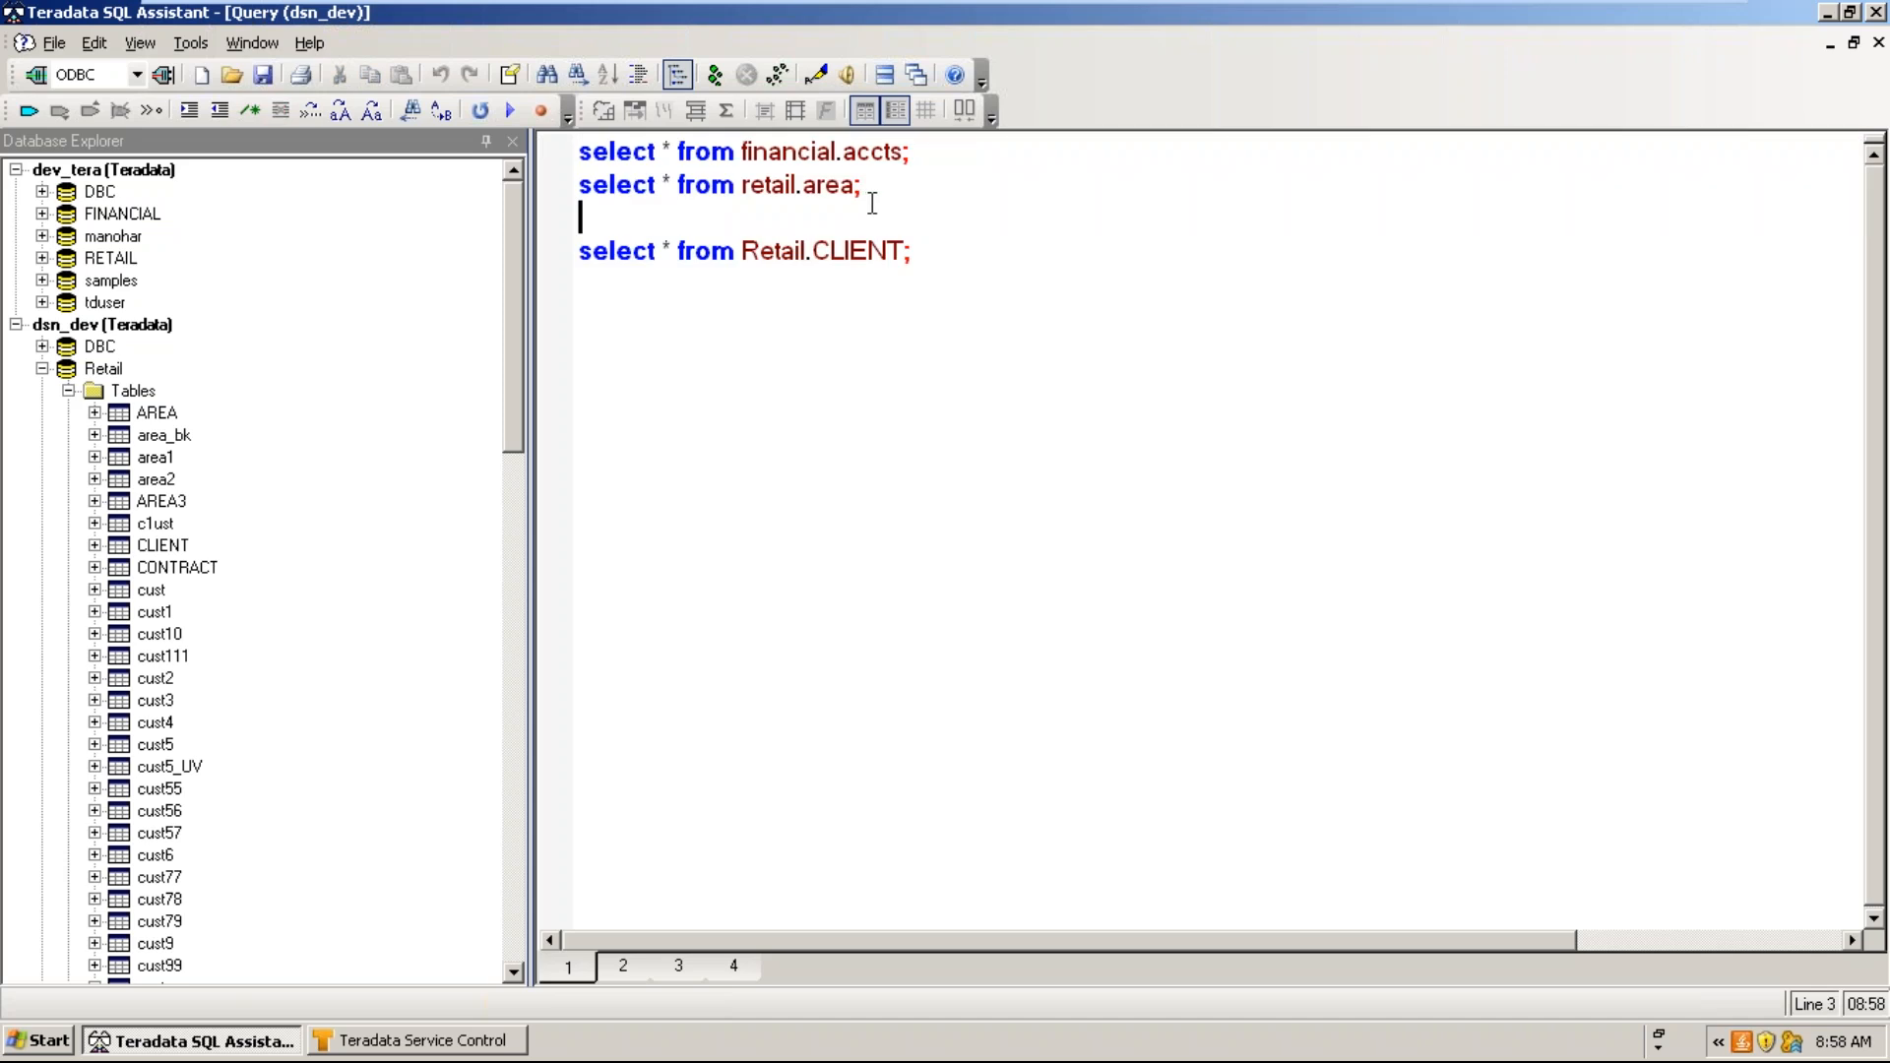
key(Delete)
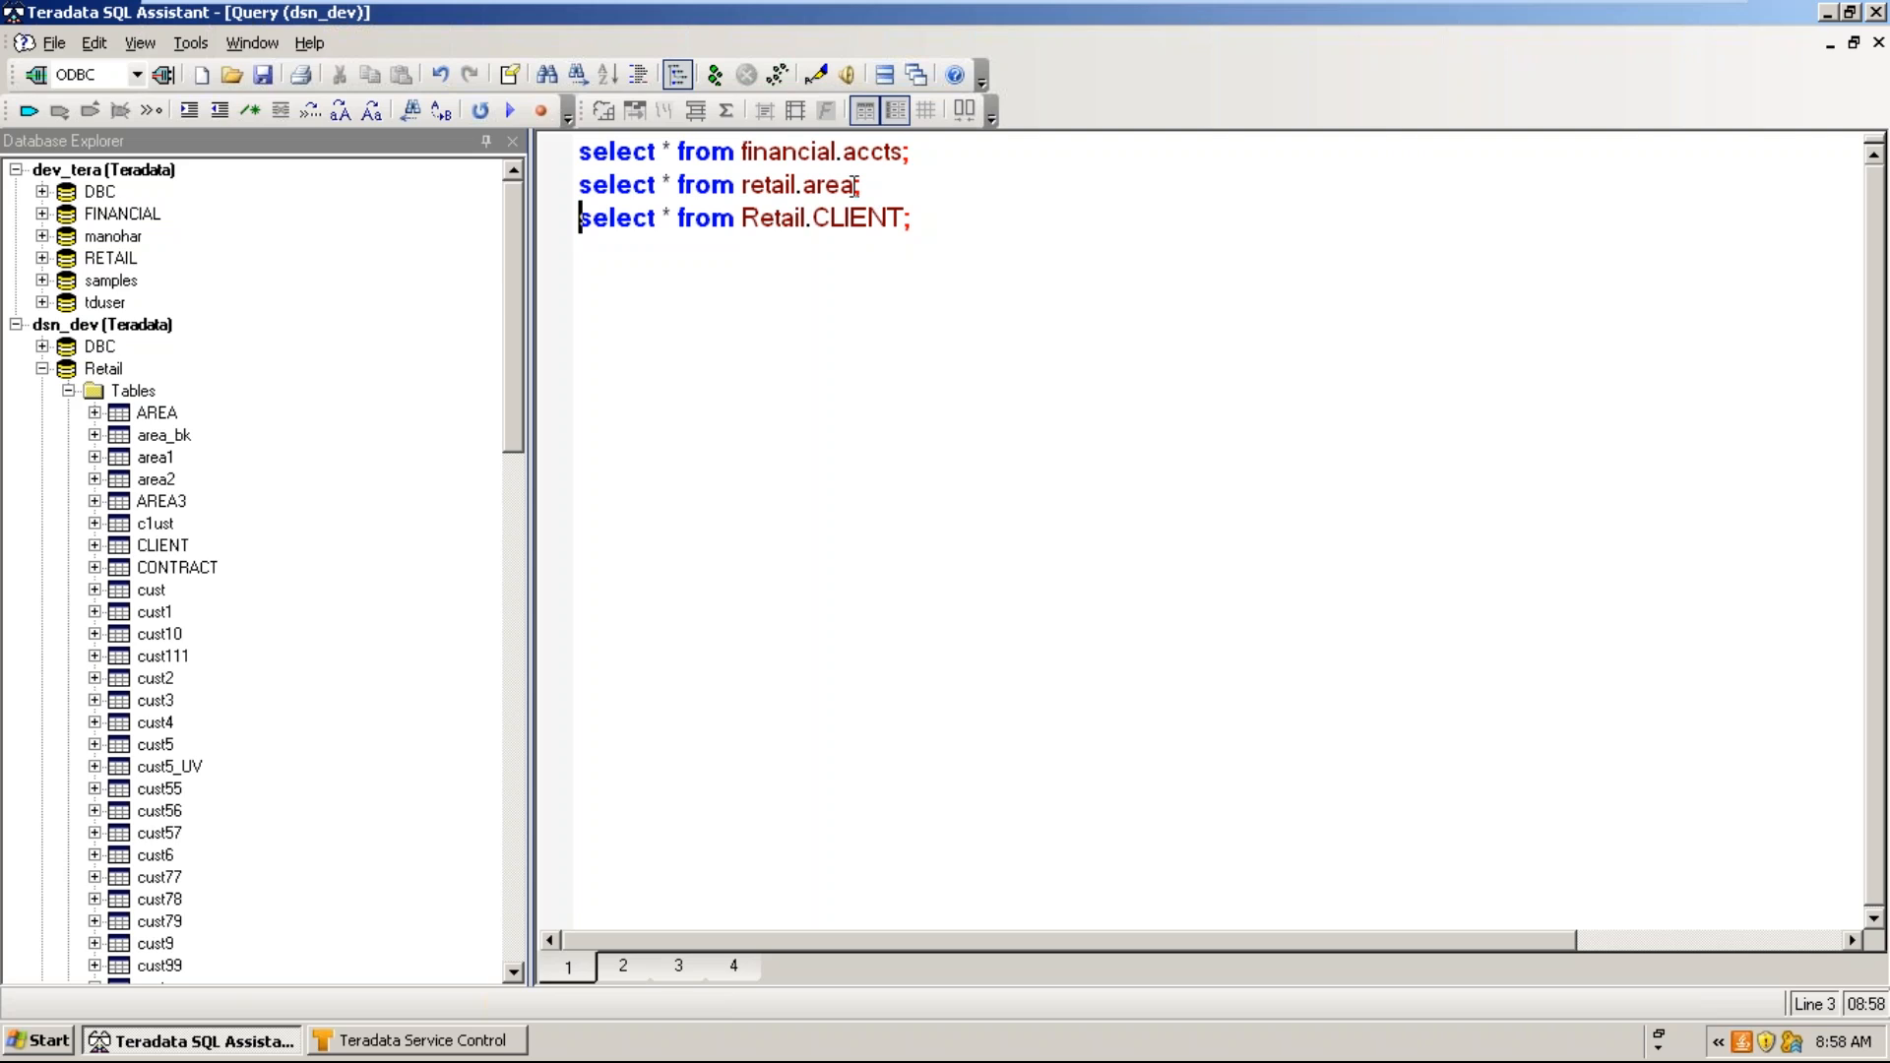
click(855, 185)
key(Delete)
drag(913, 217, 559, 158)
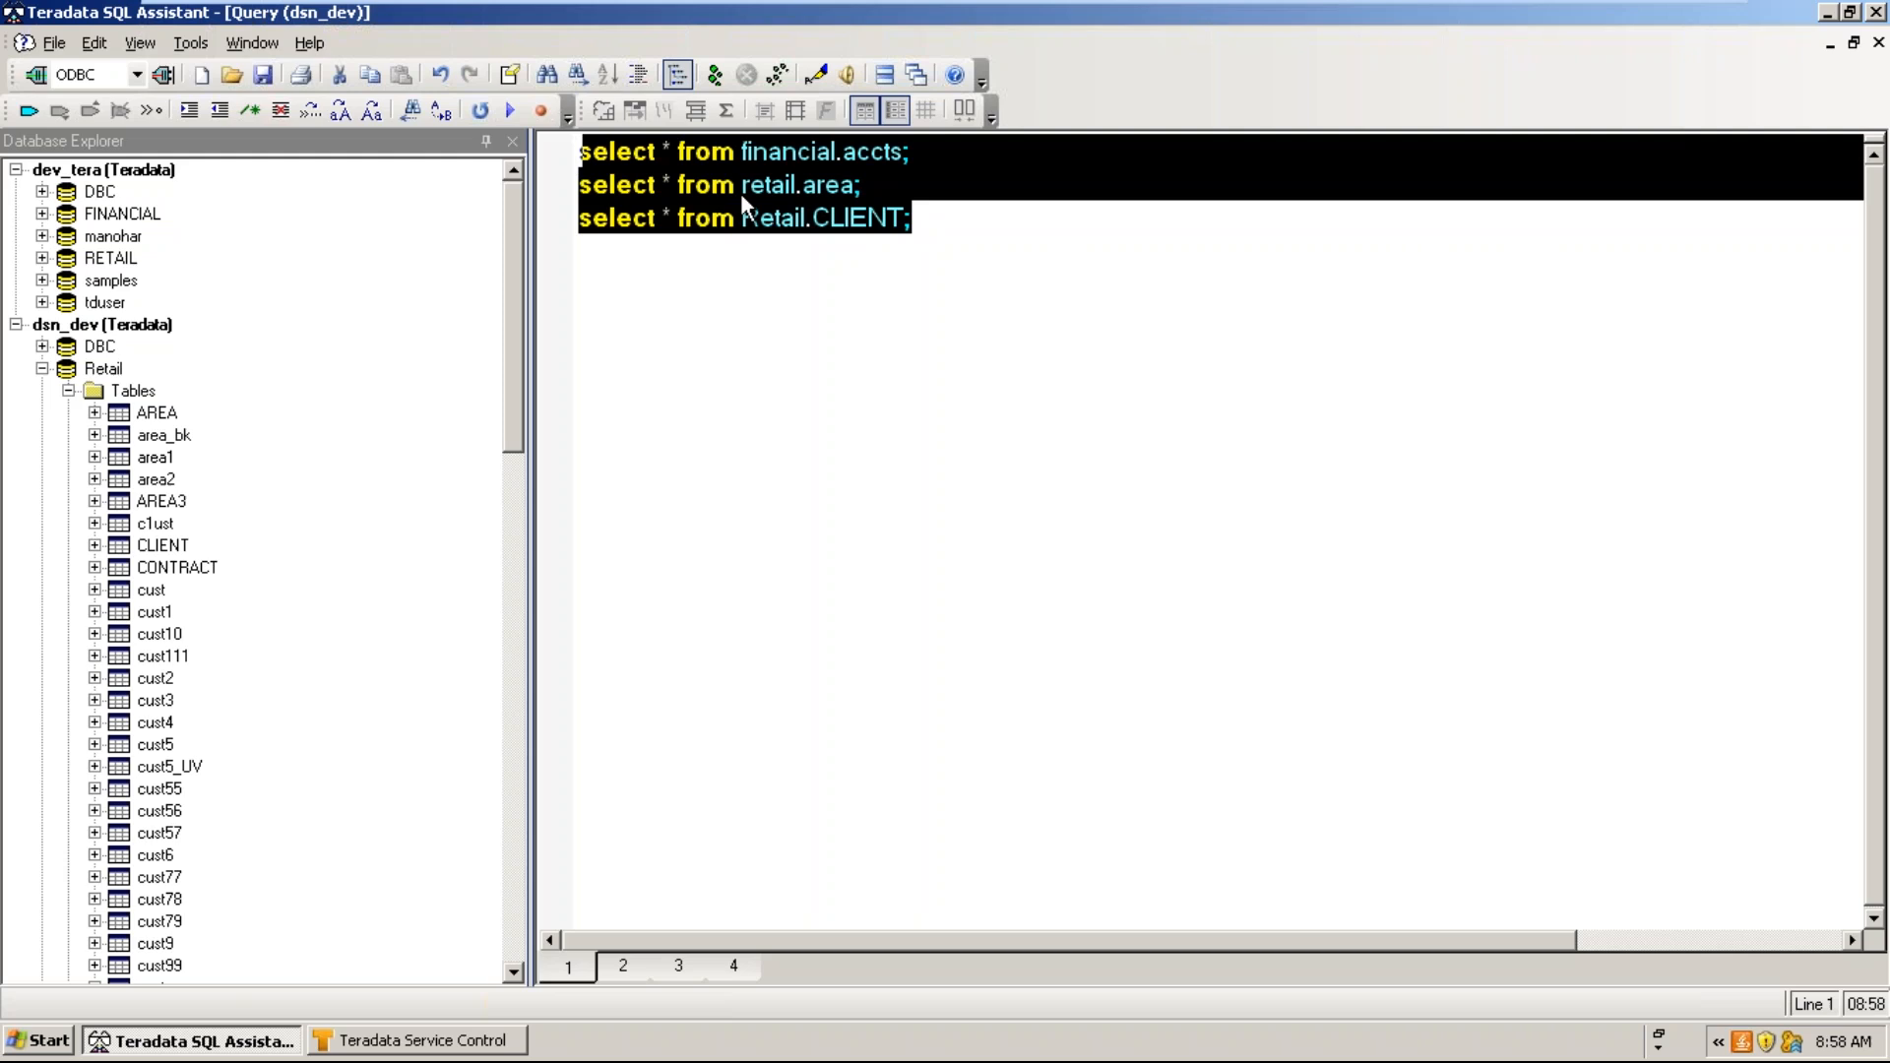
click(763, 313)
drag(918, 217, 579, 135)
- Enclose the three select statements between a BT line and an ET; line, and execute the whole block
click(930, 219)
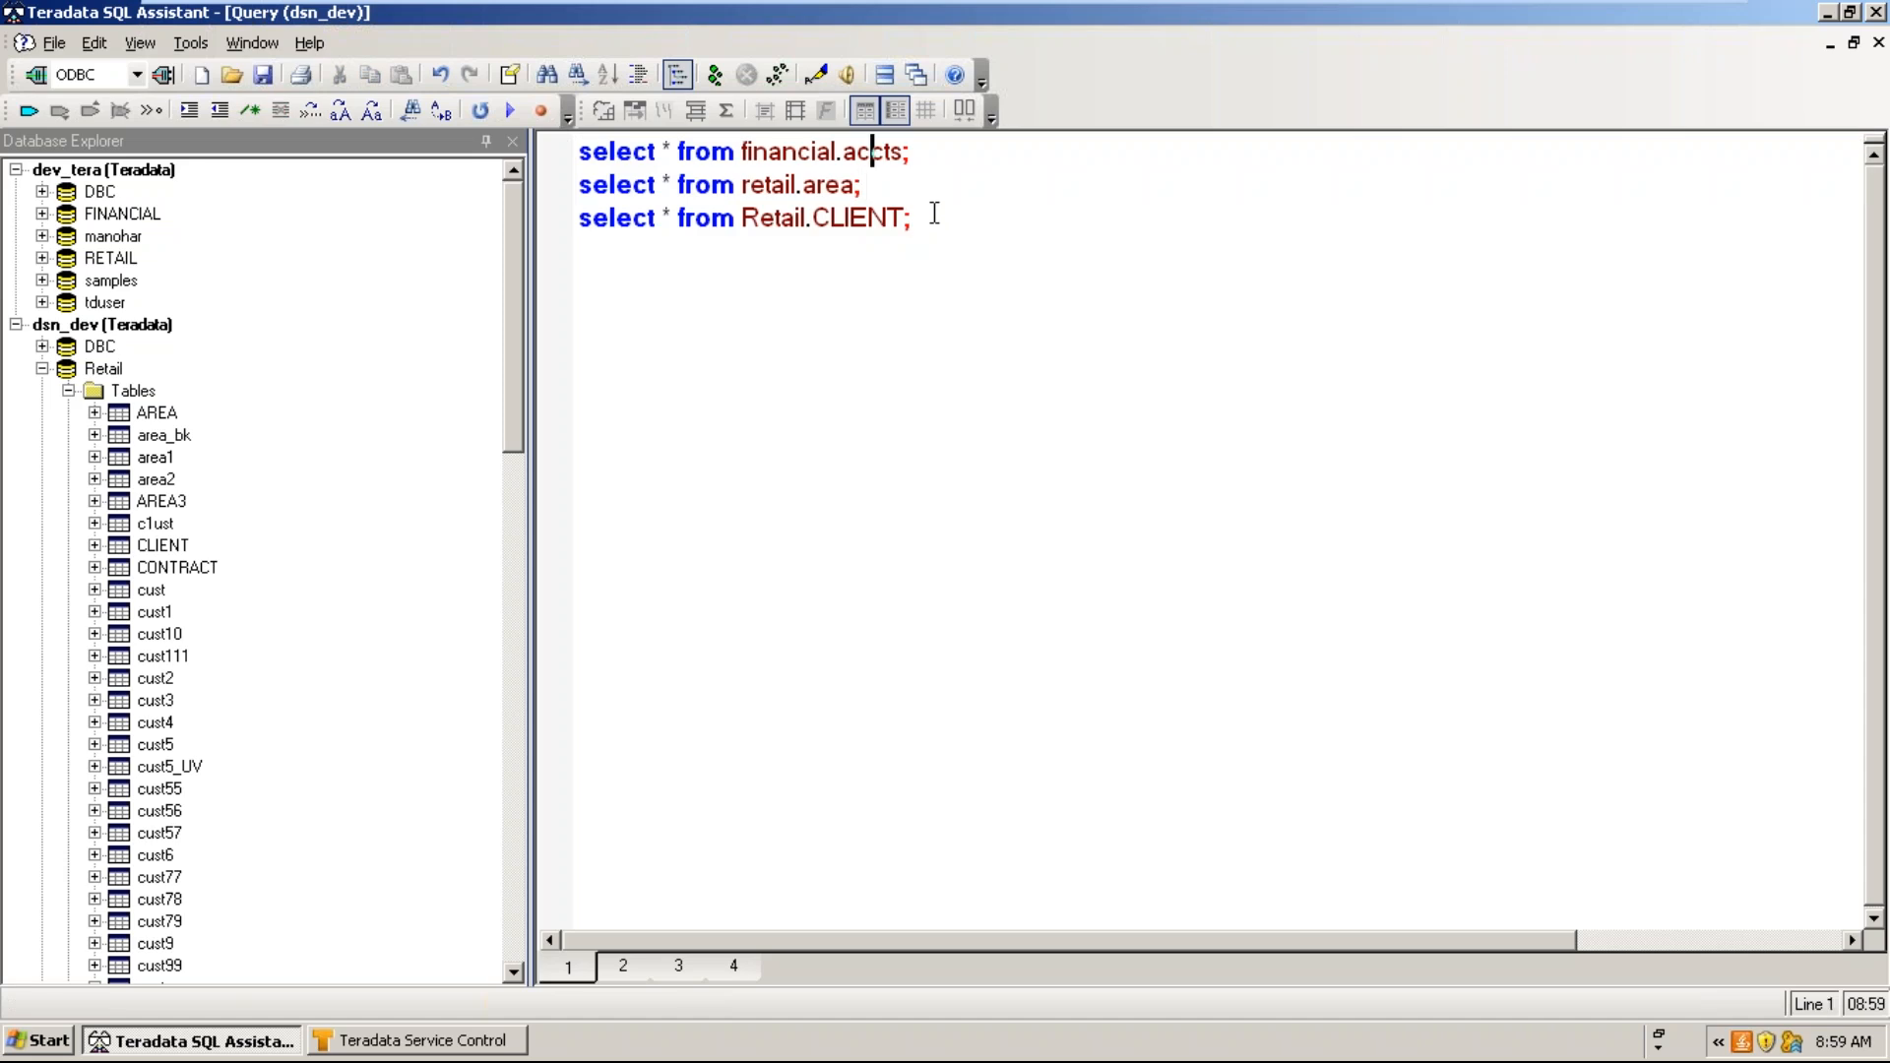
key(Return)
key(Up)
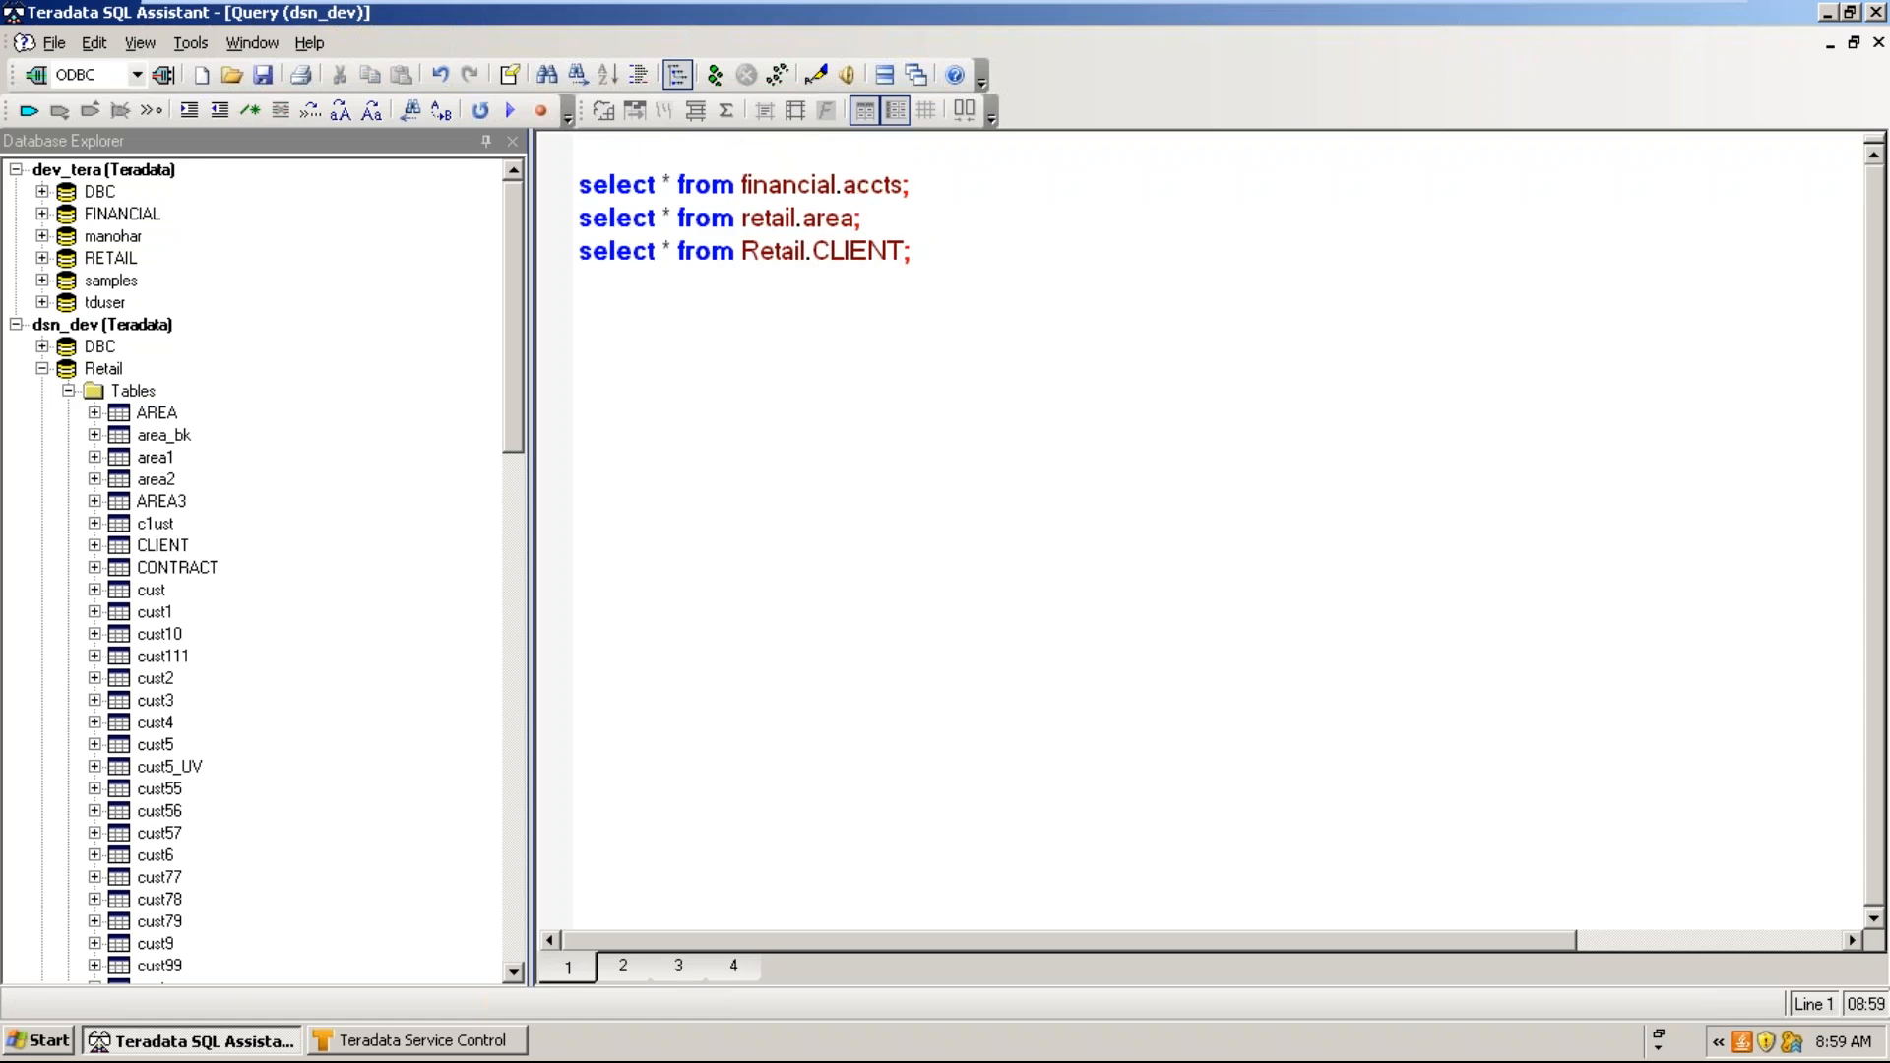
text(BT)
key(ctrl+End)
key(Return)
text(ET)
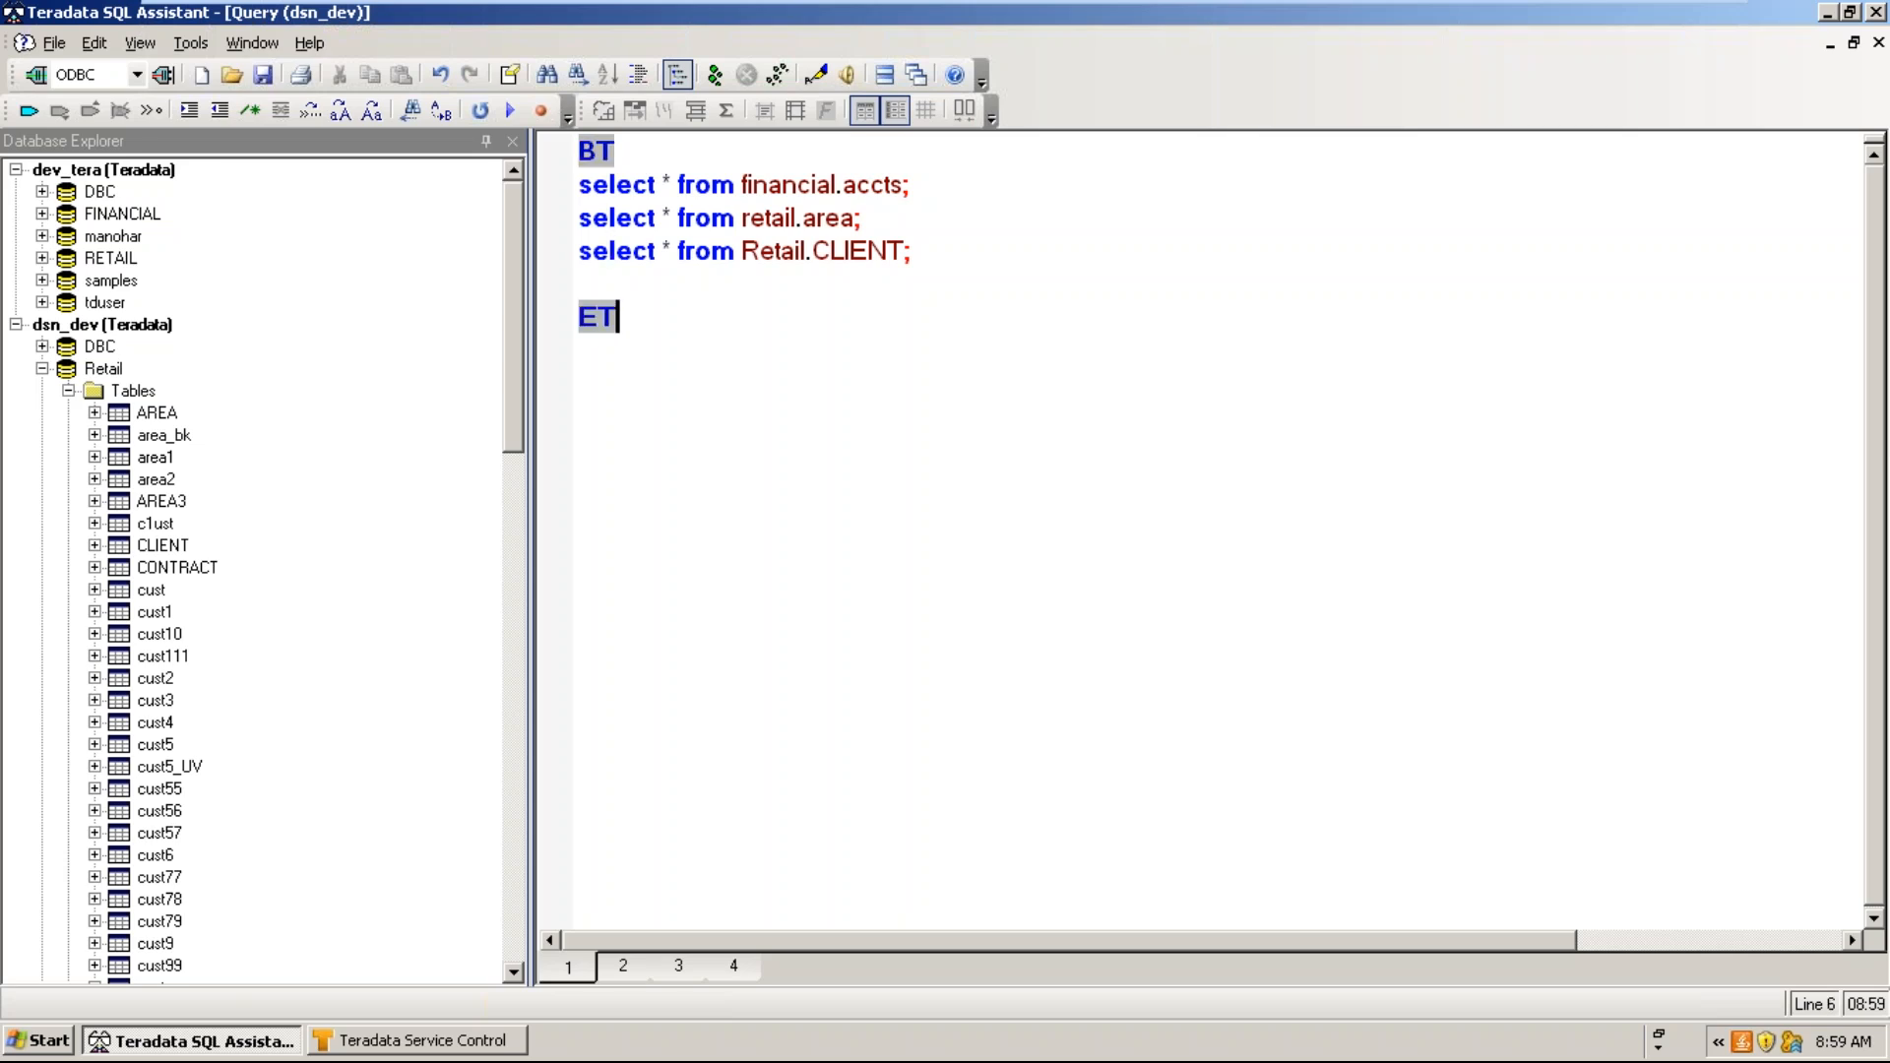
text(;)
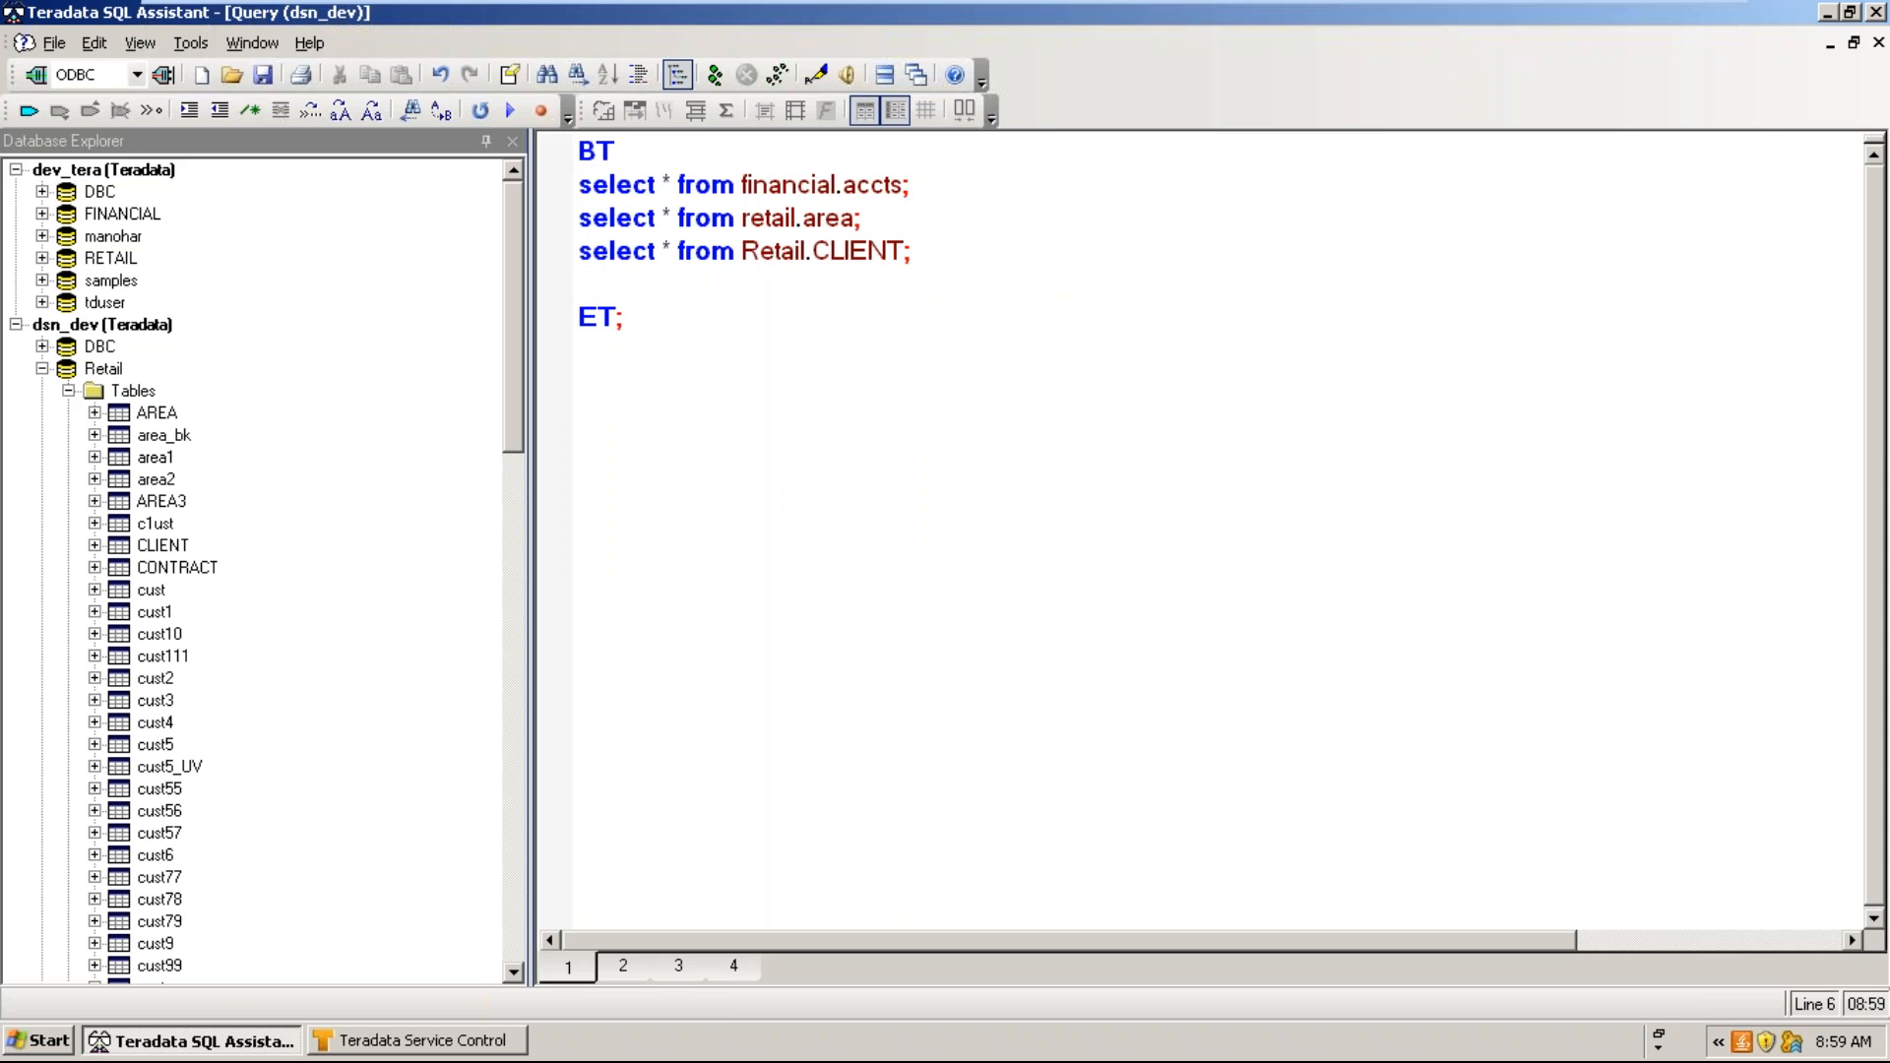
drag(635, 317, 556, 148)
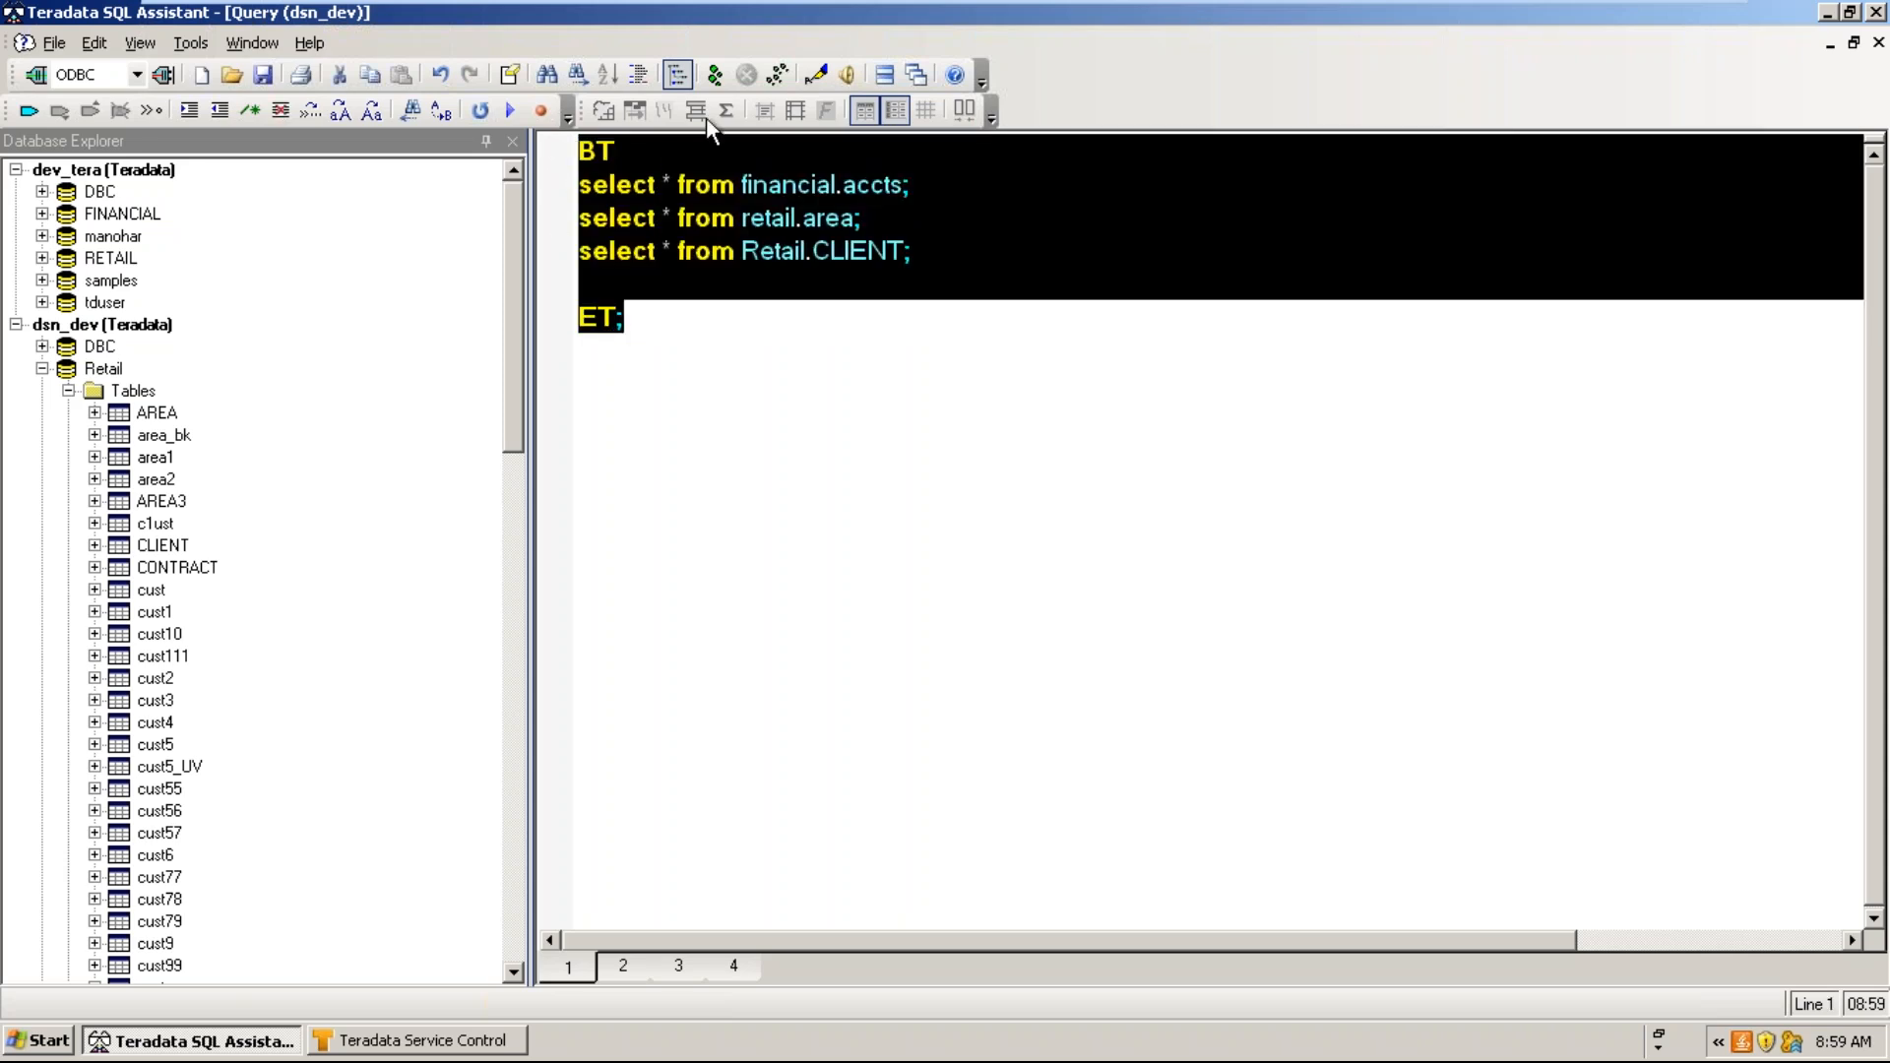
click(715, 74)
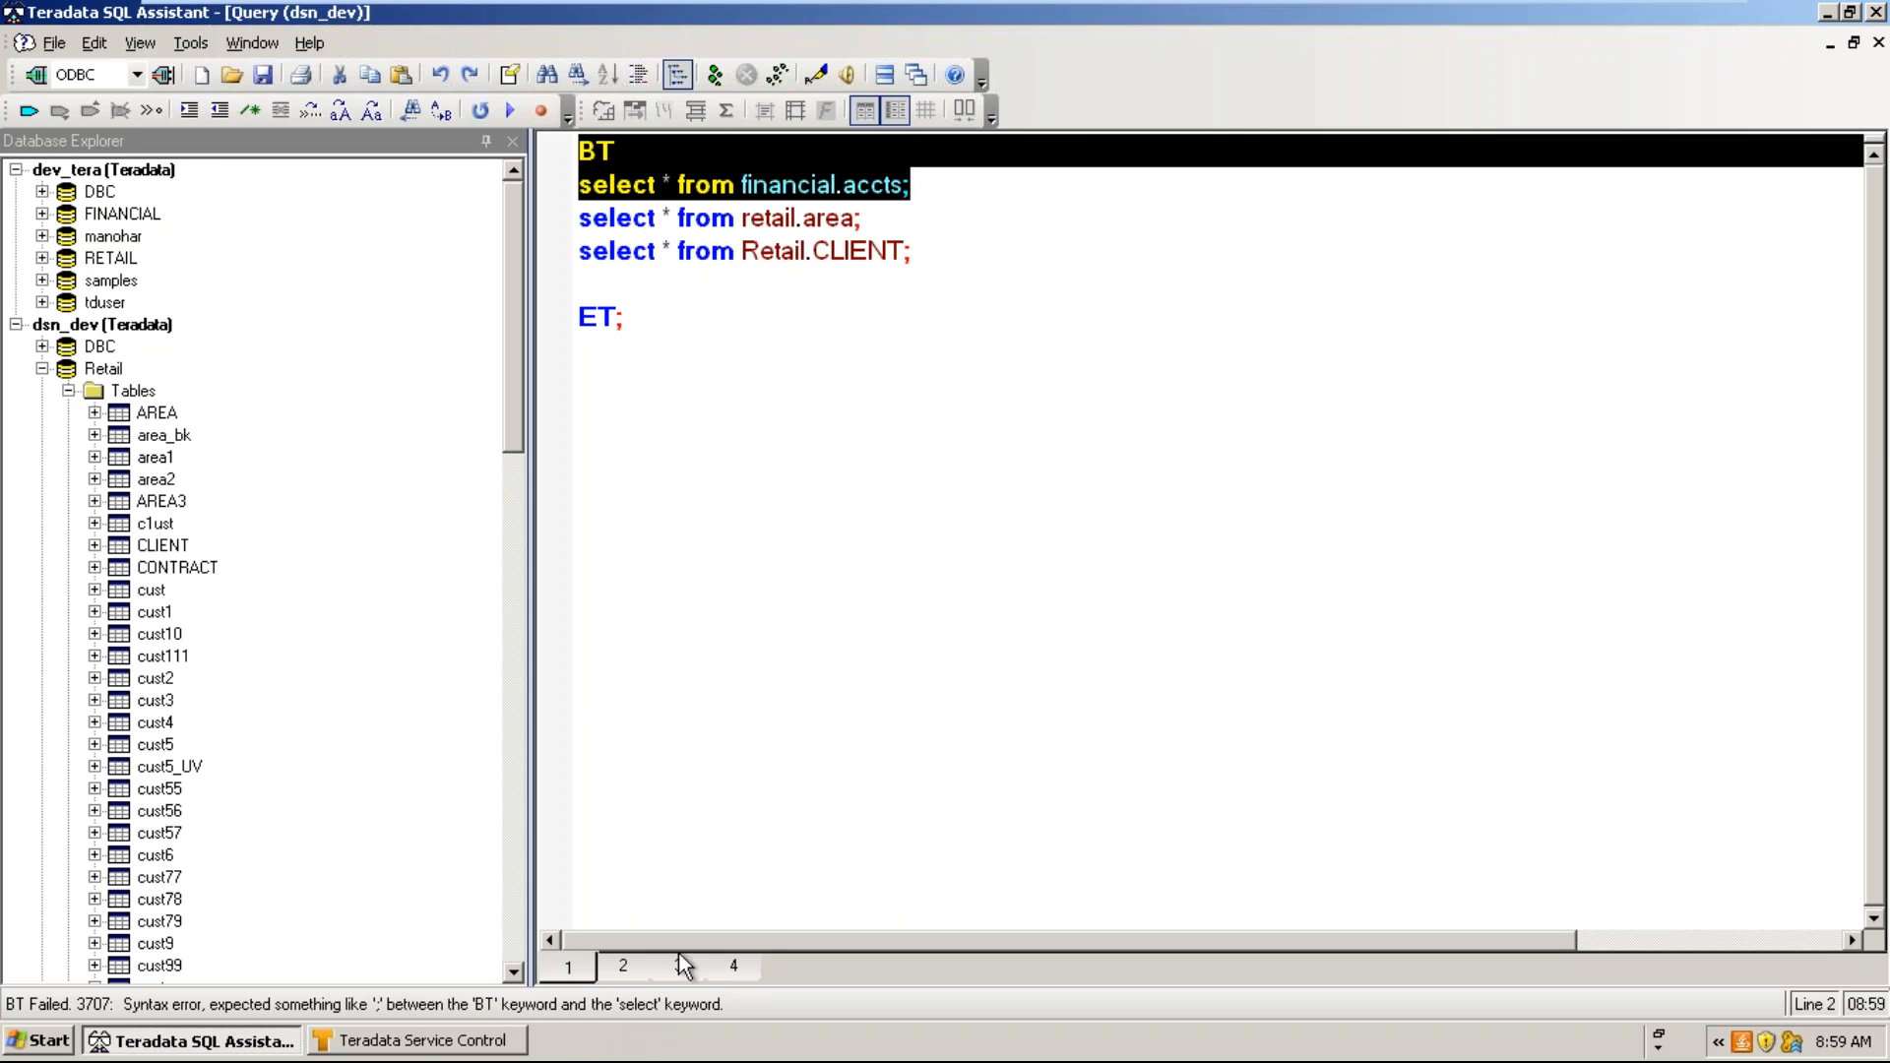
- End the BT line with a semicolon, execute the whole block again, and close the resulting answer set
click(645, 155)
text(;)
key(F5)
key(ctrl+a)
click(723, 71)
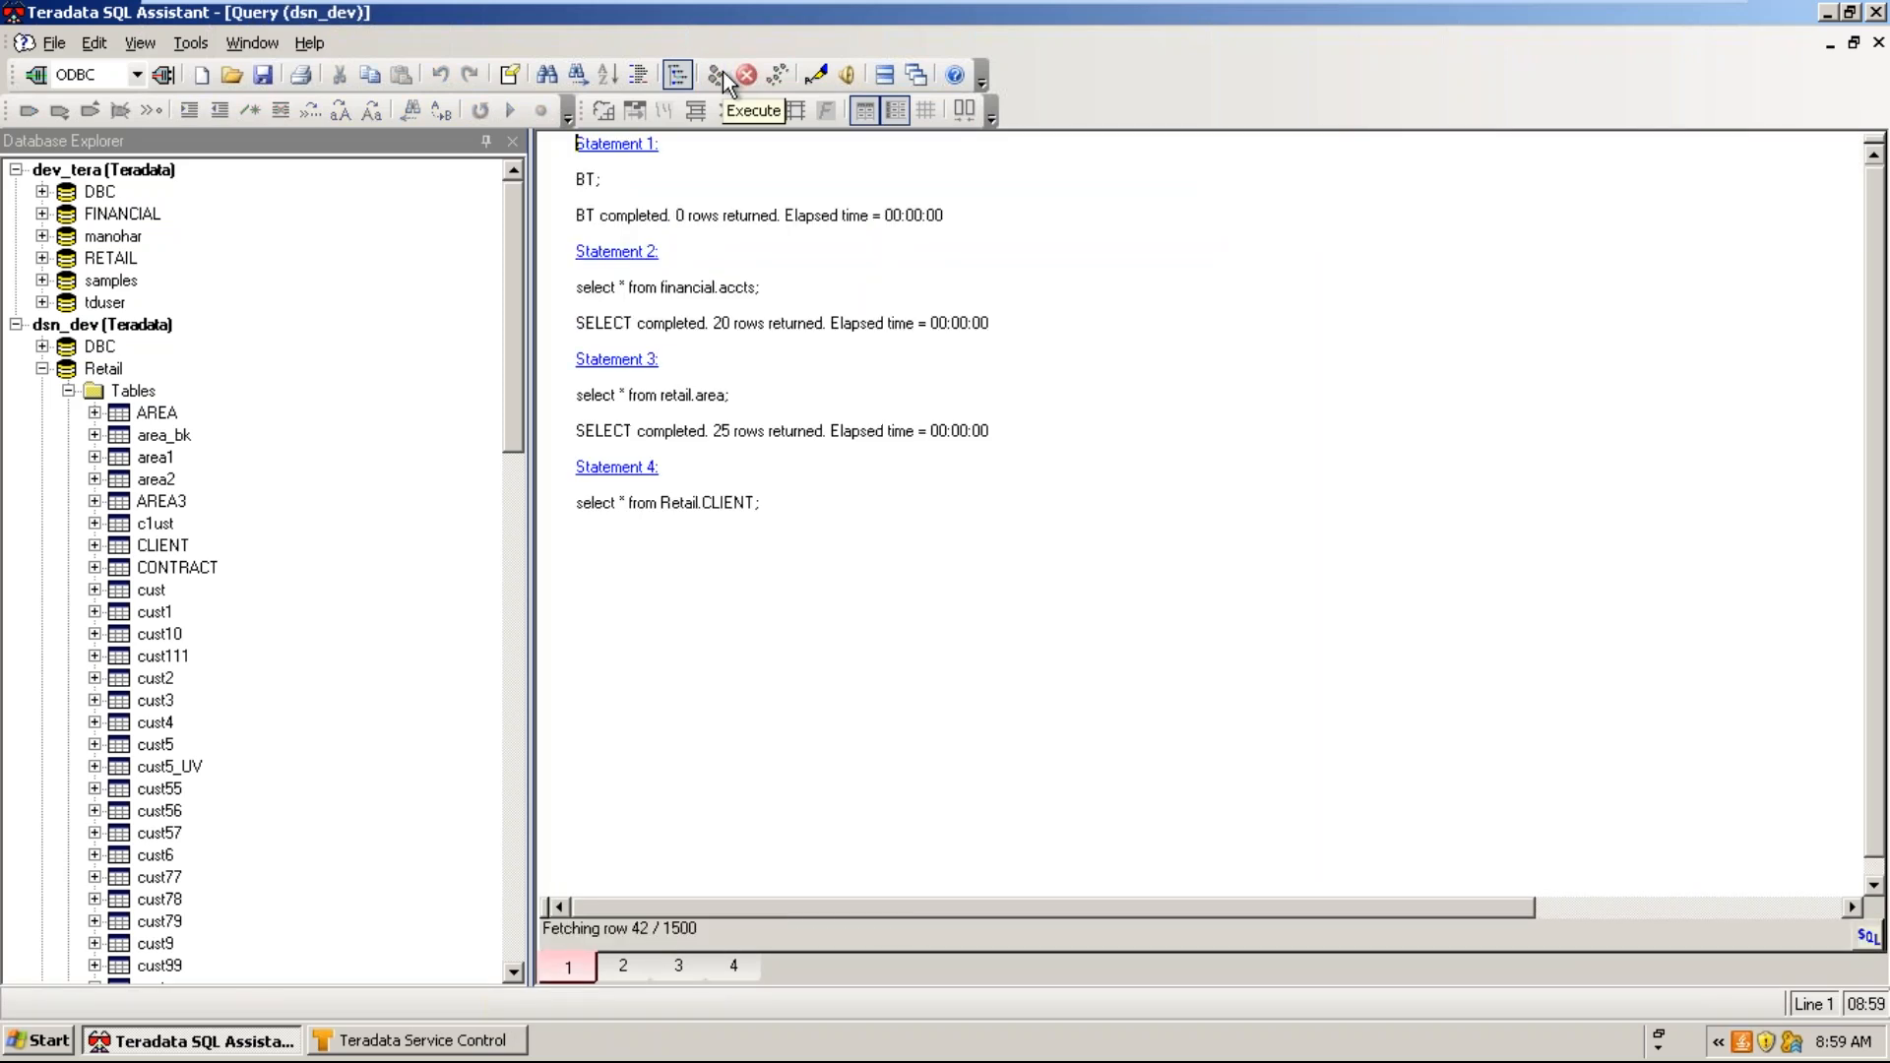
click(874, 594)
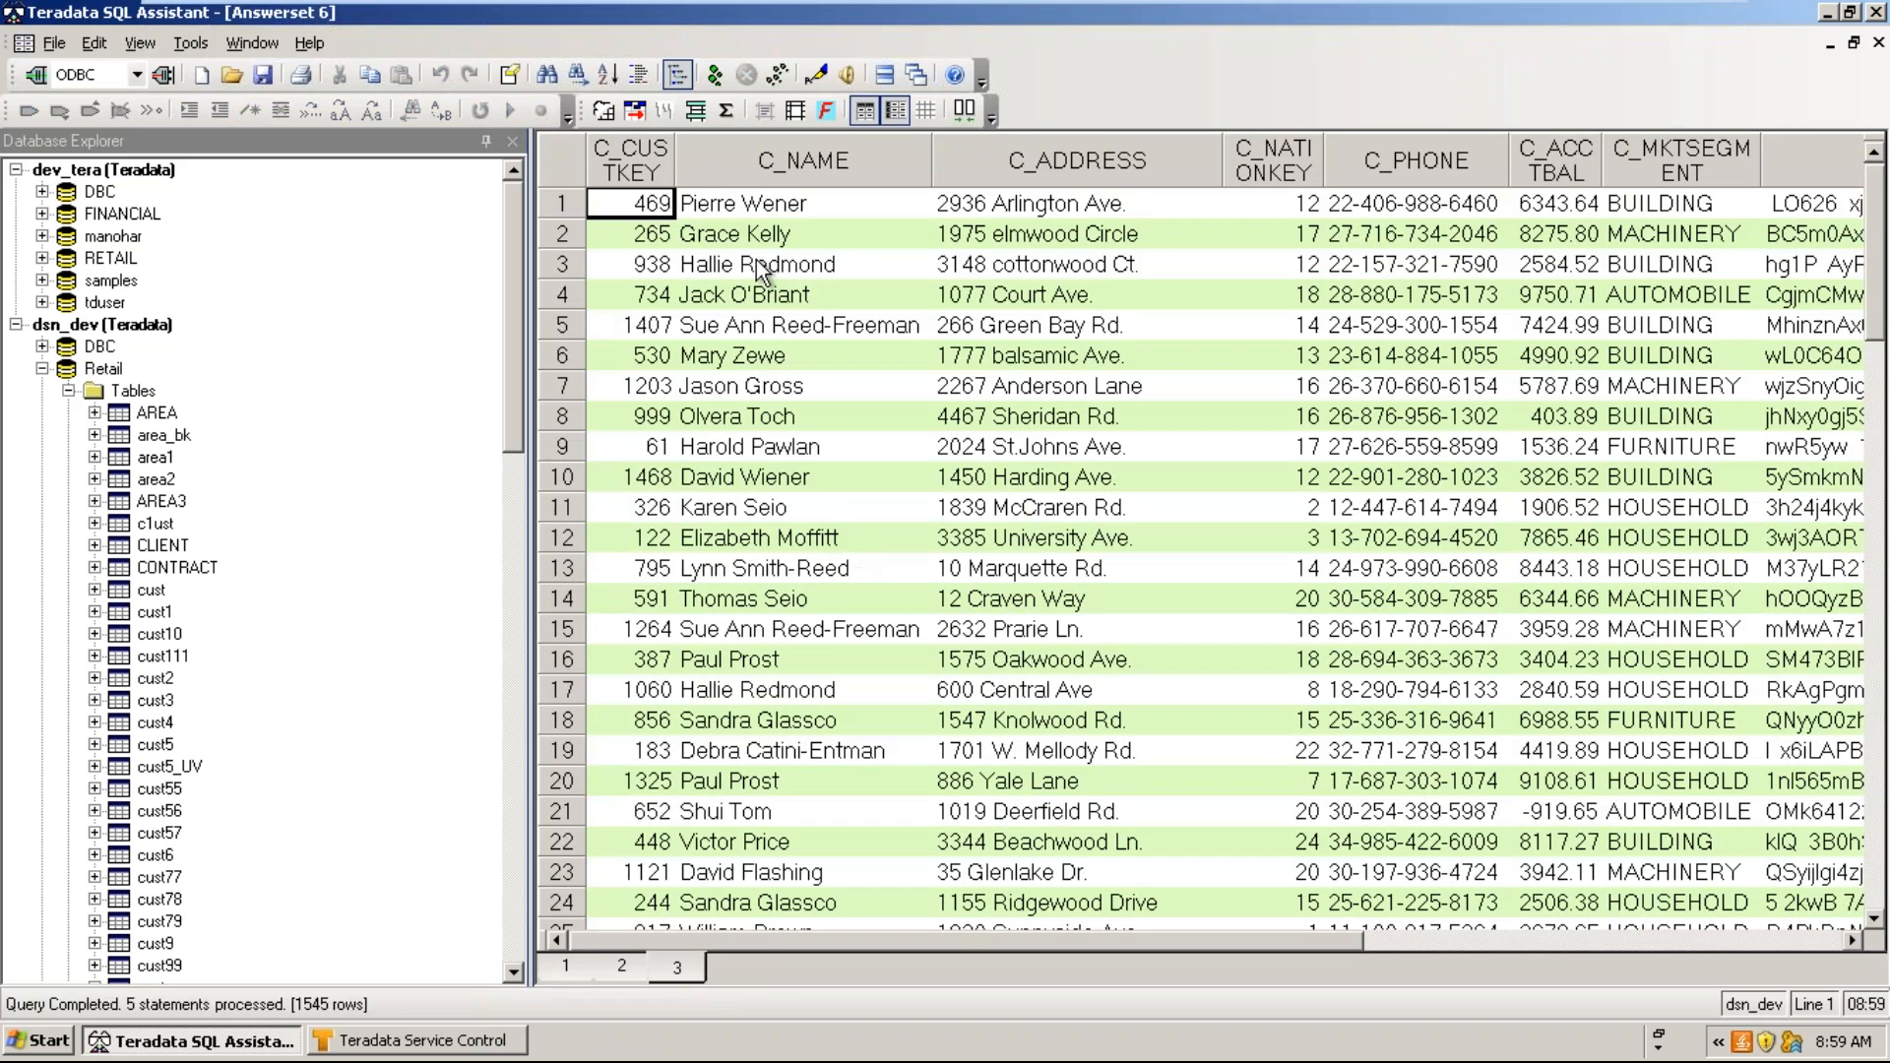
click(1878, 42)
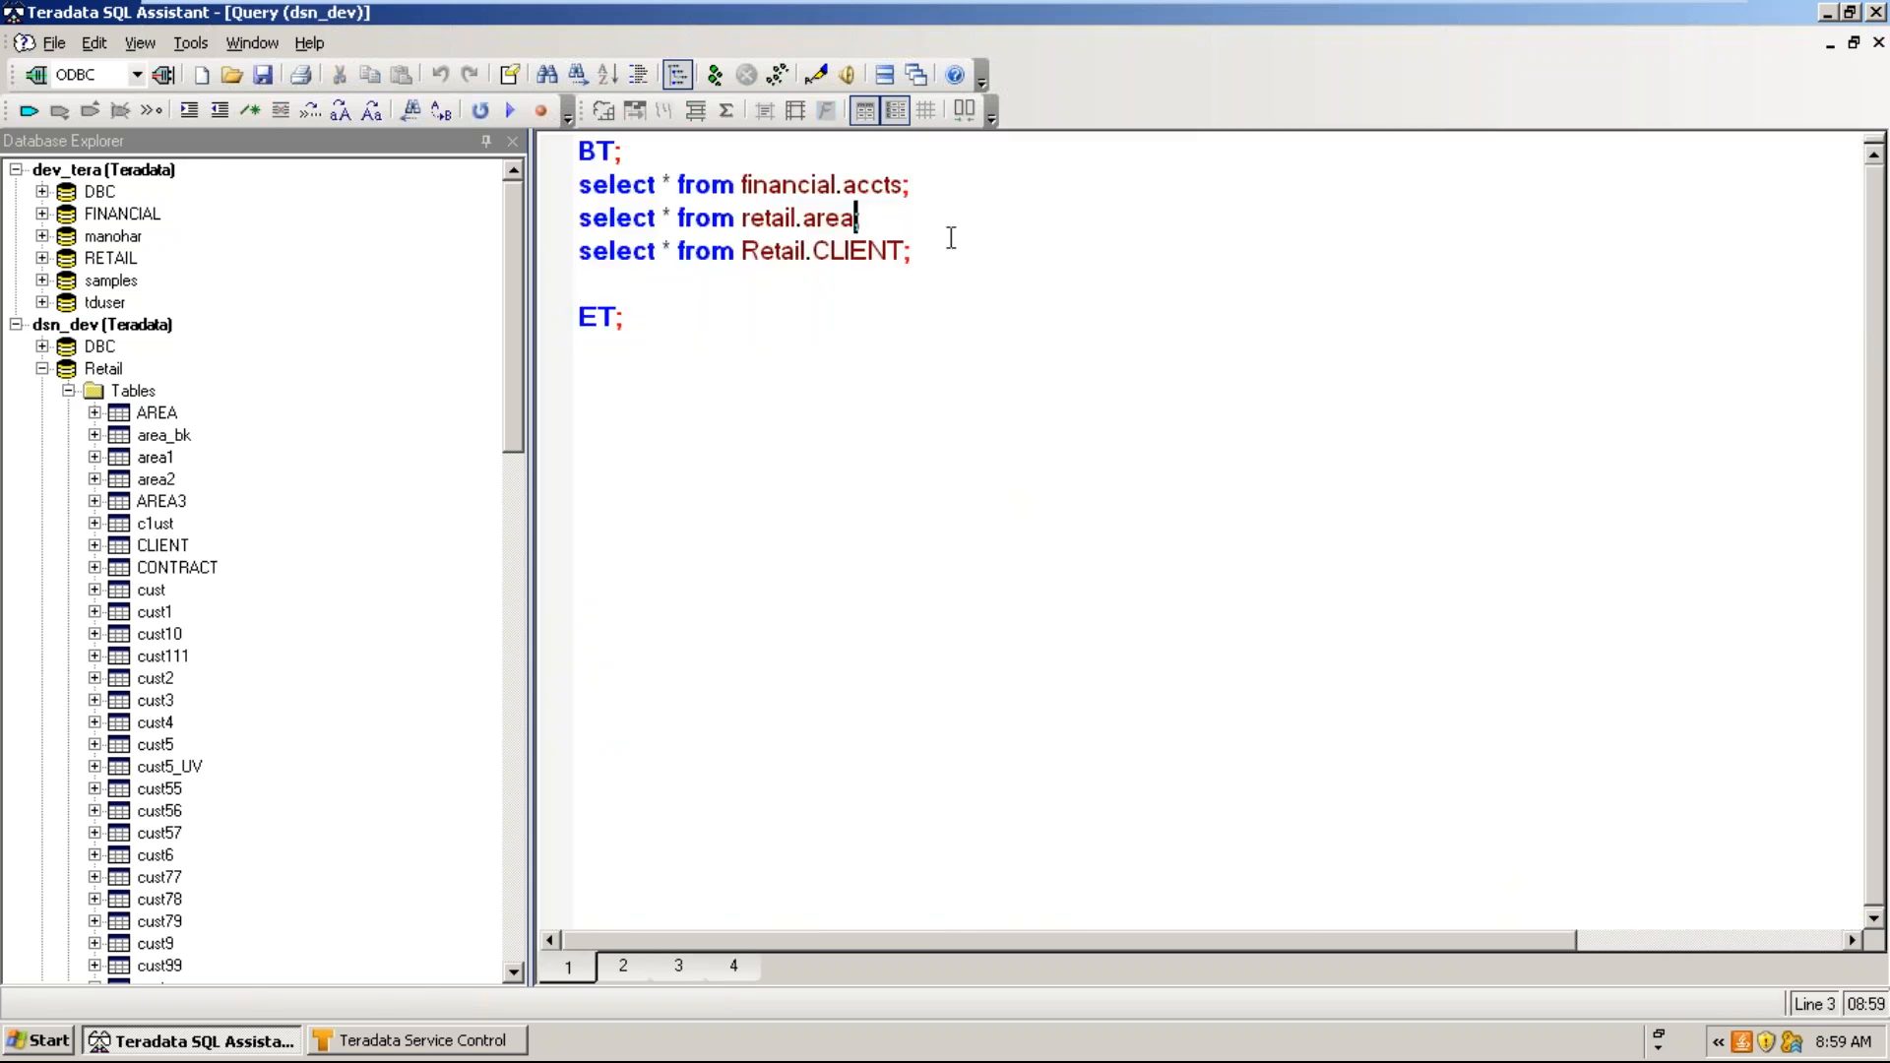
drag(936, 251, 551, 177)
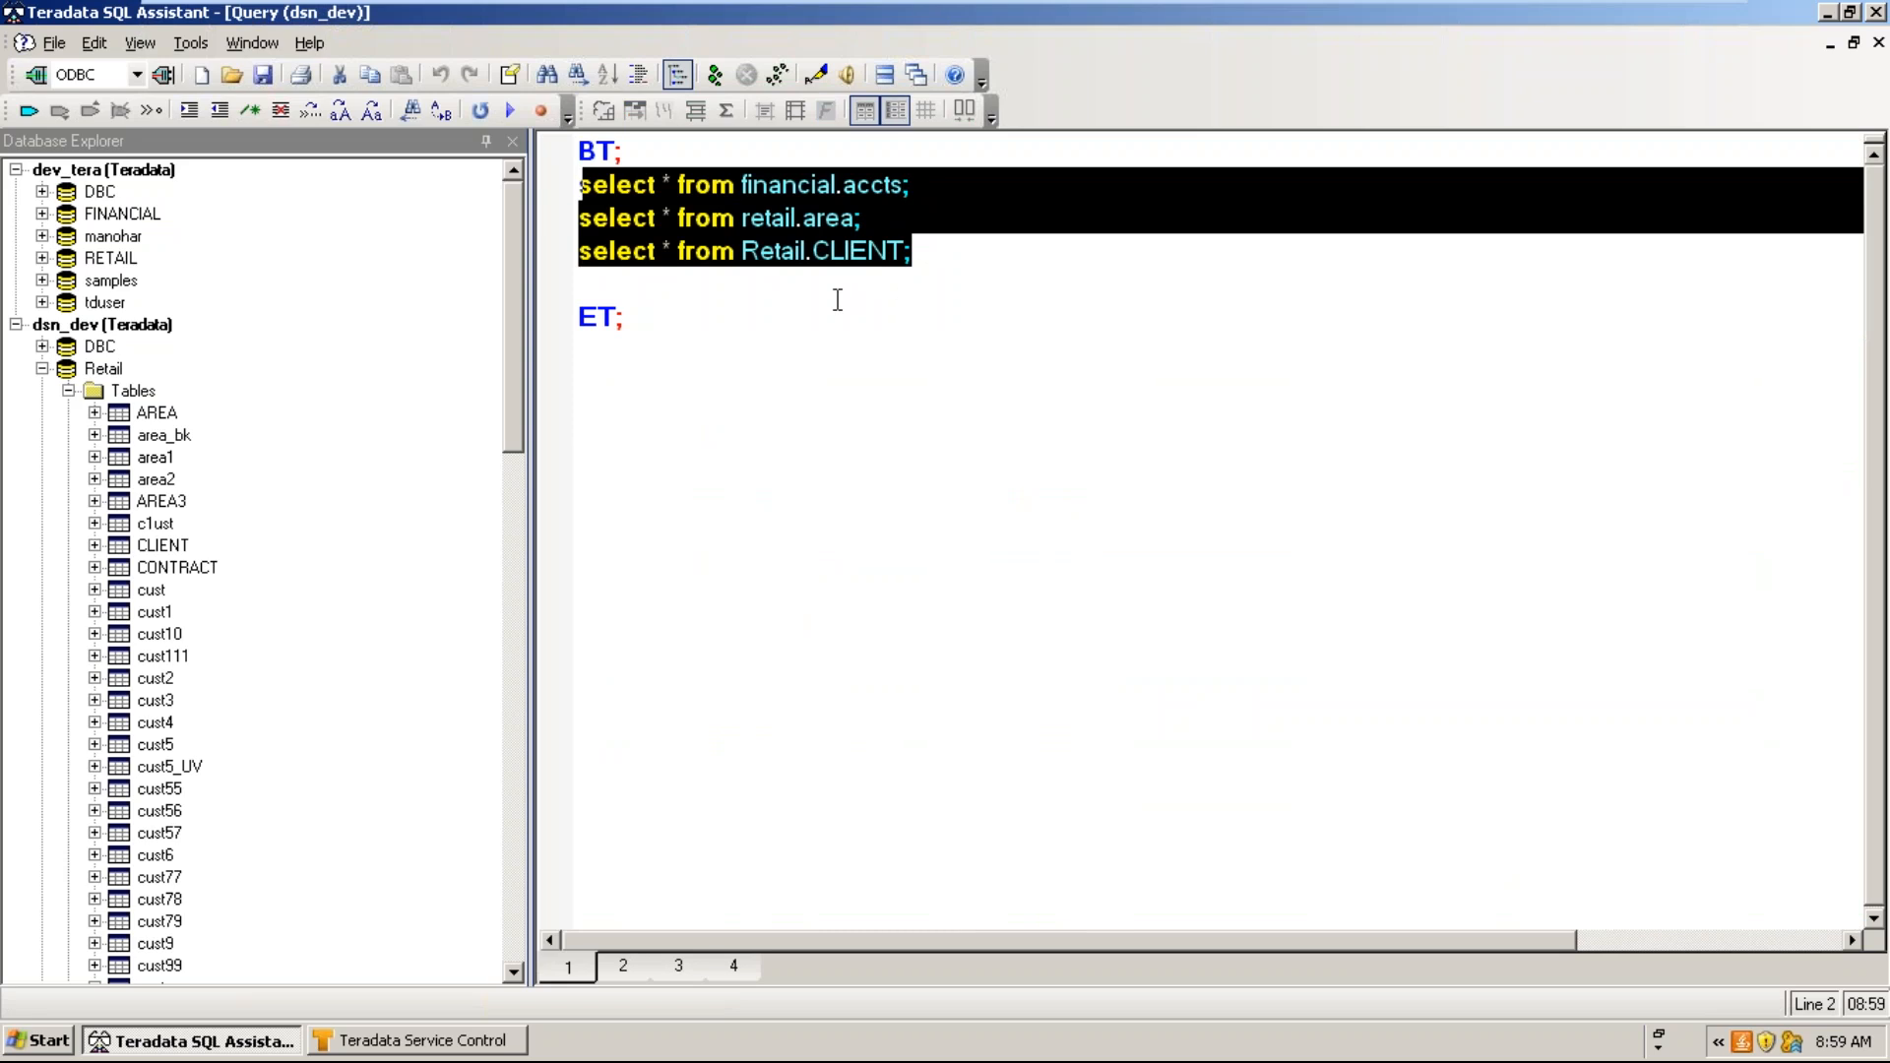
drag(928, 250, 560, 185)
click(628, 317)
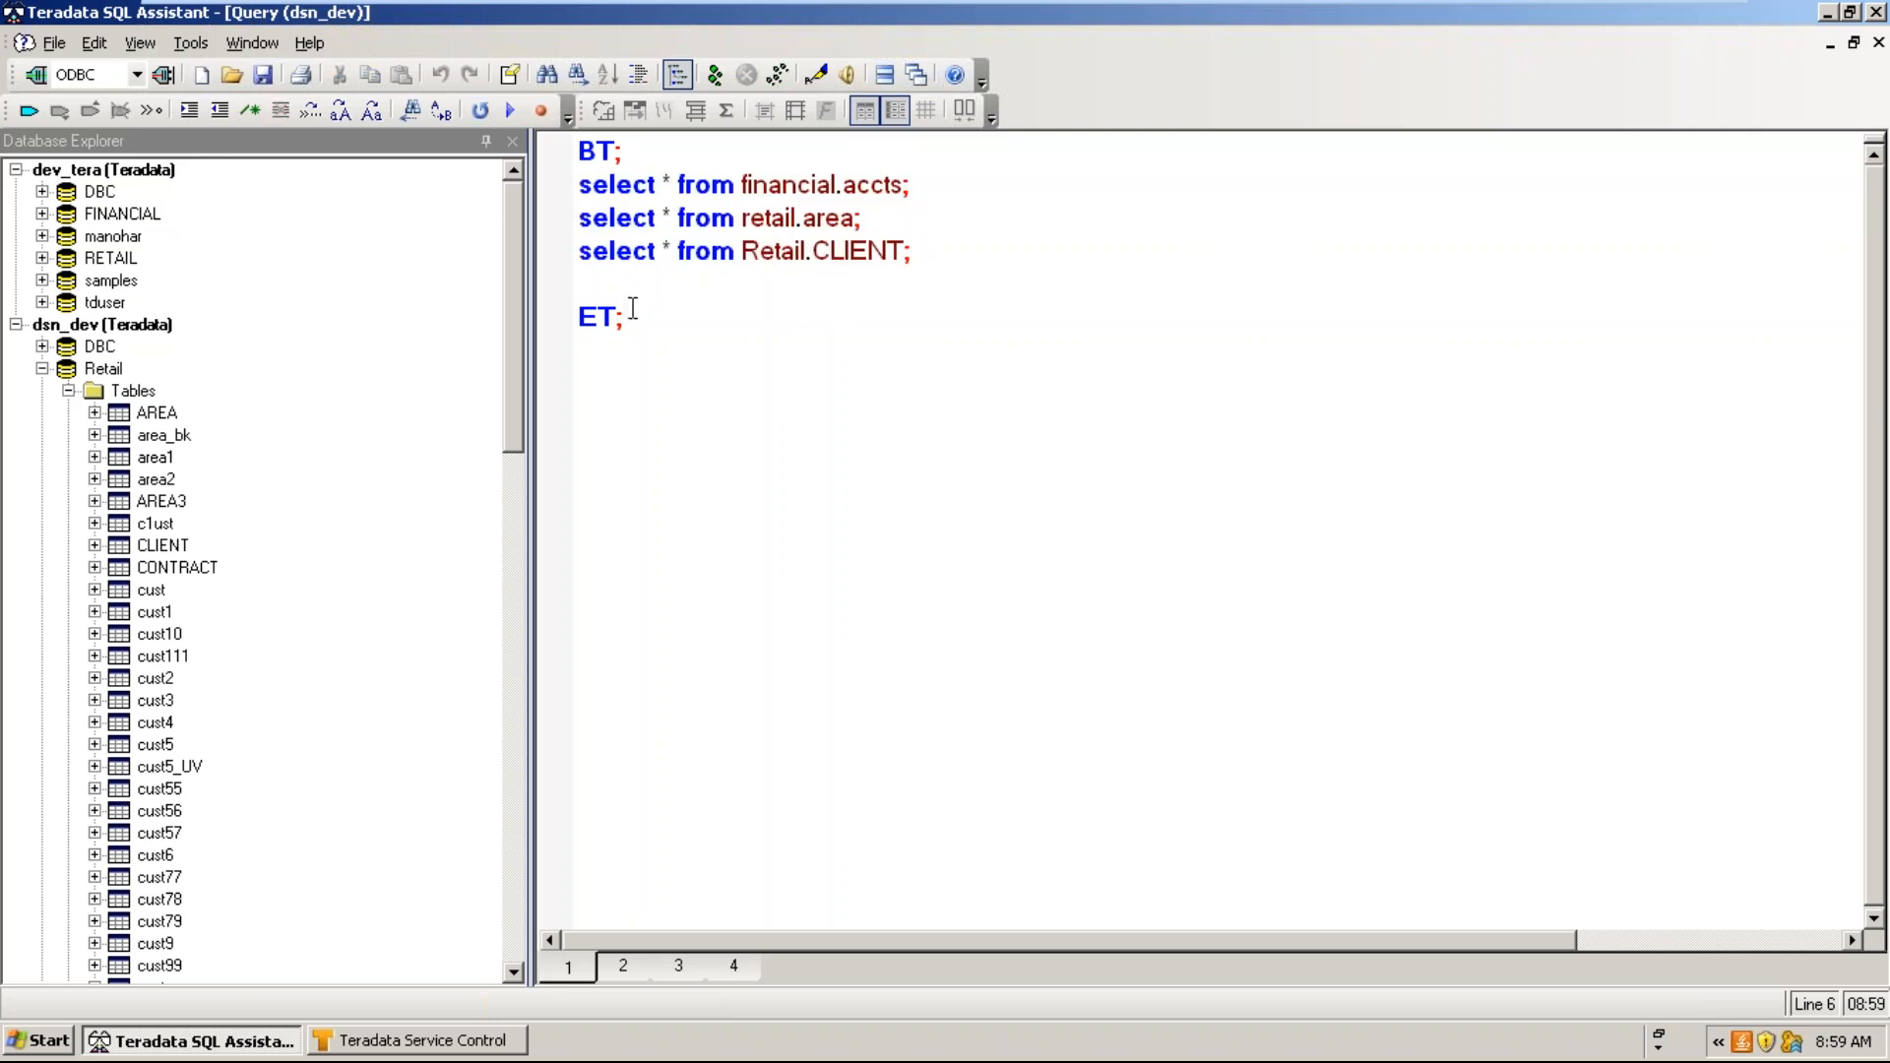
drag(630, 318, 513, 166)
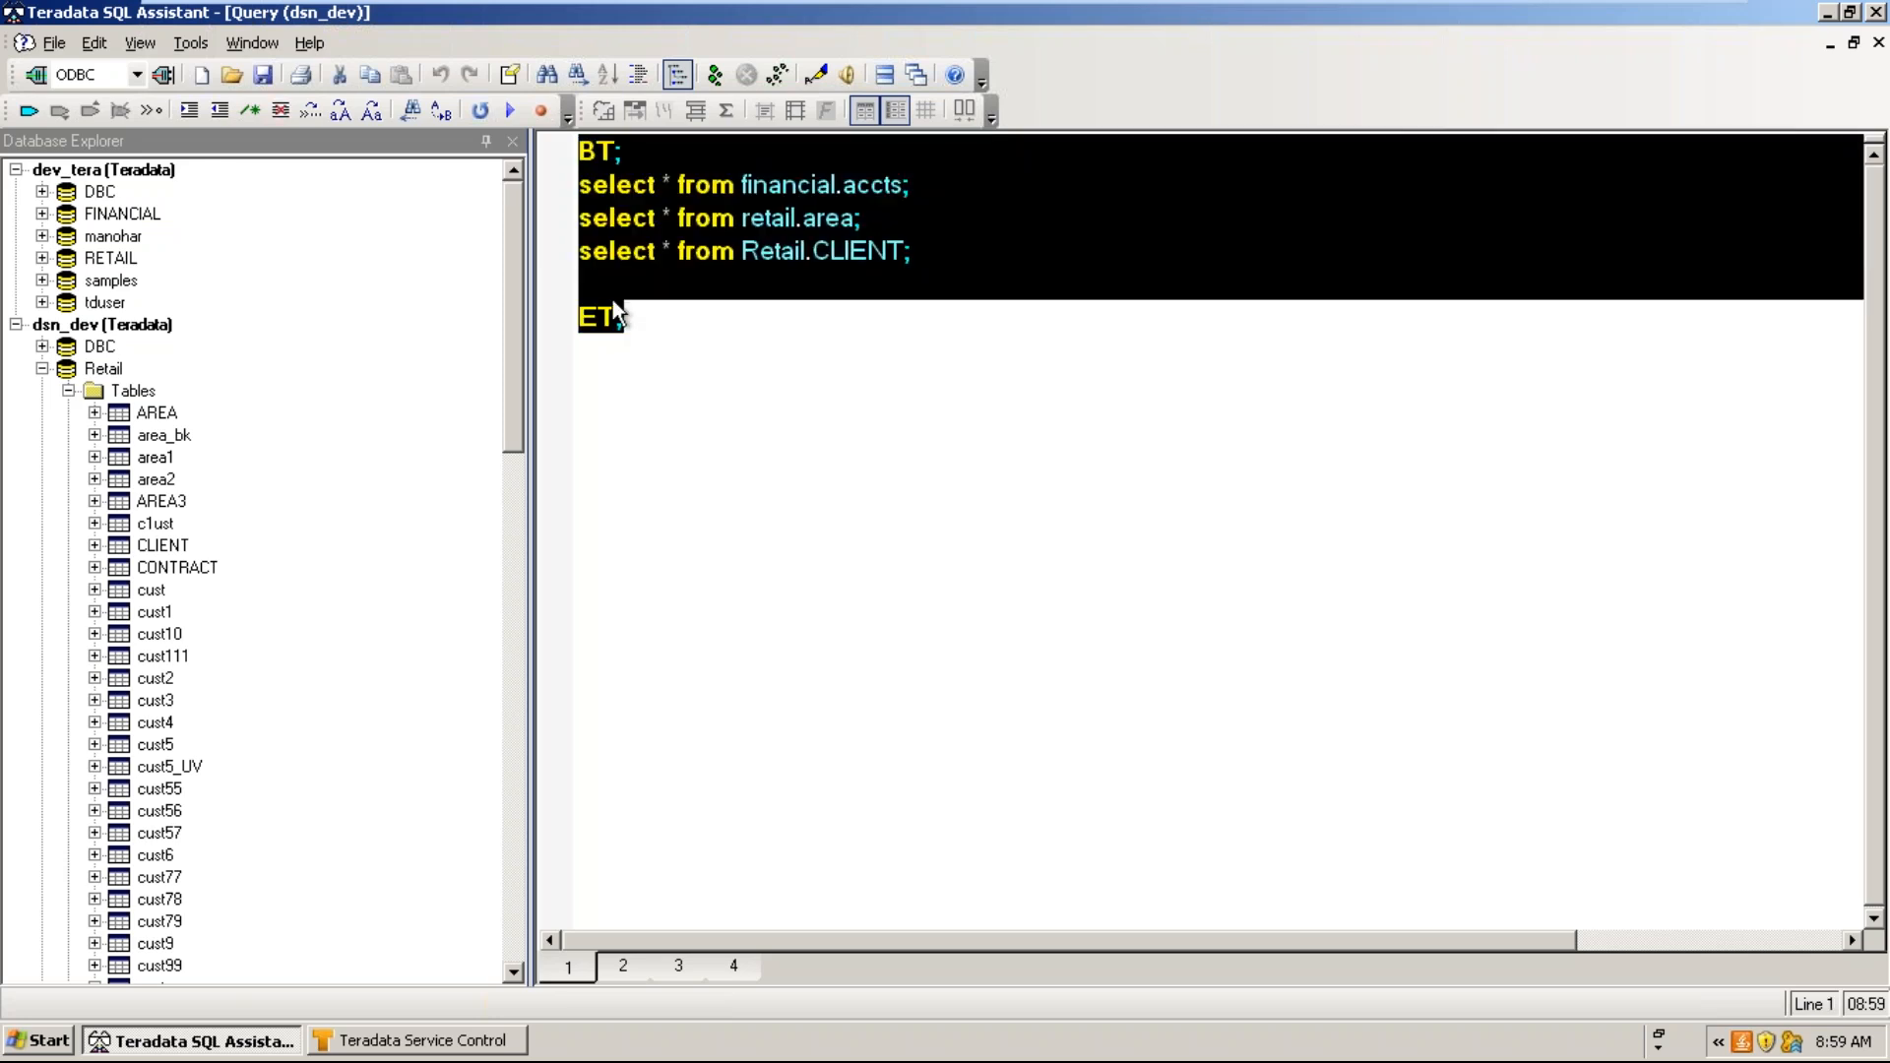
click(745, 290)
drag(942, 246, 568, 194)
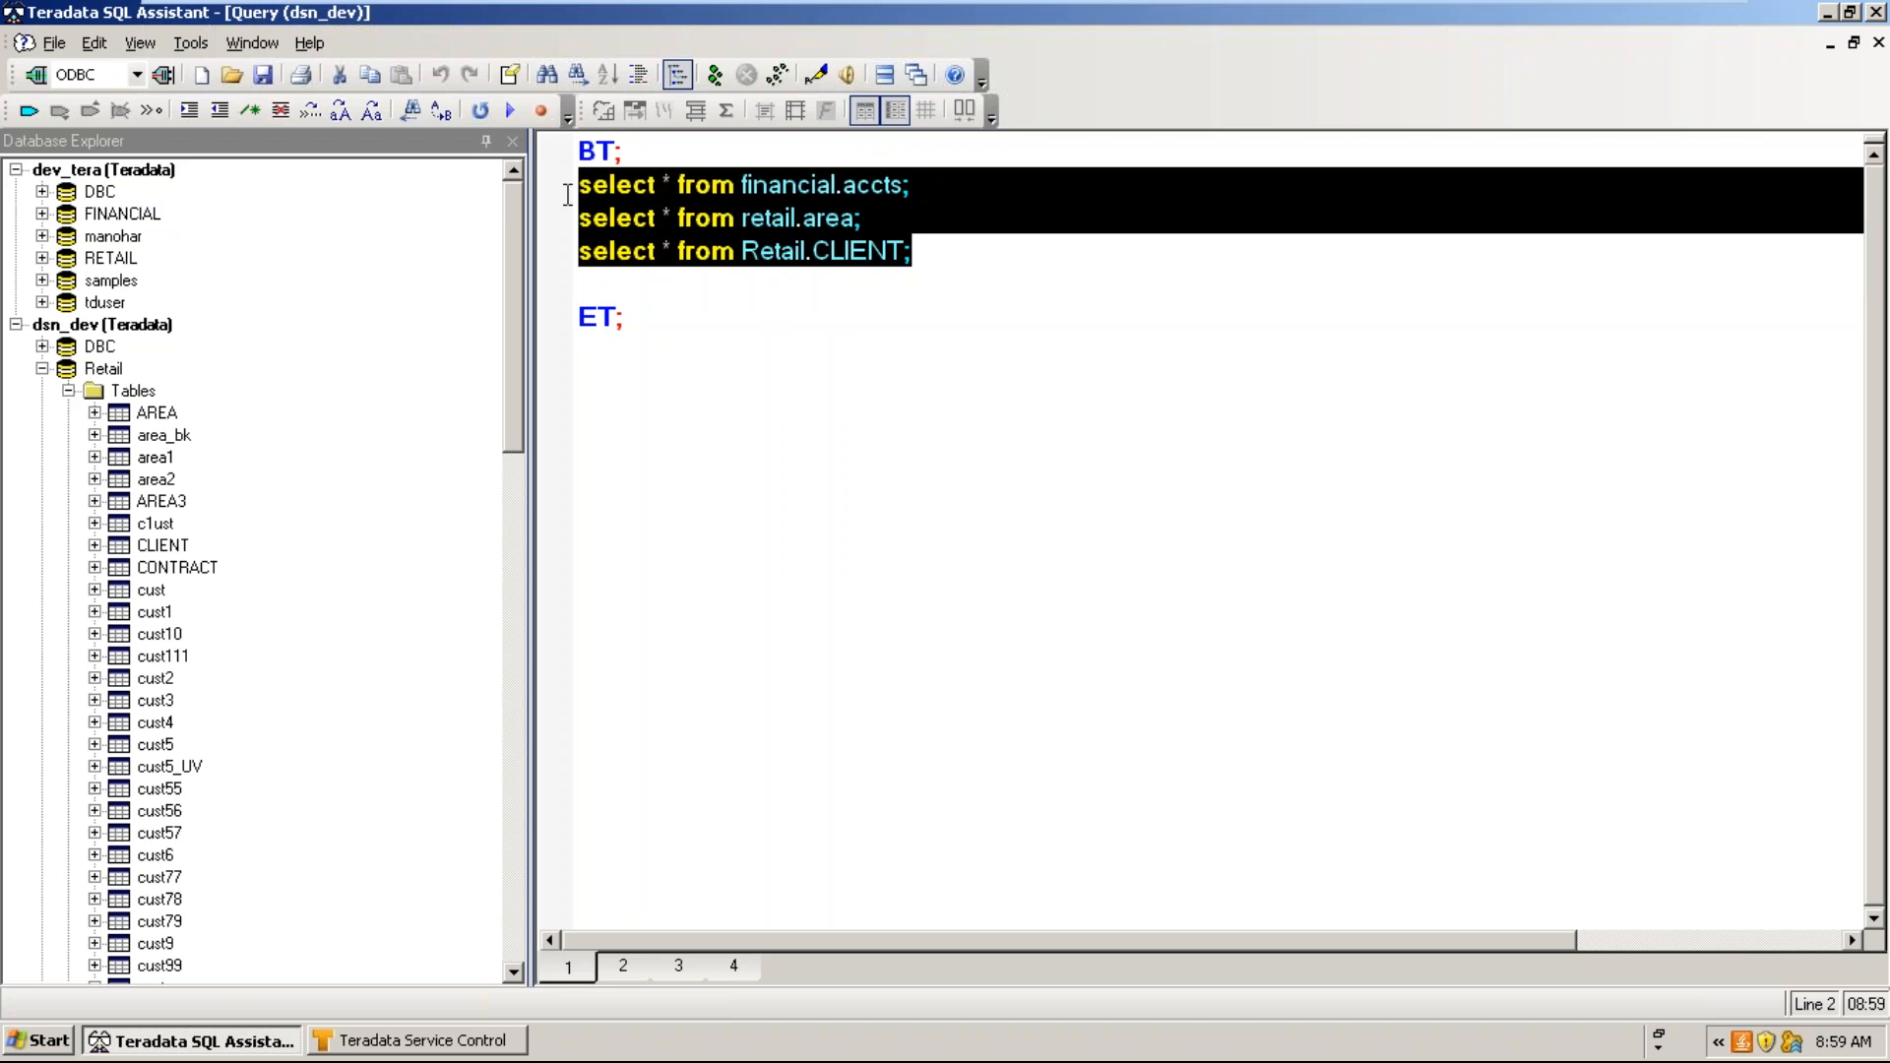
click(689, 260)
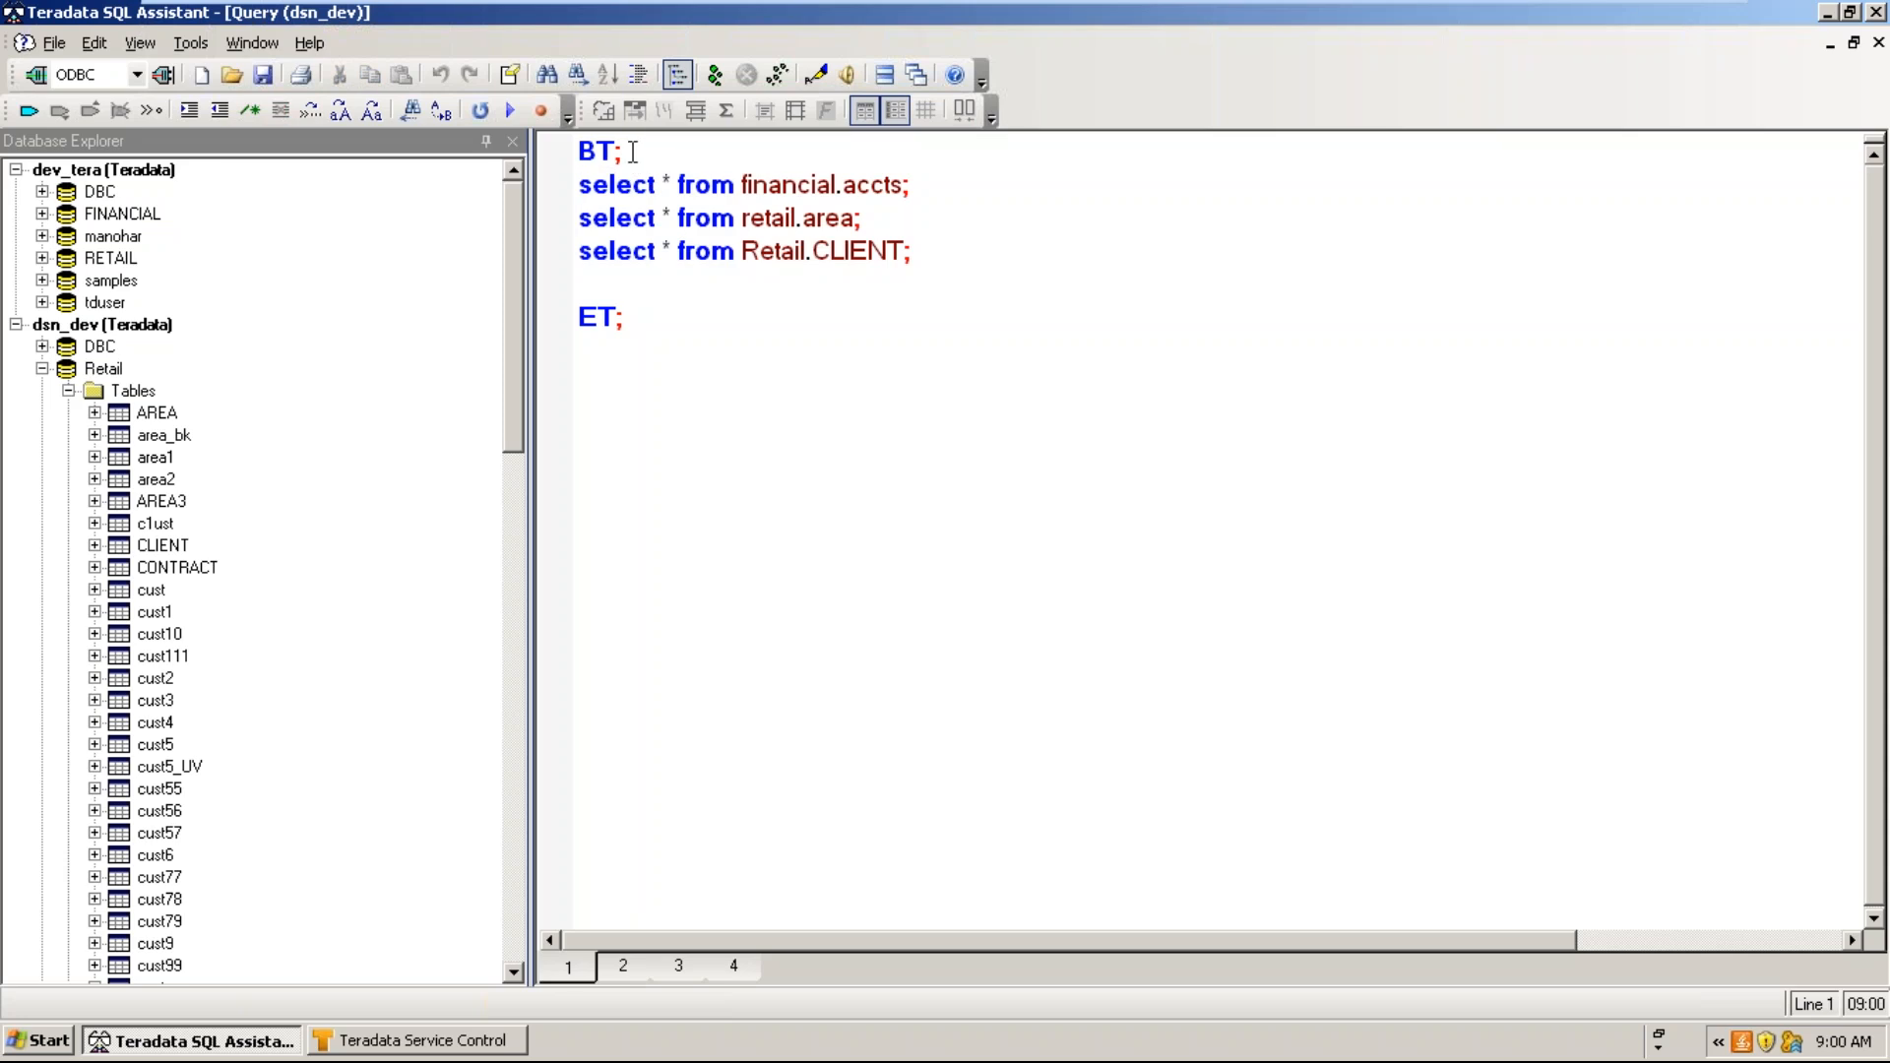
- Remove BT; and ET; from around the select statements and change the second statement's table to retail.areadddd
drag(632, 151, 576, 151)
key(Delete)
drag(642, 316, 578, 316)
key(Delete)
click(859, 224)
text(dddd)
drag(938, 184, 479, 175)
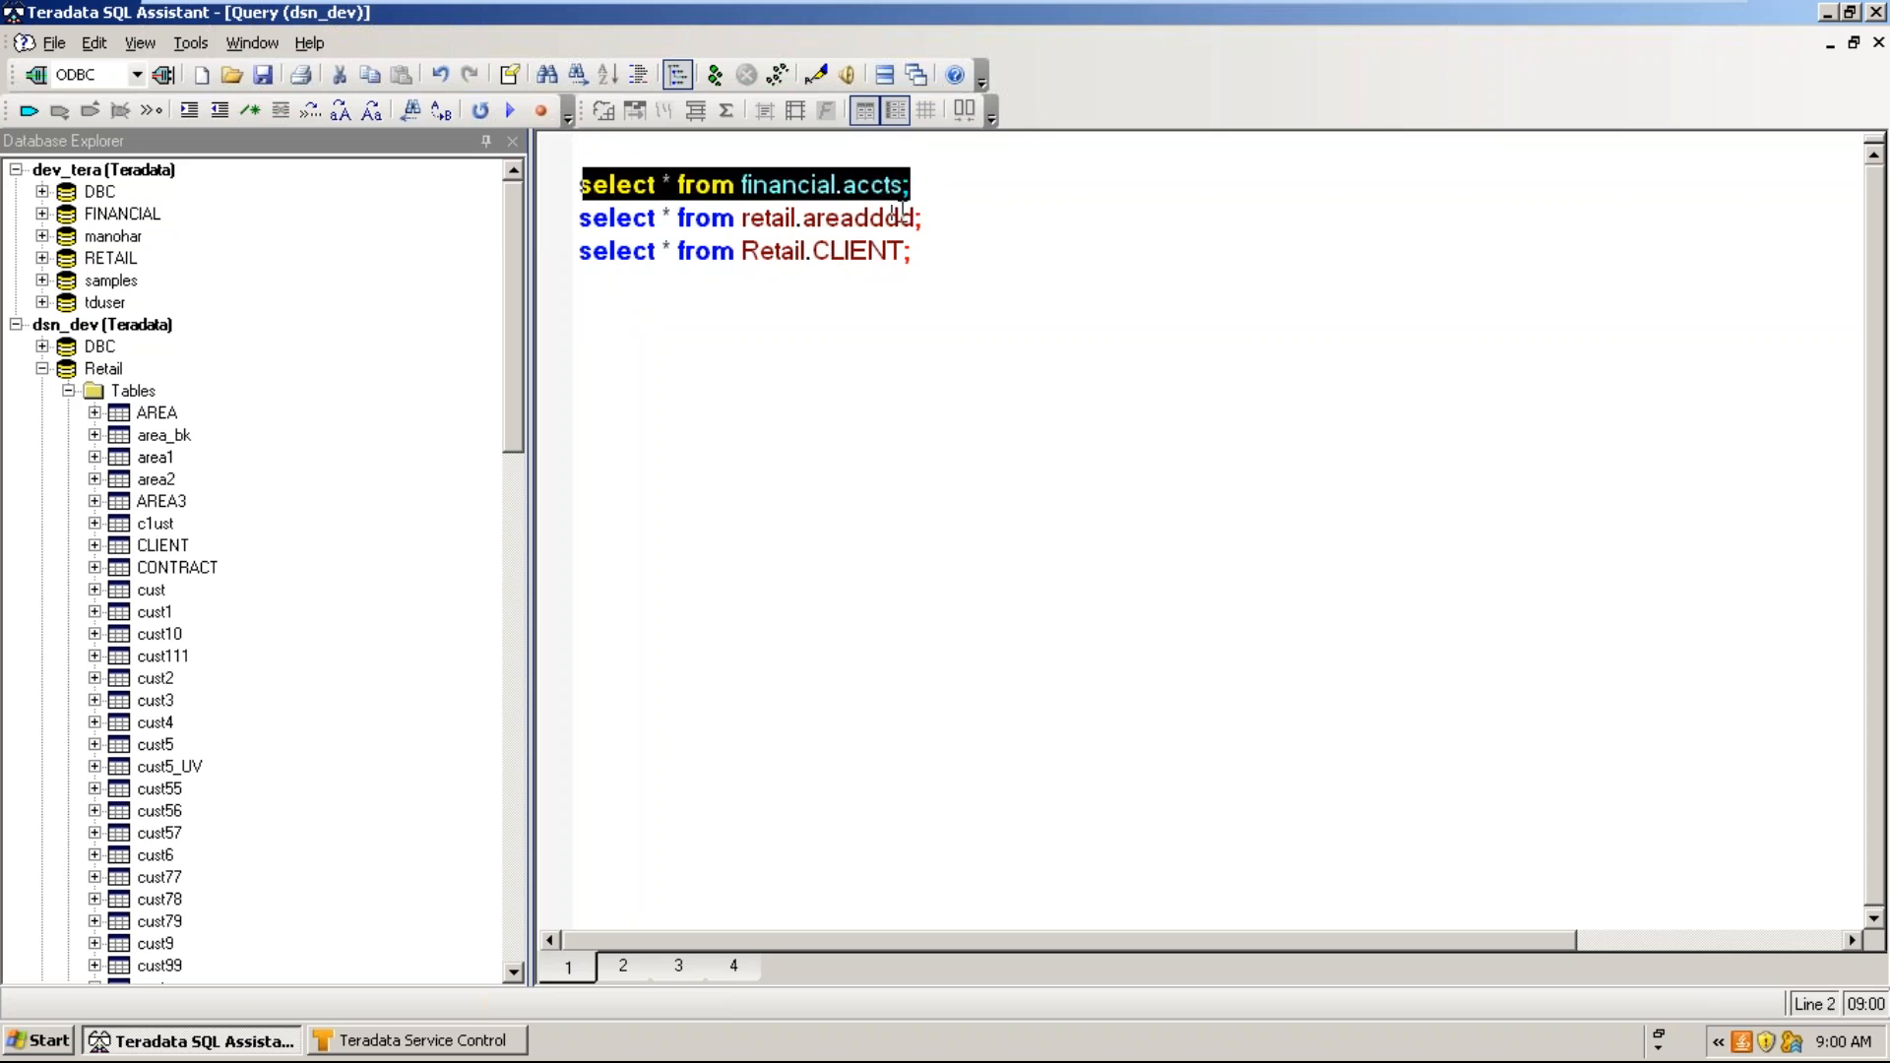
drag(922, 219, 558, 231)
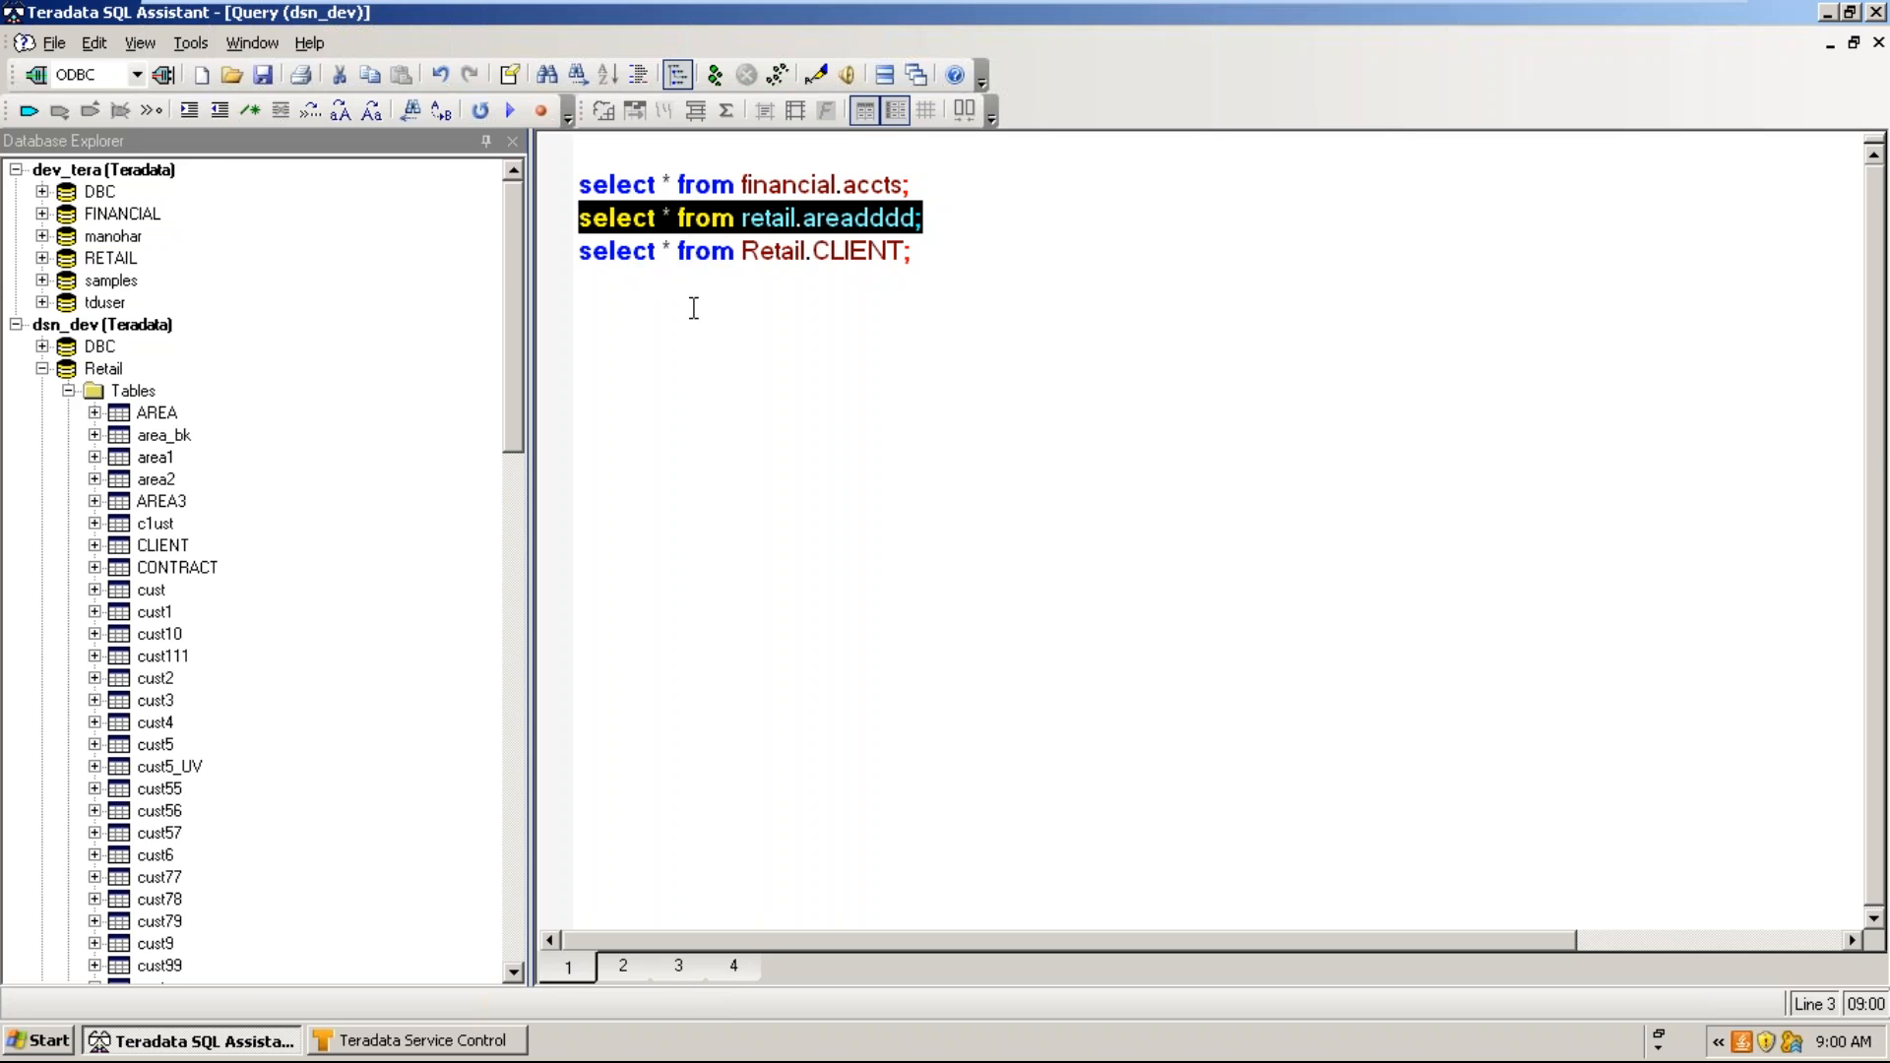
click(709, 323)
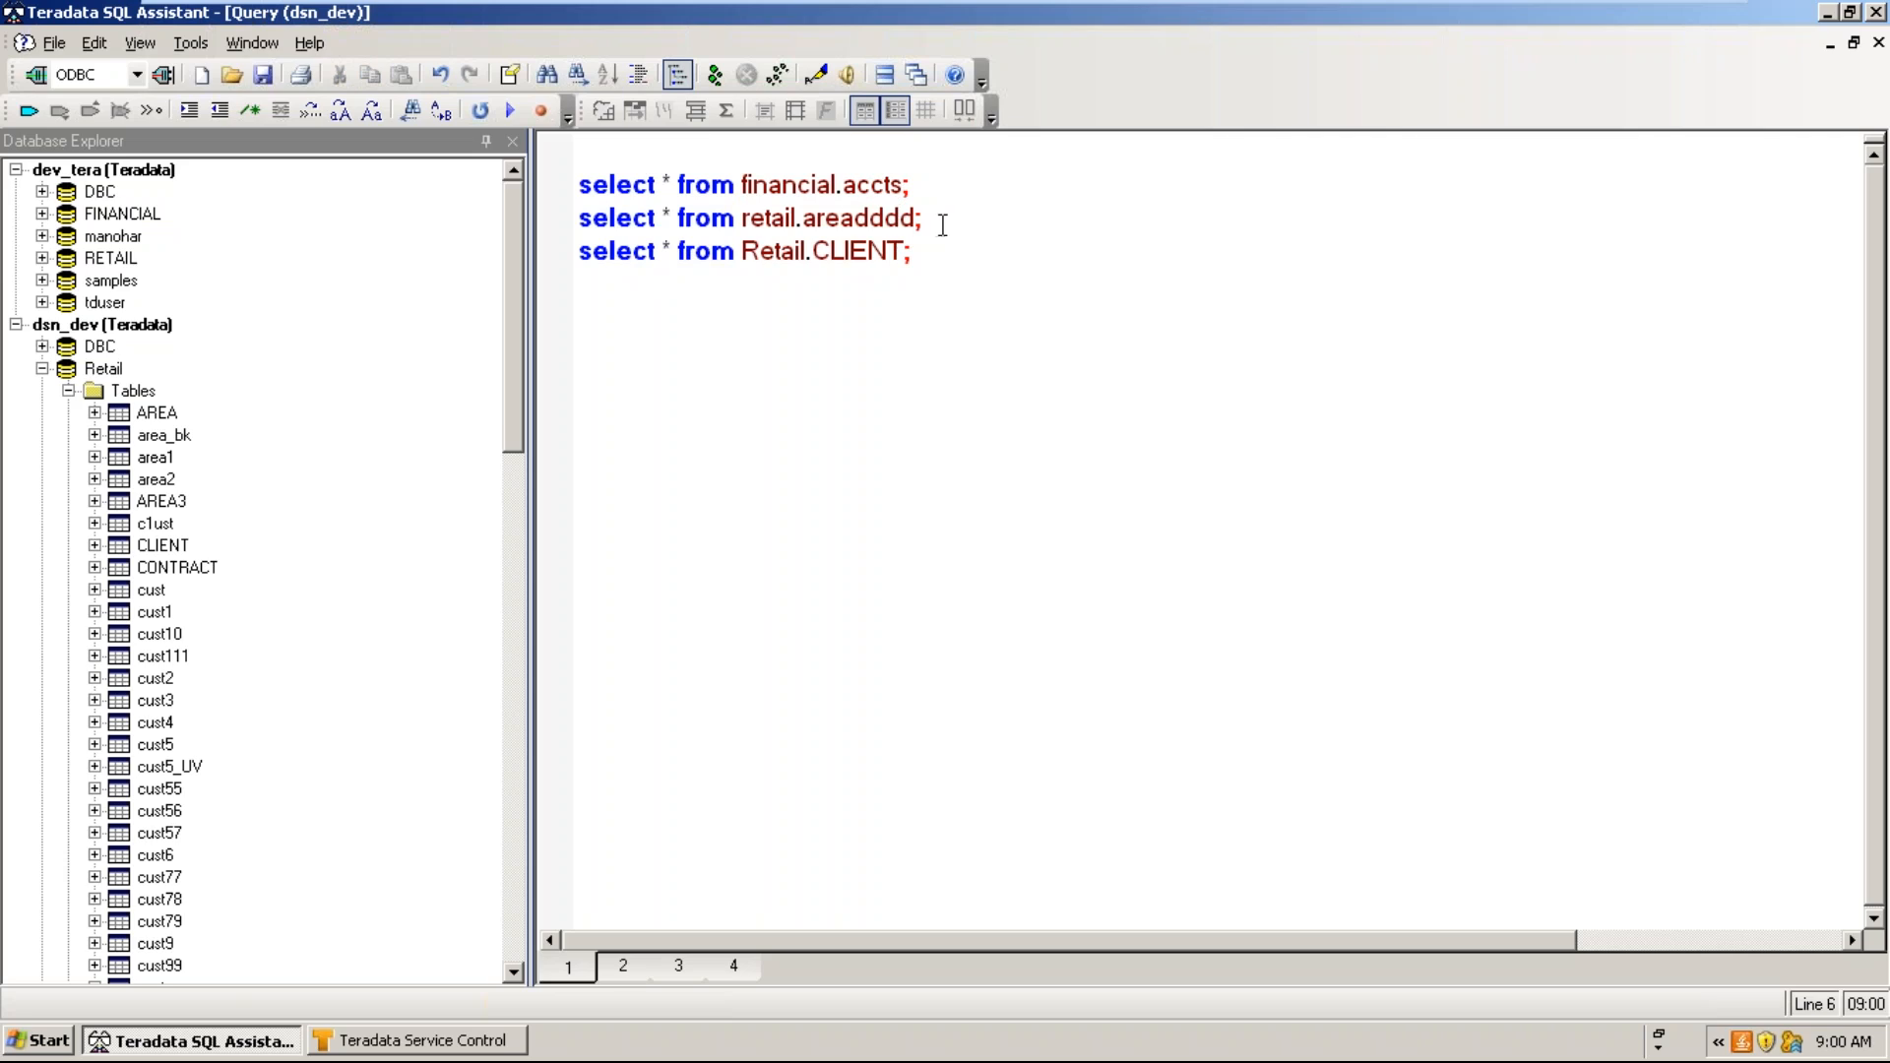
drag(938, 221, 545, 231)
drag(935, 254, 556, 253)
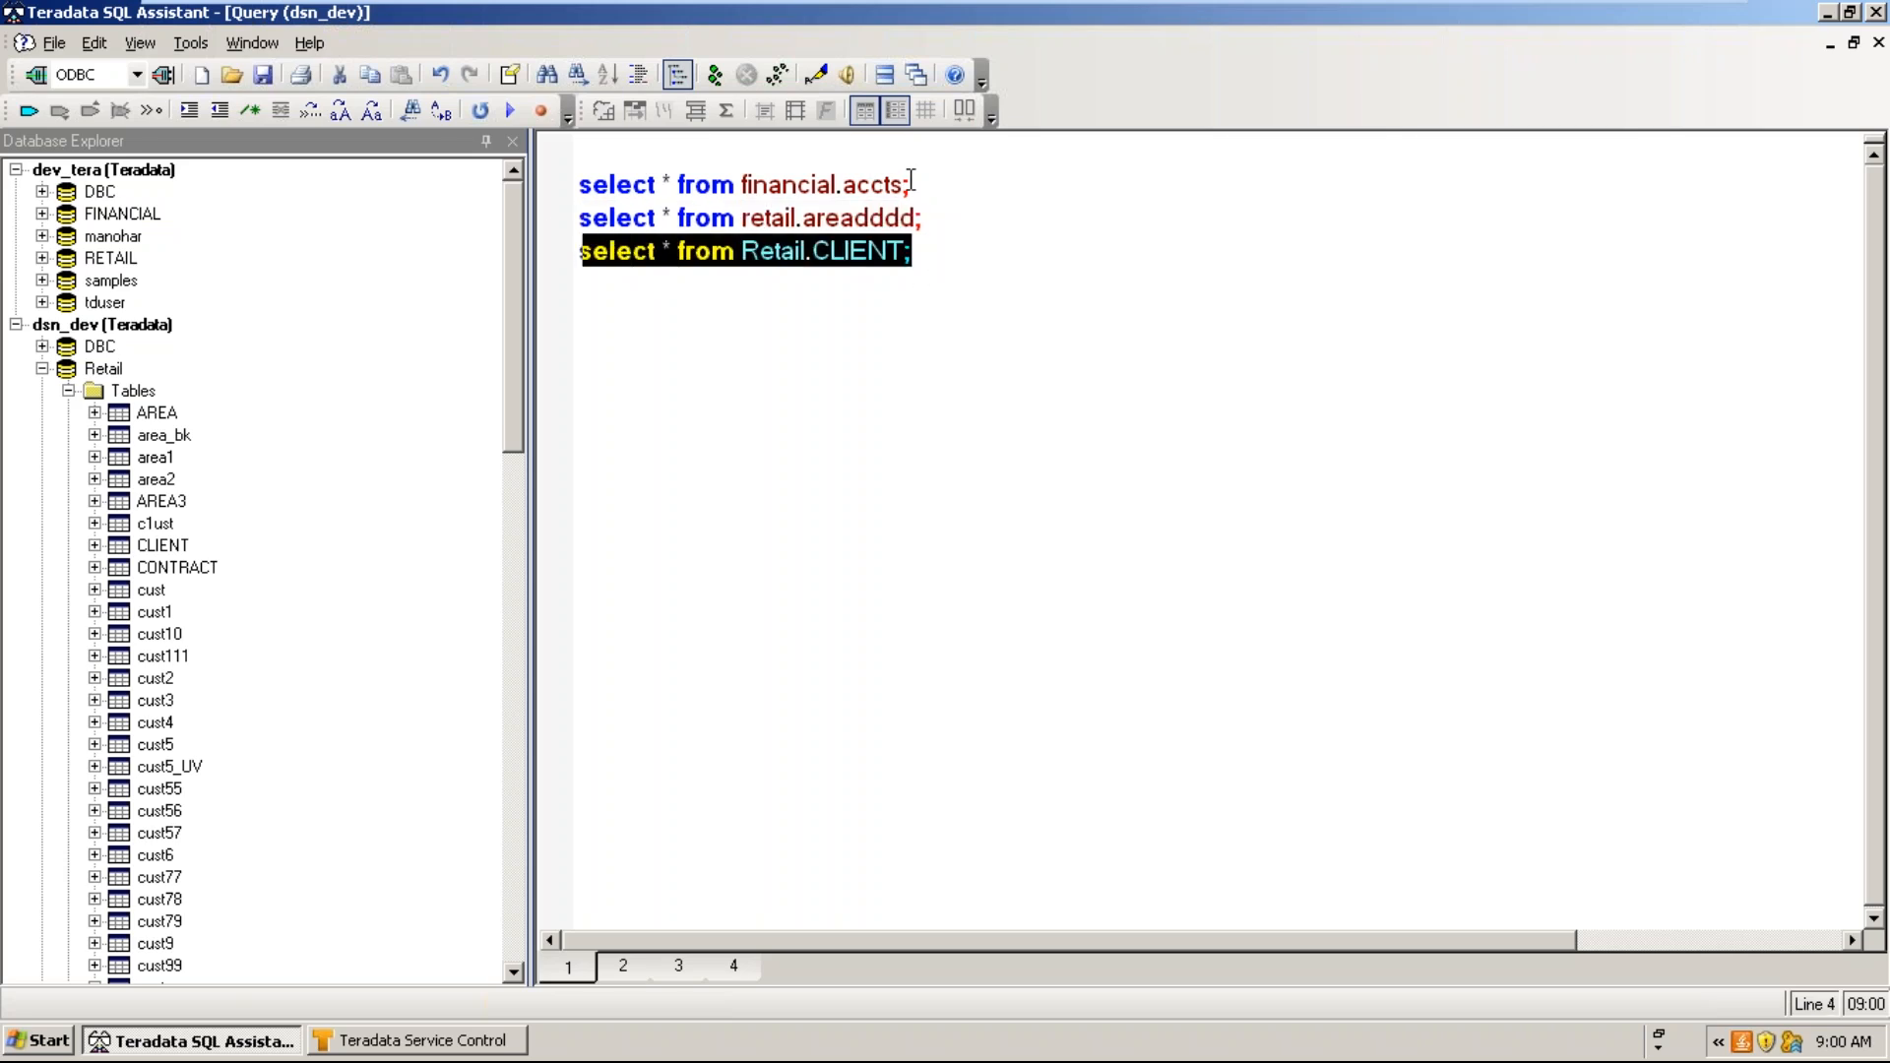
drag(914, 182, 561, 185)
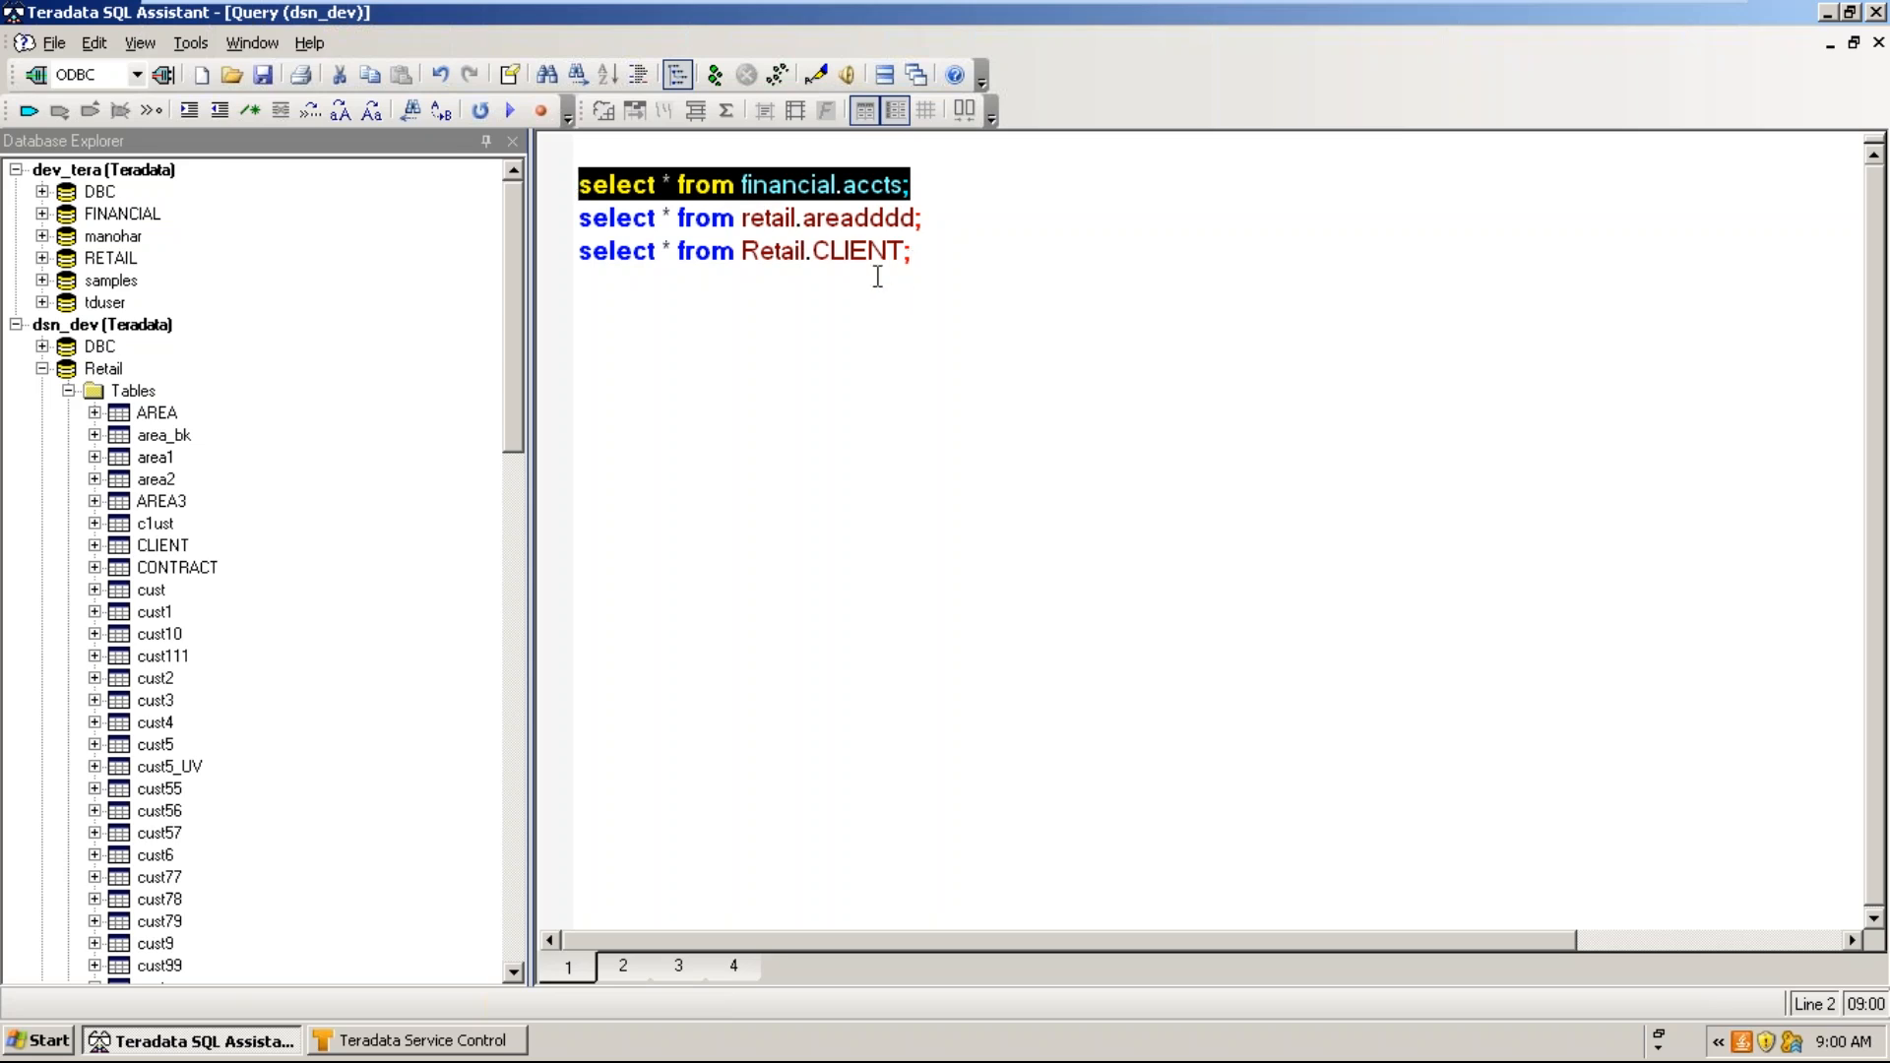
mouse_move(1646, 12)
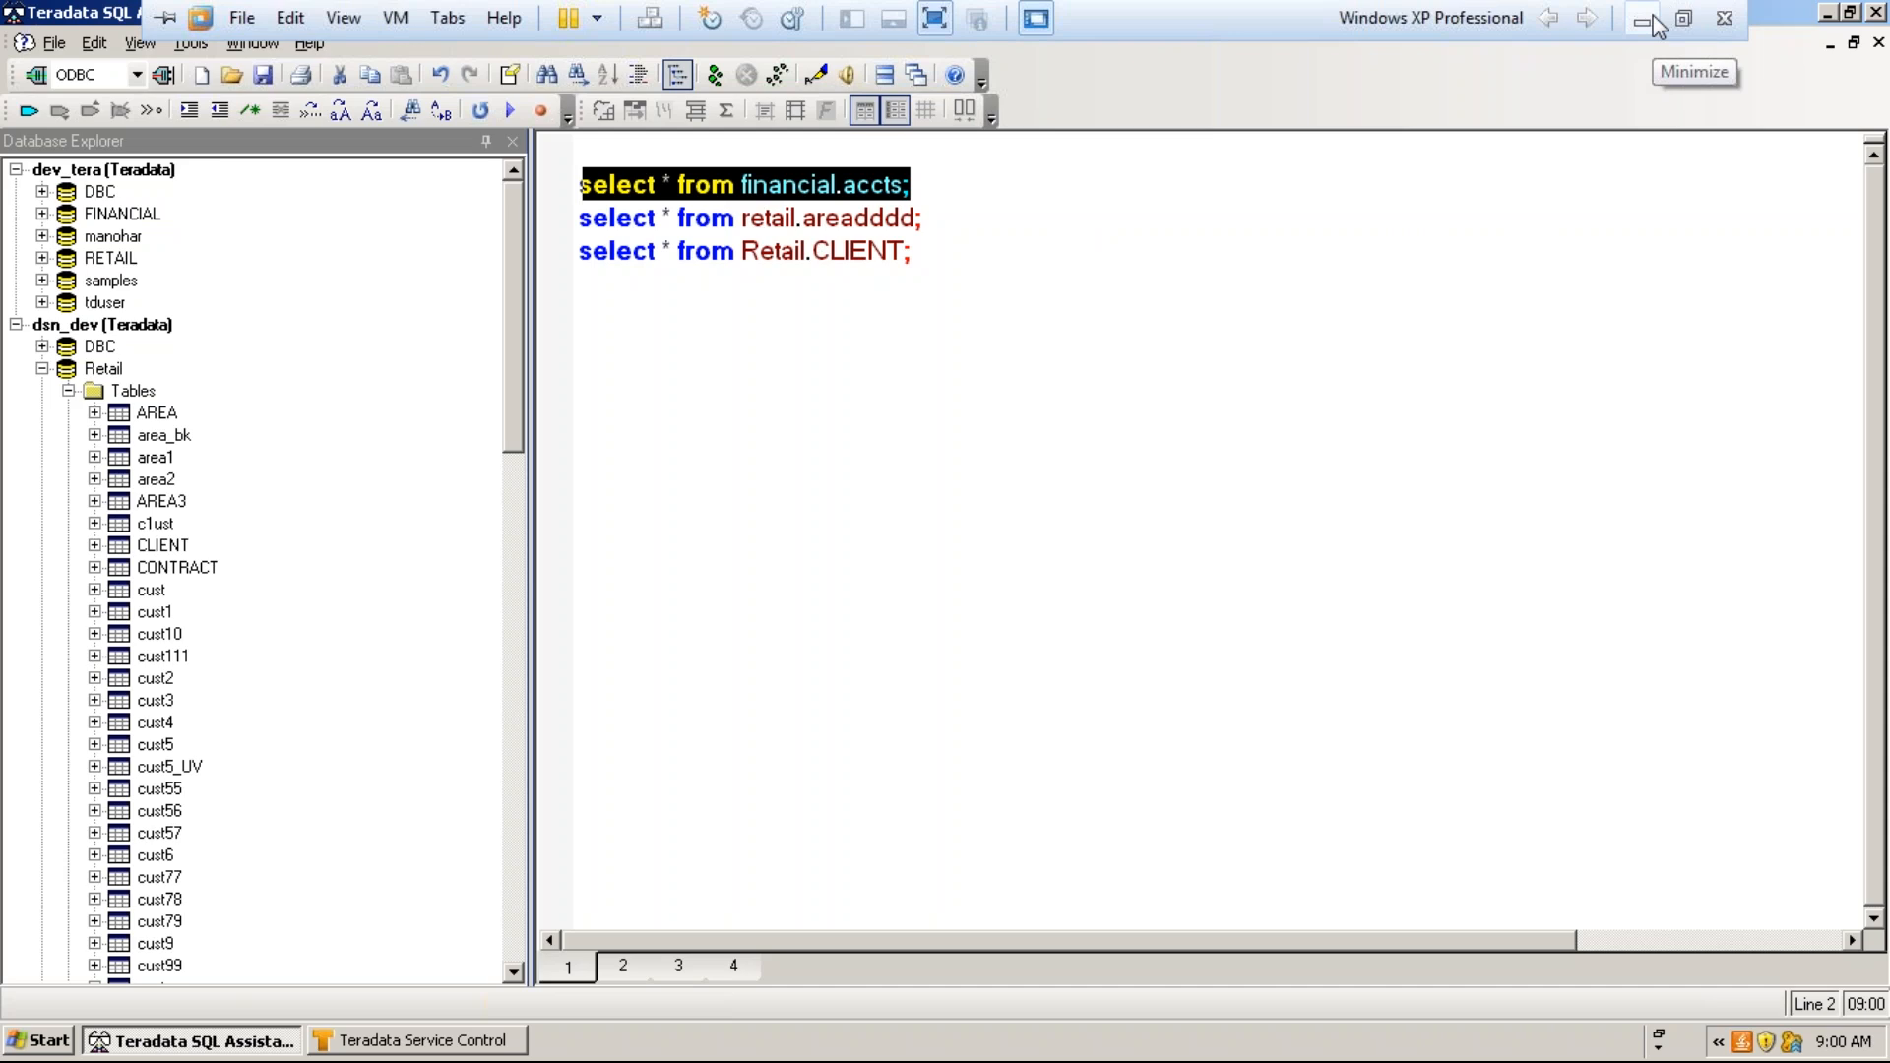
click(1264, 493)
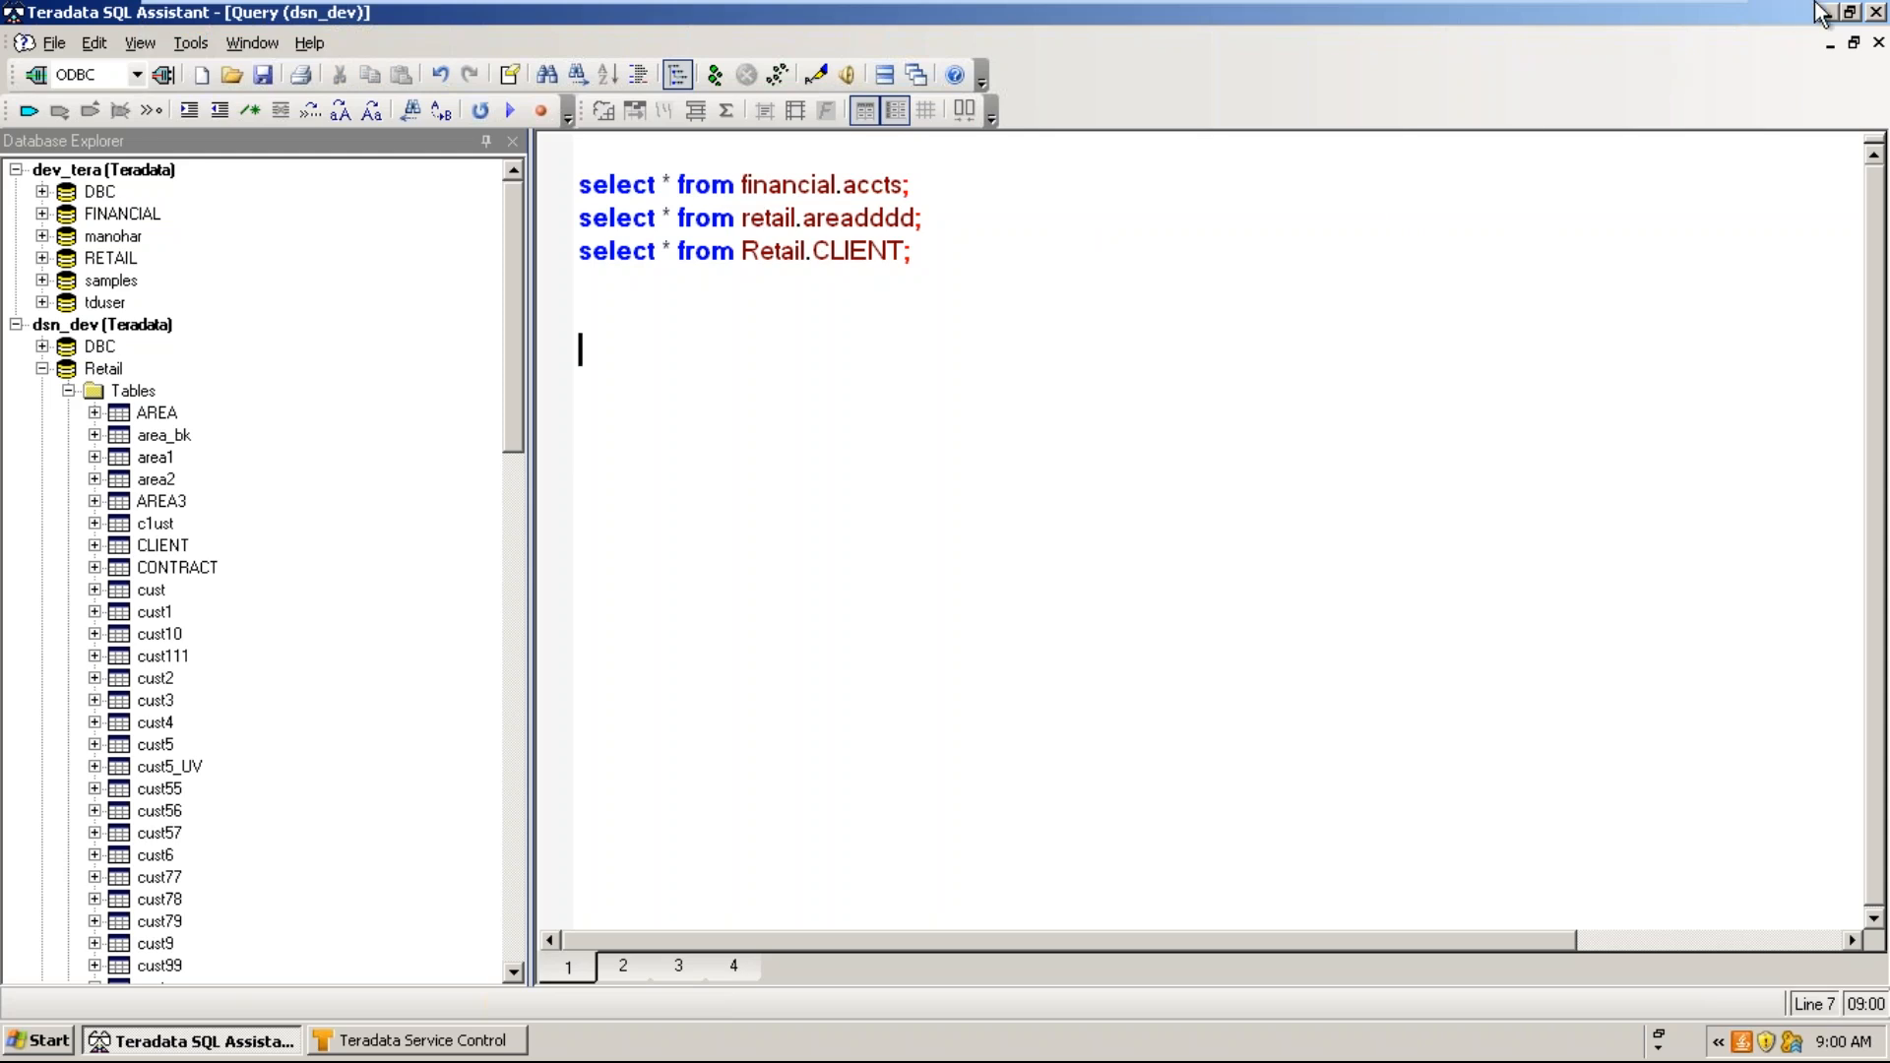
mouse_move(1650, 14)
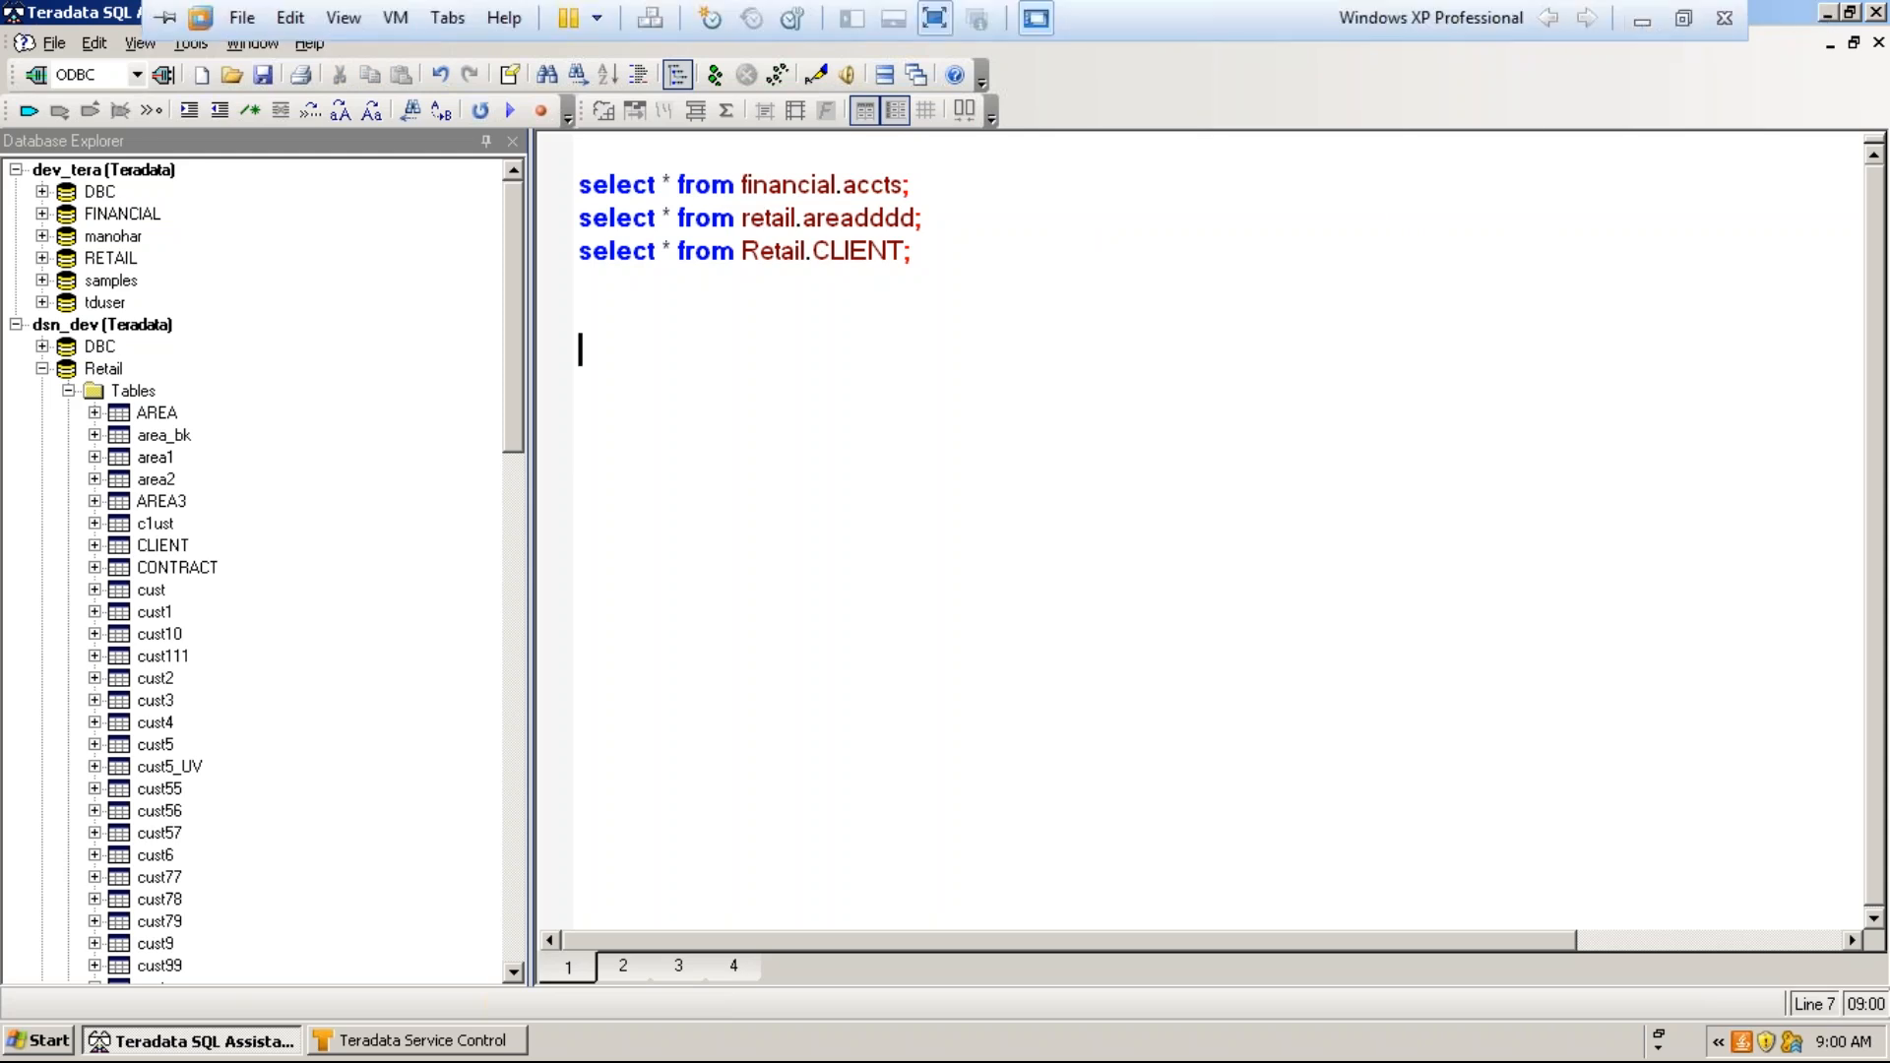
click(924, 252)
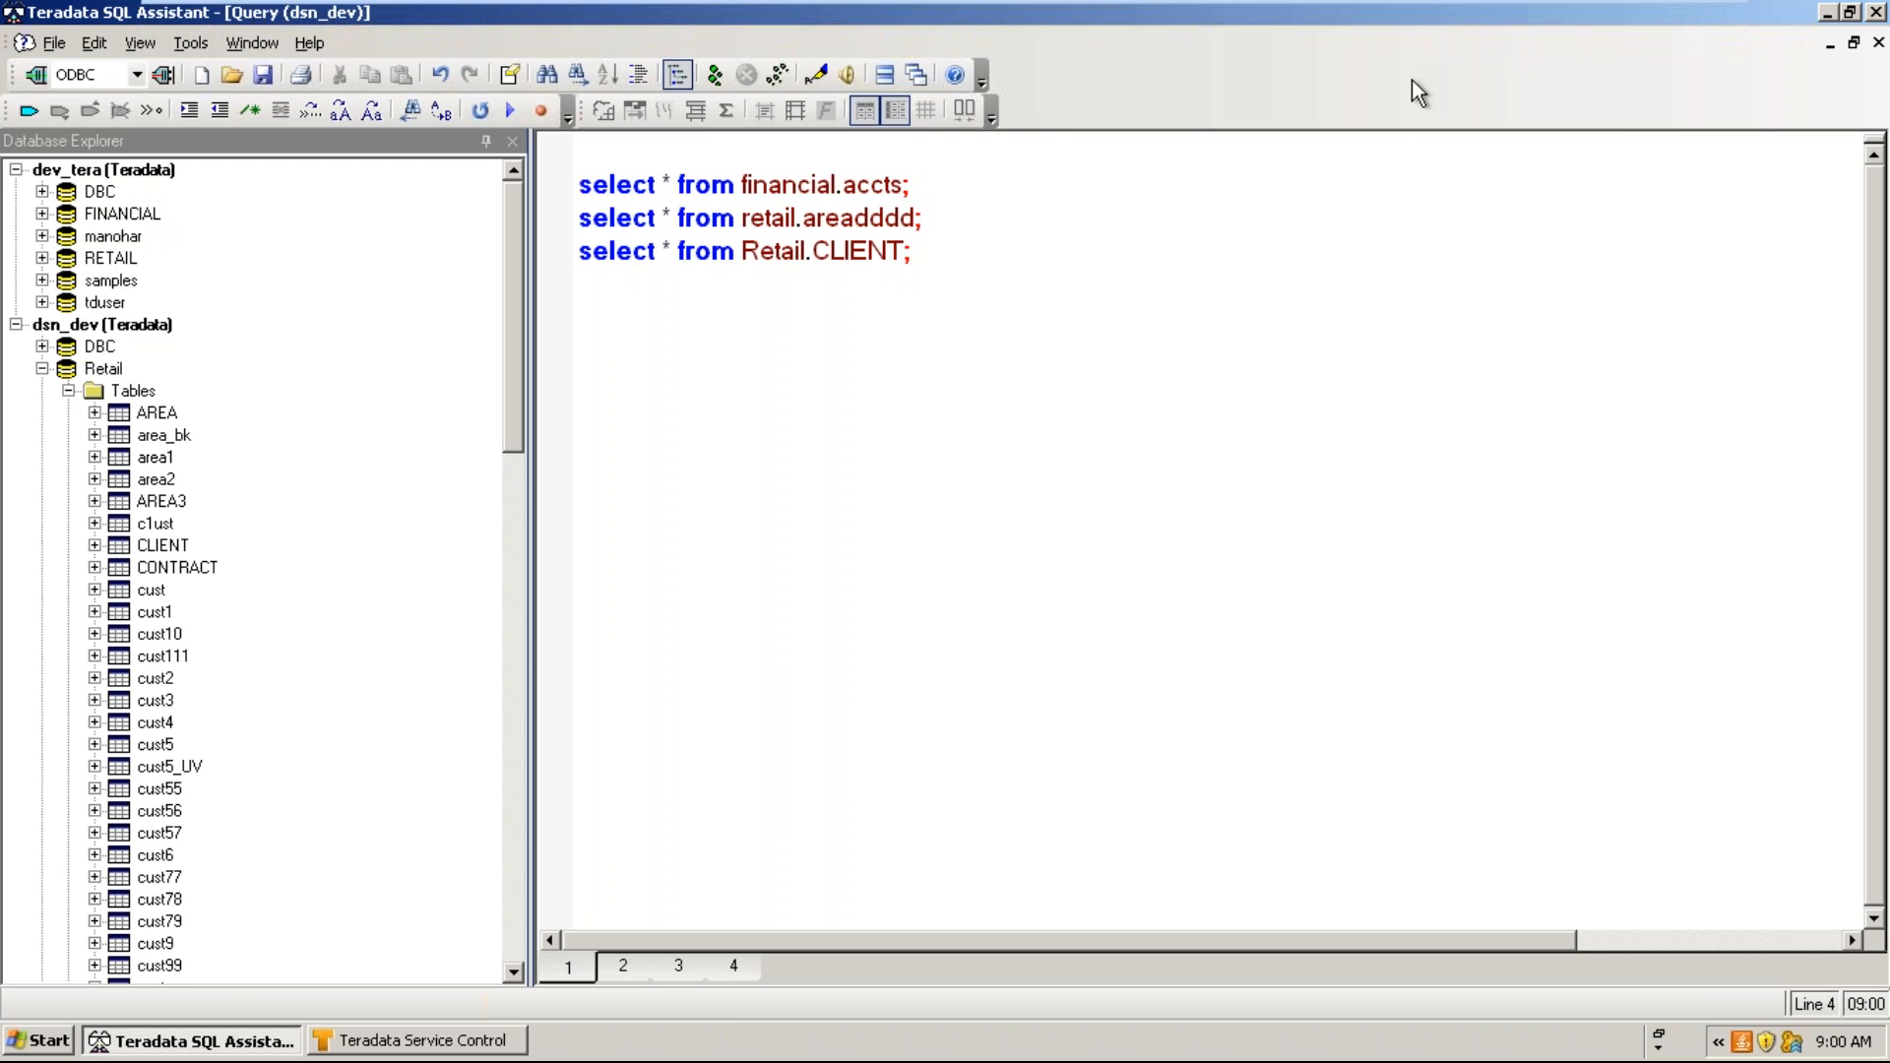
click(1641, 16)
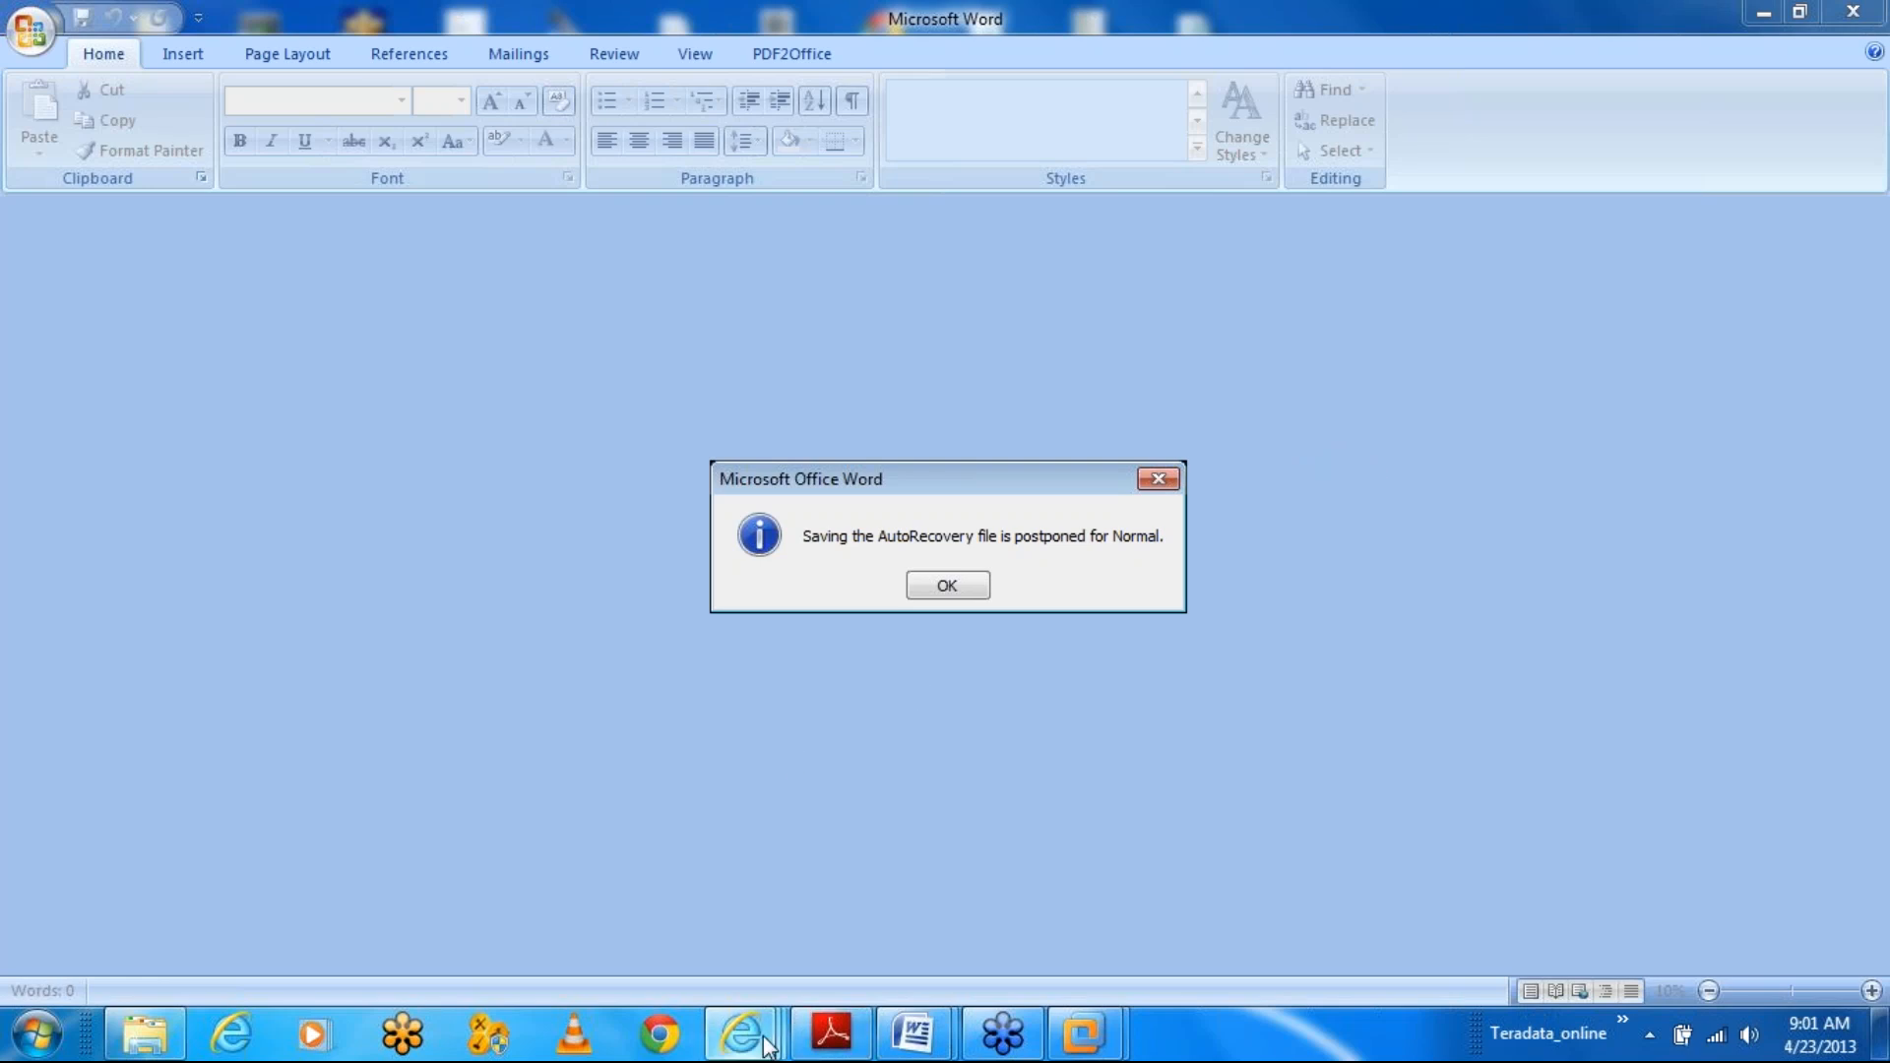
mouse_move(1088, 1029)
click(1308, 895)
click(754, 445)
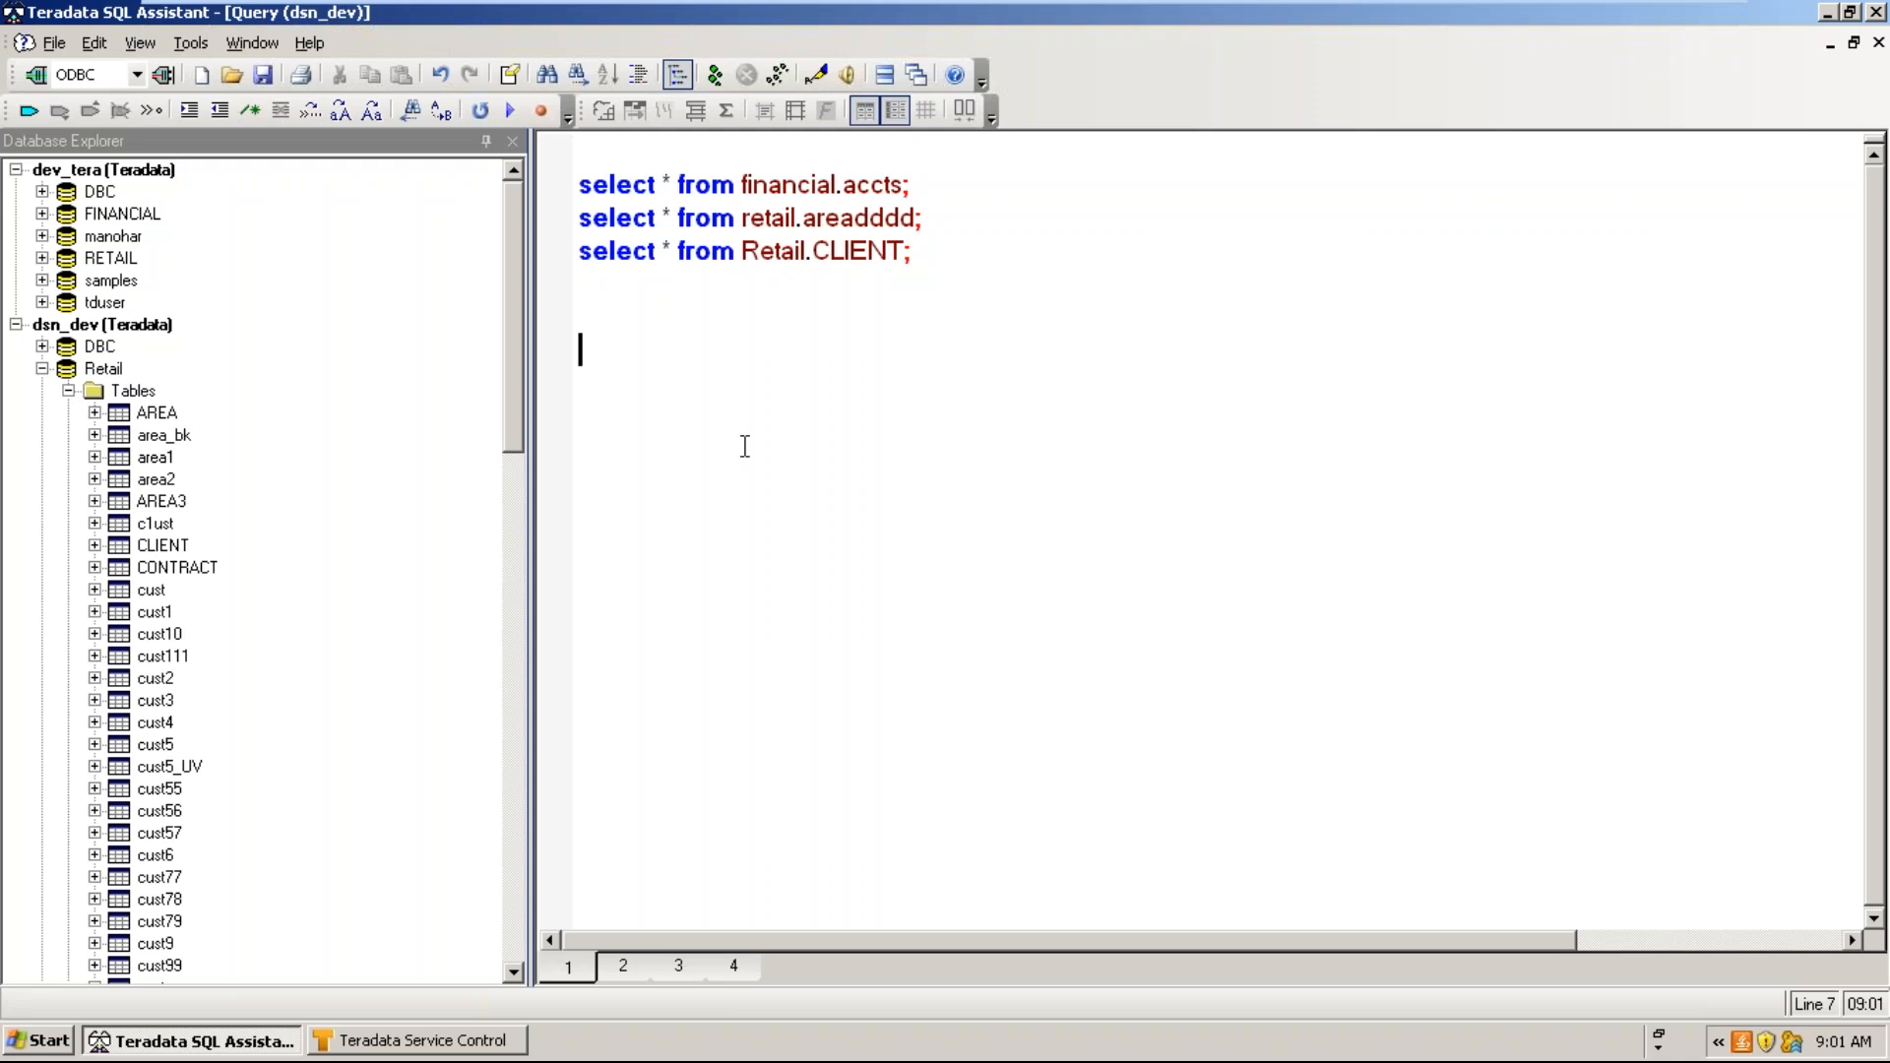
- Check the system data sources in the ODBC Data Source Administrator, close it, and reopen it on the user data sources
click(202, 54)
click(258, 249)
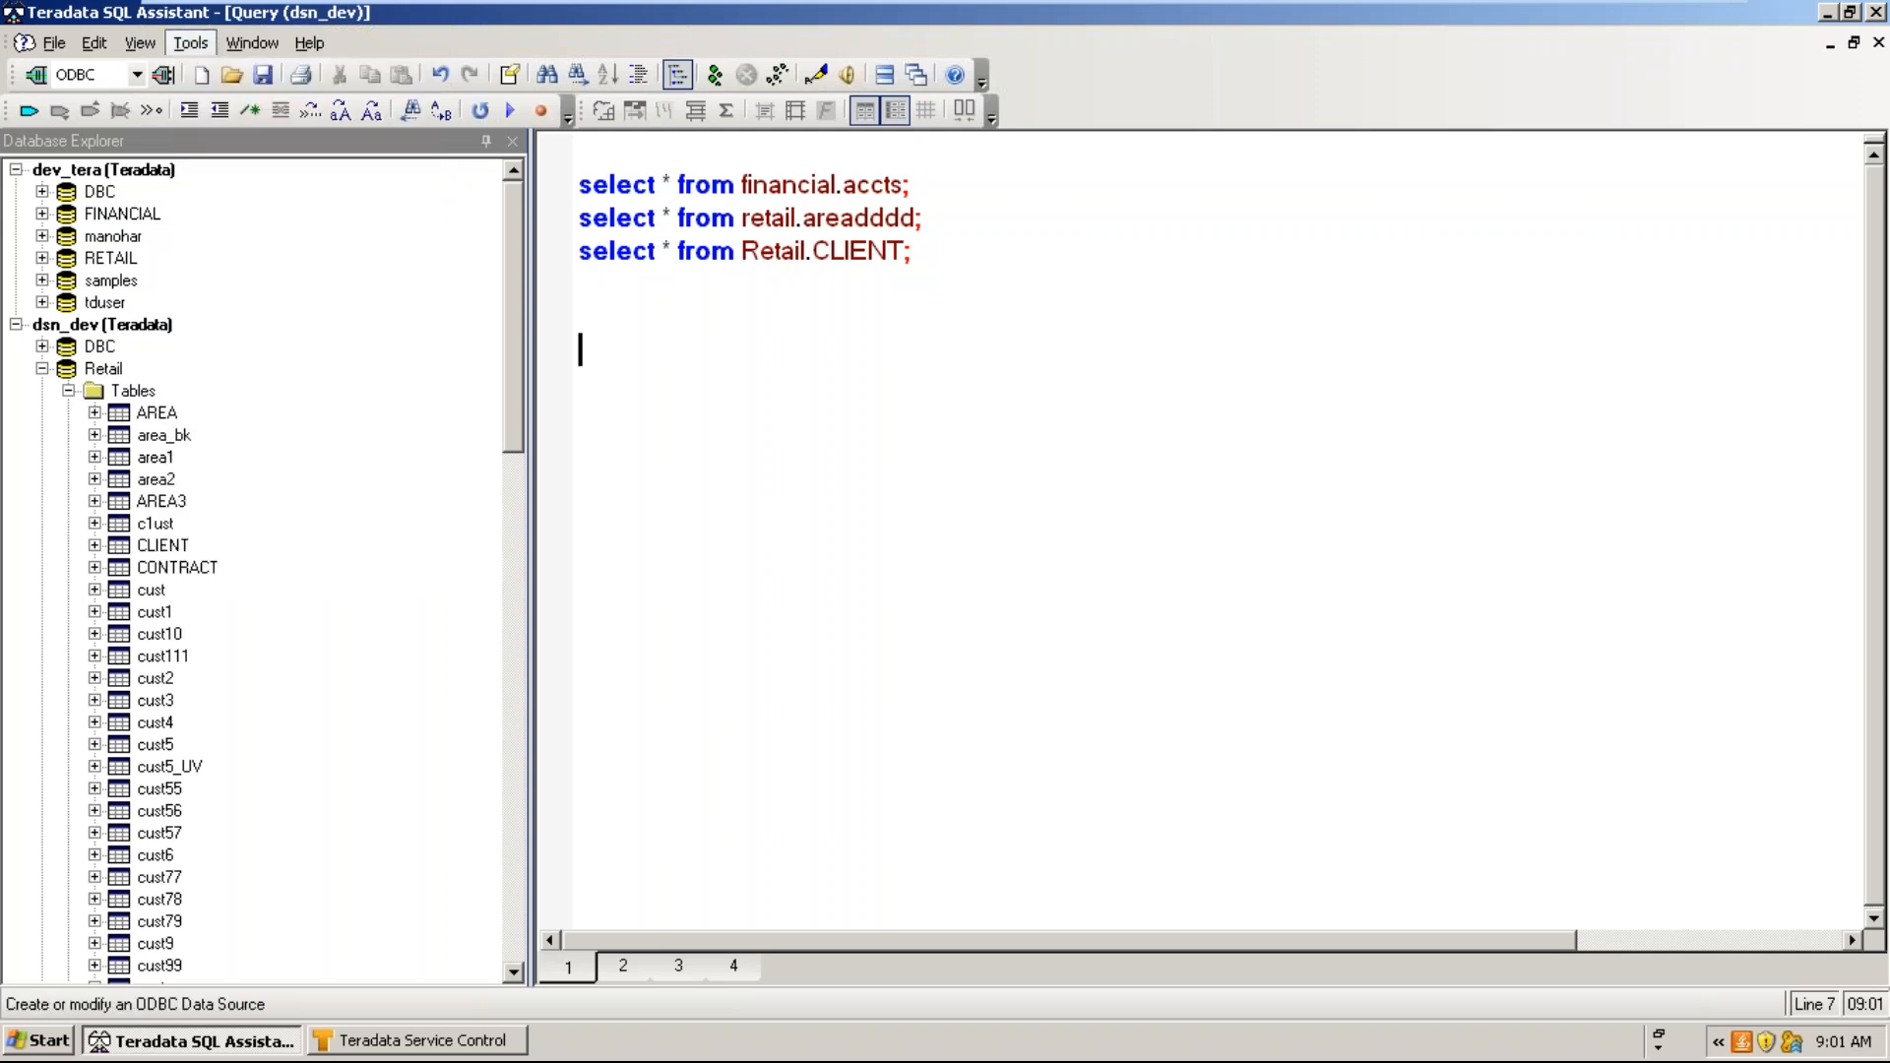
click(741, 320)
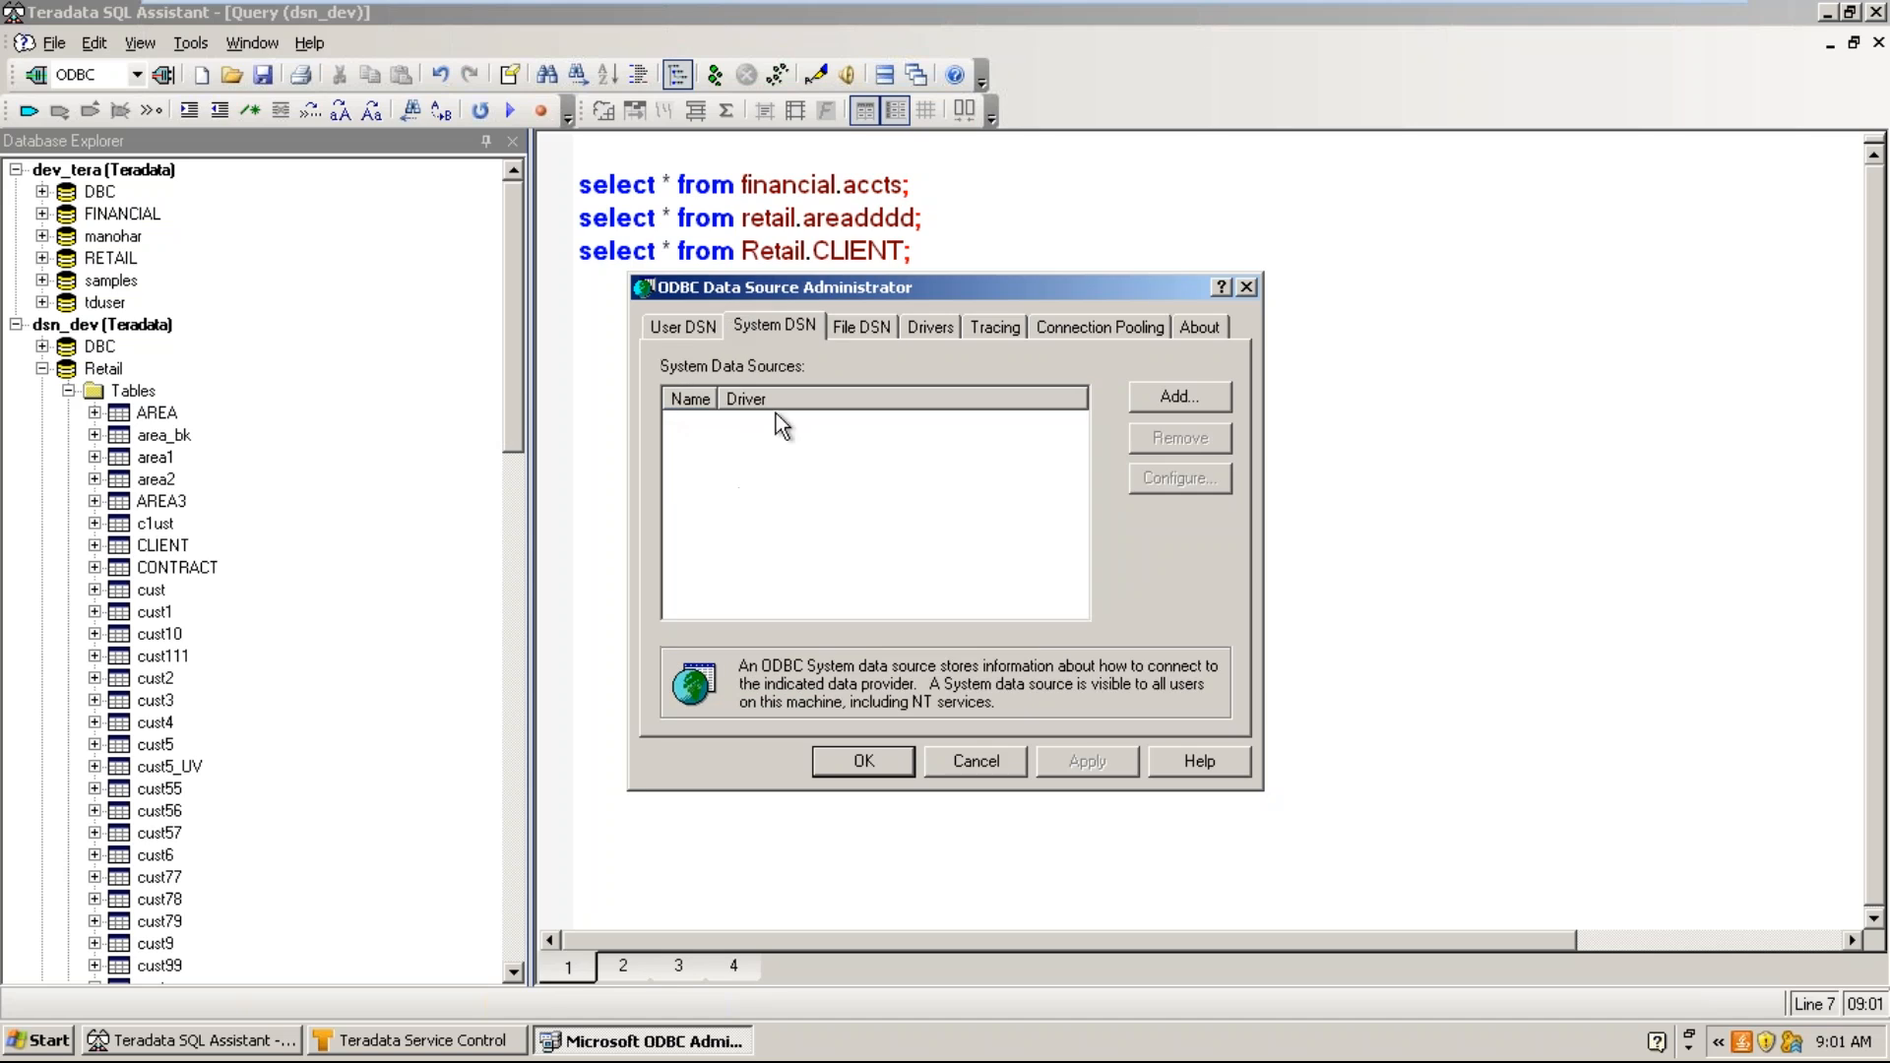
click(1247, 287)
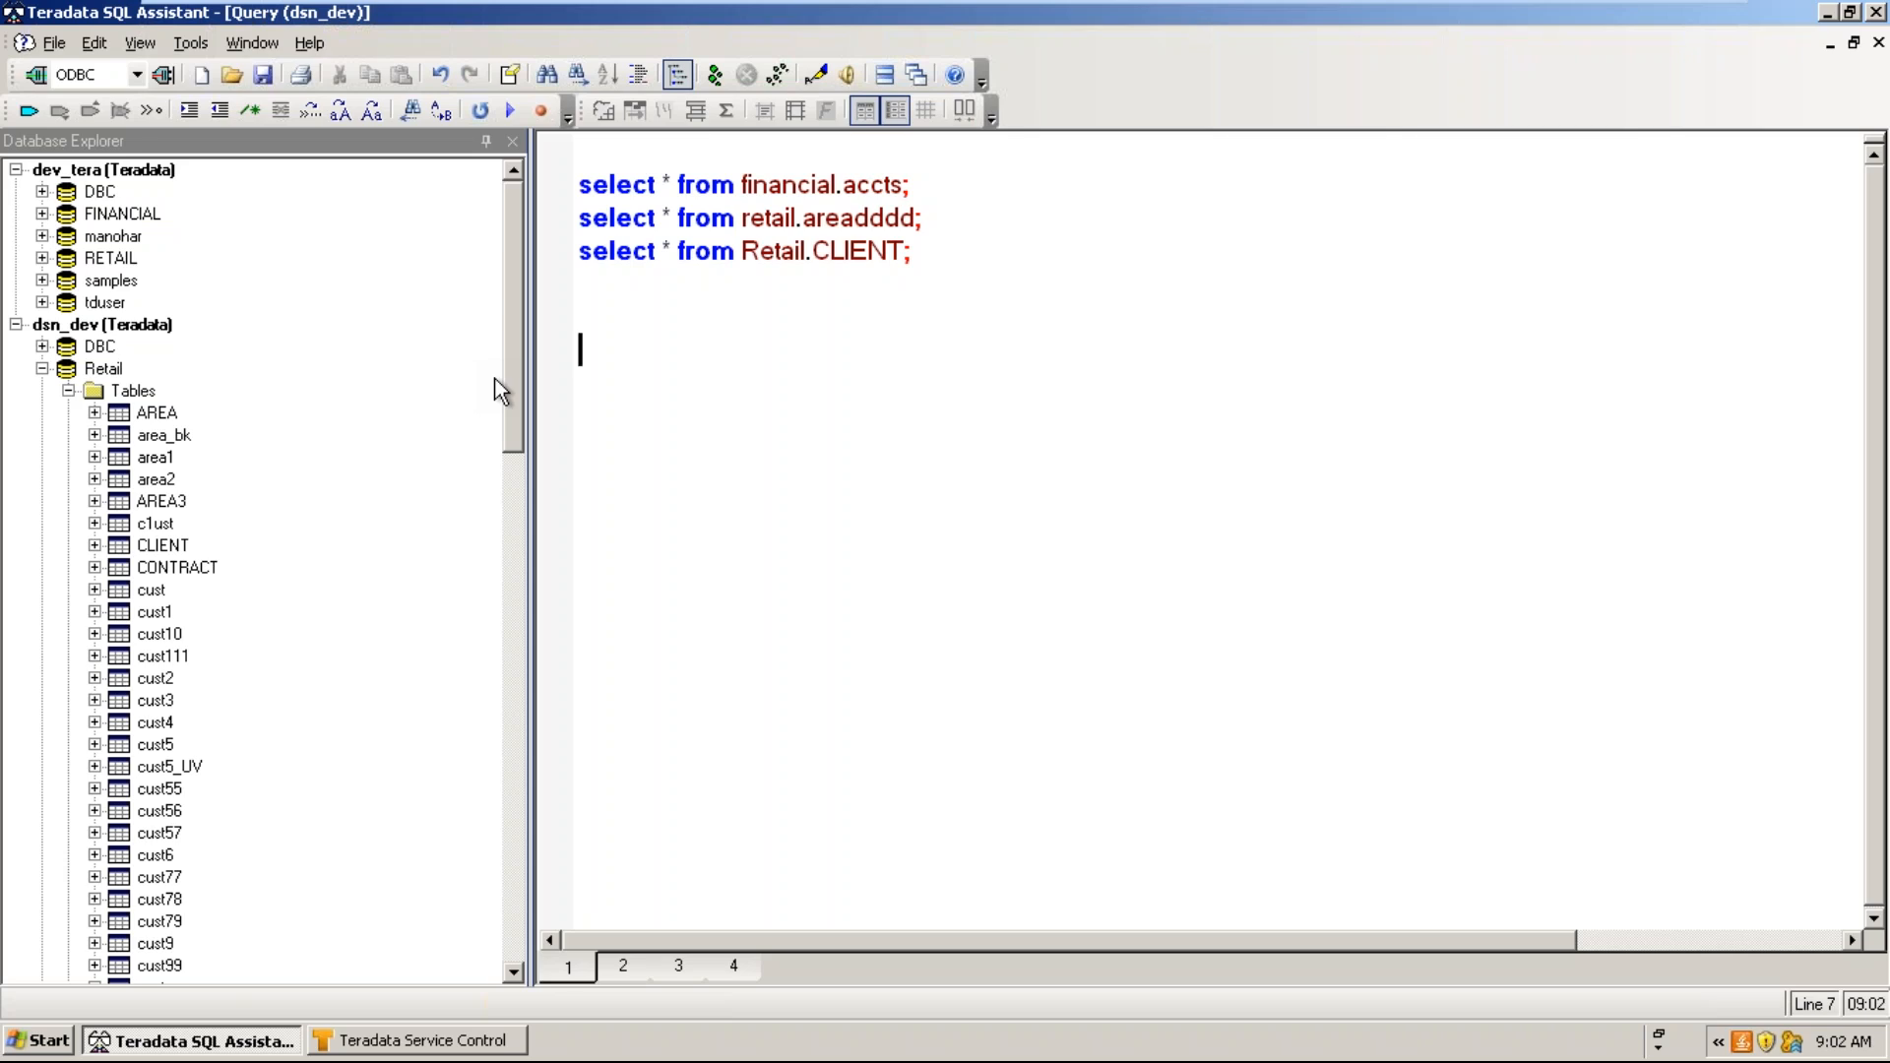
click(190, 42)
click(222, 313)
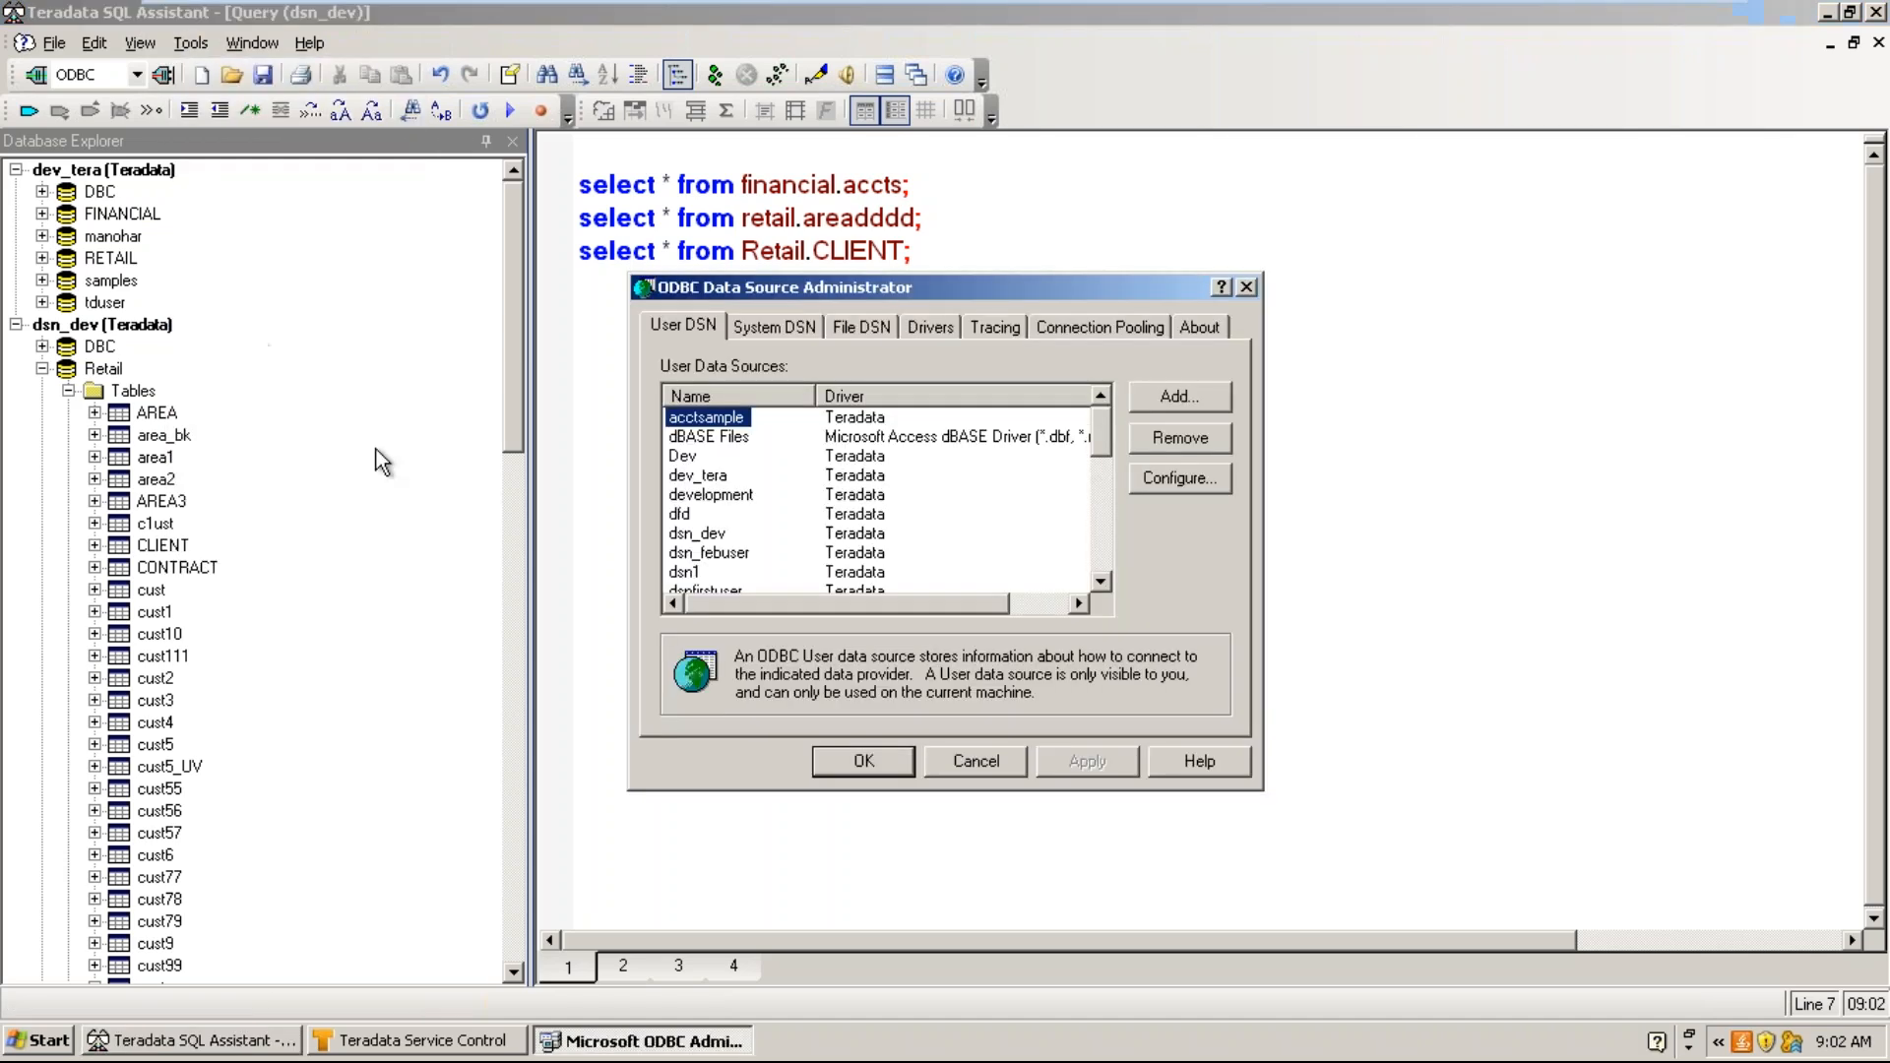
- Review the acctsample data source's server address and login setup, close the ODBC administrator without changes, and minimize the virtual machine
click(1179, 478)
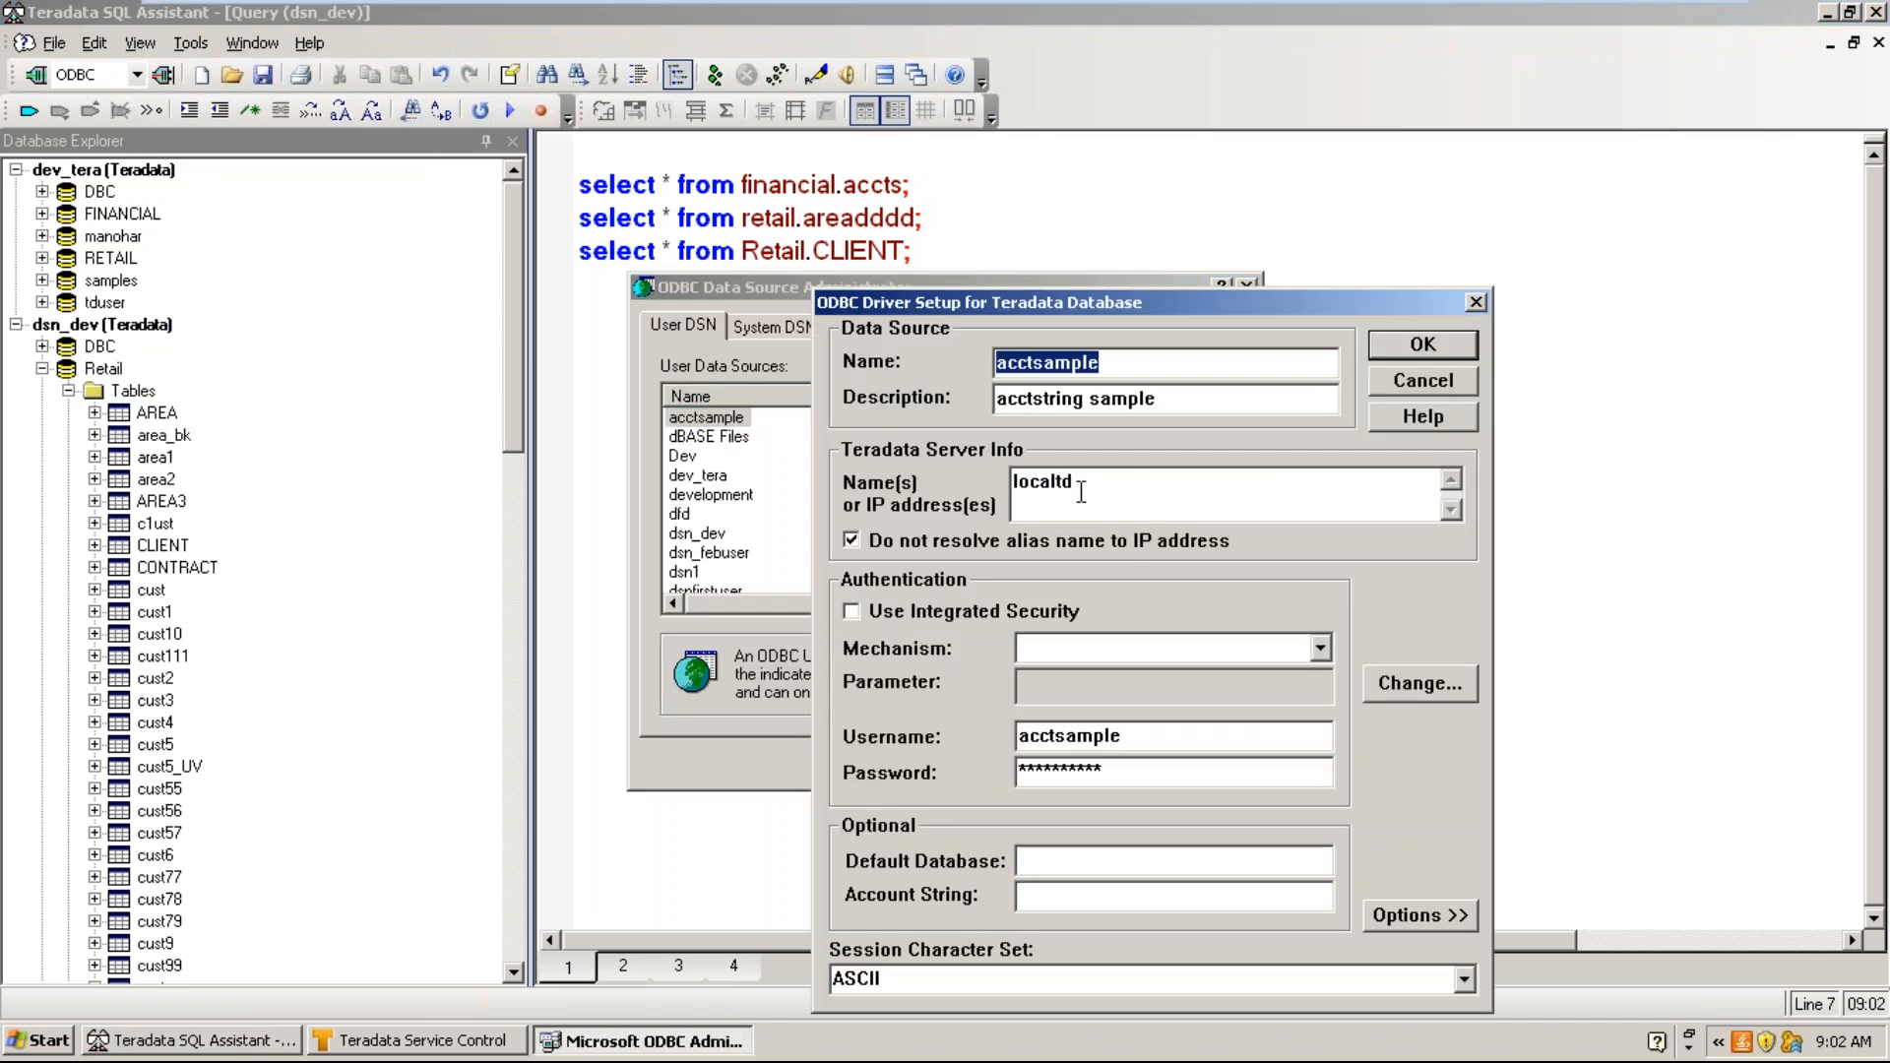
drag(1093, 482, 1004, 485)
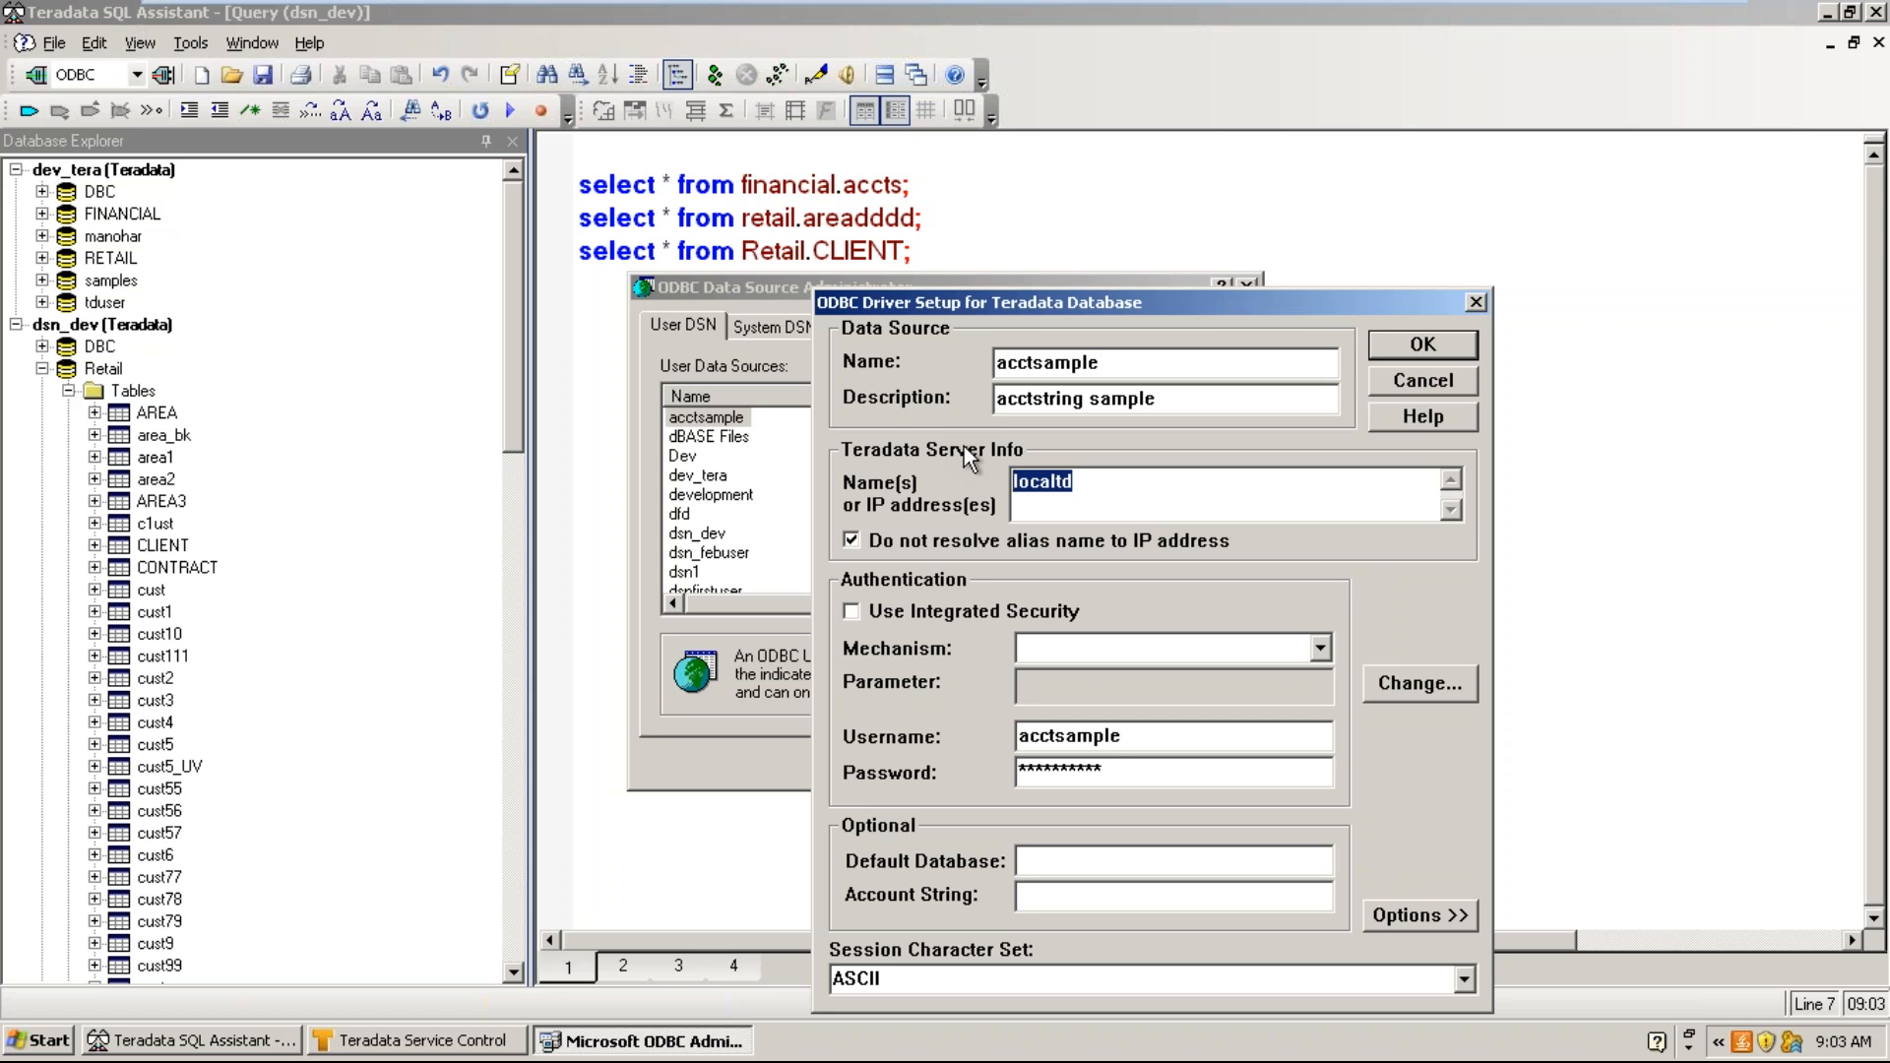
click(1116, 488)
click(1476, 304)
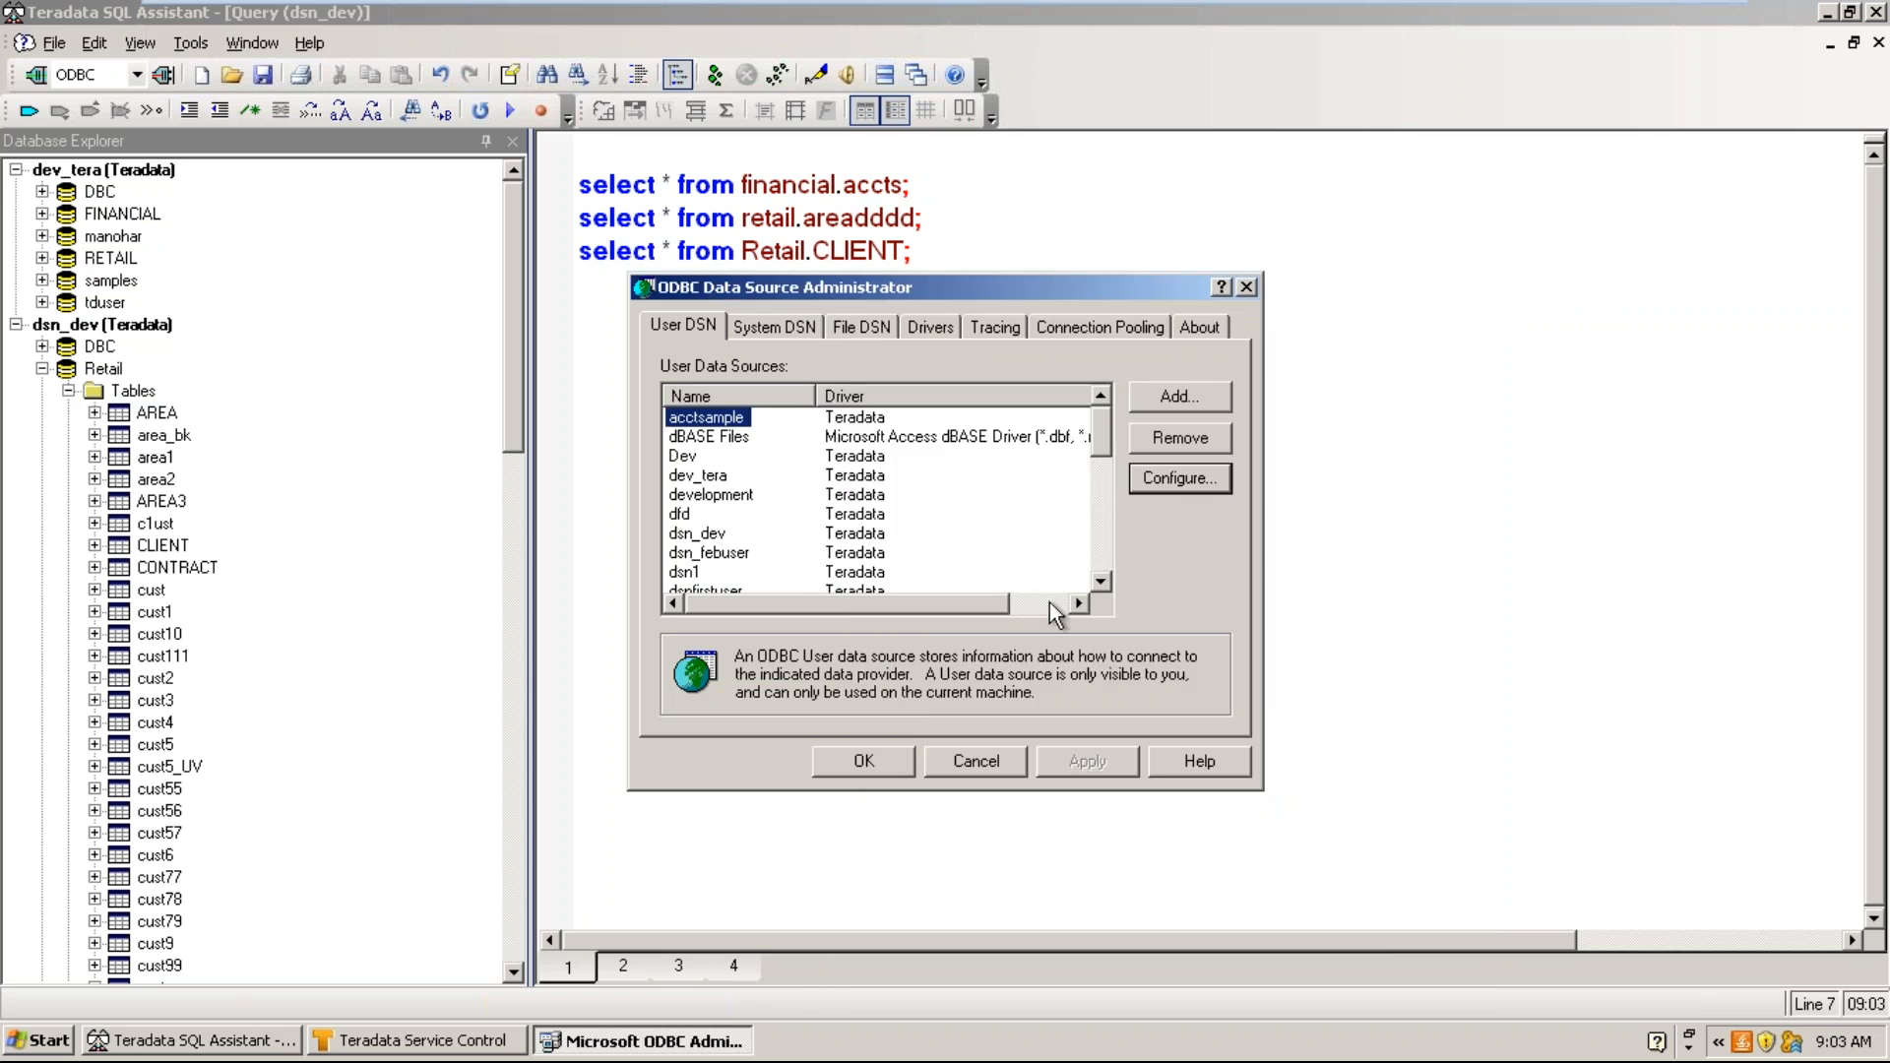
click(975, 764)
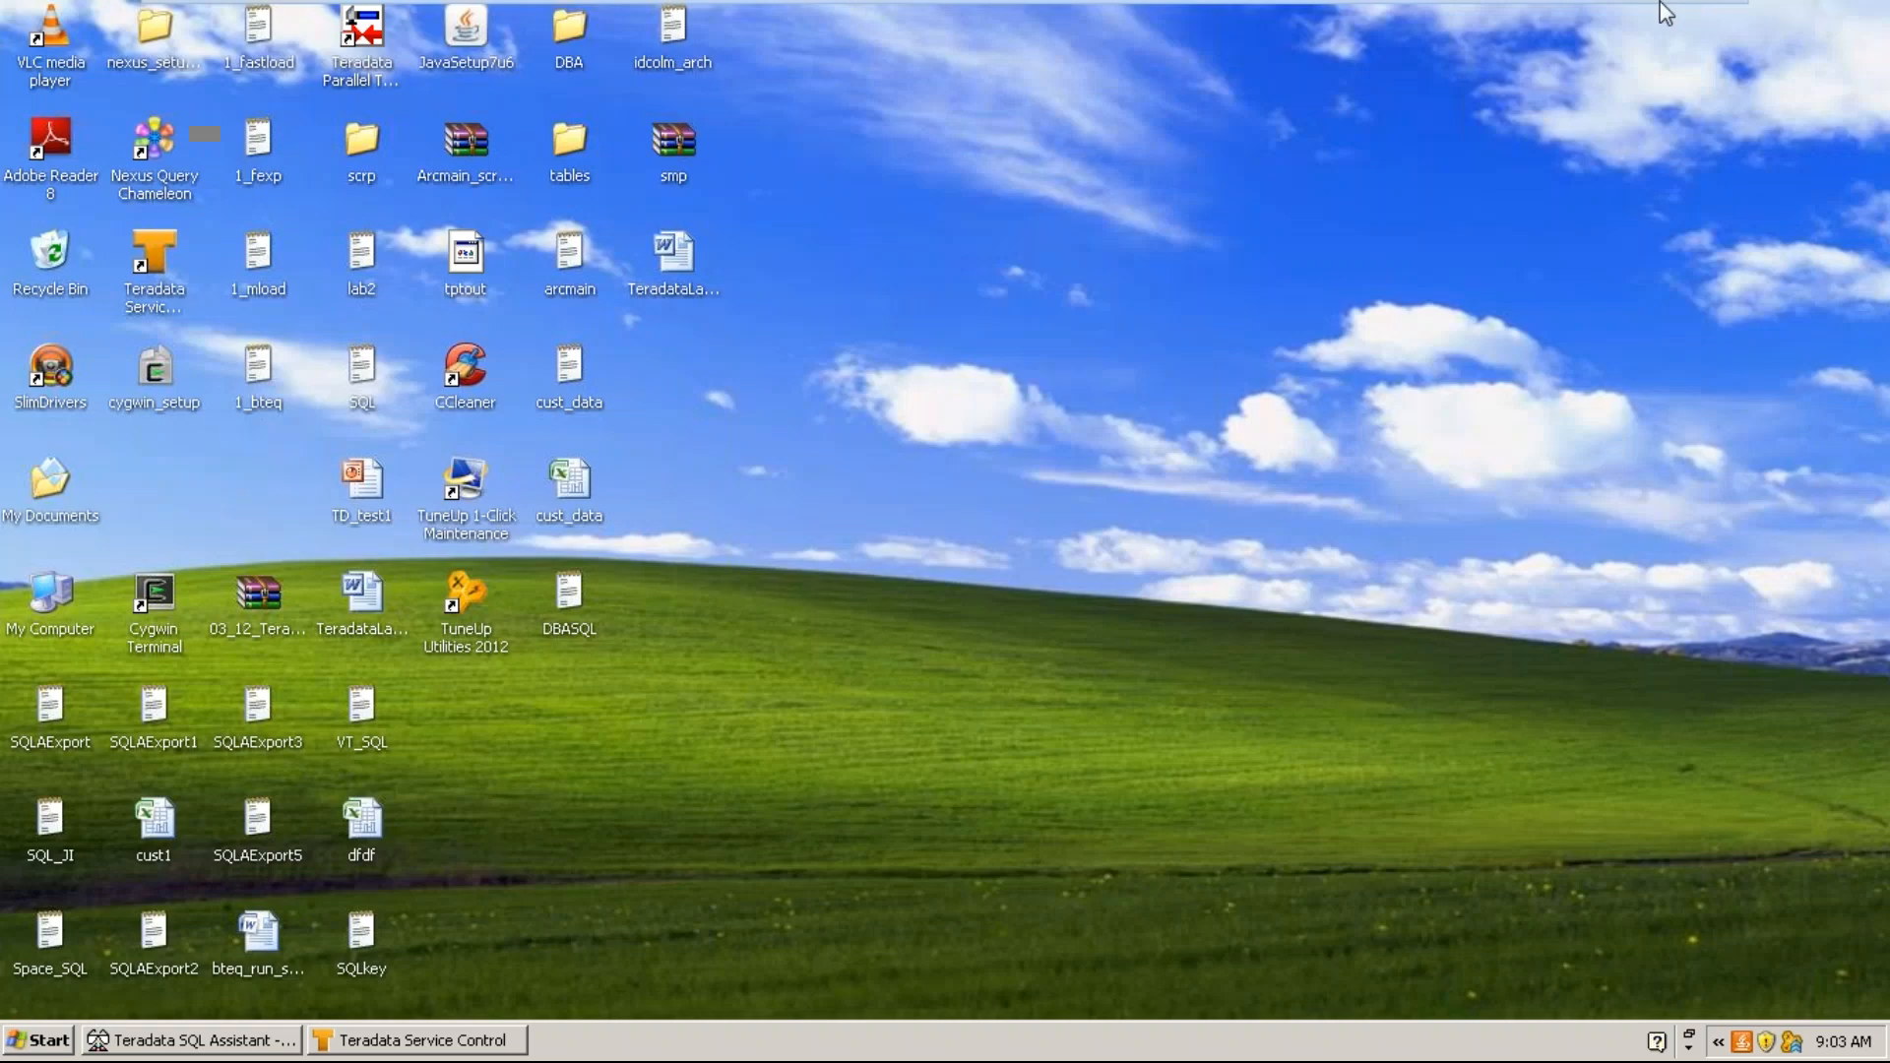
click(1657, 22)
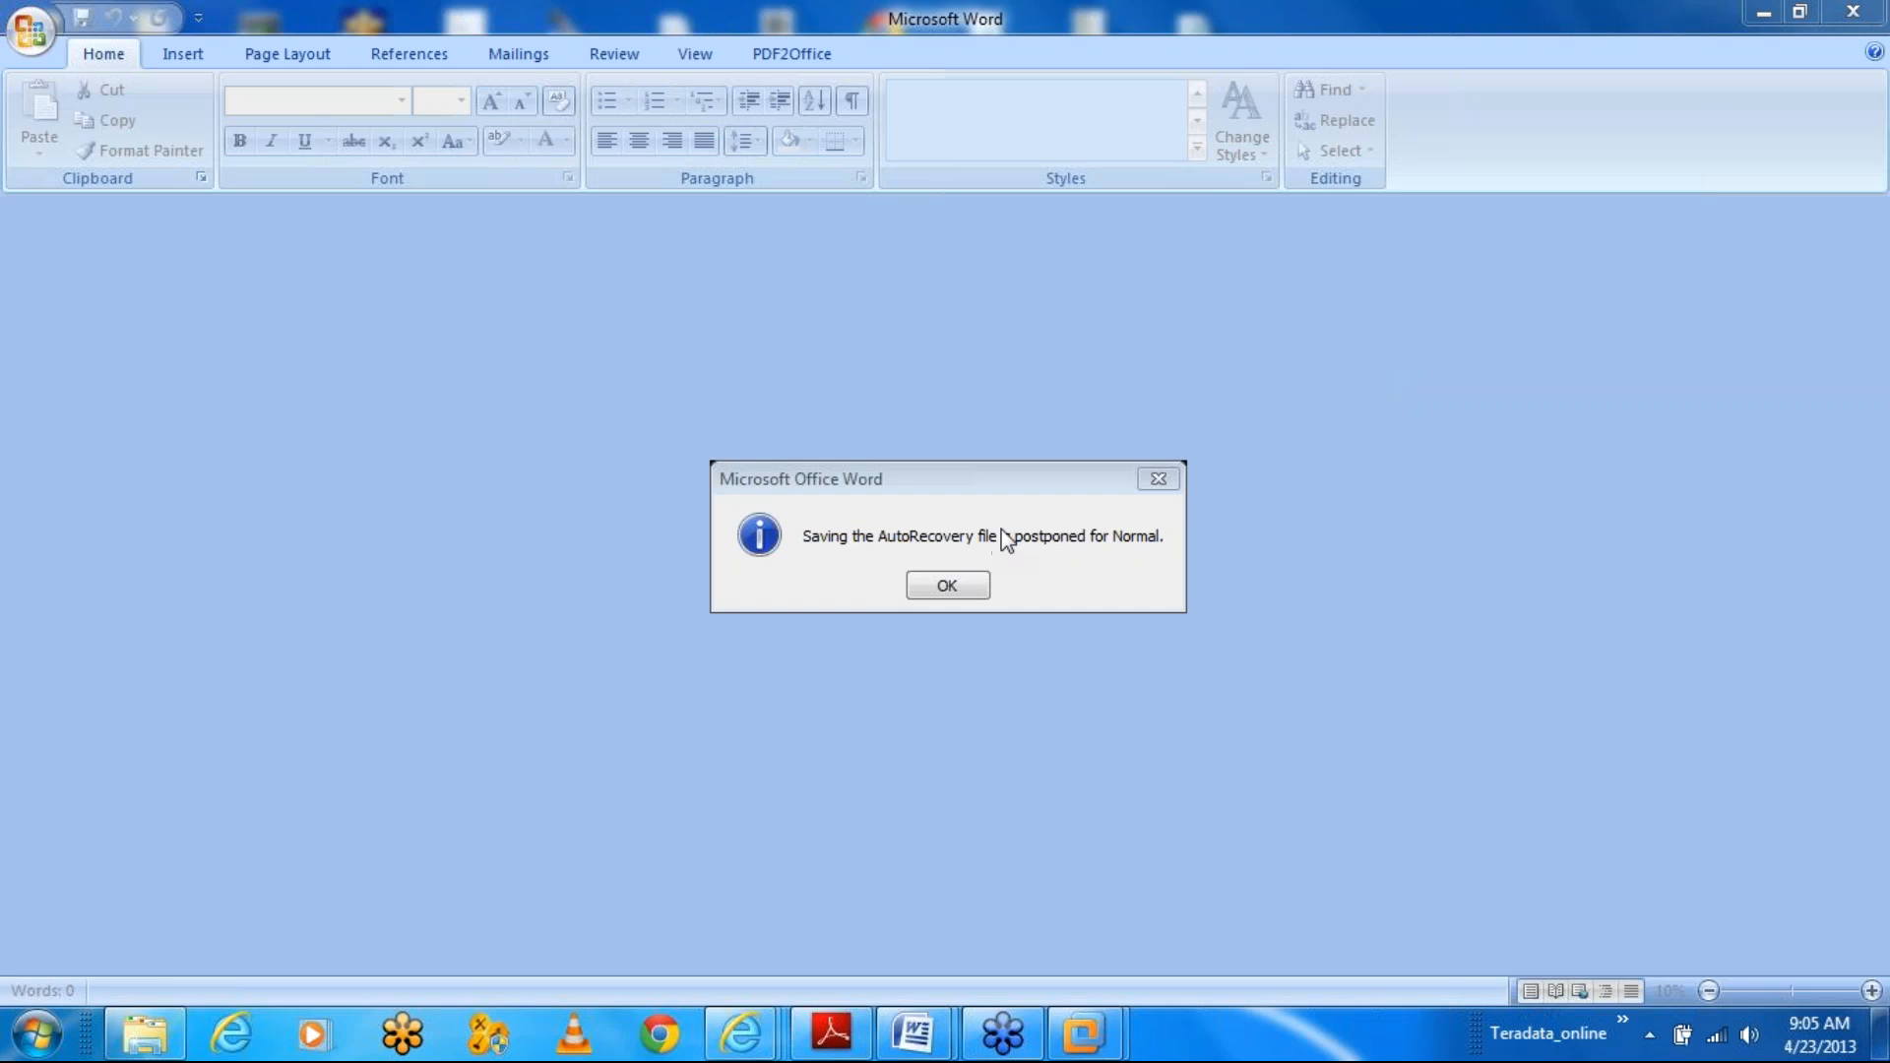
- Switch back to Teradata SQL Assistant in the Windows XP virtual machine and review its General and Query options
mouse_move(1061, 1048)
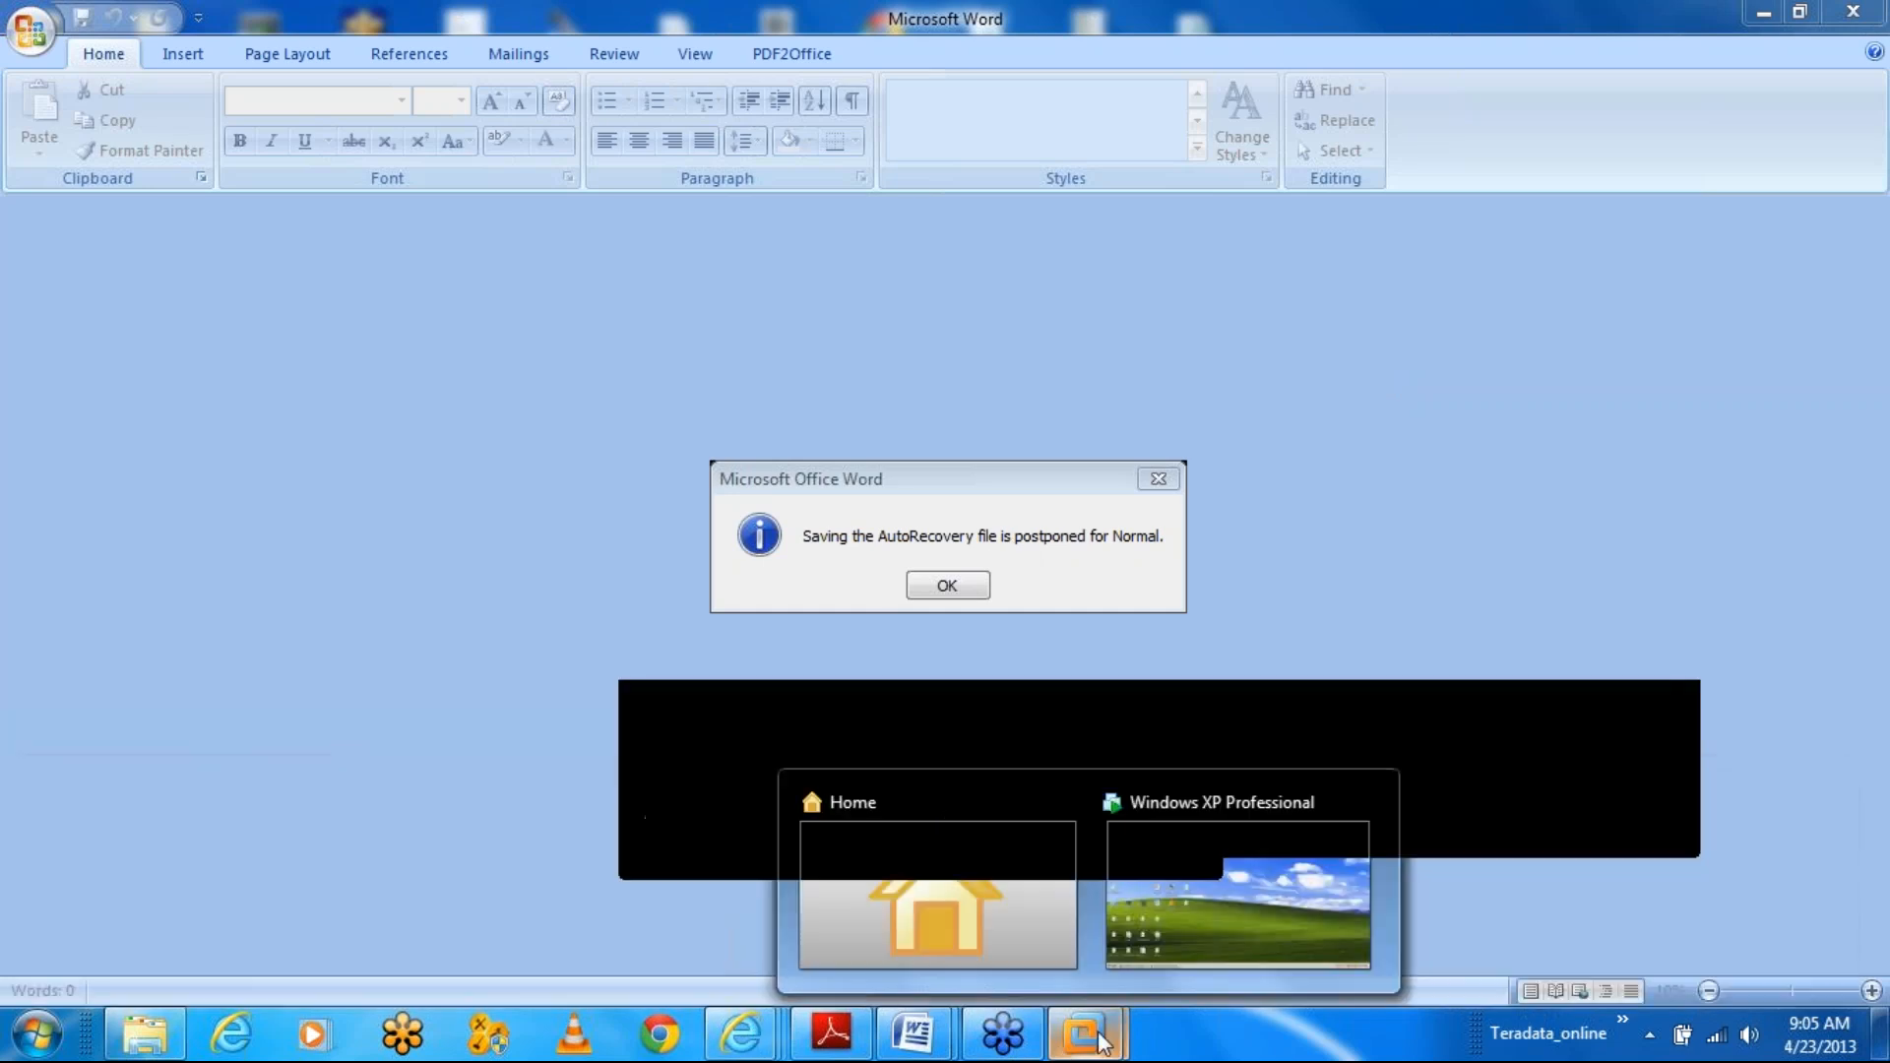
click(1090, 960)
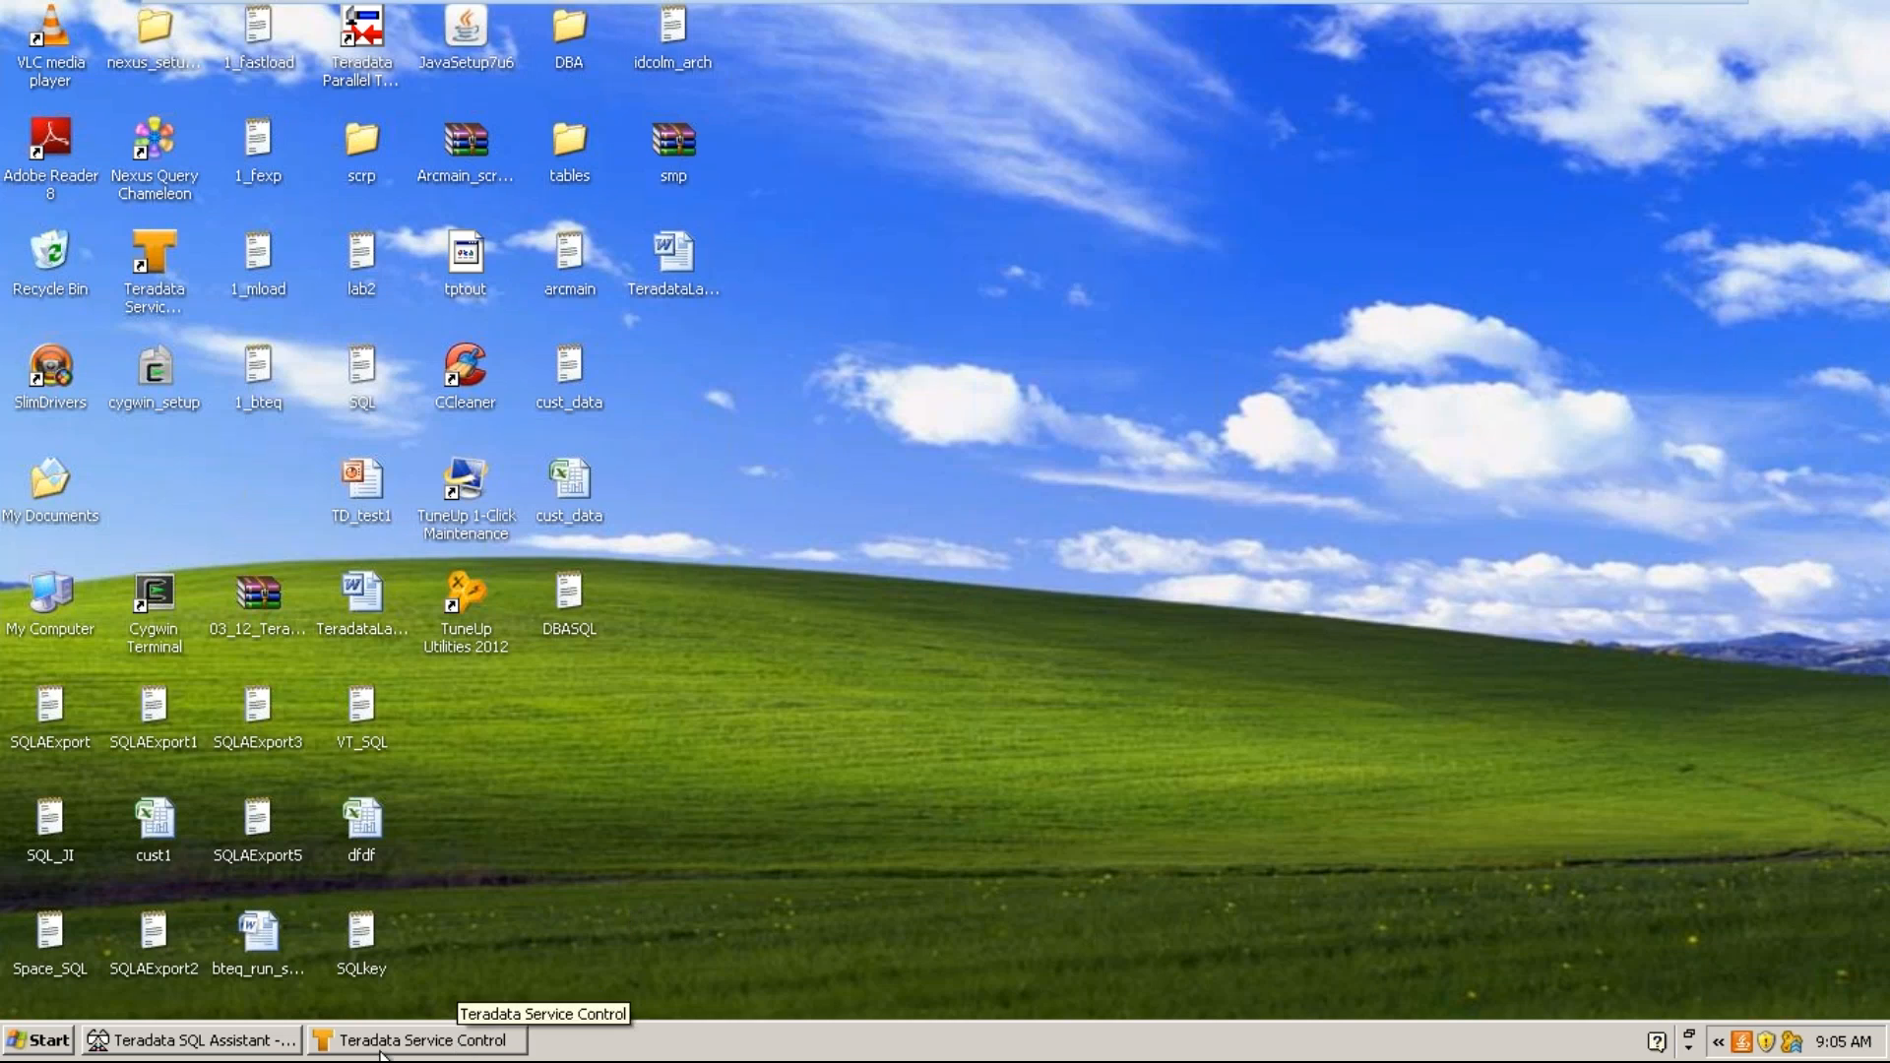
click(209, 1045)
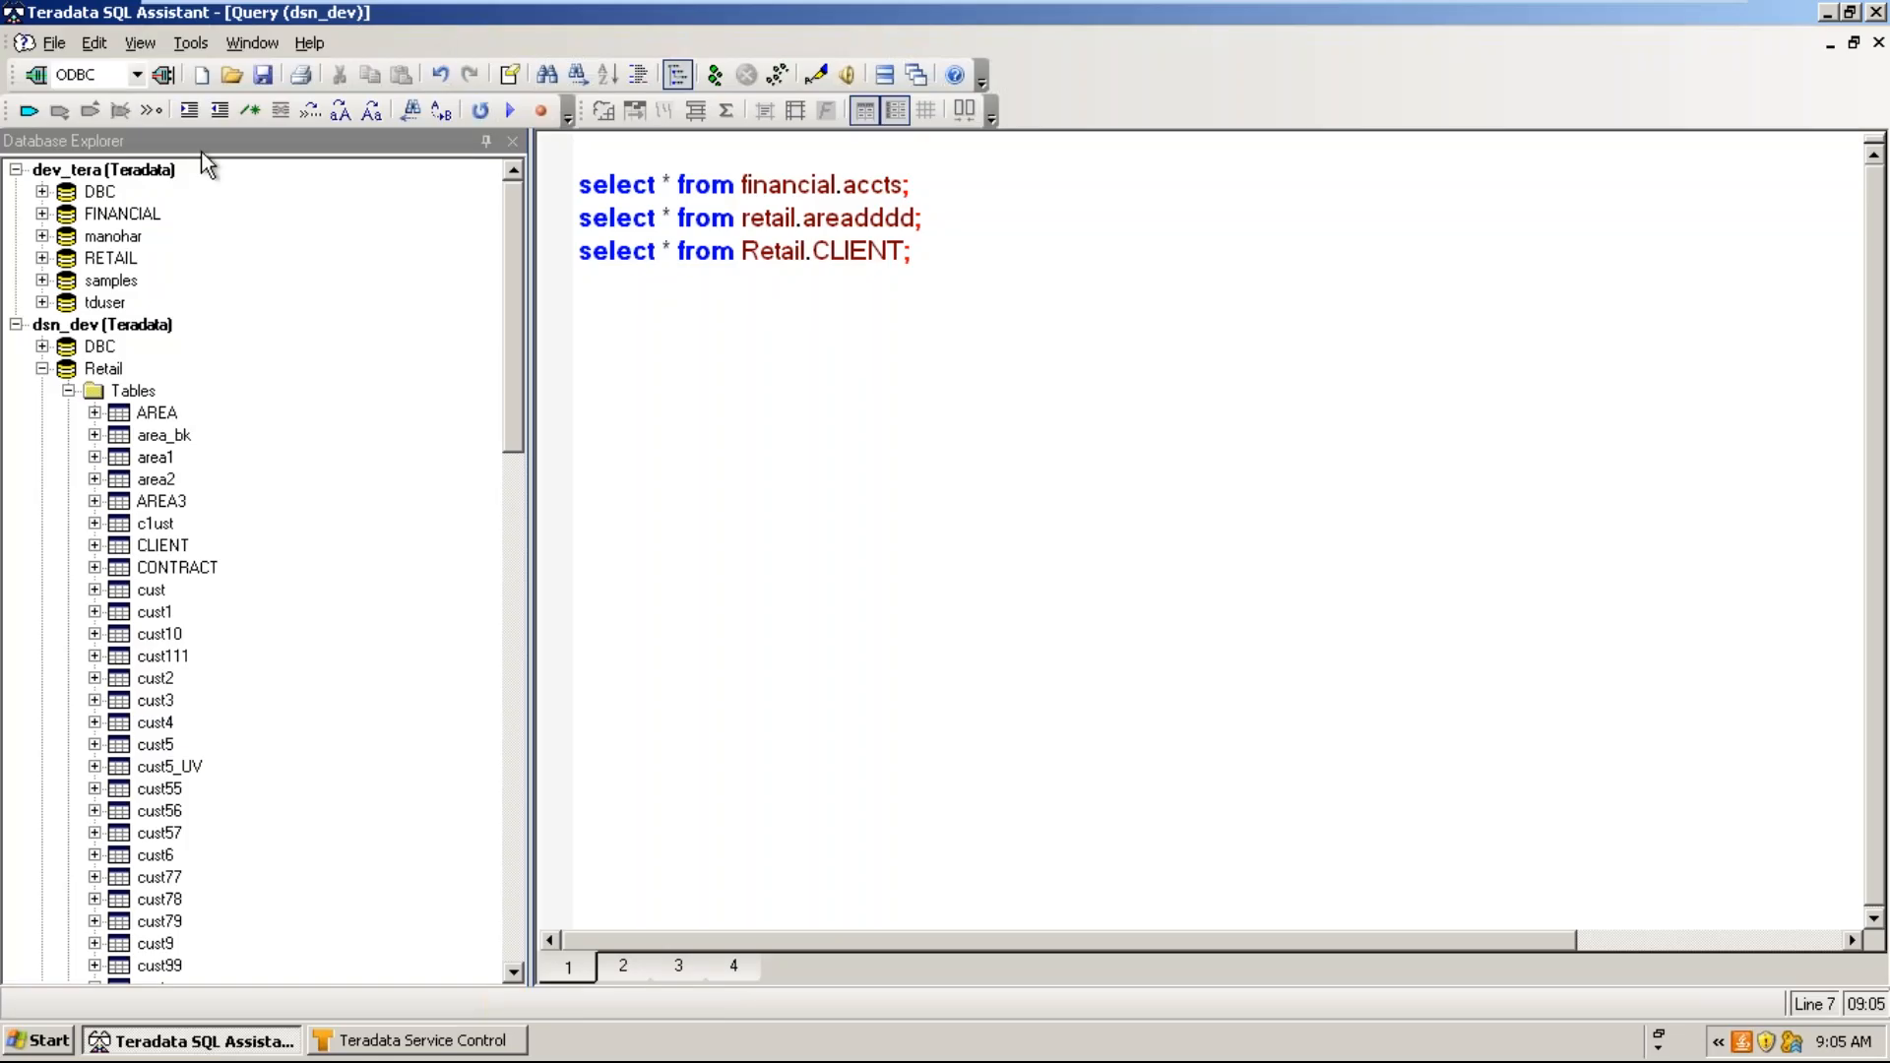
click(190, 42)
click(229, 567)
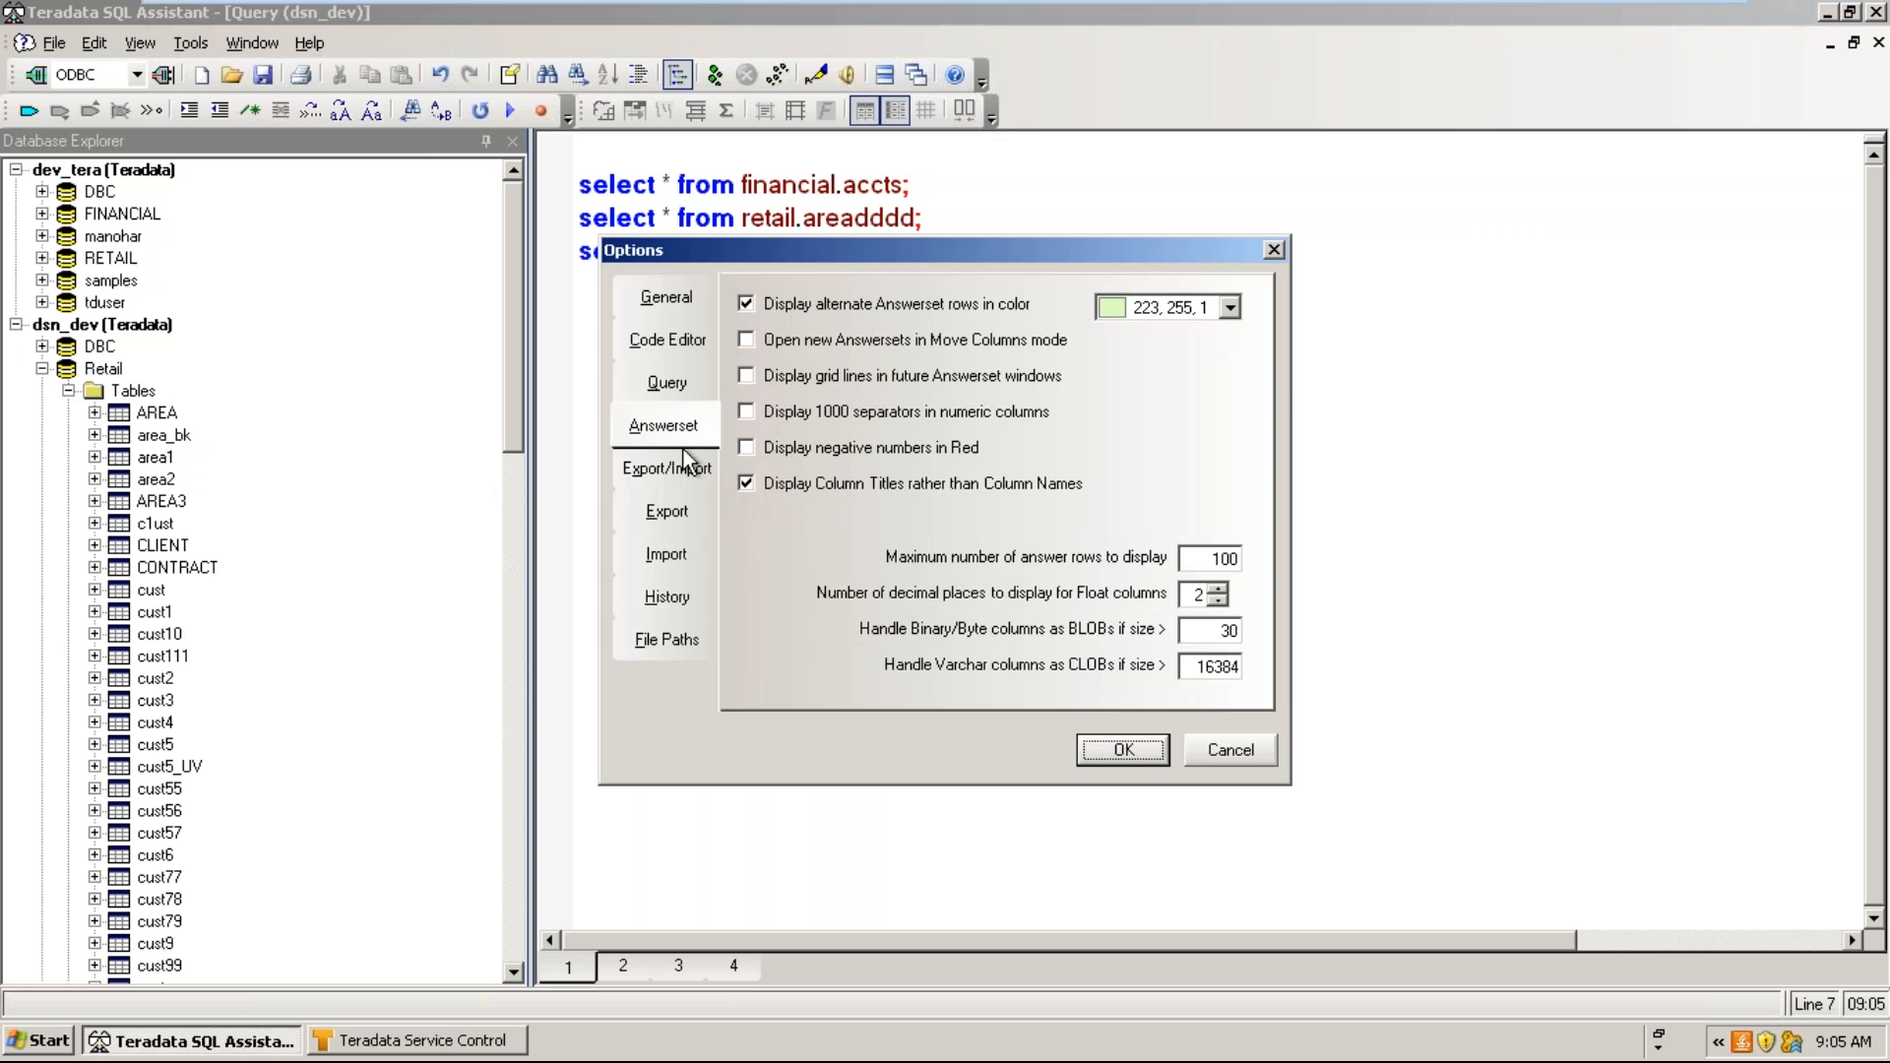
click(658, 300)
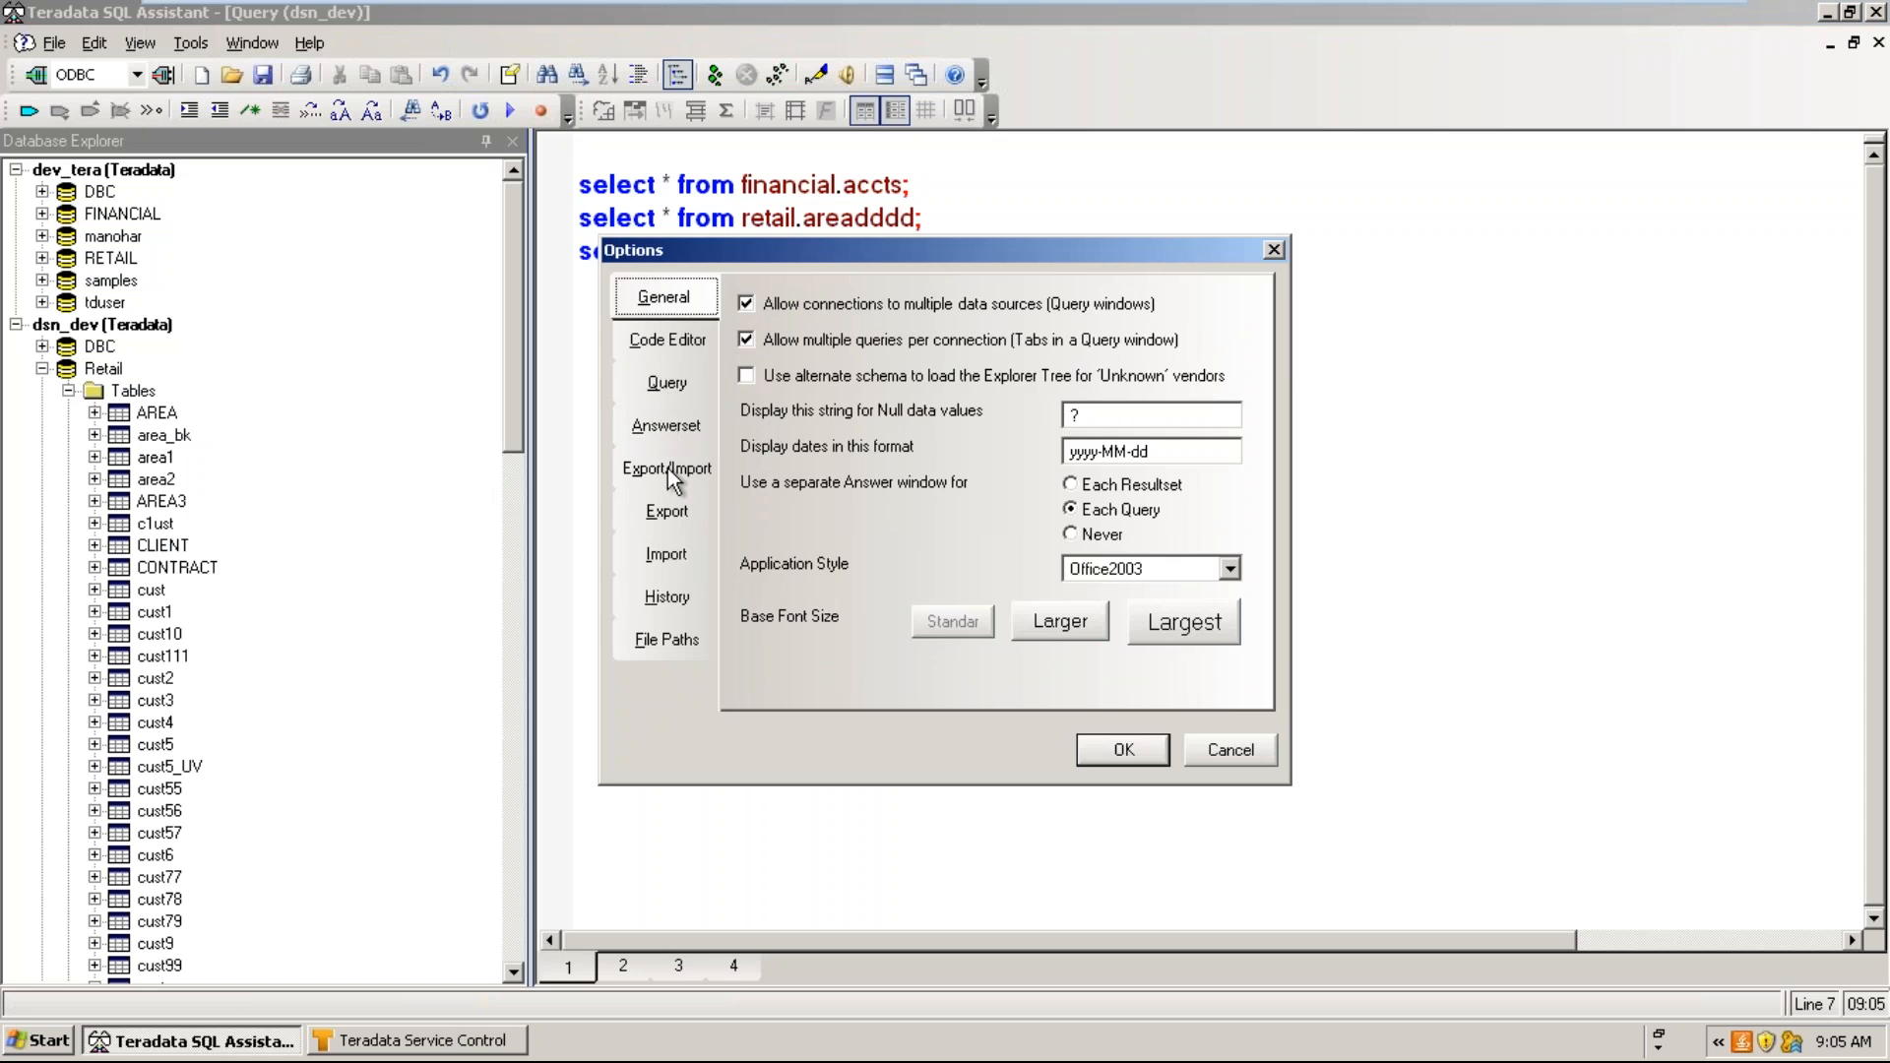
click(672, 389)
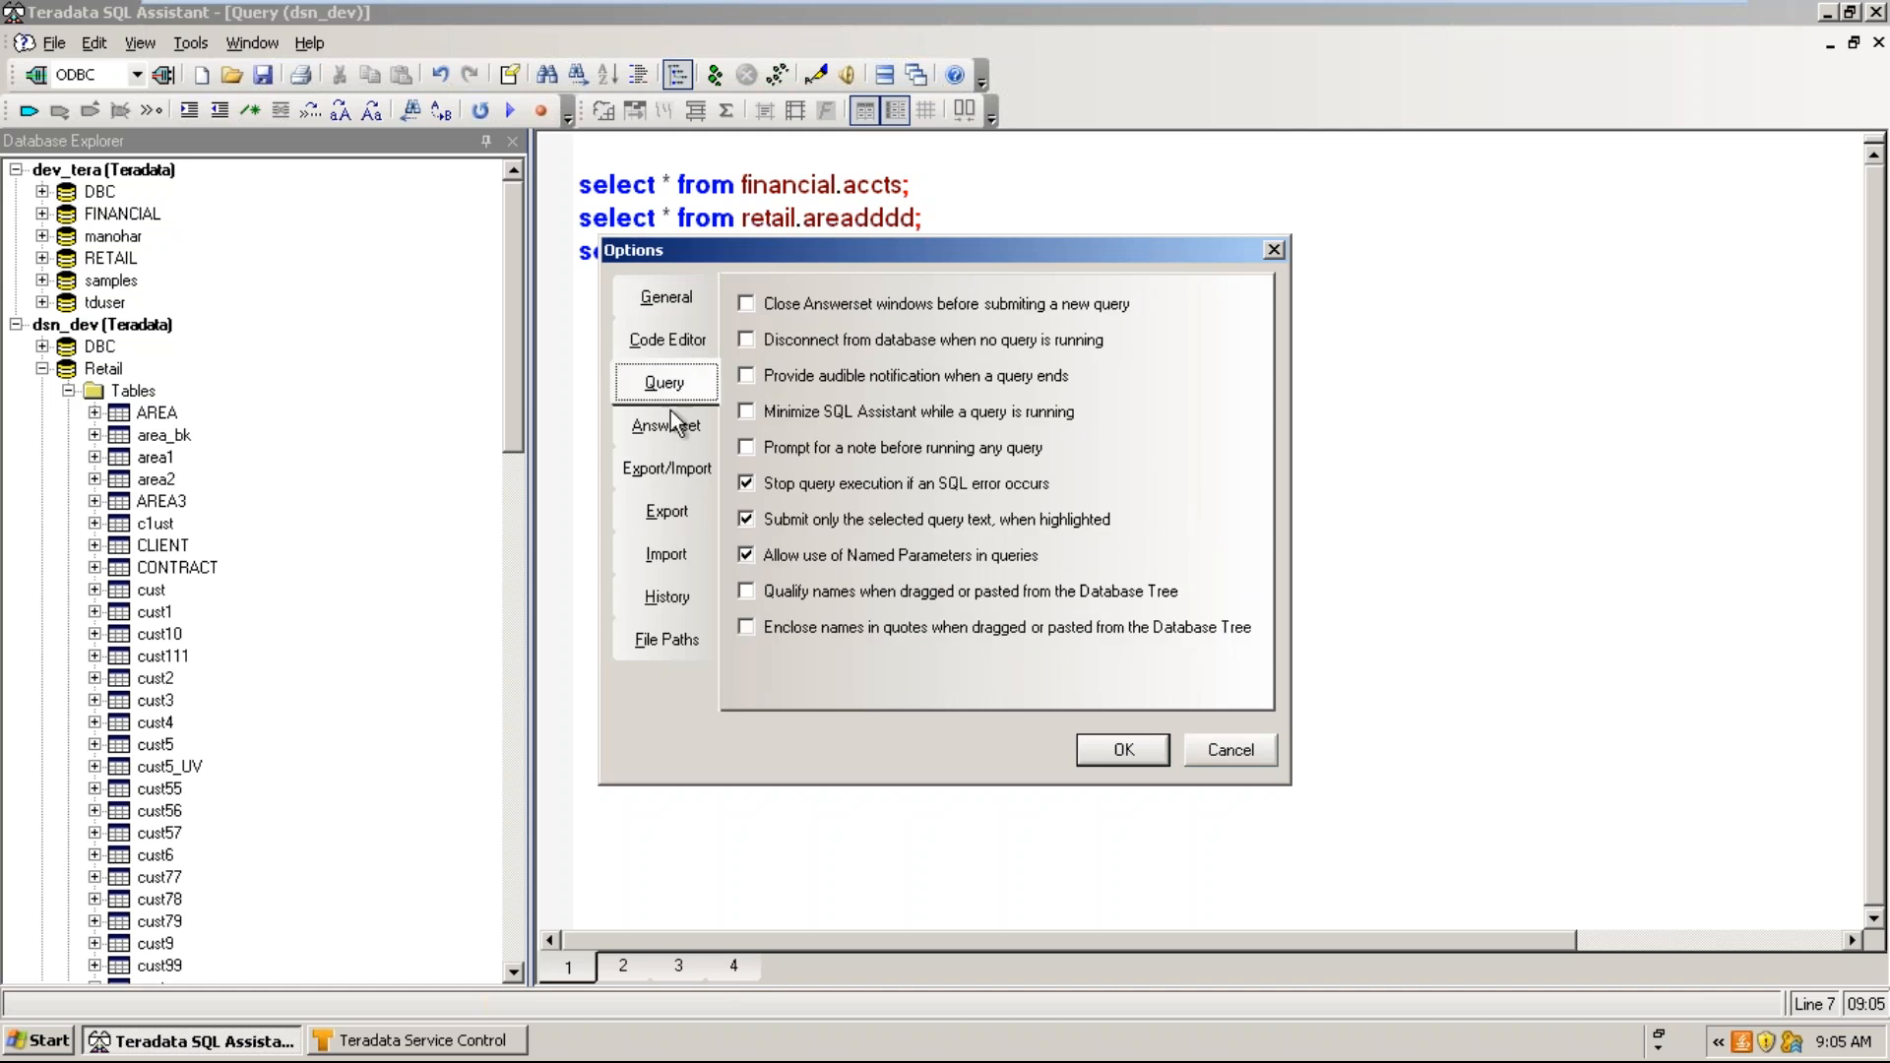
click(666, 301)
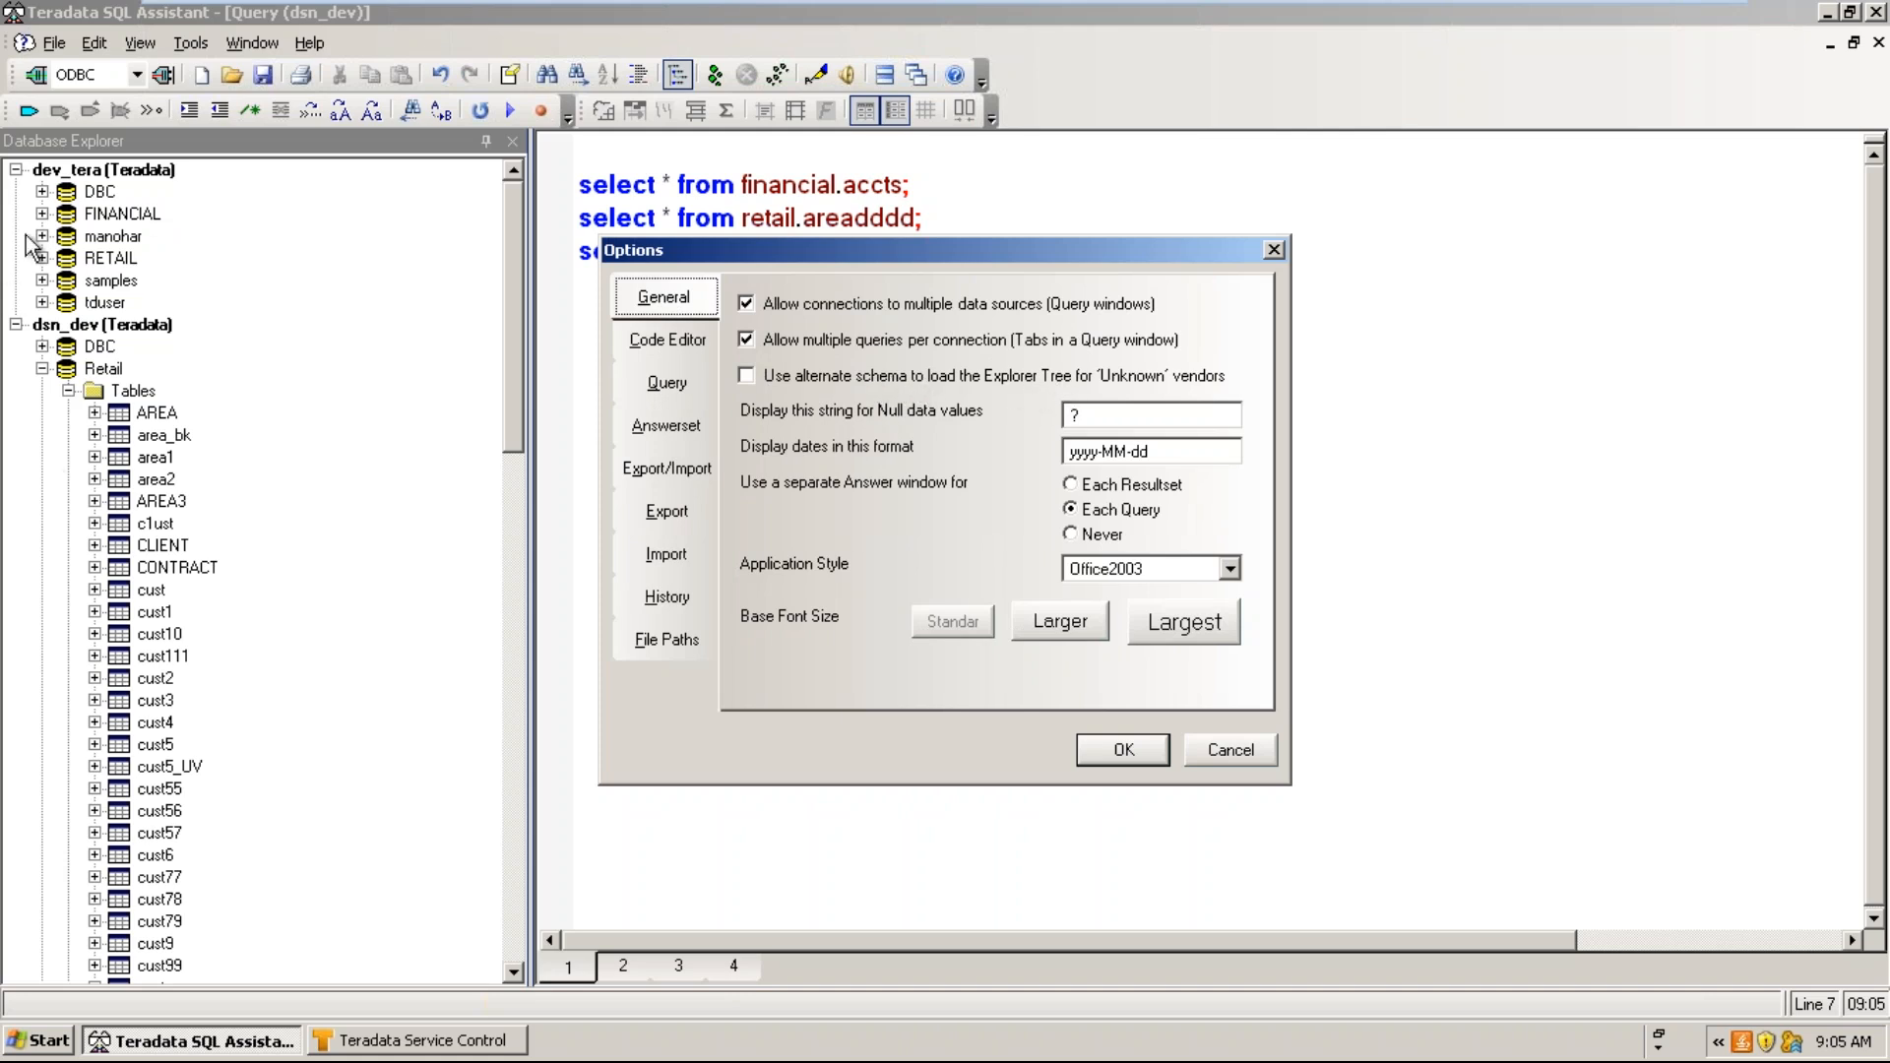
- Toggle the alternate schema option for loading the Explorer Tree on and back off, and cancel the options dialog
click(65, 138)
click(829, 379)
click(829, 381)
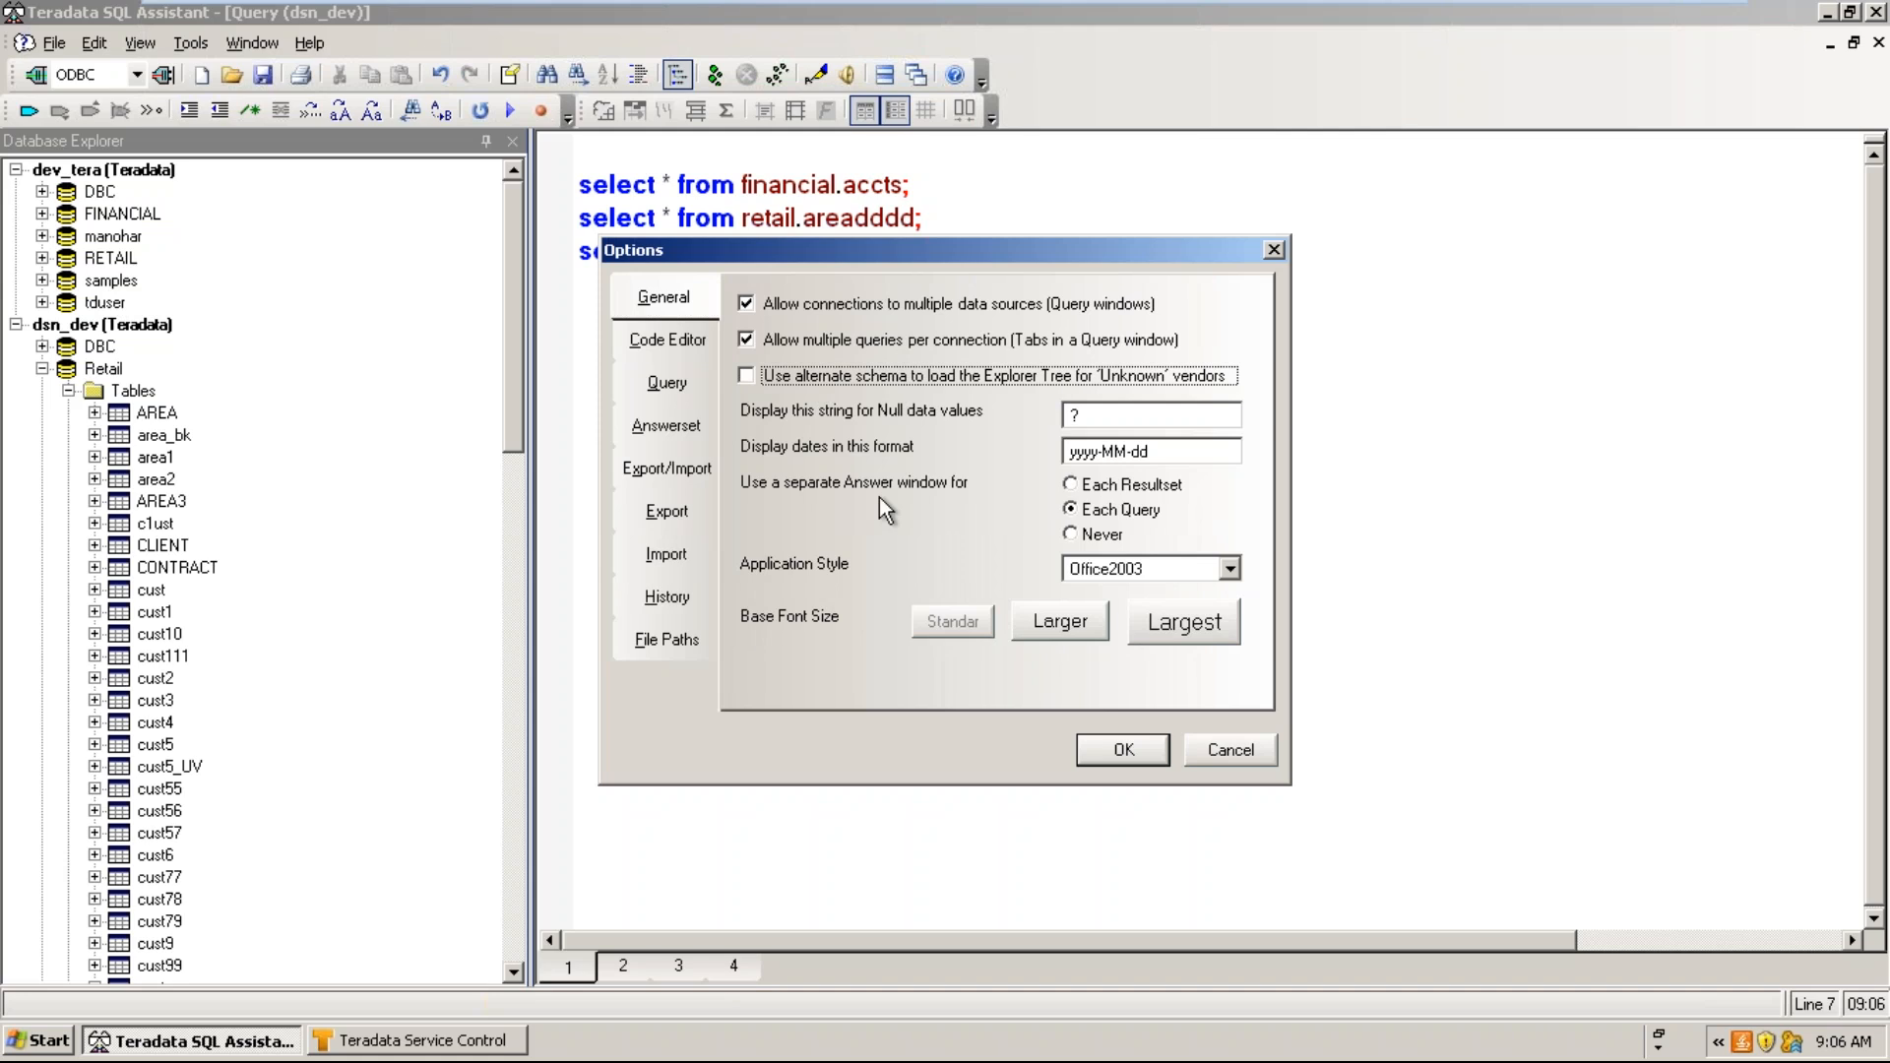
click(1213, 748)
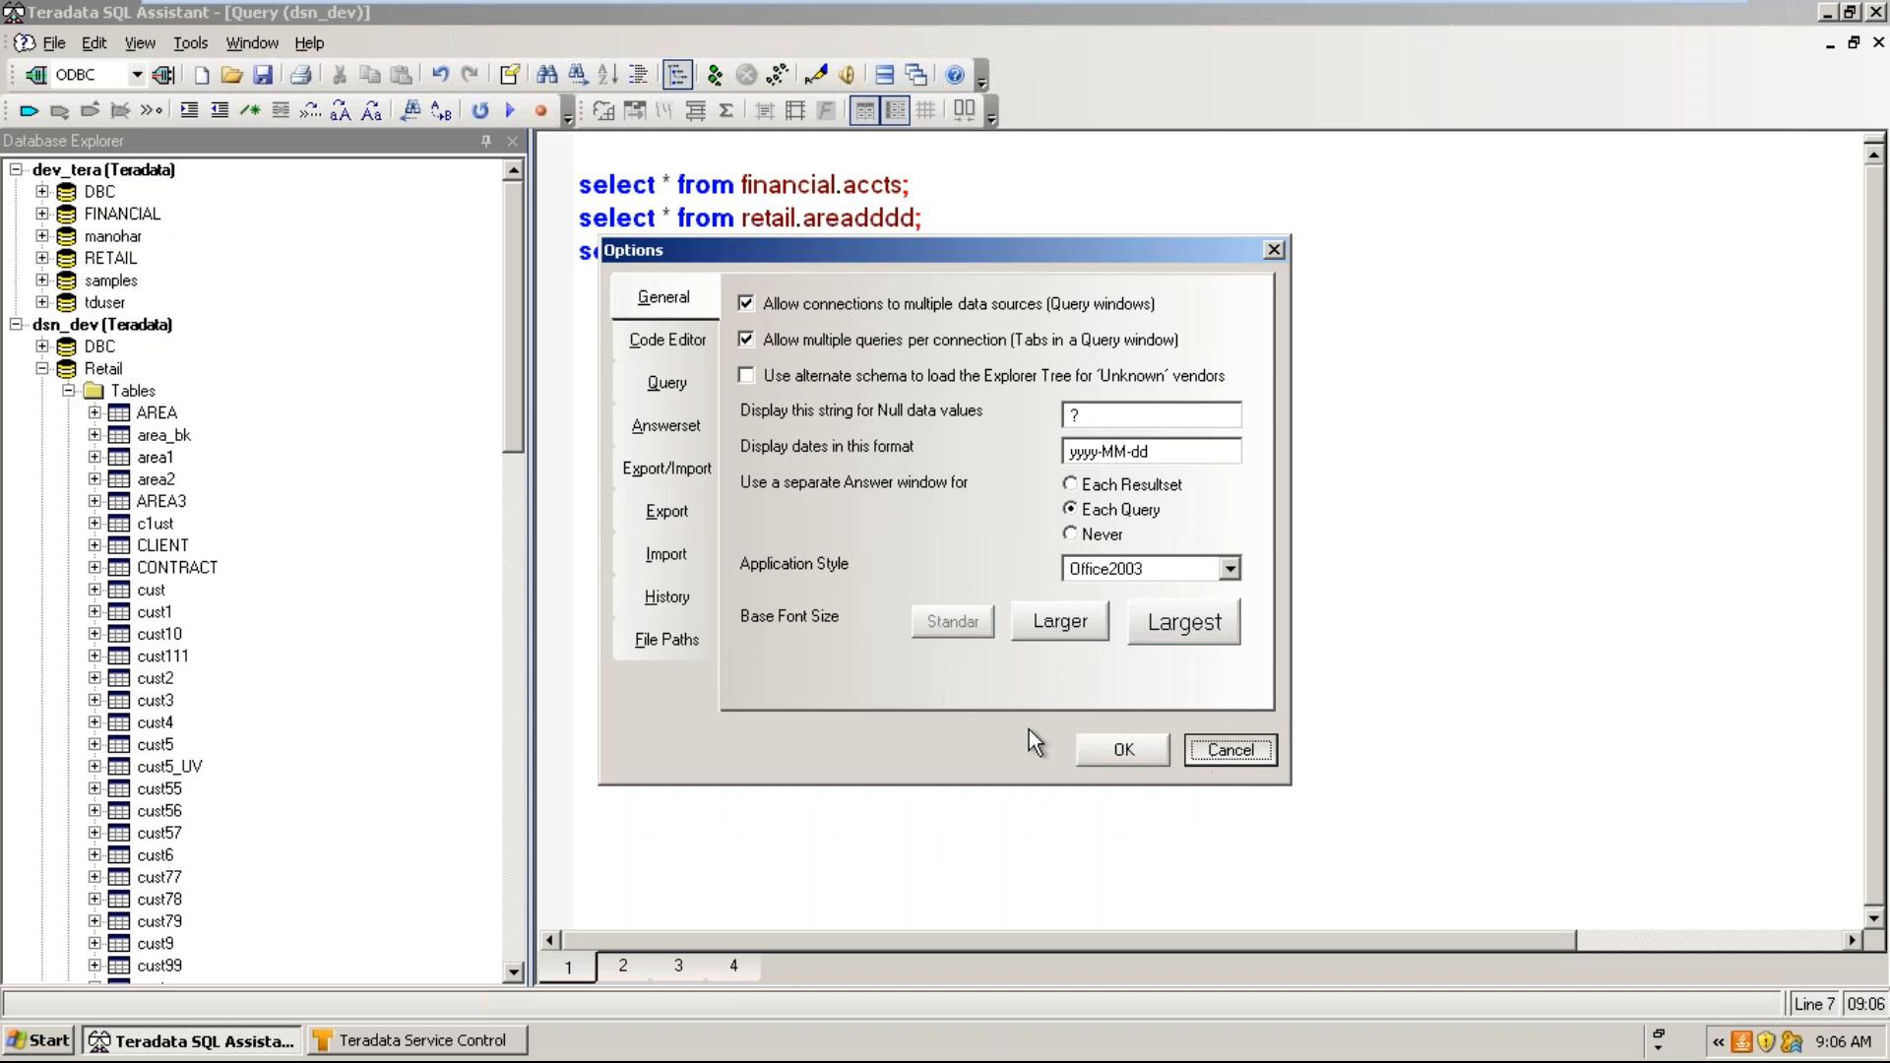
click(1243, 755)
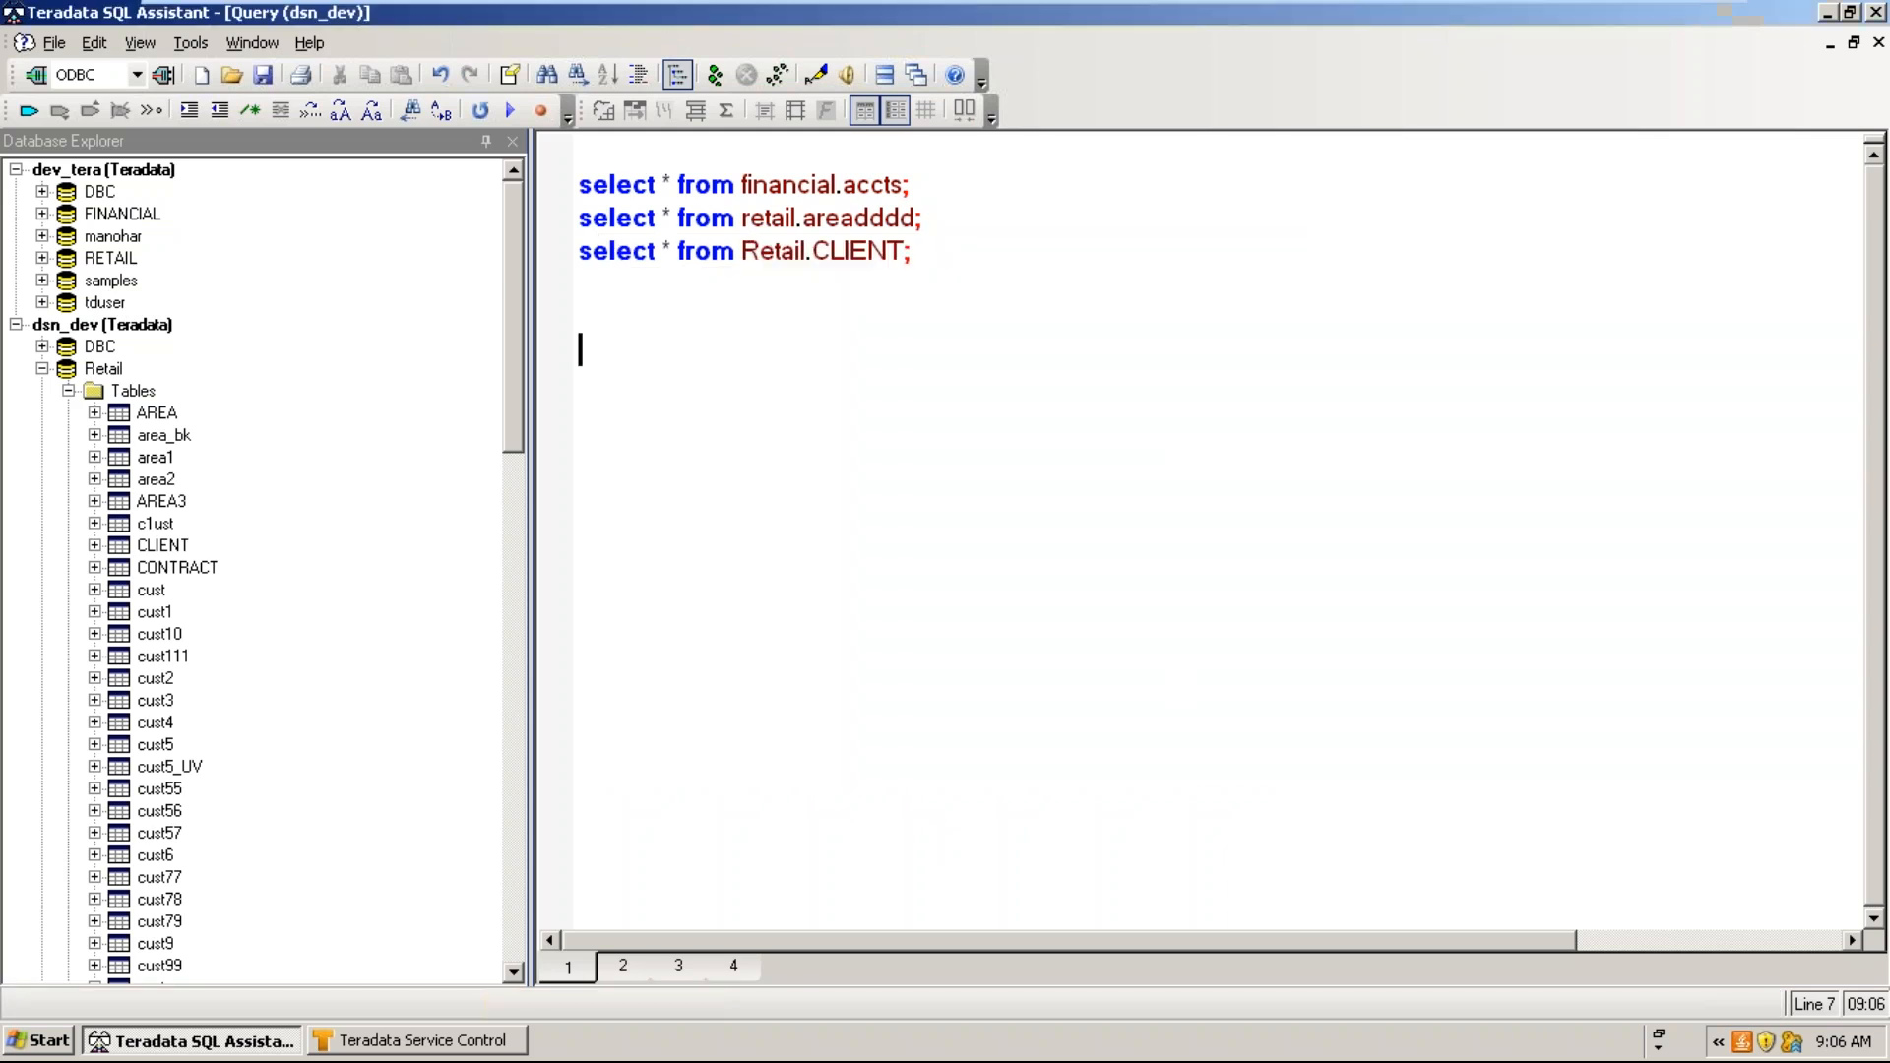
- Minimize Teradata SQL Assistant and the Windows XP virtual machine to return to the host desktop
click(1828, 13)
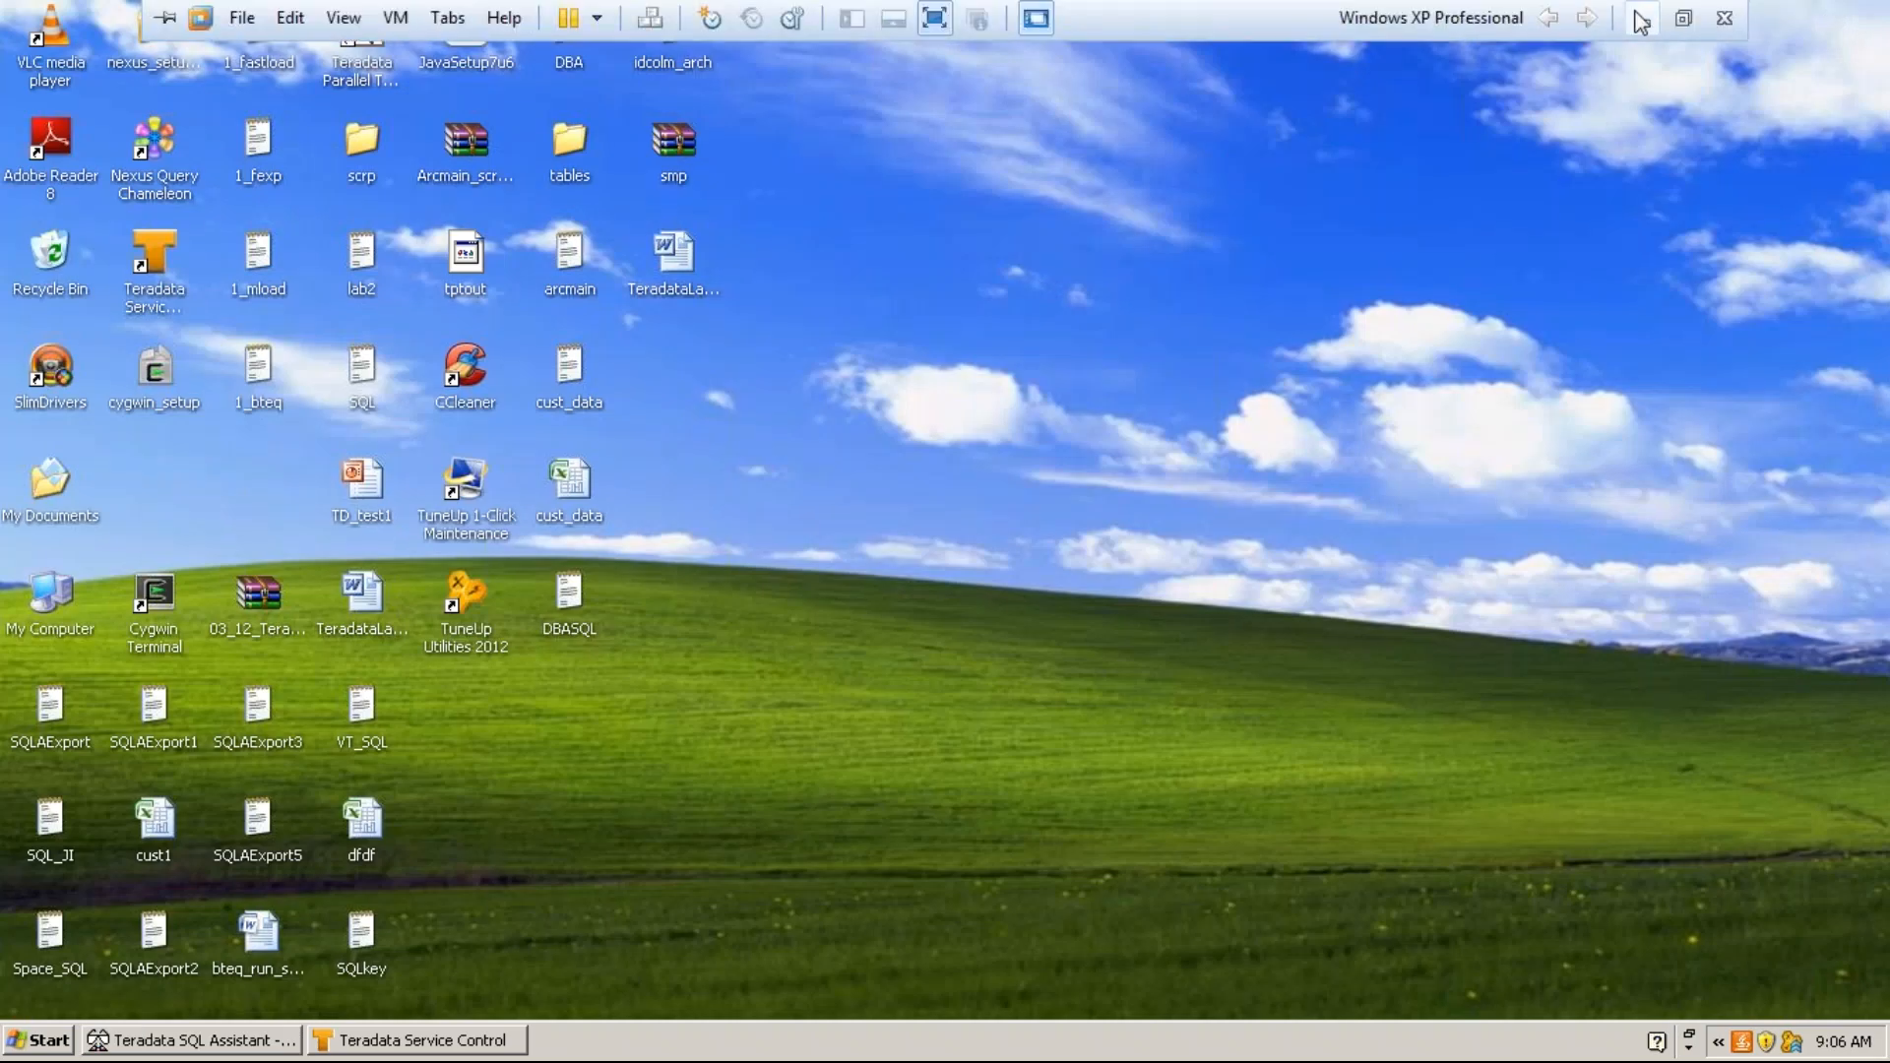
click(1640, 10)
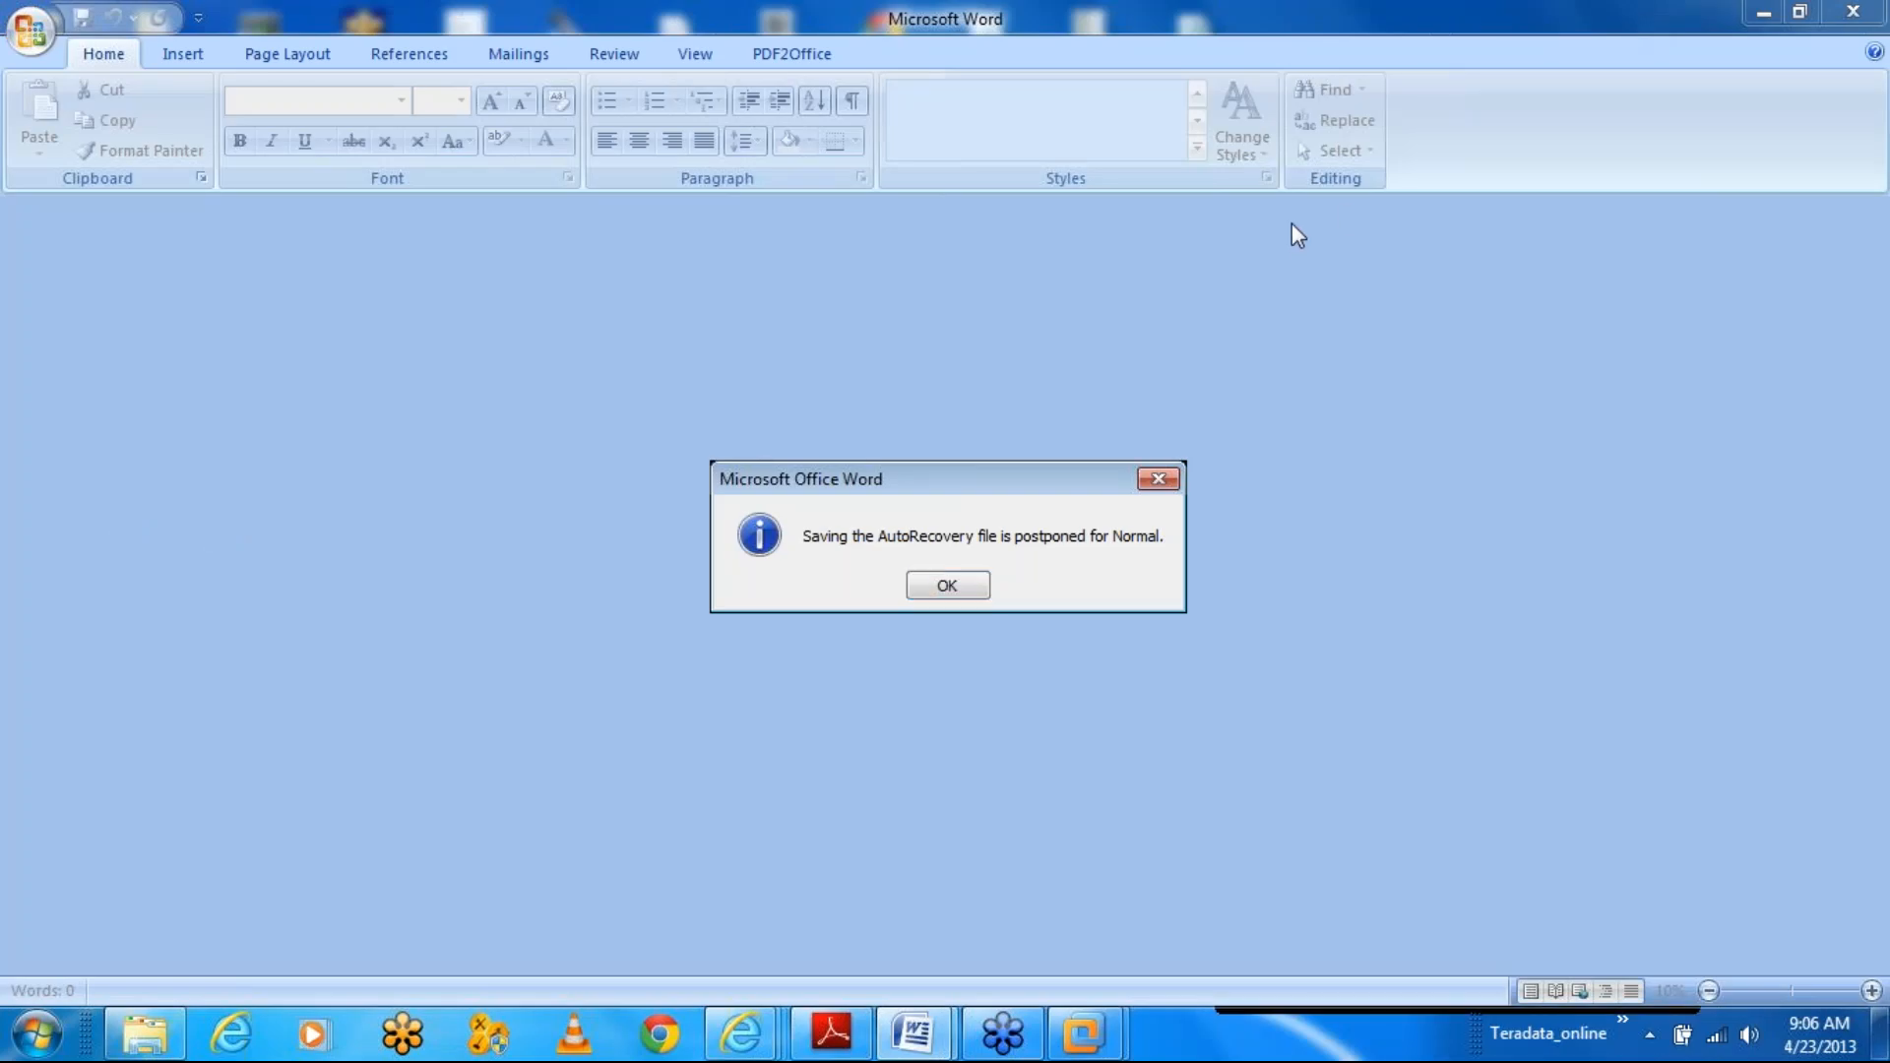